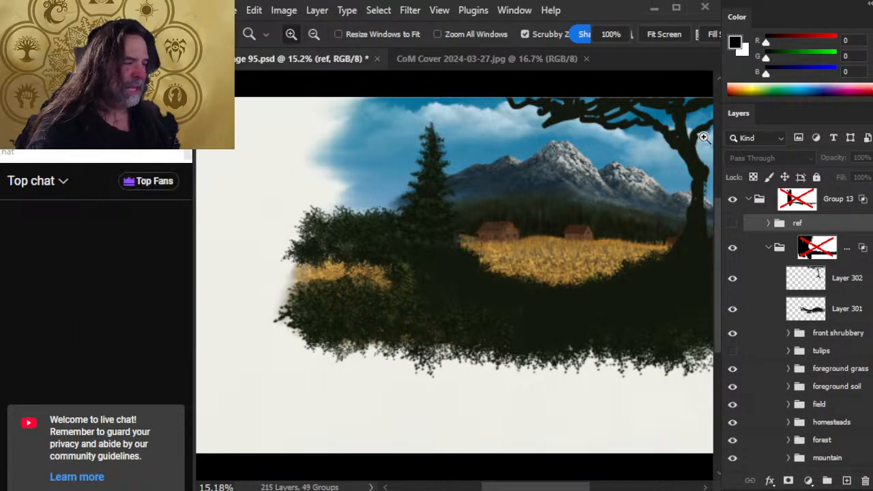
- Compare the page 95 landscape painting with the Crystals of Mabar cover image in the other open document
click(486, 57)
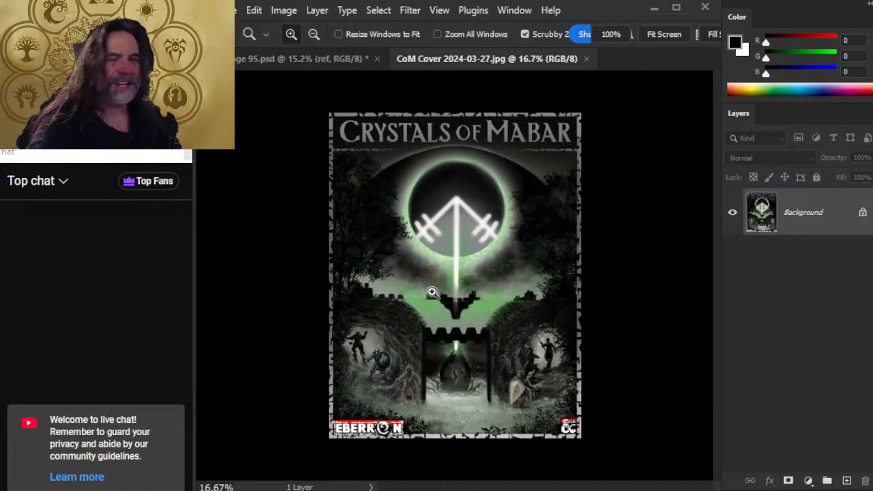
click(321, 59)
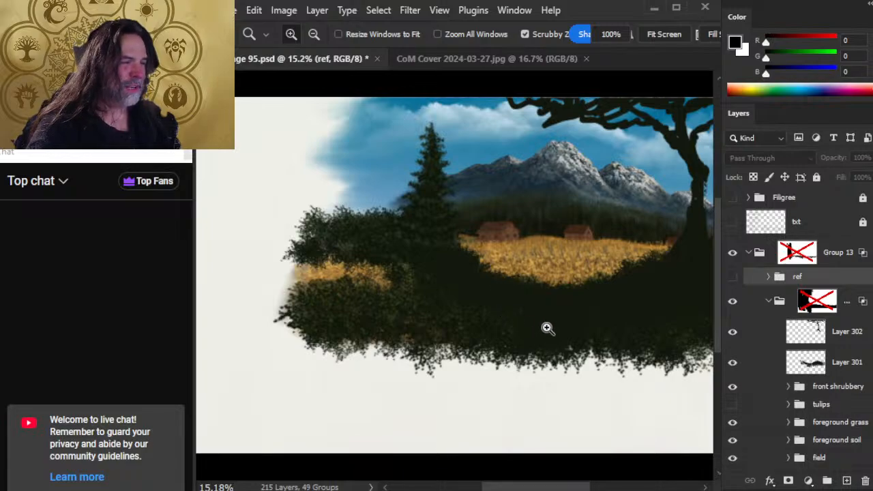
mouse_move(529, 345)
mouse_down()
mouse_move(512, 325)
mouse_move(419, 315)
mouse_up()
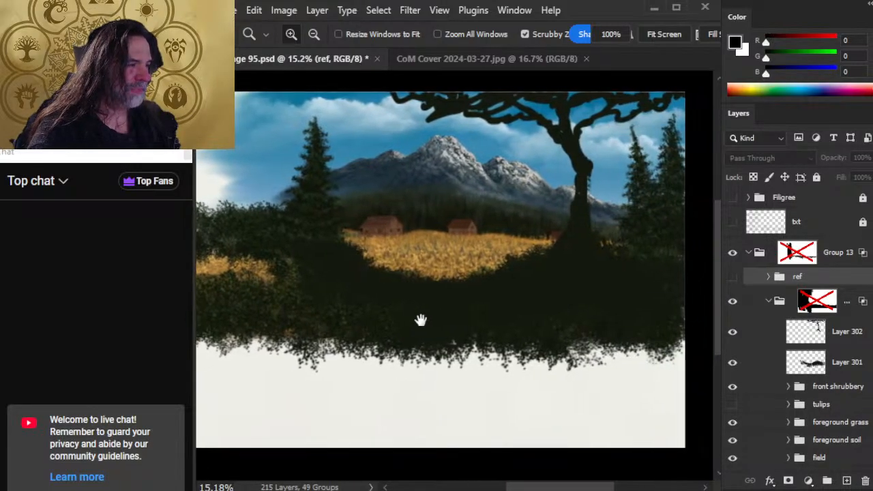
click(434, 66)
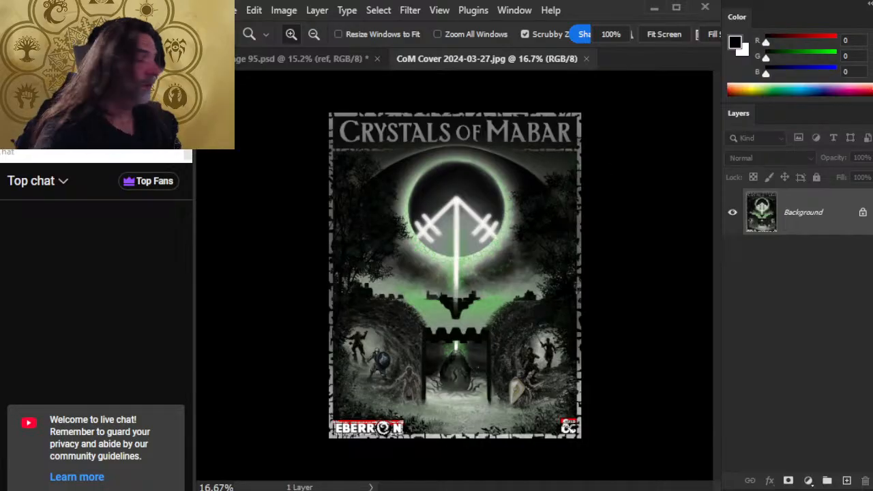
- Switch to the browser's YouTube page for Eberron Art Stream ep 510 and like the video
key(alt+Tab)
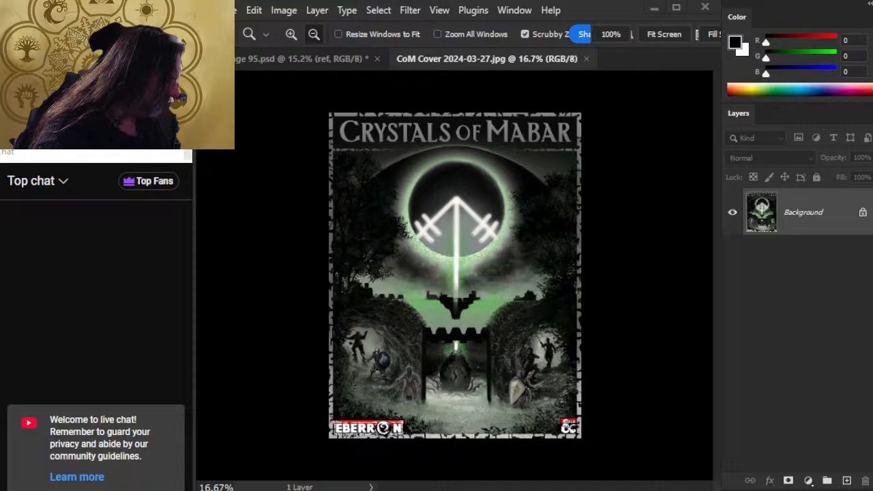
key(alt+Tab)
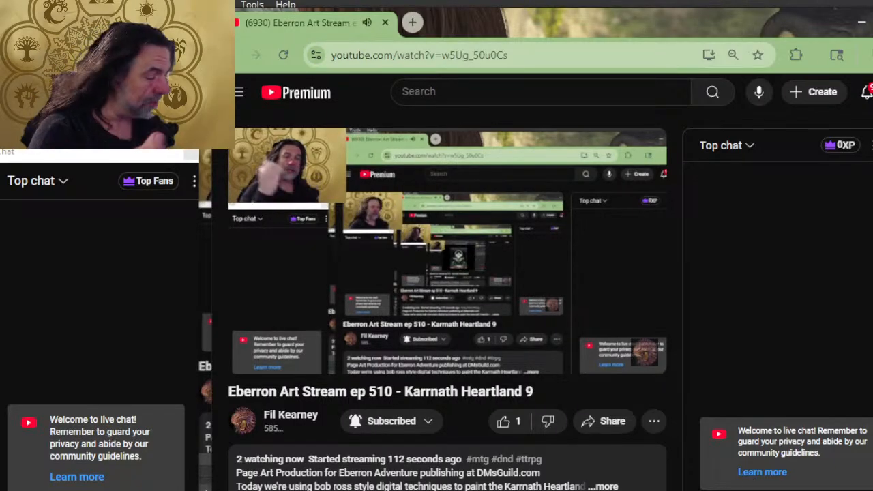
click(508, 421)
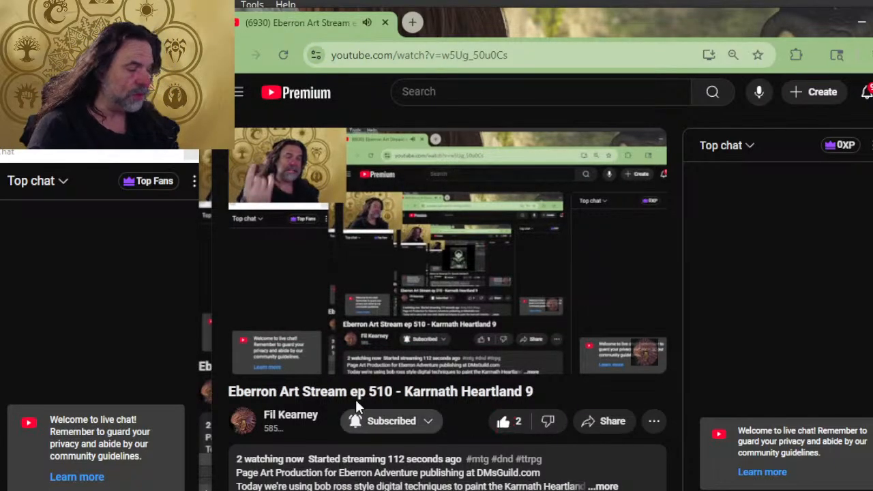
- Expand the stream's description and review its playlist, community and DMsGuild product links
scroll(321, 358, down, 2)
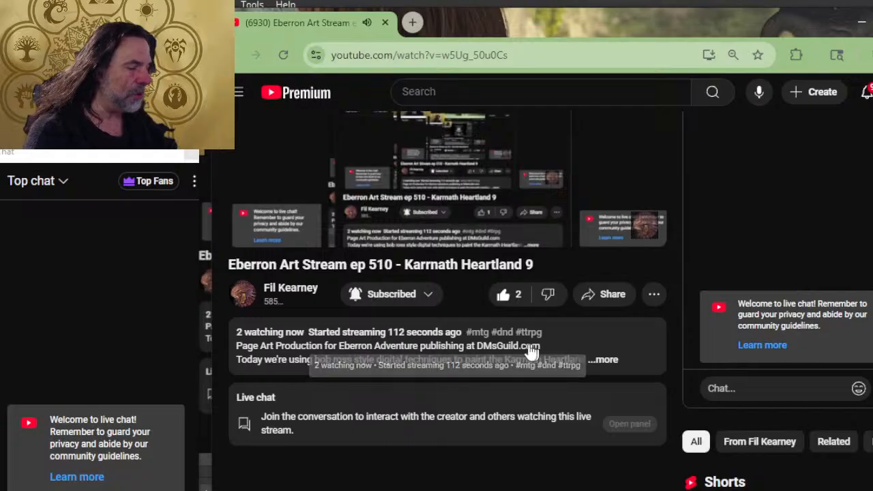
click(606, 360)
scroll(389, 310, down, 4)
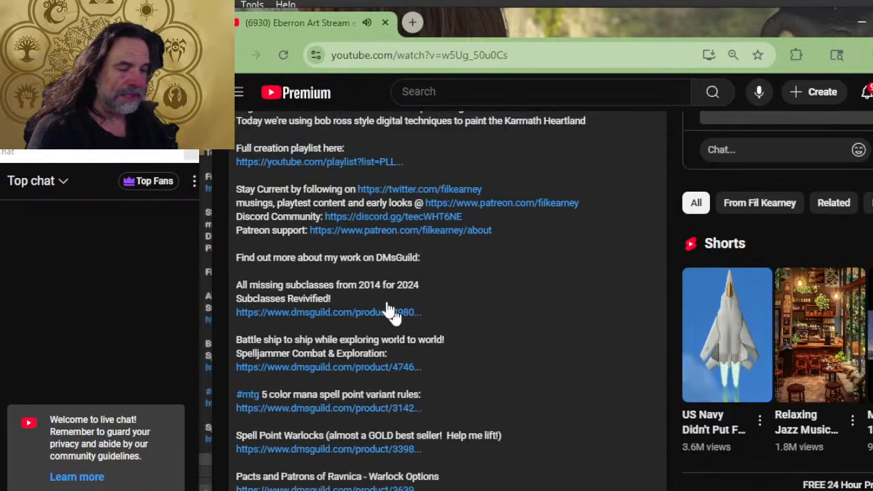
scroll(392, 311, down, 2)
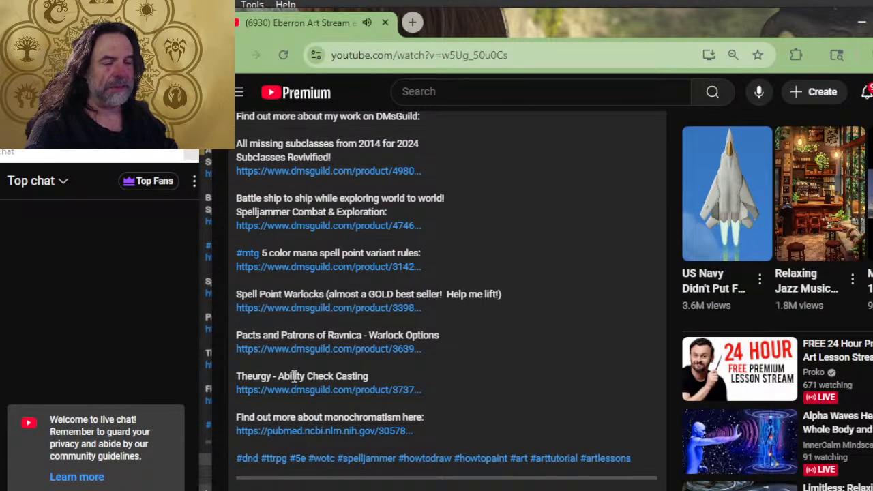
scroll(321, 205, up, 2)
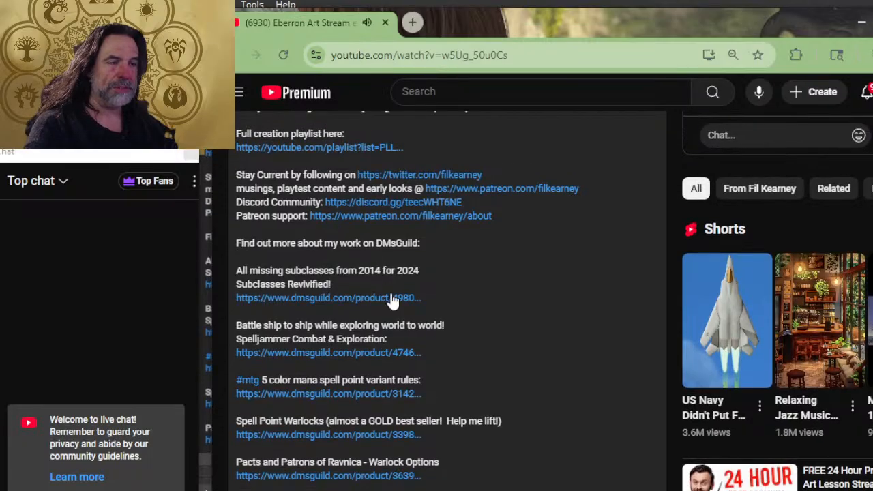
scroll(392, 300, up, 2)
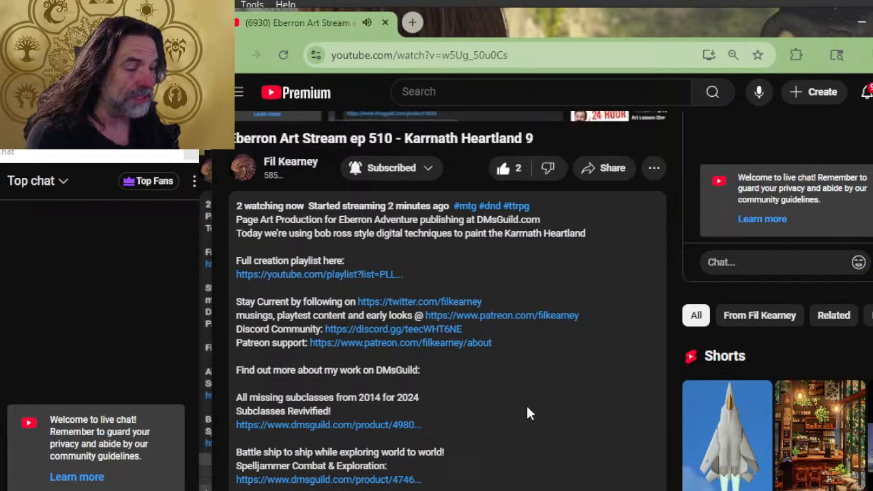
scroll(449, 219, up, 1)
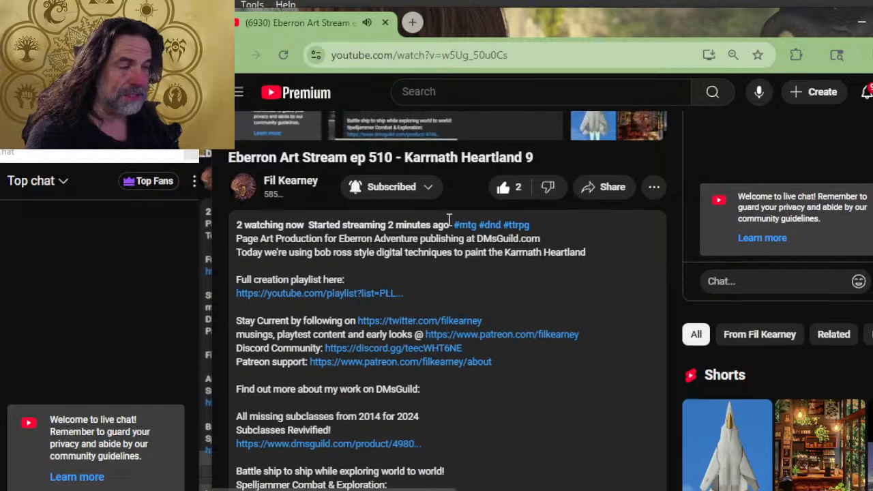
scroll(436, 314, up, 2)
- Switch back to Photoshop and close the CoM Cover 2024-03-27.jpg document
key(alt+Tab)
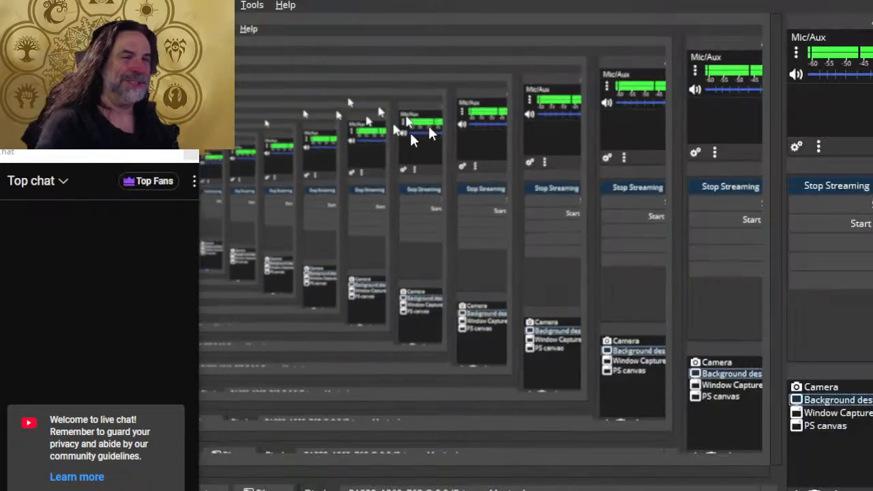
key(alt+Tab)
key(Tab)
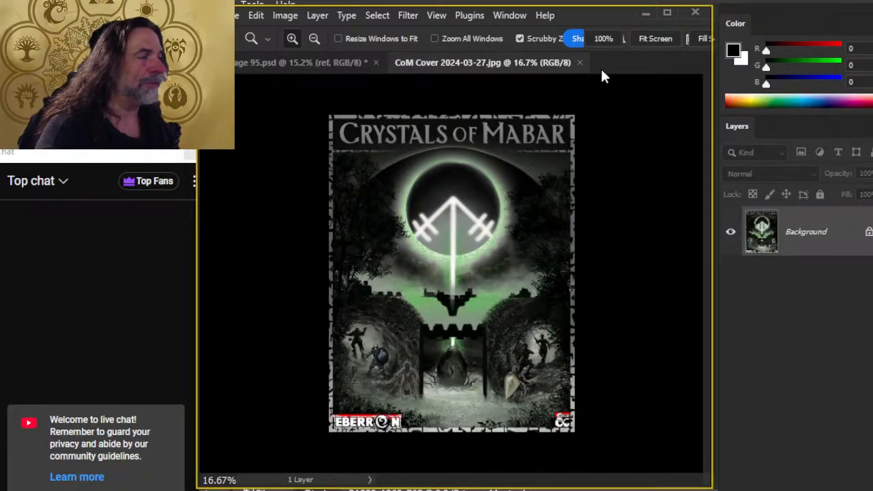
click(578, 62)
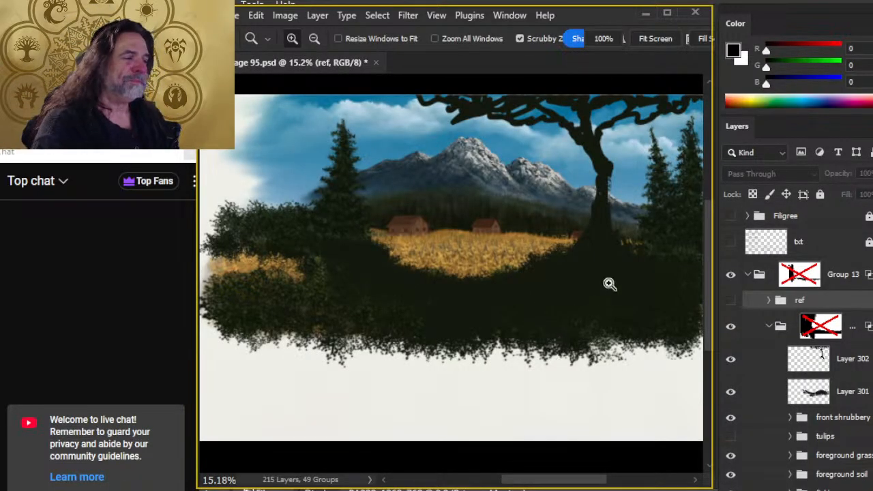
- Hide the tree and dark shrub silhouettes on Layer 302 and Layer 301, and show the tulips group
drag(611, 284, 454, 296)
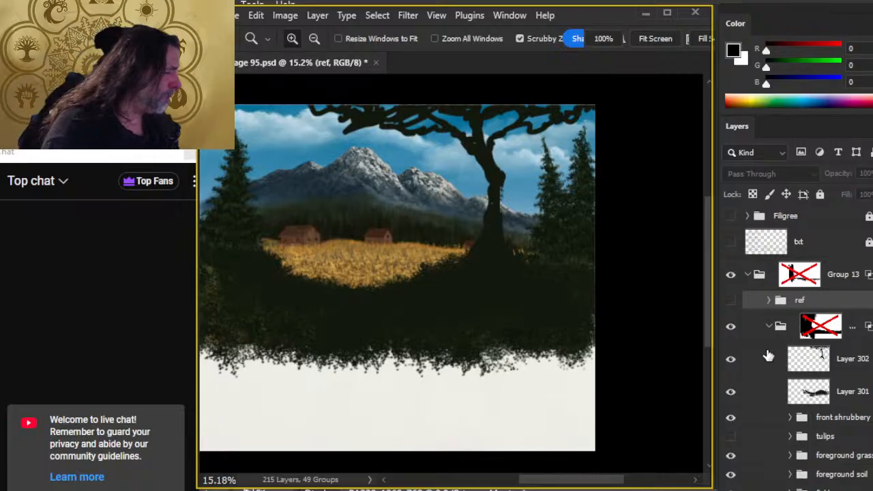
drag(729, 359, 730, 393)
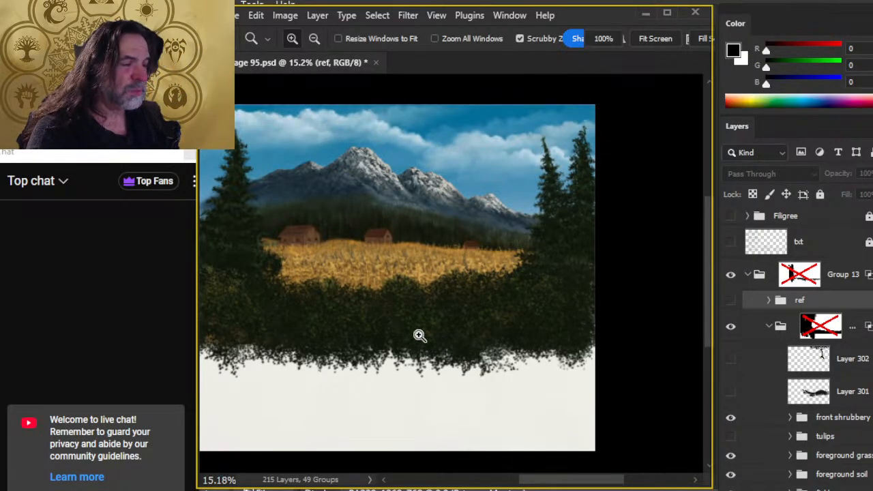
click(731, 435)
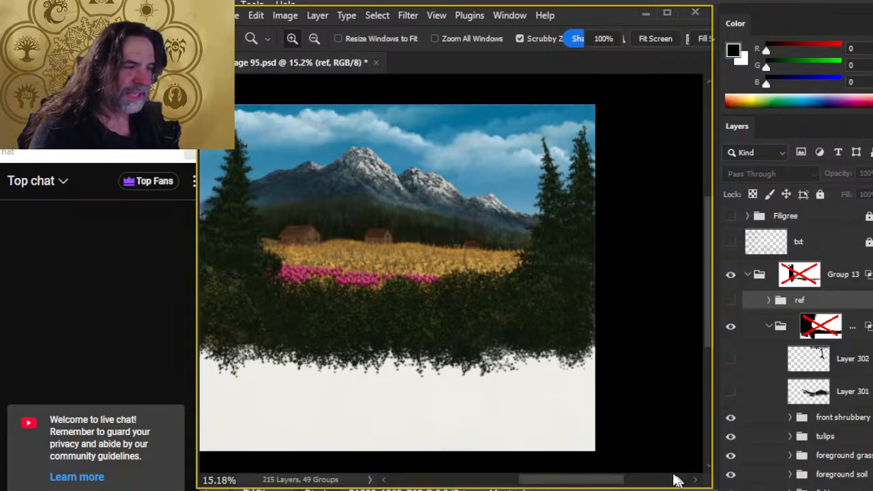
- Inspect the tulip field up close and enable the layer masks of Group 12 and Group 13
drag(341, 286, 364, 292)
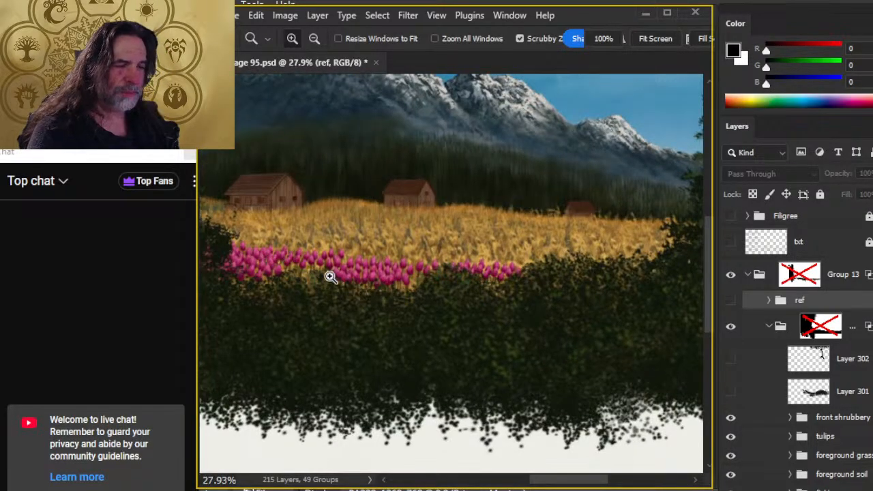
drag(569, 310, 400, 293)
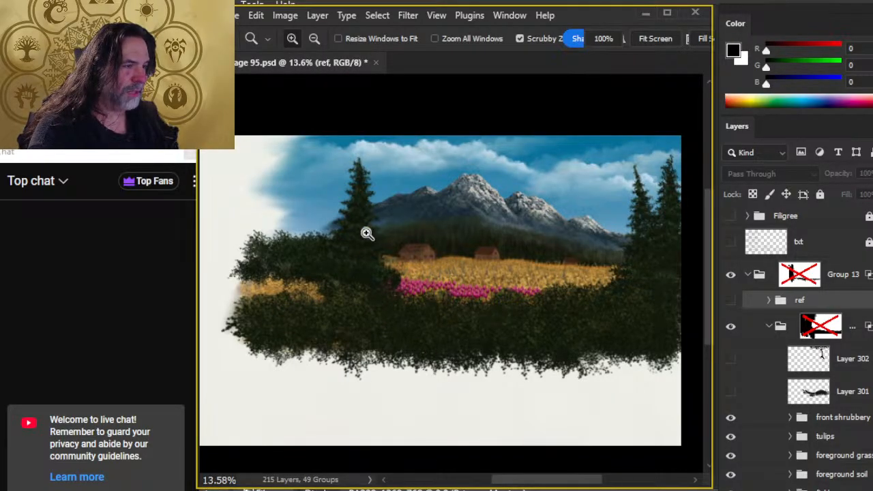
shift+click(818, 328)
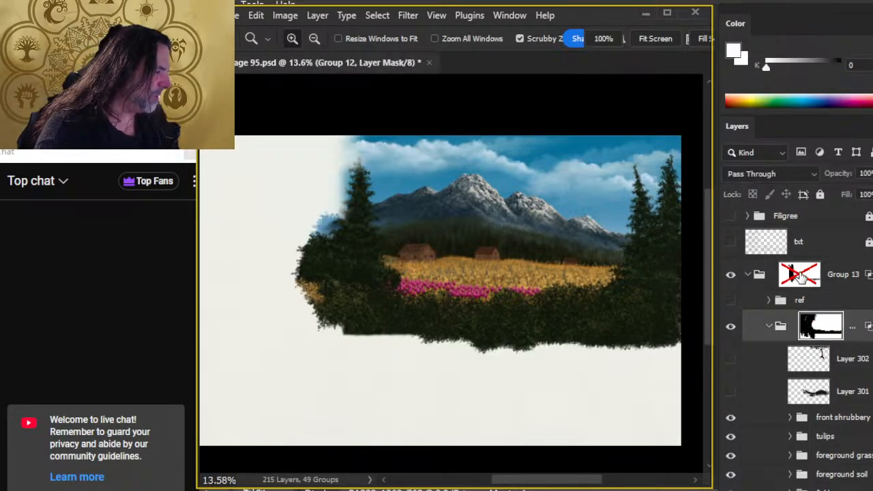
shift+click(799, 276)
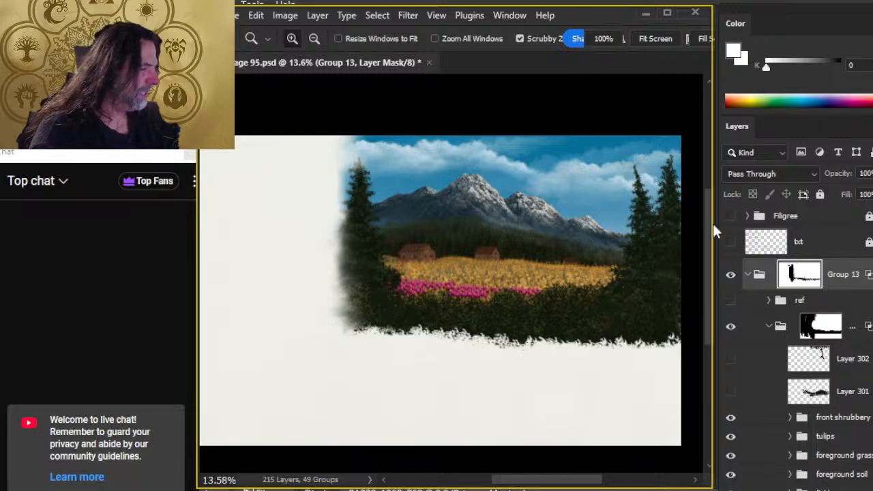
- Show the txt layer and the Filigree group, and examine the whole page layout in full-screen mode
click(730, 243)
key(f)
key(f)
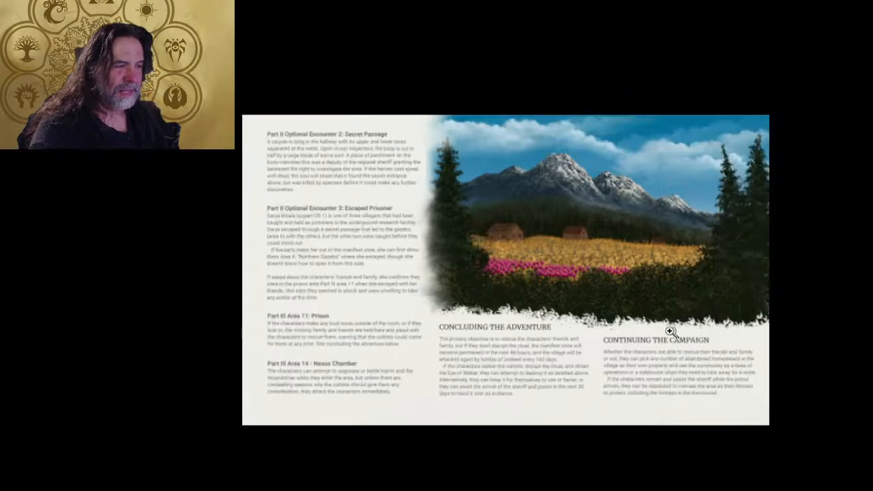
click(592, 278)
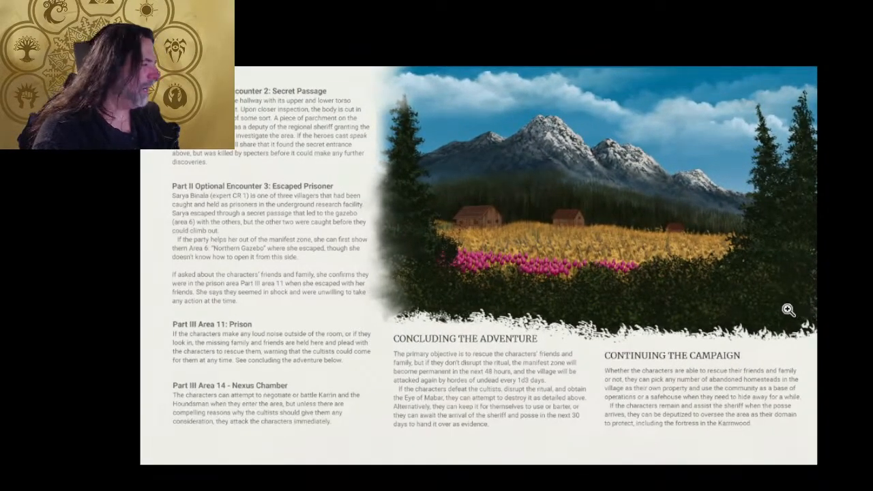
key(Tab)
click(731, 215)
key(Tab)
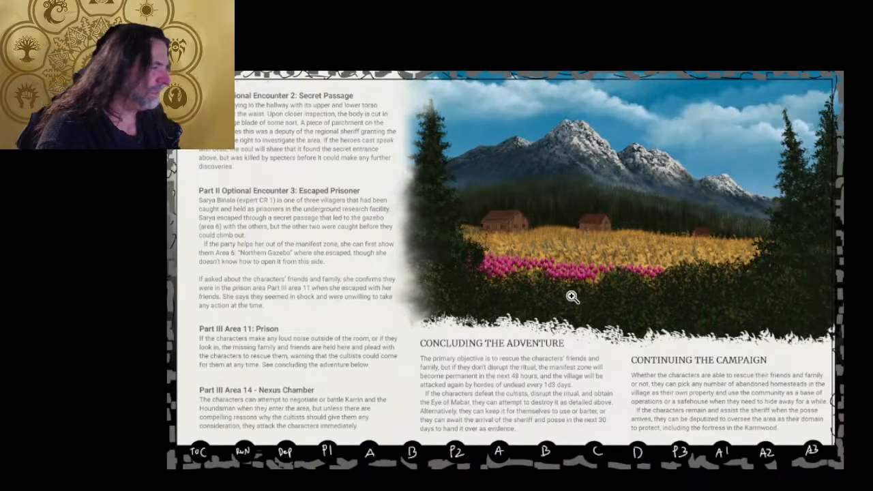
click(617, 316)
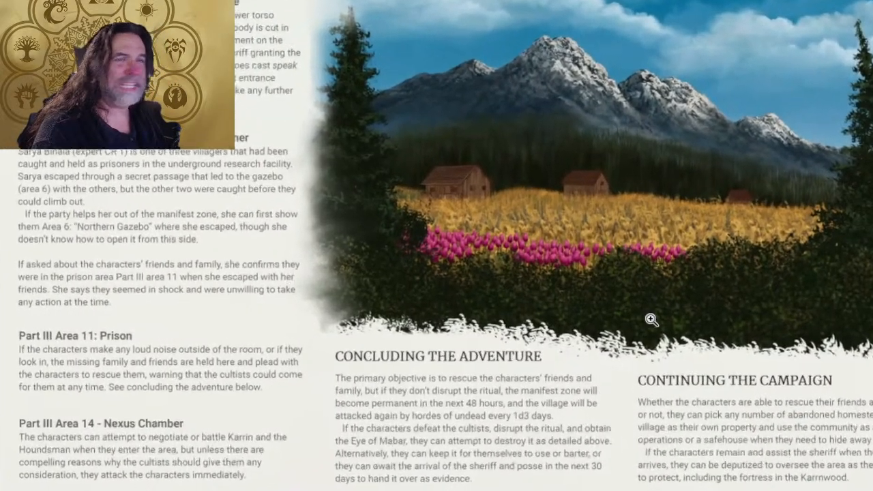
scroll(682, 318, down, 5)
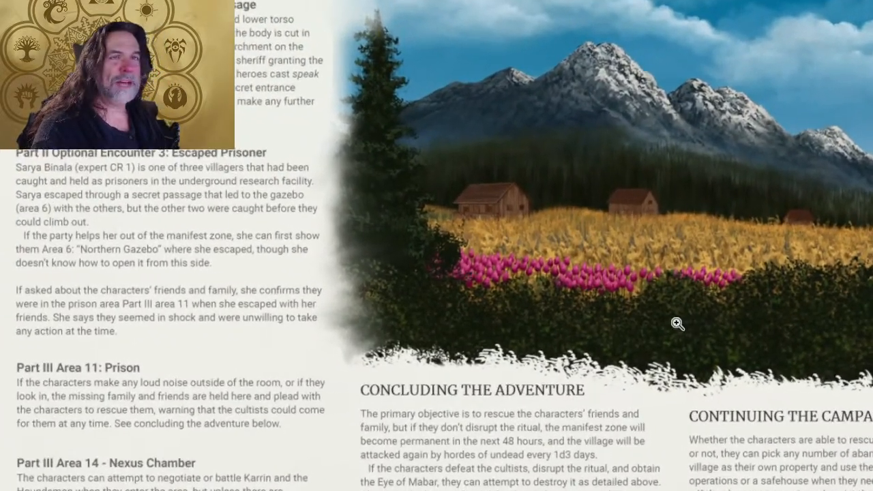
scroll(671, 323, up, 1)
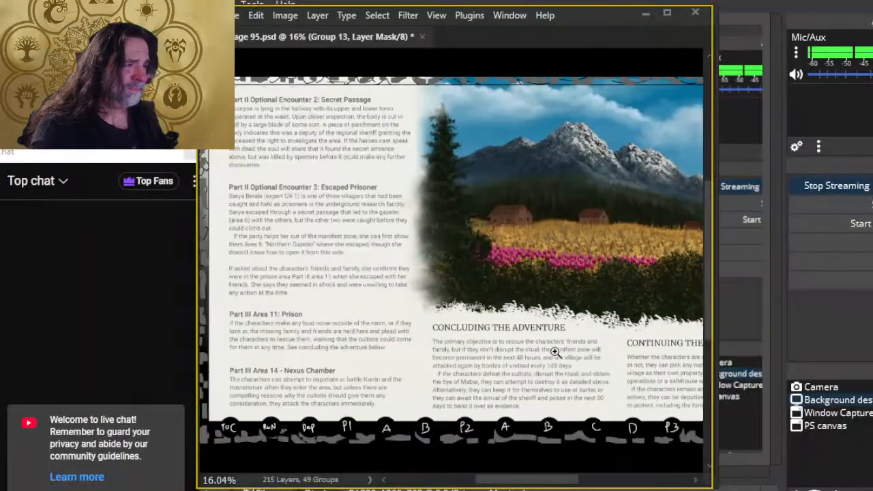
scroll(556, 351, right, 5)
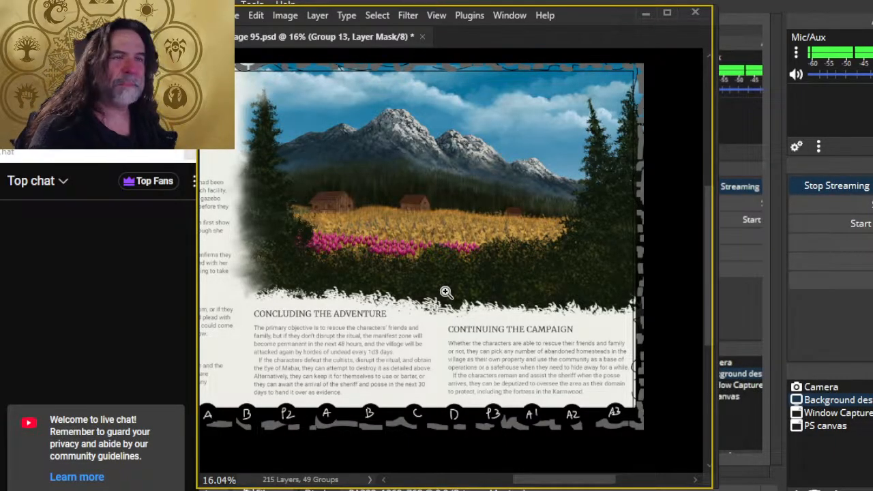
- Compare the painting with Layer 301 and Layer 302 shown and tulips hidden against the version with only tulips shown
key(Tab)
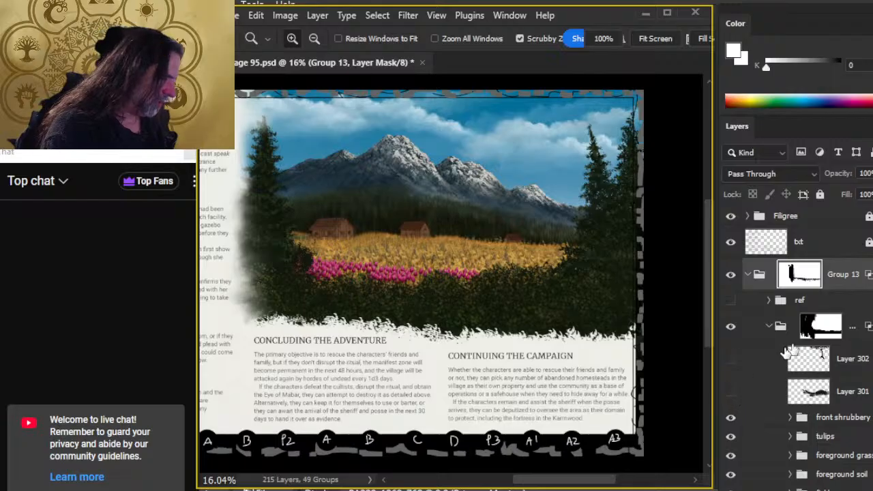
click(730, 393)
click(731, 359)
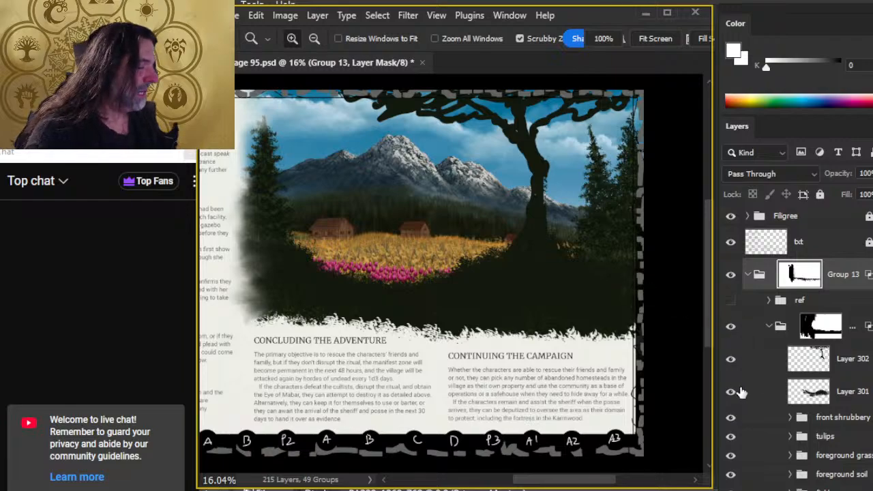
click(730, 437)
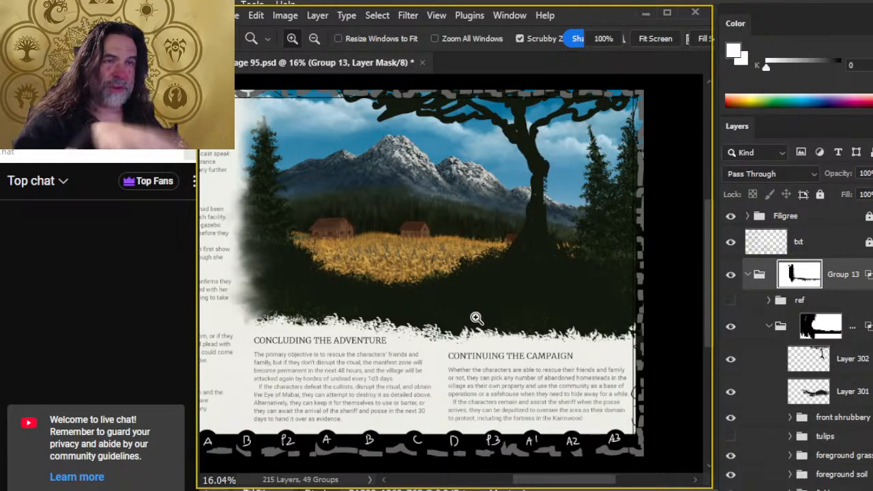
click(730, 358)
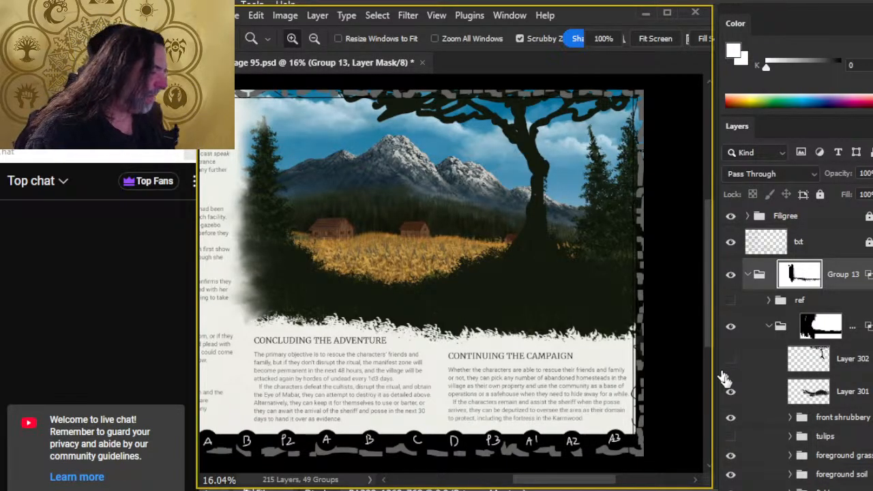
click(730, 391)
click(730, 436)
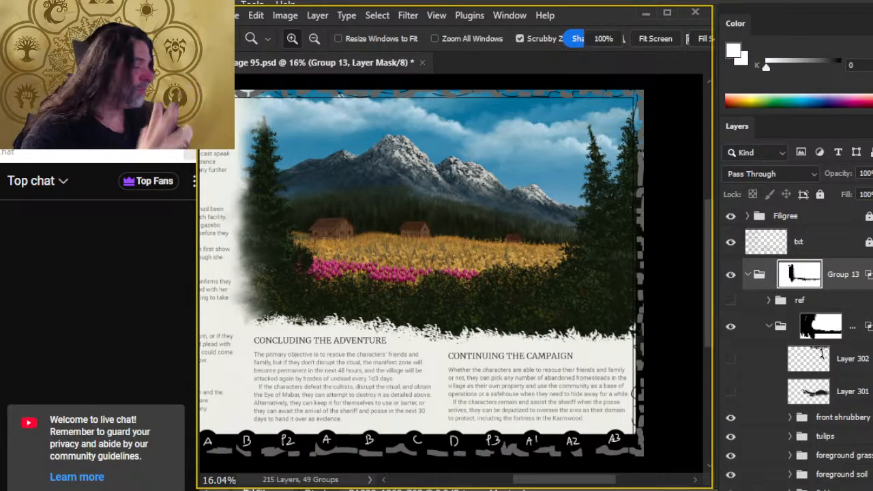
- Hide the tulips group and show the tree and shrub silhouettes on Layer 301 and Layer 302
click(730, 436)
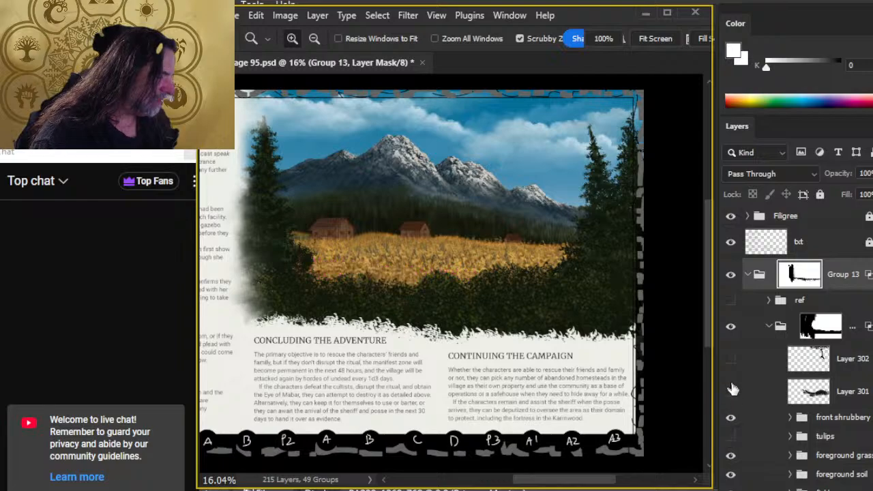
click(730, 392)
click(730, 358)
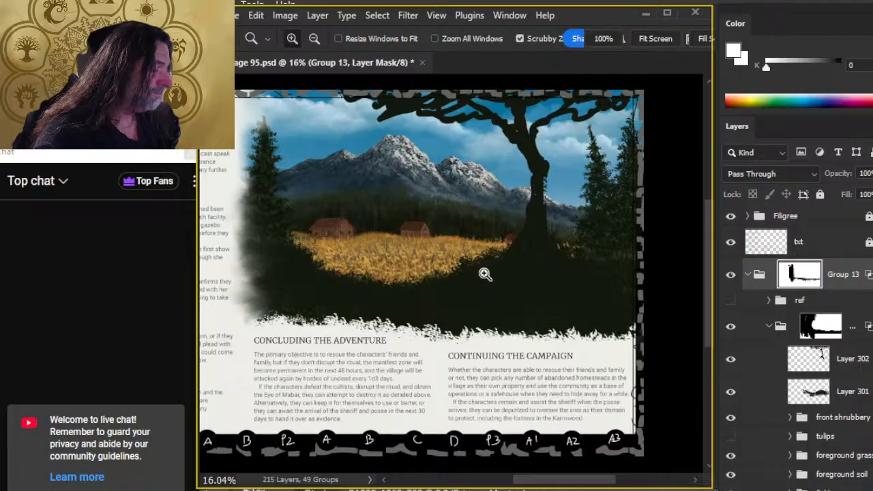
- Switch to the browser to check the live stream's YouTube page, and return to the Photoshop document
key(alt+Tab)
key(alt+Tab)
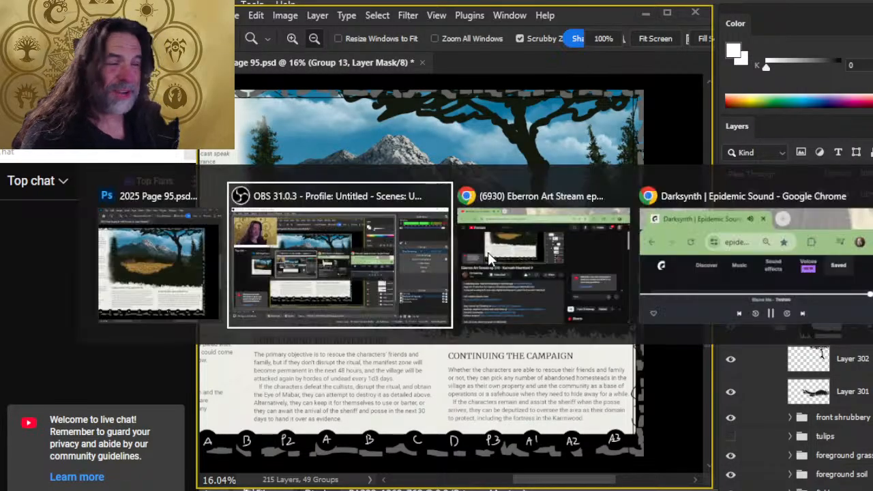
scroll(427, 371, up, 3)
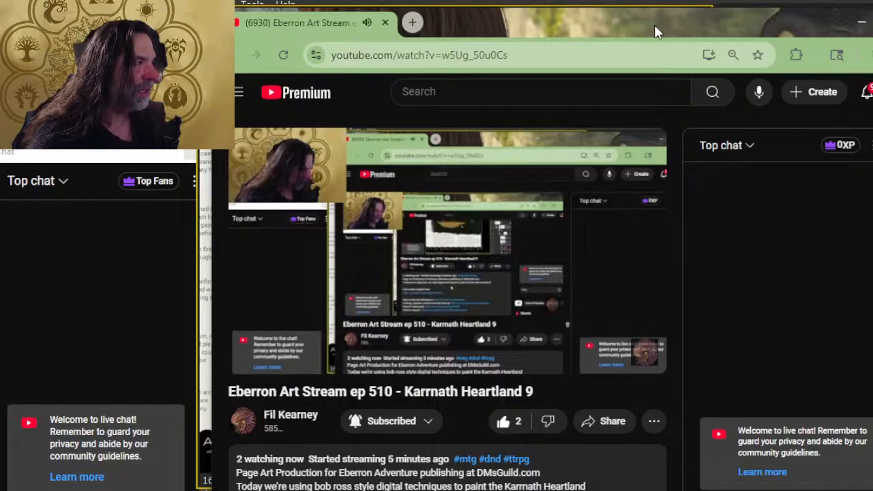
drag(654, 24, 639, 80)
key(alt+Tab)
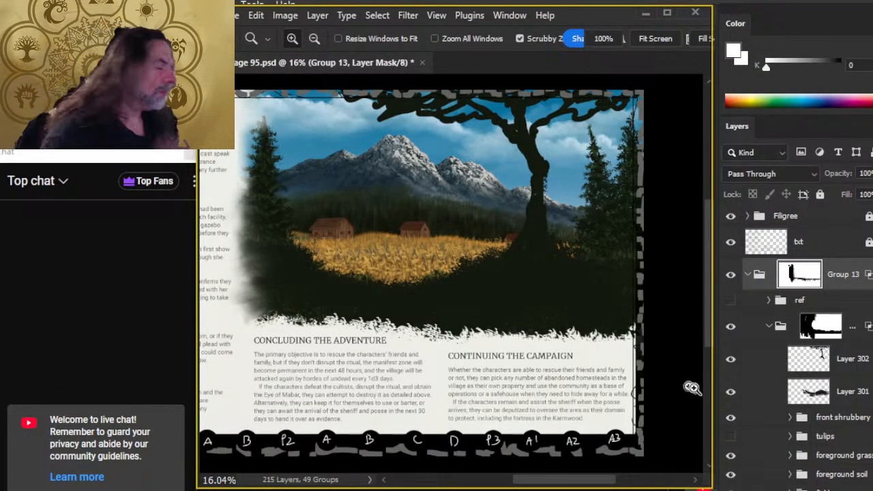
- Select Layer 302 with the tree silhouette and save the page 95 document
click(815, 358)
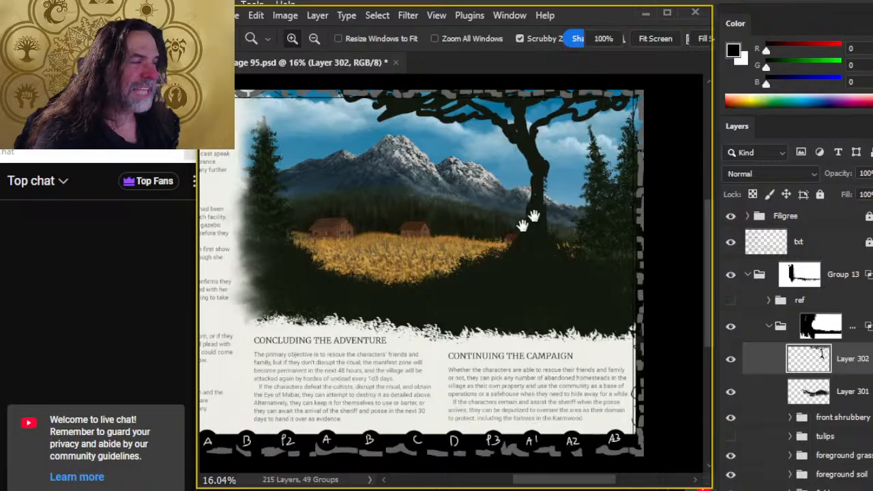
drag(534, 217, 456, 233)
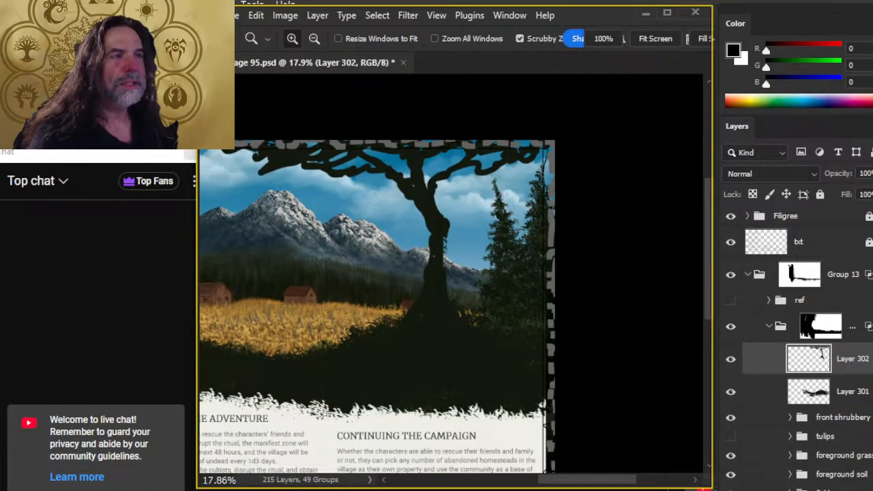
key(ctrl+s)
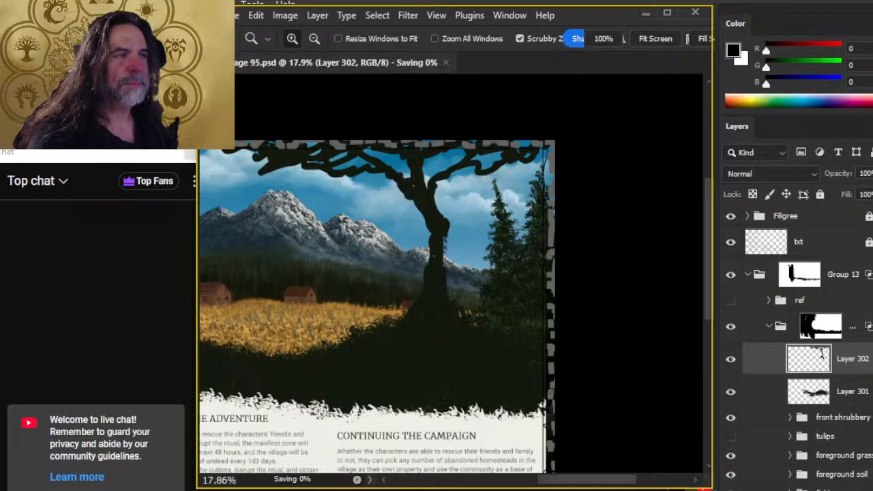
- Open 2025 Page 84-99.psd from the PRODUCTION folder inside the ART folder of Crystals of Mabar
click(233, 17)
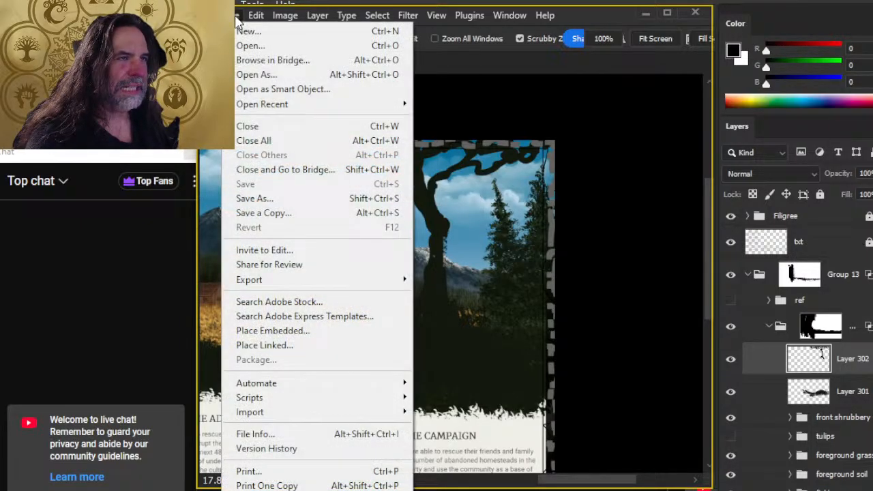
click(259, 48)
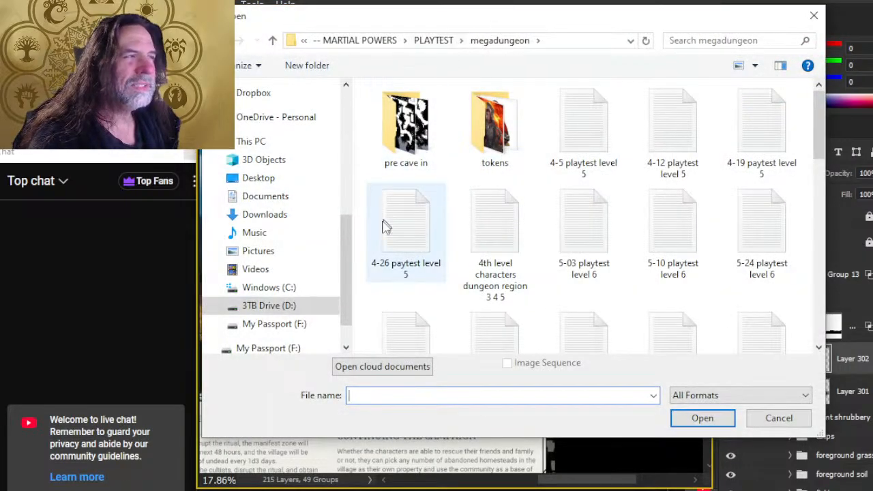
scroll(288, 230, up, 3)
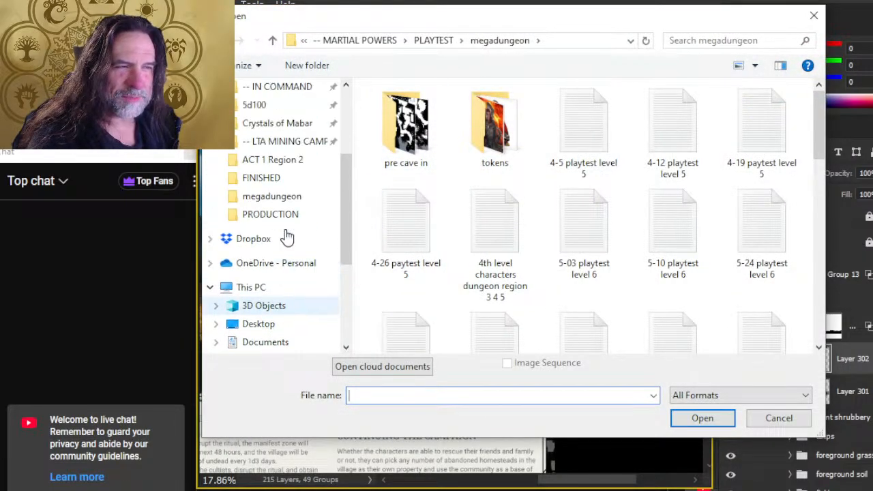
scroll(288, 235, up, 3)
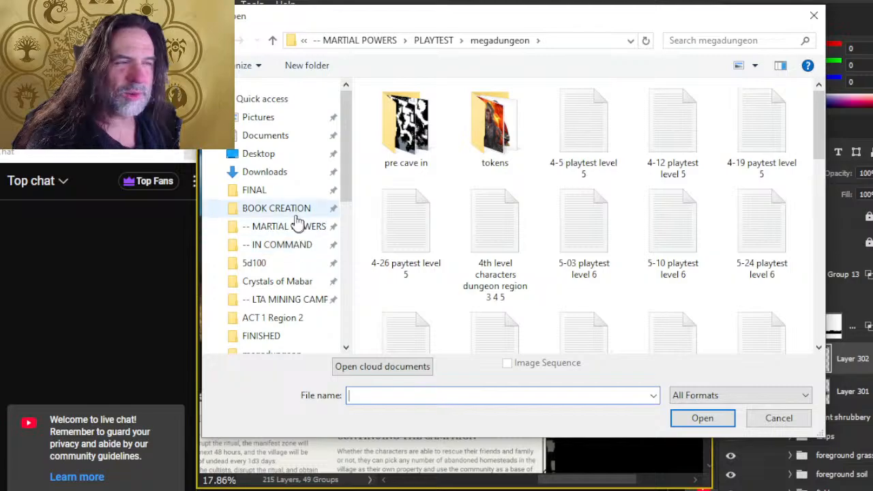
click(298, 289)
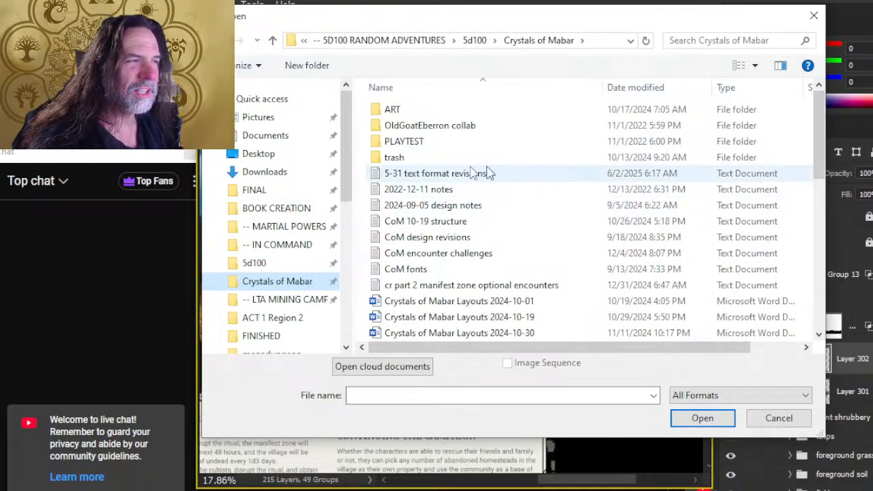
double_click(398, 112)
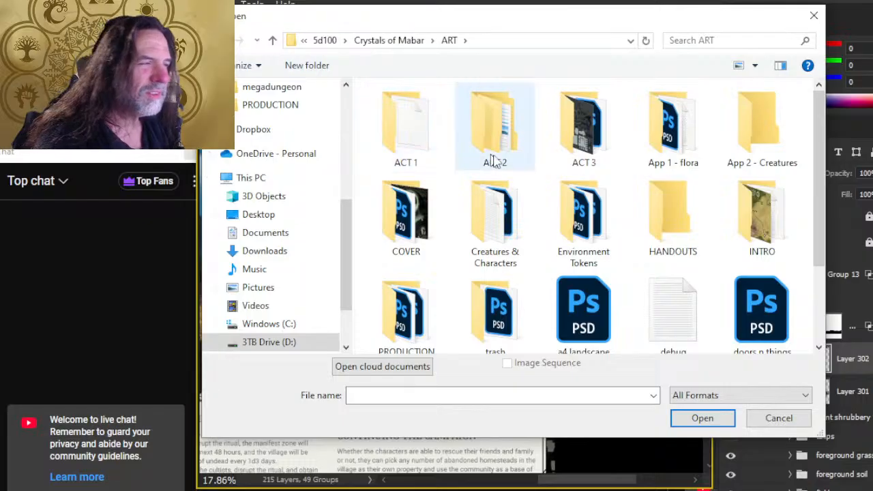
click(405, 310)
scroll(405, 273, down, 2)
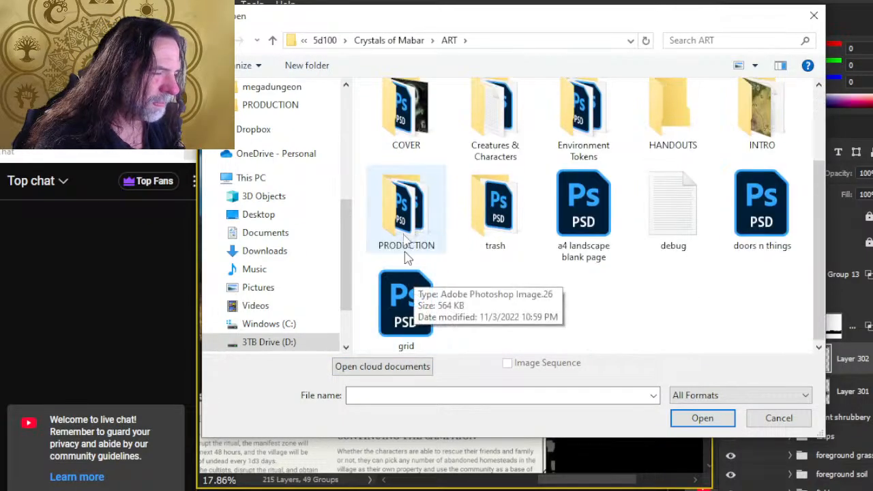
double_click(403, 215)
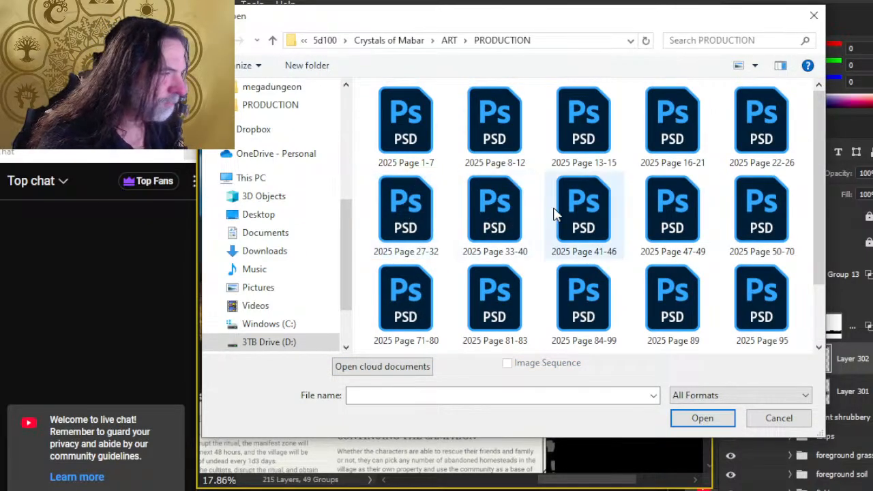
scroll(757, 307, down, 2)
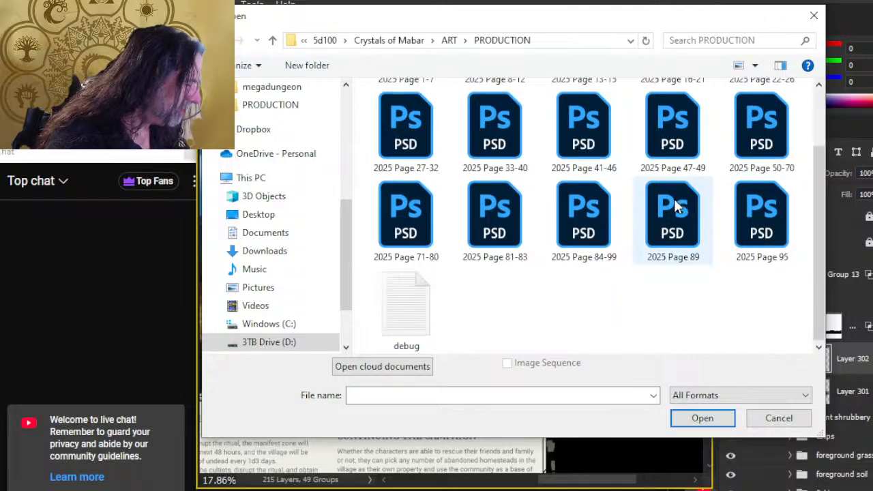
double_click(577, 205)
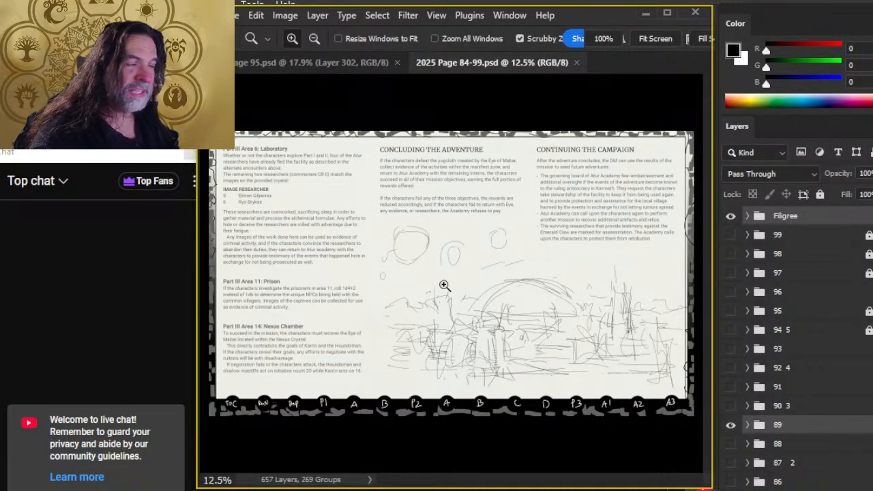
- Examine the rough landscape sketch on page 89 up close
drag(503, 245, 525, 243)
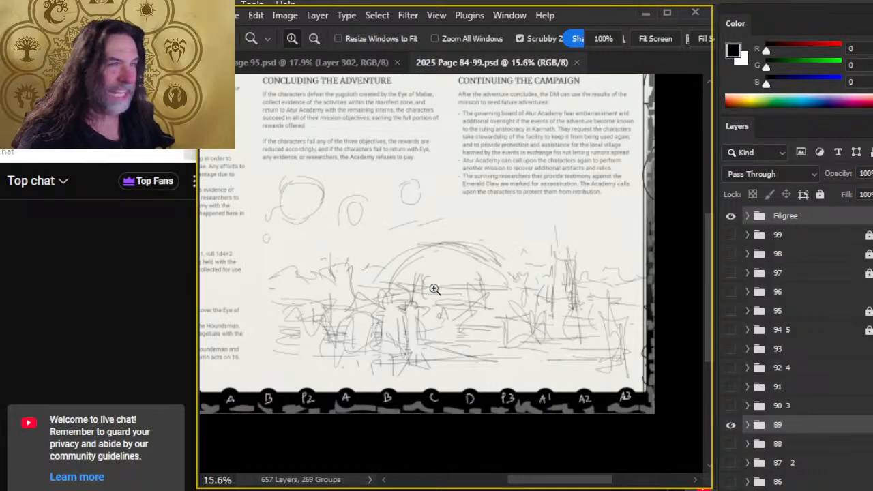
key(space)
mouse_move(332, 274)
mouse_down()
mouse_move(382, 287)
mouse_move(347, 312)
mouse_move(341, 306)
mouse_move(352, 305)
mouse_up()
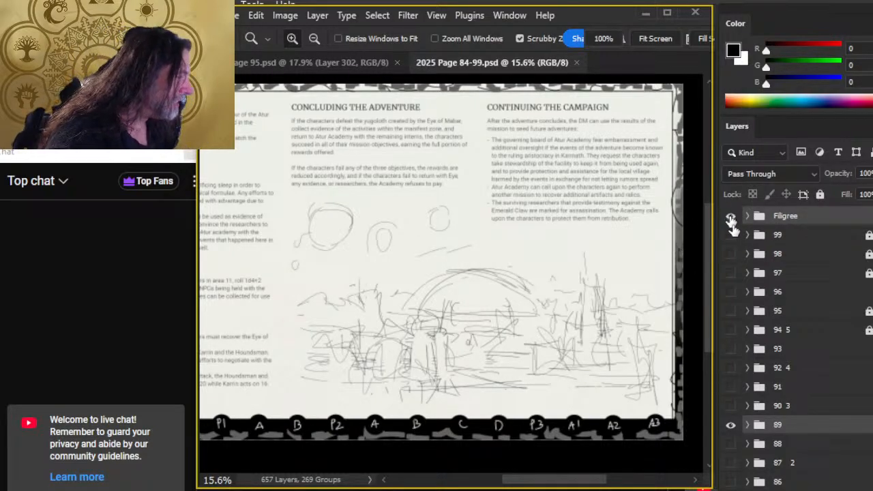
- Hide page group 89, check the page 95 painting, and show page group 97 with its tree illustration
click(731, 424)
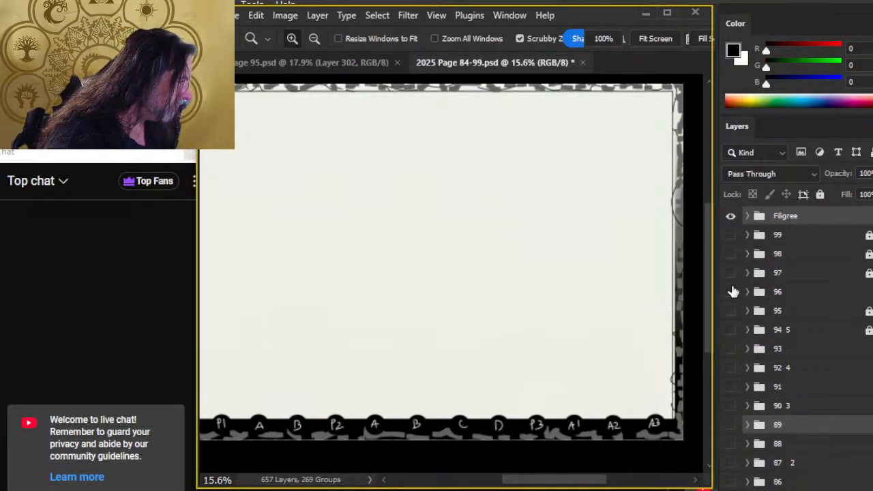
click(730, 314)
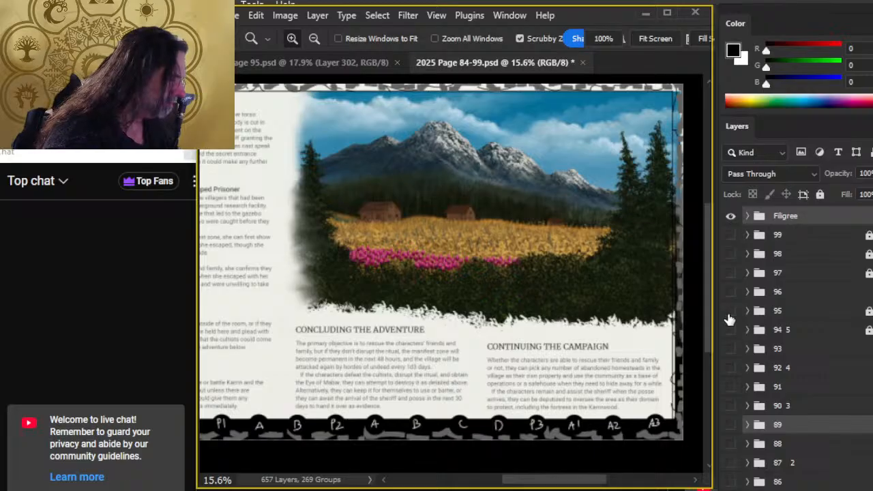
click(729, 317)
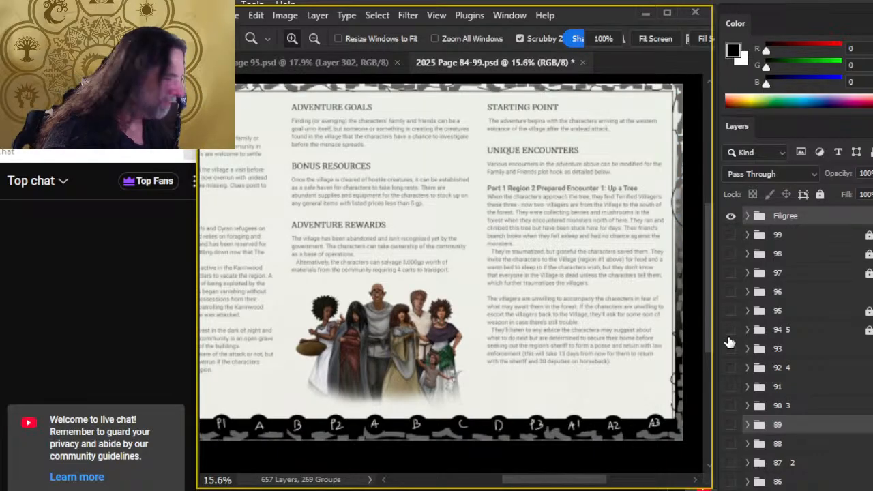
click(730, 273)
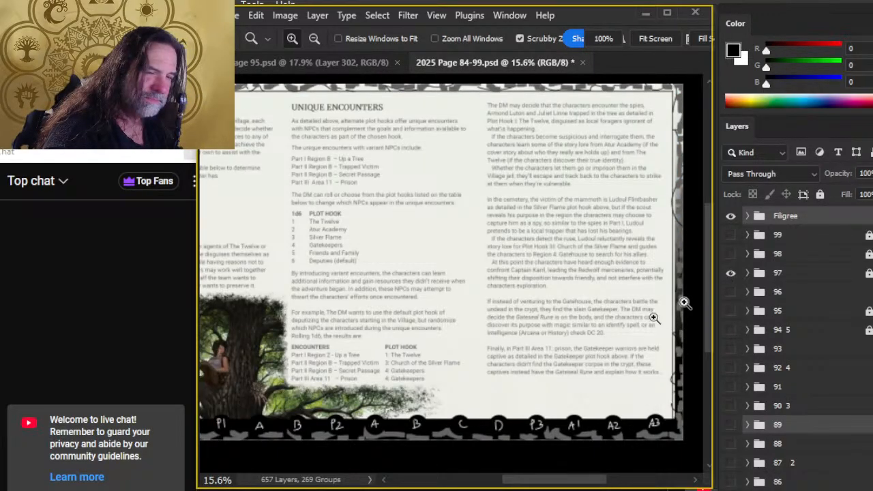
drag(369, 366, 591, 268)
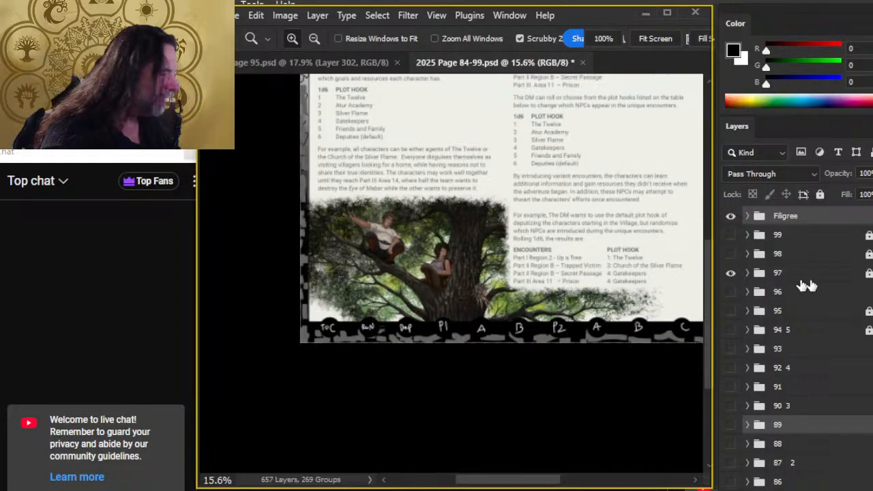
- Duplicate page group 97 into a new document named asdfasd
right_click(789, 283)
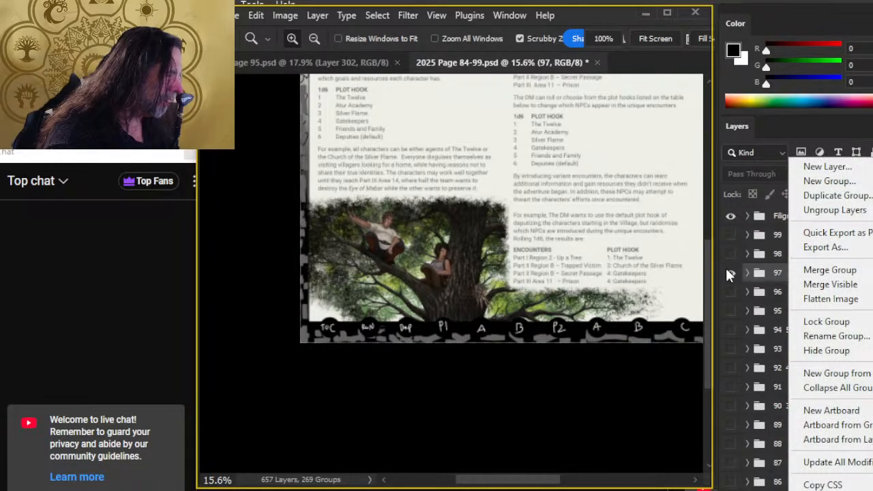
click(728, 273)
click(735, 276)
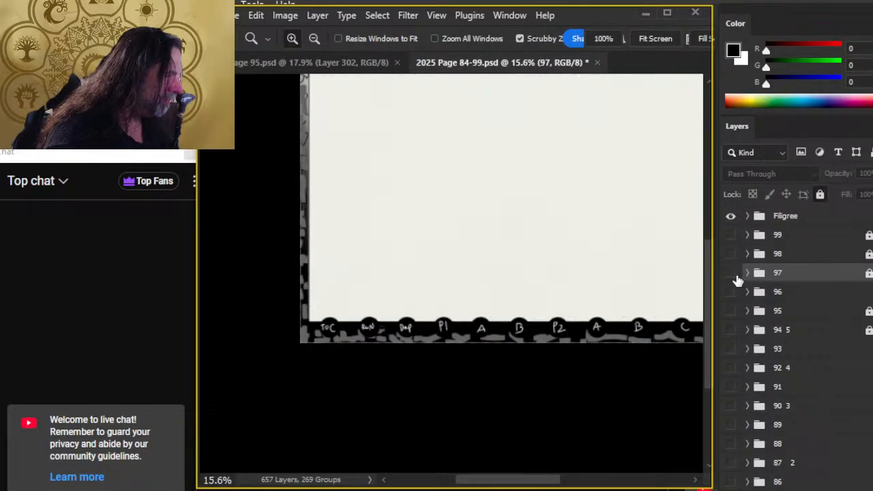
click(733, 274)
right_click(789, 278)
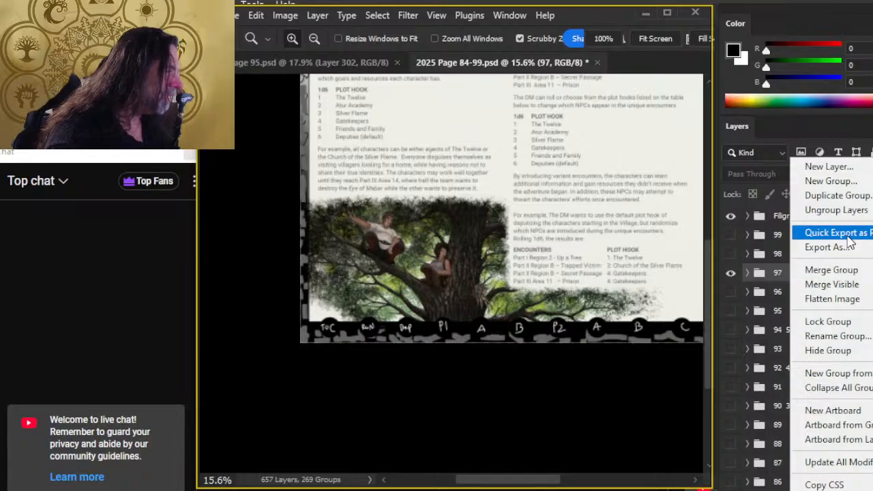
click(851, 198)
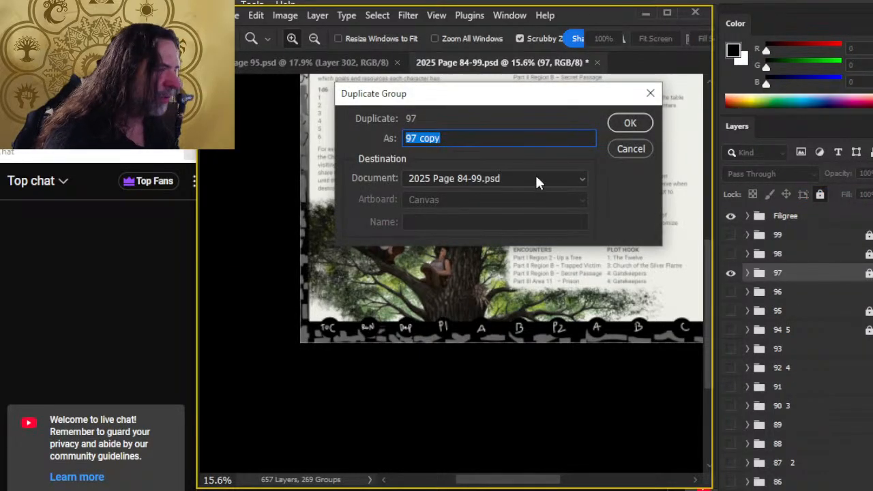
click(534, 175)
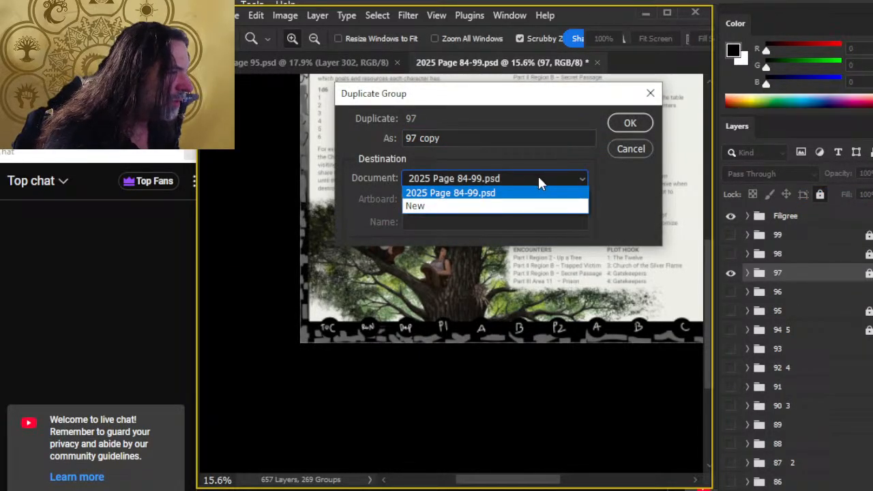
click(528, 206)
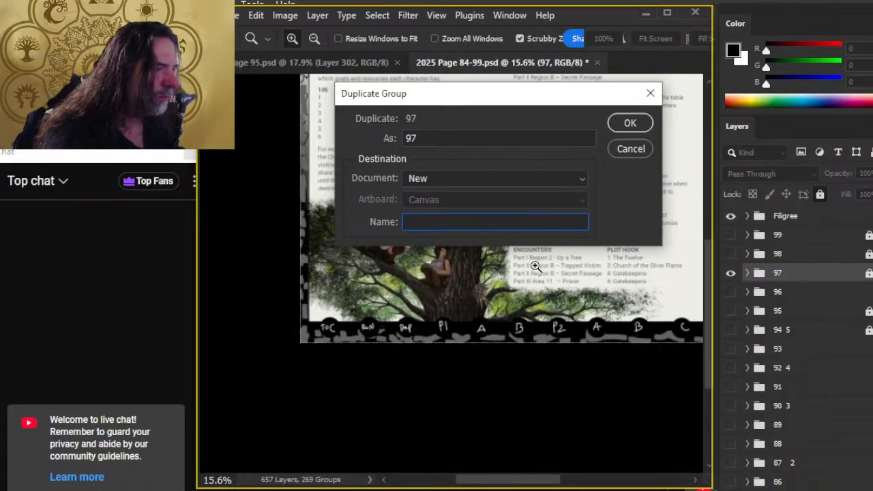
text(asdfasd)
click(643, 123)
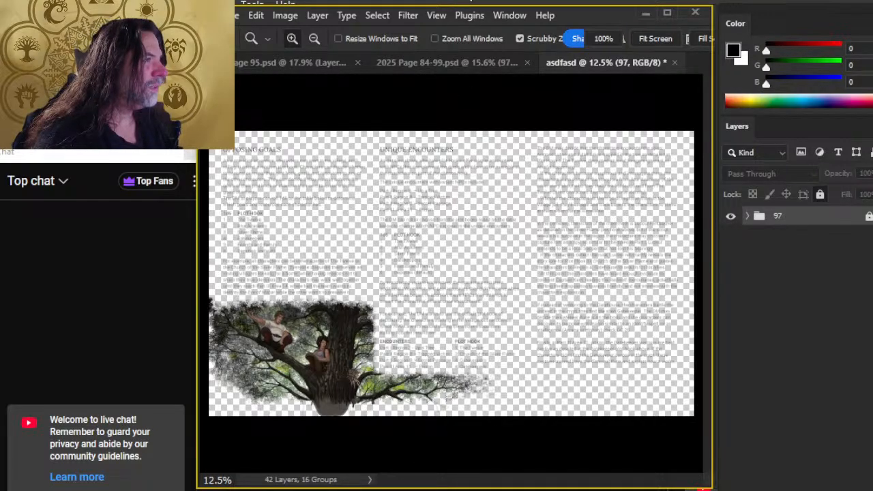
- Close 2025 Page 84-99.psd without saving its changes
click(488, 59)
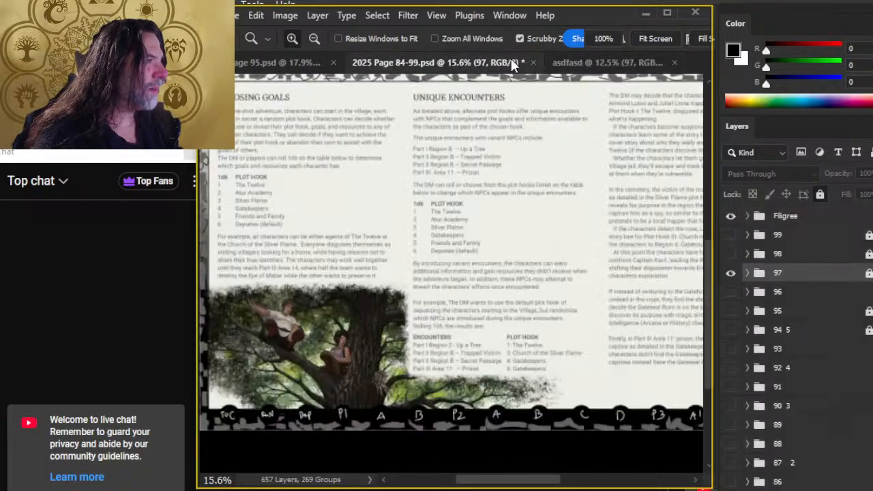
click(533, 62)
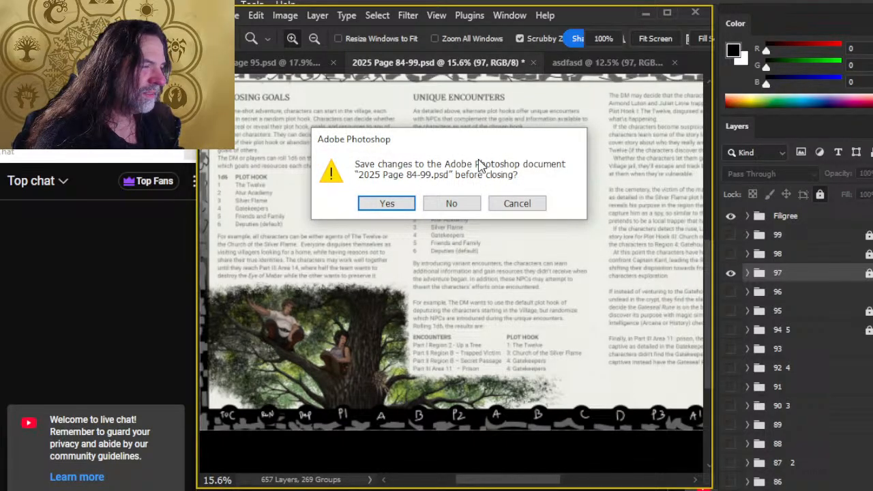
click(452, 203)
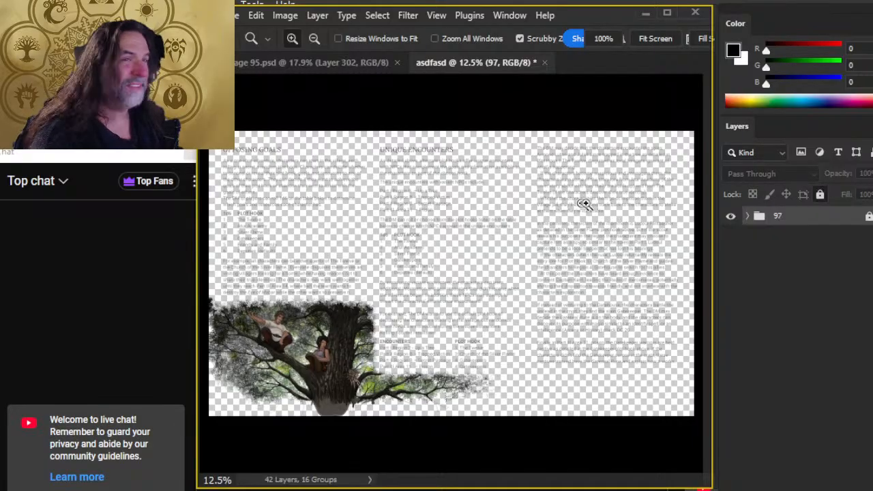
- Duplicate group 97 into 2025 Page 95.psd and close the temporary asdfasd document without saving it
right_click(795, 226)
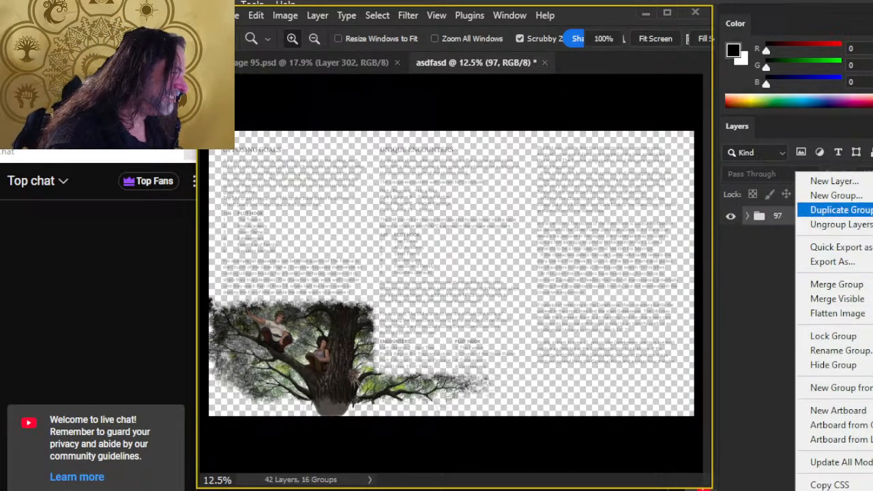
click(843, 210)
click(447, 179)
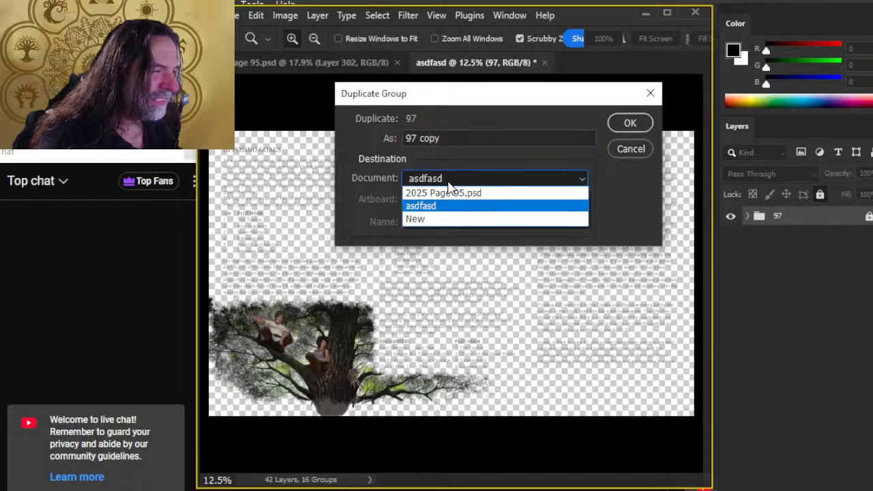
click(486, 194)
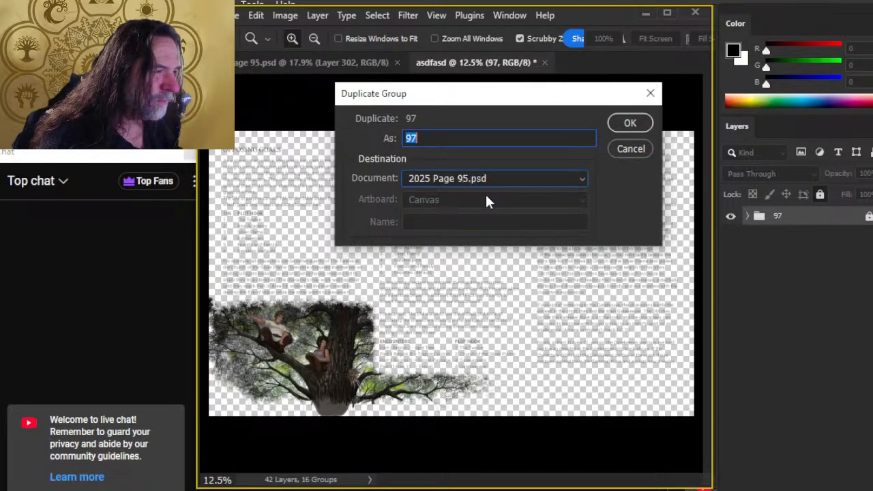
click(630, 123)
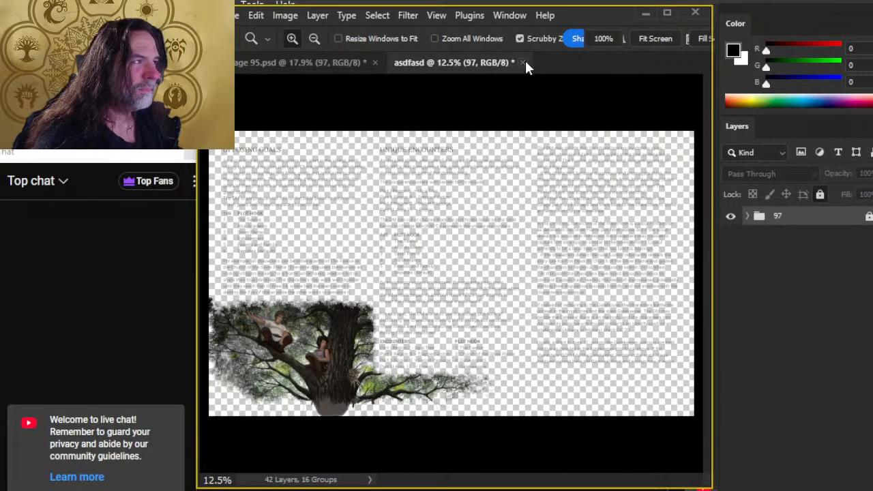
click(522, 62)
click(466, 204)
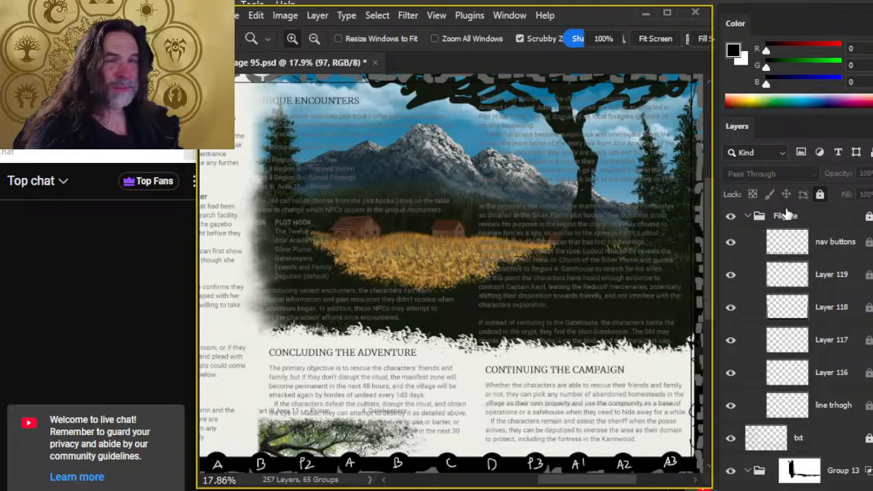
- Unlock group 97 and move it out of the masked landscape group to sit above the ref group
scroll(837, 334, down, 1)
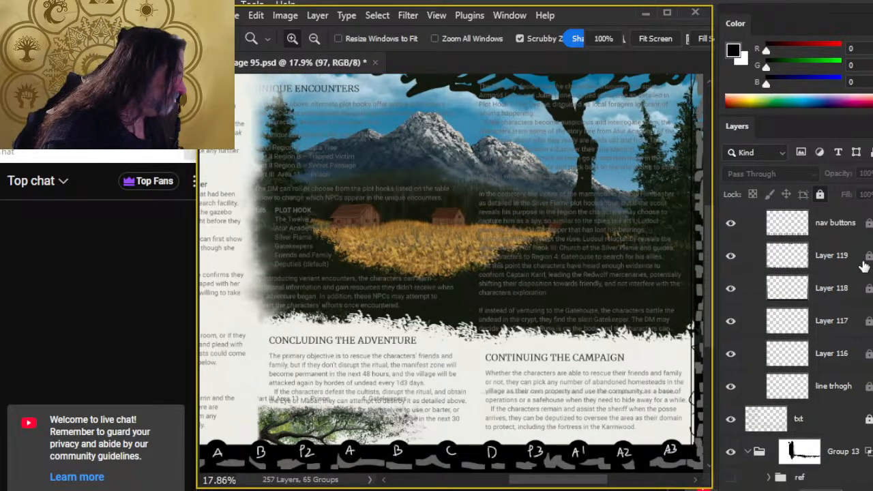
click(832, 255)
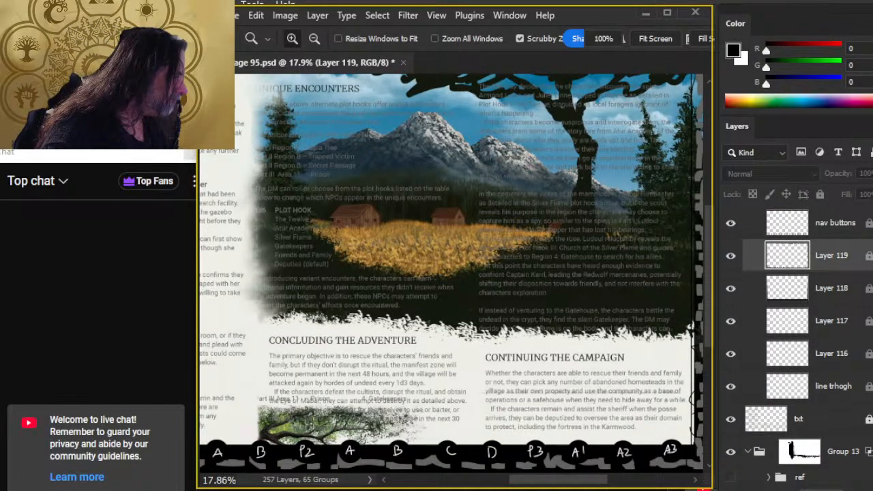
scroll(804, 335, up, 1)
scroll(828, 273, down, 10)
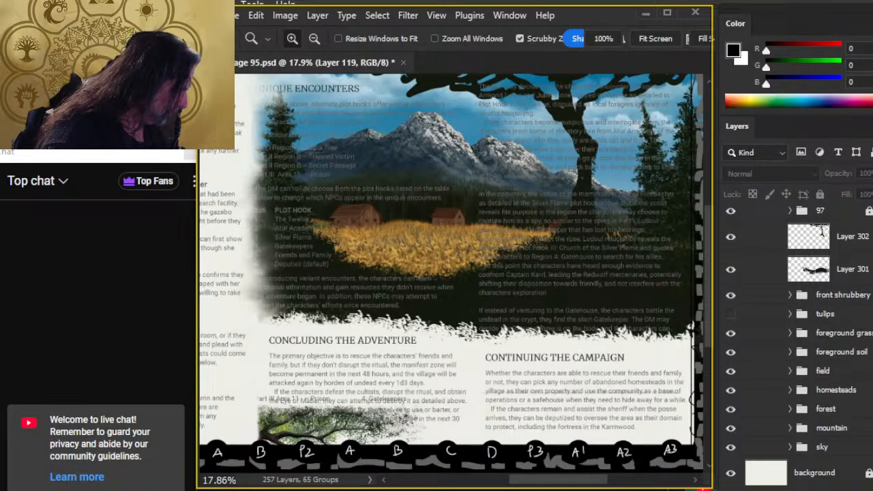
scroll(800, 390, up, 1)
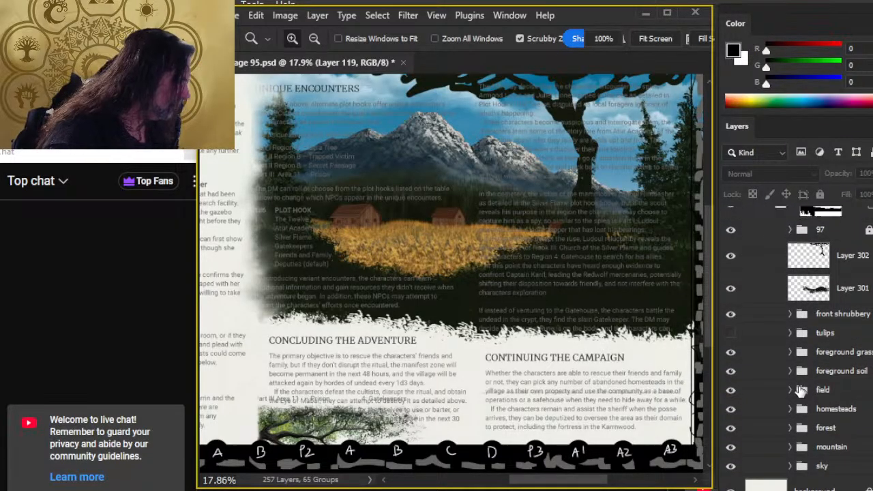
scroll(825, 327, up, 4)
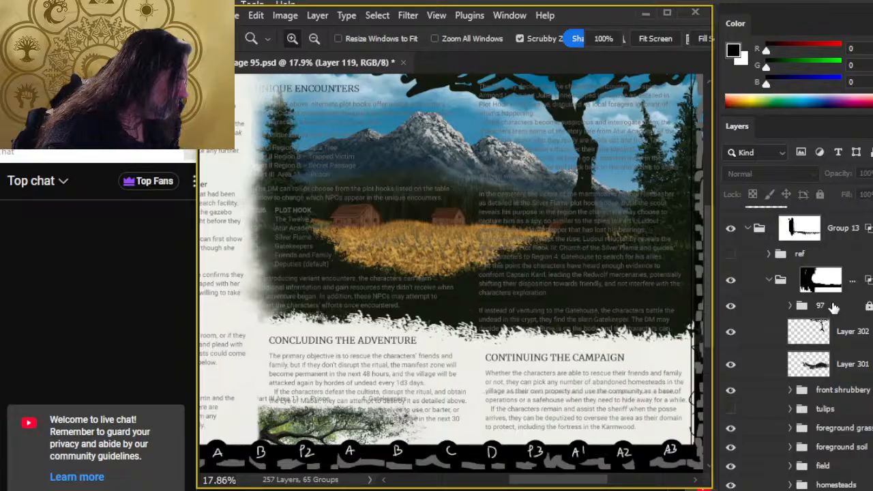
click(833, 307)
click(820, 195)
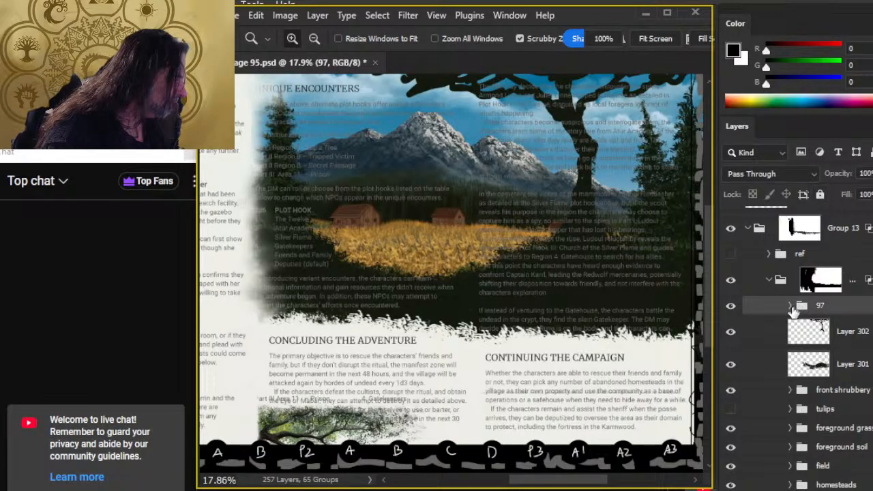
drag(832, 306, 828, 254)
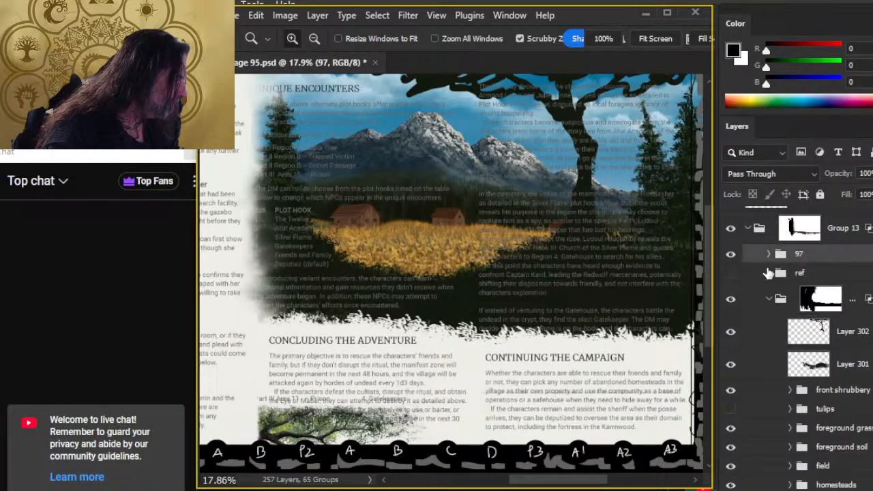
- Delete the 97 text layer inside group 97, keeping only the leftg group
click(769, 255)
click(848, 283)
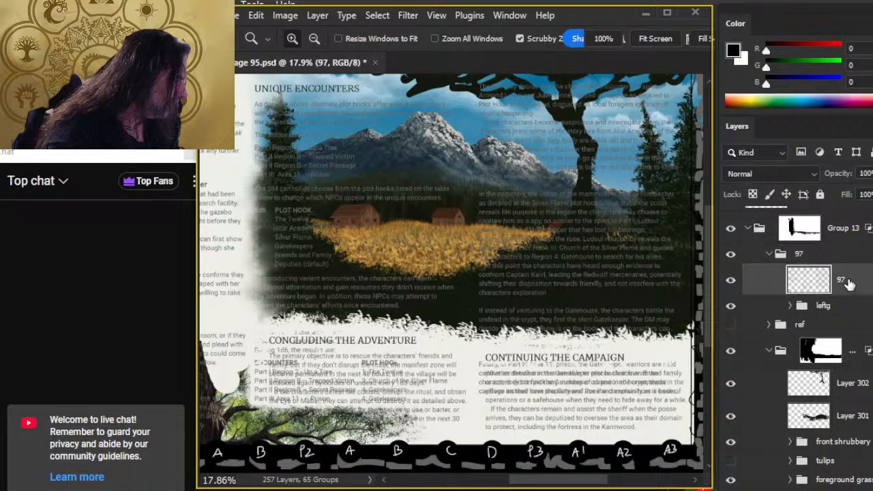
key(Delete)
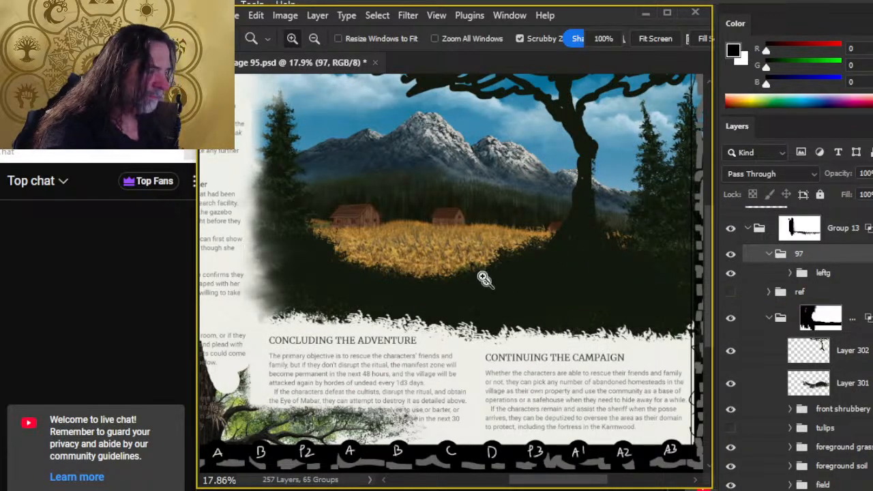
- Move group 97 out of Group 13 and place it above the txt layer
drag(505, 317, 472, 307)
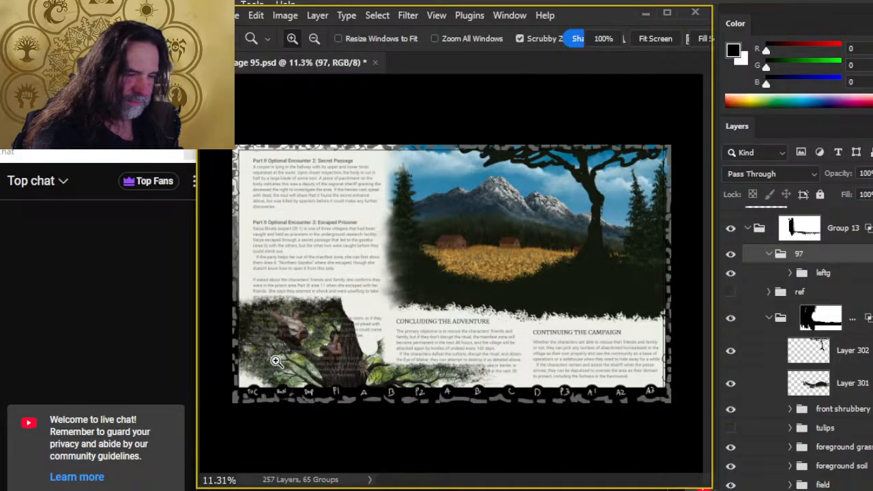
drag(278, 363, 326, 356)
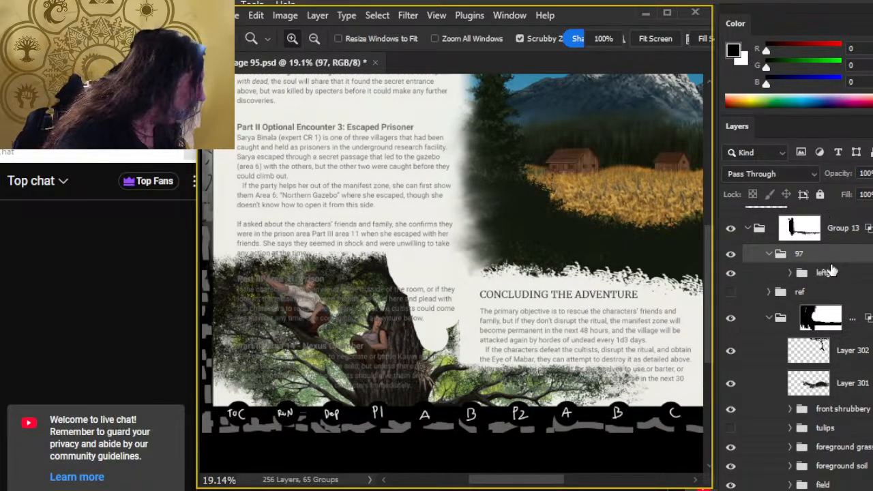
scroll(826, 251, up, 2)
scroll(828, 249, up, 2)
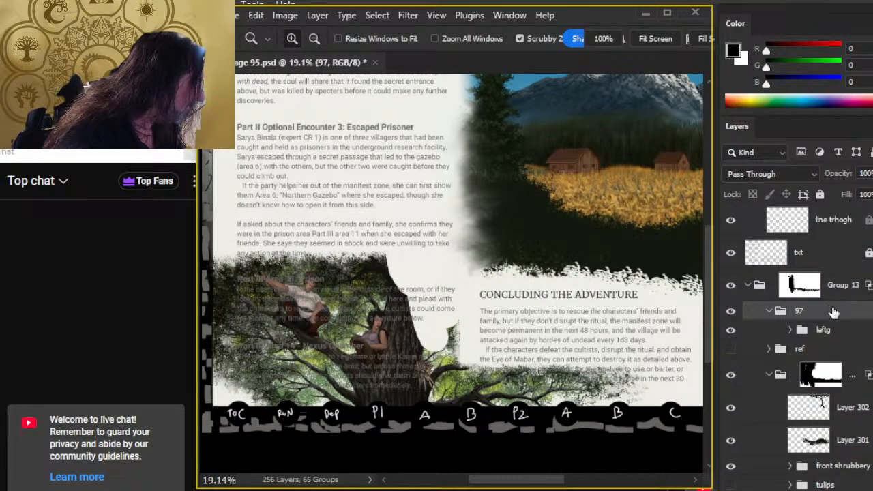
drag(832, 318, 824, 238)
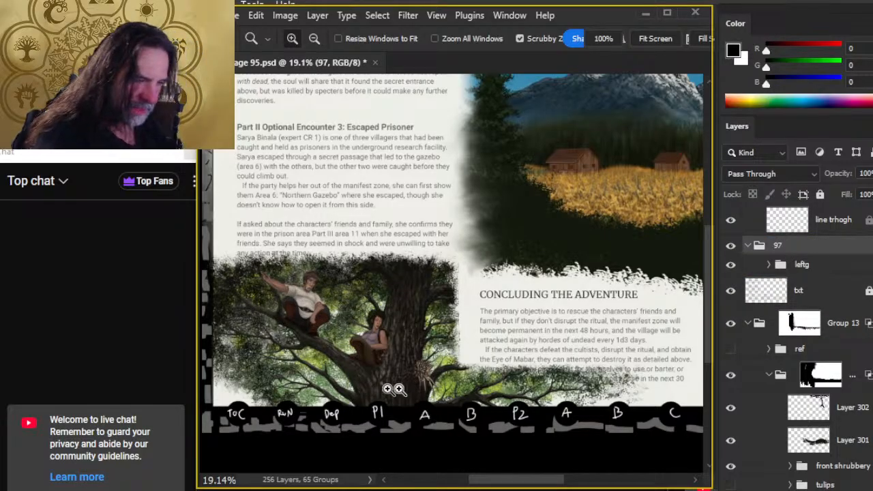
- Check the tree illustration by toggling group 97's visibility, and merge the group into a single layer
drag(382, 387, 428, 387)
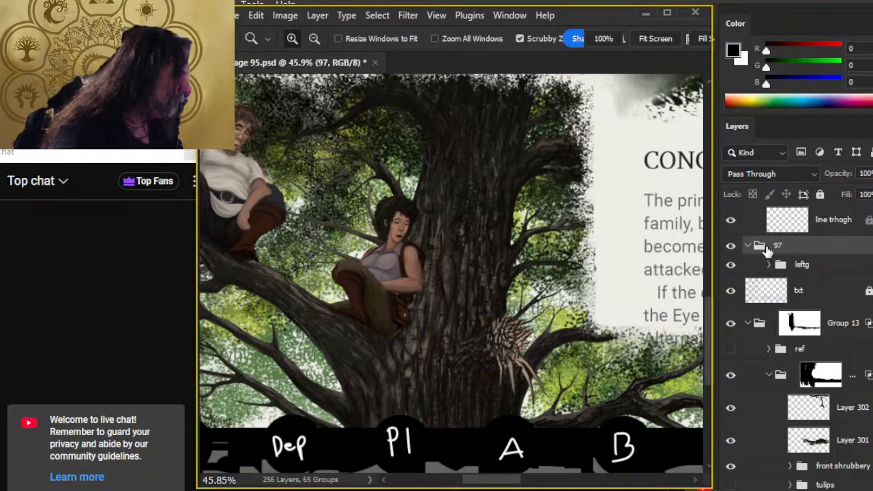
click(729, 246)
click(729, 247)
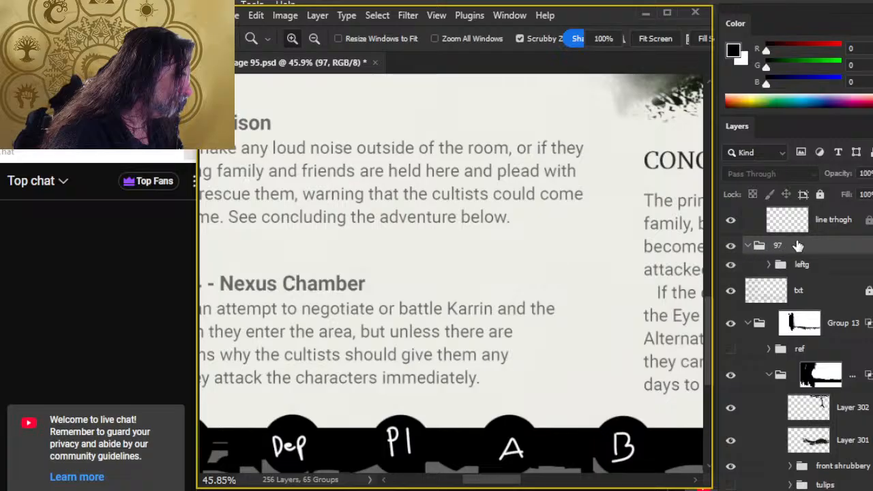
right_click(798, 247)
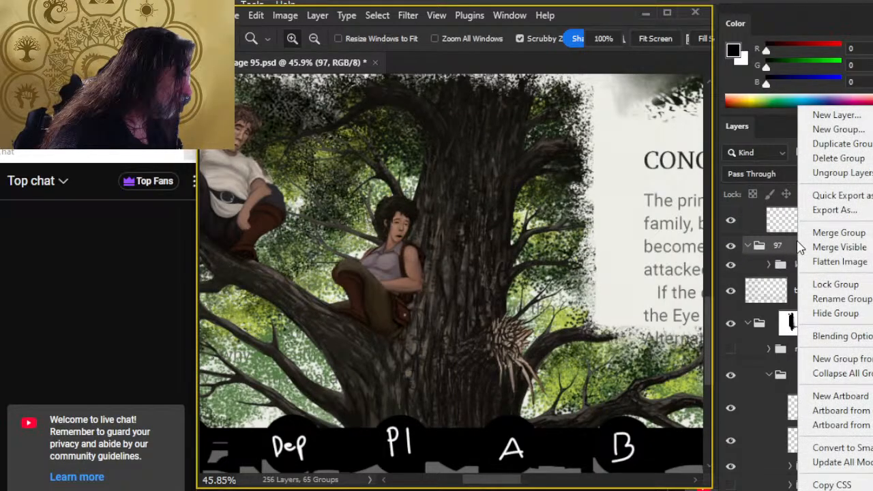
click(863, 232)
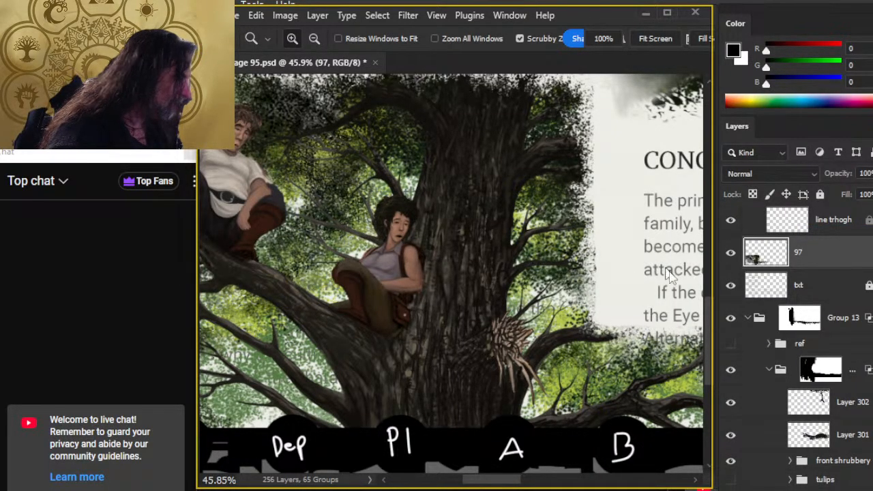
- Save the page 95 document, and hide and collapse the Filigree group
drag(659, 277, 322, 395)
drag(406, 186, 456, 200)
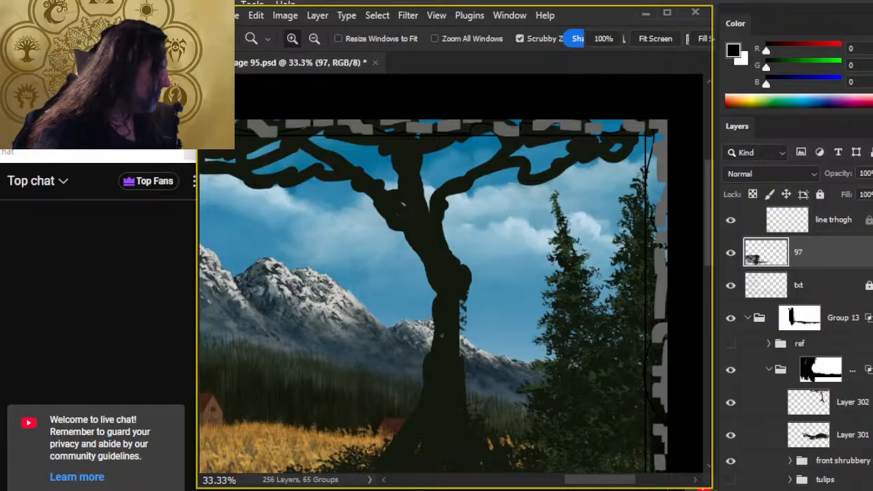
scroll(804, 278, up, 2)
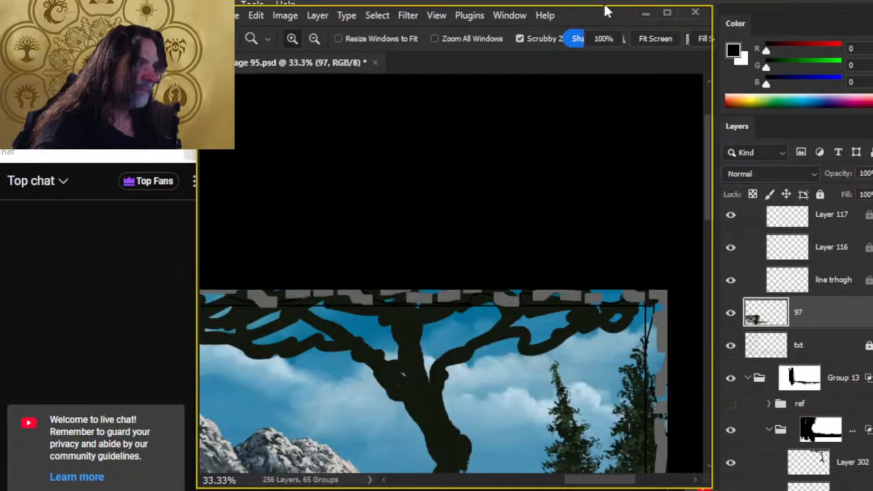
scroll(606, 10, up, 3)
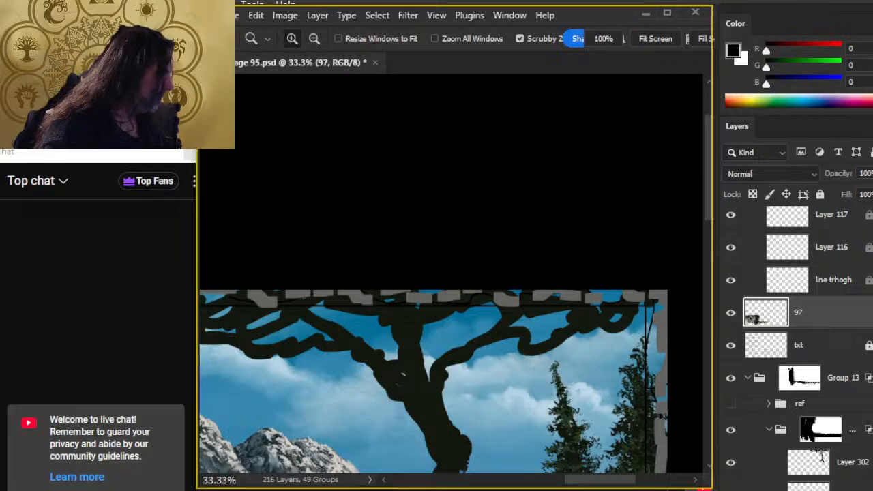
scroll(798, 341, up, 4)
key(ctrl+s)
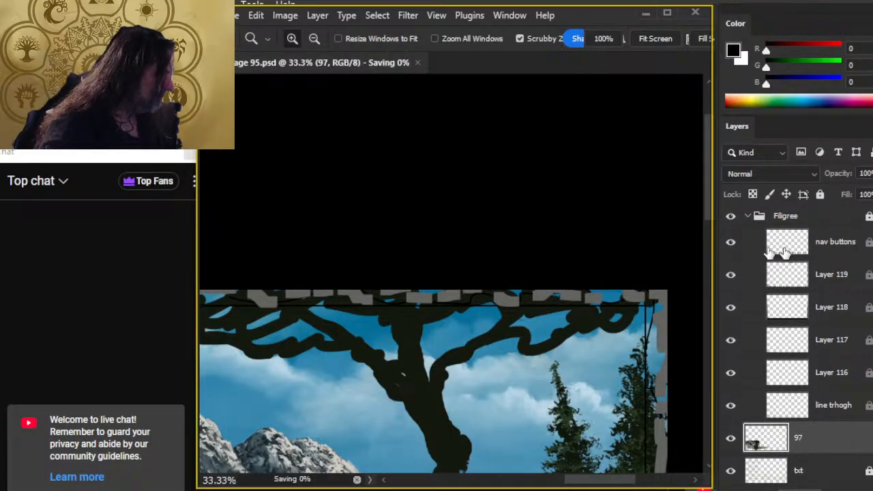
click(730, 215)
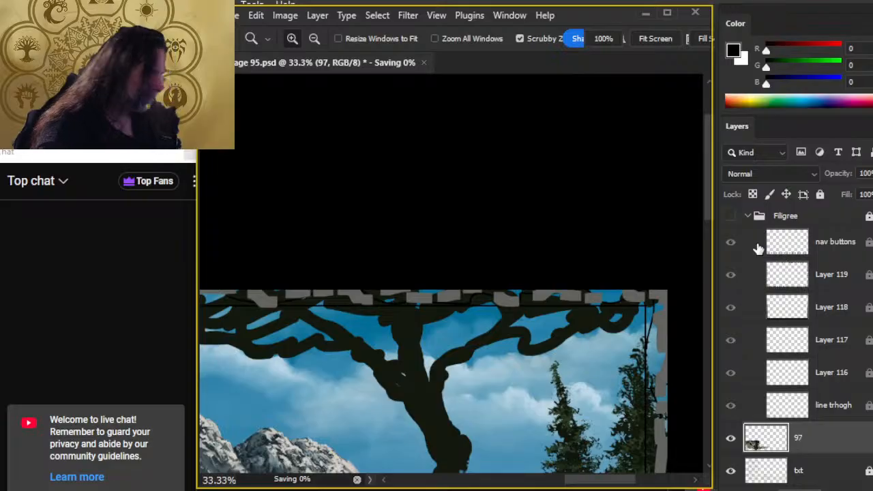
click(747, 215)
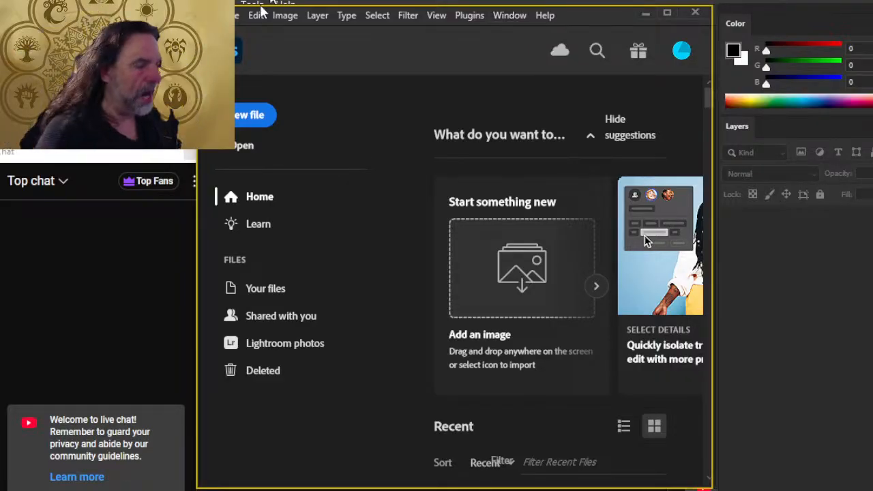
- Quit Photoshop and start it again
click(691, 14)
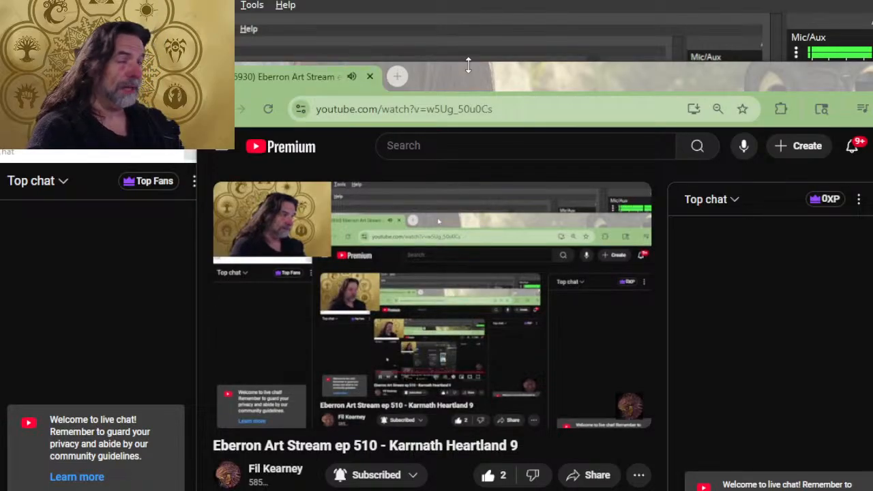
key(alt+Tab)
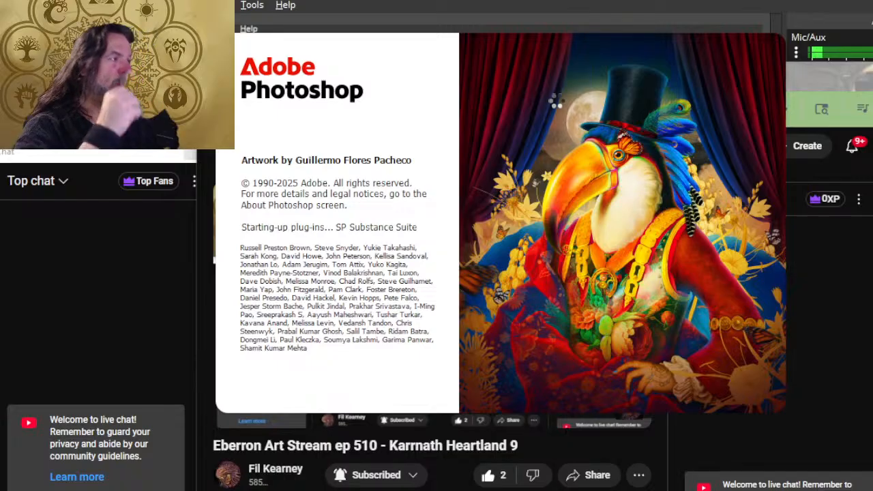
click(538, 122)
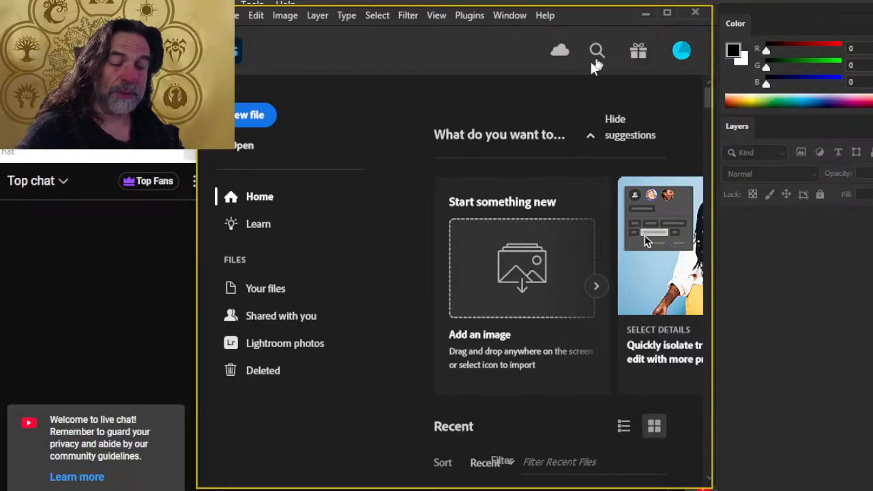
- Reopen the recent file 2025 Page 95.psd and bring the lower edge of the landscape painting into close view
click(235, 21)
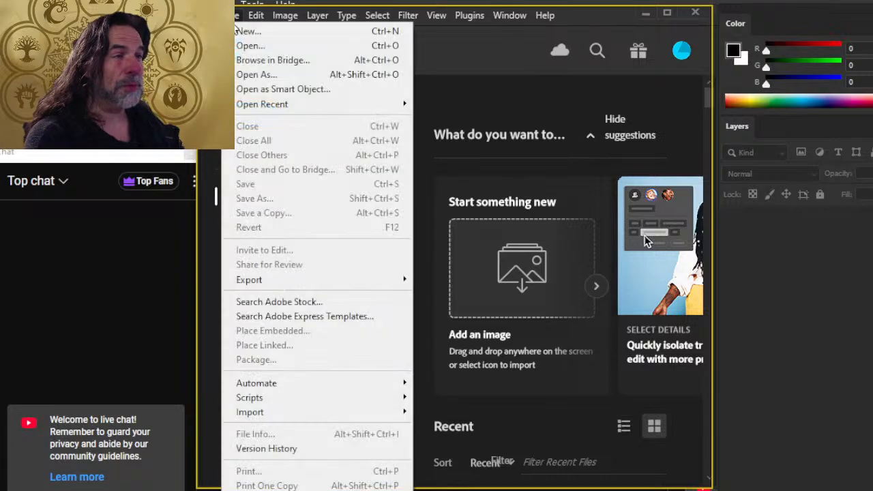
mouse_move(334, 106)
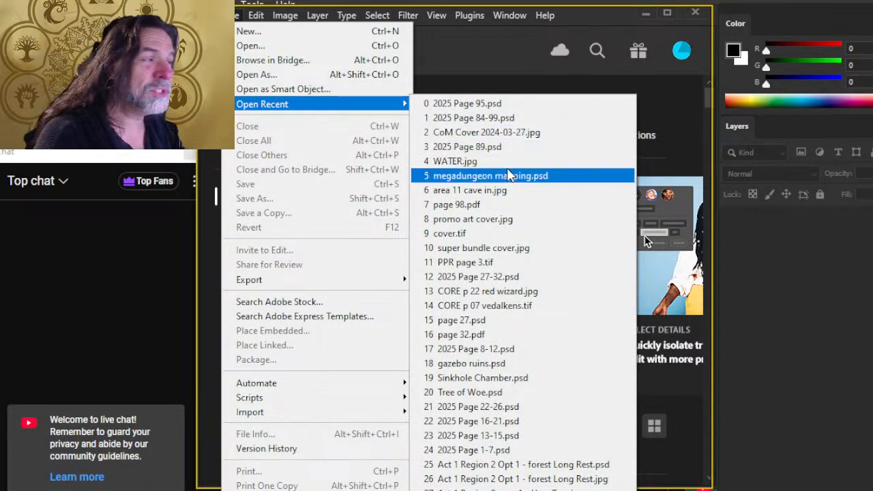
click(512, 104)
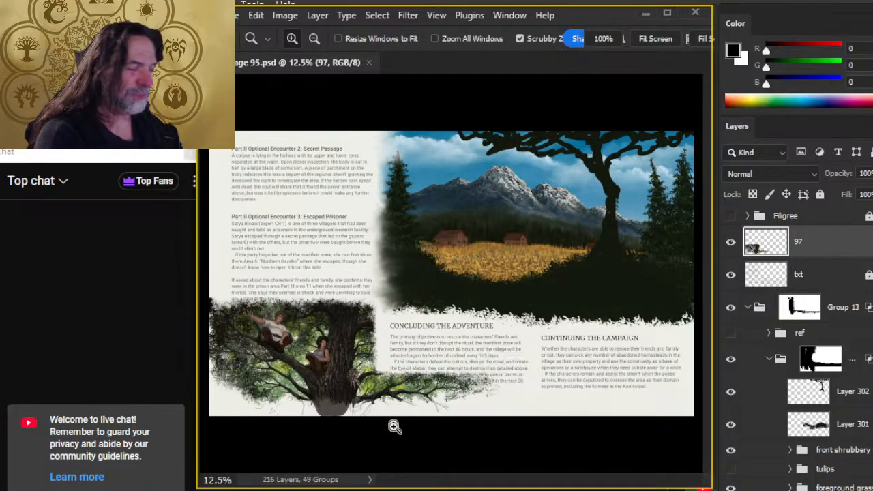
drag(370, 382, 404, 383)
drag(473, 295, 308, 401)
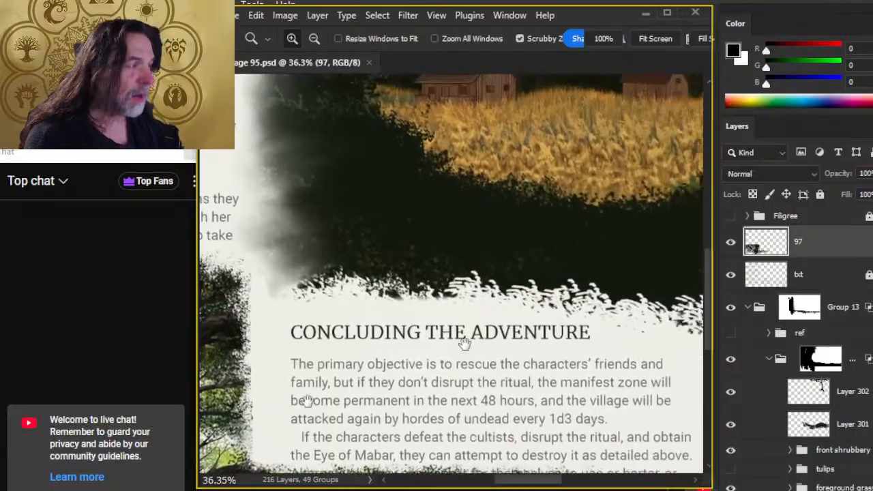
- On Layer 302, sample the dark silhouette colour and thicken the lower trunk's right edge with a 60 px brush
drag(464, 343, 456, 239)
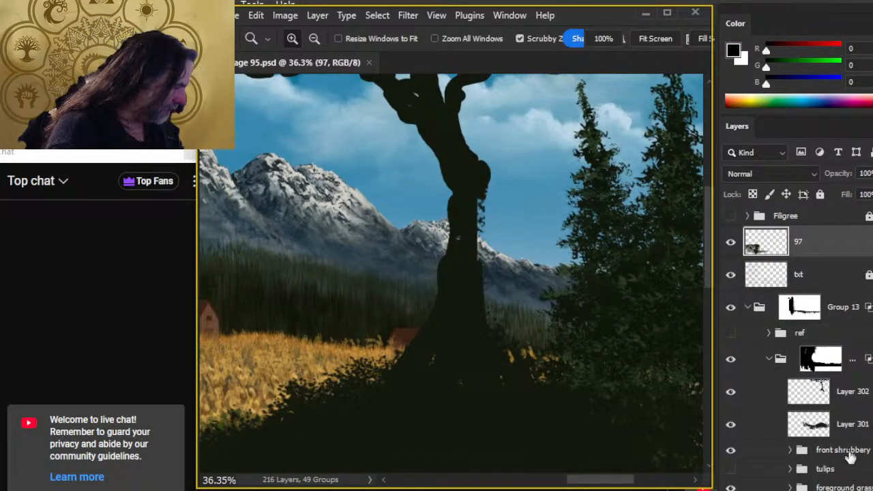
click(856, 401)
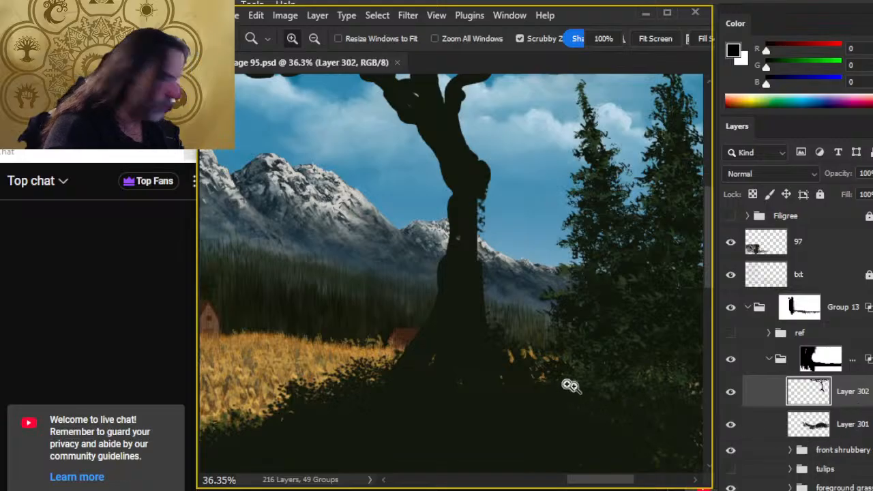
key(b)
alt+click(470, 283)
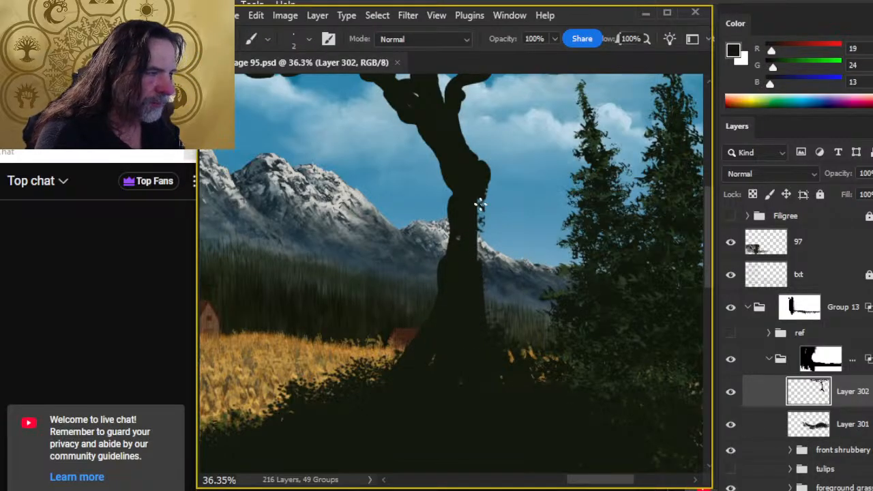
key(bracketright)
key(bracketright)
key(bracketright)
mouse_move(481, 182)
mouse_down()
mouse_move(470, 225)
mouse_move(481, 275)
mouse_up()
drag(482, 216, 482, 273)
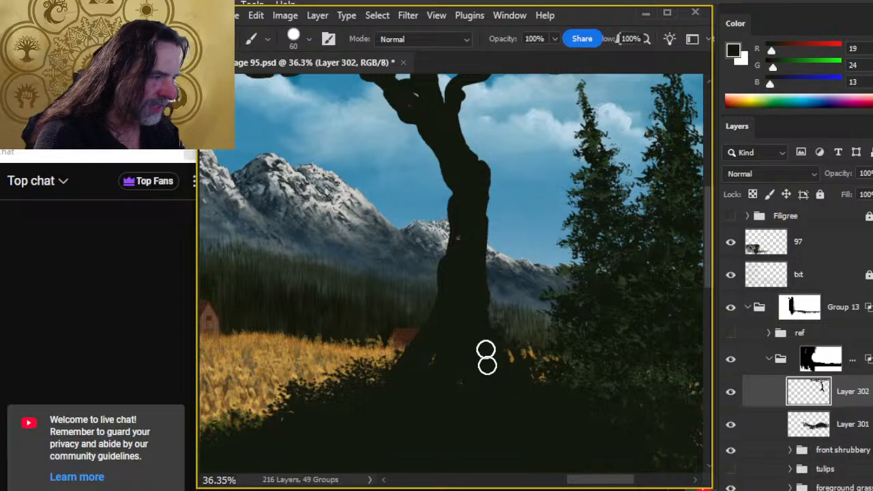
- Set the eraser to the Hard Round brush and trim the bulges along the trunk's left edge
key(e)
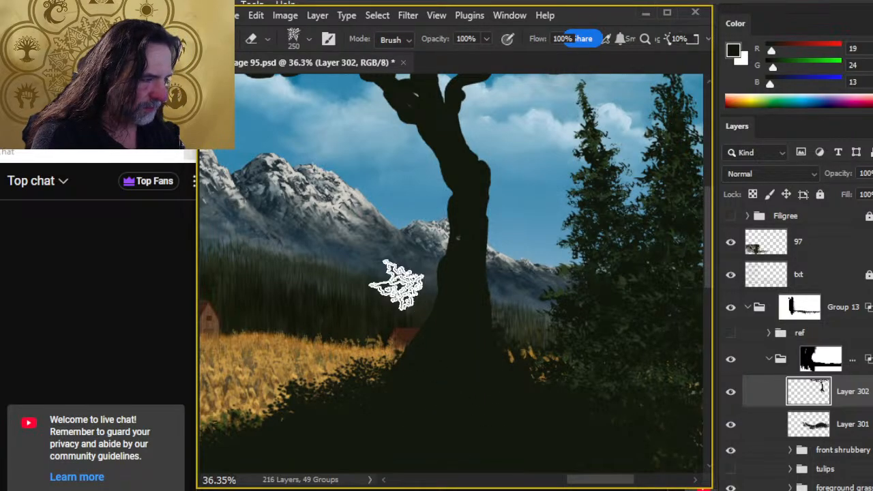
right_click(397, 287)
click(422, 368)
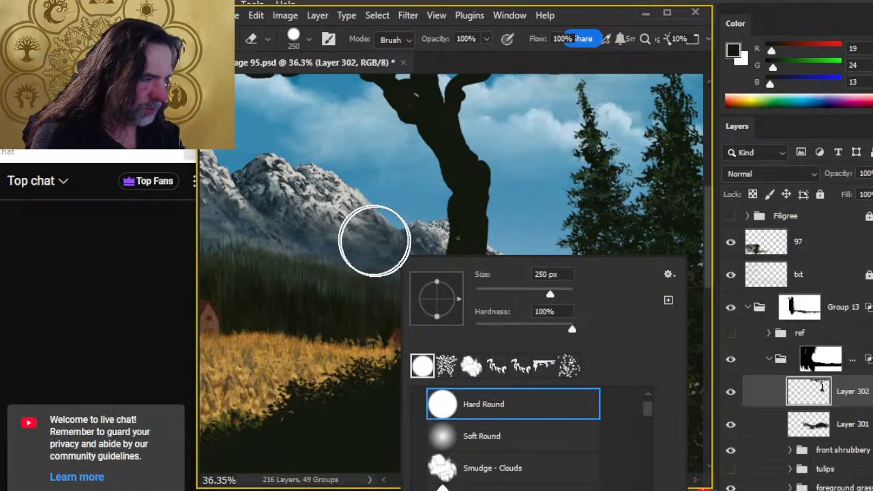
key(Return)
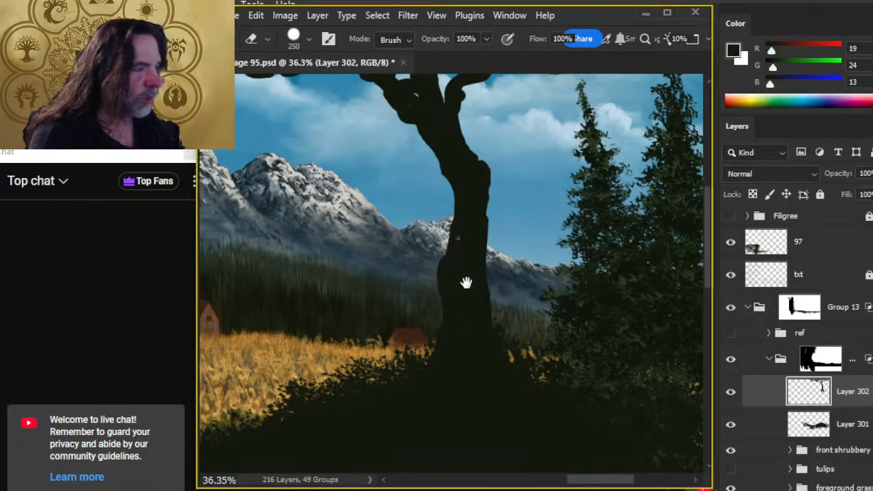
drag(464, 279, 428, 368)
key(b)
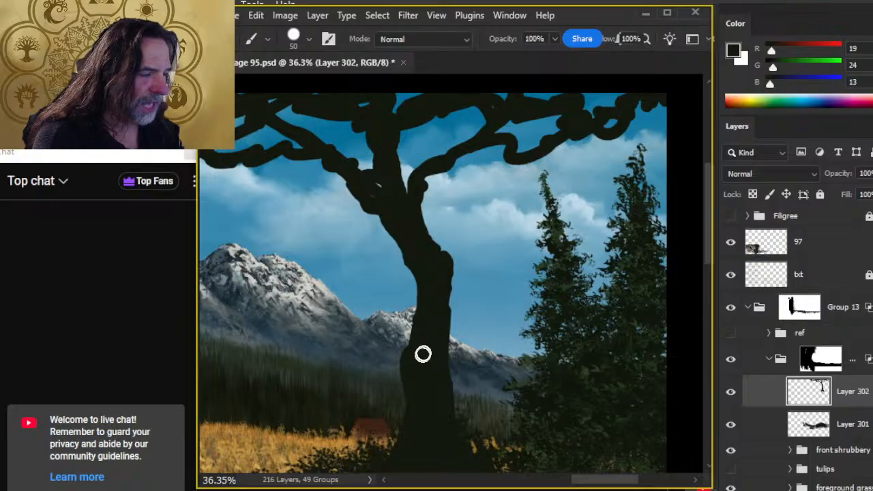
drag(376, 326, 408, 339)
key(ctrl+z)
- Smooth the trunk's outline from the fork to the base, alternating a 50 px brush with a 150 px eraser
key(z)
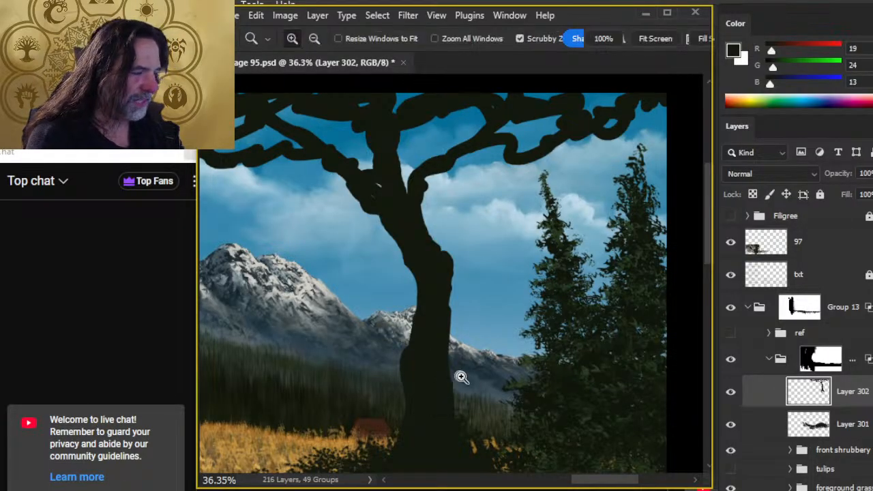
mouse_move(460, 375)
mouse_down()
mouse_move(382, 374)
mouse_move(582, 370)
mouse_up()
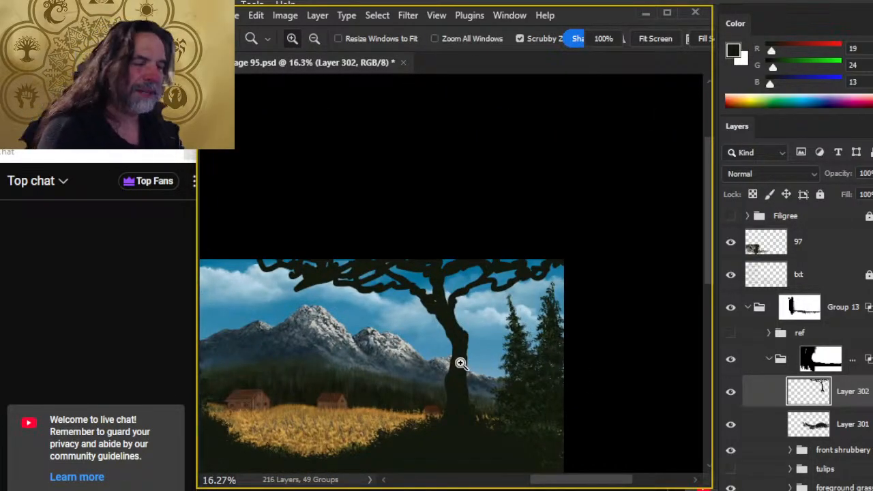
mouse_move(461, 363)
mouse_down()
mouse_move(532, 389)
mouse_move(604, 287)
mouse_up()
key(b)
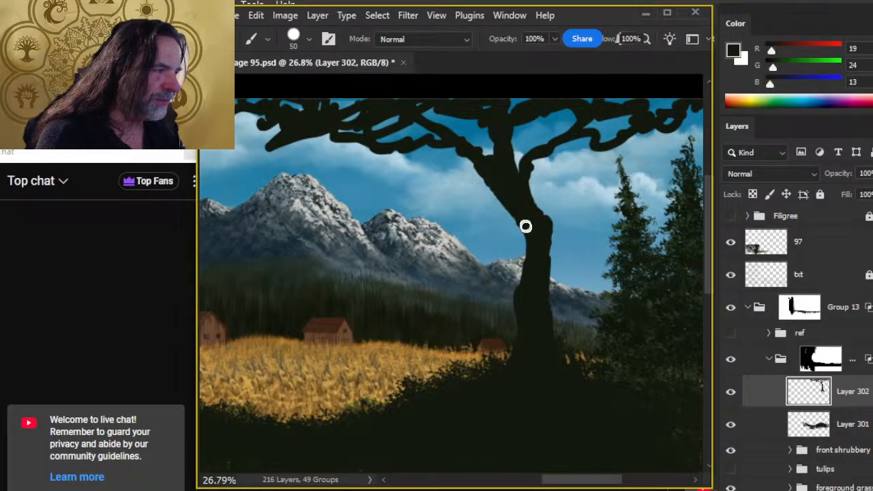
key(e)
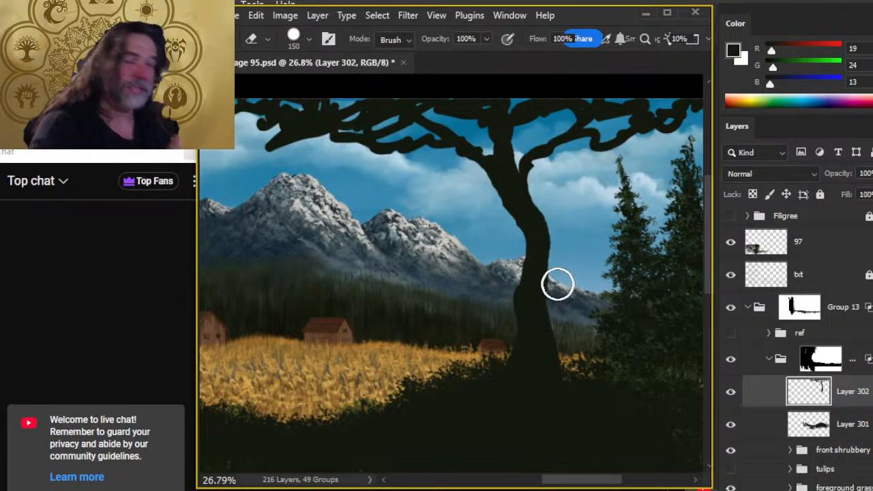
key(b)
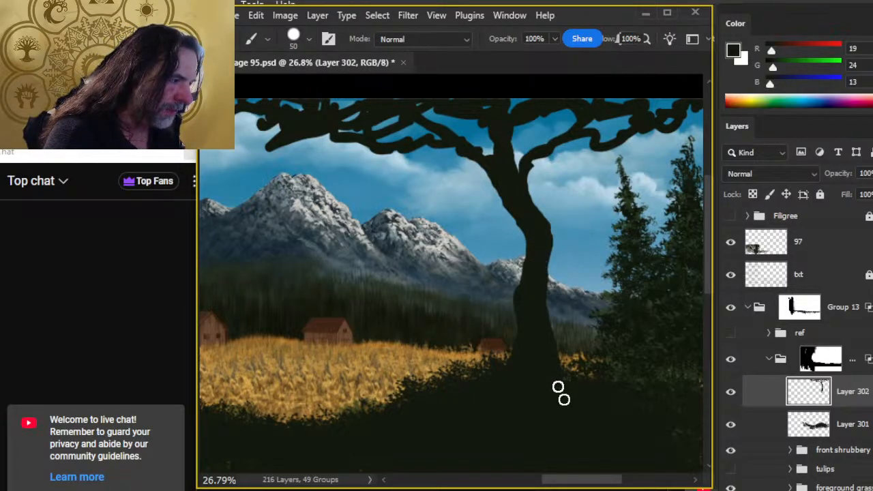
key(e)
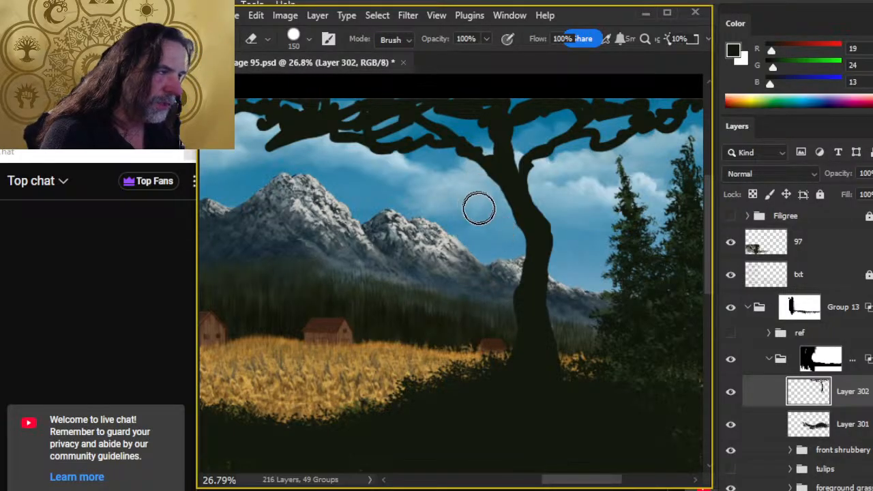
- Refine the lower left branch by painting along it with the 50 px brush and trimming its underside with the eraser
key(b)
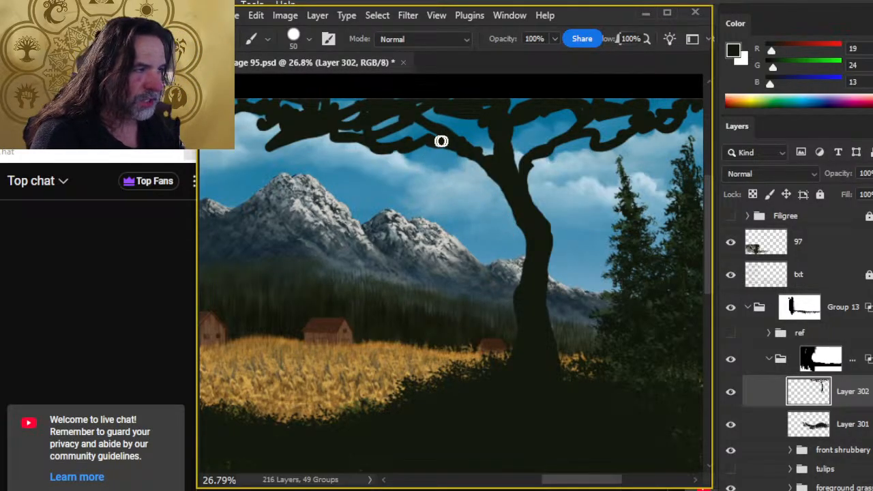
key(e)
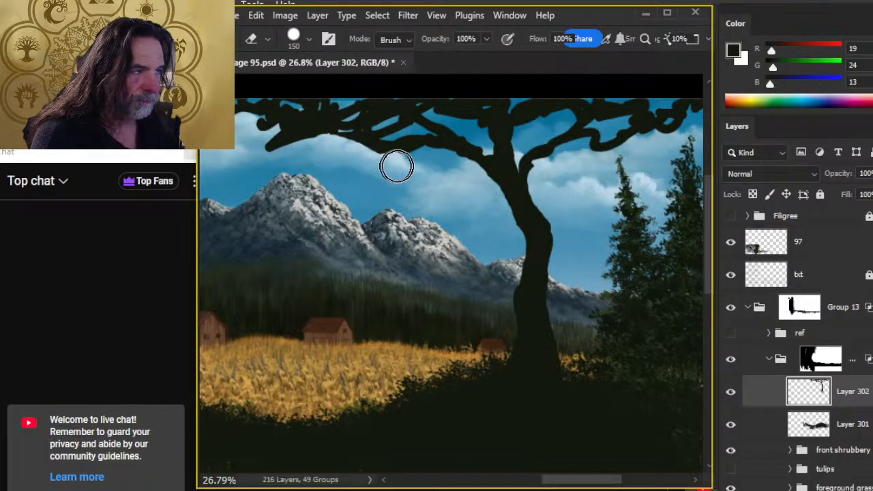
key(b)
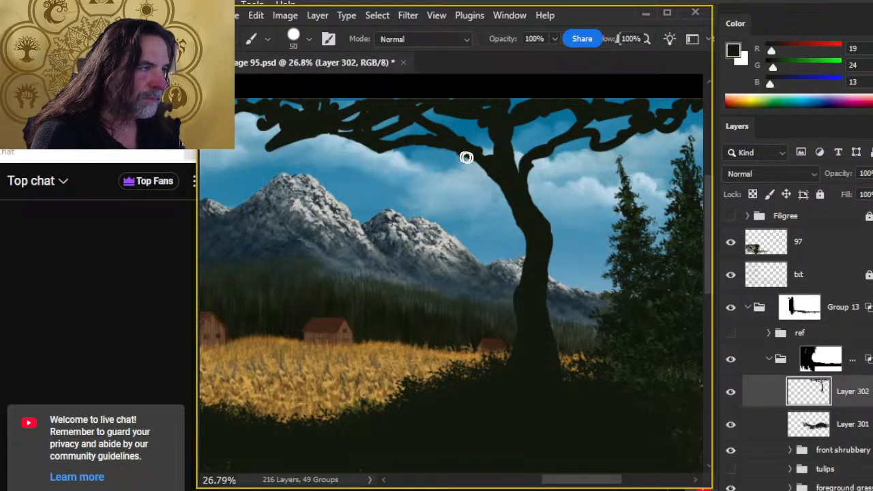
key(e)
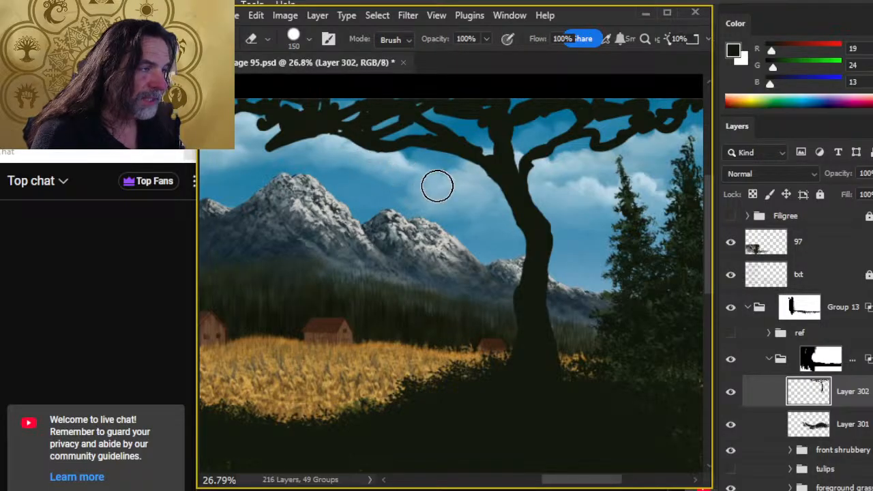
- Reshape the junction of the left branch and central limb with a smaller eraser, and thicken the limb's left side
key(bracketleft)
key(bracketleft)
key(bracketleft)
mouse_move(469, 136)
mouse_down()
mouse_move(482, 139)
mouse_move(497, 166)
mouse_up()
key(b)
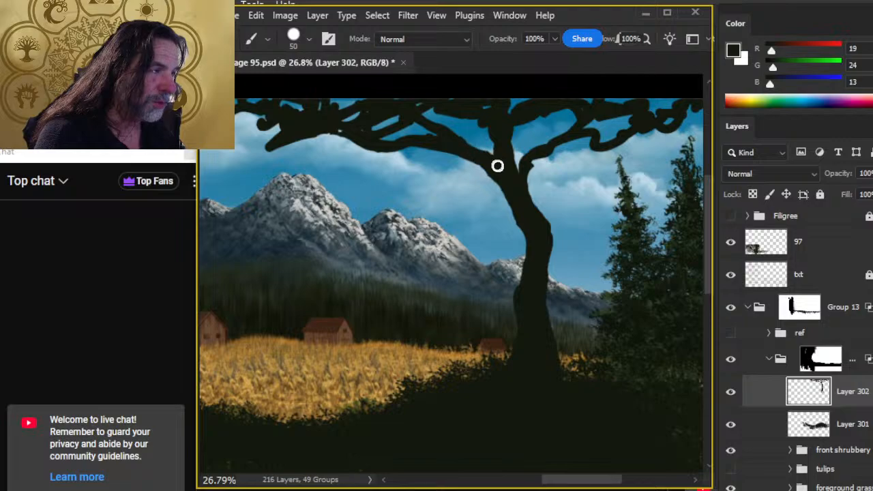
key(e)
key(b)
drag(480, 128, 497, 169)
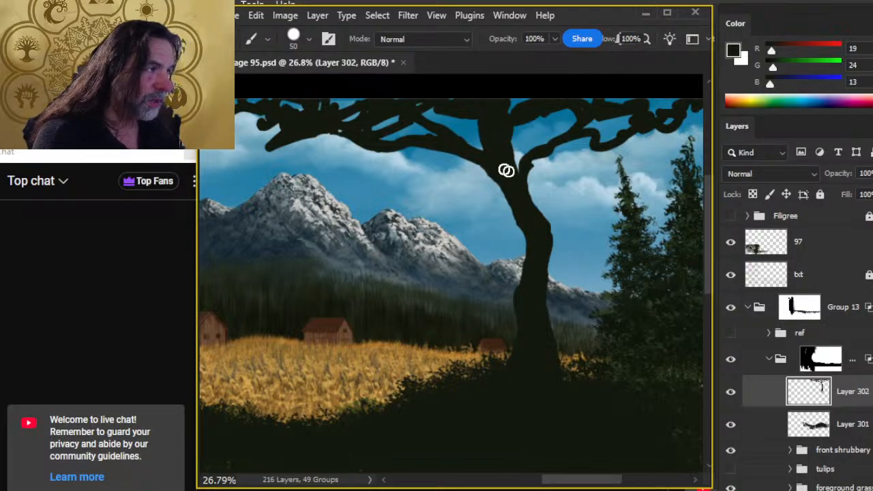
- Erase the right side of the central limb to narrow it and open a gap of sky beside it
key(e)
drag(509, 132, 514, 94)
key(b)
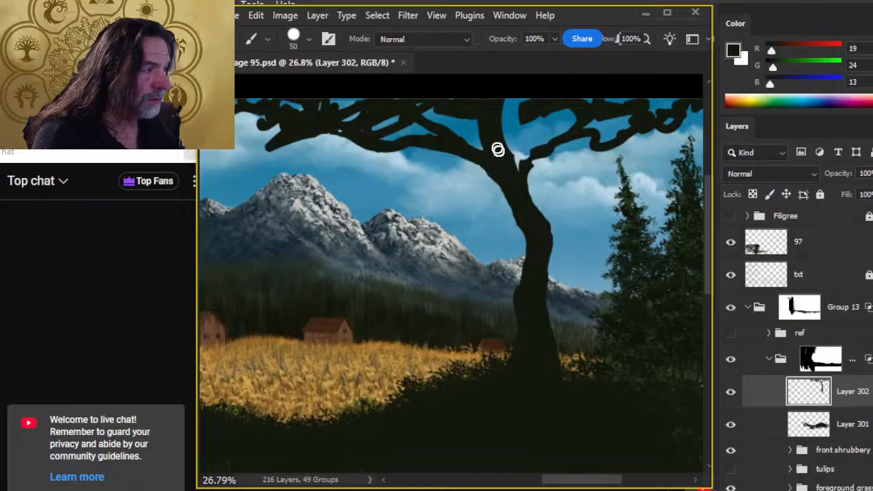
key(e)
drag(512, 131, 497, 74)
key(b)
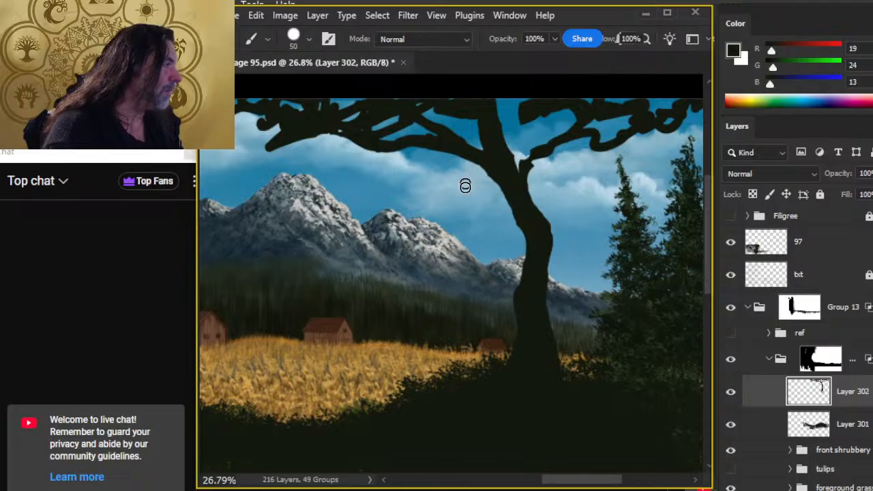
- Thicken the base of the right branch and blend it into the trunk below the fork
drag(532, 158, 528, 175)
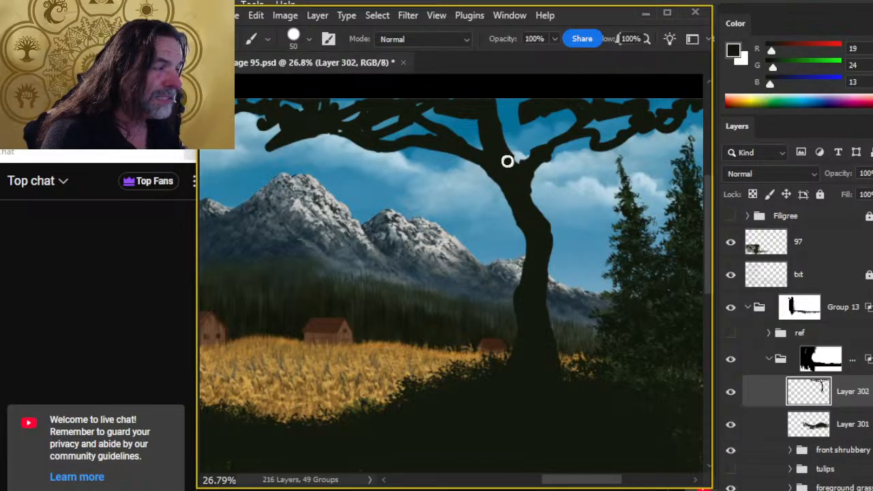
key(e)
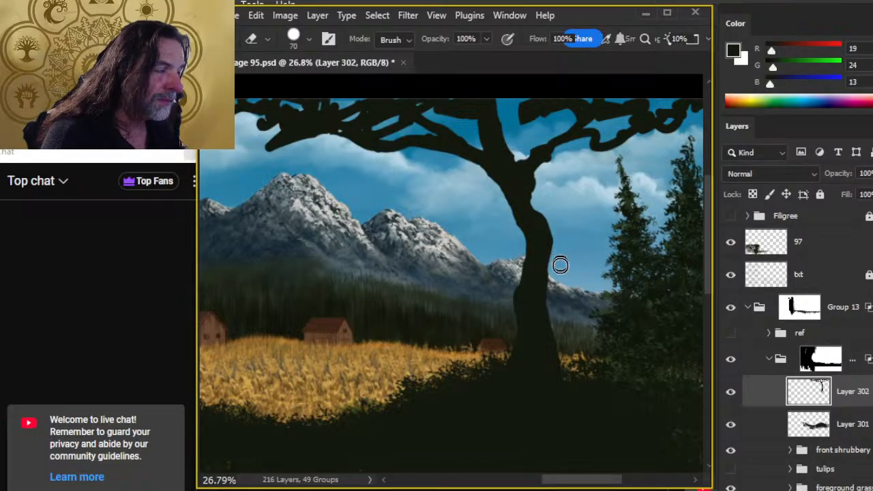
key(b)
key(z)
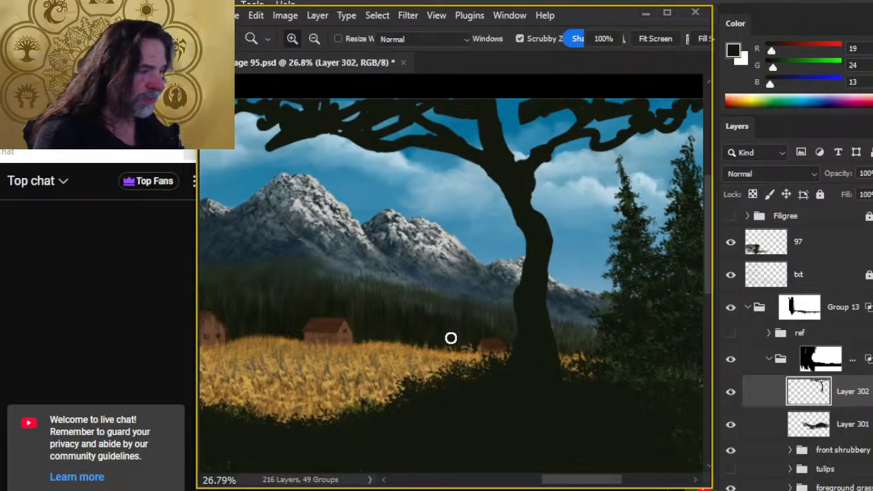
key(b)
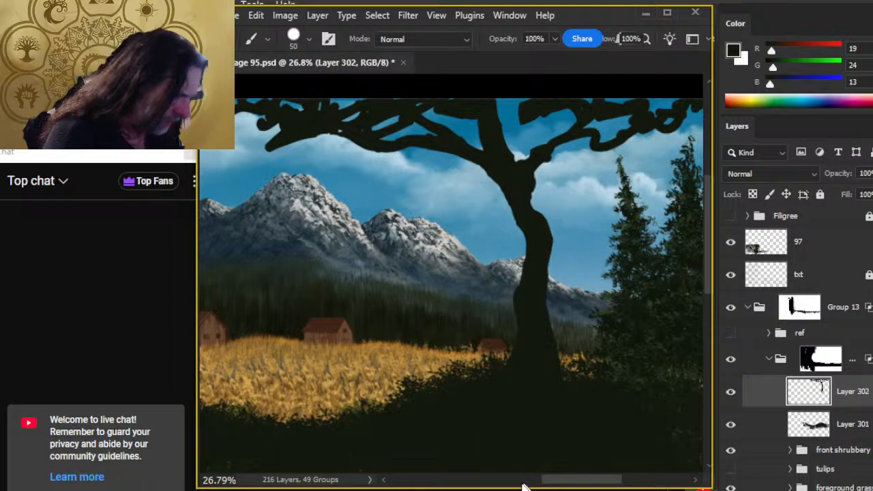
- Resample the dark silhouette colour, build up the upper trunk, and carve a deeper notch between the two limbs with a 50 px eraser
key(x)
alt+click(499, 410)
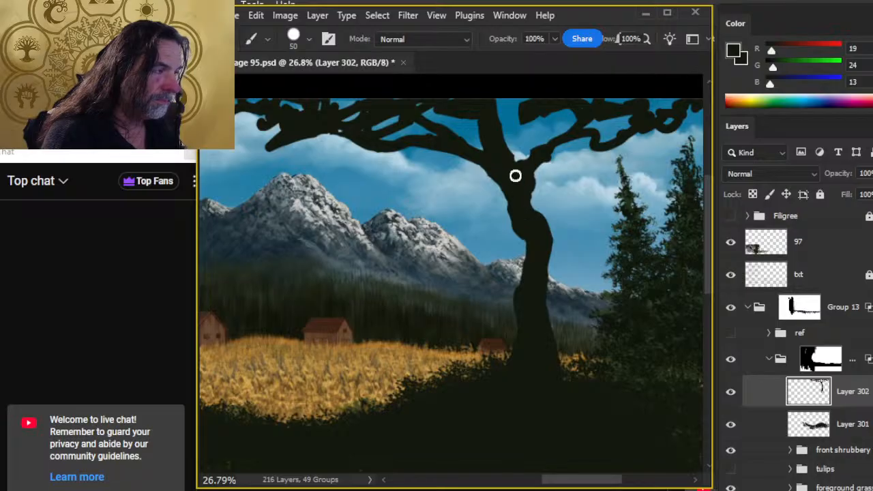
key(e)
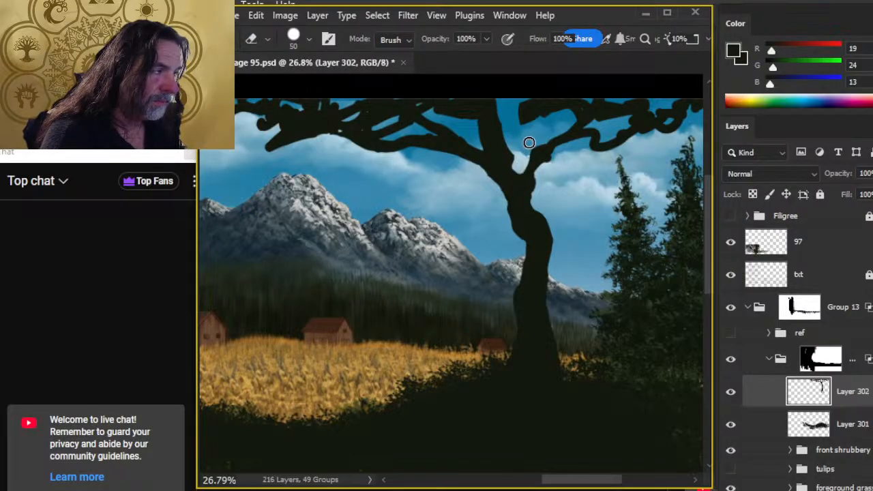
key(b)
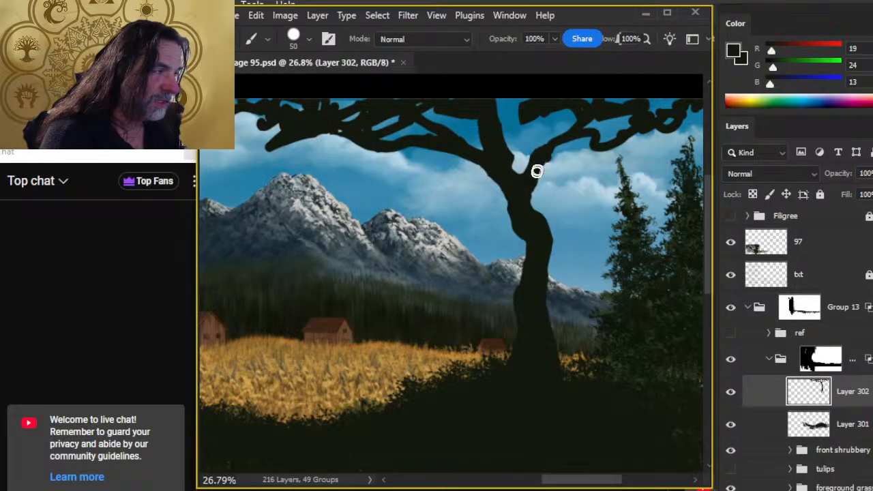
key(e)
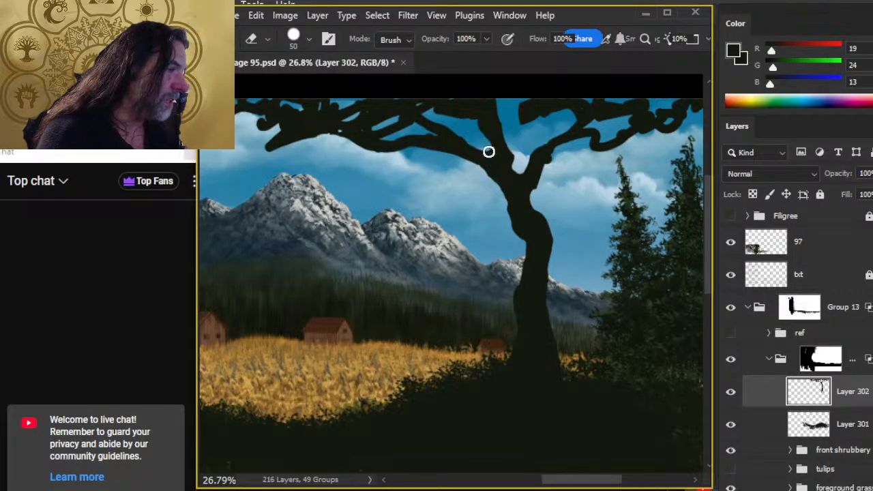
key(b)
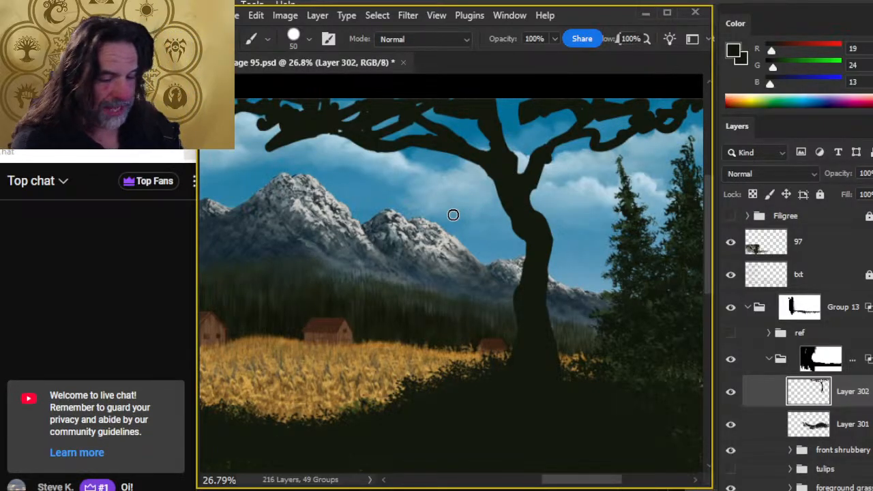
- Trim the left edge of the upper trunk, flare the trunk's base outward, and check the tree within the full landscape
key(e)
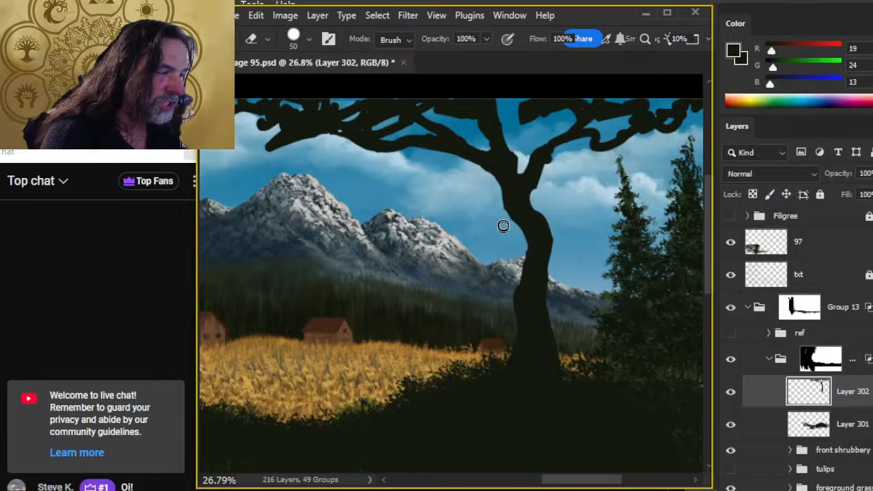
key(b)
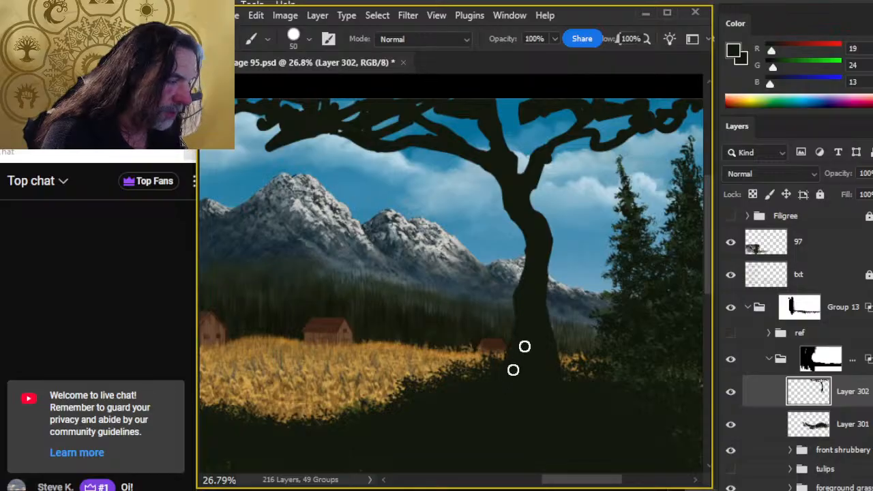
key(z)
key(b)
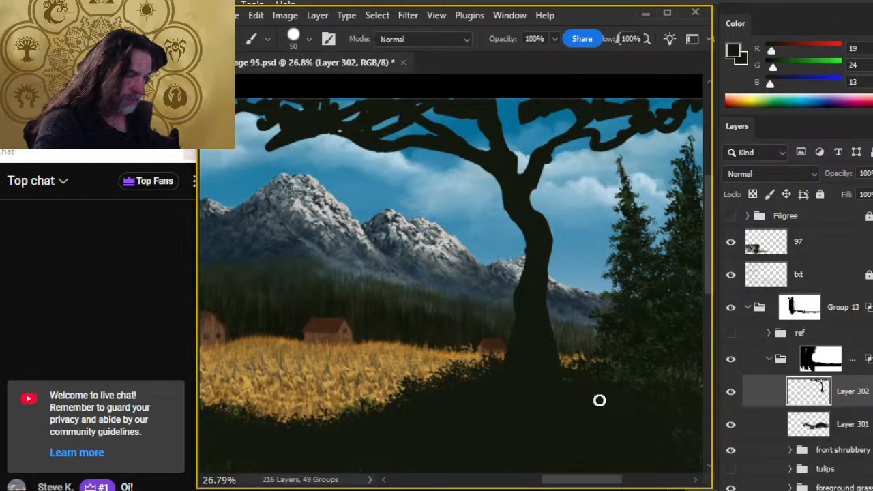
key(z)
drag(607, 409, 575, 400)
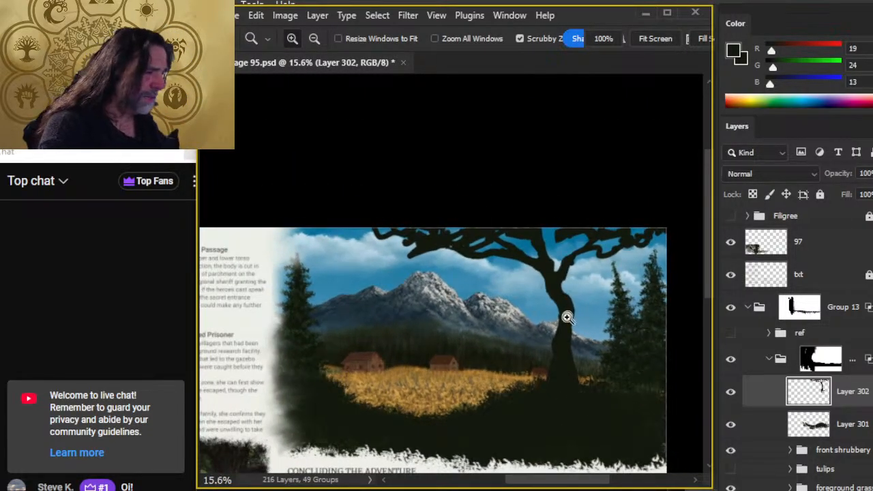
- Try nudging the tree silhouette on Layer 302 to the right across the landscape
key(v)
key(shift+Right)
key(shift+Right)
key(shift+Right)
key(shift+Right)
key(shift+Right)
key(shift+Right)
key(shift+Right)
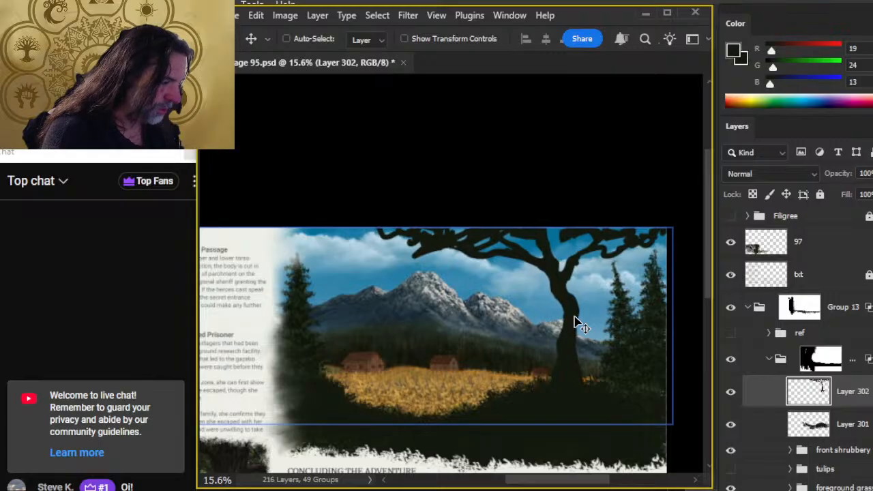
key(shift+Right)
key(shift+Right)
key(shift+Right)
key(shift+Right)
key(shift+Right)
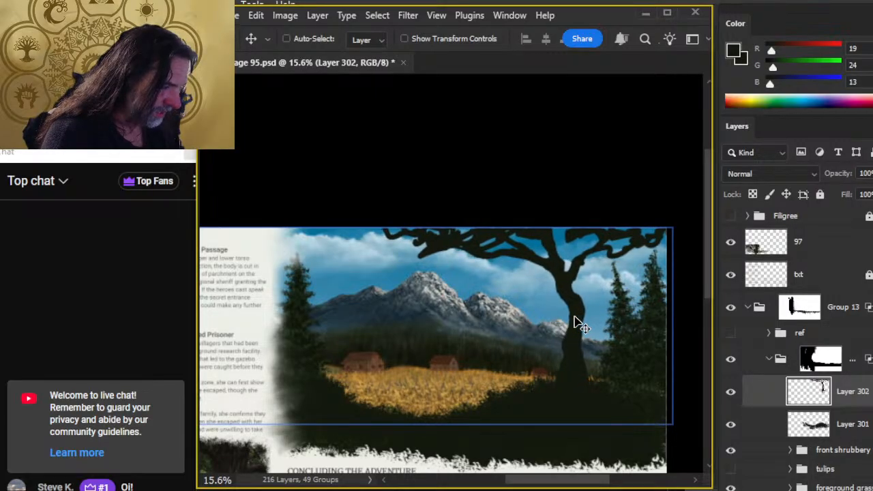
- Nudge the Layer 302 tree back to the left, so its trunk stands farther from the right-hand evergreens
ctrl+click(509, 400)
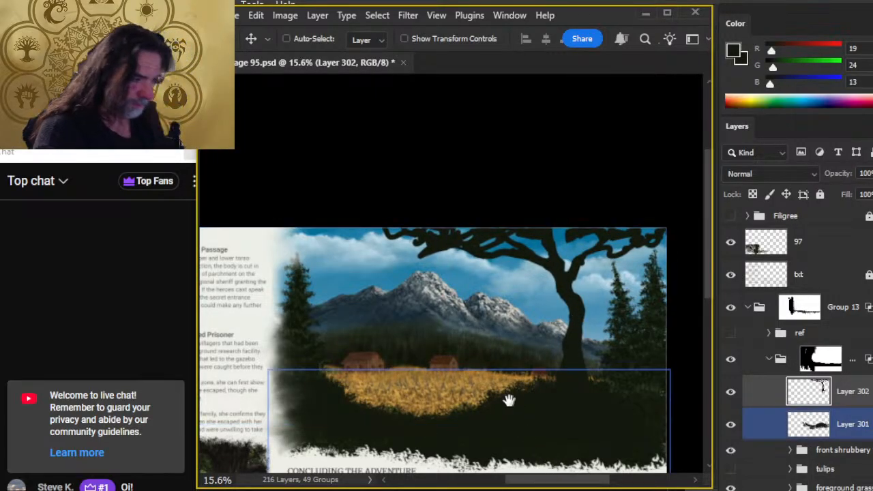
drag(509, 400, 503, 293)
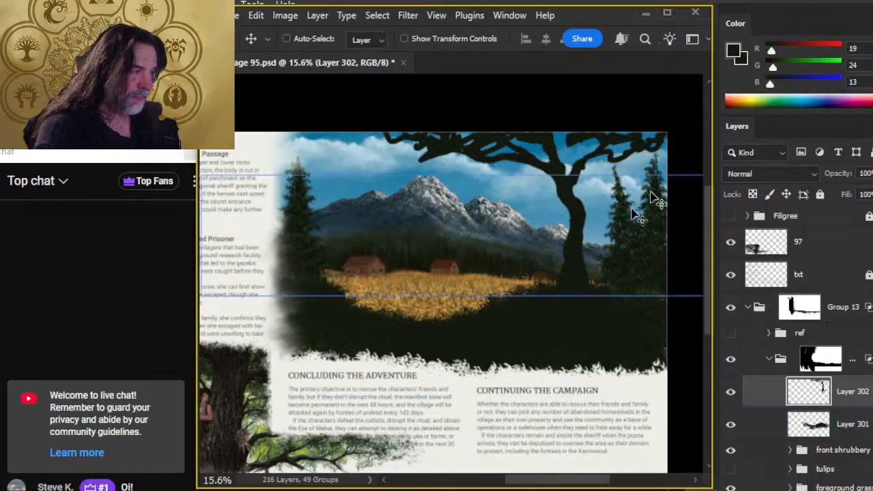
key(shift+Left)
key(shift+Left)
key(shift+Left)
key(shift+Left)
key(shift+Left)
key(shift+Left)
key(shift+Left)
key(shift+Left)
key(shift+Left)
key(shift+Left)
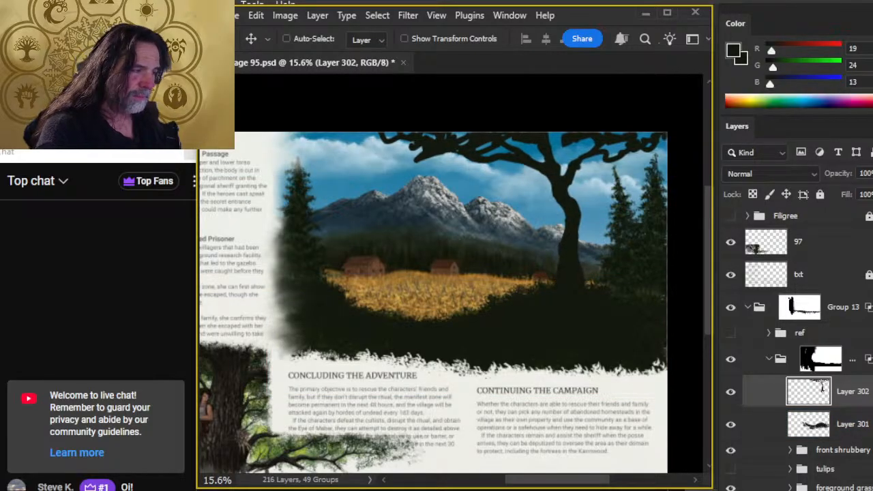
key(shift+Left)
key(shift+Left)
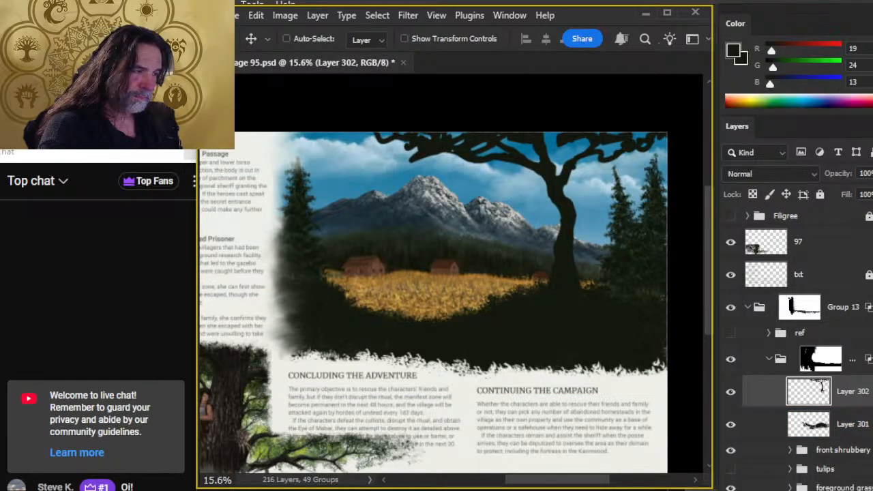
key(shift+Left)
key(shift+Left)
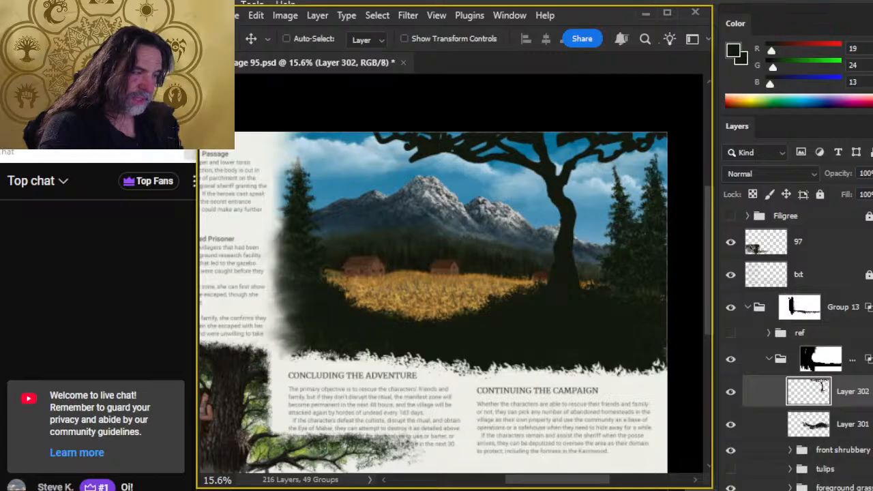
- Outline the mountain saddle just left of the tree trunk with a freehand Lasso selection
key(z)
drag(533, 232, 527, 207)
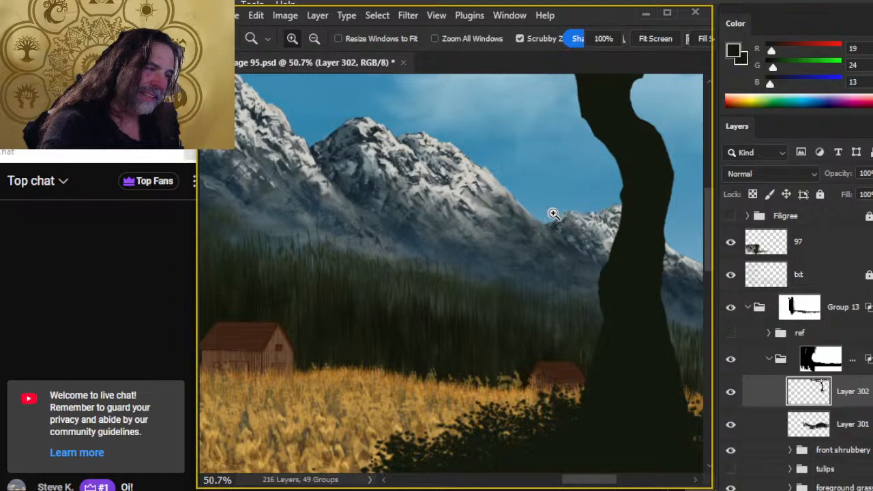
drag(586, 238, 551, 235)
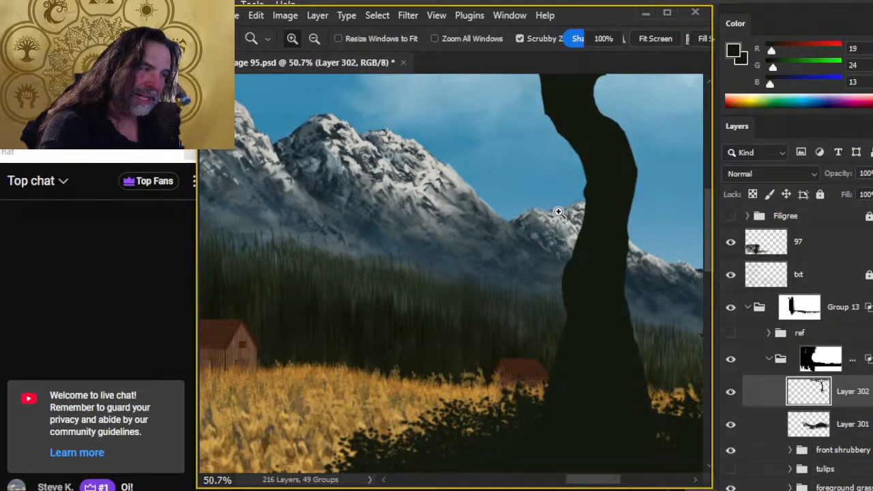
key(b)
key(l)
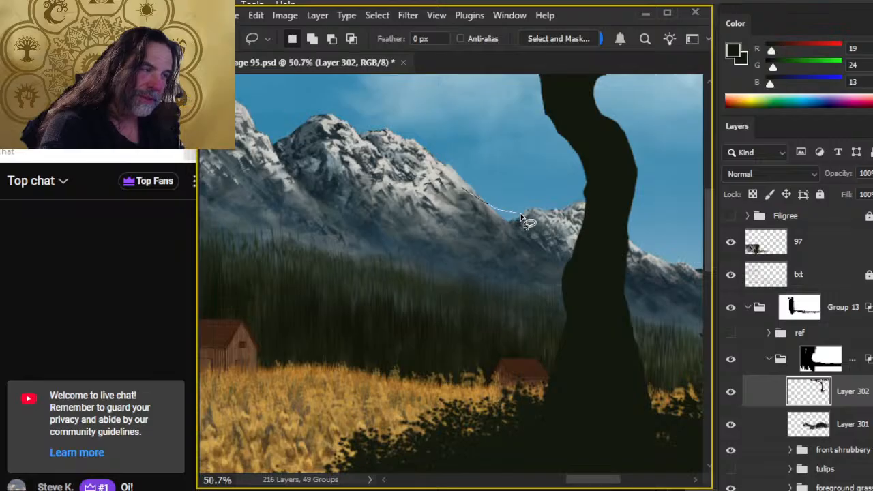
mouse_move(536, 213)
mouse_down()
mouse_move(547, 212)
mouse_move(500, 198)
mouse_up()
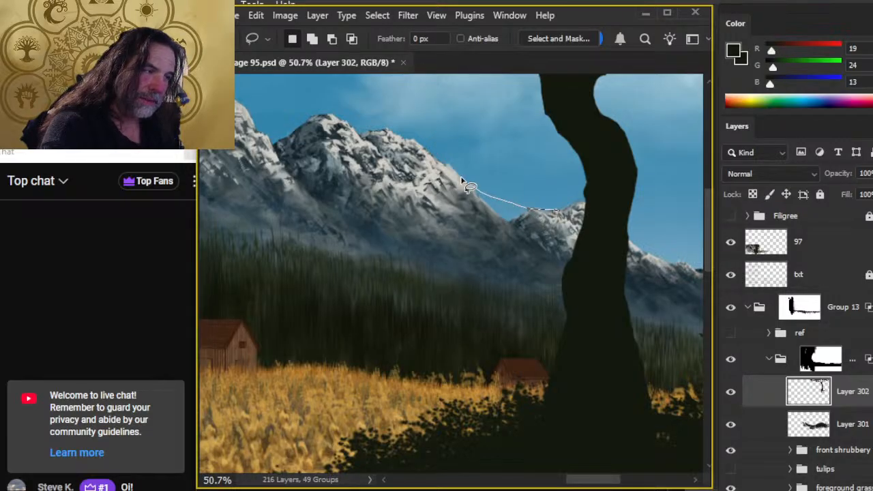
mouse_move(442, 178)
mouse_down()
mouse_move(459, 220)
mouse_move(512, 248)
mouse_move(561, 255)
mouse_move(558, 213)
mouse_up()
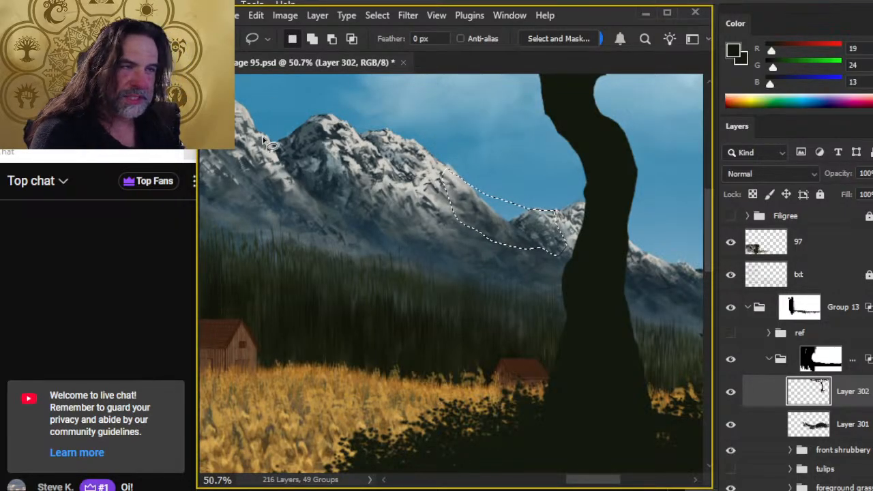
mouse_move(349, 203)
mouse_down()
mouse_move(604, 296)
mouse_move(665, 243)
mouse_move(508, 304)
mouse_move(524, 305)
mouse_up()
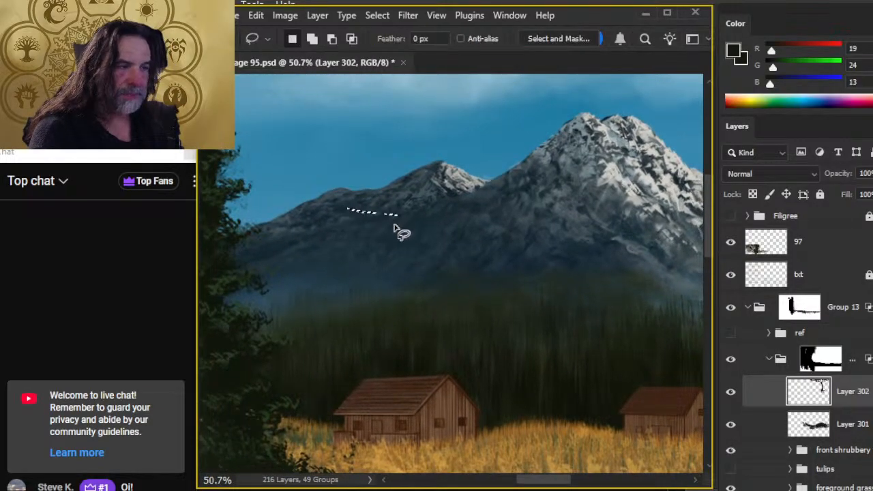
- Examine the snow highlights and ridgelines of the mountain peaks from the left foothills across to the tree
key(z)
drag(337, 214, 395, 222)
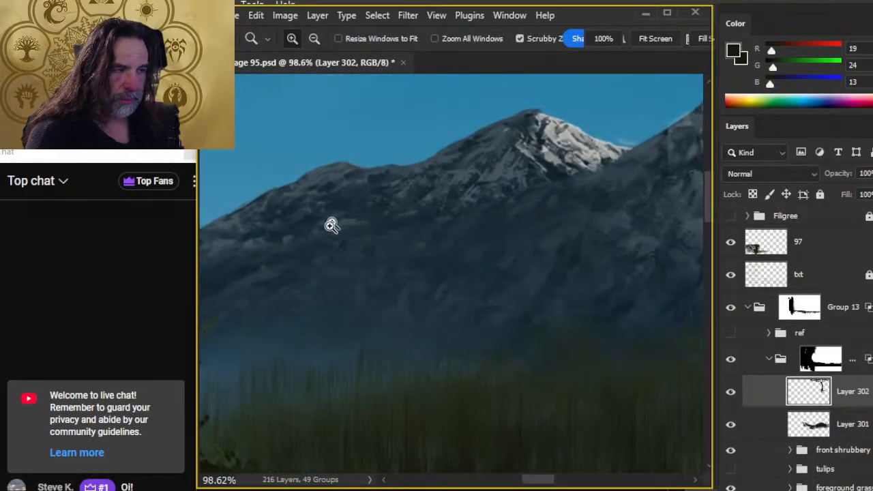
drag(588, 280, 512, 261)
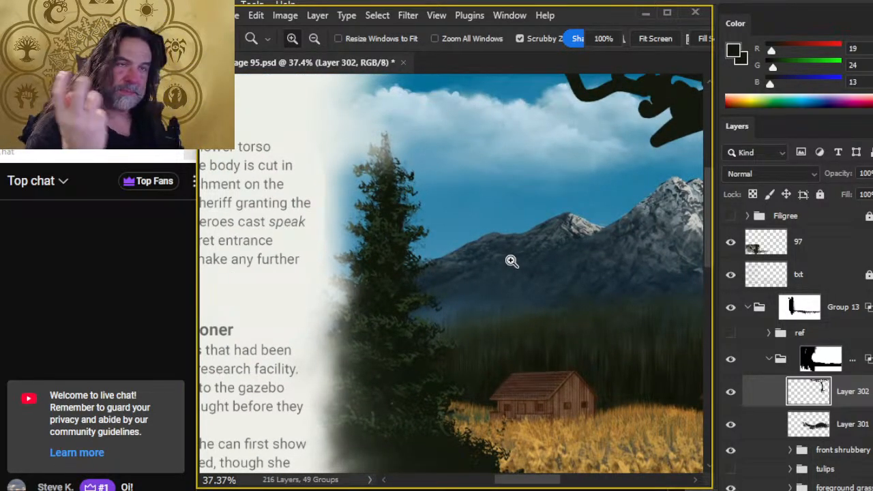
drag(652, 342, 466, 331)
drag(529, 202, 580, 226)
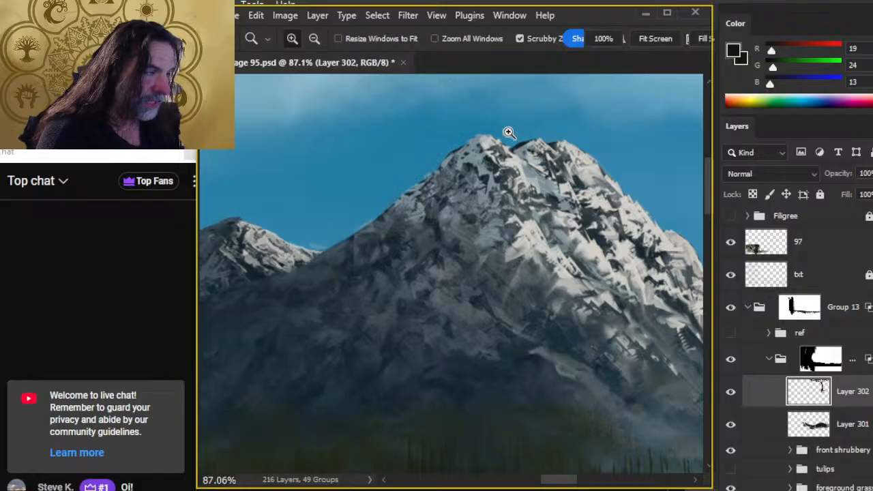
drag(610, 253, 271, 386)
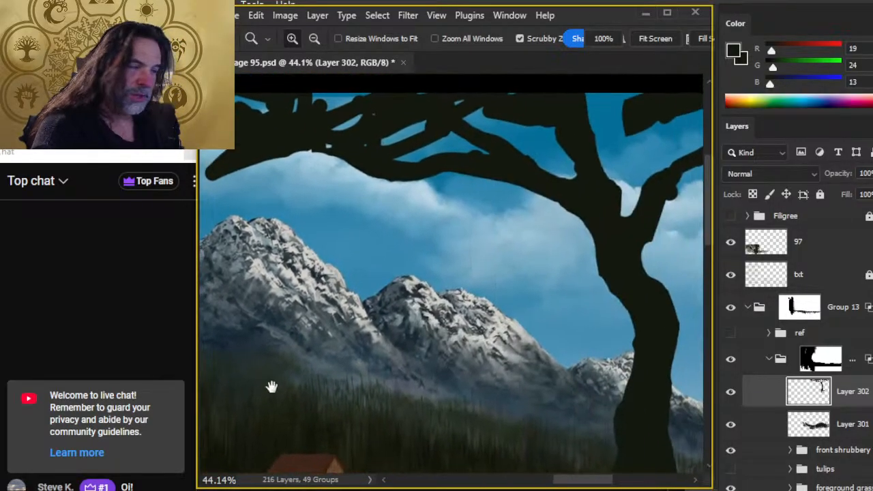
drag(399, 360, 405, 351)
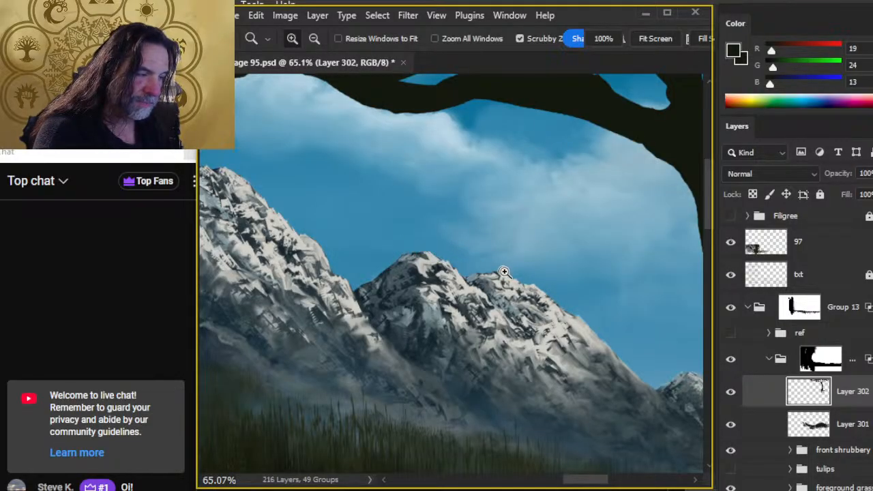
key(ctrl+0)
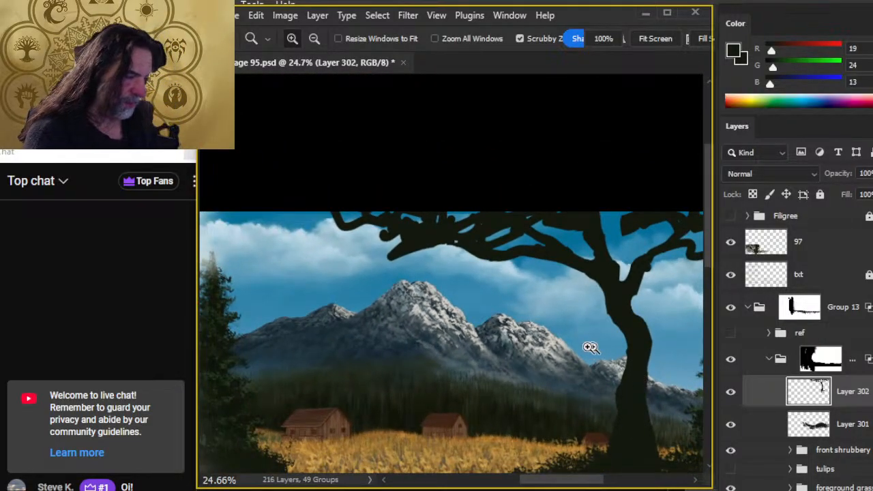
- Lasso the dip between the second peak and the small ridge beside the trunk, and clear the selection
drag(554, 381, 518, 359)
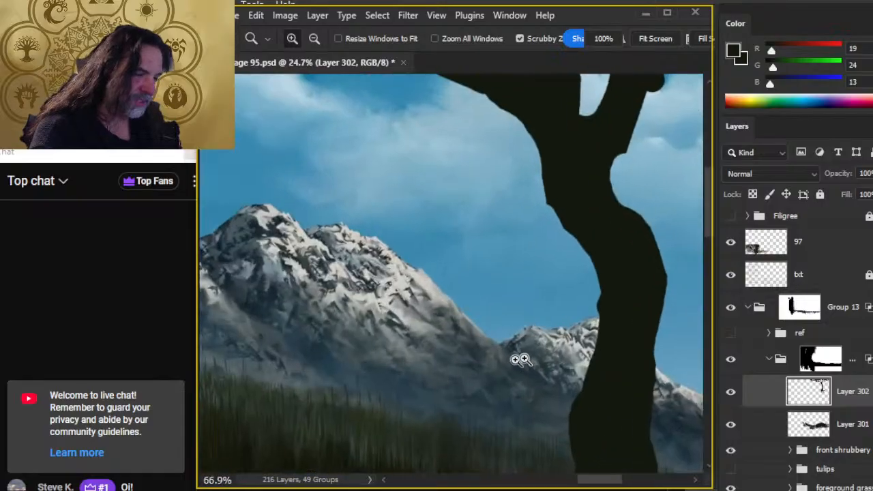
key(l)
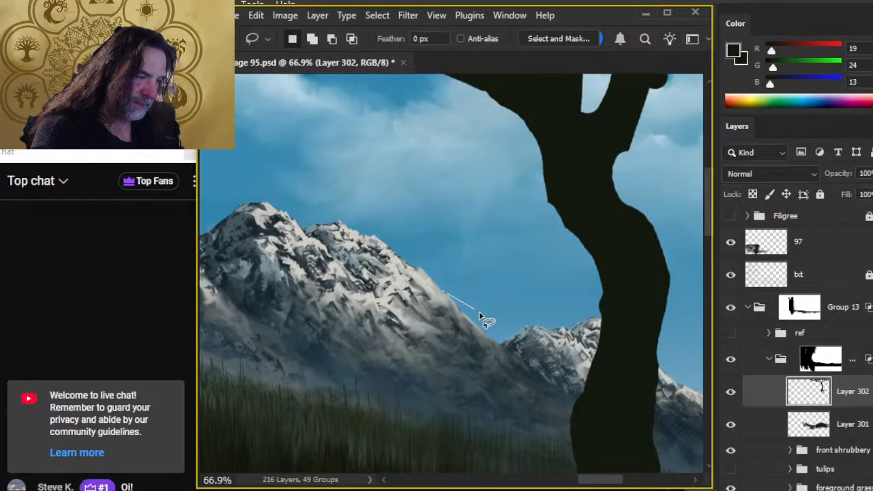
mouse_move(537, 325)
mouse_down()
mouse_move(533, 363)
mouse_move(469, 334)
mouse_move(445, 291)
mouse_up()
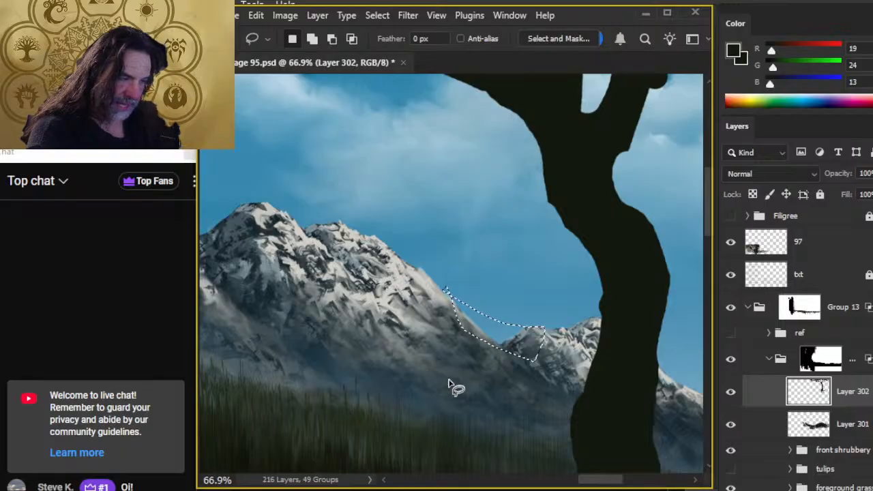
mouse_move(484, 415)
mouse_down()
mouse_move(620, 400)
mouse_move(561, 382)
mouse_move(507, 382)
mouse_move(602, 386)
mouse_up()
key(z)
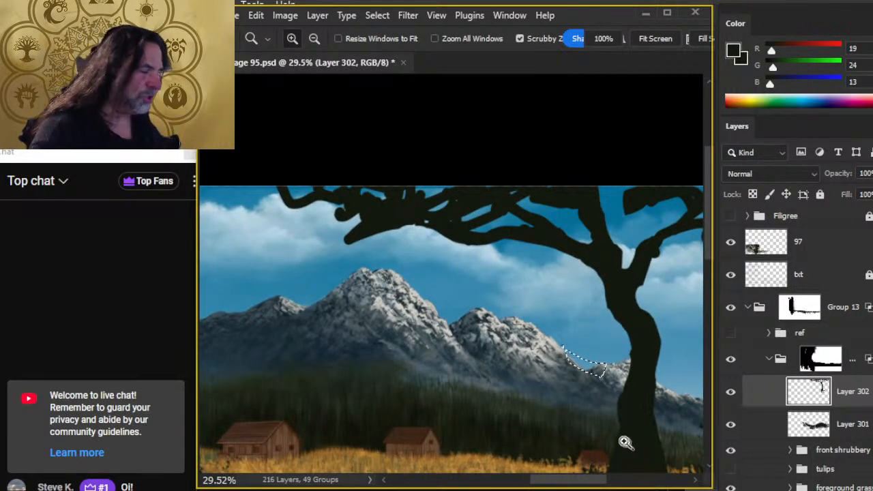
drag(625, 442, 481, 338)
key(l)
key(ctrl+d)
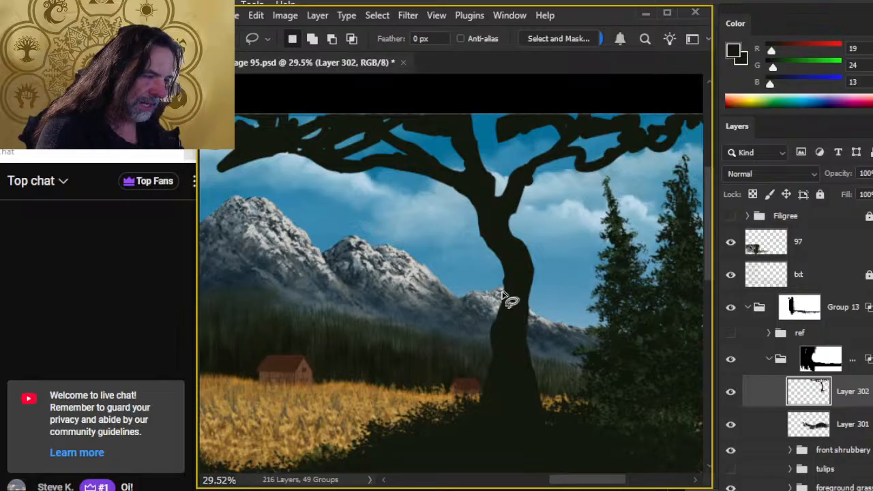
- Examine how the trunk overlaps the distant ridge and how the tree balances the mountains, cabins and evergreens
key(z)
drag(486, 300, 550, 308)
drag(635, 413, 468, 341)
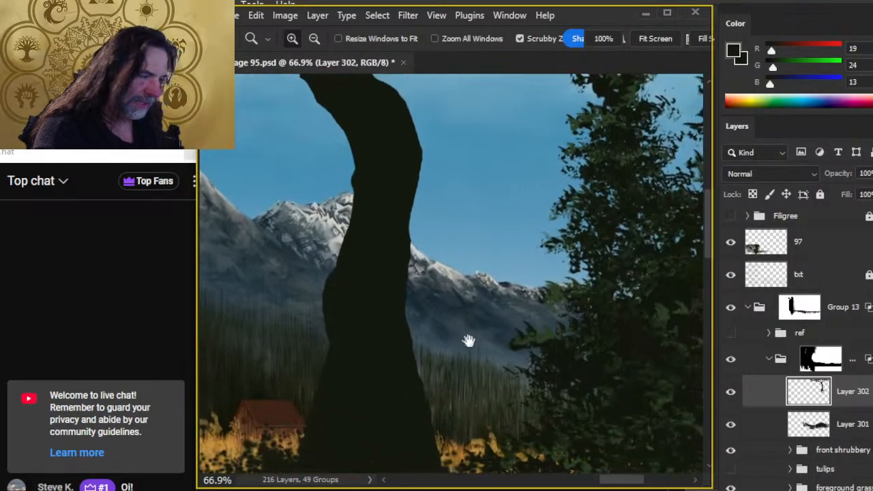
drag(513, 372, 468, 374)
mouse_move(534, 403)
mouse_down()
mouse_move(517, 398)
mouse_move(600, 321)
mouse_move(555, 409)
mouse_up()
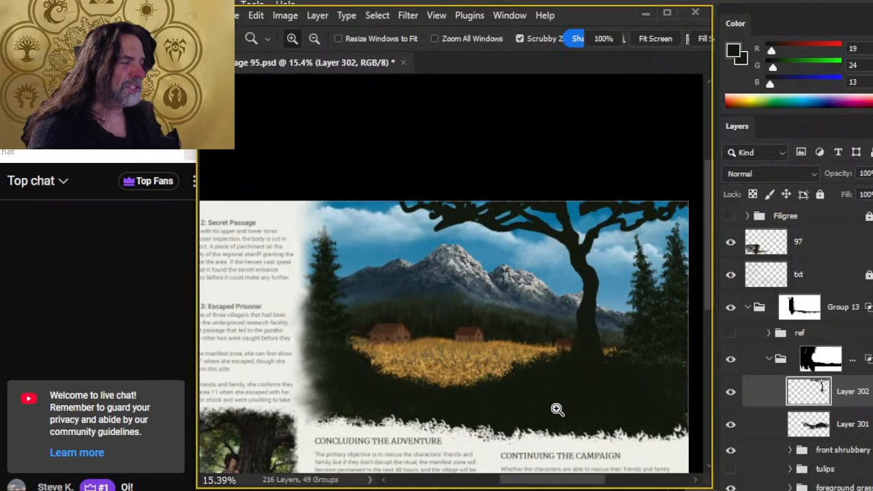
drag(523, 360, 636, 330)
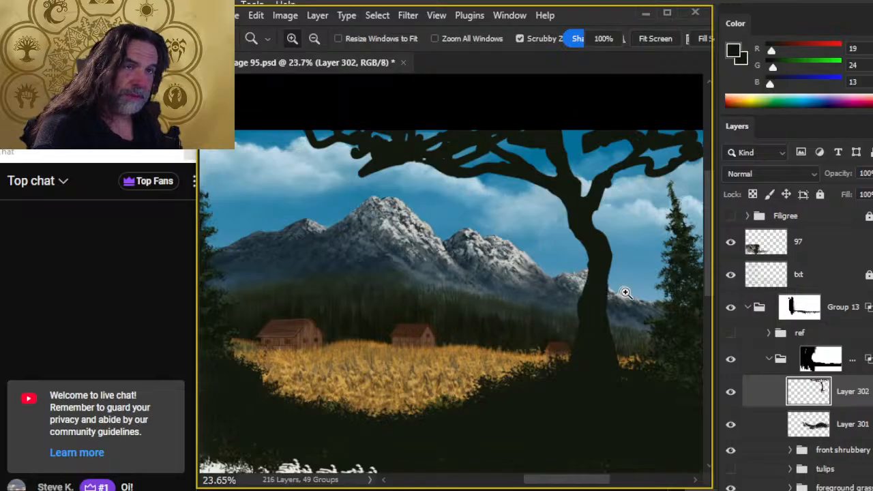
drag(584, 276, 509, 263)
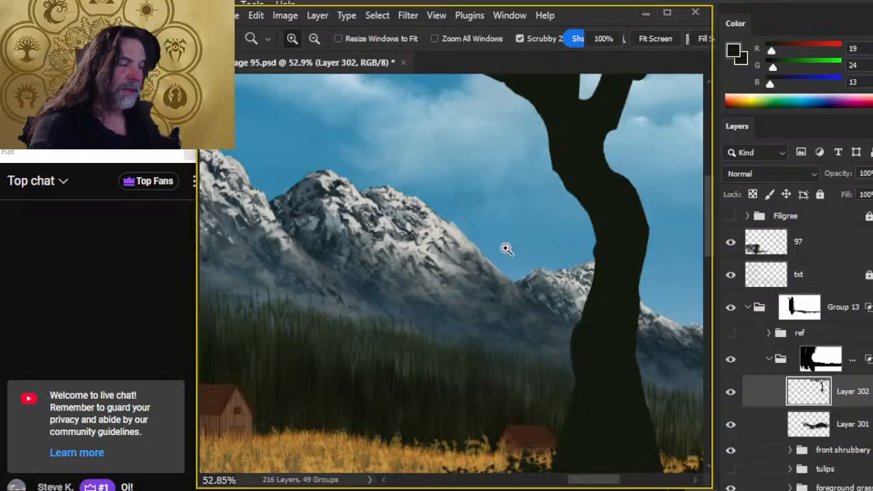
drag(574, 341, 520, 332)
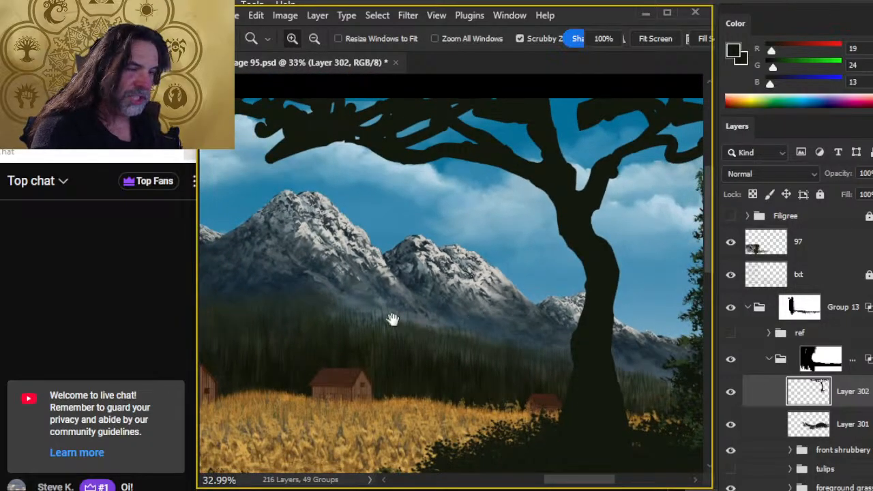
drag(392, 318, 525, 317)
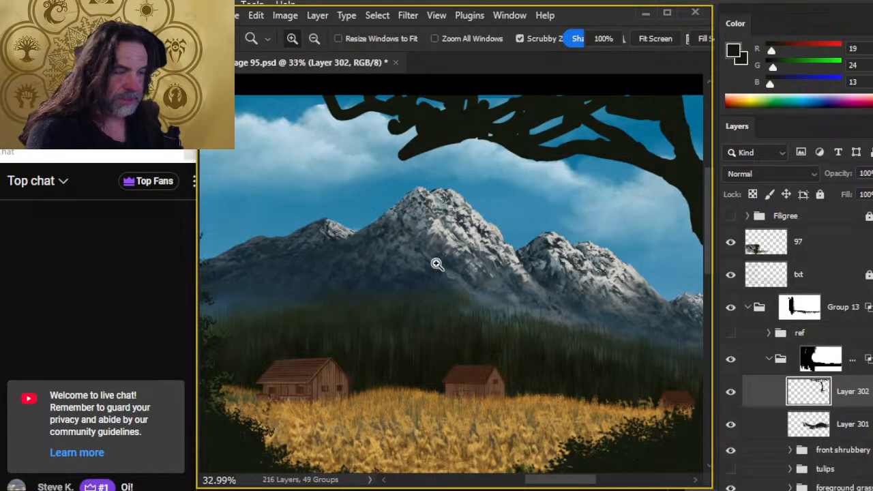
drag(595, 333, 521, 348)
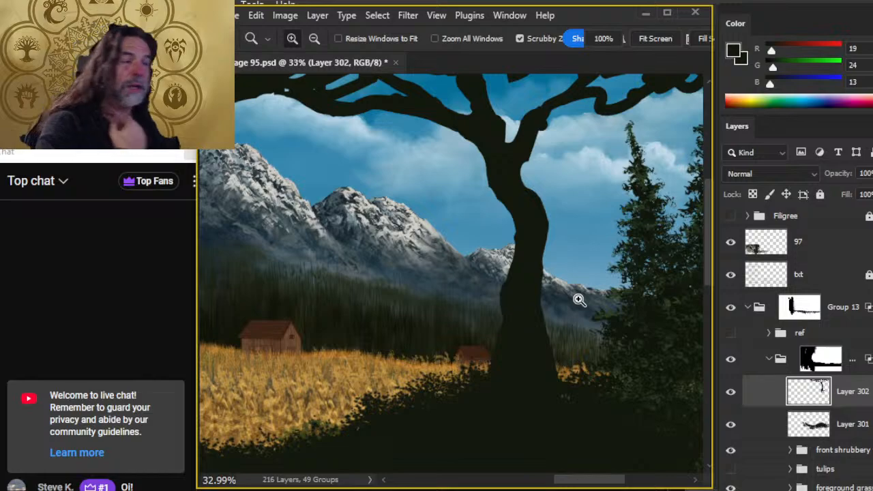
scroll(576, 321, down, 5)
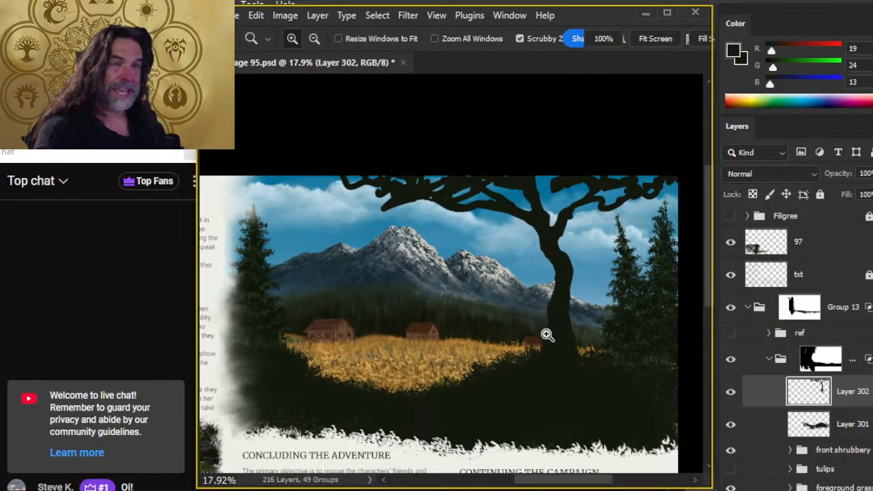
- Disable the layer masks on Group 13 and the nested Group 12, and hide the txt layer
right_click(799, 315)
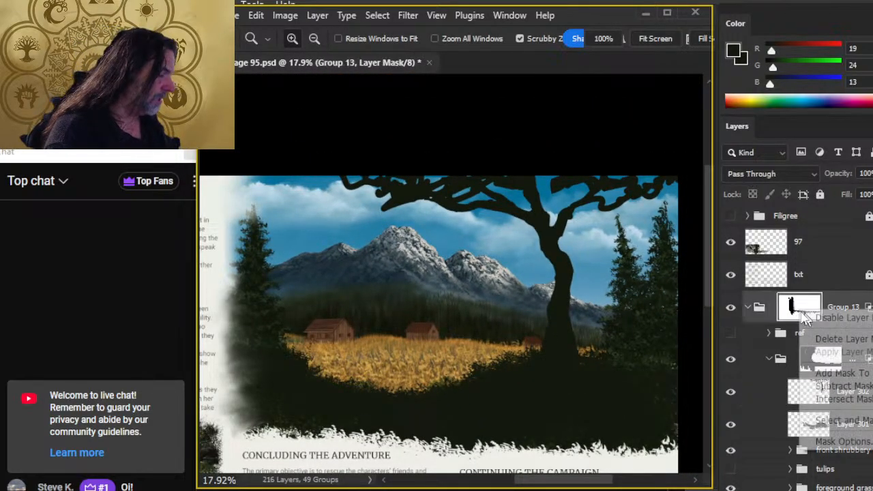
click(846, 318)
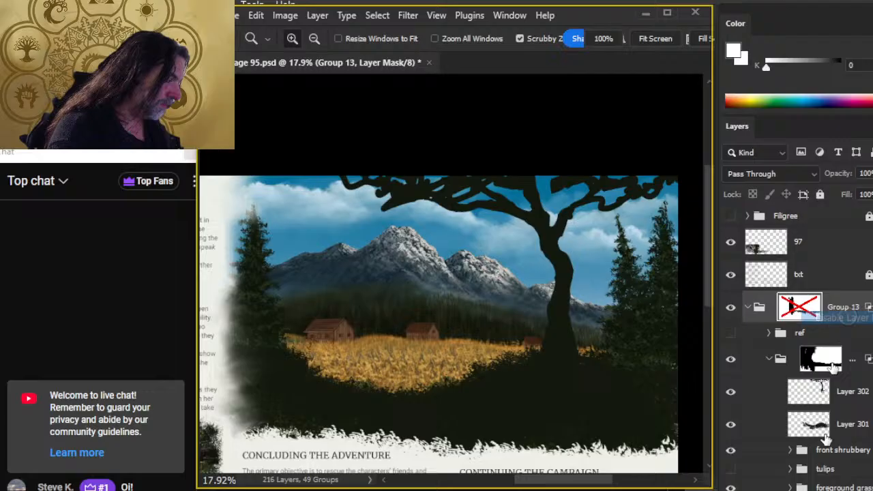
right_click(807, 401)
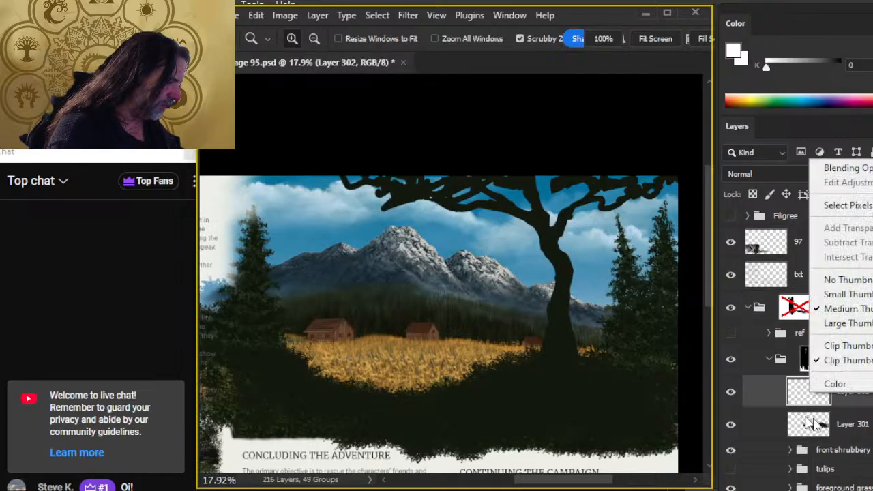
right_click(804, 362)
click(816, 372)
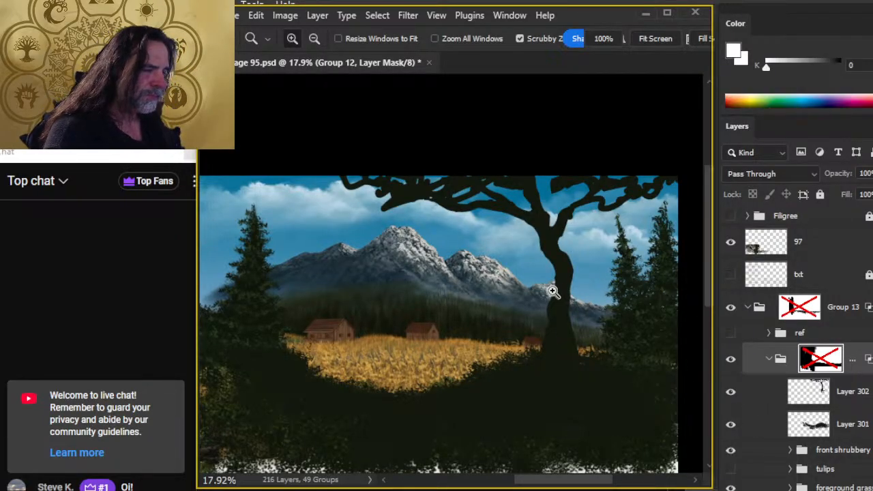
- On Layer 302, erase the tangled twigs between the tree's long left limb and the branch above it with a size 50 eraser
drag(553, 292, 556, 360)
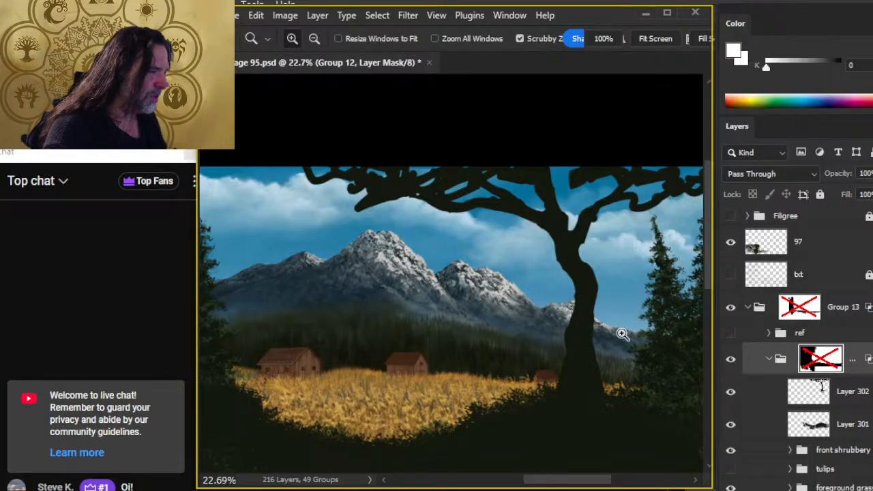
click(852, 392)
scroll(563, 293, up, 2)
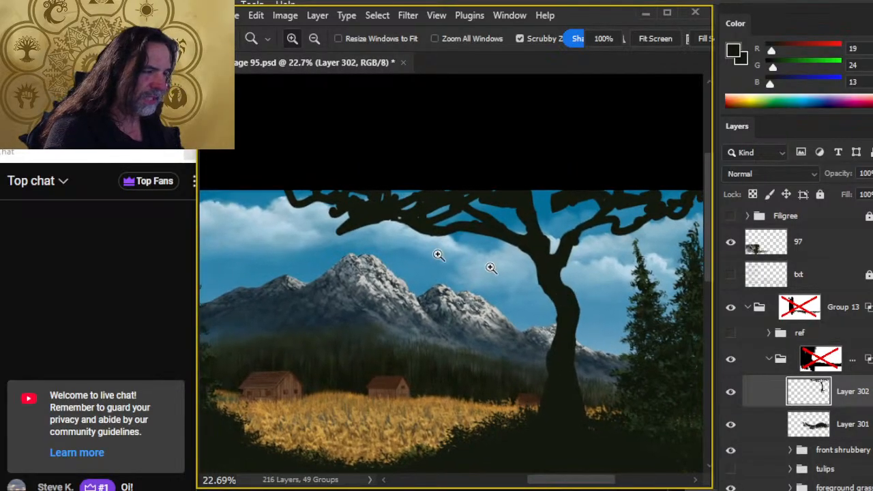
key(e)
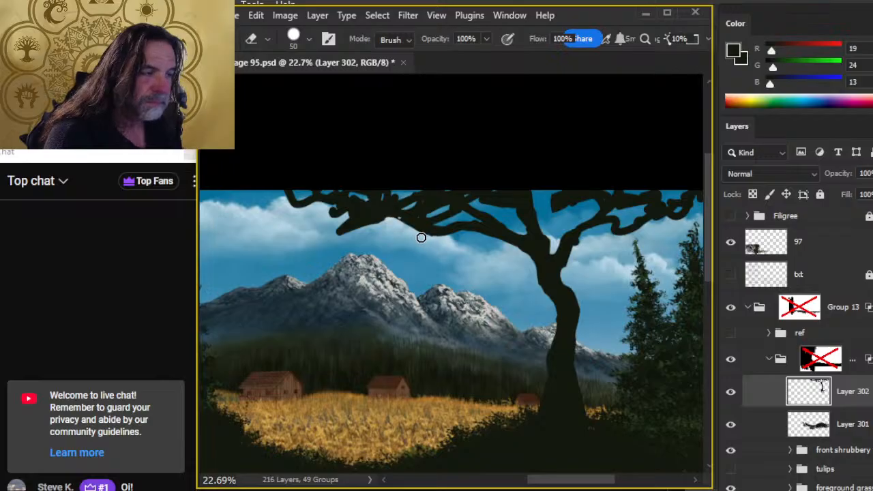
mouse_move(421, 237)
mouse_down()
mouse_move(364, 216)
mouse_move(442, 221)
mouse_move(416, 214)
mouse_up()
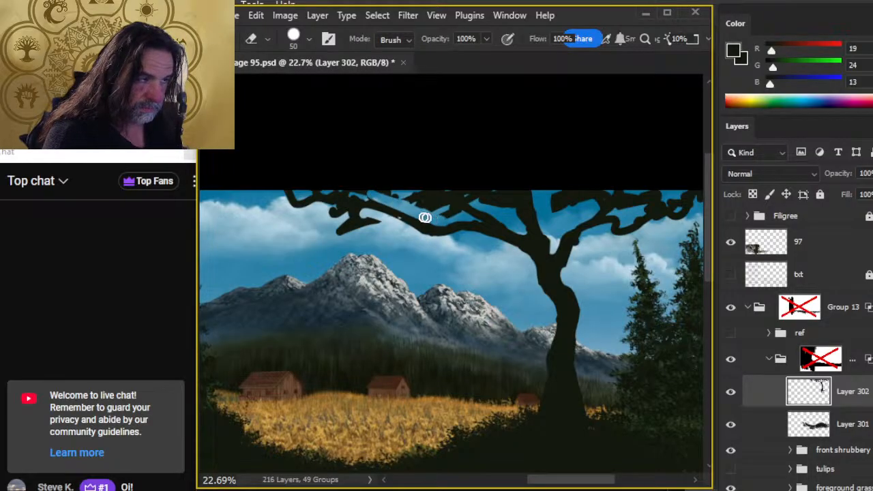
- Reshape the long left limb with a size 30 brush and erase the drooping twigs beneath its outer end
key(b)
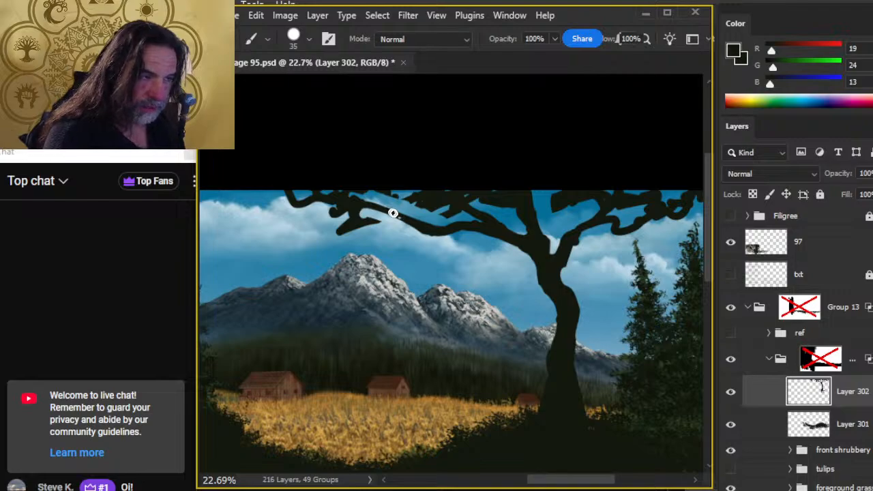
drag(358, 200, 345, 188)
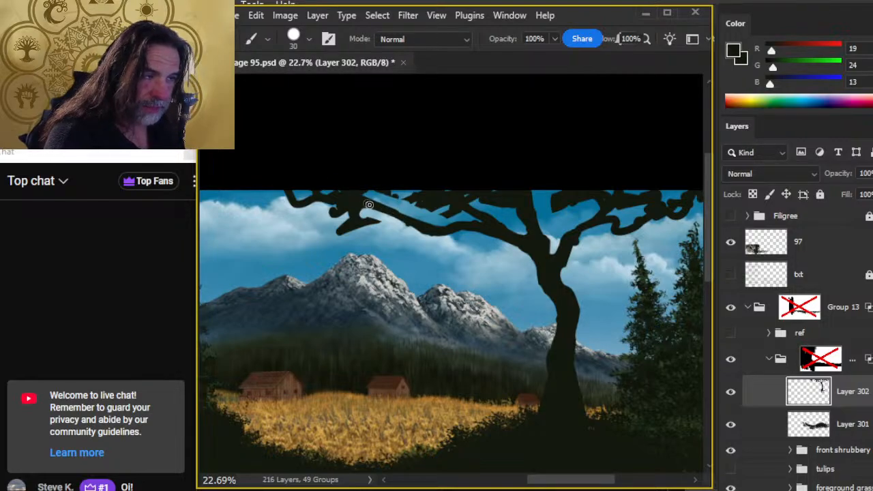
key(e)
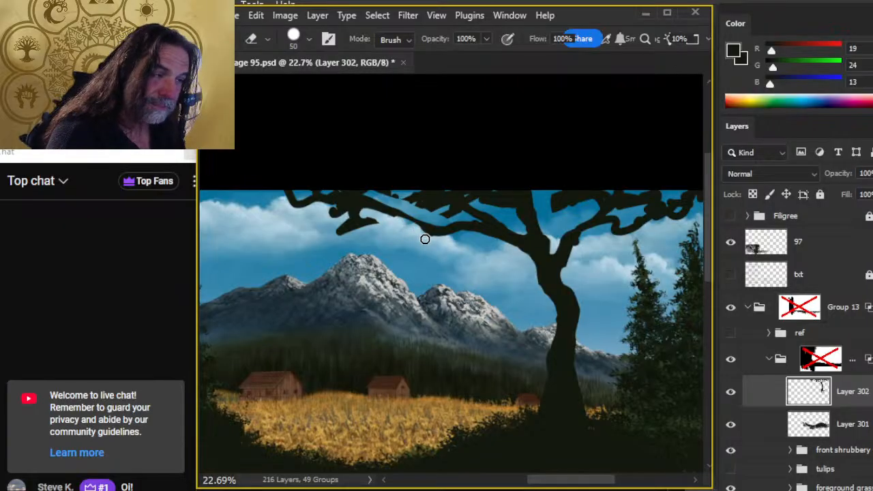
key(b)
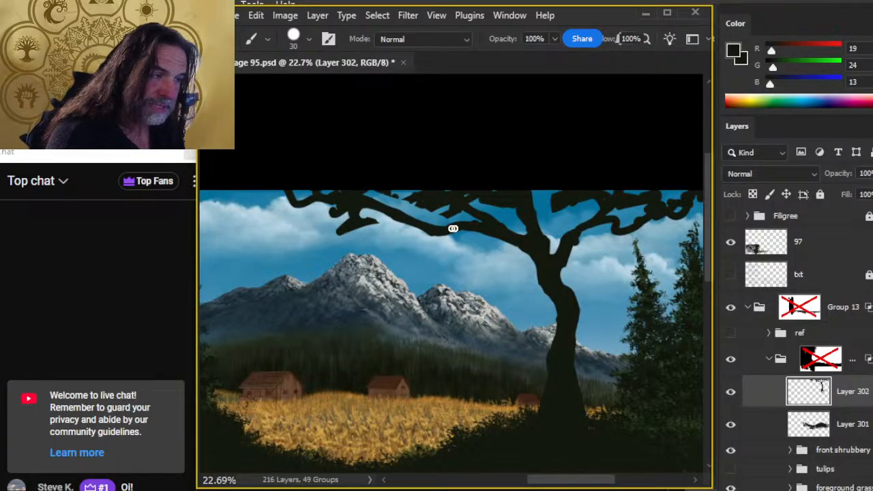
key(e)
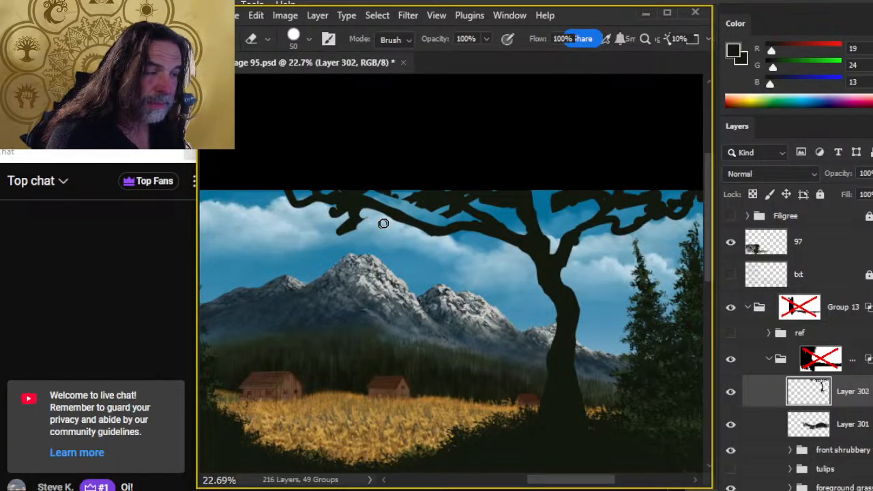
drag(371, 217, 345, 237)
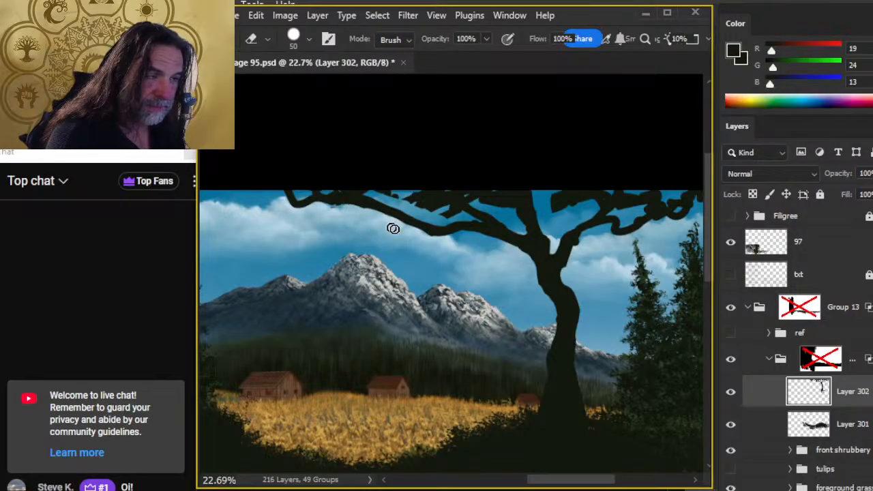
- Clear the clutter above the left limb and paint a thin twig rising from it with a size 25 brush
key(b)
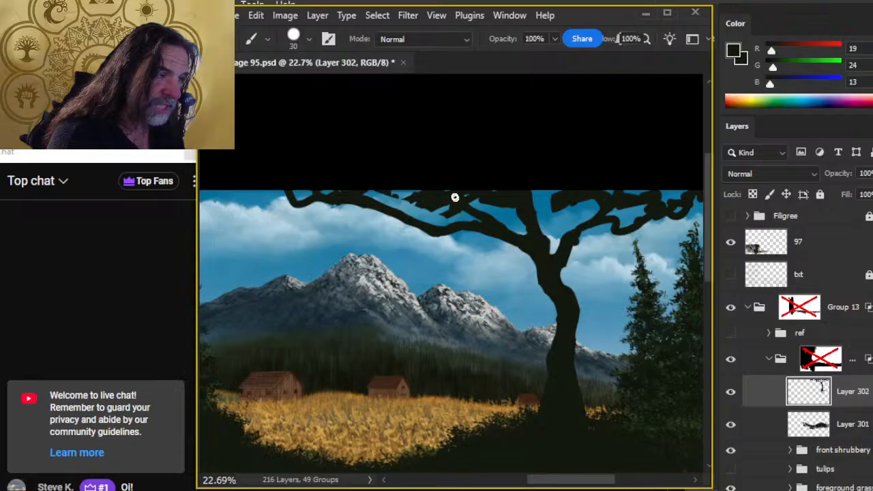
key(e)
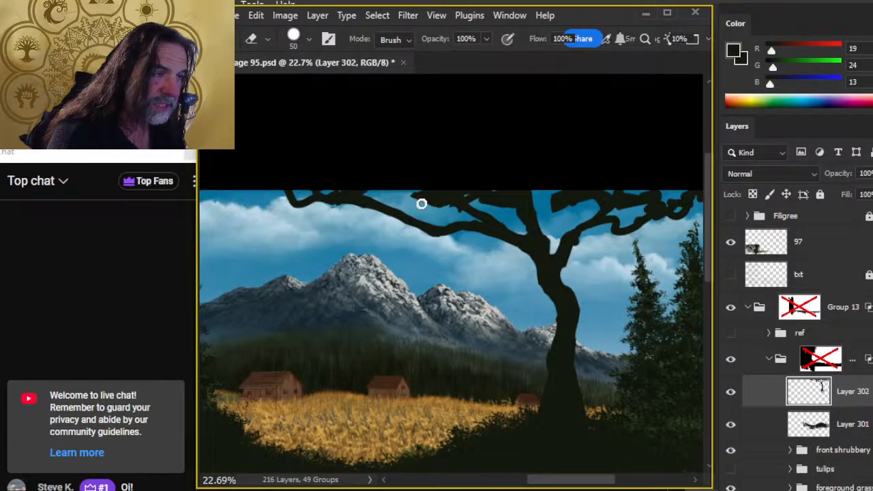
key(b)
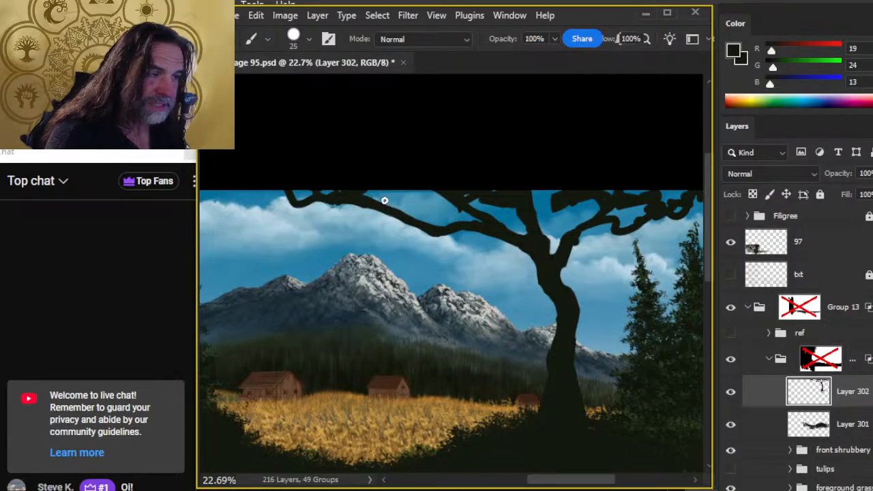
drag(384, 200, 398, 208)
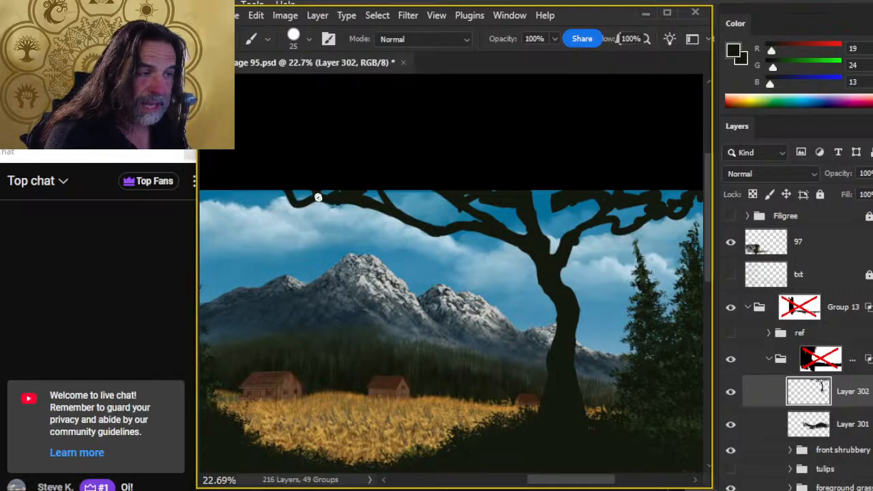
key(e)
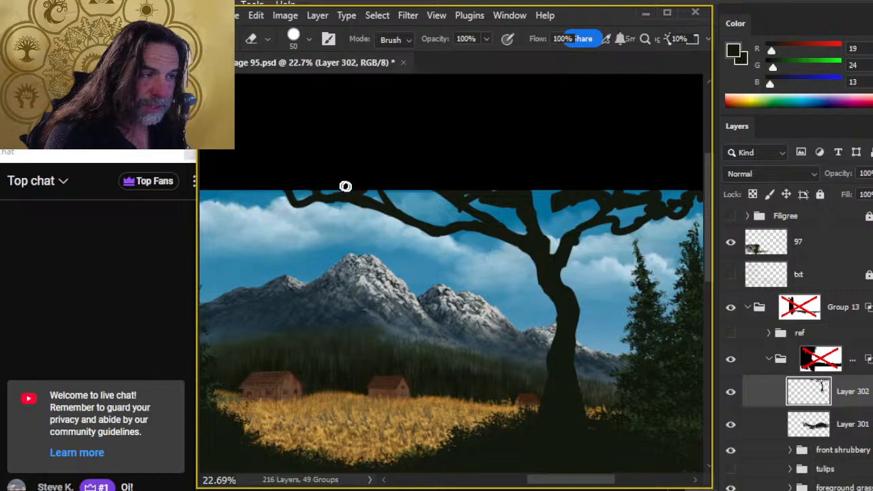
key(b)
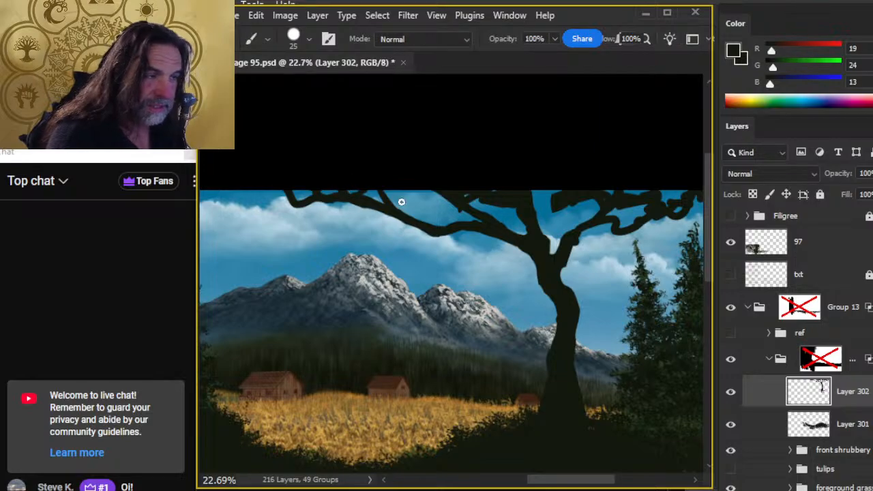
- Paint a thin curved offshoot from the second left branch up to the canvas edge, trimming its outline and junction with the eraser
key(e)
key(b)
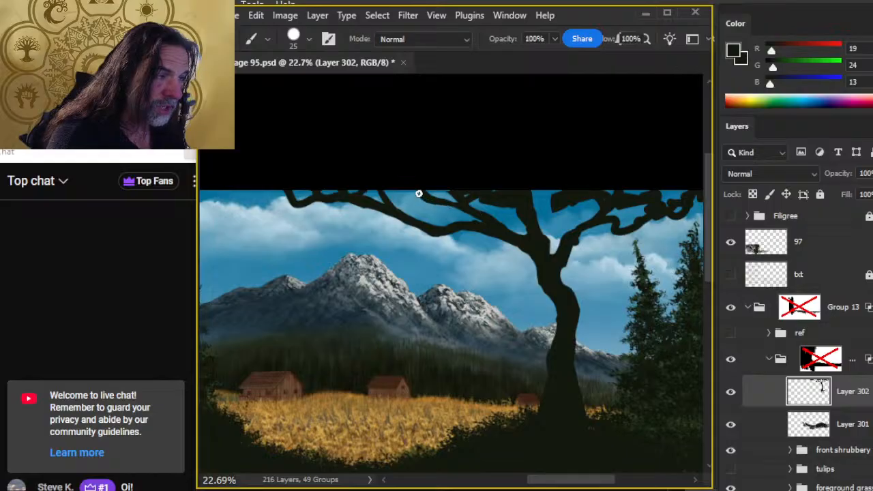
key(e)
key(b)
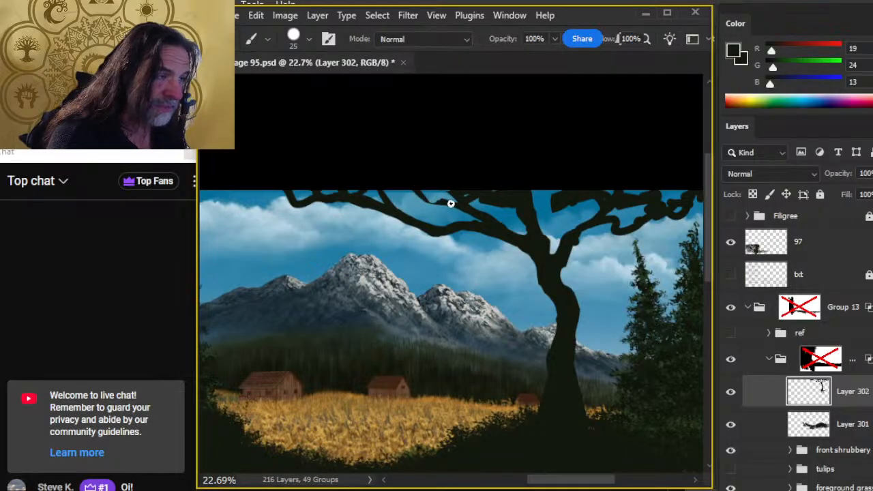
key(e)
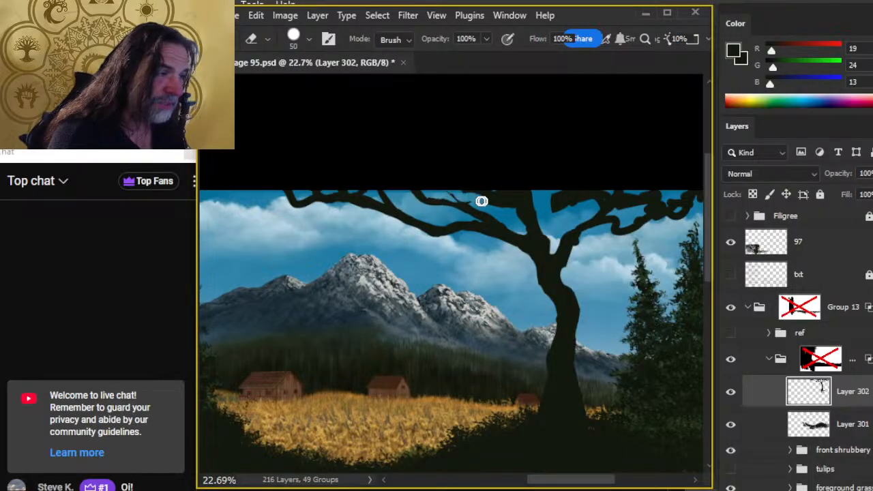
key(b)
key(e)
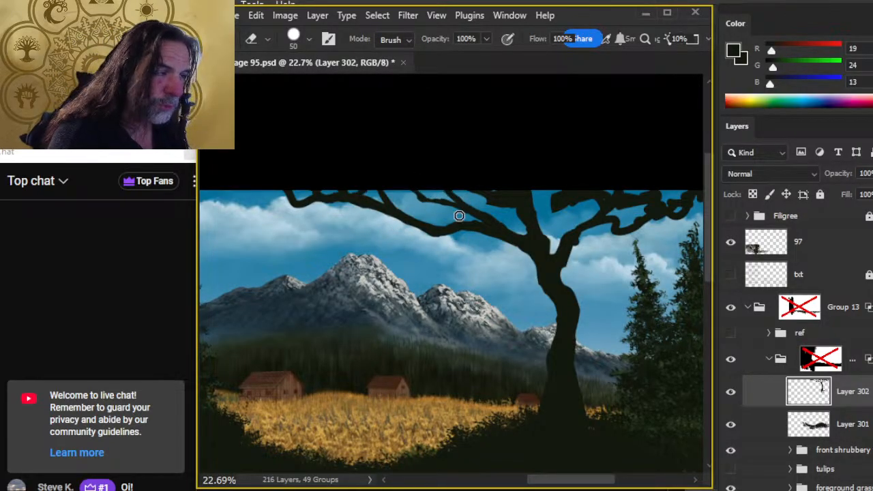
key(b)
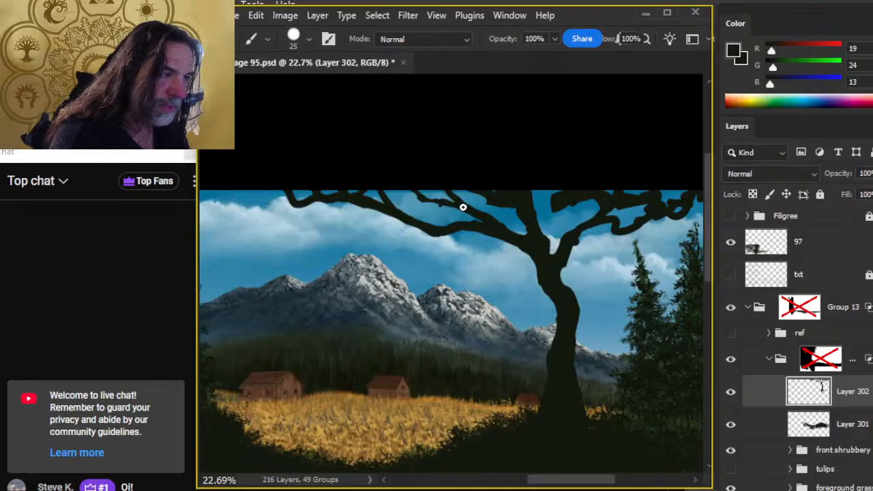
key(e)
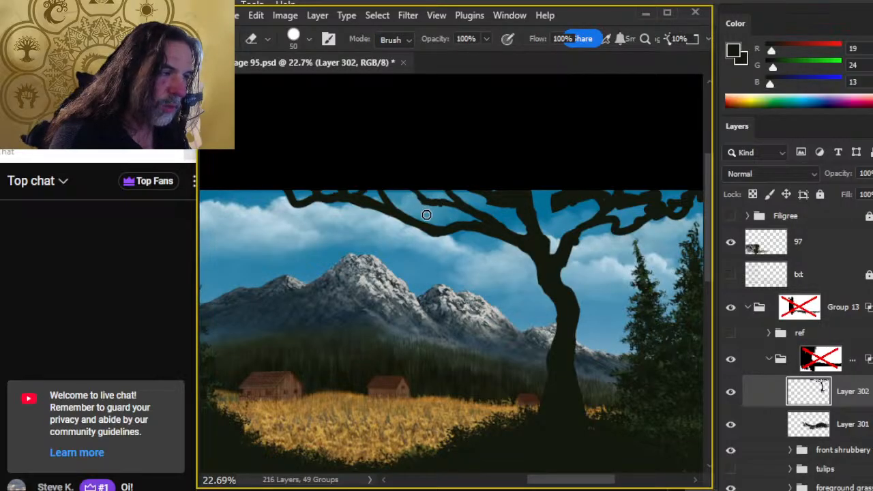
key(b)
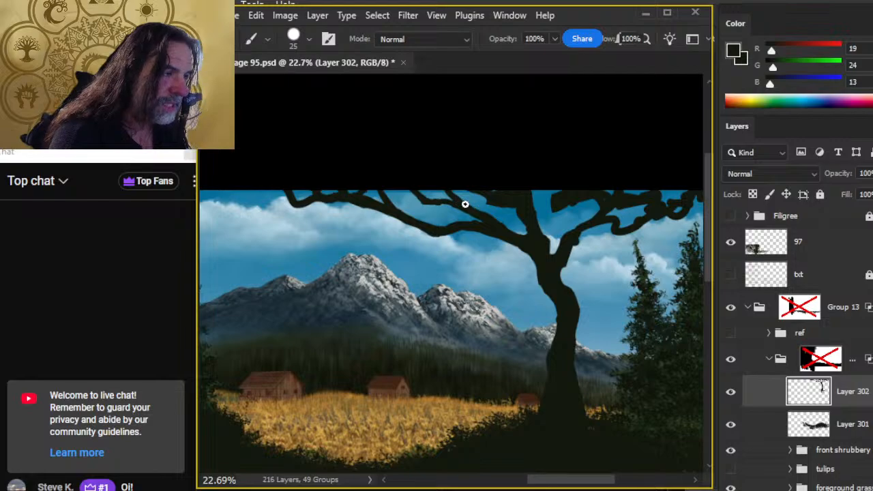
- Open up sky between the second left branch and the central limb, leaving a cleaner side branch near the canvas edge
key(e)
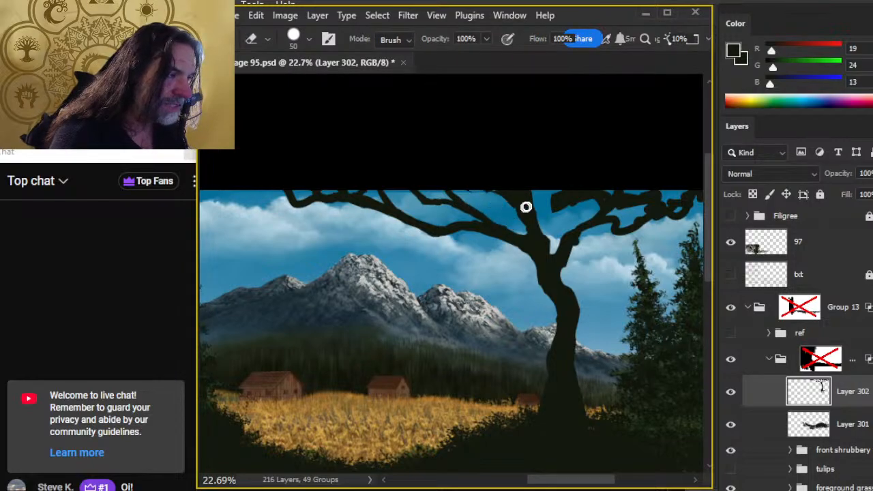
key(b)
key(e)
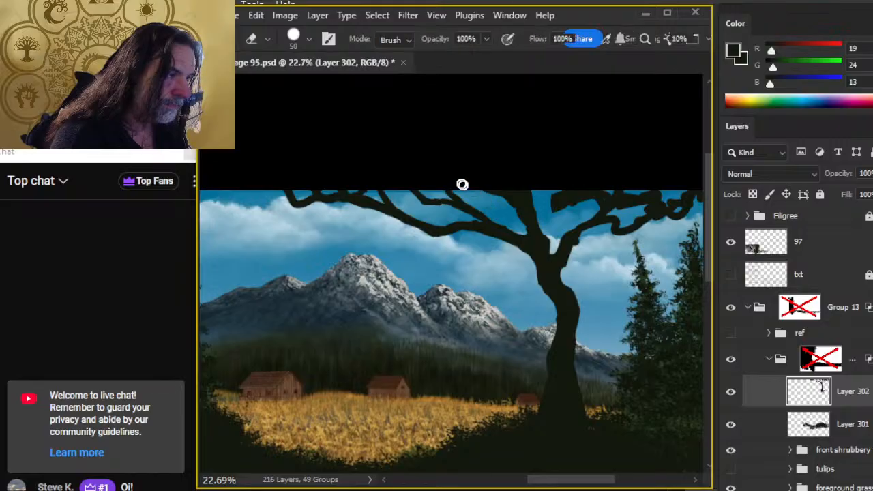
key(b)
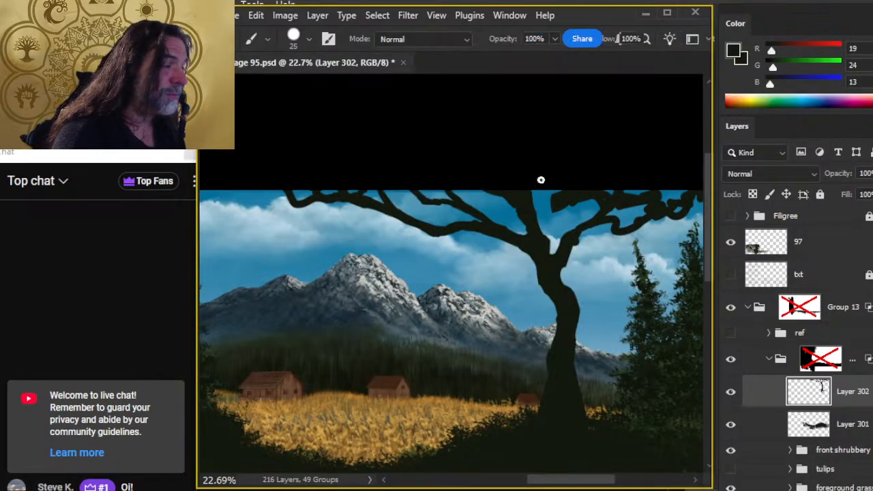
key(e)
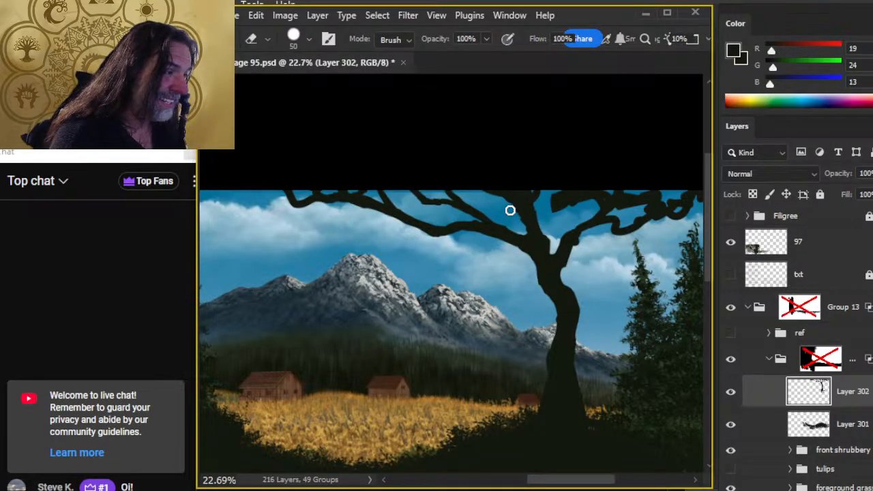
key(b)
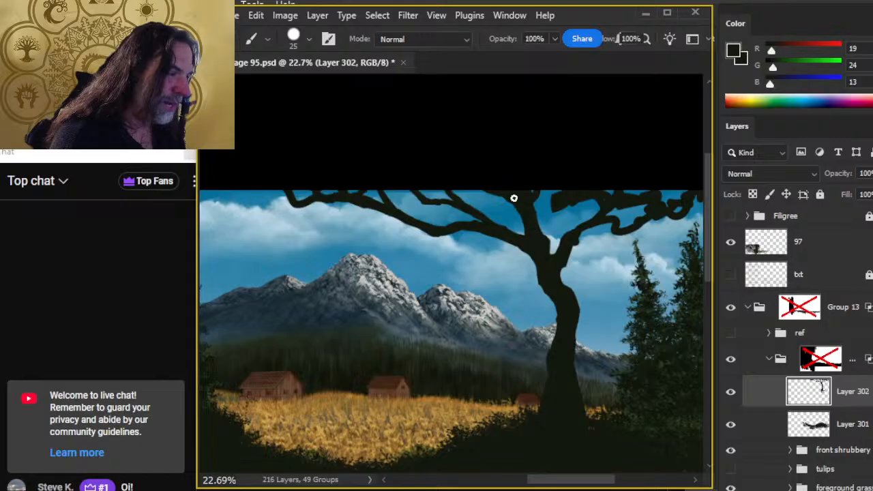
- Open up sky between the central limb and the right limb, and trim the drooping loop beneath the right limb into a cleaner outline
key(e)
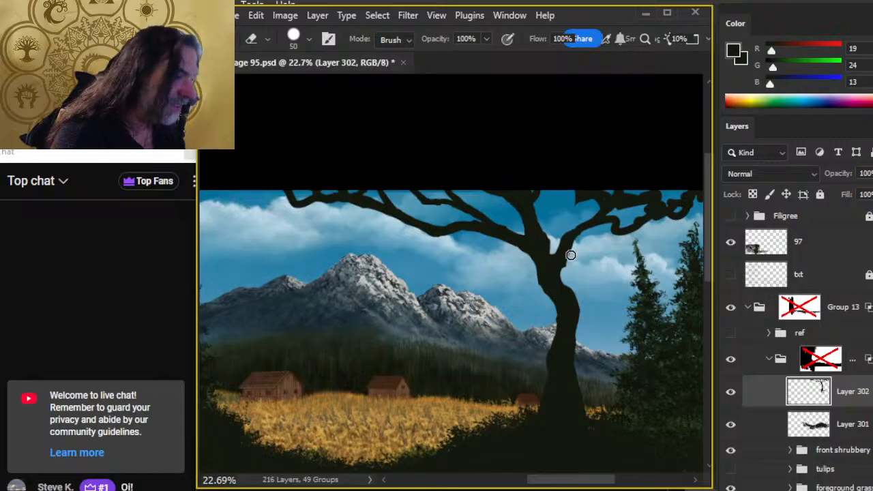
key(b)
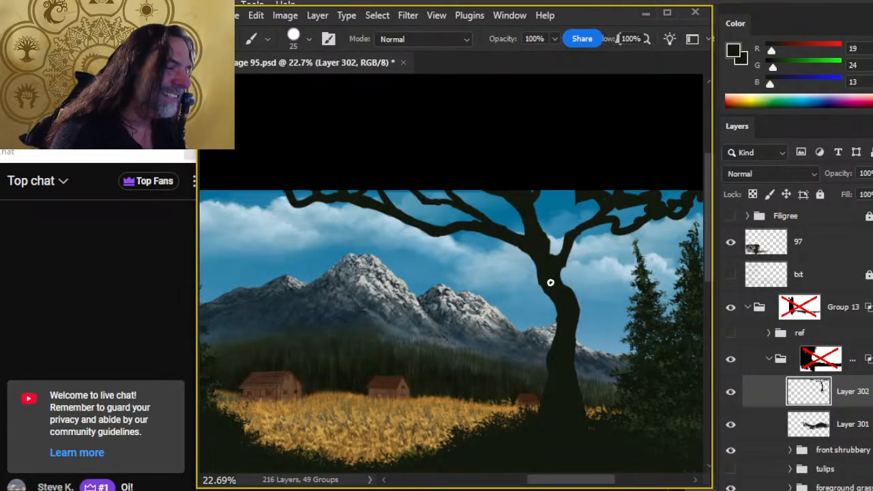
key(e)
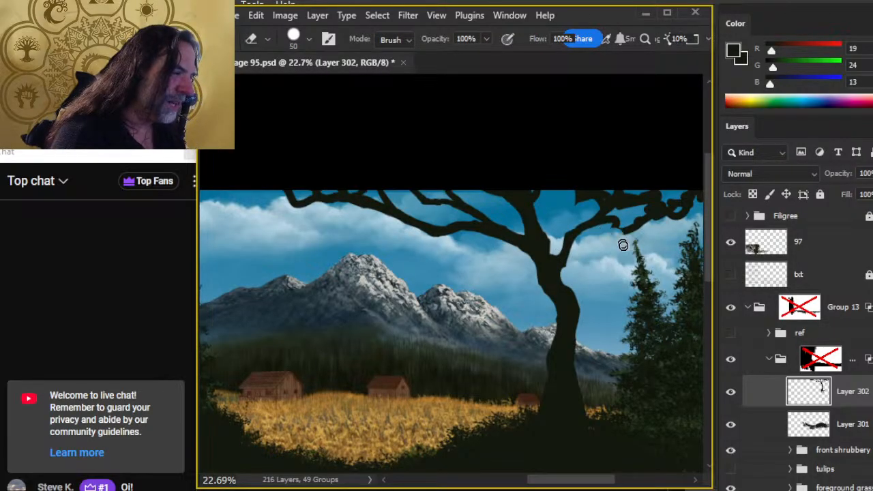
key(b)
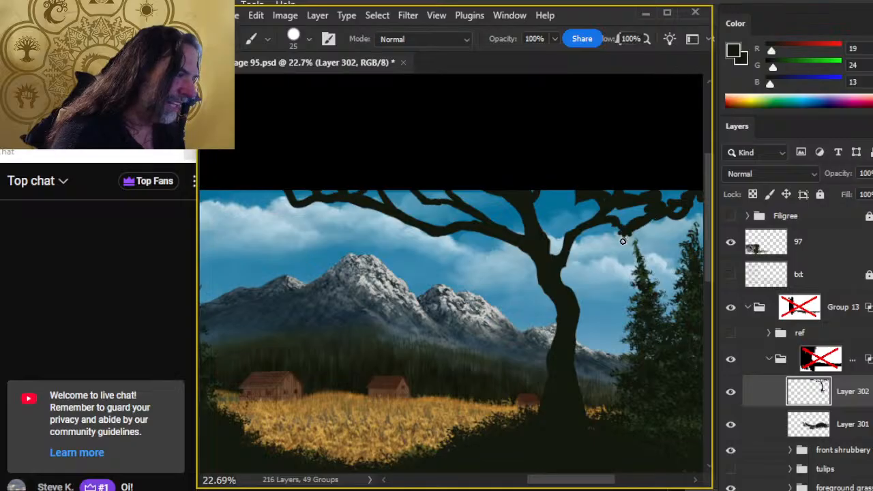
key(e)
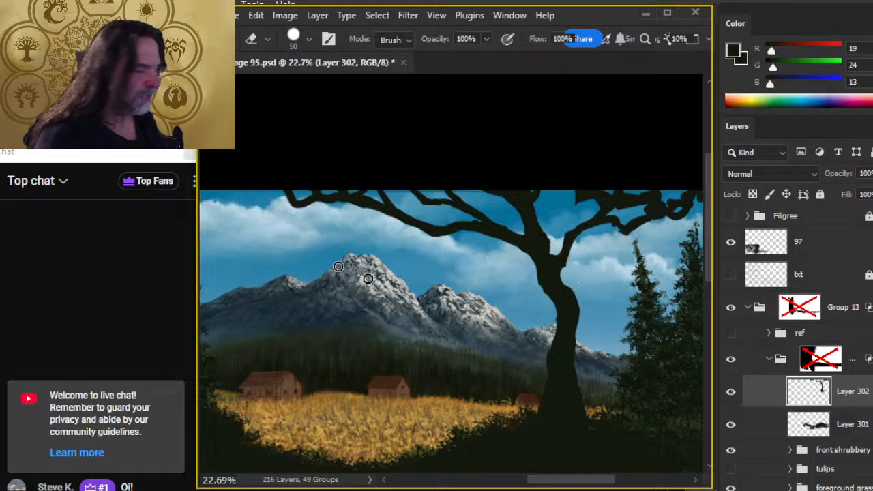
- Check the live broadcast in the streaming software and on its YouTube page, and return to the painting in Photoshop
key(alt+Tab)
key(alt+Tab)
key(alt+Tab)
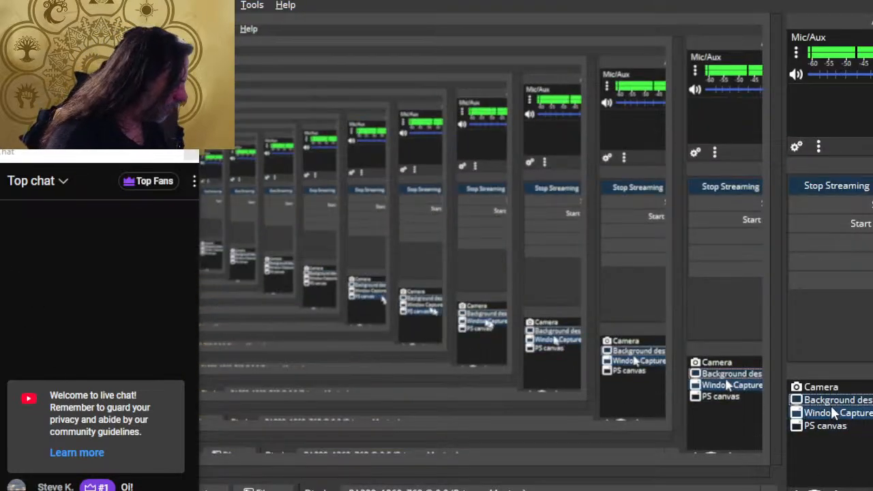
key(alt+Tab)
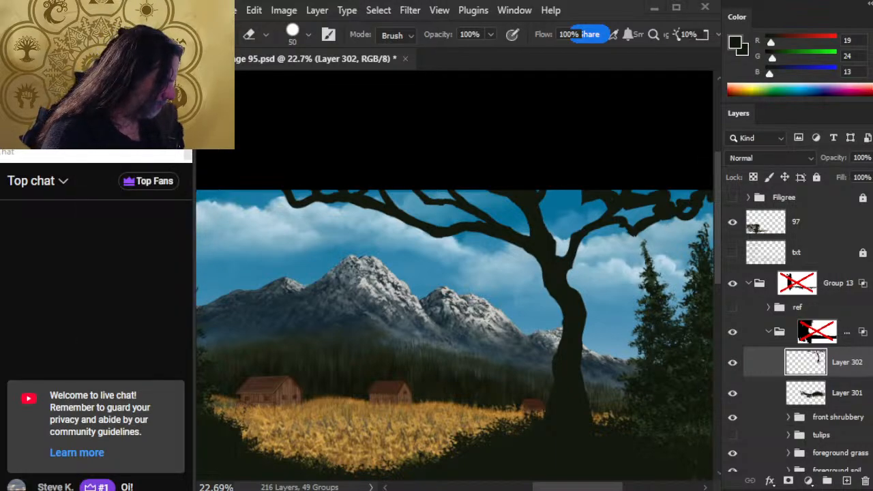
key(alt+Tab)
key(alt+Tab)
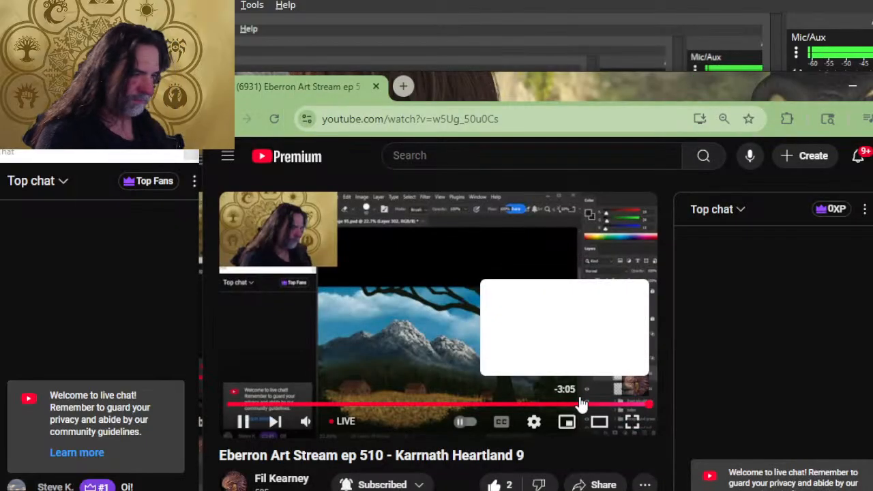
key(alt+Tab)
key(alt+Tab)
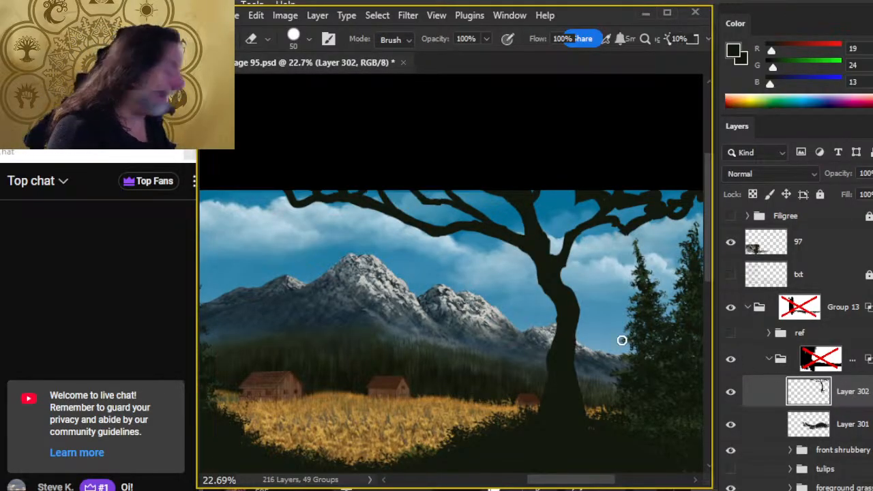
- Refine the top of the central limb where it forks at the canvas edge, using a size 25 brush and a size 50 eraser
key(ctrl+space)
drag(539, 259, 609, 230)
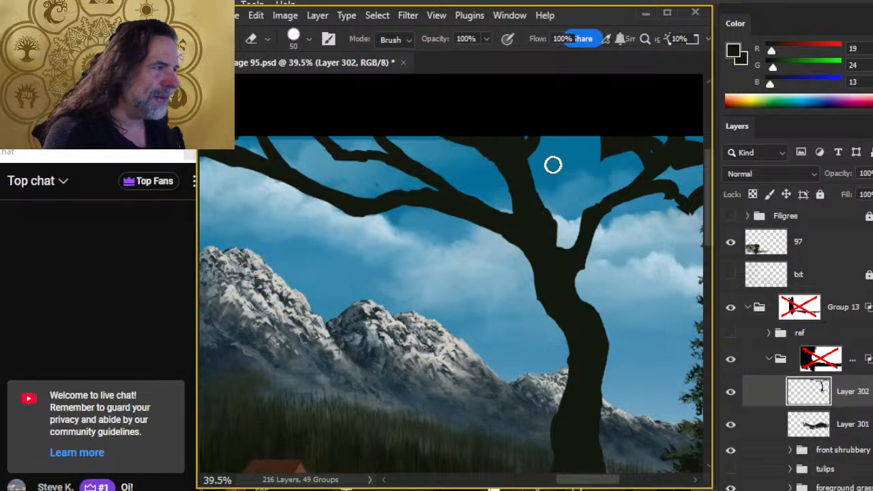
key(b)
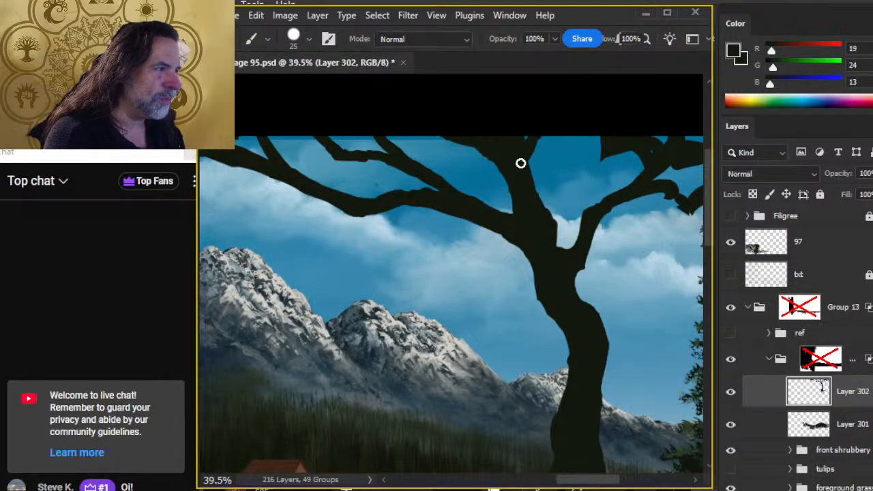
key(e)
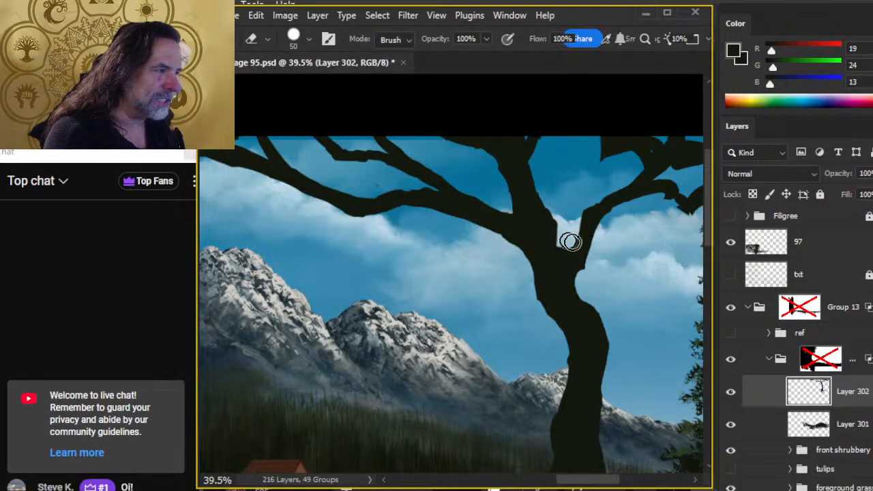
- Trim the tangled outer end of the right limb away from the canvas's right edge and cut back its inner clump
key(z)
mouse_move(569, 239)
mouse_down()
mouse_move(511, 251)
mouse_move(452, 291)
mouse_up()
click(460, 258)
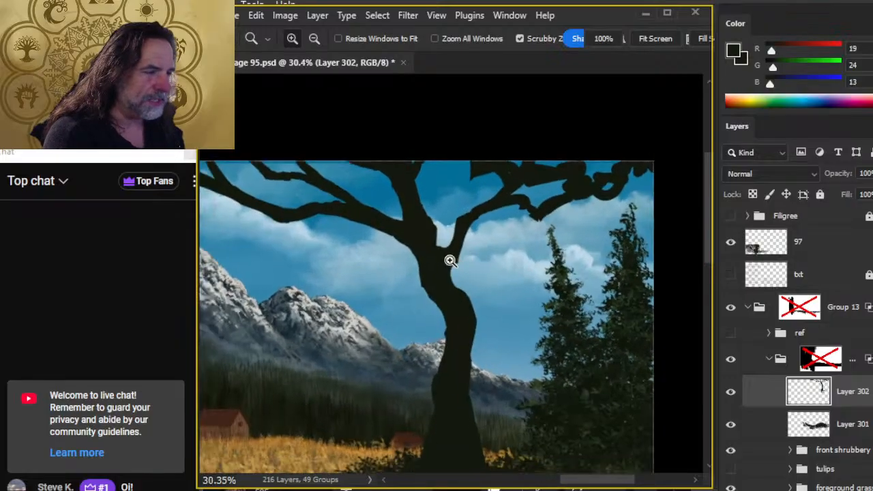
key(e)
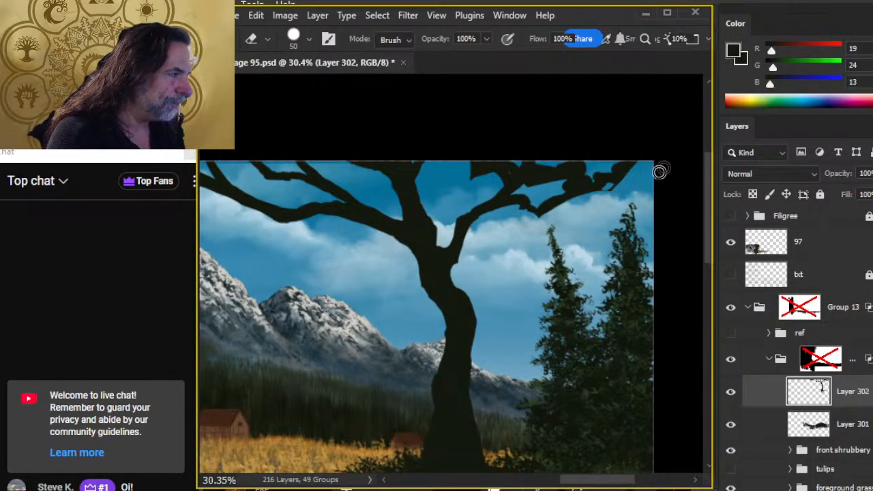
key(b)
key(e)
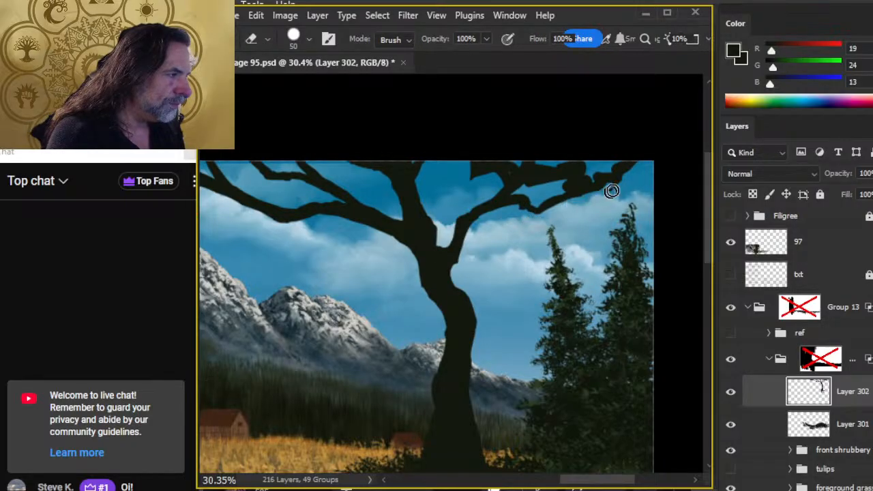
key(b)
key(e)
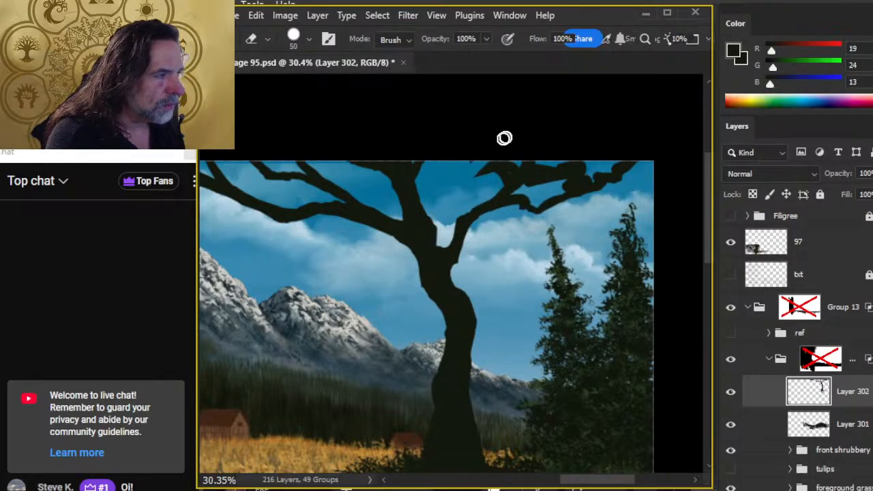
- Clear the dense foliage clutter above the right limb, leaving two thin upright branches and one slender outer branch
mouse_move(504, 138)
mouse_down()
mouse_move(498, 168)
mouse_move(517, 159)
mouse_move(499, 181)
mouse_move(509, 167)
mouse_move(545, 178)
mouse_move(550, 150)
mouse_move(536, 170)
mouse_move(567, 164)
mouse_move(546, 186)
mouse_move(573, 164)
mouse_move(538, 192)
mouse_move(525, 190)
mouse_move(549, 174)
mouse_move(532, 205)
mouse_move(501, 203)
mouse_move(512, 197)
mouse_move(527, 204)
mouse_move(556, 172)
mouse_move(572, 177)
mouse_move(555, 186)
mouse_move(583, 171)
mouse_move(567, 185)
mouse_move(624, 169)
mouse_up()
key(b)
key(e)
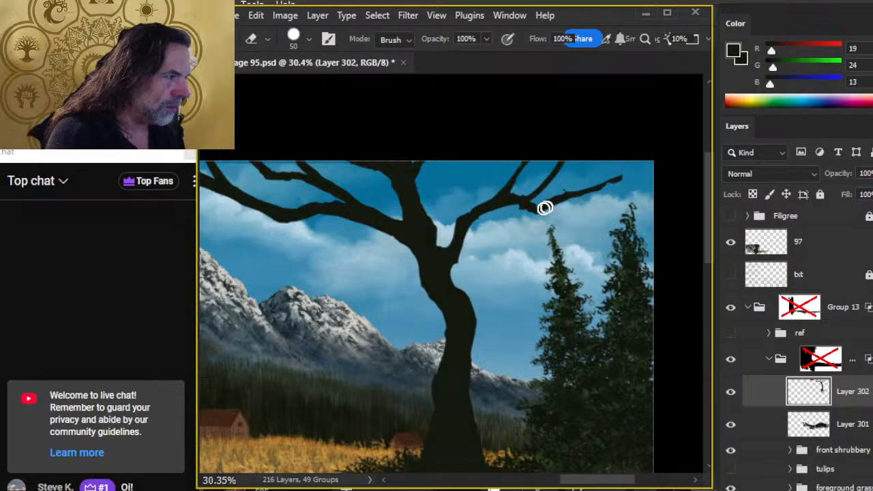
key(b)
key(e)
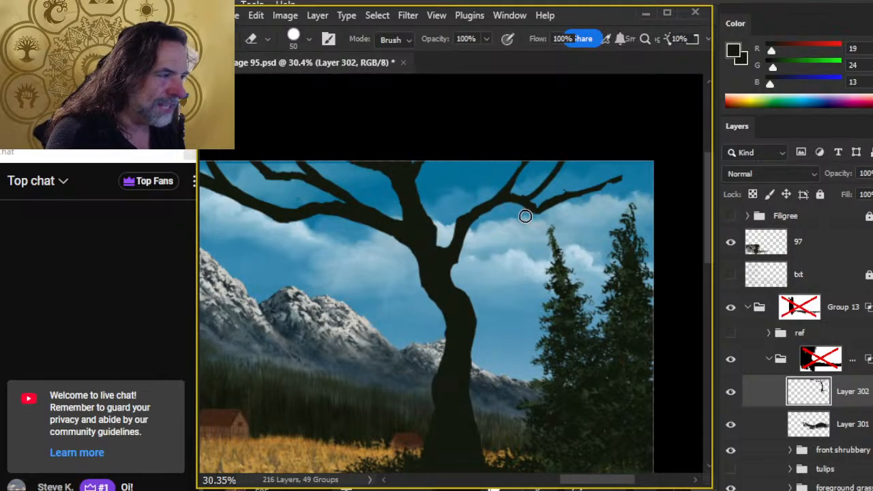
- Curve the right limb's outer branch up to the canvas edge and paint a thin offshoot from it with a size 20 brush
mouse_move(532, 203)
mouse_down()
mouse_move(581, 178)
mouse_move(631, 177)
mouse_up()
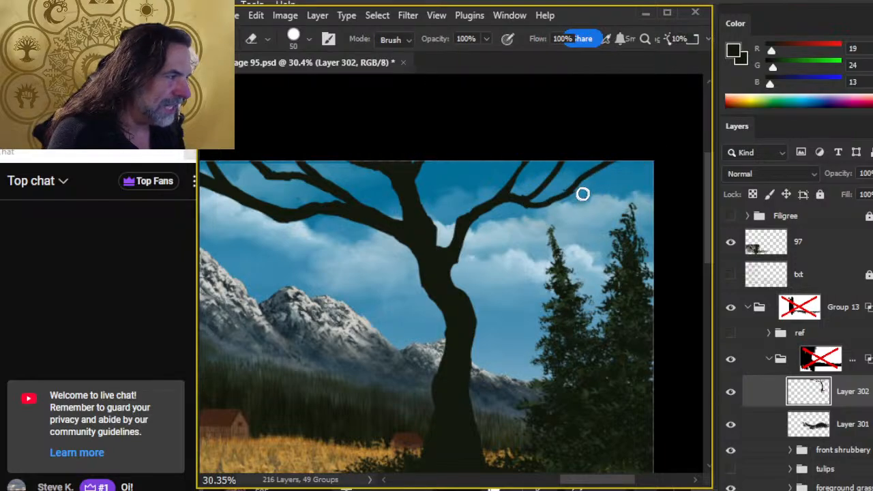
key(b)
mouse_move(524, 200)
mouse_down()
mouse_move(561, 197)
mouse_move(548, 199)
mouse_move(594, 179)
mouse_move(598, 164)
mouse_move(660, 149)
mouse_up()
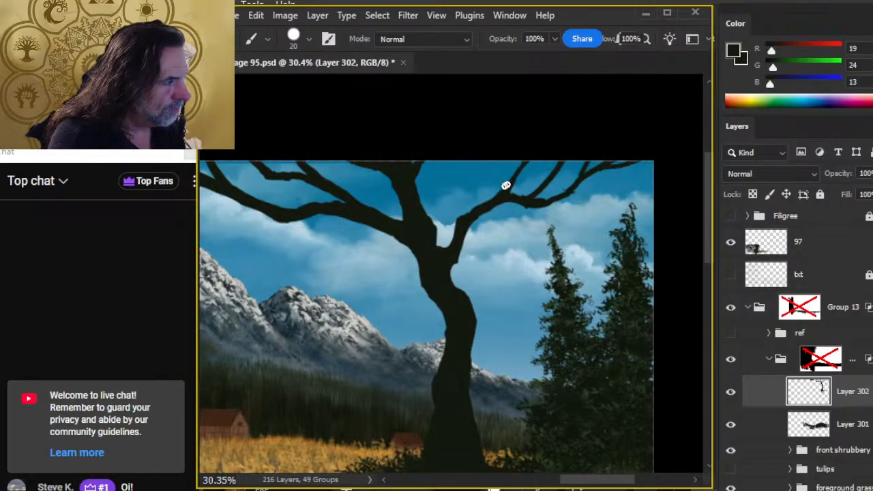
- Paint a small forked twig near the tip of the right limb's inner upright branch with a size 15 brush
key(bracketleft)
key(bracketright)
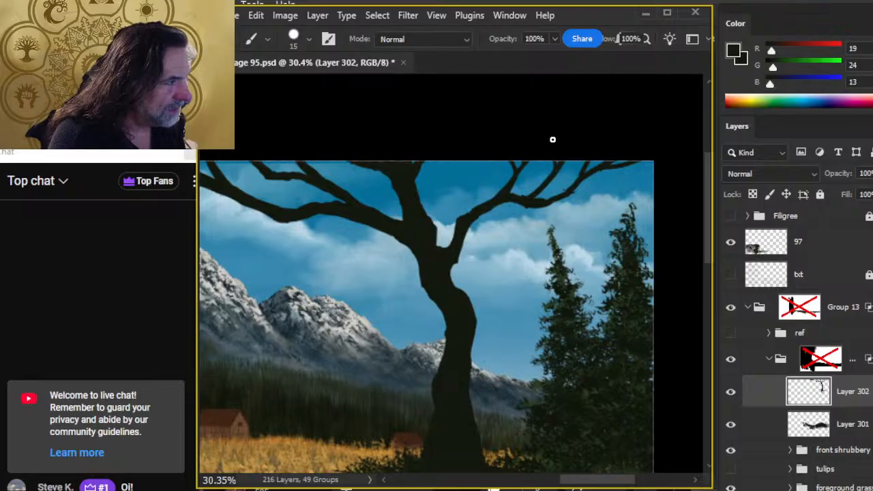
key(e)
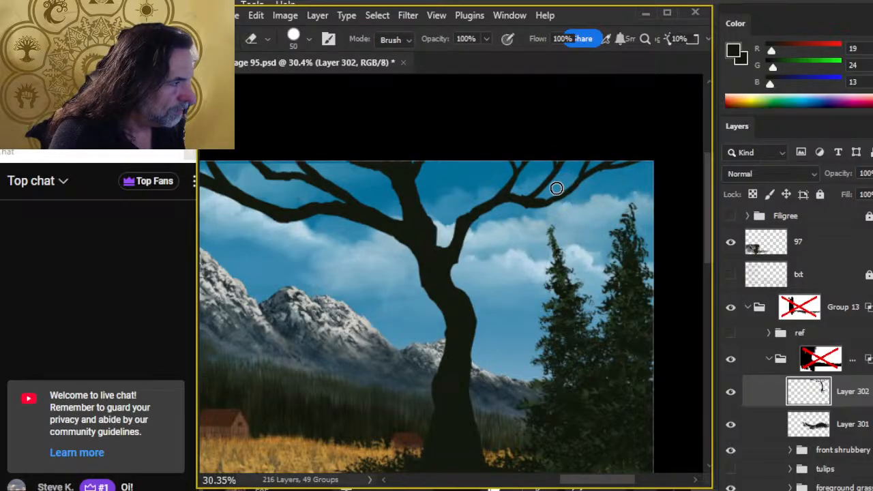
- Thin the right limb's middle upright branch and shape a small fork near its tip with a size 20 brush
key(b)
key(e)
key(b)
key(e)
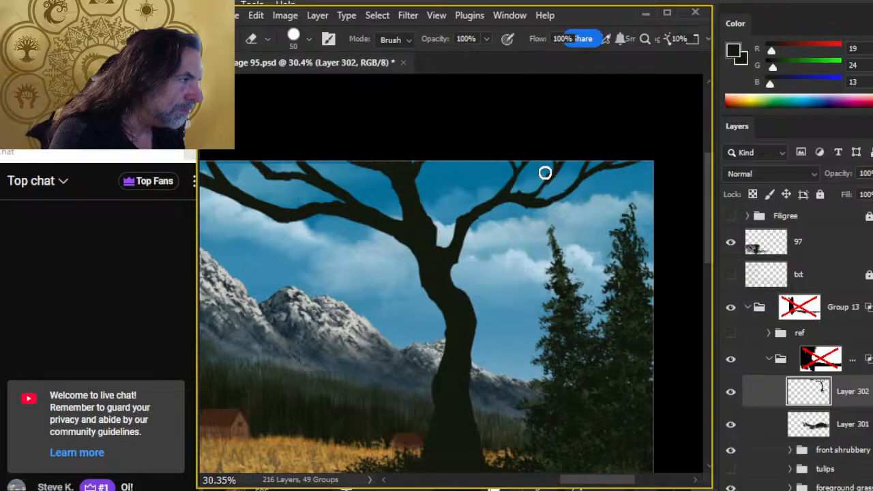
key(b)
key(bracketleft)
key(bracketright)
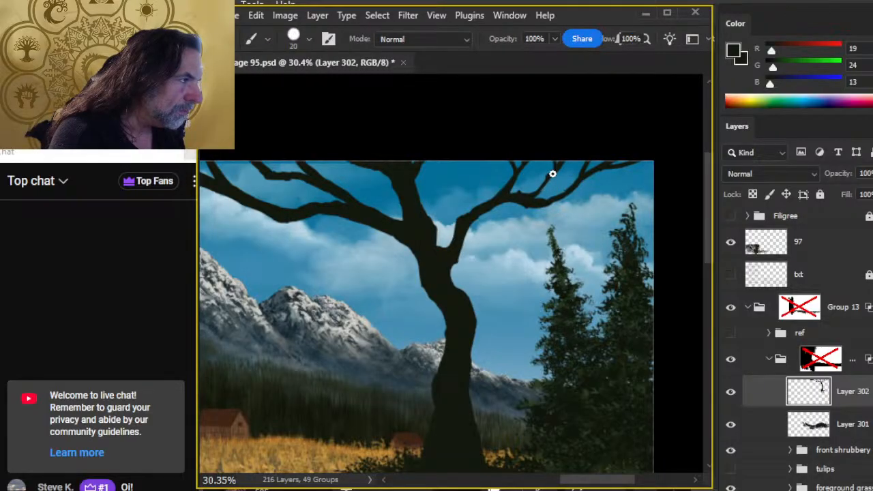
key(e)
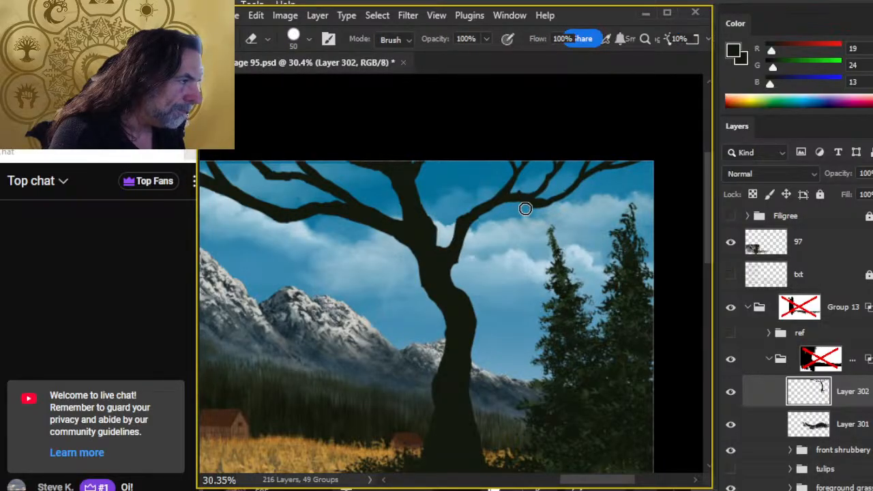
- Smooth the underside of the right limb and paint a short tapered twig angling down from its outer bend
key(b)
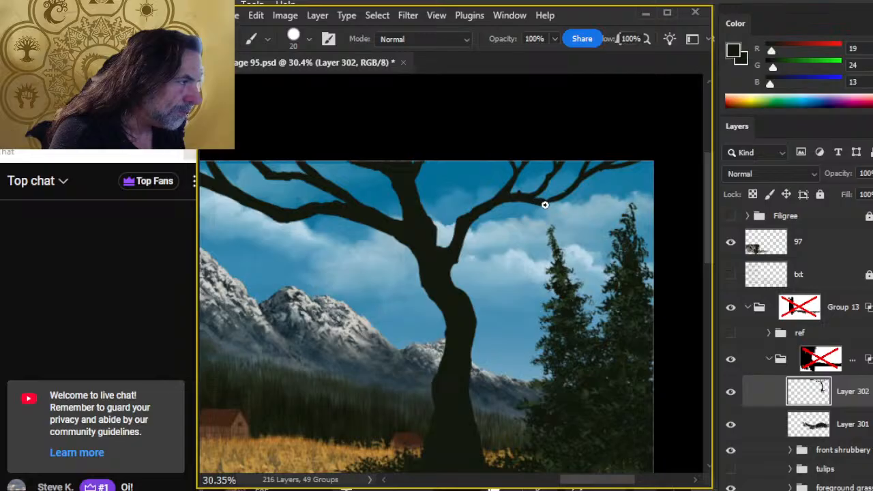
key(e)
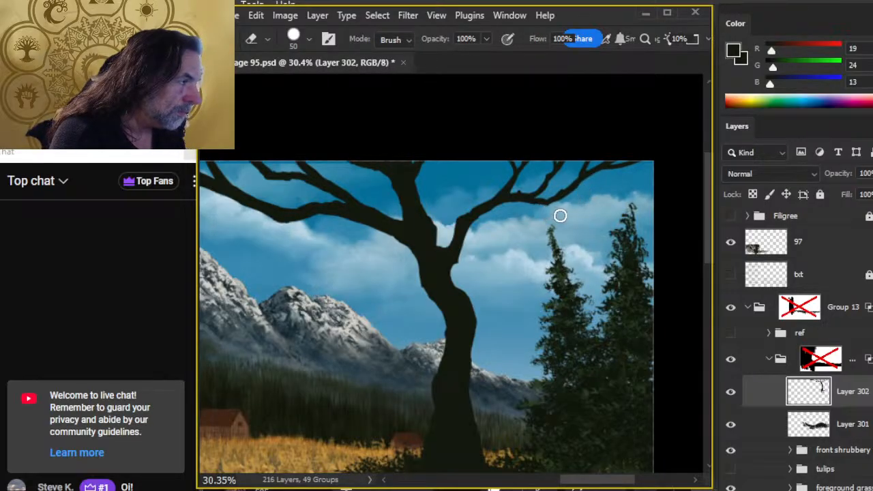
key(b)
key(e)
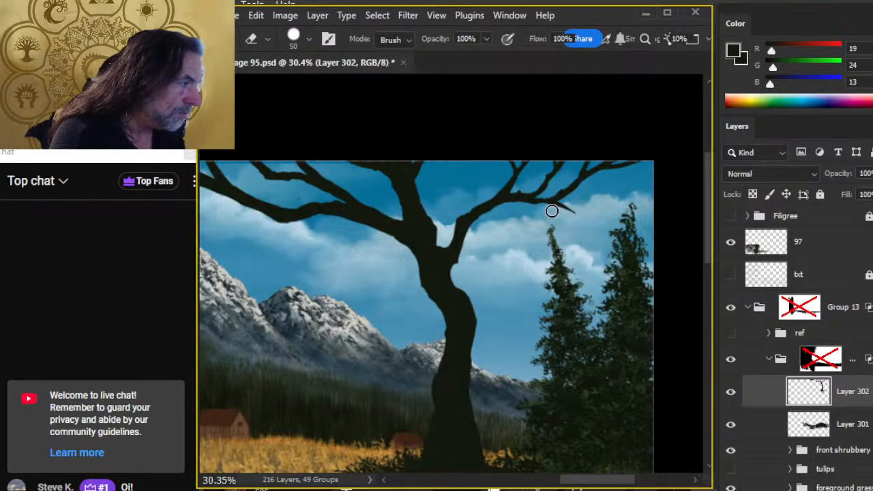
key(b)
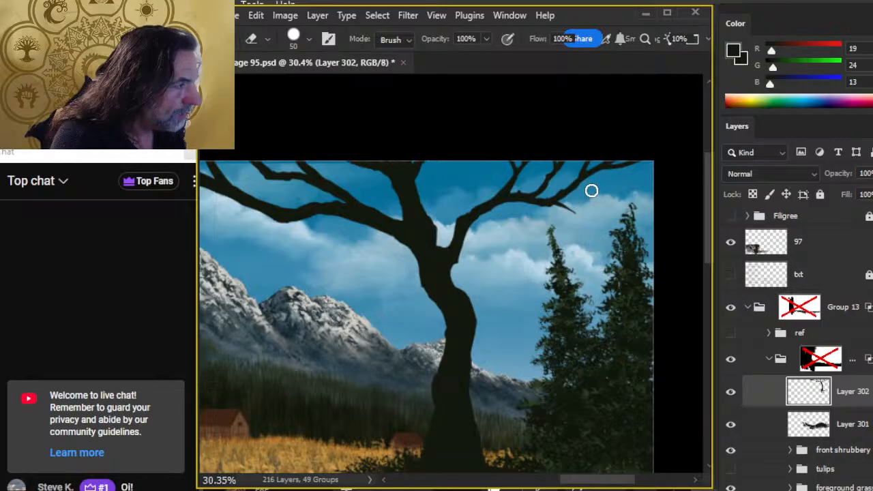
- Paint a short pointed twig rising from the inner side of the right limb above the trunk fork, tapering it with the eraser
key(b)
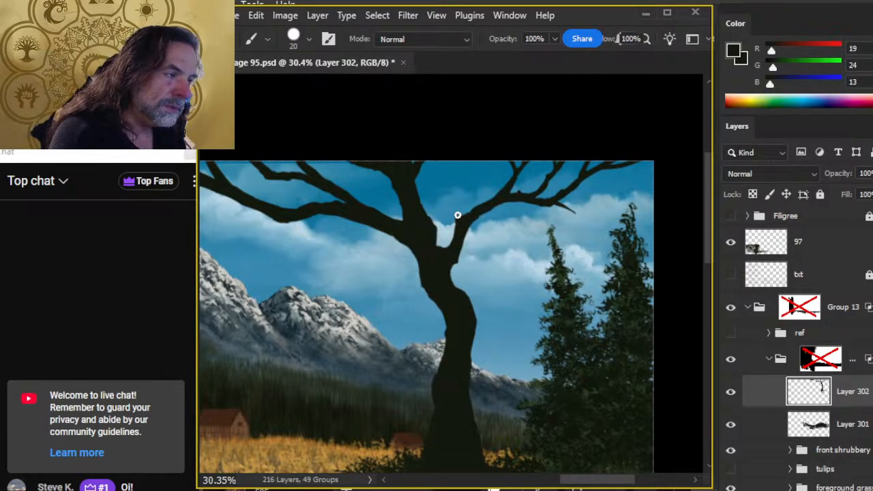
drag(457, 215, 444, 197)
key(e)
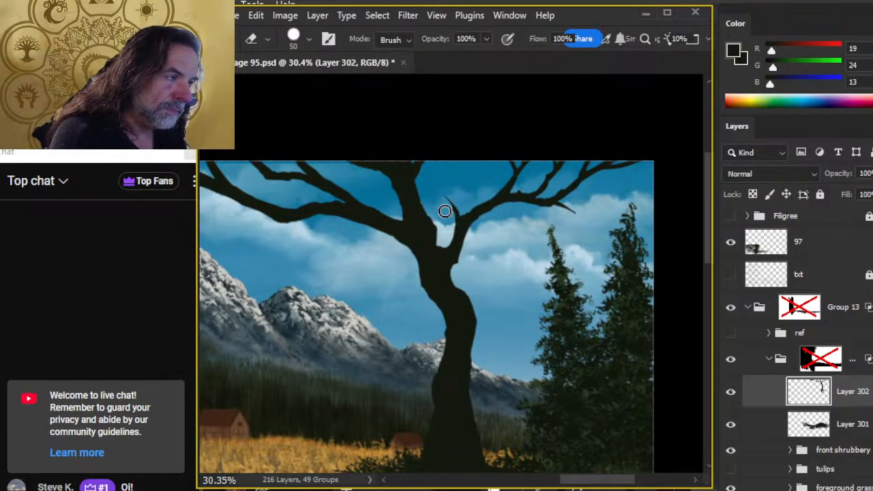
- Paint a short pointed stub on the trunk's left side with a size 20 brush, and shave the trunk's bulging right bend
key(b)
drag(424, 294, 395, 273)
key(e)
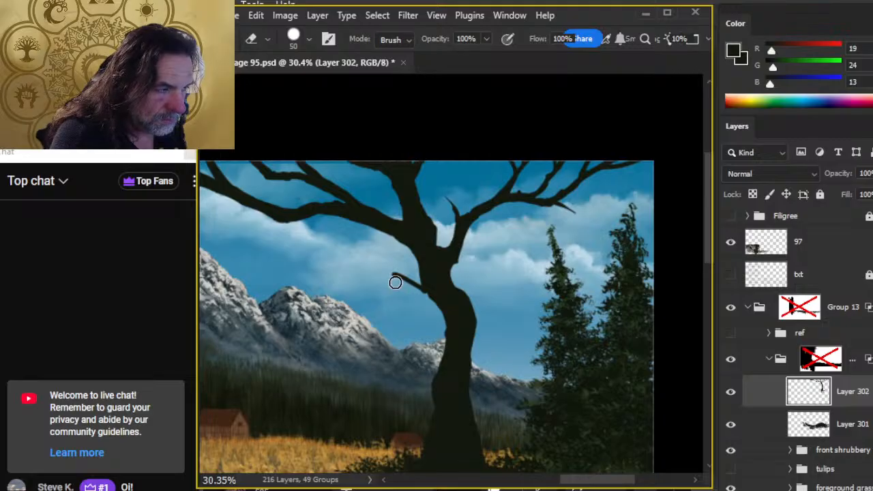
key(b)
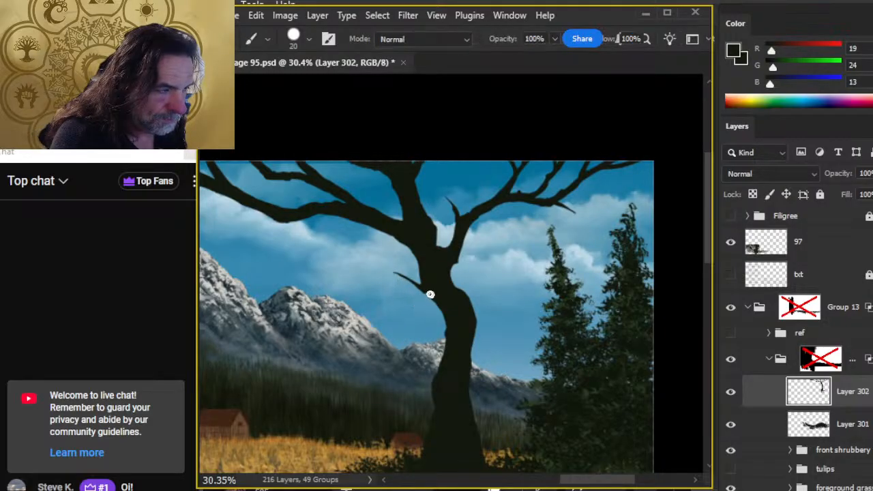
key(e)
click(398, 267)
key(b)
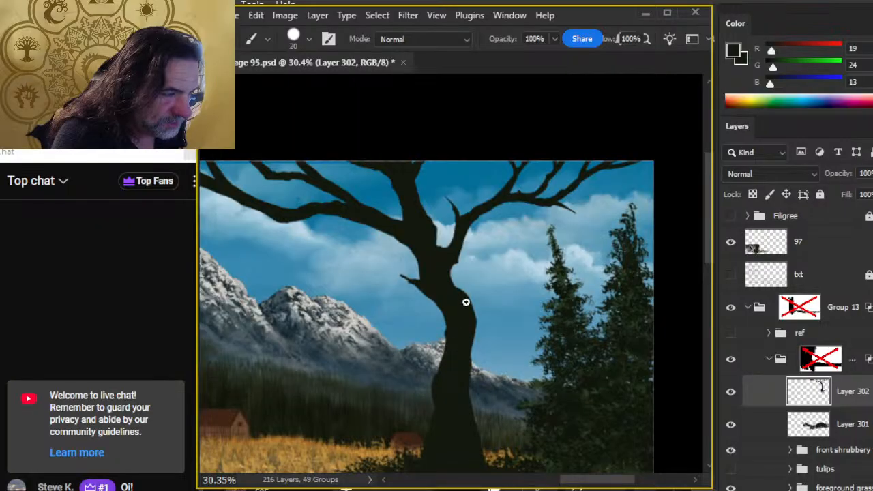
key(e)
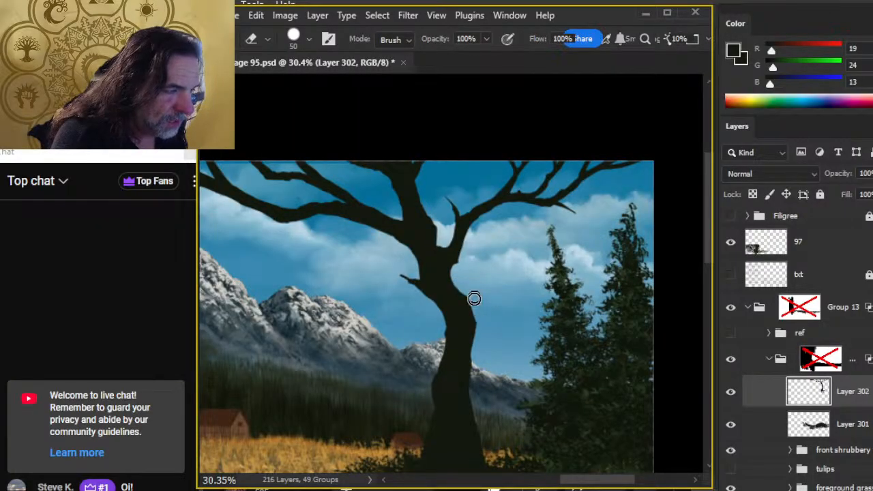
- Slim the tree's lower trunk above the shrubbery, carving in both sides with a size 50 eraser
drag(508, 357, 509, 248)
key(b)
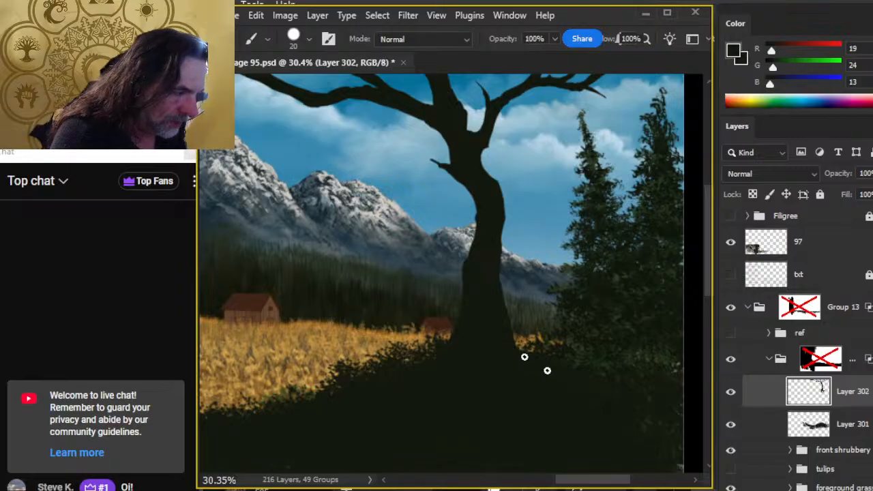
key(e)
key(b)
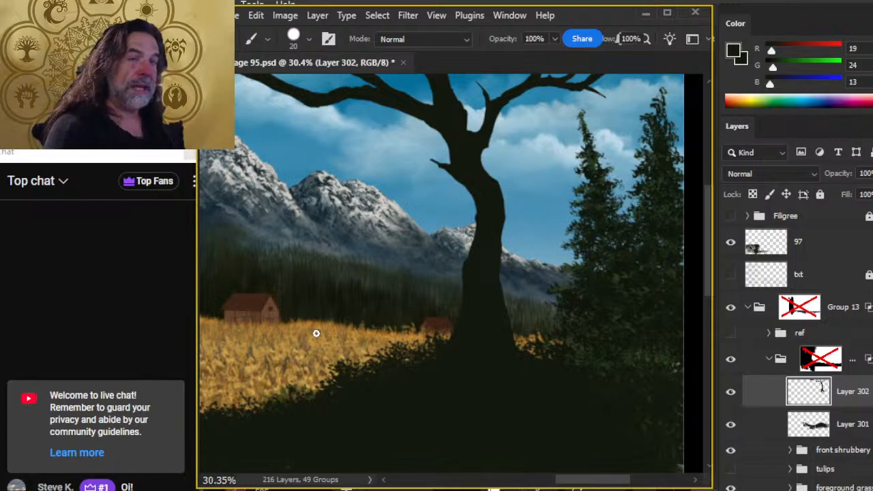
mouse_move(402, 371)
mouse_down()
mouse_move(484, 292)
mouse_move(508, 296)
mouse_up()
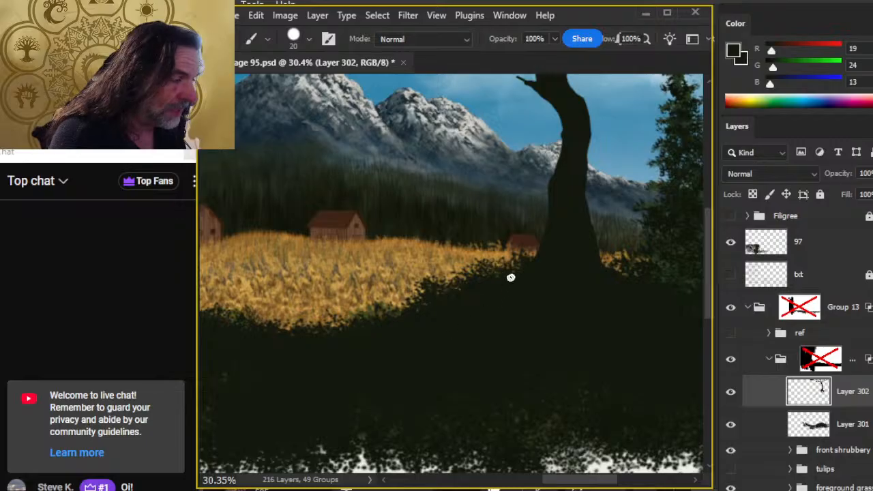
key(e)
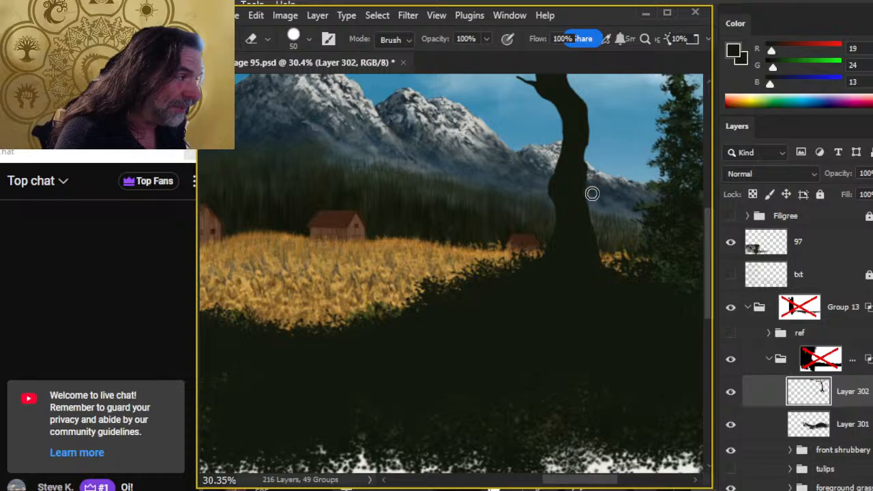
key(z)
drag(596, 277, 540, 307)
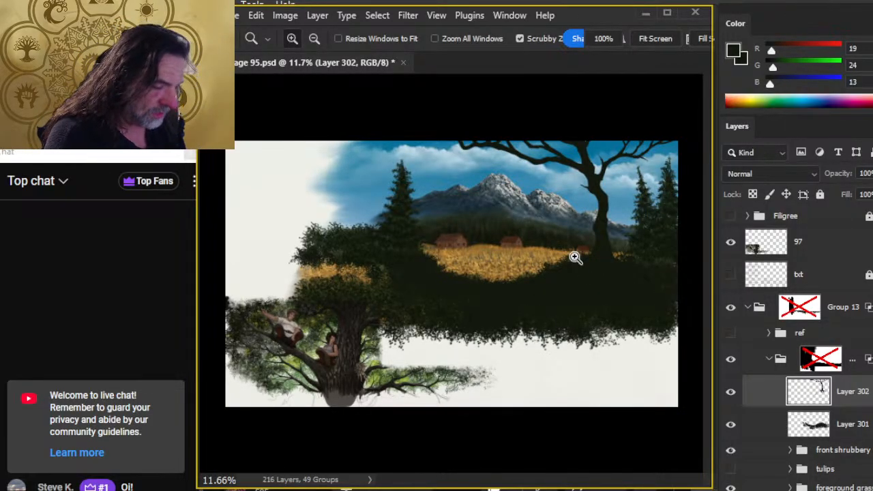
- Trim the flare at the trunk's base where it meets the shrubbery, alternating the size 50 eraser and size 20 brush
drag(575, 255, 608, 266)
scroll(498, 298, right, 3)
mouse_move(451, 276)
mouse_down()
mouse_move(520, 286)
mouse_move(427, 273)
mouse_up()
key(e)
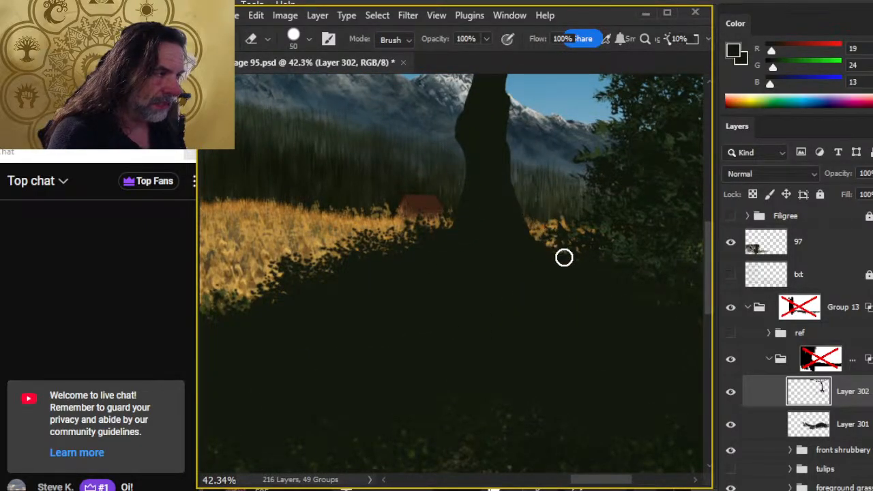
drag(563, 255, 535, 382)
mouse_move(527, 193)
mouse_down()
mouse_move(517, 236)
mouse_move(520, 195)
mouse_move(520, 243)
mouse_up()
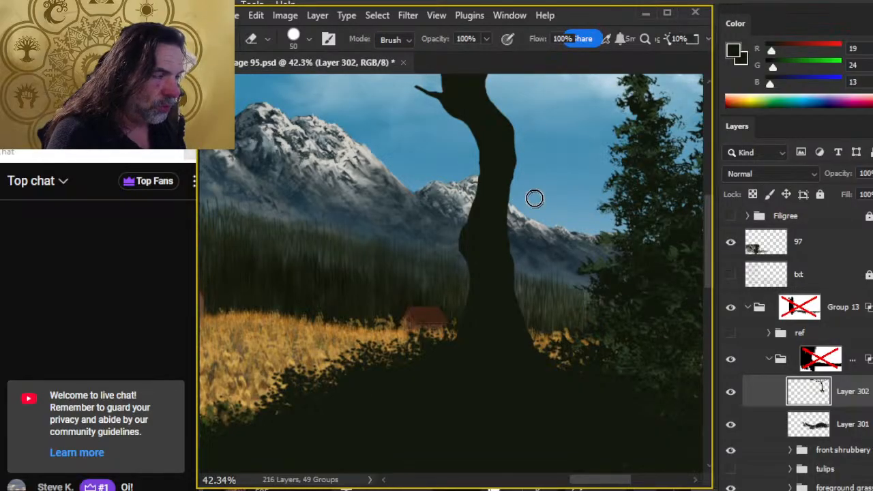
key(b)
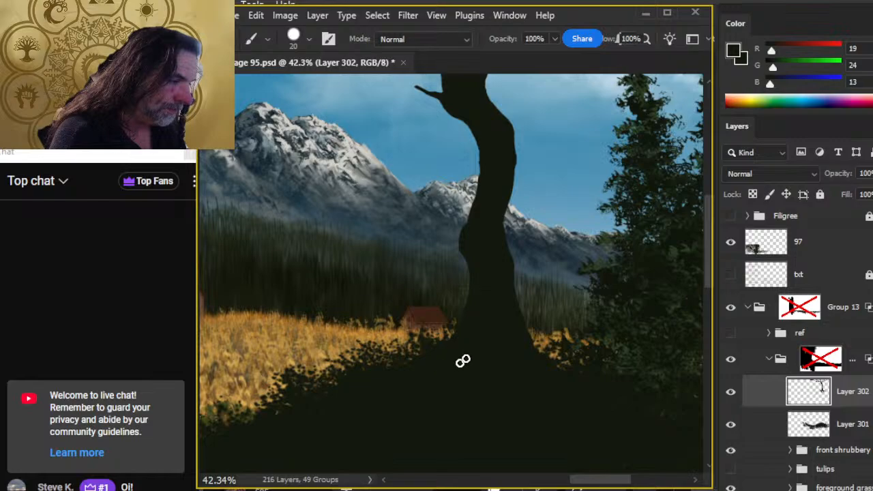
key(e)
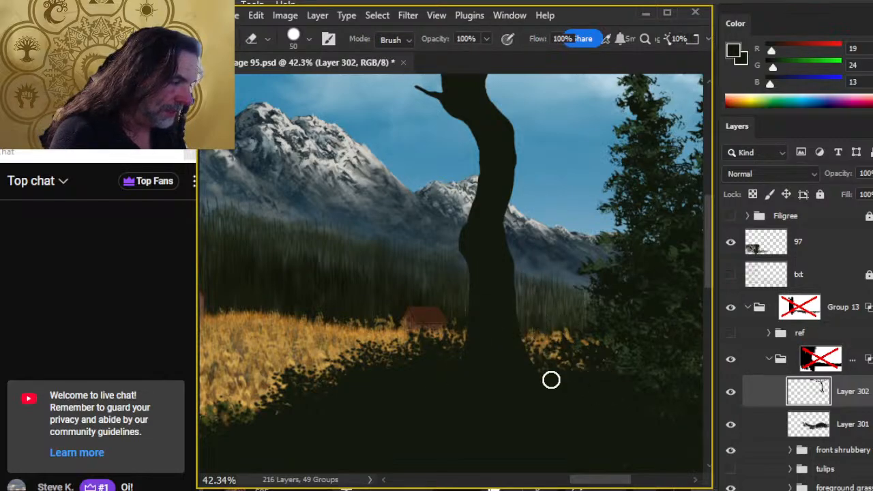
key(b)
key(e)
key(b)
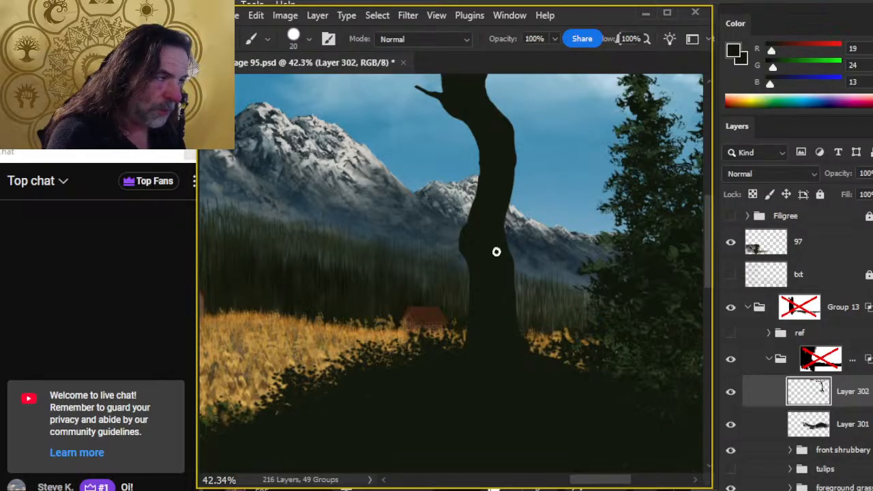
- Refine the middle trunk's contour, smoothing the knob on its left side and shaving the bend on its right side
key(e)
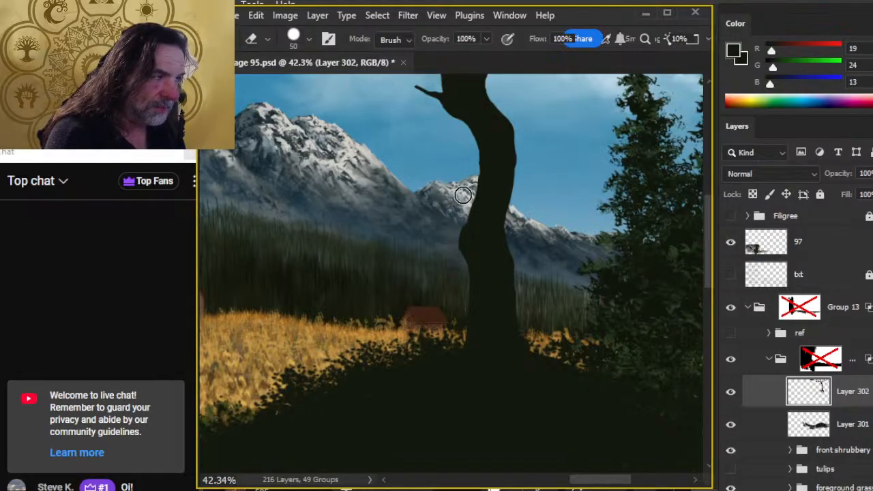
key(b)
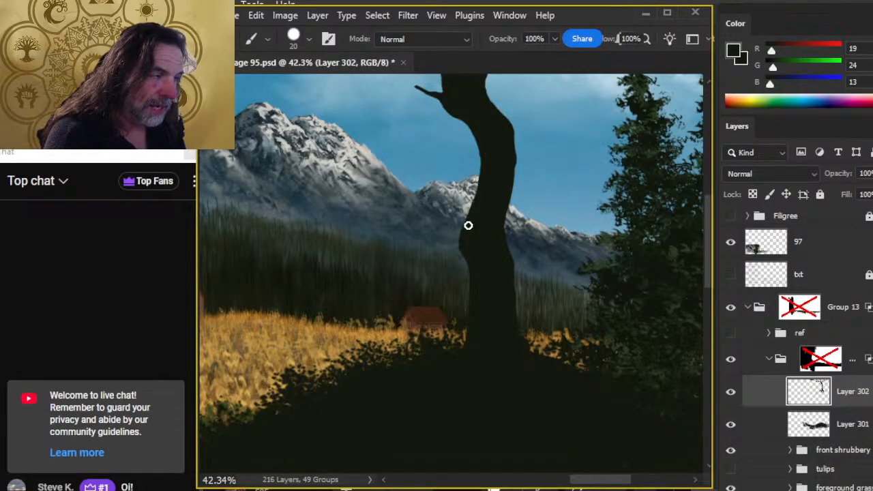
key(e)
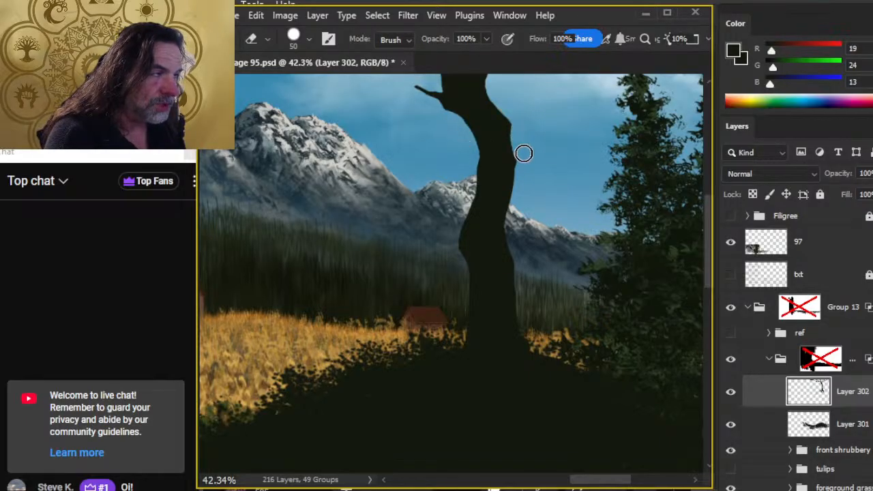
key(b)
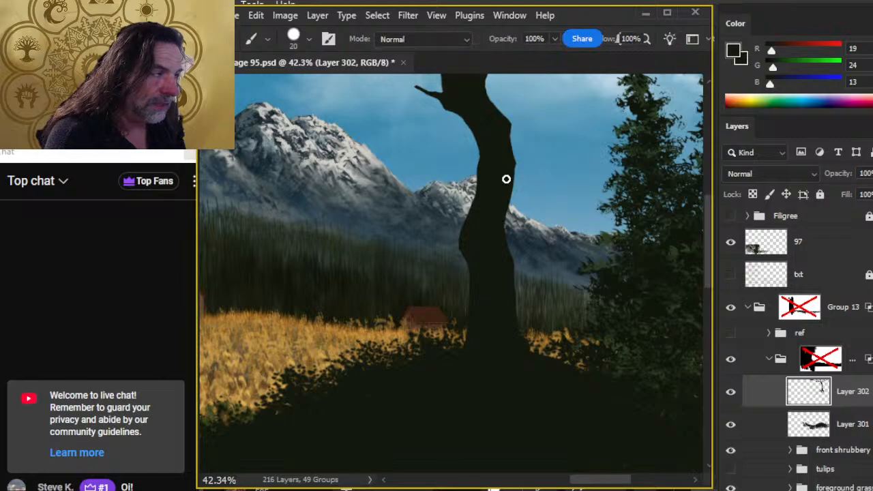
key(e)
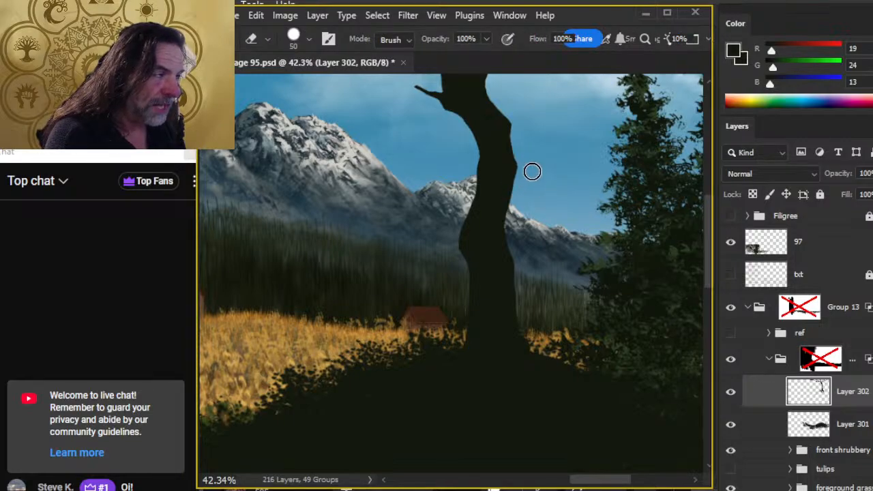
- Show the Filigree group and examine how the landscape and tree fit the page's border and bottom tabs
key(z)
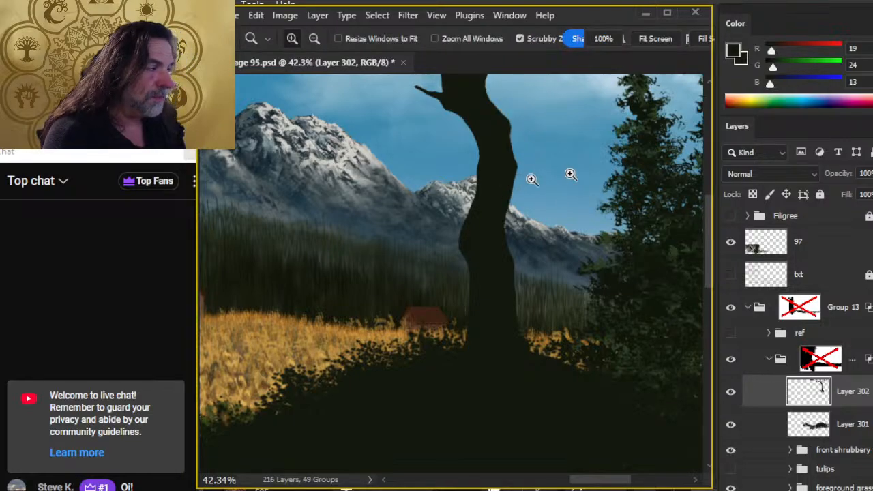
key(e)
key(z)
mouse_move(555, 259)
mouse_down()
mouse_move(534, 278)
mouse_move(505, 245)
mouse_up()
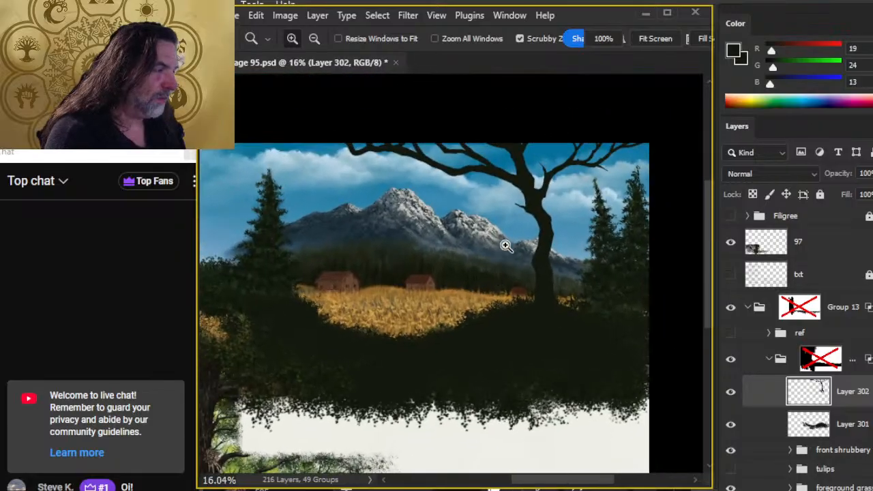
click(731, 217)
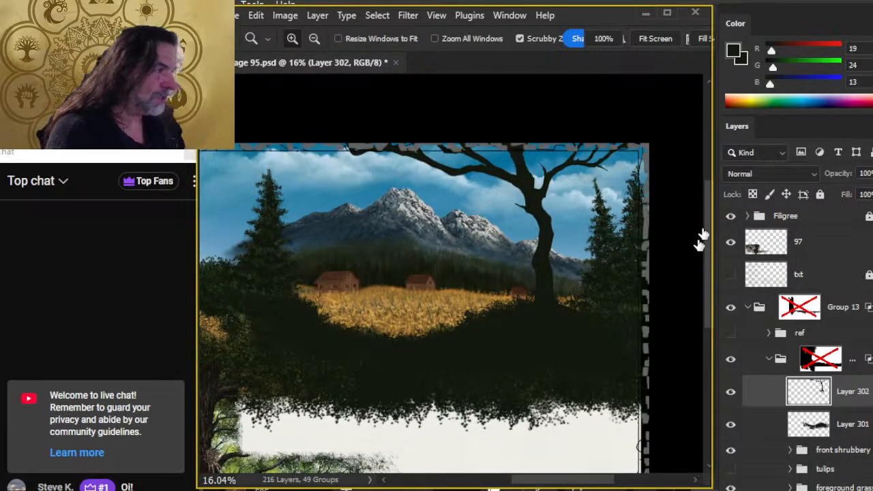
drag(549, 387, 607, 238)
drag(286, 176, 419, 347)
drag(574, 335, 312, 289)
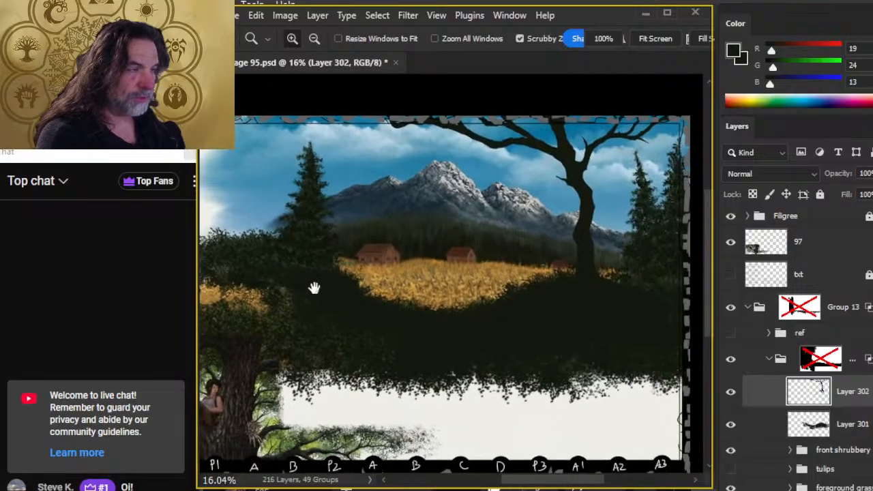
drag(653, 353, 529, 284)
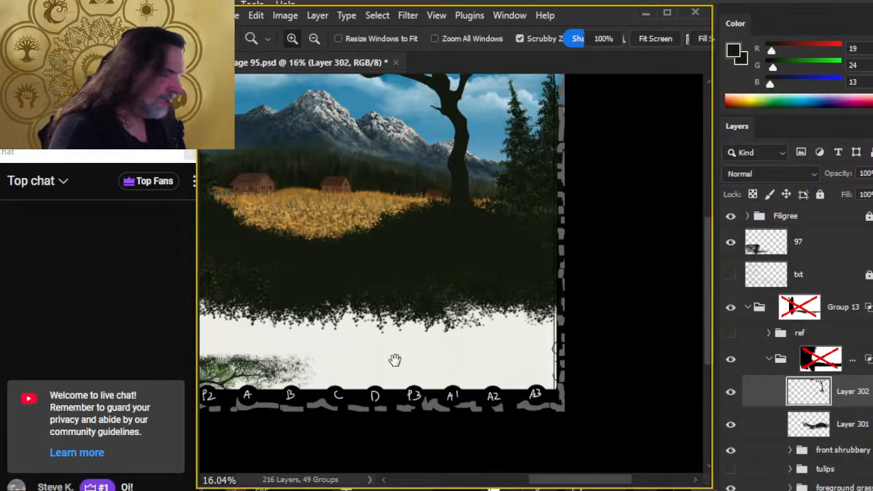
drag(395, 359, 546, 294)
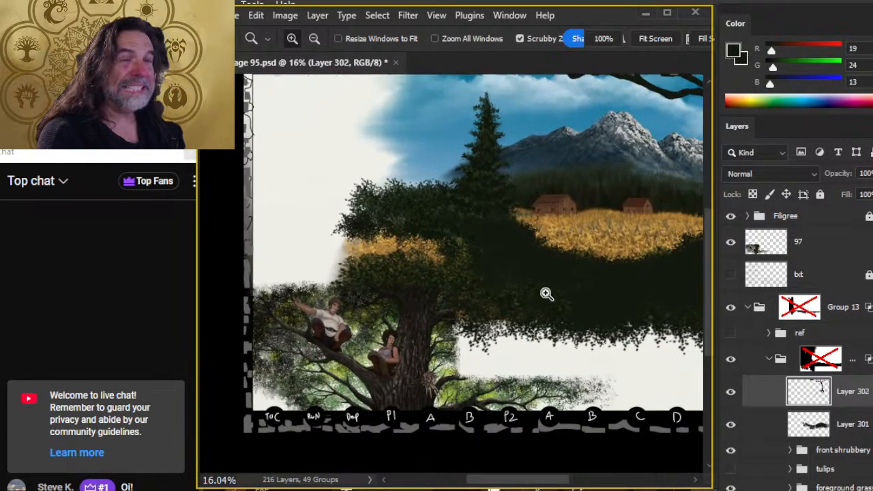
drag(641, 375, 610, 304)
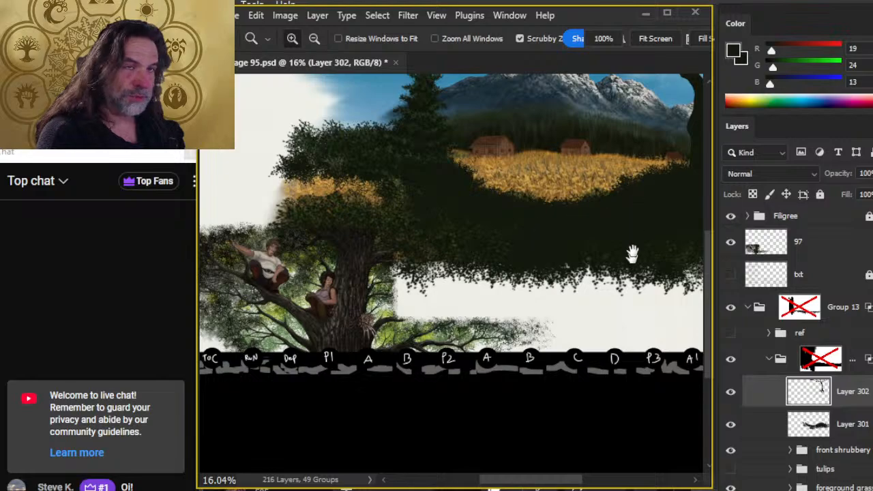
drag(632, 254, 610, 315)
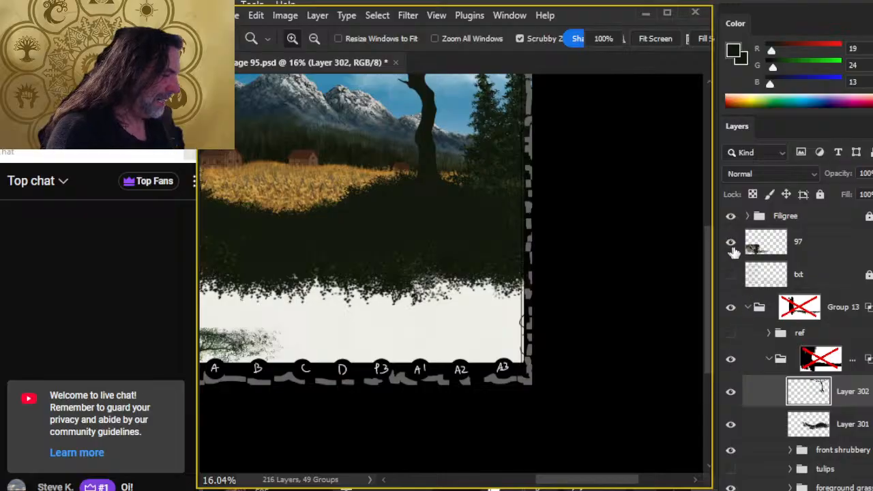
- Show the txt layer along with the Filigree group and check where the page text overlaps the painting
click(731, 216)
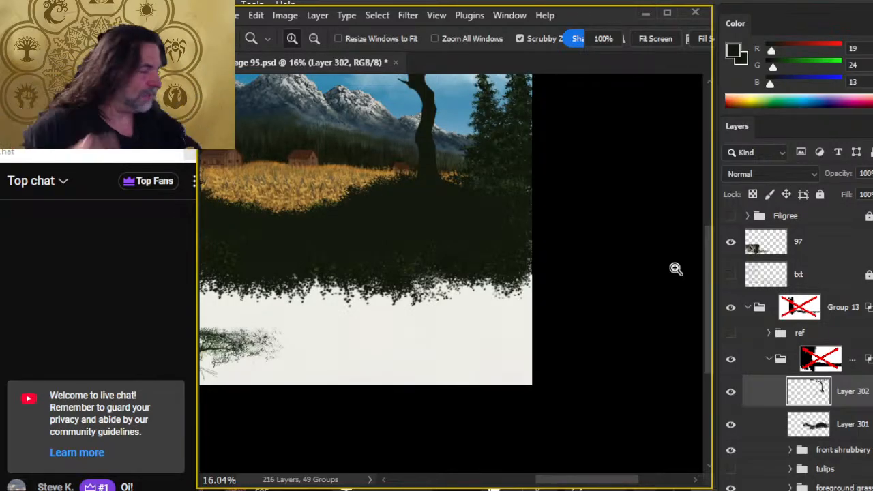
click(731, 275)
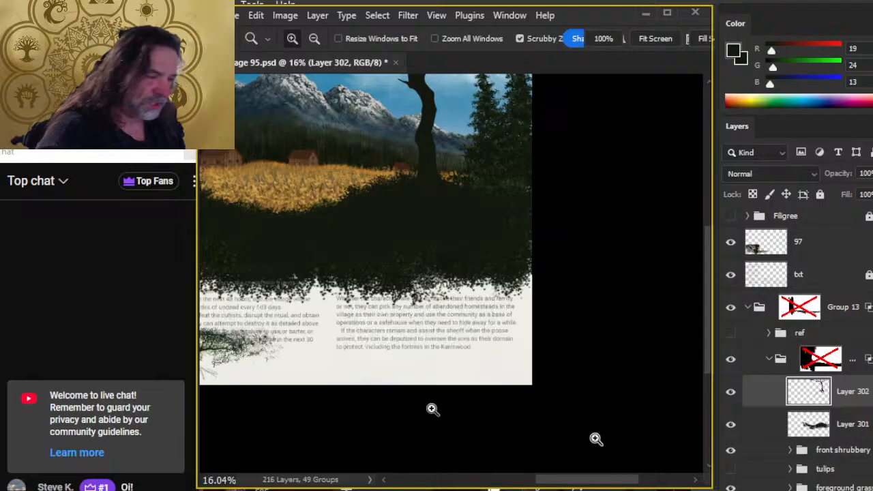
drag(432, 334, 594, 299)
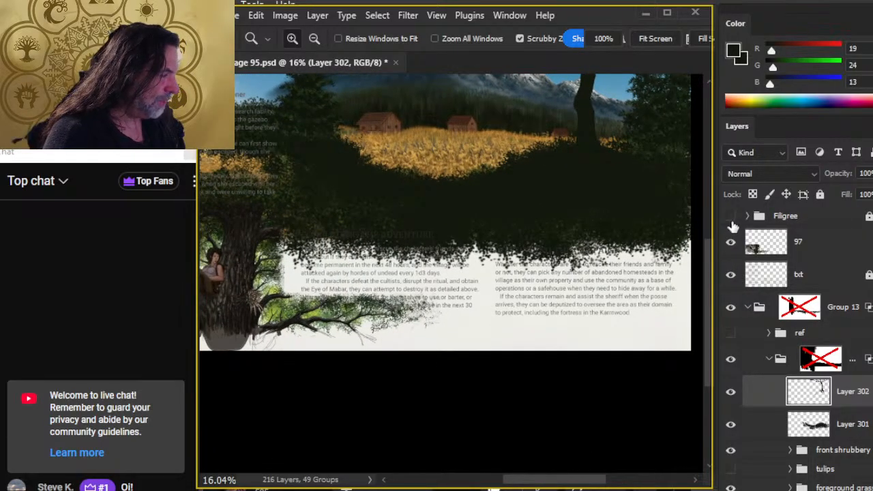
click(738, 217)
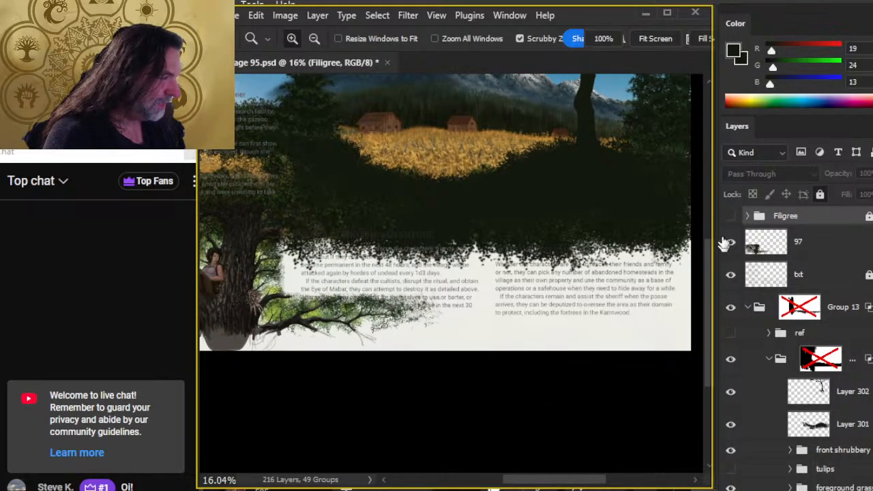
click(731, 217)
drag(468, 361, 642, 346)
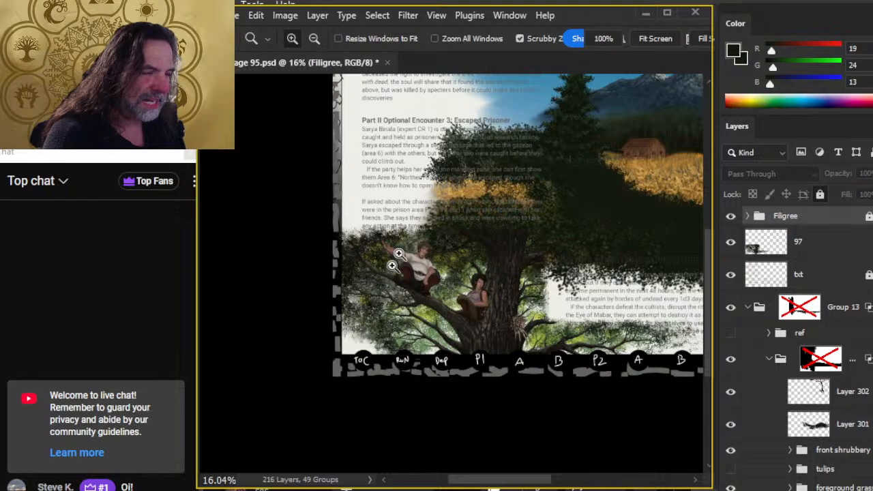
drag(449, 277, 456, 271)
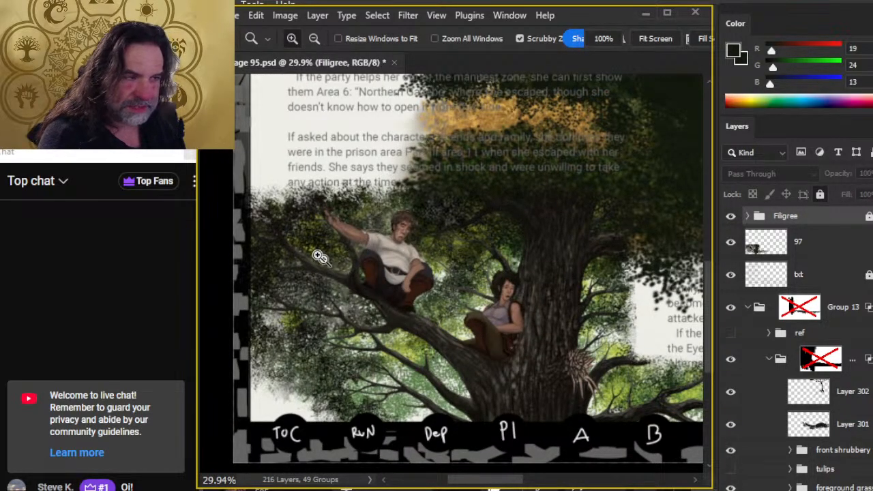
drag(628, 331, 188, 244)
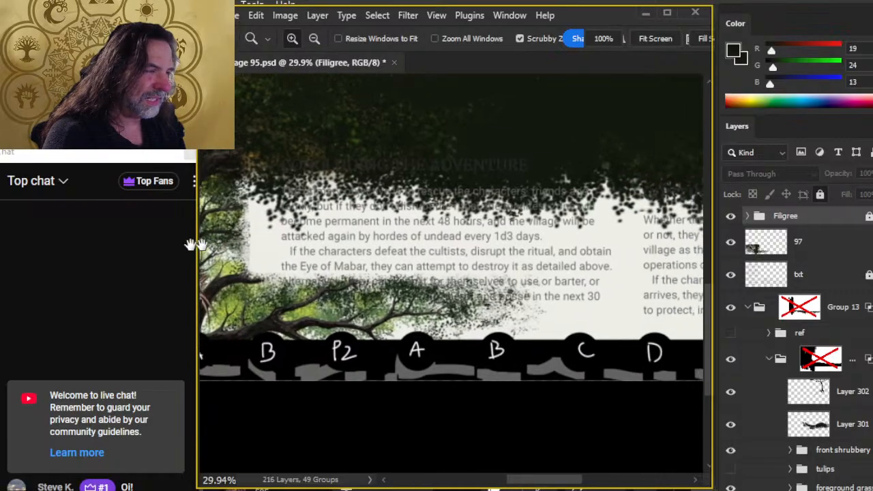
drag(675, 242, 470, 242)
- Hide Group 13 and examine the text columns' placement against the layer 97 tree illustration and the bottom tabs
click(730, 308)
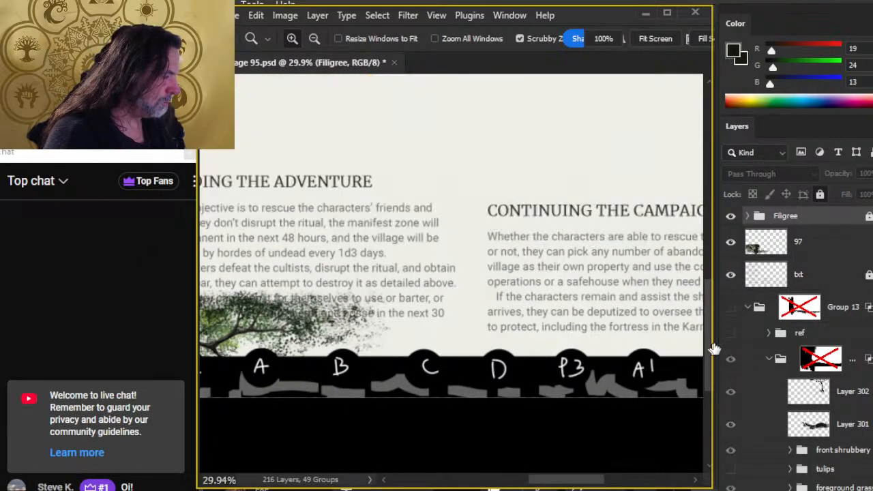
drag(342, 236, 634, 300)
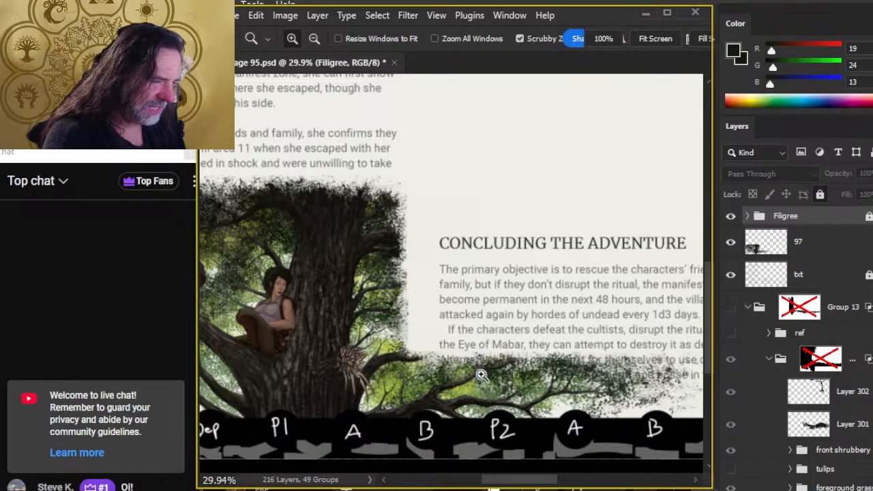
drag(410, 325, 583, 334)
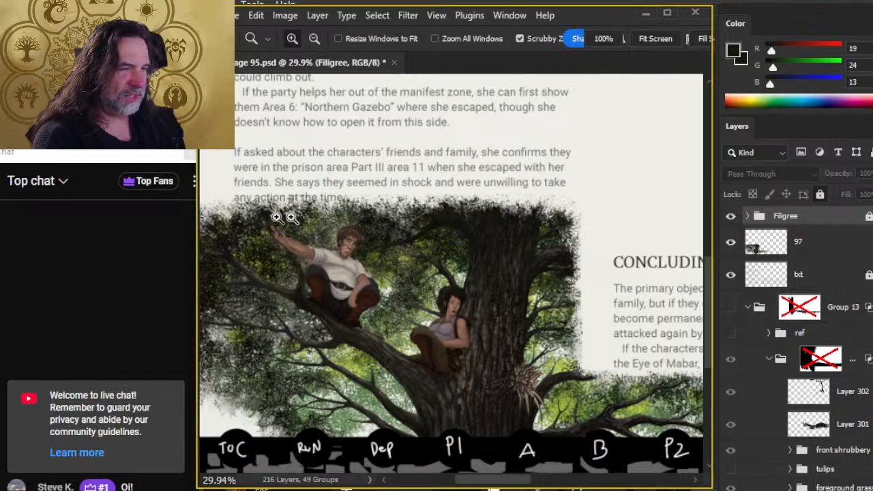
mouse_move(568, 355)
mouse_down()
mouse_move(493, 336)
mouse_move(558, 365)
mouse_up()
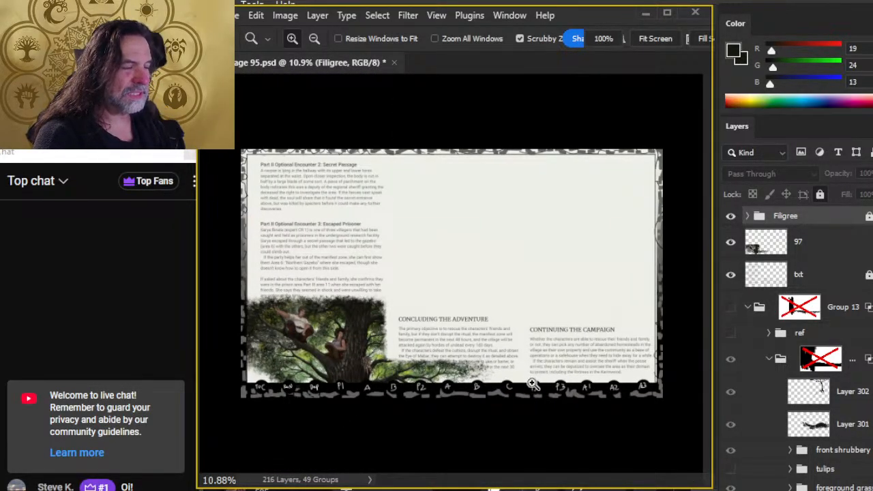
drag(628, 350, 661, 353)
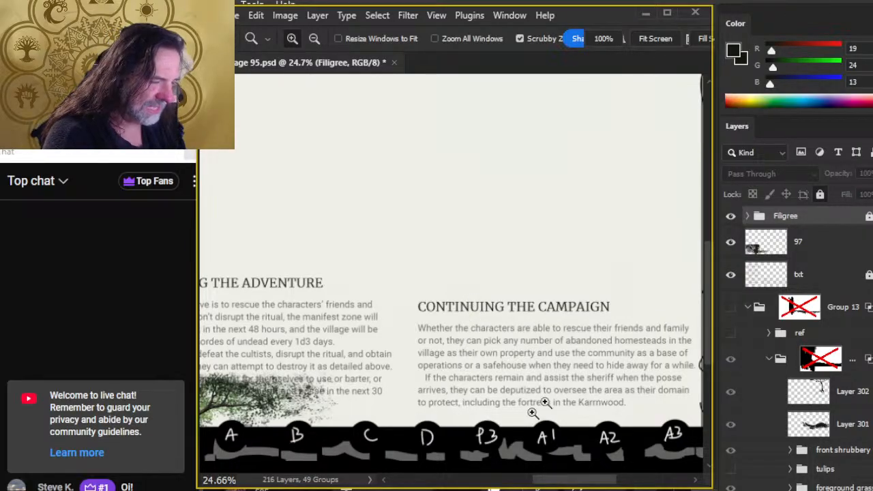
- Show Group 13 again and examine how the full landscape sits against the page text, the layer 97 illustration and the filigree border
scroll(530, 403, down, 5)
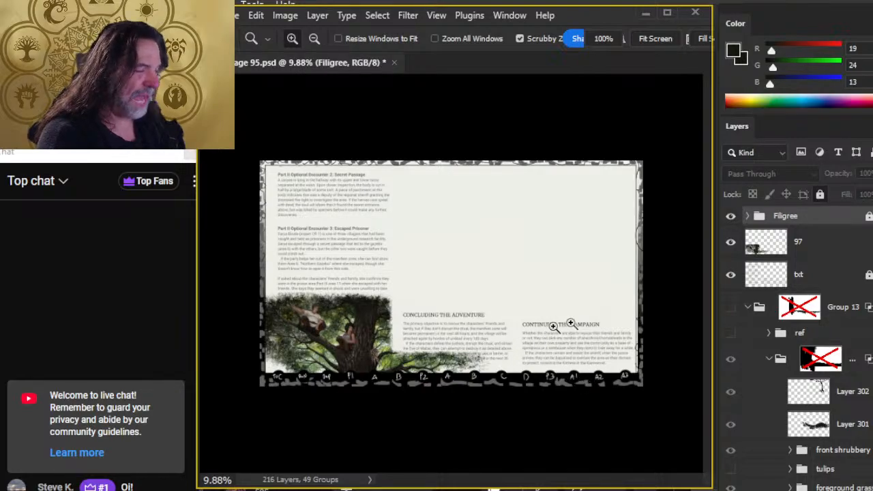
click(730, 309)
click(730, 332)
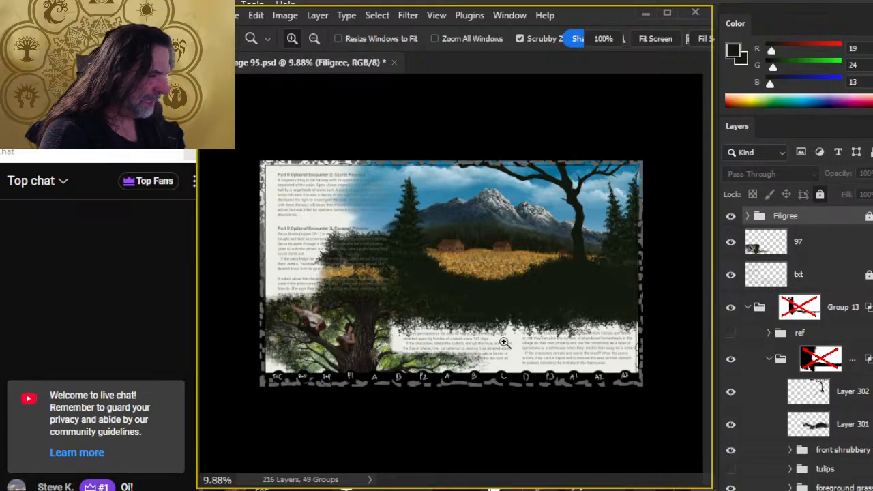
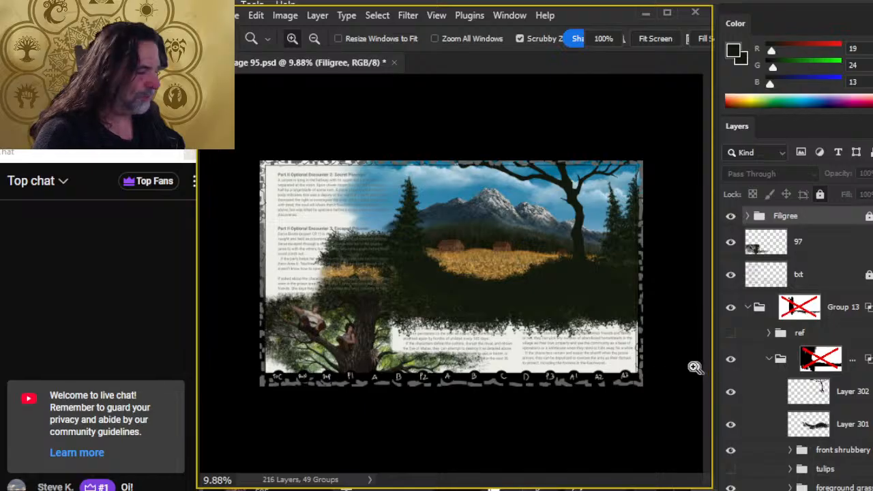
click(491, 288)
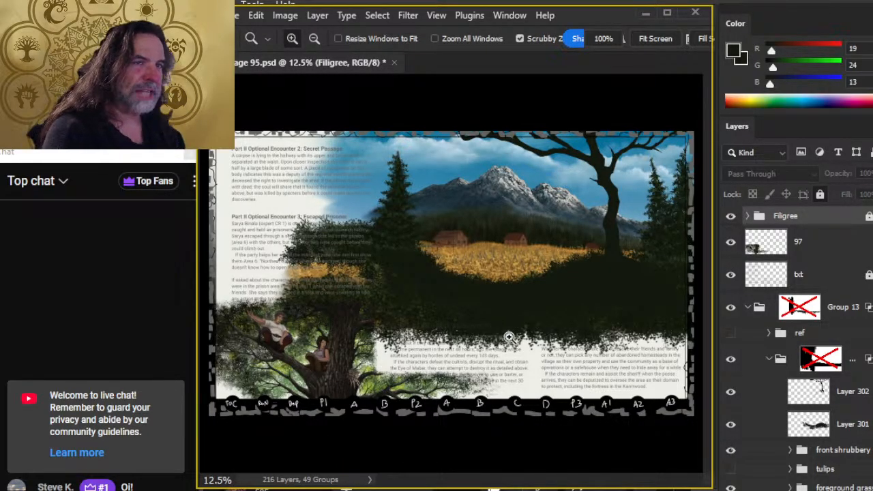
drag(637, 385, 598, 376)
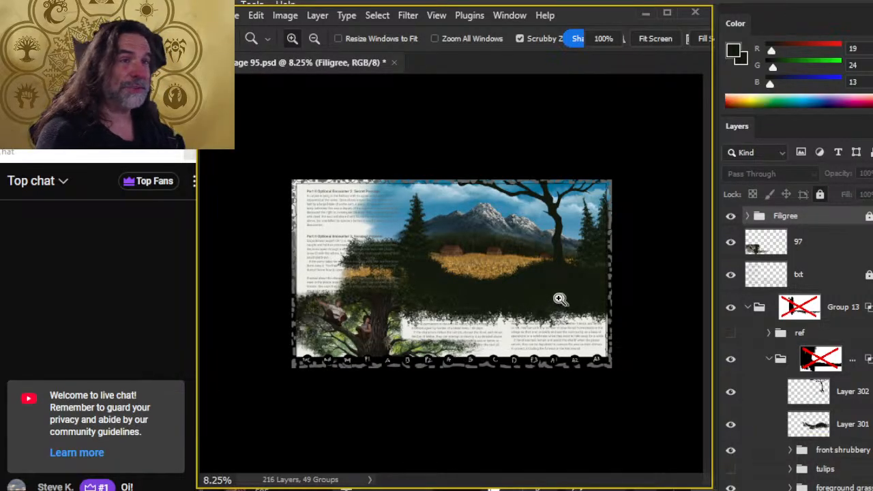
drag(559, 312, 558, 351)
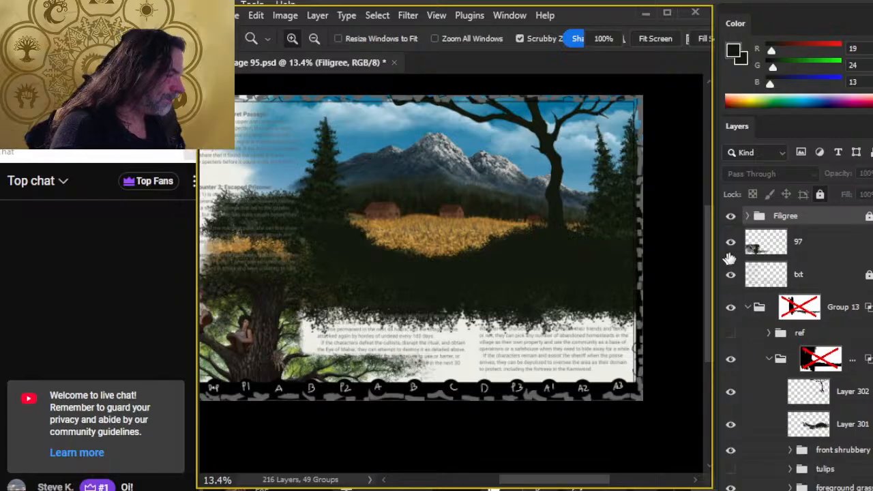
- Hide the Filigree group and the txt layer, leaving the landscape artwork in view around the foreground tree
click(730, 216)
click(731, 277)
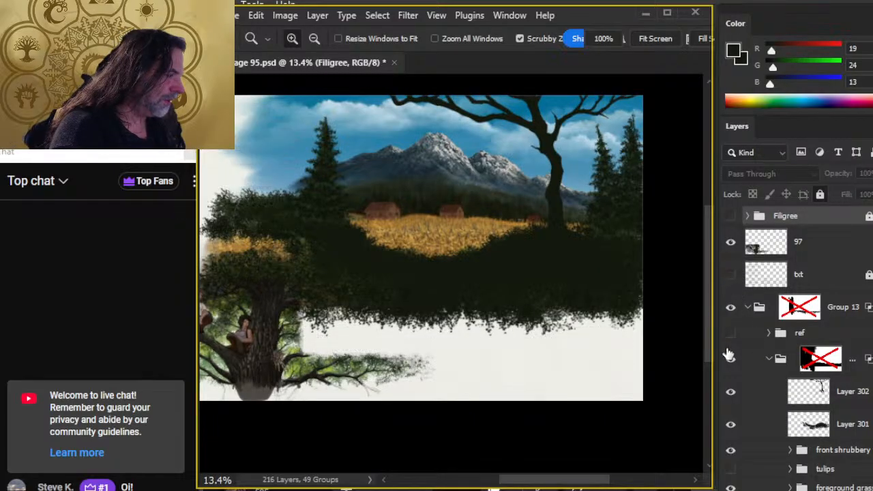
drag(592, 343, 534, 414)
drag(548, 279, 608, 307)
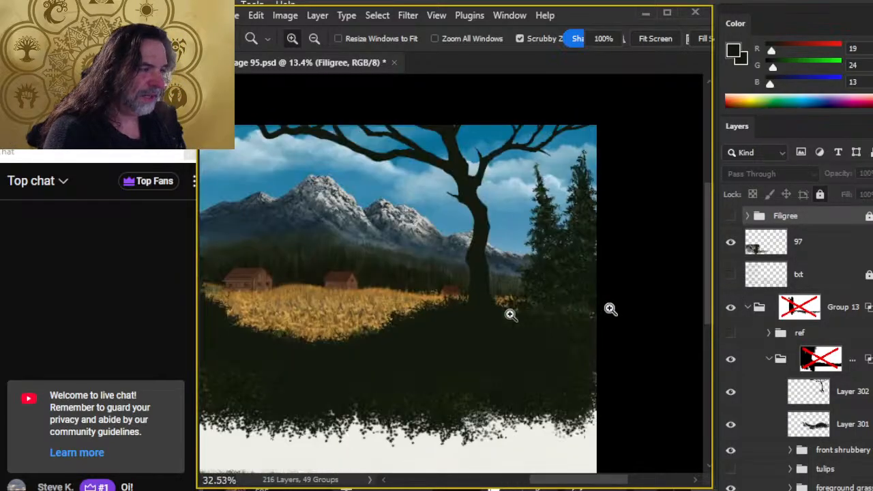
- On Layer 302, flare the base of the tree trunk where it meets the dark foreground shrubs, using the Brush and Eraser
key(b)
click(757, 401)
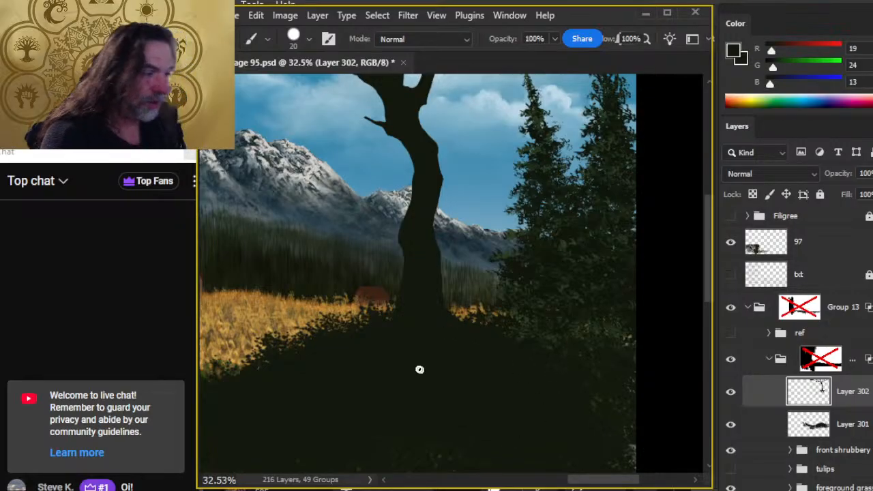
scroll(445, 456, down, 1)
scroll(445, 456, left, 1)
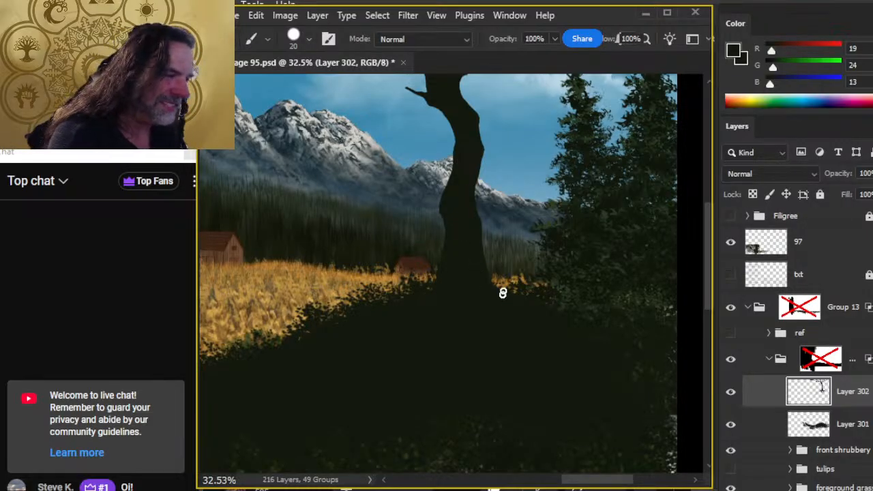
key(e)
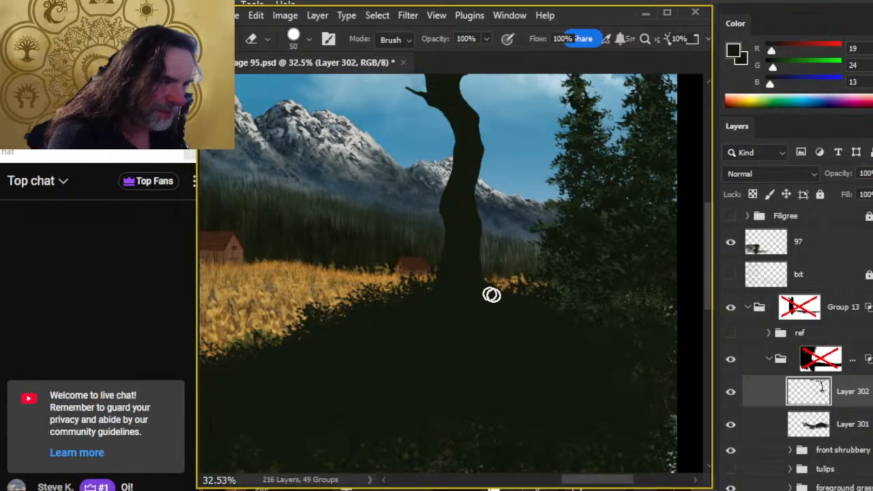
key(b)
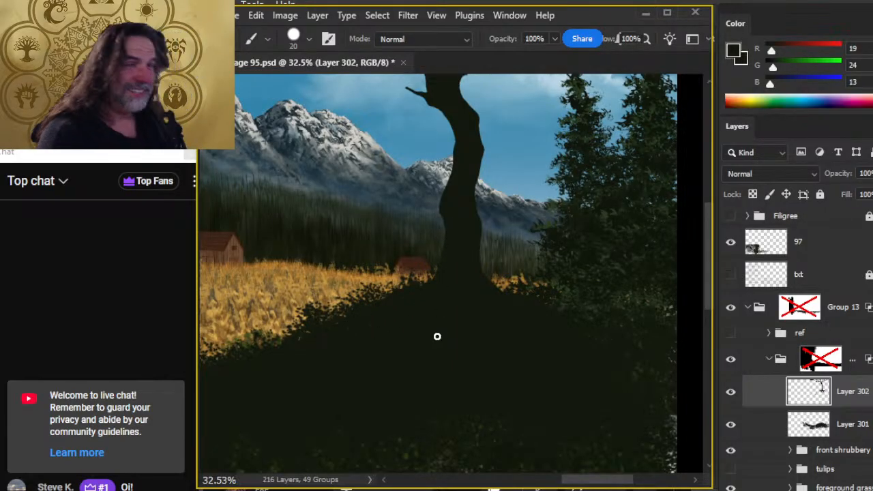
- Refine the contour of the tree's upper right branch and its lower offshoot, with a 35 px eraser and a 10 px brush
drag(467, 202, 463, 324)
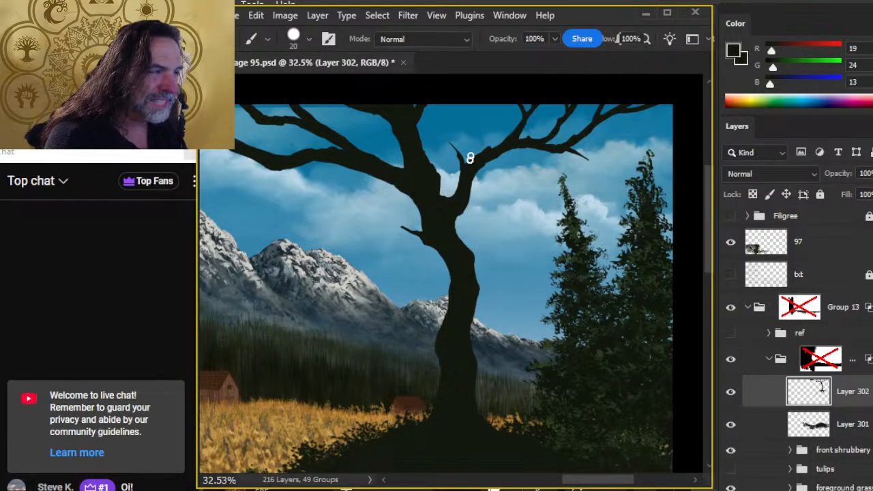
key(e)
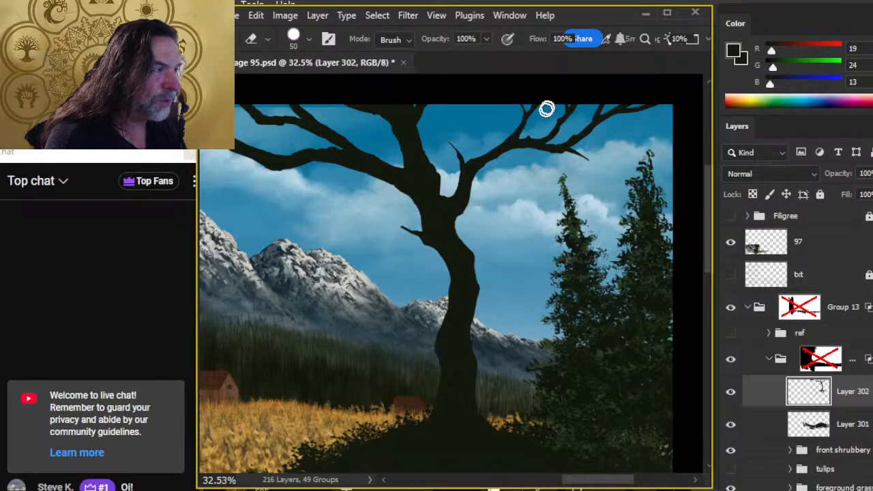
key(bracketleft)
key(bracketleft)
key(bracketleft)
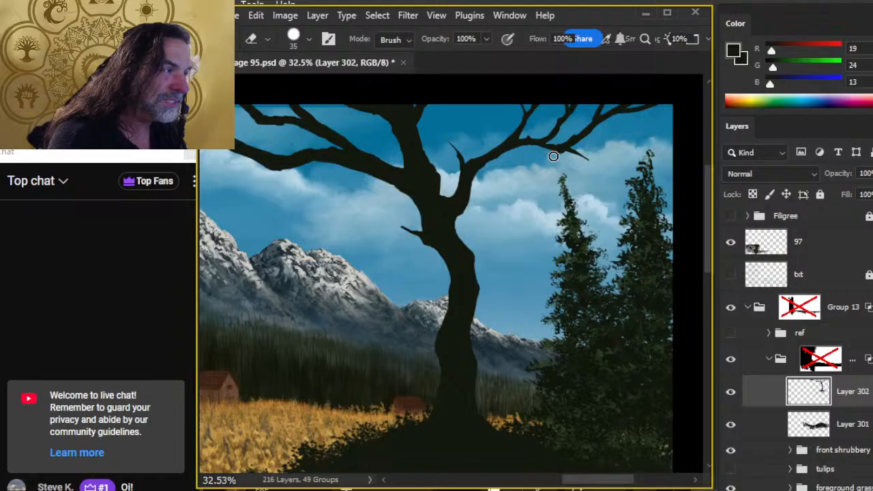
key(b)
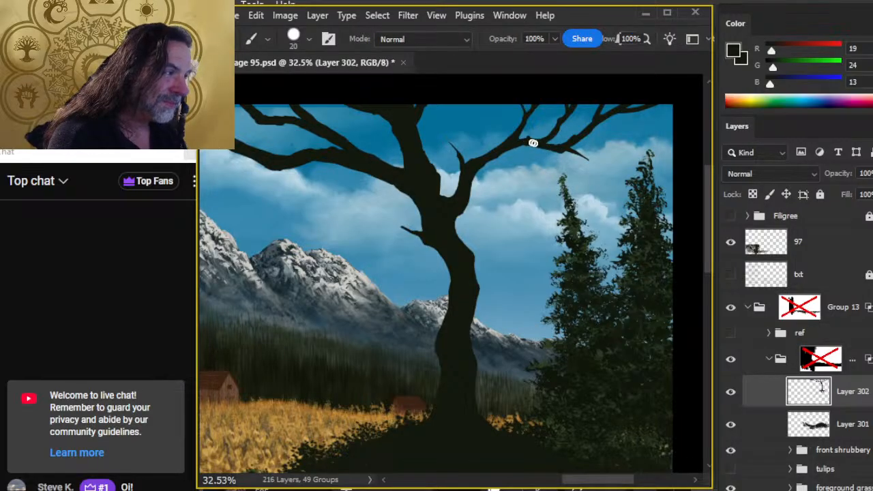
key(e)
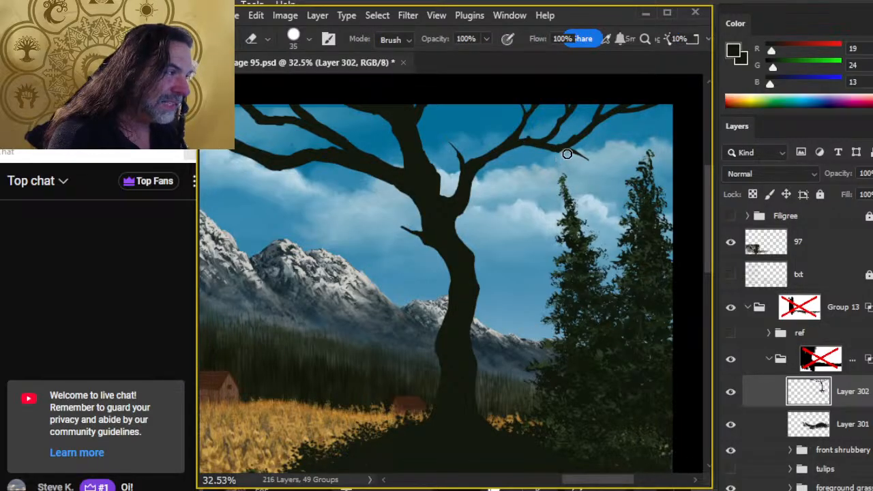
key(b)
key(bracketleft)
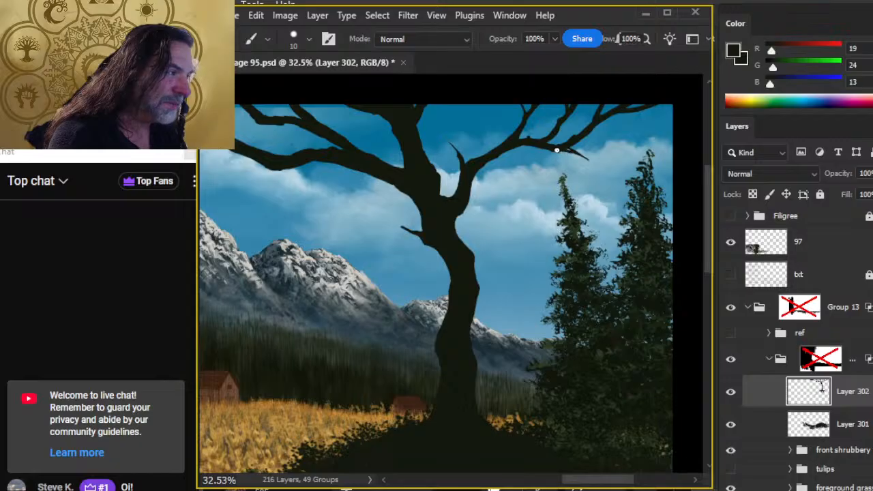
key(e)
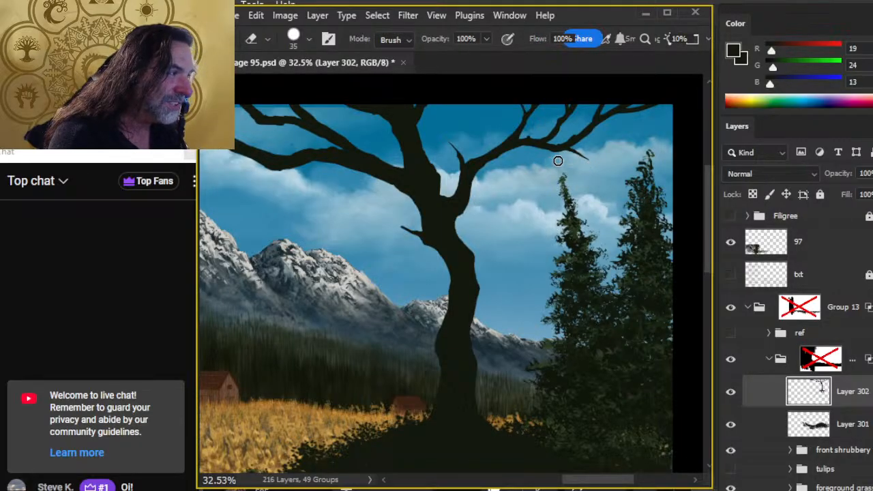
- Lasso the drooping tip of the right branch's lower twig, shift it slightly closer to the branch, and deselect
key(l)
mouse_move(577, 150)
mouse_down()
mouse_move(569, 169)
mouse_move(605, 172)
mouse_move(571, 161)
mouse_up()
key(v)
key(l)
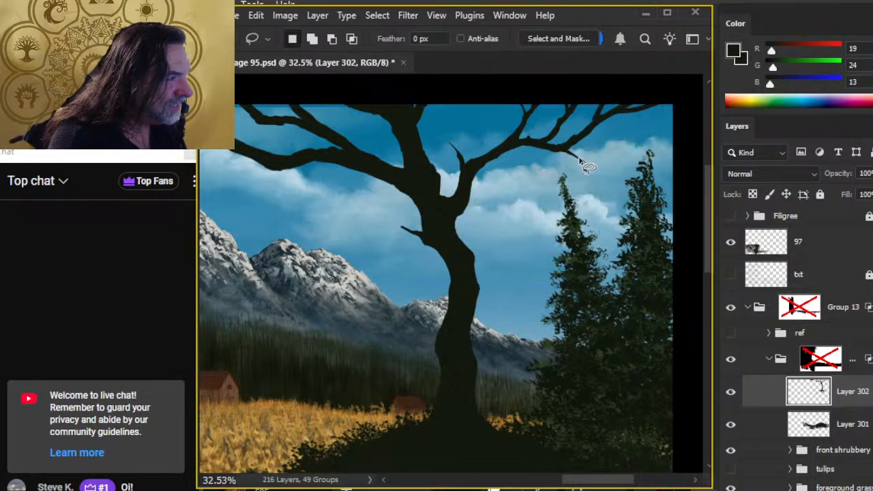
key(ctrl+d)
- Paint short, thin offshoots on the right branch's upward forks with the 10 px brush, trimming their edges with the eraser
key(b)
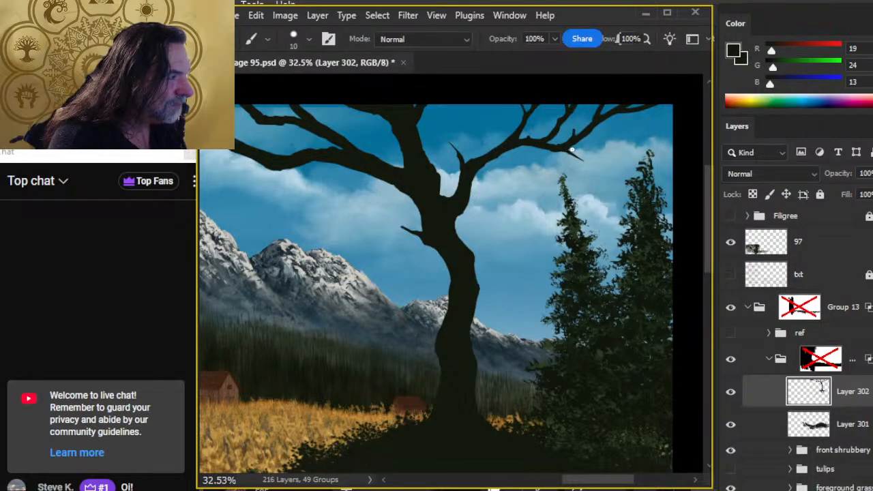
key(e)
key(b)
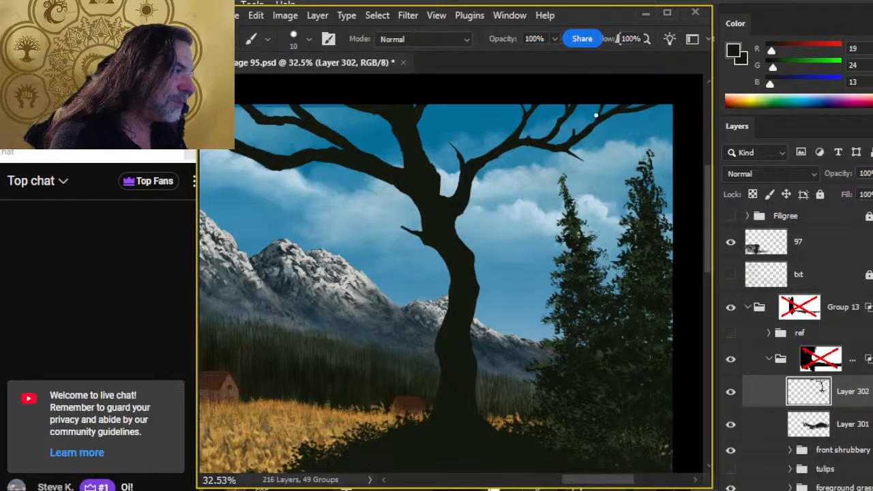
key(e)
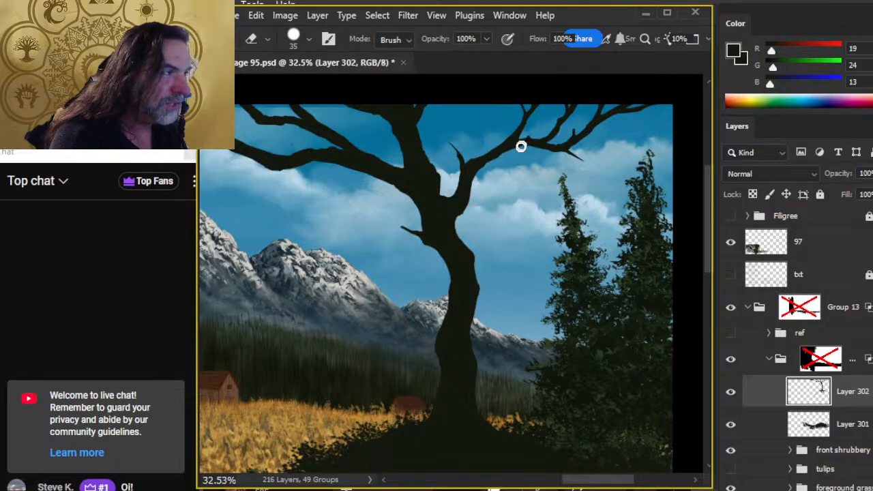
key(b)
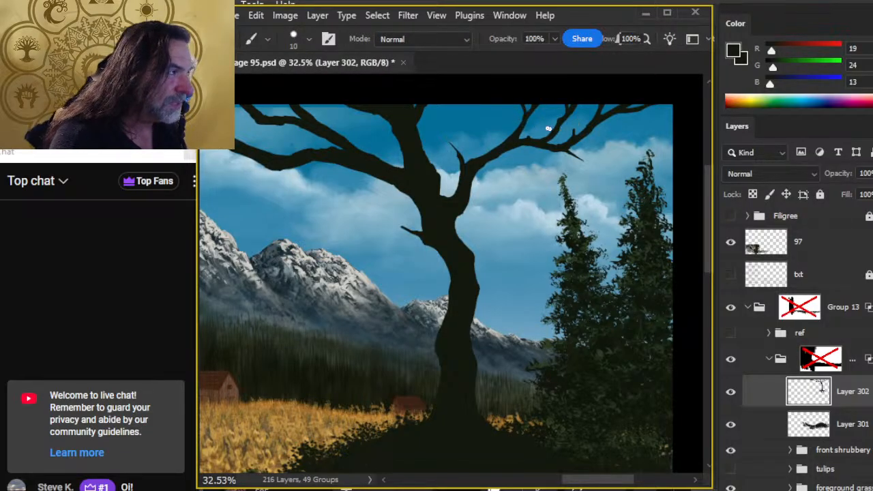
key(e)
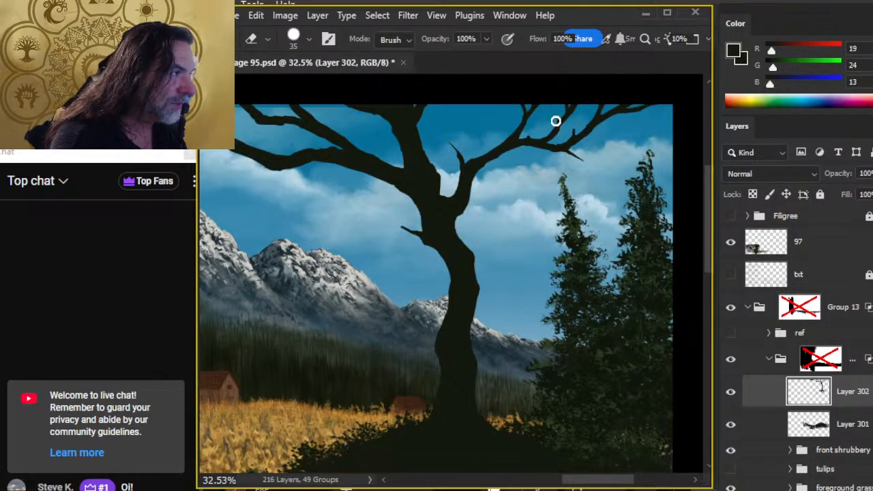
key(b)
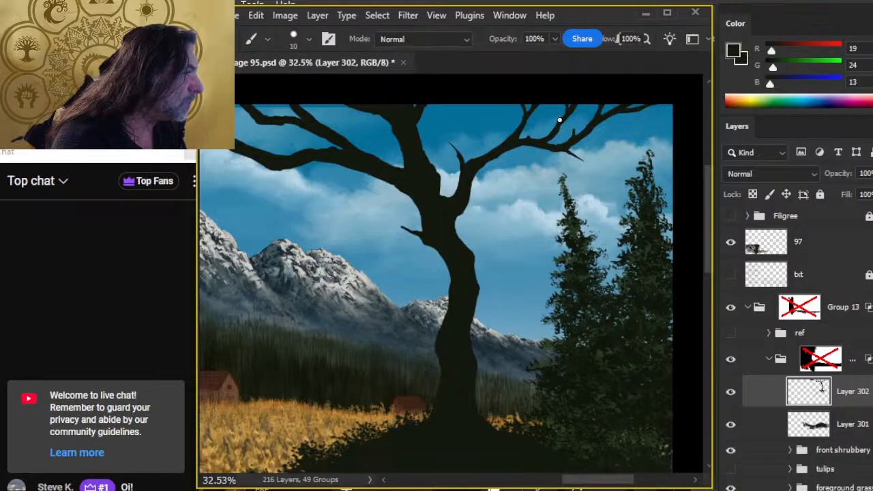
key(e)
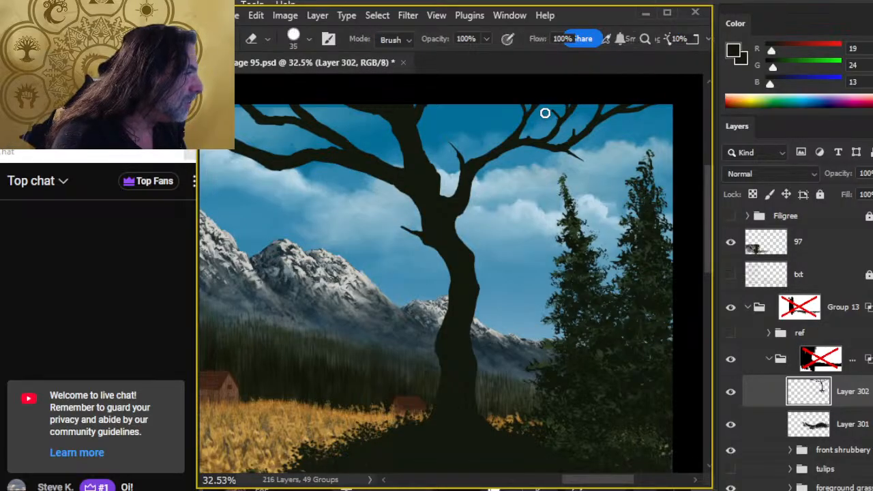
- Paint a taller upright twig between the right branch's two outer forks and trim it with a 25 px eraser
key(b)
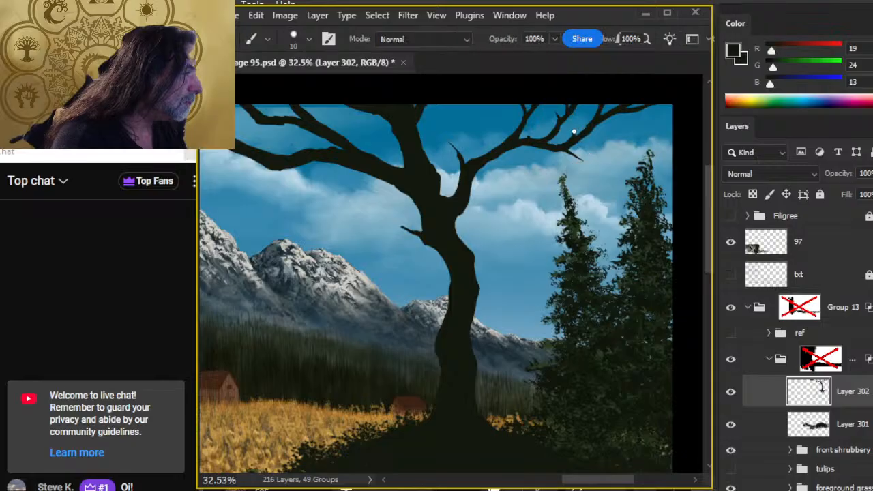
key(e)
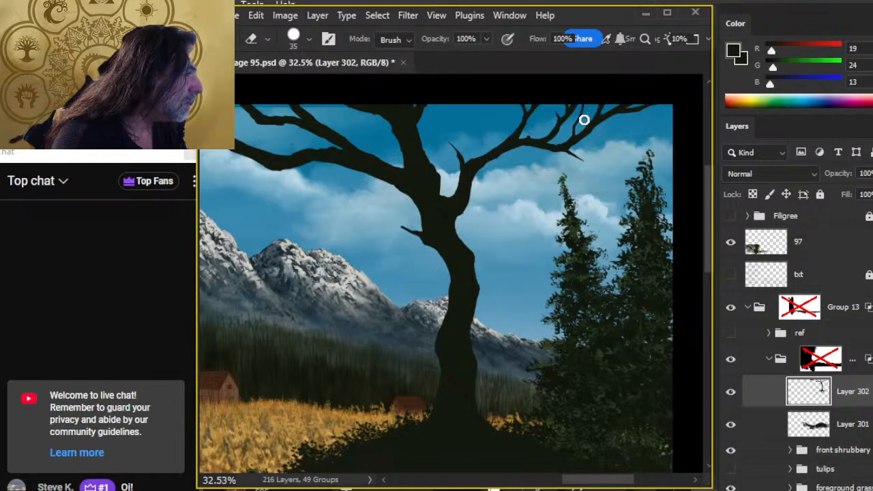
key(bracketleft)
key(b)
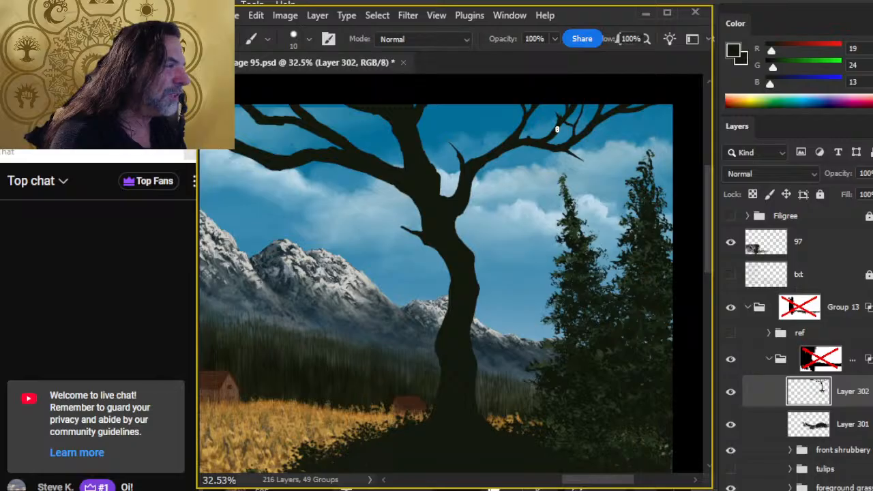
- Extend the drooping lower twig of the right branch outward toward the fir trees and thin it to a tapered tip
drag(575, 155, 582, 158)
key(e)
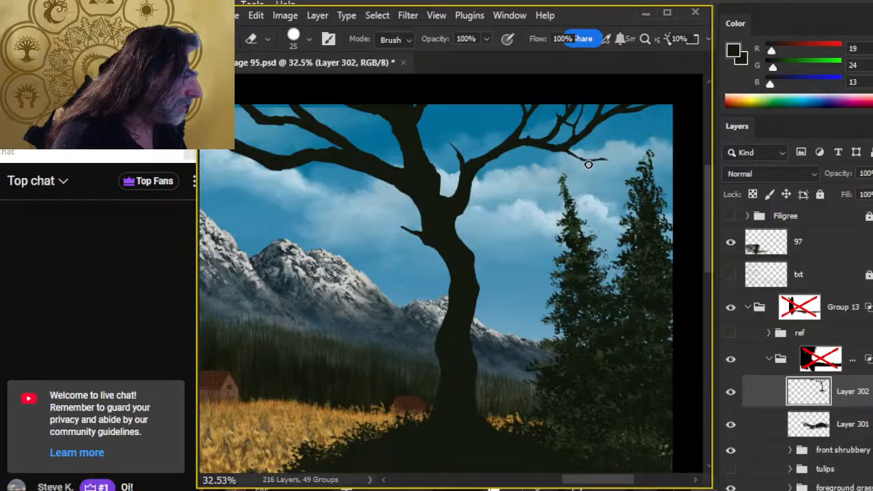
key(b)
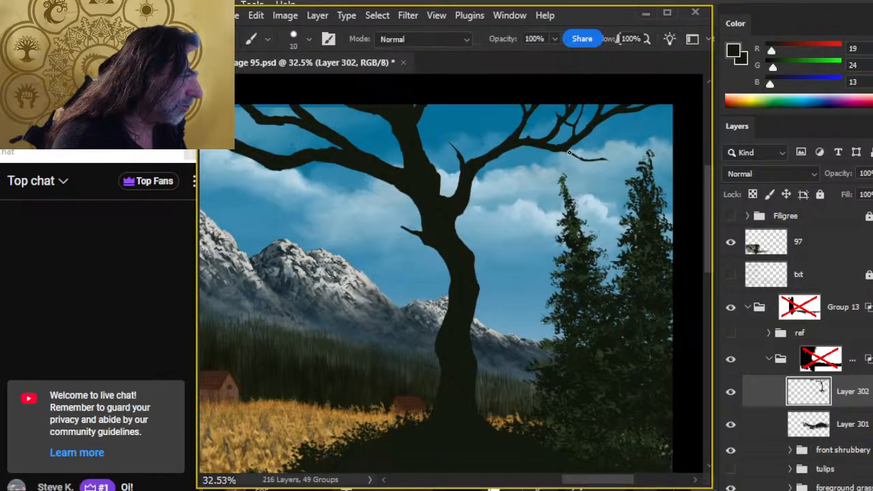
key(e)
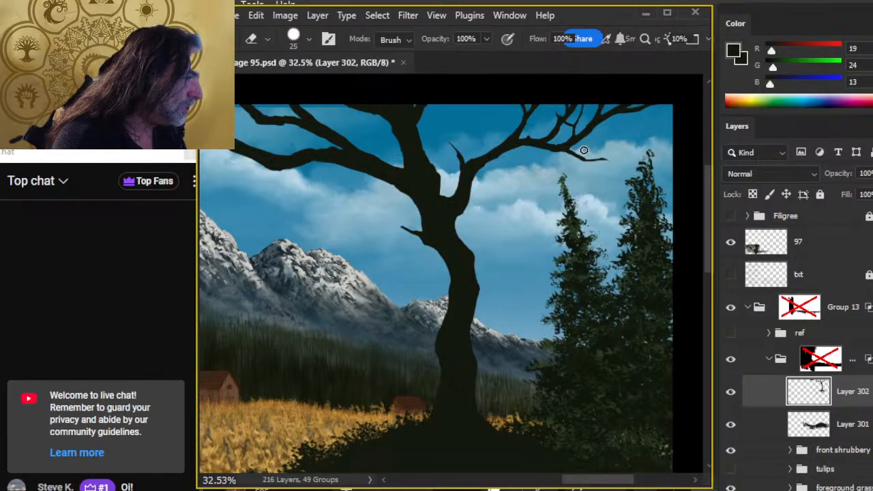
key(b)
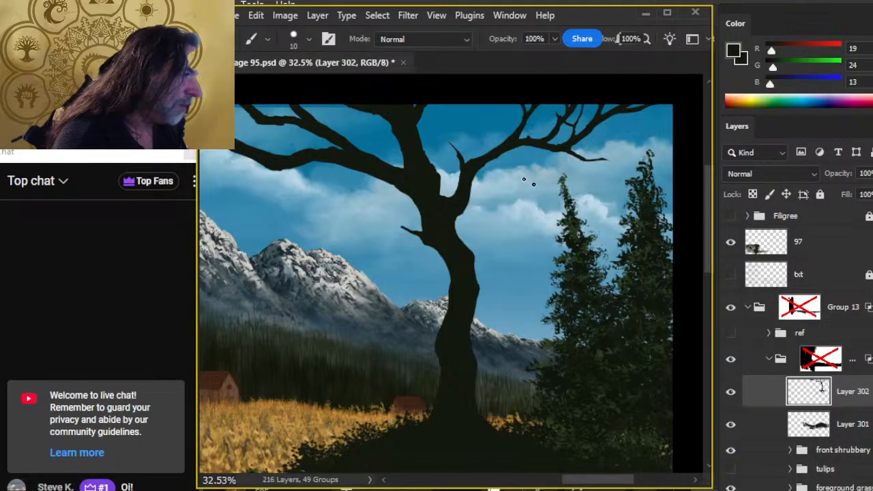
key(e)
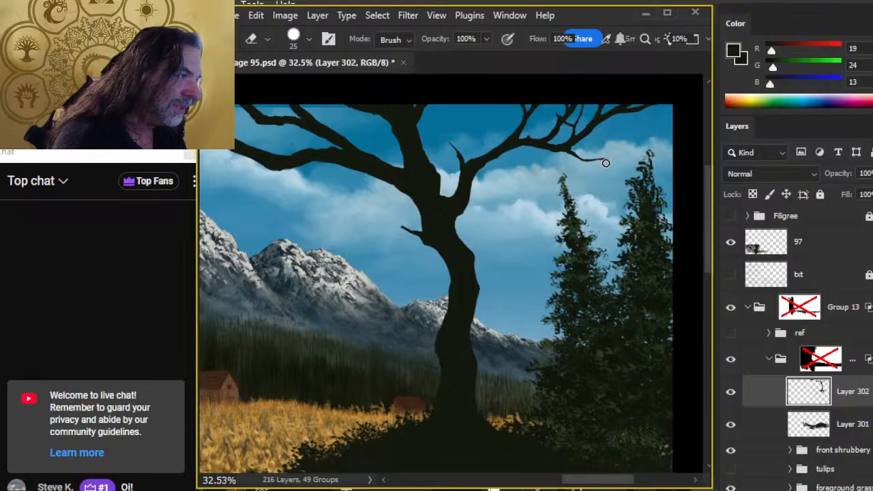
- Smooth the right branch's drooping lower twig with the 10 px brush and trim its underside with the 25 px eraser
key(b)
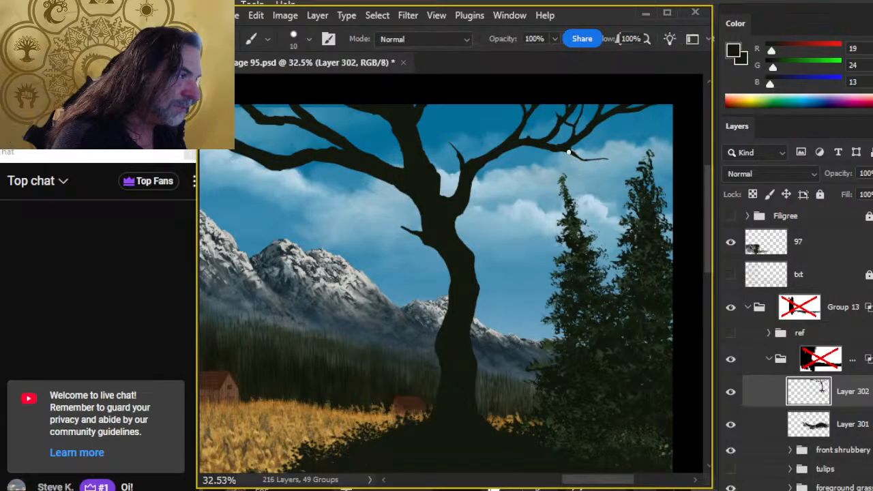
key(e)
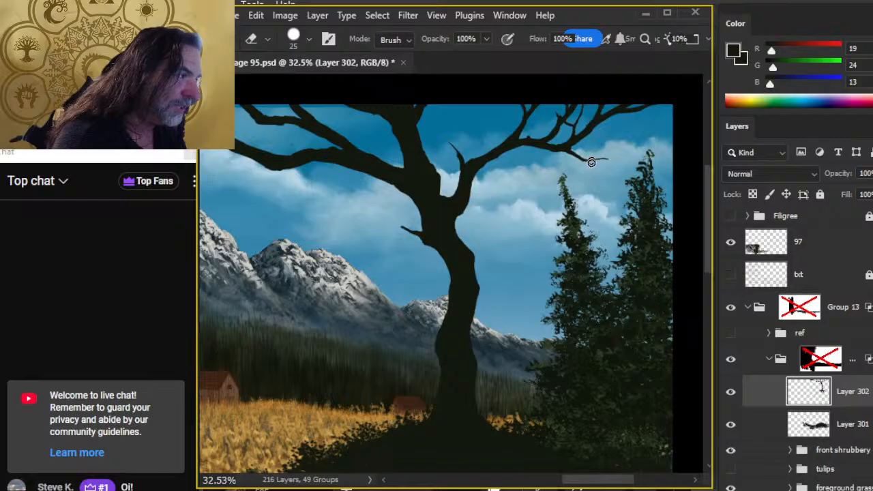
key(b)
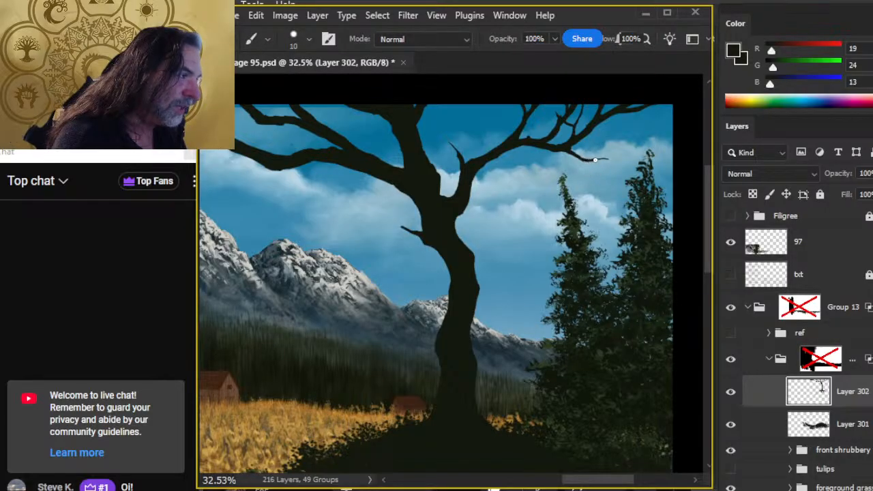
key(e)
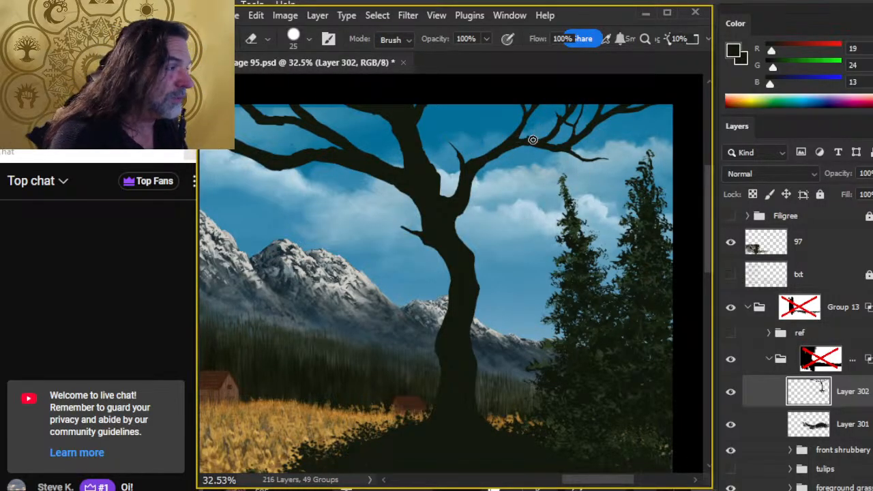
- Reshape the right branch's edges between its upward forks, alternating the 10 px brush and the 25 px eraser
key(b)
key(e)
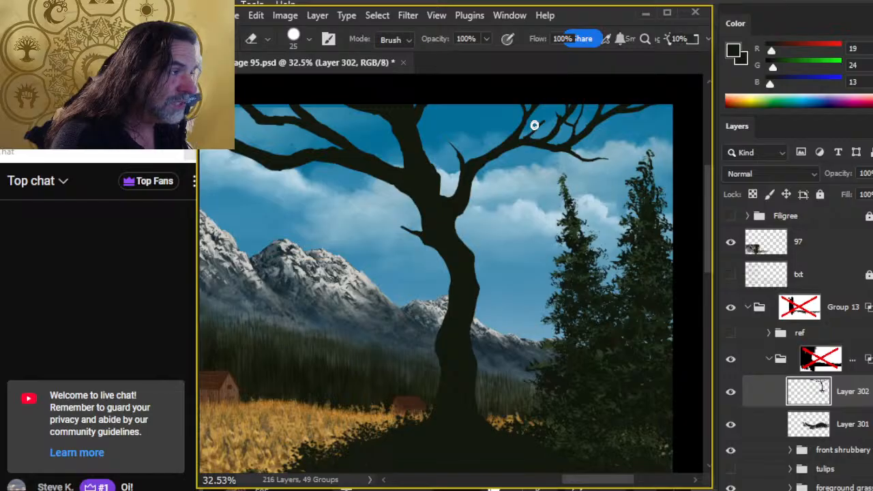
key(b)
key(e)
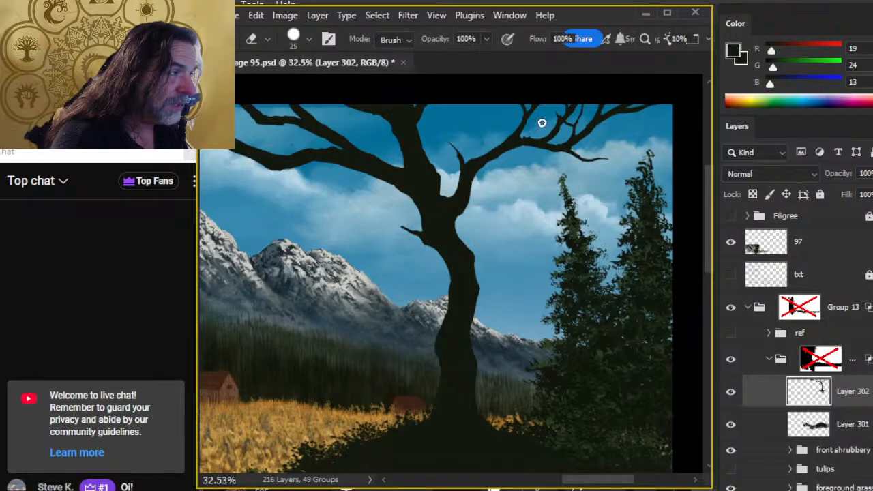
key(b)
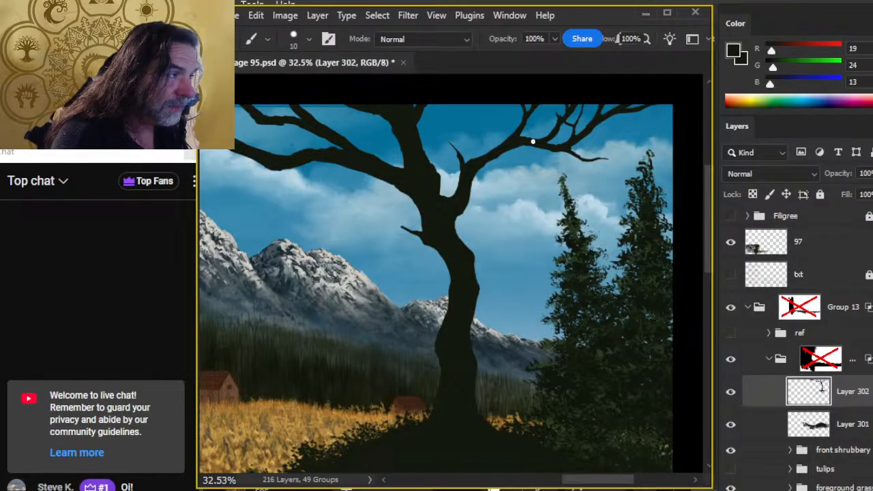
key(e)
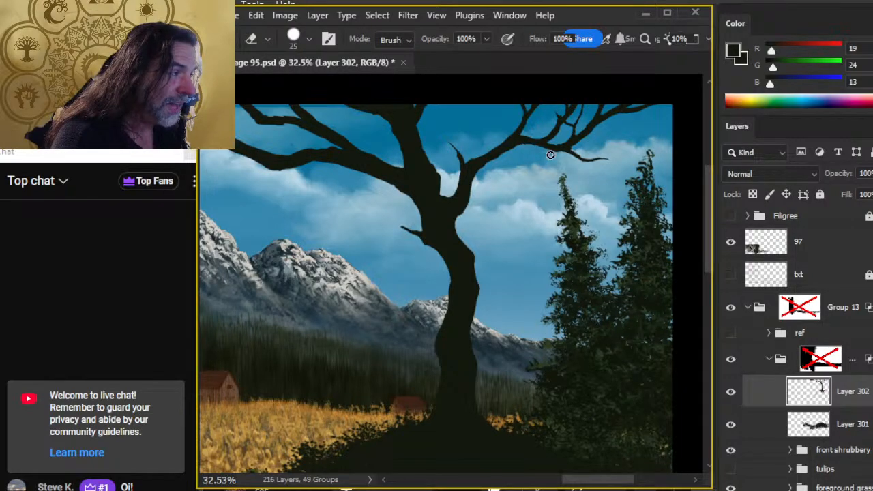
key(b)
key(e)
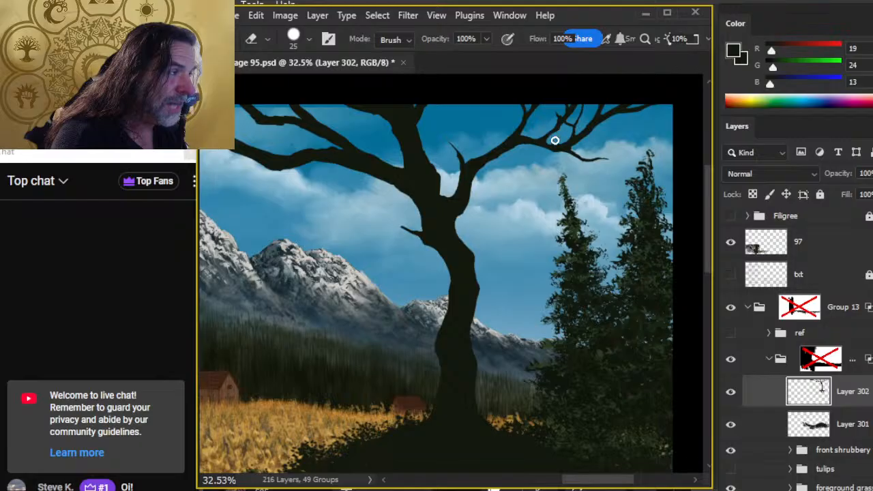
key(b)
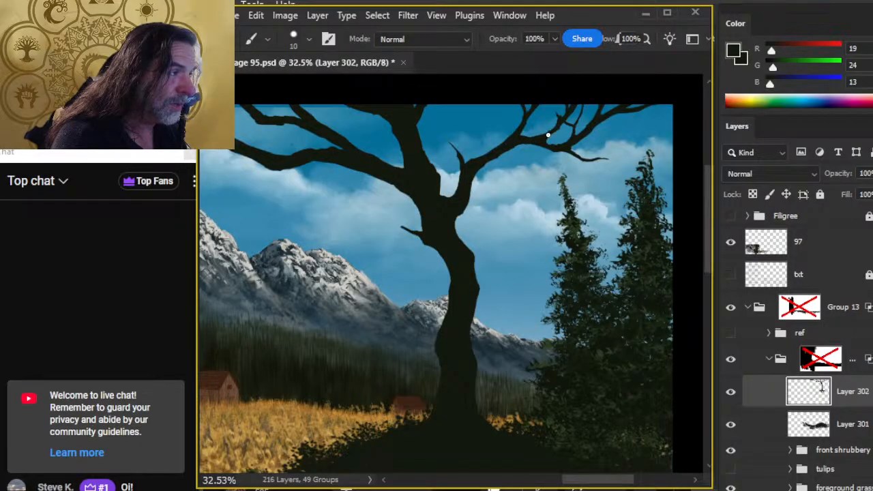
key(e)
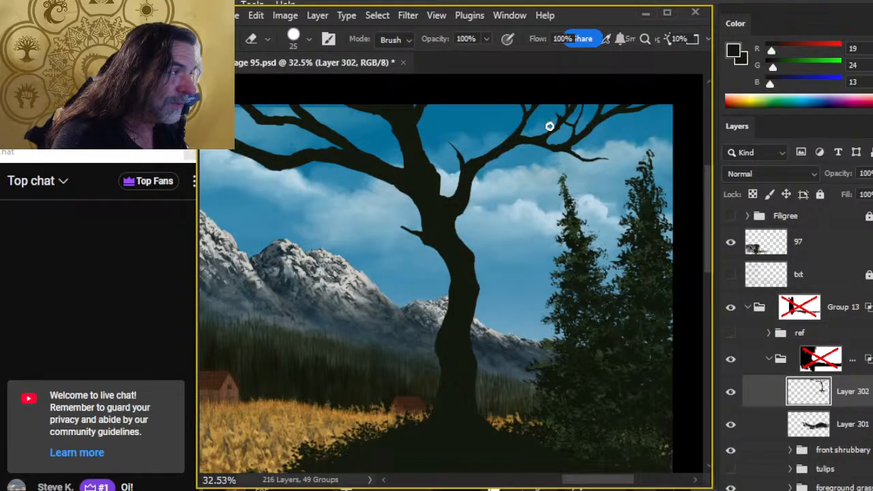
- Add fine twigs to the right branch's forks, including a long tapered one below the outermost tip using a 7 px brush
key(b)
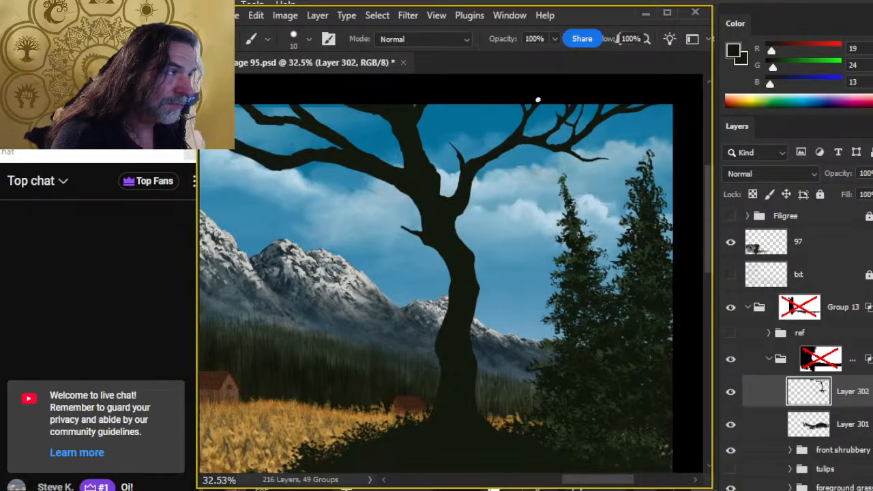
key(e)
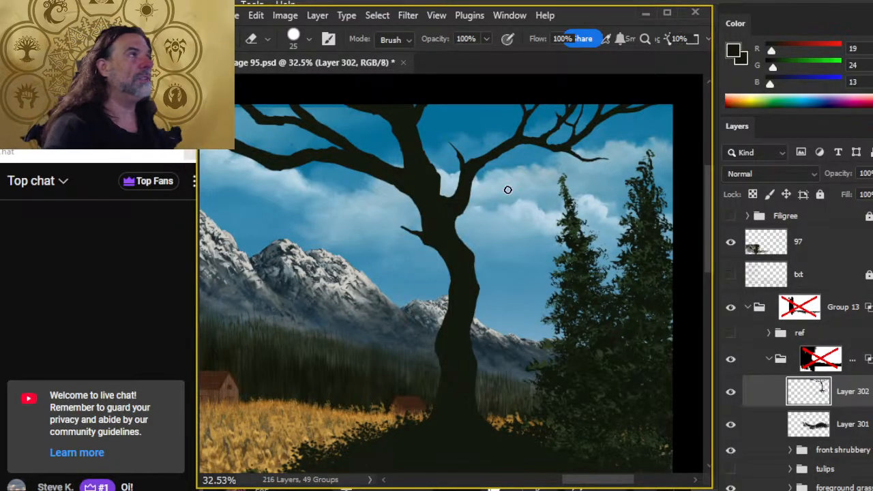
key(b)
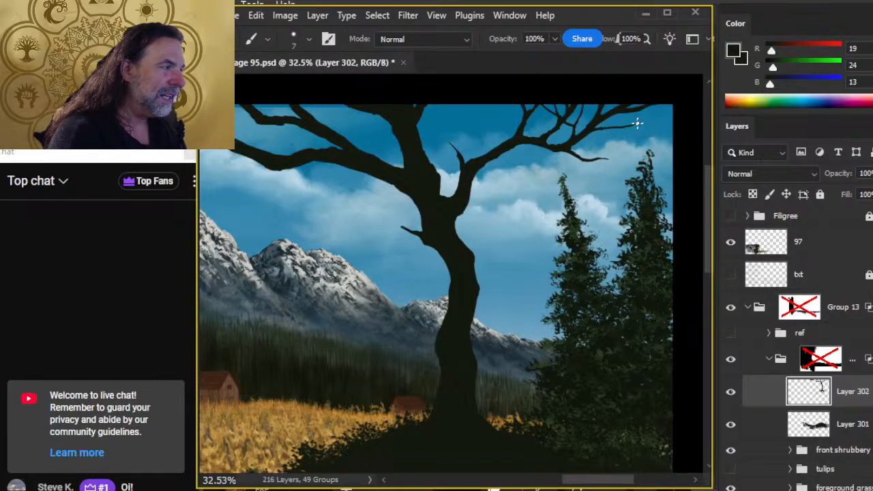
key(e)
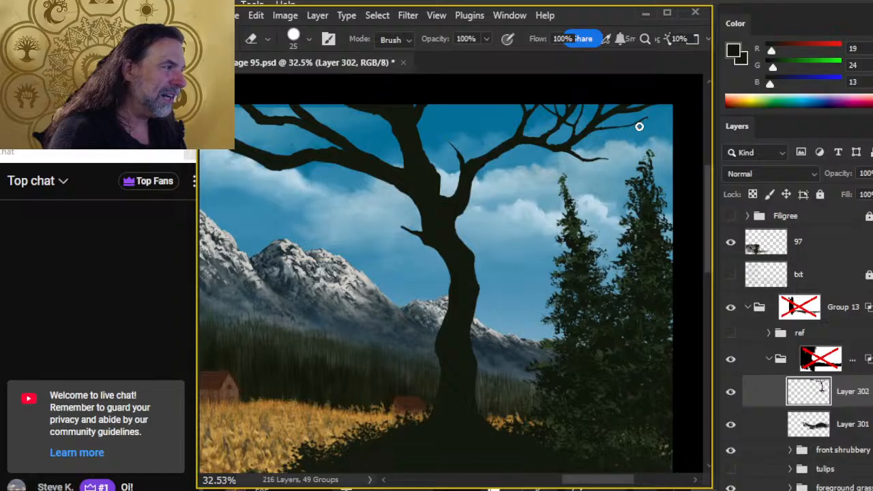
key(b)
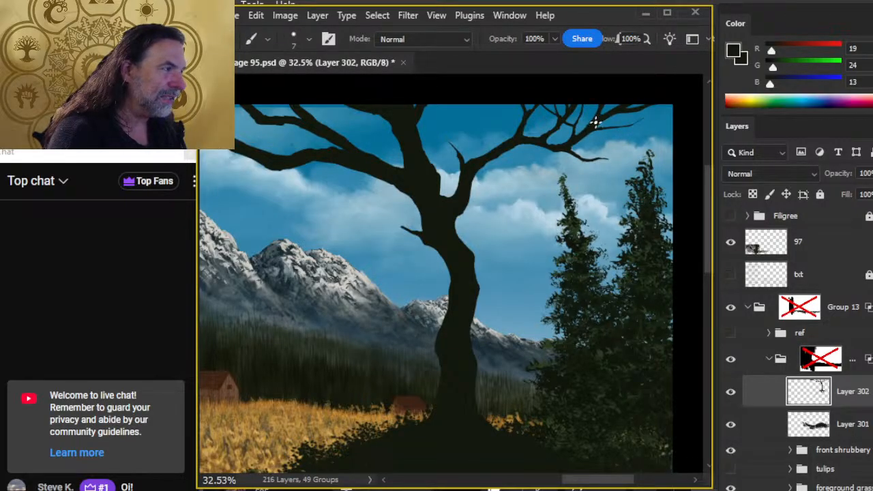
key(e)
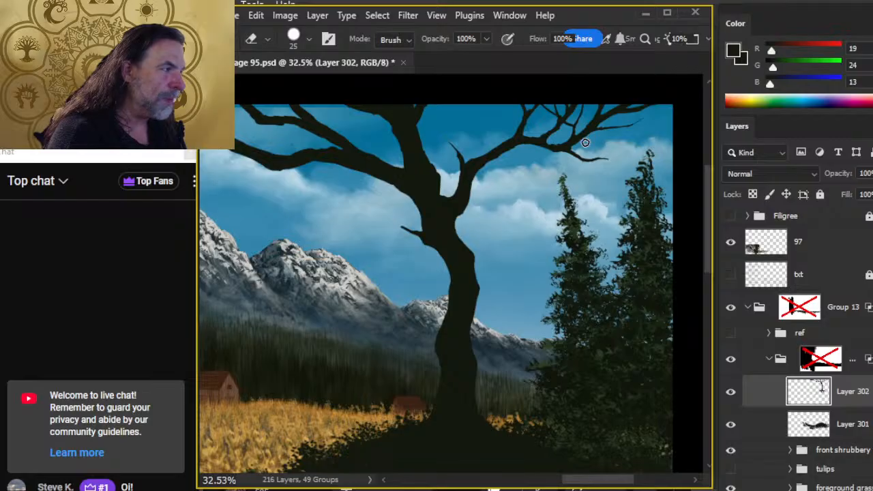
- Touch up the drooping twig's joint and the outermost twig tips with the 7 px brush and 25 px eraser
key(b)
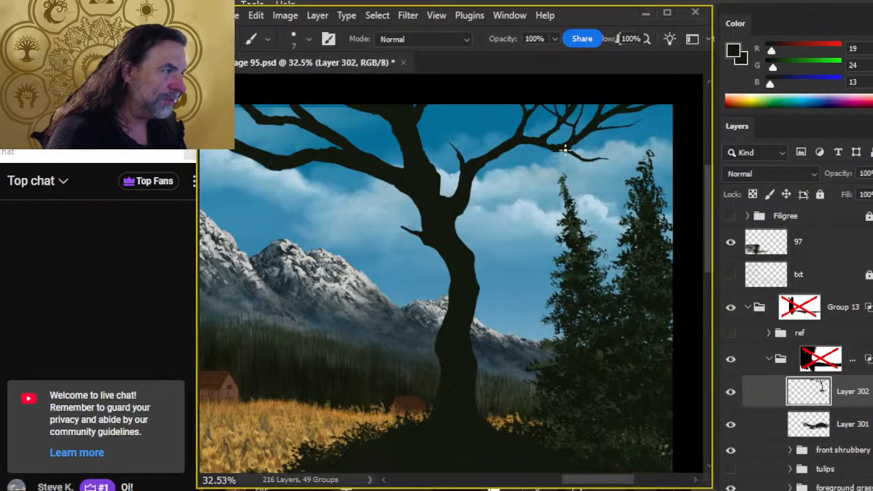
key(e)
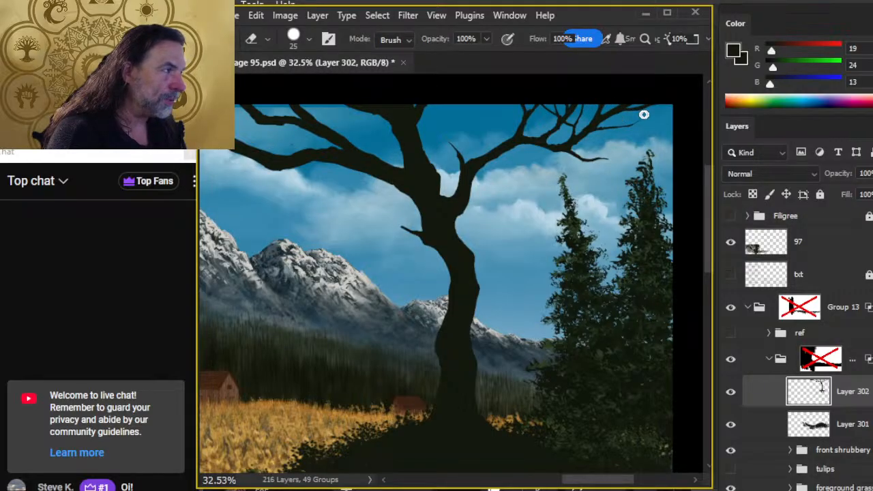
key(b)
key(e)
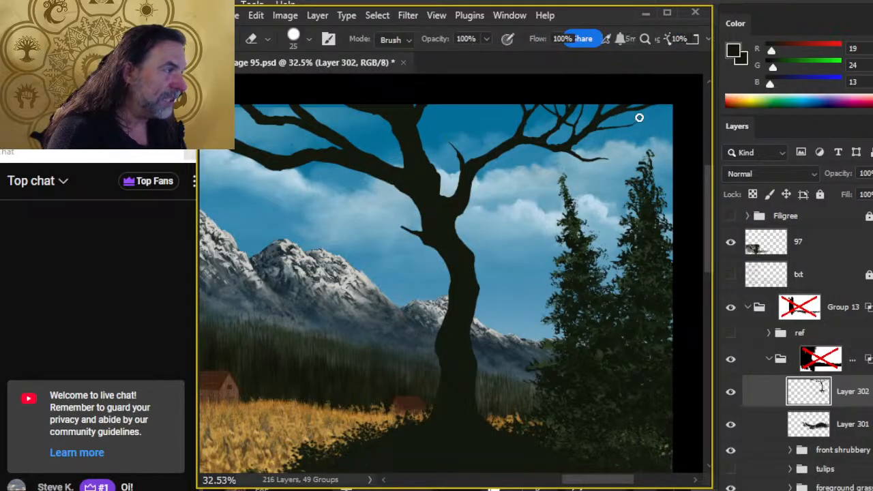
- Nudge the sky group slightly upward to cover the strip along the page's top edge above the left branches
key(b)
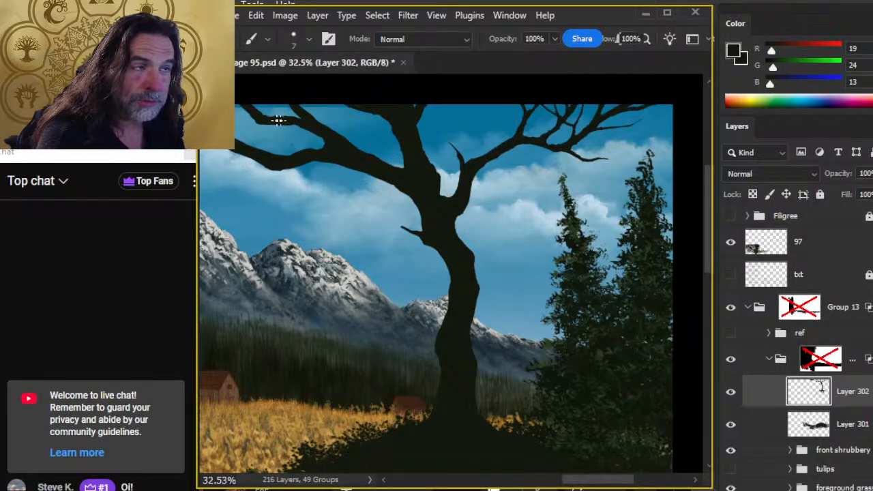
drag(265, 118, 370, 198)
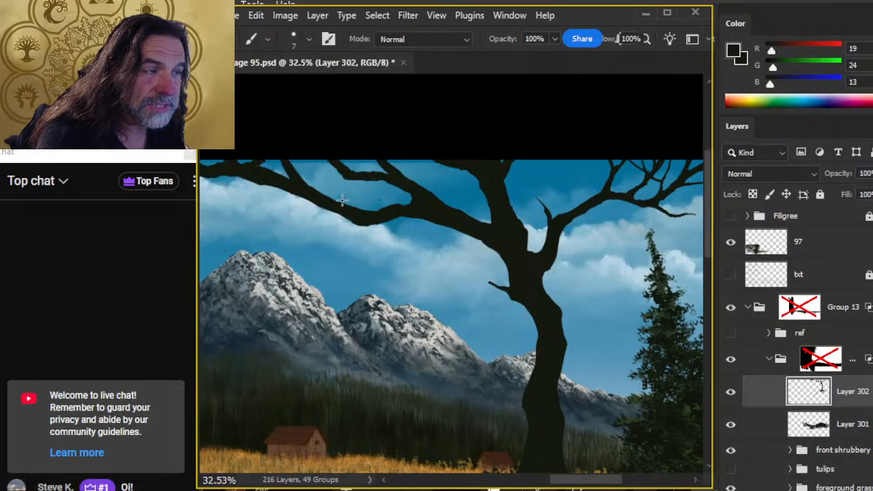
key(z)
drag(332, 170, 371, 176)
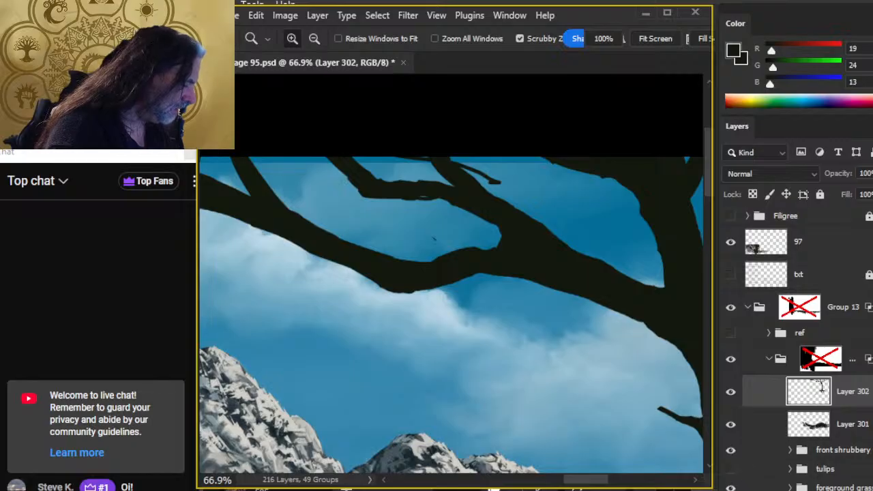
scroll(798, 348, down, 5)
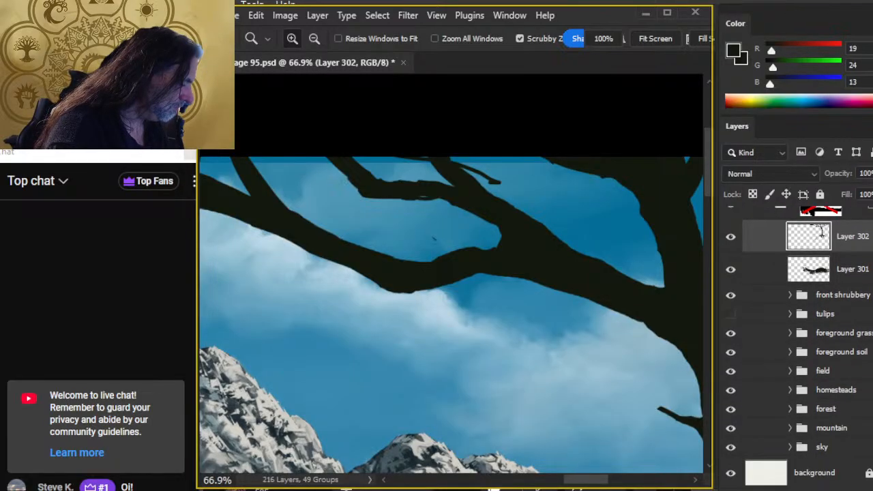
click(729, 448)
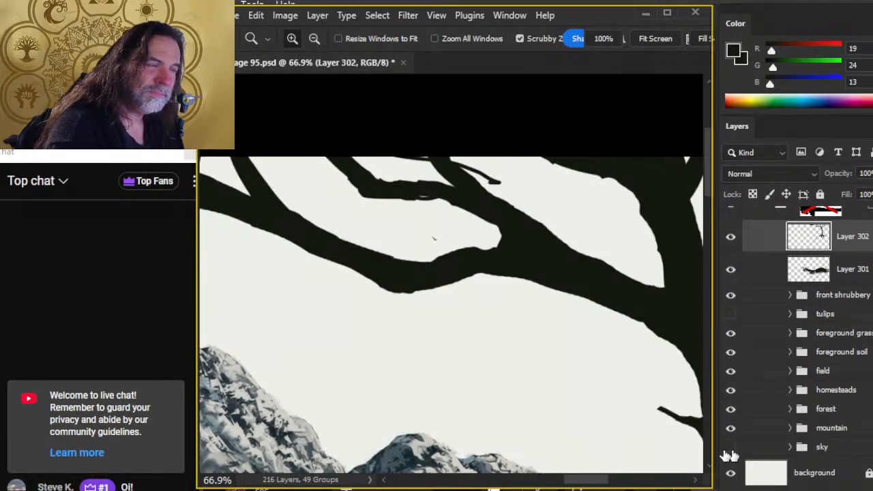
click(731, 447)
click(750, 450)
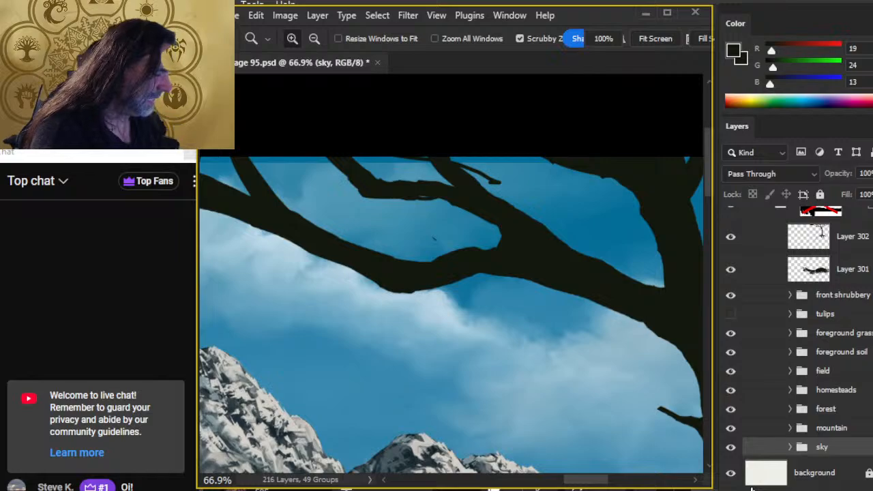
key(v)
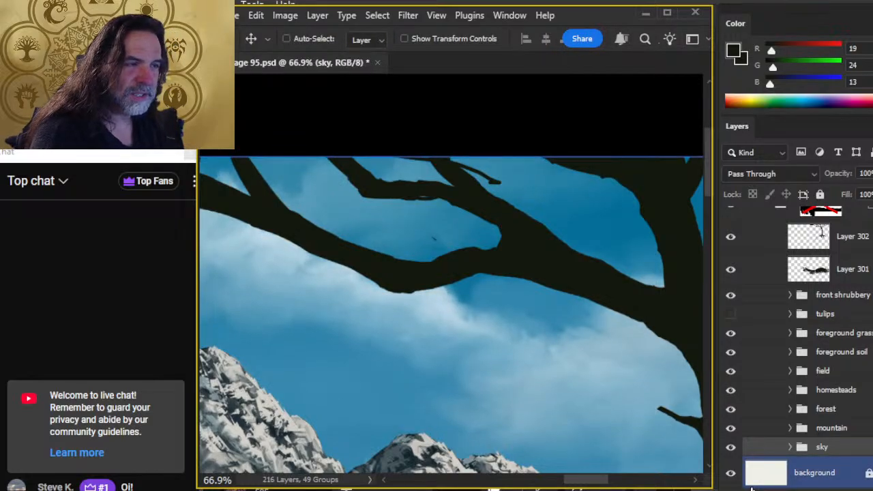
- On Layer 302, erase the stray speck between the left branches and smooth the upper branch's underside with a 9 px brush
key(z)
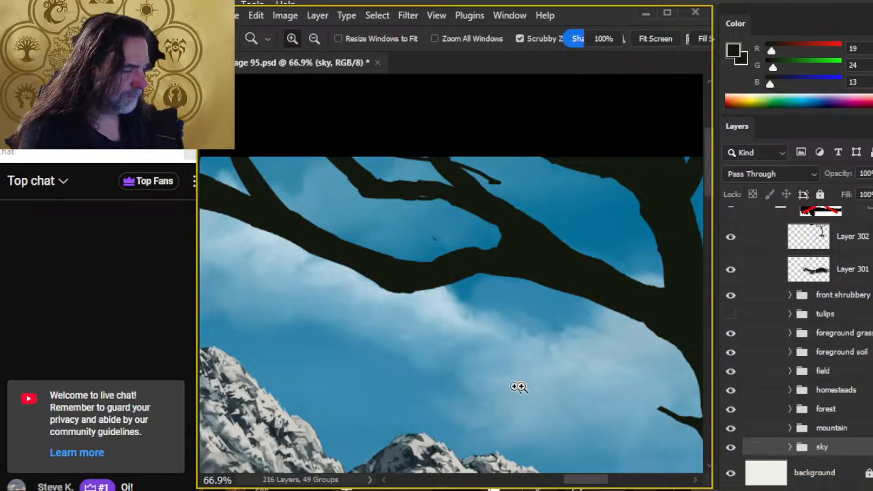
drag(518, 387, 509, 368)
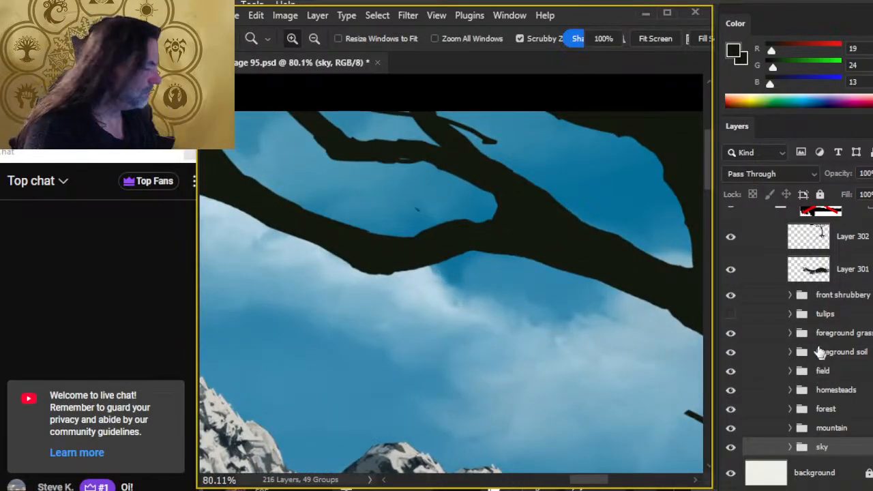
click(810, 238)
scroll(522, 362, up, 3)
key(b)
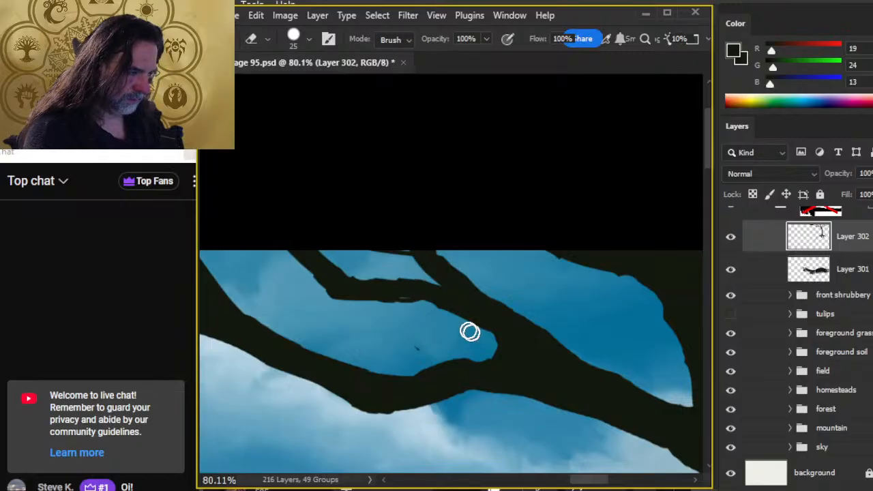
key(b)
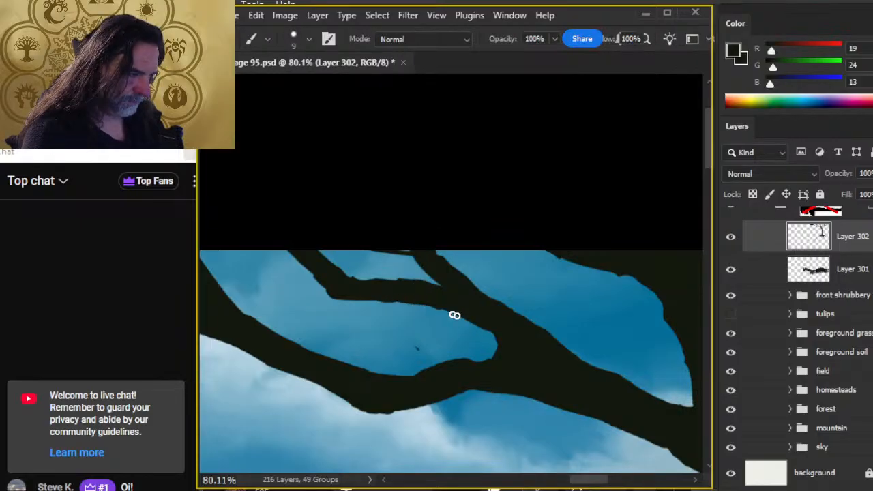
key(e)
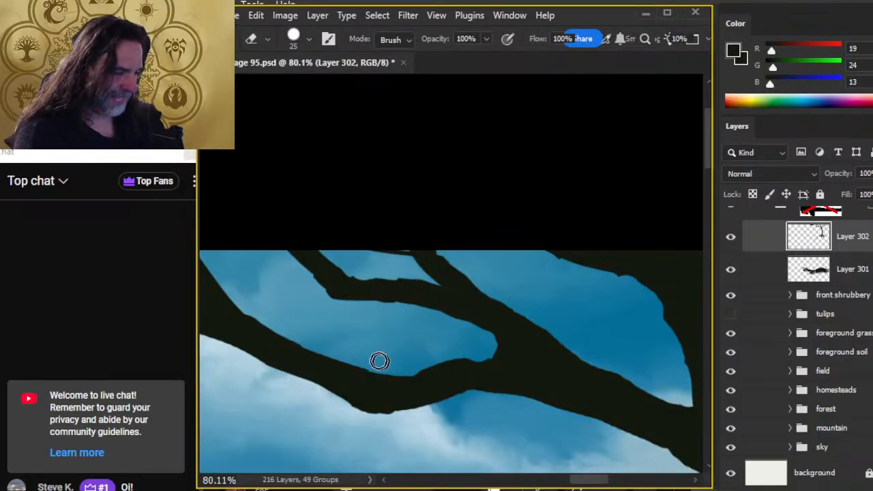
- Carve down the upper edge of the lower left branch with the eraser and repaint the crotch where the left branches meet
mouse_move(380, 361)
mouse_down()
mouse_move(352, 364)
mouse_move(407, 375)
mouse_move(456, 353)
mouse_up()
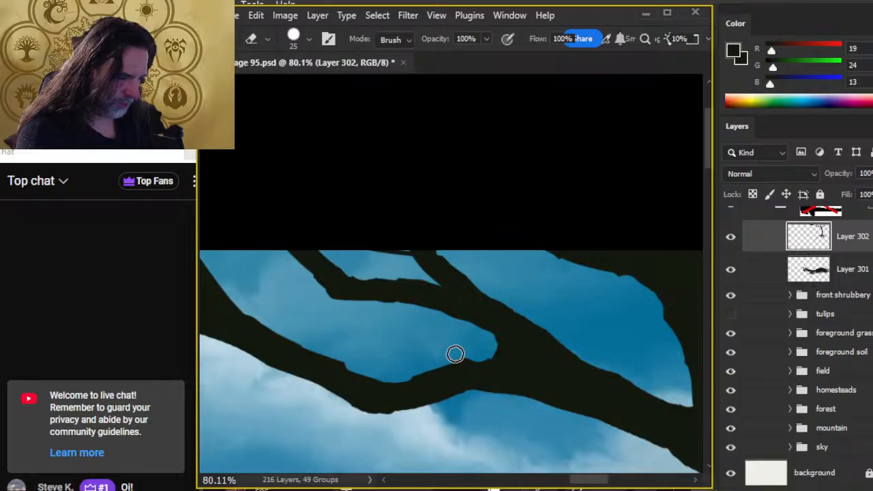
key(b)
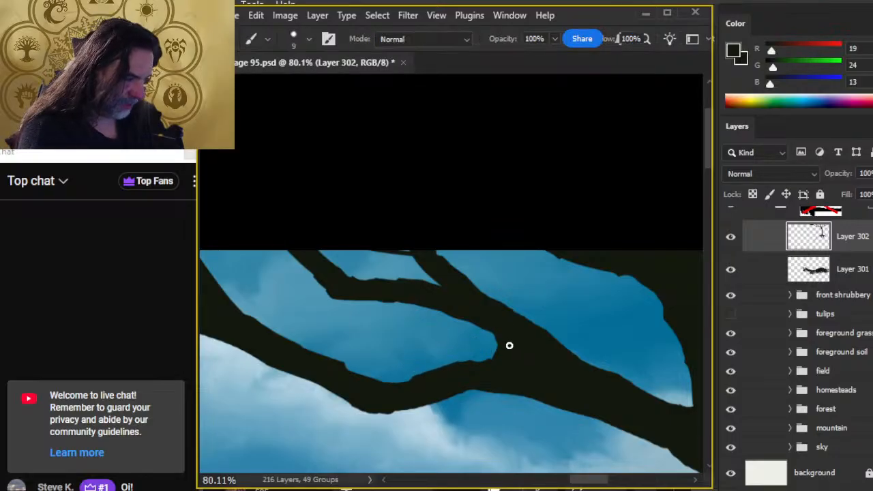
mouse_move(502, 343)
mouse_down()
mouse_move(482, 324)
mouse_move(505, 335)
mouse_move(515, 362)
mouse_up()
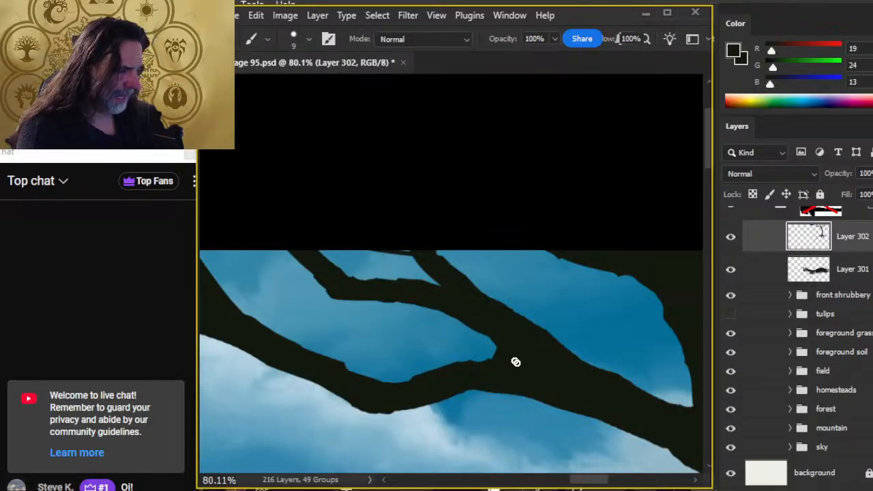
- Carve the upper edge of the main left branch with the 25 px eraser and thicken its underside near the trunk with the 9 px brush
key(e)
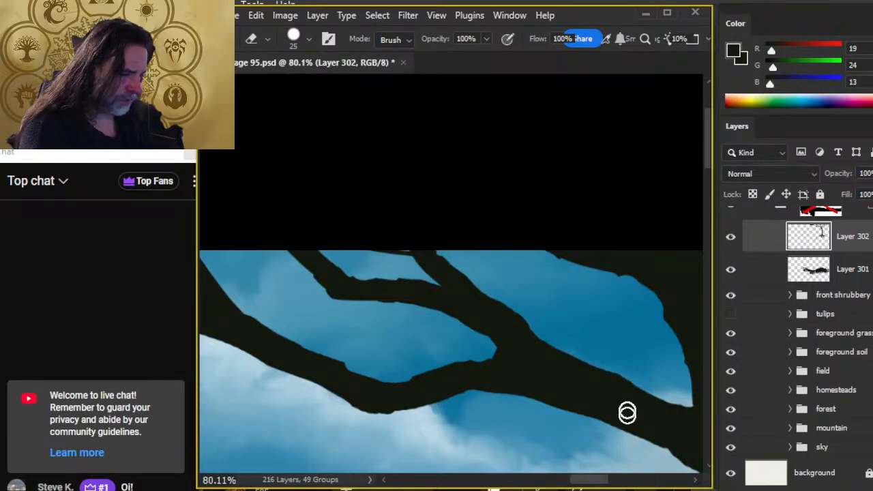
drag(627, 412, 487, 318)
key(b)
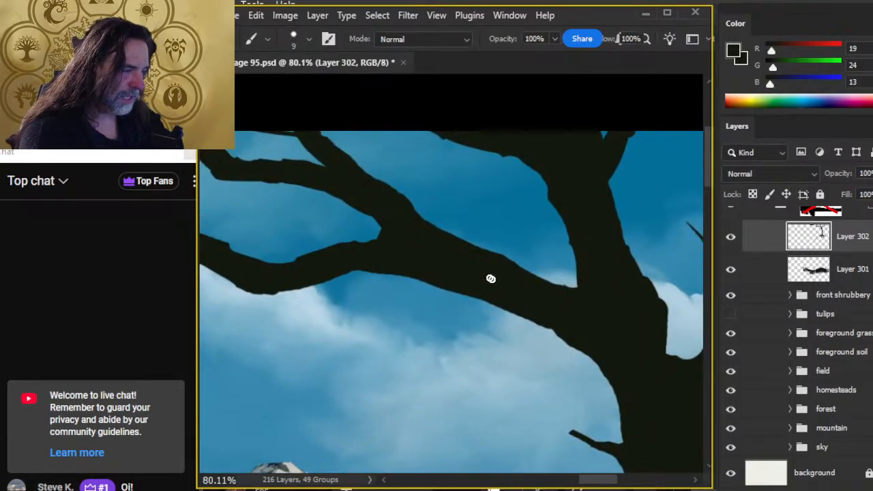
mouse_move(490, 278)
mouse_down()
mouse_move(560, 351)
mouse_move(534, 321)
mouse_move(573, 359)
mouse_move(537, 332)
mouse_move(628, 378)
mouse_move(551, 336)
mouse_move(553, 326)
mouse_move(610, 384)
mouse_up()
- Reshape the crotch between the main left branch and the trunk with the 25 px eraser and the 9 px brush
key(e)
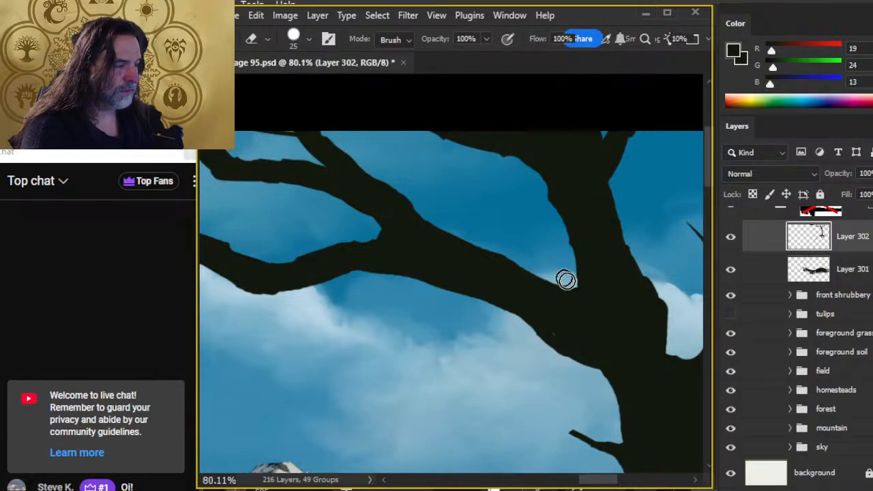
mouse_move(566, 279)
mouse_down()
mouse_move(546, 260)
mouse_move(582, 297)
mouse_move(563, 279)
mouse_up()
key(b)
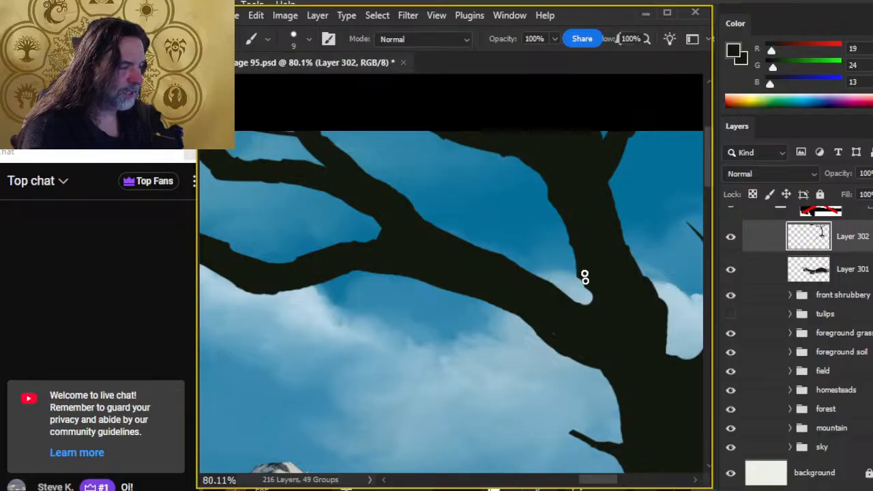
drag(552, 307, 426, 282)
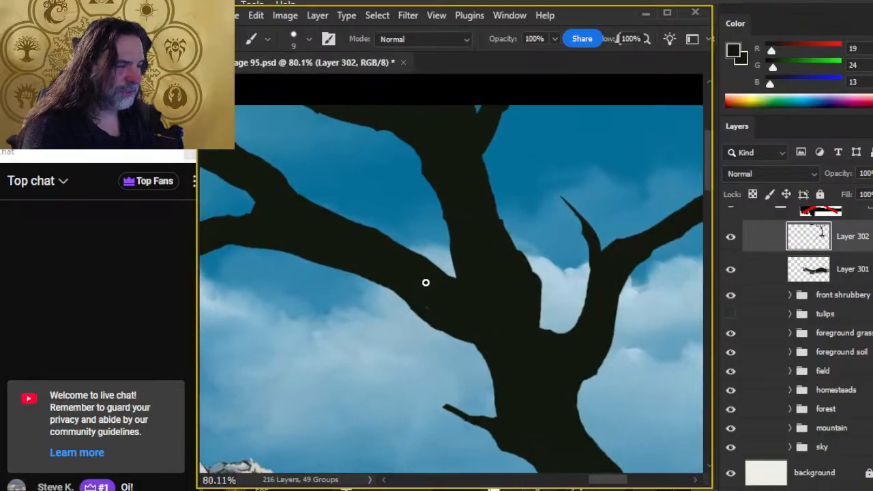
- Erase the bulge along the trunk's right edge just above the fork to slim it
key(e)
drag(536, 253, 541, 302)
drag(508, 197, 518, 175)
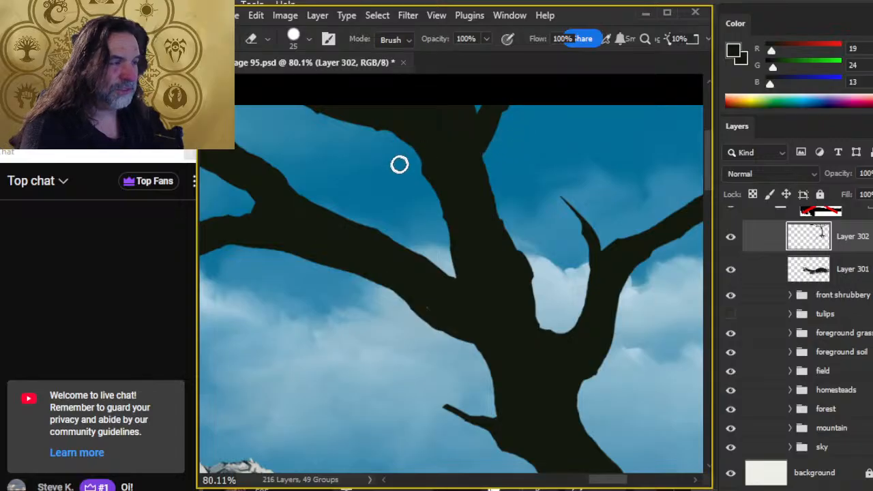
- Round out the crotch where the left branch meets the trunk using the 25 px eraser
key(z)
scroll(347, 248, down, 5)
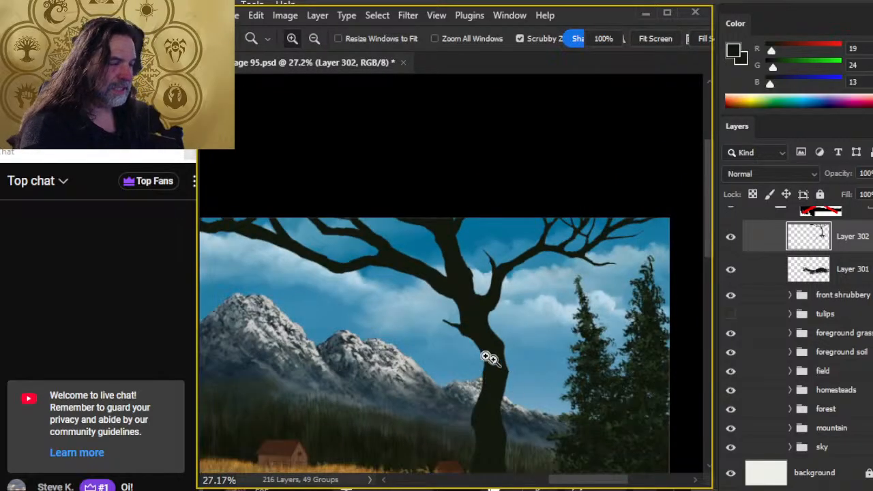
scroll(444, 259, up, 3)
key(e)
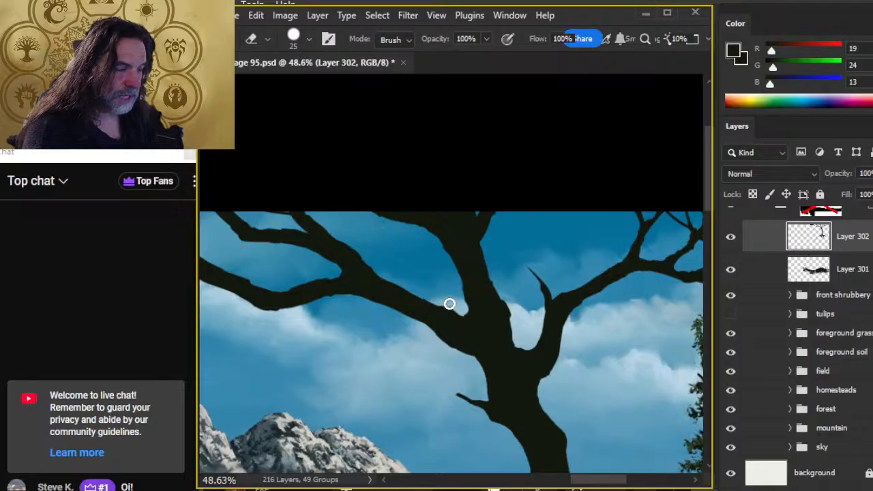
drag(500, 346, 456, 289)
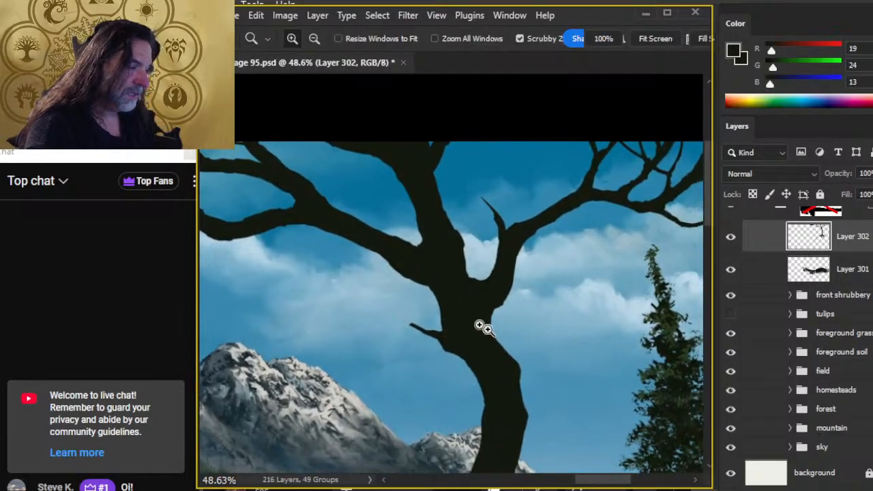
- Touch up the trunk's edges around the fork, alternating between the 25 px eraser and the 9 px brush
drag(481, 327, 419, 318)
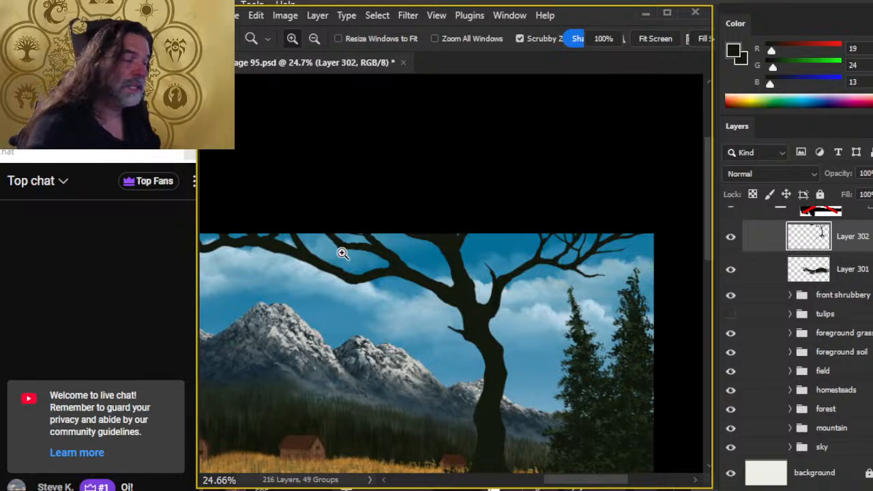
drag(412, 260, 399, 278)
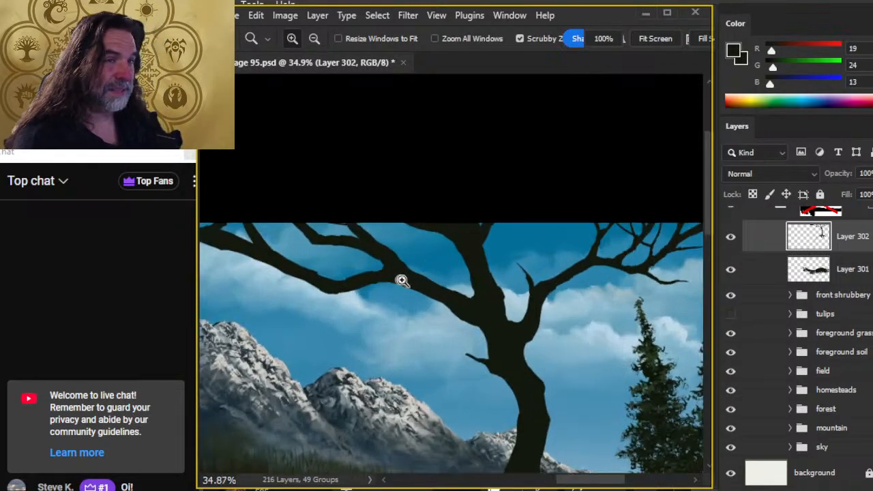
key(e)
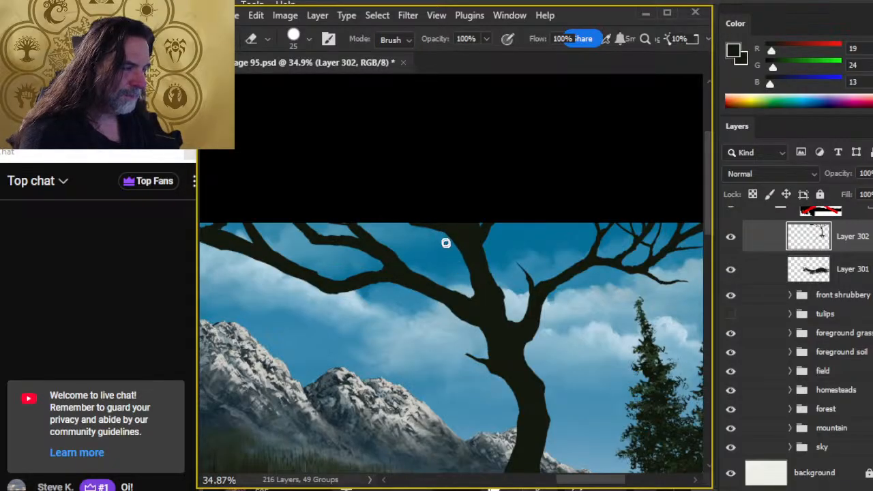
key(b)
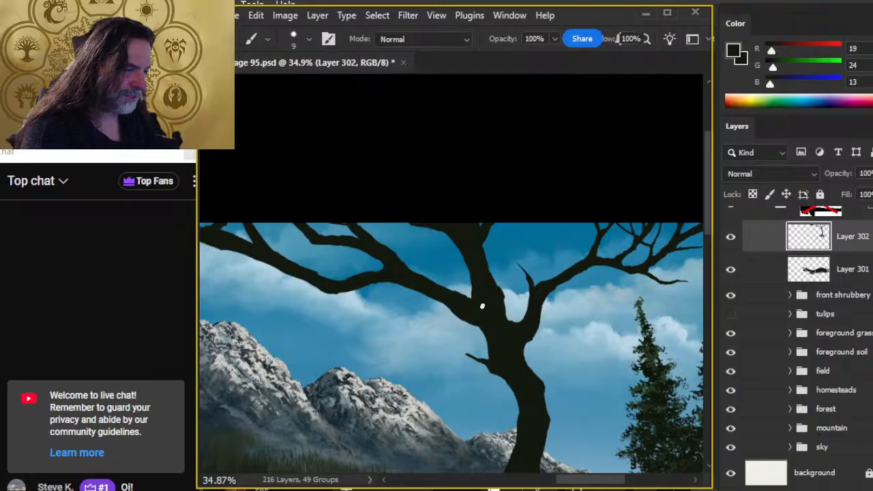
key(e)
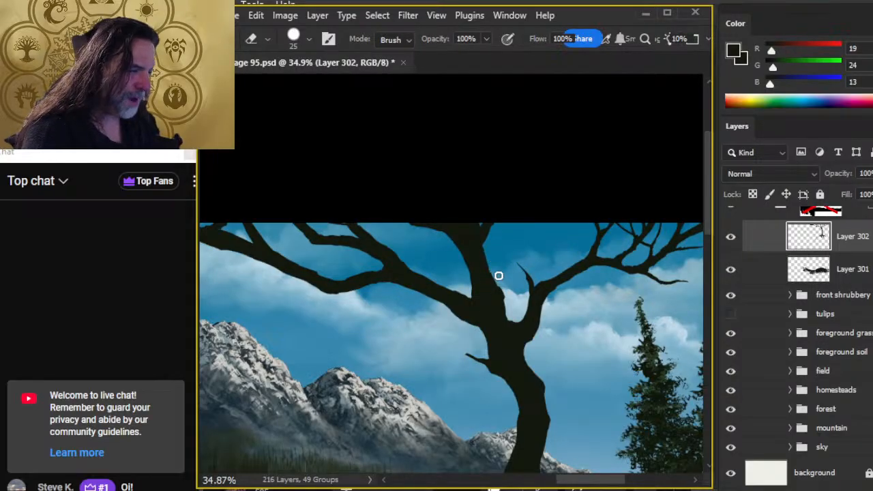
key(b)
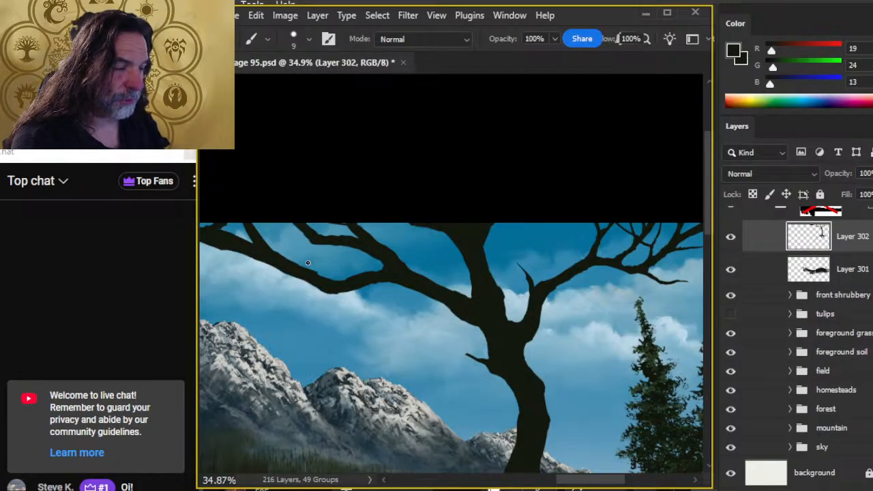
key(e)
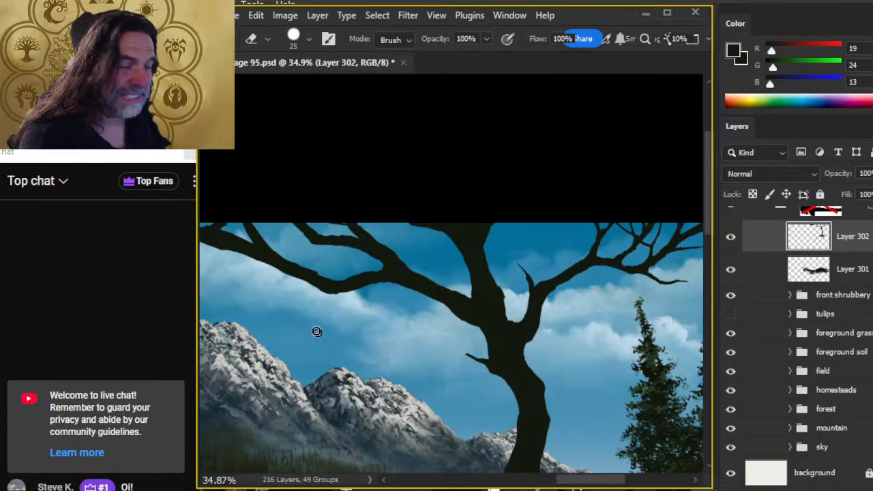
key(b)
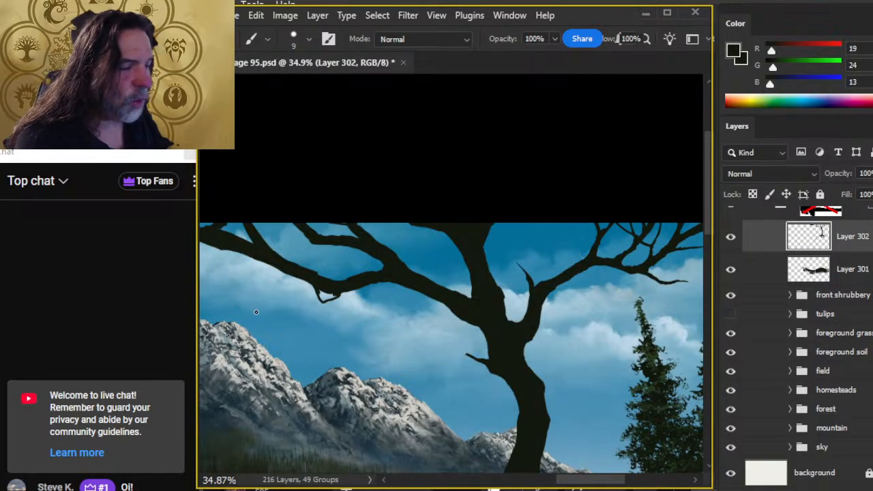
mouse_move(314, 299)
mouse_down()
mouse_move(328, 302)
mouse_move(318, 283)
mouse_up()
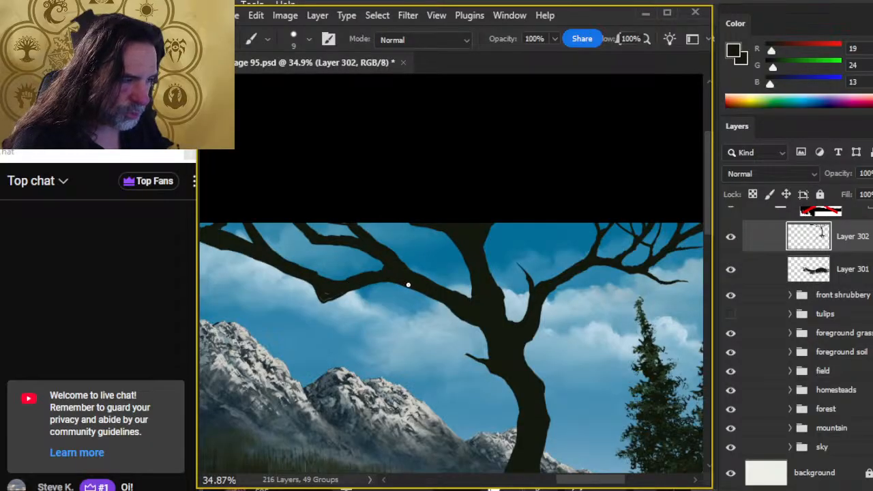
key(e)
drag(322, 302, 318, 301)
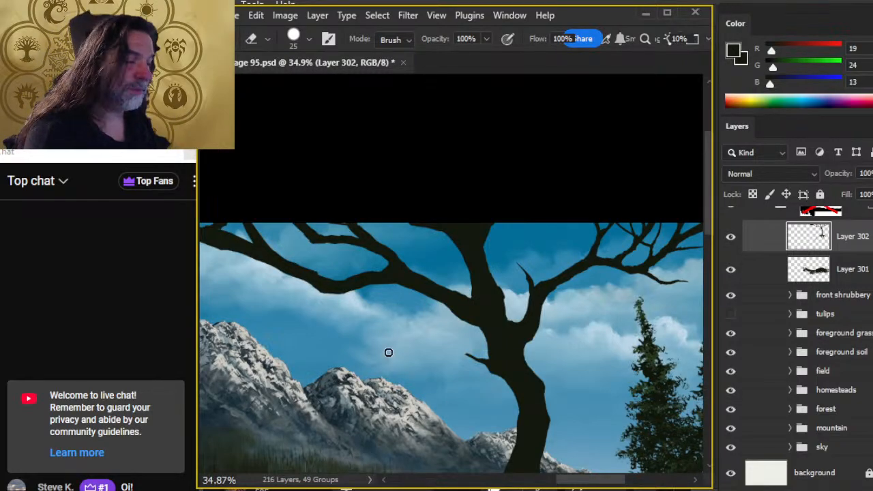
- Lasso the left branches on Layer 302 and cut them onto a new layer
key(z)
mouse_move(388, 352)
mouse_down()
mouse_move(403, 343)
mouse_move(353, 307)
mouse_move(285, 233)
mouse_up()
key(l)
mouse_move(300, 277)
mouse_down()
mouse_move(357, 356)
mouse_move(429, 353)
mouse_move(463, 339)
mouse_move(461, 326)
mouse_move(422, 298)
mouse_move(366, 291)
mouse_up()
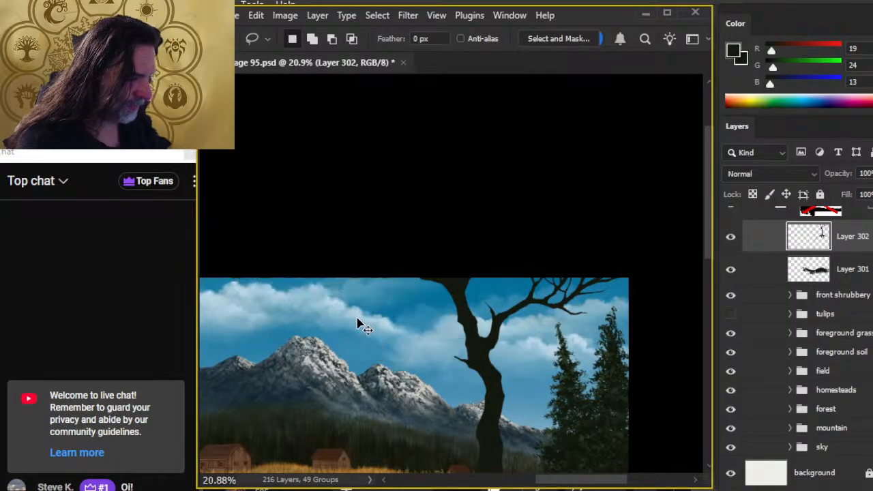
key(ctrl+j)
- Free Transform the separated left branches, making them slightly smaller and shifting them toward the trunk
right_click(350, 355)
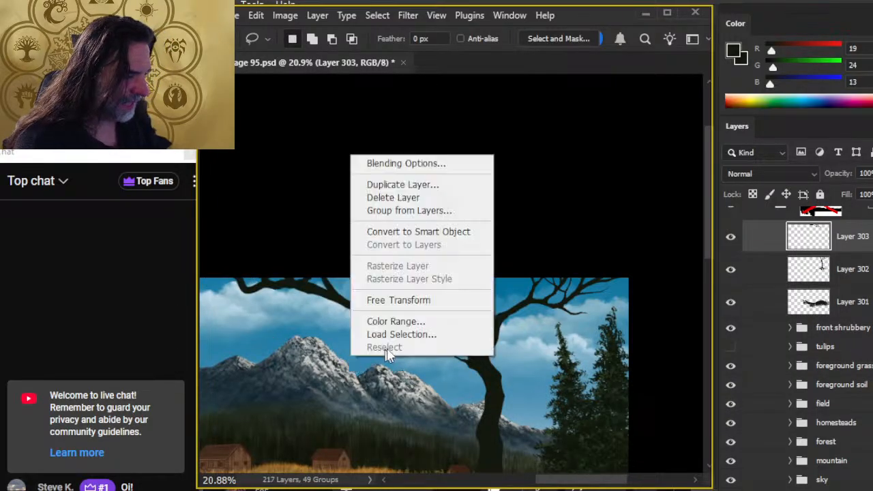
click(430, 301)
drag(349, 278, 349, 288)
drag(483, 284, 484, 293)
drag(392, 315, 411, 308)
key(Return)
- Merge the transformed branch layer down into Layer 302
key(l)
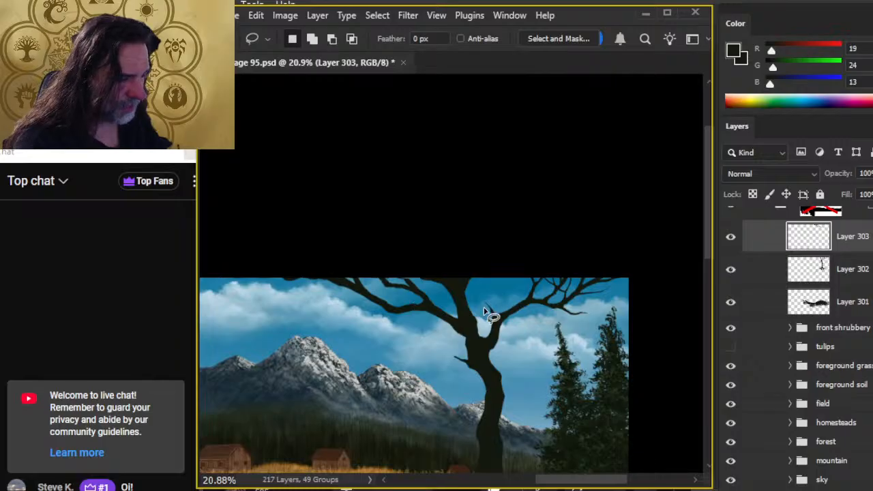
key(z)
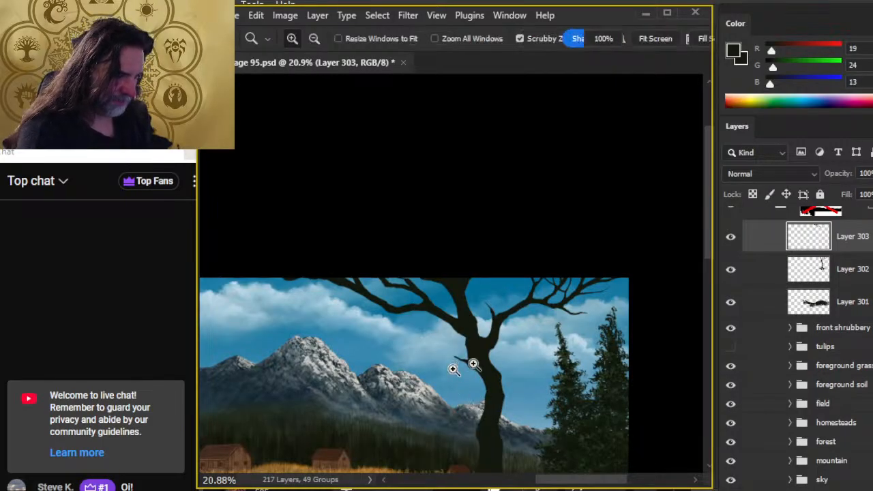
key(l)
right_click(760, 254)
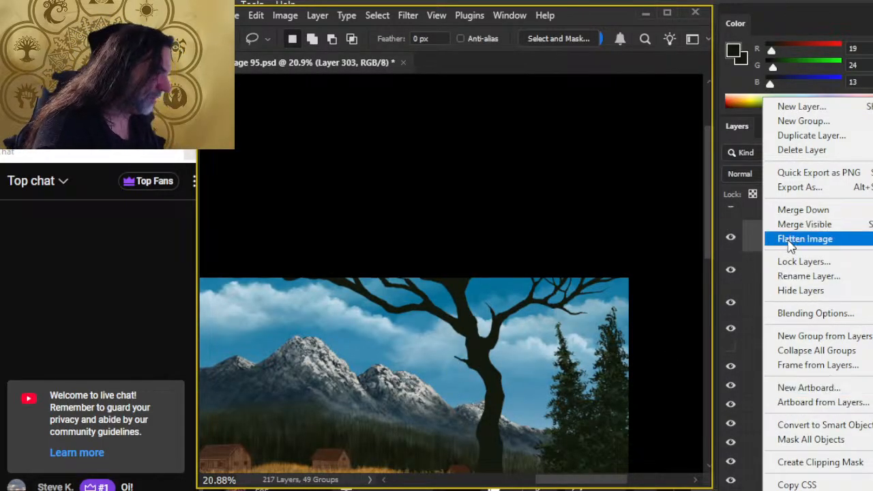
click(798, 210)
- Enlarge the brush to 20 px and paint over the joint where the resized left branch meets the trunk
key(ctrl+space)
mouse_move(428, 319)
mouse_down()
mouse_move(511, 347)
mouse_move(481, 361)
mouse_move(384, 279)
mouse_up()
key(ctrl+space)
key(ctrl+space)
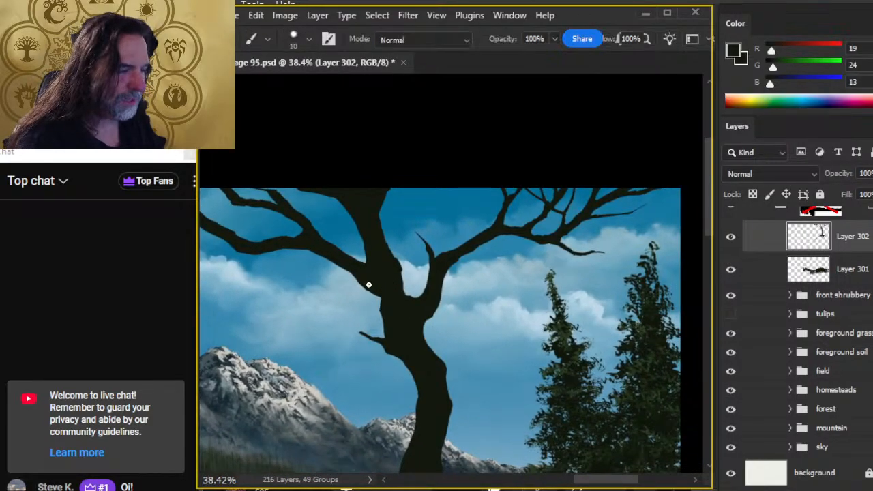
key(bracketright)
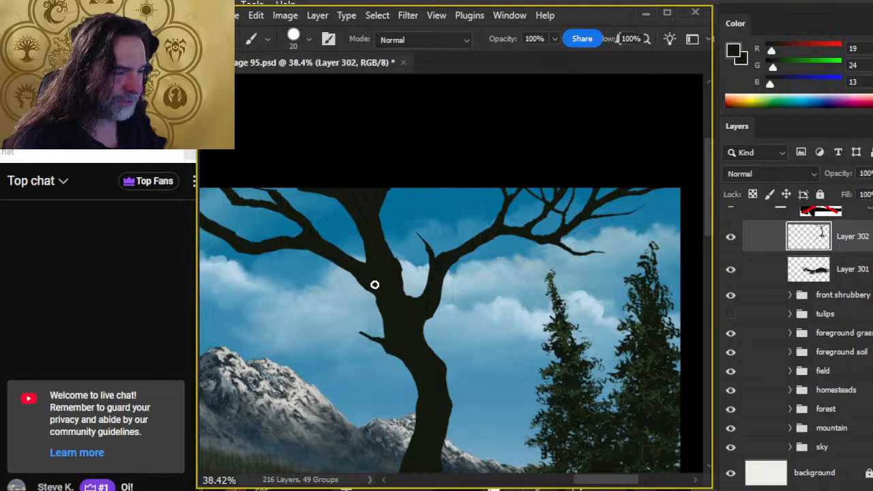
- Smooth the trunk silhouette on Layer 302 below the main fork and around the short broken stub, alternating 25 px Eraser and 20 px Brush
key(e)
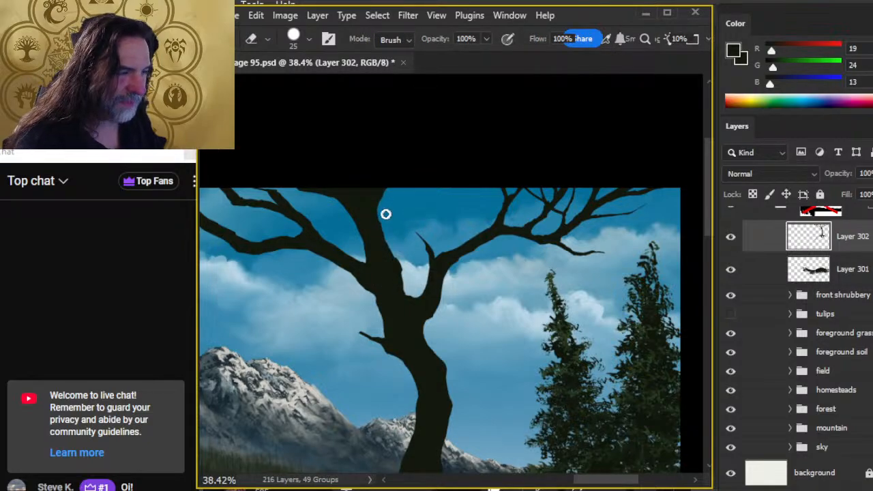
mouse_move(404, 264)
mouse_down()
mouse_move(397, 253)
mouse_move(403, 298)
mouse_move(375, 296)
mouse_move(381, 329)
mouse_up()
key(b)
key(e)
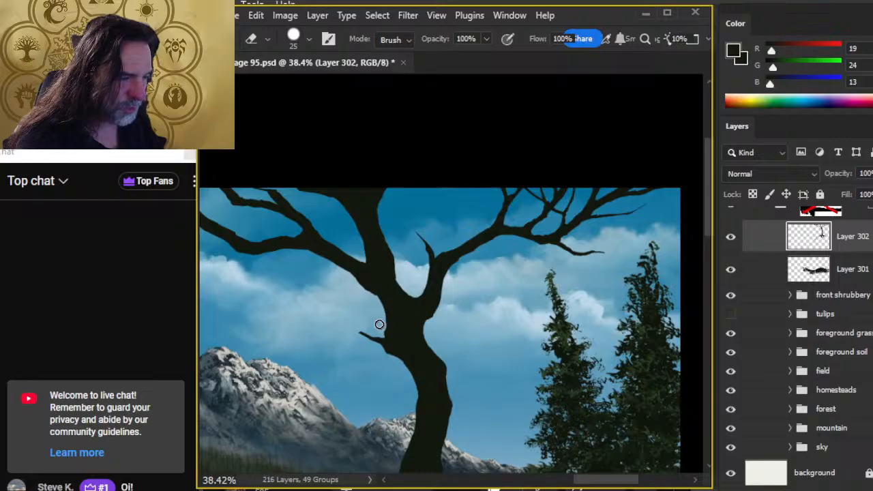
key(b)
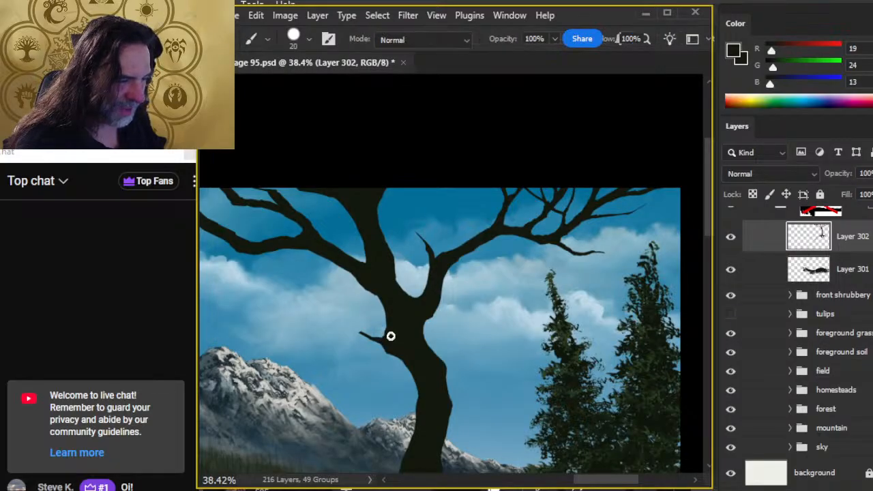
- Reshape the fork where the large right-hand branch leaves the trunk, painting into the crotch and erasing the excess
key(e)
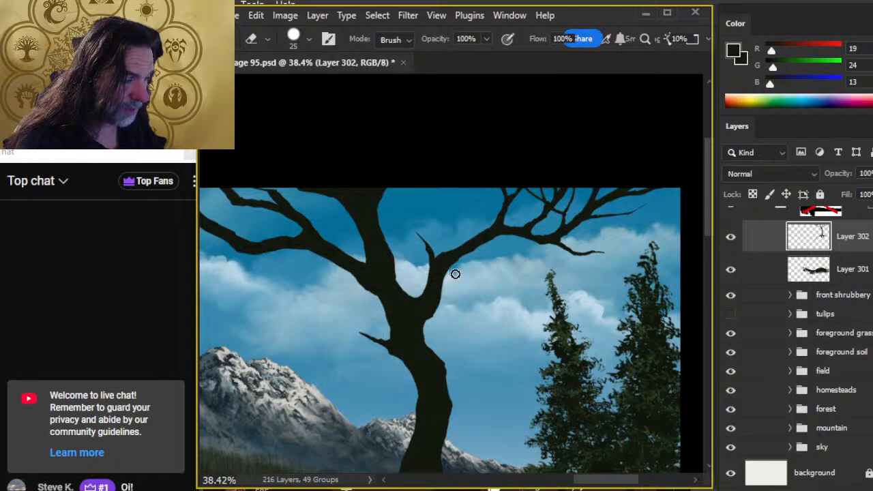
key(b)
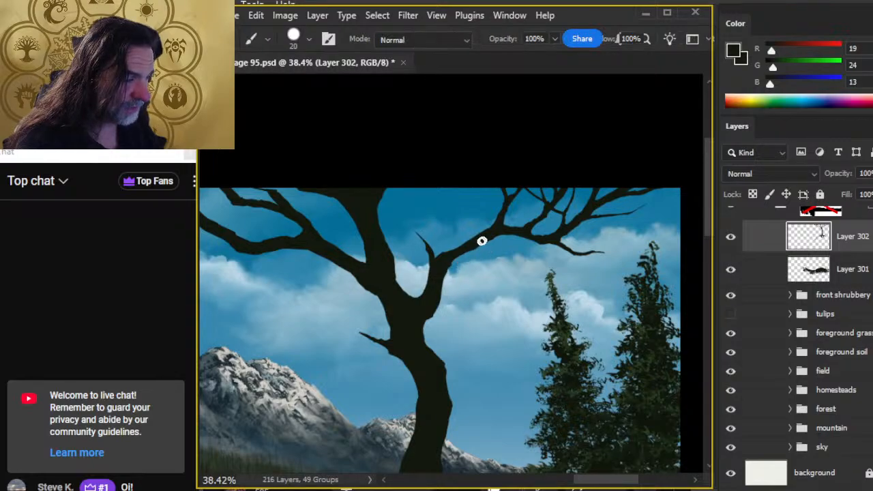
drag(429, 271, 419, 292)
key(e)
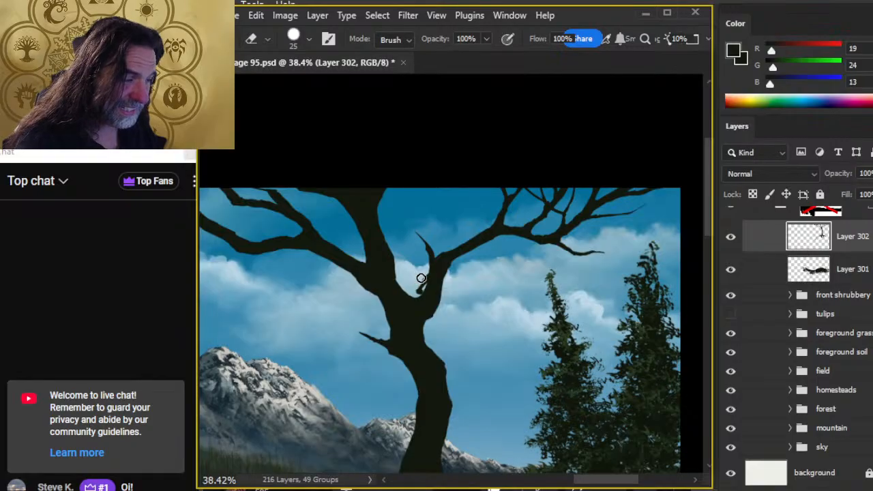
drag(421, 278, 422, 283)
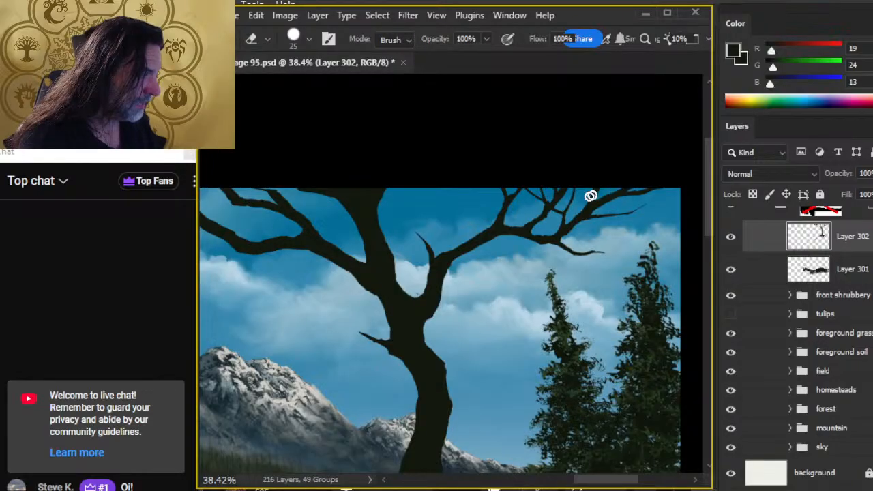
- Refine the right-hand branch where it splits into twigs, filling its body and trimming its underside
key(b)
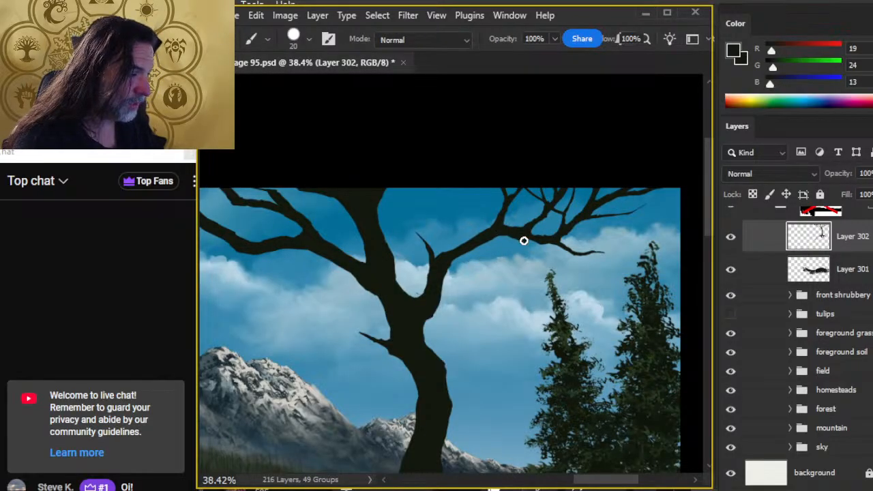
key(e)
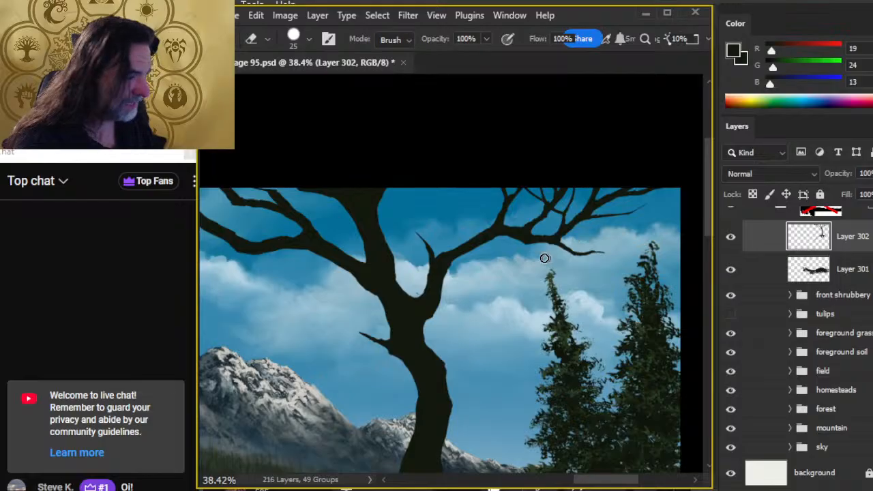
key(b)
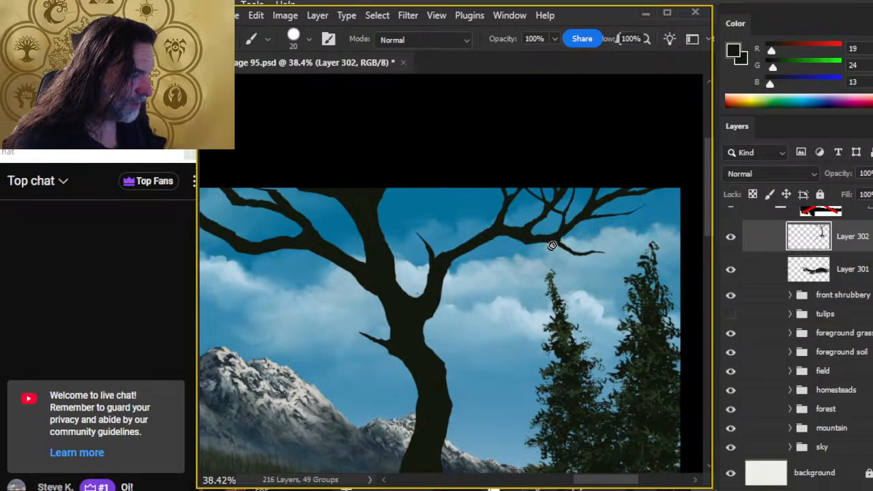
key(e)
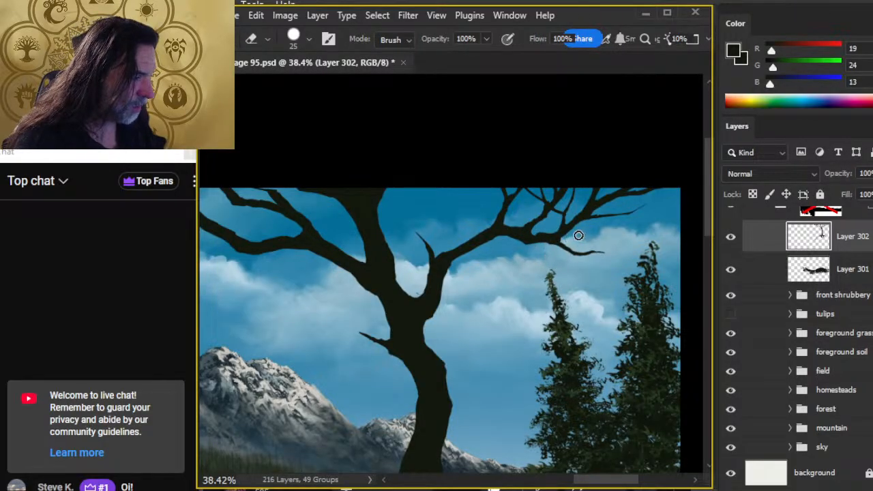
key(b)
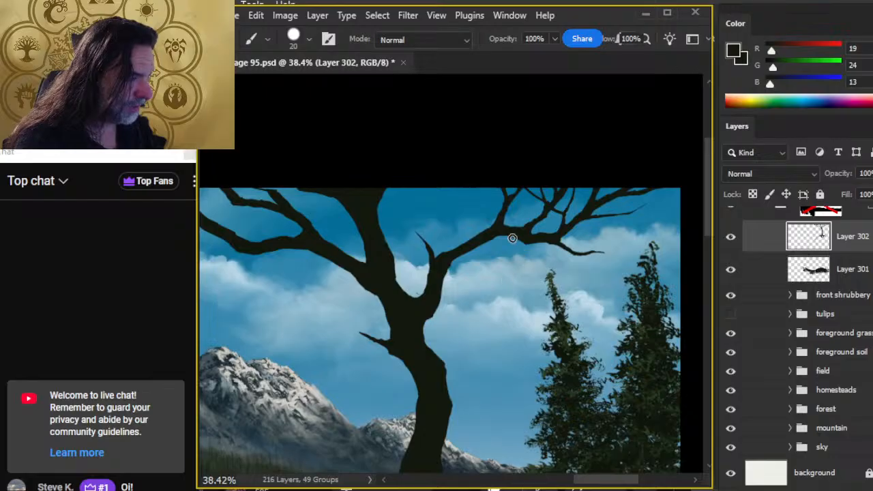
drag(517, 230, 481, 235)
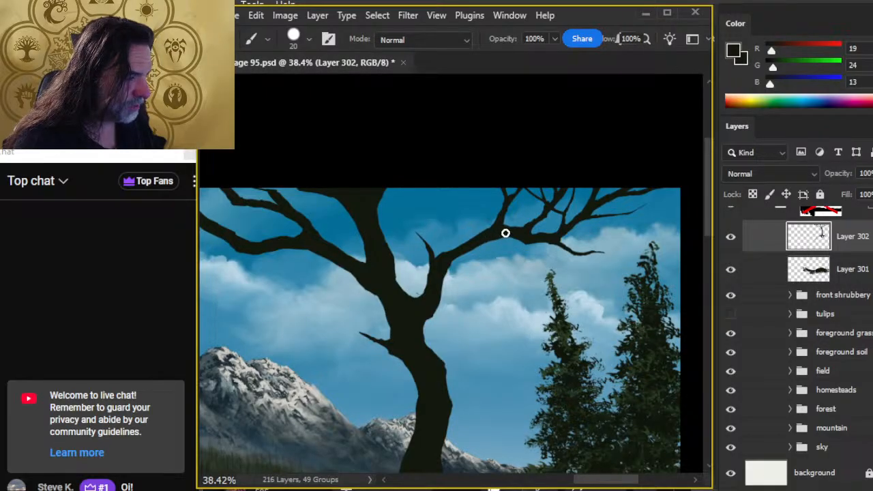
- Even out the right-hand branch's thickness around its bend, with alternating Eraser trims and Brush fills
key(e)
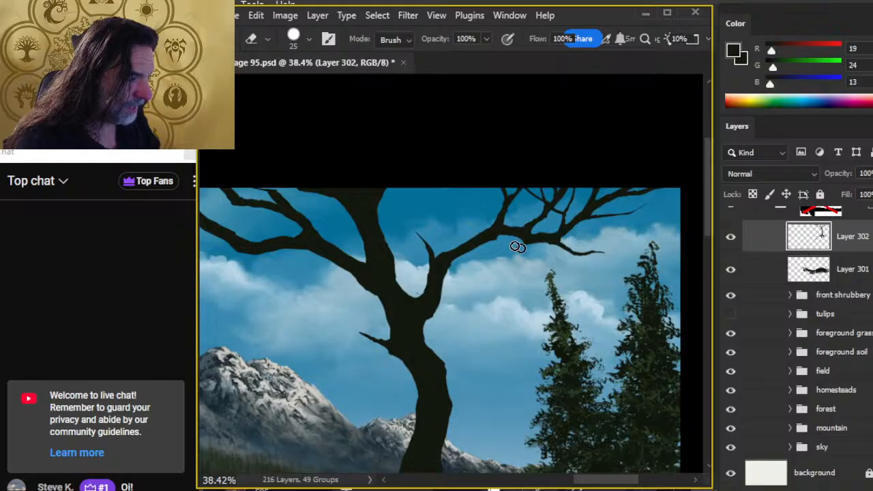
key(b)
key(e)
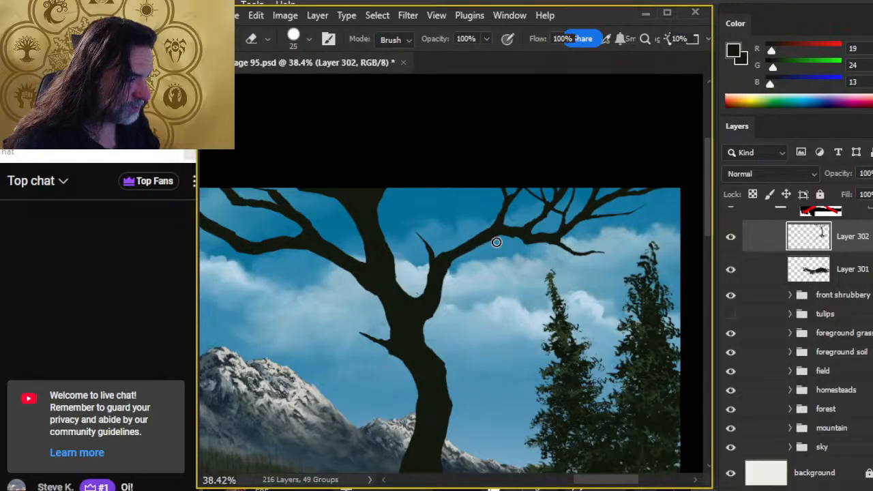
key(b)
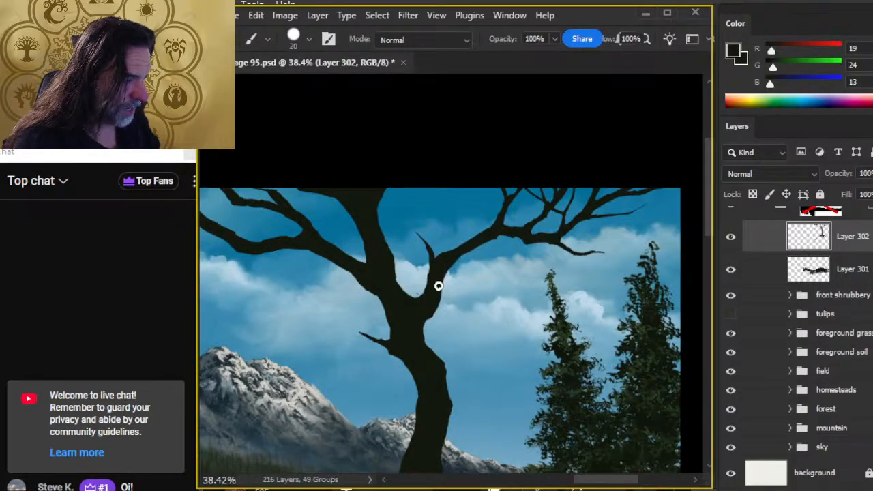
key(e)
key(b)
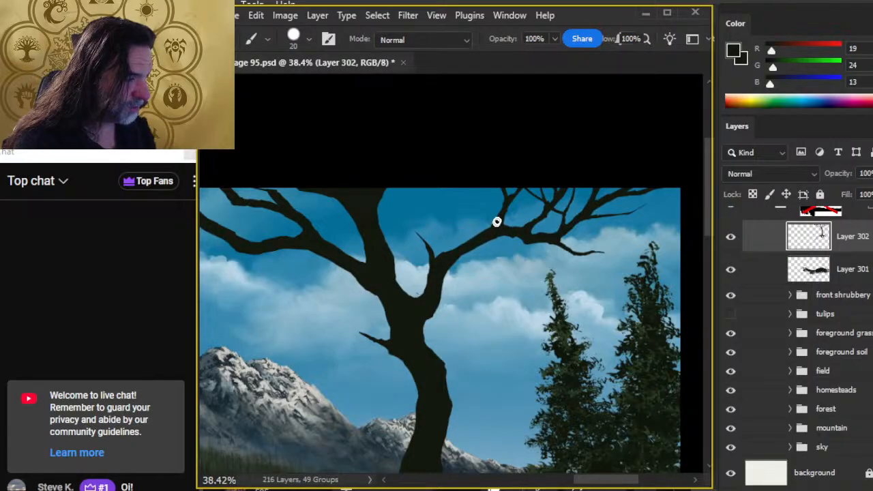
- Thin and reshape the twig rising from the right-hand branch's bend, using a 15 px Eraser and a 9 px Brush
key(e)
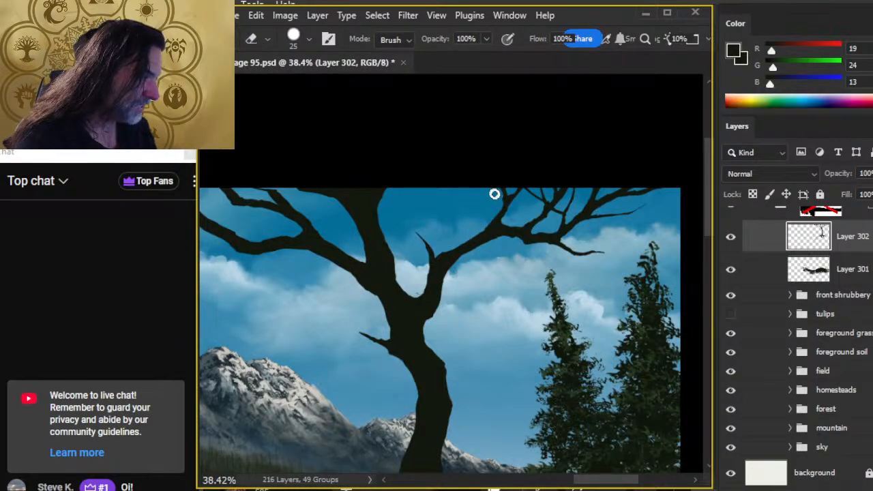
key(b)
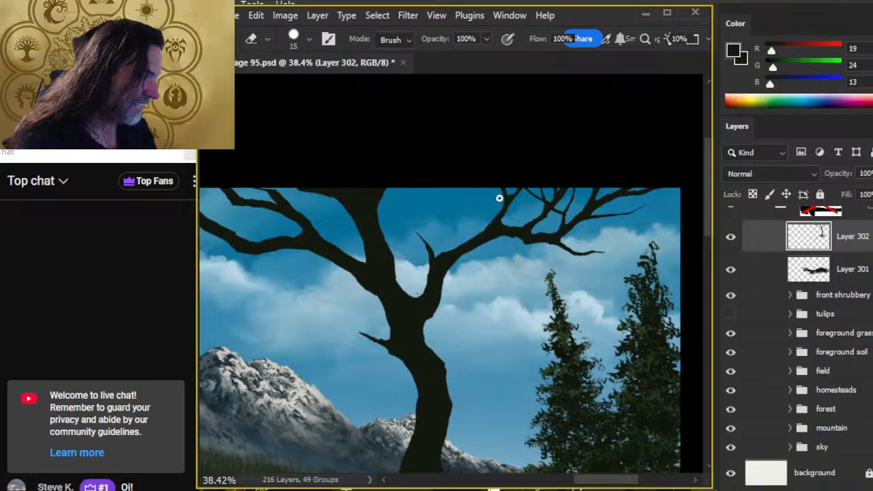
key(e)
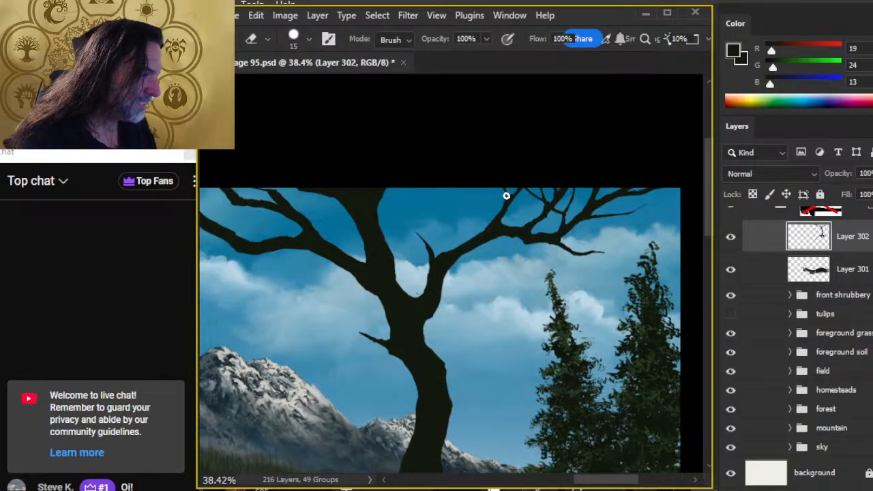
key(b)
key(bracketleft)
key(bracketleft)
key(bracketleft)
key(e)
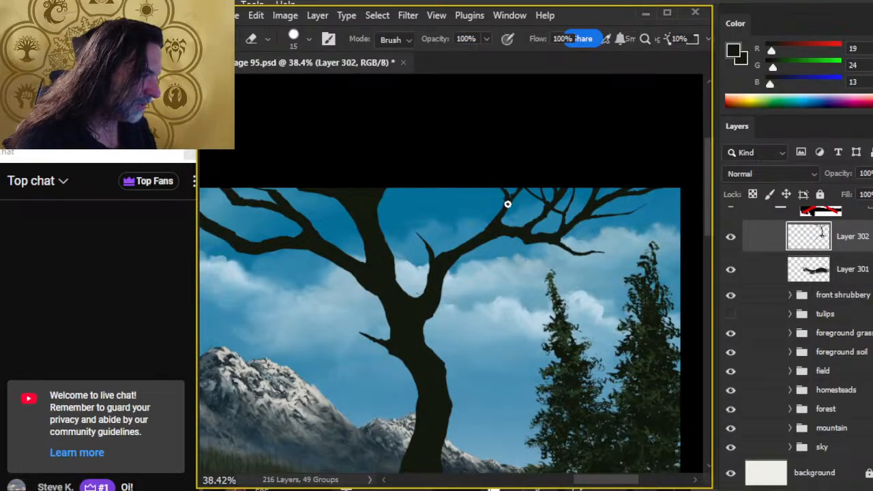
key(b)
key(e)
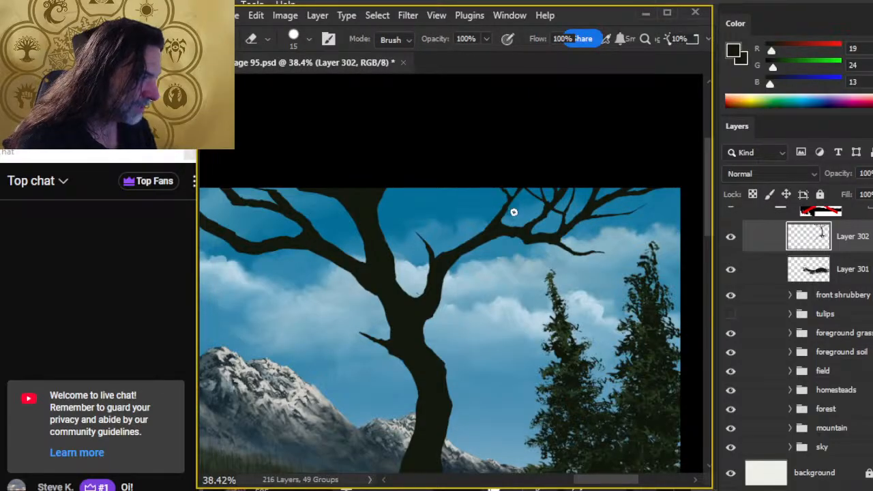
- Clean up the joint between the rising twig and the right-hand branch, smoothing the branch's upper edge beside it
key(b)
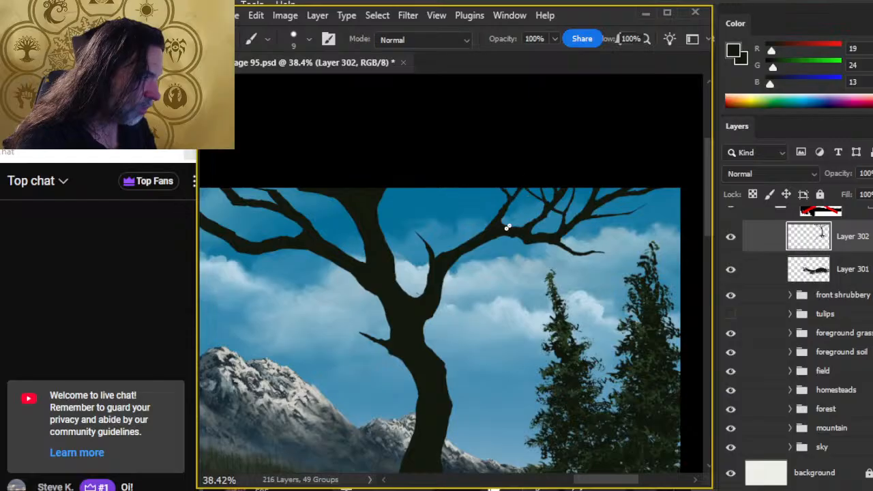
key(e)
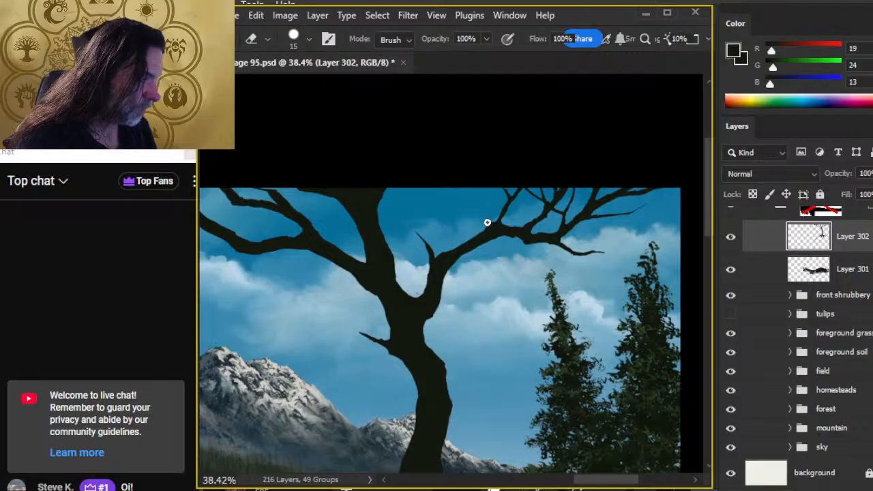
key(b)
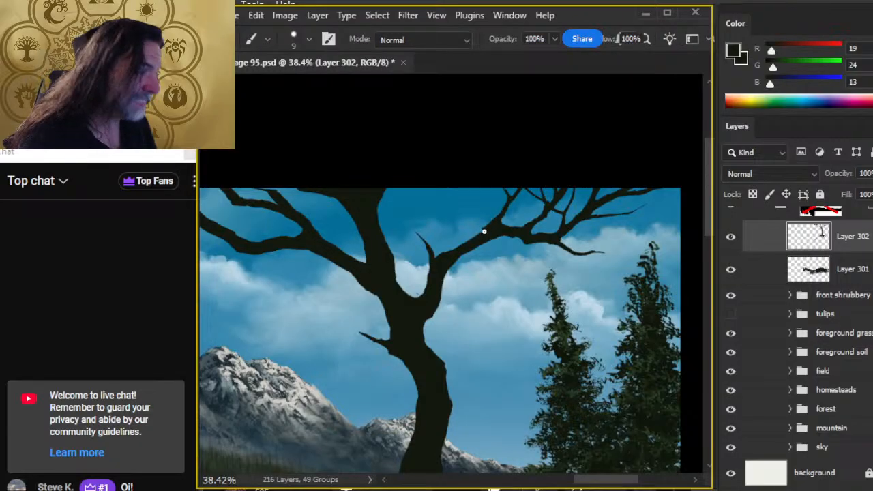
- Smooth the right-hand branch's lower edge from the trunk fork up to the bend with 9 px Brush strokes and 15 px Eraser trims
key(e)
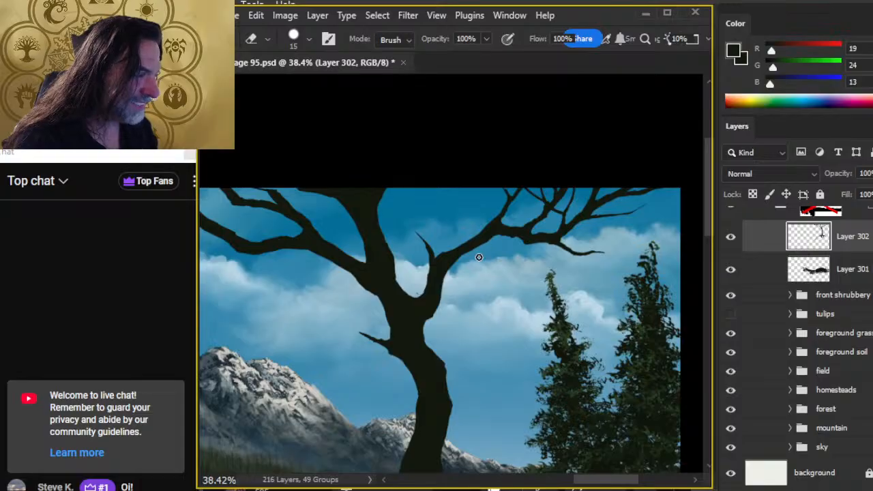
key(b)
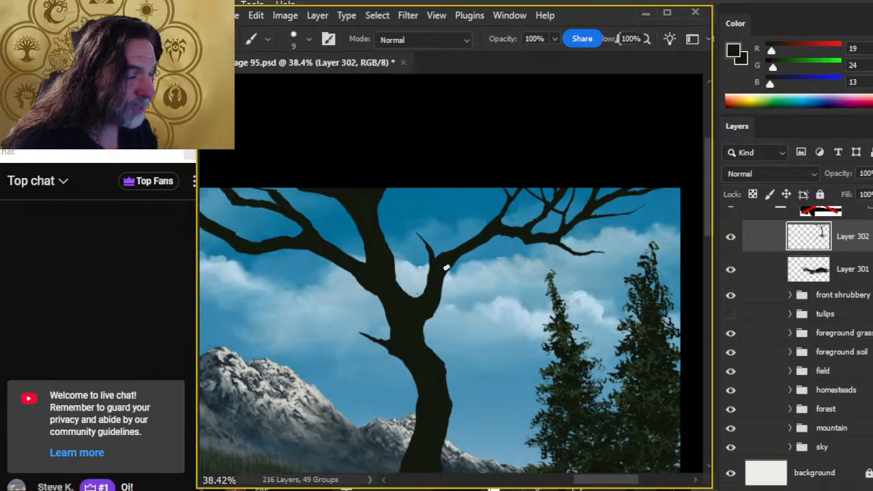
drag(452, 261, 485, 241)
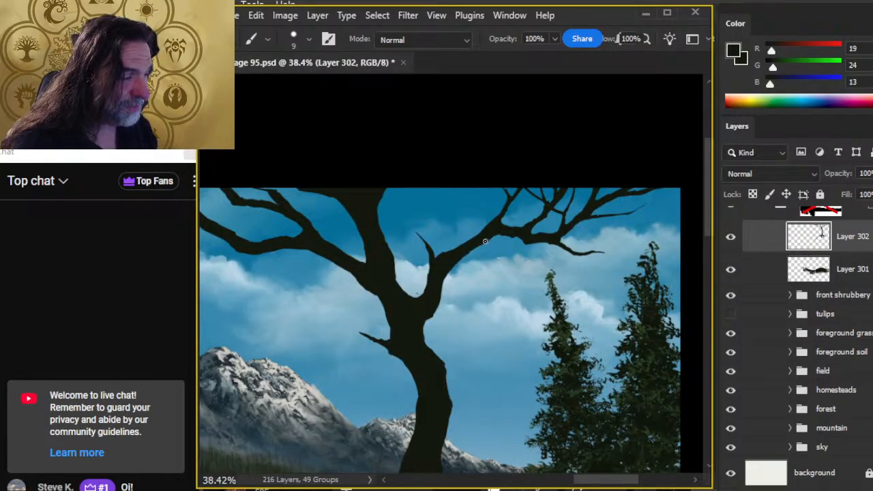
key(e)
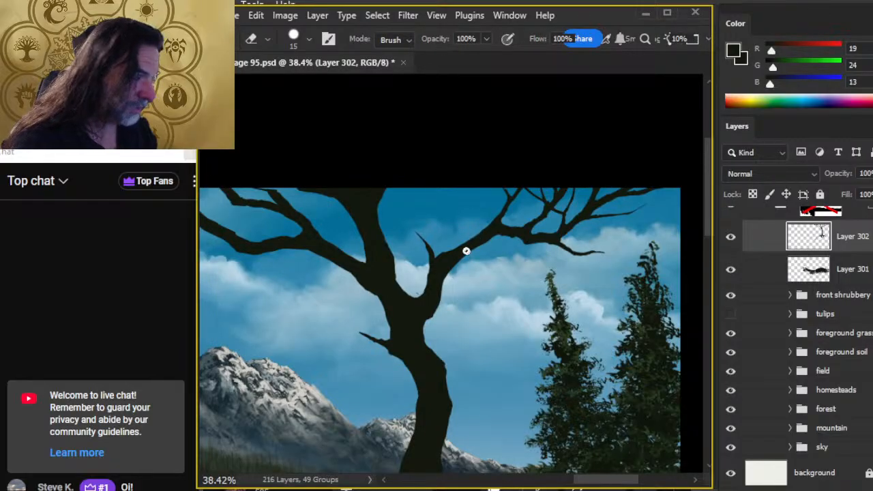
key(b)
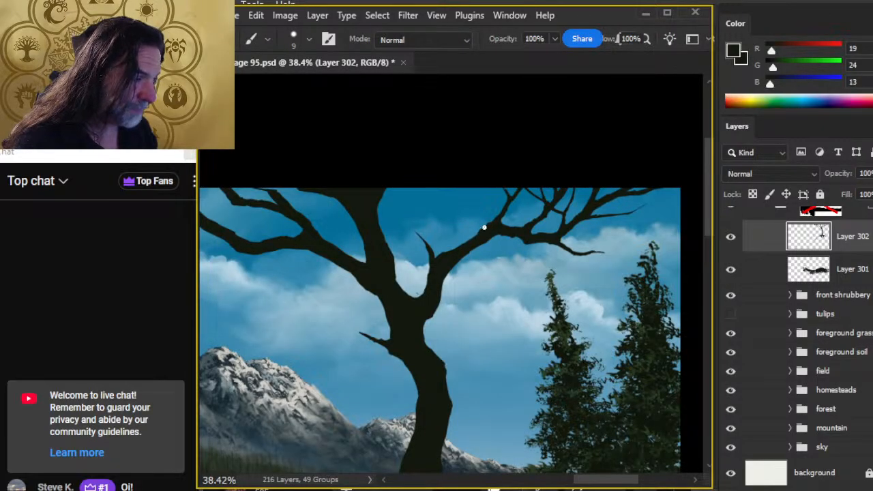
- Thin and separate the upper twigs at the right-hand branch's outer end, alternating a 15 px Eraser and a 9 px Brush
key(e)
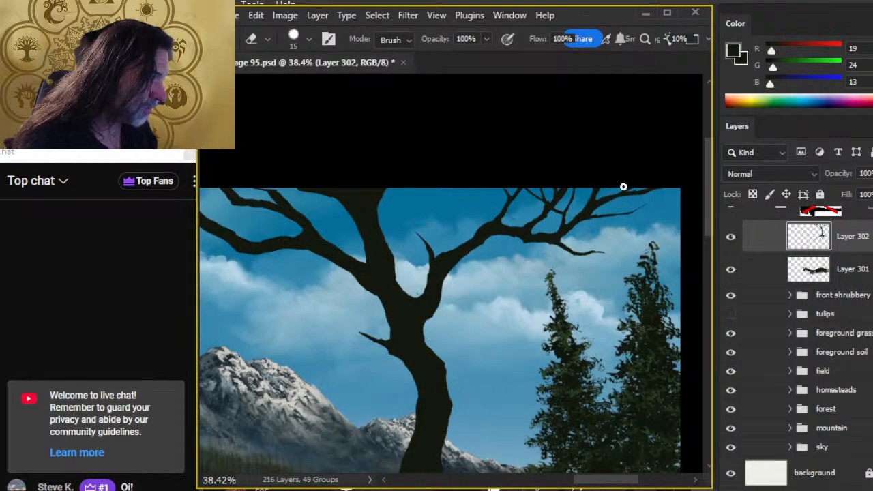
key(b)
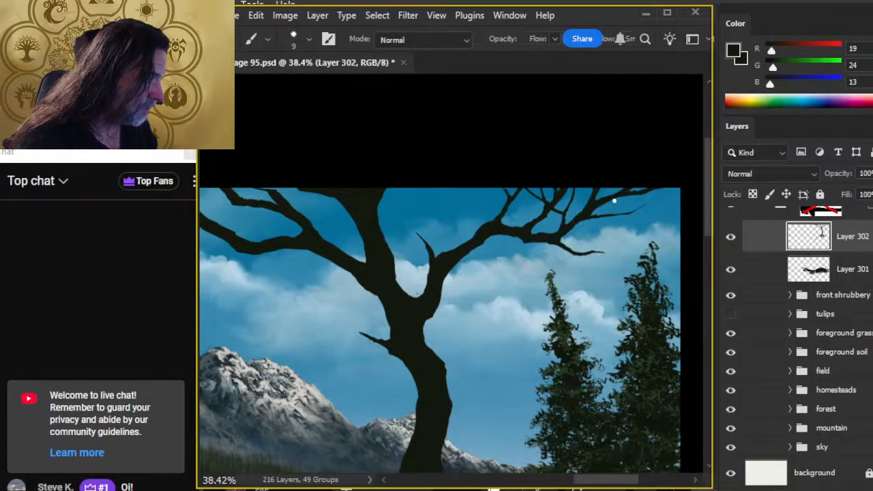
key(e)
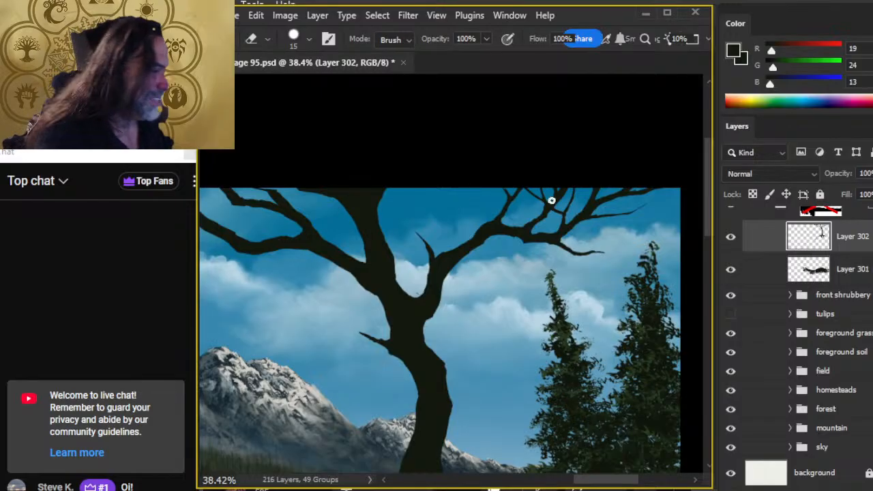
key(b)
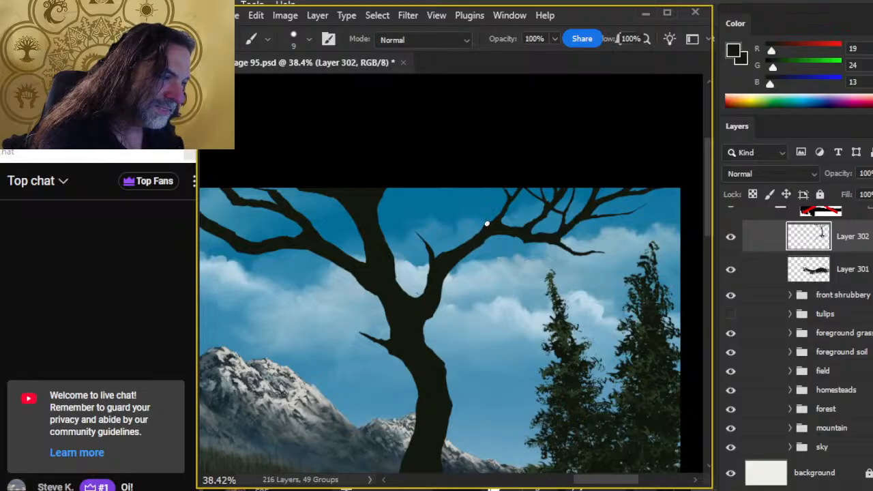
key(e)
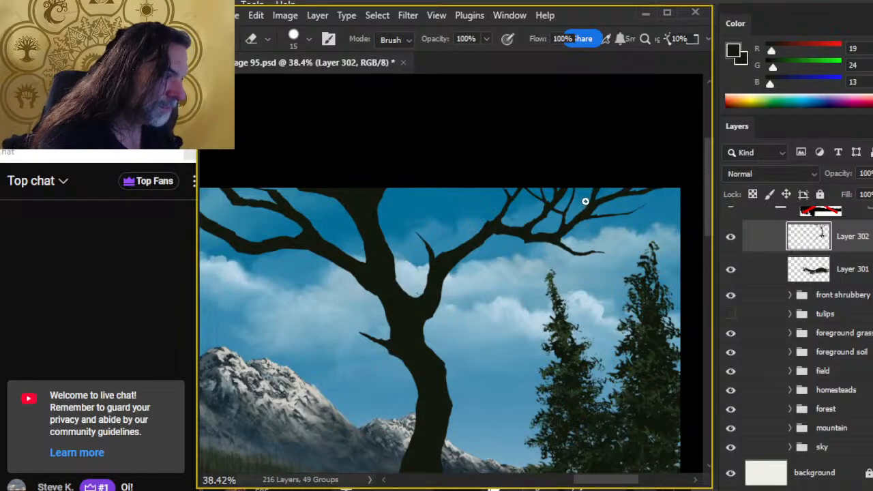
key(b)
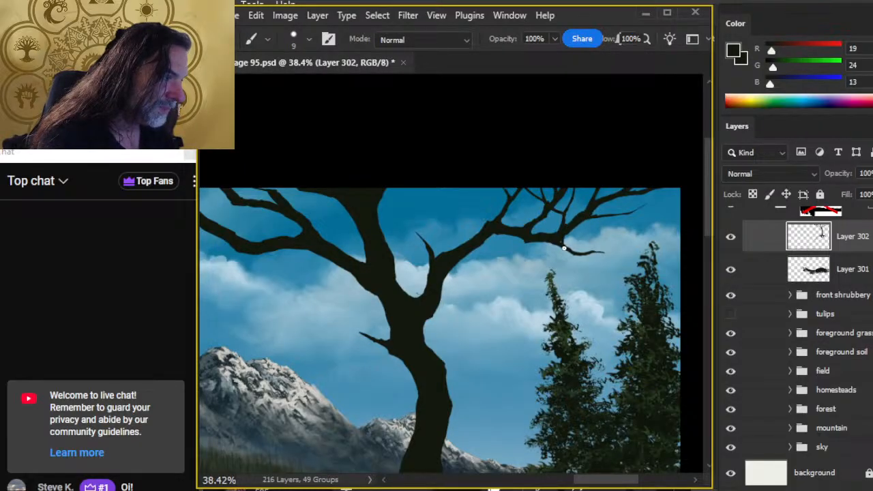
- Refine the fork where the drooping twig leaves the right-hand branch's outermost twigs with 15 px Eraser trims and 9 px Brush fills
key(e)
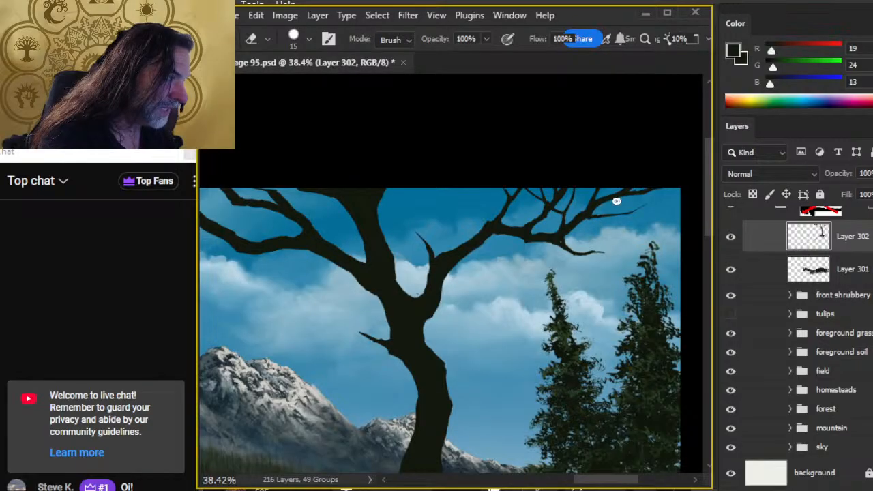
key(b)
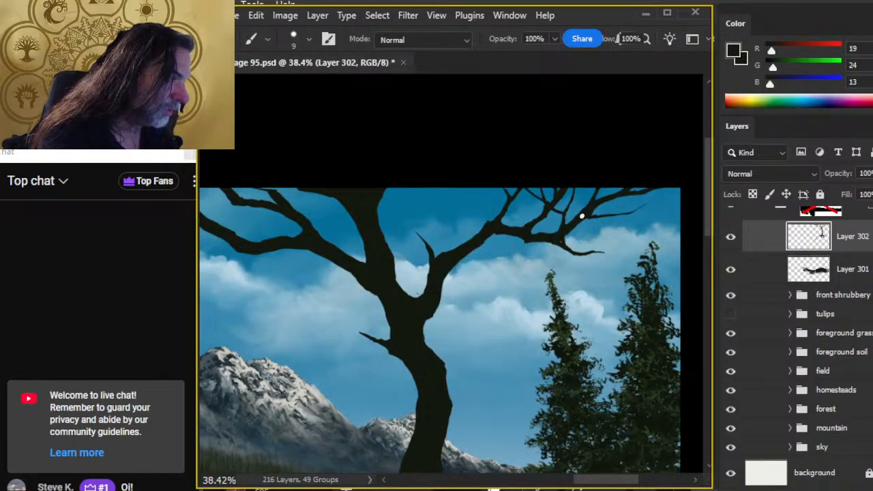
key(e)
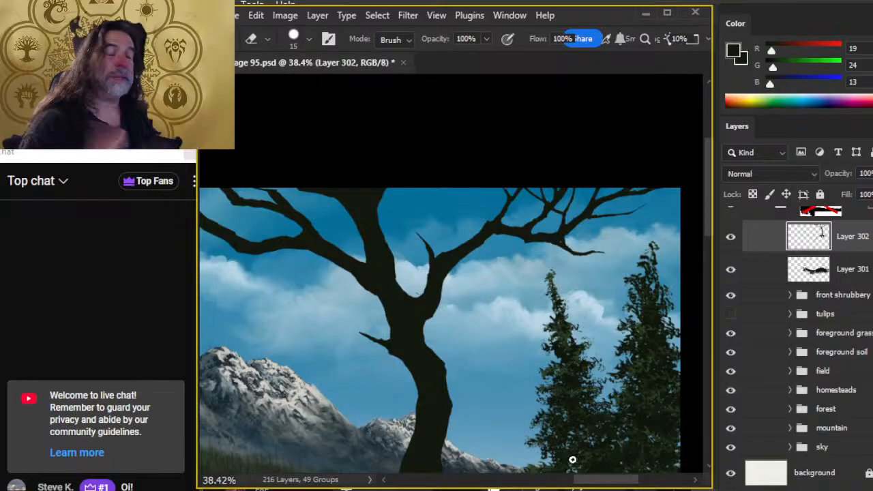
key(b)
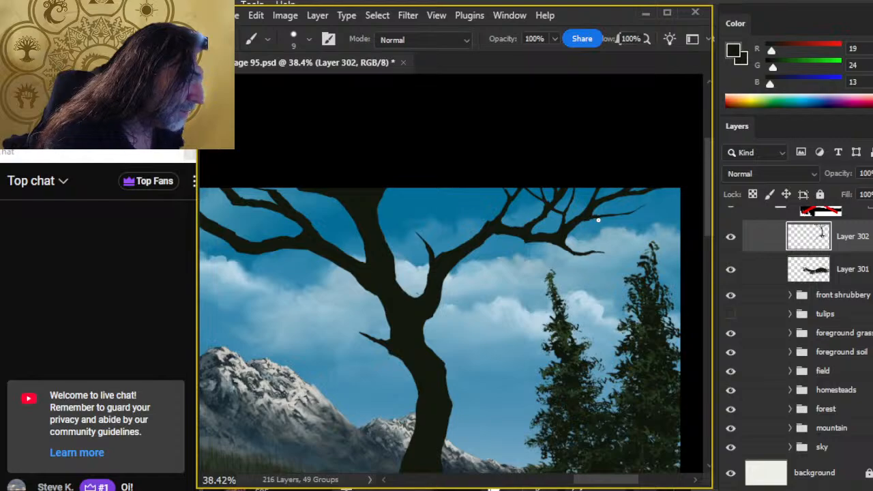
key(e)
key(b)
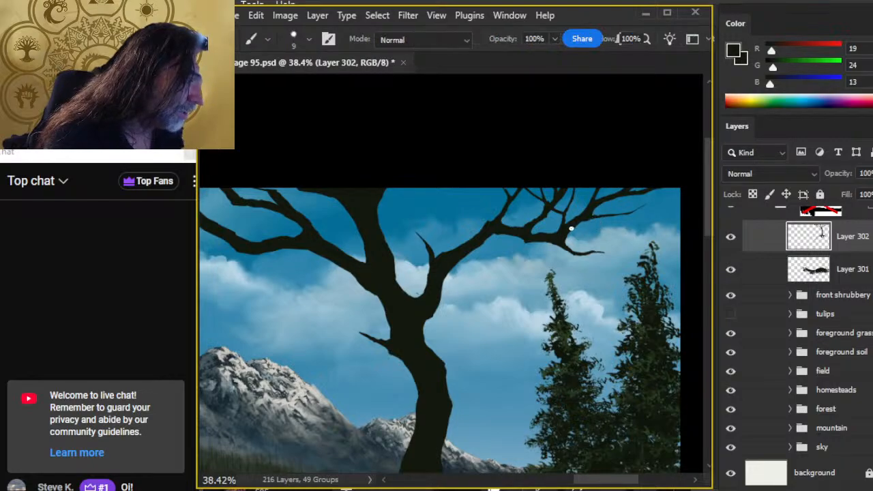
key(e)
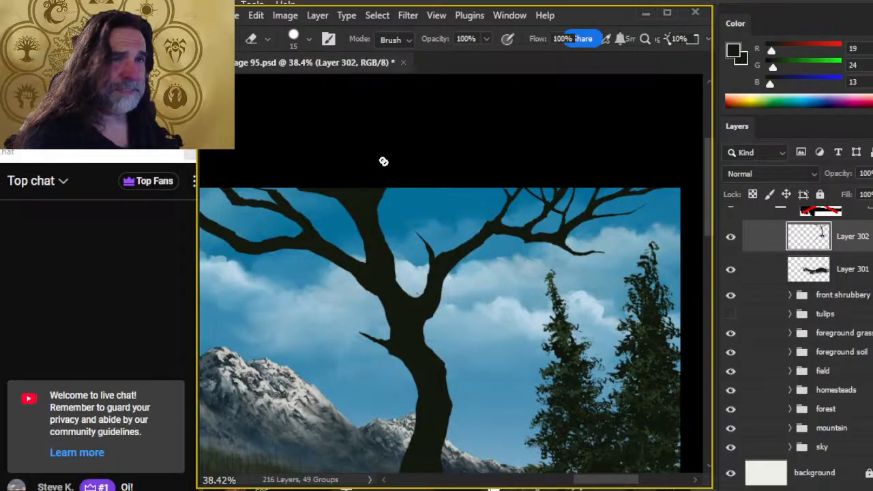
- Paint a short pointed twig rising from the right-hand branch's bend and trim its edges with the 15 px Eraser
key(b)
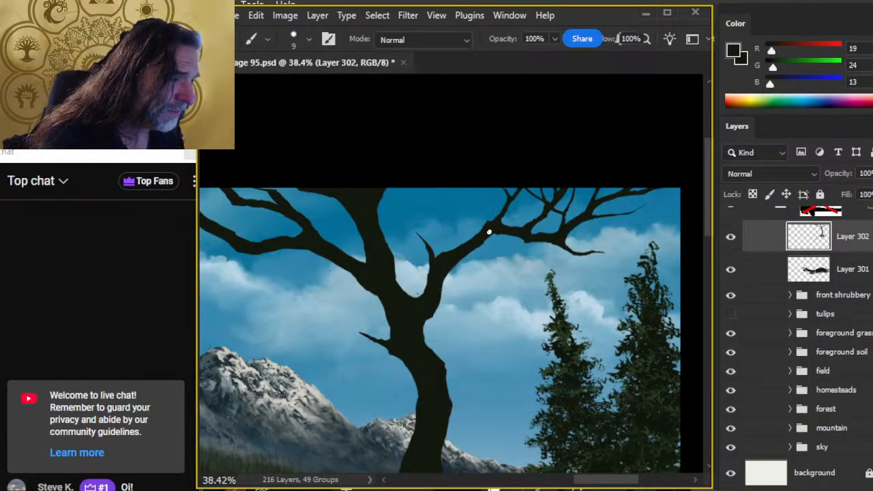
key(e)
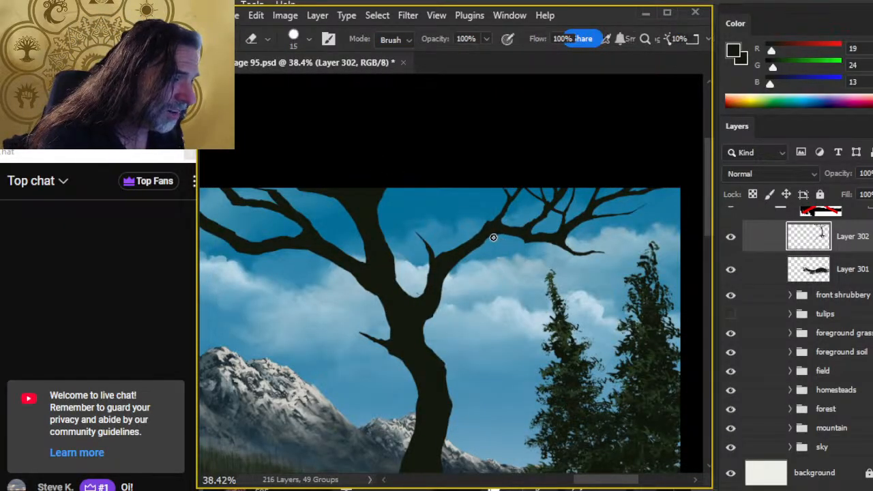
key(b)
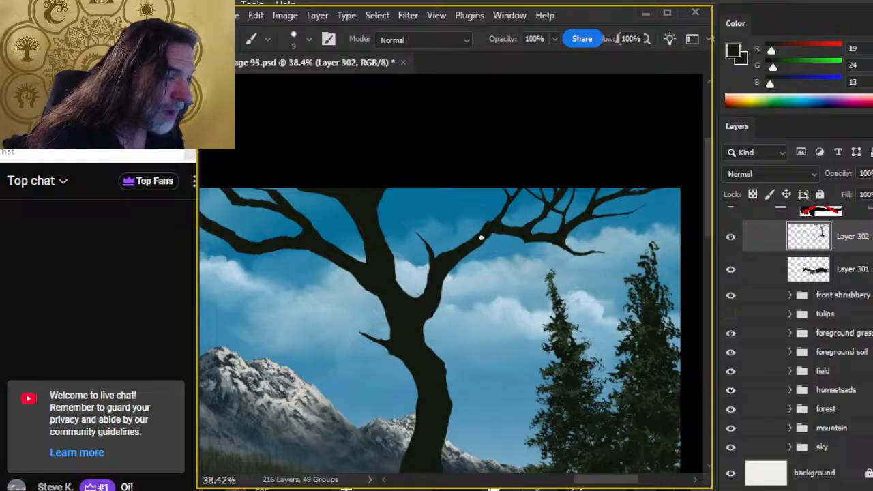
key(e)
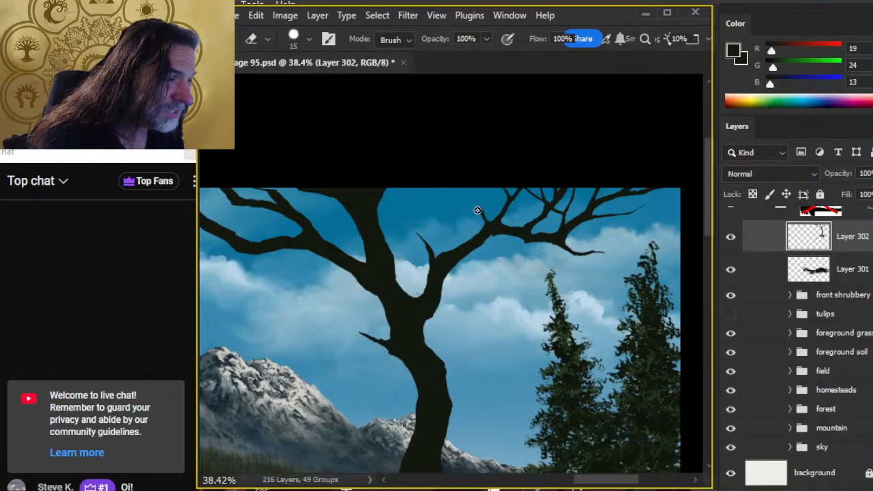
key(b)
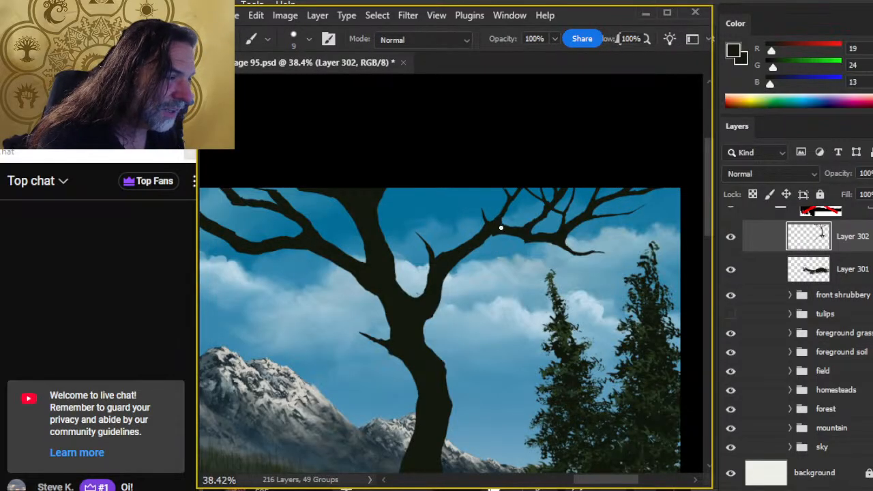
- Reshape the inner twig in the middle of the right-hand branch and clean the gap below it
key(e)
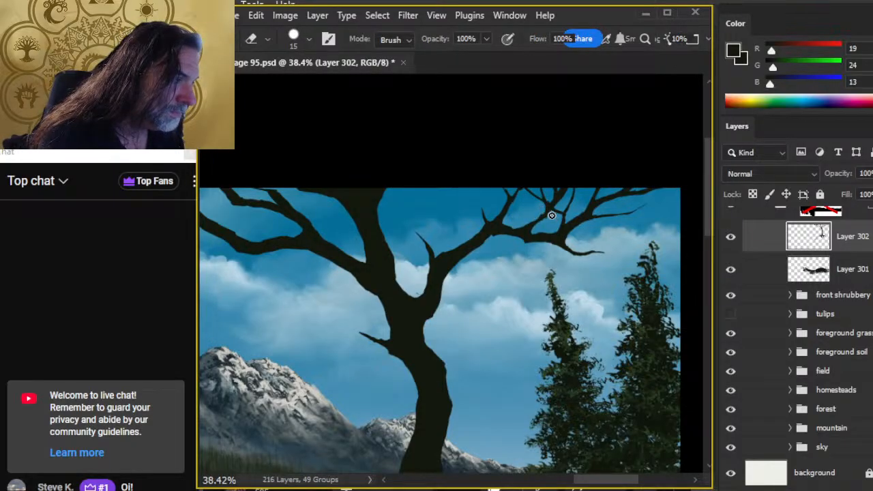
key(b)
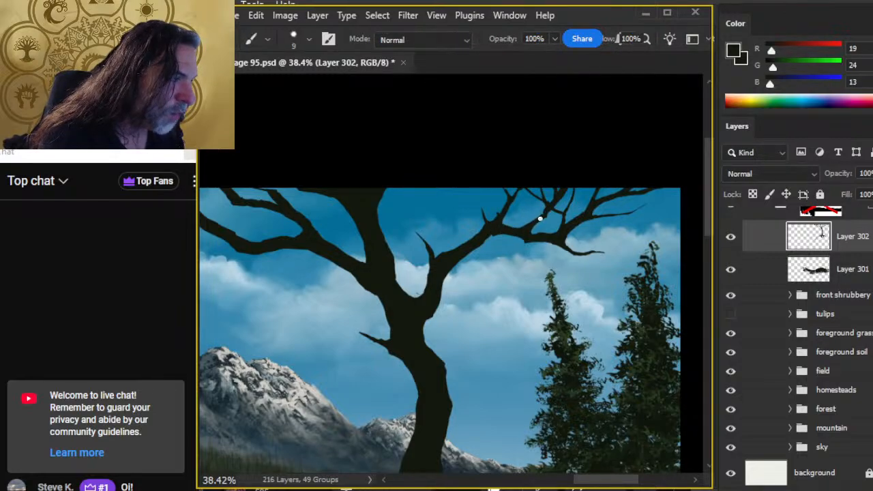
key(e)
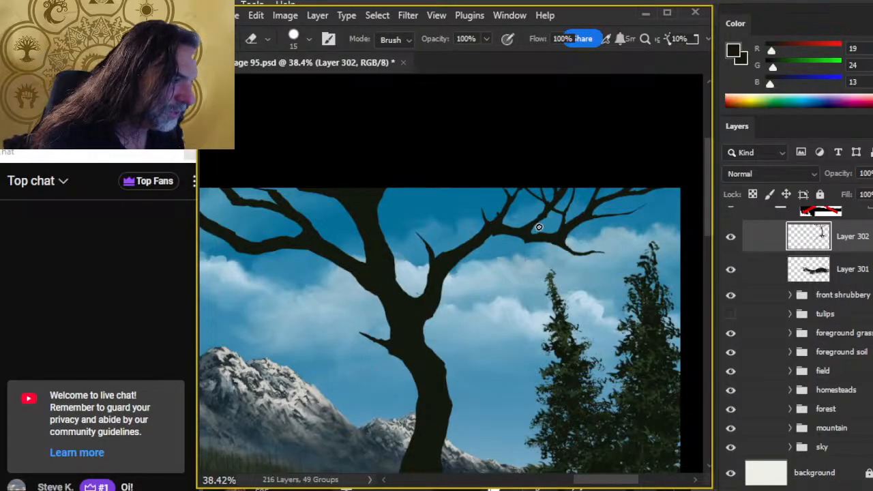
key(b)
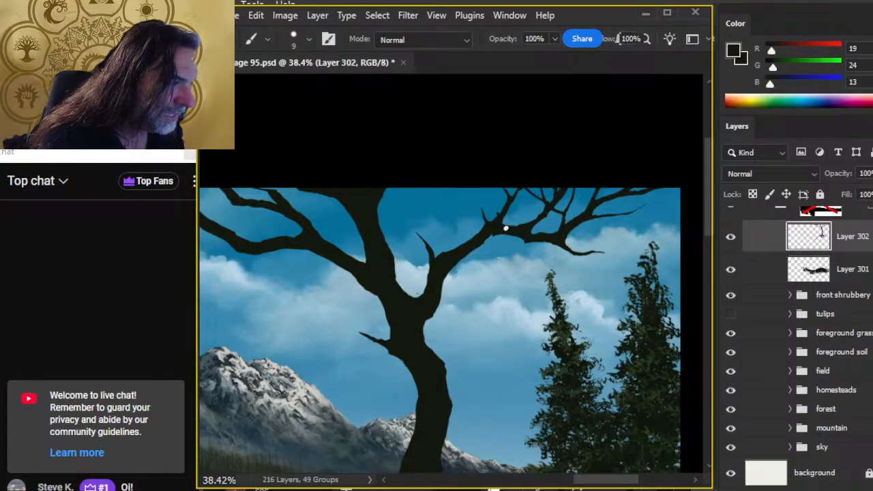
- Clean the crotch between the left-hand branch and the central limb, and smooth the left-hand branch around its fork
key(e)
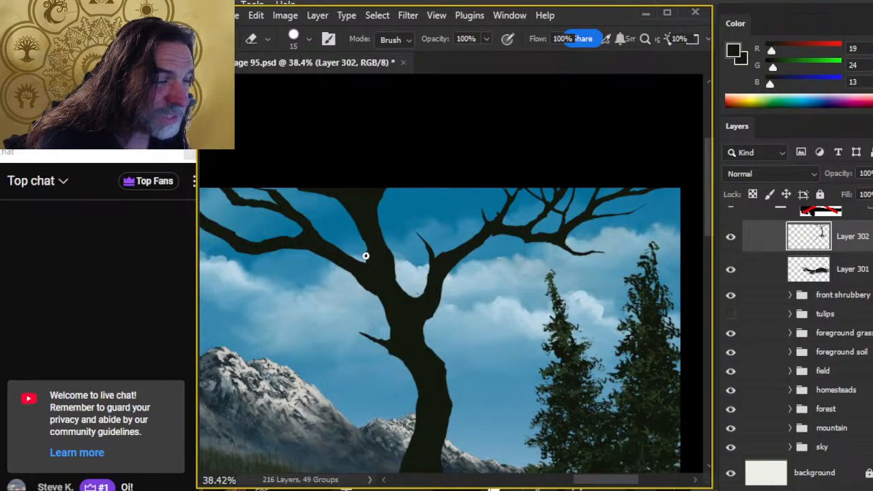
key(b)
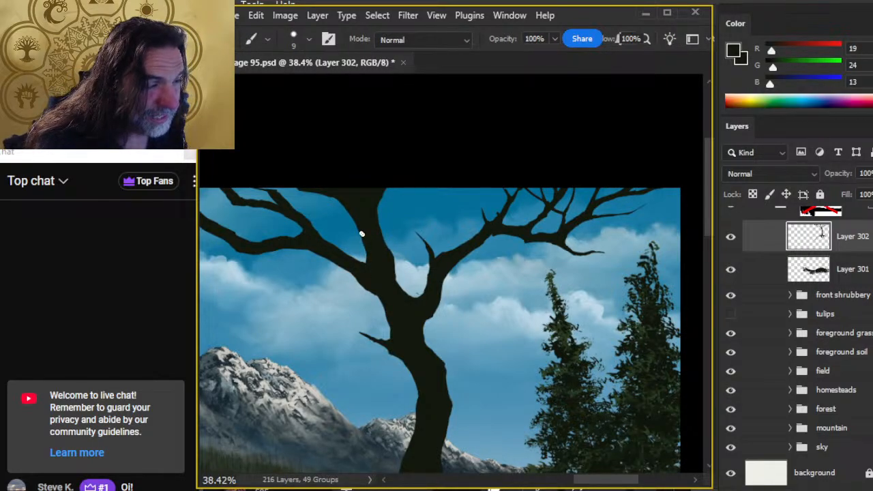
drag(272, 195, 374, 222)
key(e)
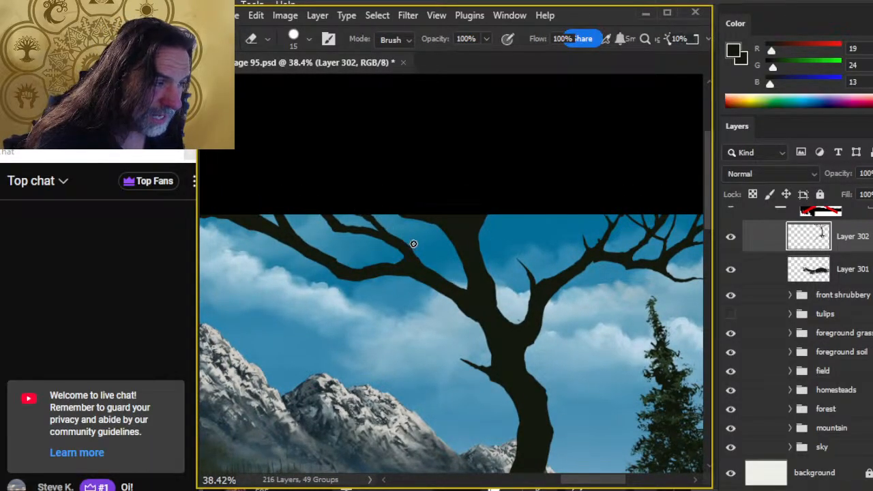
key(b)
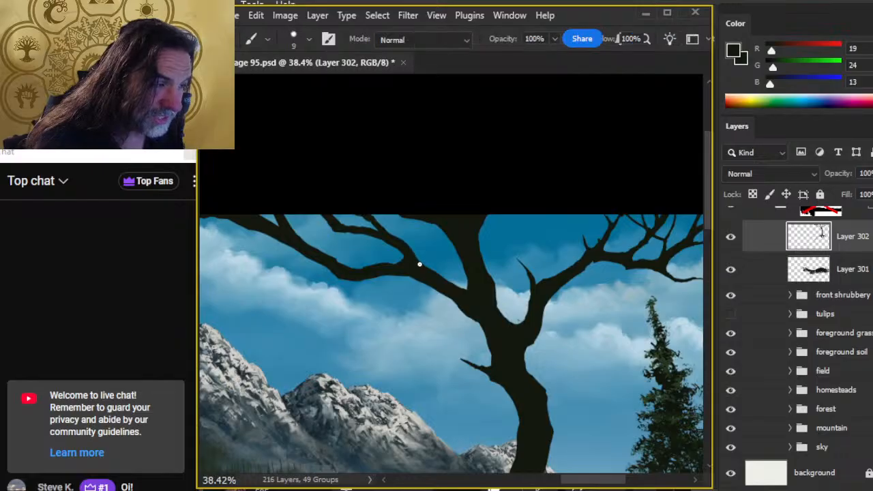
key(e)
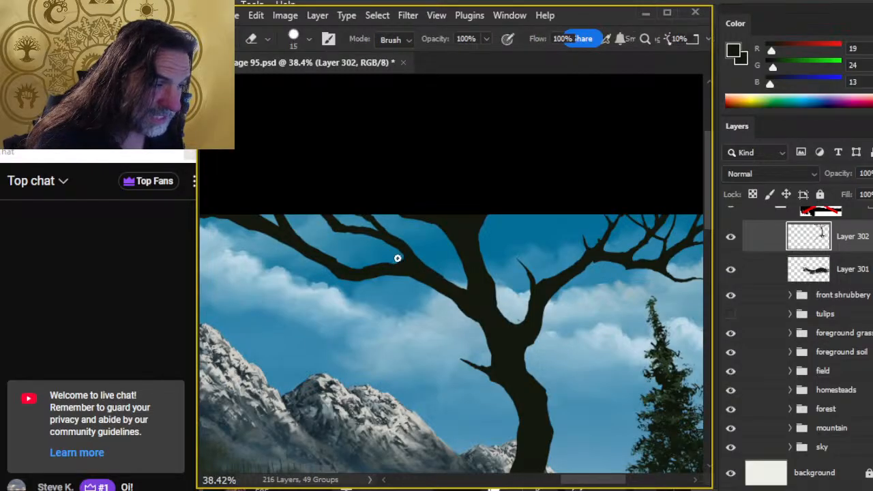
key(b)
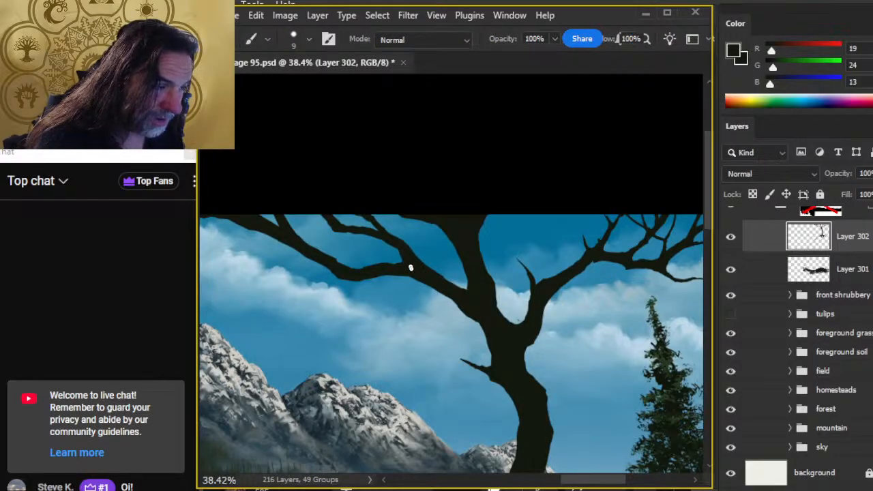
key(e)
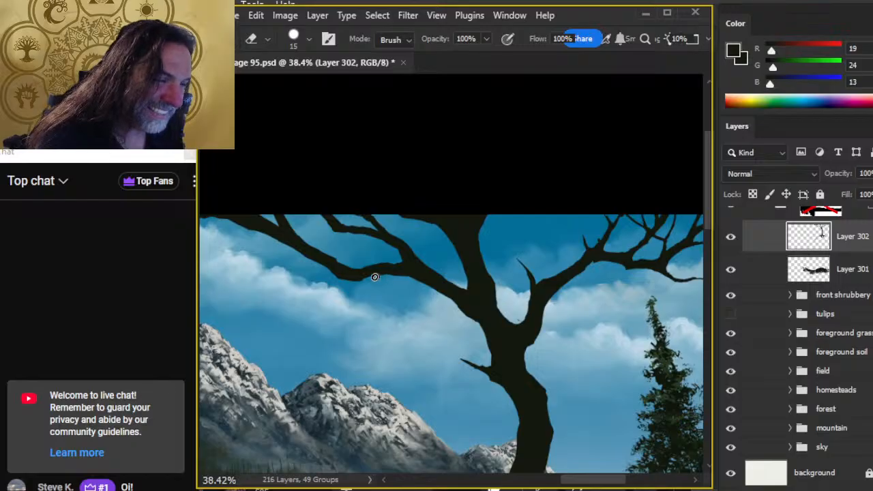
mouse_move(375, 277)
mouse_down()
mouse_move(398, 276)
mouse_move(443, 298)
mouse_up()
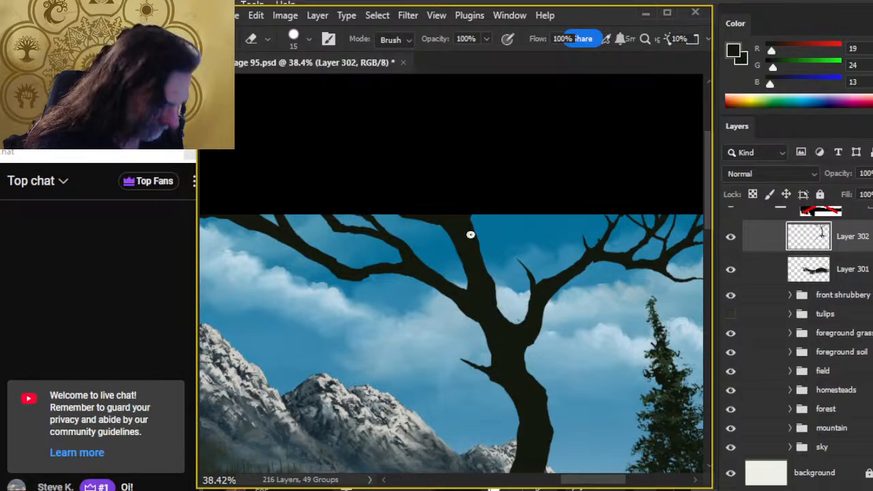
- Narrow the central limb near the canvas's upper edge and split its top into a small second prong
key(b)
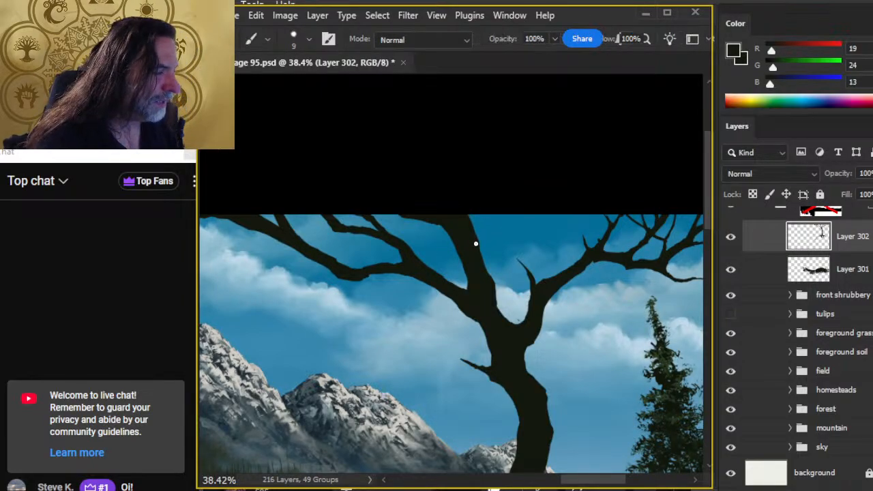
key(e)
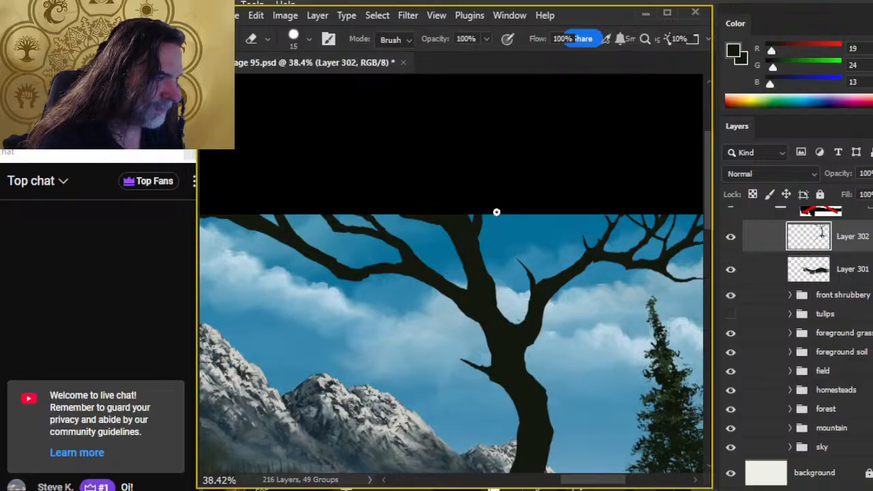
key(b)
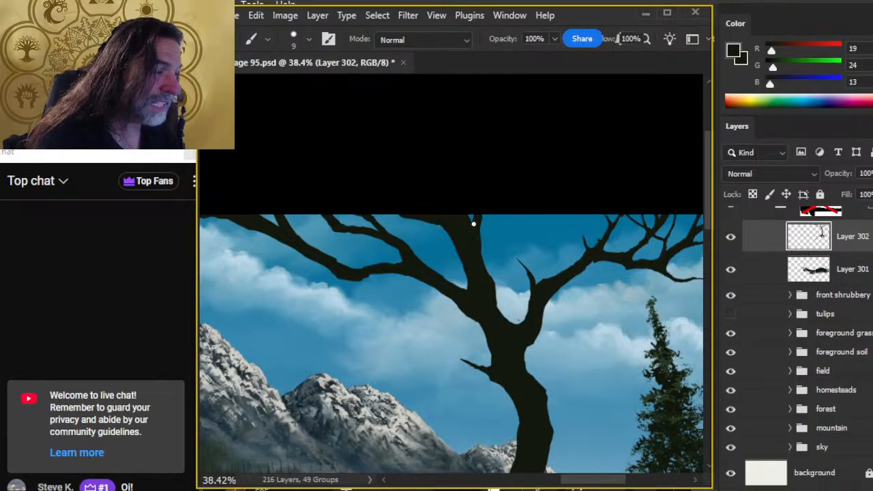
- Trim the left-hand branch's upper twig and smooth the branch's lower bend and fork with 9 px Brush and 15 px Eraser strokes
key(e)
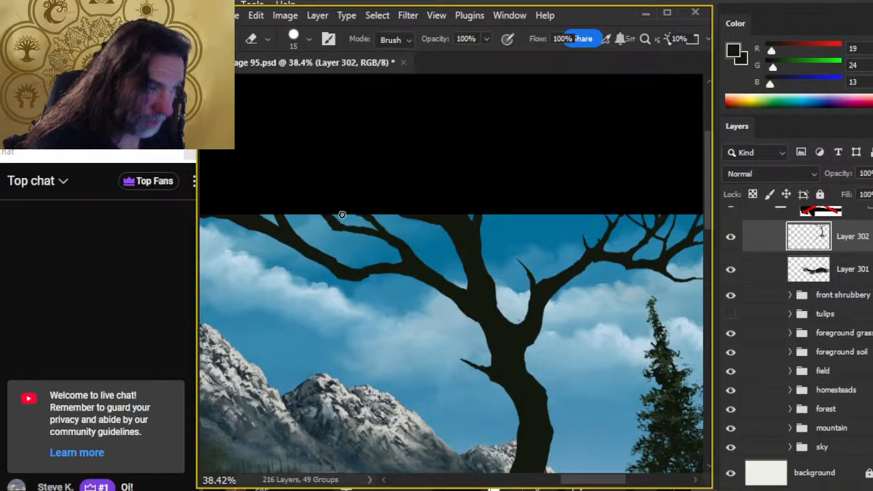
key(b)
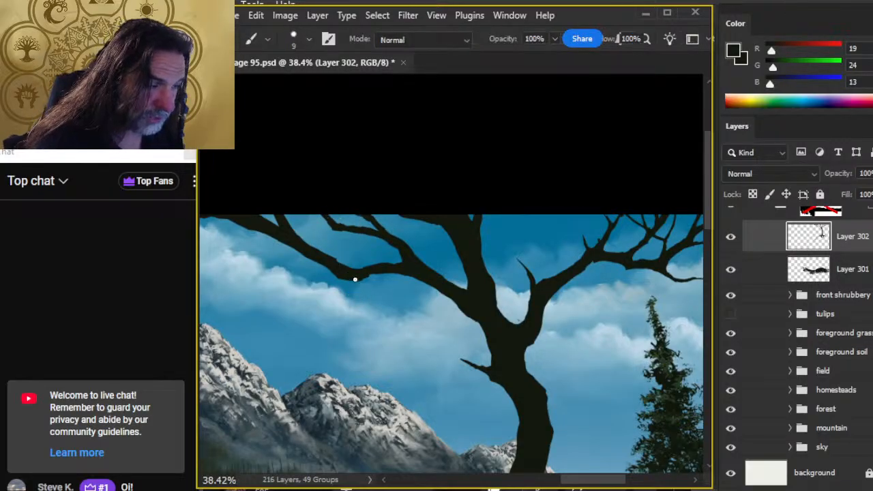
key(e)
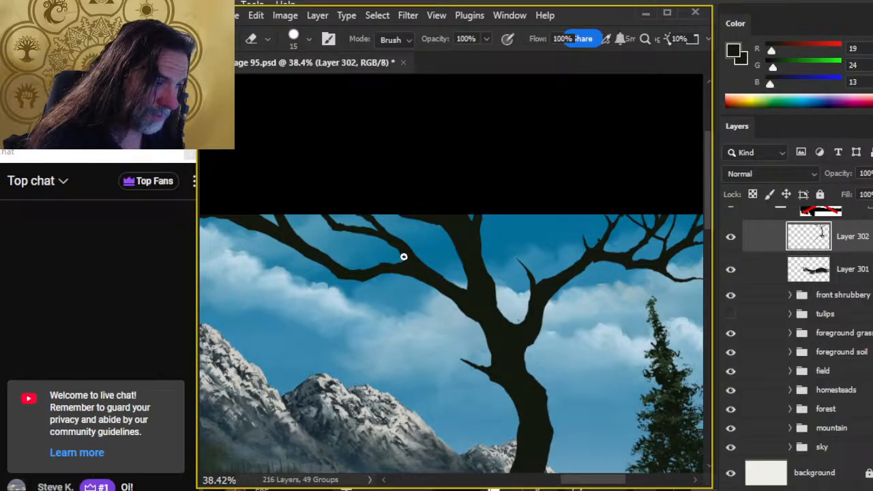
- Smooth the upper edge of the left-hand branch just before it meets the central limb with the 9 px Brush
key(b)
drag(451, 283, 458, 284)
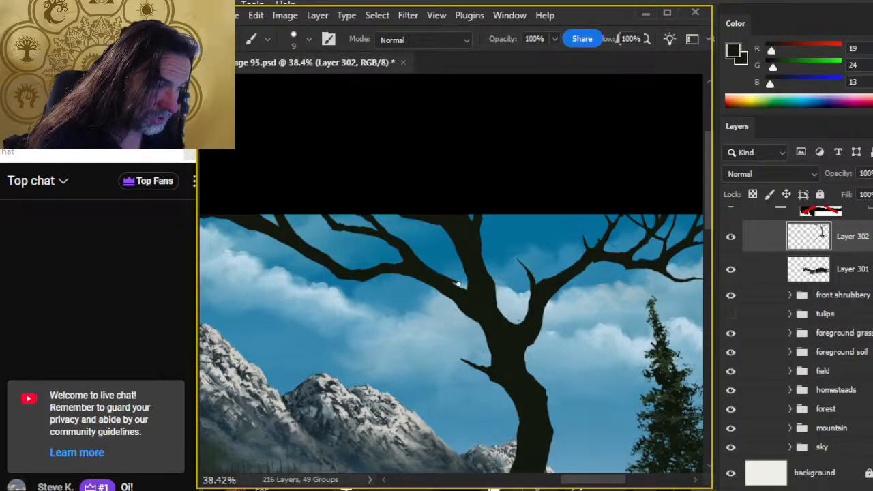
key(e)
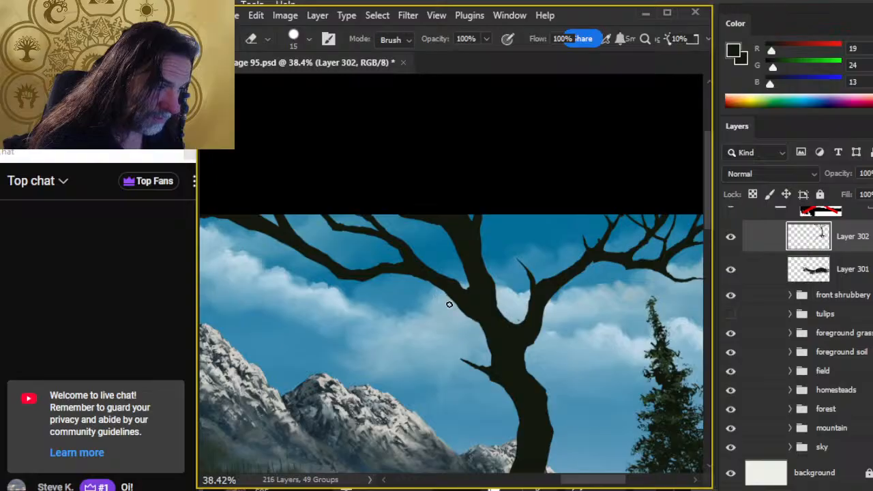
key(b)
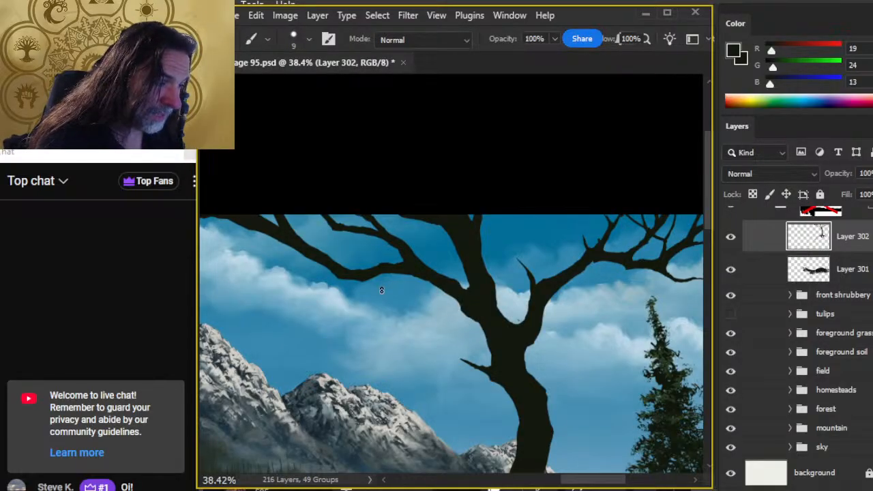
- Reshape the narrow crotch between the left-hand branch and the central limb with 9 px Brush and 15 px Eraser strokes
key(e)
mouse_move(467, 280)
mouse_down()
mouse_move(472, 295)
mouse_move(470, 288)
mouse_up()
key(b)
key(e)
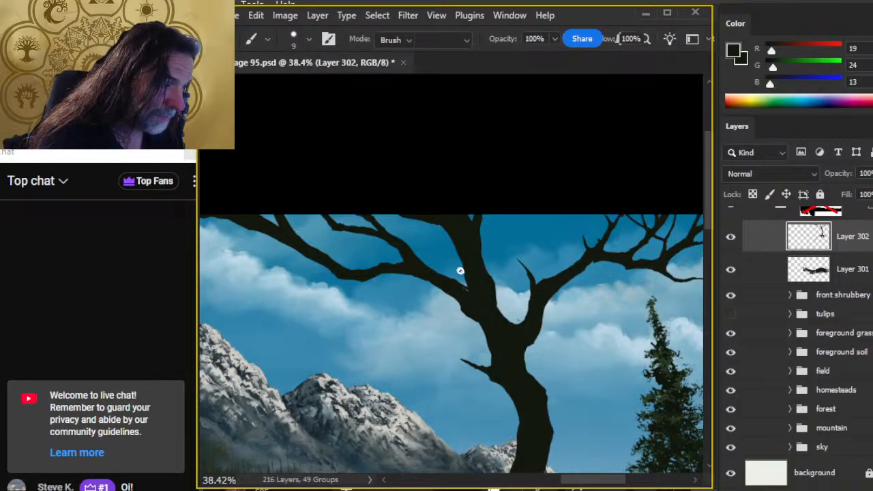
key(b)
drag(471, 271, 467, 300)
key(e)
key(b)
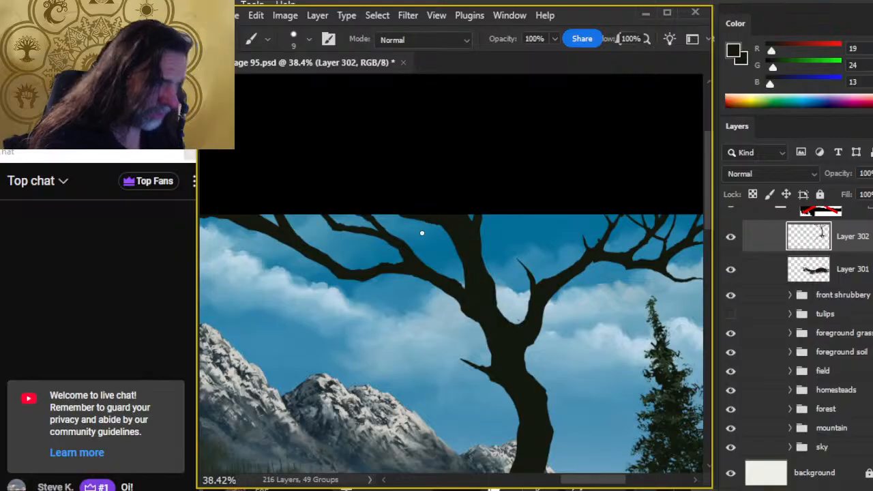
- Smooth the underside of the left-hand branch where it joins the trunk, alternating the 9 px Brush and 15 px Eraser
drag(516, 366, 452, 258)
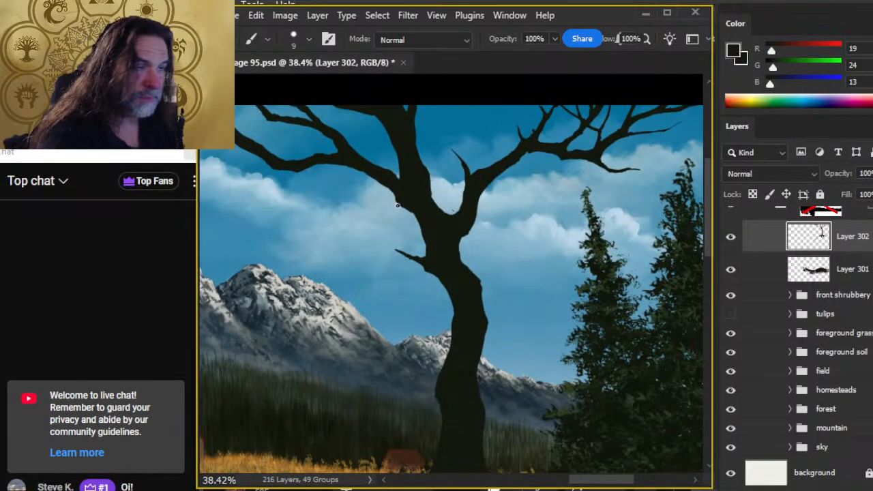
key(e)
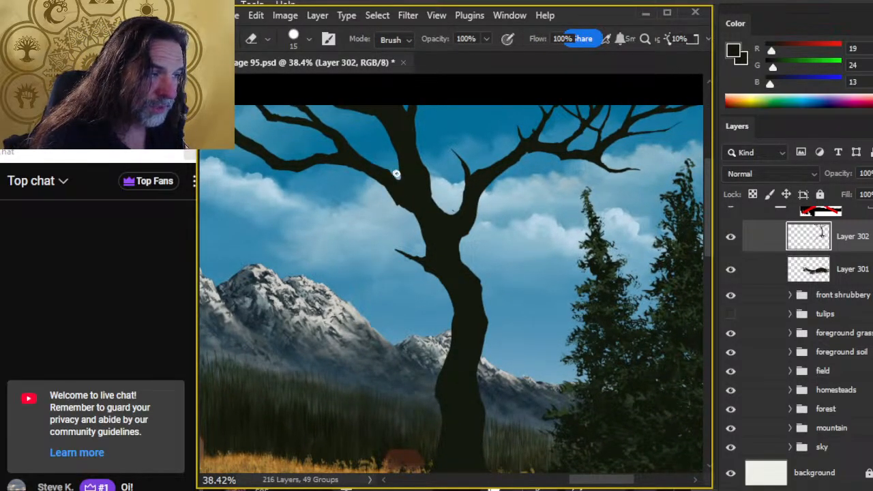
key(b)
key(e)
key(b)
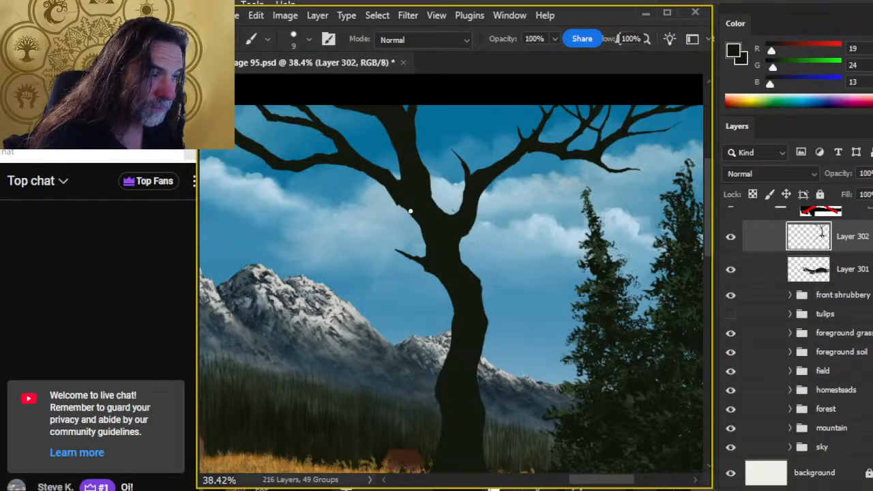
key(e)
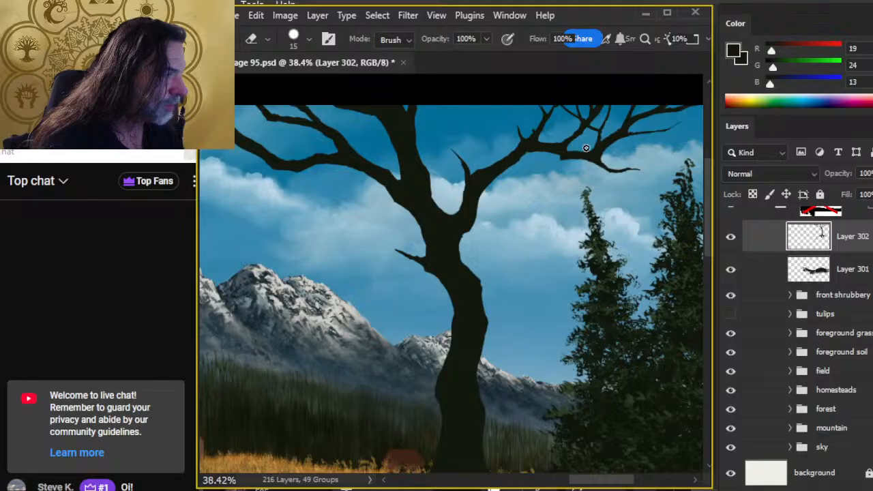
- Thicken the base of the rising offshoot at the right-hand branch's outer fork, trimming its edges with a 9 px Eraser
key(b)
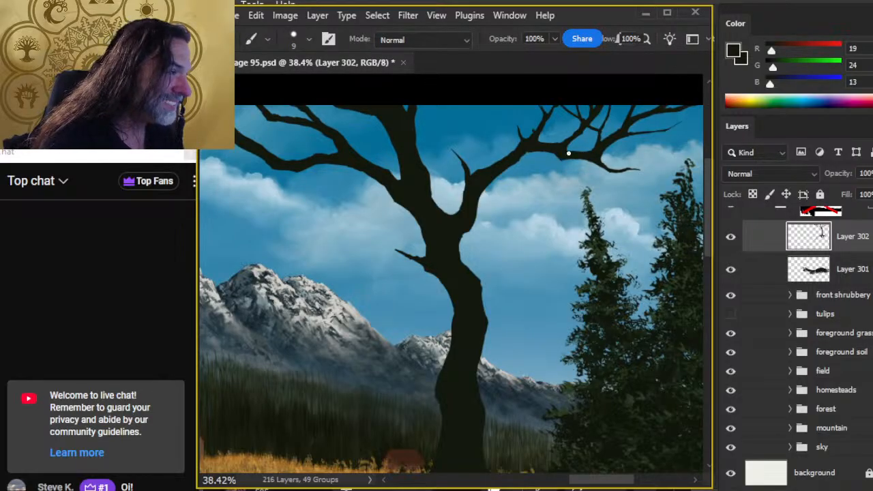
drag(568, 152, 492, 208)
key(e)
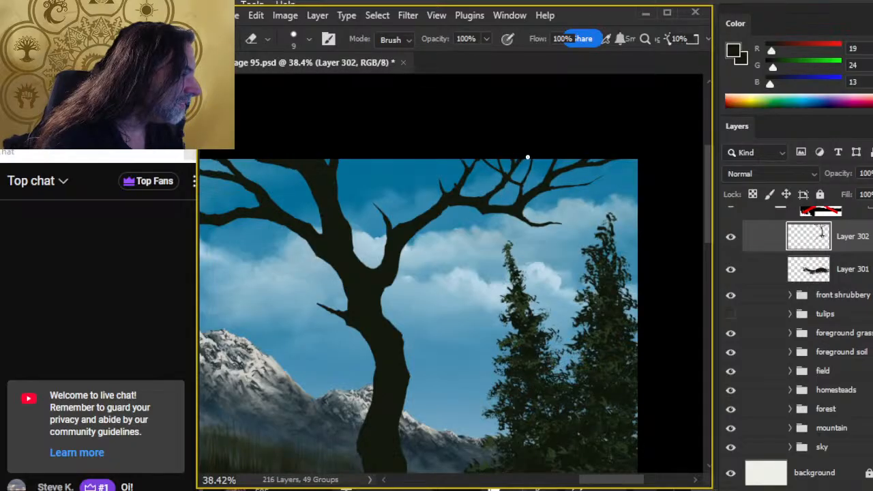
key(b)
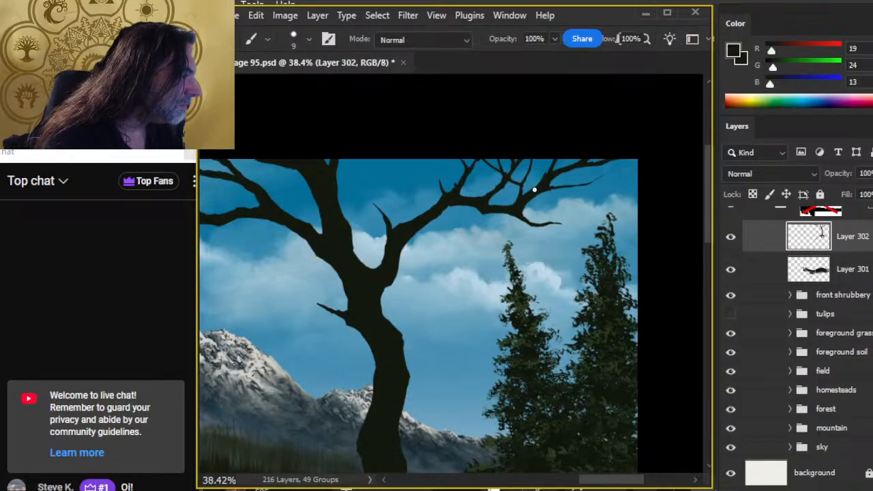
key(e)
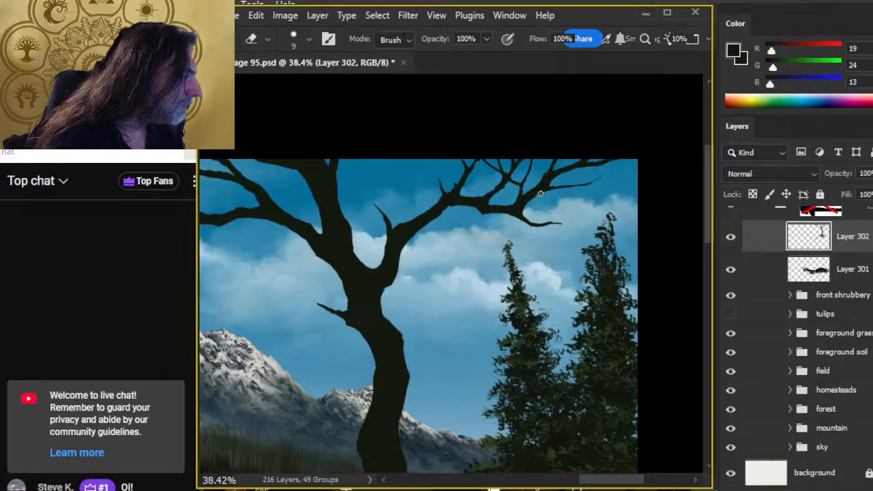
key(b)
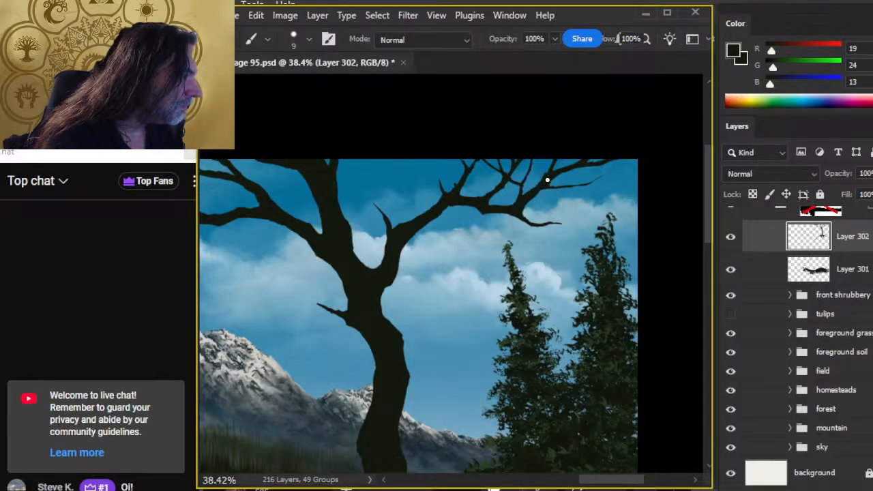
key(e)
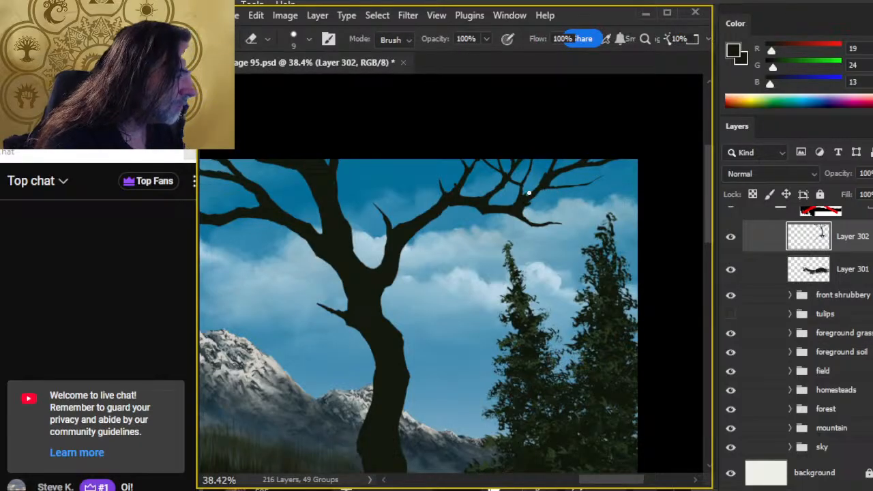
key(b)
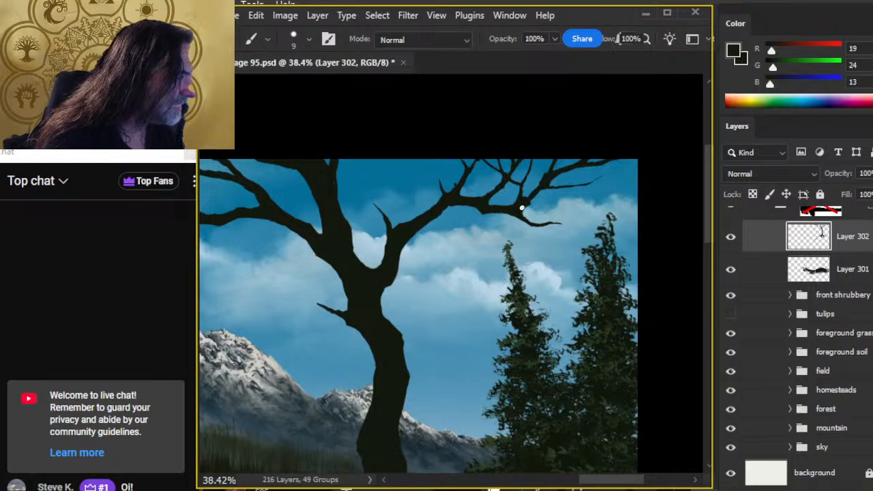
- Refine the upper part of the rising offshoot and its small fork near the canvas's upper edge with 9 px Brush and Eraser strokes
key(e)
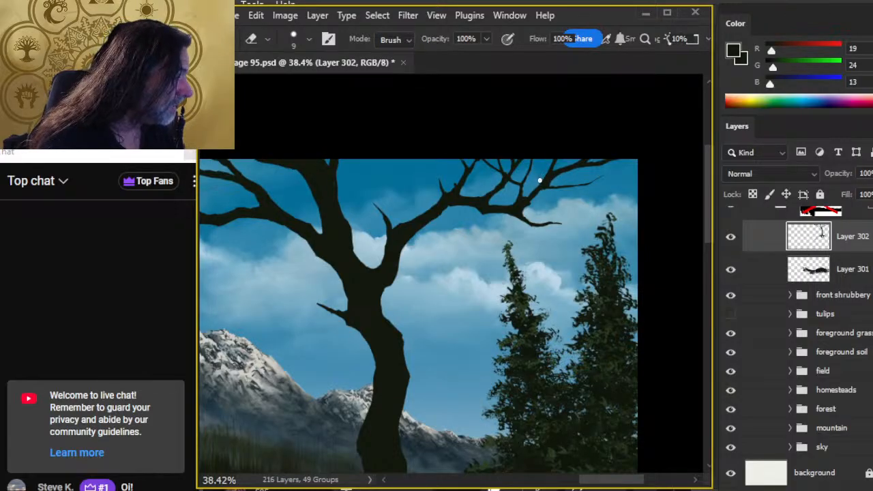
key(b)
key(e)
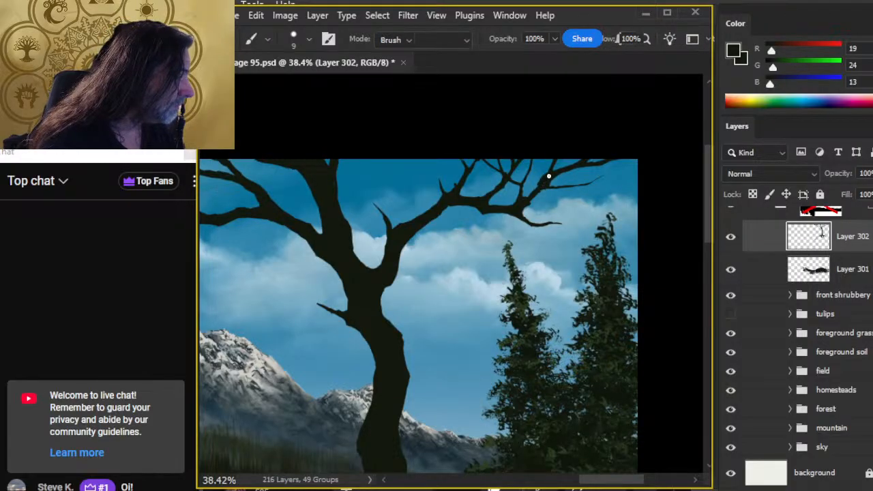
key(b)
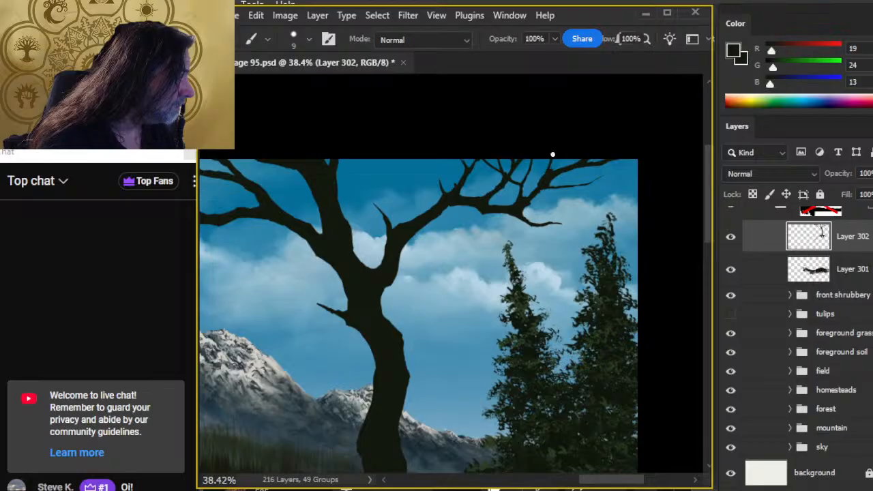
key(e)
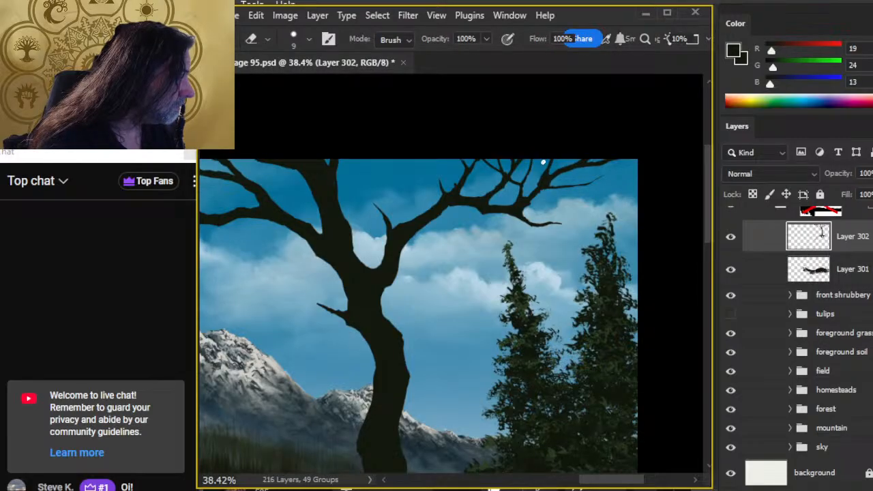
key(b)
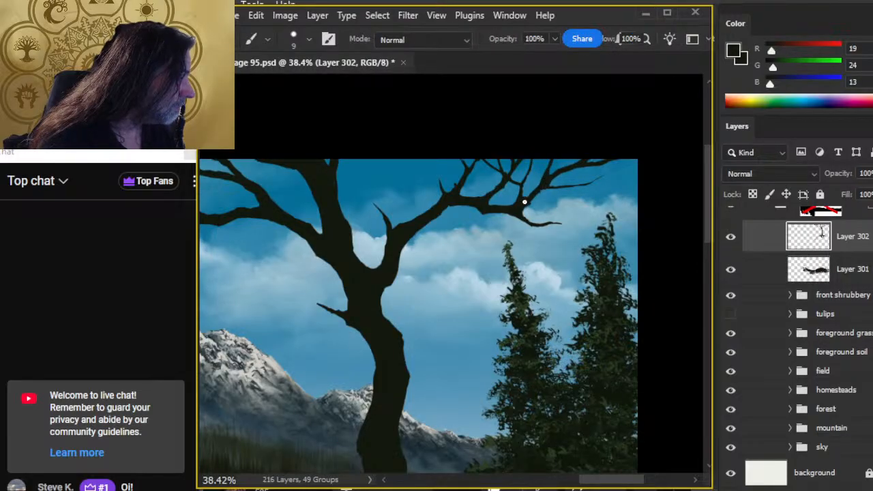
key(e)
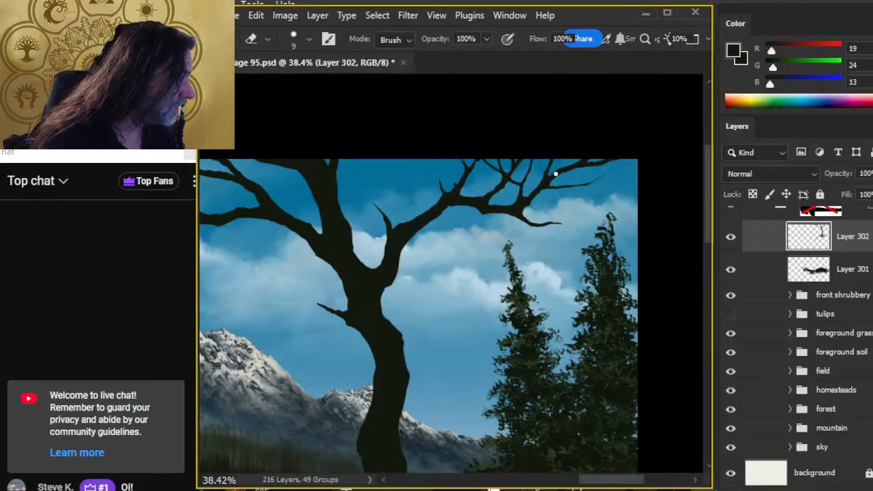
key(b)
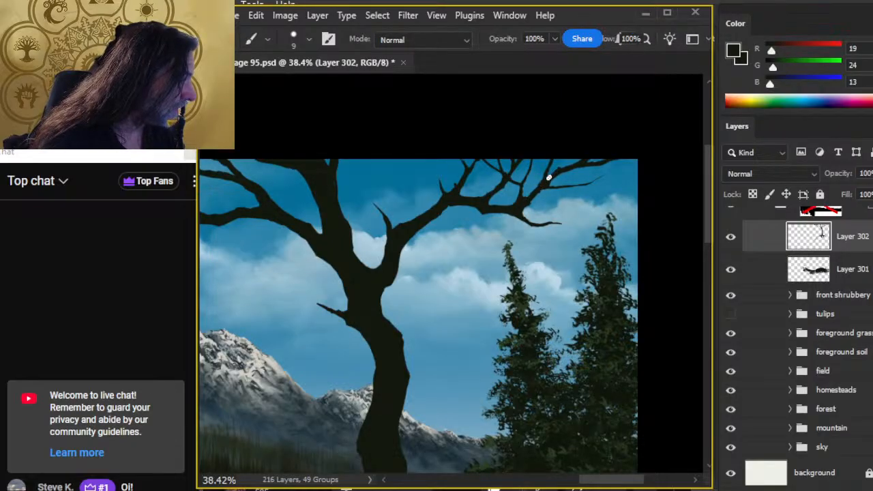
key(e)
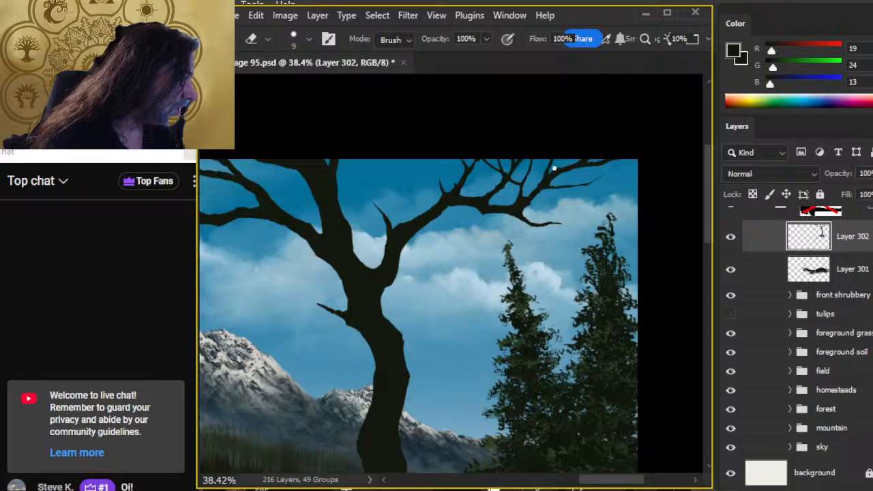
- Smooth the crotch between the rising offshoot and the drooping twig at the right-hand branch's end, and clean the gap above it
key(b)
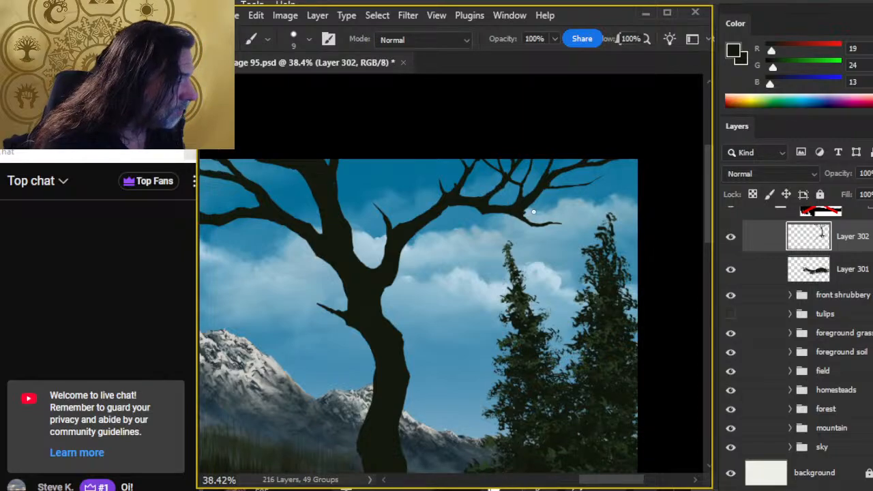
key(e)
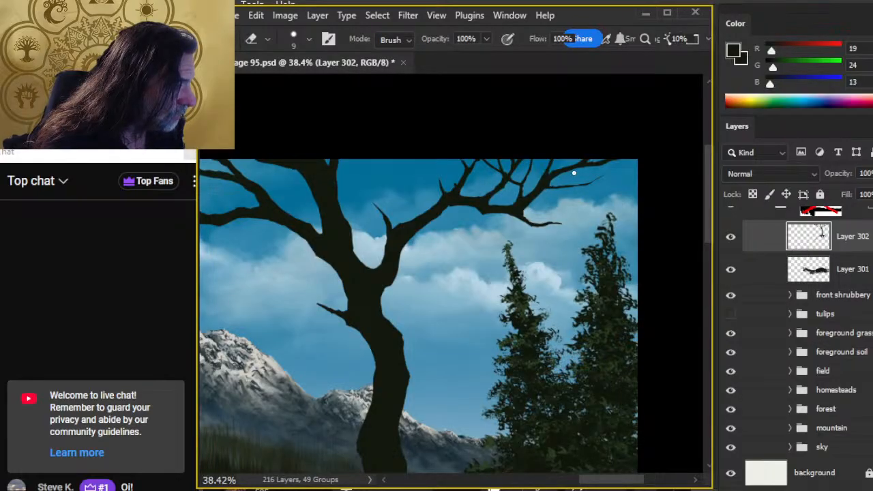
key(b)
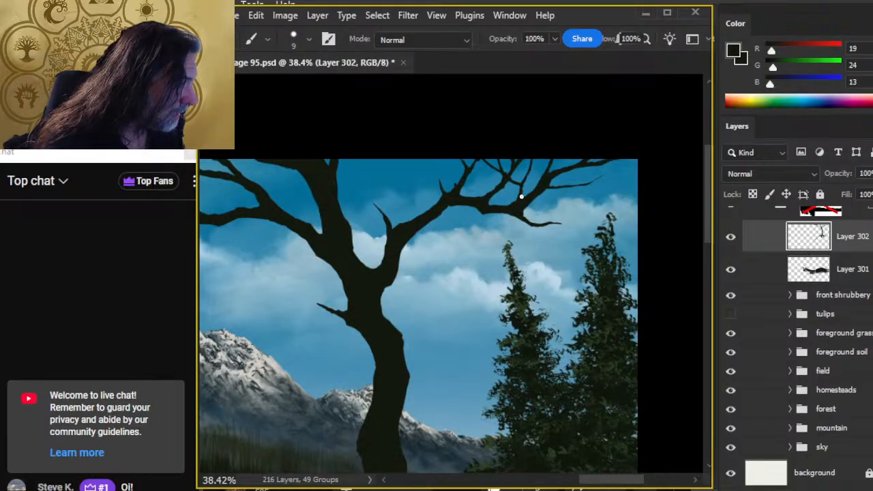
key(e)
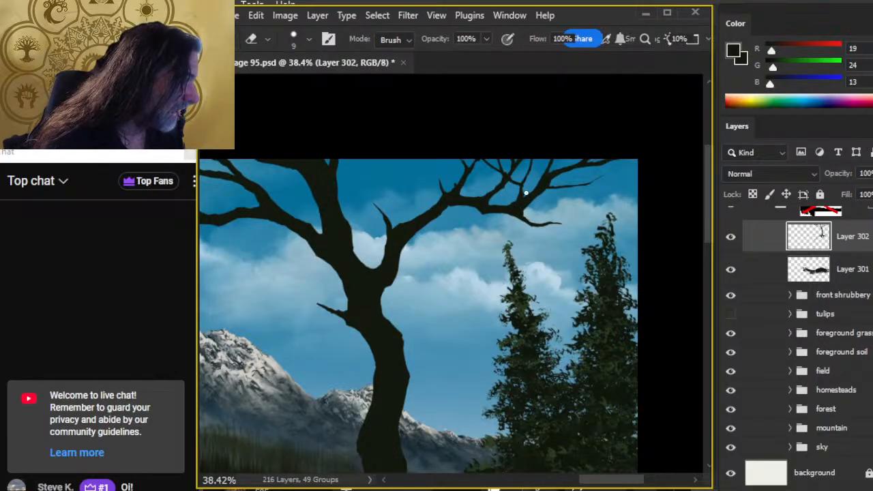
key(b)
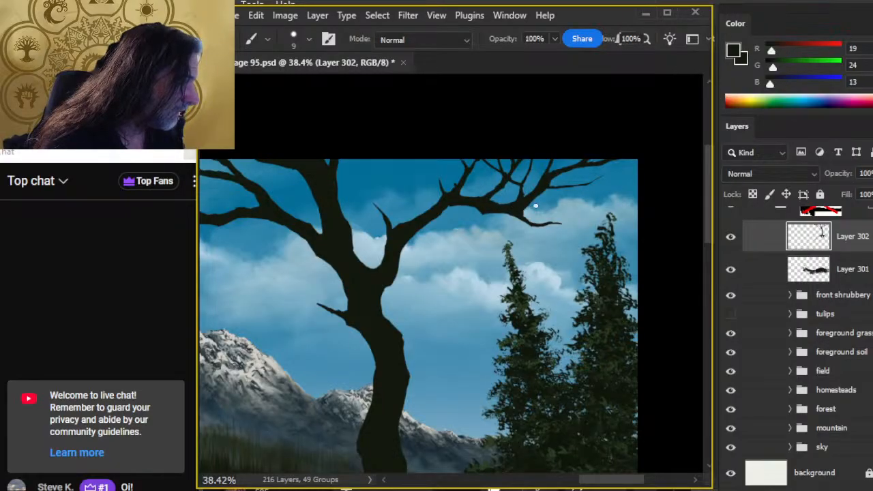
key(e)
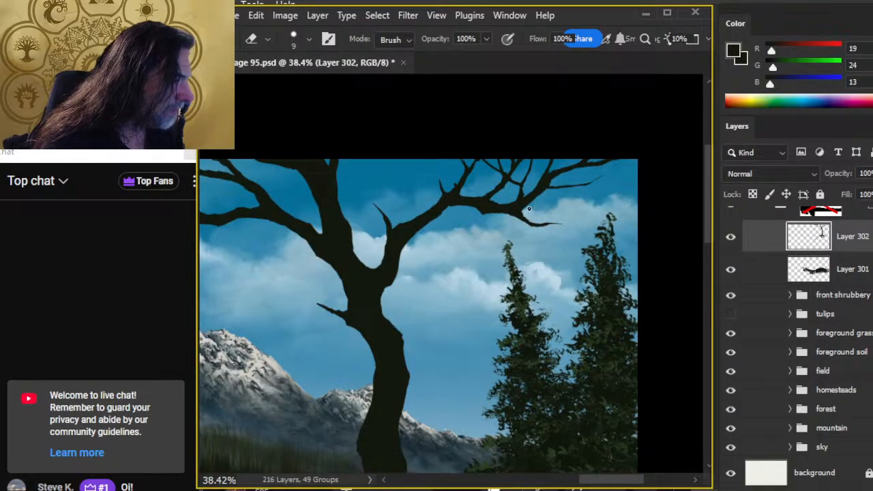
key(b)
- Even out the underside of the rising offshoot and trim its thin outer side twig toward the tip with the 9 px Eraser
key(e)
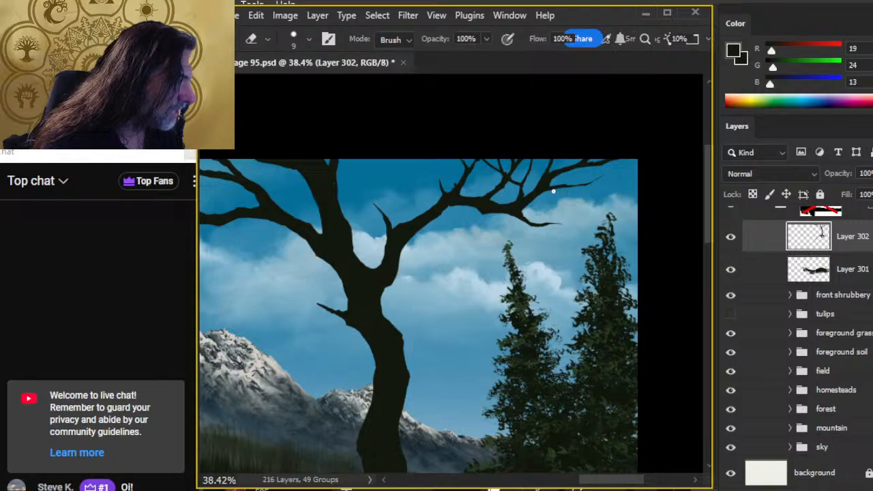
key(b)
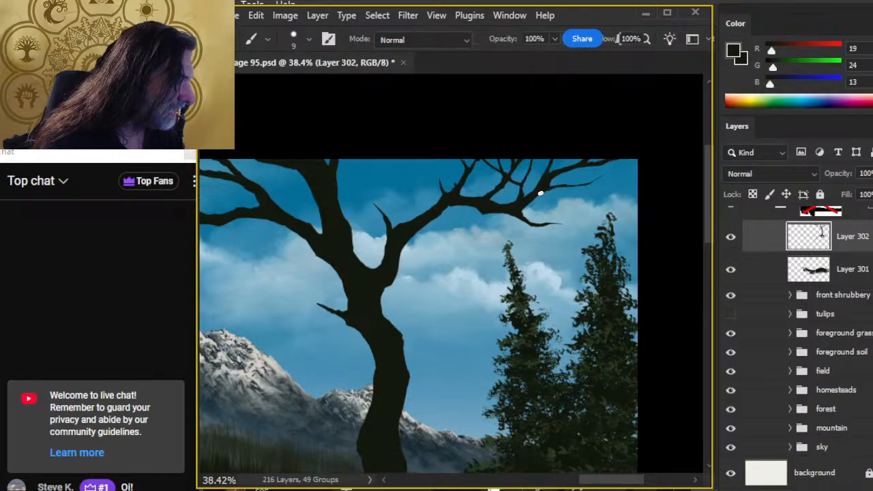
key(e)
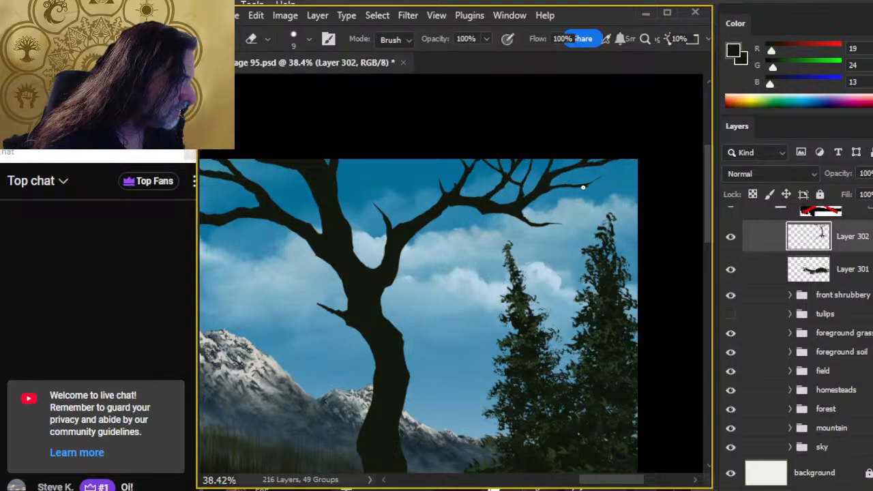
drag(578, 189, 591, 186)
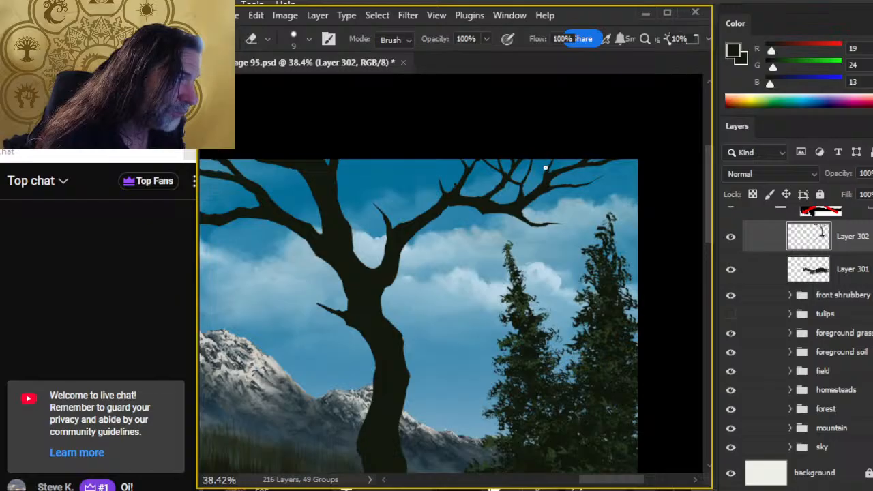
key(b)
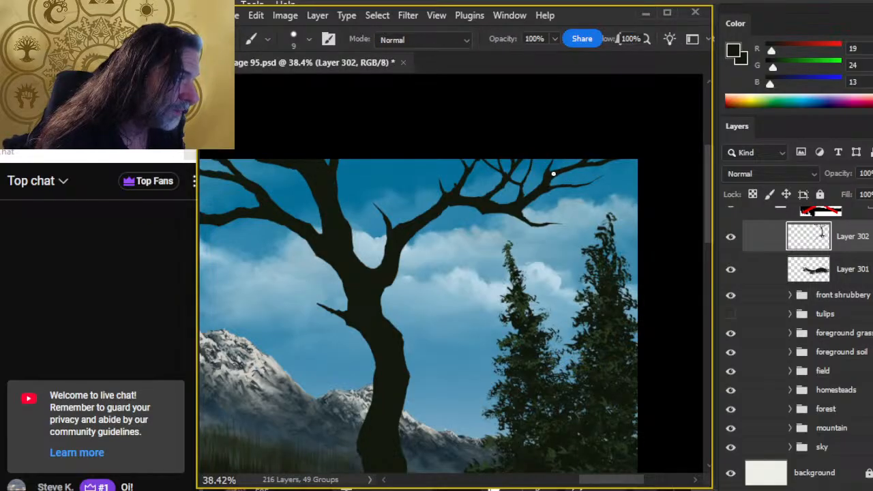
key(e)
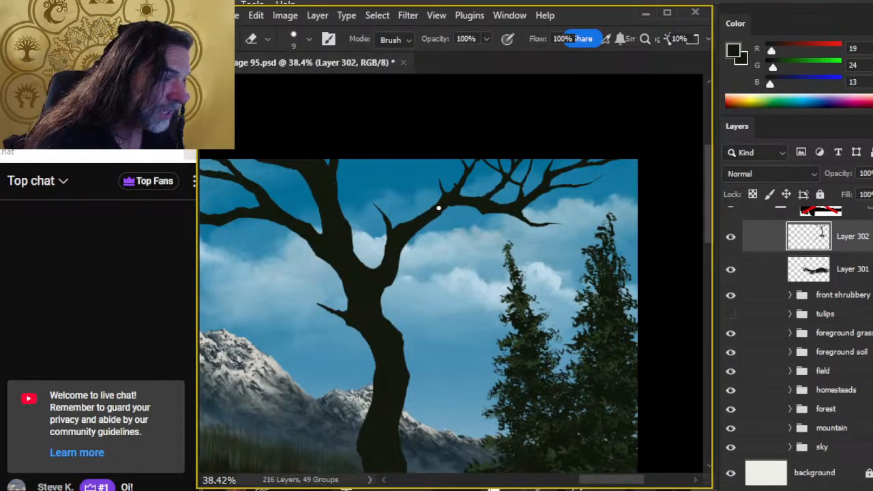
key(l)
drag(409, 225, 405, 240)
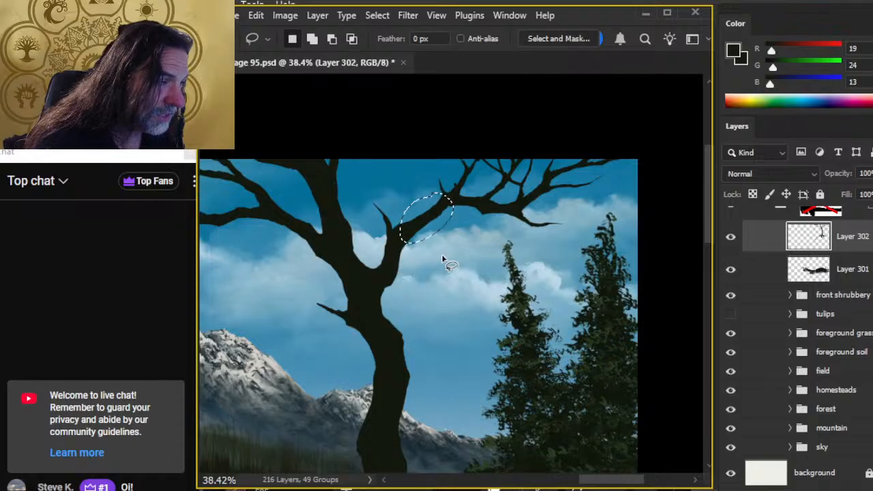
key(ctrl+d)
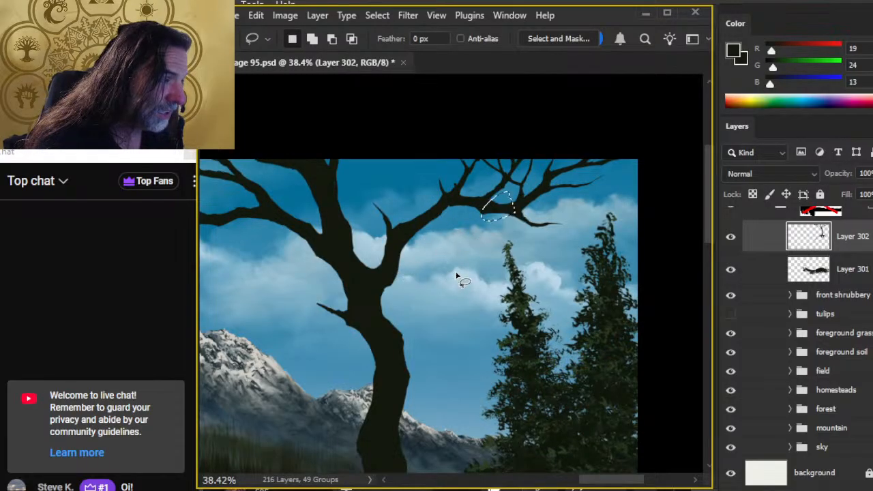
- Touch up the small upright twig at the right-hand branch's first fork and the branch's underside with 9 px Brush and Eraser strokes
key(b)
key(e)
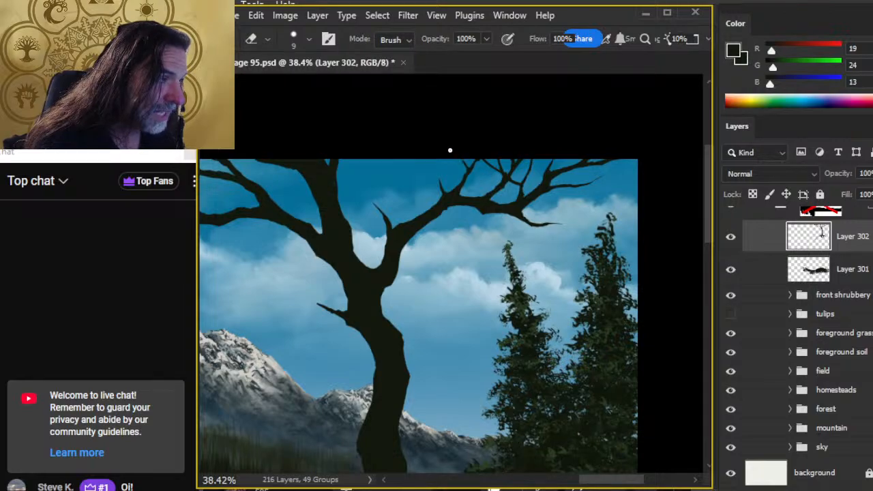
key(b)
key(e)
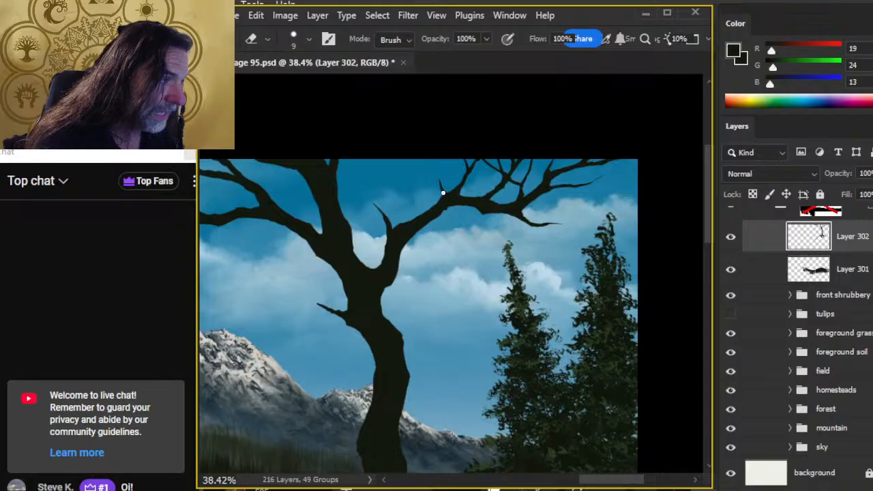
key(b)
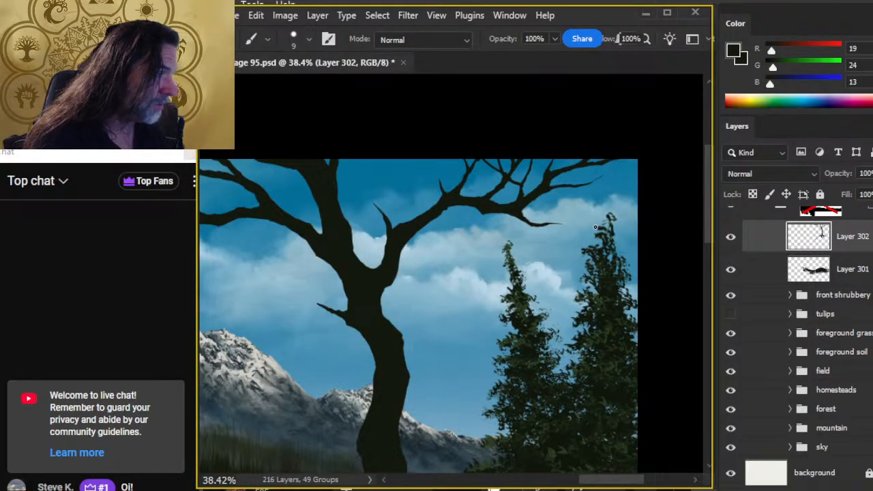
key(e)
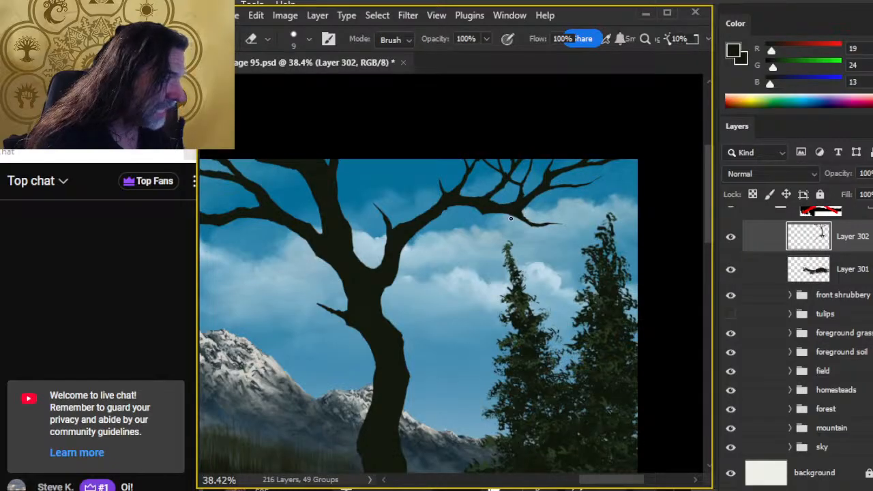
key(b)
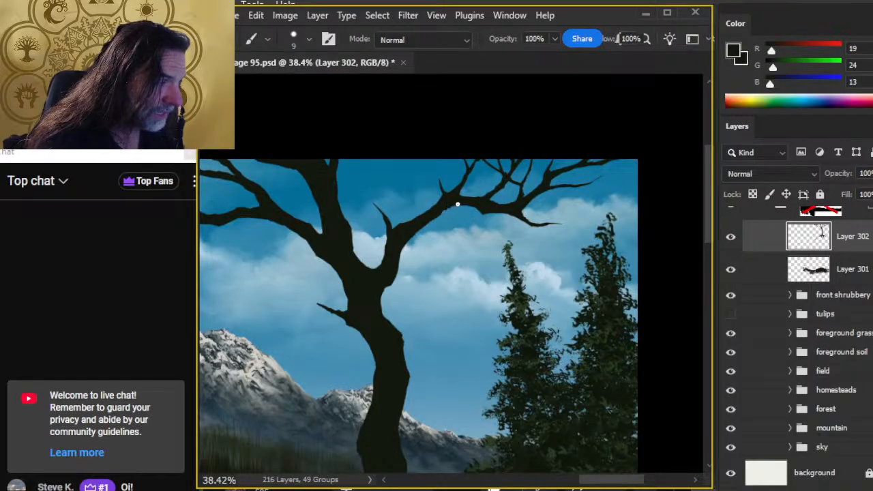
- Set the Brush to 10 px and even out the right-hand branch just beyond its first fork, trimming its edges with the 9 px Eraser
key(bracketright)
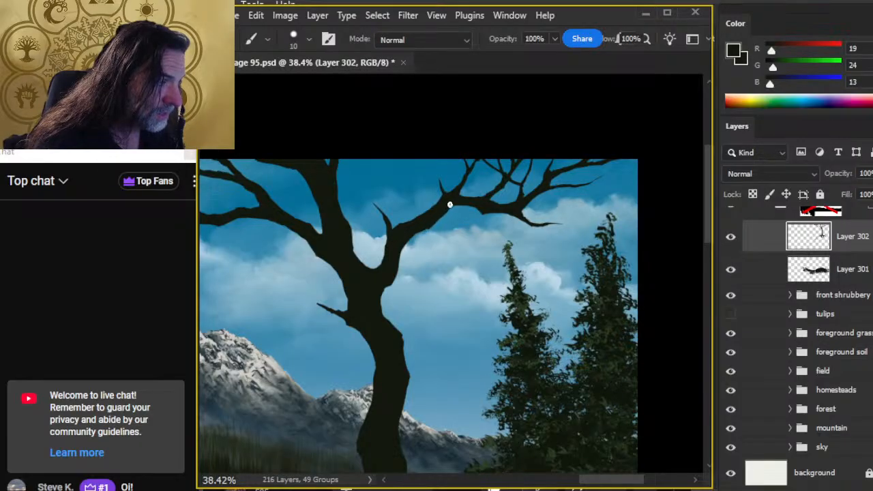
key(e)
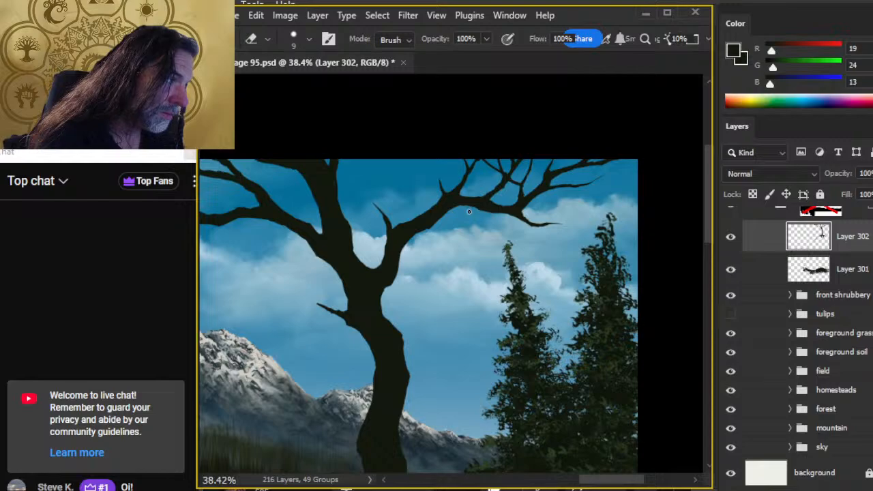
key(b)
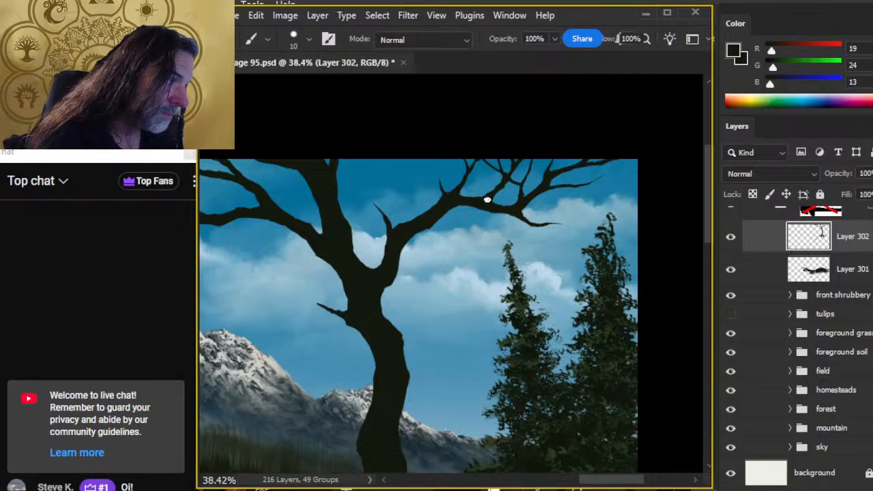
key(e)
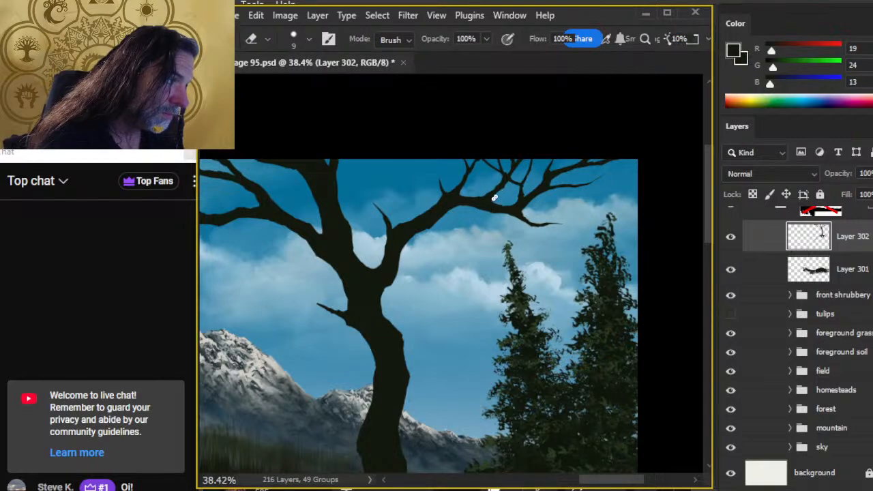
- Reshape the base of the middle twig where it leaves the right-hand branch, and clean the sky gap beside it
key(b)
key(e)
key(b)
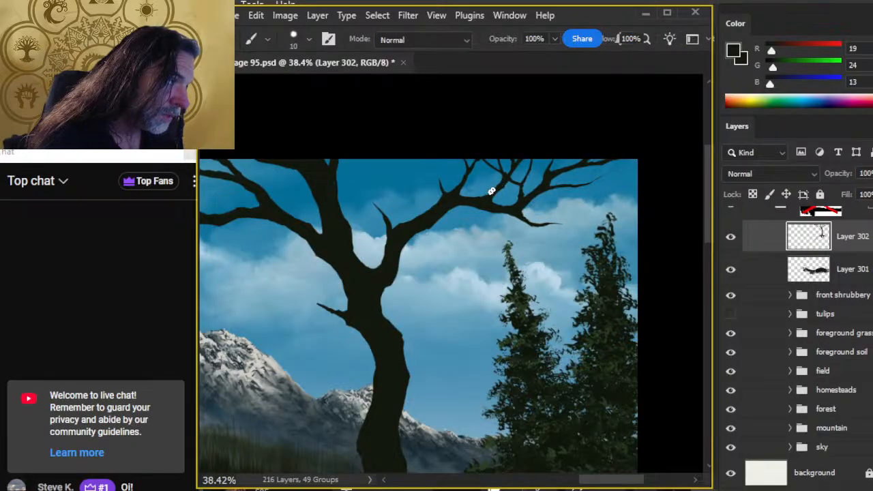
key(e)
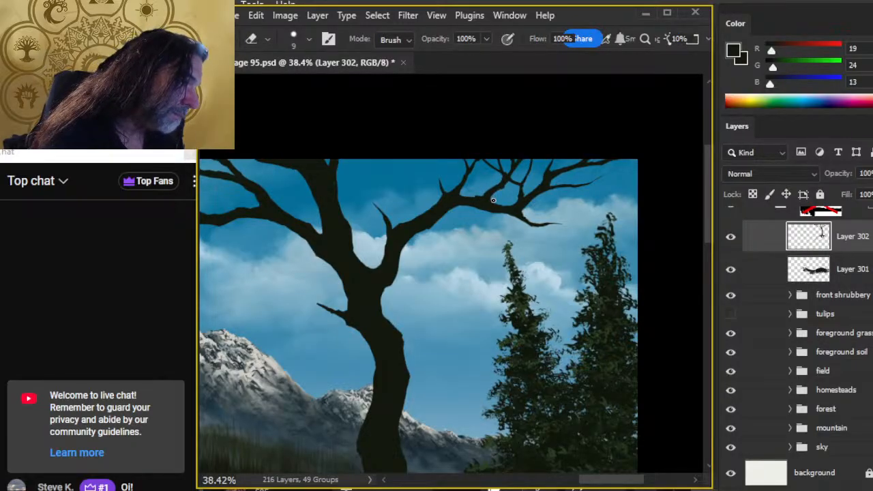
key(b)
key(e)
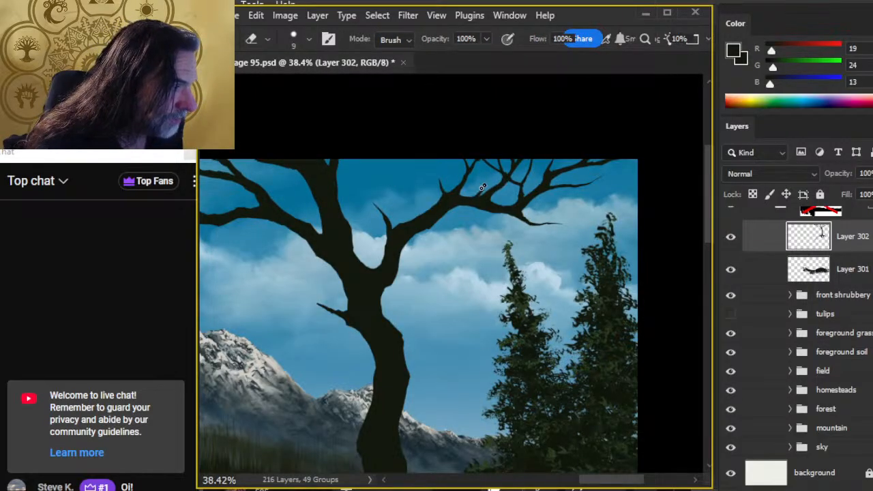
- Add a short, thin twig to the underside of the right-hand branch below its first fork and trim it to a point
key(b)
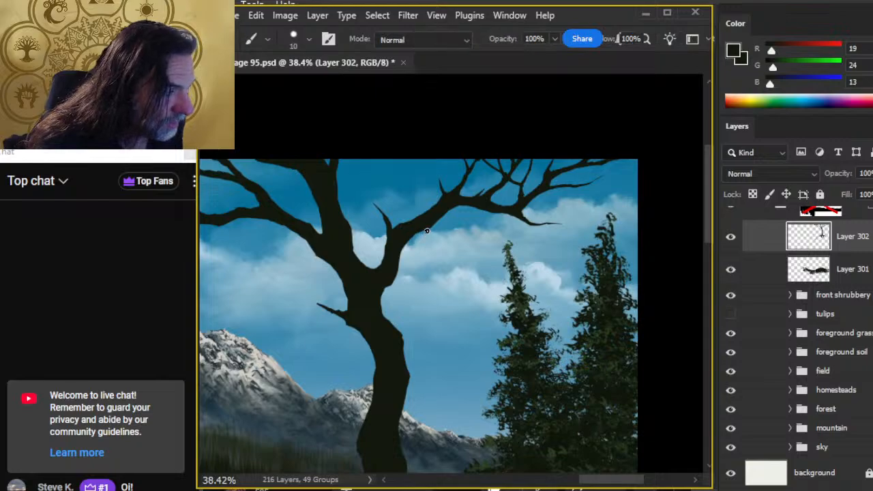
drag(427, 226, 444, 233)
key(e)
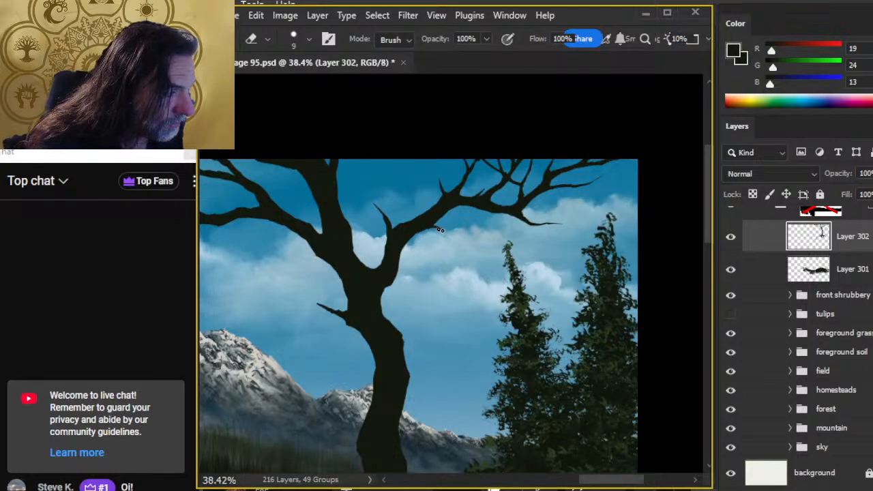
key(b)
drag(430, 226, 444, 230)
key(e)
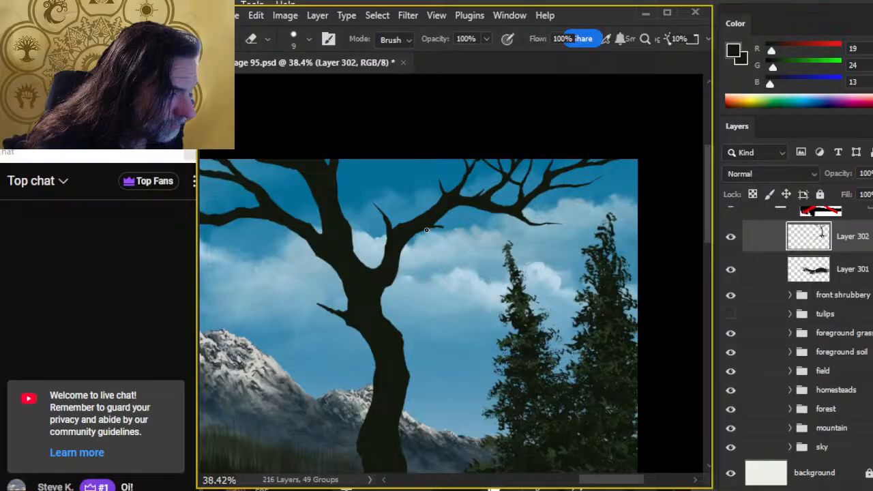
mouse_move(438, 230)
mouse_down()
mouse_move(424, 231)
mouse_move(443, 224)
mouse_up()
key(b)
- Shorten the pointed stub on the trunk and smooth the trunk's contour from its right-hand shoulder up to the main crotch
key(e)
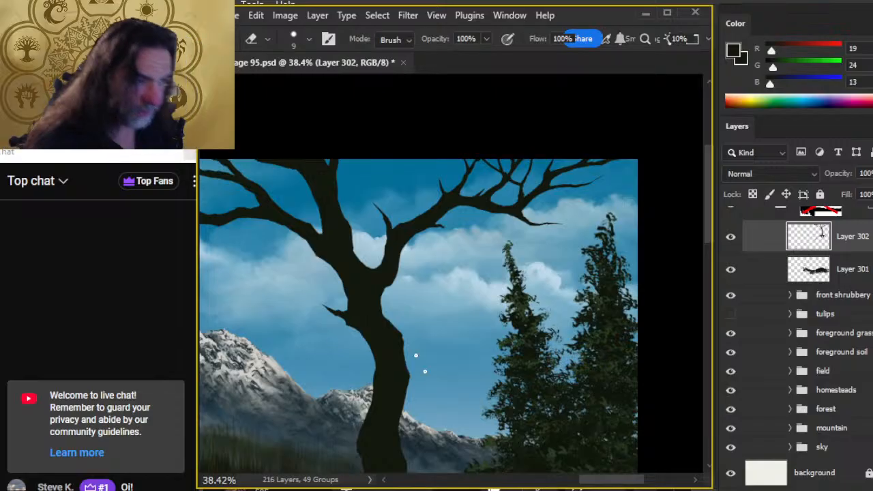
key(b)
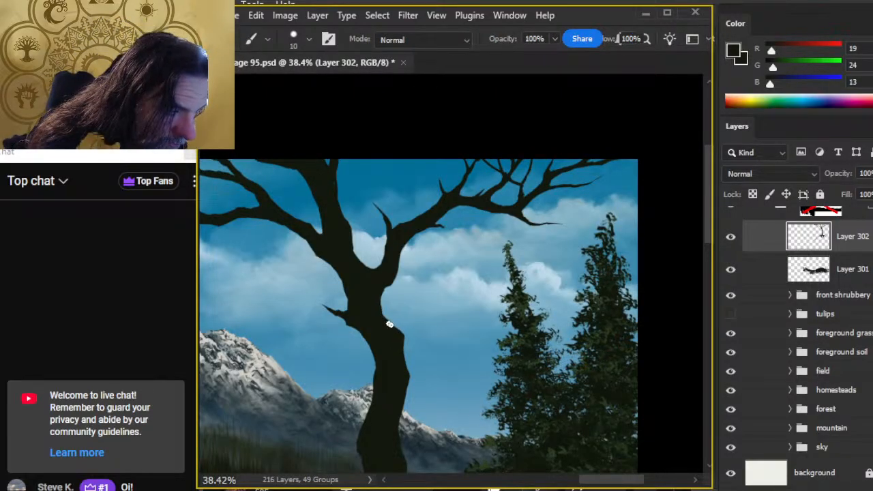
key(e)
drag(398, 323, 387, 318)
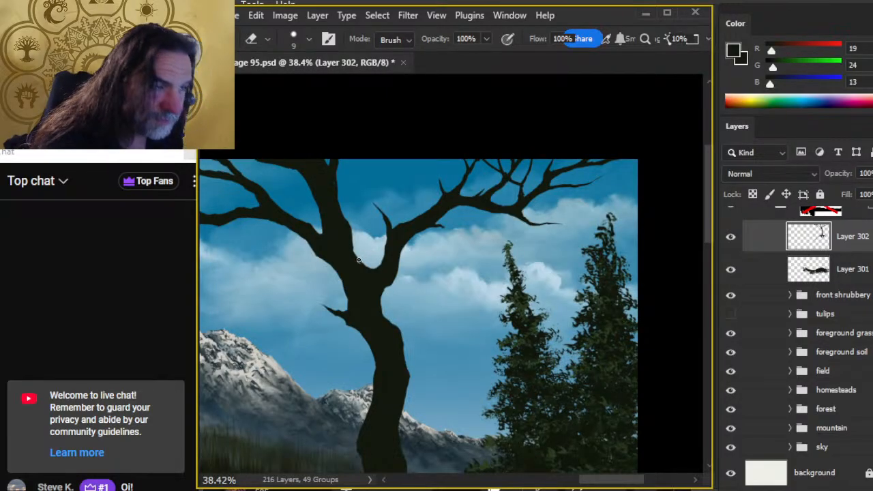
key(b)
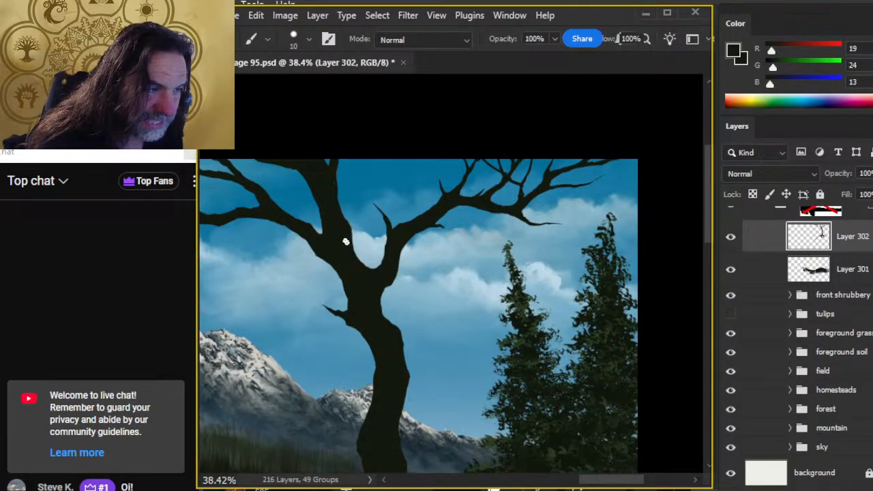
mouse_move(346, 235)
mouse_down()
mouse_move(367, 278)
mouse_move(349, 234)
mouse_move(373, 275)
mouse_up()
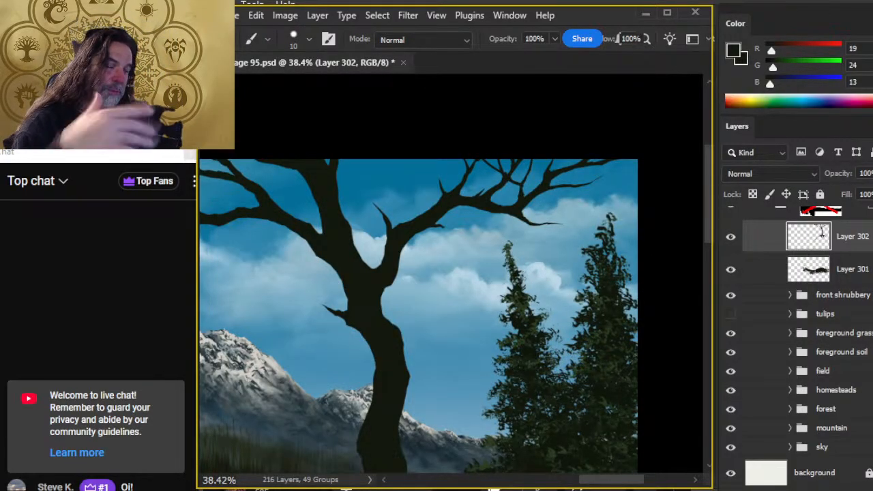
- Thicken the base of the rising offshoot at the outer fork with the 10 px Brush and trim around the middle twig's base
key(e)
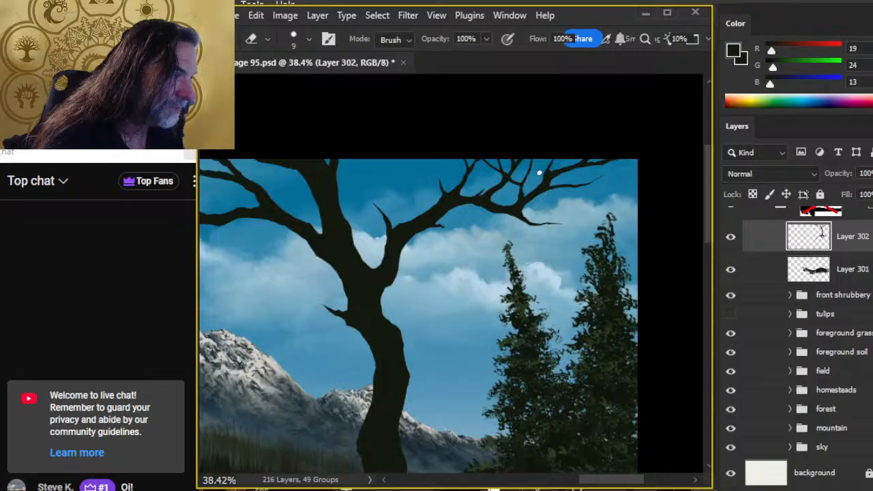
key(b)
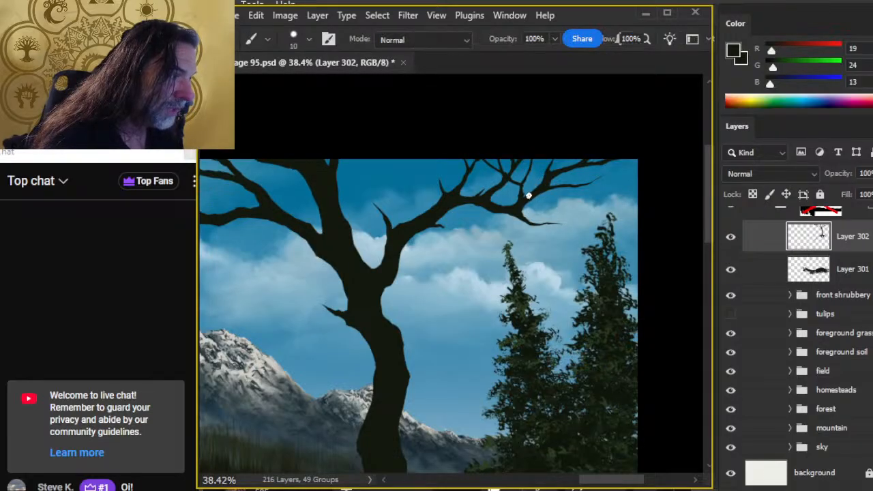
drag(525, 195, 523, 204)
key(e)
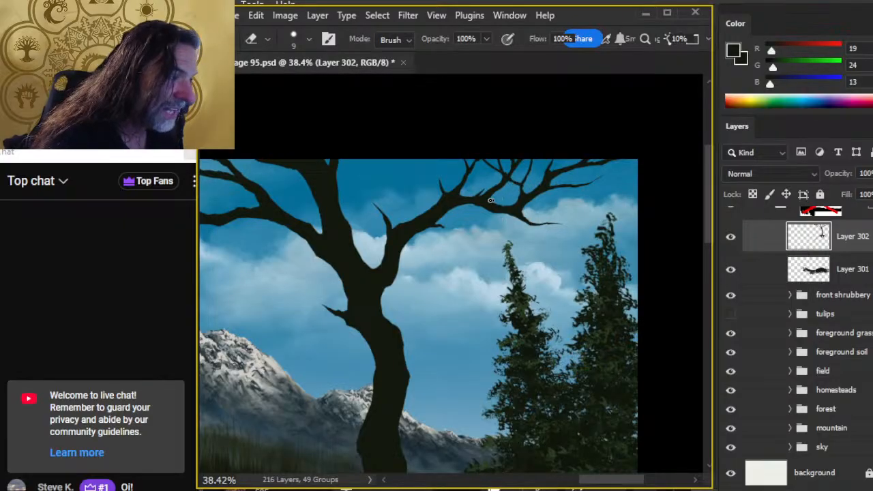
- Refine the right-hand branch's upper edge from the curved twig at its bend to the small upright twig at the first fork
key(b)
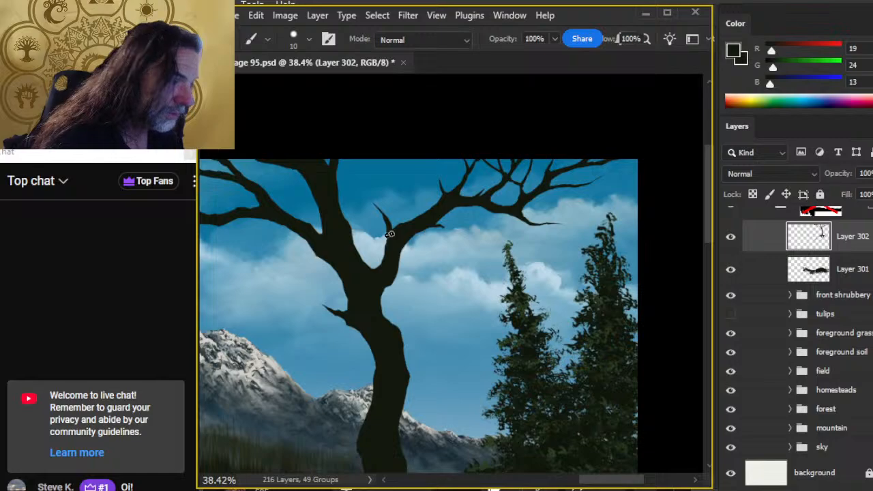
key(e)
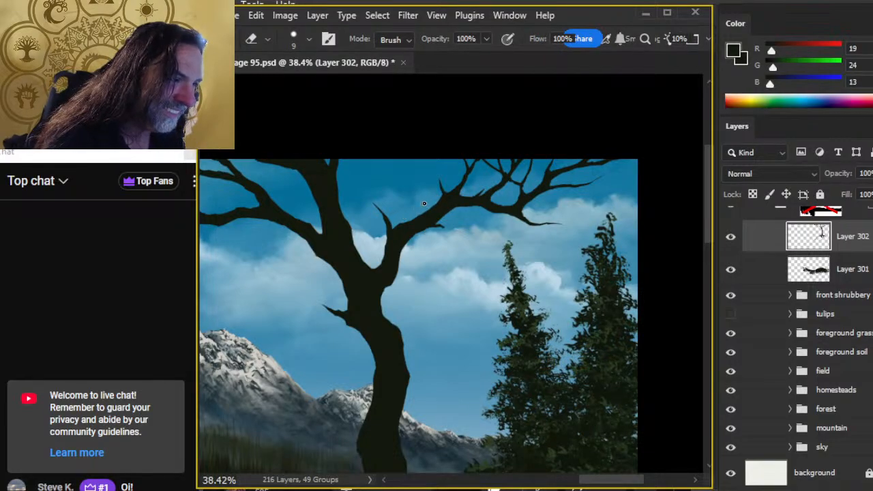
key(b)
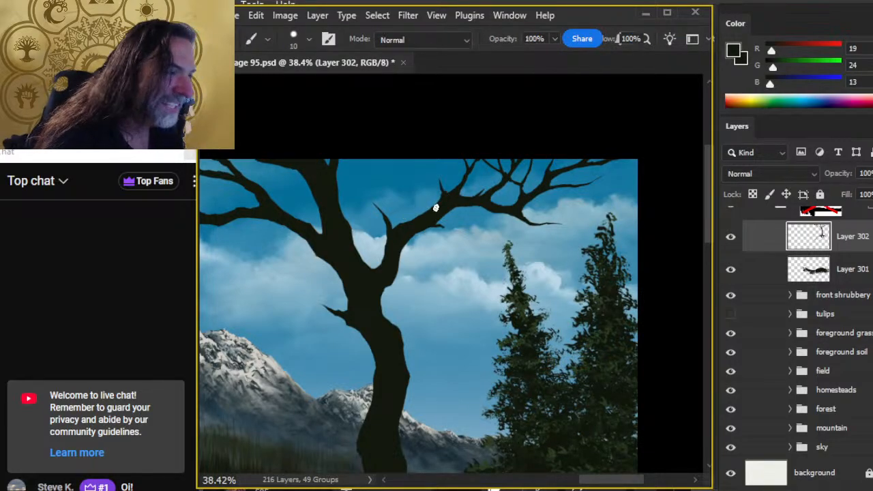
key(e)
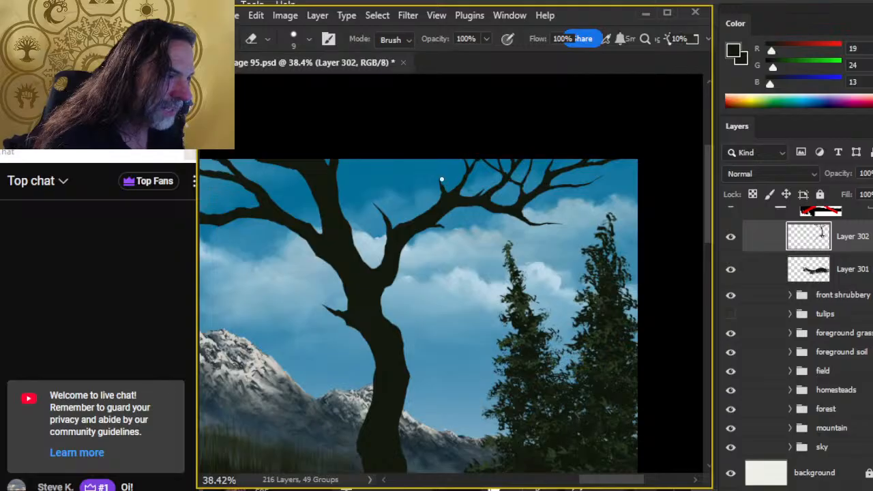
key(b)
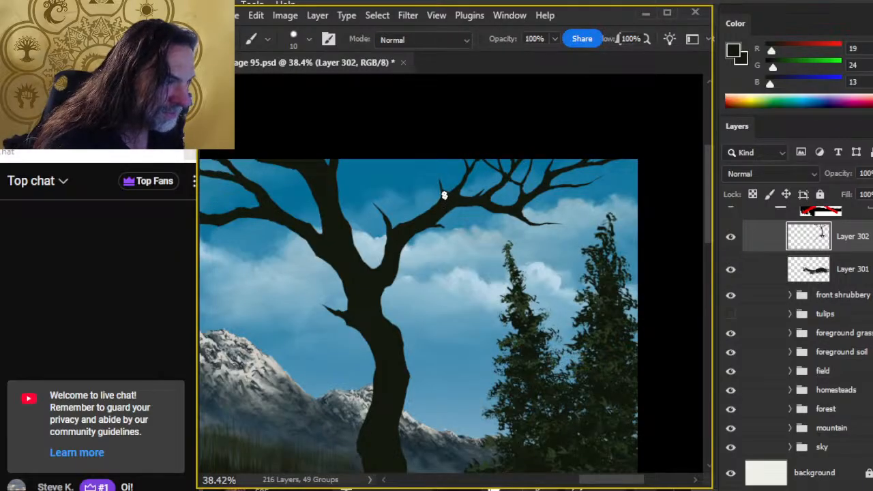
key(e)
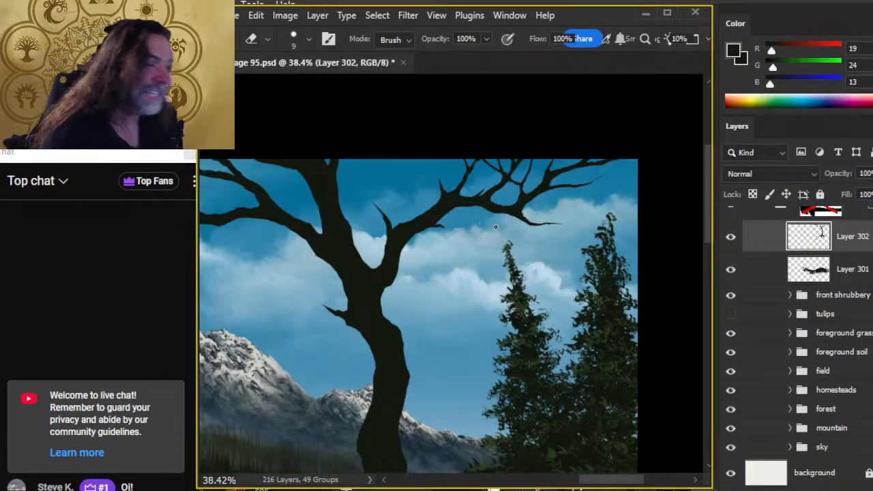
- Add a short hanging twig under the outer part of the right-hand branch and trim it with the 9 px Eraser
key(b)
drag(496, 213, 497, 223)
key(e)
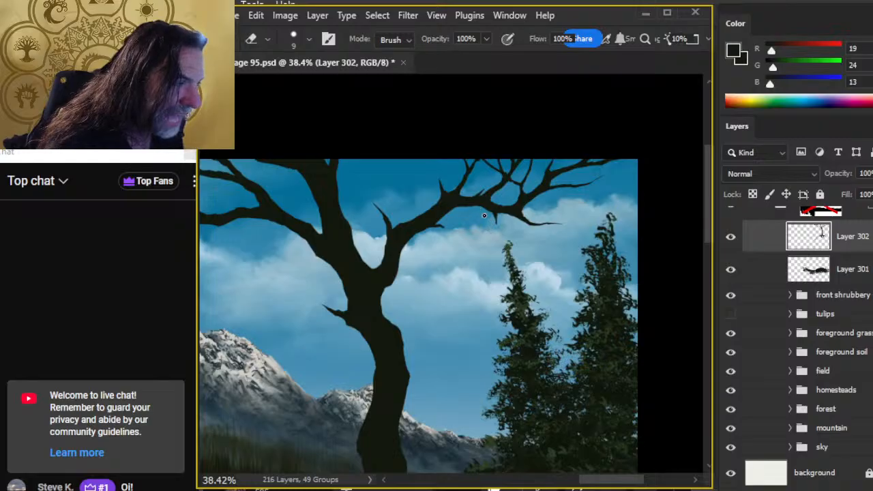
- Touch up the right-hand branch's first fork and the short twig beneath it with 10 px Brush and 9 px Eraser strokes
key(b)
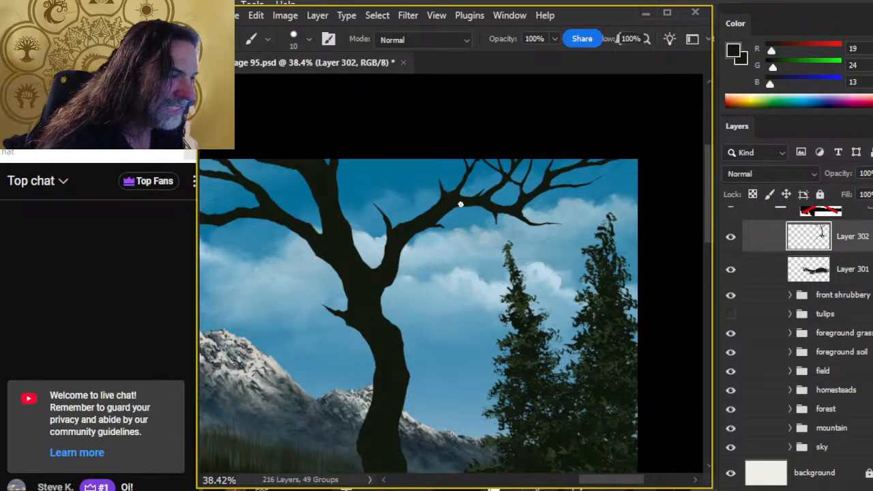
mouse_move(460, 200)
mouse_down()
mouse_move(432, 220)
mouse_move(442, 229)
mouse_up()
key(e)
key(b)
key(e)
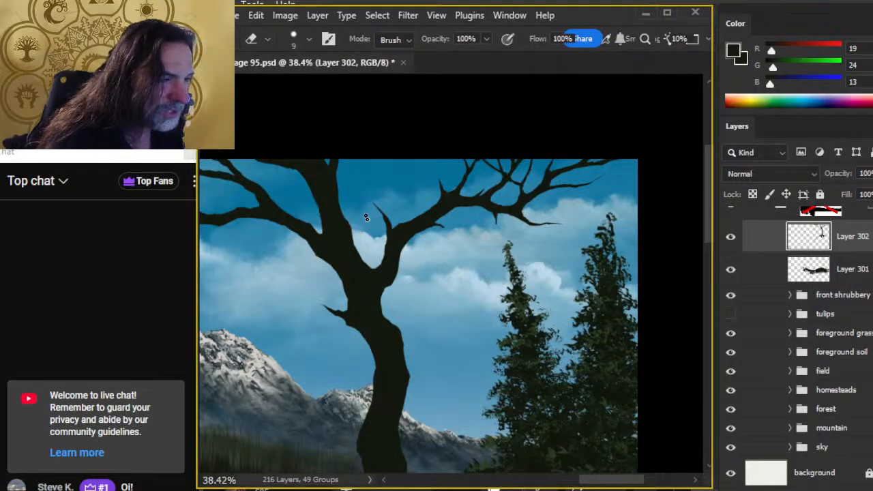
- Add a short pointed twig on the upper edge of the left-hand limb with the 10 px Brush and trim it with the 9 px Eraser
key(b)
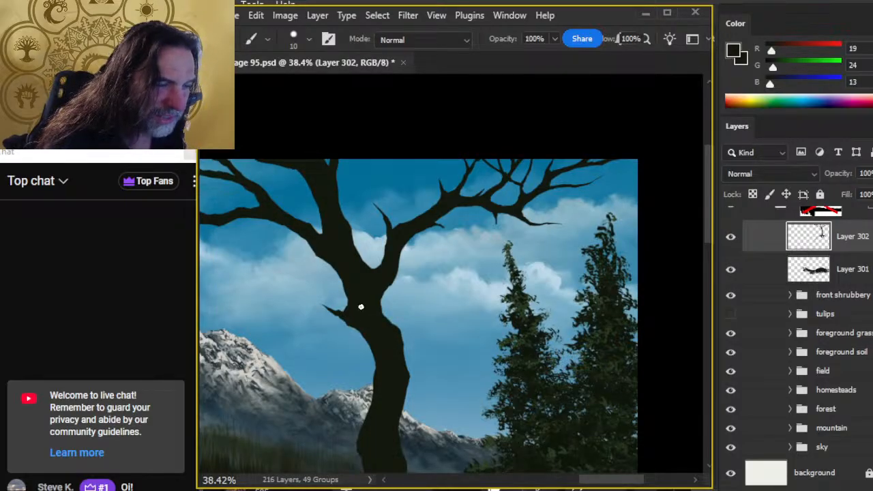
drag(378, 276, 459, 289)
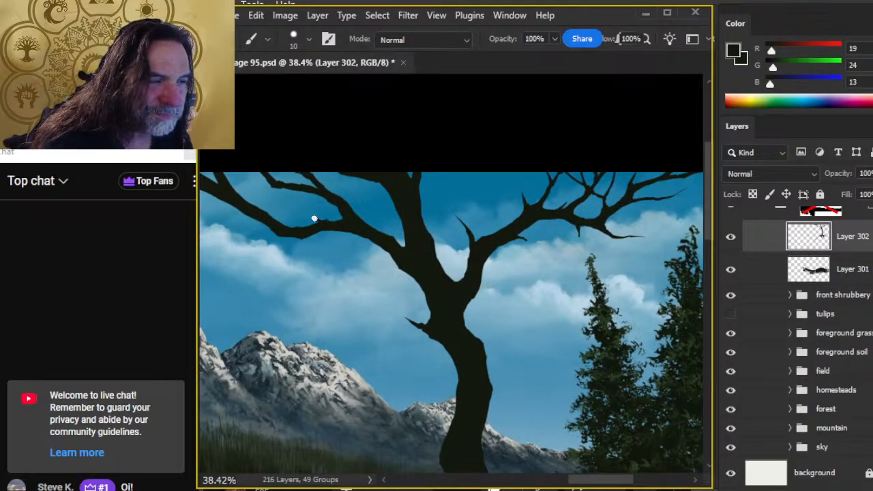
key(e)
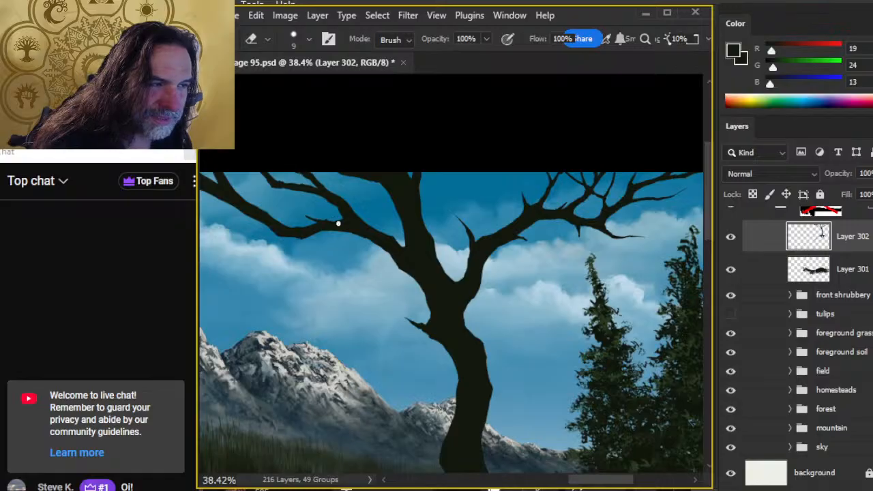
key(b)
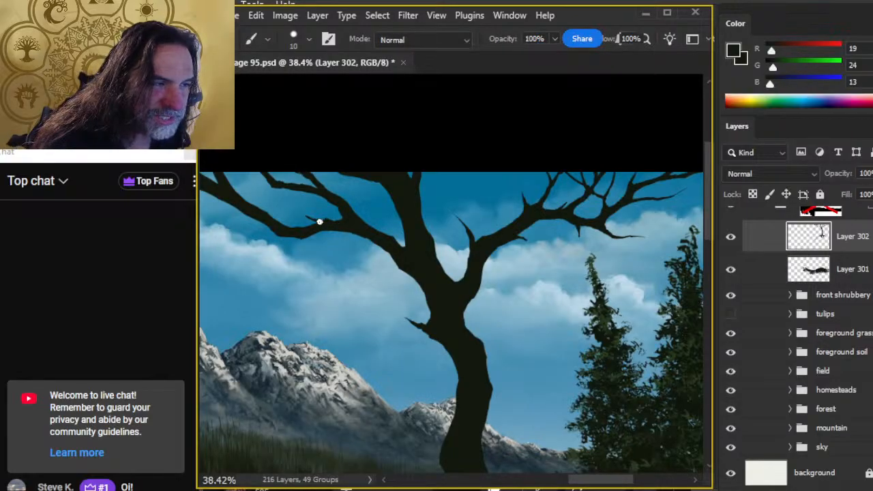
key(e)
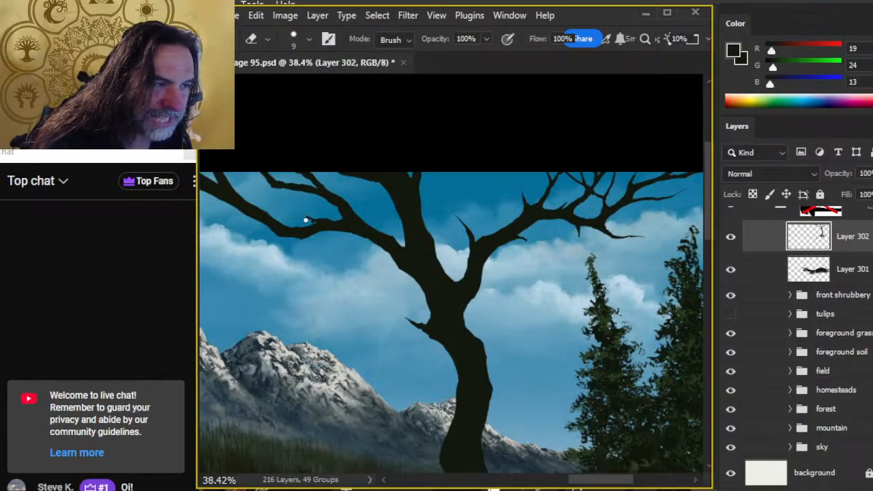
key(b)
key(e)
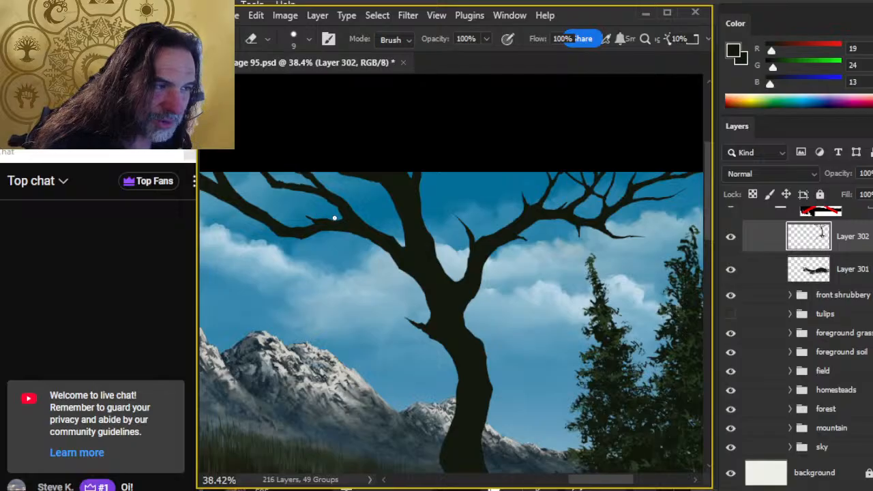
- Reshape the underside of the left-hand limb below the short twig with the 10 px Brush and 9 px Eraser
key(b)
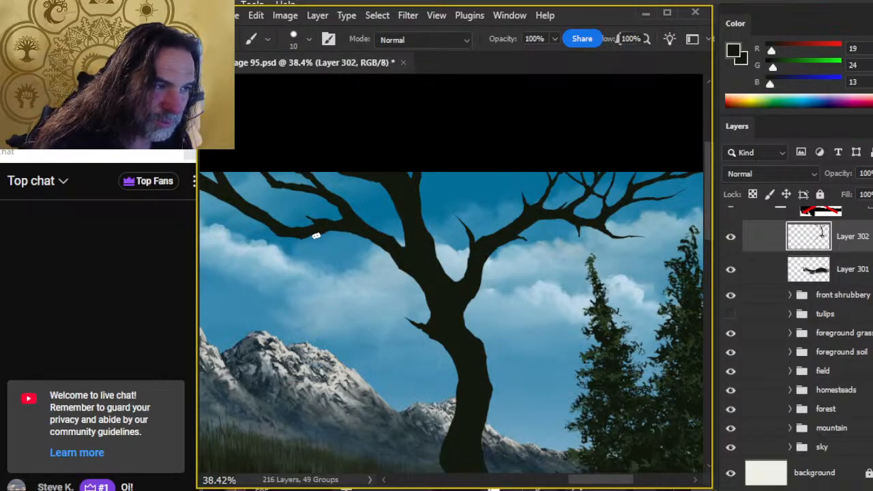
key(e)
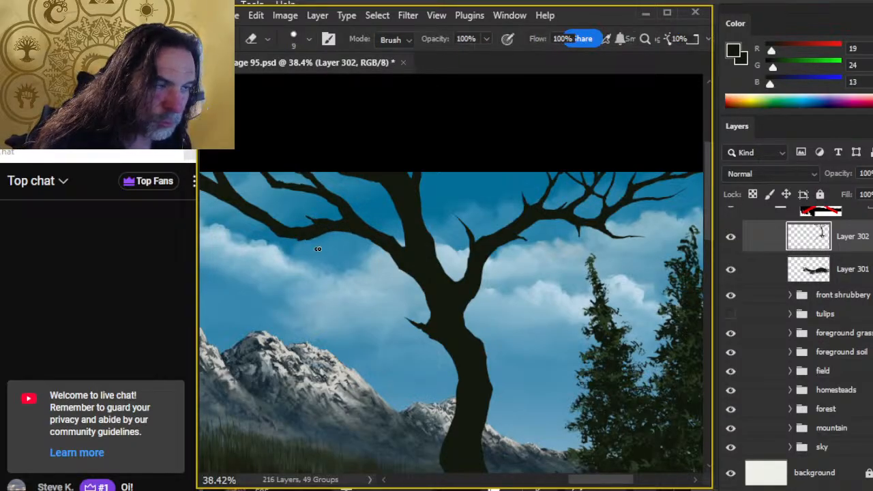
drag(320, 238, 349, 234)
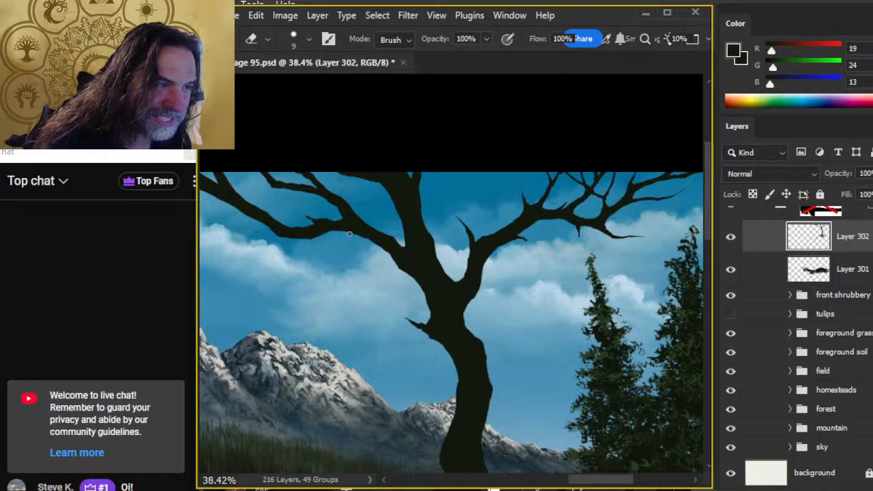
- Refine the junction of the middle limb and its left offshoot at the canvas's upper edge with alternating Brush and Eraser strokes
key(b)
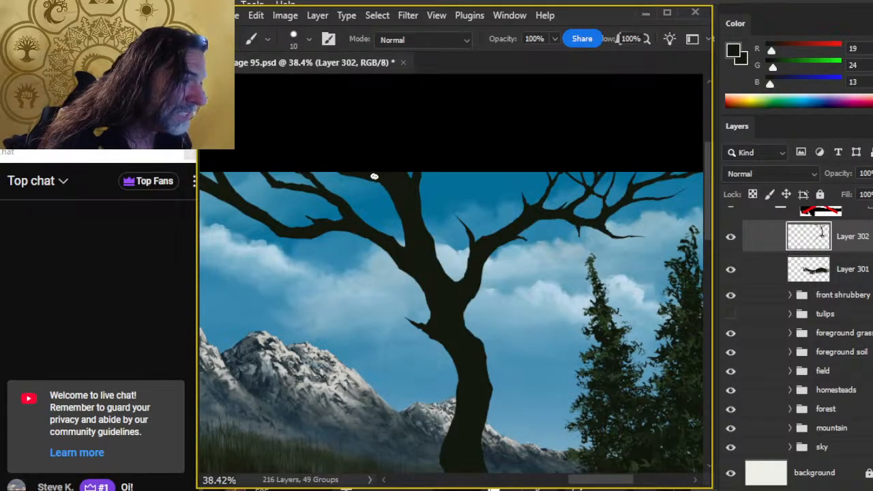
key(e)
key(b)
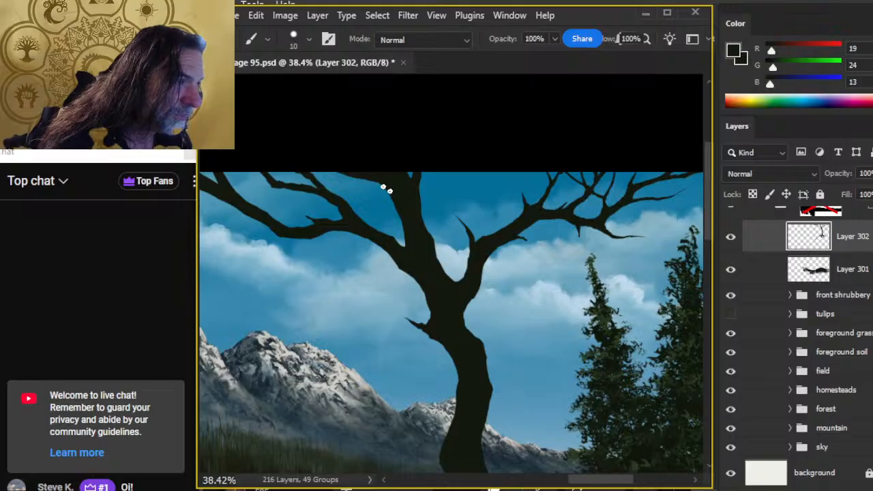
key(e)
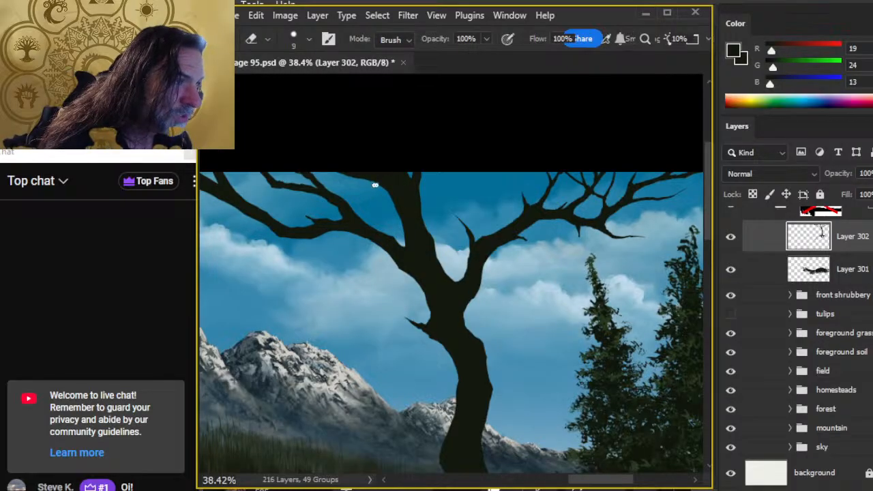
key(b)
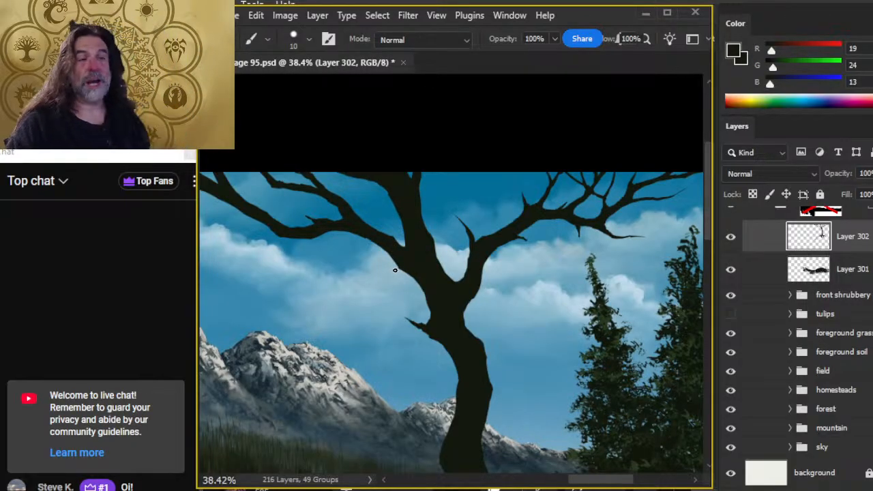
- Examine the whole tree silhouette against the landscape in full-screen and zoomed-out views
drag(300, 314, 371, 306)
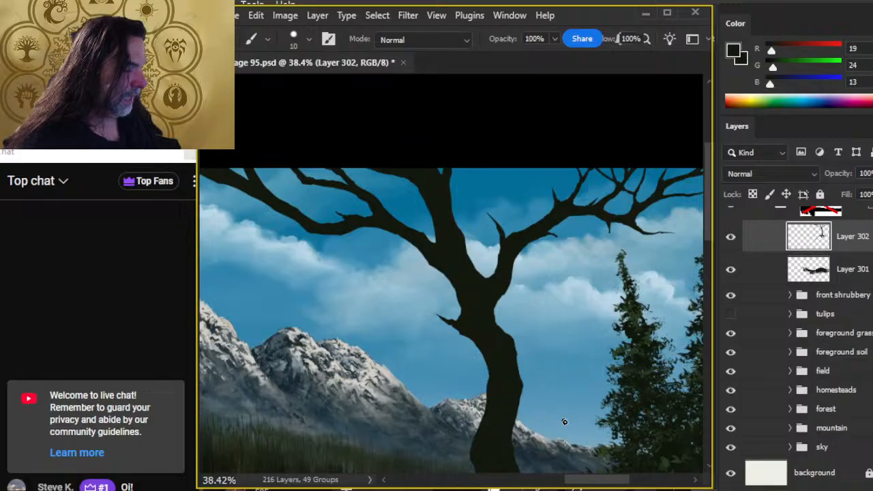
key(f)
key(z)
key(f)
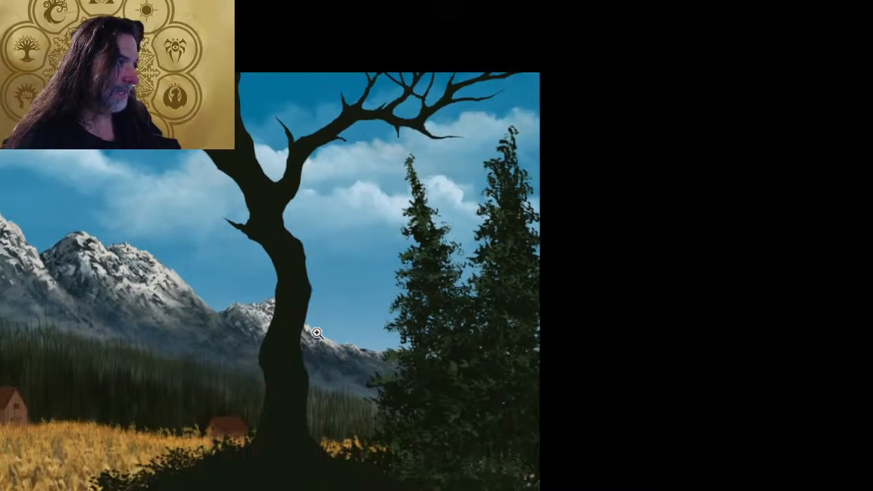
key(f)
drag(533, 358, 467, 333)
scroll(467, 333, down, 5)
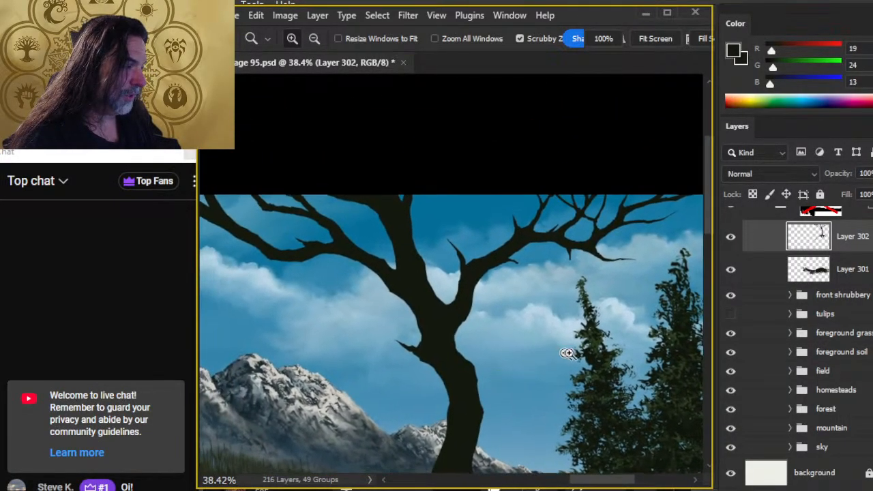
drag(486, 375, 444, 260)
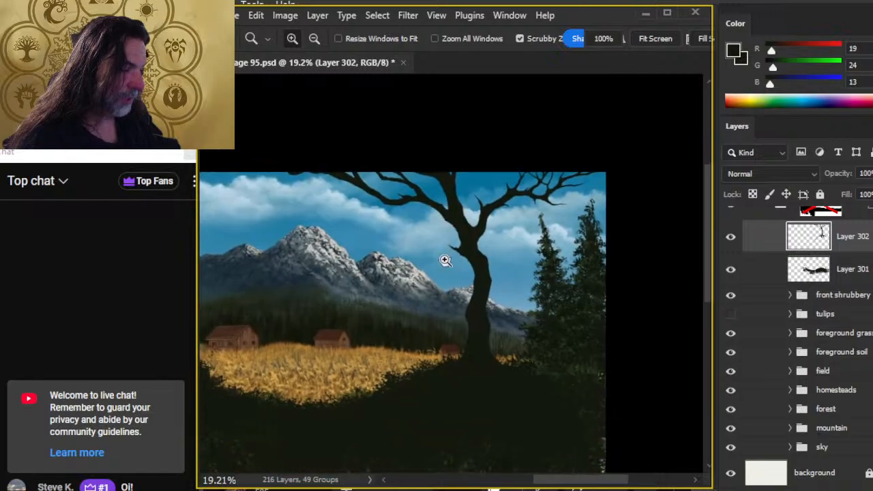
- Reshape the small fork in the middle limb at the canvas's upper edge with the 10 px Brush and 9 px Eraser
scroll(399, 201, up, 5)
drag(545, 254, 450, 343)
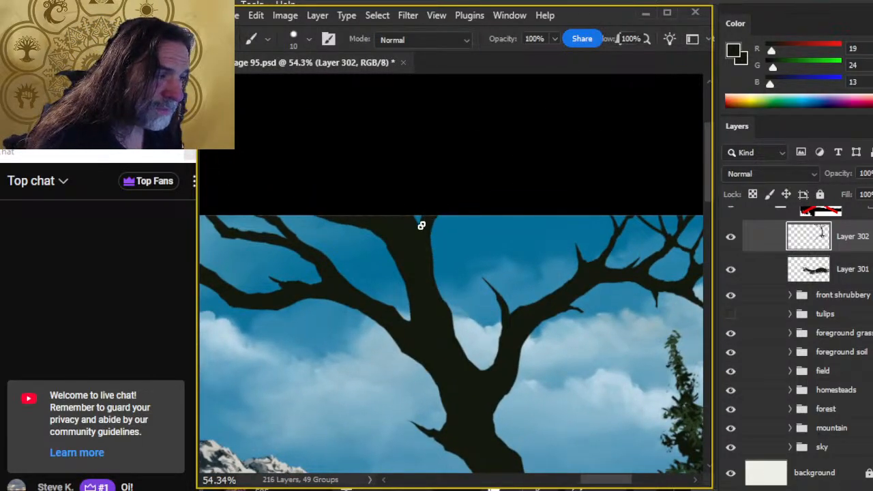
key(e)
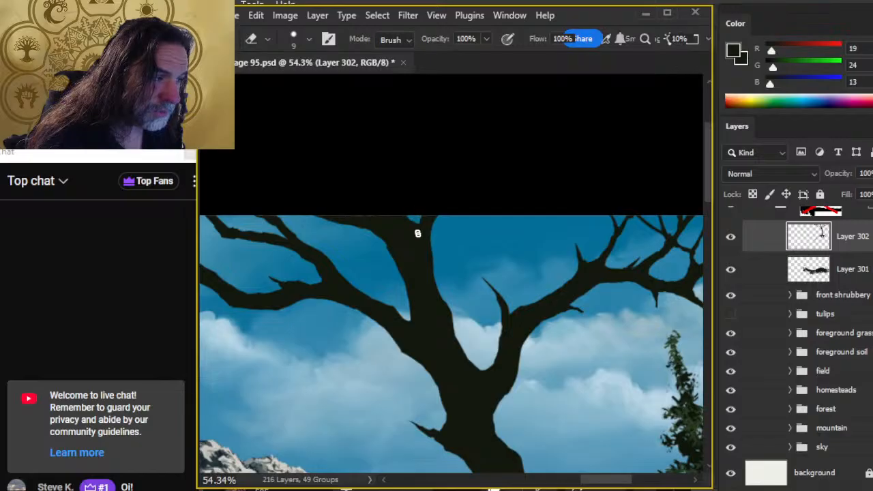
key(b)
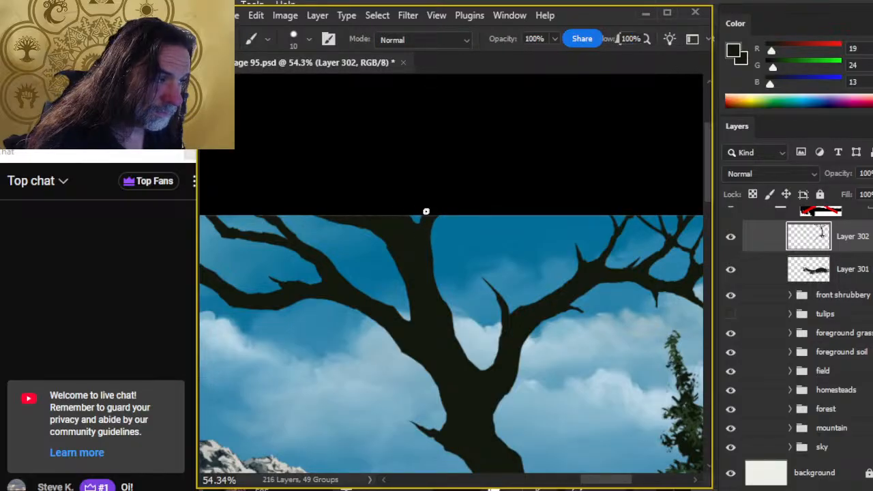
key(e)
key(b)
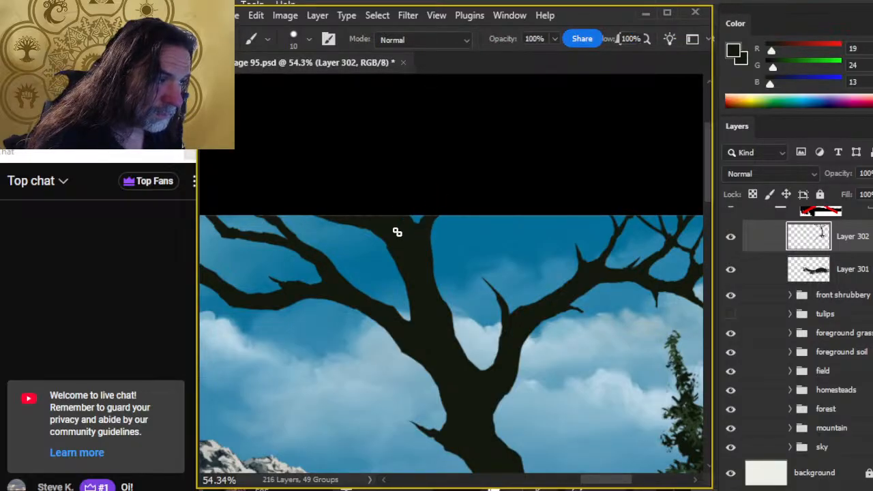
- Thicken the middle limb's left edge and fill the crotch where it meets the left-hand limb, trimming with the 9 px Eraser
drag(380, 242, 395, 254)
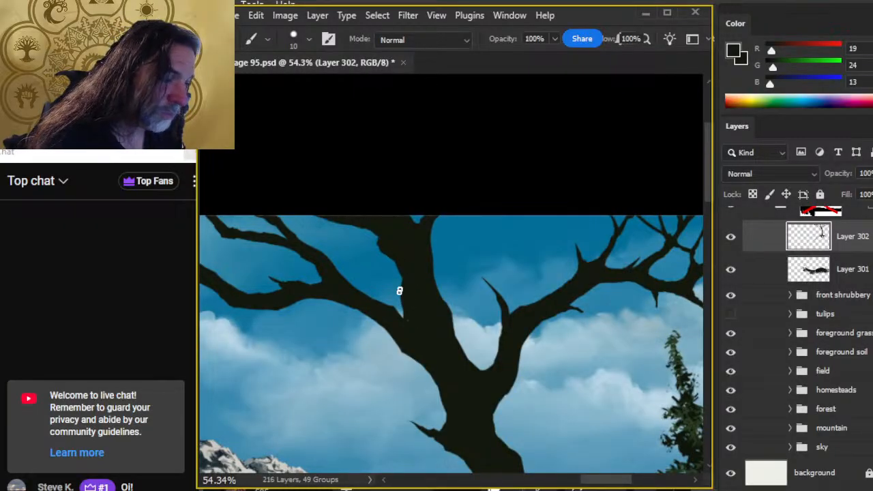
key(e)
drag(399, 292, 401, 294)
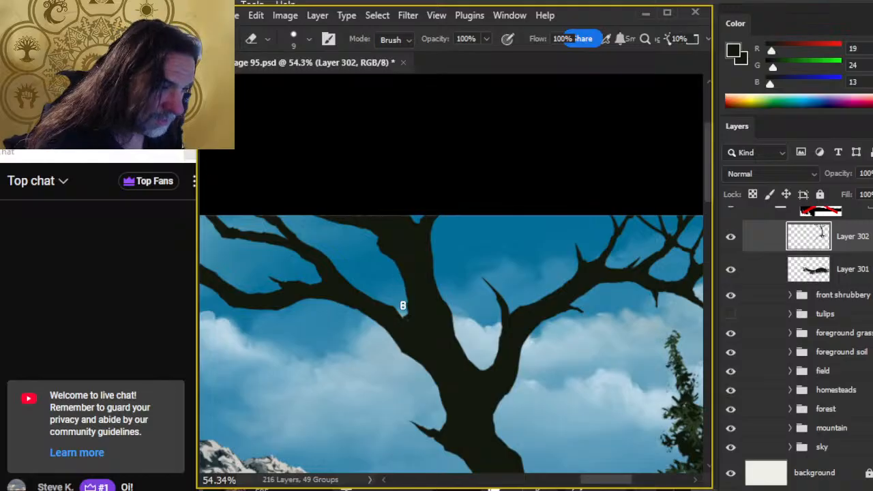
key(b)
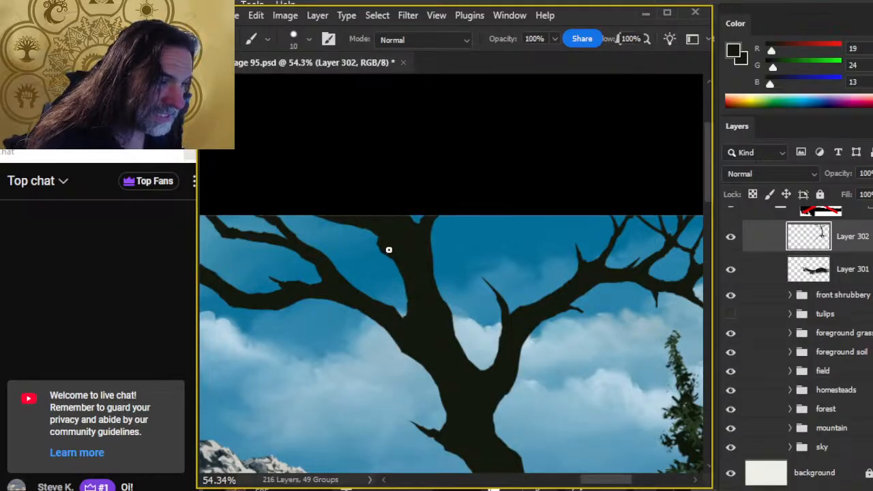
- Touch up the upper offshoot of the left-hand limb from the canvas edge down to its fork using 9 px Eraser and 10 px Brush
key(e)
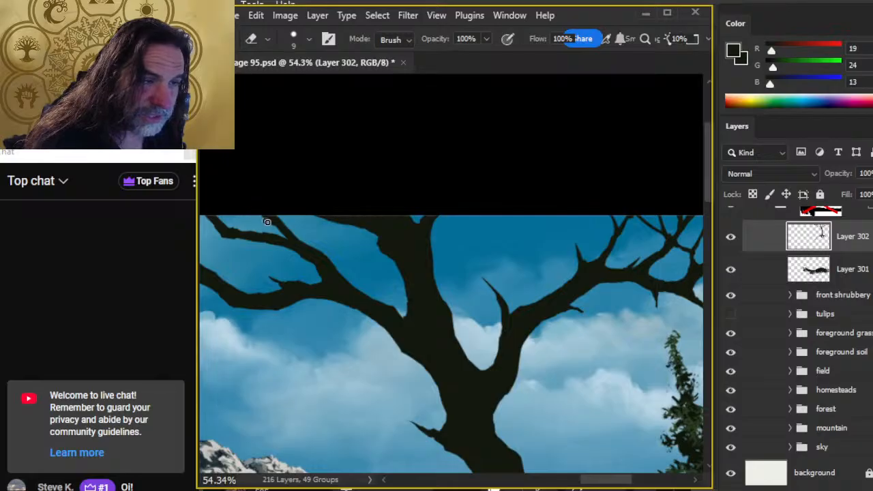
key(b)
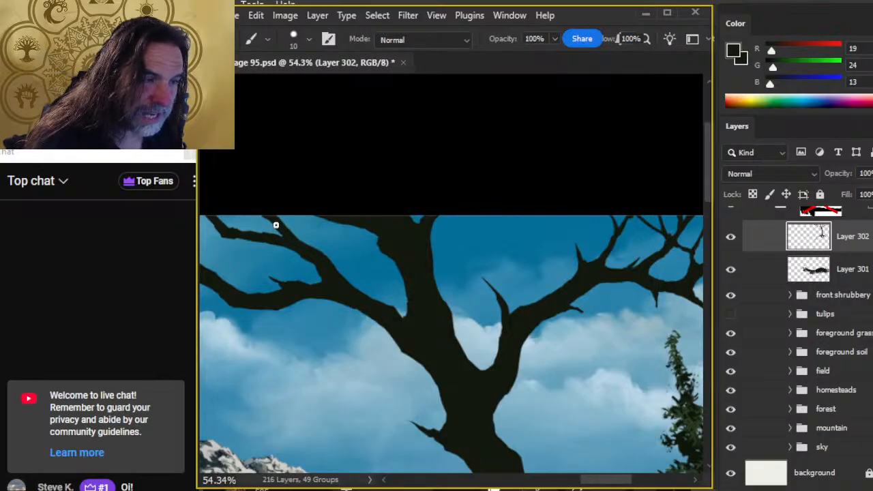
key(e)
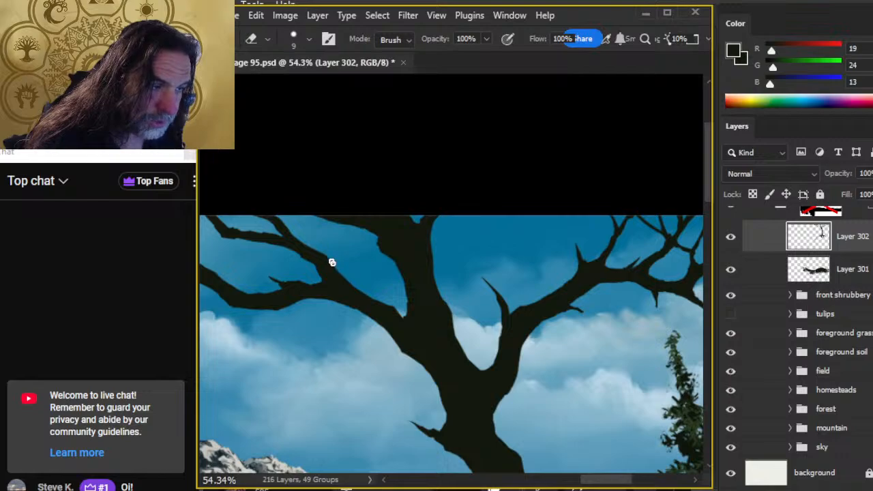
- Thicken the left-hand limb's base at the crotch and along its underside, smoothing the contour with the 9 px Eraser
key(b)
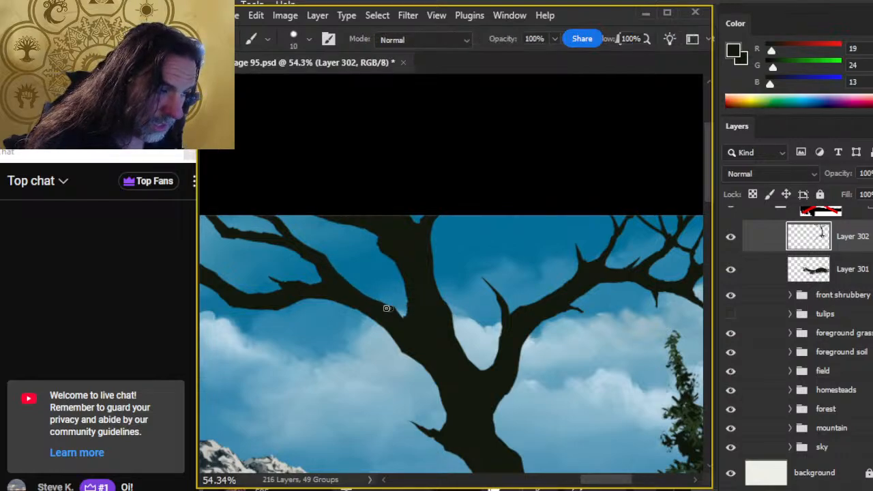
drag(400, 315, 395, 307)
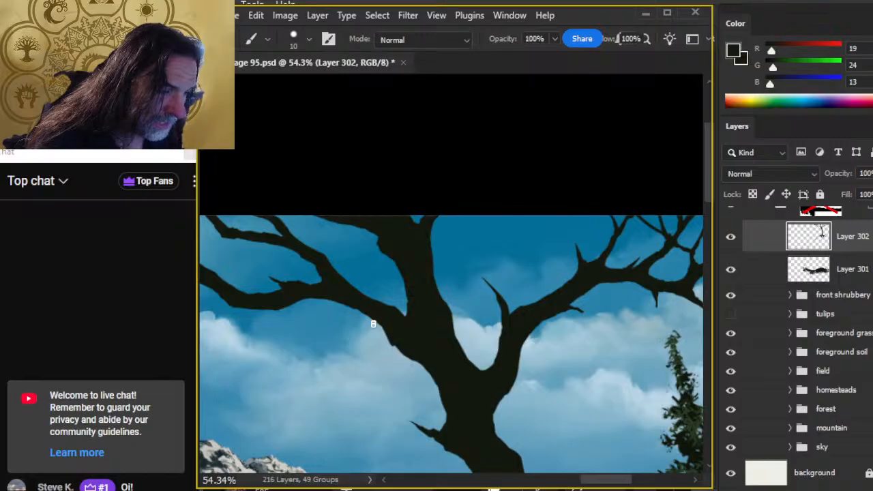
key(e)
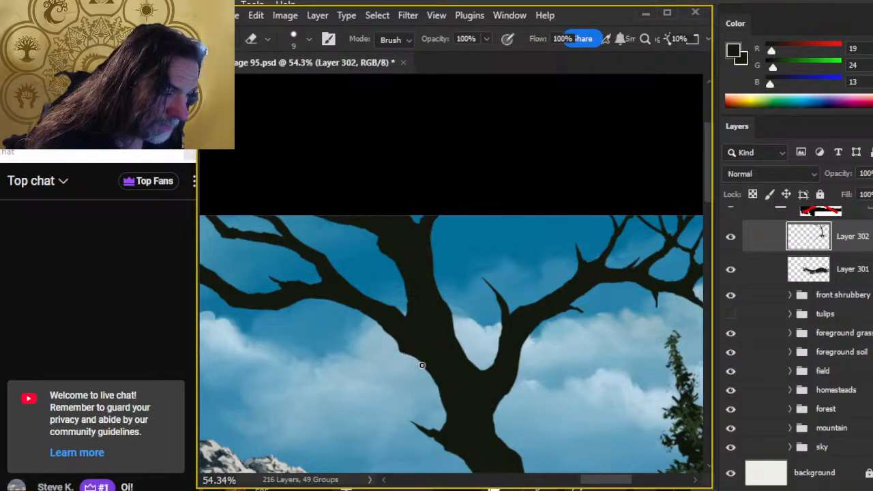
key(b)
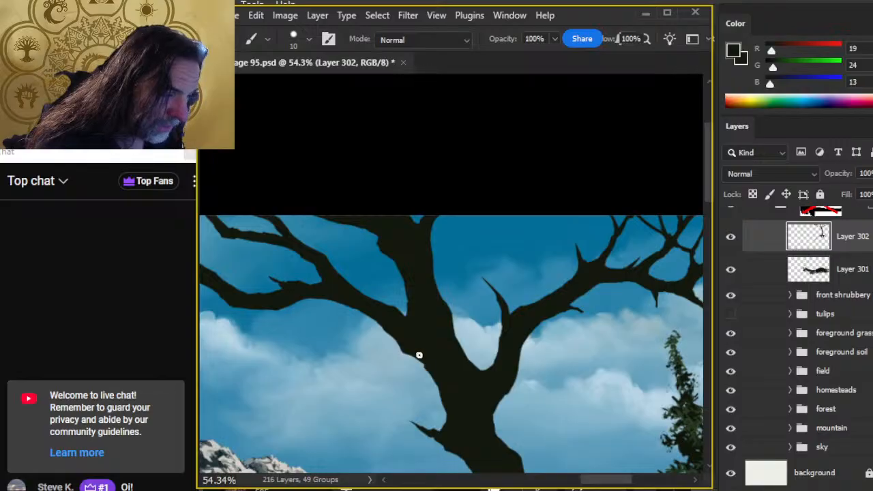
- Reshape the fork at the far tip of the left-hand limb with the 10 px Brush and 25 px Eraser
key(z)
mouse_move(441, 373)
mouse_down()
mouse_move(385, 353)
mouse_move(385, 372)
mouse_up()
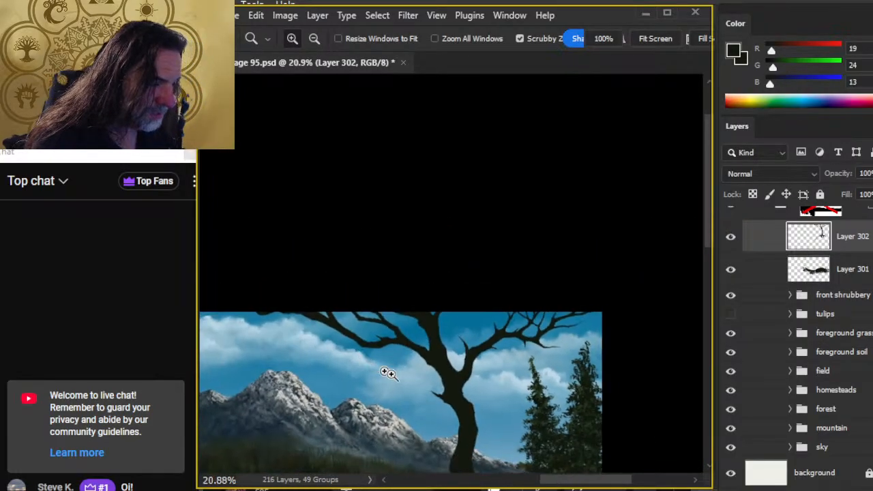
drag(538, 302, 477, 283)
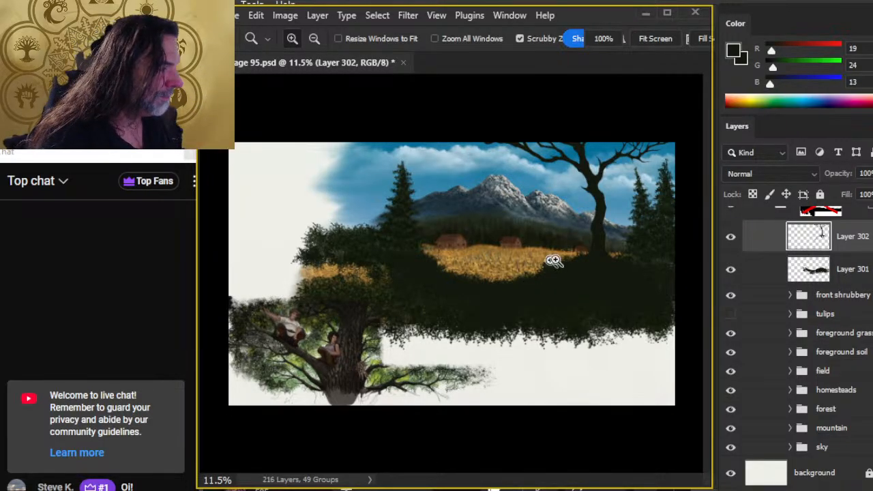
drag(576, 166, 369, 264)
key(e)
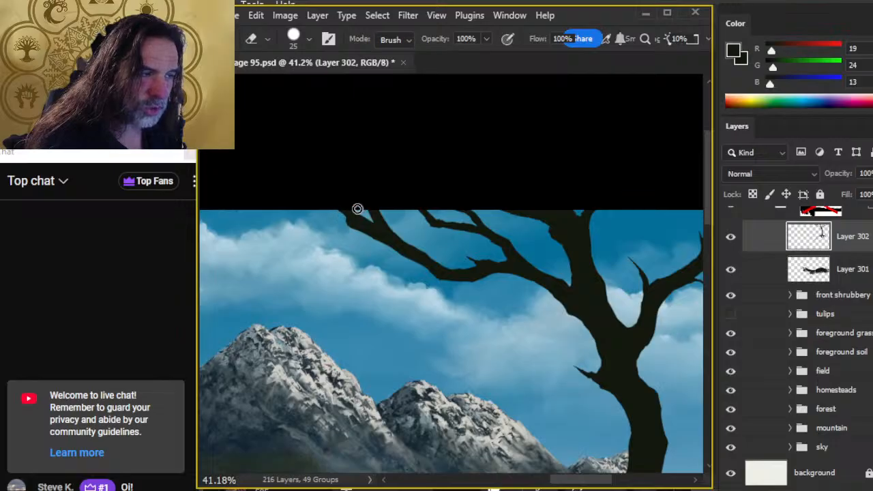
key(b)
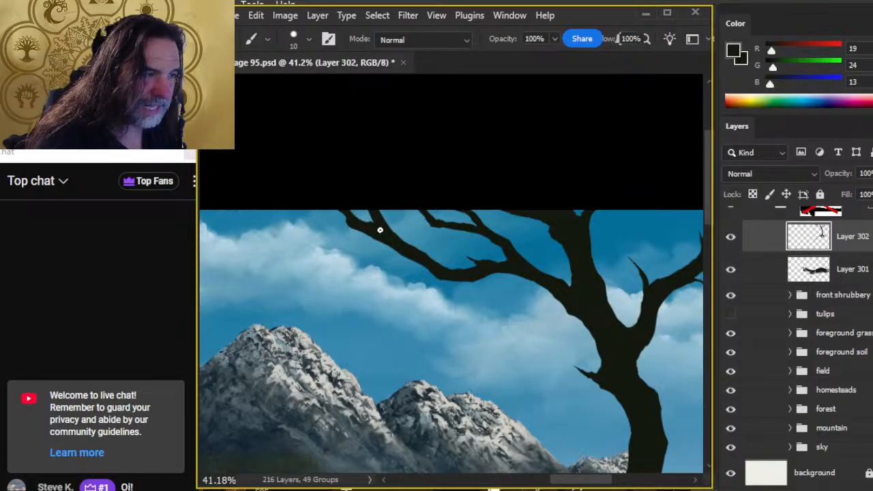
key(e)
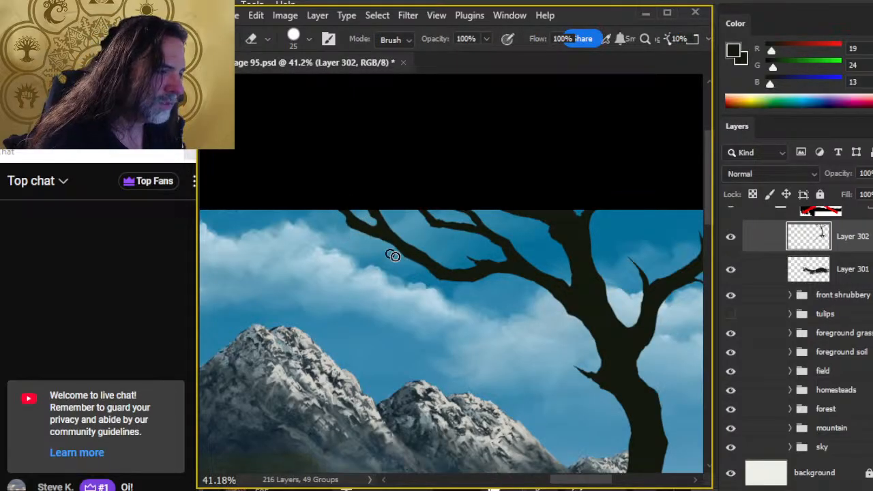
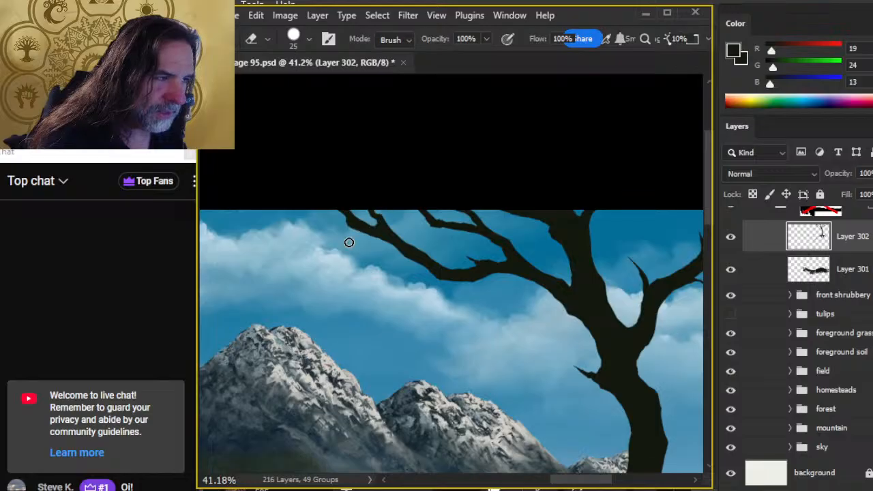
- Paint a thin twig off the left-hand limb's far tip, erase its base, and add a small offshoot at the canvas edge with the 9 px Brush
key(b)
key(e)
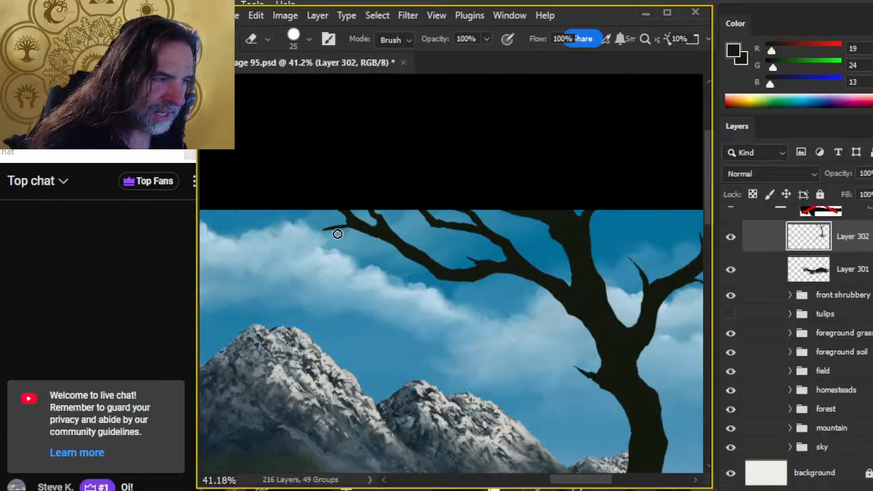
mouse_move(324, 233)
mouse_down()
mouse_move(367, 238)
mouse_move(331, 212)
mouse_move(352, 227)
mouse_up()
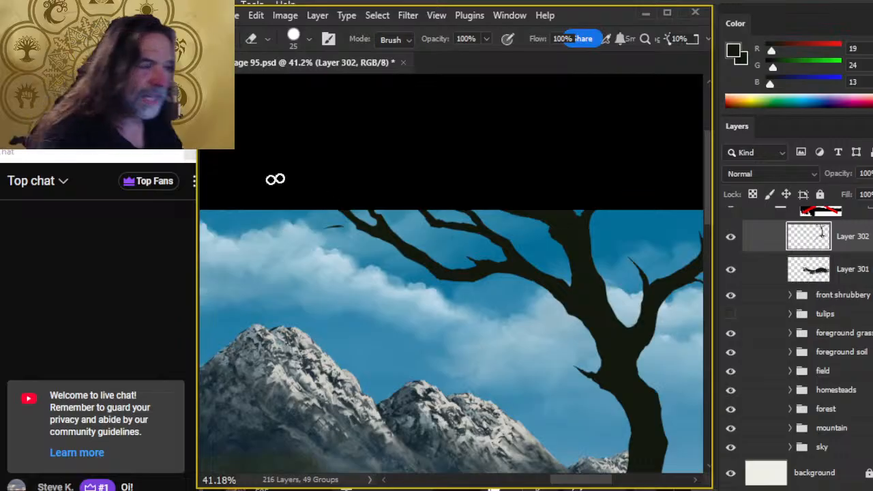
key(b)
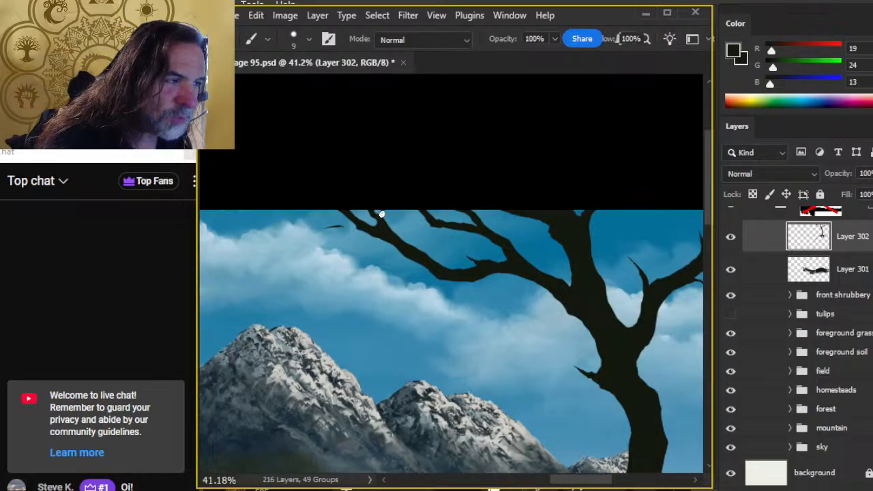
key(e)
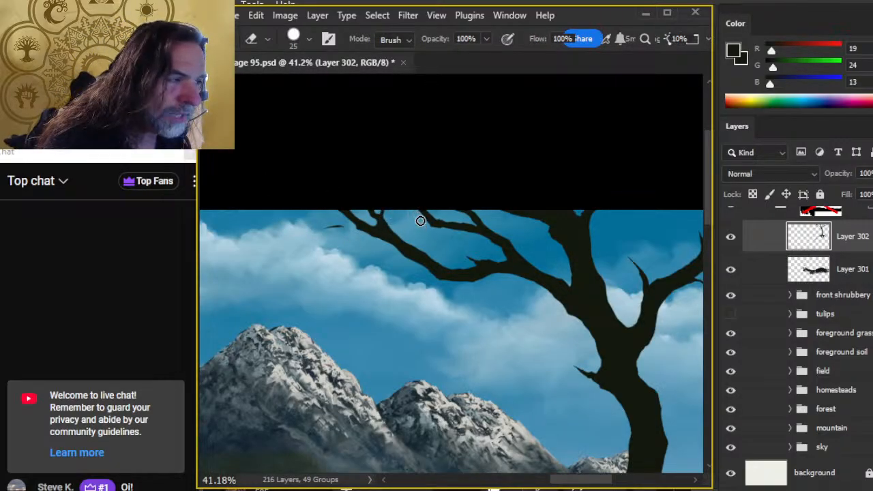
- Slim the far end of the left-hand limb's upper offshoot near the canvas edge, using the 9 px Brush and 15 px Eraser
key(b)
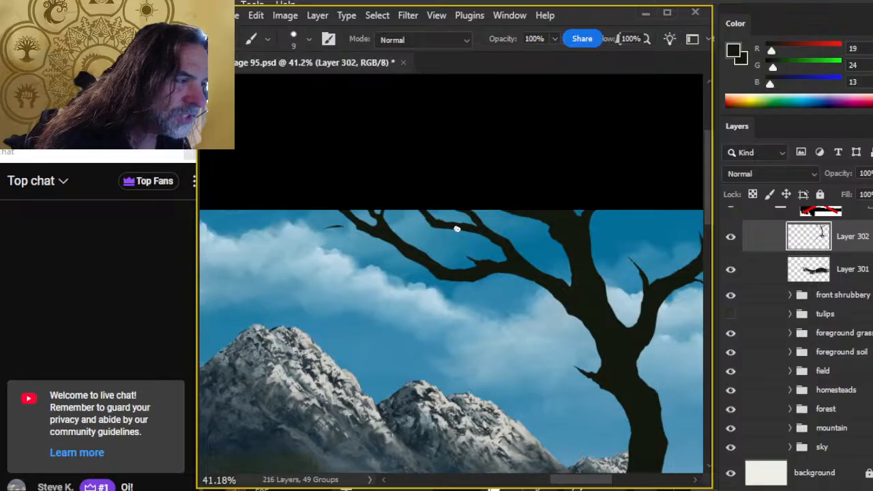
key(e)
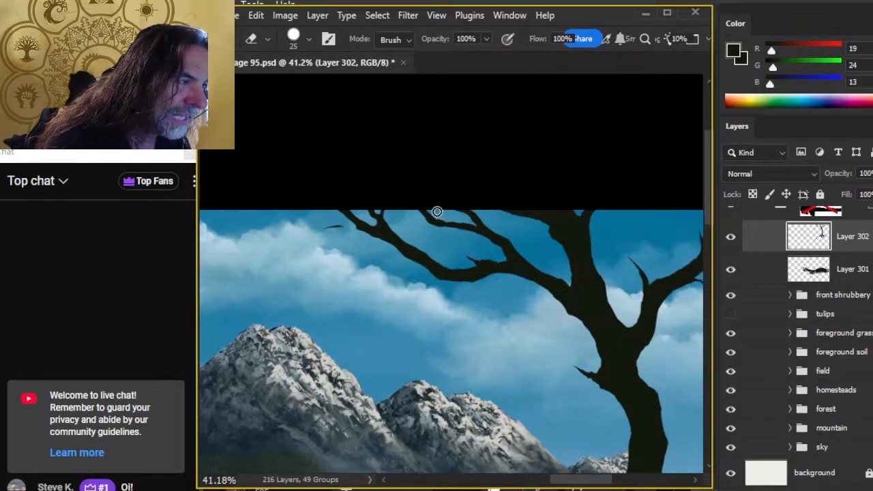
key(bracketleft)
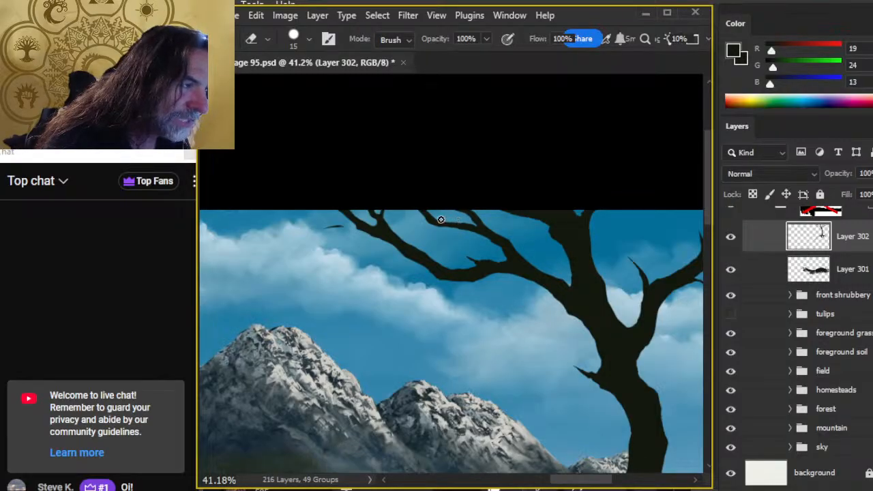
key(b)
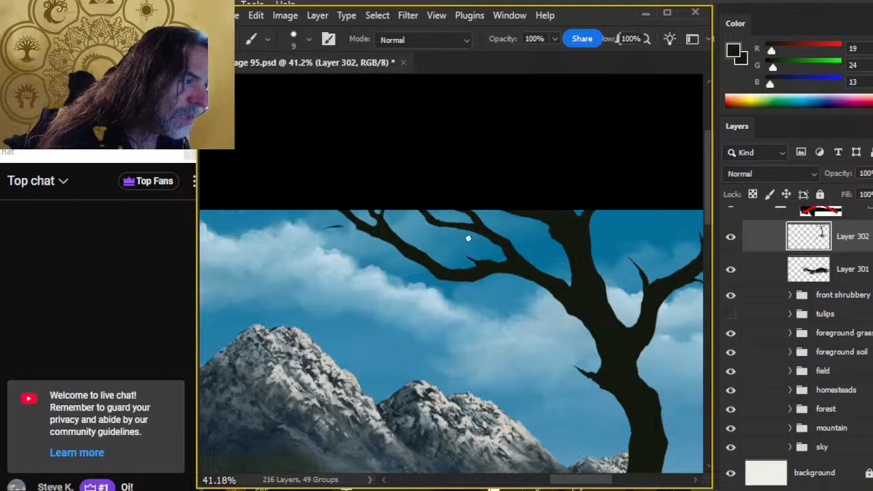
- Paint a thin pointed twig off the middle limb's left side with the 9 px Brush, cleaning the crotch below with the 15 px Eraser
key(e)
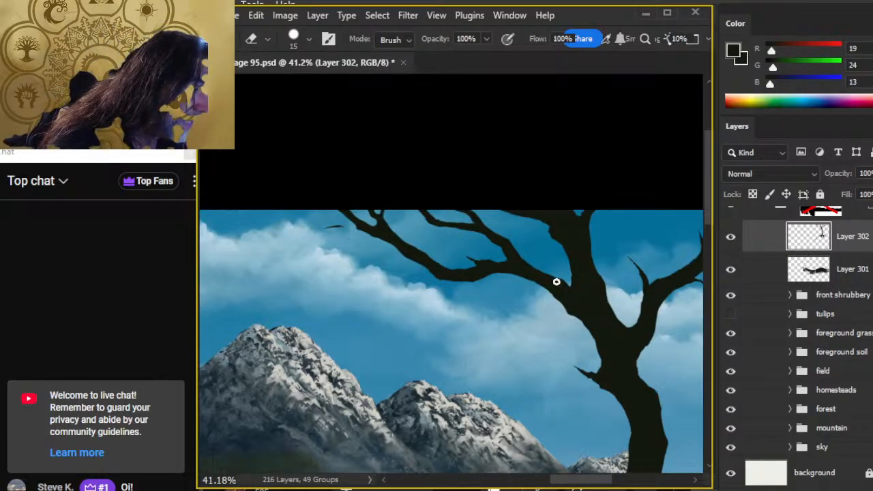
key(b)
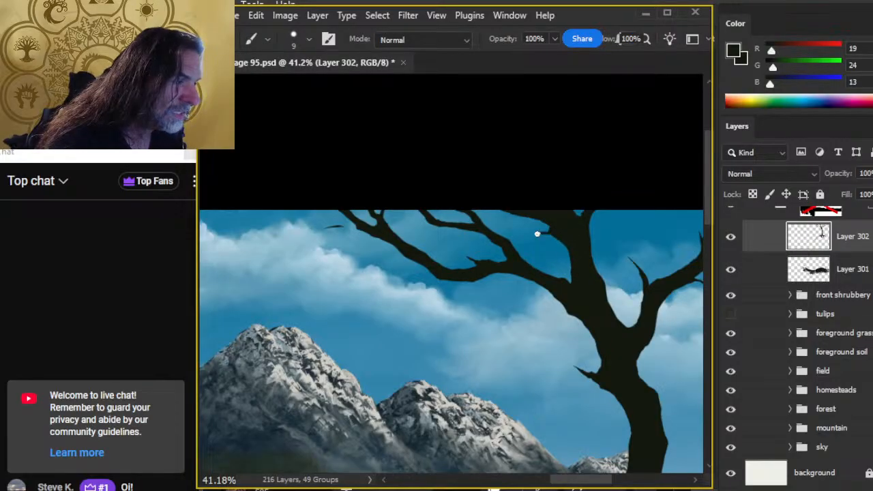
key(e)
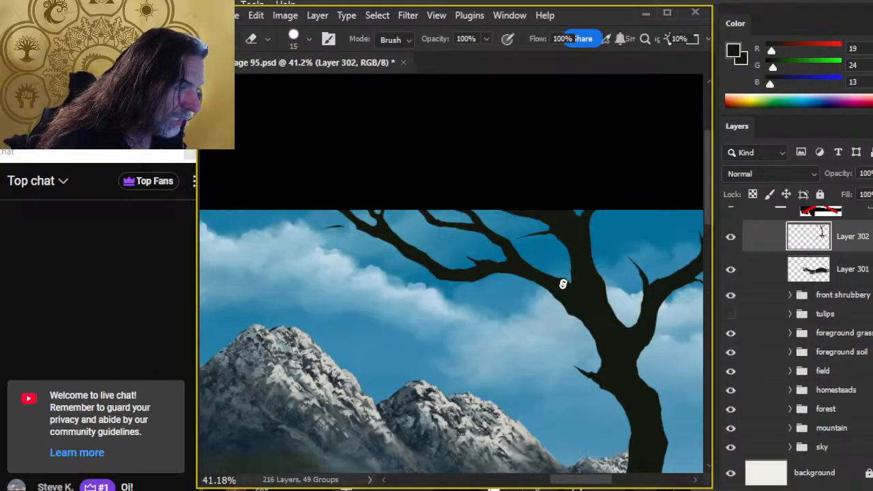
- Thicken the left-hand limb's underside around its fork with the 9 px Brush and smooth the contour toward the trunk with the 15 px Eraser
key(b)
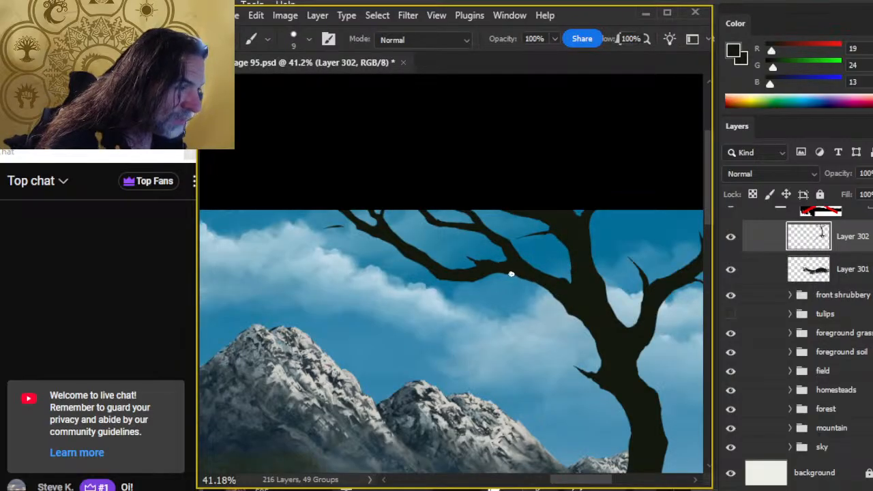
drag(498, 268, 530, 281)
key(e)
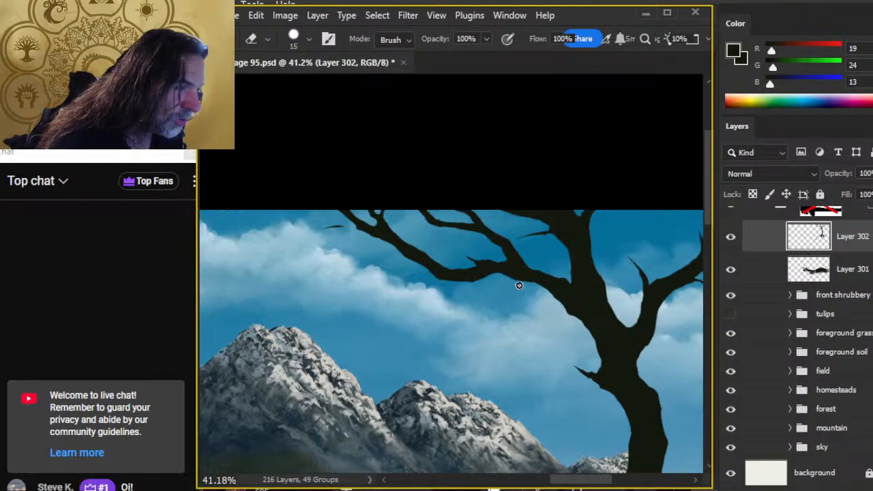
key(b)
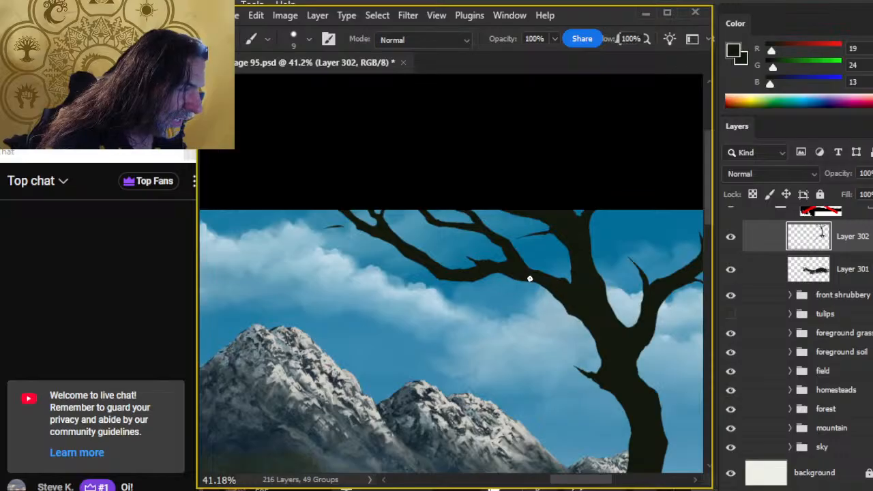
key(e)
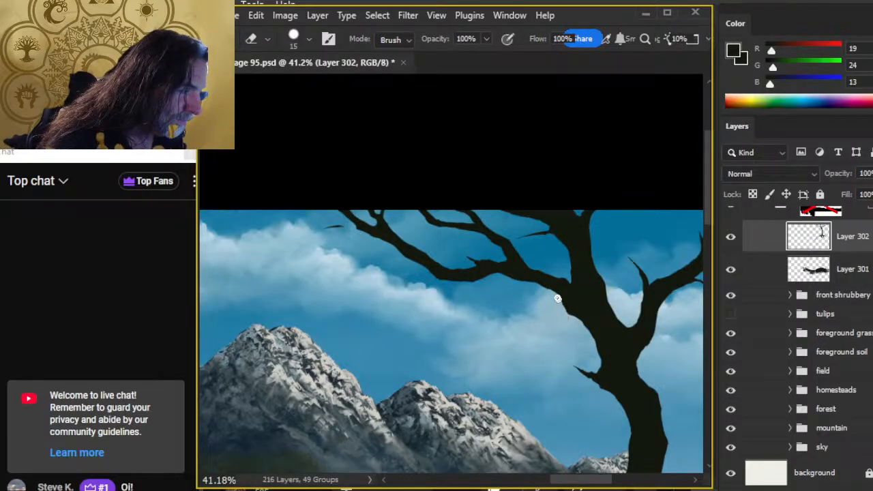
key(b)
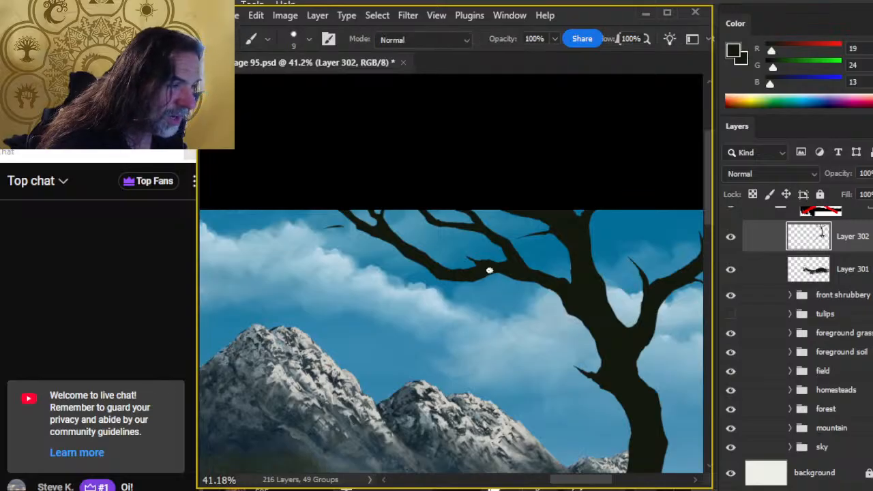
key(e)
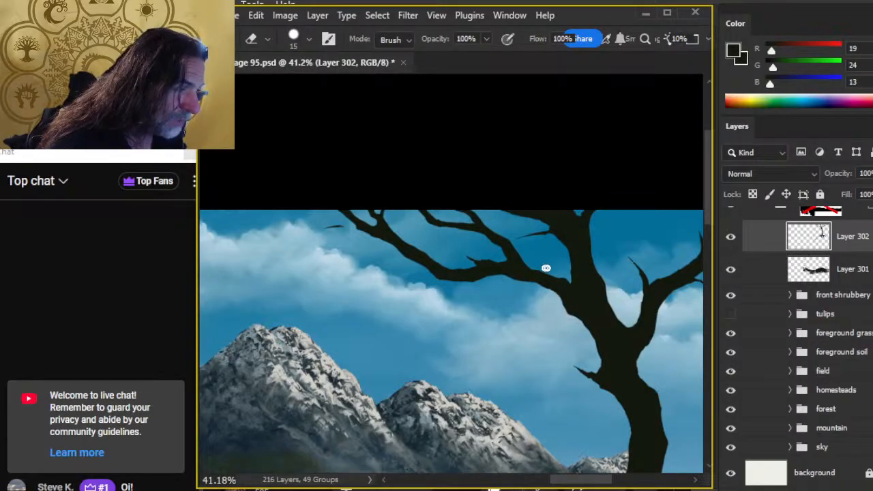
- Refine the crotch between the left-hand limb's small spur and its upper offshoot with the 9 px Brush and 15 px Eraser
key(b)
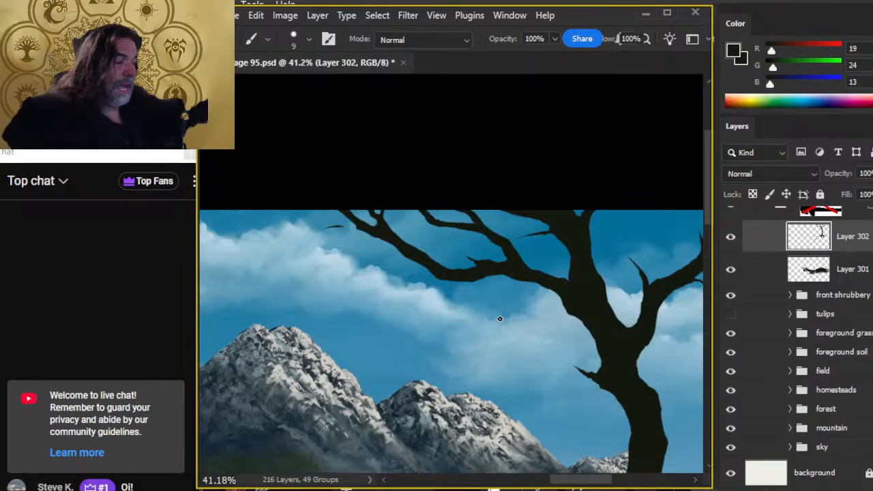
key(e)
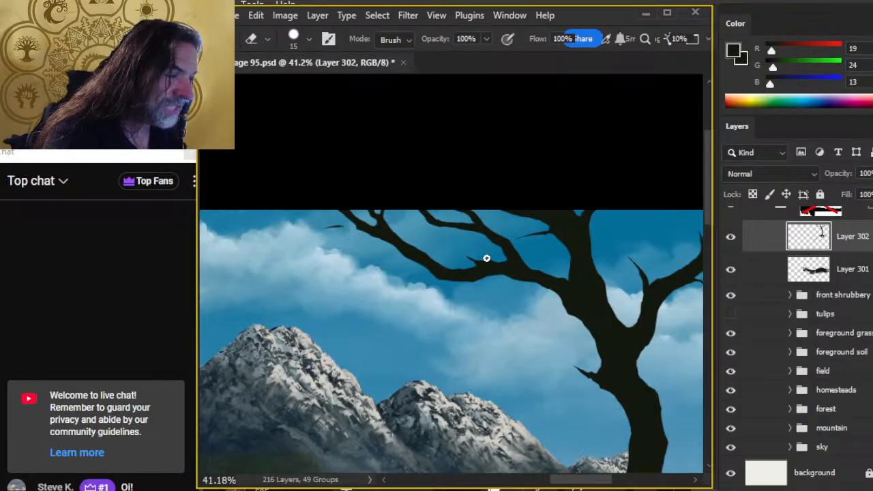
key(b)
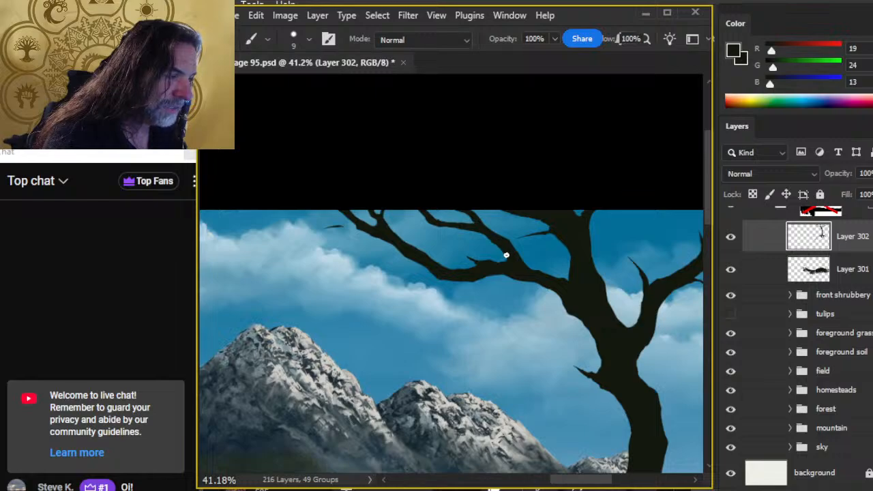
key(e)
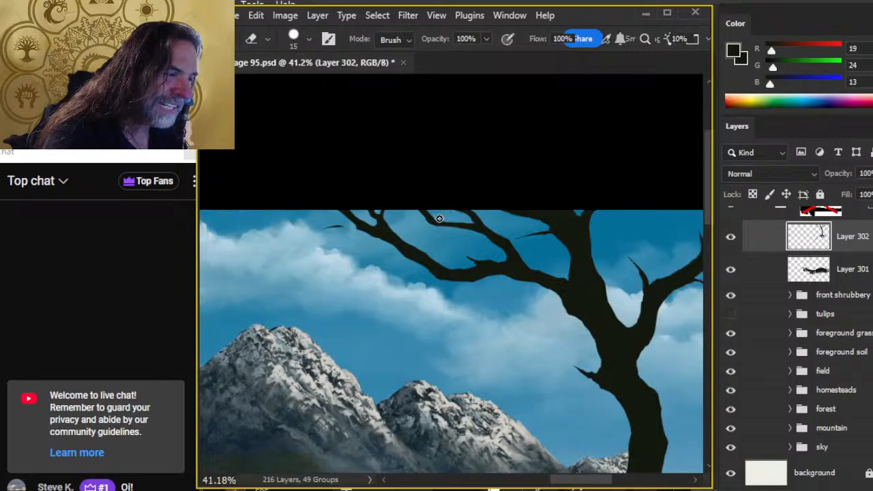
- Add a small forked twig at the upper offshoot's far end by the canvas edge, trimming with the 15 px Eraser
key(b)
key(e)
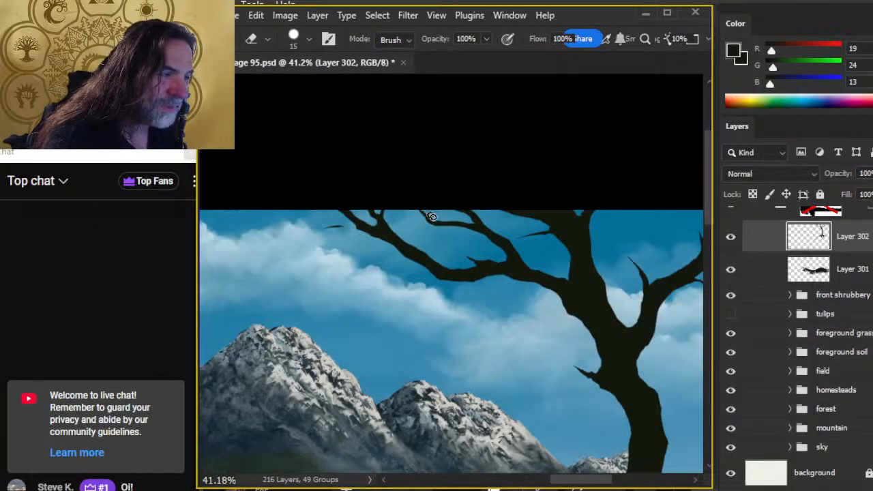
key(b)
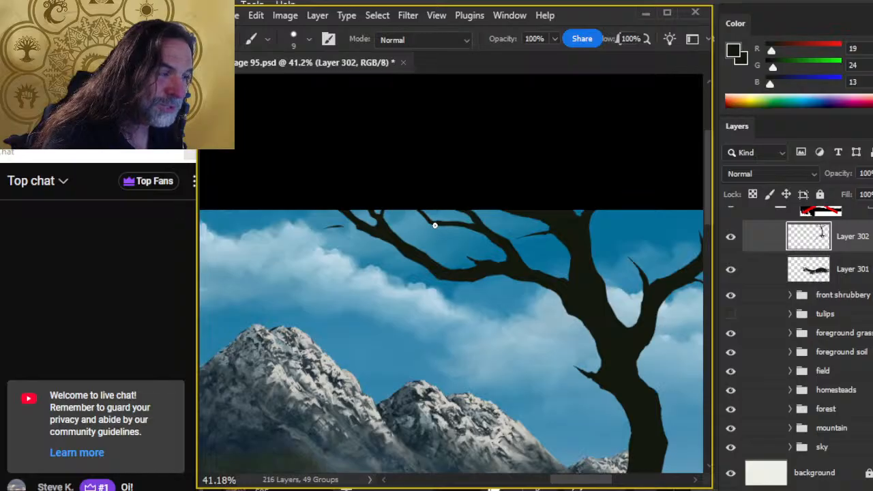
key(e)
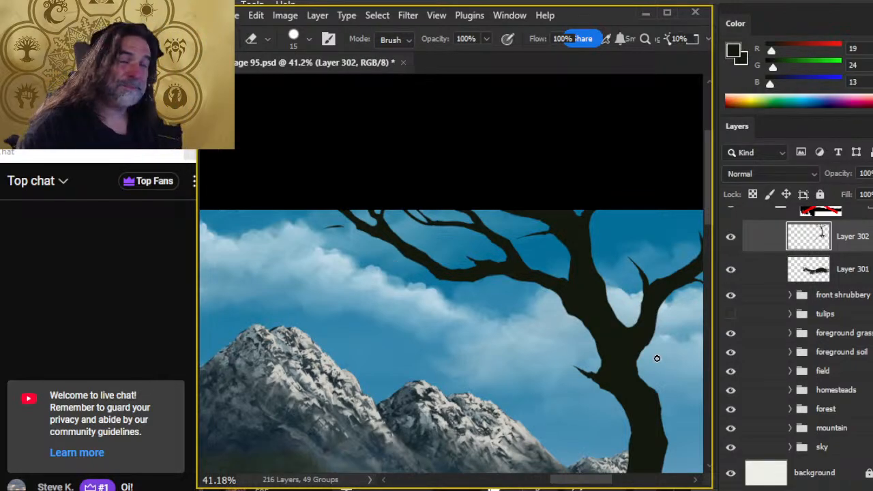
- Extend the left-hand limb's outermost twig to a thin point with the 9 px Brush, trimming its edges with the Eraser reduced to 9 px
key(b)
mouse_move(335, 224)
mouse_down()
mouse_move(365, 231)
mouse_move(325, 229)
mouse_up()
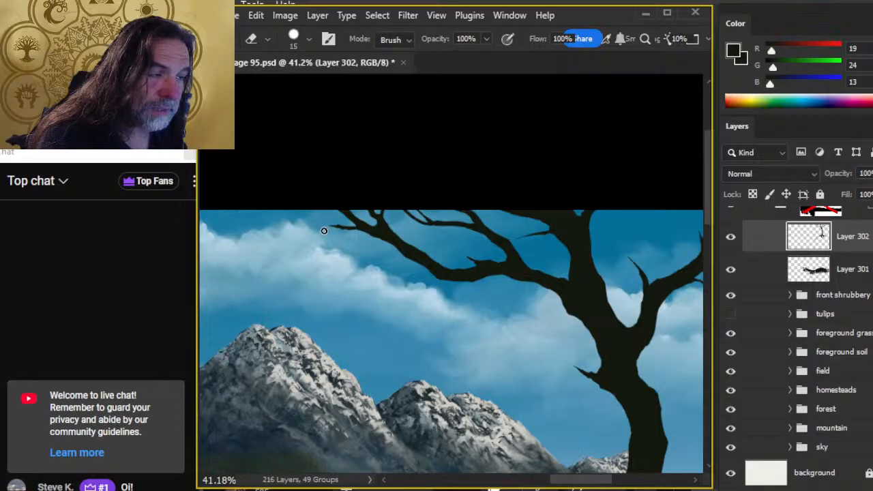
key(e)
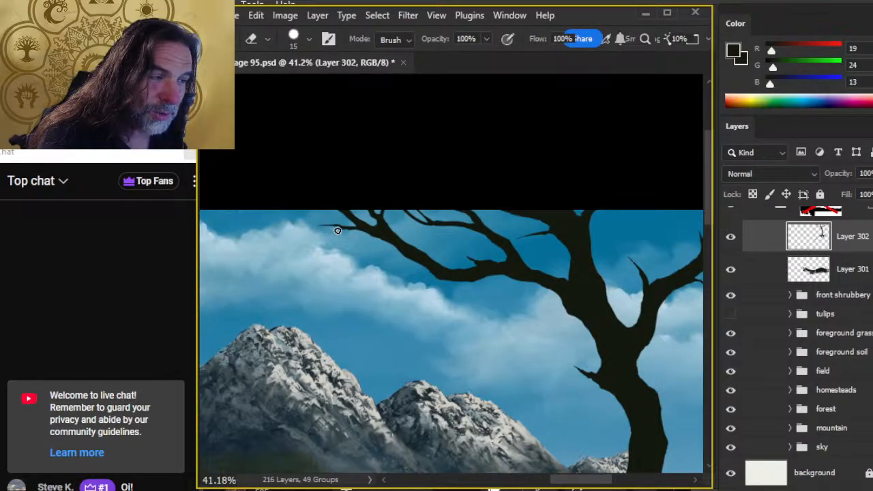
key(b)
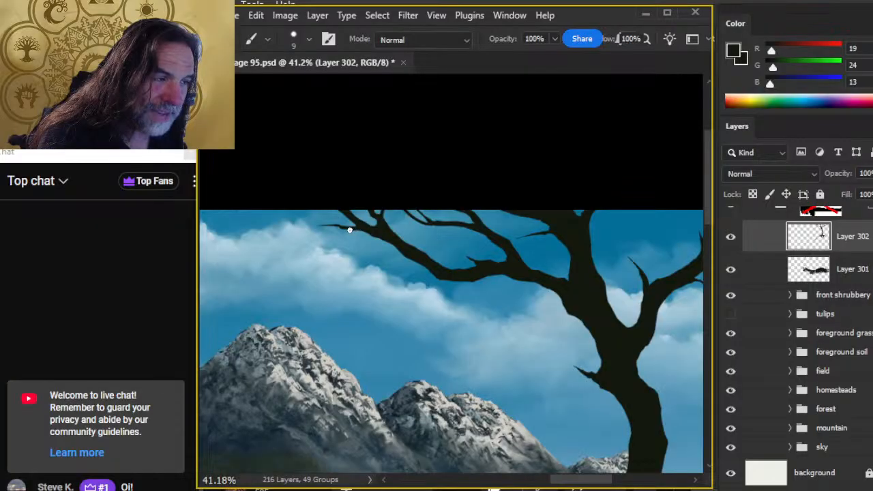
key(e)
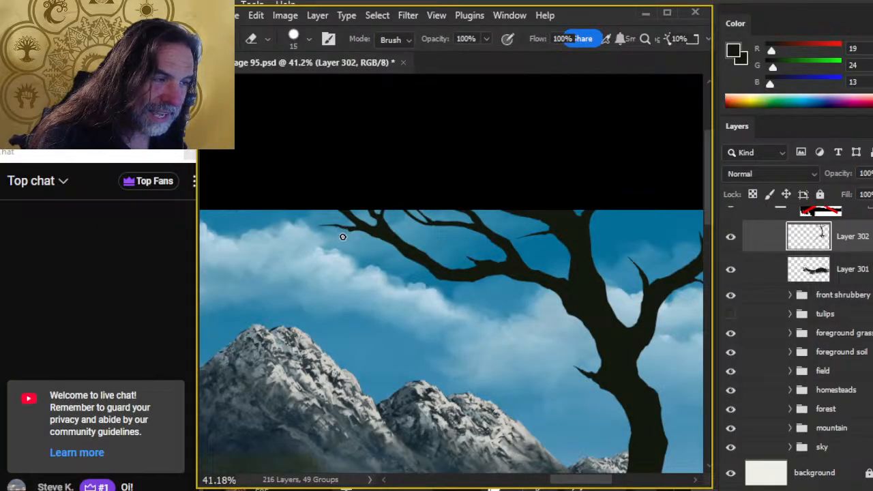
key(bracketleft)
key(bracketleft)
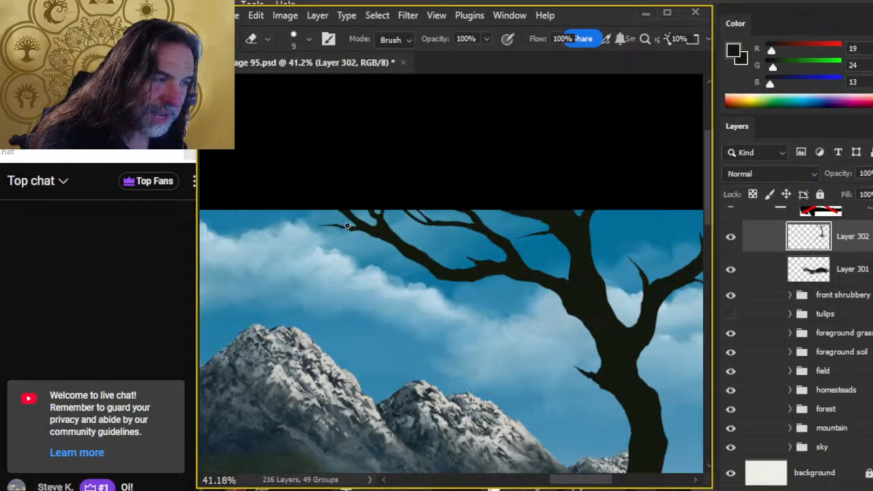
key(b)
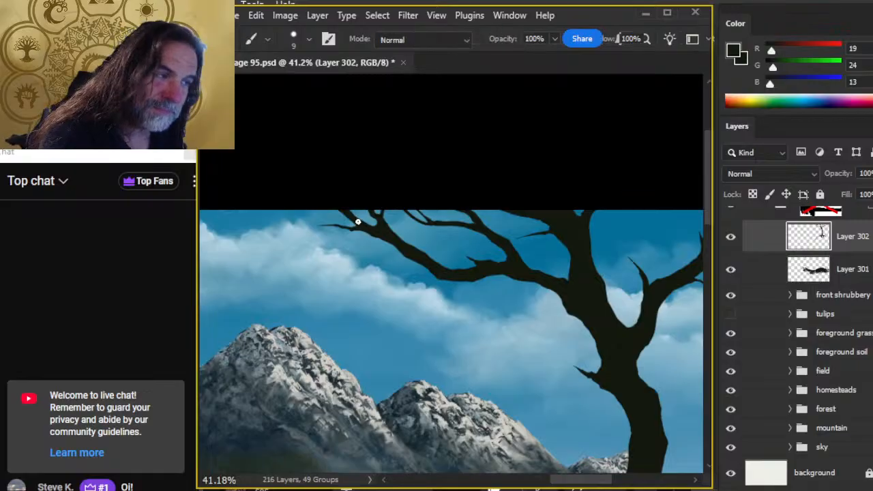
- Reshape the left-hand limb's underside below its end fork with the 9 px Brush and 9 px Eraser, clearing the crotch above
key(e)
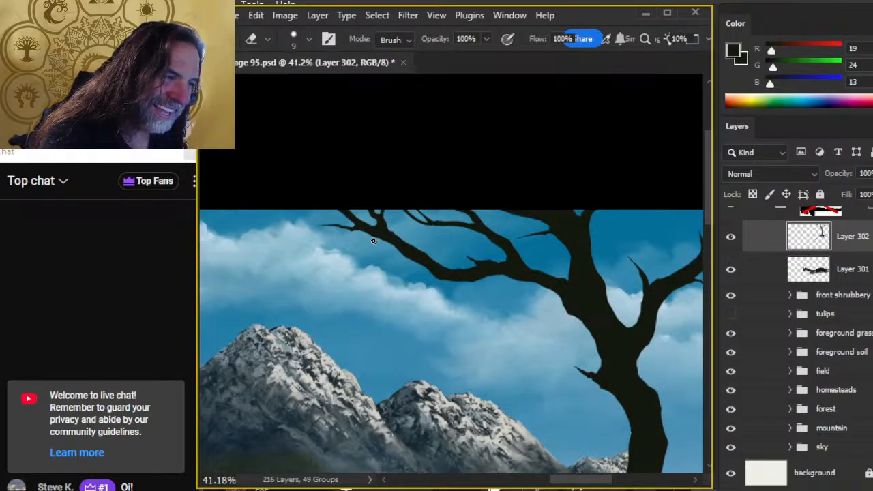
key(b)
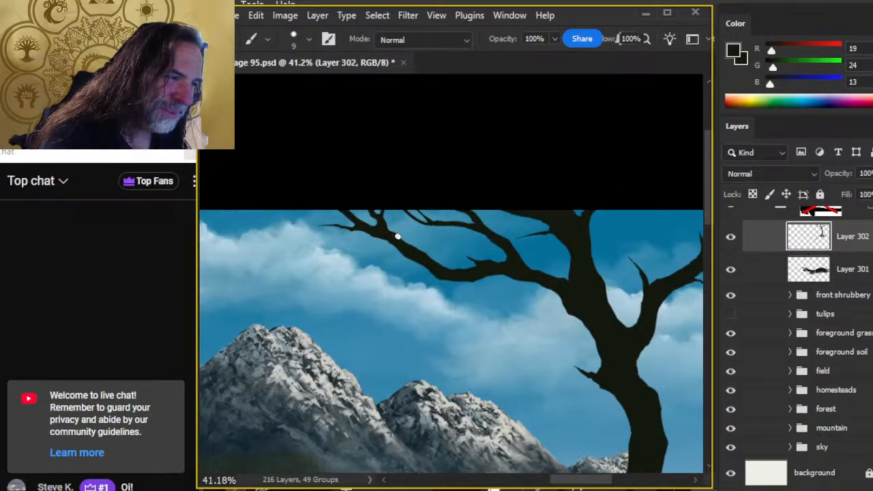
key(e)
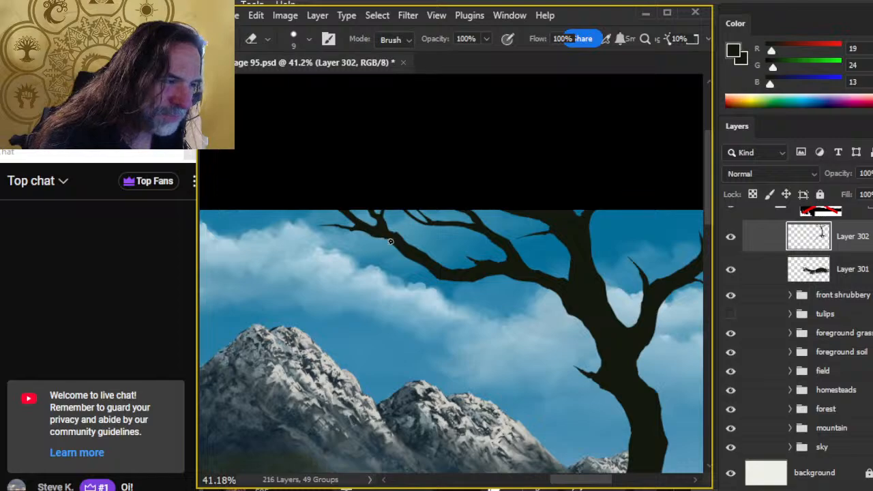
key(b)
key(e)
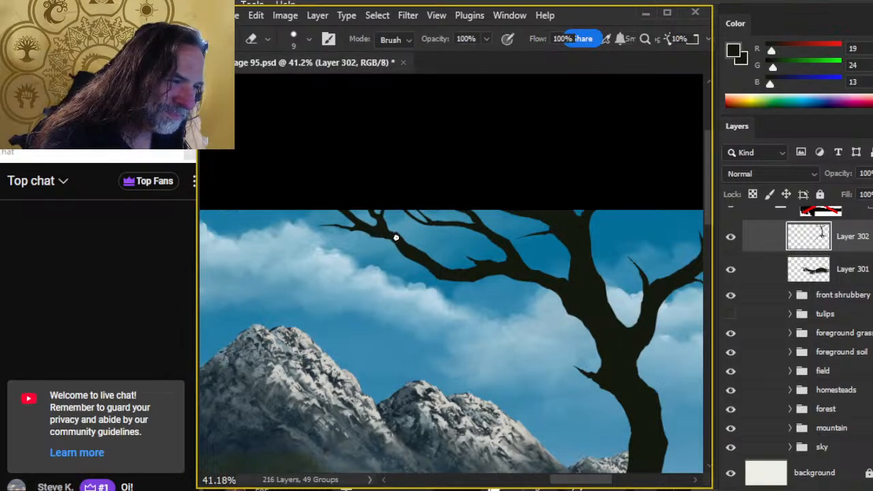
key(b)
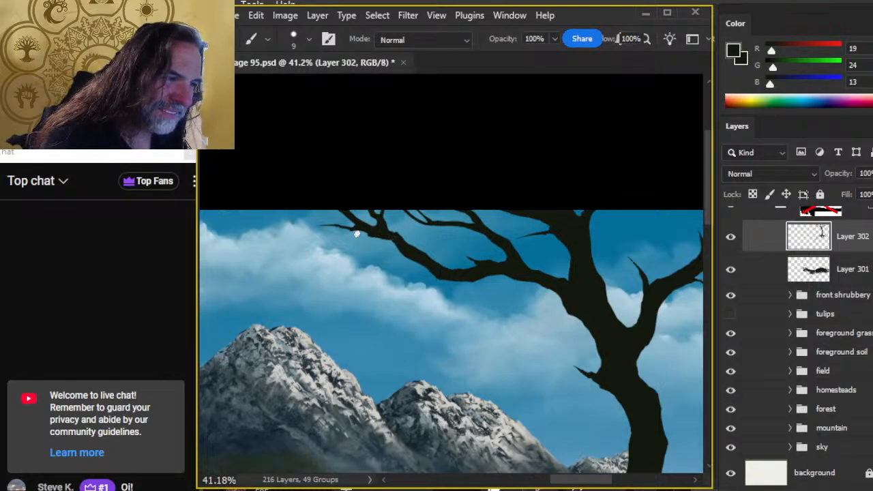
key(e)
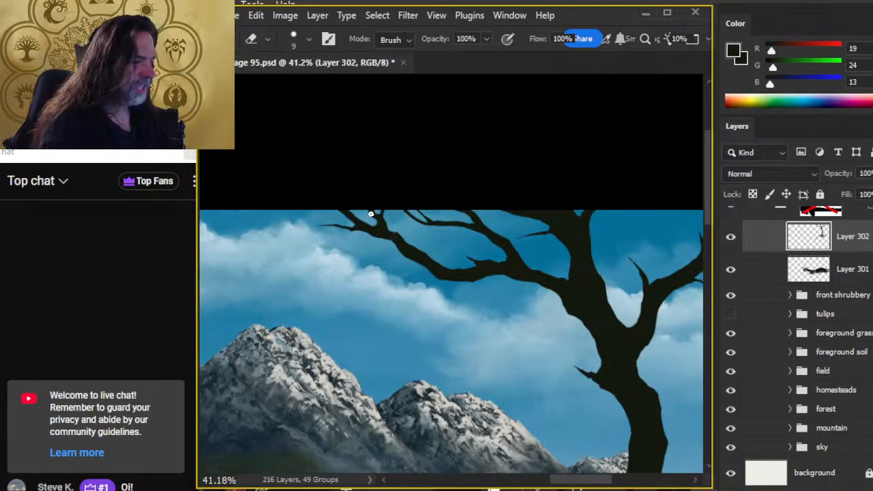
- Paint short twigs along the upper side of the upper offshoot with the 9 px Brush, cleaning between them with the 9 px Eraser
key(b)
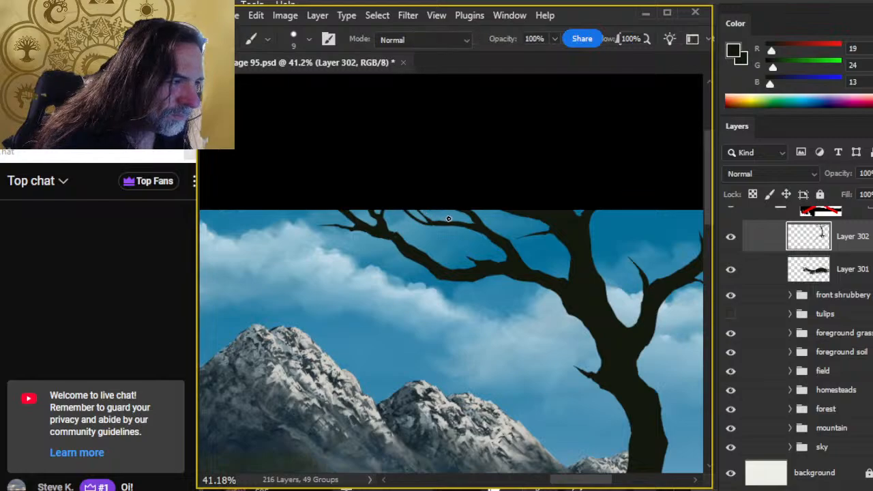
key(e)
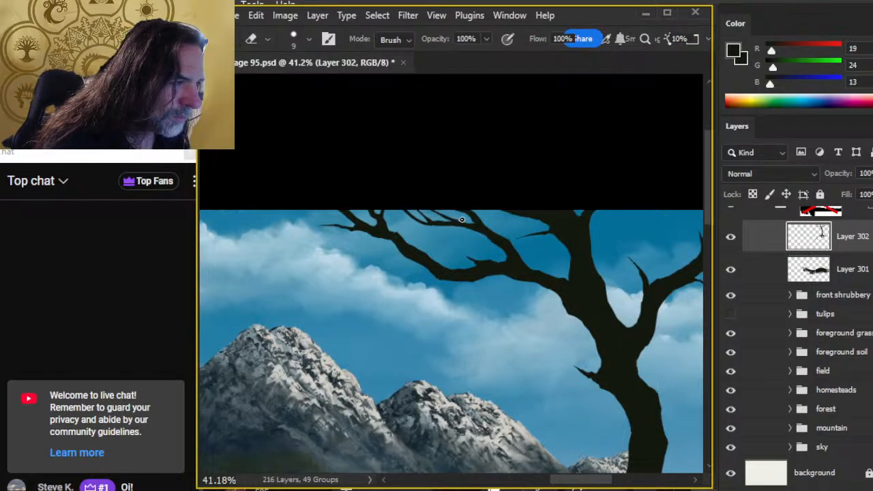
key(b)
key(e)
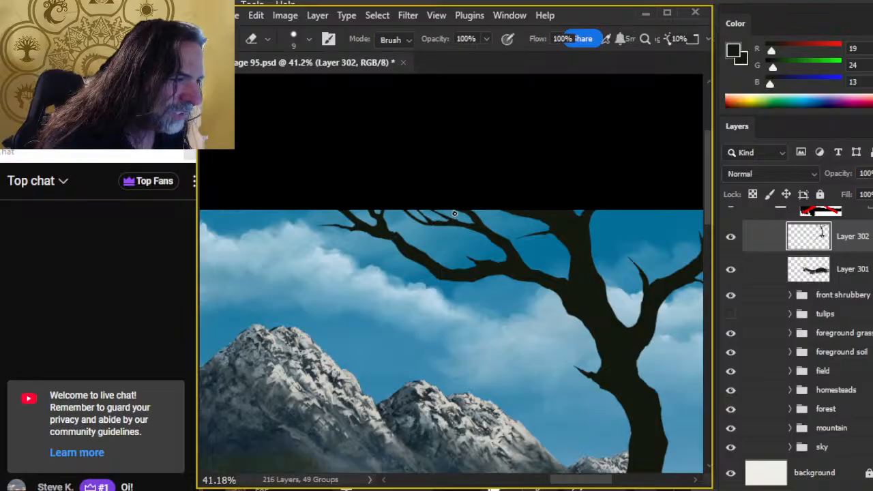
- Add a thin twig pointing down and left from the upper offshoot's end with the 9 px Brush, tapering it with the 9 px Eraser
key(b)
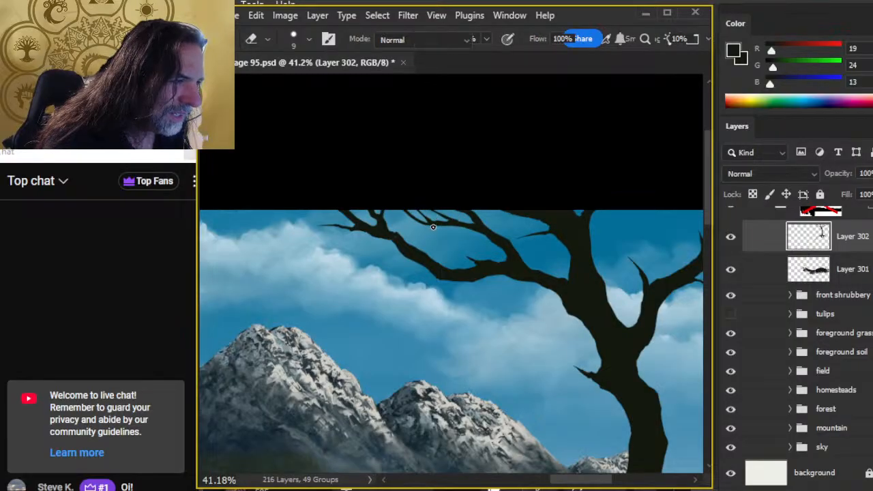
key(e)
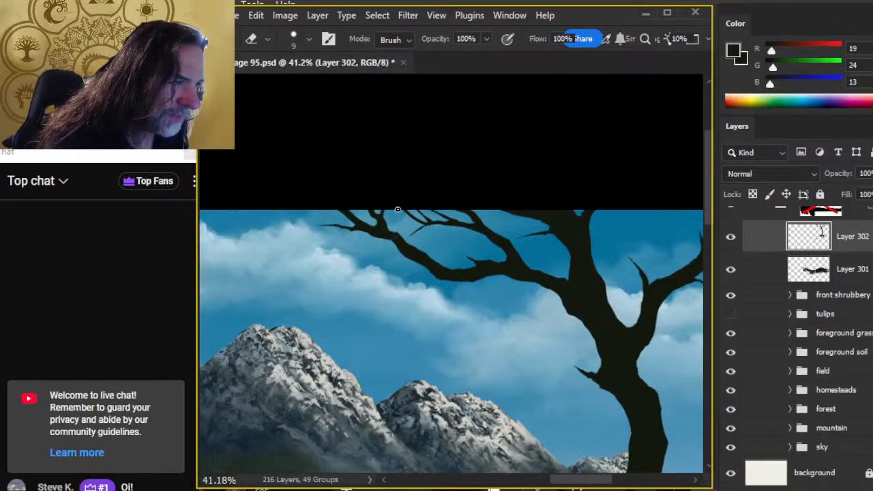
key(b)
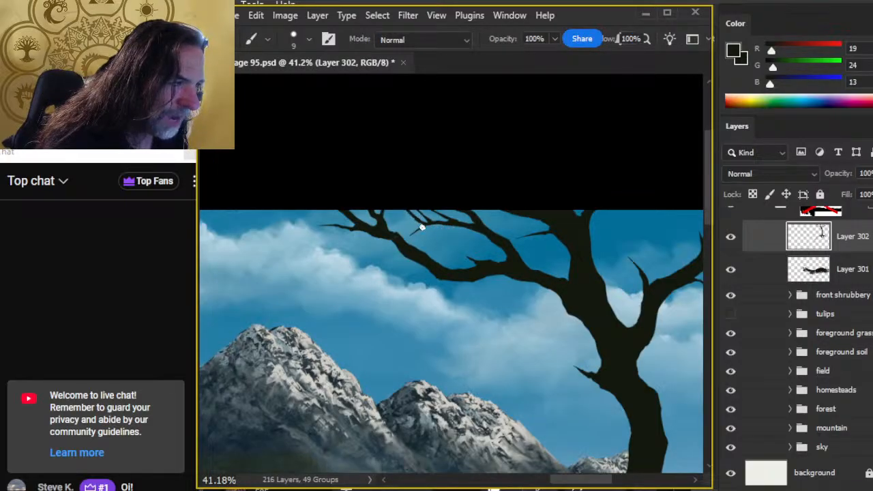
key(e)
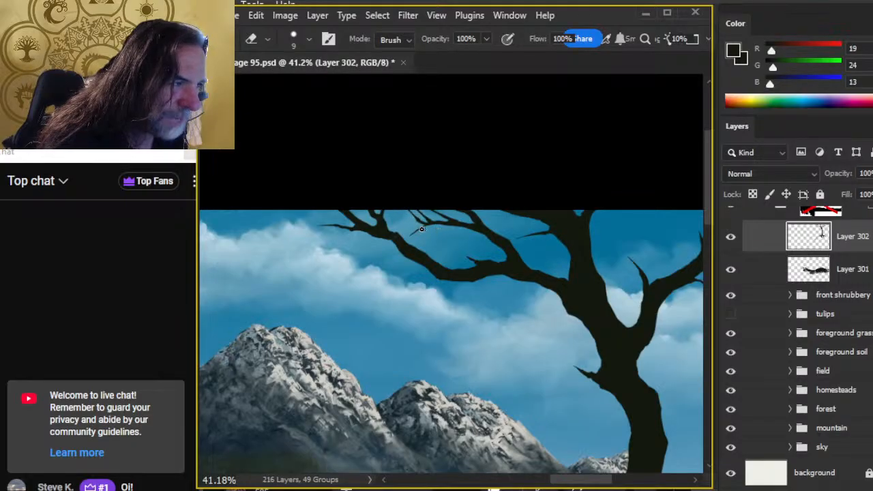
key(b)
key(e)
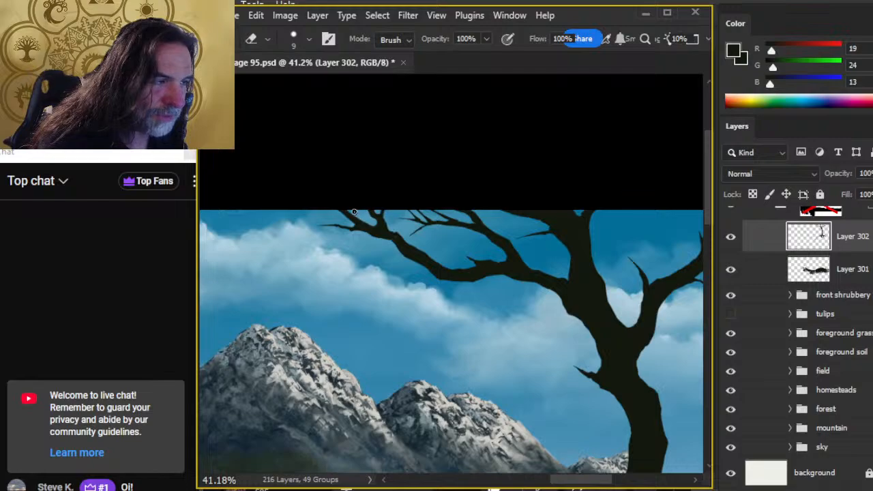
- Refine the left-hand limb's end twigs by the canvas edge and the crotch between them with an 8 px Brush and 9 px Eraser
key(b)
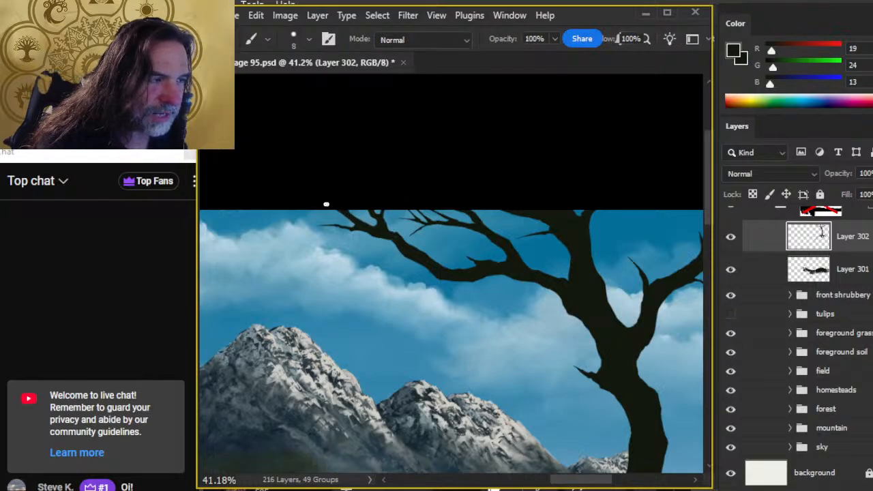
key(e)
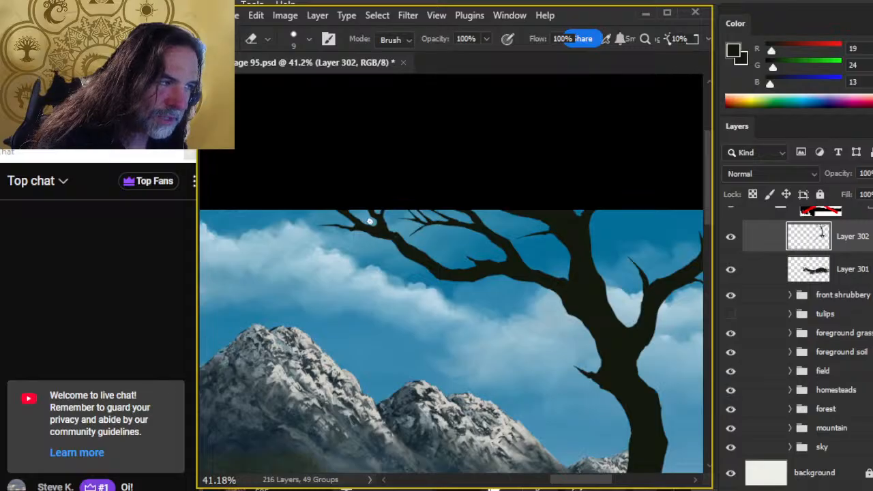
key(b)
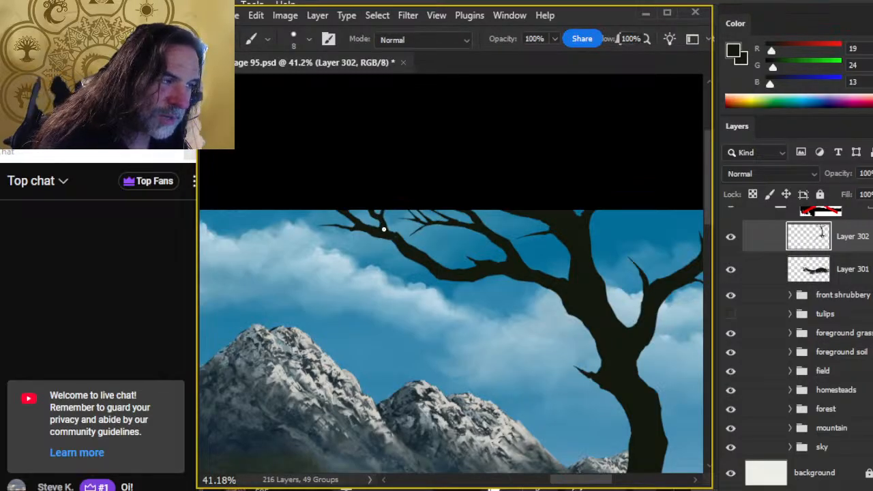
key(e)
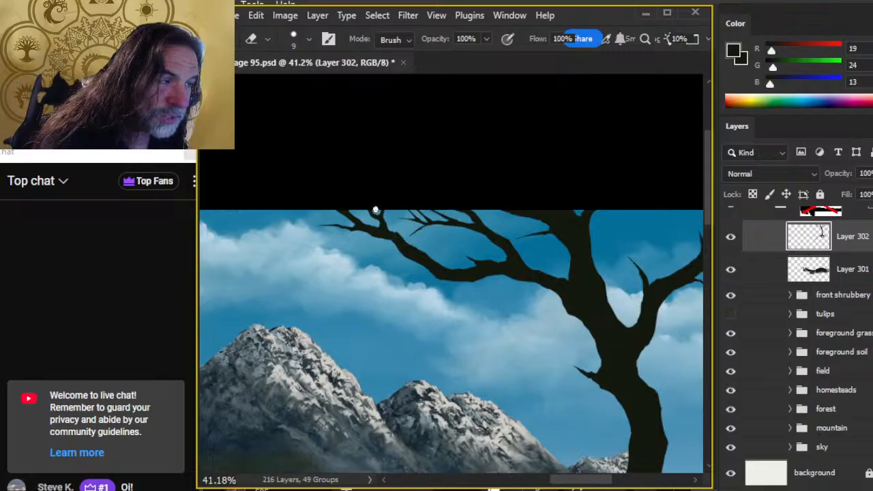
key(b)
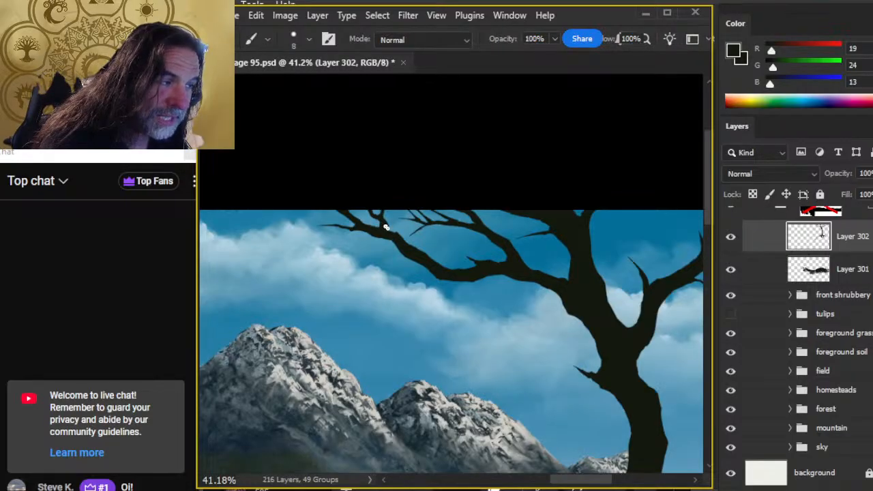
key(e)
key(b)
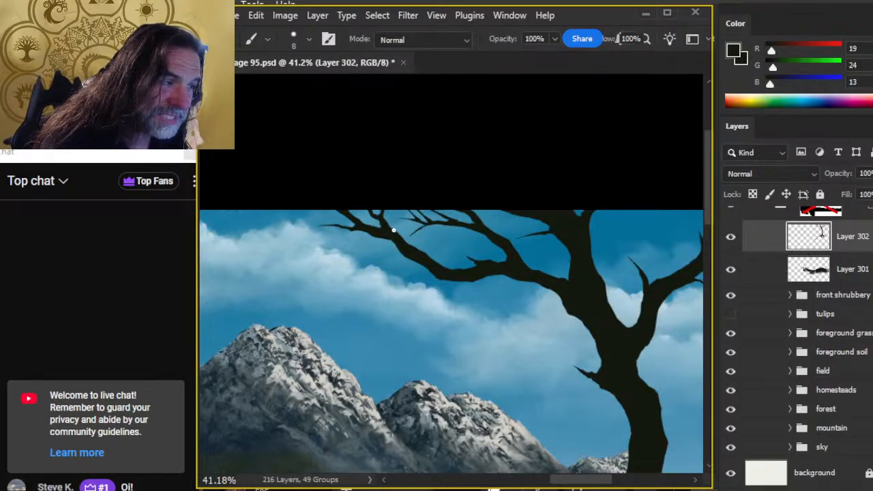
- Smooth the left-hand limb's underside just beneath the end fork by alternating the 8 px Brush and 9 px Eraser
key(e)
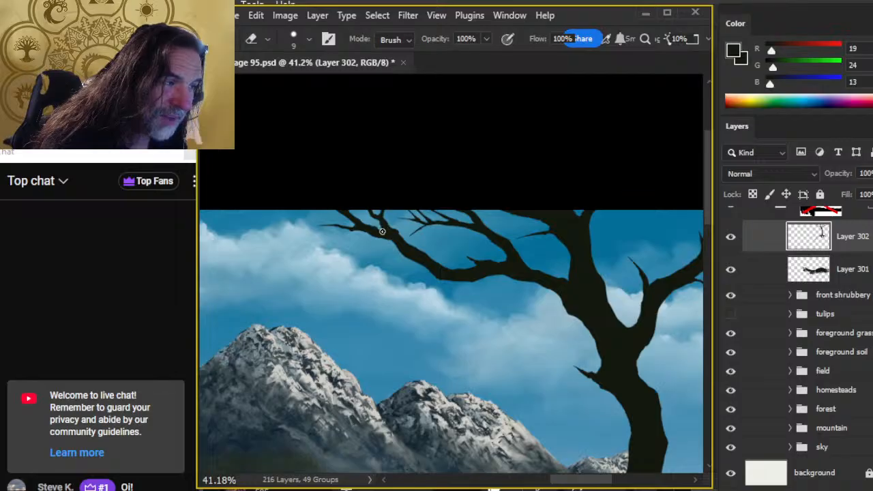
key(b)
key(e)
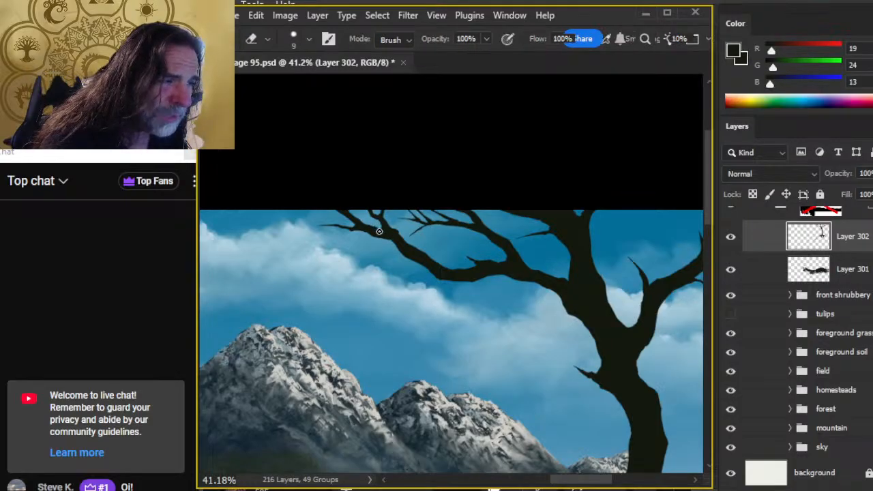
key(b)
key(e)
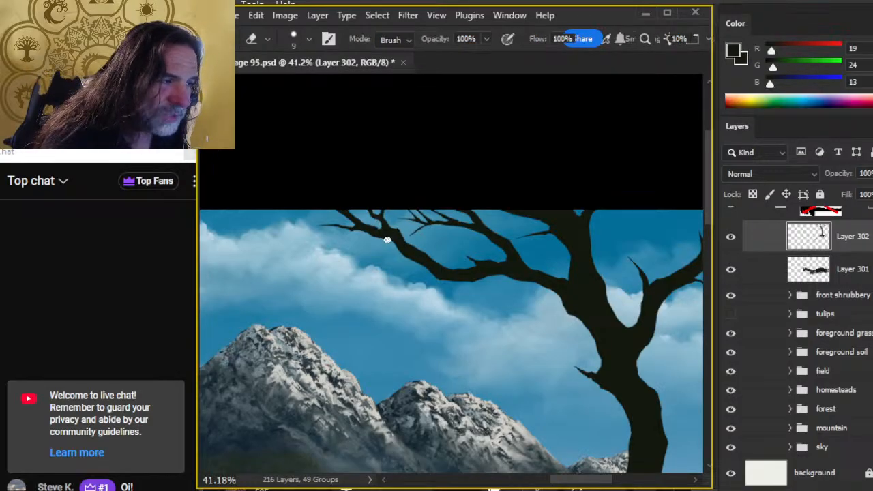
key(b)
key(e)
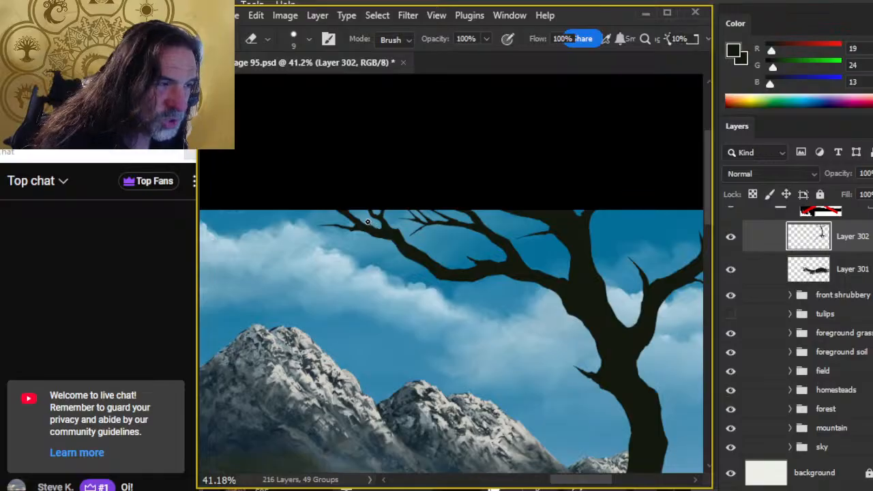
- Slim and even out the left-hand limb from its end twigs down toward its lower bend with the 8 px Brush and 9 px Eraser
key(b)
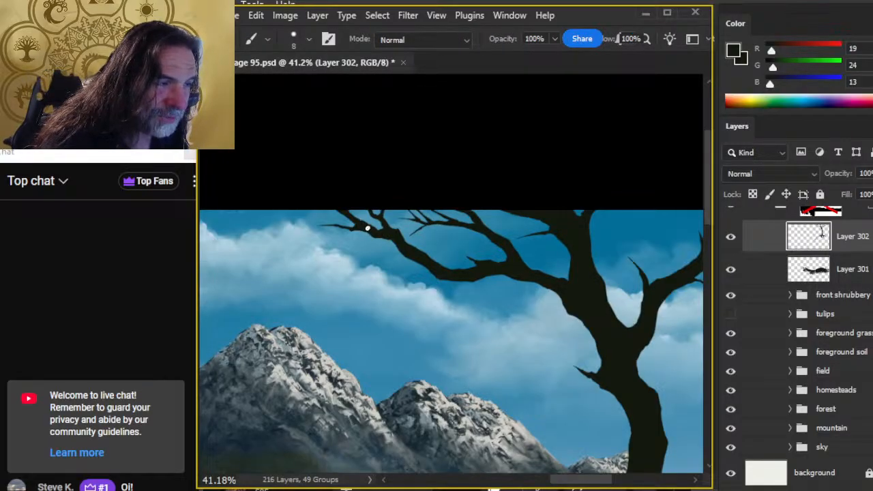
key(e)
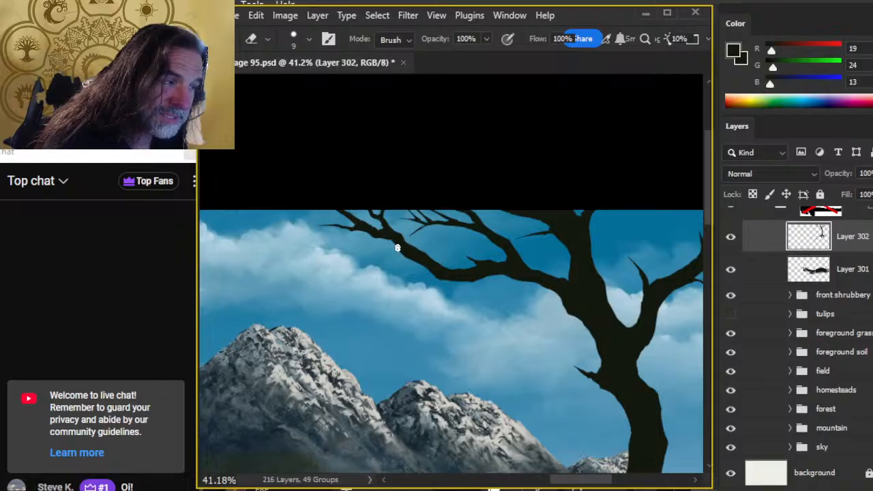
key(b)
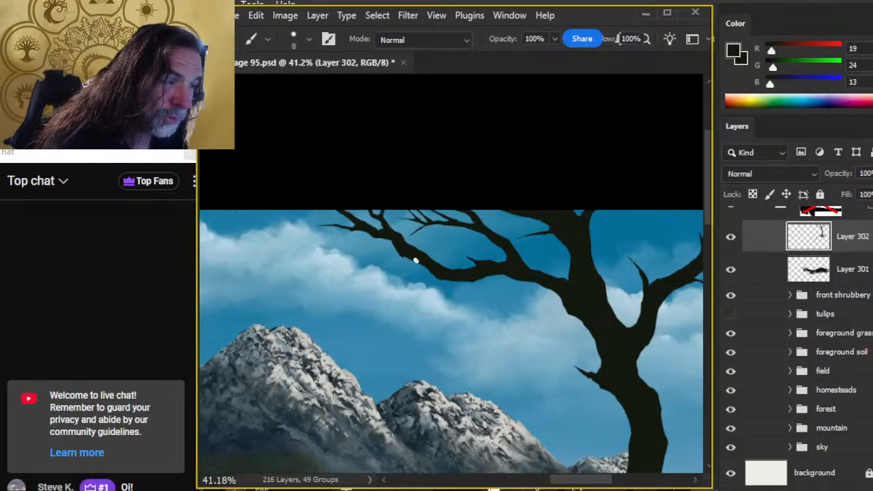
key(e)
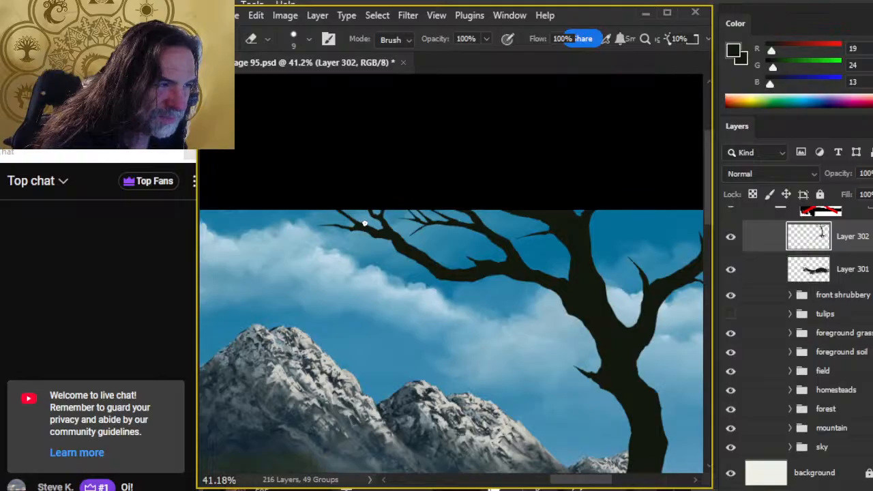
key(b)
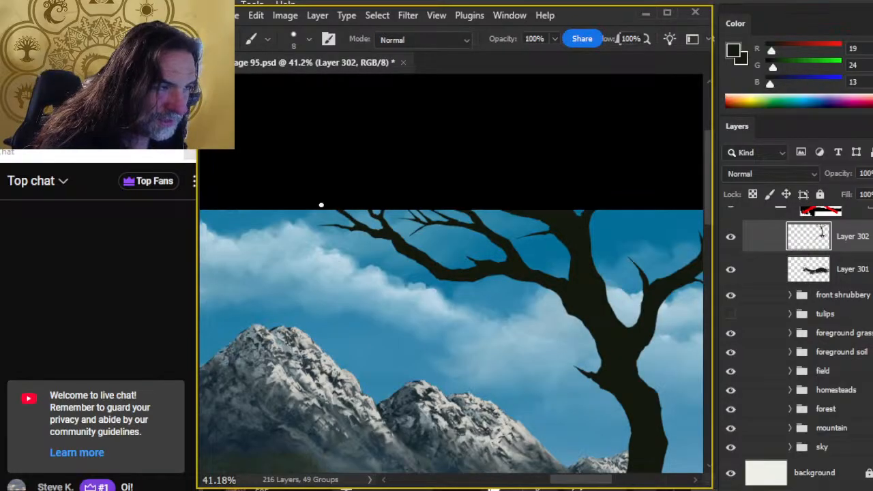
key(e)
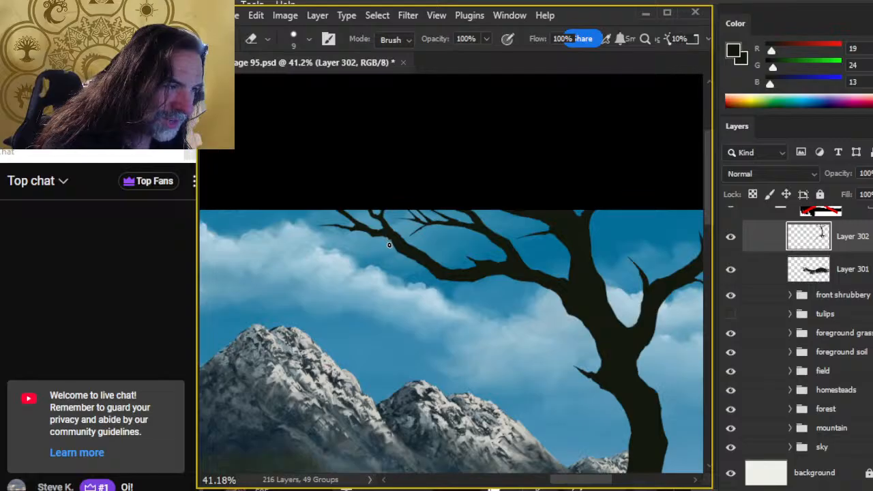
key(b)
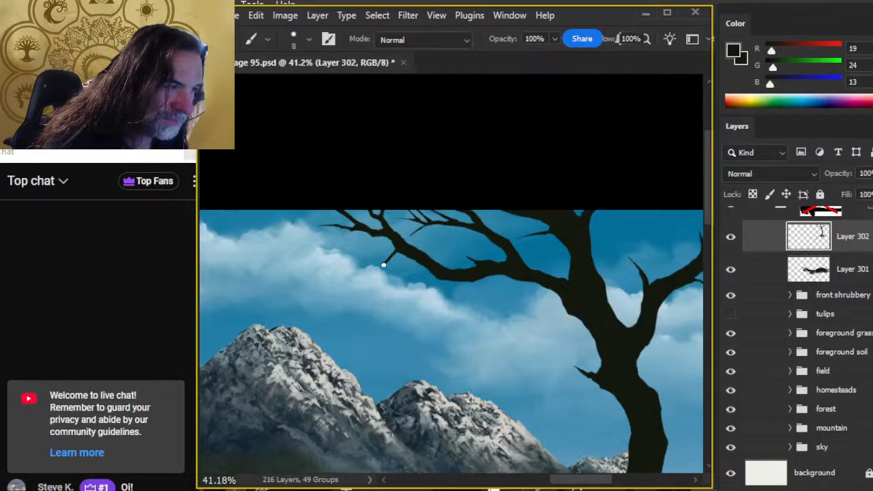
key(e)
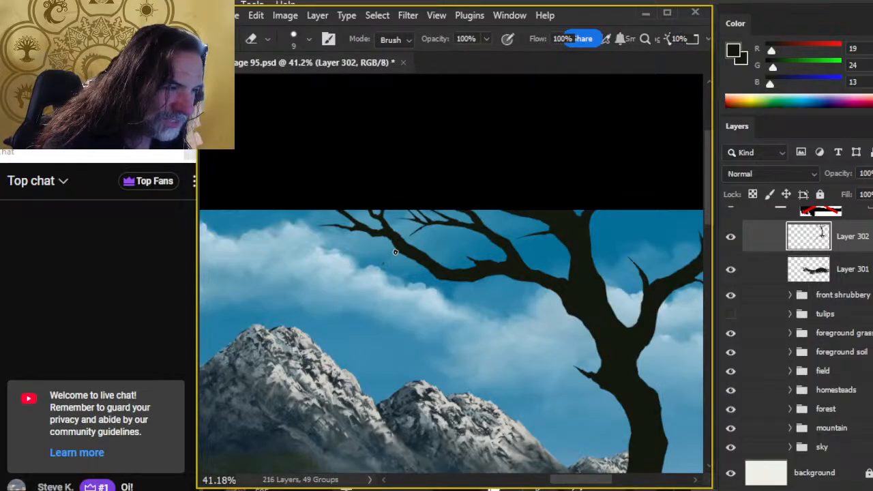
- Add a short pointed spur hanging from the left-hand limb's underside below its end fork with the 8 px Brush, tapering it with the 9 px Eraser
key(b)
drag(392, 245, 394, 264)
key(e)
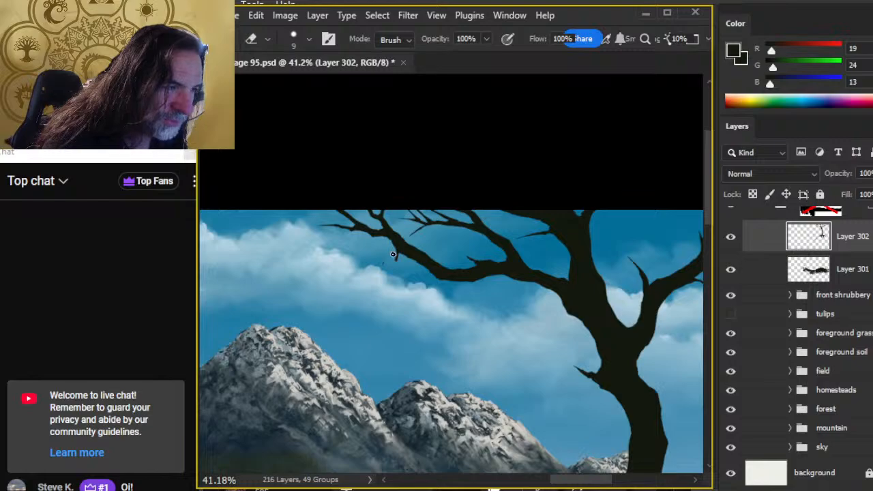
key(b)
drag(399, 247, 397, 265)
key(e)
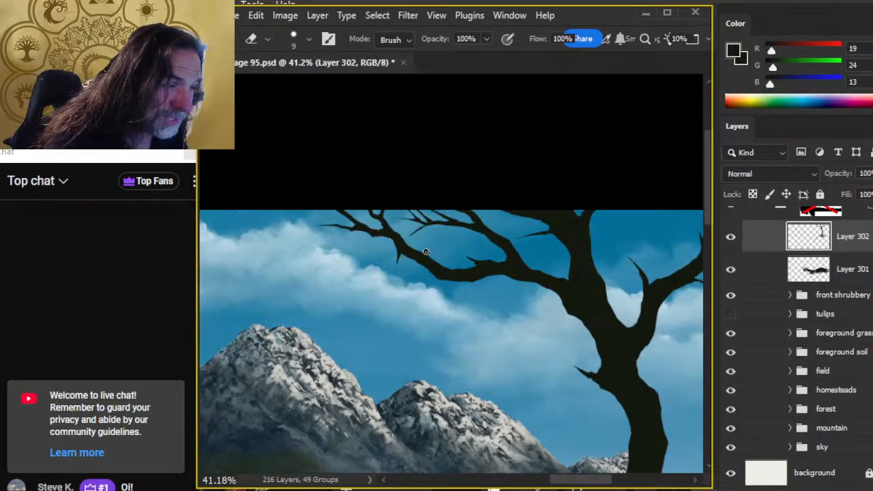
key(b)
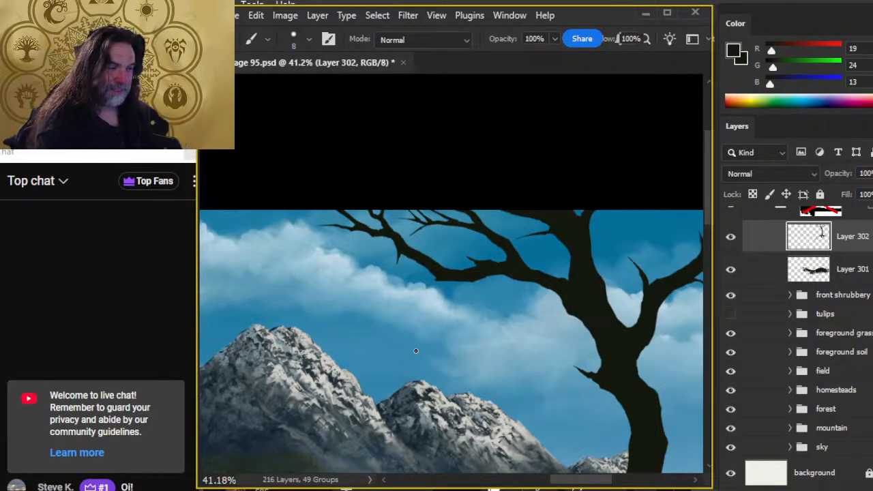
- Lasso the twig cluster at the tip of the neighbouring upper branch, separate it onto a new layer and rotate it clockwise
key(l)
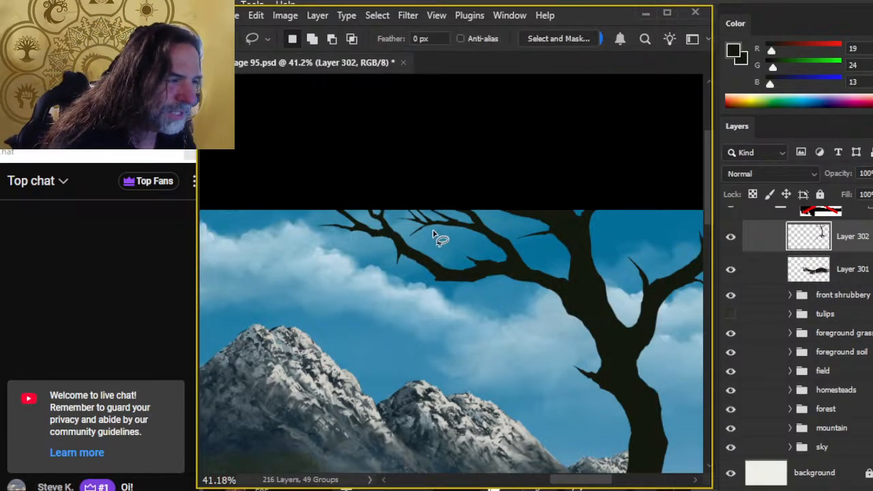
mouse_move(440, 239)
mouse_down()
mouse_move(401, 234)
mouse_move(395, 204)
mouse_move(406, 197)
mouse_move(440, 226)
mouse_up()
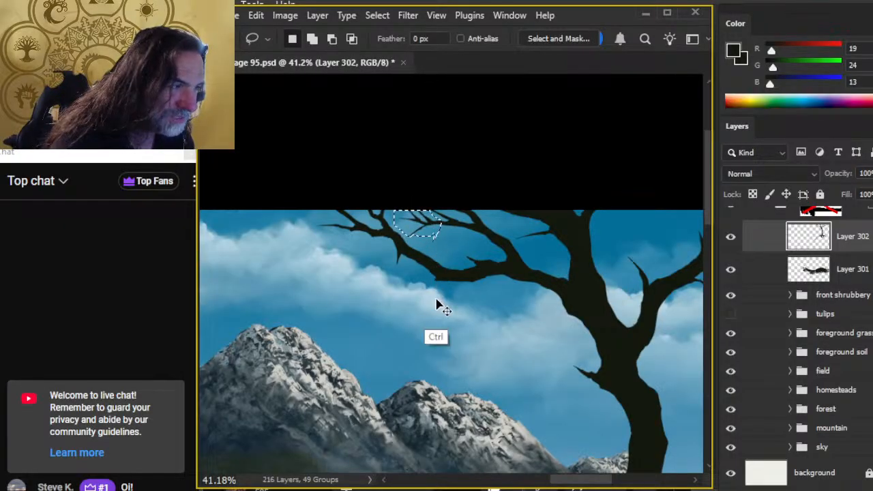
key(ctrl+shift+alt+n)
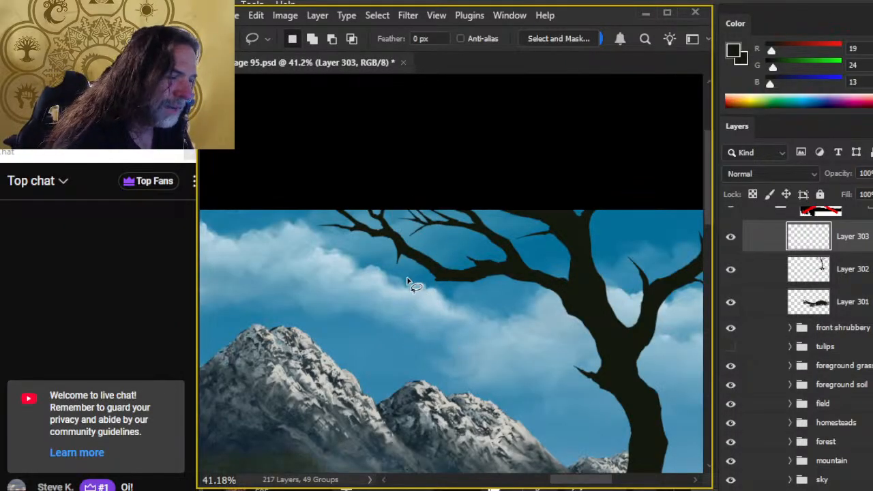
right_click(409, 282)
click(486, 425)
drag(538, 267, 510, 296)
key(Return)
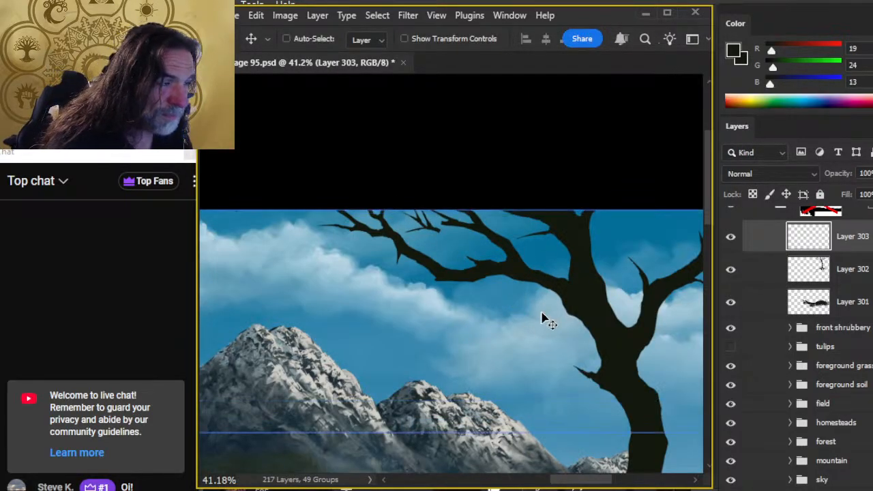
- Rejoin the rotated twig cluster to the upper branch's end and merge its layer down into Layer 302
key(ctrl+d)
key(l)
key(b)
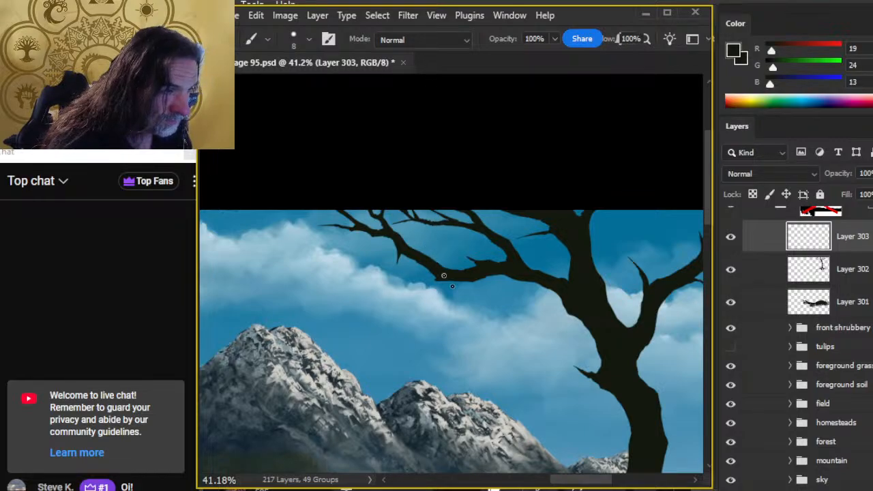
right_click(771, 236)
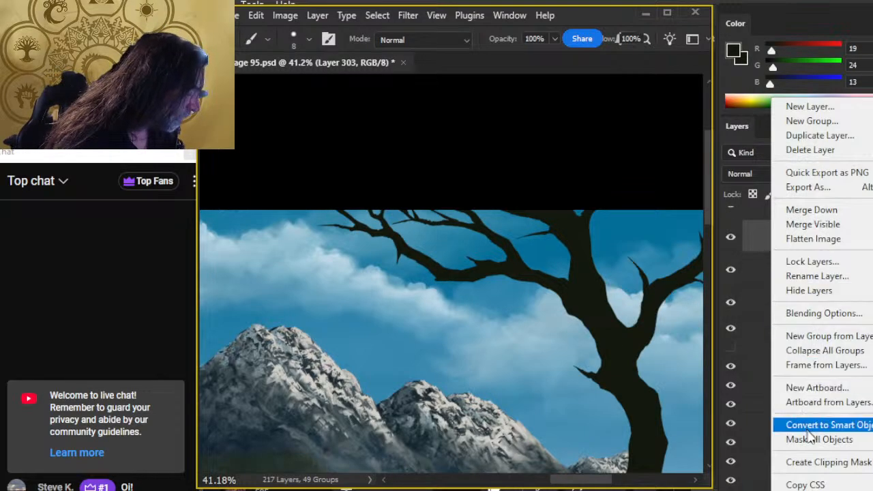
click(809, 209)
- Blend the rejoined twigs into the upper branch by smoothing its underside with the 8 px Brush and 9 px Eraser
key(e)
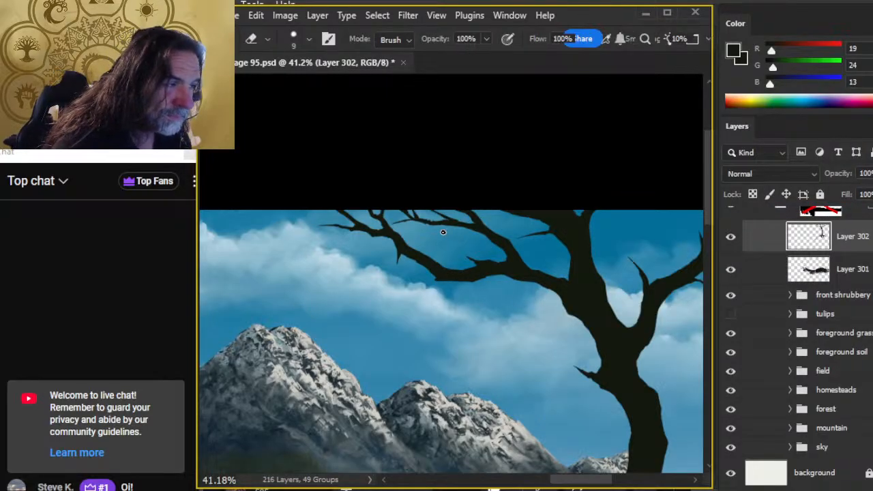
key(b)
key(e)
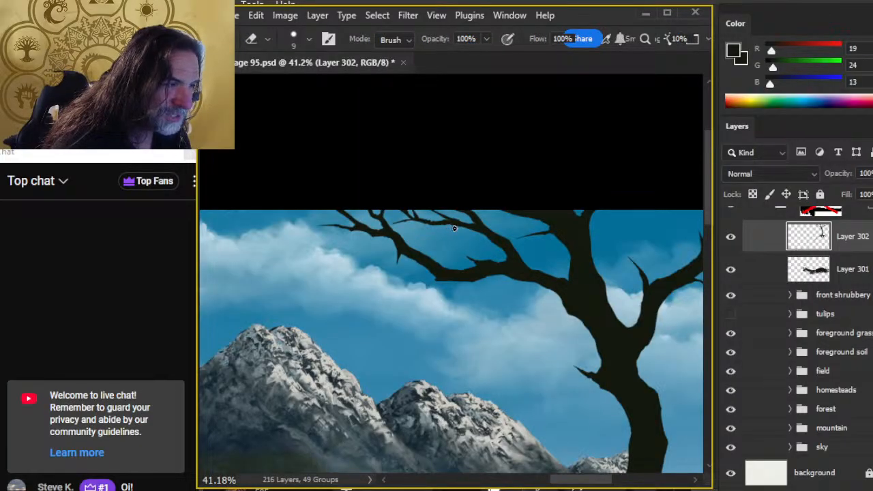
key(b)
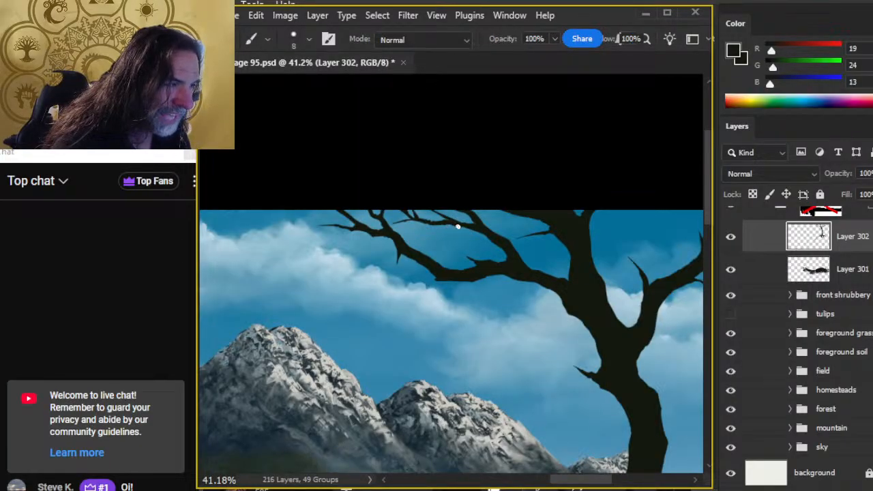
key(e)
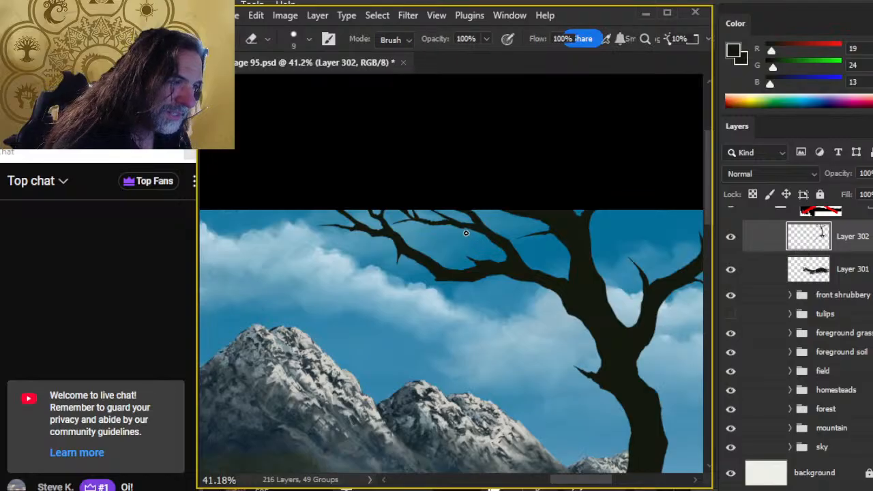
key(b)
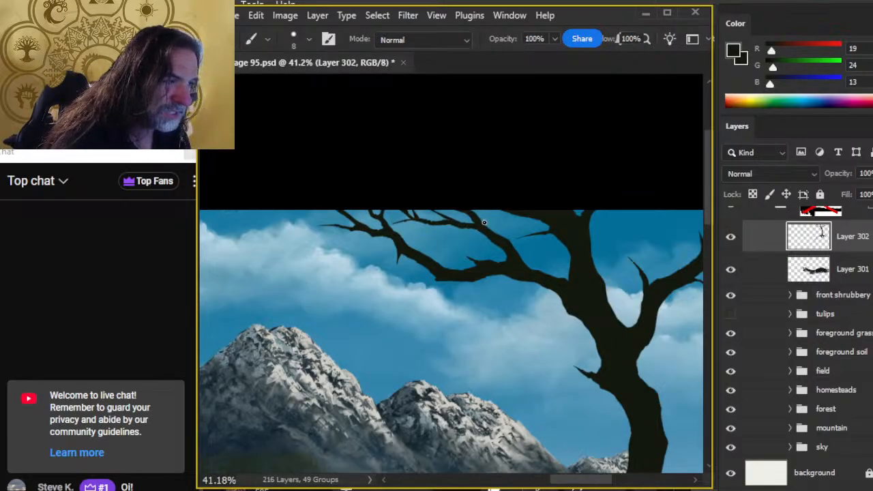
key(e)
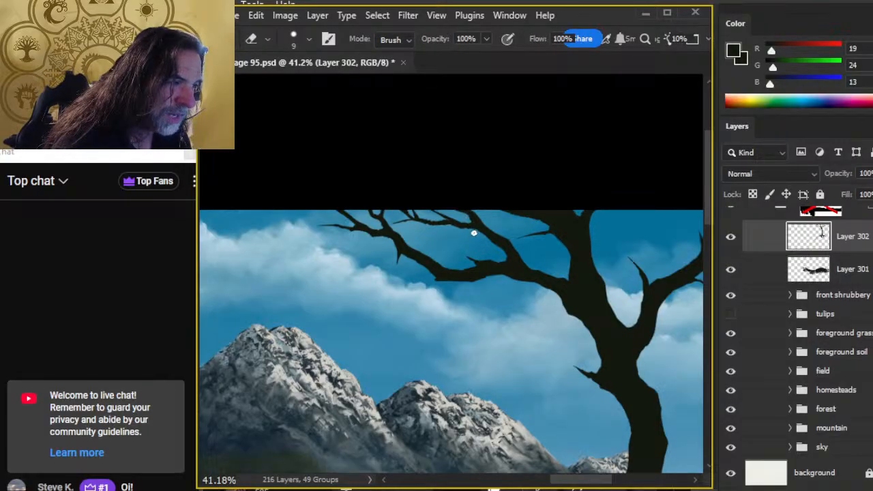
key(b)
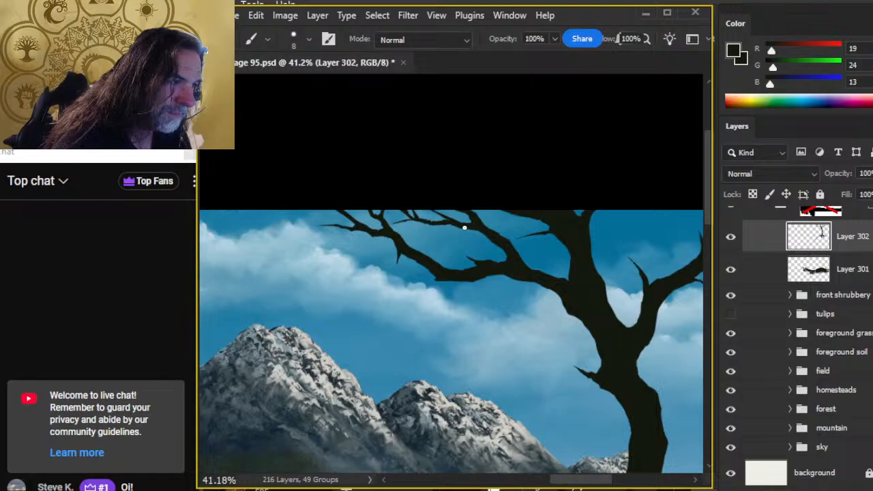
- Thin and reshape the upper branch's outermost twigs where they near the left-hand limb, using the 9 px Eraser and 8 px Brush
key(e)
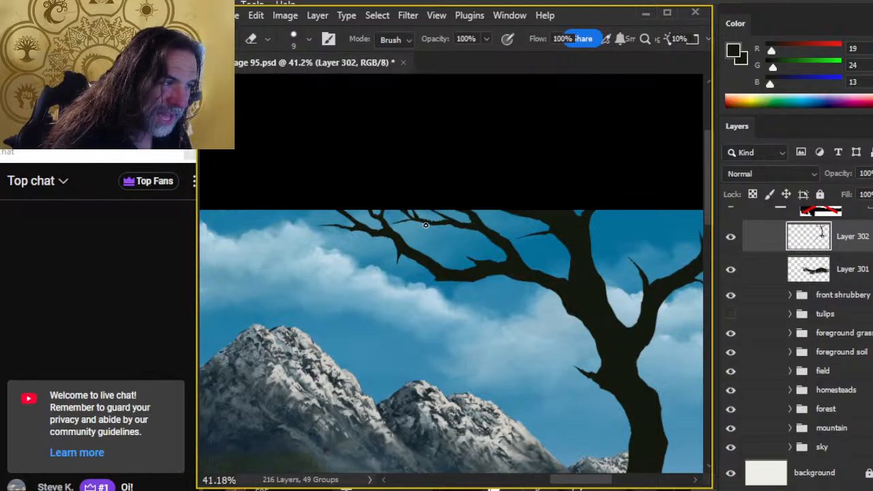
key(b)
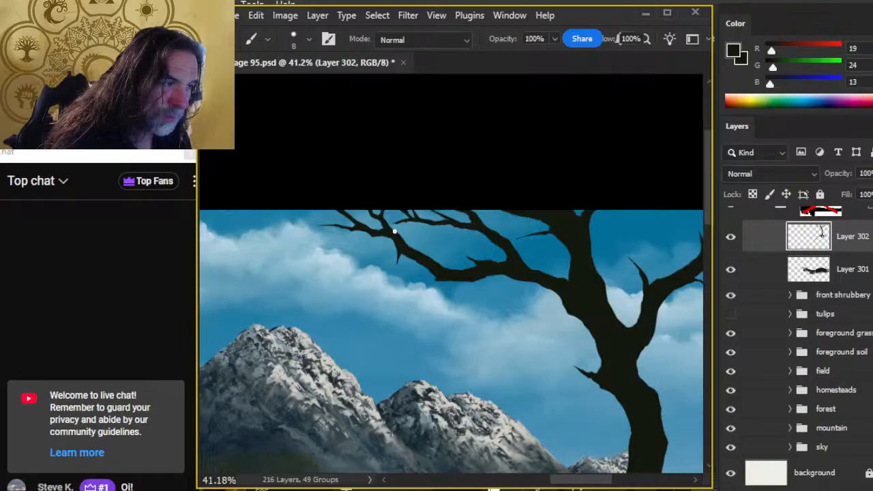
key(e)
key(b)
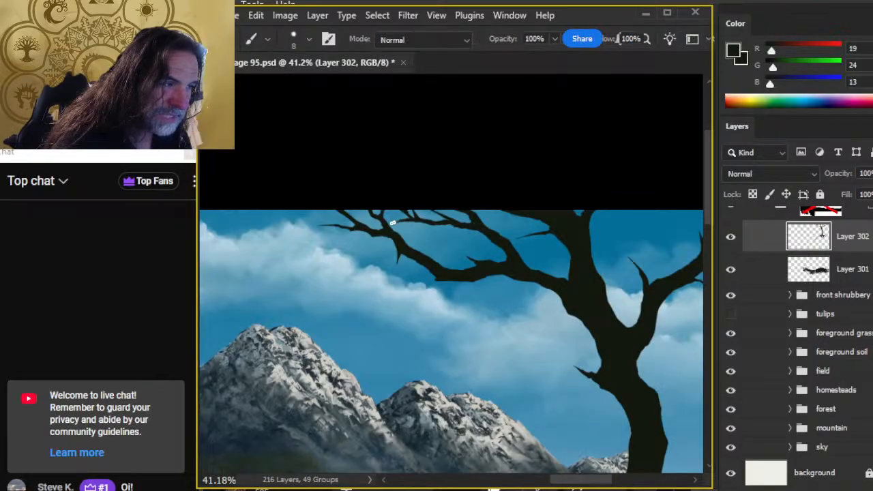
key(e)
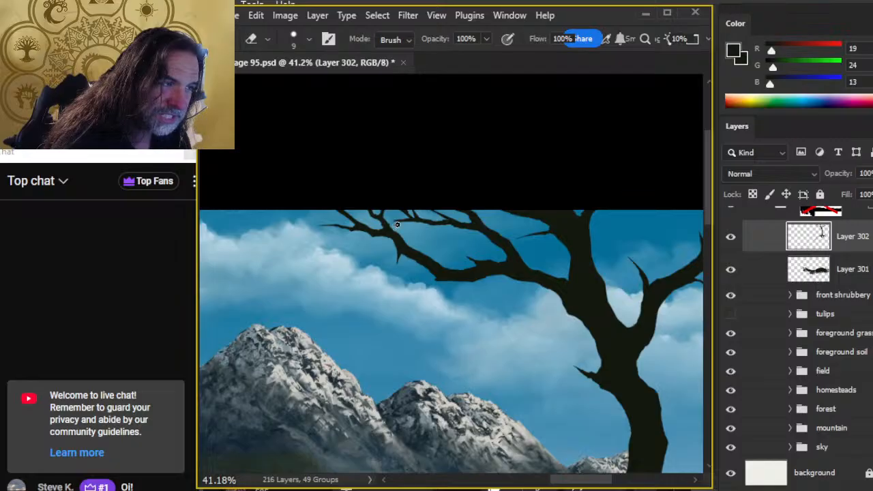
key(b)
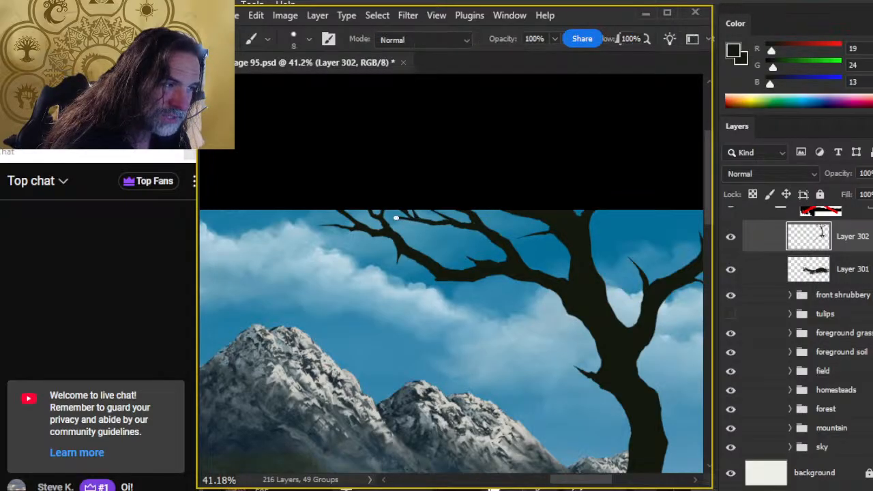
key(e)
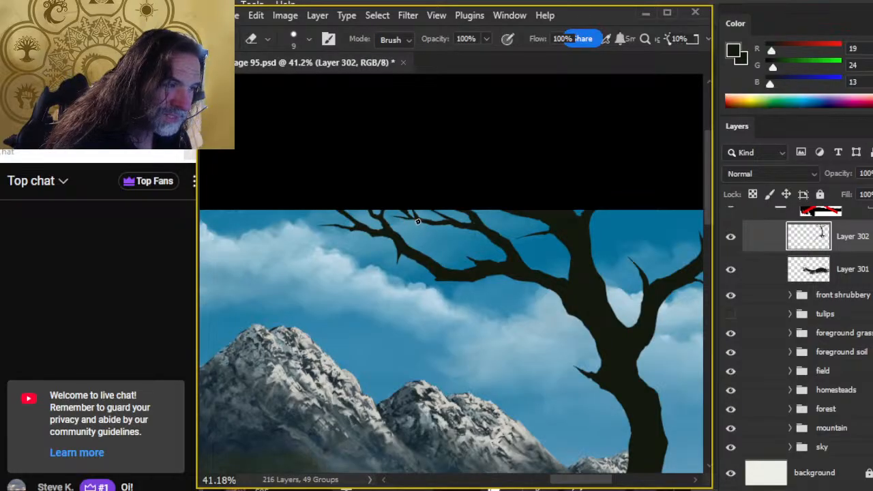
key(b)
- Reshape the blunt corner at the left-hand limb's lower bend into a small downward point with the 8 px Brush and 9 px Eraser
key(e)
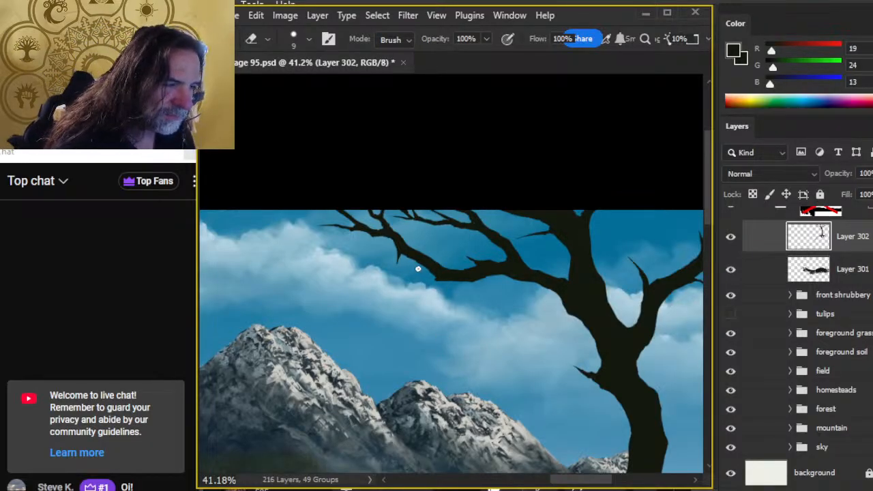
key(b)
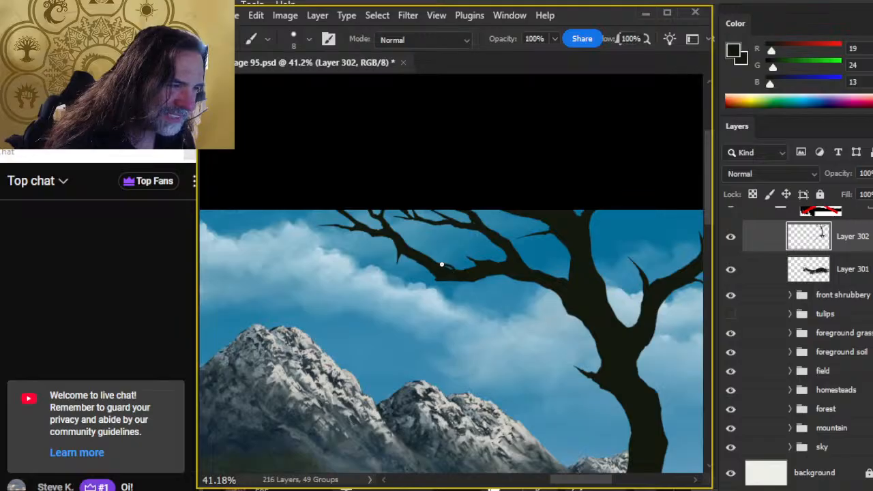
key(e)
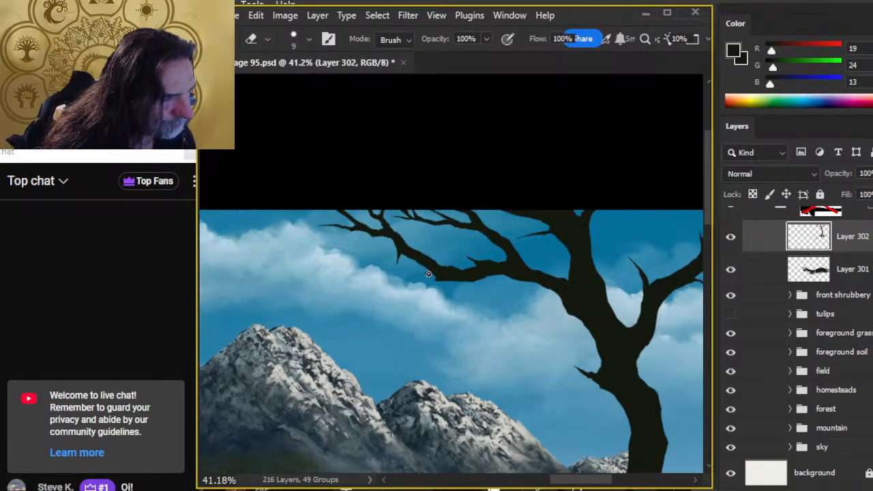
key(b)
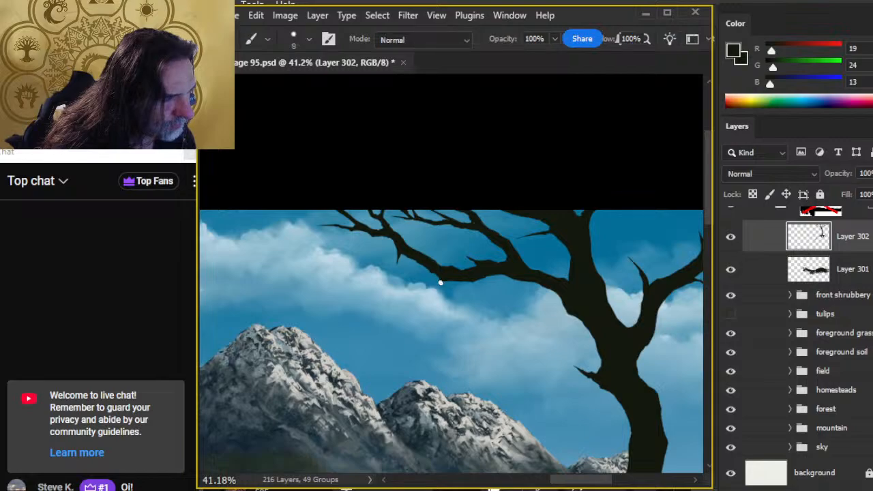
key(e)
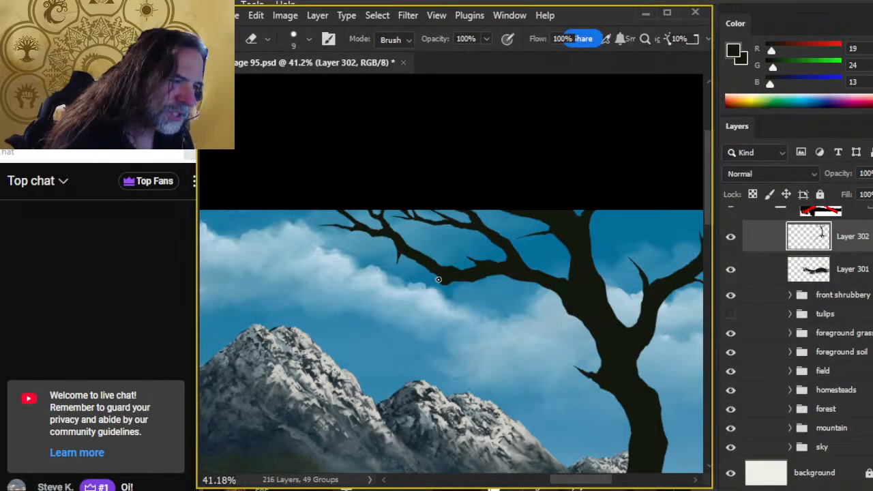
key(b)
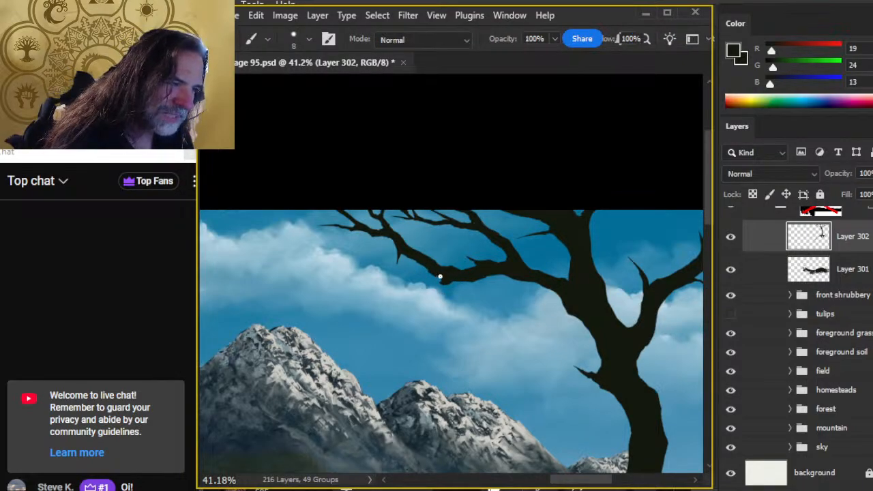
key(e)
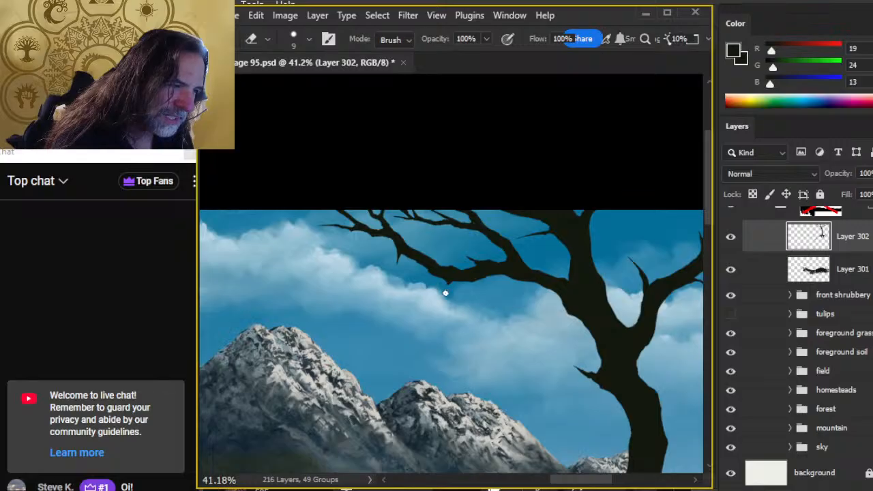
- Build up the left-hand limb's underside between the lower bend and the short spur's base with the 8 px Brush
key(b)
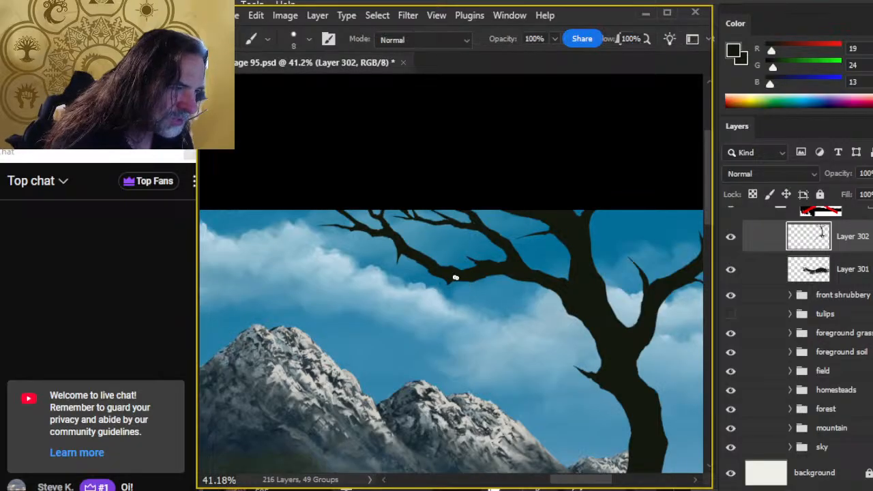
drag(456, 278, 483, 276)
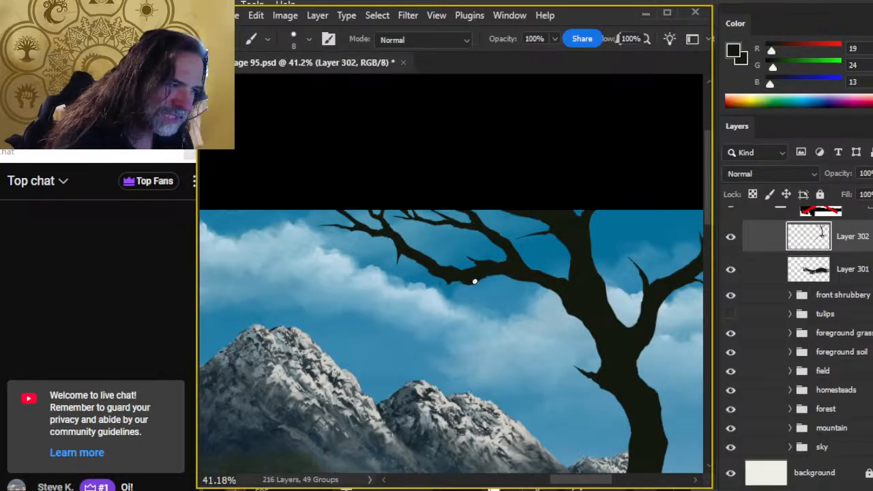
key(e)
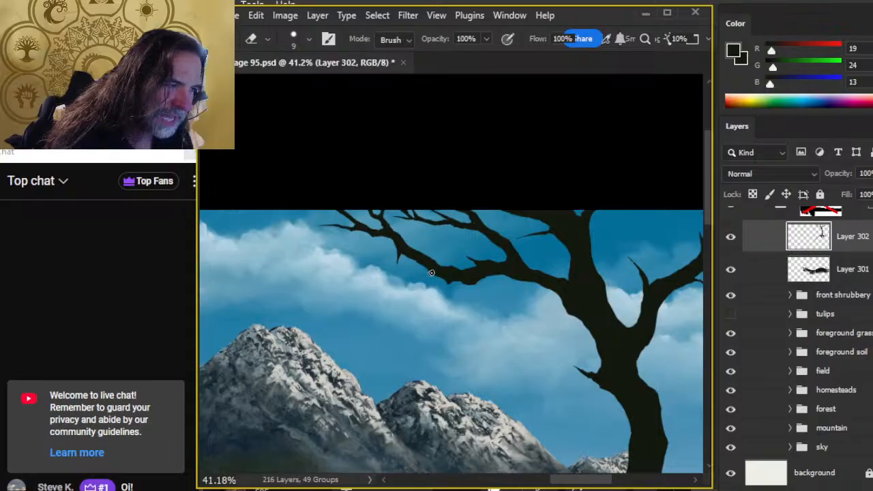
- Smooth and thicken the underside of the left-hand limb's lower bend with the 8 px Brush and 9 px Eraser
key(b)
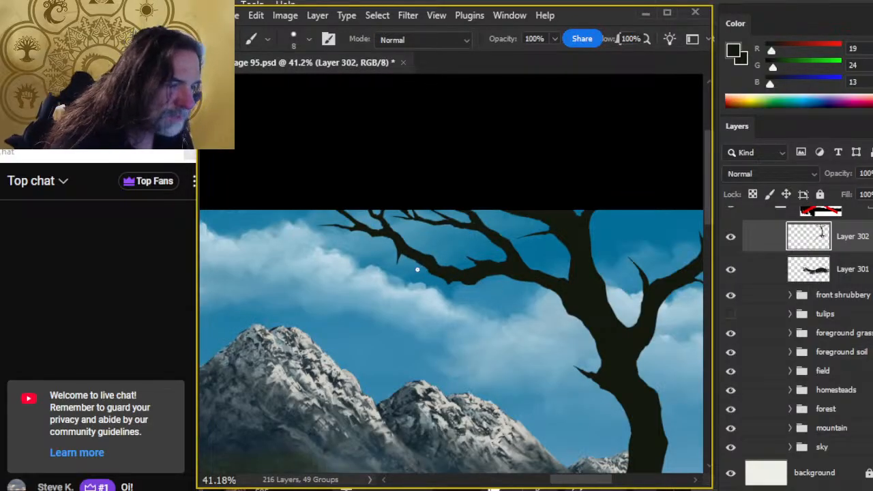
key(e)
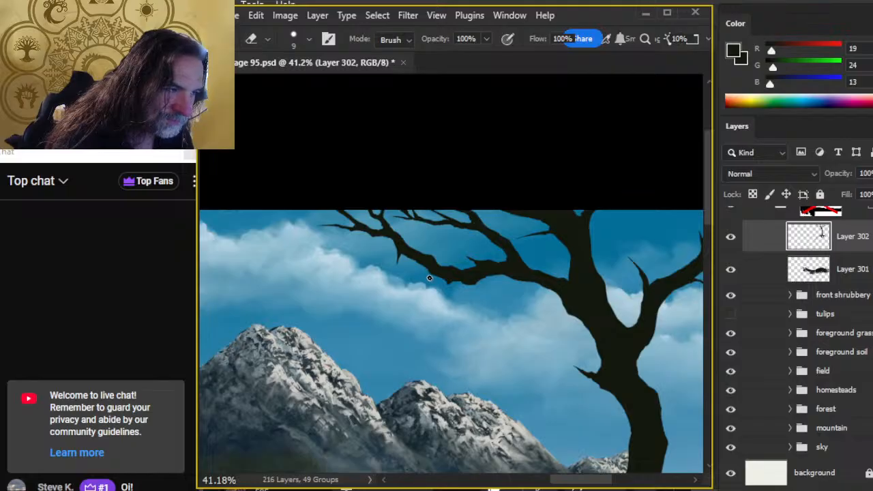
key(b)
drag(432, 278, 448, 277)
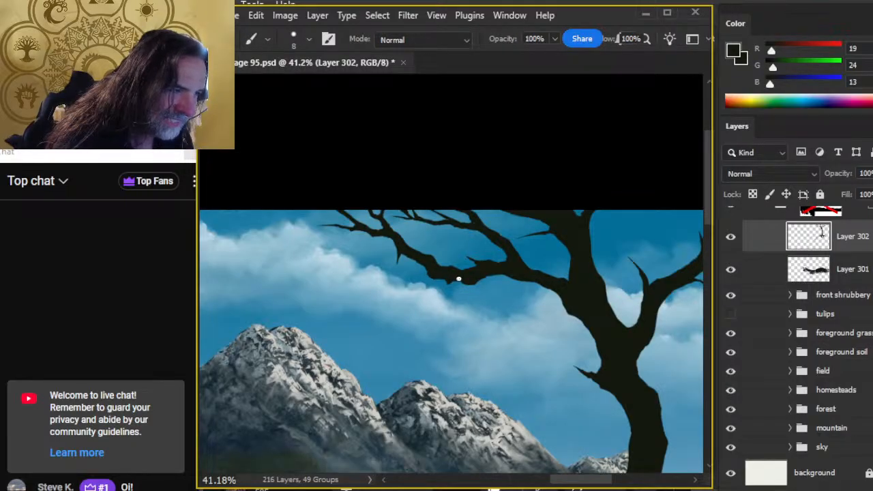
key(e)
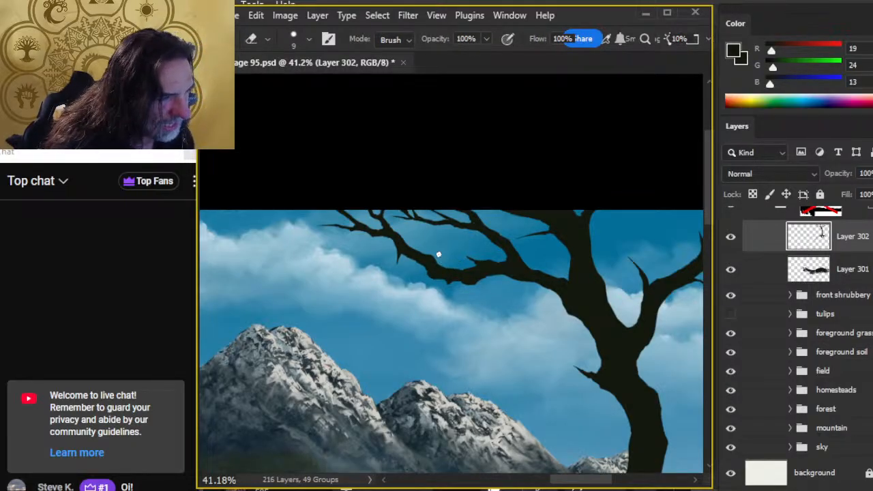
key(b)
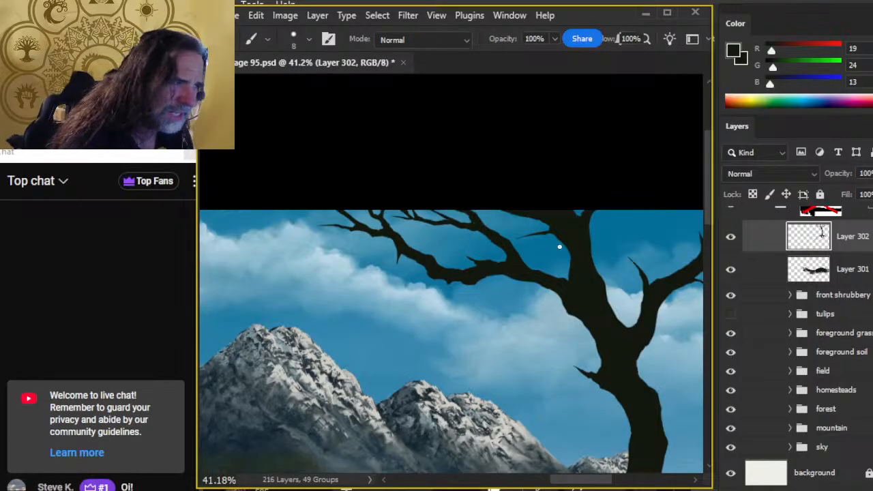
- Paint a short upright twig on top of the upper left-hand branch and taper it with the 8 px Brush and 9 px Eraser
key(e)
key(b)
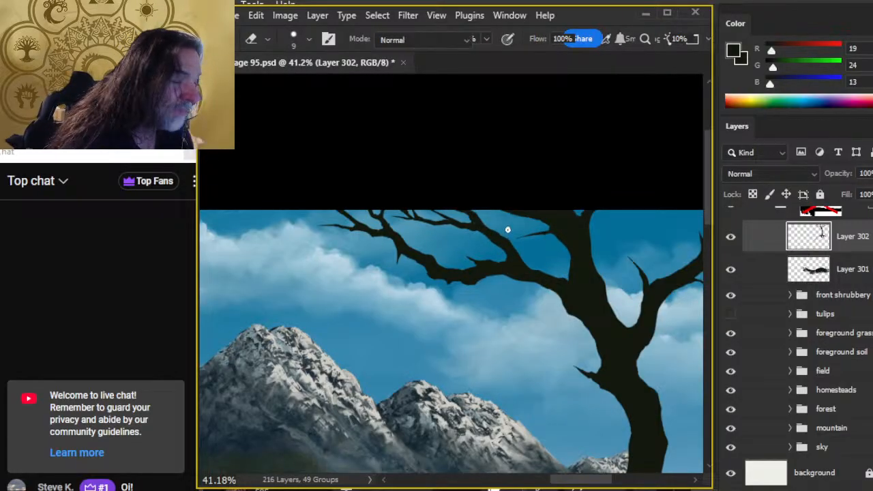
drag(506, 224, 508, 236)
key(e)
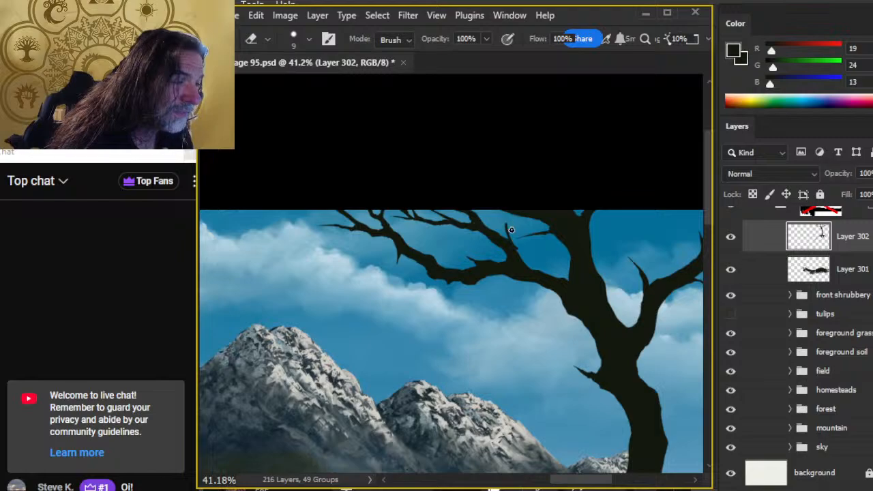
key(b)
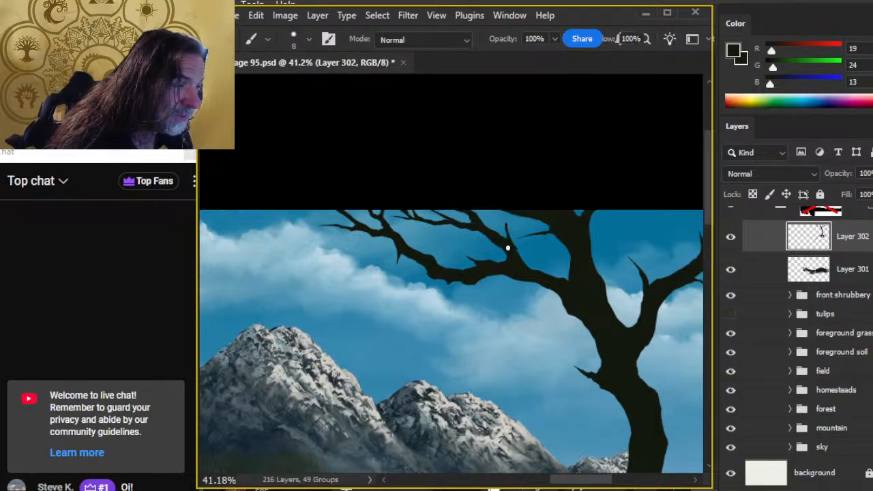
key(e)
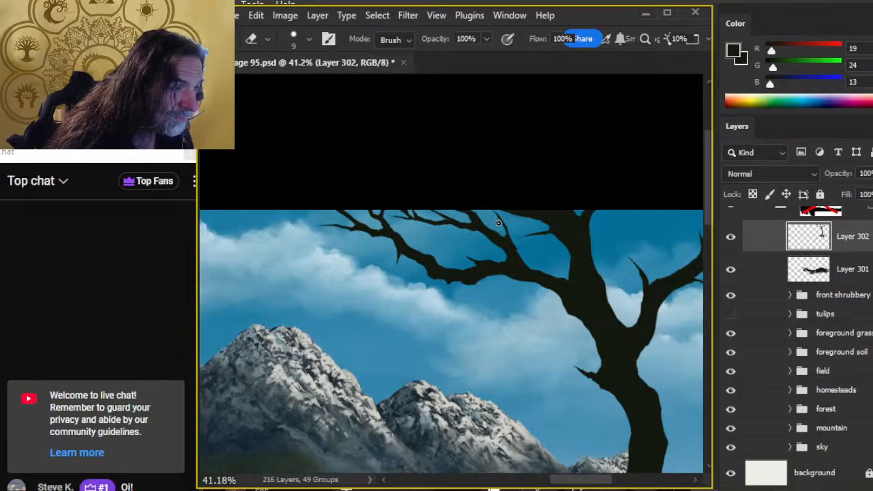
- Add a thin twig slanting down and outward from the upper left-hand branch's underside, trimming its tip with the 9 px Eraser
key(b)
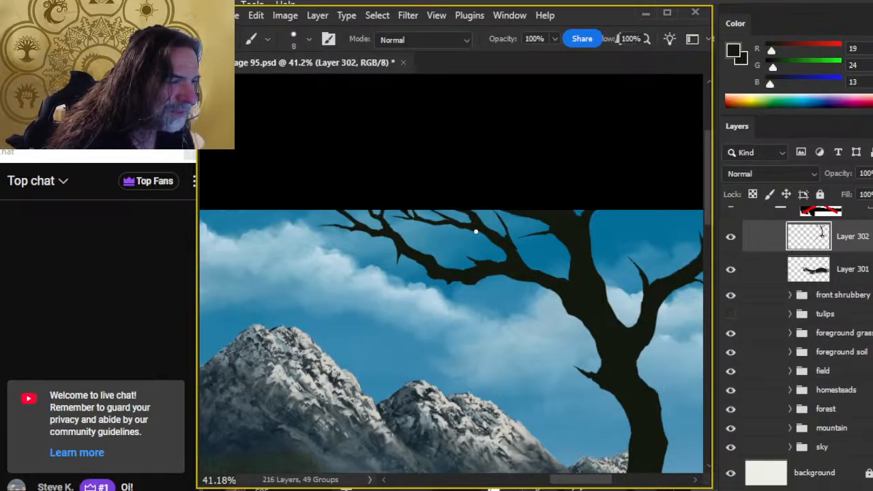
drag(475, 232, 449, 248)
key(e)
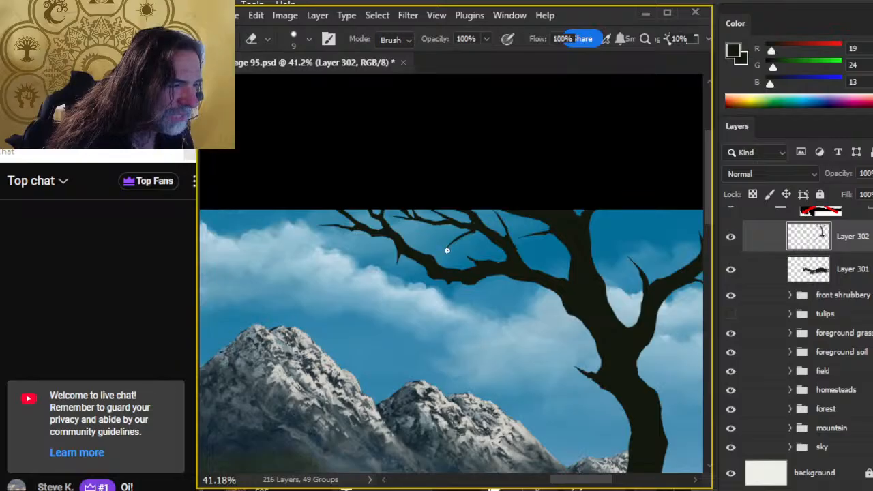
key(b)
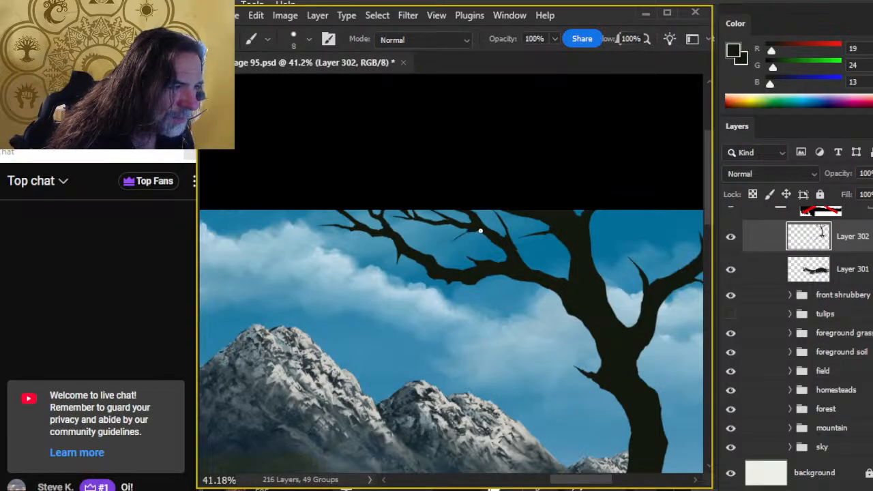
key(e)
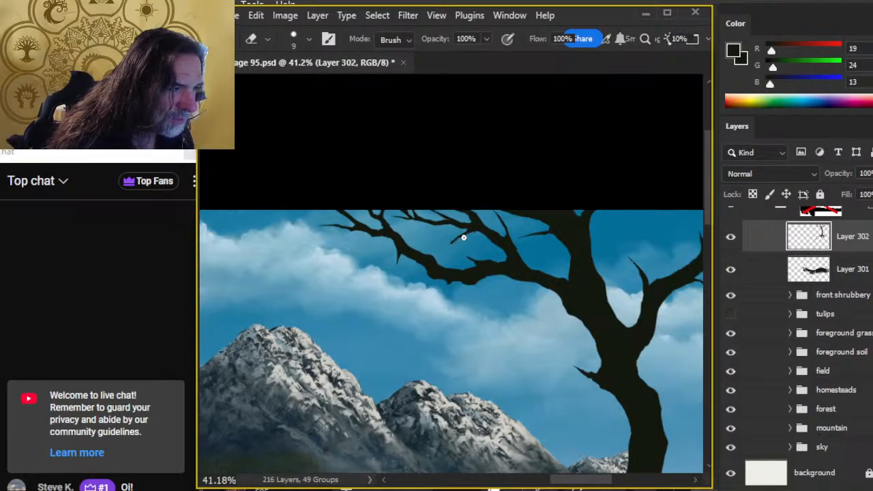
- Add a small upright twig on top of the left-hand limb and a pointed twig reaching outward from its lower bend
key(b)
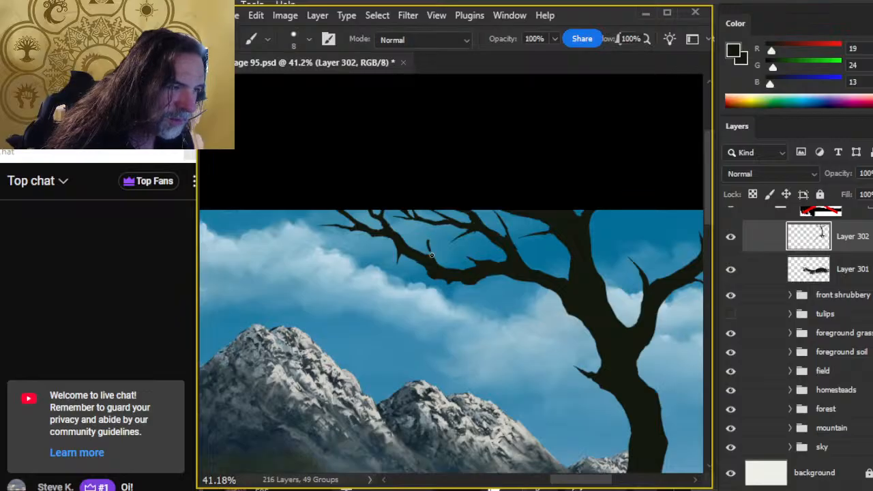
key(e)
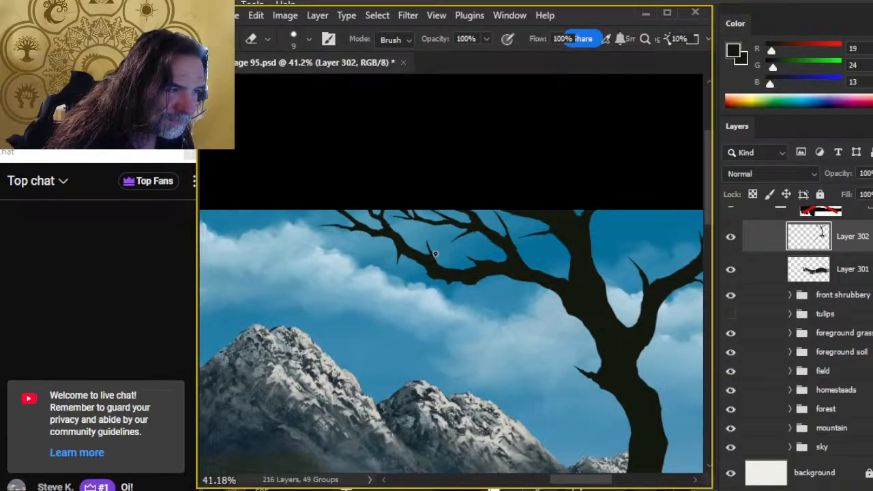
key(b)
drag(432, 275, 411, 283)
key(e)
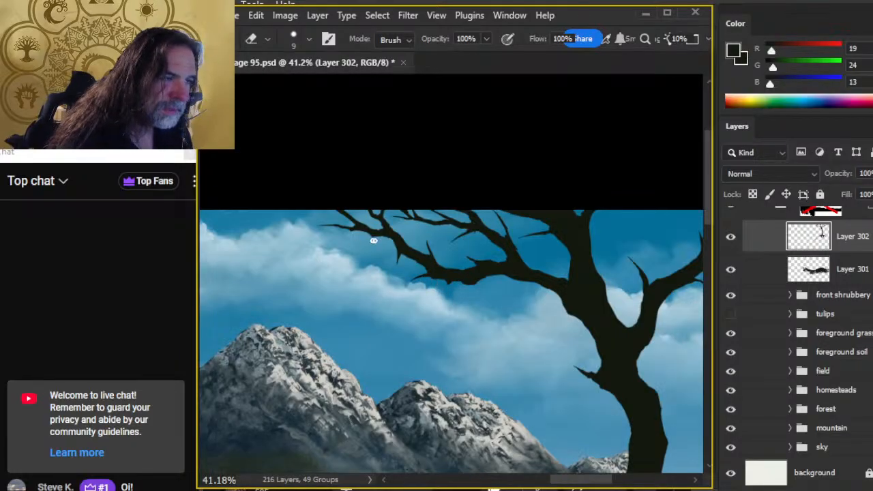
- Refine the base of the upright spur on the right-hand limb with the 8 px Brush and 9 px Eraser
drag(583, 248, 392, 271)
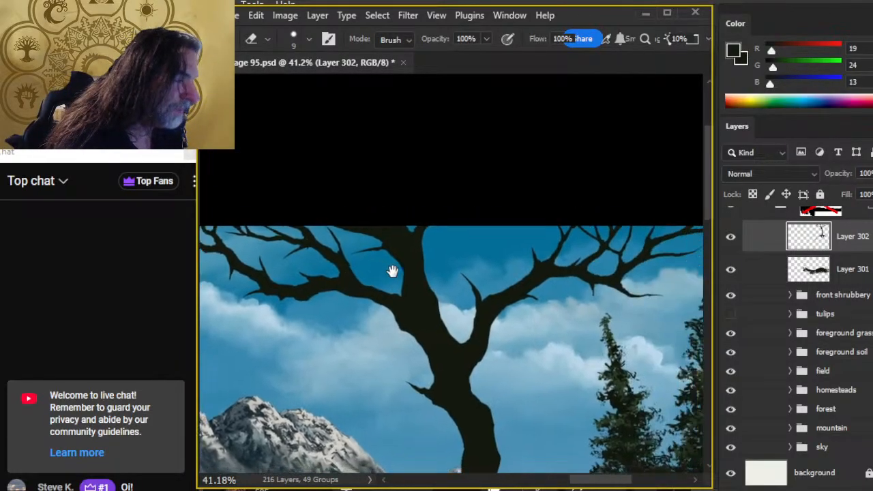
key(b)
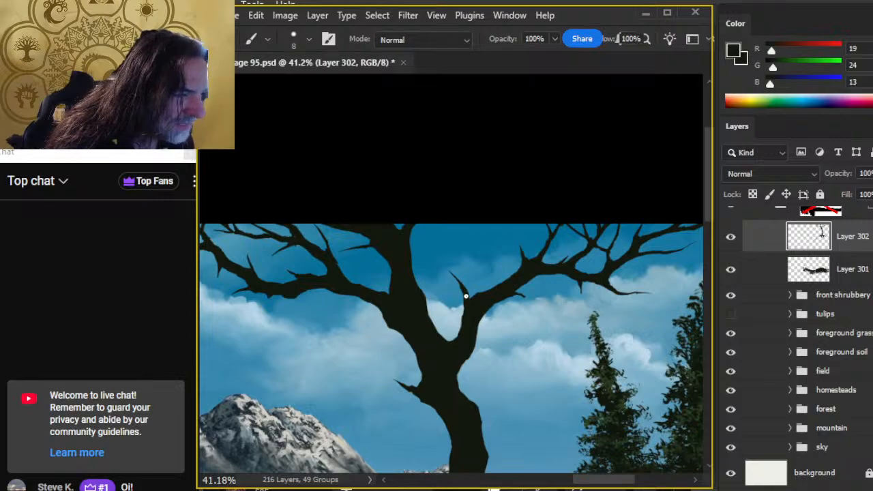
key(e)
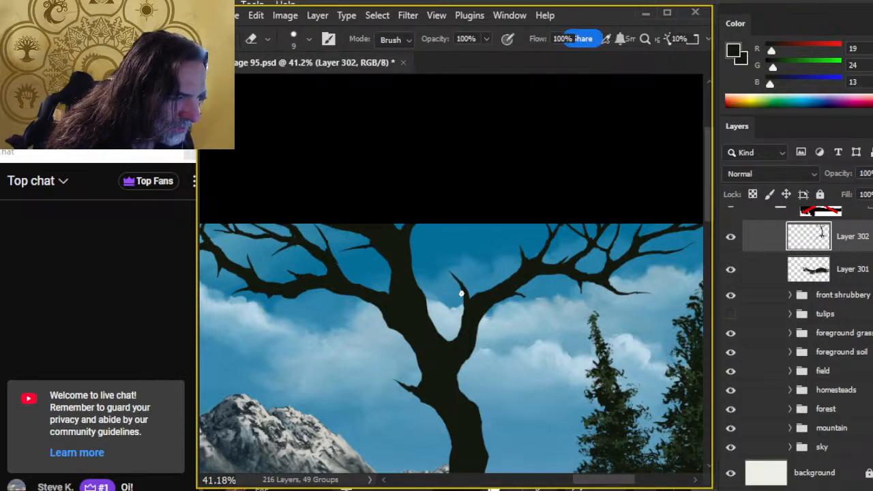
key(b)
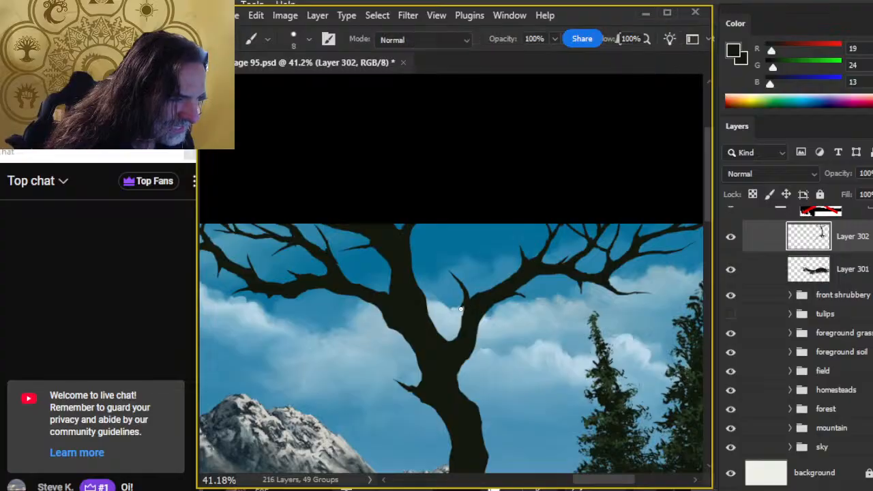
drag(461, 308, 463, 305)
- Paint a short downward twig beneath the outer part of the right-hand limb and trim it to a point
key(e)
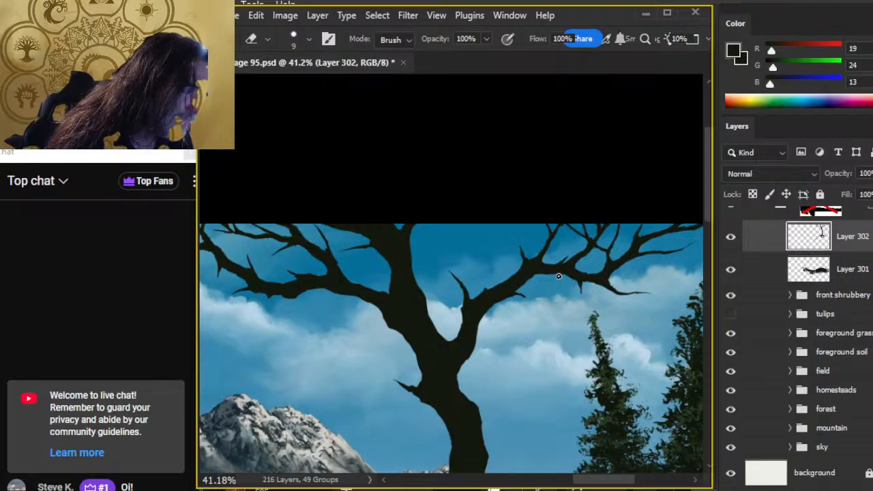
drag(576, 282, 584, 295)
key(b)
key(e)
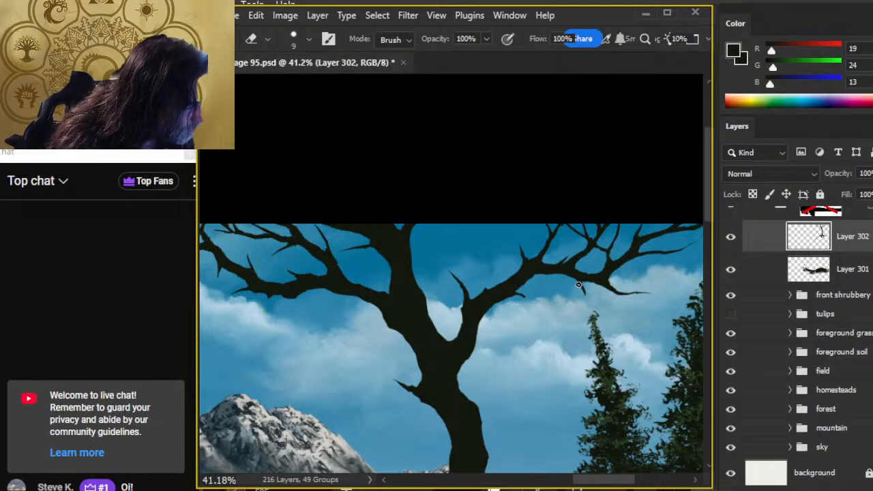
- Blend the short downward twig into the right-hand limb by evening out the limb's underside with the 8 px Brush and 9 px Eraser
key(b)
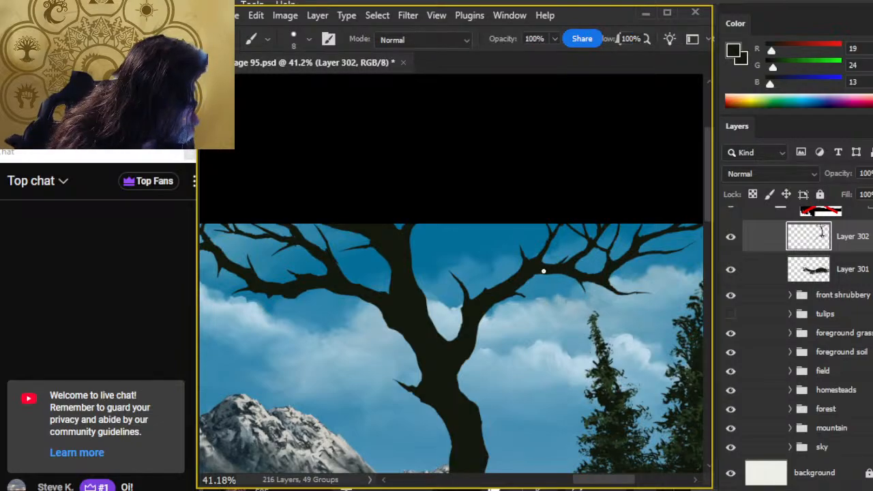
key(e)
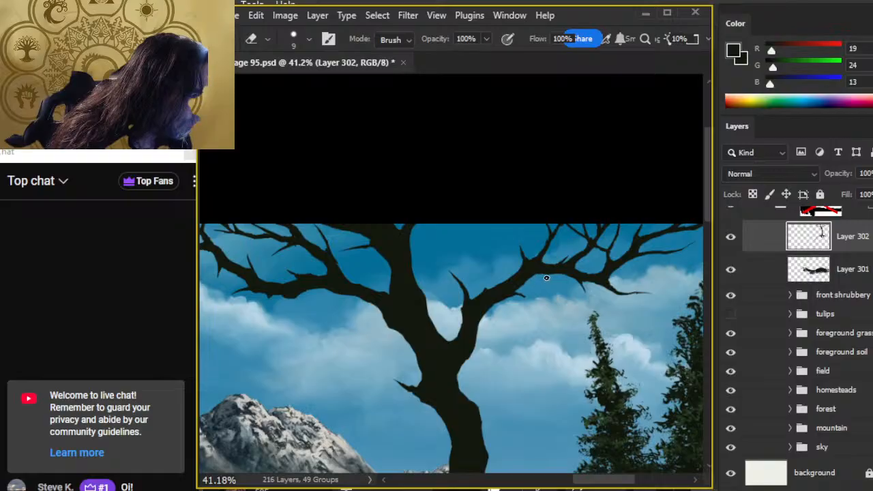
key(b)
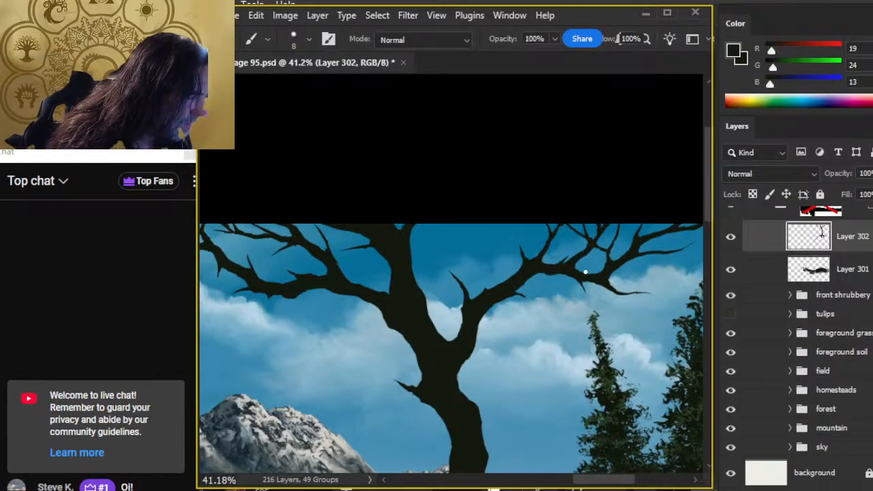
key(e)
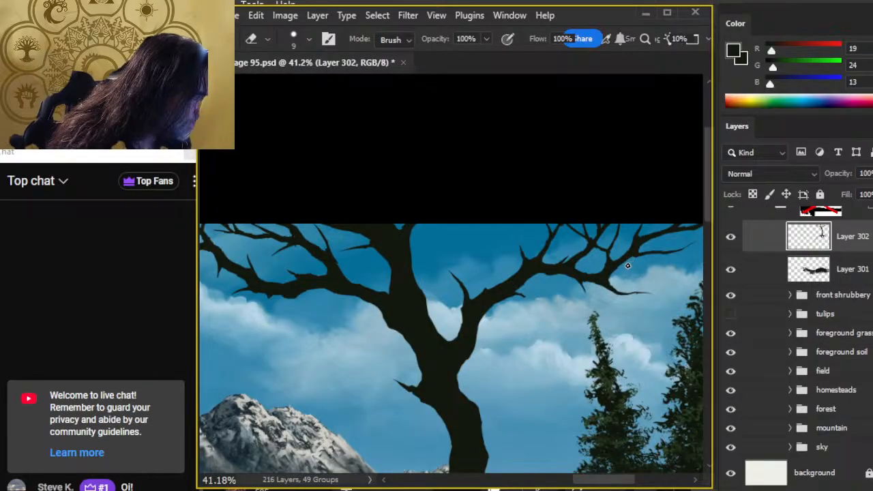
- Clean up the edges of the right-hand limb's outer forked branches with the 8 px Brush and 9 px Eraser
key(b)
key(e)
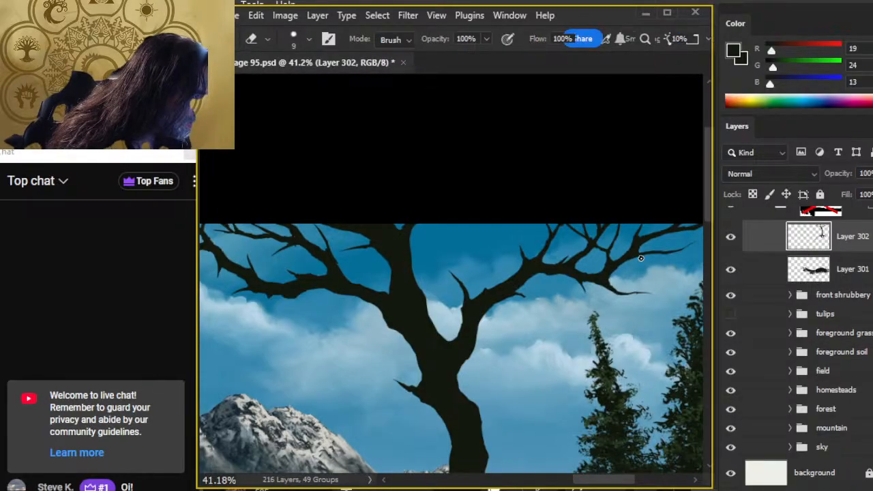
key(b)
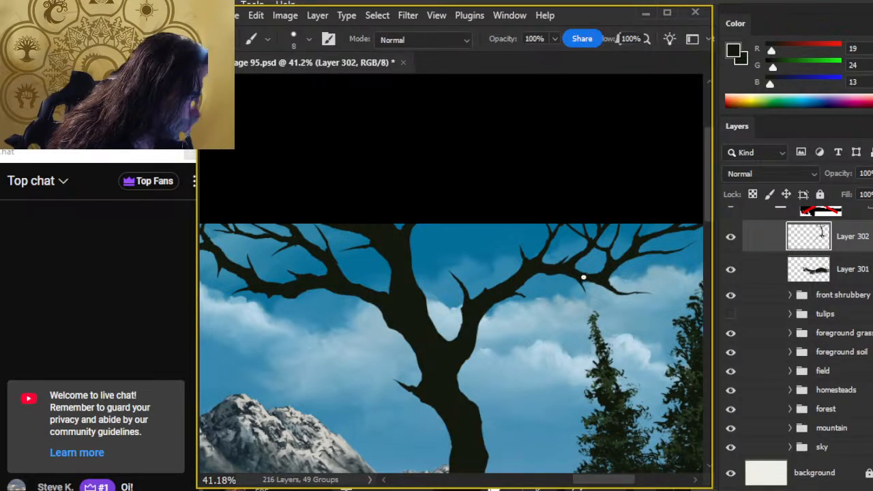
key(e)
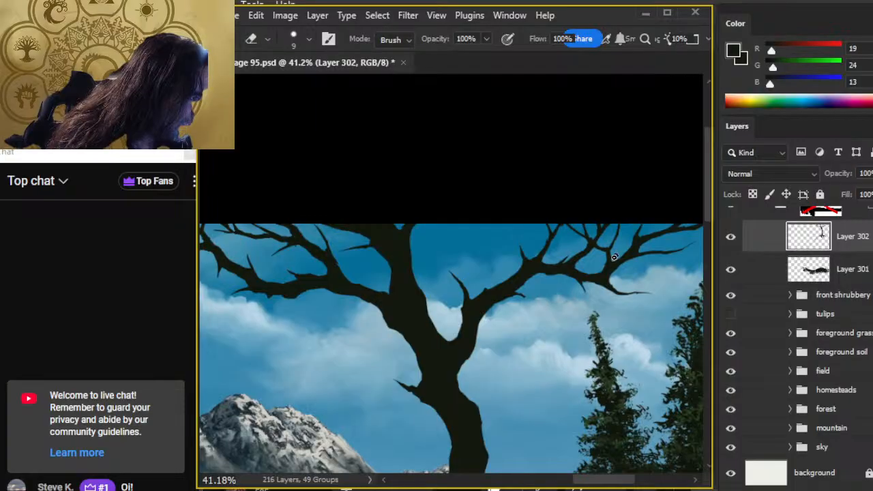
- Reshape the short twig beneath the right-hand limb's inner part and add a small upright spike on top near the upright spur
key(b)
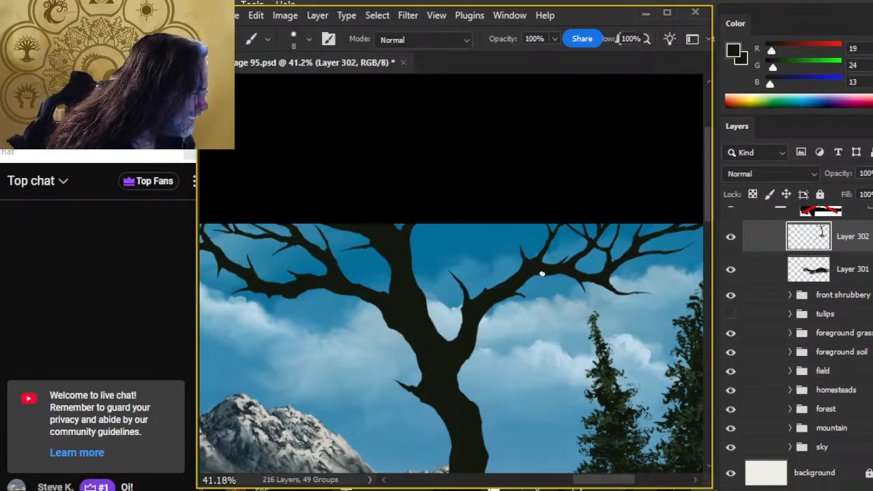
key(e)
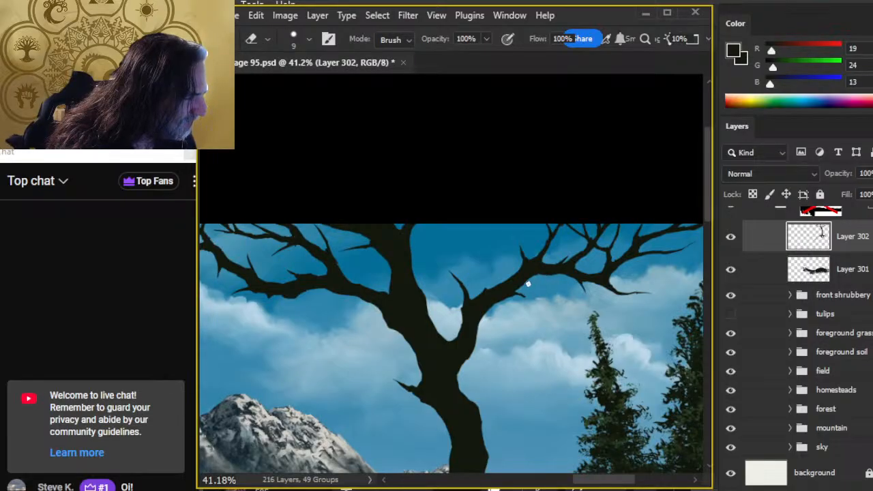
key(b)
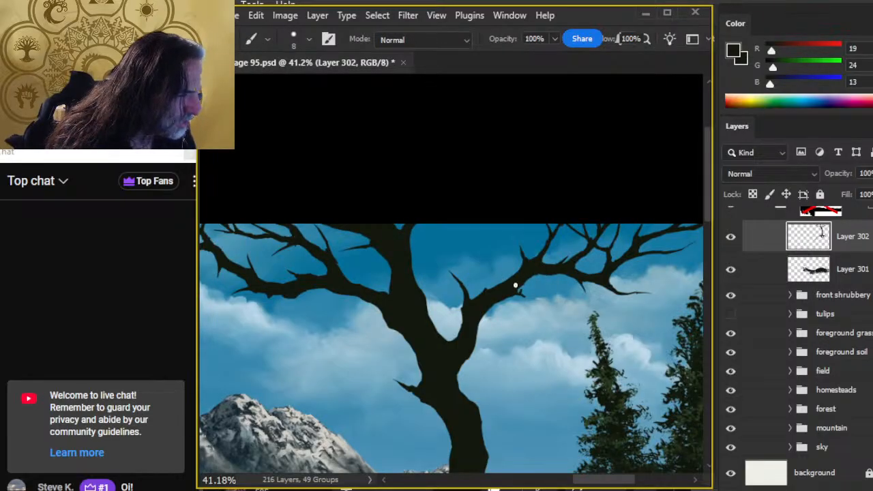
key(e)
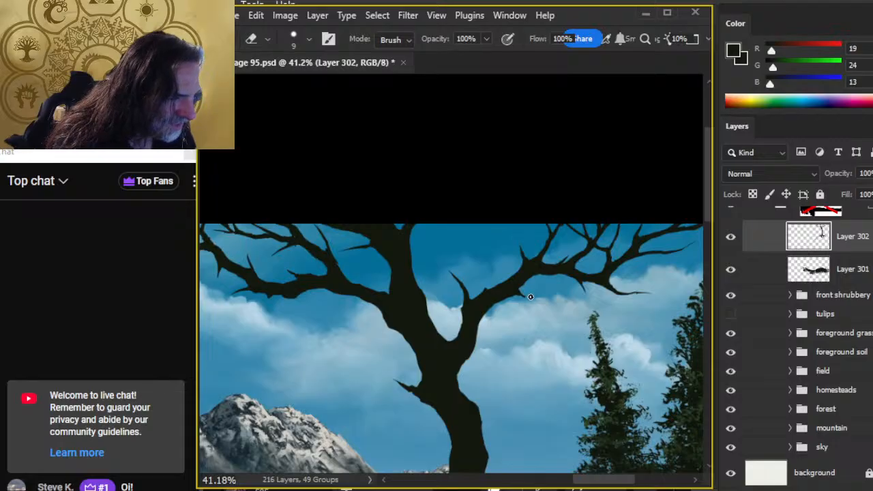
key(b)
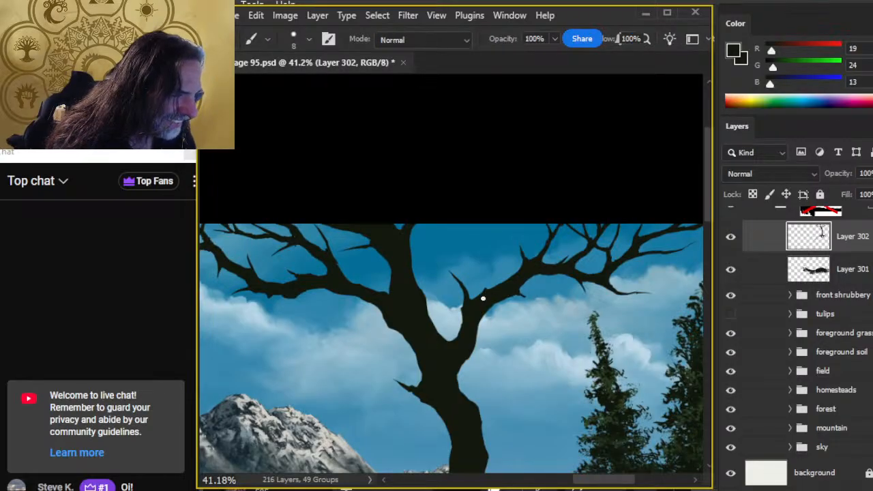
key(e)
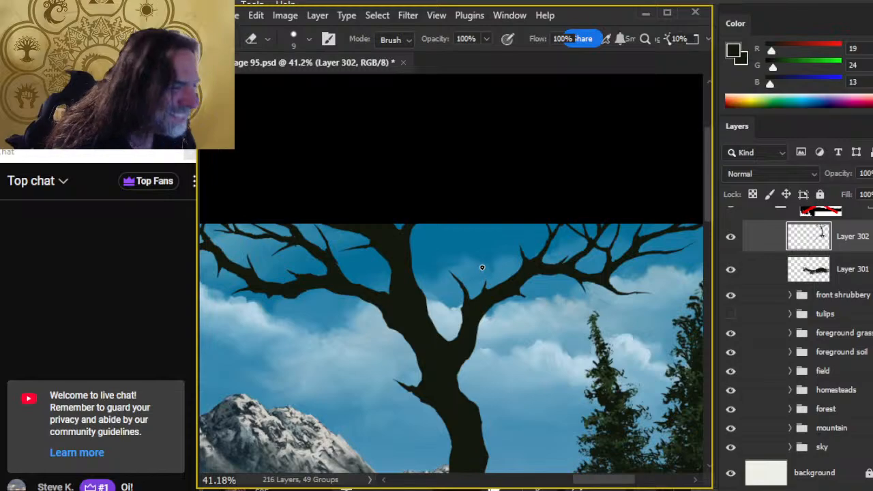
- Add a tiny side spike near the upright spur's base and fill in the crotch between the right-hand limb and the trunk
key(b)
key(e)
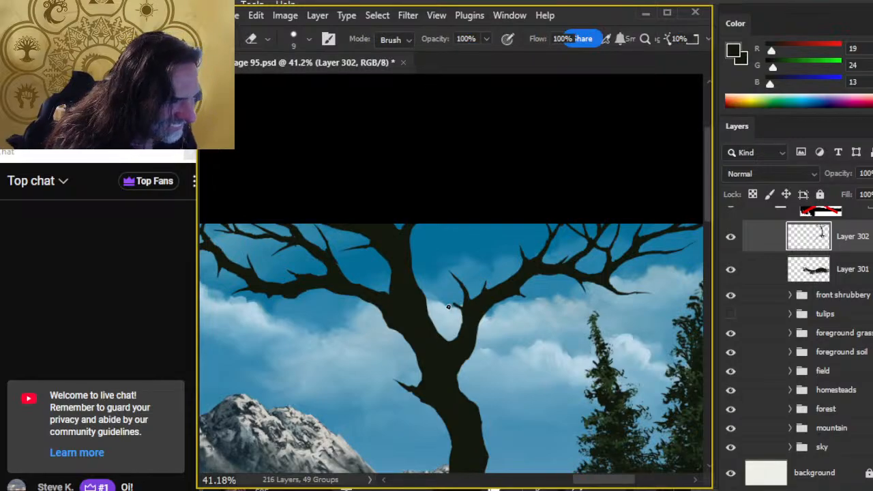
key(b)
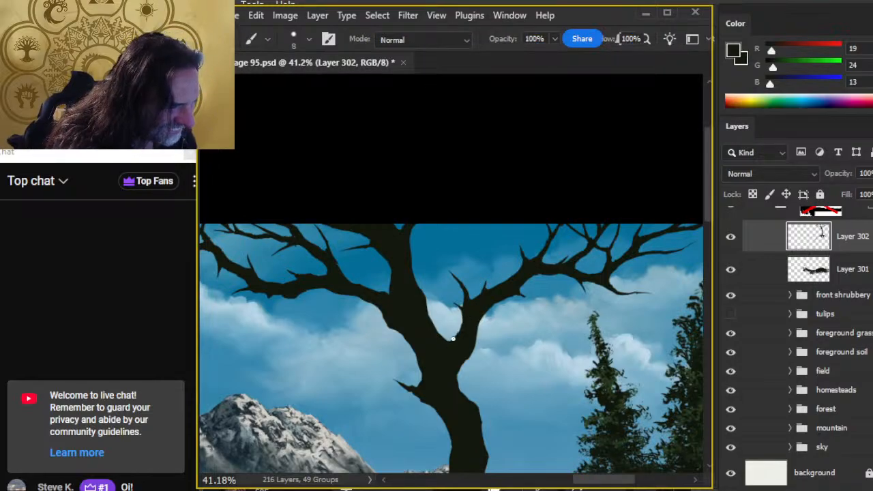
drag(453, 338, 445, 357)
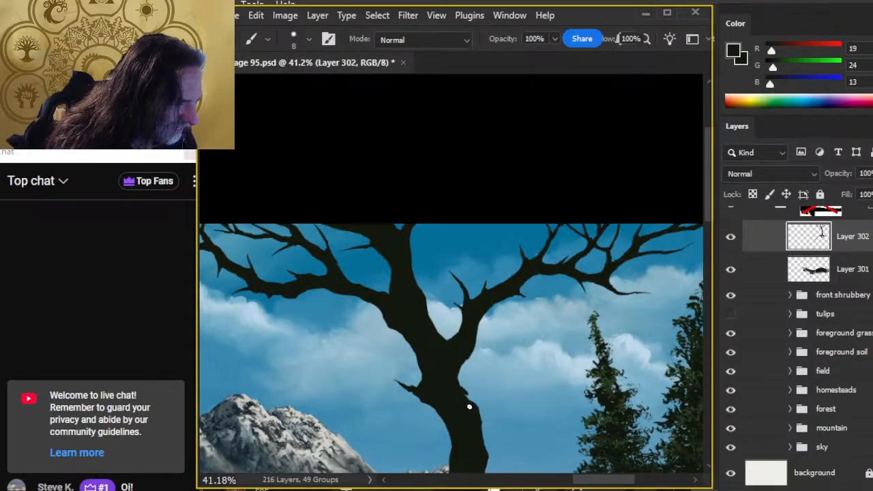
- Build out the trunk's right edge below the fork with the 8 px Brush and trim around the short left-hand stub twig
drag(468, 403, 474, 304)
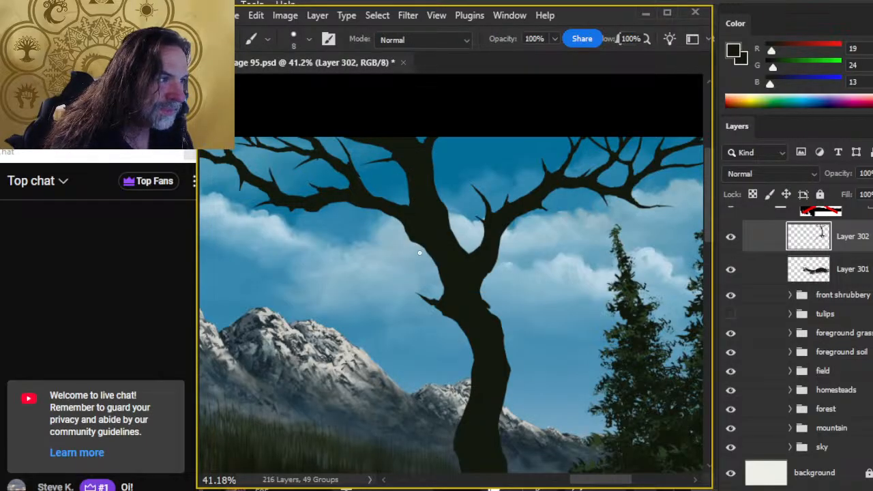
drag(419, 253, 444, 228)
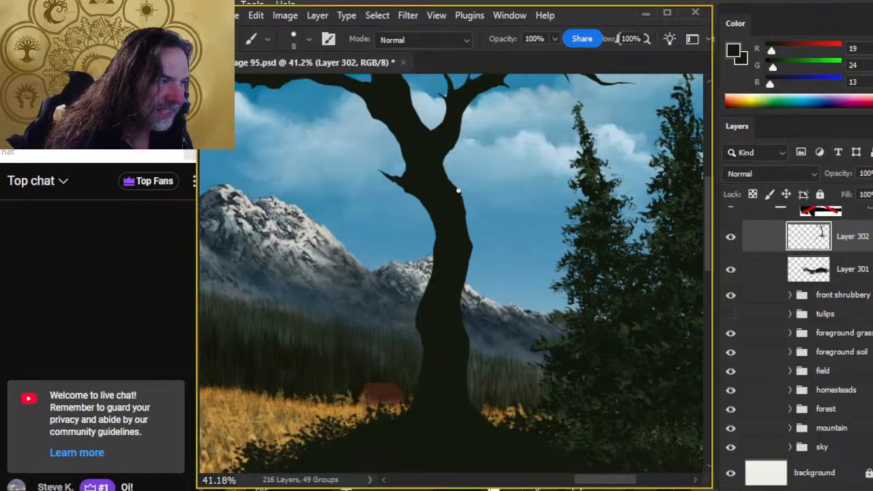
drag(463, 206, 470, 234)
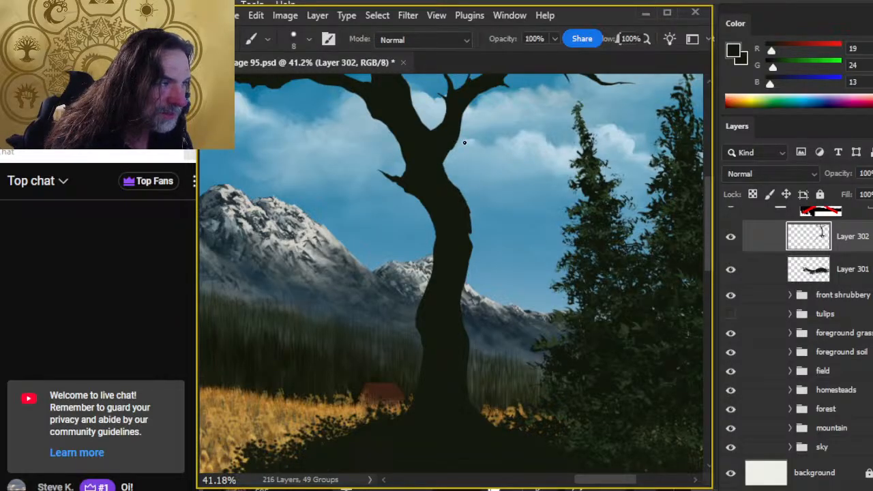
key(e)
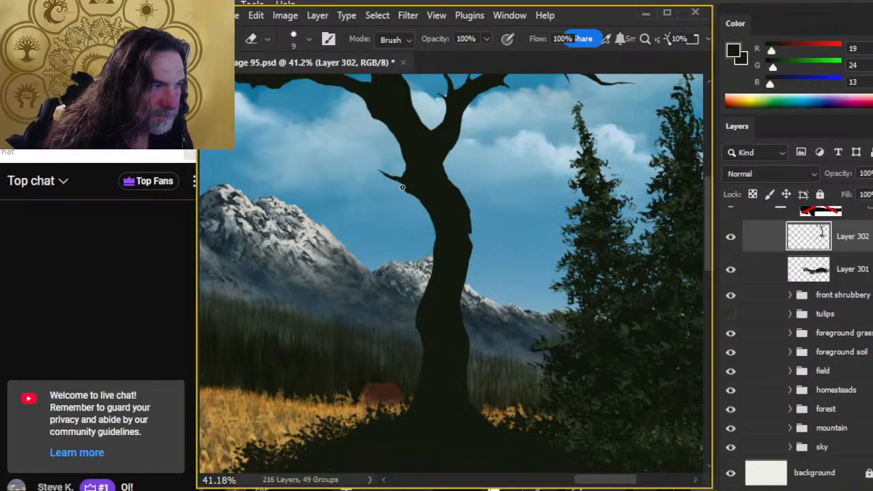
key(b)
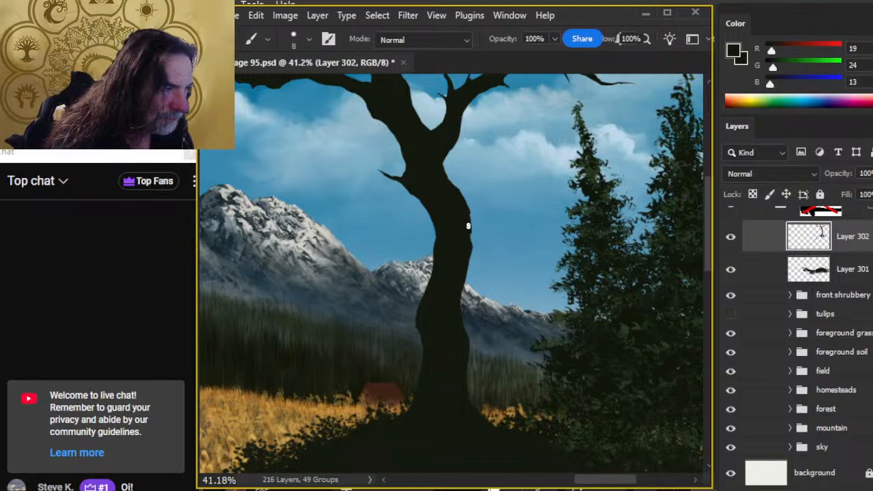
- Widen the bulge on the trunk's right side into a smooth curve with the 8 px Brush and 9 px Eraser
mouse_move(462, 206)
mouse_down()
mouse_move(471, 252)
mouse_move(454, 192)
mouse_move(460, 200)
mouse_move(444, 179)
mouse_move(470, 218)
mouse_up()
key(ctrl+z)
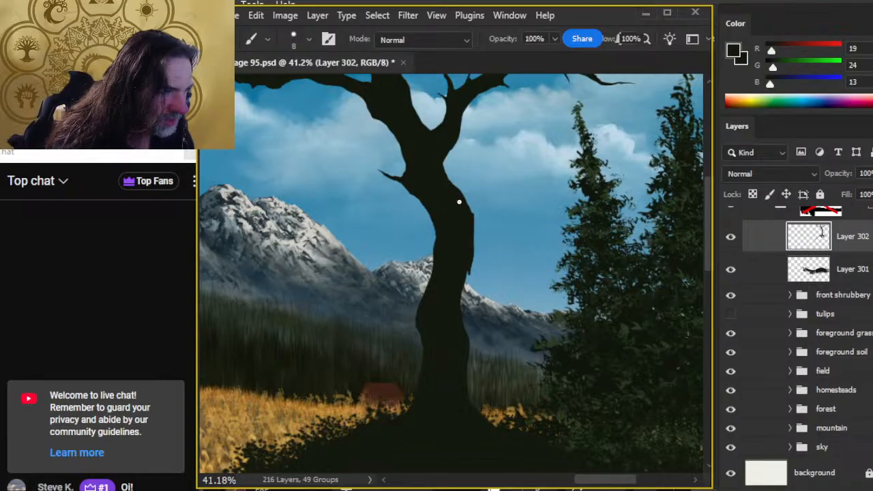
key(e)
key(b)
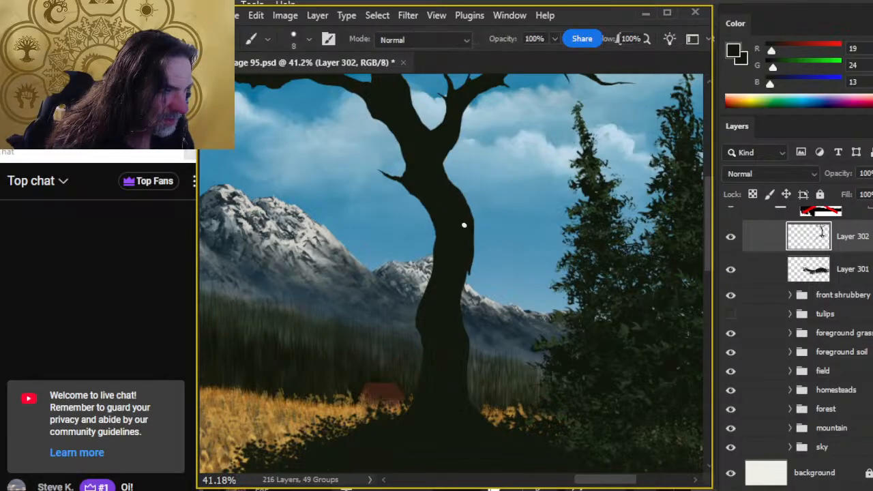
drag(468, 212, 468, 259)
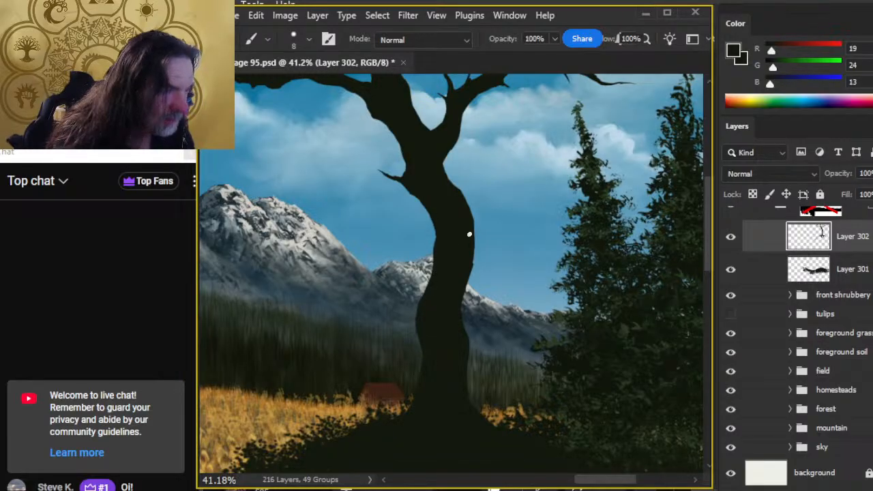
key(e)
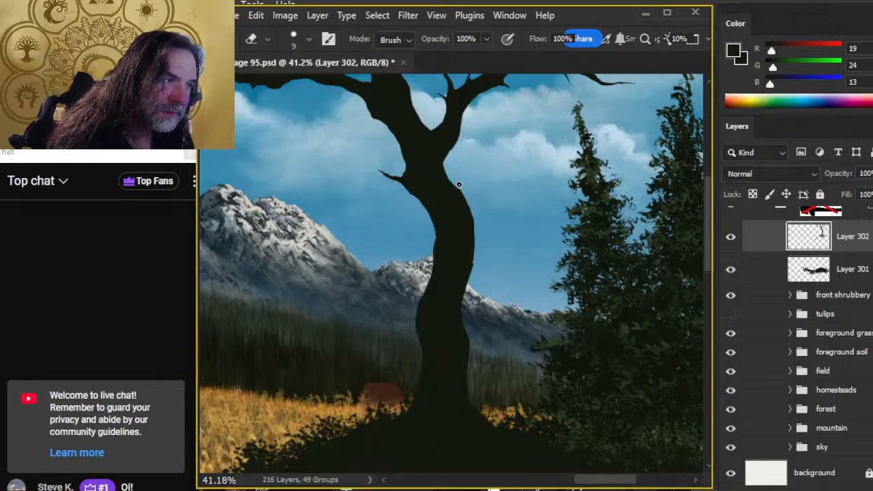
- Soften the notch on the trunk's right side just below the fork and round out the bulge beneath it
key(b)
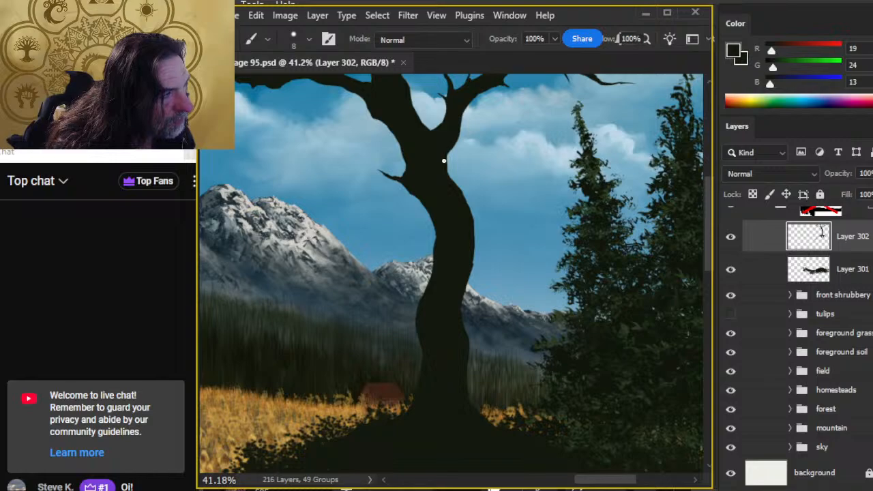
key(e)
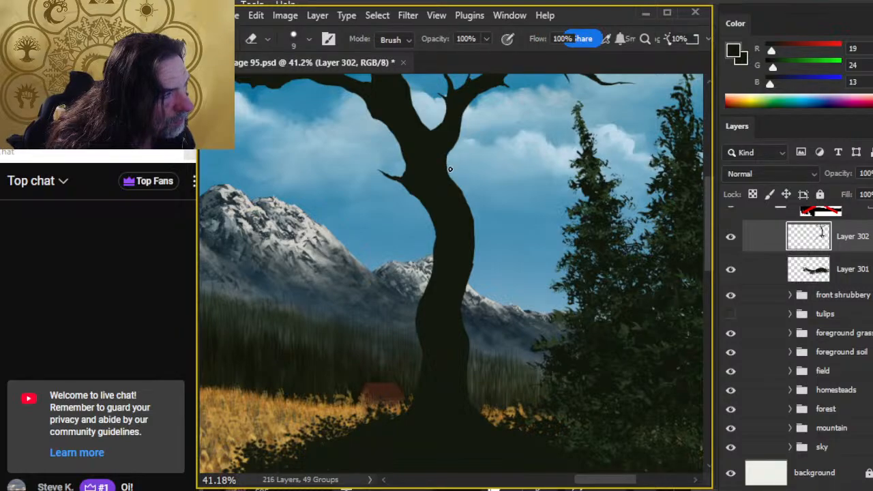
drag(448, 163, 447, 167)
key(b)
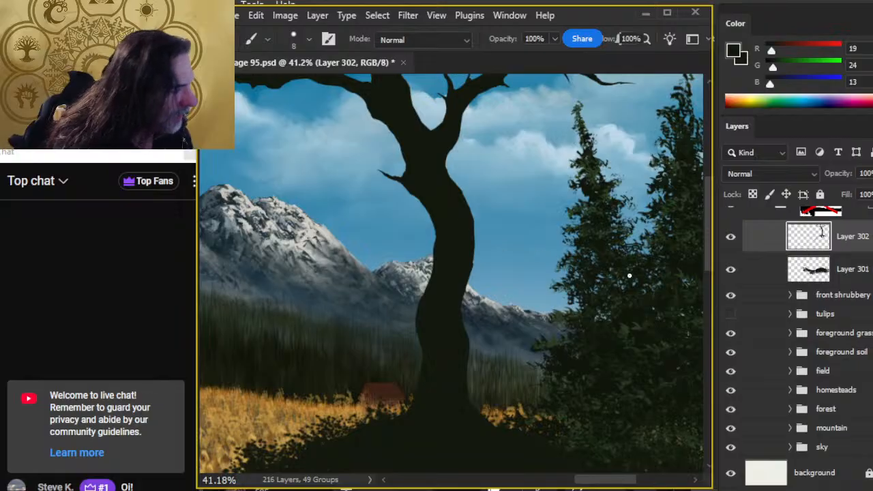
mouse_move(467, 225)
mouse_down()
mouse_move(471, 221)
mouse_move(471, 263)
mouse_up()
key(e)
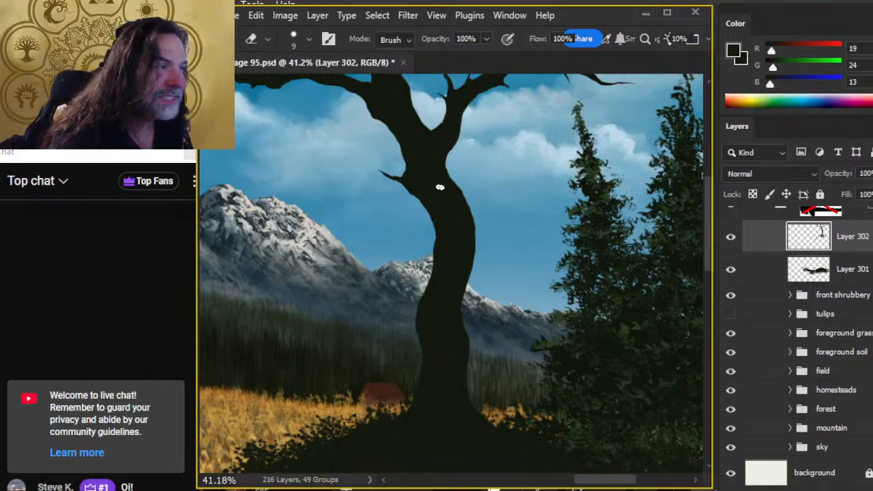
- Even out the inner stretch of the left-hand limb near the trunk with the 8 px Brush and 9 px Eraser
key(b)
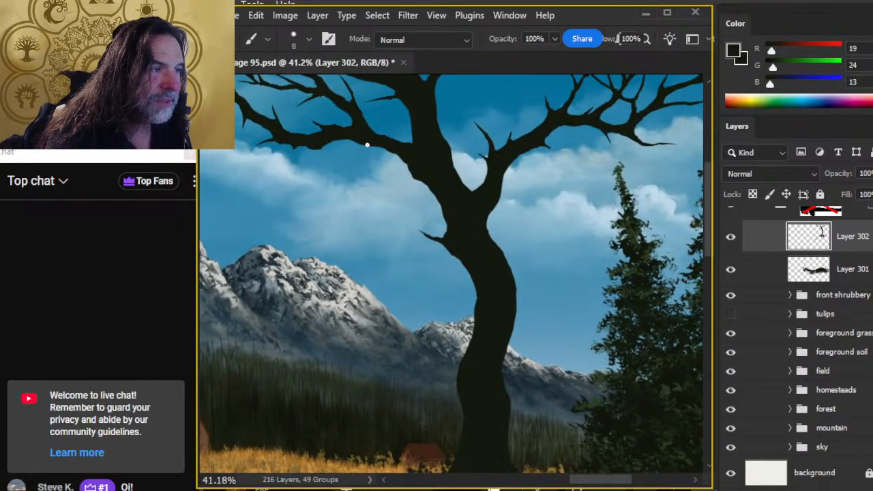
key(e)
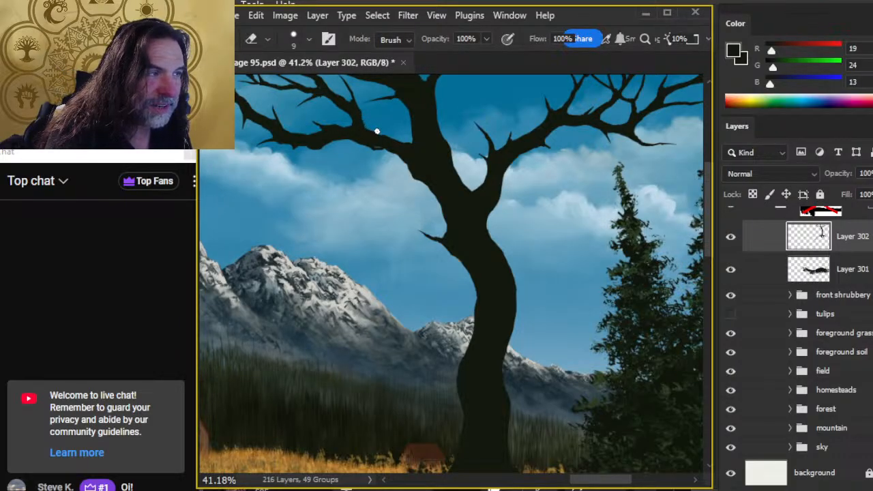
key(b)
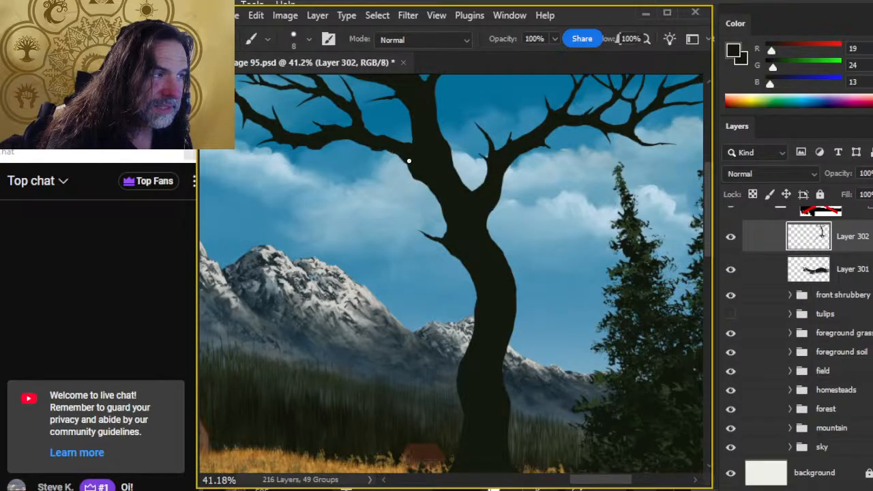
drag(409, 149, 412, 137)
key(e)
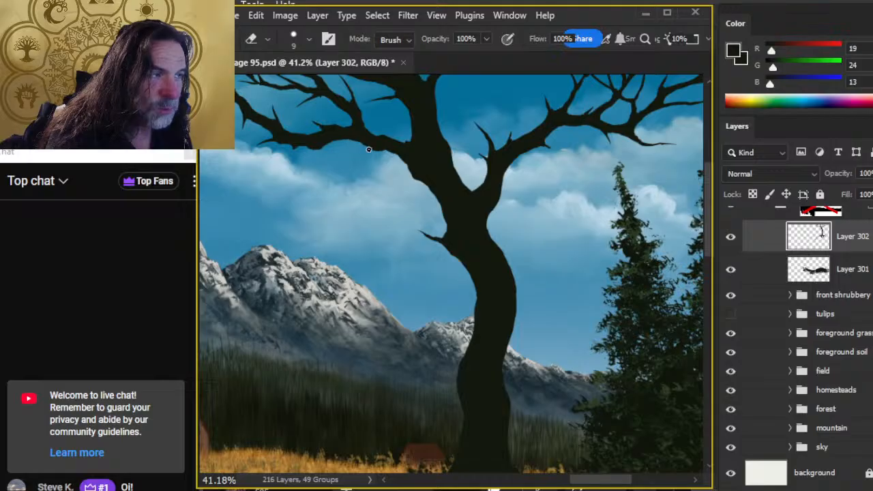
- Smooth the upper corner and underside of the junction where the left-hand limb meets the trunk
key(b)
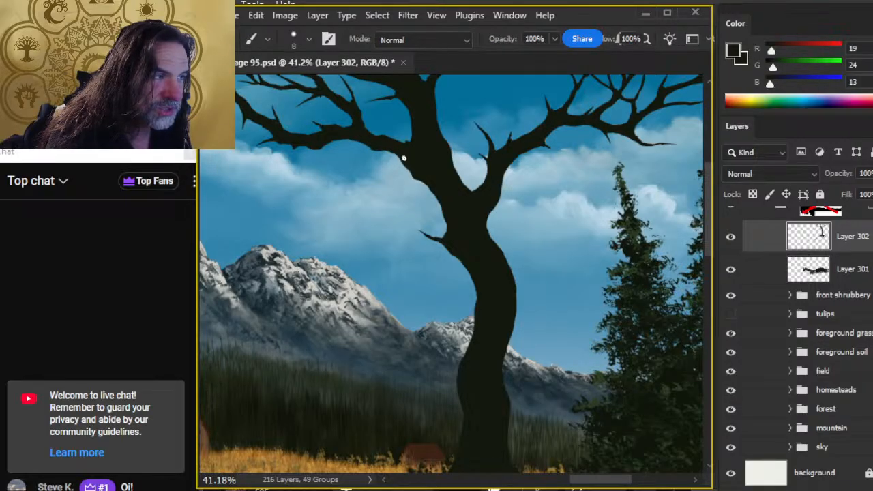
key(e)
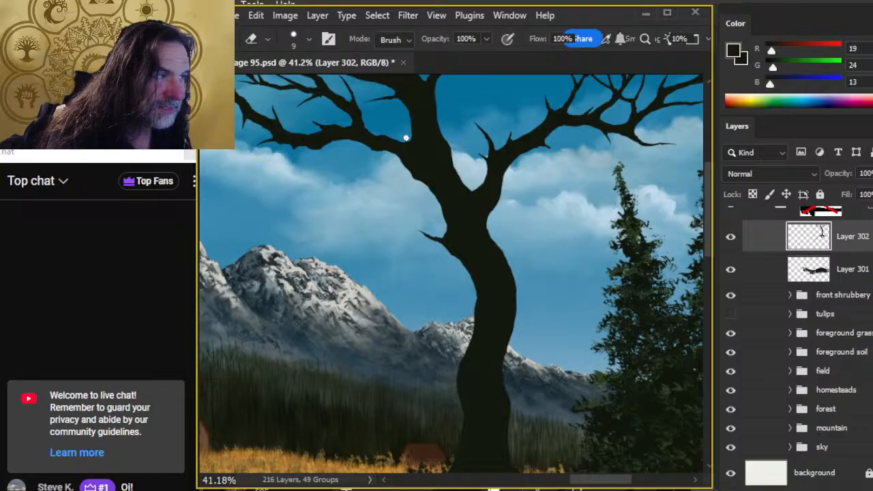
key(b)
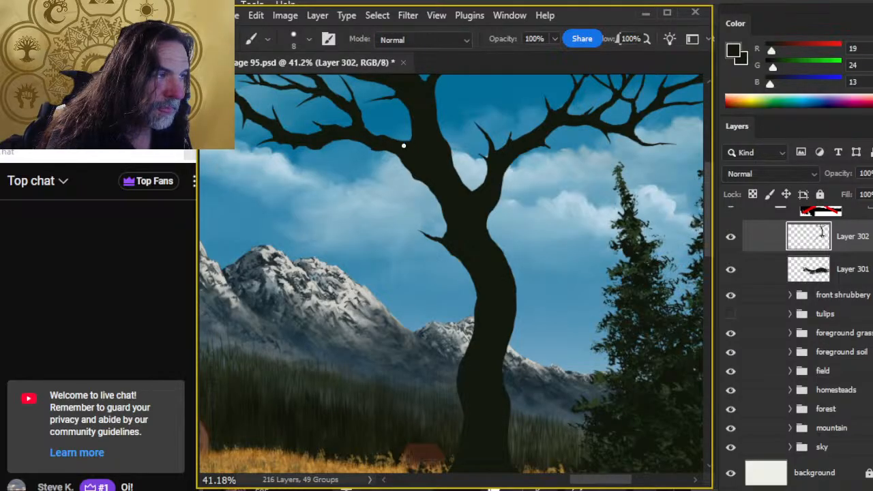
key(e)
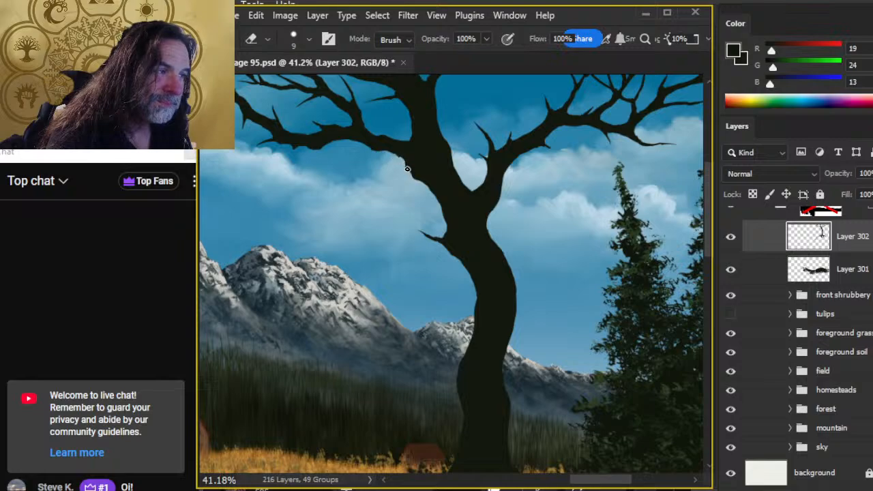
key(z)
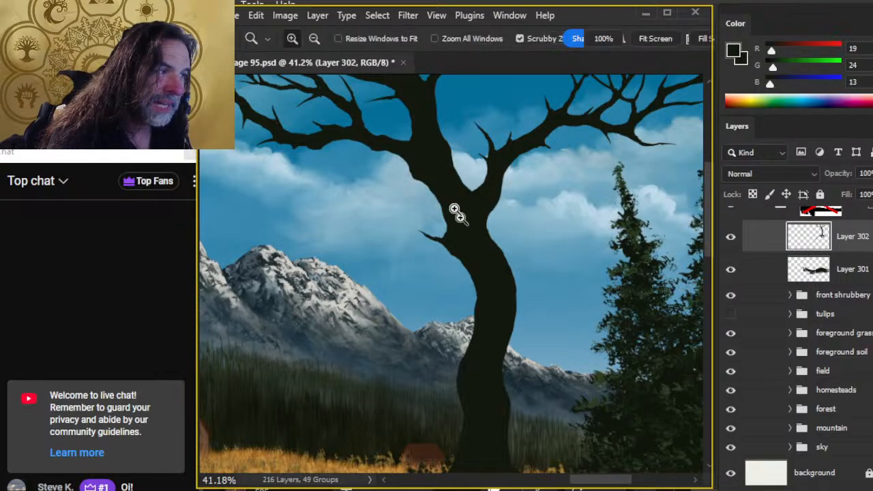
key(e)
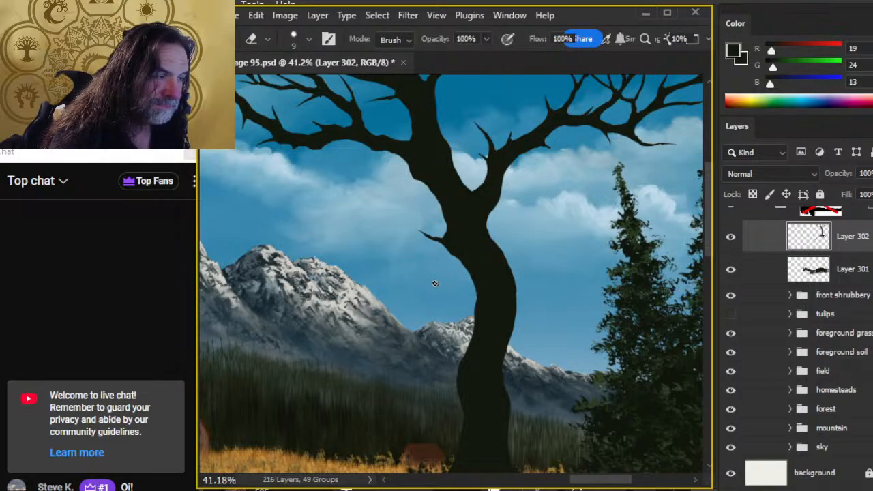
- Thicken and smooth the lower trunk's right edge above its base using a 15 px Brush and the 9 px Eraser
key(z)
mouse_move(450, 289)
mouse_down()
mouse_move(400, 279)
mouse_move(473, 345)
mouse_move(415, 248)
mouse_move(443, 293)
mouse_move(427, 288)
mouse_move(457, 307)
mouse_move(471, 291)
mouse_move(438, 239)
mouse_up()
key(b)
key(bracketright)
key(bracketright)
key(bracketright)
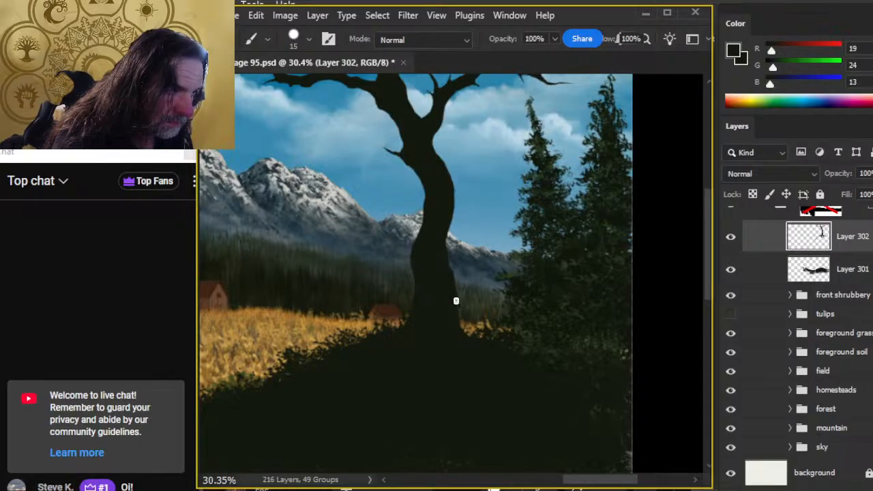
key(e)
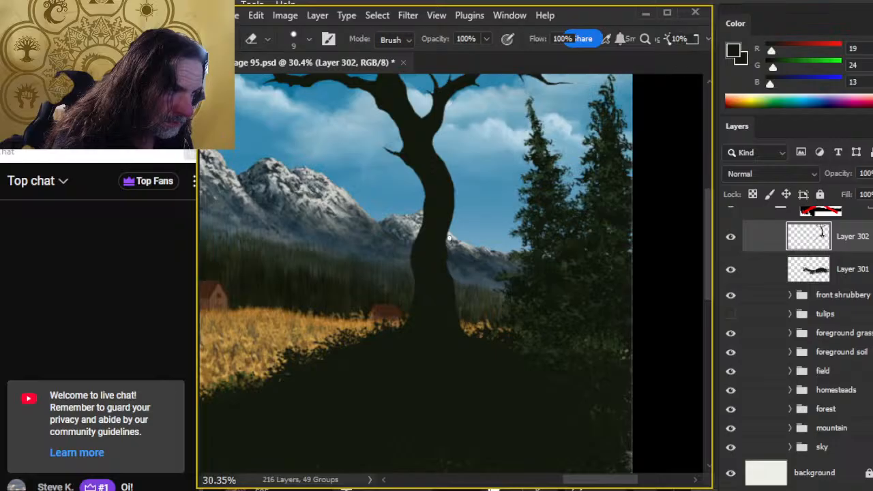
key(b)
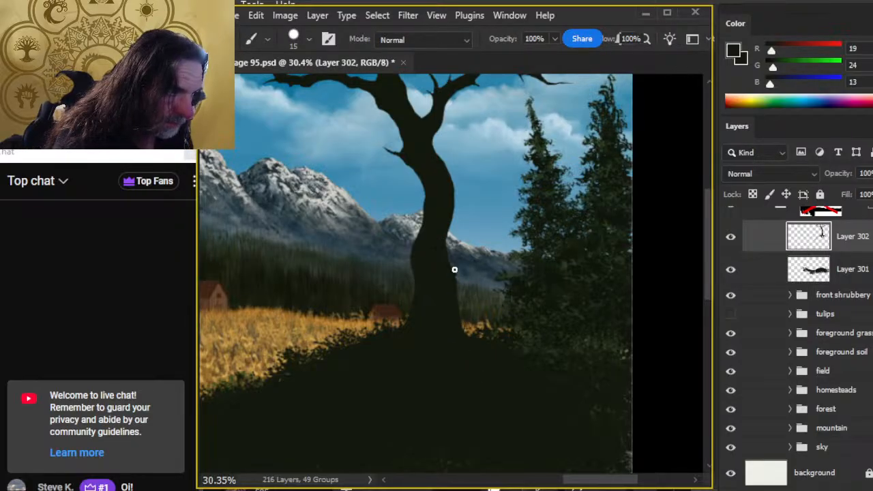
key(e)
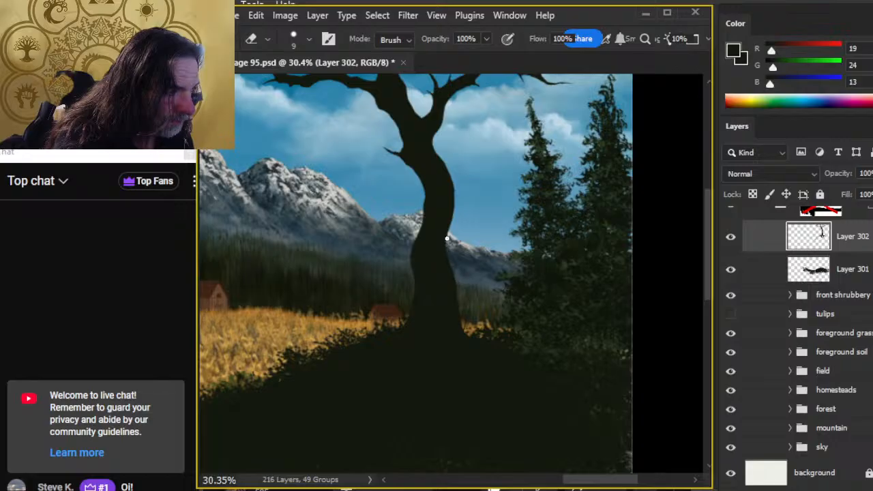
key(b)
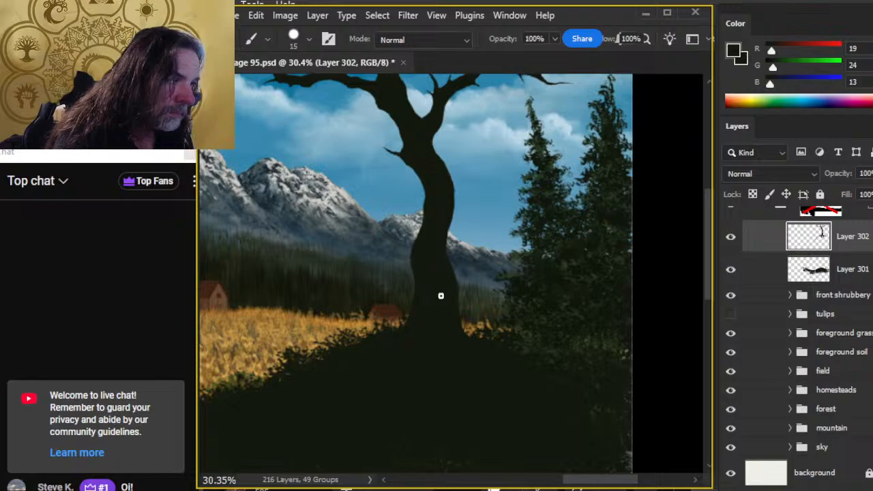
- Examine the overall shape of the tree silhouette against the landscape
key(z)
key(b)
key(z)
key(b)
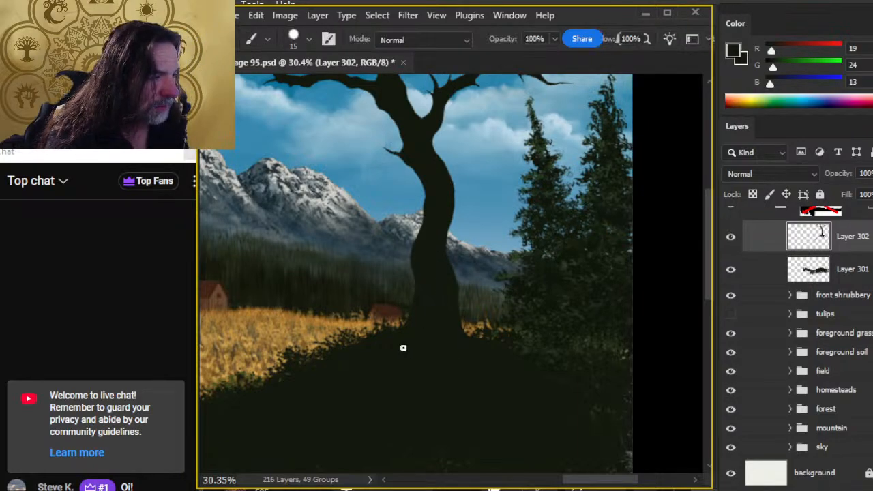
key(z)
drag(501, 315, 468, 316)
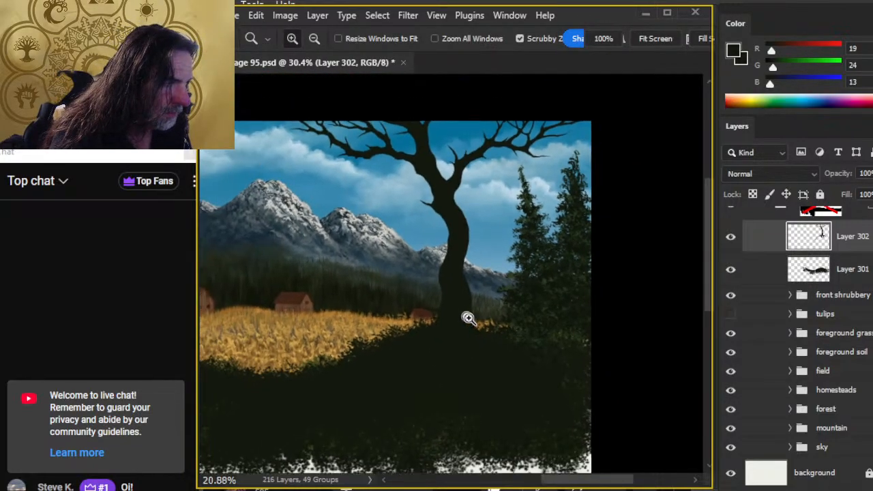
key(b)
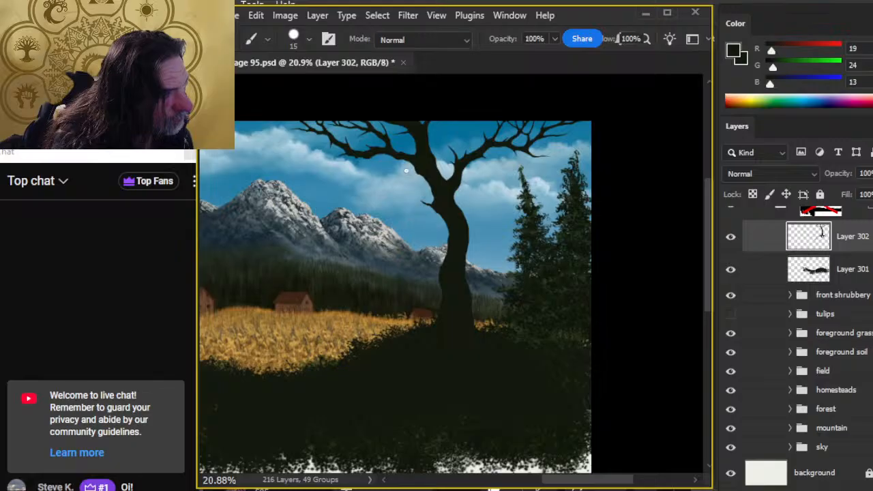
key(e)
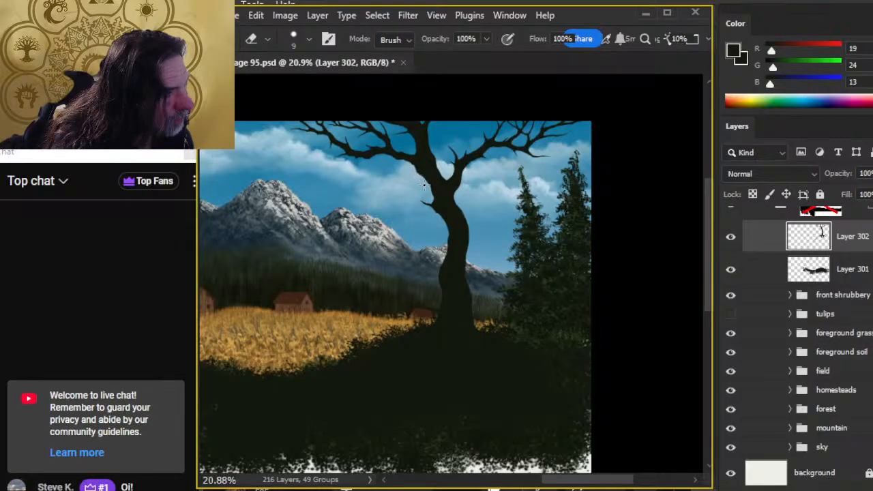
- Touch up the trunk's edges below the fork and around its middle bend with the 15 px Brush and 25 px Eraser
key(b)
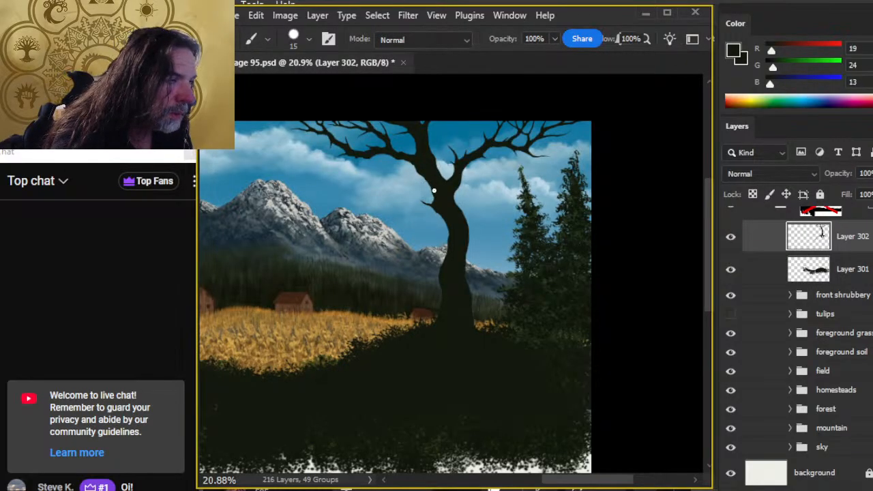
drag(435, 195, 435, 194)
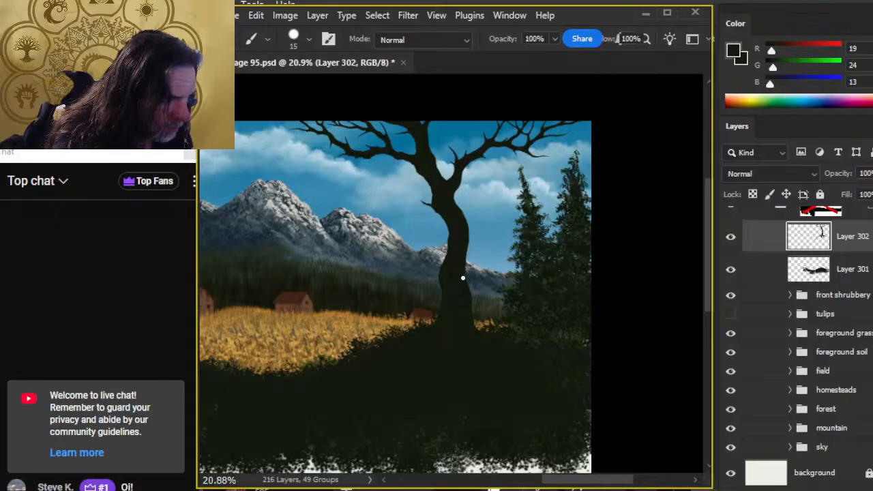
key(e)
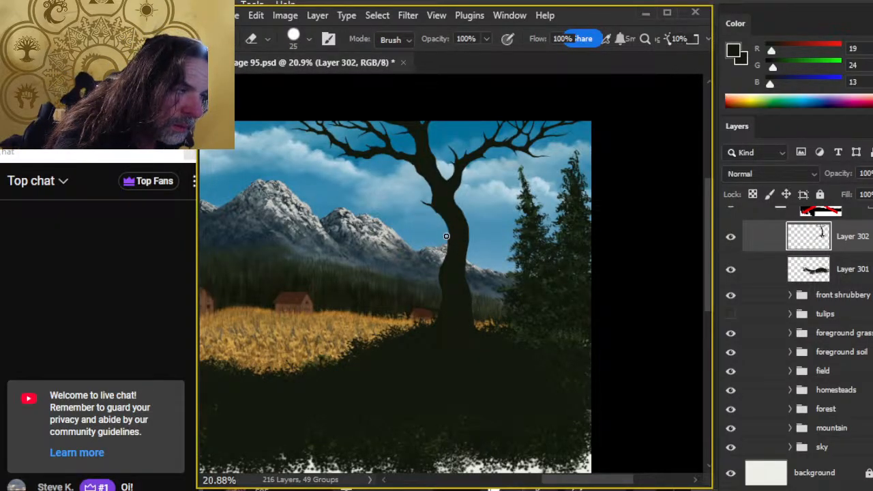
key(b)
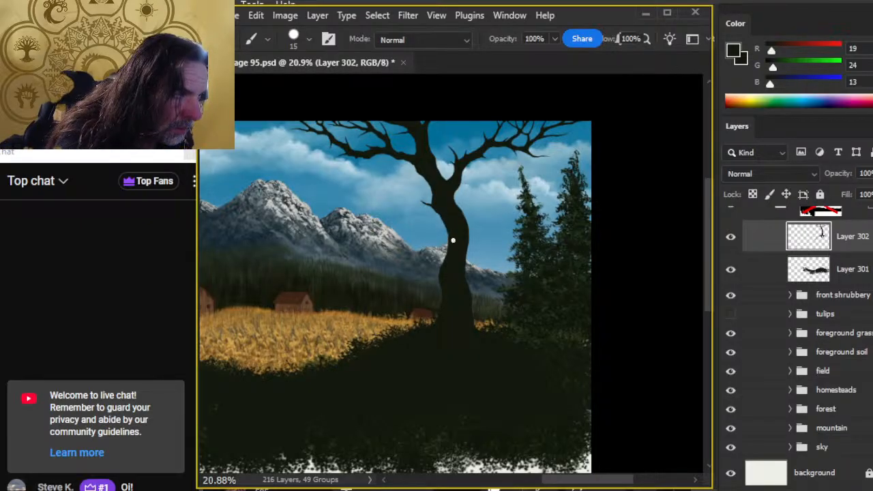
- Paint a new thin forking branch rising from the main stem above the fork to the canvas's upper edge with the 15 px Brush
key(ctrl+space)
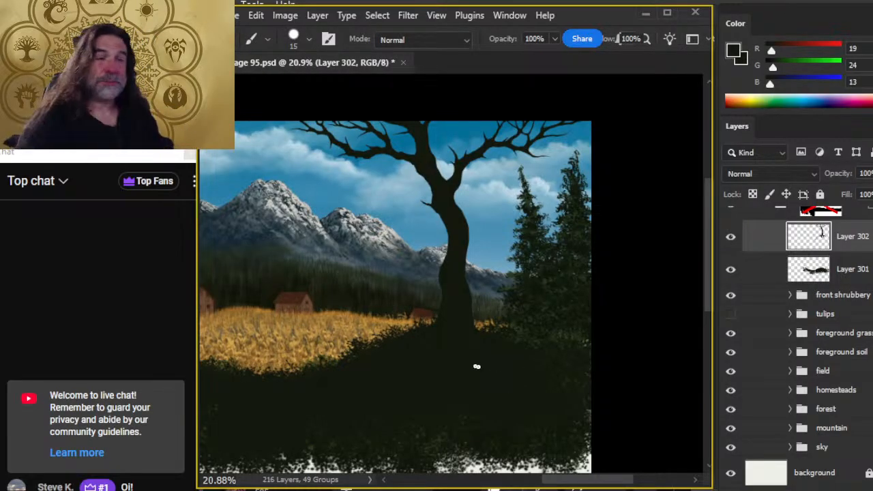
key(ctrl+space)
click(431, 164)
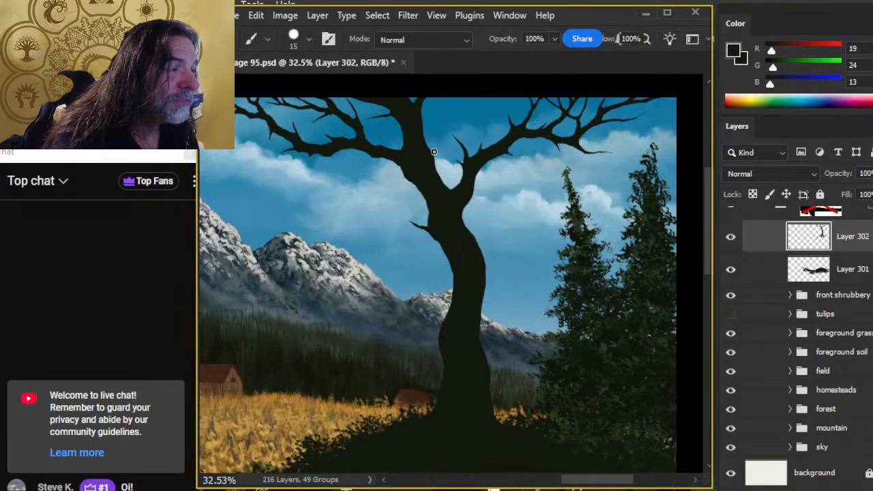
drag(432, 158, 461, 97)
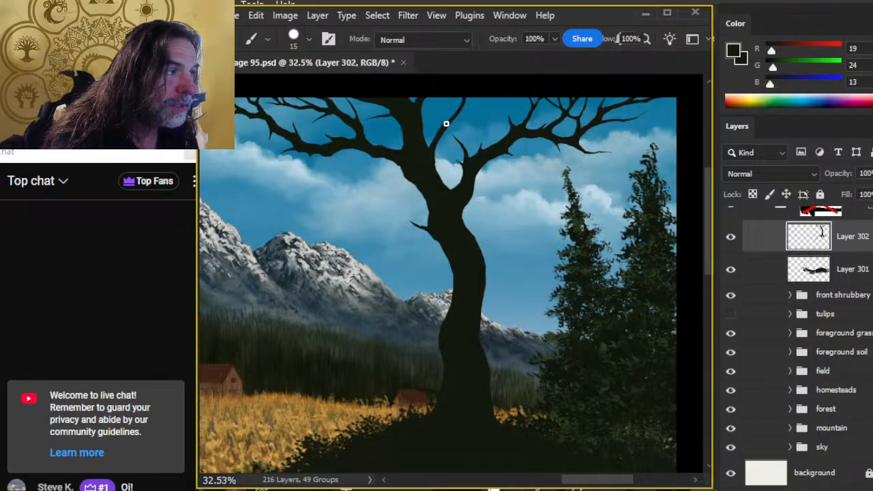
key(e)
key(b)
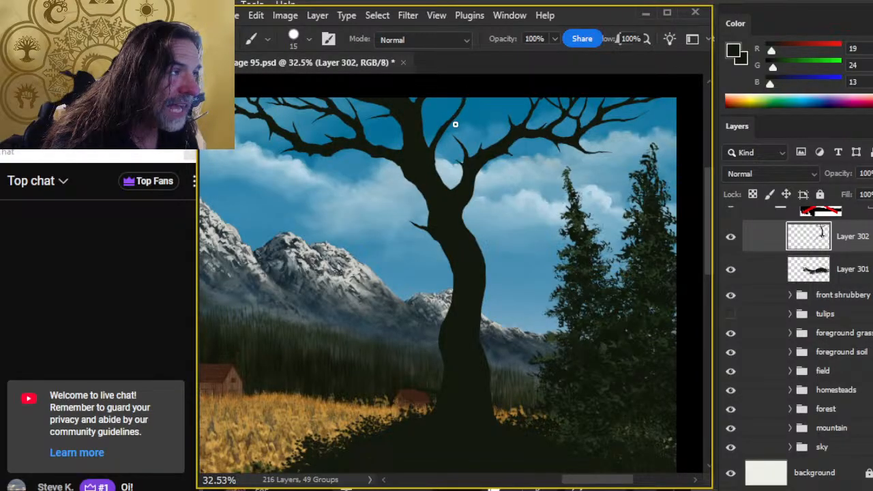
mouse_move(442, 126)
mouse_down()
mouse_move(443, 86)
mouse_move(484, 90)
mouse_up()
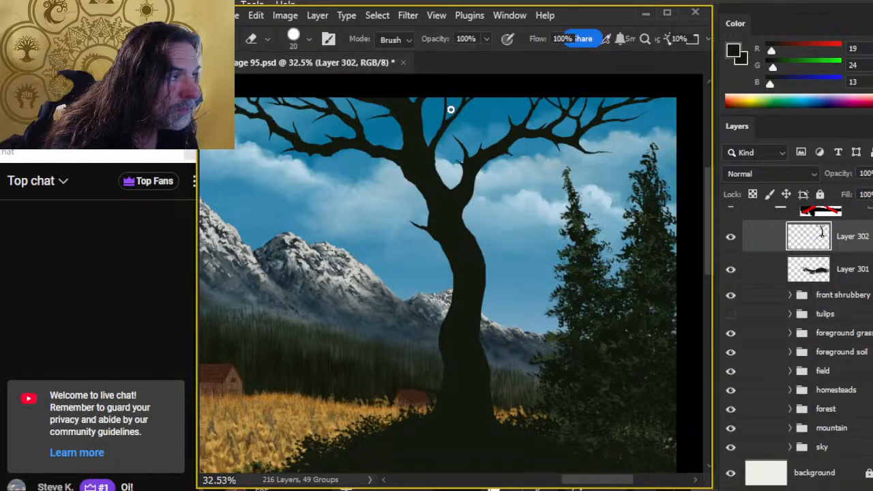
- Refine the new branch's fork, side twig and base with a 10 px Brush and 10 px Eraser
key(e)
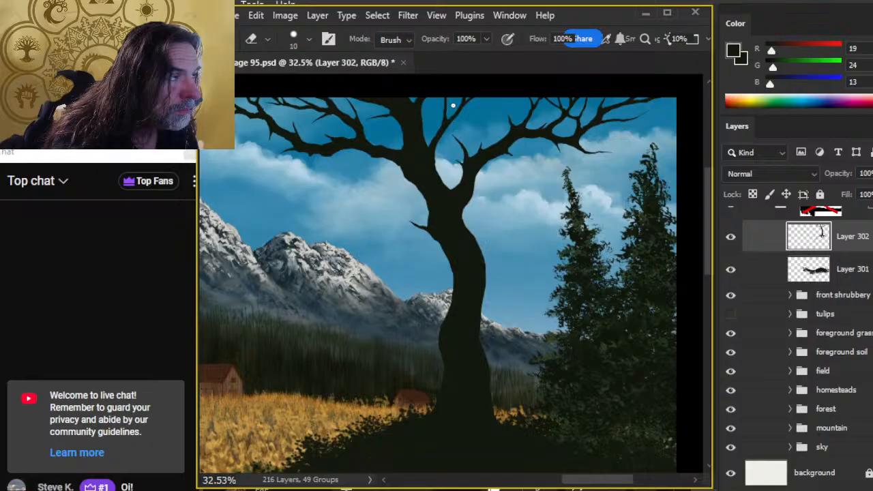
key(b)
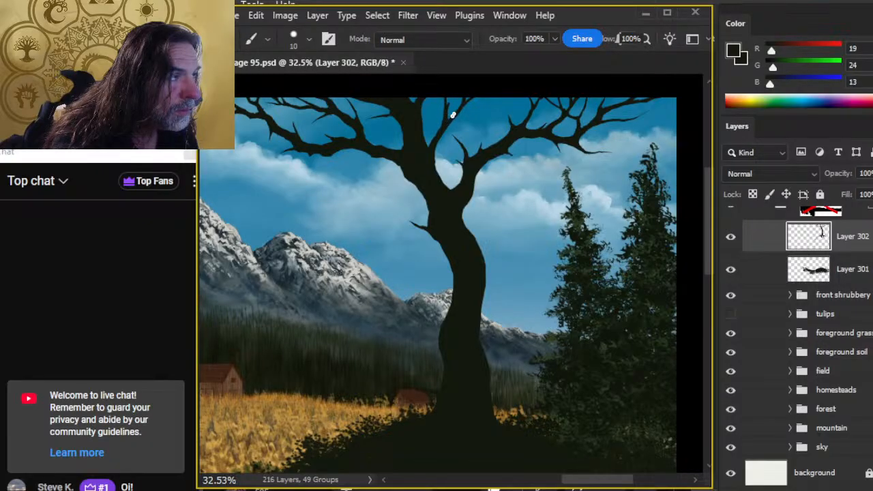
key(e)
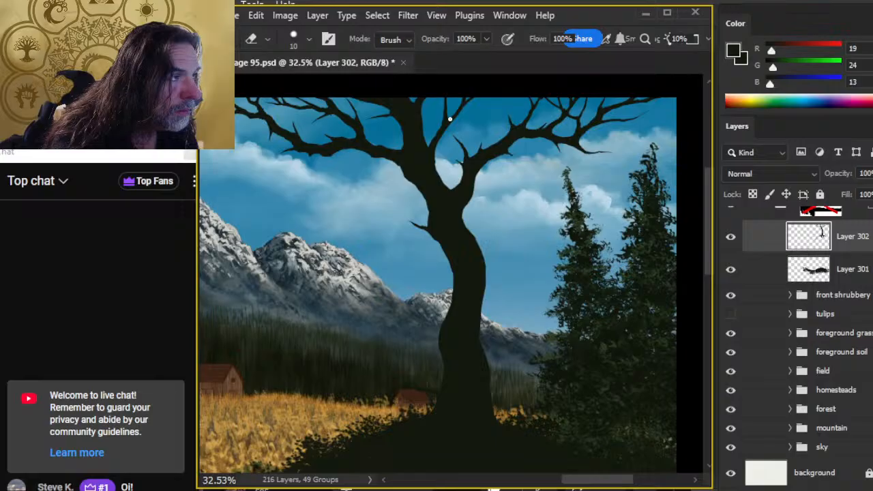
key(b)
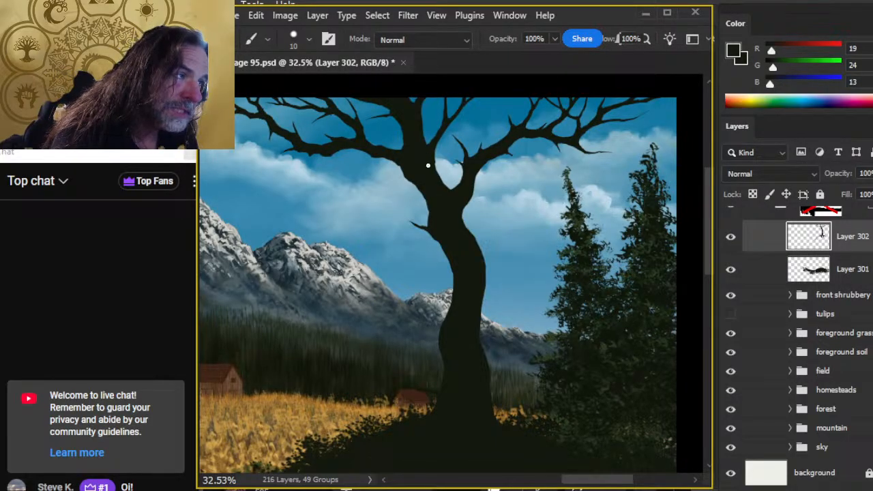
key(e)
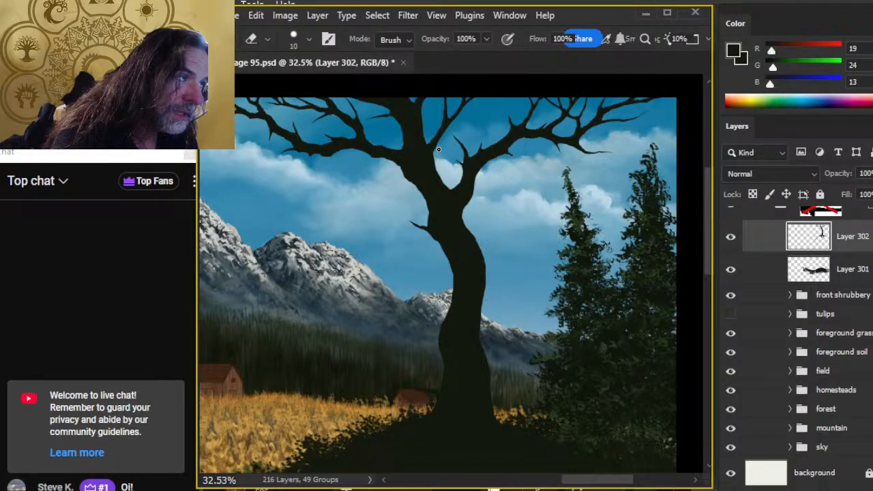
- Select the forest, homesteads and field groups together with the Move tool active
key(z)
drag(436, 188, 401, 181)
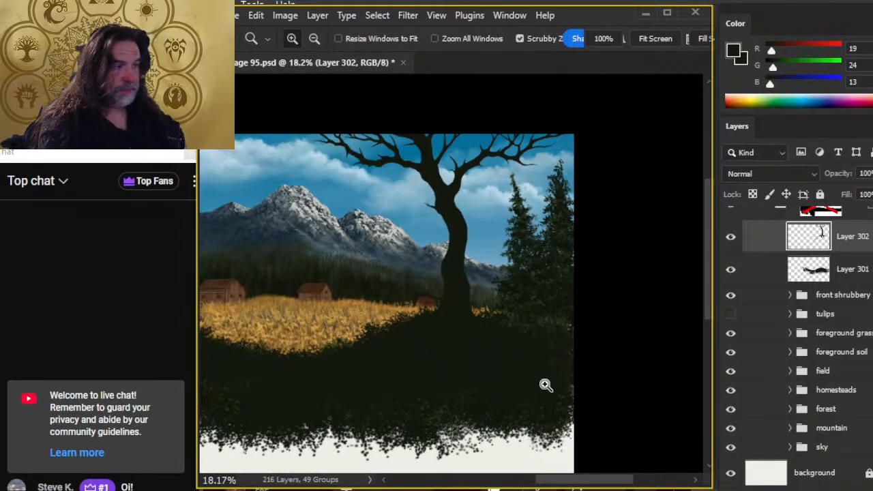
mouse_move(545, 384)
mouse_down()
mouse_move(588, 268)
mouse_move(565, 225)
mouse_move(483, 397)
mouse_move(471, 368)
mouse_up()
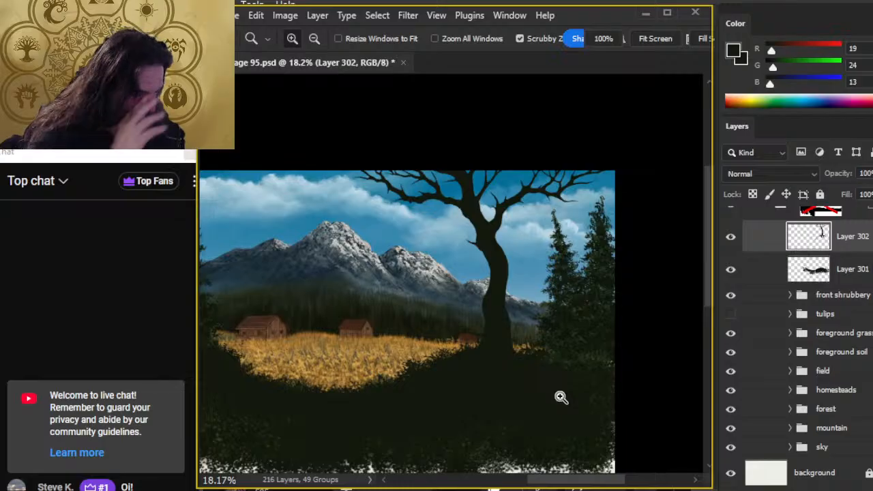
drag(499, 335, 473, 274)
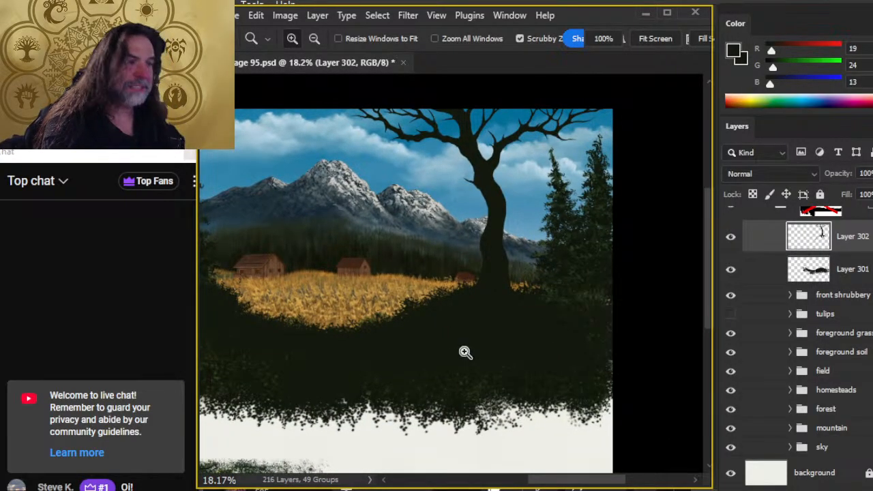
drag(406, 251, 463, 279)
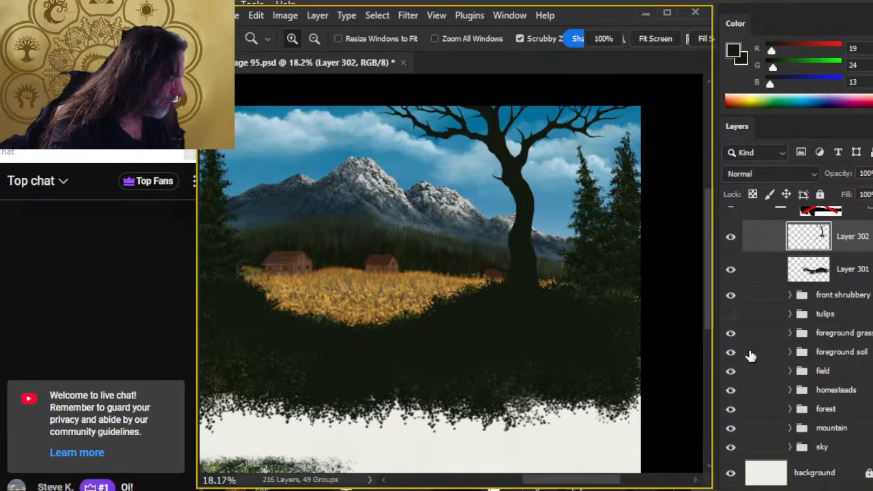
click(821, 411)
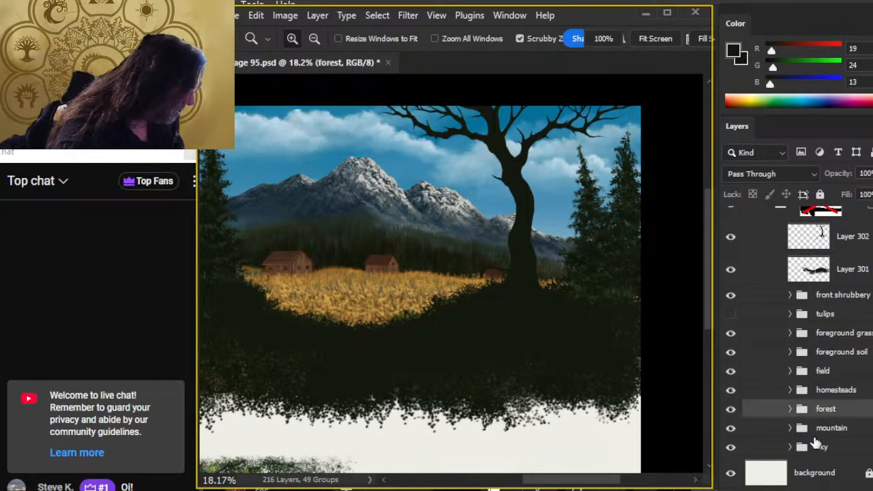
key(v)
click(813, 437)
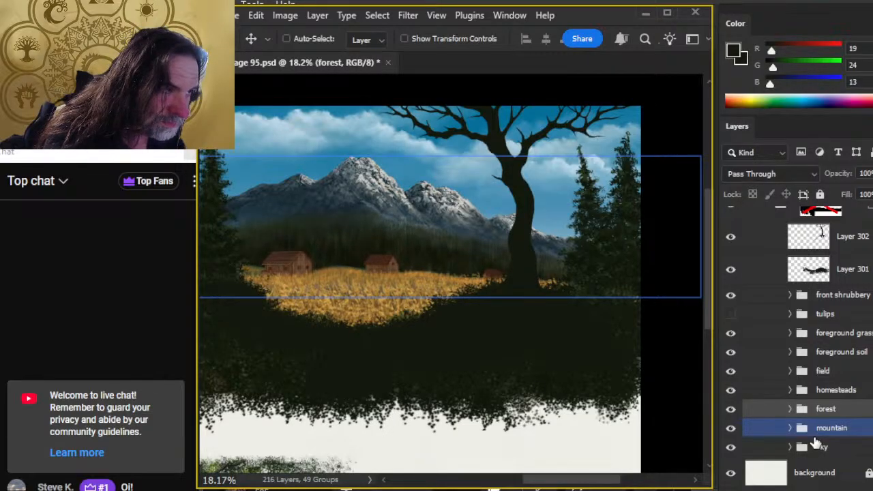
ctrl+click(852, 399)
ctrl+click(848, 372)
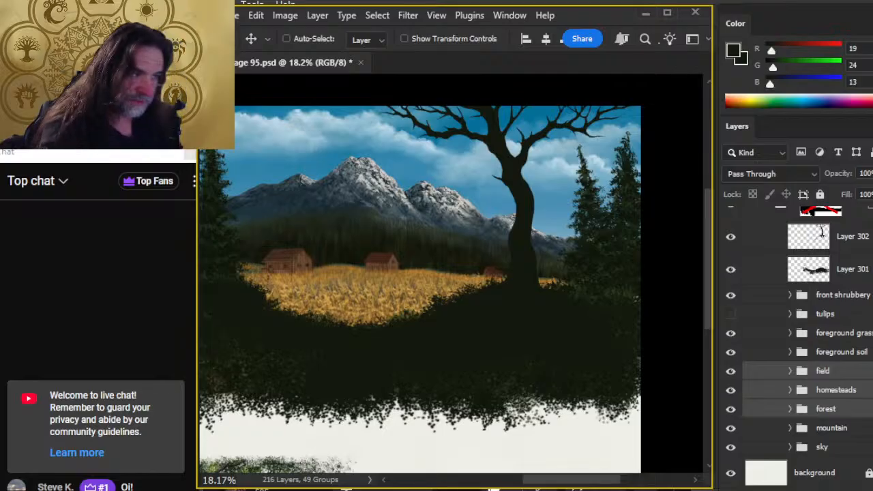
- On Layer 302, clean up the upper stem and the right-hand limb's contour with the 10 px Eraser and Brush
click(852, 239)
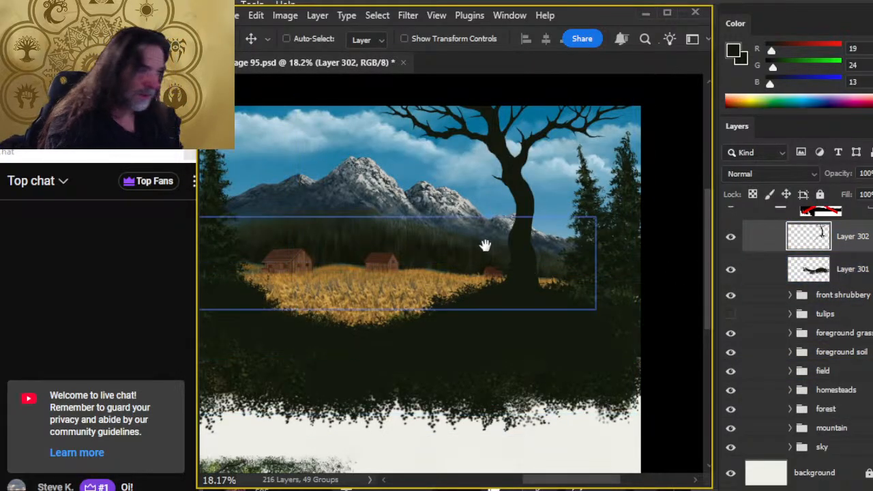
drag(484, 246, 487, 278)
key(z)
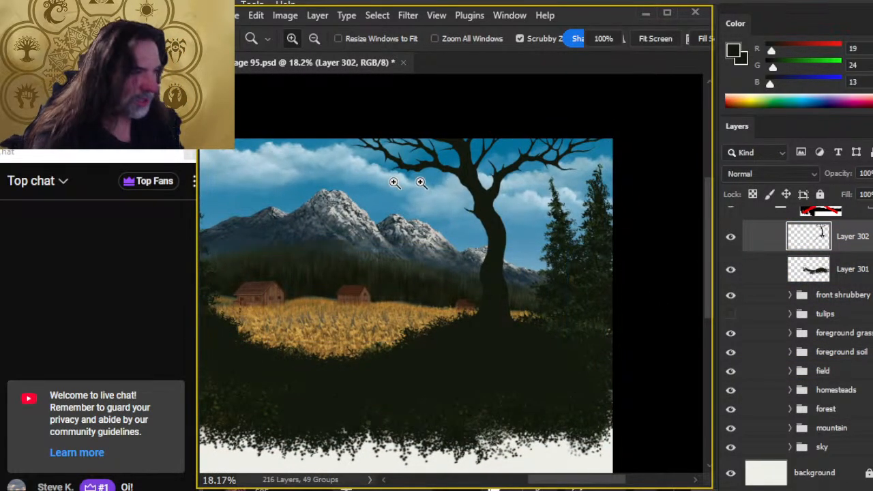
drag(456, 168, 487, 171)
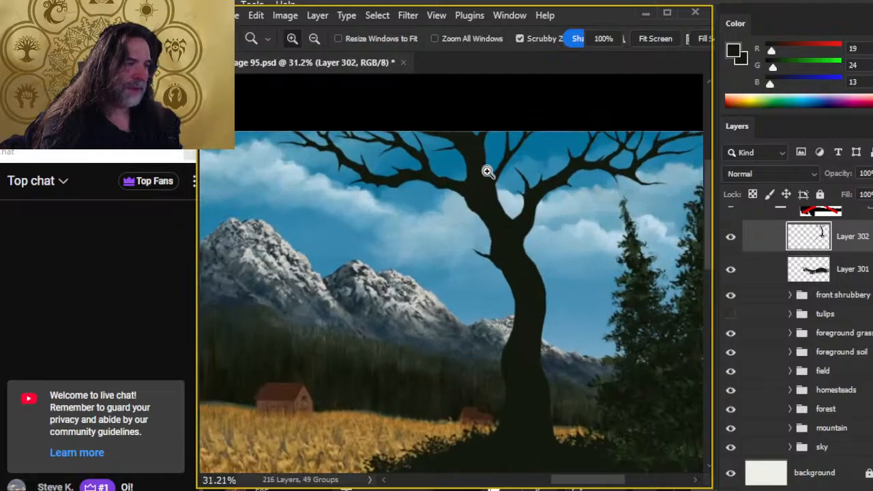
scroll(487, 171, up, 3)
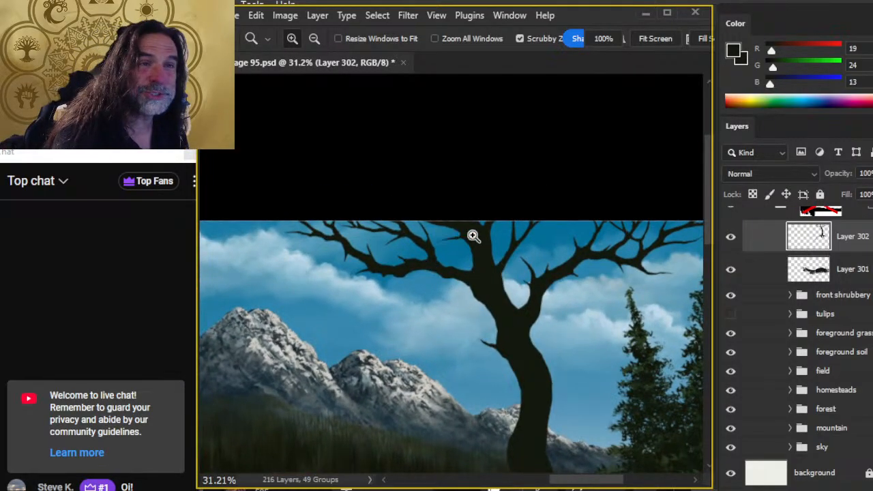
key(e)
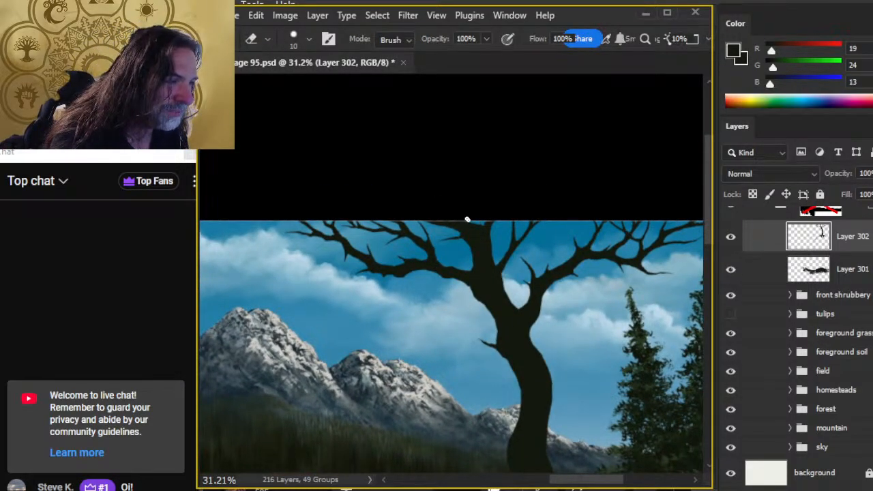
key(b)
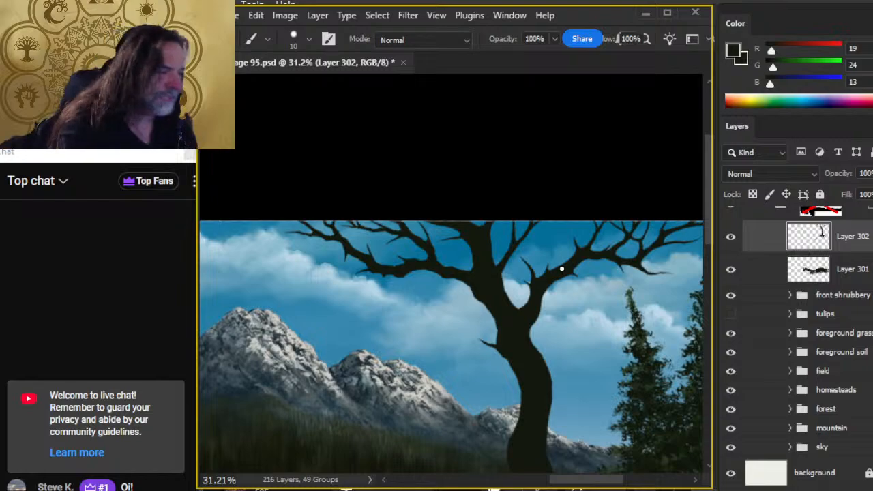
key(e)
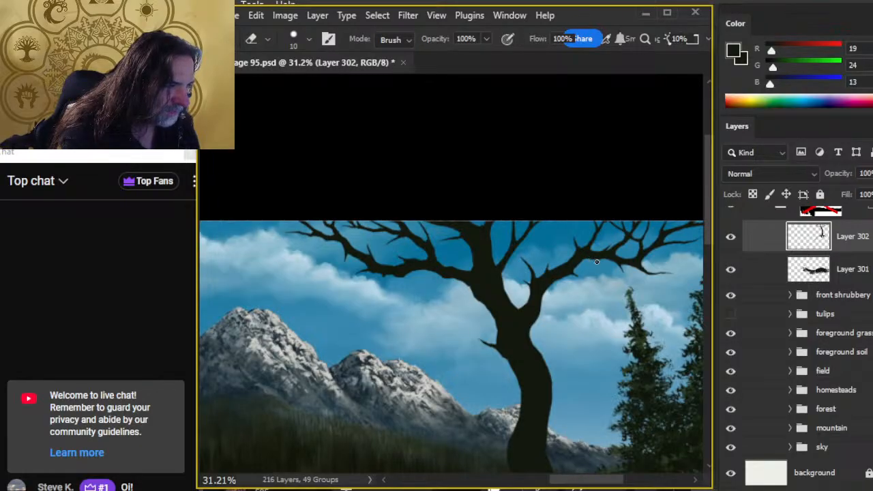
- Shape the main stem and adjacent thin branch where they meet the canvas's upper edge with the 10 px Brush and Eraser
key(b)
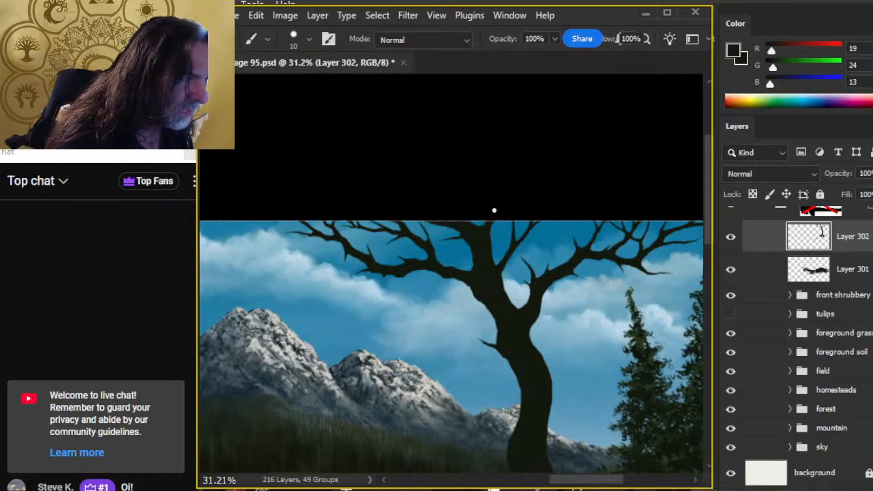
key(e)
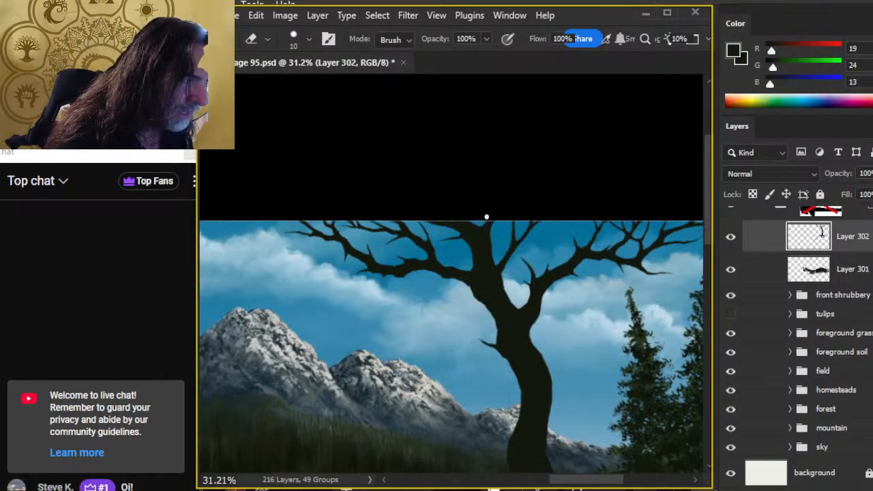
key(b)
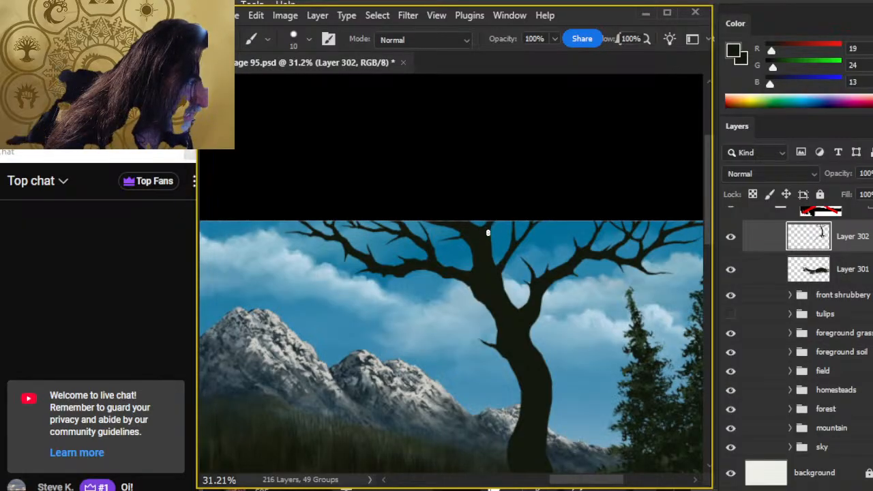
key(e)
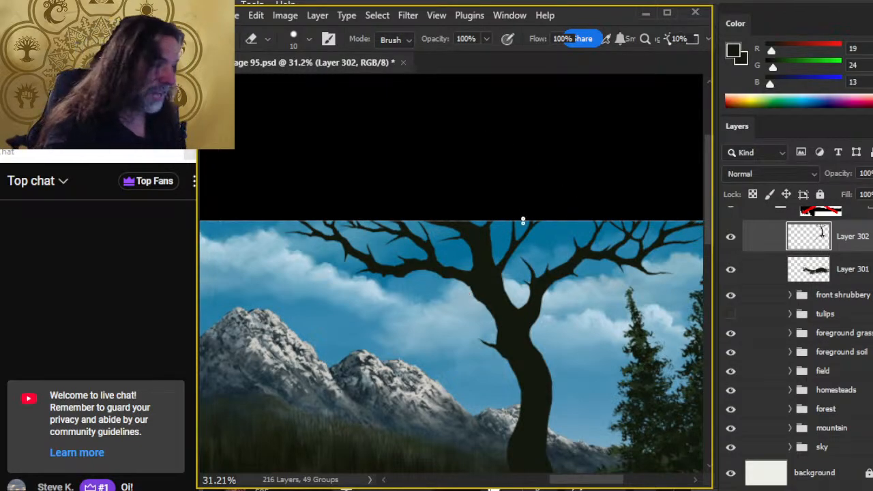
key(b)
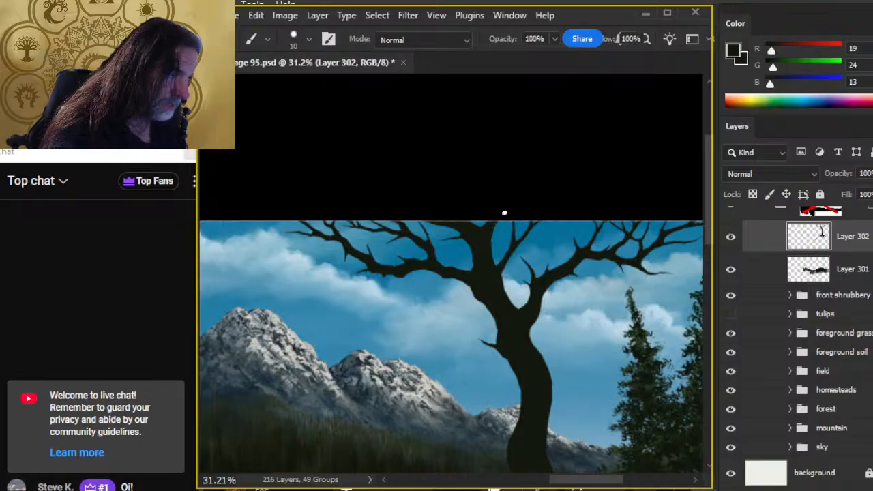
- Examine the whole painting full screen to judge the dark bare tree against the landscape
key(e)
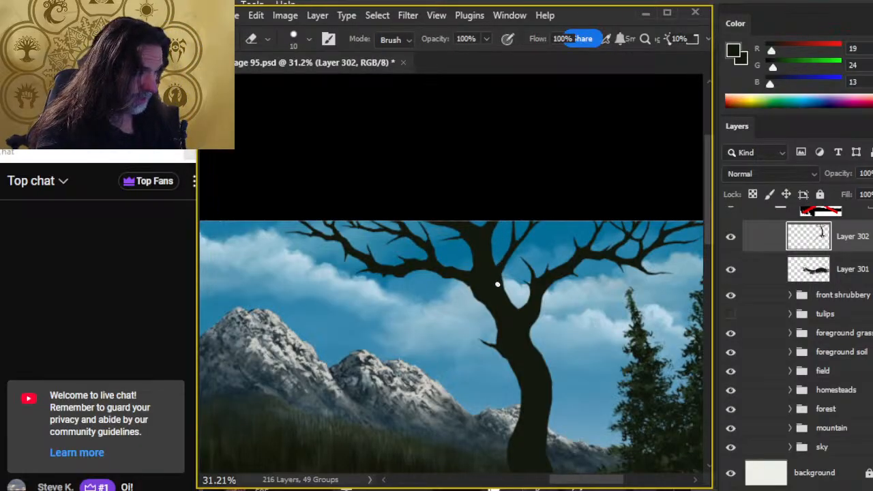
key(b)
key(z)
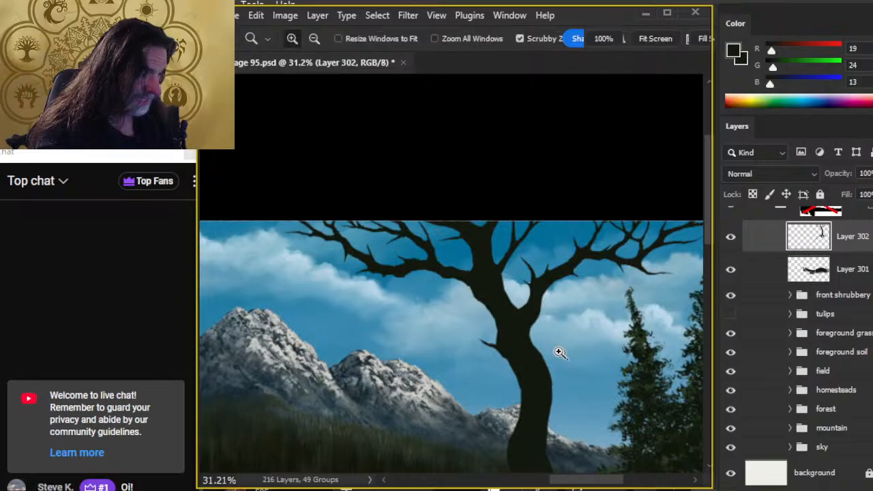
click(504, 353)
drag(505, 353, 476, 352)
key(f)
key(f)
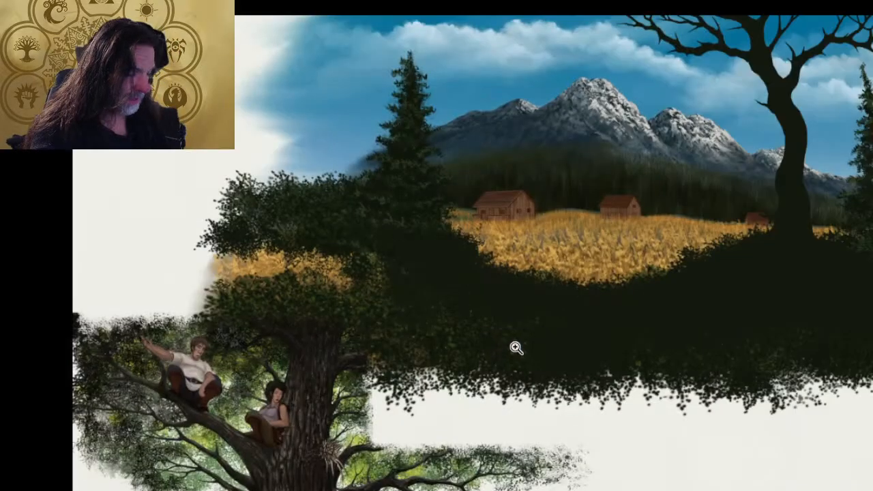
key(f)
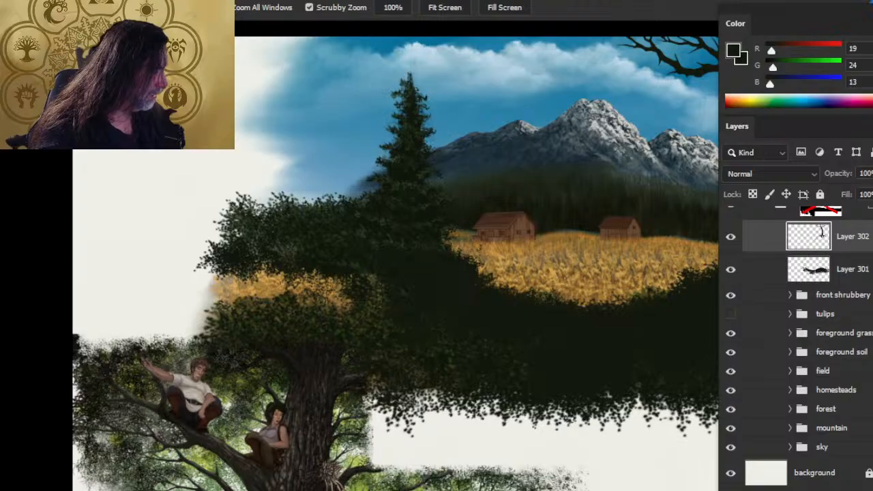
- Show the txt layer and the Filigree group, and enable the masks on Group 13 and its nested painting group
scroll(821, 233, up, 3)
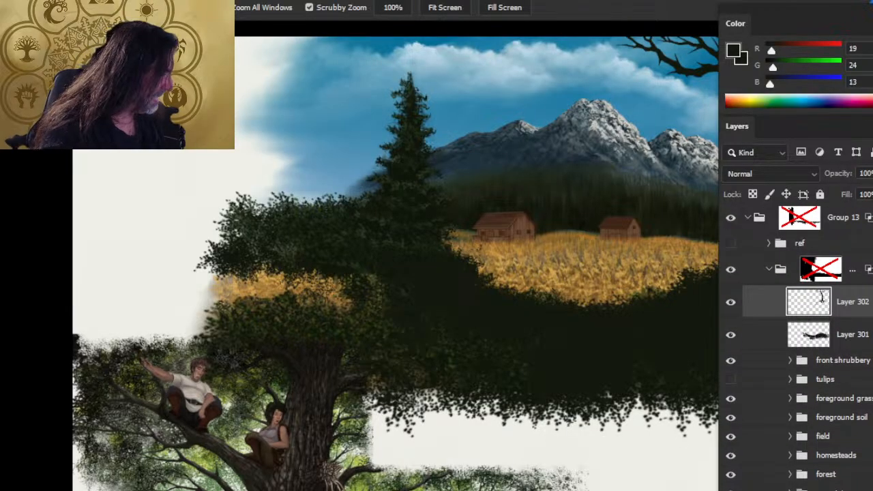
scroll(822, 297, up, 4)
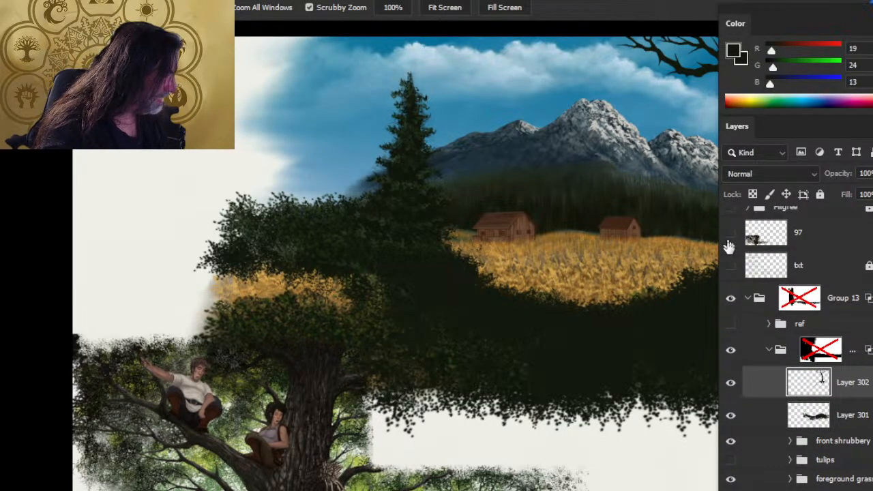
click(730, 235)
click(730, 265)
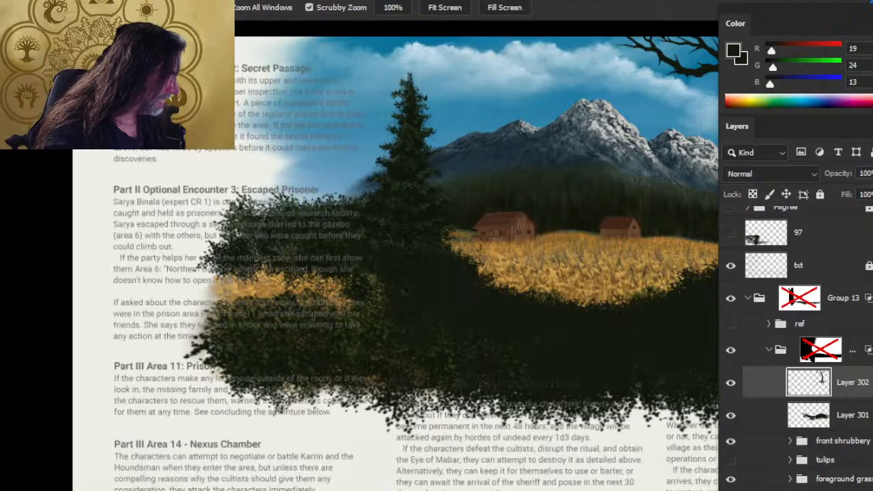
shift+click(799, 298)
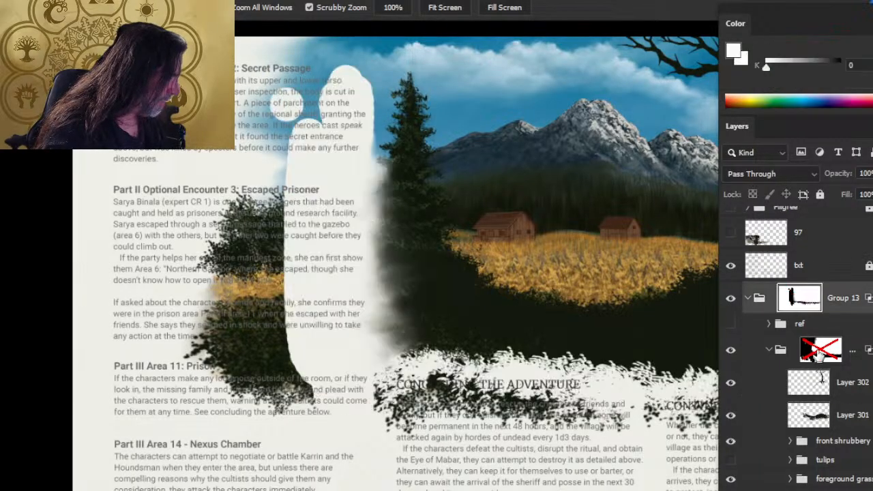
shift+click(820, 349)
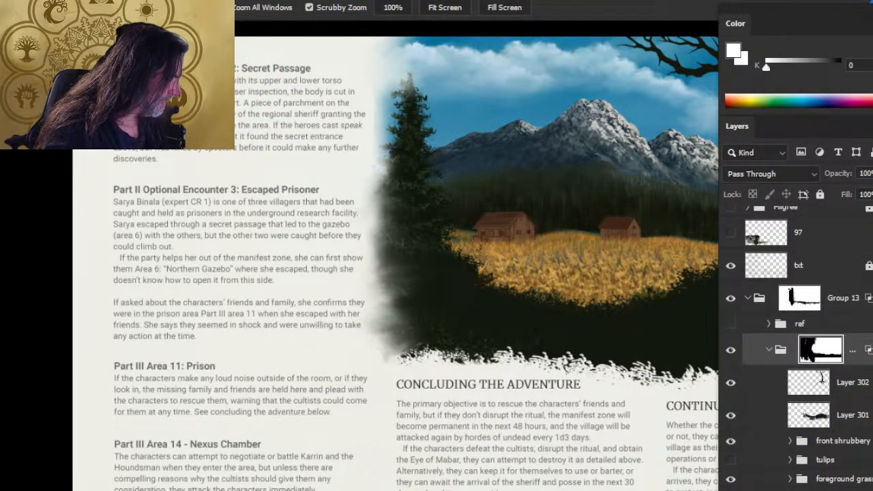
scroll(821, 349, up, 1)
click(730, 215)
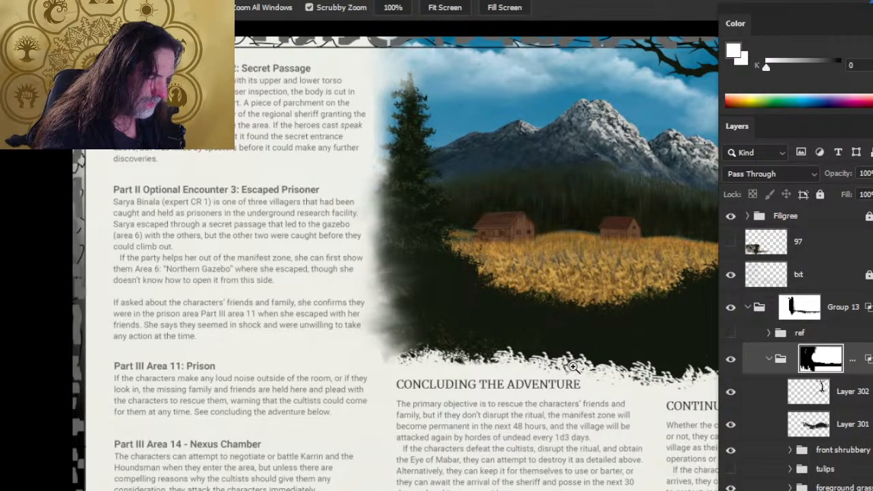
- Examine the full page layout with text, border and masked painting, both as a whole and up close
drag(553, 367, 529, 359)
key(f)
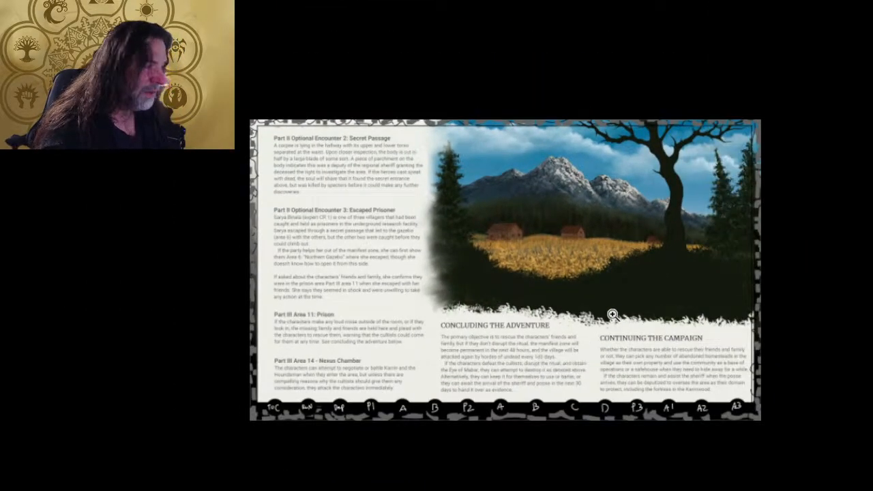
drag(613, 315, 628, 298)
scroll(682, 296, up, 3)
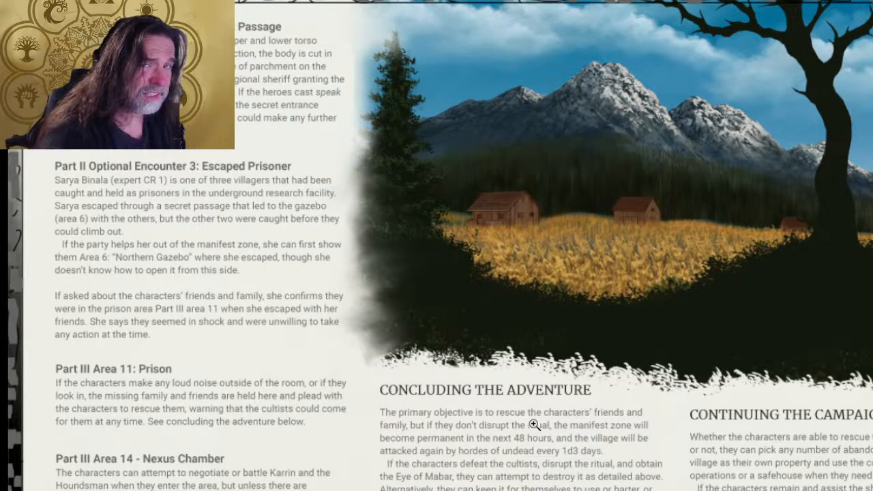
scroll(641, 253, right, 5)
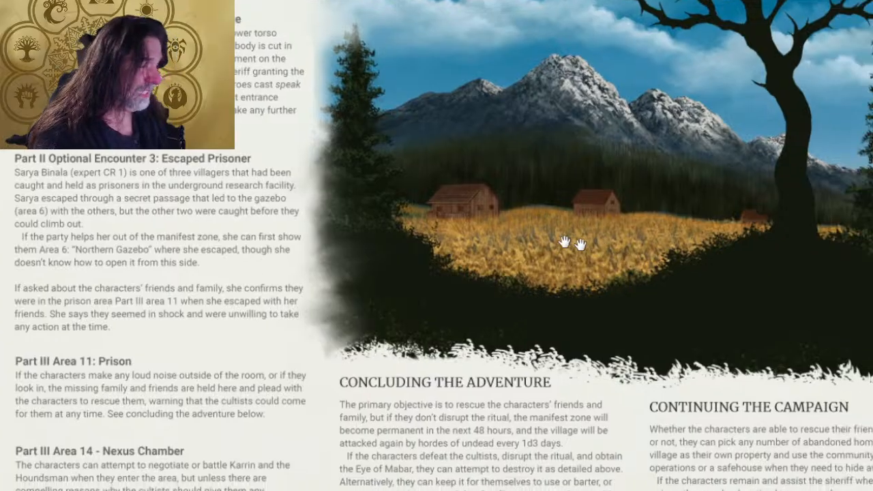
scroll(536, 251, down, 3)
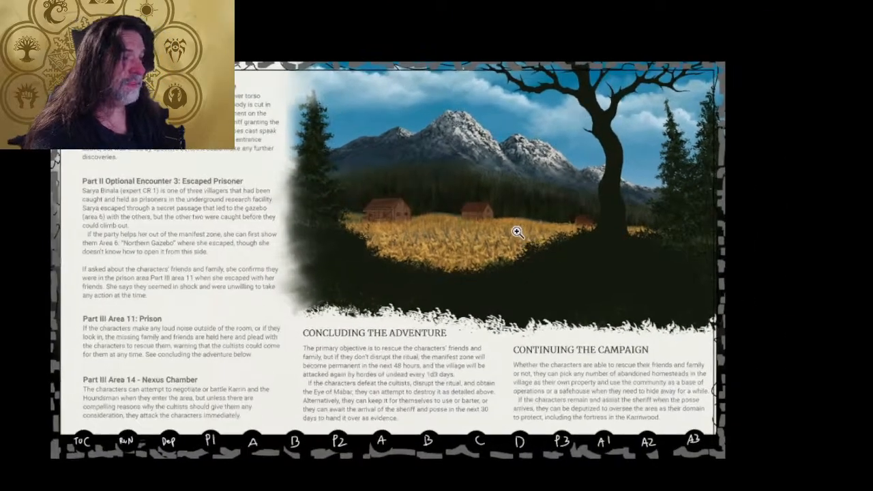
key(f)
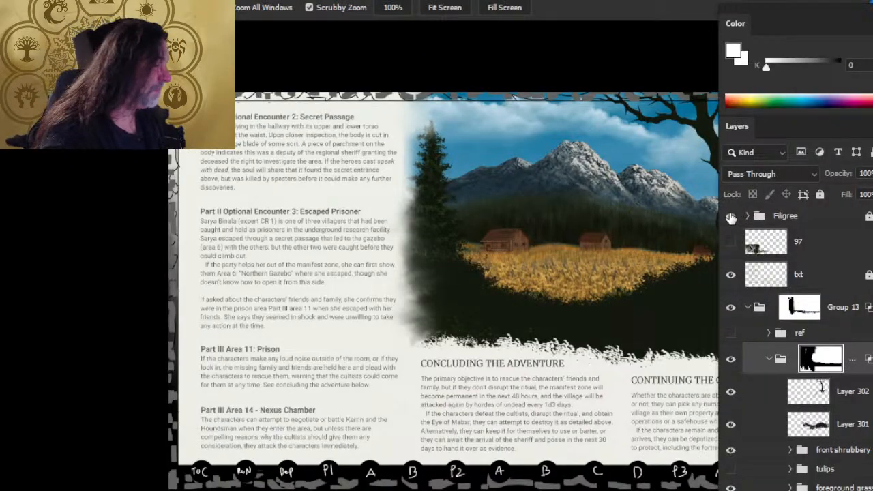
- Hide the Filigree group and txt layer, and disable the masks on Group 13 and its nested painting group
click(732, 280)
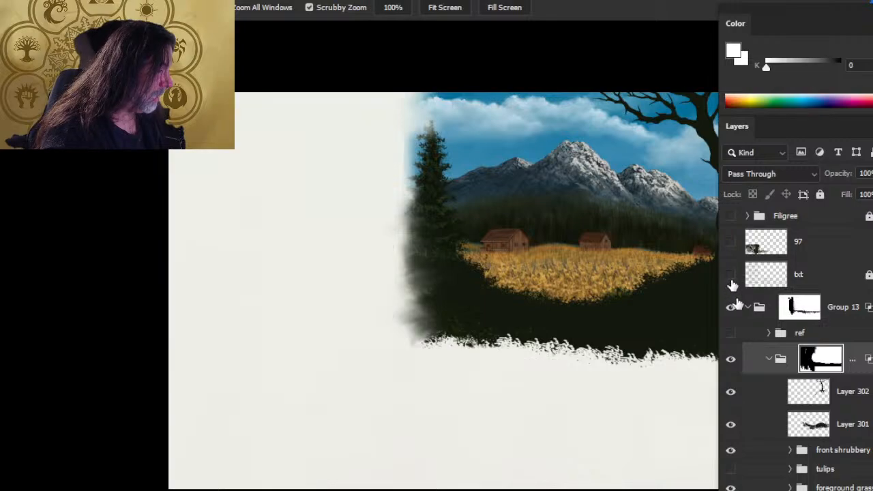
right_click(805, 311)
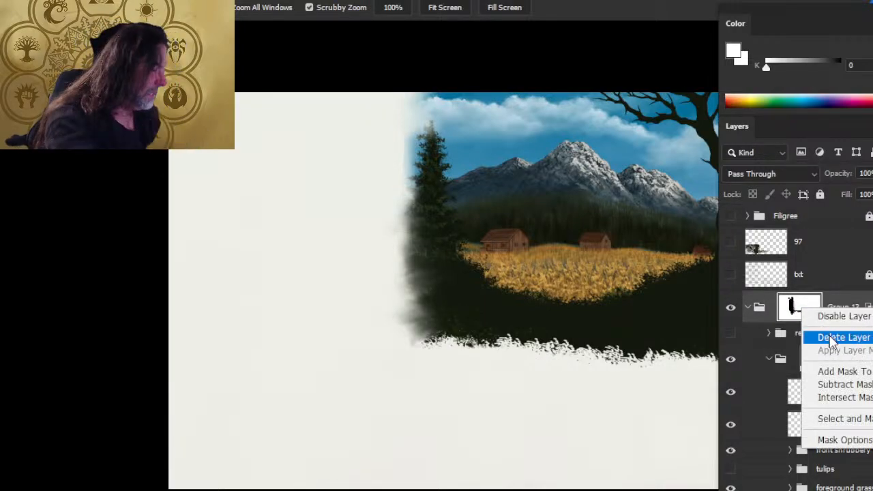
click(827, 317)
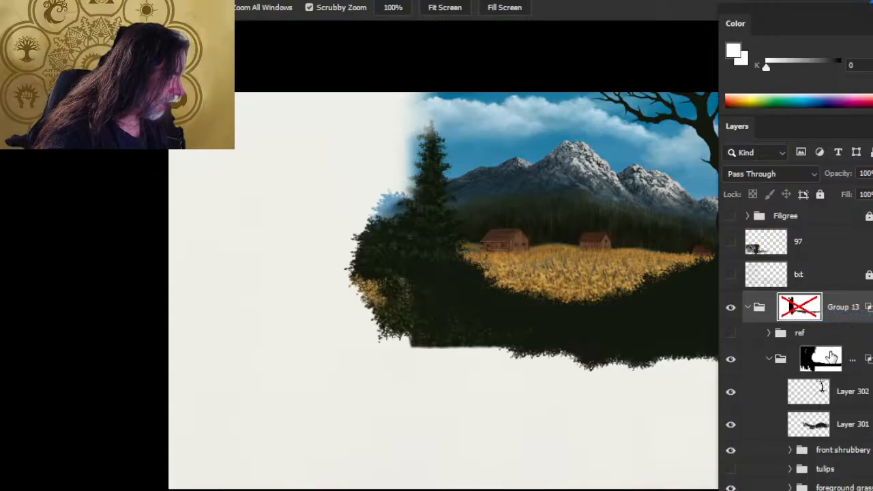
right_click(829, 359)
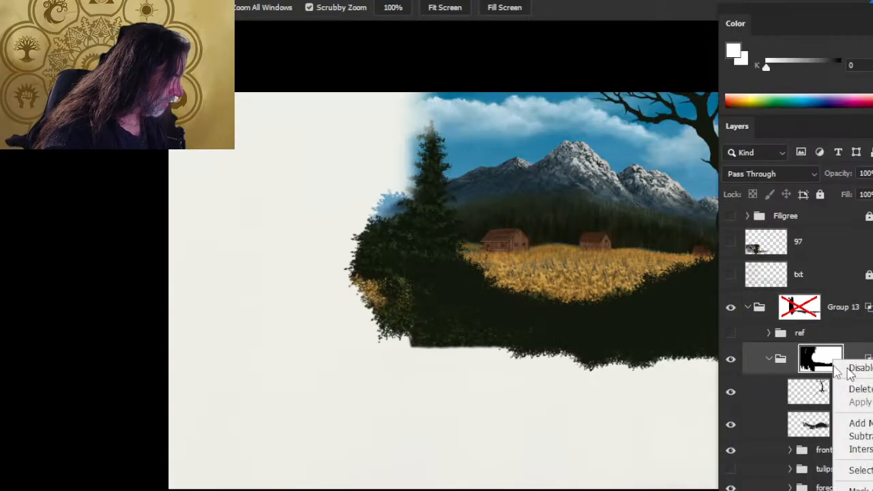
click(851, 369)
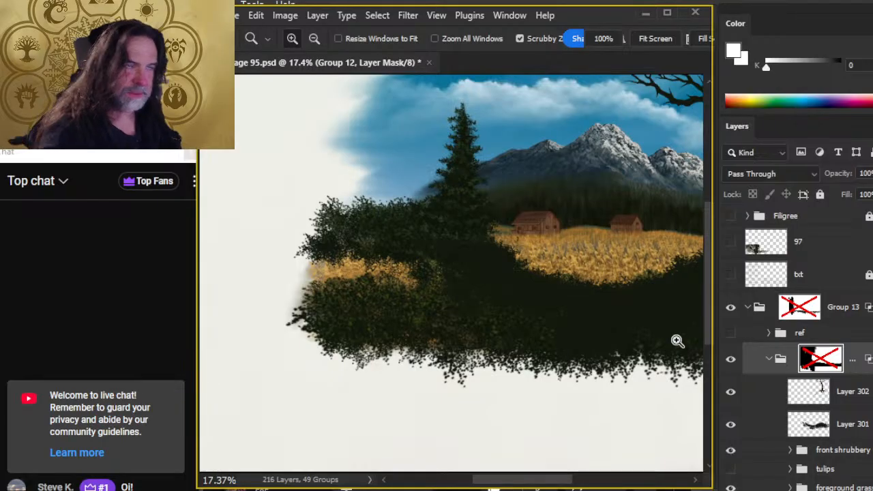
- Examine the unmasked painting around the bare tree, mountains and wheat field, as a whole and up close
drag(619, 305, 435, 304)
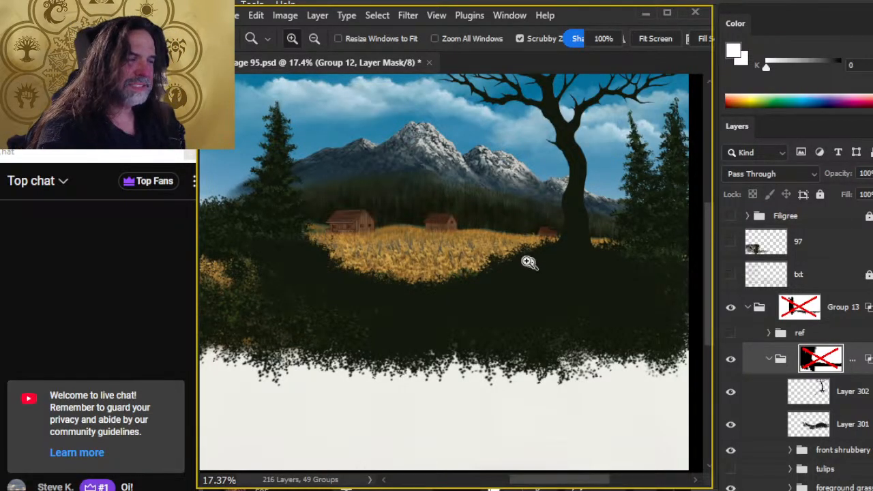
drag(528, 259, 494, 254)
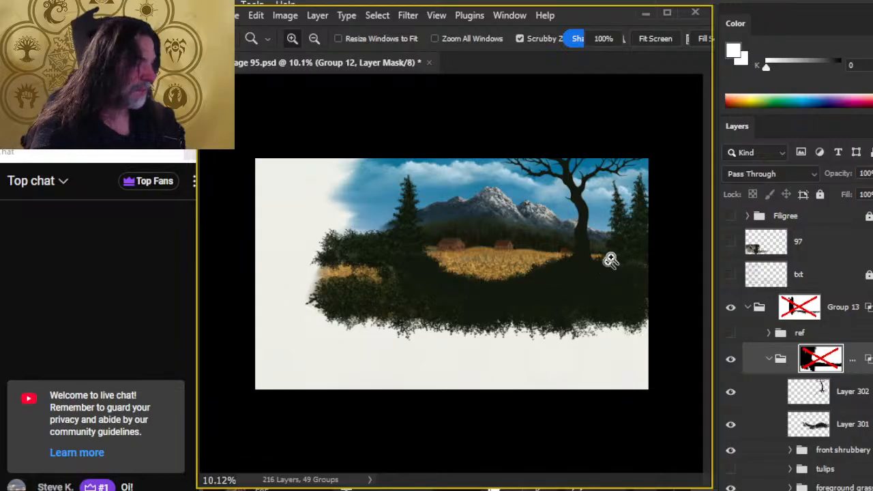
scroll(617, 266, up, 2)
scroll(613, 279, up, 2)
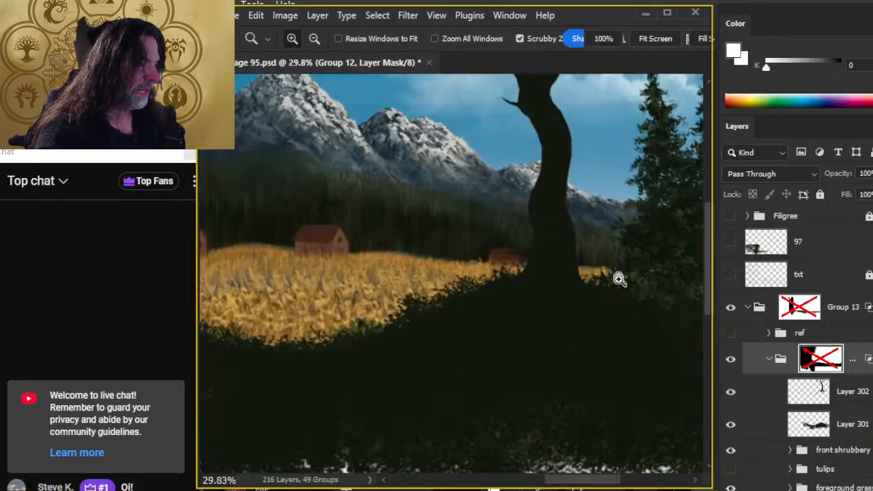
drag(581, 241, 532, 389)
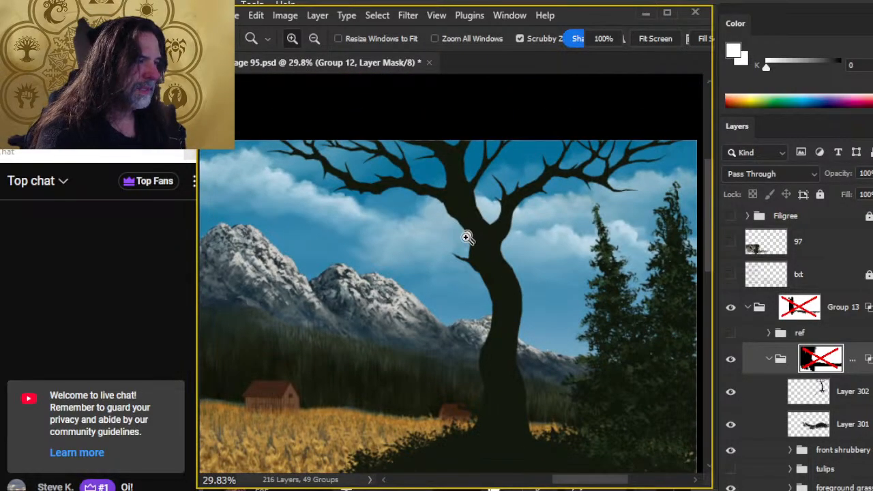
drag(512, 361, 536, 284)
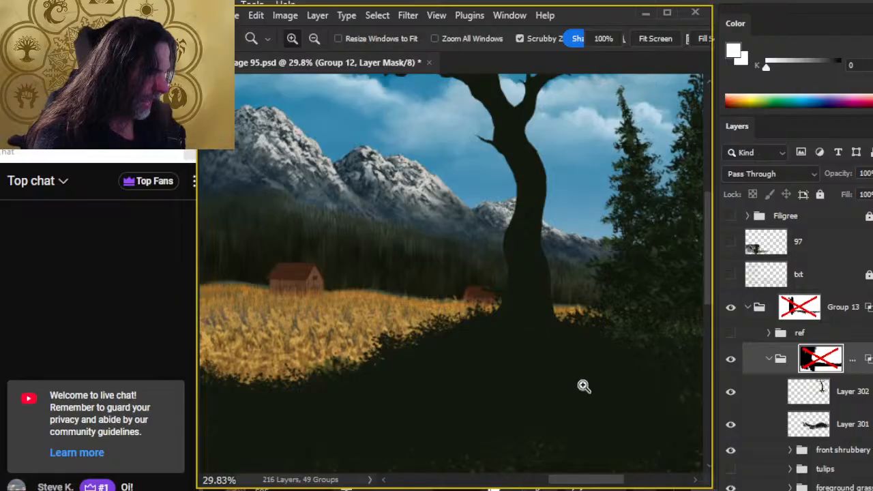
scroll(527, 369, down, 2)
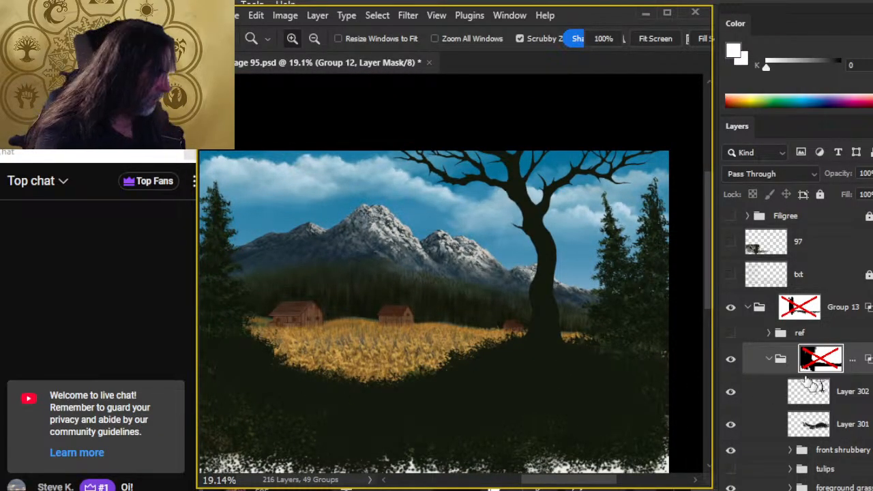
- Expand the mountain group and add a new empty layer at its top for brushwork beside the tree trunk
scroll(798, 341, down, 5)
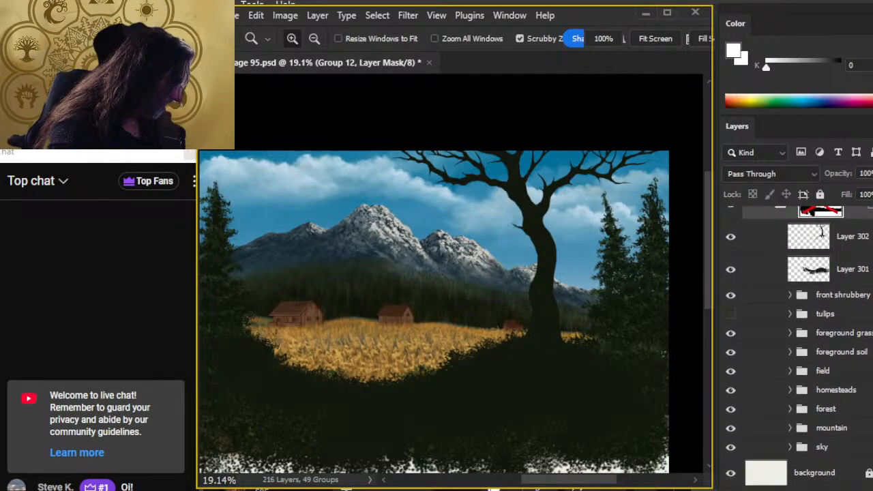
click(789, 429)
click(793, 454)
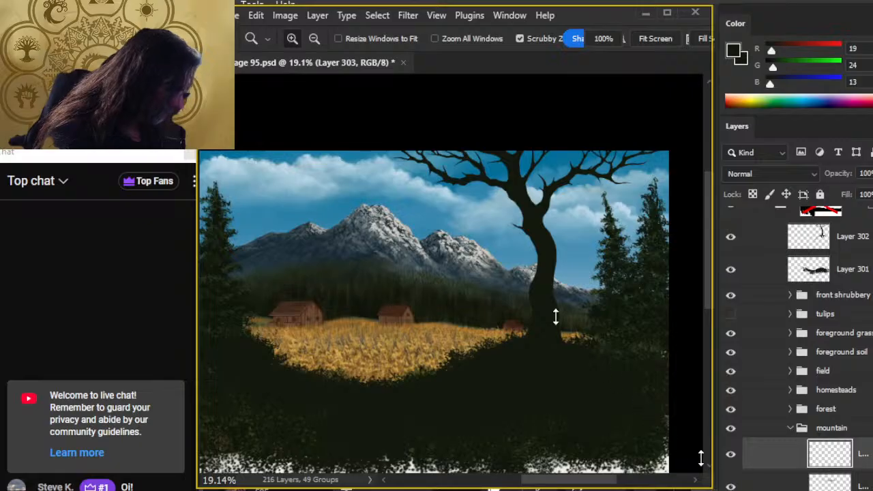
click(561, 275)
drag(561, 275, 604, 325)
drag(595, 364, 433, 330)
key(b)
key(ctrl+shift+alt+n)
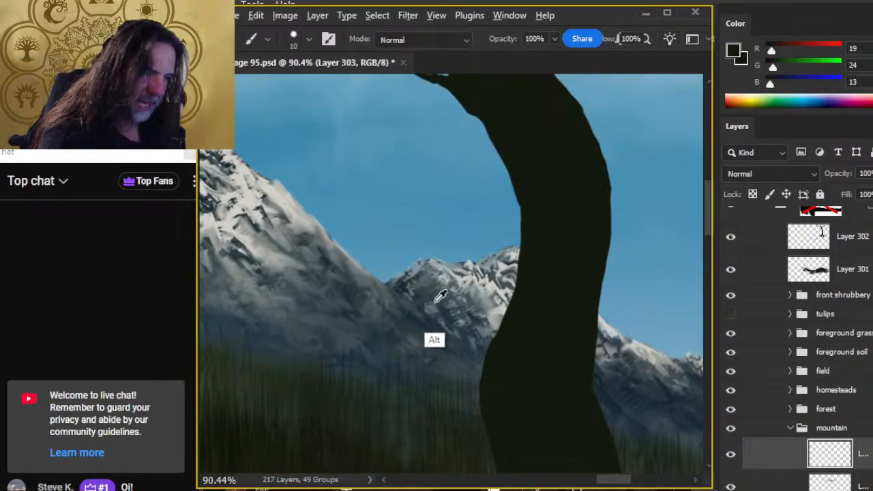
- Sample the dark slate tone (RGB 51, 65, 69) from the mountain and paint over the dip between the two snowy slopes
alt+click(435, 279)
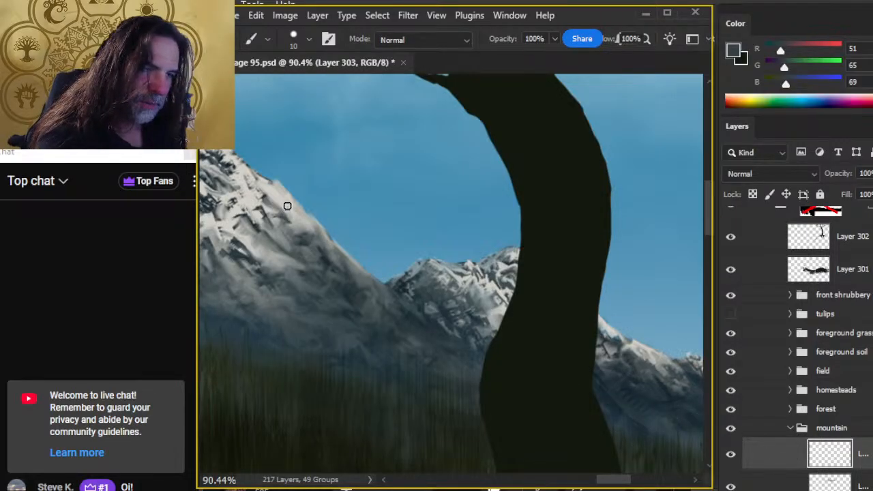
mouse_move(286, 202)
mouse_down()
mouse_move(332, 236)
mouse_move(293, 205)
mouse_move(366, 254)
mouse_move(333, 241)
mouse_move(439, 269)
mouse_move(428, 280)
mouse_move(355, 268)
mouse_move(312, 233)
mouse_move(342, 257)
mouse_move(335, 245)
mouse_move(360, 254)
mouse_move(385, 282)
mouse_move(373, 263)
mouse_move(385, 277)
mouse_move(382, 266)
mouse_move(397, 273)
mouse_move(430, 309)
mouse_up()
mouse_move(441, 309)
mouse_down()
mouse_move(426, 274)
mouse_move(455, 306)
mouse_move(469, 306)
mouse_move(426, 271)
mouse_up()
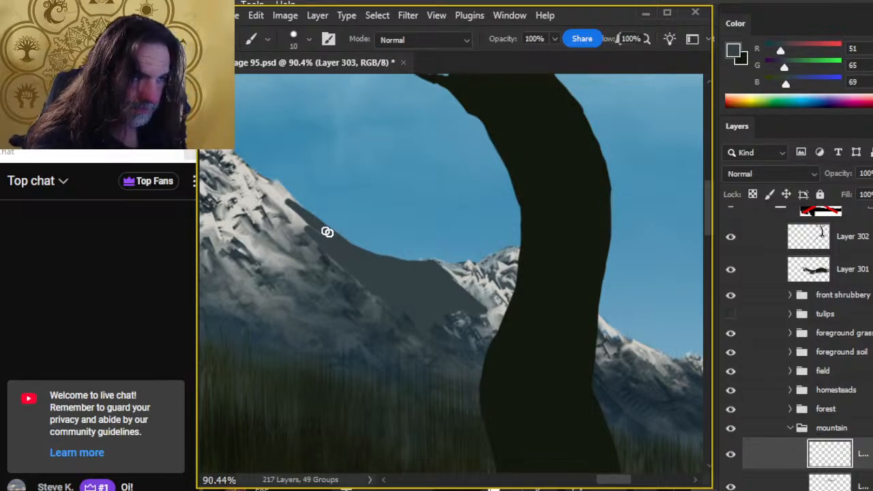
- Smudge the slate paint at 70% strength into the snowy slopes on both sides of the dip, reducing the brush size to 25
key(r)
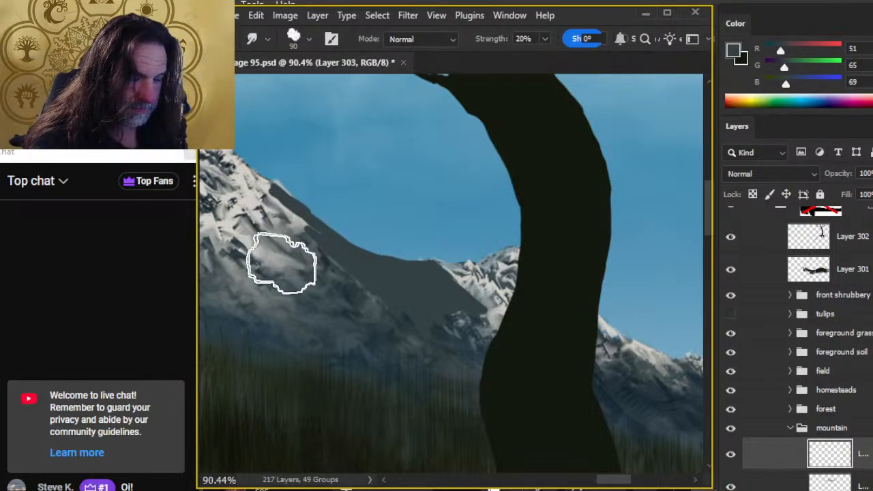
mouse_move(276, 212)
mouse_down()
mouse_move(296, 240)
mouse_move(292, 211)
mouse_move(264, 188)
mouse_move(256, 254)
mouse_up()
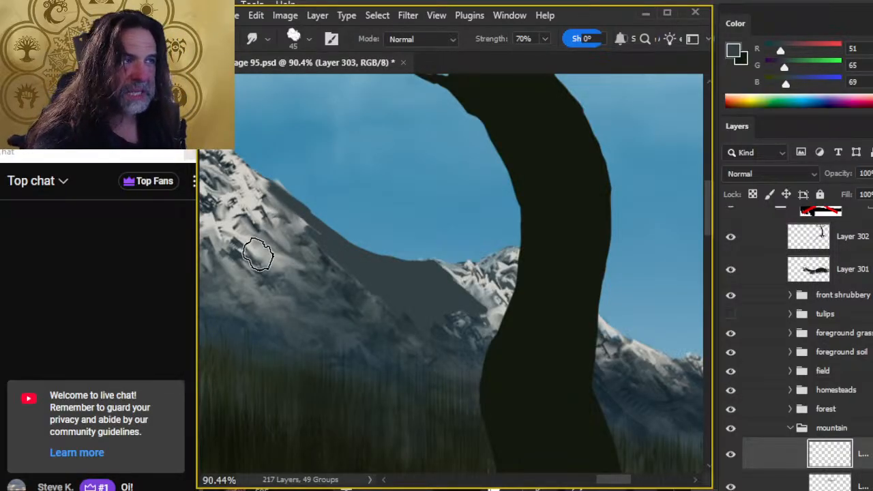
key(bracketleft)
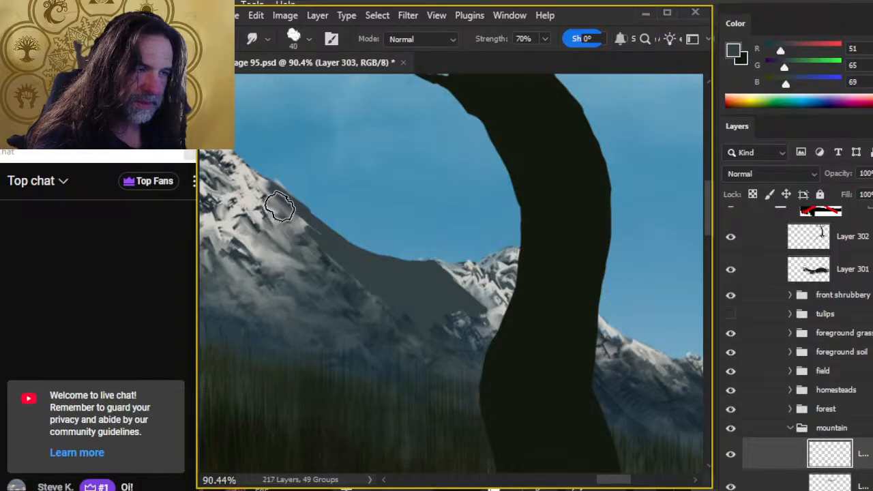
mouse_move(282, 207)
mouse_down()
mouse_move(309, 248)
mouse_move(298, 223)
mouse_move(314, 270)
mouse_move(397, 333)
mouse_move(354, 302)
mouse_move(360, 295)
mouse_move(406, 324)
mouse_move(341, 258)
mouse_move(460, 347)
mouse_move(450, 281)
mouse_move(431, 298)
mouse_move(429, 286)
mouse_move(443, 281)
mouse_move(429, 286)
mouse_move(432, 277)
mouse_move(487, 315)
mouse_move(452, 293)
mouse_move(486, 296)
mouse_move(489, 341)
mouse_move(461, 300)
mouse_move(461, 324)
mouse_move(489, 329)
mouse_move(457, 283)
mouse_move(455, 297)
mouse_move(437, 280)
mouse_up()
key(bracketleft)
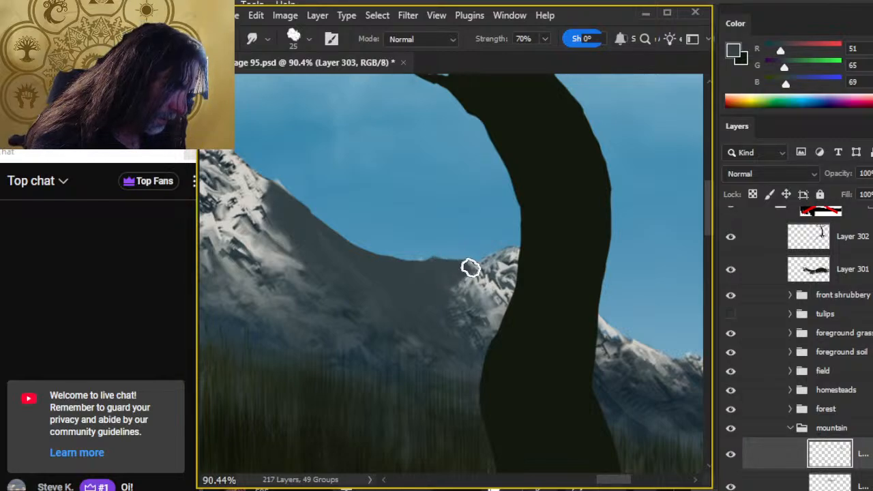
mouse_move(471, 268)
mouse_down()
mouse_move(397, 266)
mouse_move(432, 269)
mouse_up()
key(e)
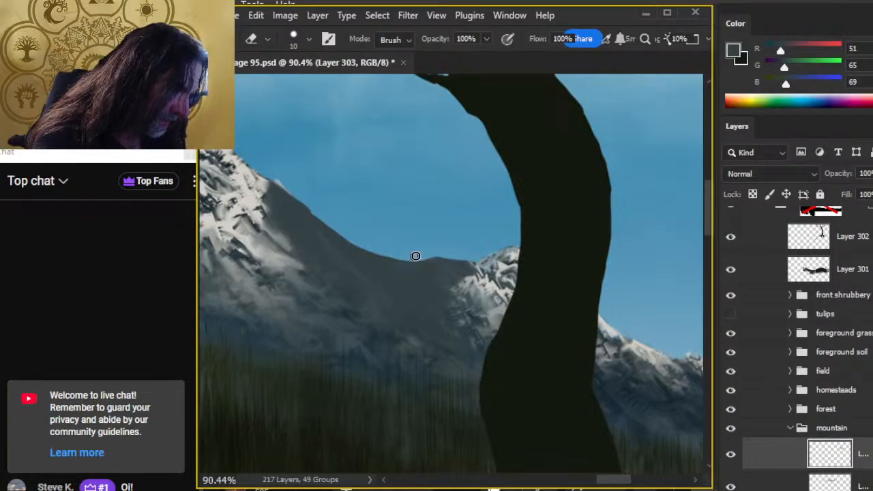
- Extend the slate edge with a size 10 brush up the ridge above the dip and smudge it into the snow
key(b)
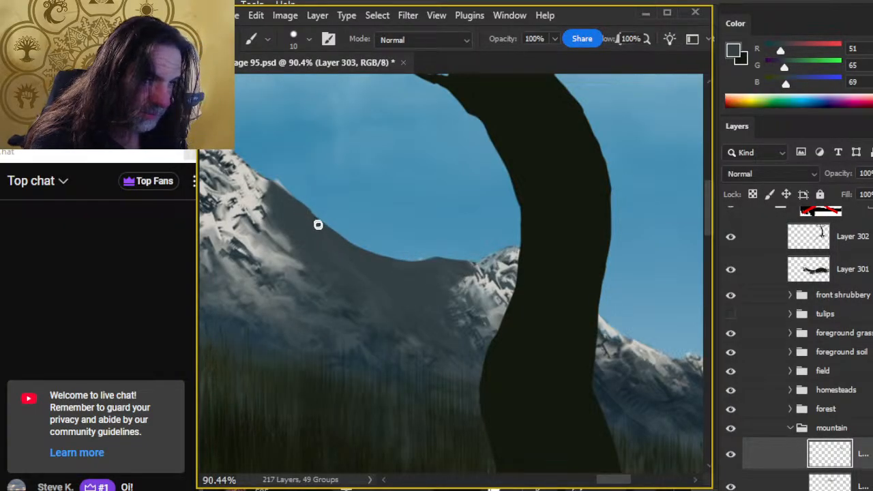
drag(267, 178, 235, 178)
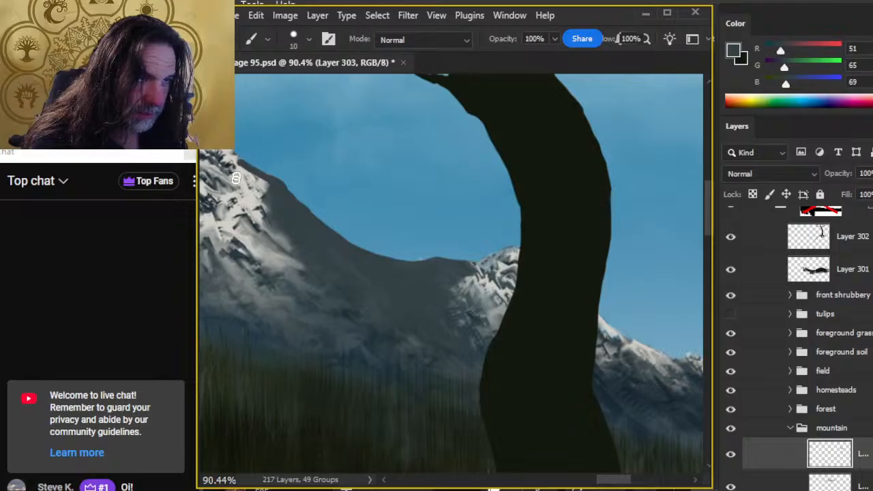
drag(246, 221, 394, 259)
key(r)
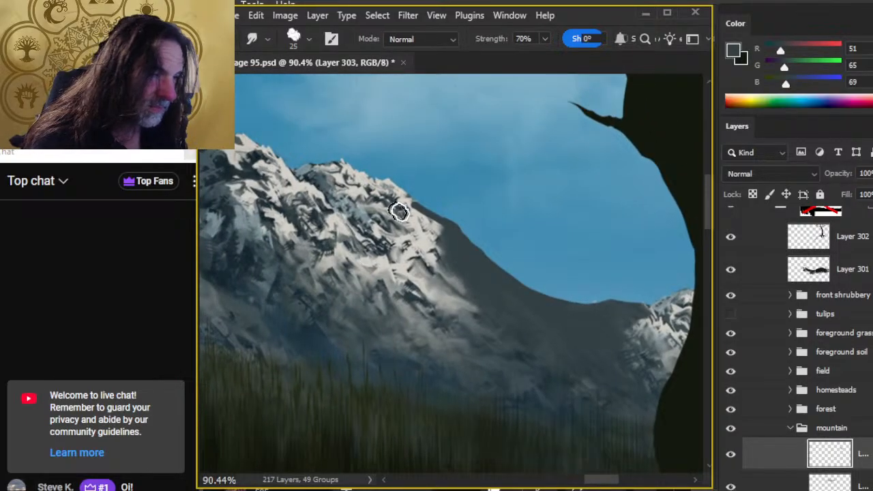
mouse_move(423, 222)
mouse_down()
mouse_move(392, 197)
mouse_move(420, 222)
mouse_move(398, 194)
mouse_move(401, 216)
mouse_move(410, 215)
mouse_move(384, 186)
mouse_move(370, 238)
mouse_up()
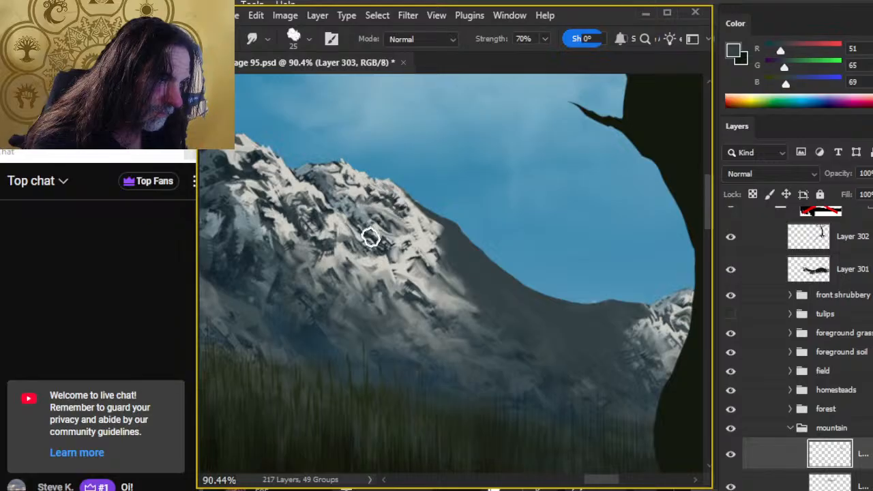
- Paint slate along the crest of the smaller peak and smudge the strokes into a smooth dark ridge
key(b)
mouse_move(251, 140)
mouse_down()
mouse_move(338, 163)
mouse_move(278, 163)
mouse_move(296, 176)
mouse_move(286, 160)
mouse_move(318, 178)
mouse_move(336, 173)
mouse_move(311, 184)
mouse_move(241, 142)
mouse_up()
key(r)
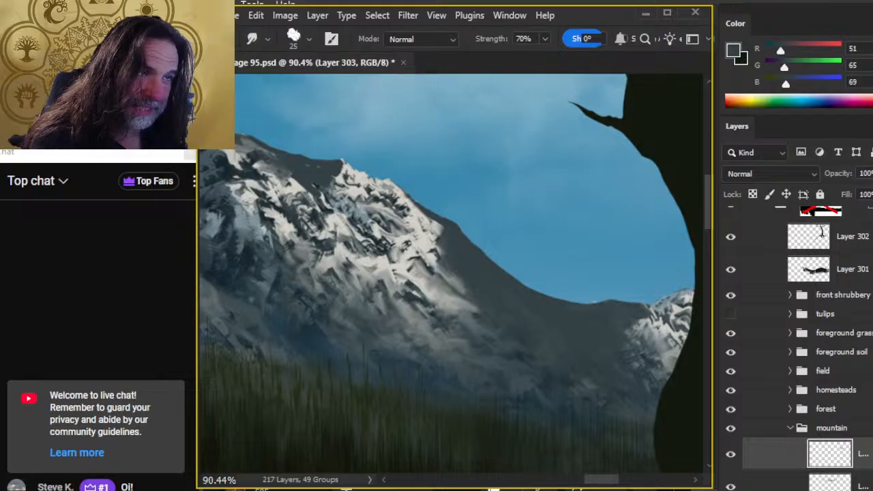
mouse_move(290, 141)
mouse_down()
mouse_move(336, 189)
mouse_move(262, 157)
mouse_move(302, 174)
mouse_move(303, 166)
mouse_move(341, 169)
mouse_move(332, 175)
mouse_move(343, 170)
mouse_move(341, 178)
mouse_move(339, 168)
mouse_move(342, 180)
mouse_move(306, 151)
mouse_up()
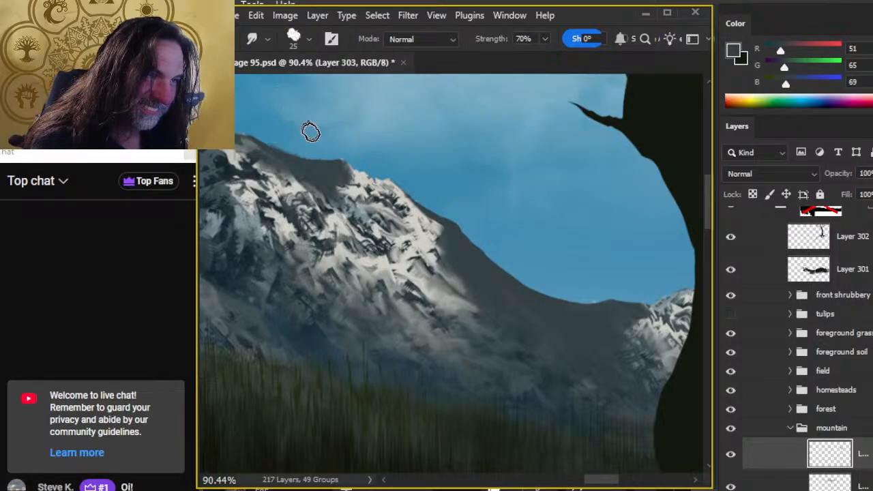
key(e)
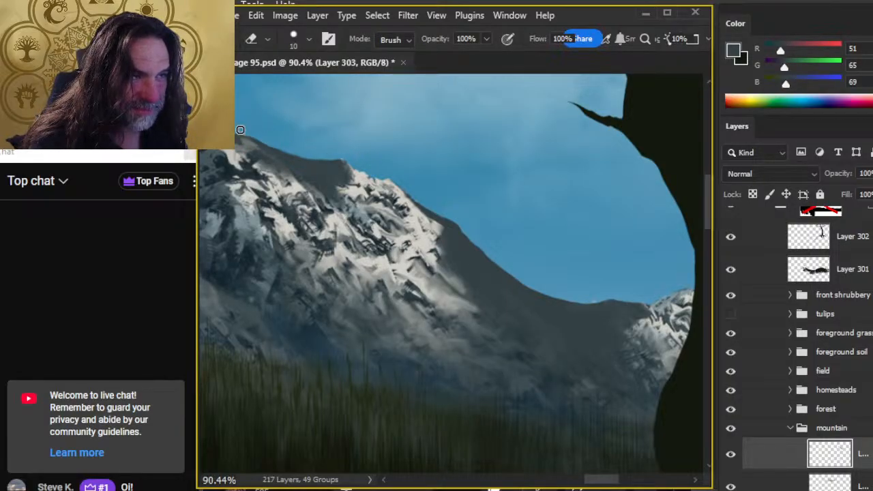
- Smudge the smaller peak's dark crest down into the snow on its upper face at 70% strength, size 25
key(r)
drag(292, 170, 340, 222)
mouse_move(327, 176)
mouse_down()
mouse_move(366, 191)
mouse_move(347, 182)
mouse_move(353, 175)
mouse_move(358, 189)
mouse_move(341, 180)
mouse_move(319, 202)
mouse_move(338, 201)
mouse_move(364, 186)
mouse_move(340, 191)
mouse_move(355, 188)
mouse_move(350, 179)
mouse_move(357, 188)
mouse_move(305, 197)
mouse_move(368, 191)
mouse_move(341, 173)
mouse_move(377, 196)
mouse_move(342, 167)
mouse_move(347, 178)
mouse_move(330, 172)
mouse_move(337, 170)
mouse_move(331, 183)
mouse_move(354, 177)
mouse_move(375, 195)
mouse_up()
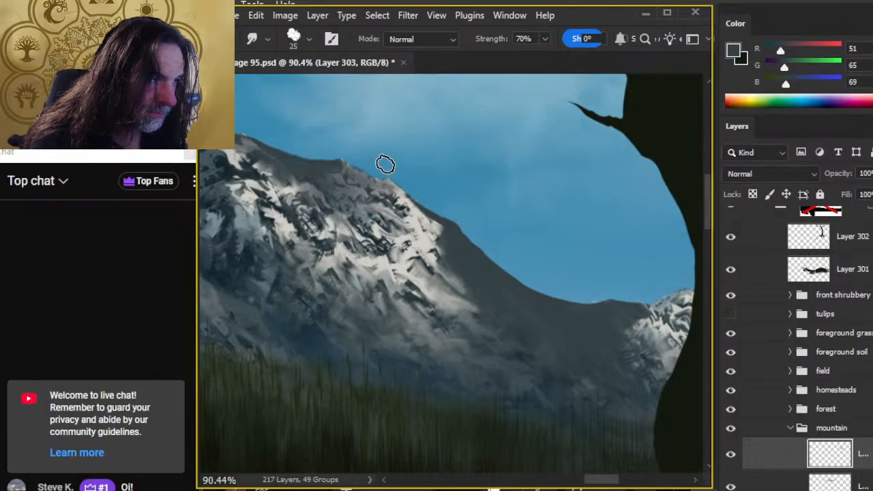
mouse_move(386, 165)
mouse_down()
mouse_move(378, 184)
mouse_move(354, 186)
mouse_move(363, 184)
mouse_move(331, 210)
mouse_move(321, 193)
mouse_move(302, 202)
mouse_move(281, 173)
mouse_move(255, 161)
mouse_move(302, 168)
mouse_move(347, 214)
mouse_move(270, 165)
mouse_move(282, 186)
mouse_move(300, 168)
mouse_move(286, 154)
mouse_move(265, 164)
mouse_move(294, 184)
mouse_move(289, 169)
mouse_move(266, 173)
mouse_move(296, 185)
mouse_move(247, 160)
mouse_move(321, 203)
mouse_move(244, 147)
mouse_move(295, 182)
mouse_move(247, 165)
mouse_up()
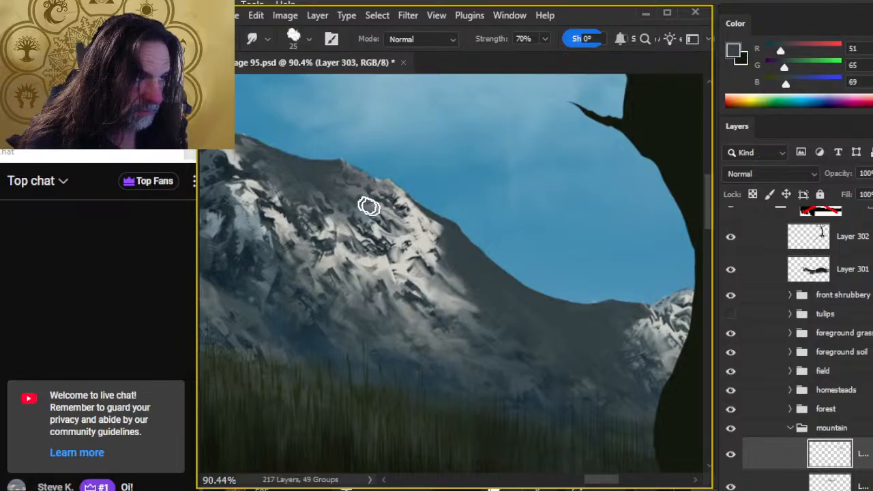
- Outline the tallest peak's summit and its upper slope facing the tree with the slate color, using a size 10 brush
key(z)
scroll(379, 281, down, 4)
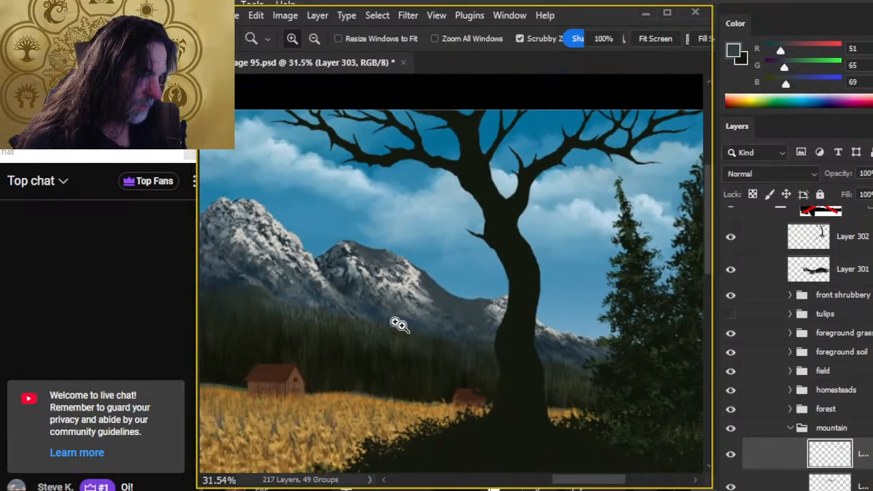
scroll(484, 273, down, 3)
drag(485, 278, 441, 275)
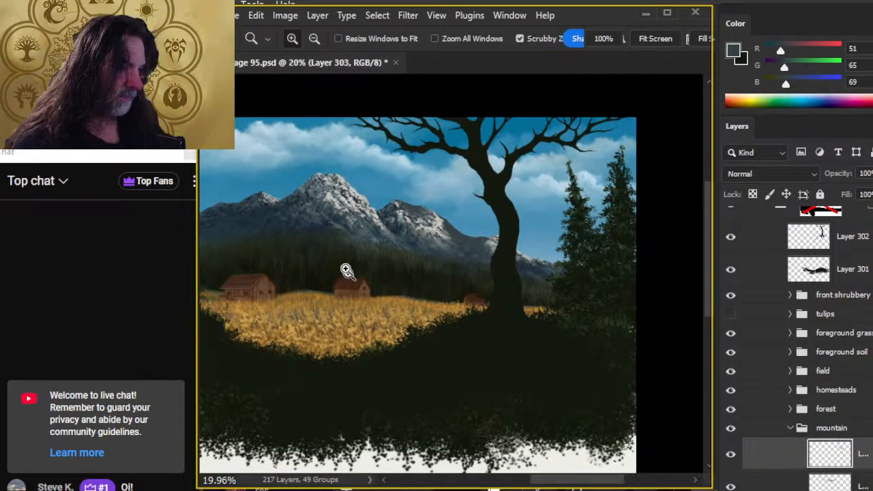
drag(326, 186, 364, 187)
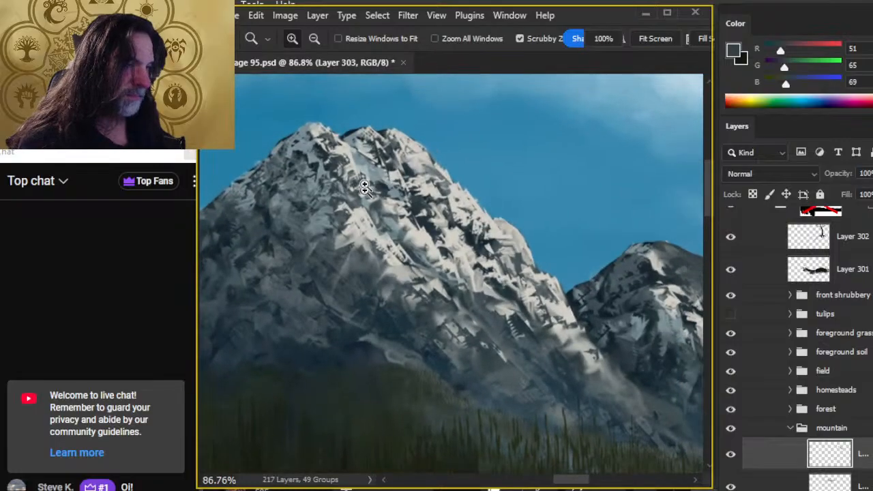
key(b)
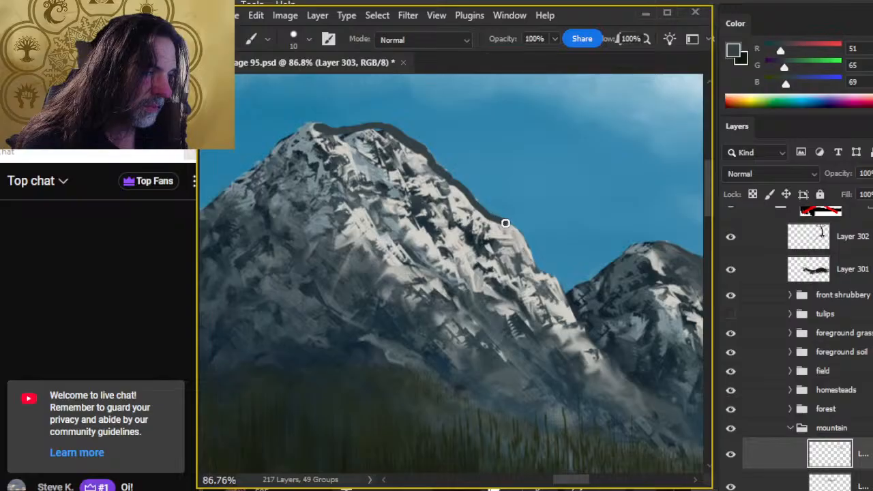
key(r)
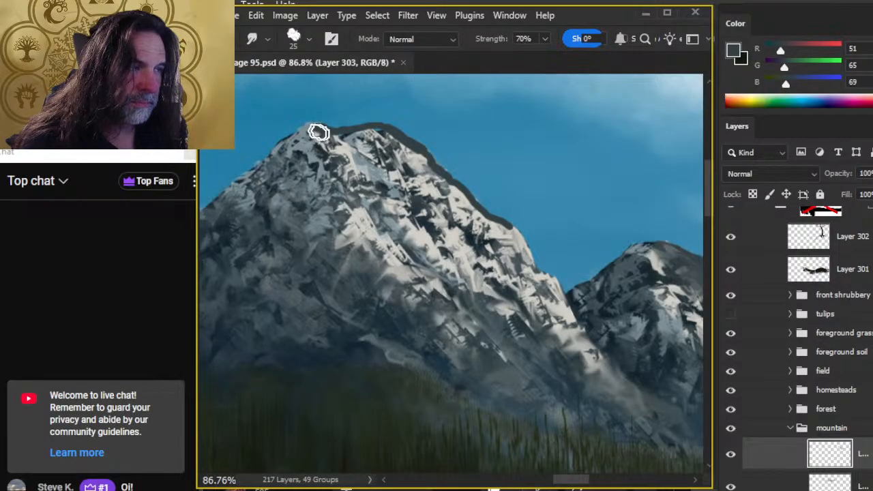
key(b)
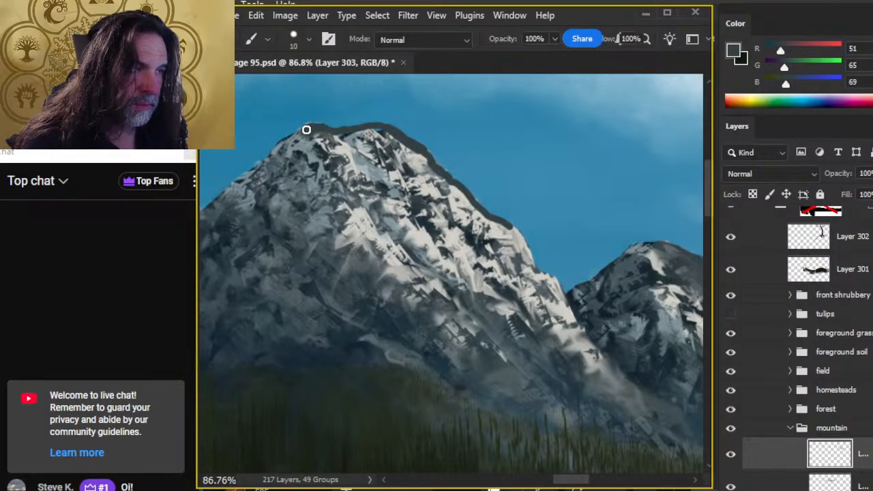
- Smudge the slate outline down into the snow around the tallest peak's summit with a size 20 brush
key(r)
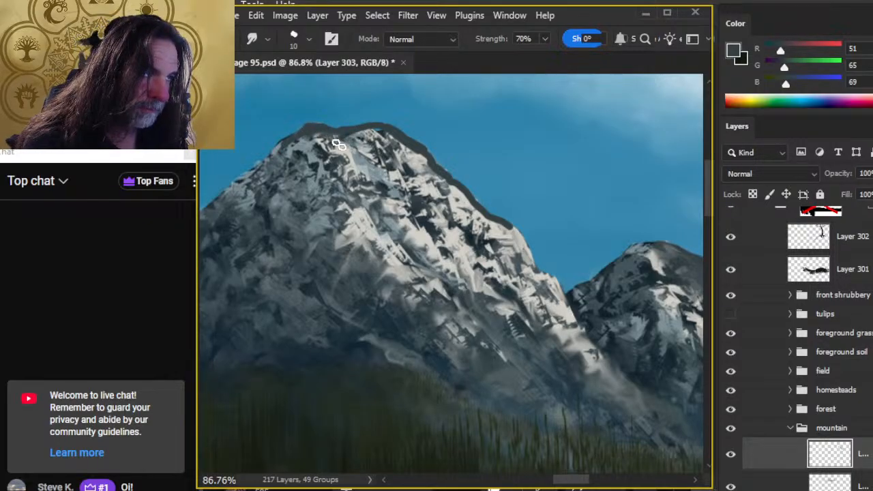
key(bracketright)
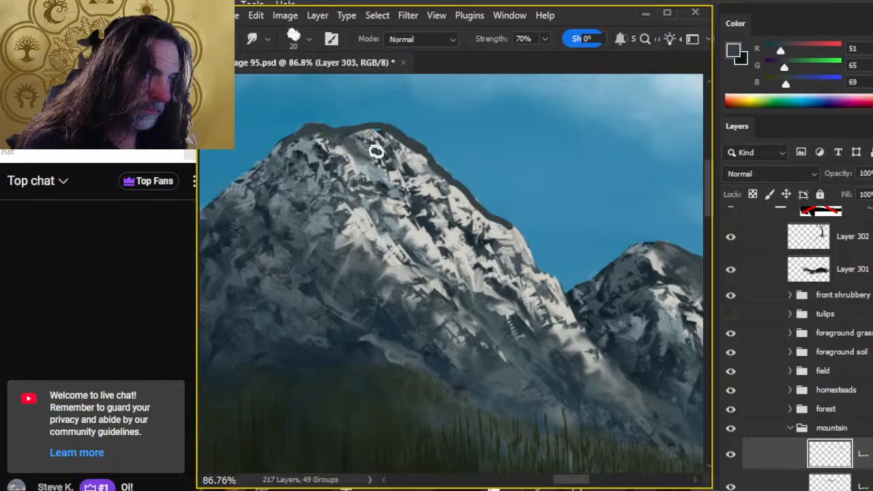
mouse_move(377, 152)
mouse_down()
mouse_move(353, 145)
mouse_move(361, 131)
mouse_move(419, 163)
mouse_move(406, 143)
mouse_move(415, 157)
mouse_move(320, 147)
mouse_move(315, 136)
mouse_move(272, 160)
mouse_move(272, 172)
mouse_move(311, 153)
mouse_move(346, 165)
mouse_move(294, 154)
mouse_move(307, 146)
mouse_move(329, 158)
mouse_move(332, 143)
mouse_move(360, 171)
mouse_move(372, 166)
mouse_move(354, 132)
mouse_move(371, 136)
mouse_move(358, 133)
mouse_move(386, 159)
mouse_move(363, 197)
mouse_up()
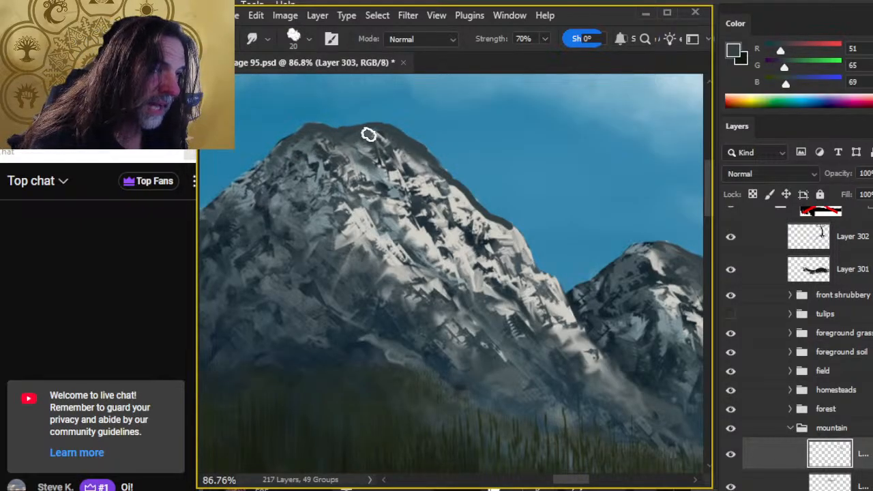
- Examine the darkened mountain crests up close and against the whole landscape
key(z)
scroll(404, 277, down, 6)
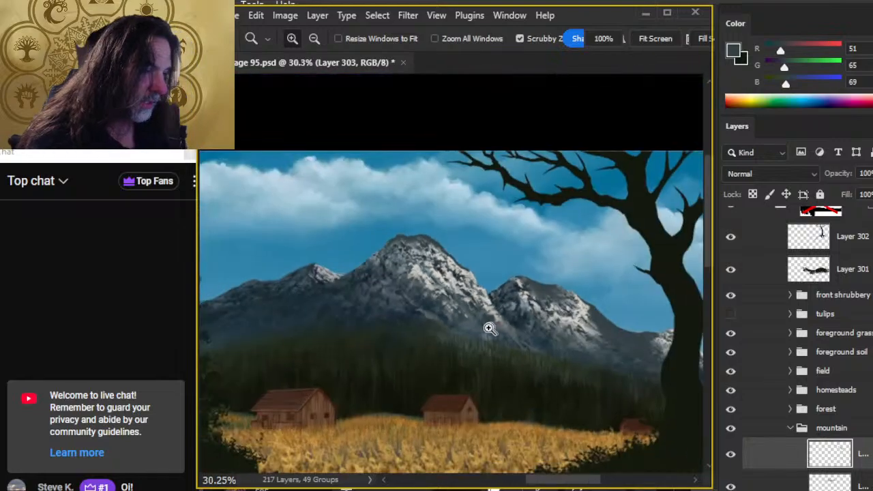
scroll(358, 253, up, 8)
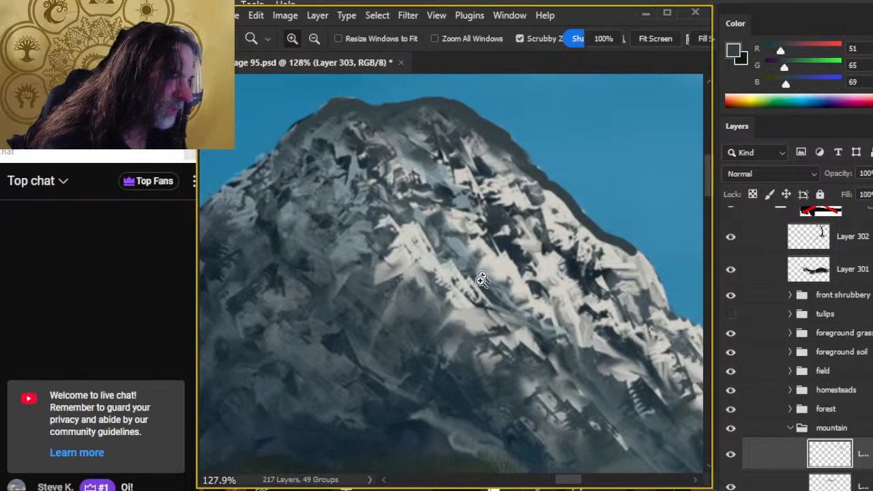
scroll(617, 317, down, 4)
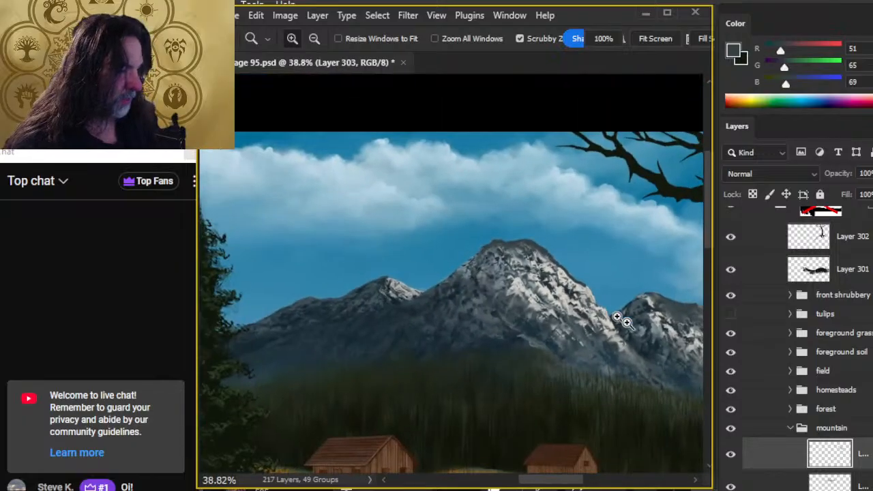
drag(618, 317, 530, 195)
drag(559, 374, 649, 214)
mouse_move(450, 329)
mouse_down()
mouse_move(415, 373)
mouse_move(380, 462)
mouse_up()
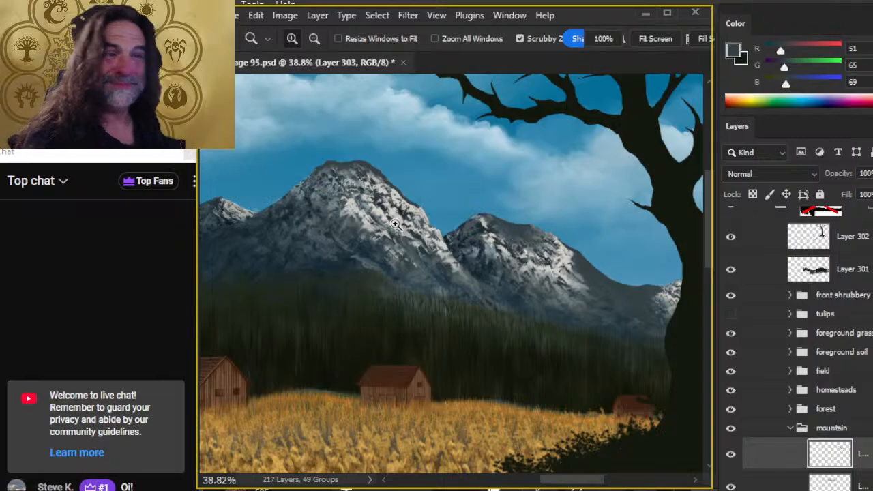
scroll(421, 234, up, 3)
- Smudge the slate edge into the snow down the tallest peak's slope facing the tree, at 70% strength
key(r)
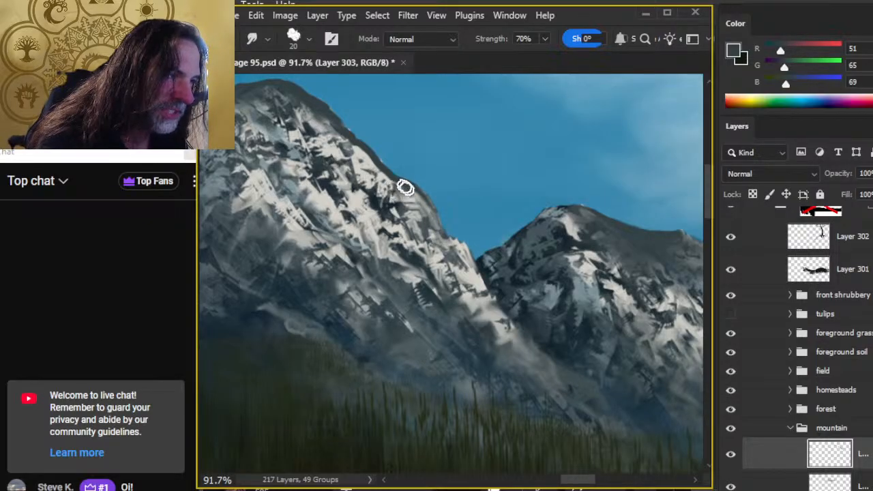
mouse_move(415, 193)
mouse_down()
mouse_move(434, 223)
mouse_move(439, 190)
mouse_move(453, 237)
mouse_move(419, 196)
mouse_move(448, 247)
mouse_move(455, 227)
mouse_move(427, 189)
mouse_move(437, 213)
mouse_move(431, 218)
mouse_move(418, 200)
mouse_move(425, 210)
mouse_move(433, 191)
mouse_up()
key(e)
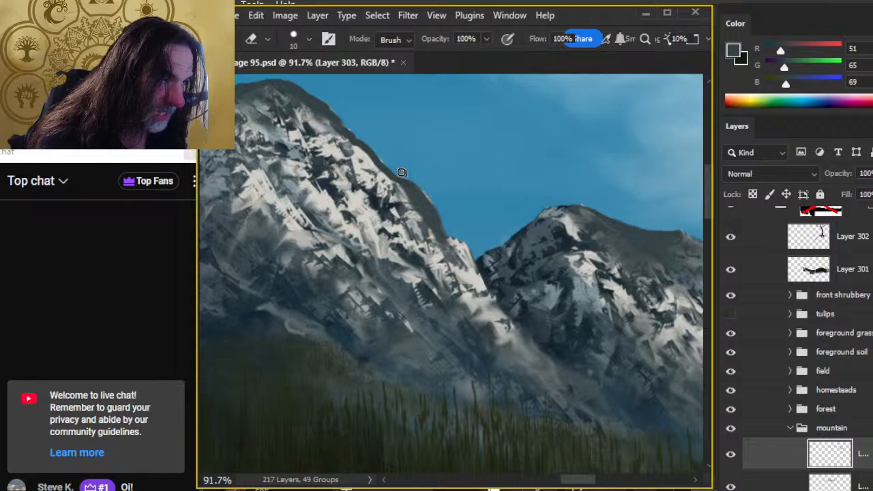
key(r)
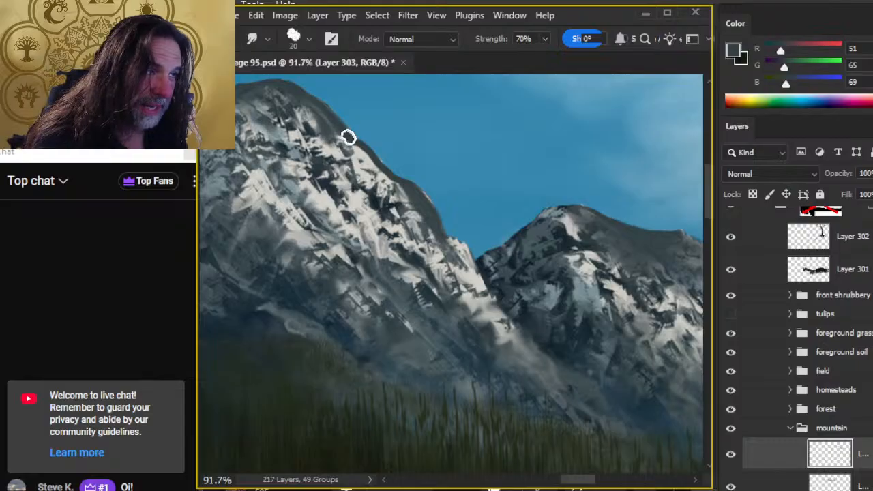
mouse_move(348, 138)
mouse_down()
mouse_move(319, 121)
mouse_move(335, 126)
mouse_move(349, 150)
mouse_move(362, 158)
mouse_move(344, 139)
mouse_move(364, 152)
mouse_move(352, 164)
mouse_move(352, 148)
mouse_move(383, 185)
mouse_move(387, 178)
mouse_move(409, 195)
mouse_up()
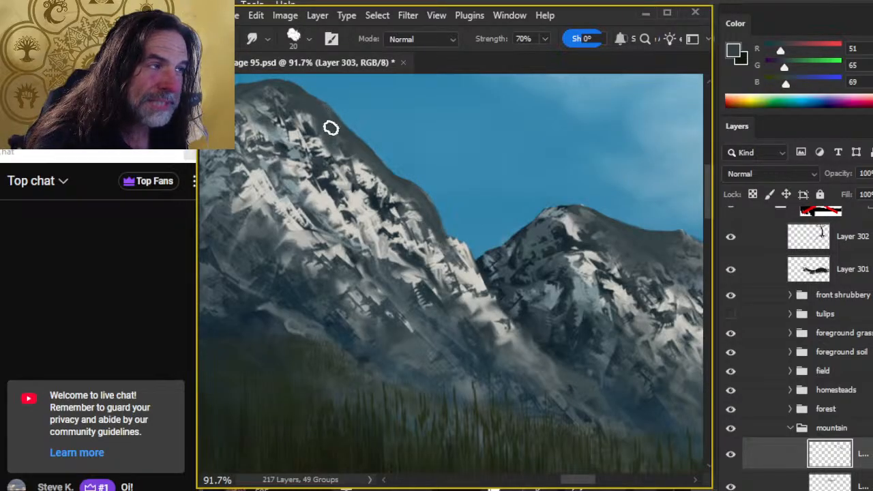
- Touch up the tallest peak's summit edge and paint slate along the lower slope toward the gap between the peaks
key(e)
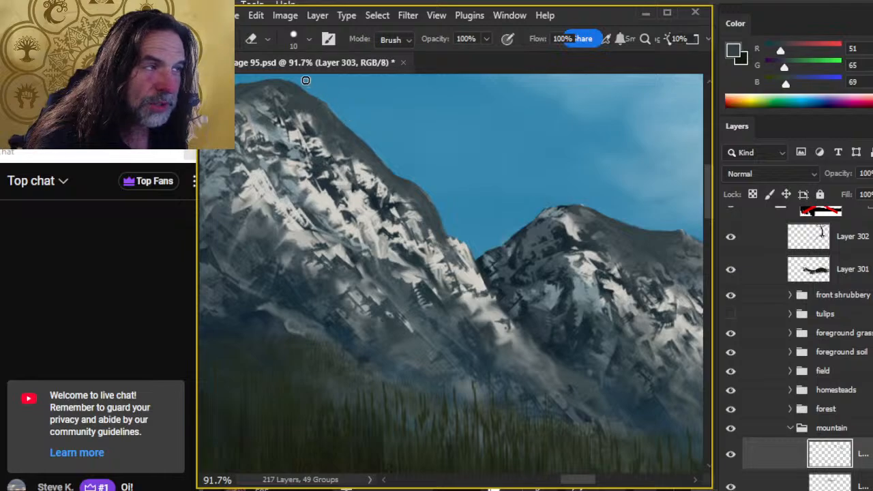
drag(281, 121, 324, 183)
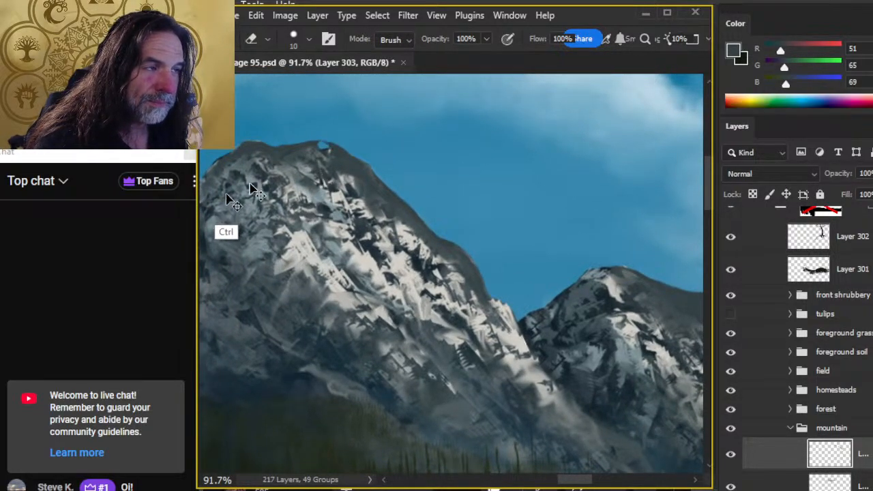
key(r)
key(b)
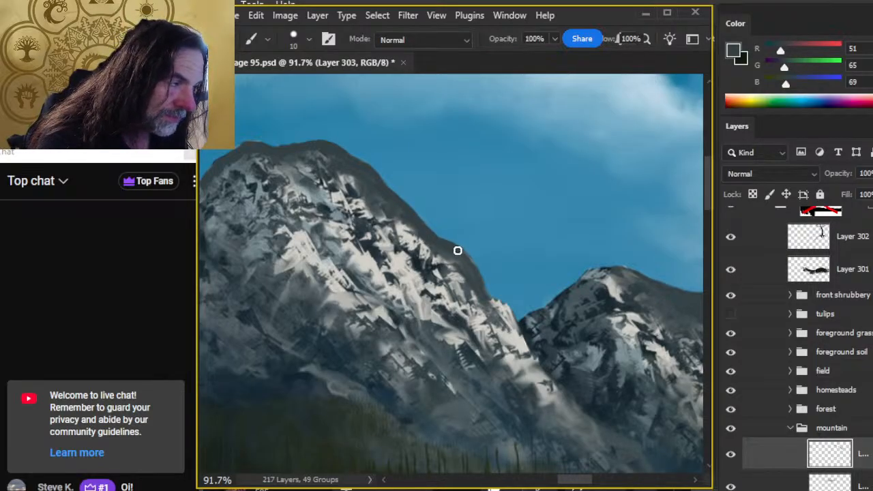
drag(483, 292, 498, 327)
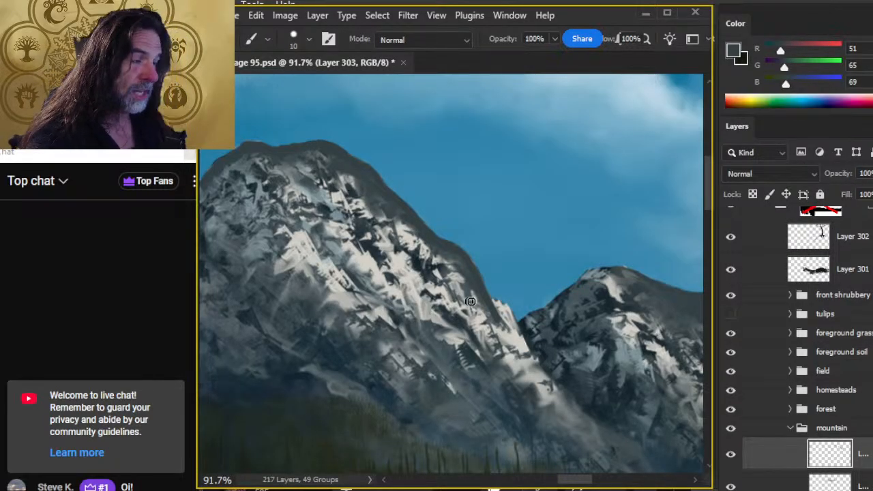
- Paint slate over the bright lower edge of the tallest peak at the gap and smudge it into the snow
key(z)
key(b)
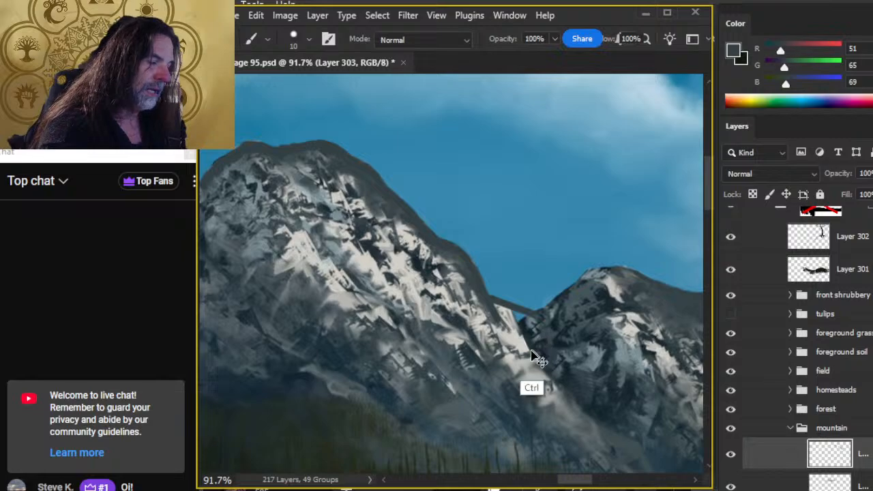
drag(579, 384, 532, 297)
key(r)
mouse_move(456, 227)
mouse_down()
mouse_move(439, 206)
mouse_move(455, 229)
mouse_move(441, 206)
mouse_move(457, 187)
mouse_move(457, 203)
mouse_move(478, 221)
mouse_move(459, 227)
mouse_move(471, 248)
mouse_up()
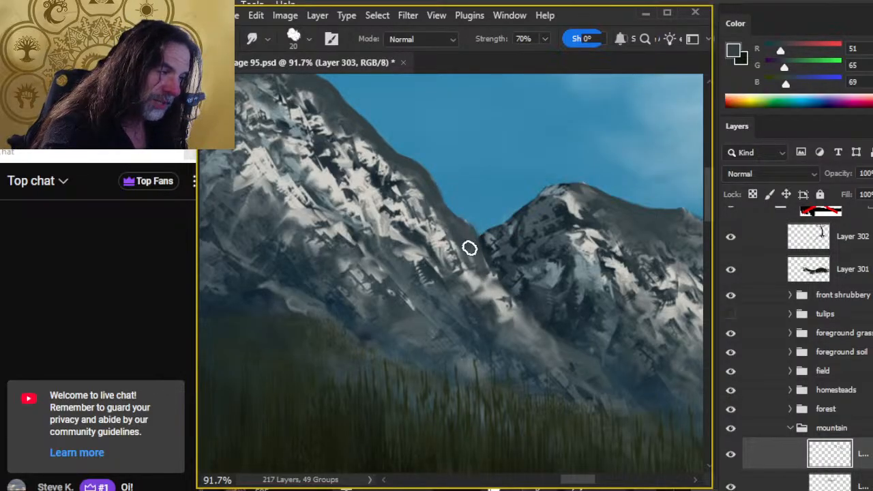
key(e)
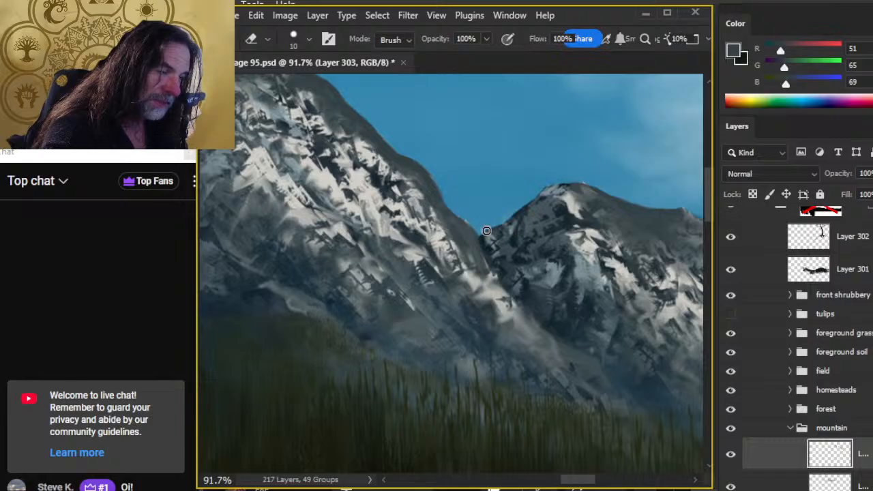
key(r)
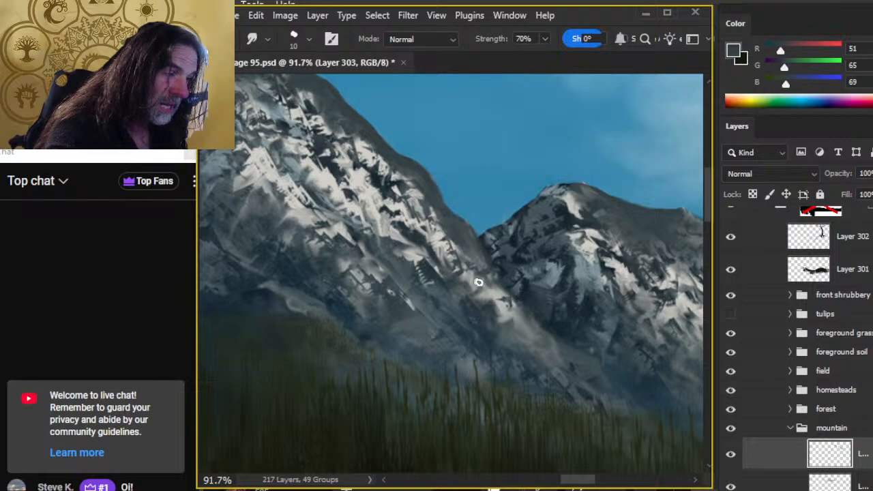
- Refine the tallest peak's summit outline around the bump farther from the tree with the eraser and a size 10 slate brush
key(z)
drag(448, 296, 419, 310)
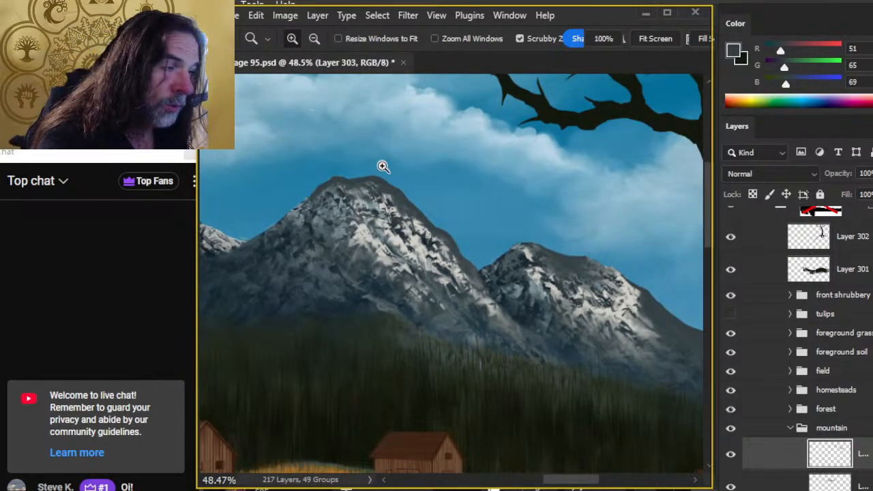
key(r)
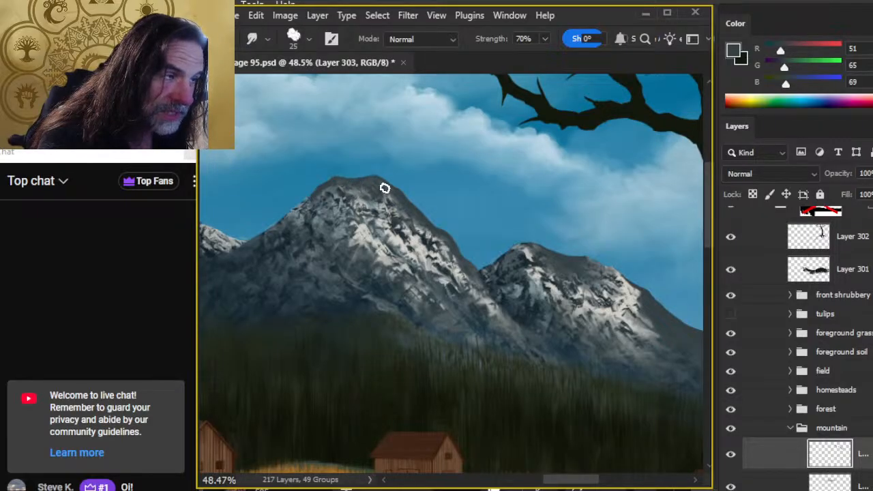
key(z)
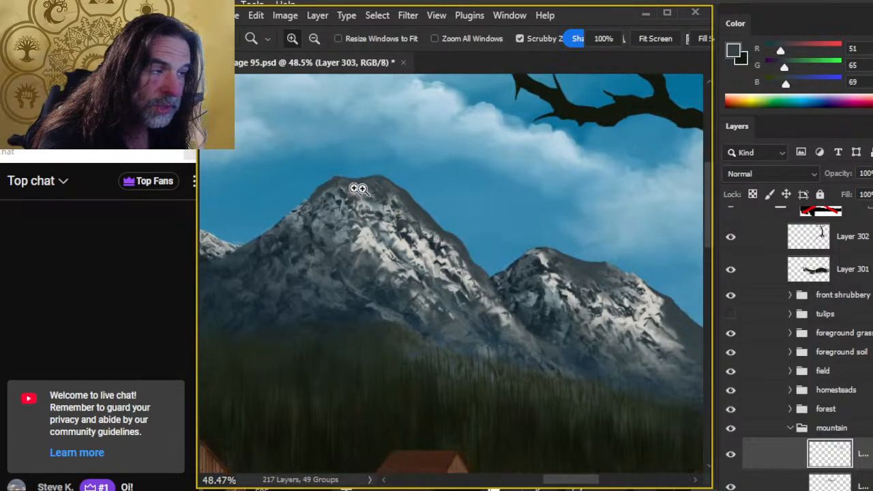
click(354, 198)
key(e)
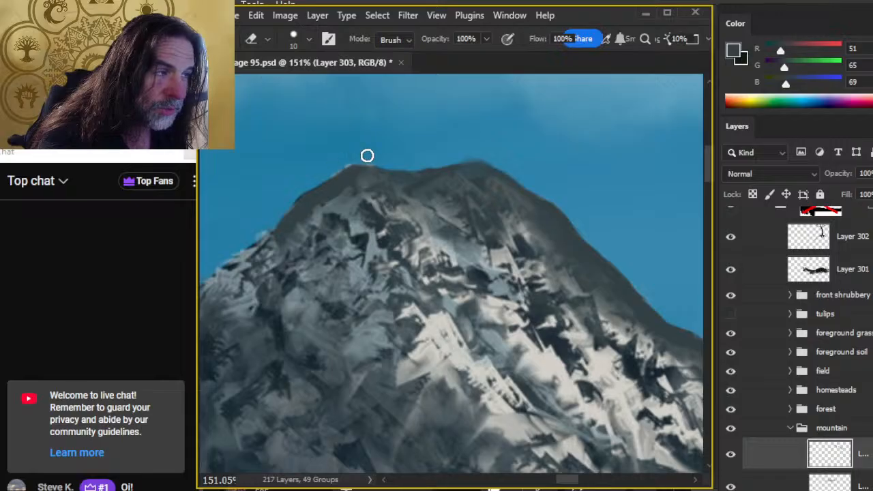
key(b)
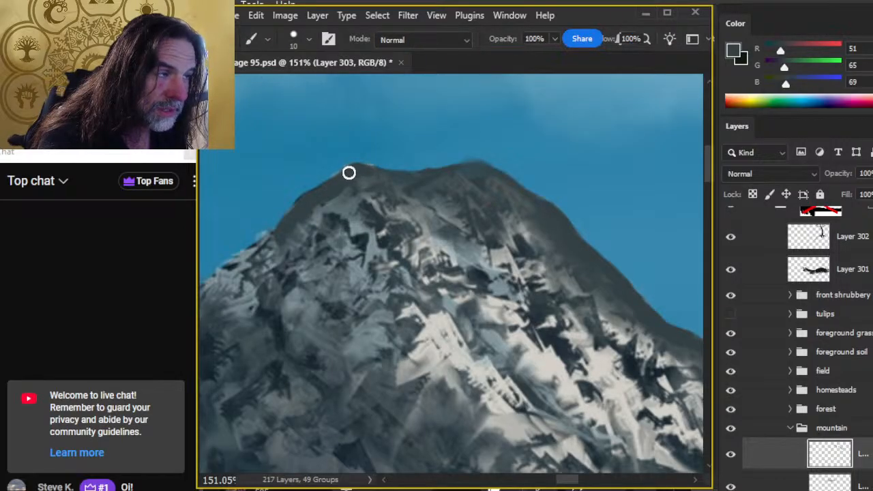
drag(366, 170, 399, 182)
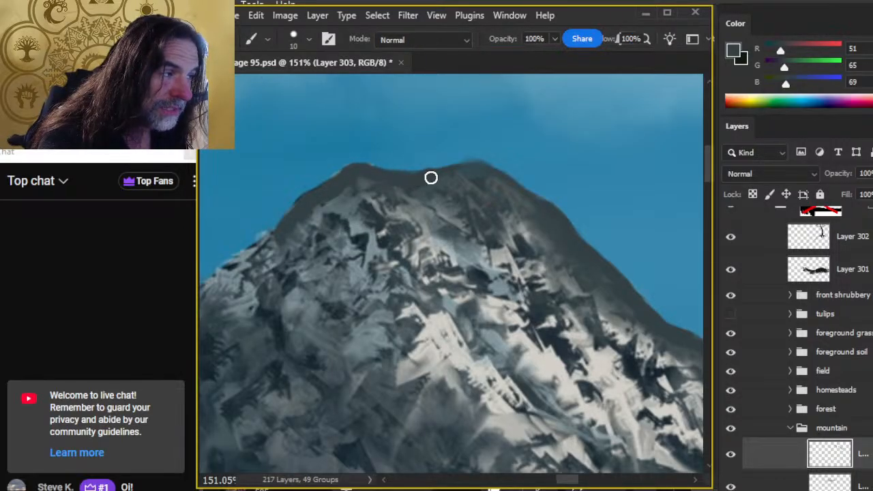
- Fill the summit dip and the bump nearer the tree with slate, then trim that bump's outer edge
key(r)
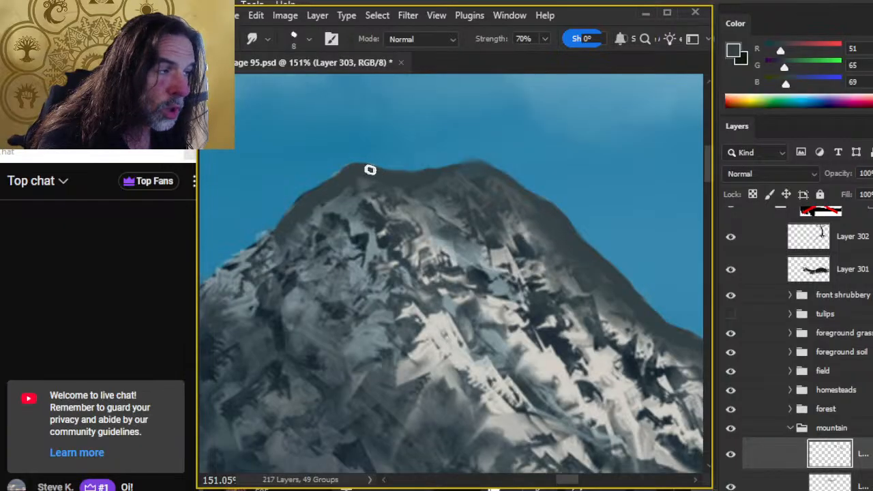
key(b)
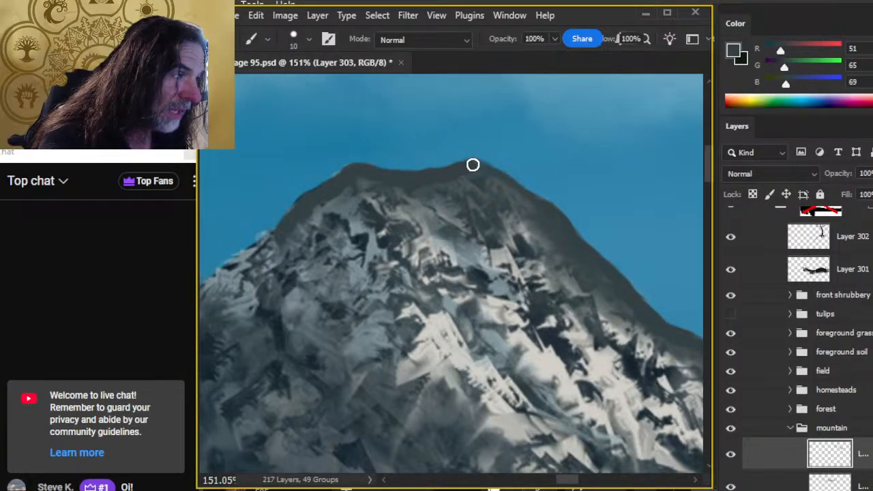
key(e)
mouse_move(472, 152)
mouse_down()
mouse_move(502, 163)
mouse_move(493, 162)
mouse_move(519, 176)
mouse_up()
- Smudge the slate down into the snow on the summit's shoulder away from the tree with a size 15 brush
key(r)
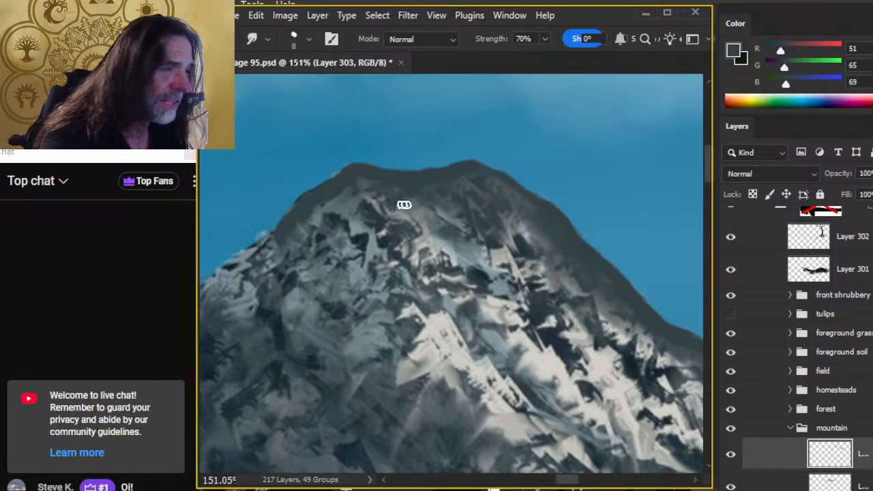
key(bracketright)
key(bracketright)
key(bracketright)
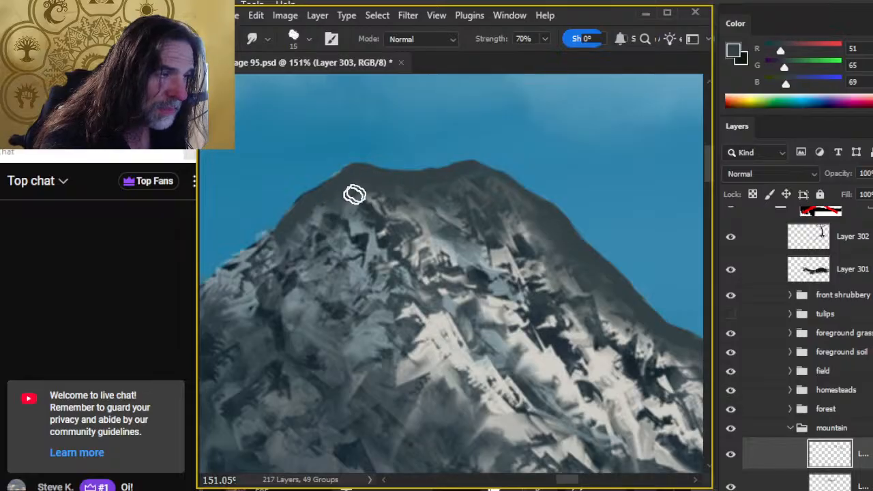
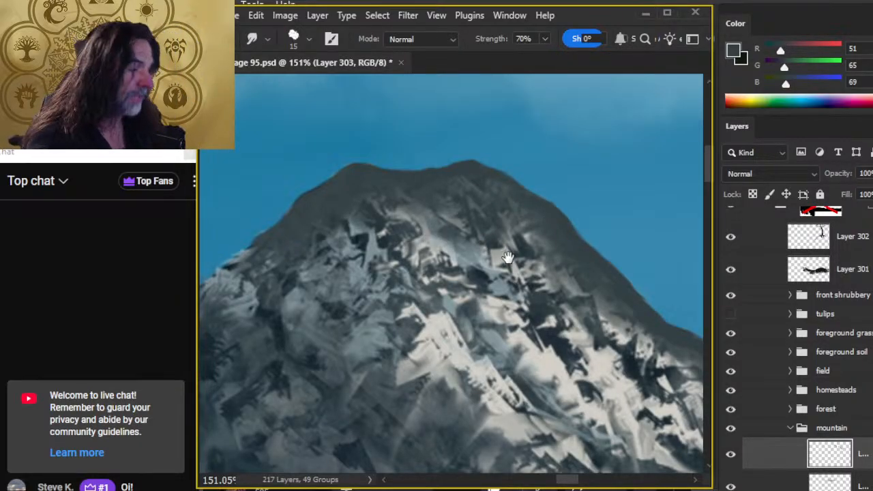
- Smudge the slate into the snow down the tallest peak's slope to the gap, using size 15 at 70% strength
mouse_move(508, 256)
mouse_down()
mouse_move(545, 296)
mouse_move(510, 280)
mouse_move(553, 304)
mouse_move(605, 305)
mouse_move(606, 318)
mouse_move(580, 356)
mouse_move(630, 334)
mouse_move(651, 422)
mouse_move(624, 326)
mouse_move(589, 320)
mouse_move(621, 313)
mouse_up()
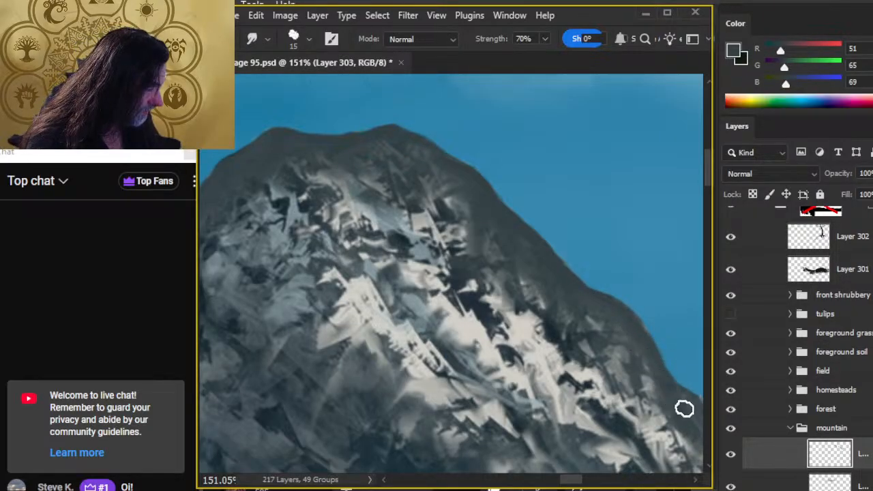
mouse_move(540, 387)
mouse_down()
mouse_move(394, 341)
mouse_move(373, 349)
mouse_up()
key(z)
drag(543, 423, 456, 353)
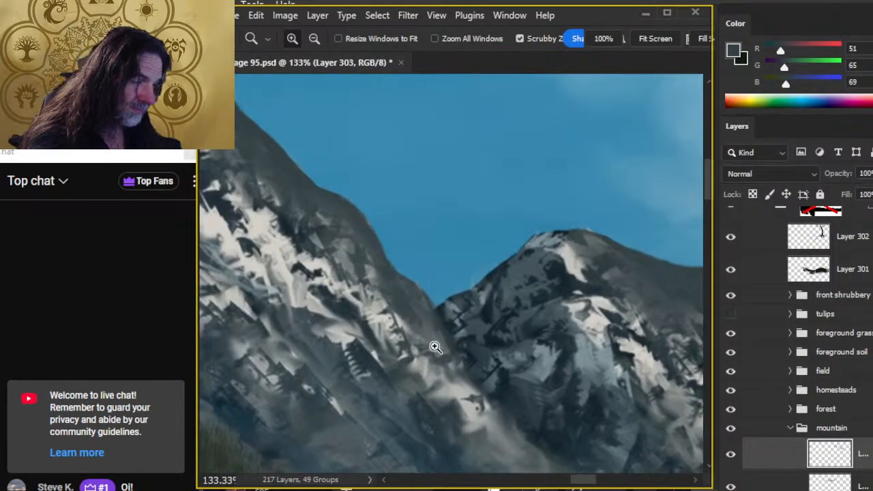
key(r)
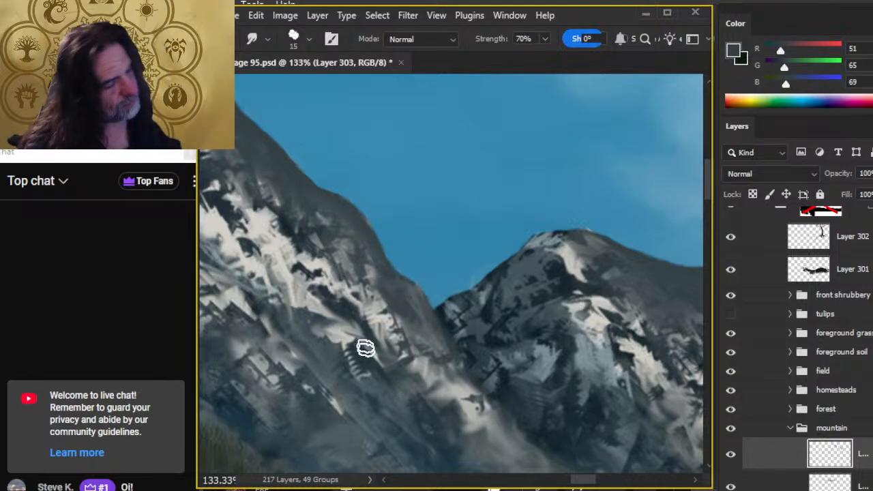
mouse_move(385, 290)
mouse_down()
mouse_move(379, 340)
mouse_move(395, 329)
mouse_move(411, 342)
mouse_move(413, 318)
mouse_move(454, 366)
mouse_move(493, 453)
mouse_up()
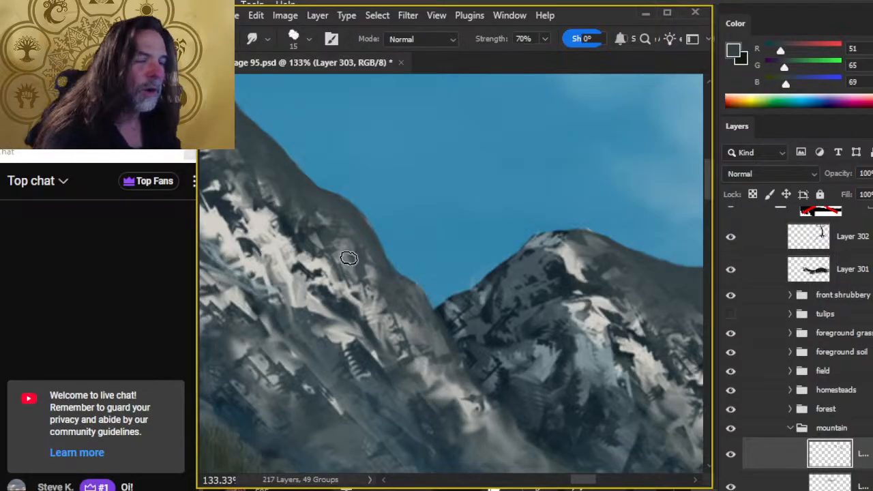
- Add a small slate bump on the second peak's ridge, blend it in, and smooth the crest outline toward the summit
key(z)
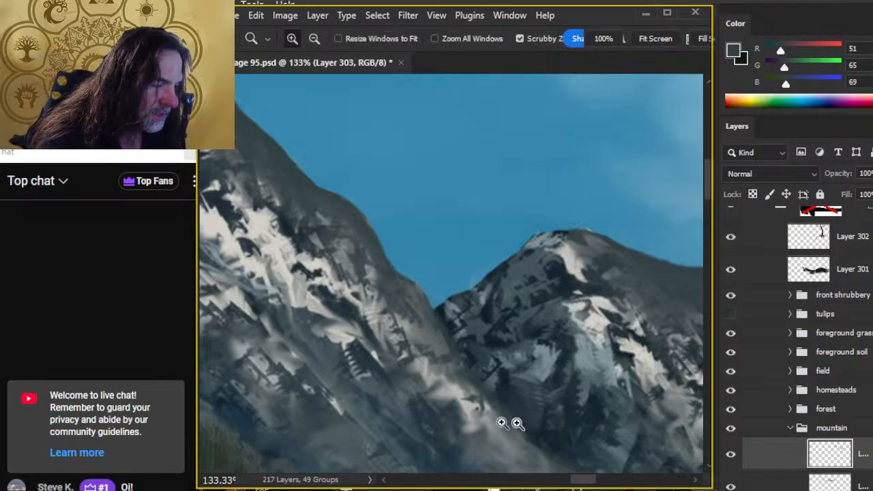
drag(503, 418, 370, 265)
drag(572, 378, 389, 288)
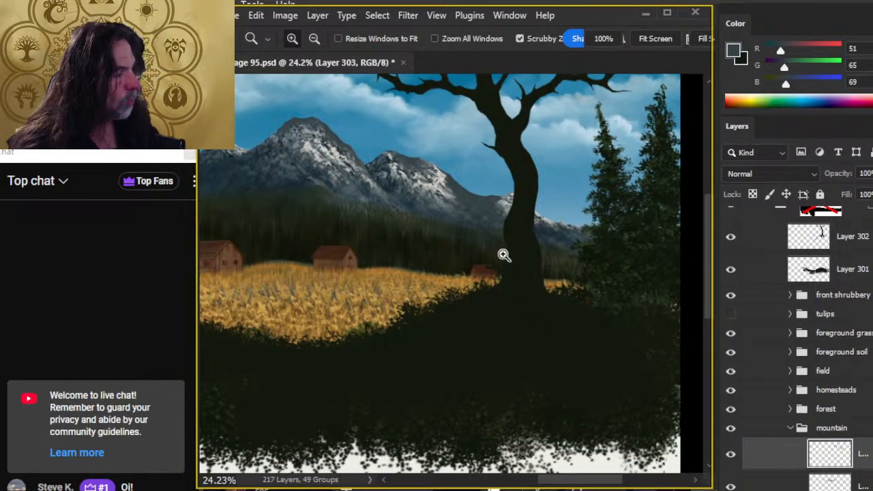
drag(390, 232, 416, 275)
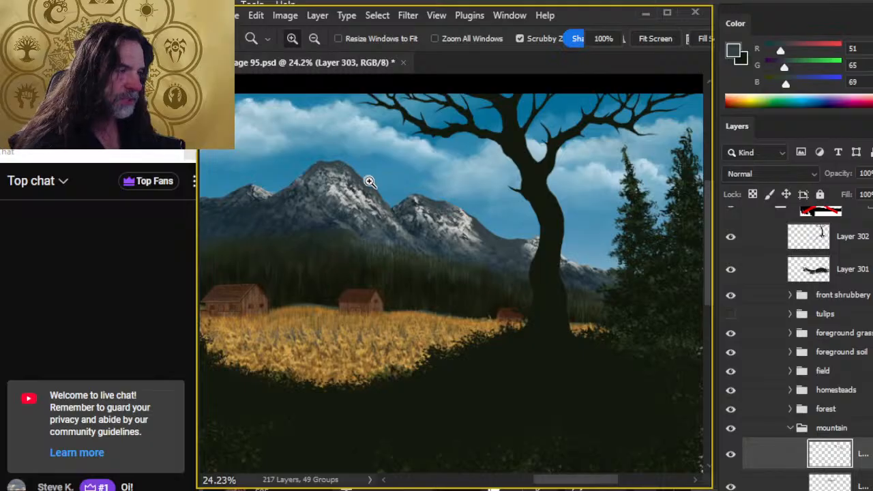
drag(370, 182, 454, 354)
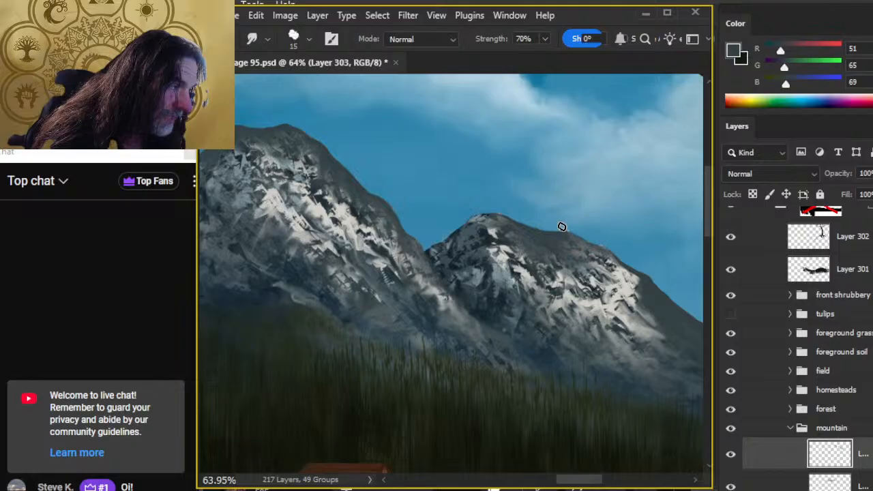
key(z)
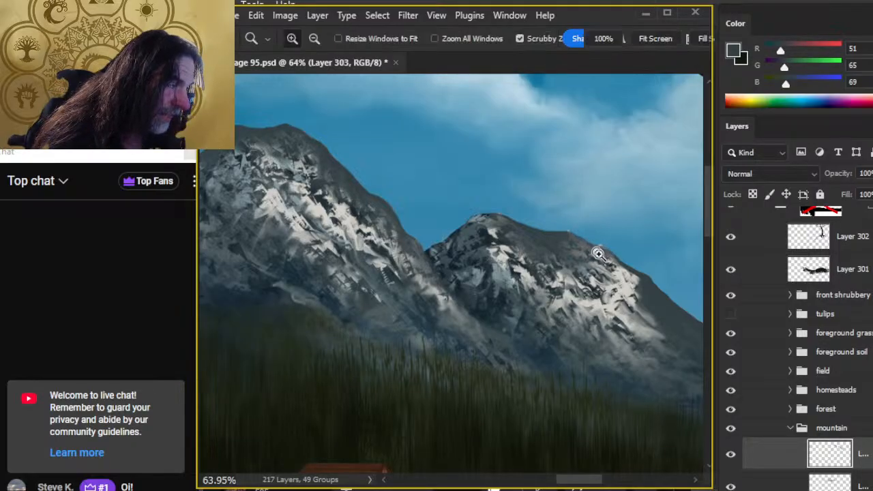
click(596, 251)
key(b)
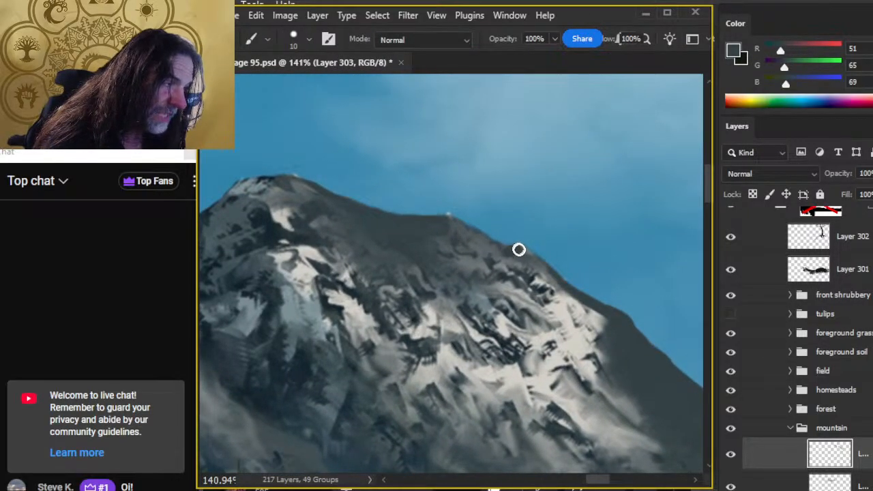
key(r)
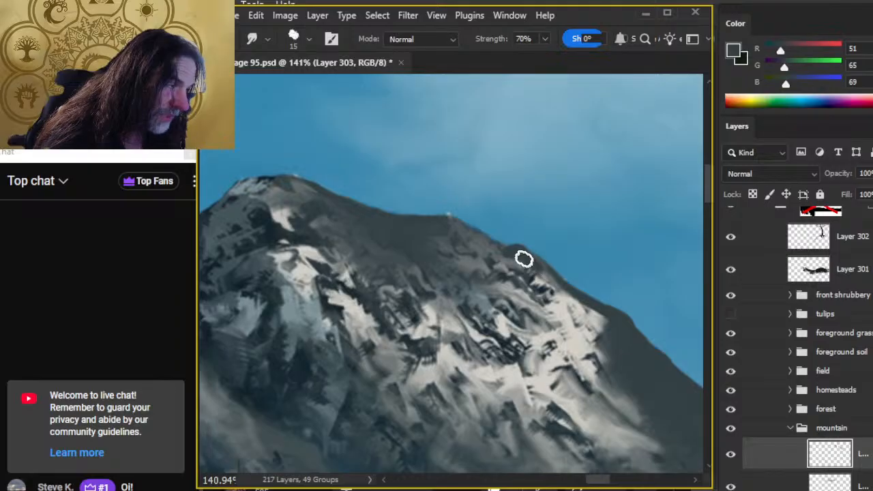
mouse_move(517, 255)
mouse_down()
mouse_move(466, 224)
mouse_move(460, 238)
mouse_move(435, 225)
mouse_move(463, 233)
mouse_move(449, 221)
mouse_move(491, 246)
mouse_move(459, 223)
mouse_move(422, 229)
mouse_move(445, 224)
mouse_move(389, 220)
mouse_move(347, 234)
mouse_up()
key(e)
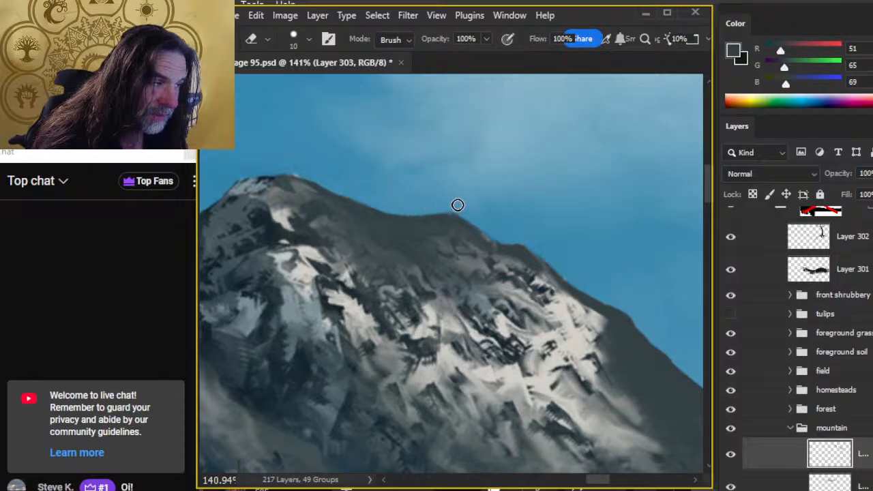
key(r)
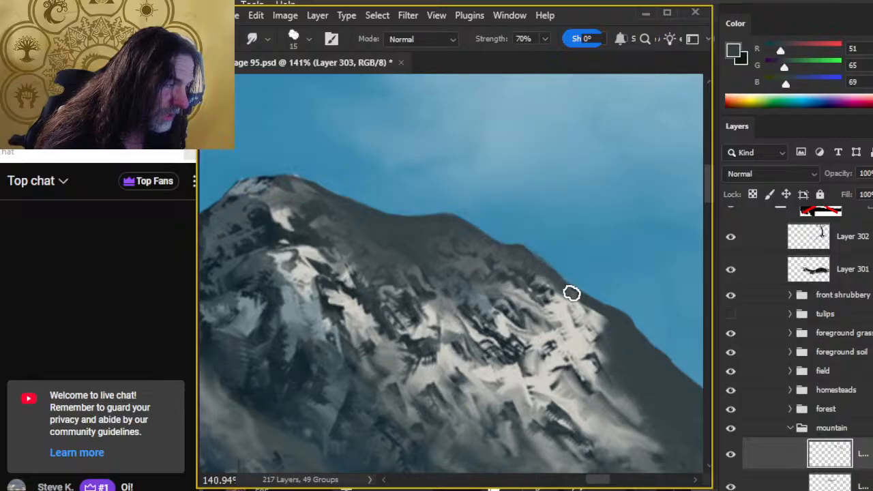
- Paint slate along the second peak's descending ridge edge below the bump and trim the overhang against the sky
key(b)
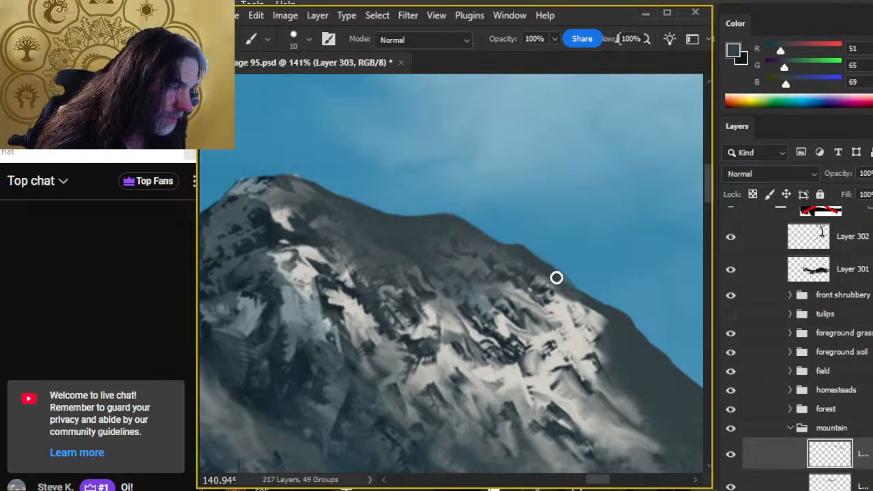
mouse_move(537, 266)
mouse_down()
mouse_move(588, 305)
mouse_move(594, 319)
mouse_up()
key(r)
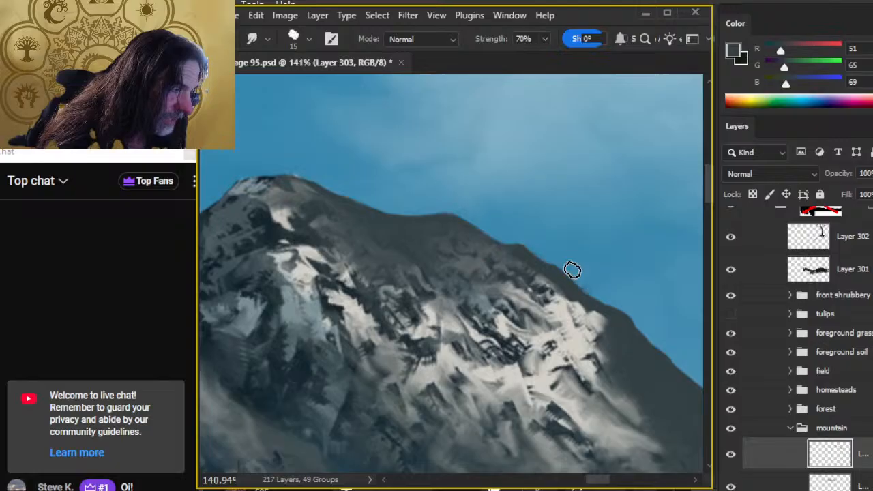
key(e)
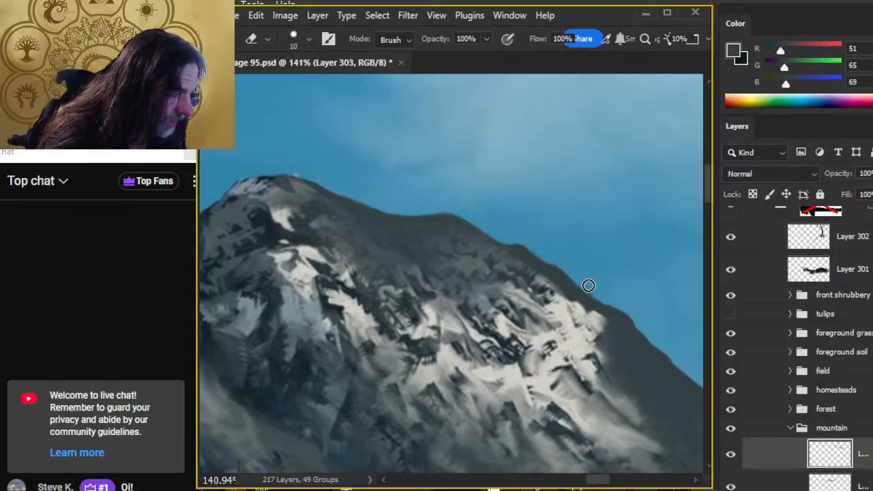
key(r)
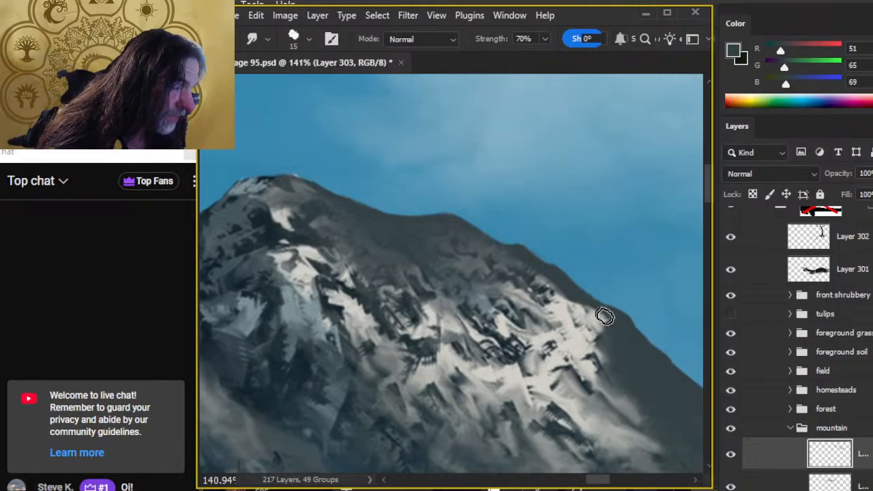
key(e)
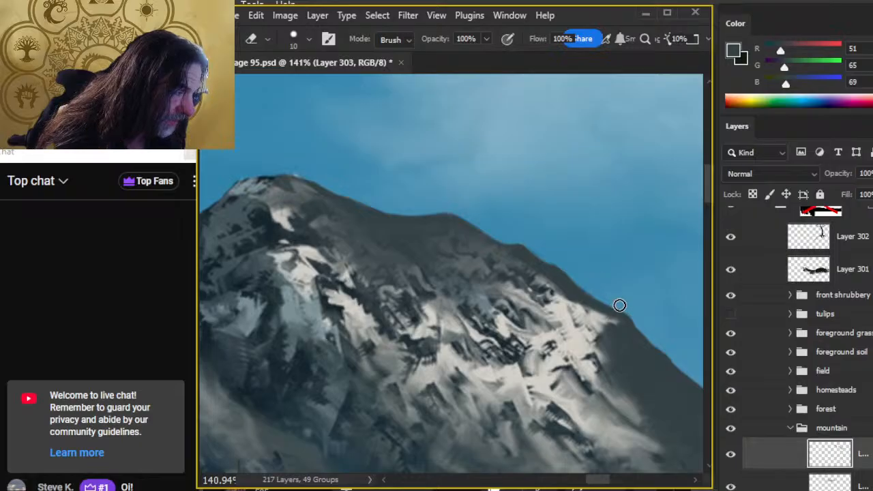
- Smudge the slate into the bright snow along the second peak's descending ridge with a size 15 brush at 70% strength
key(r)
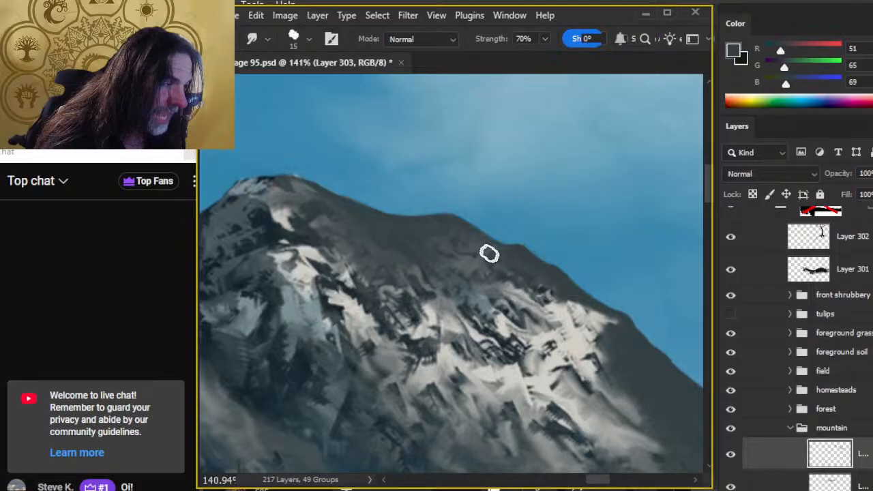
scroll(446, 273, down, 3)
scroll(446, 273, right, 3)
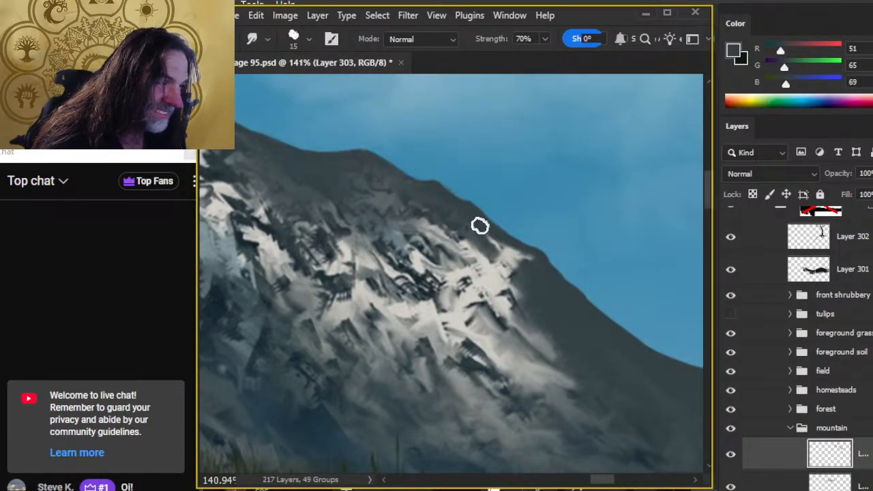
key(e)
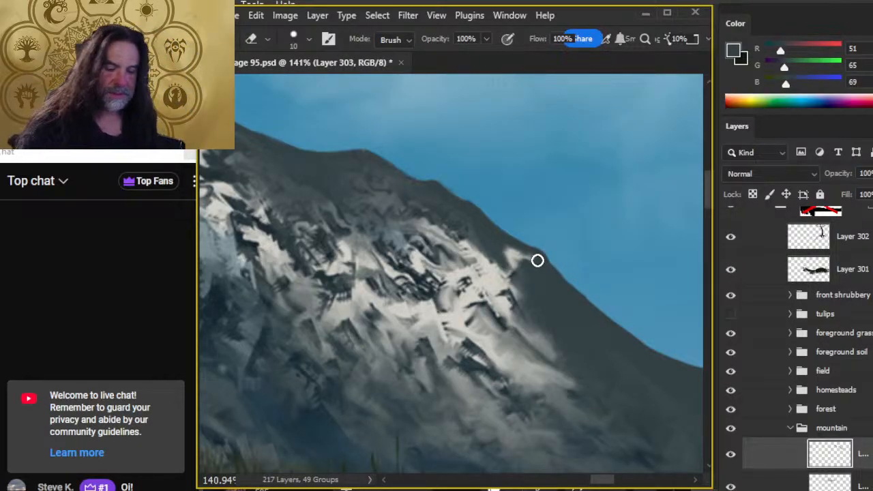
key(r)
mouse_move(495, 244)
mouse_down()
mouse_move(521, 264)
mouse_move(508, 244)
mouse_move(528, 273)
mouse_move(487, 282)
mouse_move(534, 271)
mouse_move(531, 259)
mouse_up()
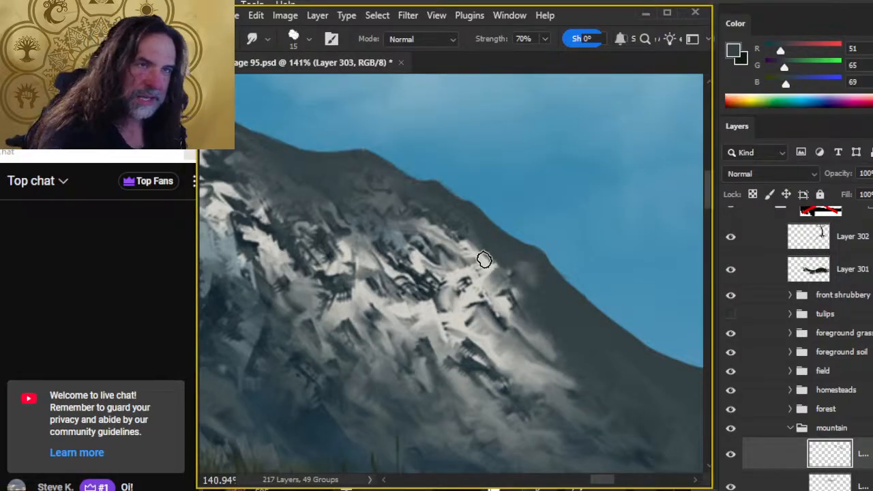
- Paint a small slate bump lower on the second peak's ridge at size 10 and blend the rock beside it
key(b)
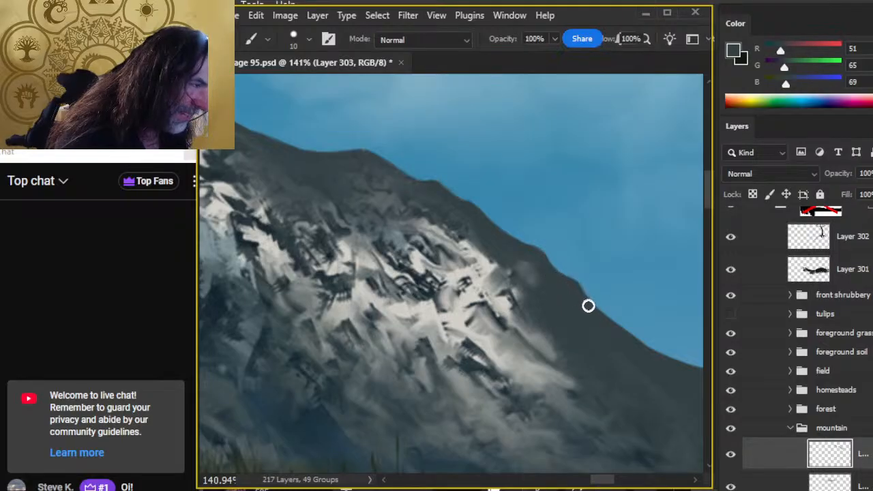
key(r)
mouse_move(516, 261)
mouse_down()
mouse_move(522, 303)
mouse_move(535, 271)
mouse_move(504, 226)
mouse_move(527, 236)
mouse_move(518, 222)
mouse_move(520, 233)
mouse_move(542, 235)
mouse_move(519, 231)
mouse_up()
key(e)
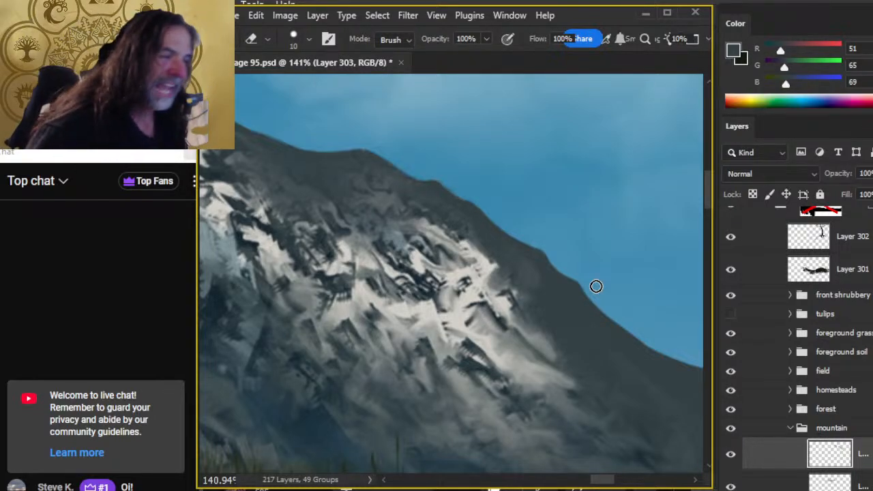
- Smudge the second peak's snow downslope into the slate and fill the ridge hollow below with size 10 slate paint
key(r)
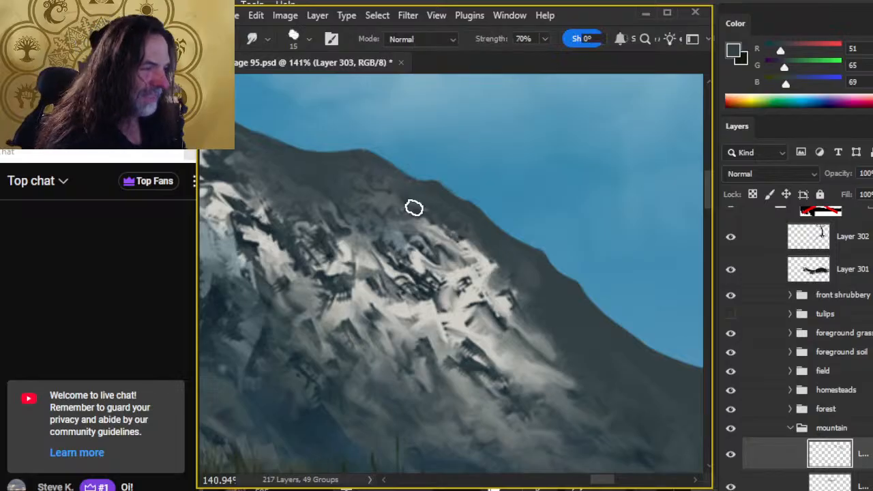
mouse_move(414, 207)
mouse_down()
mouse_move(429, 225)
mouse_move(460, 233)
mouse_move(478, 258)
mouse_move(485, 253)
mouse_move(502, 269)
mouse_move(478, 239)
mouse_move(538, 277)
mouse_move(504, 274)
mouse_move(541, 285)
mouse_move(533, 296)
mouse_move(554, 328)
mouse_move(541, 372)
mouse_move(564, 358)
mouse_move(582, 328)
mouse_move(514, 283)
mouse_move(549, 284)
mouse_move(564, 307)
mouse_move(522, 257)
mouse_move(570, 284)
mouse_up()
key(b)
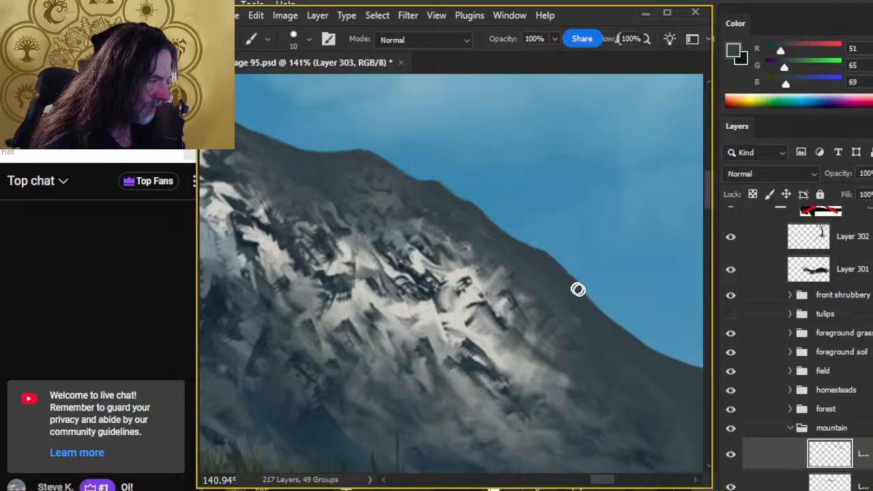
drag(577, 289, 630, 354)
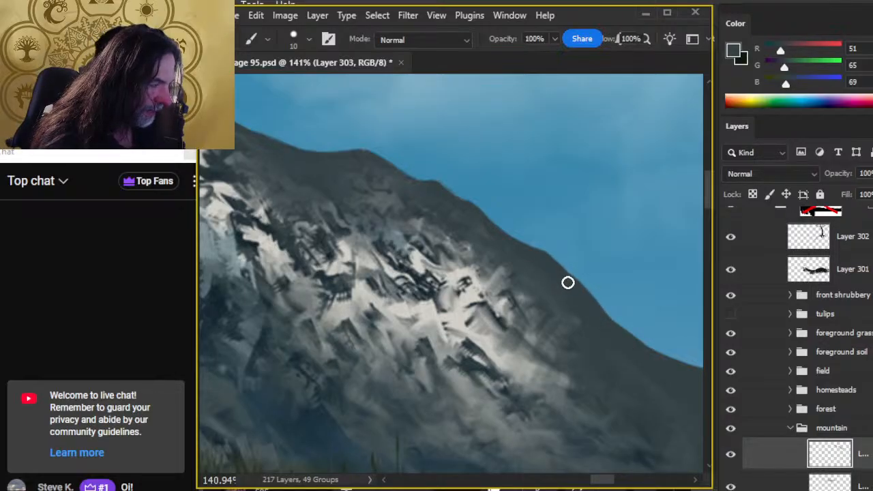
- Blend the slate saddle into the snowy peak beside the tree, reducing the Smudge brush from size 30 to 20
key(z)
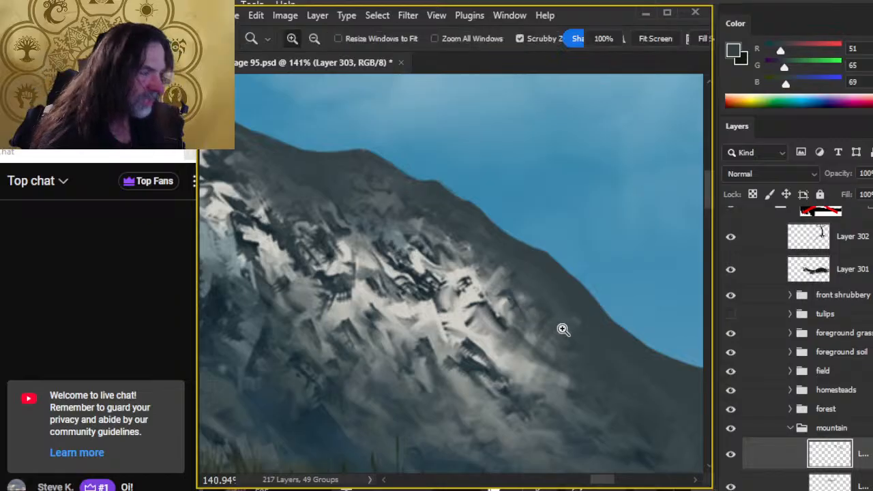
drag(563, 327, 524, 338)
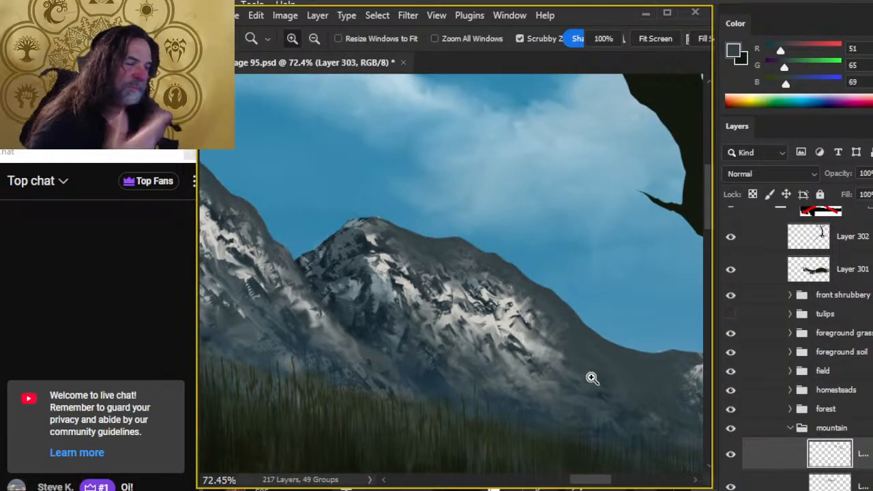
drag(437, 313, 397, 288)
key(r)
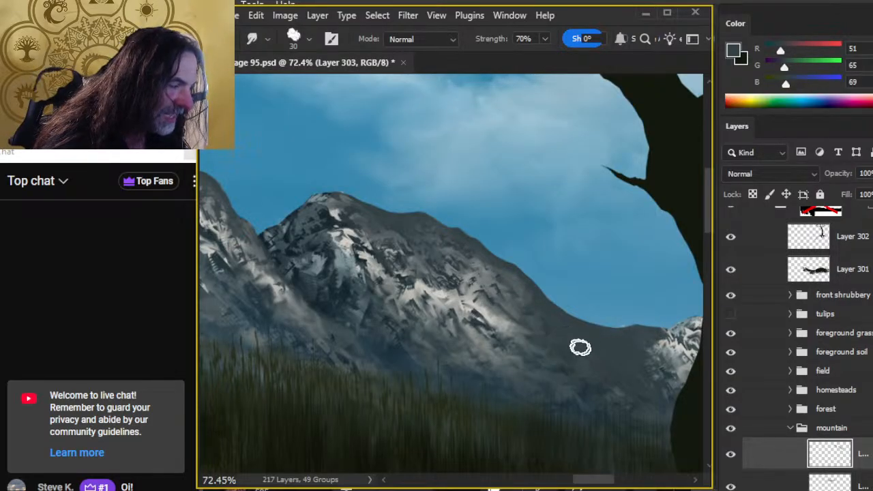
key(bracketleft)
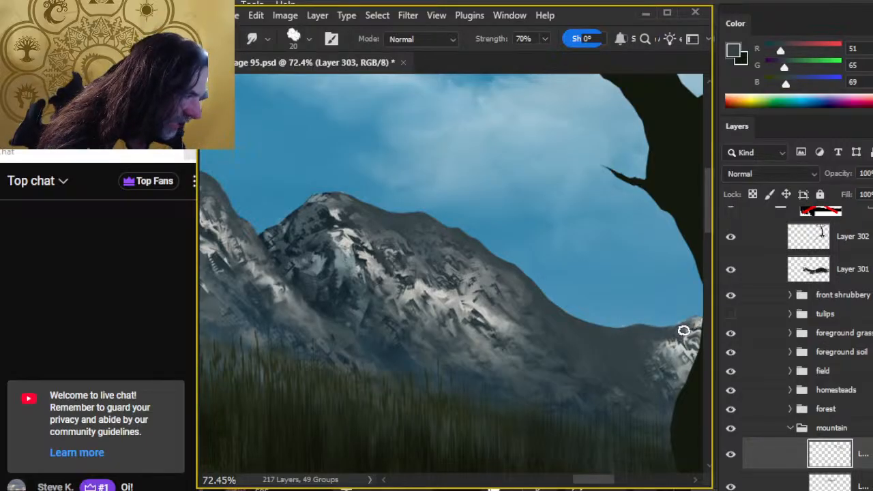
mouse_move(691, 323)
mouse_down()
mouse_move(683, 350)
mouse_move(664, 341)
mouse_move(643, 368)
mouse_move(674, 342)
mouse_move(663, 342)
mouse_move(650, 361)
mouse_up()
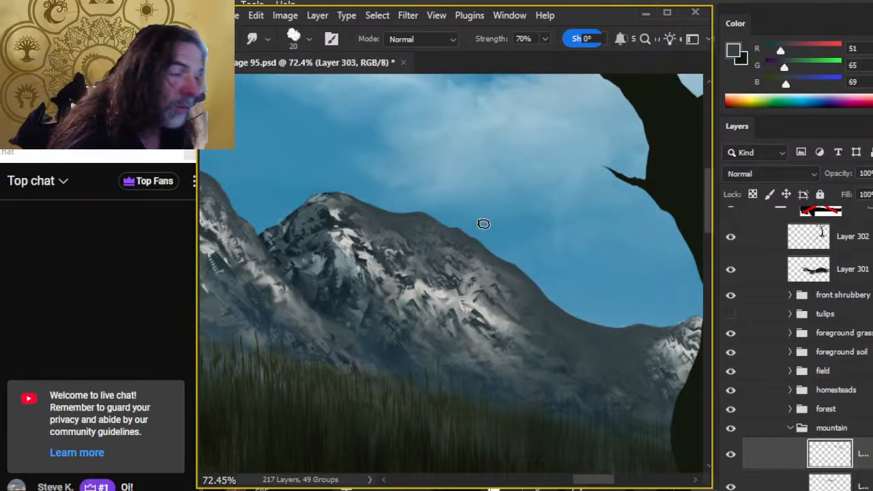
- Clean the second peak's ridge outline around its middle bump with a size 9 Smudge brush and a size 10 eraser
key(bracketleft)
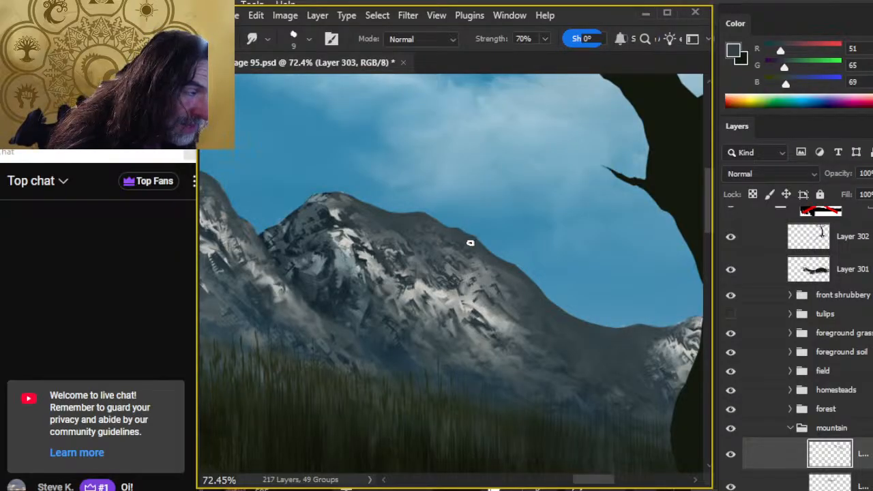
key(e)
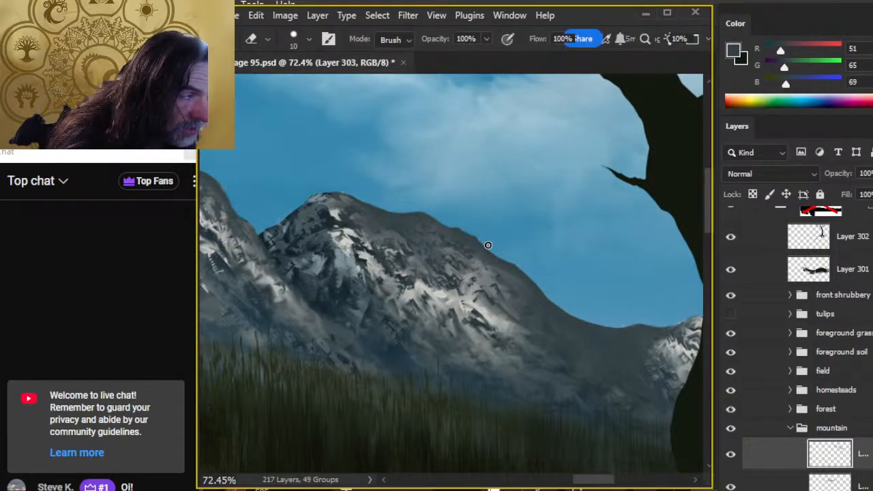
key(r)
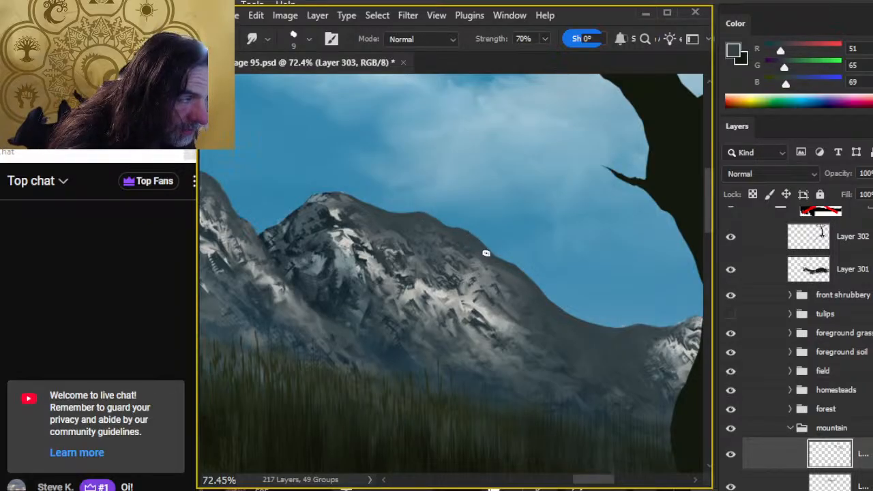
key(z)
drag(559, 357, 498, 345)
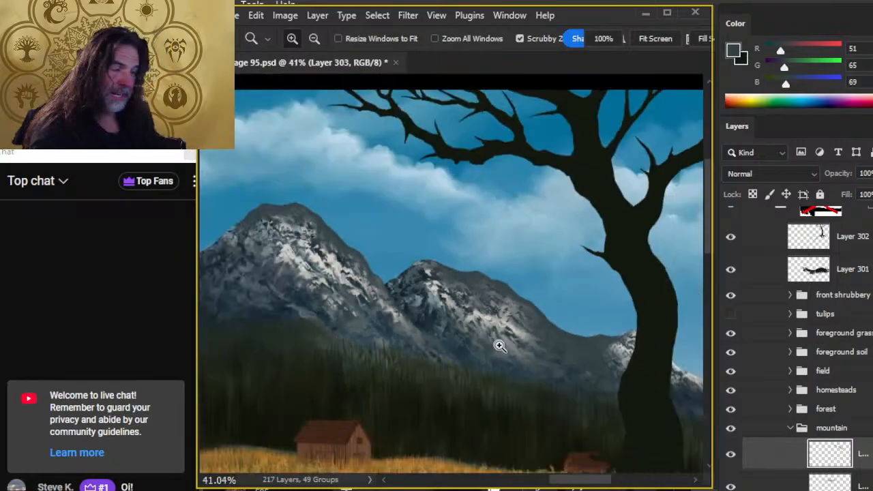
- Paint slate at size 10 along the second peak's descending ridge to round out its middle and lower bumps
key(b)
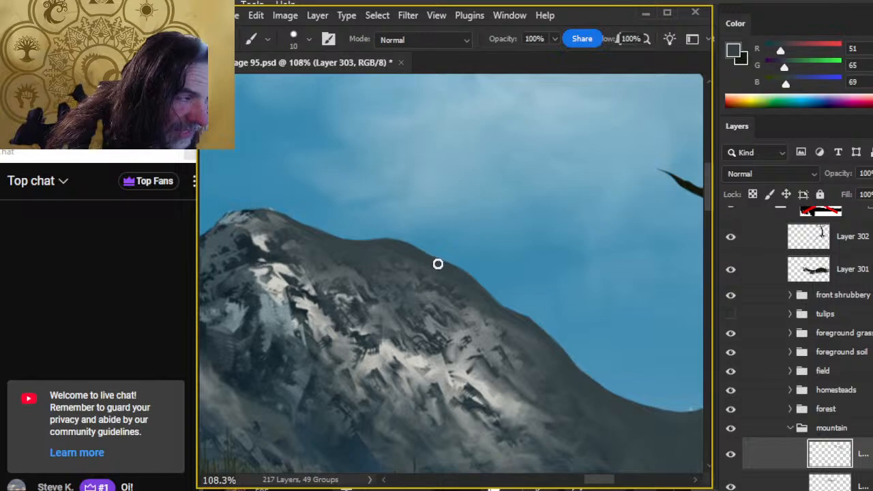
mouse_move(438, 263)
mouse_down()
mouse_move(462, 271)
mouse_move(486, 298)
mouse_up()
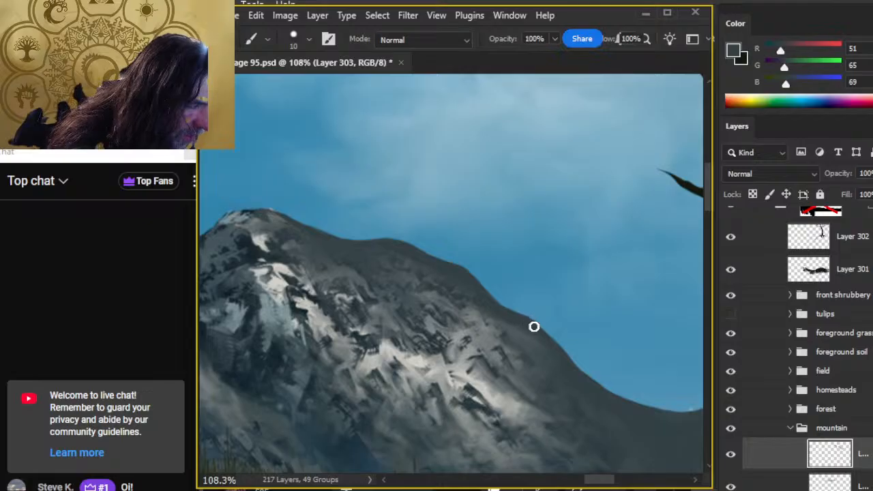
drag(534, 327, 550, 345)
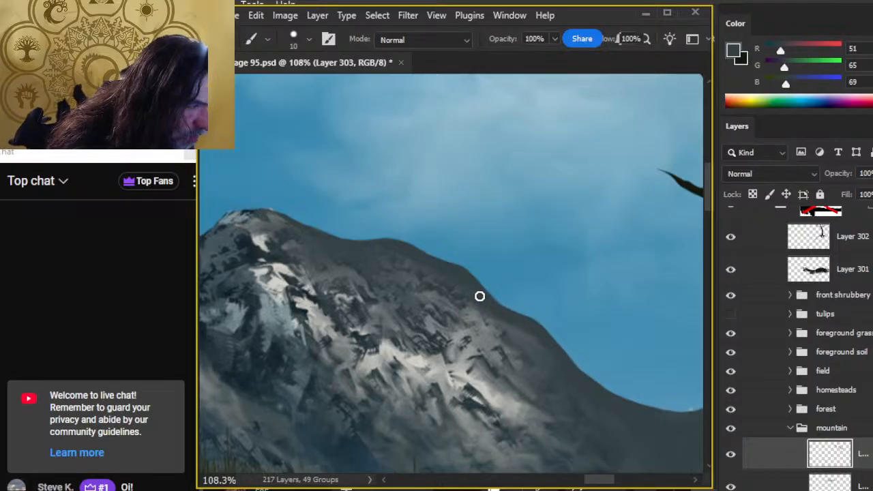
key(r)
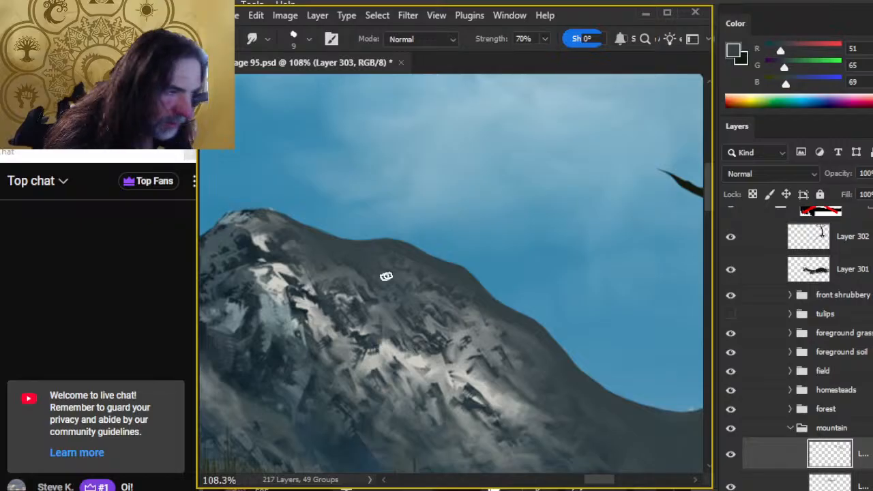
- Build up the second peak's crest near its first bump with slate paint and tidy the edge against the sky
key(b)
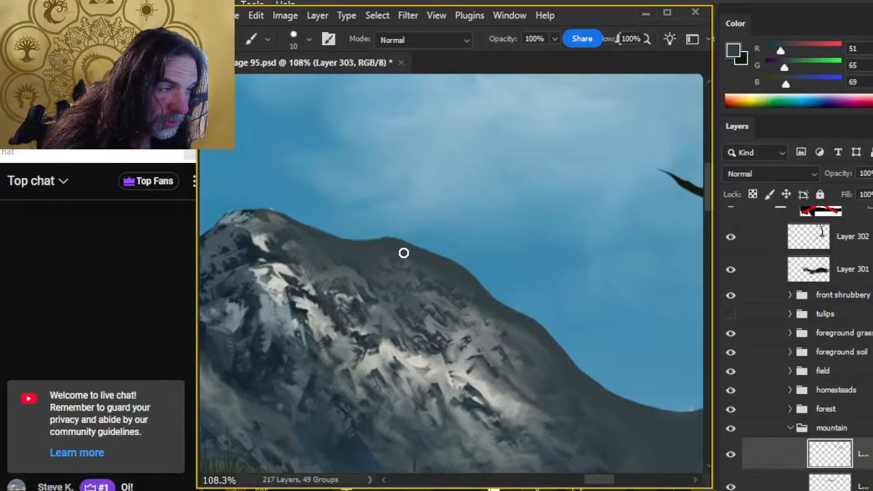
key(r)
key(b)
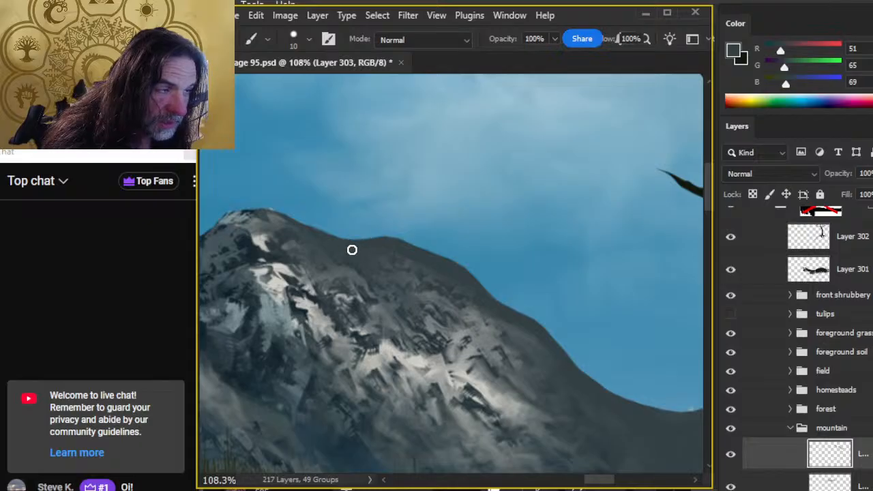
key(e)
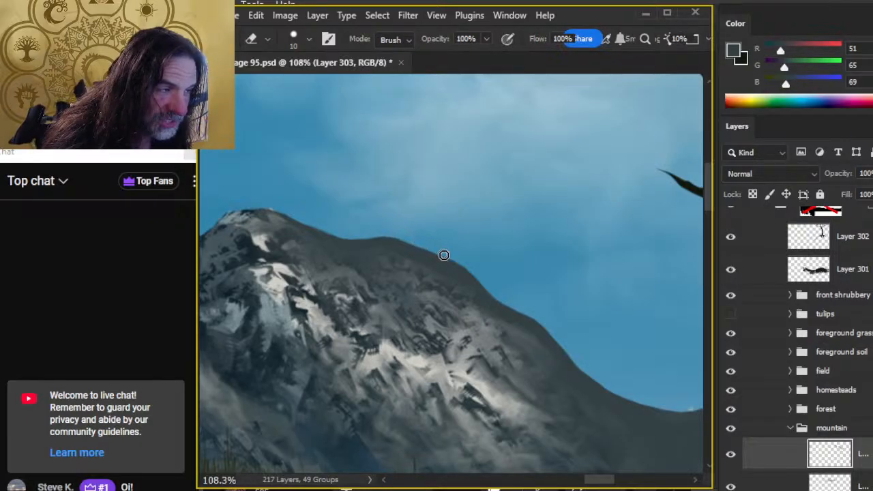
key(b)
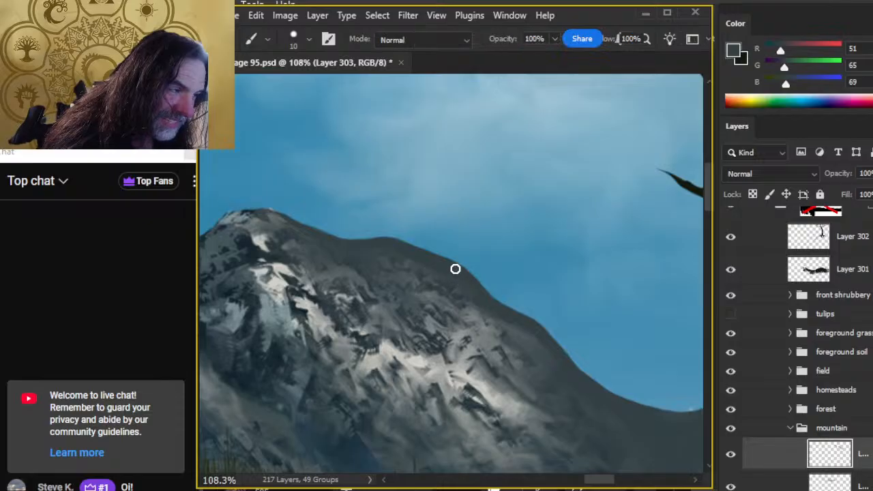
- Smudge the second peak's ridge slate downslope into the snow using size 9 at 70% strength
key(r)
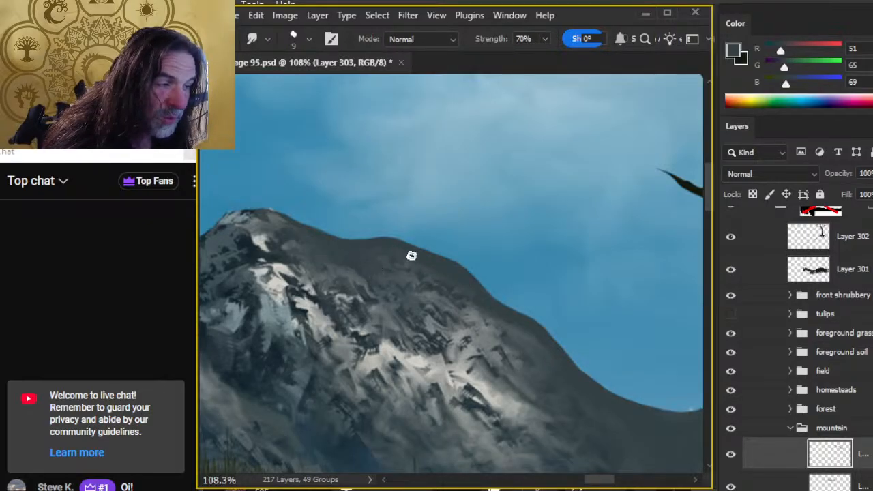
mouse_move(446, 283)
mouse_down()
mouse_move(499, 318)
mouse_move(503, 345)
mouse_up()
mouse_move(456, 281)
mouse_down()
mouse_move(461, 315)
mouse_move(470, 303)
mouse_move(530, 352)
mouse_up()
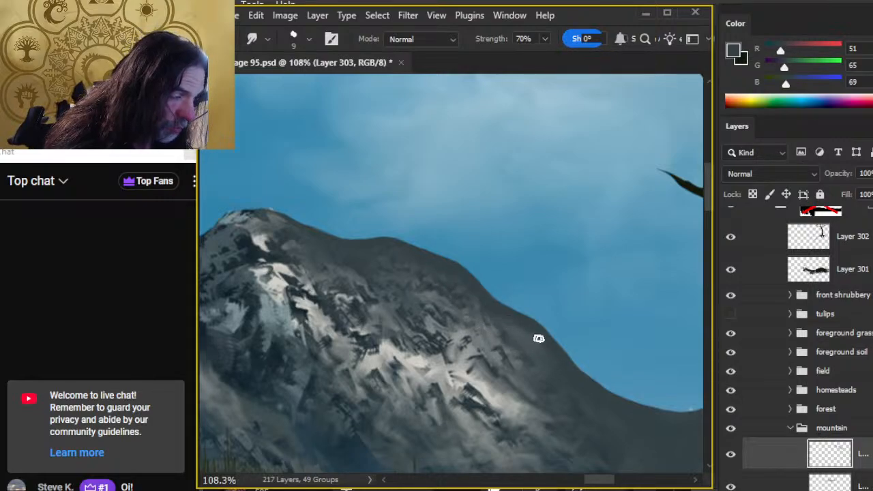
- Paint slate at size 10 to fill the dip in the tallest peak's slope facing the gap, and refine its outline
scroll(416, 364, down, 3)
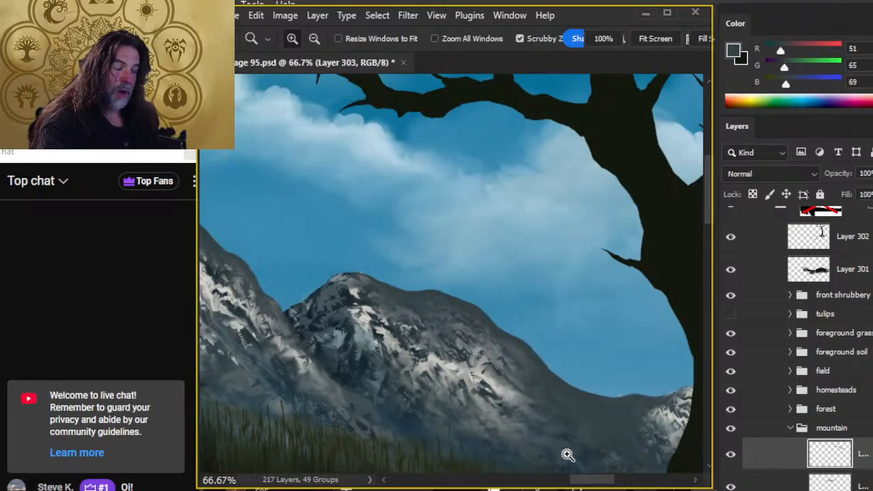
drag(539, 397, 682, 380)
key(b)
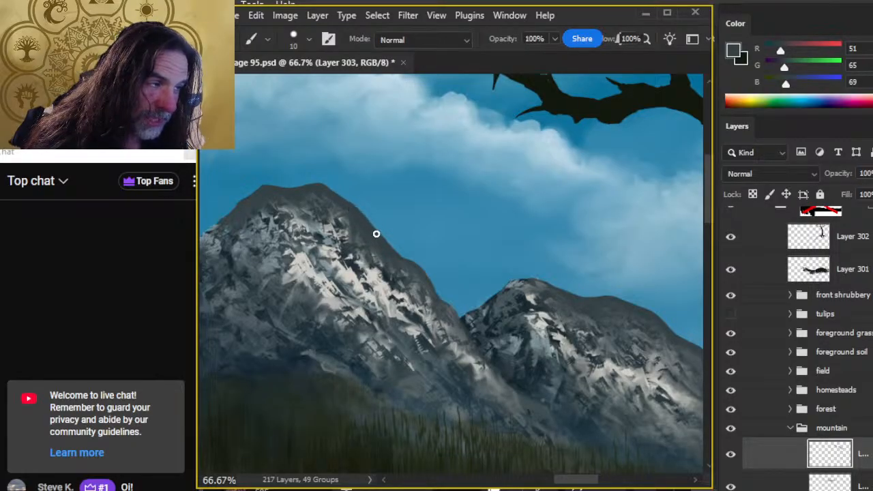
drag(375, 235, 413, 264)
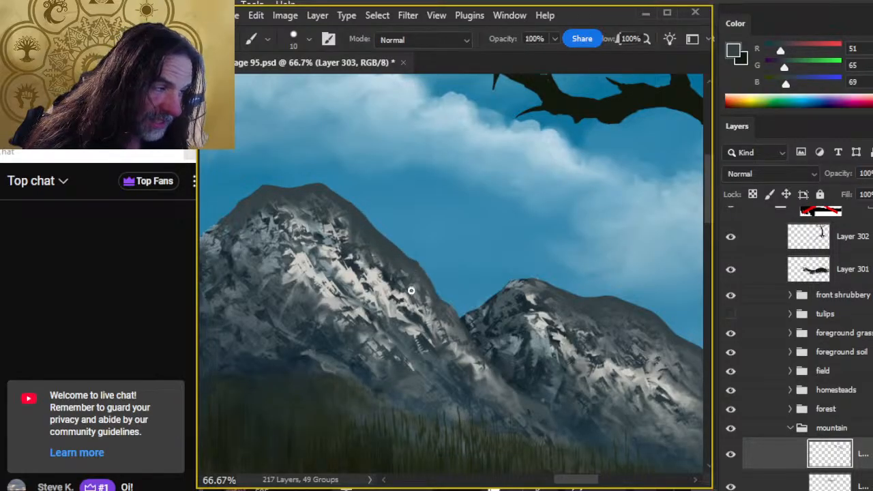
key(ctrl+space)
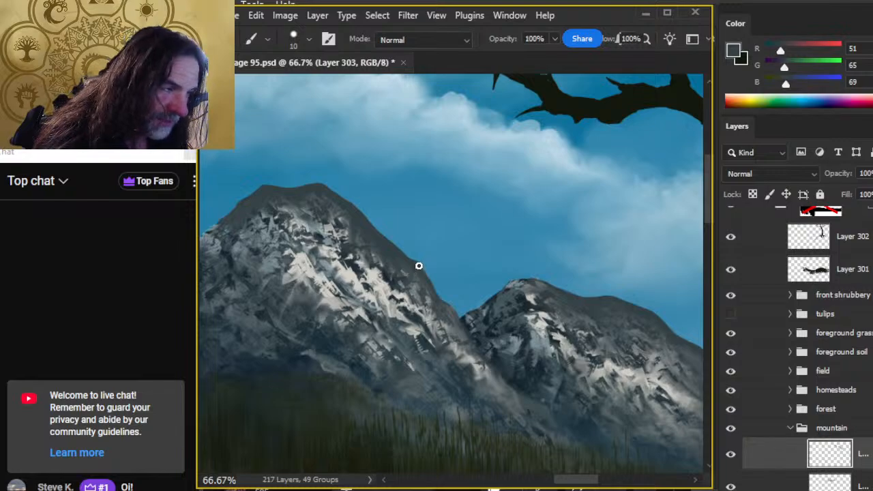
key(ctrl+space)
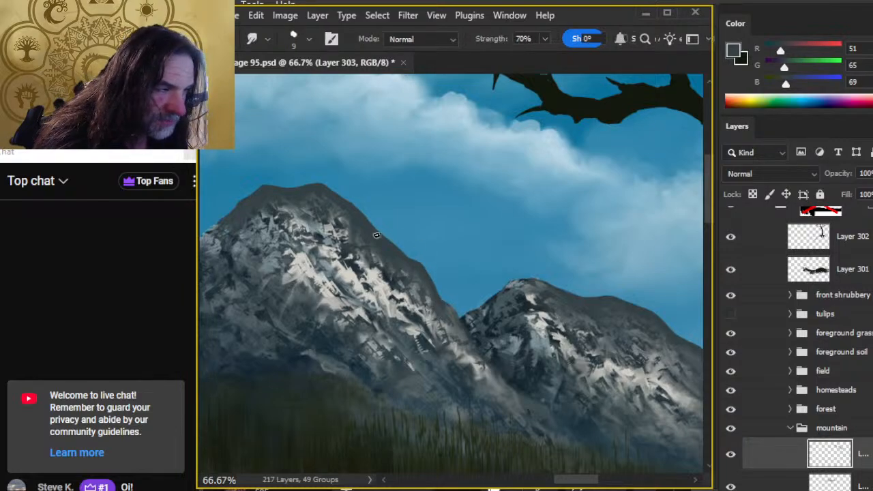
- Bring the whole mountain range into view and set the Smudge brush size to 30
scroll(415, 289, down, 3)
drag(481, 423, 464, 334)
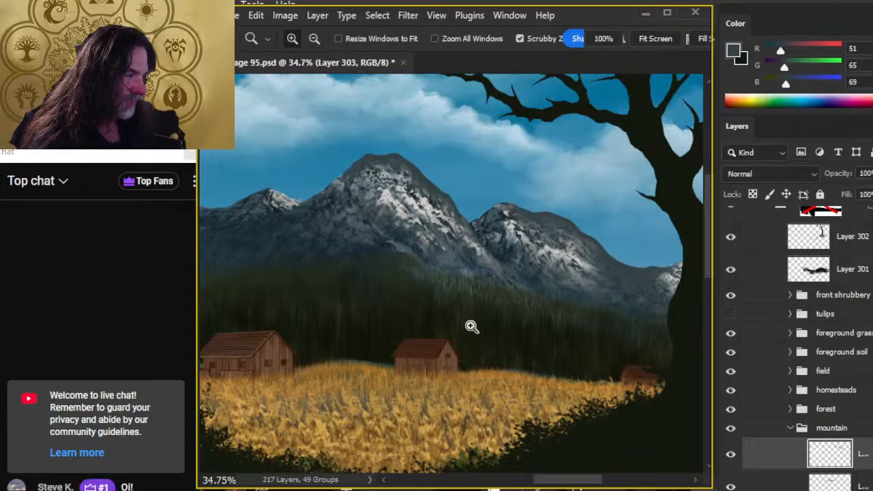
key(])
key(])
key(])
key(])
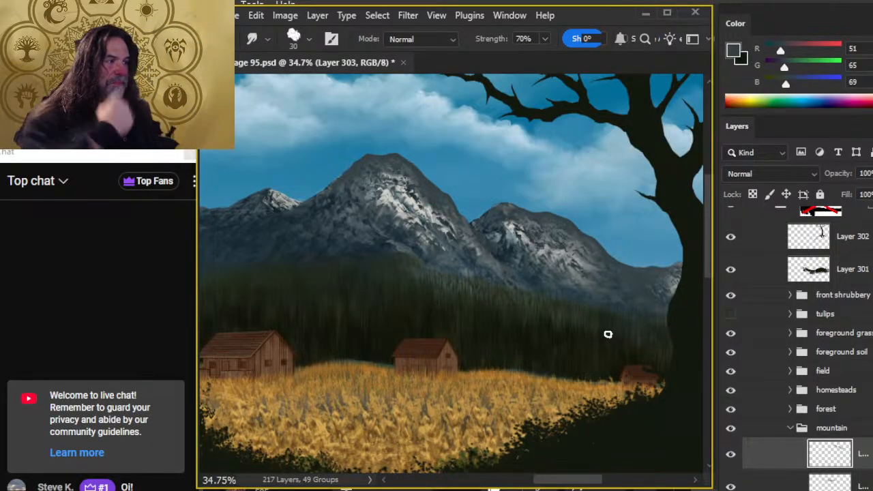
- On a new layer, set up the Mountain Chisel brush with light grey sampled from the tallest peak's snow
key(z)
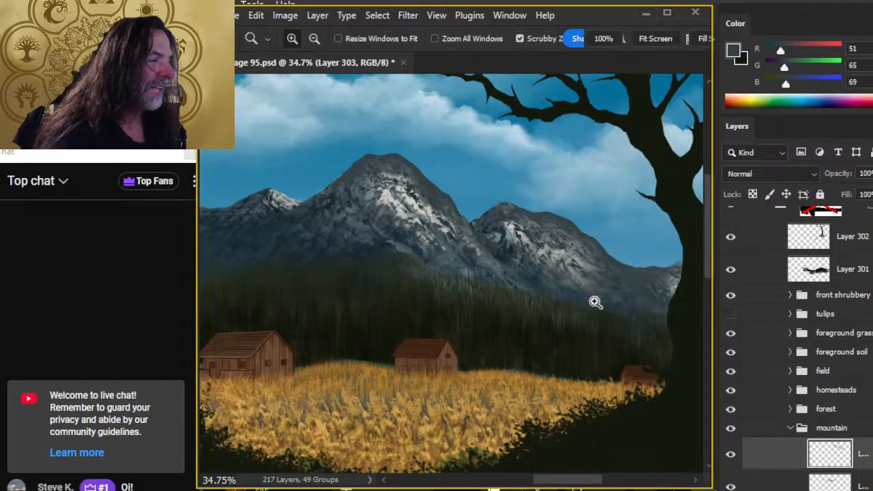
drag(594, 302, 525, 284)
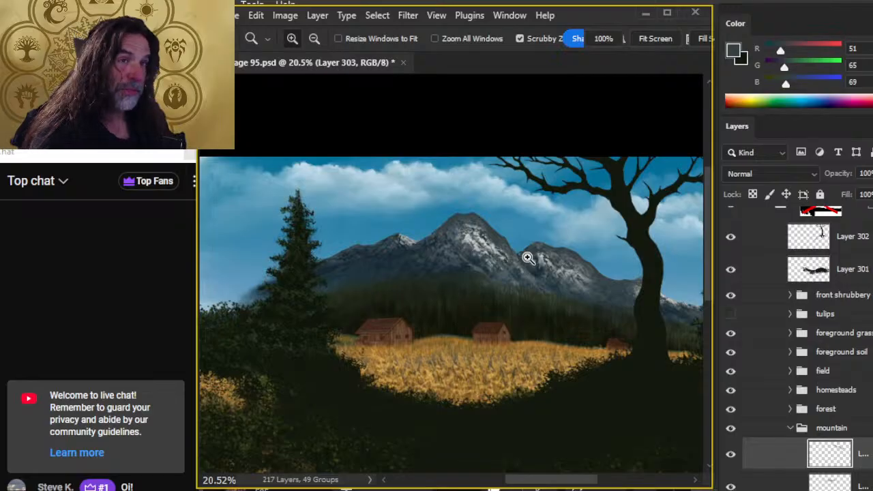
drag(588, 359, 451, 336)
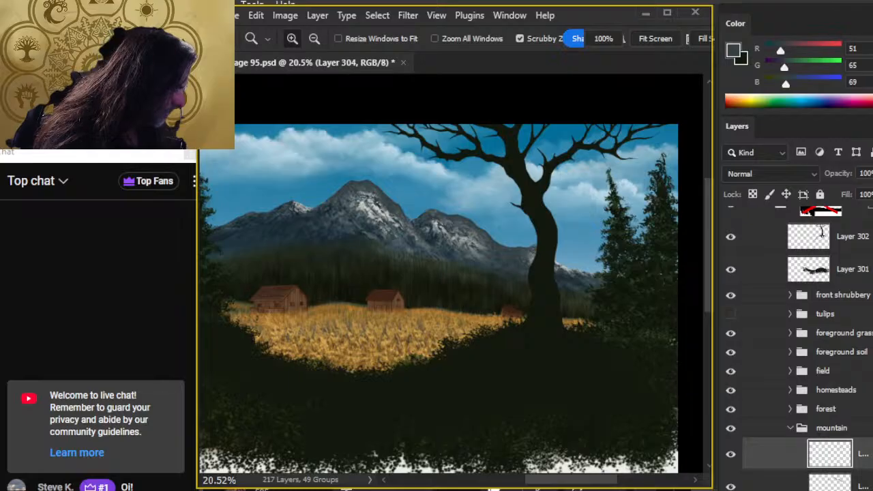
mouse_move(363, 207)
mouse_down()
mouse_move(467, 236)
mouse_move(473, 258)
mouse_up()
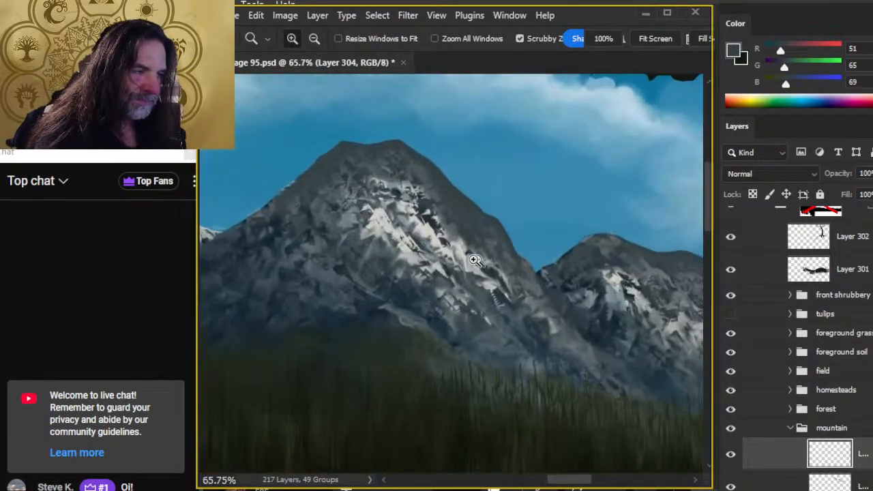
key(b)
alt+click(382, 219)
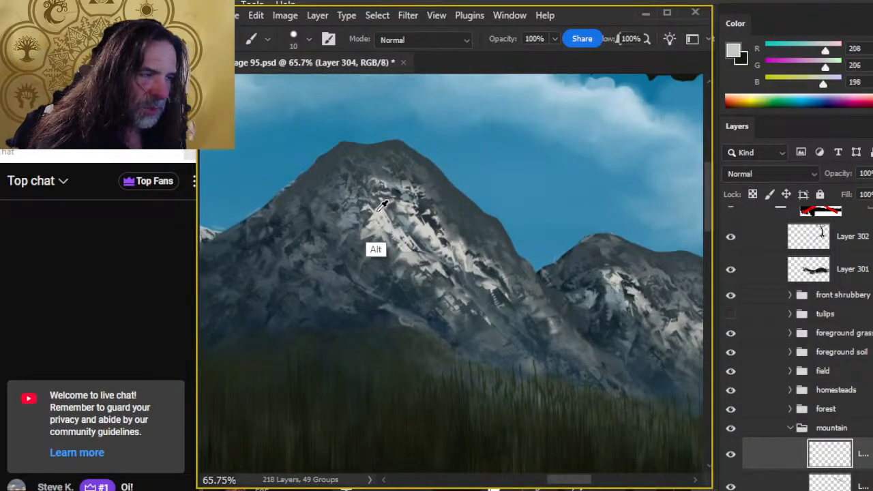
right_click(469, 255)
click(618, 367)
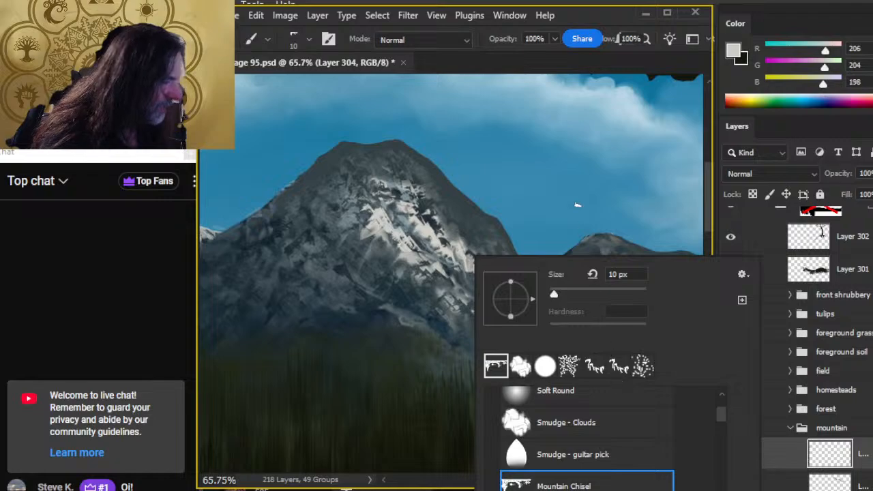
click(539, 64)
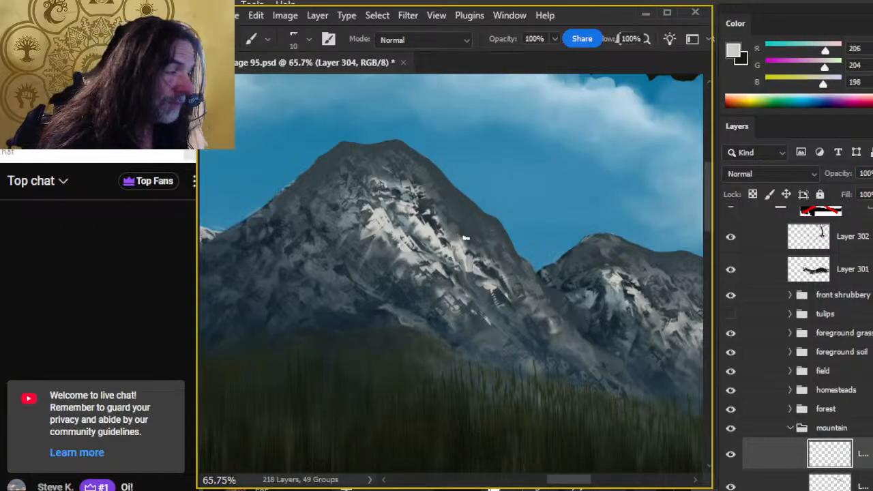
- Paint jagged snow at size 40 along the tallest peak's ridge facing the gap and down from its summit
drag(517, 274, 415, 251)
key(period)
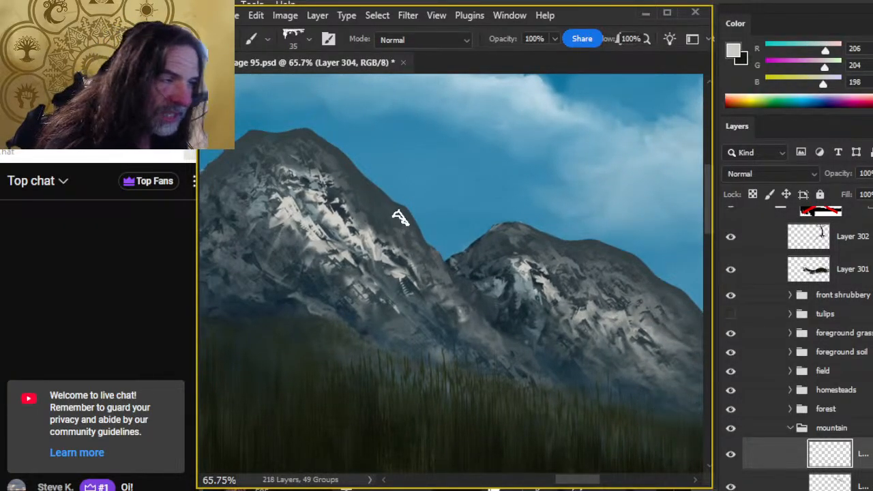
key(bracketright)
mouse_move(409, 228)
mouse_down()
mouse_move(402, 218)
mouse_move(443, 266)
mouse_move(433, 254)
mouse_move(439, 279)
mouse_move(444, 263)
mouse_up()
mouse_move(397, 217)
mouse_down()
mouse_move(372, 187)
mouse_move(332, 182)
mouse_move(357, 175)
mouse_move(349, 163)
mouse_move(332, 177)
mouse_move(318, 150)
mouse_move(335, 148)
mouse_move(321, 148)
mouse_move(324, 141)
mouse_move(308, 156)
mouse_move(305, 141)
mouse_move(315, 137)
mouse_move(271, 141)
mouse_move(324, 183)
mouse_move(265, 161)
mouse_move(267, 176)
mouse_move(241, 177)
mouse_up()
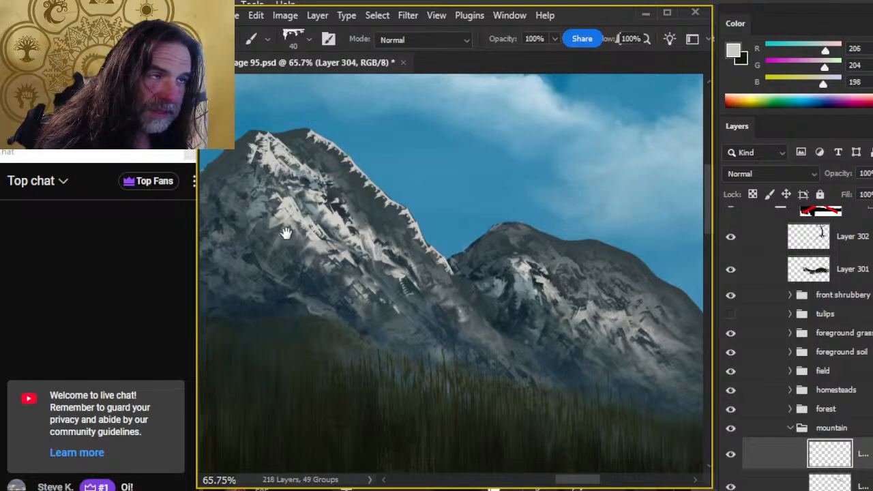
- Try a snow stroke across the tallest peak's face at size 40, and undo it
drag(286, 233, 403, 228)
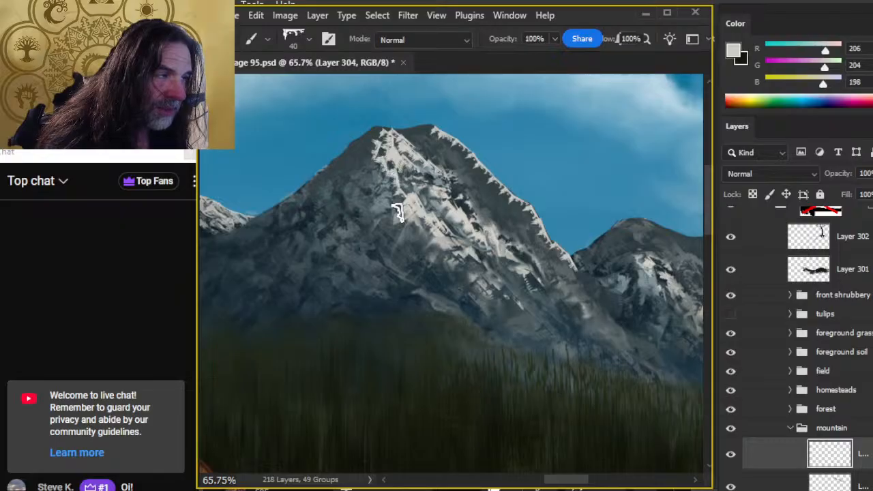
drag(432, 197, 382, 184)
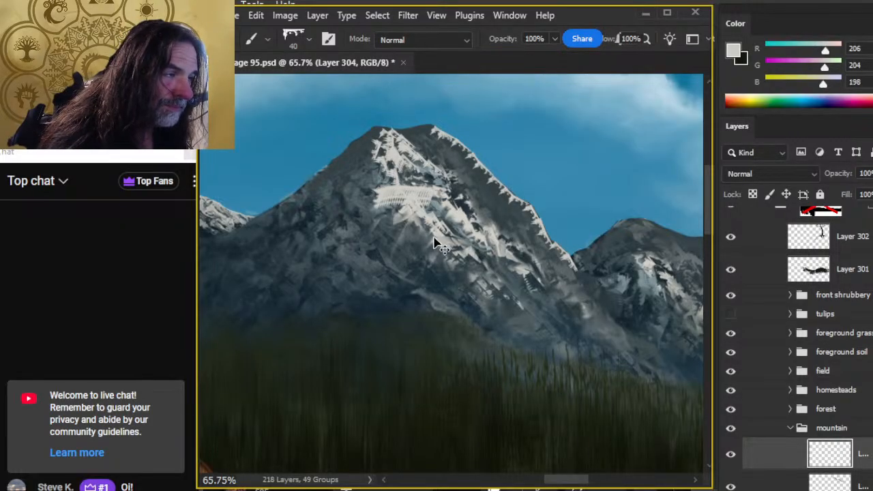
key(ctrl+z)
- Lasso the new snow along the tallest peak's ridge facing the gap and split it onto its own layer below the other snow
key(l)
mouse_move(453, 109)
mouse_down()
mouse_move(429, 140)
mouse_move(487, 204)
mouse_move(627, 316)
mouse_move(577, 234)
mouse_up()
key(ctrl+j)
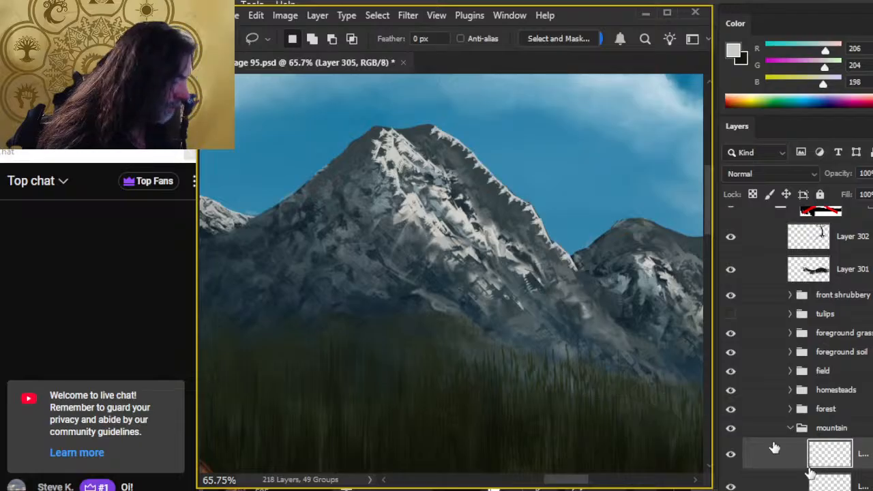
drag(791, 474, 791, 446)
click(780, 483)
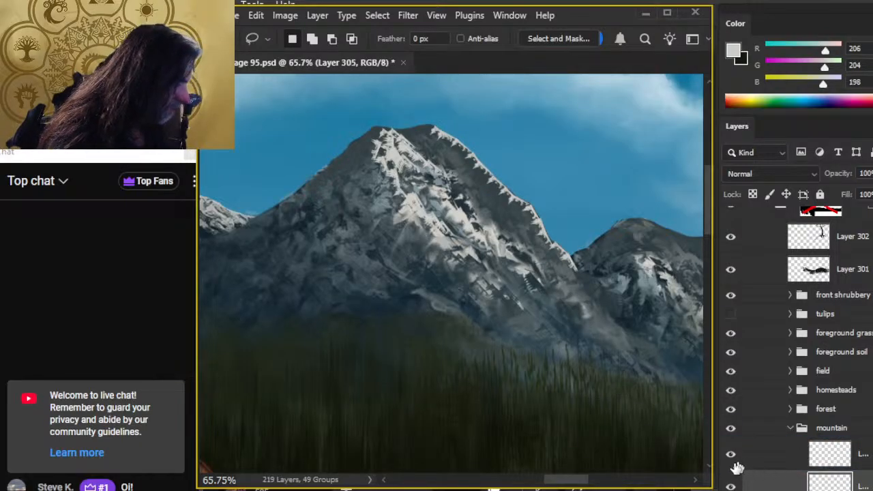
click(731, 457)
click(731, 457)
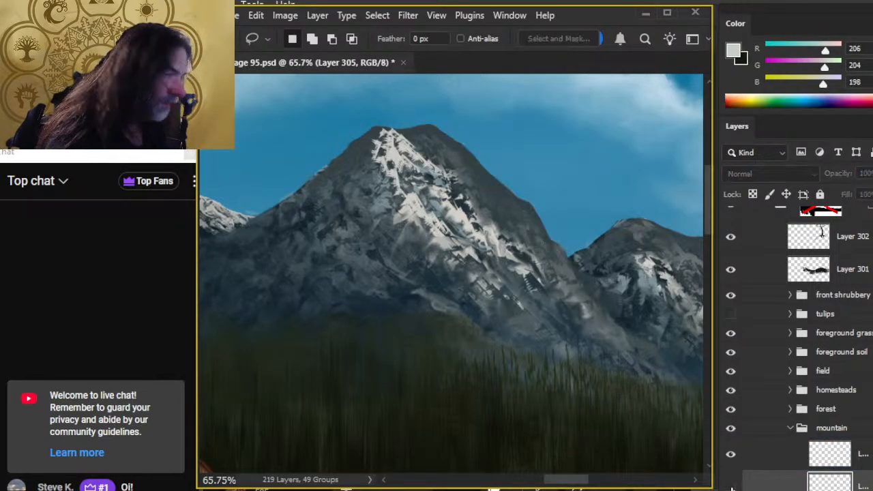
- Build up chiselled snow down the tallest peak's slope facing the gap at size 40, and raise the brush size to 50
key(b)
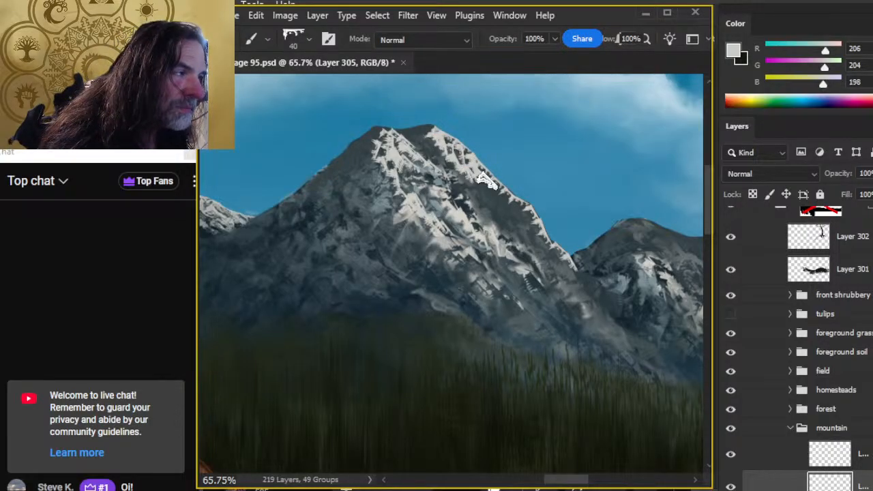
key(e)
key(b)
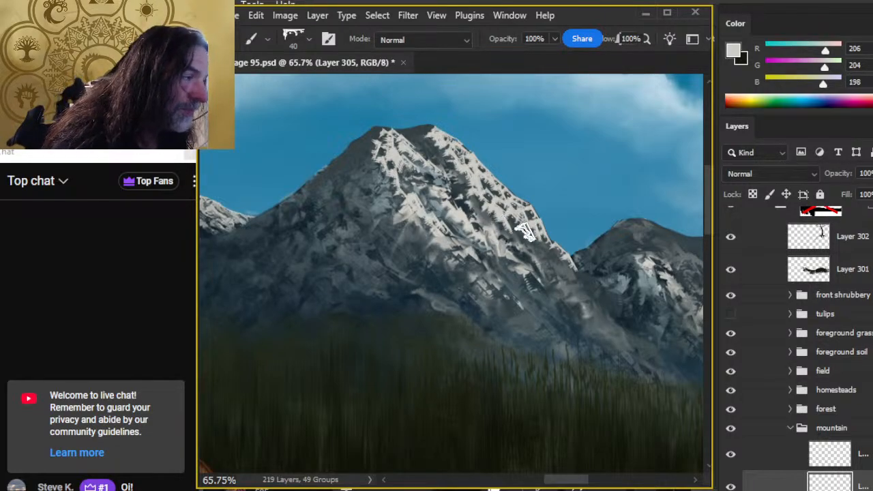
key(bracketright)
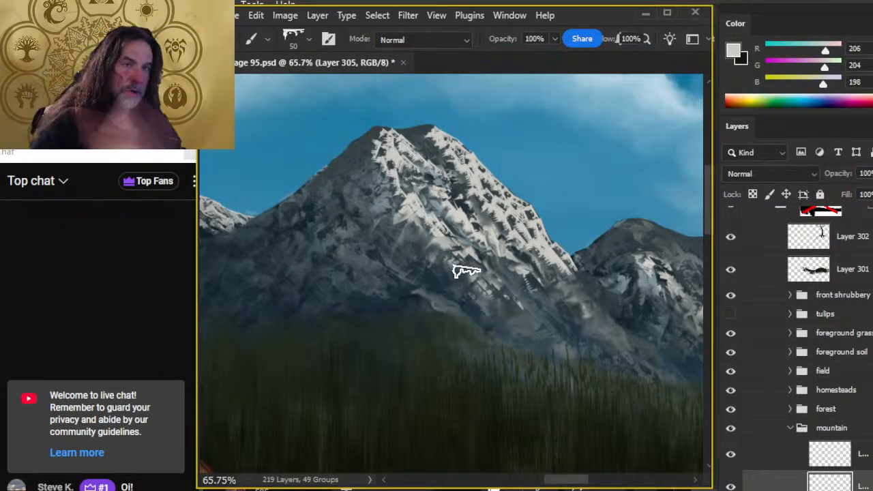
- Try single Mountain Chisel stamps at size 250 over the forest and the sky, and undo them
key(bracketright)
key(bracketright)
key(bracketright)
key(bracketright)
key(bracketright)
key(bracketright)
key(bracketright)
key(bracketright)
key(bracketright)
key(bracketright)
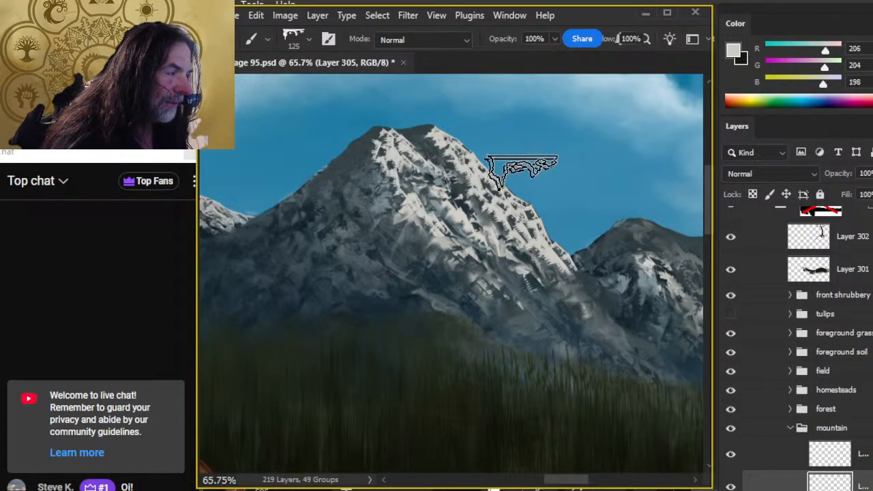
click(370, 361)
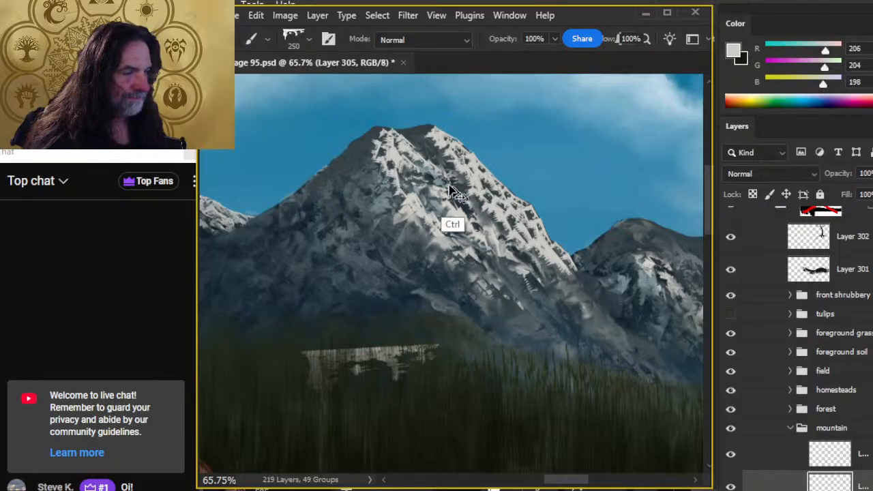
key(ctrl+z)
click(577, 144)
key(ctrl+z)
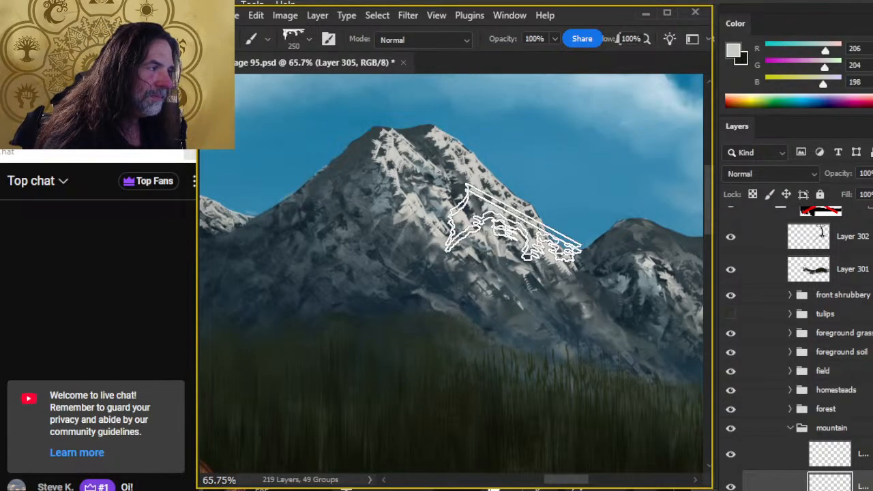
- Try the Mountain Razor brush at 250 px over the sky, and return to the Mountain Chisel
right_click(530, 201)
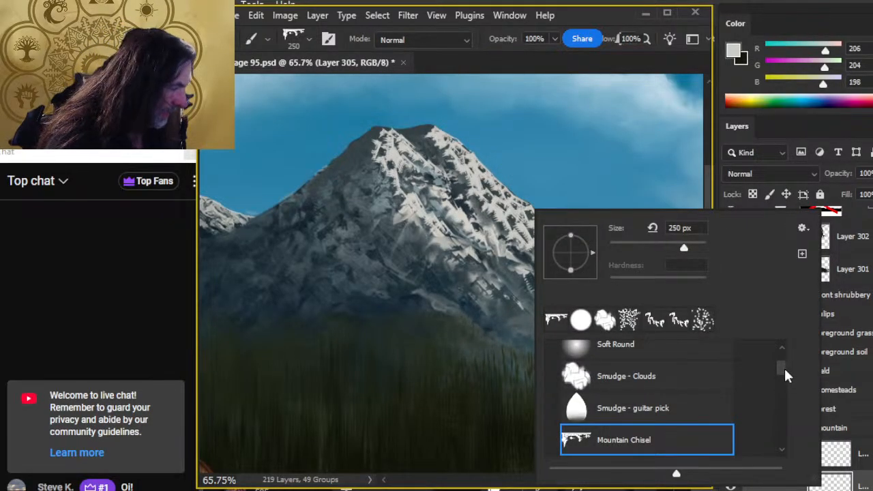
scroll(786, 375, down, 3)
click(668, 390)
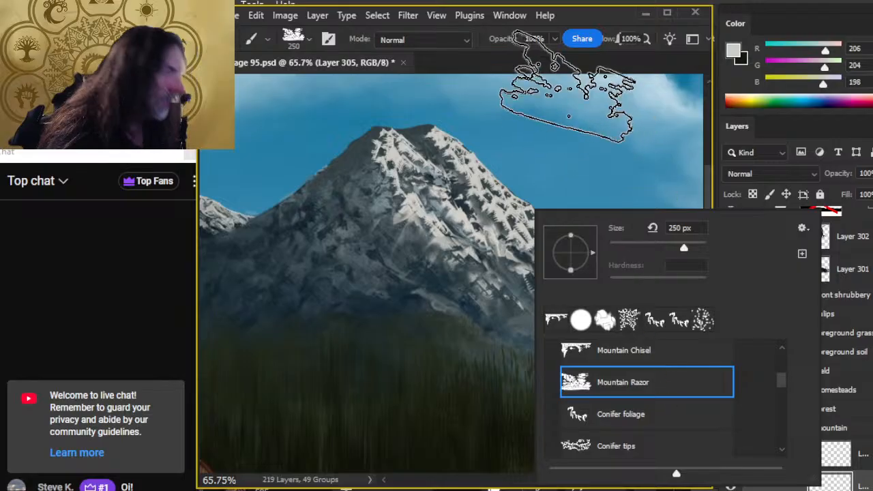
key(Return)
click(586, 161)
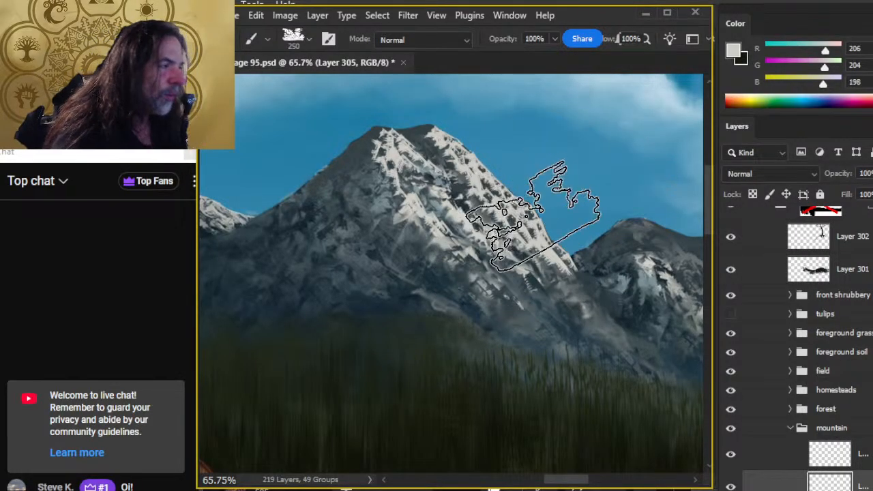
right_click(546, 199)
click(592, 308)
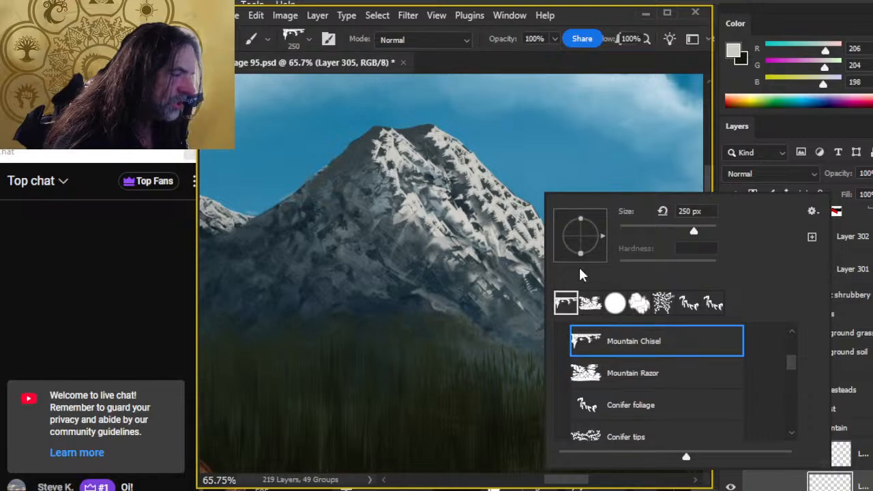
click(573, 60)
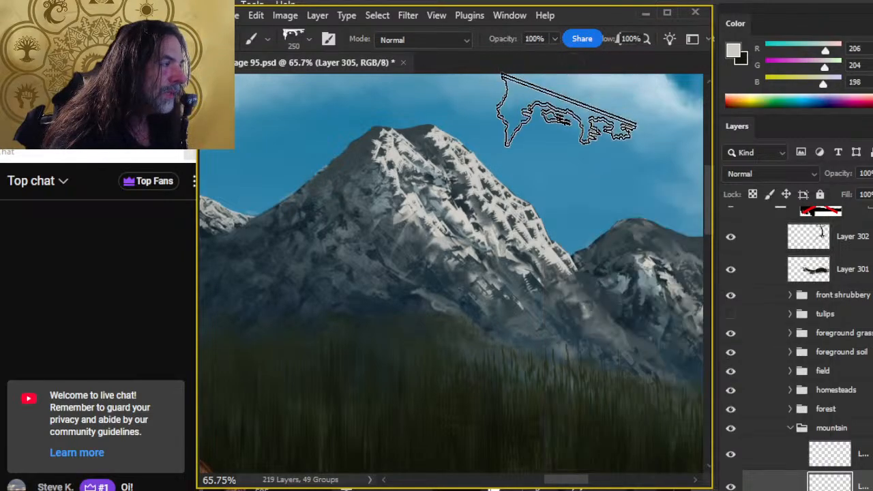
- Give the Eraser the Mountain Chisel tip at size 100
key(e)
right_click(562, 165)
click(587, 280)
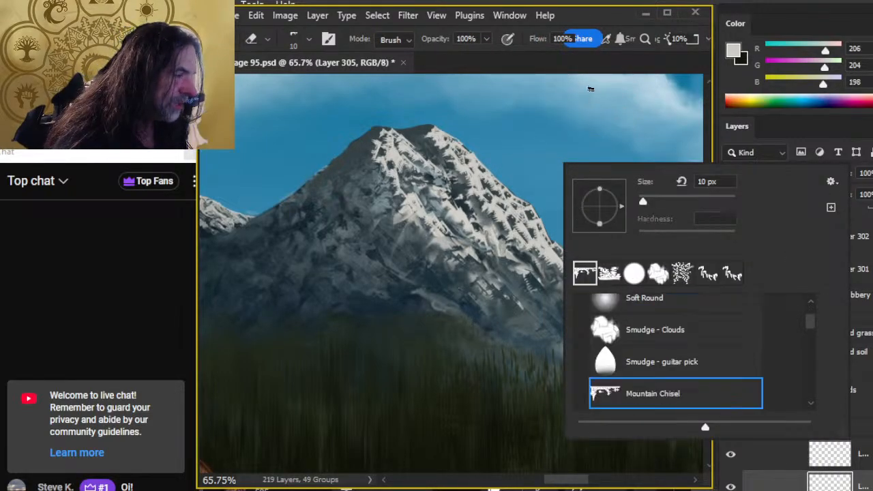
click(592, 64)
key(])
key(])
key(])
key(])
key(])
key(])
key(])
key(])
key(])
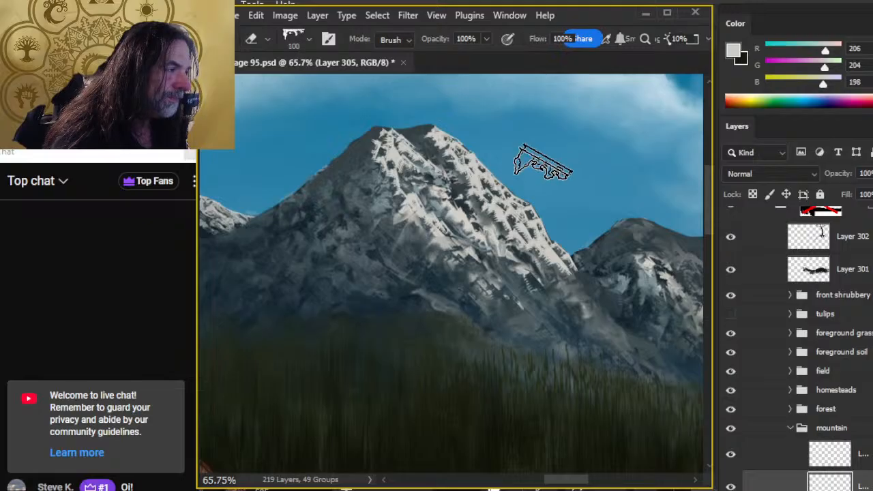
- Give the Smudge tool the Mountain Chisel tip at size 80 and 100% strength
key(r)
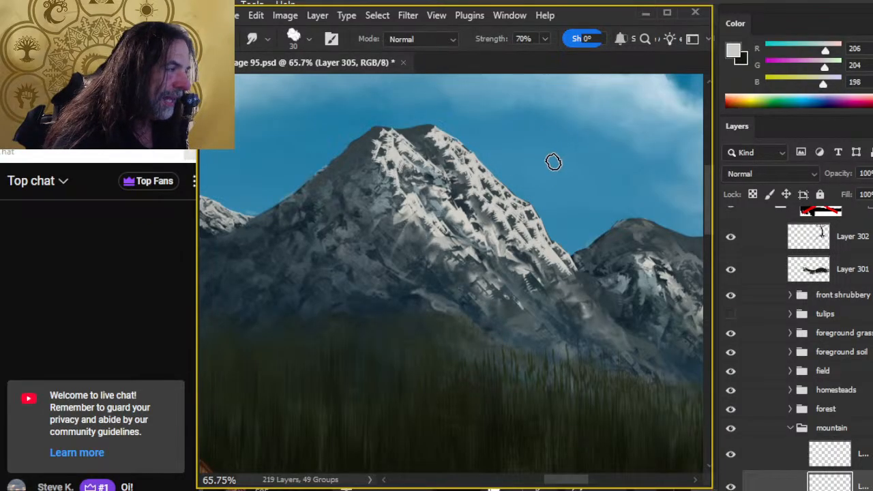
right_click(558, 160)
click(580, 273)
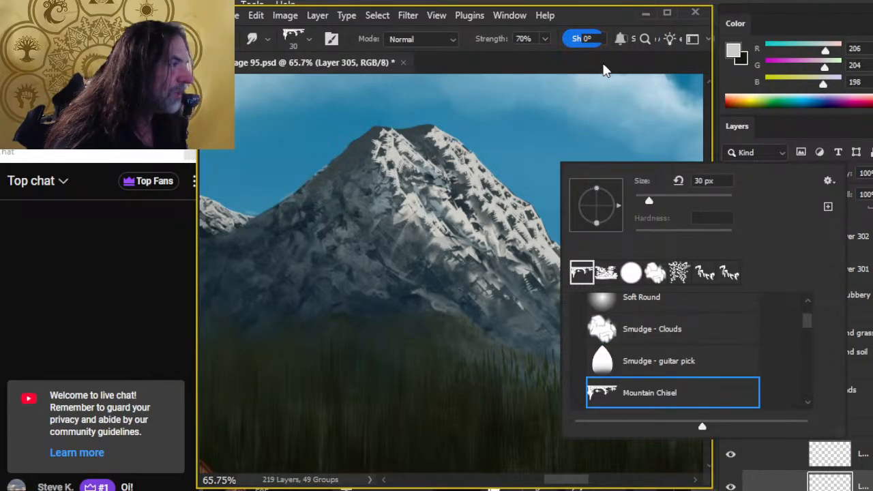
click(604, 70)
key(])
key(])
key(])
key(])
key(])
key(])
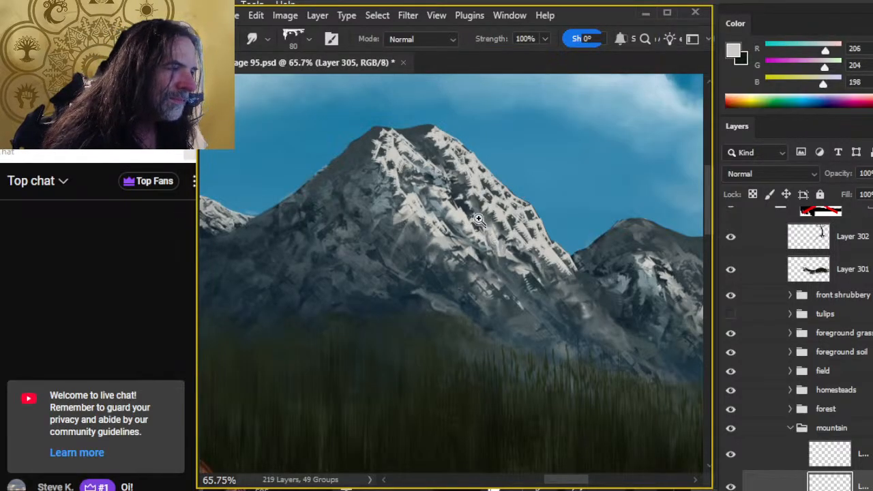
- Smudge the snow on the tallest peak's upper ridge and summit into the rock, using sizes 40 and 30
key(z)
drag(477, 209, 498, 212)
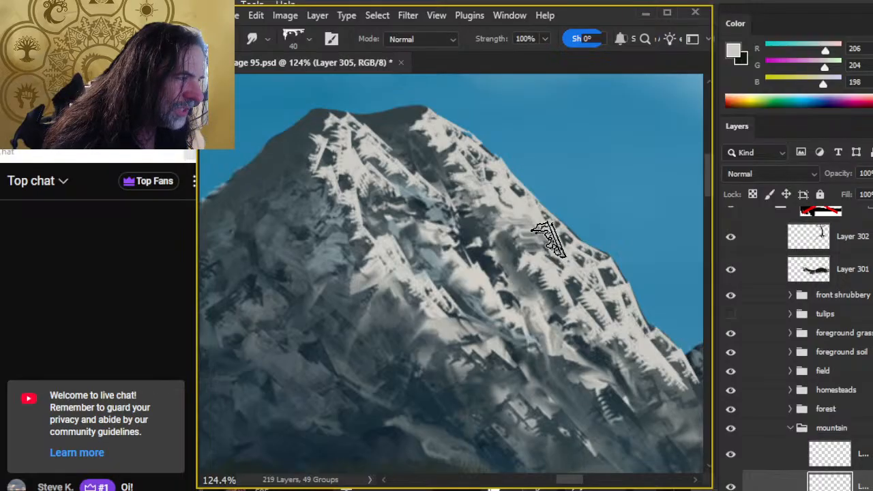
key(bracketleft)
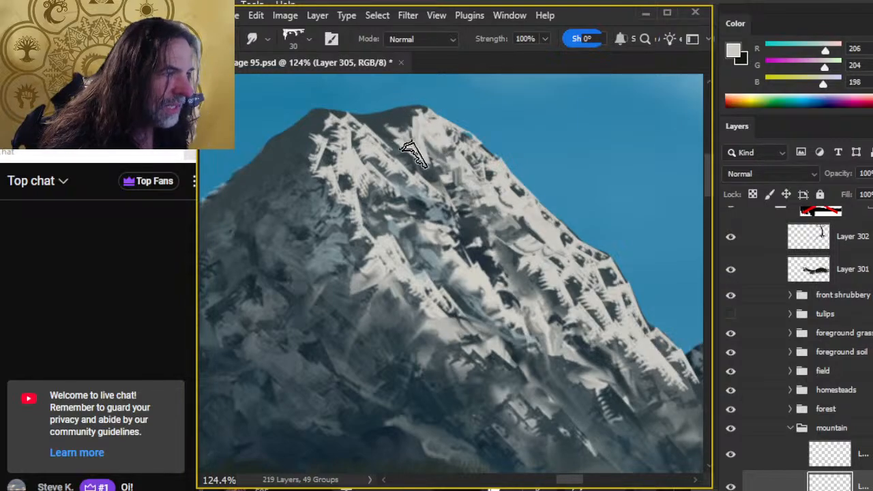
- Erase rocky breaks into the snow just below the tallest peak's summit with a smaller Mountain Chisel tip
key(e)
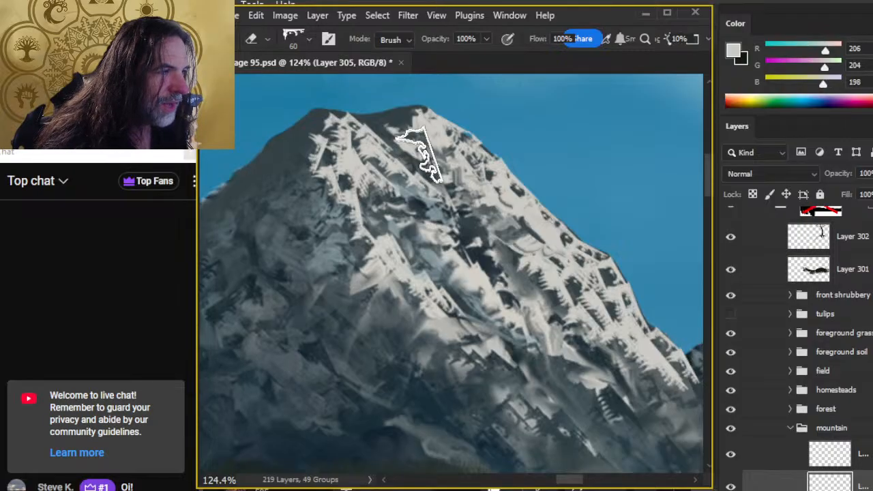
key(bracketleft)
key(bracketleft)
key(bracketleft)
key(r)
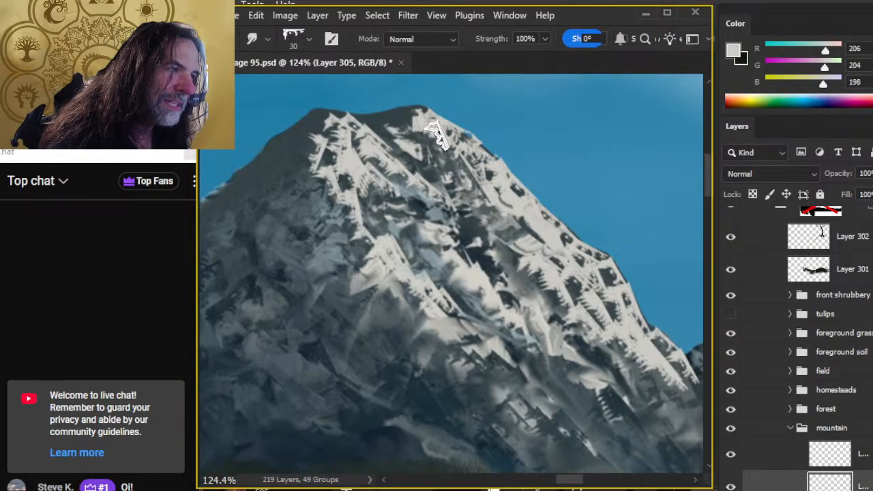
- Erase rock gaps in the snow on the tallest peak's lower ridge near the gap, and smudge the edges at size 20
mouse_move(480, 165)
mouse_down()
mouse_move(470, 178)
mouse_move(433, 156)
mouse_move(428, 167)
mouse_move(437, 166)
mouse_move(405, 161)
mouse_move(433, 179)
mouse_move(395, 159)
mouse_move(409, 137)
mouse_move(467, 161)
mouse_move(493, 201)
mouse_move(536, 229)
mouse_move(538, 274)
mouse_move(591, 292)
mouse_move(592, 312)
mouse_move(614, 273)
mouse_move(587, 256)
mouse_move(570, 259)
mouse_move(620, 294)
mouse_move(669, 349)
mouse_move(656, 338)
mouse_move(658, 349)
mouse_move(630, 341)
mouse_move(607, 417)
mouse_move(631, 348)
mouse_move(673, 361)
mouse_move(584, 396)
mouse_move(486, 365)
mouse_up()
key(e)
mouse_move(414, 250)
mouse_down()
mouse_move(406, 198)
mouse_move(428, 232)
mouse_move(452, 238)
mouse_move(440, 270)
mouse_up()
key(r)
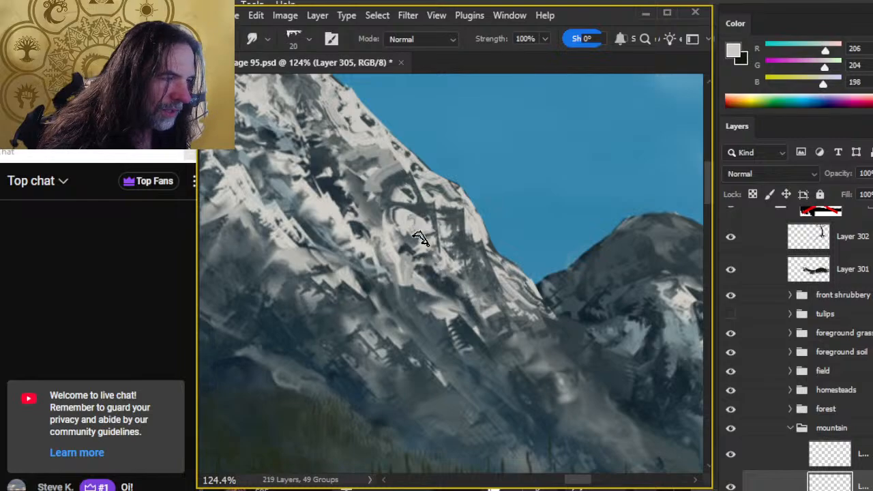
- Smudge the snow on the tallest peak's sunlit face at size 20, and erase rocky breaks near its upper ridge at size 60
mouse_move(430, 219)
mouse_down()
mouse_move(394, 216)
mouse_move(444, 234)
mouse_move(449, 203)
mouse_move(463, 217)
mouse_move(444, 202)
mouse_move(455, 220)
mouse_move(446, 210)
mouse_move(439, 230)
mouse_move(445, 220)
mouse_move(468, 233)
mouse_move(468, 249)
mouse_move(409, 211)
mouse_up()
key(z)
drag(440, 253, 375, 254)
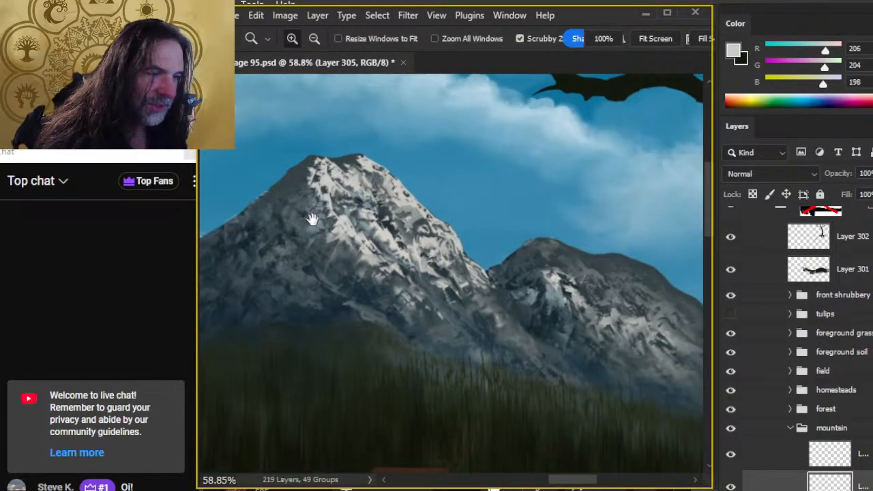
drag(311, 218, 322, 239)
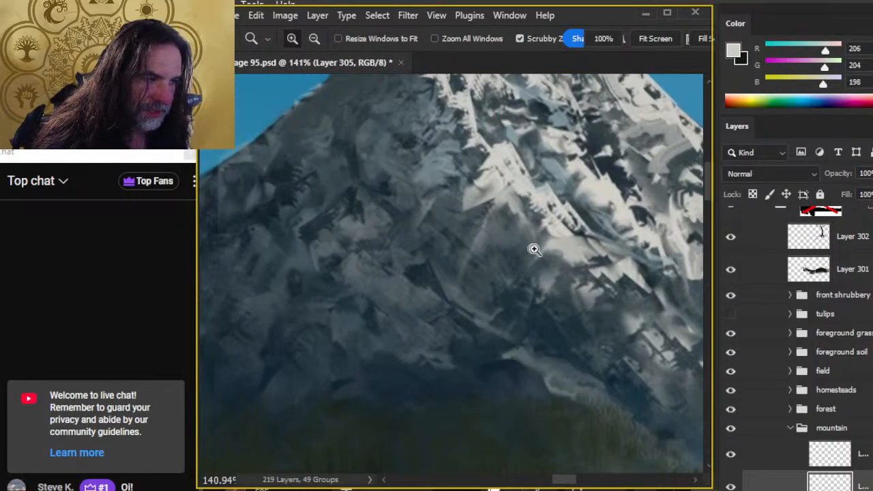
drag(534, 249, 392, 289)
key(r)
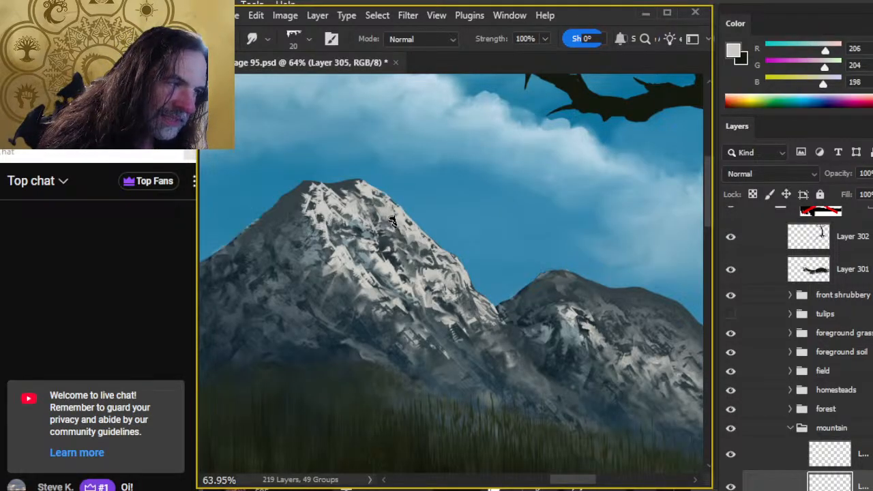
key(e)
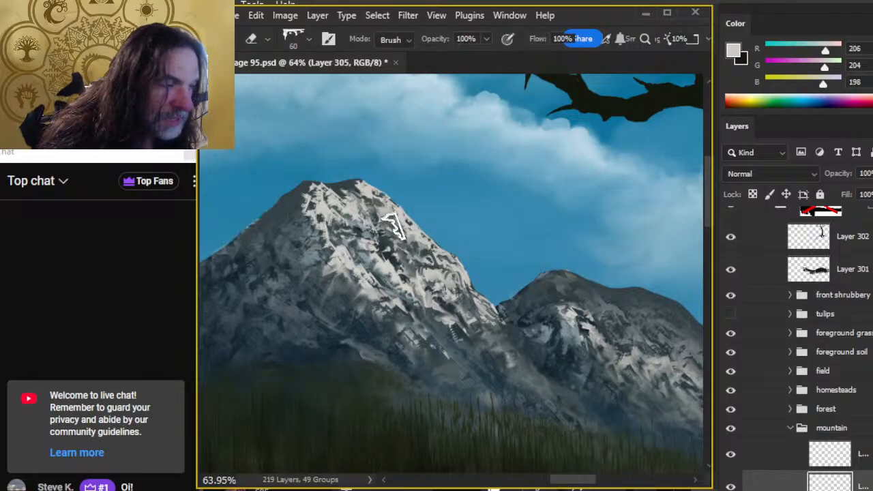
key(e)
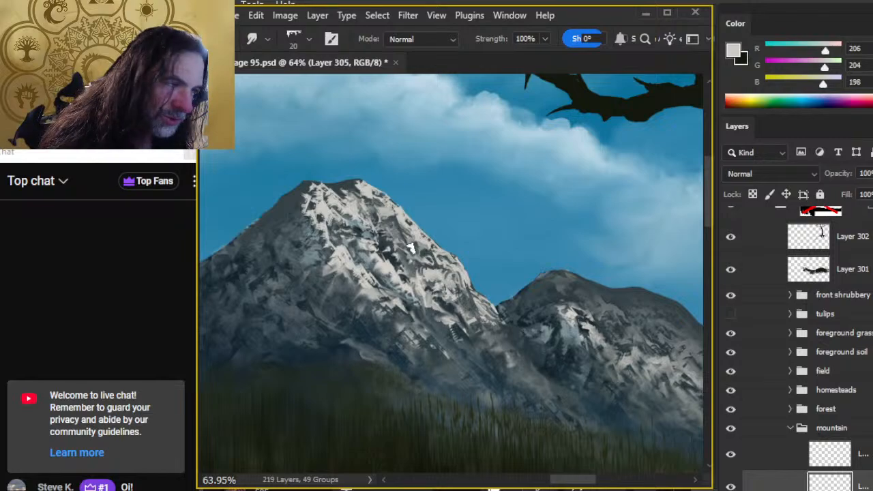
- Refine the snow along the tallest peak's sky-side ridge with the Eraser at sizes 60 and 50, smudging the edges at size 20
key(e)
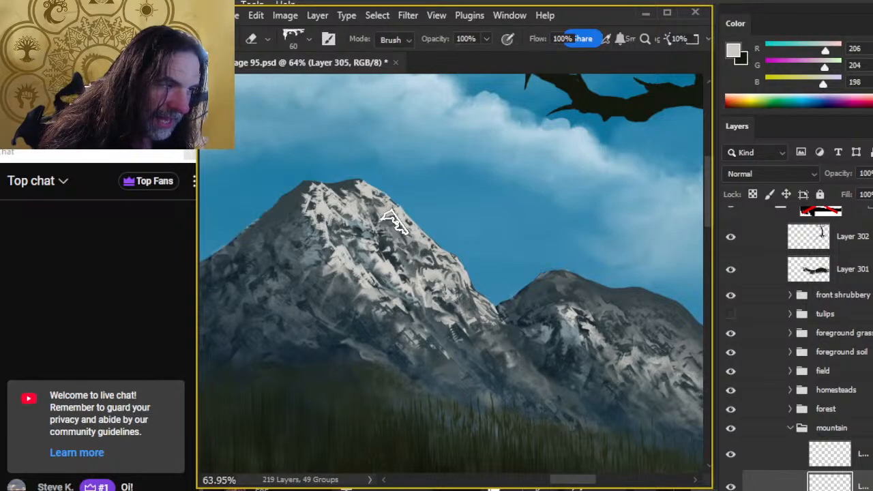
key(e)
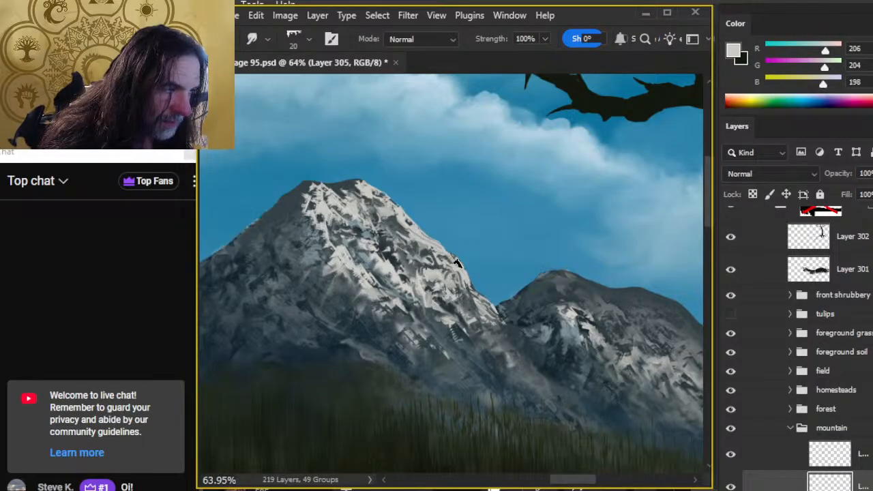
key(e)
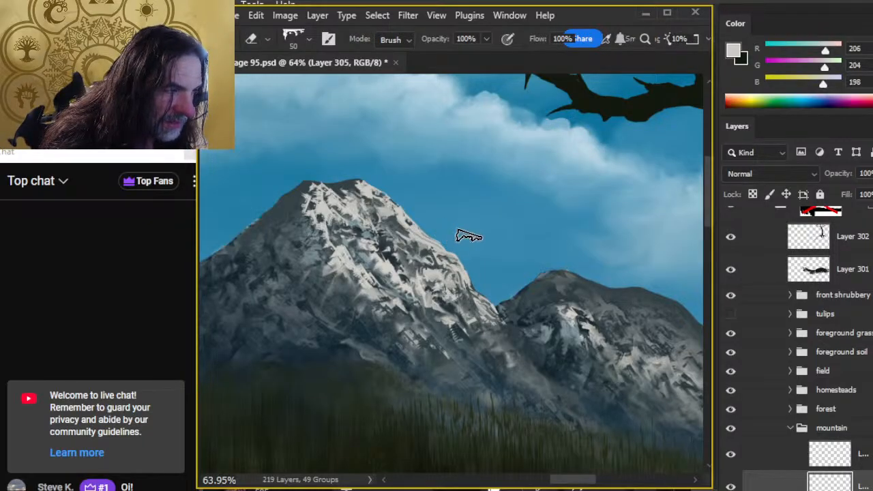
key(e)
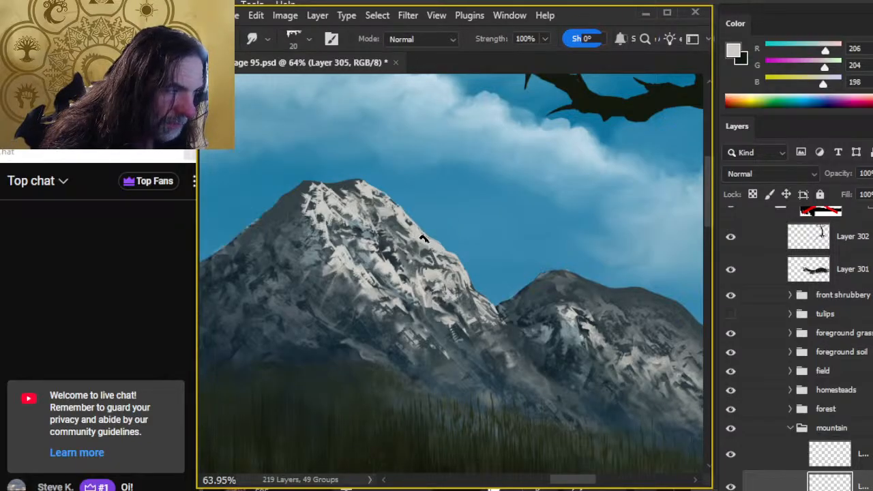
key(e)
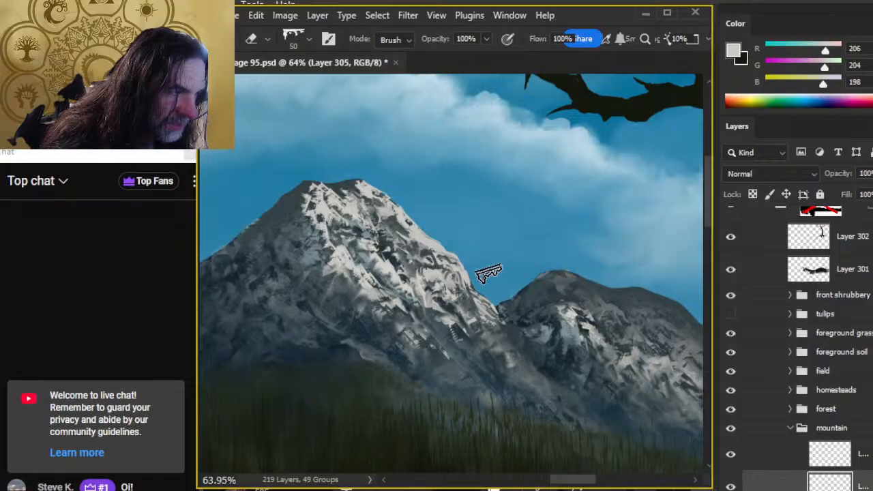
key(r)
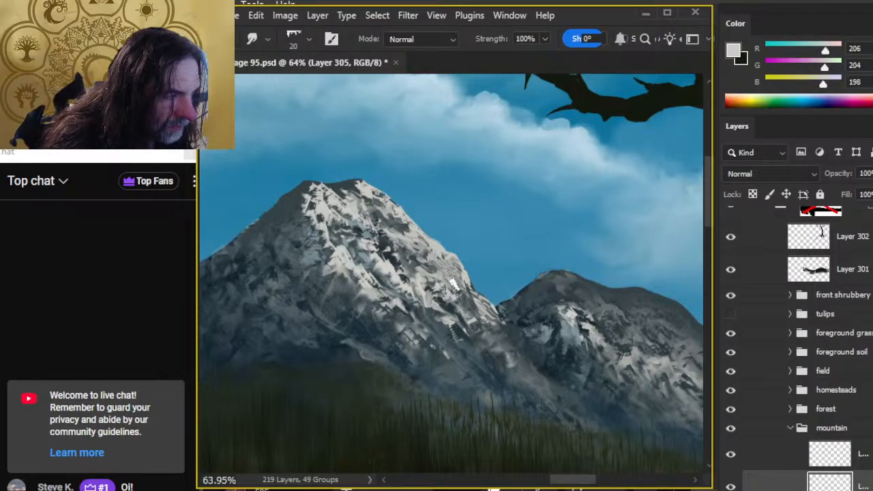
- Paint snow on the tallest peak's lower ridge with the brush reduced to size 40
key(b)
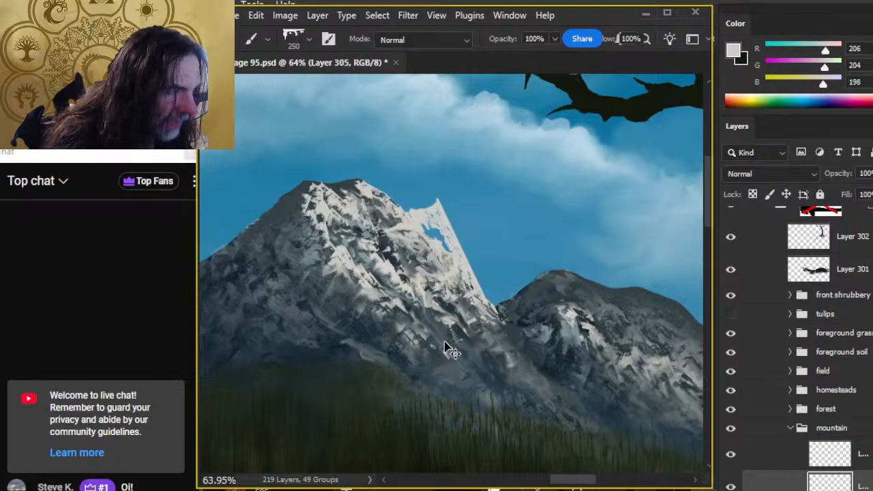
key(bracketleft)
key(bracketleft)
key(bracketleft)
key(bracketleft)
key(bracketleft)
key(bracketleft)
key(bracketleft)
key(bracketleft)
key(bracketleft)
key(bracketleft)
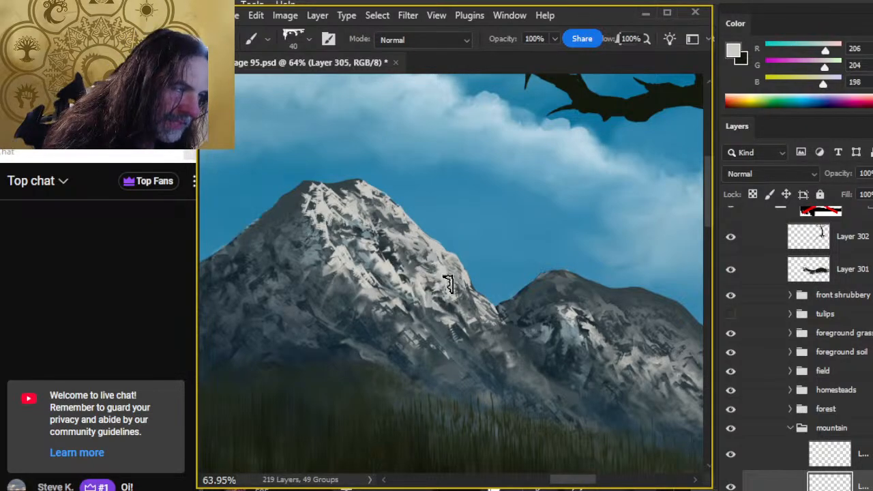
- Smudge the lower ridge's new snow into the rock at size 20, erasing small rock gaps at size 45
key(r)
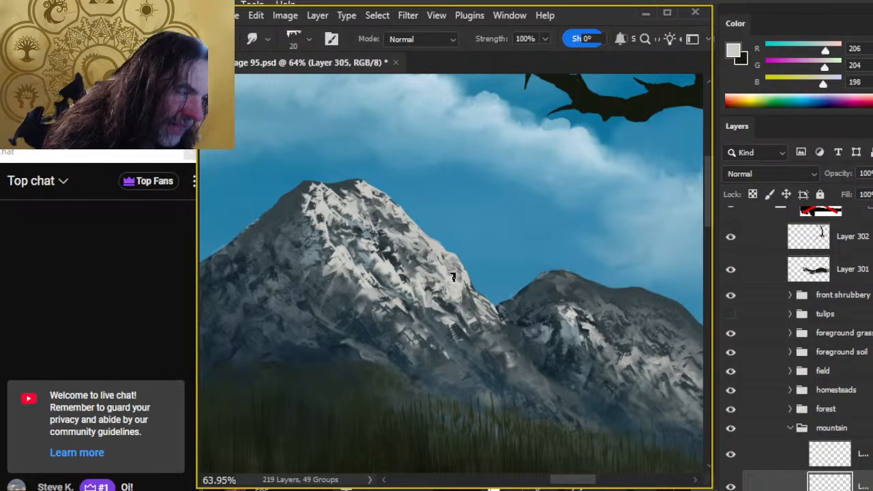
key(z)
drag(458, 285, 550, 282)
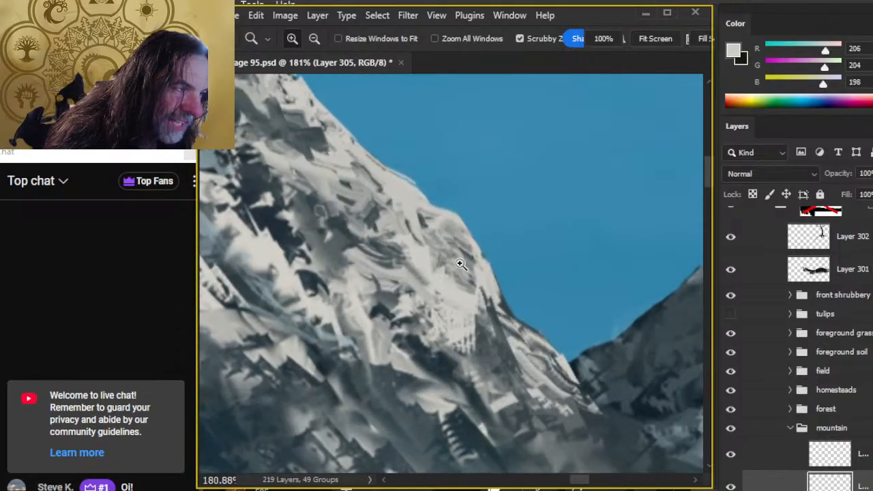
mouse_move(502, 331)
mouse_down()
mouse_move(445, 313)
mouse_move(409, 260)
mouse_move(463, 325)
mouse_move(448, 317)
mouse_move(468, 331)
mouse_move(450, 312)
mouse_up()
key(r)
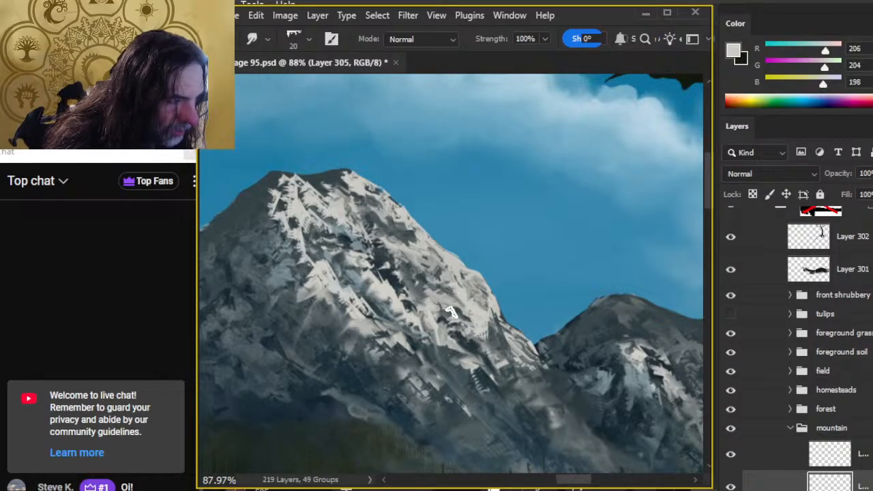
key(e)
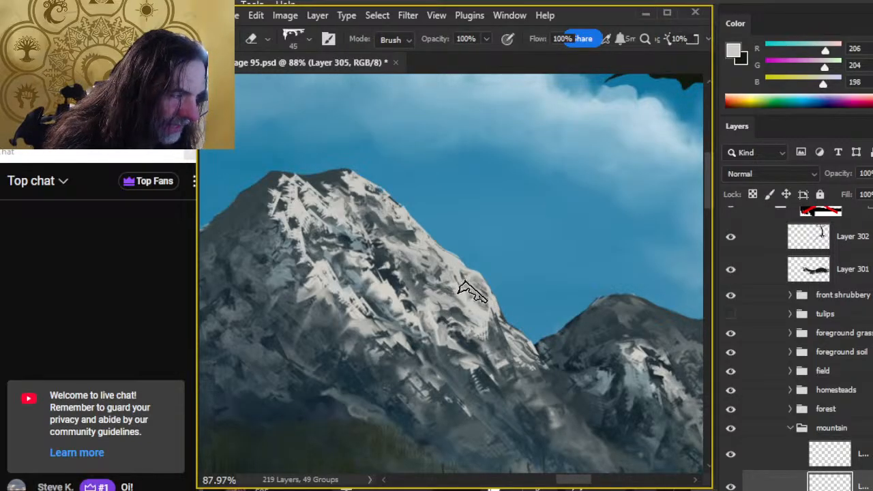
key(r)
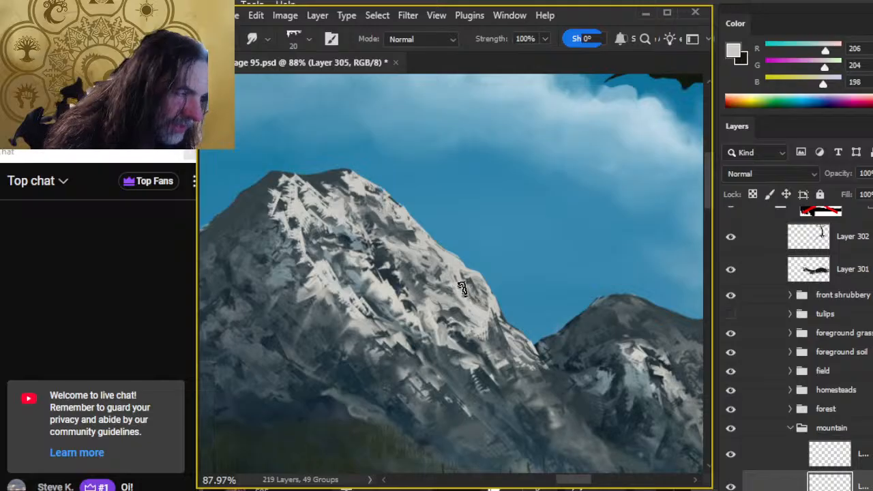
mouse_move(460, 280)
mouse_down()
mouse_move(441, 266)
mouse_move(483, 294)
mouse_move(473, 278)
mouse_move(463, 288)
mouse_move(475, 289)
mouse_move(482, 315)
mouse_move(468, 298)
mouse_up()
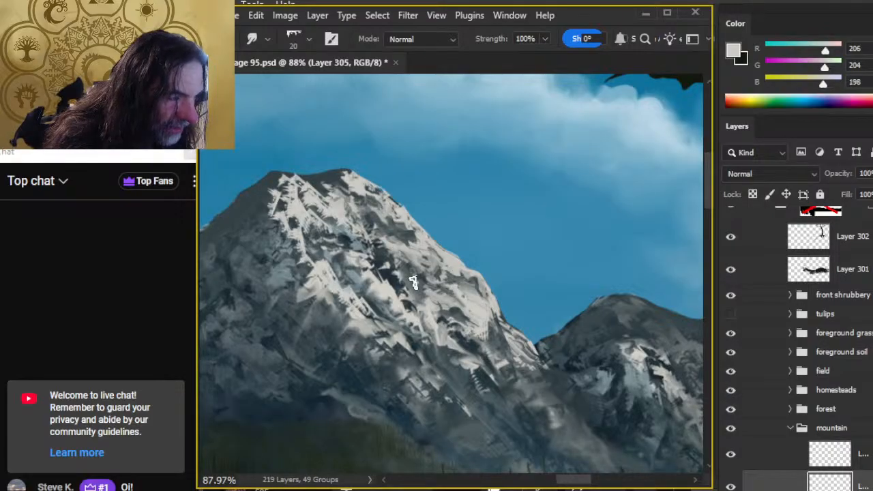
- Brush more snow over the dark rock in the middle of the tallest peak's face and smudge it at size 20
key(z)
mouse_move(407, 280)
mouse_down()
mouse_move(491, 347)
mouse_move(490, 381)
mouse_up()
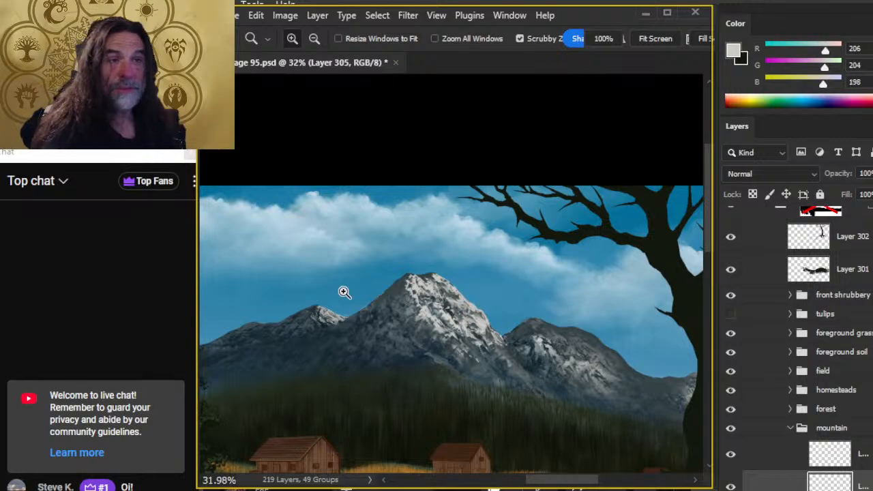
click(453, 319)
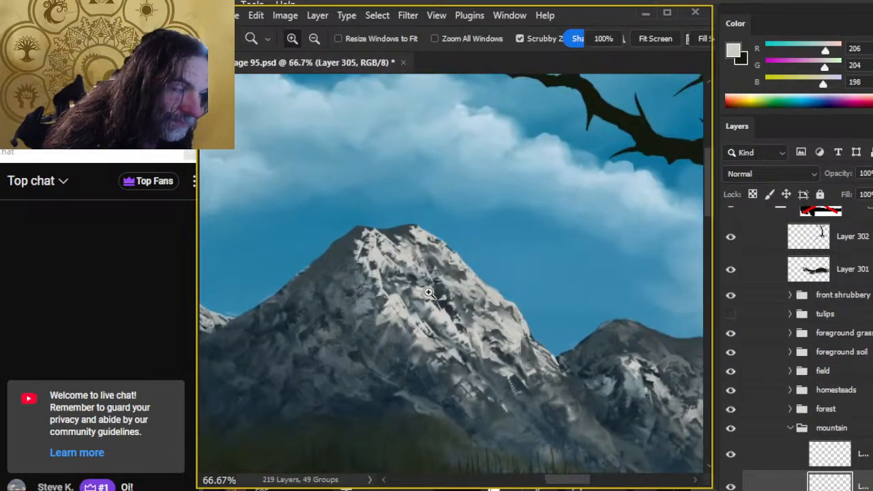
key(b)
key(r)
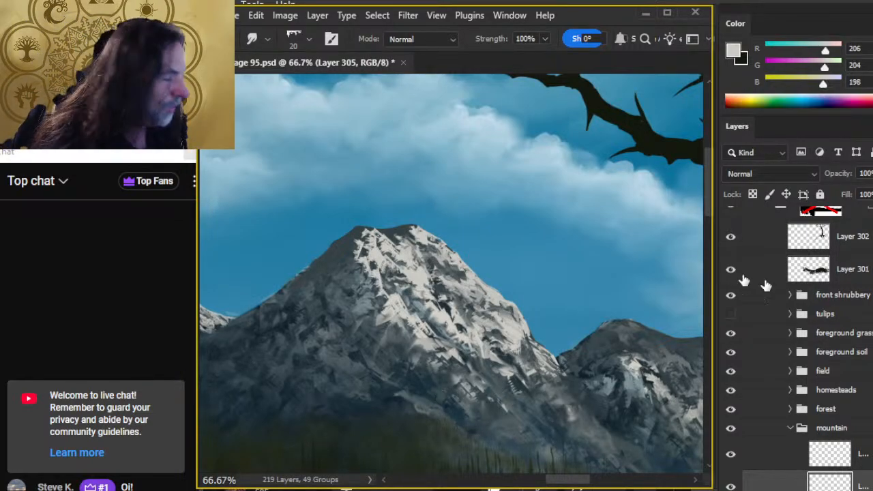
- Erase parts of the snow on the tallest peak's upper face on Layer 304 at size 30, and smudge the edges
click(784, 455)
key(e)
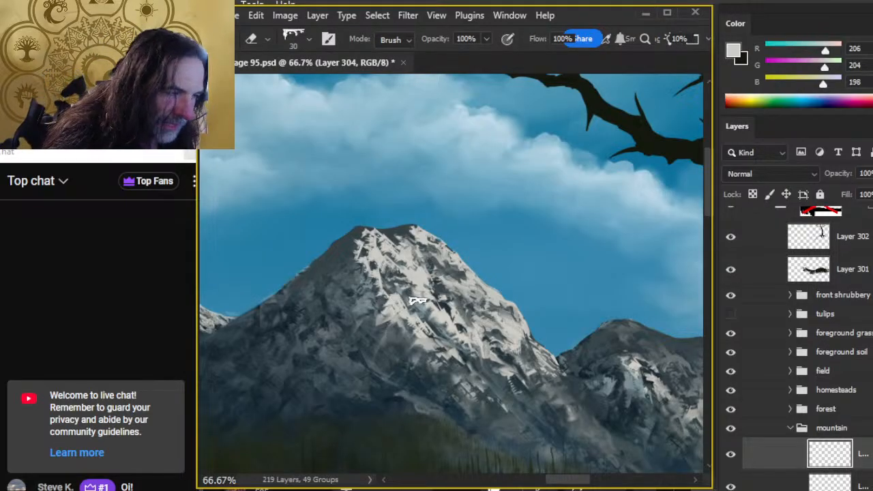
key(r)
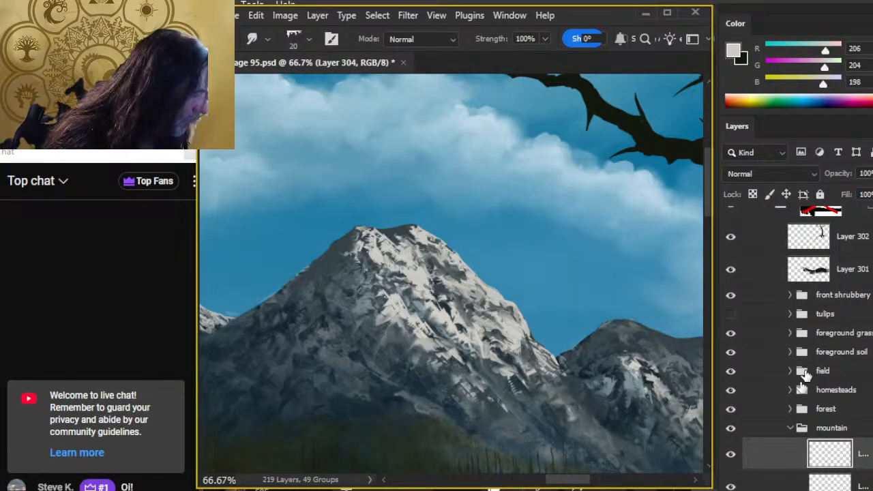
- Smudge the Layer 305 snow from the summit down the ridge at sizes 20 and 15, erasing rock breaks at size 30
click(777, 481)
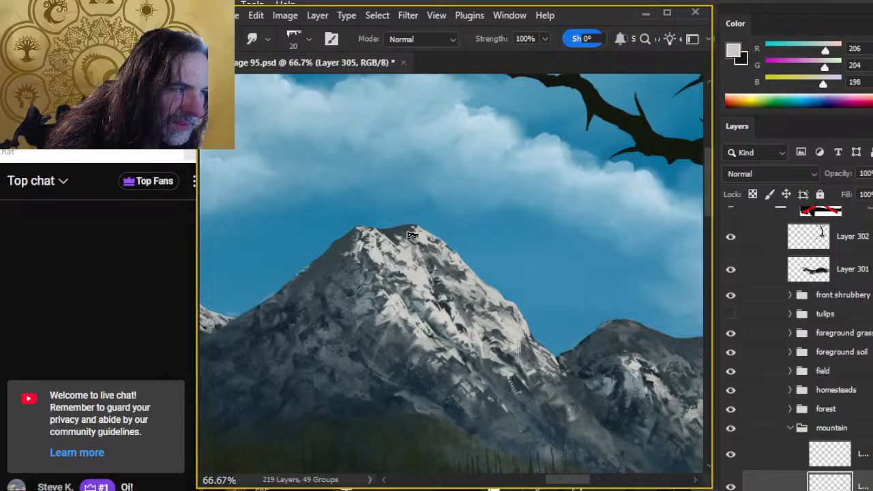
drag(410, 239, 416, 250)
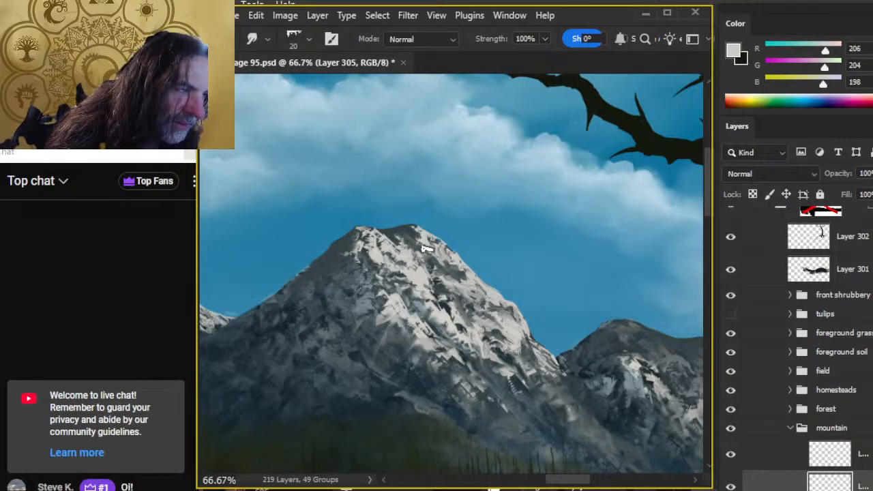
key(bracketleft)
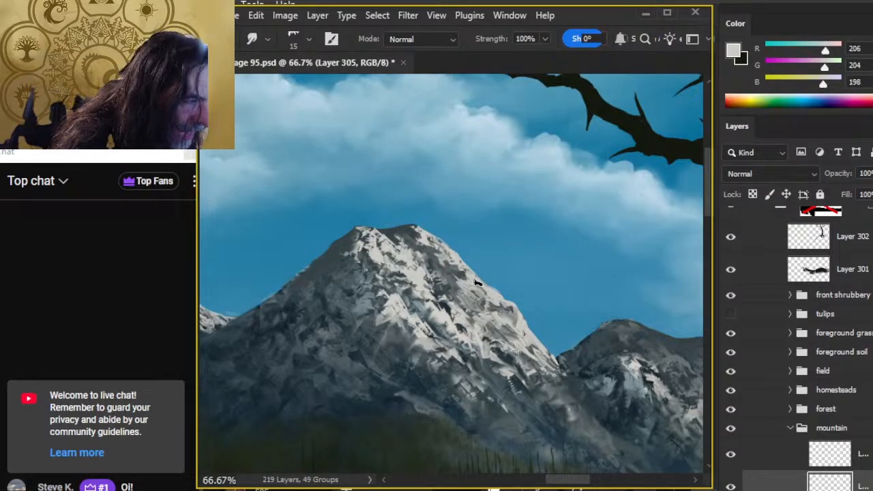
key(e)
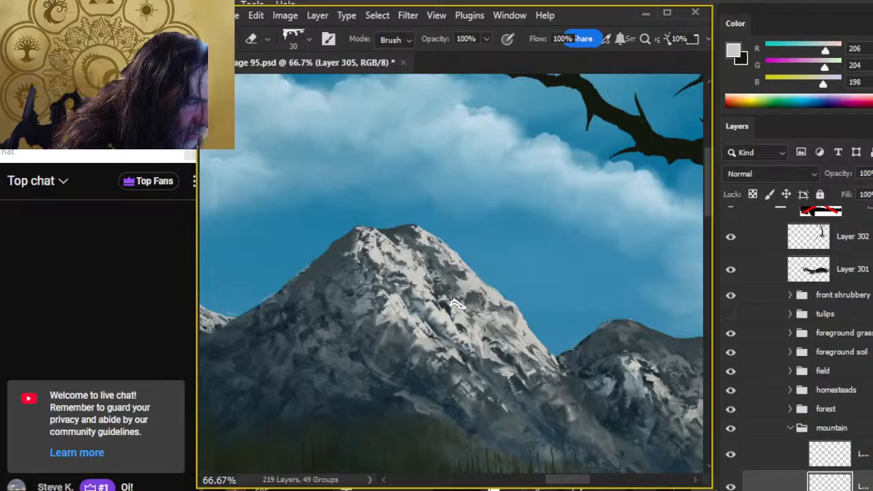
key(r)
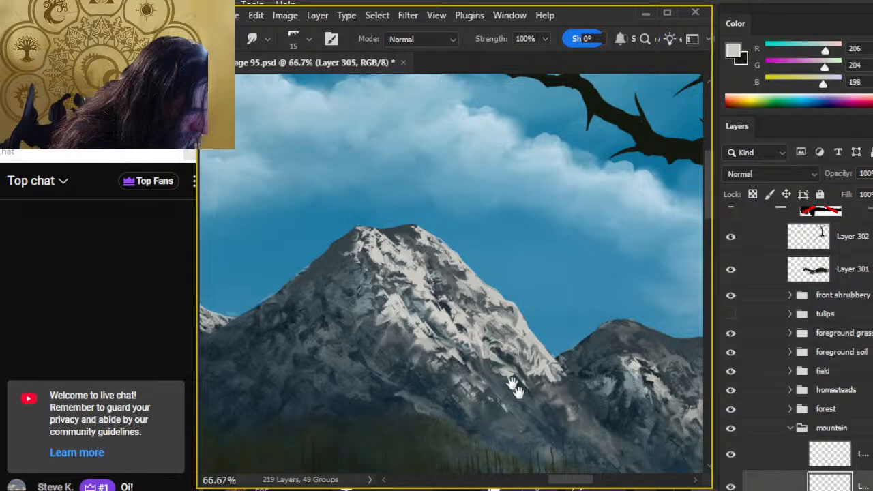
- Soften the snow at the foot of the tallest peak's ridge beside the gap with the Smudge tool at size 40 and 23% strength
drag(487, 390, 438, 302)
key(bracketright)
key(bracketright)
key(bracketright)
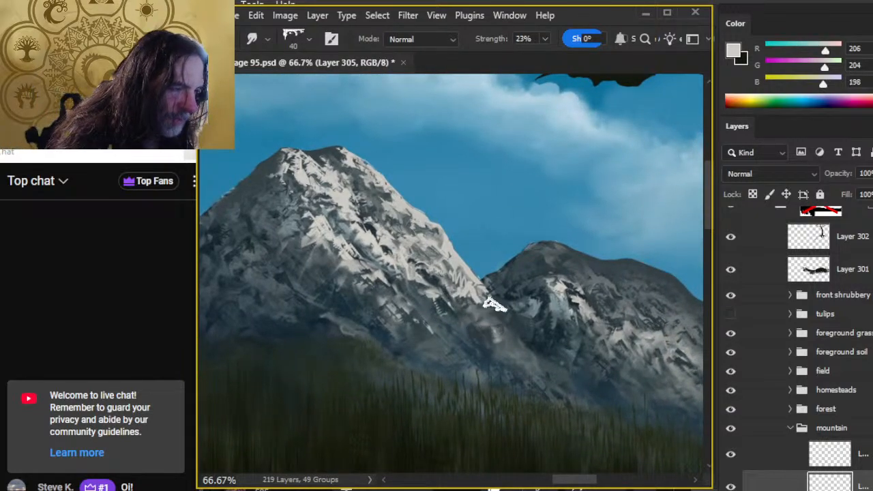
key(2)
key(3)
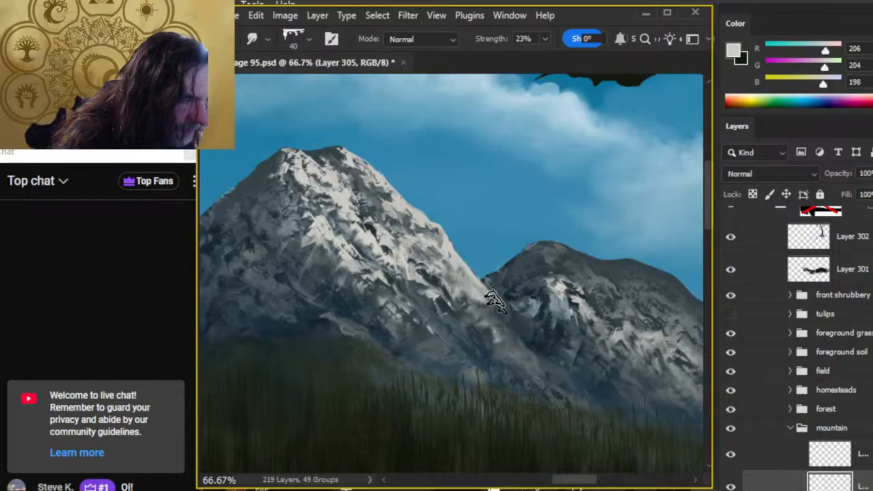
drag(492, 295, 494, 303)
drag(473, 265, 487, 293)
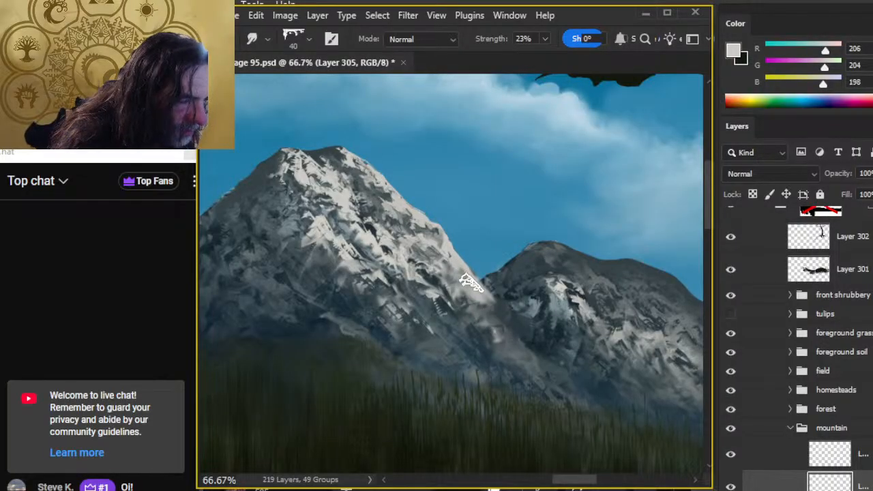
- Try erasing at size 30 and smudging at size 40 the snow at the foot of the tallest peak's ridge, and undo it
key(e)
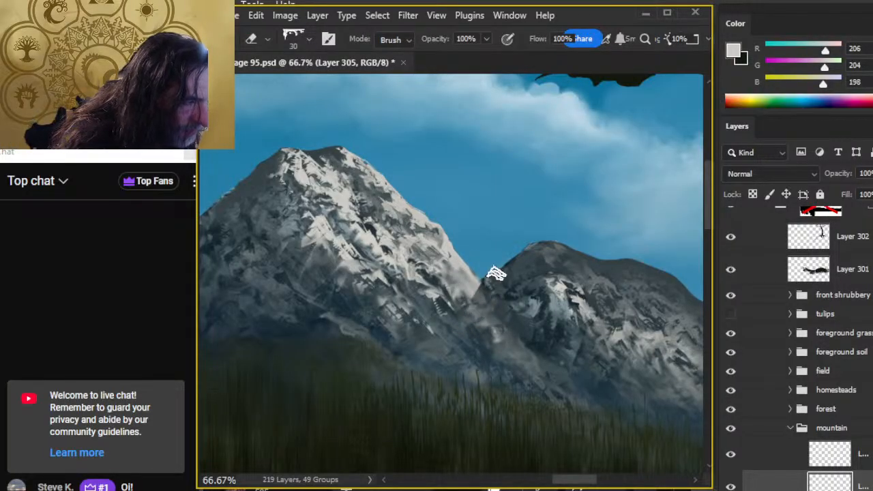
key(r)
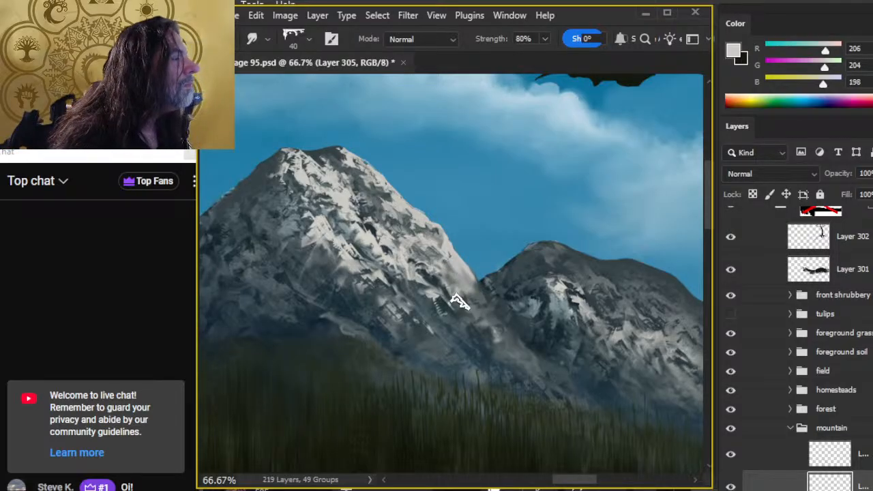
key(e)
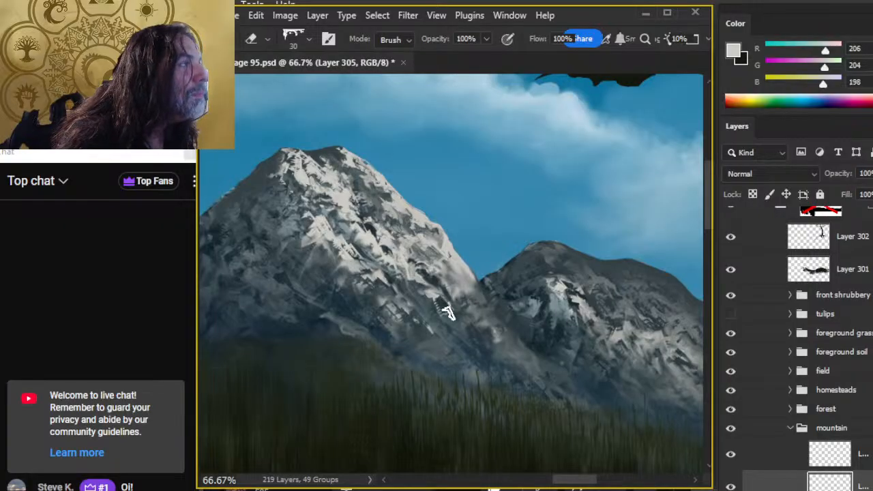
key(r)
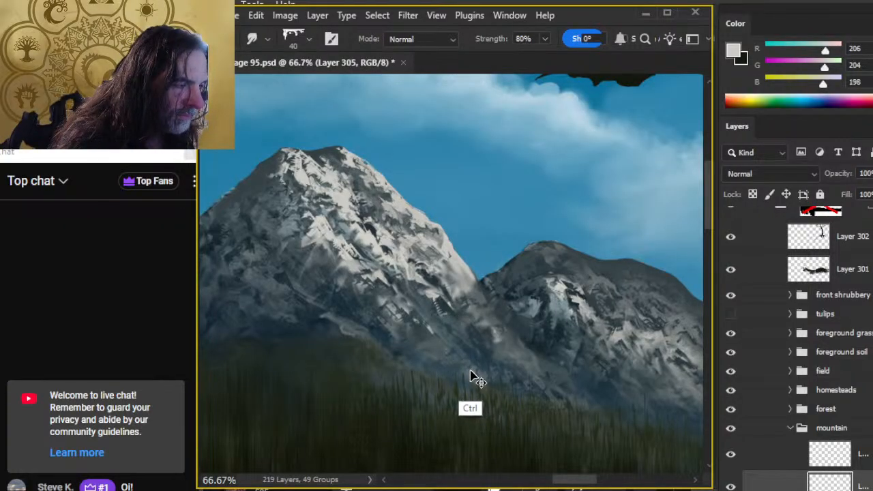
key(ctrl+z)
key(ctrl+z)
key(ctrl+z)
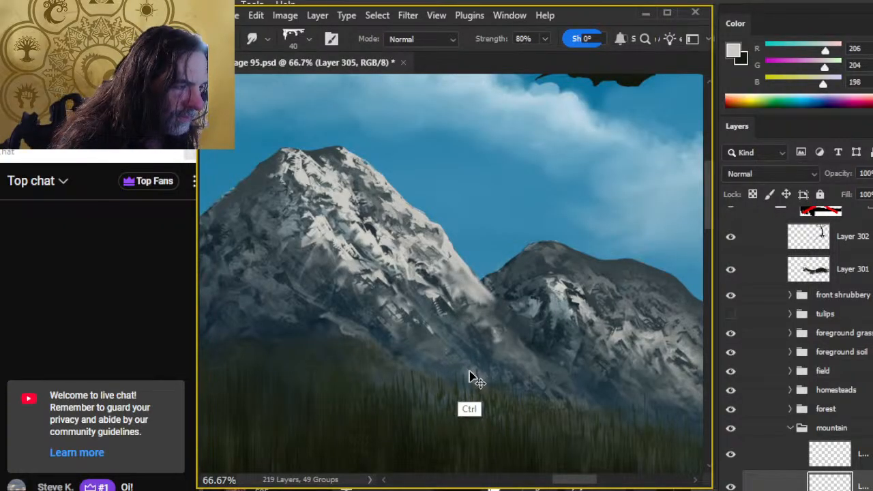
- Erase the snow at the ridge foot beside the gap at size 30, and smudge it at 80% strength, sizes 40 and 35
key(e)
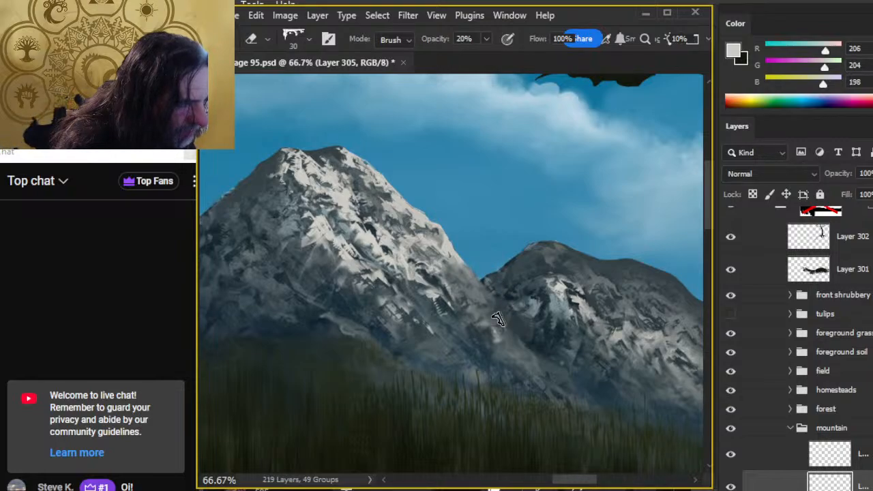
key(r)
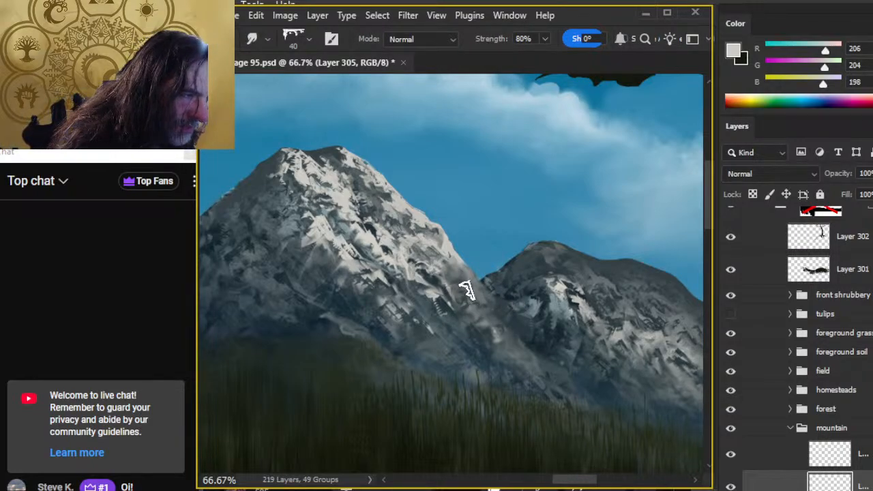
key(e)
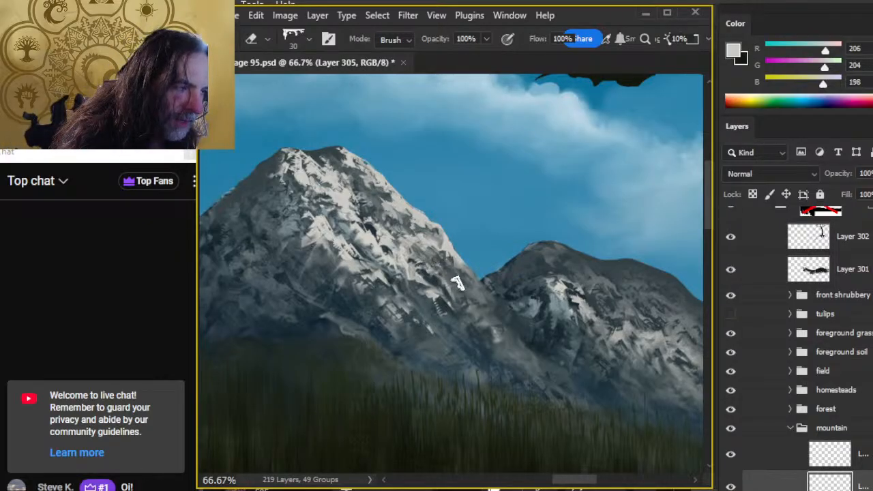
key(r)
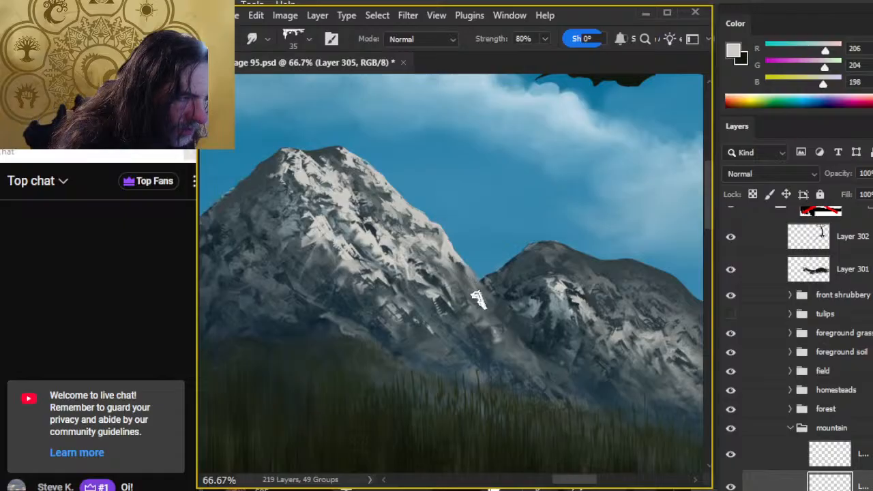
- Brush mid grey (103, 109, 110) sampled from the tallest peak's ridge foot down the slope beside the gap, and smudge it at size 35
key(z)
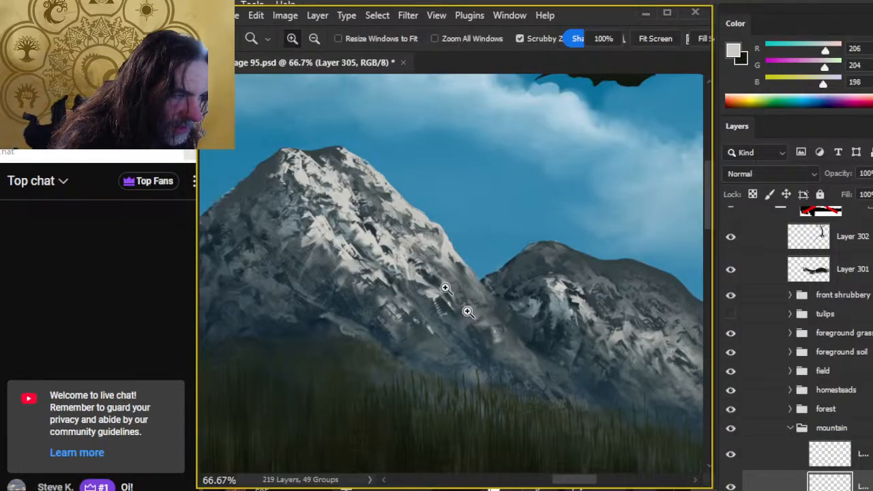
drag(482, 344, 421, 350)
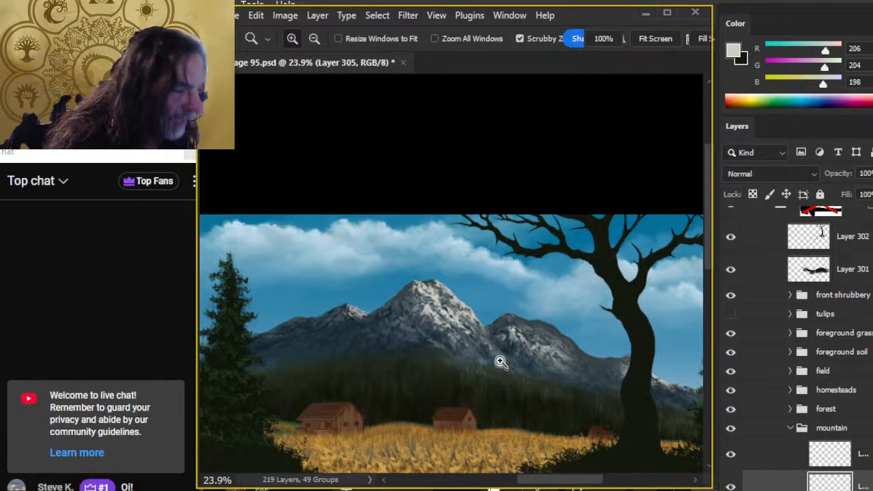
mouse_move(500, 361)
mouse_down()
mouse_move(555, 372)
mouse_move(485, 341)
mouse_up()
key(b)
key(alt)
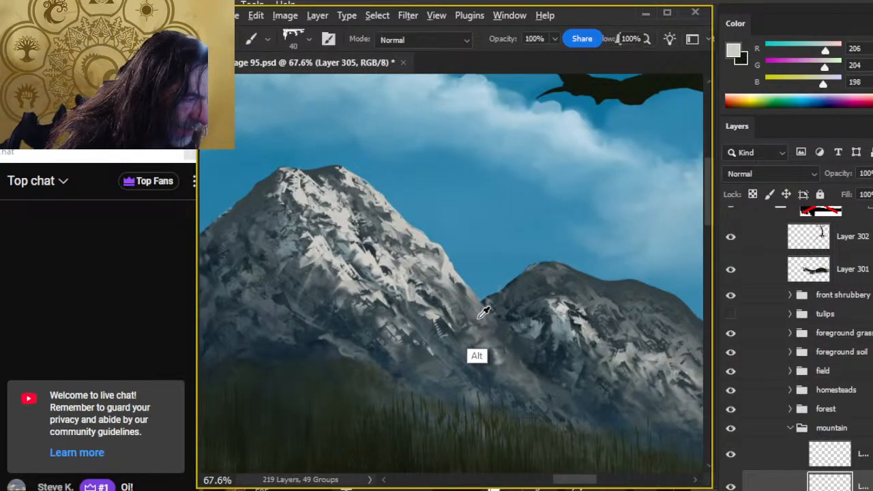
alt+click(483, 312)
key(r)
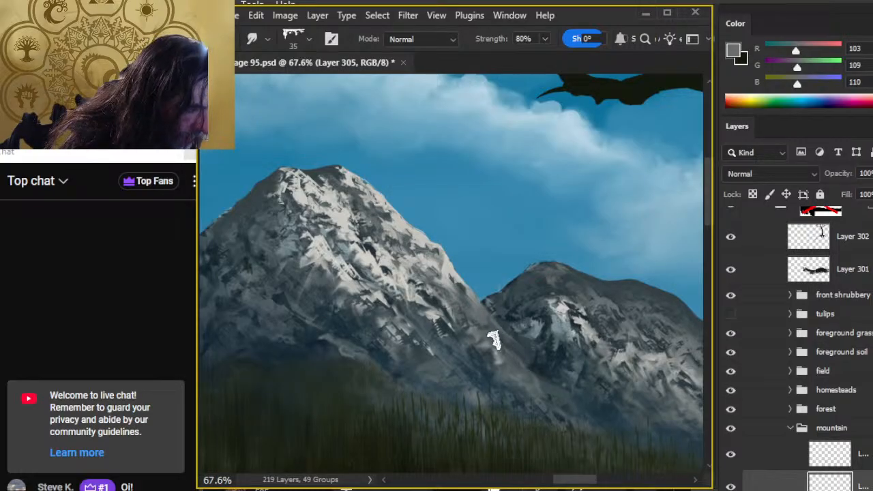
key(b)
key(r)
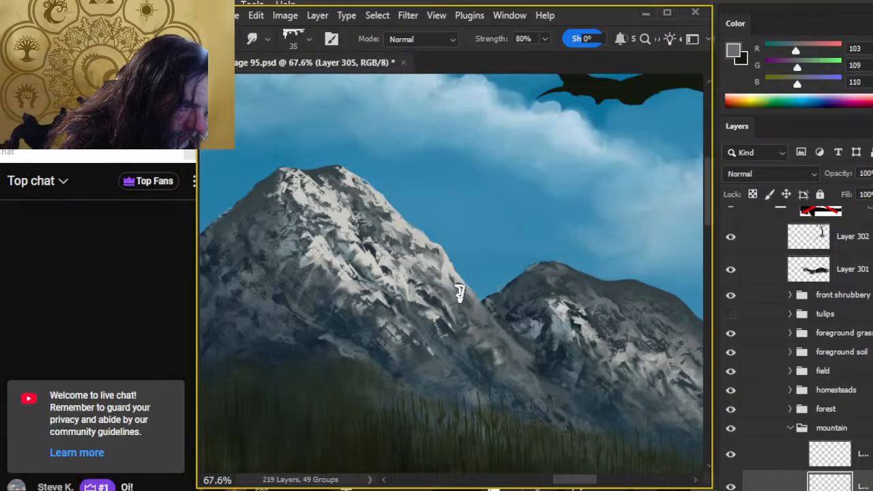
- Add light grey (170, 172, 169) highlights along the tallest peak's lower ridge, erase breaks at size 30, and smudge them at size 35
key(b)
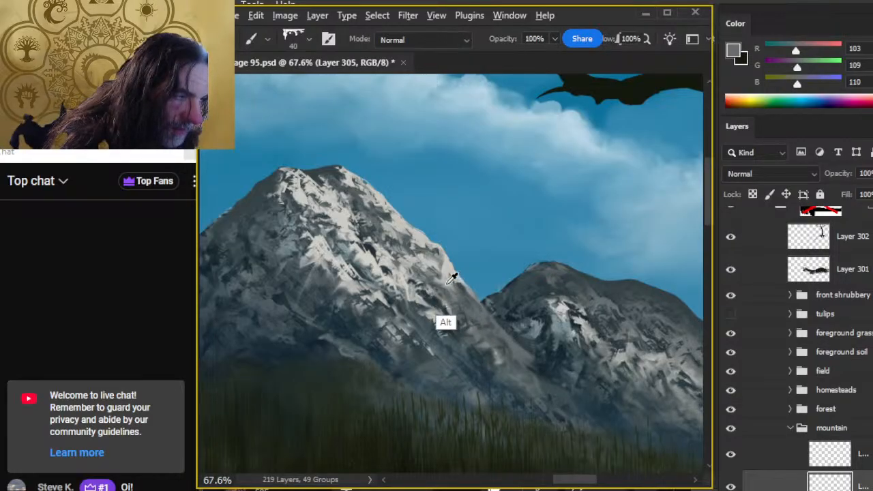
alt+click(451, 290)
key(r)
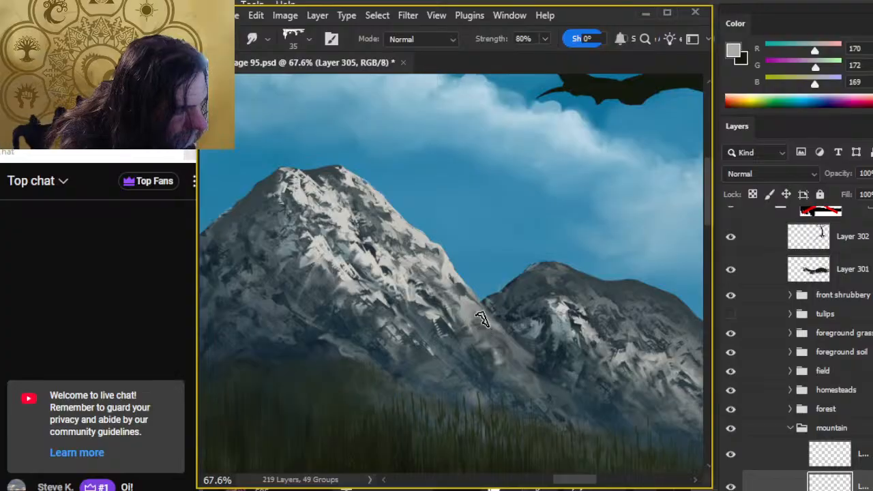
key(e)
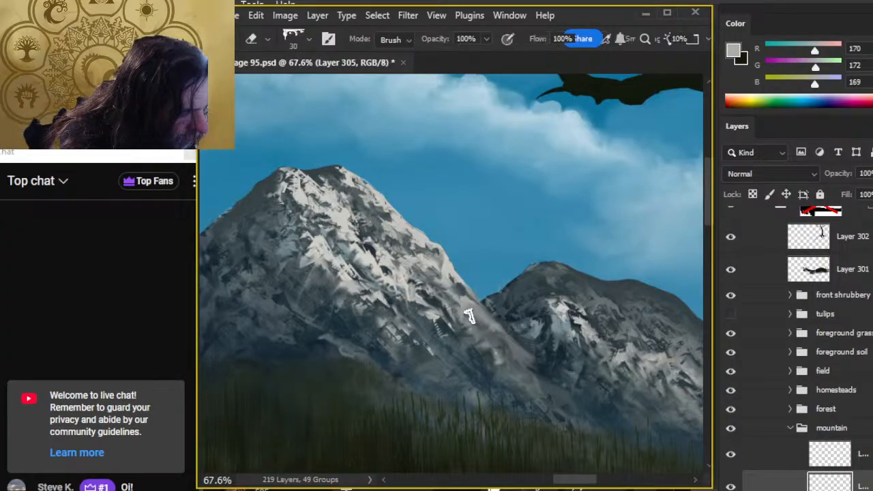
key(r)
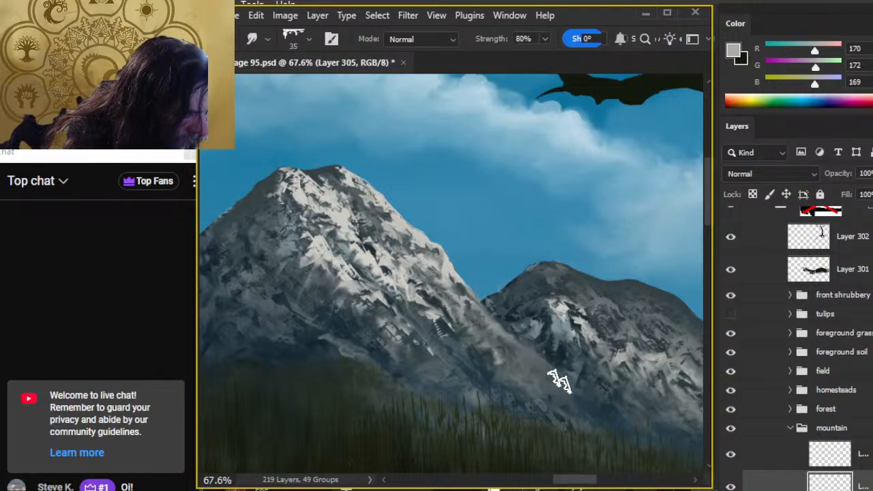
- Tone down the ridge foot with the Eraser at 20% opacity and sampled grey (83, 95, 97), then smudge at size 35
key(z)
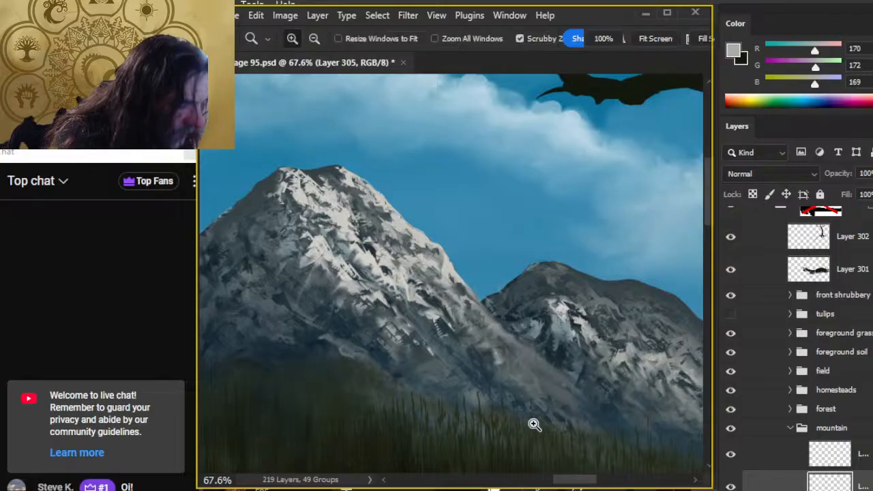
mouse_move(570, 409)
mouse_down()
mouse_move(515, 382)
mouse_move(598, 414)
mouse_move(536, 321)
mouse_up()
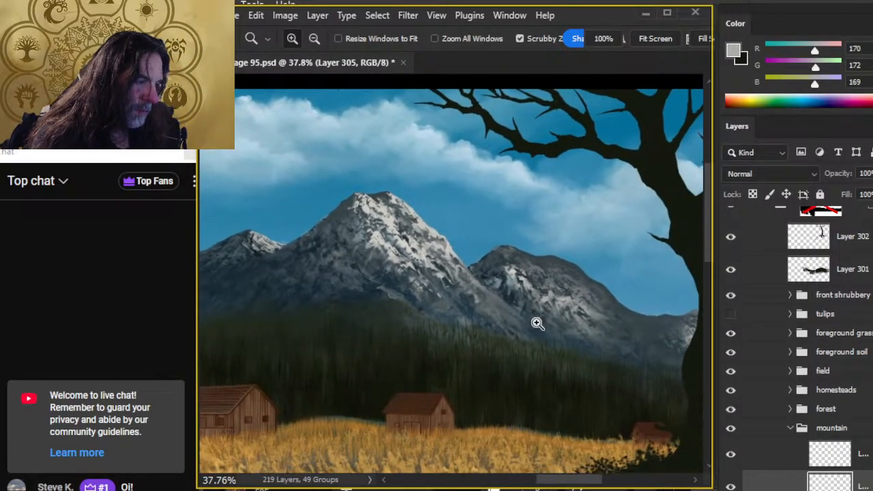
key(e)
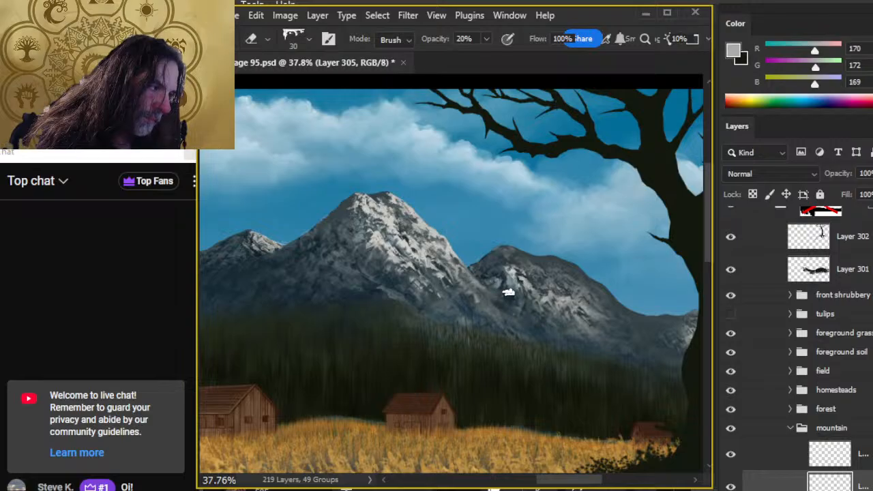
key(b)
alt+click(492, 308)
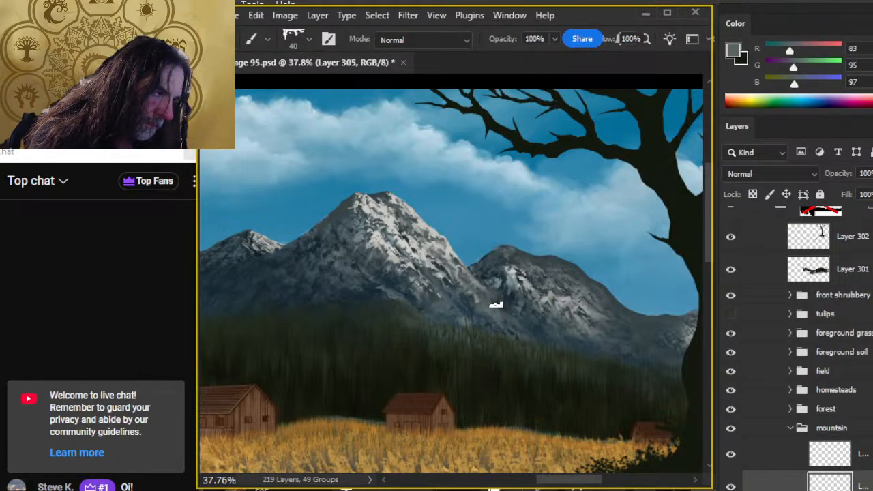
key(r)
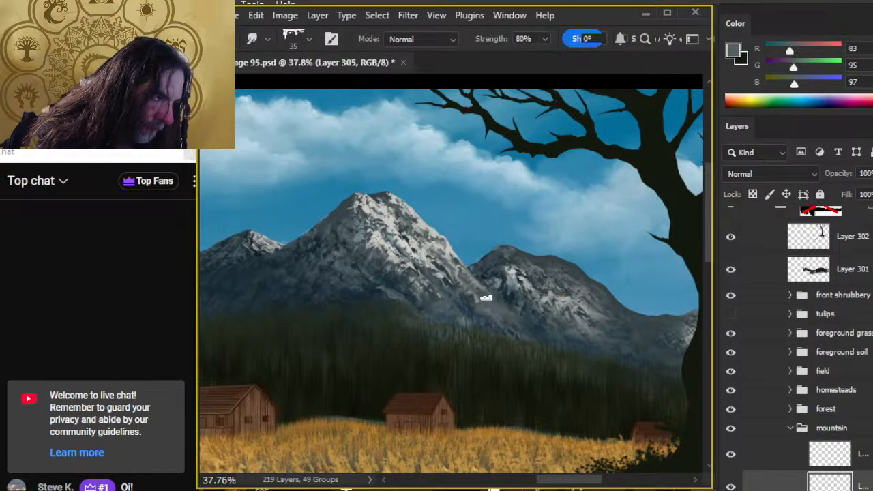
- Brush sampled dark blue (24, 40, 50) into the shadow between the tallest peak and the neighbouring peak, and smudge it
key(b)
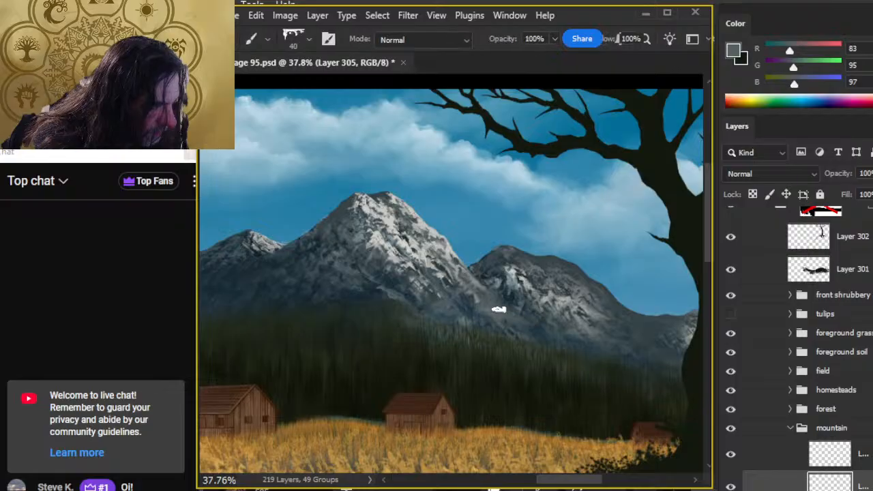
alt+click(509, 332)
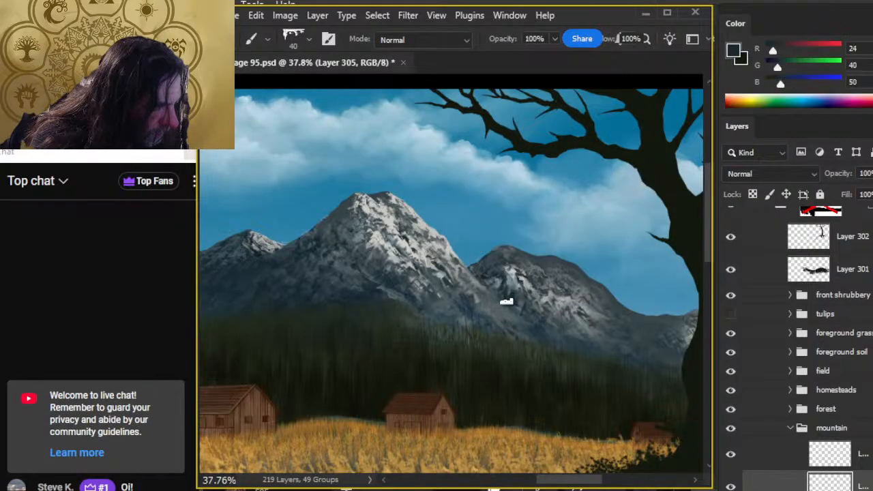
key(r)
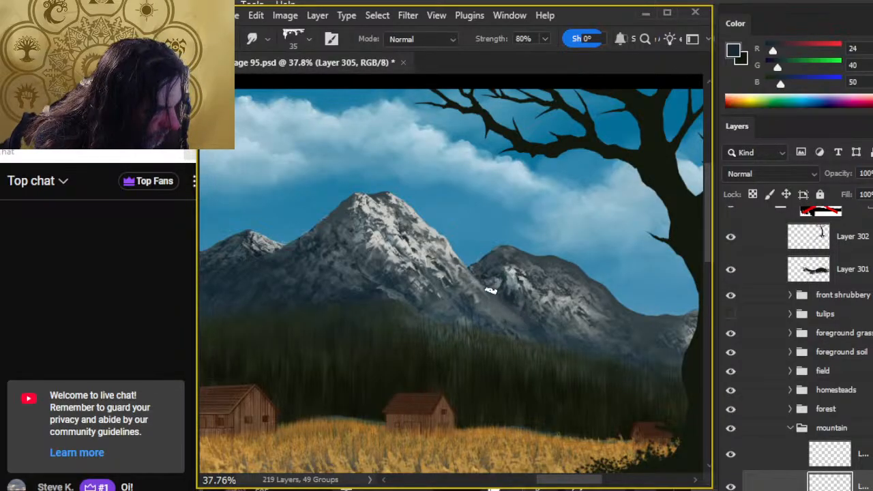
- Fade the paint on the tallest peak's lower slope with the Eraser at 20% opacity, sizes 30 and 40, and smudge at size 35
mouse_move(530, 325)
mouse_down()
mouse_move(571, 302)
mouse_move(502, 318)
mouse_up()
key(e)
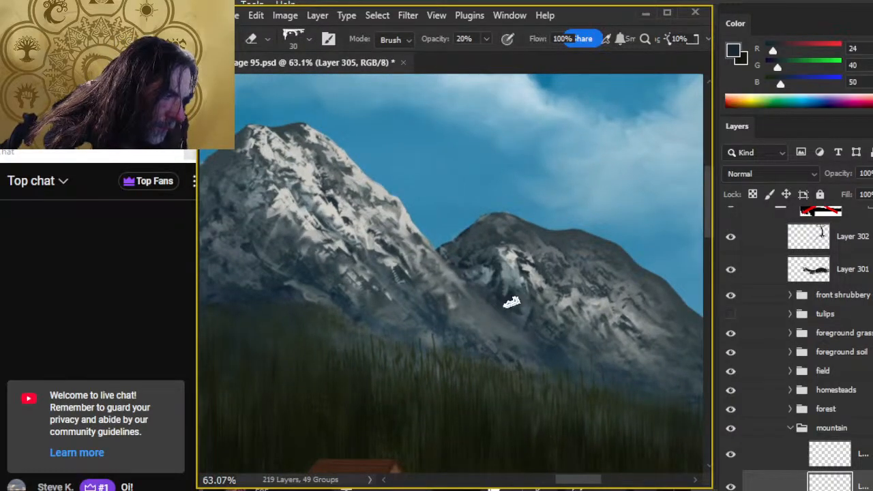
key(bracketright)
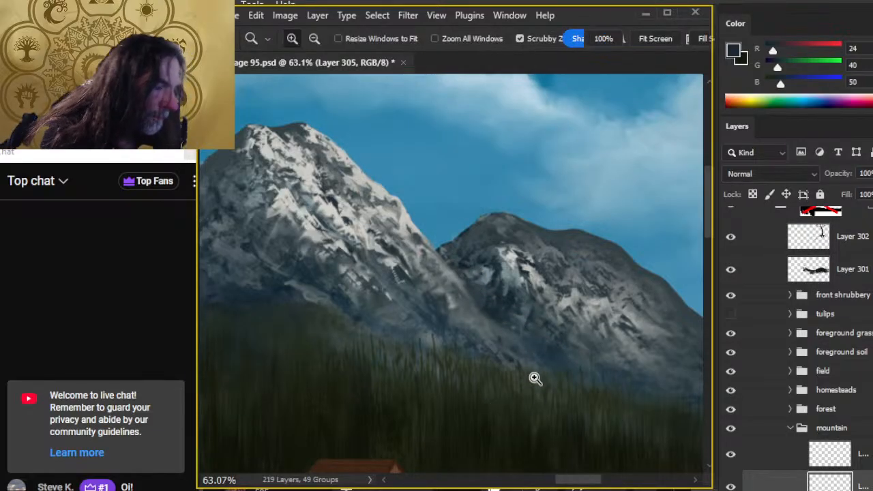
alt+click(534, 375)
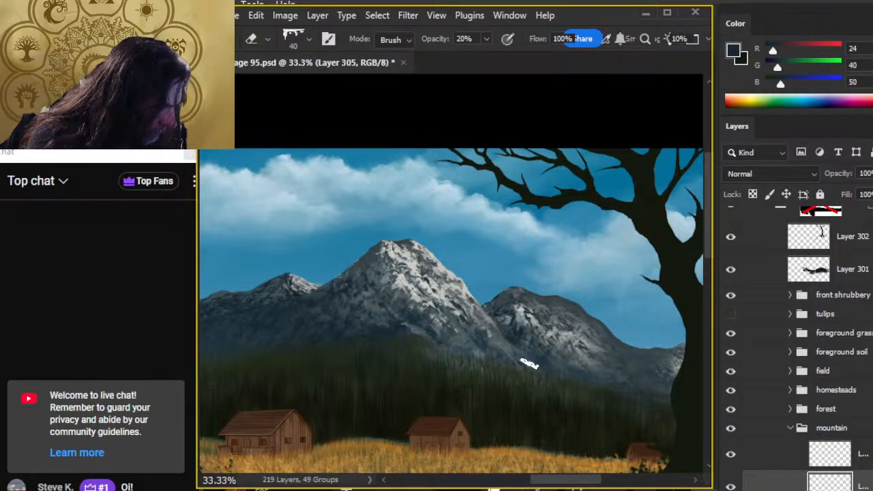
key(r)
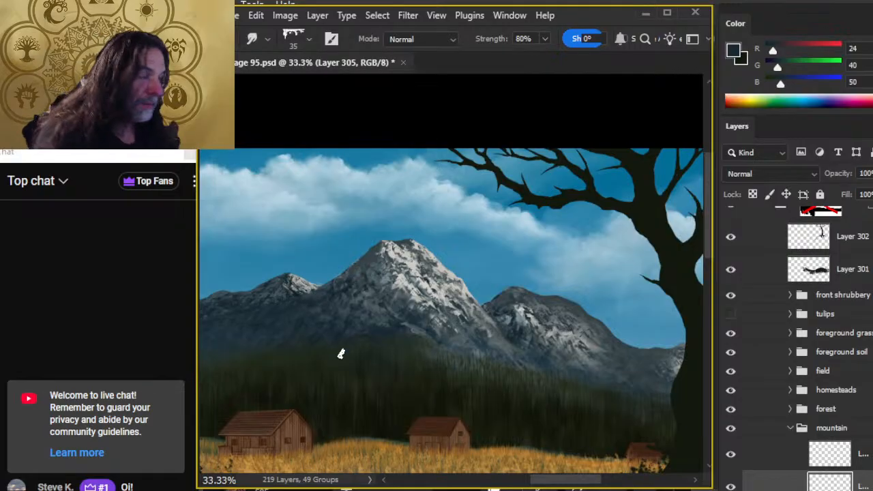
- Even out the tallest peak's left crest with sampled dark grey (52, 65, 71) at size 30, the Eraser at size 40 and Smudge at size 35
key(z)
drag(459, 276, 491, 347)
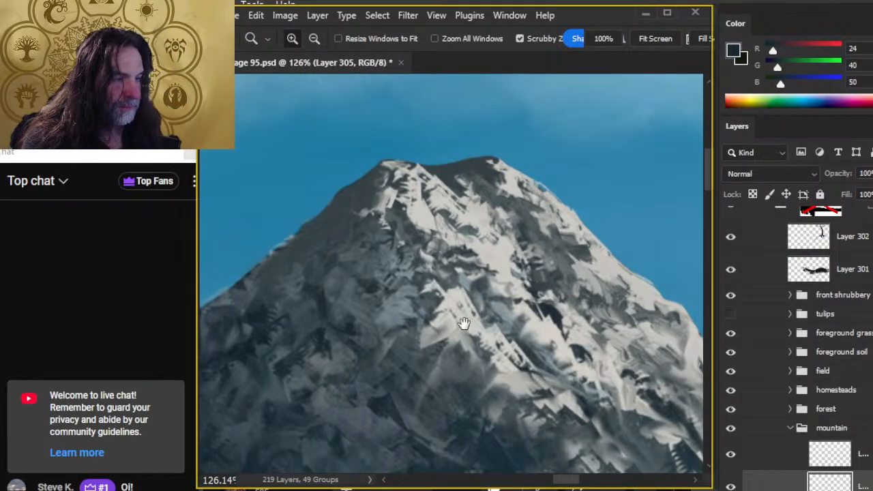
drag(464, 324, 551, 305)
key(b)
alt+click(402, 217)
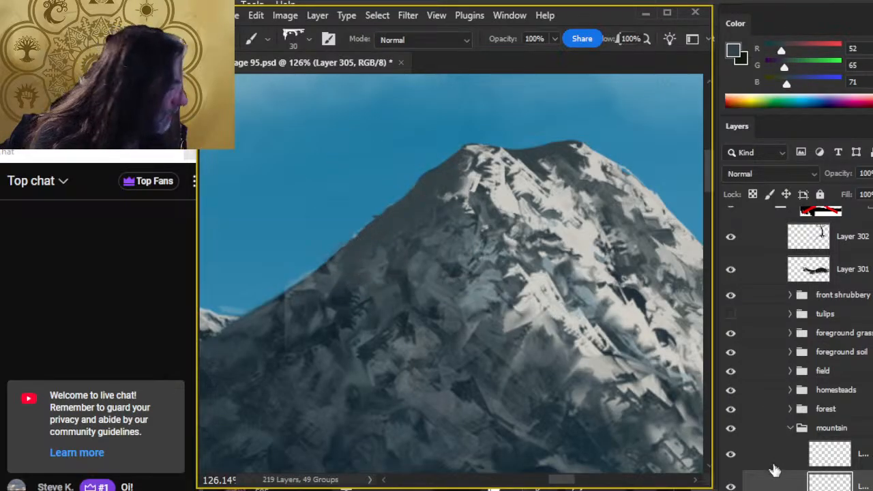
click(735, 458)
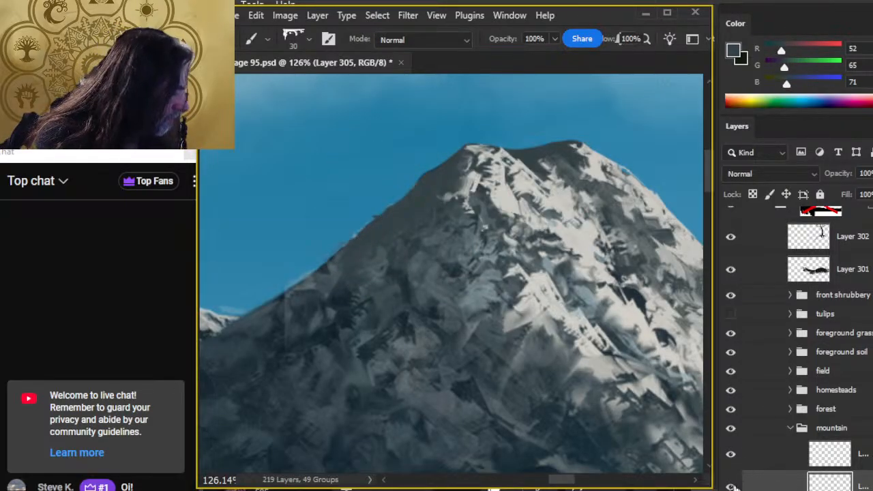
click(732, 486)
click(732, 487)
key(e)
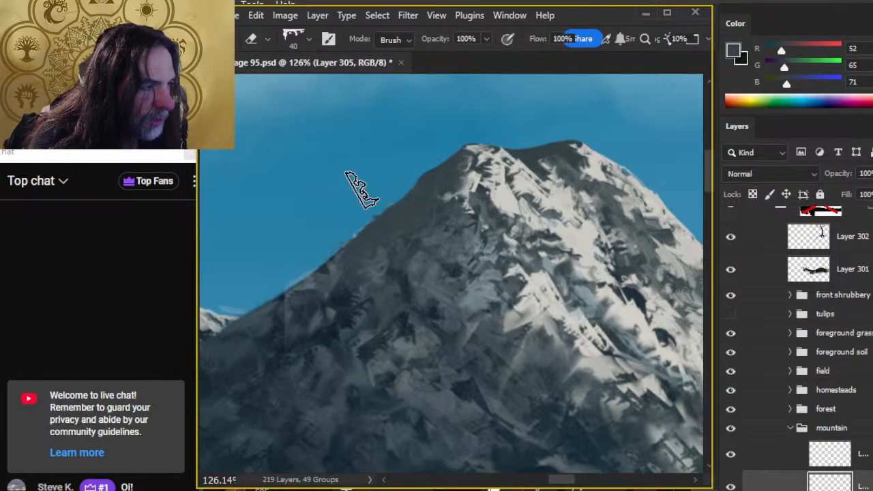
key(b)
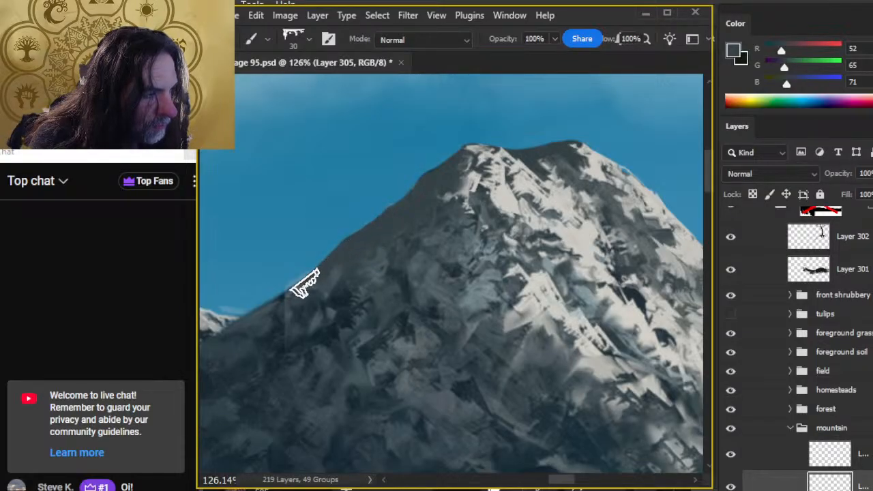
key(r)
key(b)
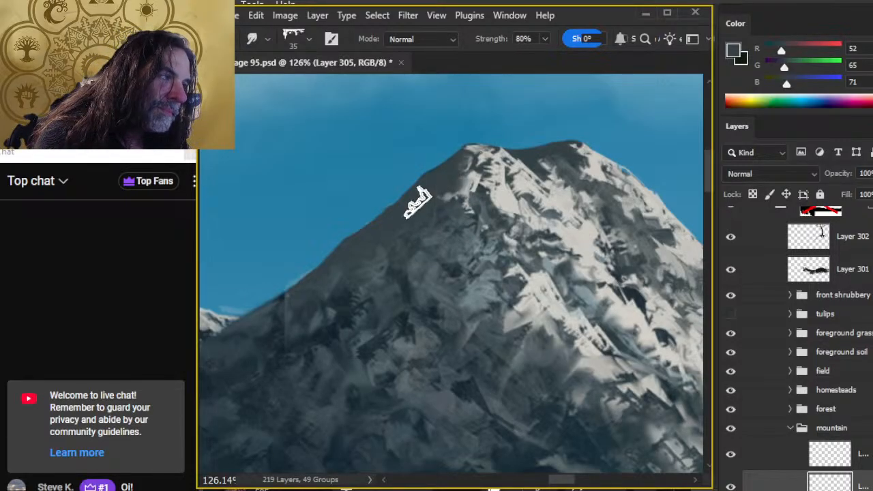
- Hide and reshow the neighbouring mountain layers to compare them, and merge the active paint layer into the layer below
click(730, 455)
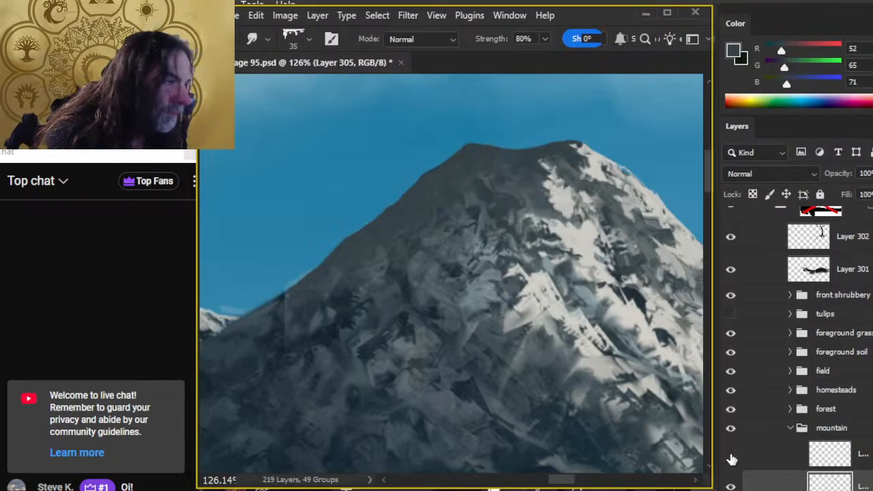
click(731, 455)
scroll(823, 371, down, 4)
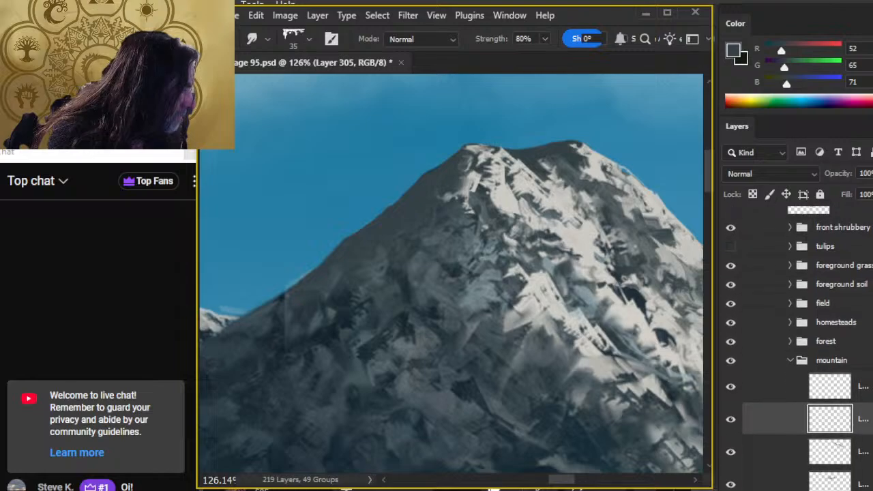
click(732, 402)
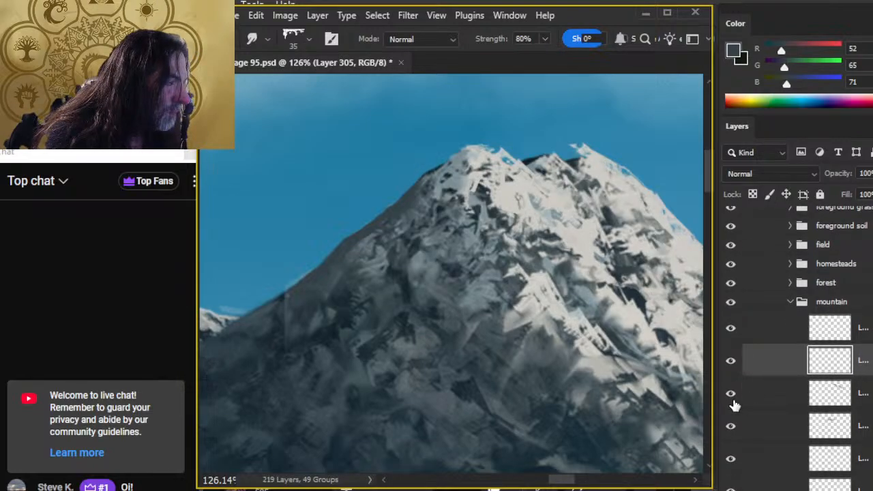
click(733, 403)
right_click(769, 363)
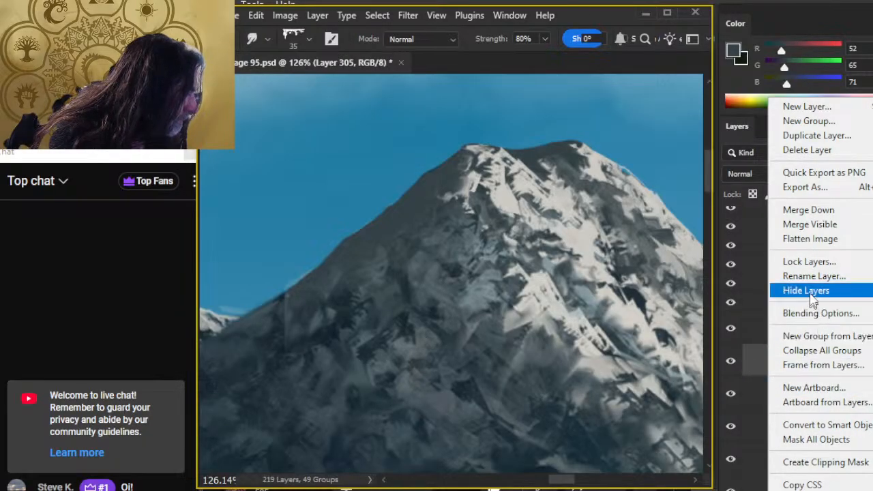
click(809, 209)
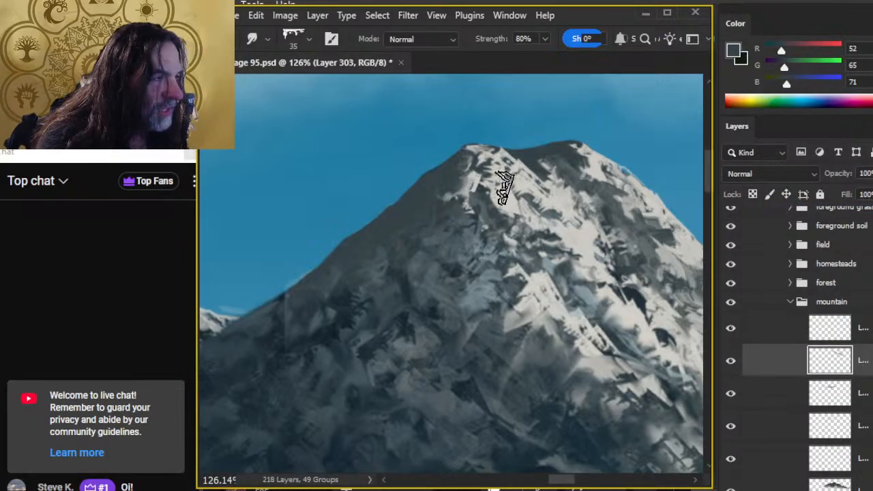
- Refine the snow edge below the summit notch and the upper left slope with the Eraser at size 40 and Smudge at sizes 30 and 20
key(e)
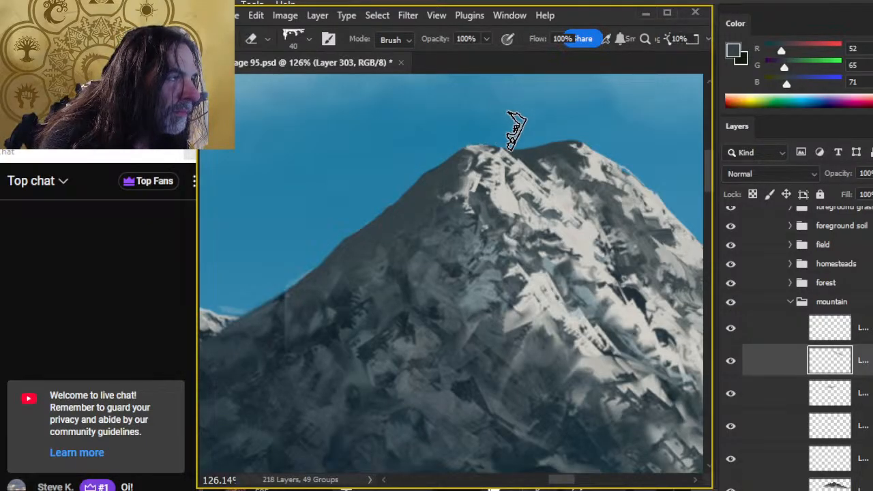
key(r)
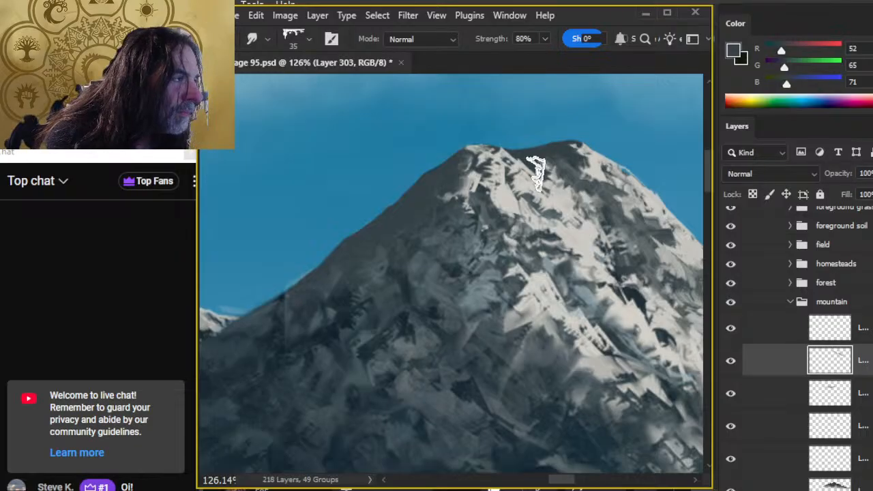
key(bracketleft)
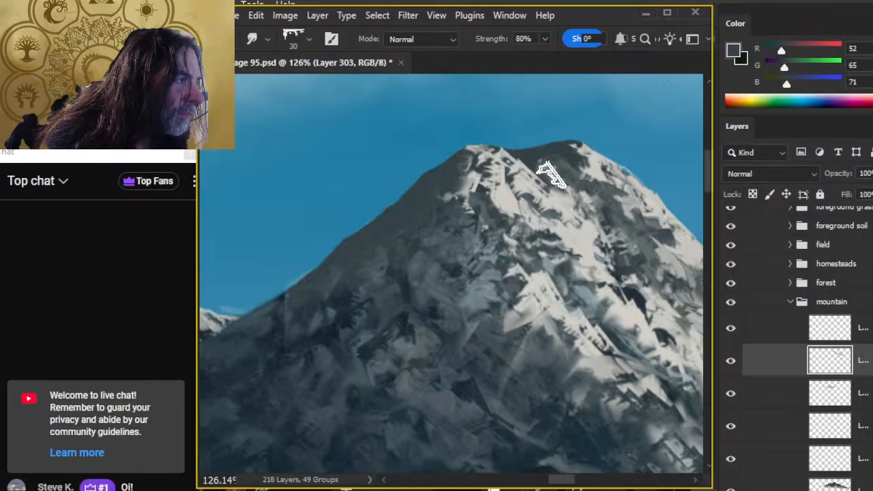
key(e)
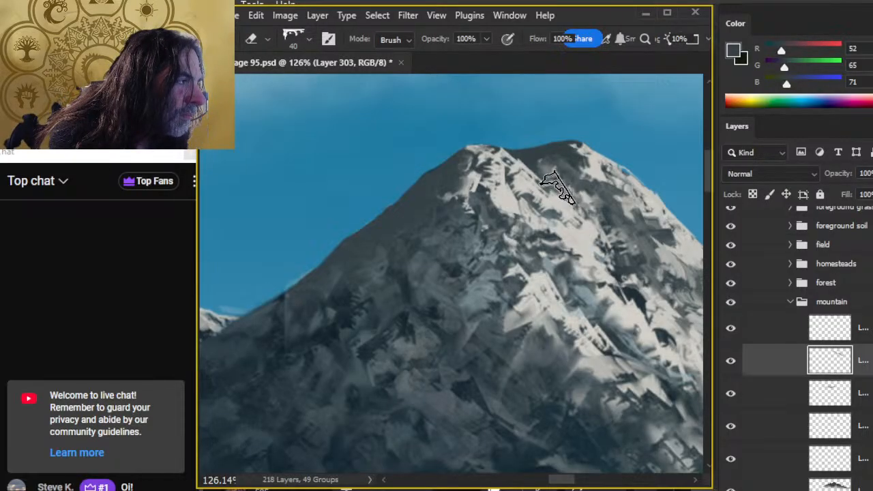
key(r)
key(bracketleft)
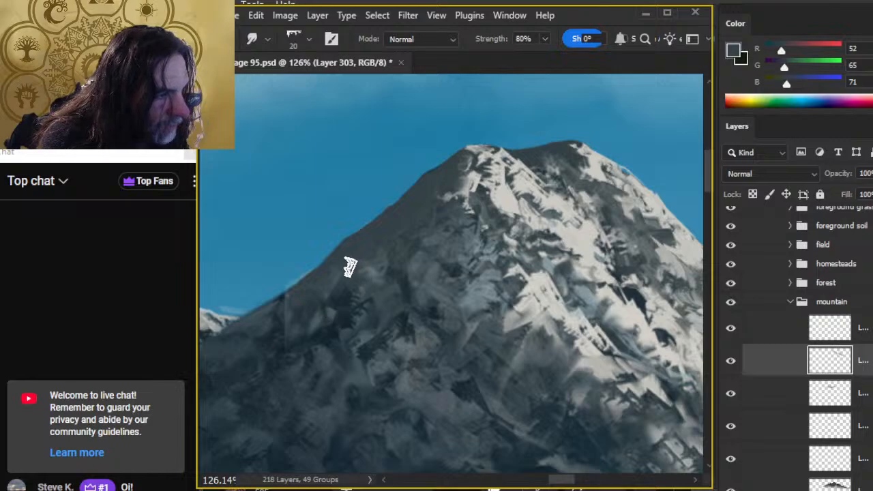
key(e)
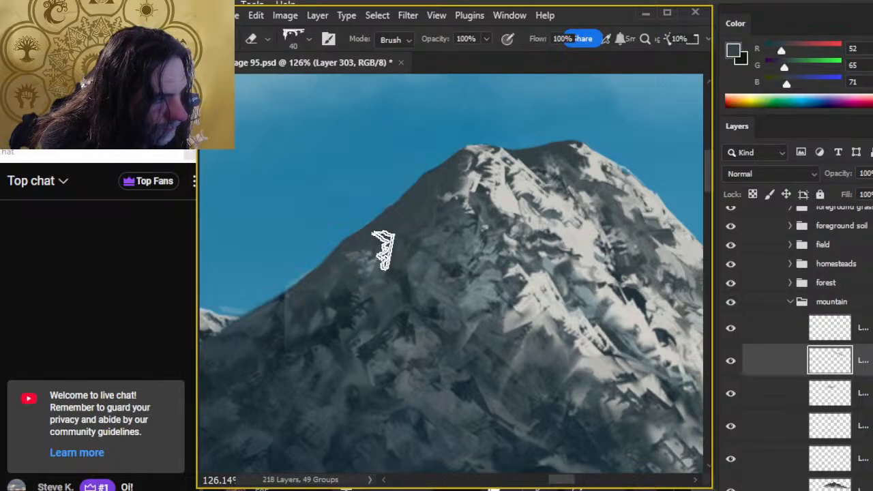
key(r)
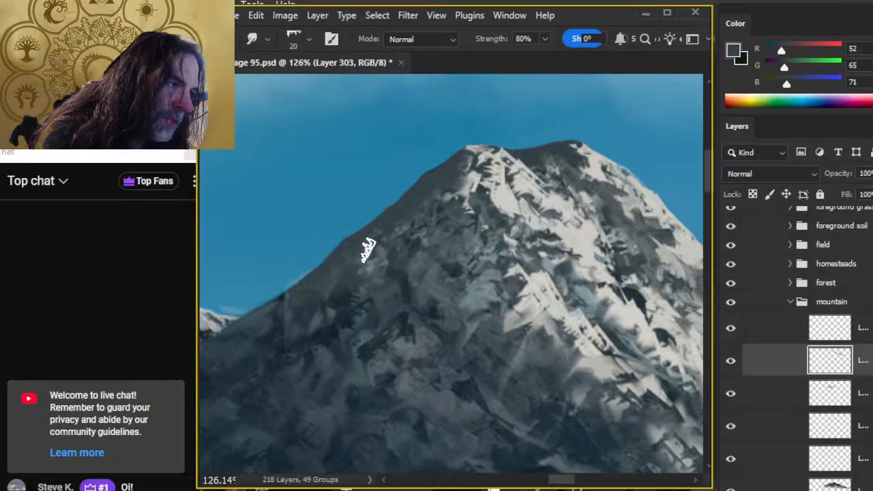
- Check the summit snow by hiding and reshowing its layer, and add a new layer above the merged mountain paint
key(z)
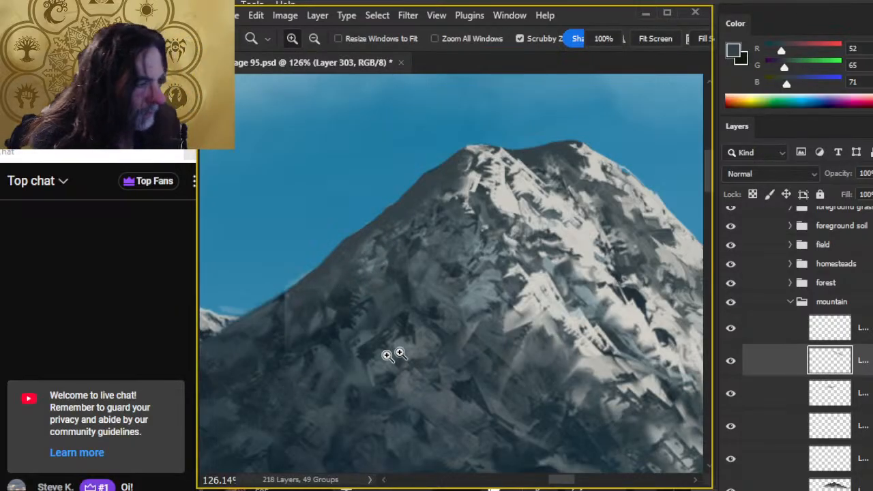
scroll(386, 354, down, 5)
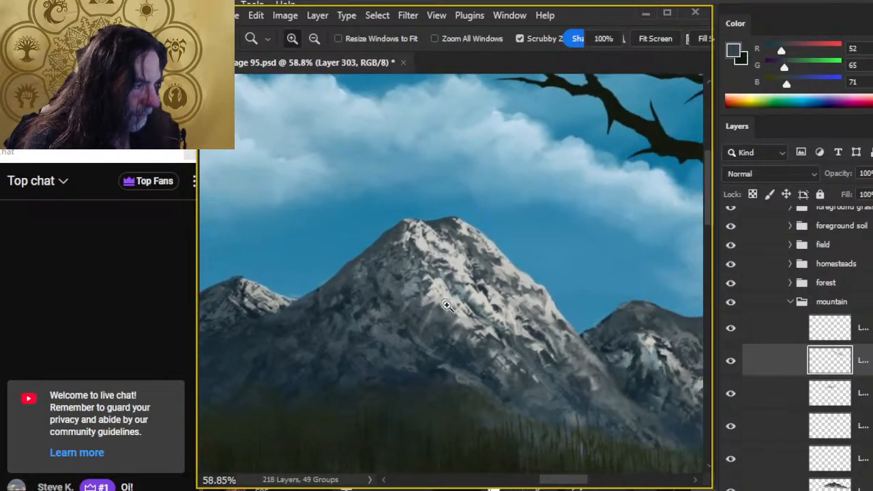
scroll(445, 304, up, 4)
key(b)
alt+click(336, 301)
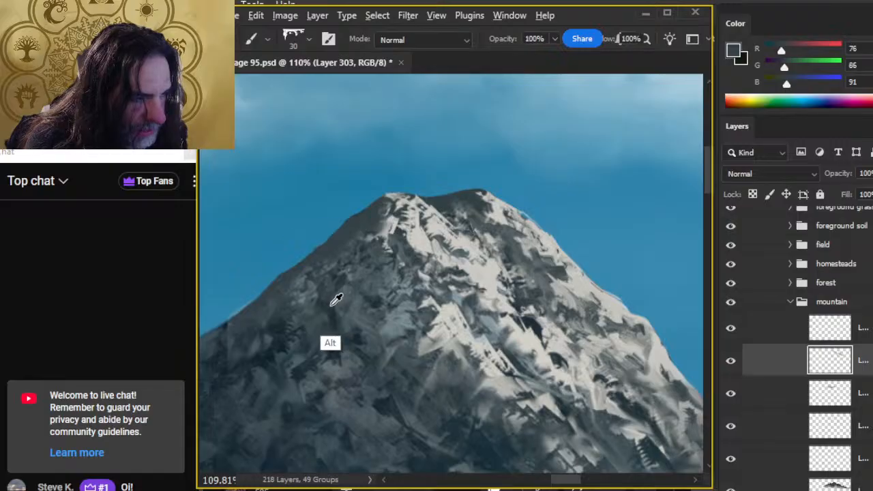
alt+click(334, 302)
click(730, 332)
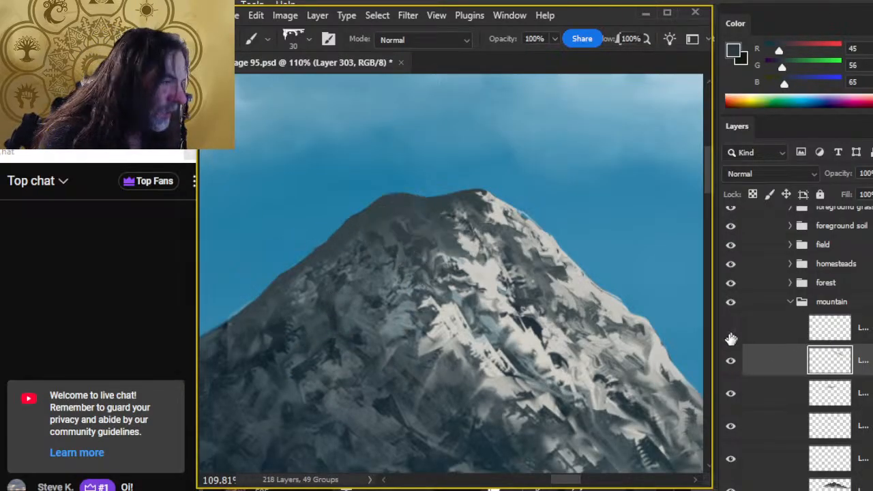
click(730, 330)
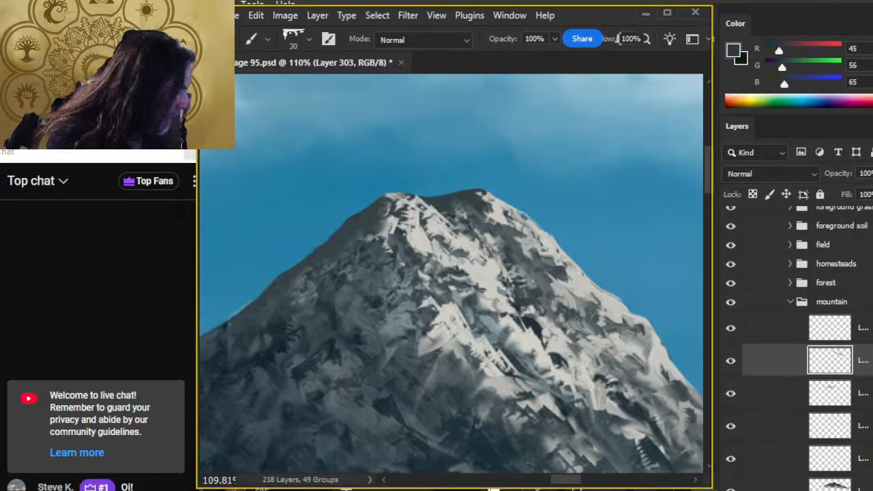
key(ctrl+shift+alt+n)
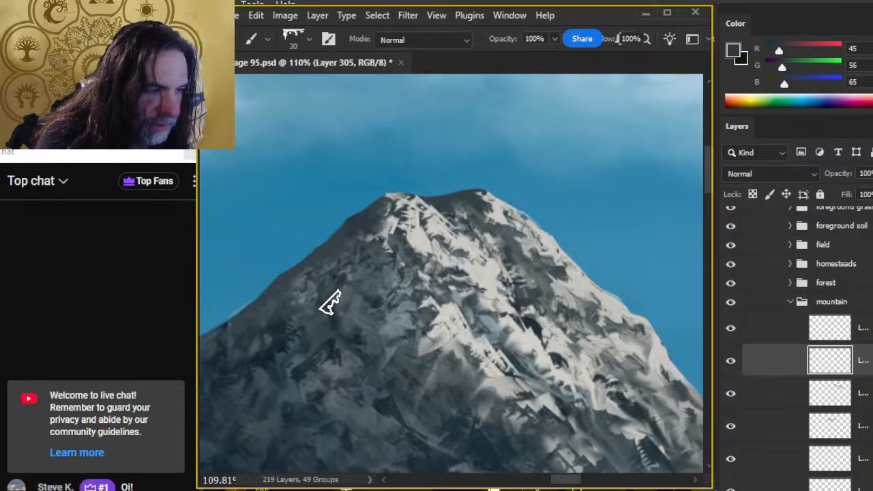
- Brush sampled dark blue (18, 34, 42) at size 30 into the shadow running down from the summit notch, and smudge it at size 20
alt+click(295, 338)
drag(296, 338, 282, 318)
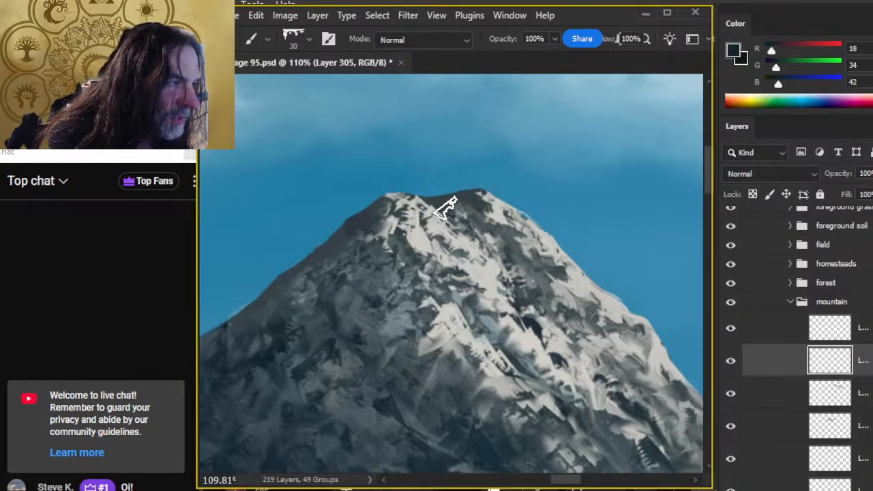
mouse_move(440, 208)
mouse_down()
mouse_move(477, 207)
mouse_move(488, 230)
mouse_move(490, 217)
mouse_move(488, 225)
mouse_move(510, 237)
mouse_move(470, 223)
mouse_move(466, 206)
mouse_move(453, 240)
mouse_move(448, 206)
mouse_move(471, 240)
mouse_move(450, 208)
mouse_move(461, 237)
mouse_move(460, 219)
mouse_move(480, 243)
mouse_move(474, 237)
mouse_move(503, 246)
mouse_move(490, 228)
mouse_move(513, 238)
mouse_move(506, 248)
mouse_move(501, 234)
mouse_move(520, 265)
mouse_up()
key(r)
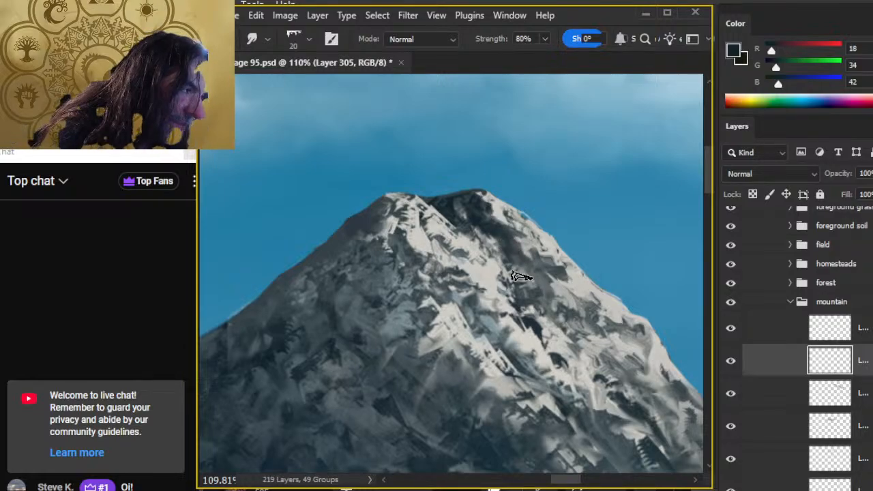
key(b)
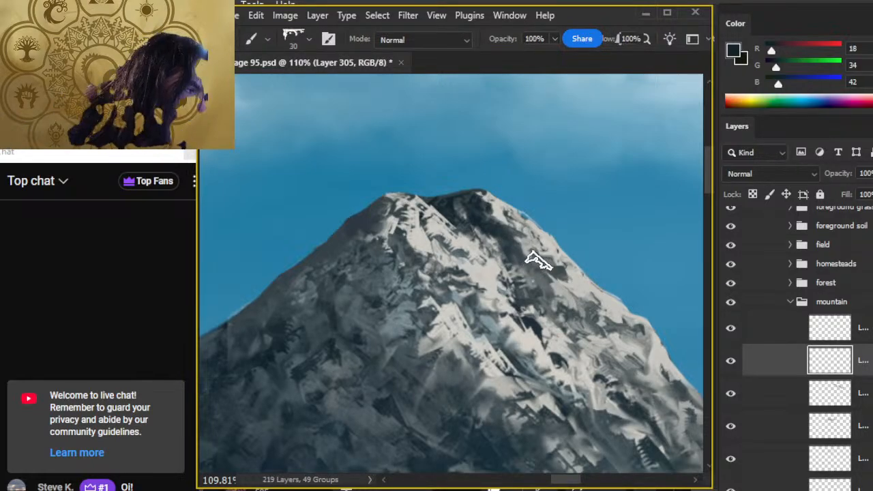
key(r)
mouse_move(538, 257)
mouse_down()
mouse_move(559, 277)
mouse_move(533, 261)
mouse_move(543, 304)
mouse_move(537, 263)
mouse_move(464, 296)
mouse_move(411, 290)
mouse_move(403, 236)
mouse_move(429, 270)
mouse_move(419, 233)
mouse_move(410, 233)
mouse_move(424, 270)
mouse_move(418, 241)
mouse_move(432, 270)
mouse_move(415, 249)
mouse_move(417, 258)
mouse_move(456, 297)
mouse_up()
key(b)
key(r)
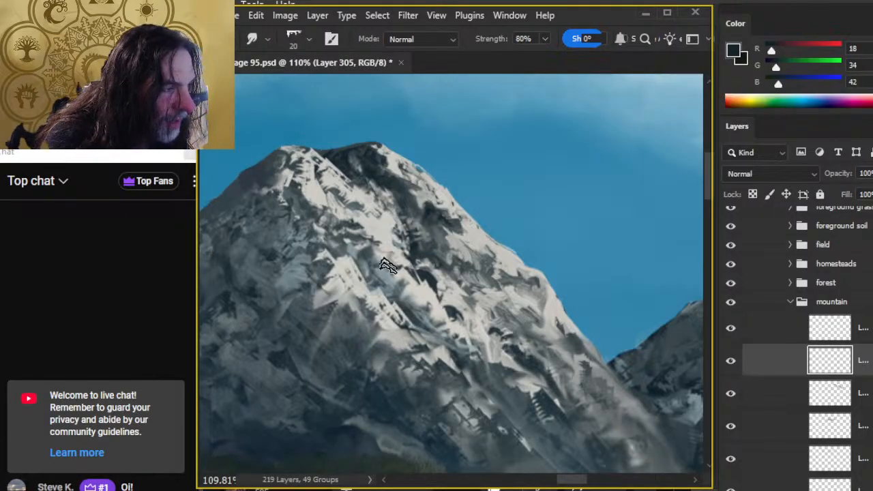
- Paint sampled light grey highlights (156, 159, 156 and 189, 189, 184) on the tallest peak's right slope, and smudge them at size 20
key(z)
alt+click(460, 321)
drag(461, 320, 452, 356)
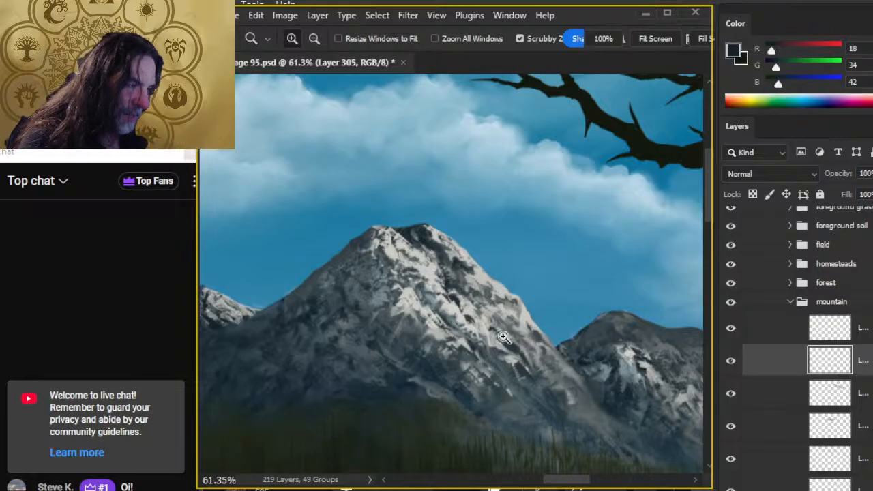
drag(502, 336, 507, 334)
key(b)
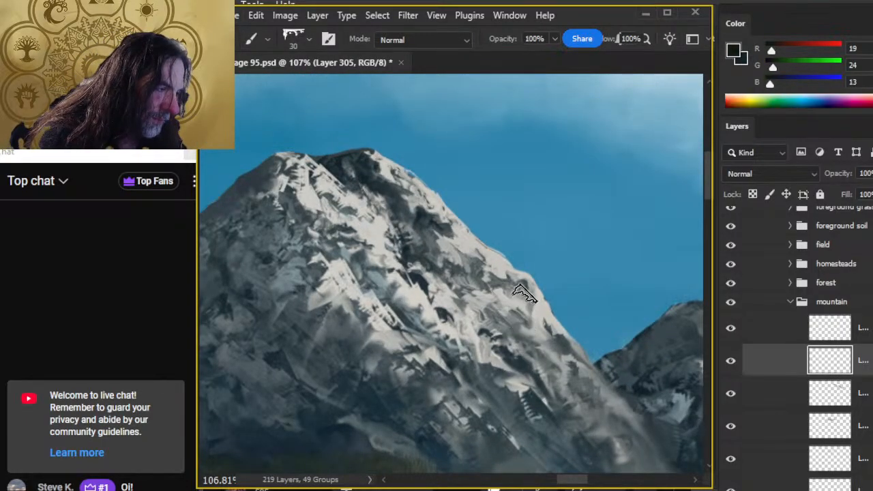
alt+click(519, 297)
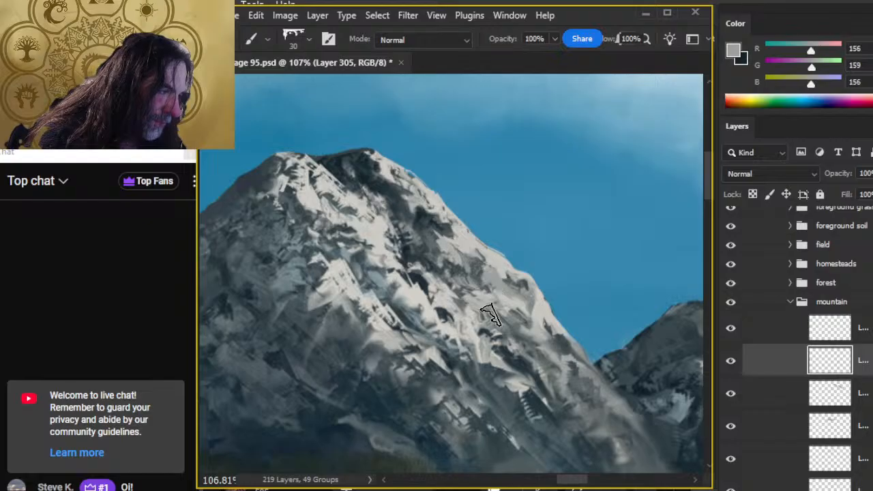
key(r)
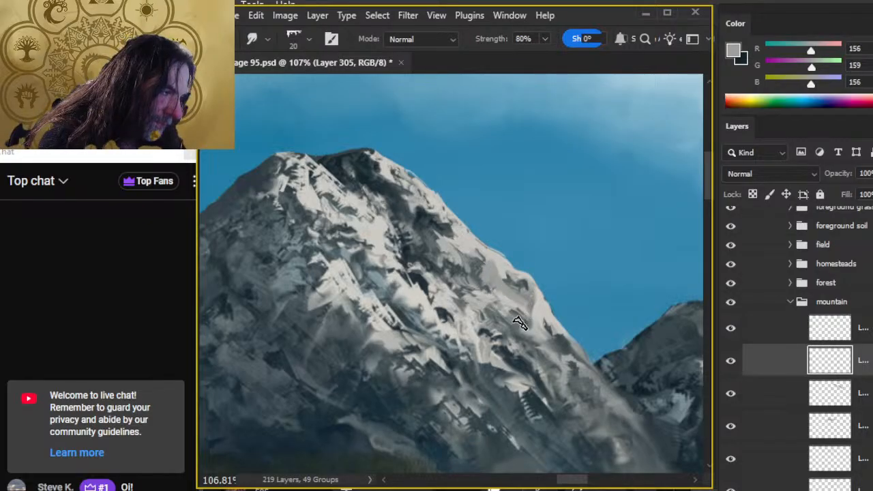
alt+click(507, 306)
key(b)
alt+click(506, 306)
alt+click(501, 293)
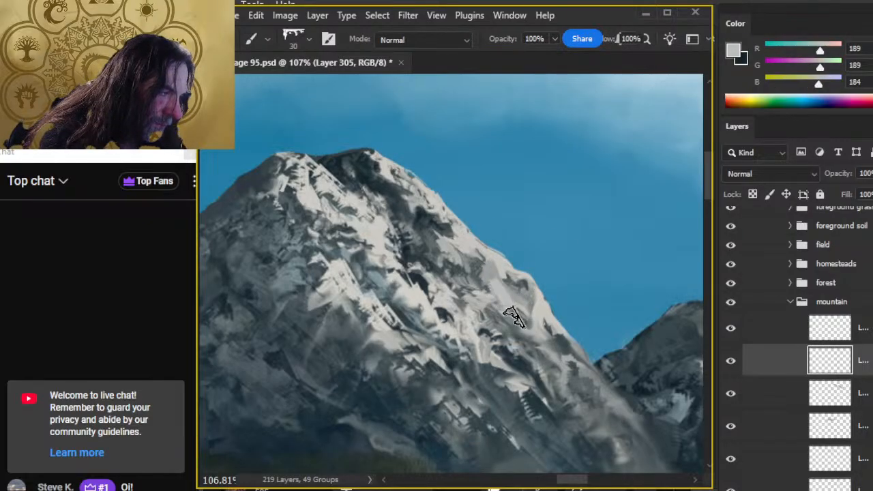
key(r)
- Add dark blue (18, 34, 42) shadow accents above the right slope's highlights, and smudge them at size 20
key(x)
key(b)
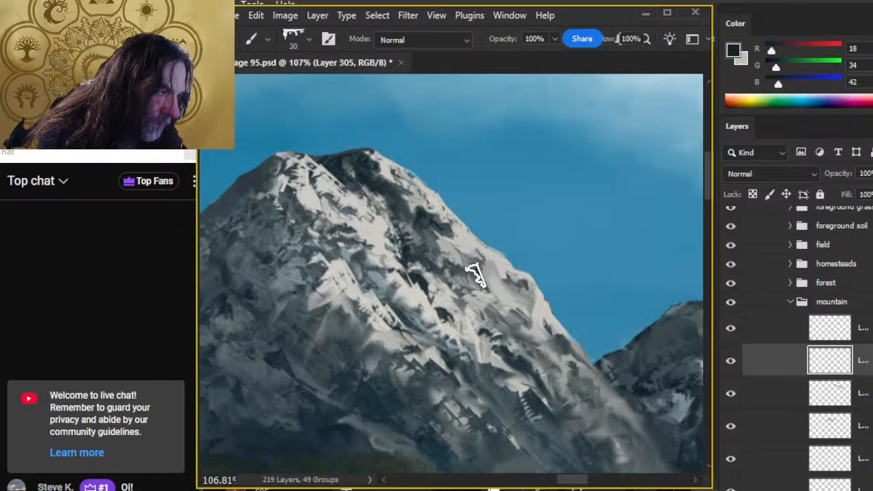
key(r)
drag(474, 274, 450, 254)
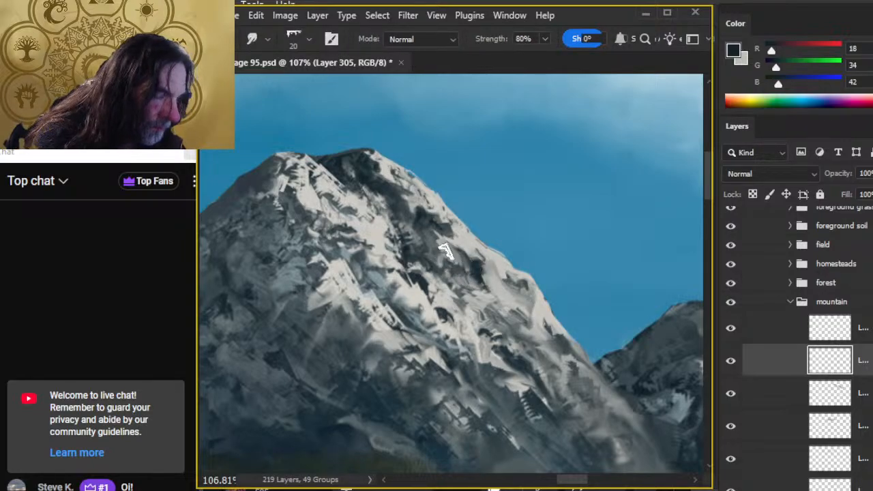
- Smudge the dark shadow accents and snow on the tallest peak's right slope at size 20, 80% strength
drag(471, 266, 472, 283)
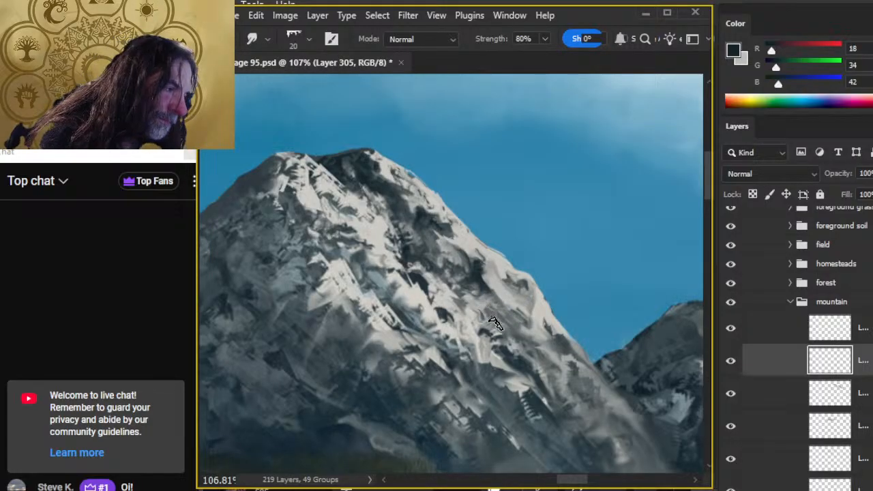
mouse_move(495, 324)
mouse_down()
mouse_move(482, 298)
mouse_move(501, 309)
mouse_up()
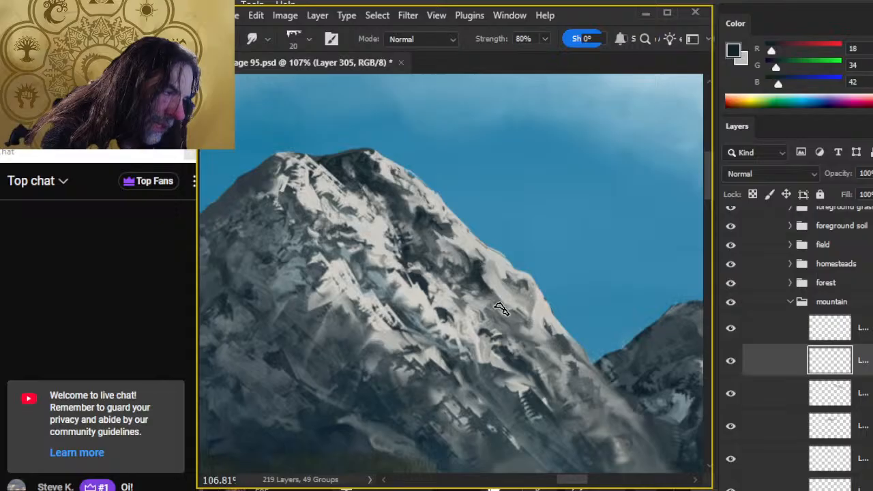
key(b)
key(z)
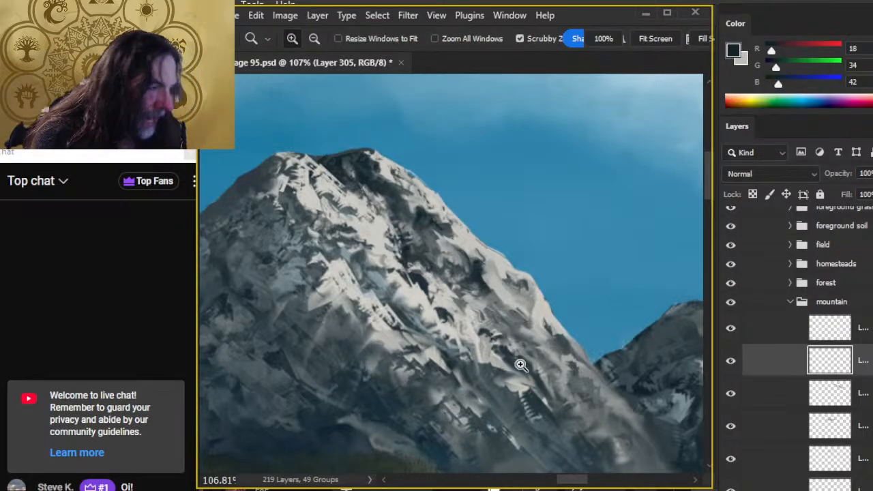
drag(520, 362, 484, 354)
key(r)
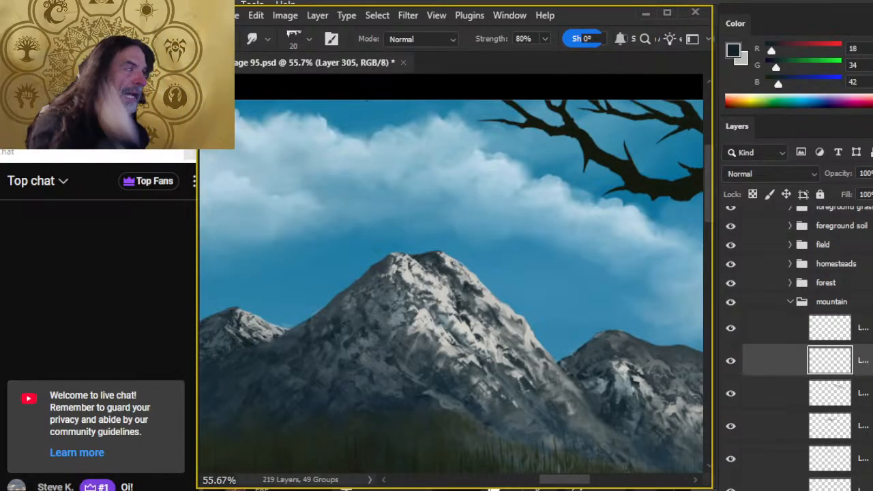
- Brush light grey (189, 189, 184) highlights at size 30 into the tallest peak's central snow, and smudge them at size 20
key(b)
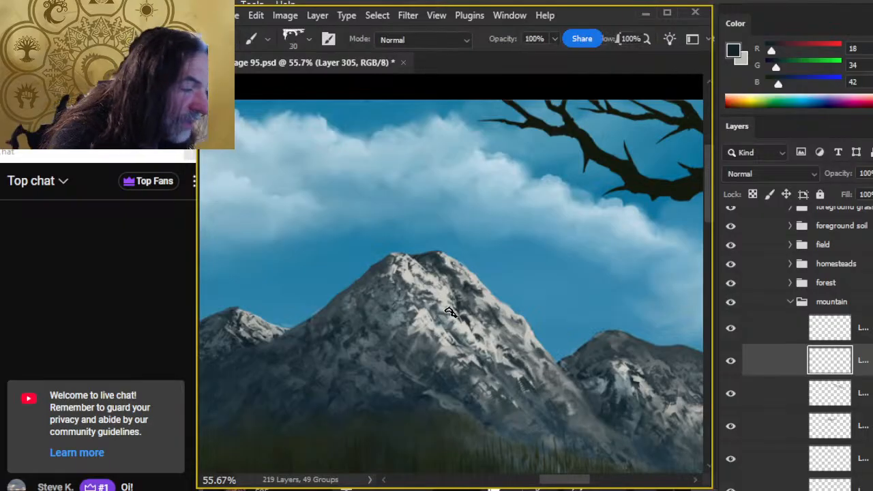
alt+click(458, 327)
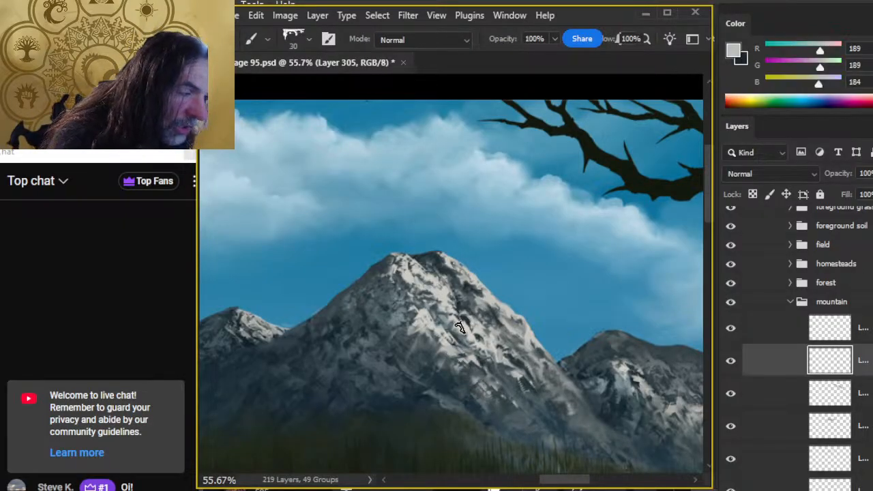
key(r)
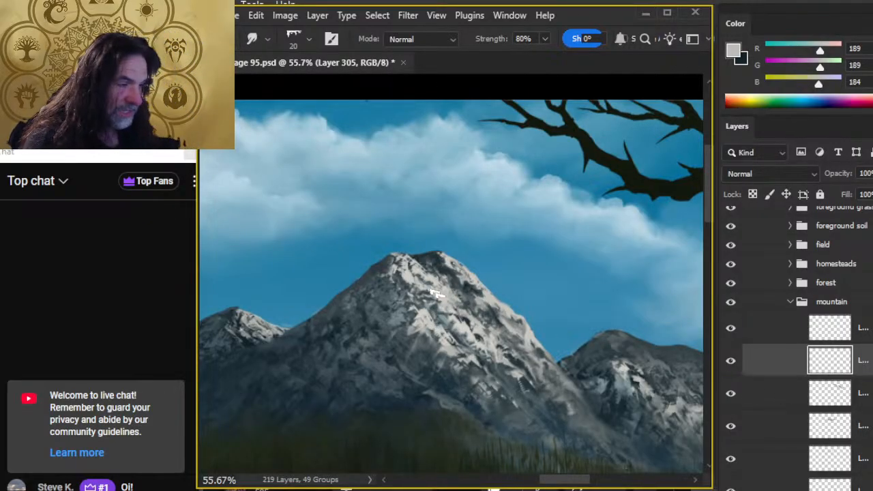
key(z)
key(r)
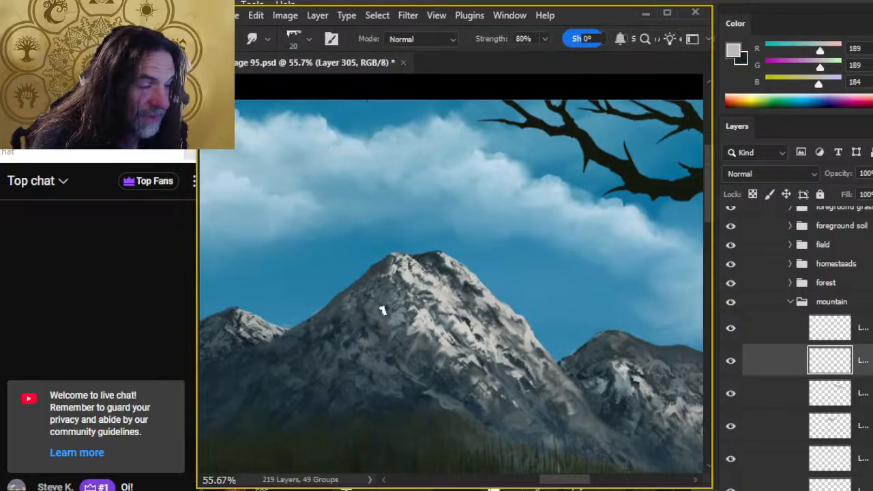
- Try a stroke on the shaded slope just left of the tallest peak's summit, and undo it
alt+click(373, 298)
key(z)
click(382, 298)
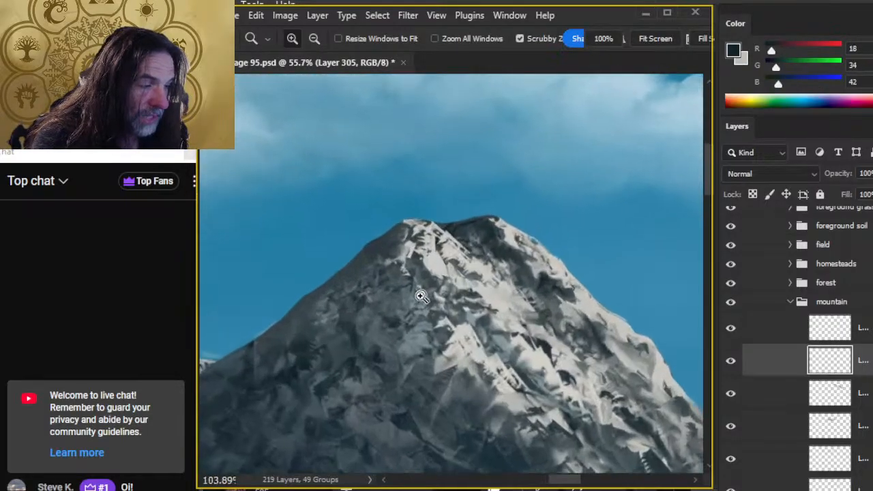
key(r)
alt+click(396, 248)
drag(390, 239, 395, 269)
key(ctrl+z)
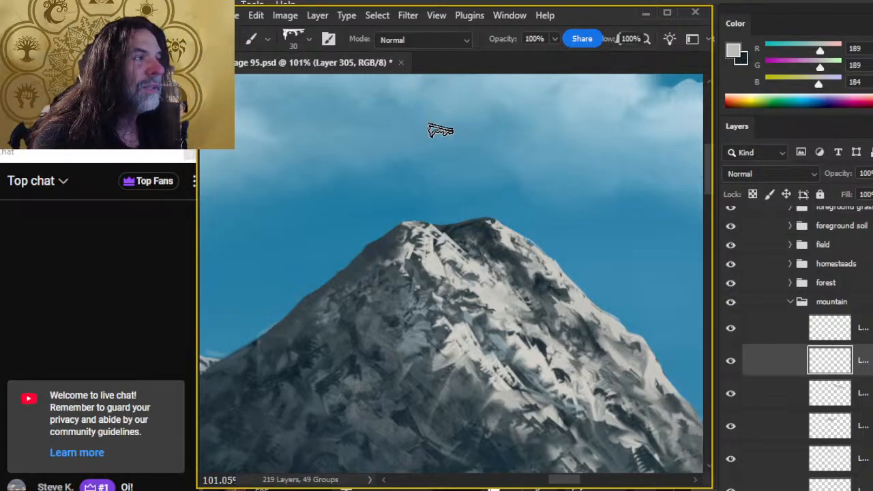
click(437, 17)
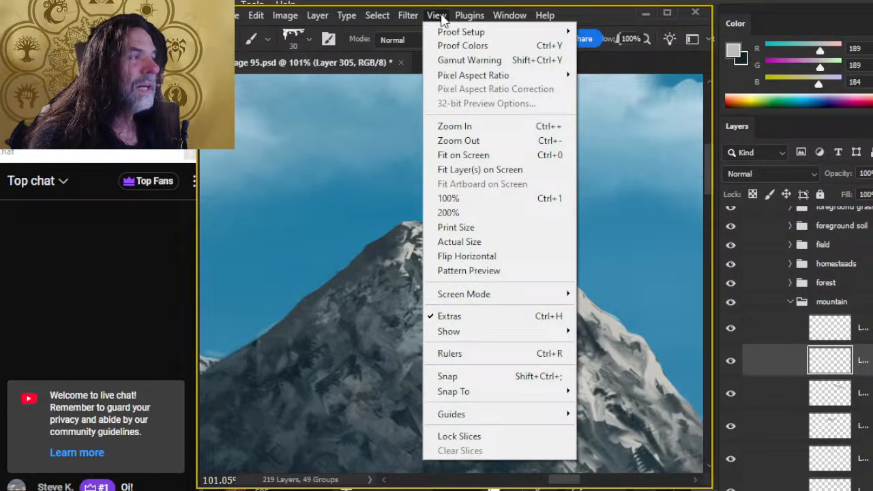
mouse_move(518, 15)
scroll(625, 243, down, 4)
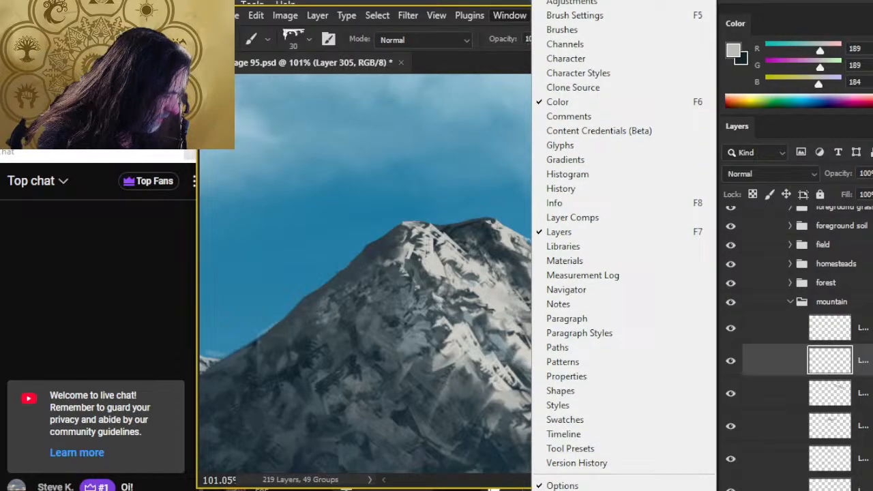
key(Escape)
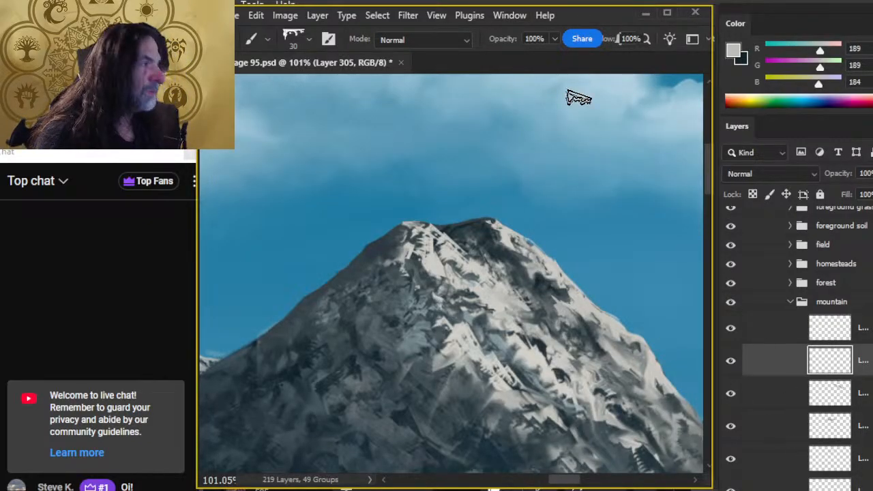
- Brush light grey (189, 189, 184) at size 30 into the snow beside the summit notch's shadow, and smudge it at size 15
scroll(570, 170, up, 2)
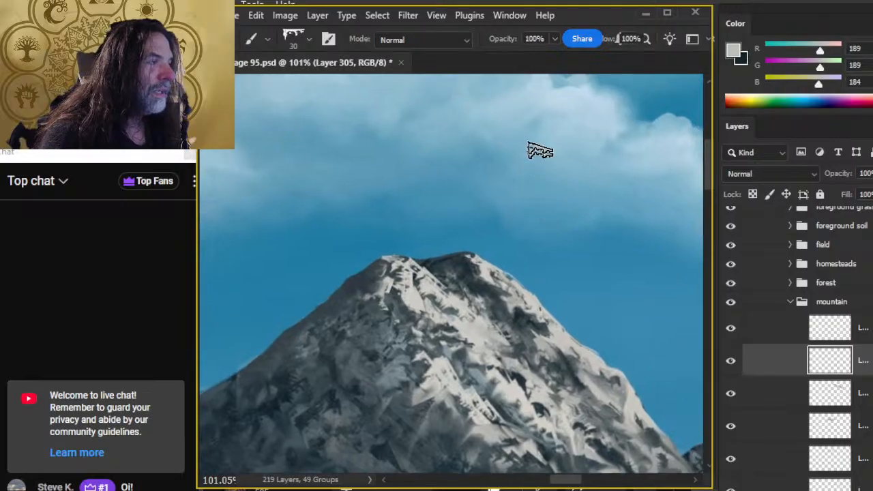
key(space)
mouse_move(550, 306)
mouse_down()
mouse_move(536, 179)
mouse_move(525, 388)
mouse_up()
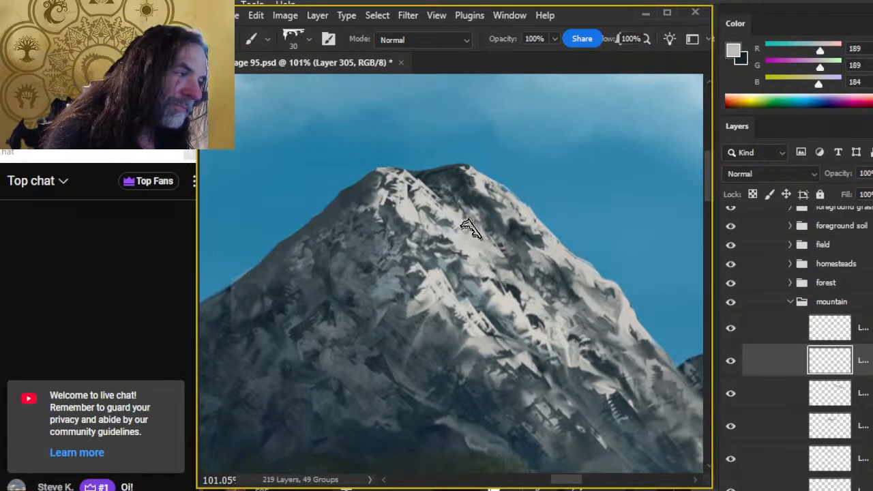
key(r)
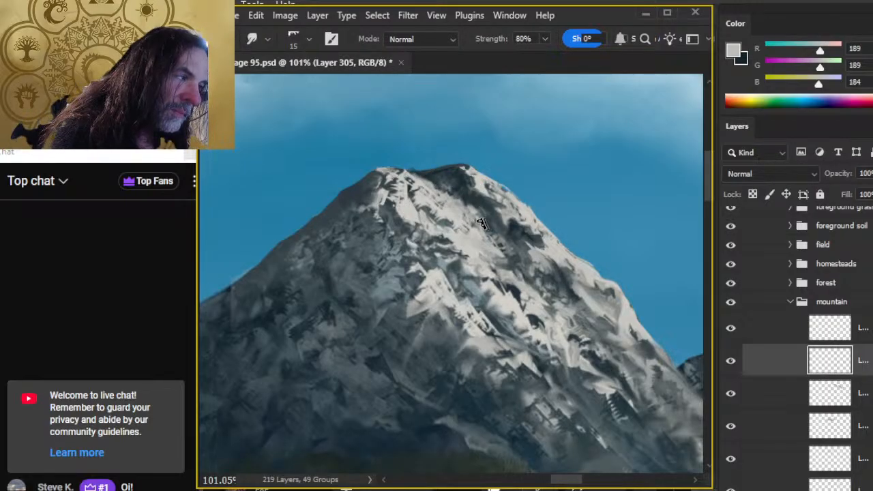
key(b)
key(r)
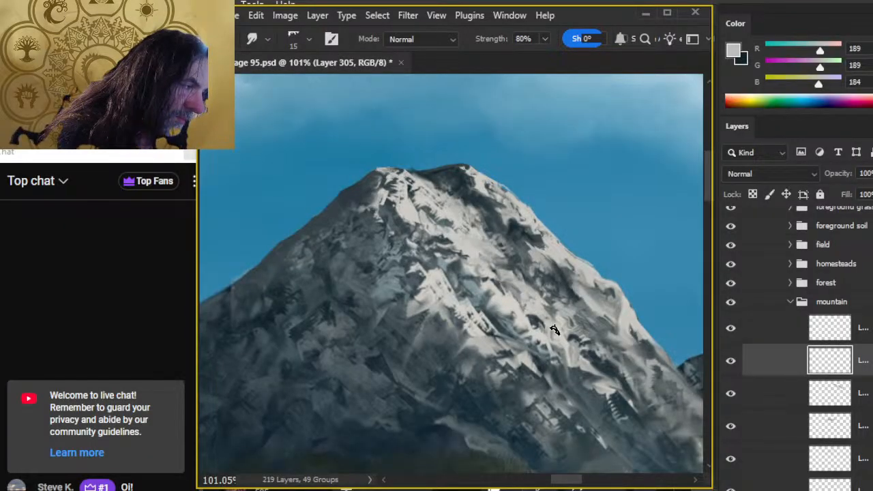
- Add light grey (189, 189, 184) to the snow midway down the right slope, and smudge it into the shadows at size 15
key(b)
key(r)
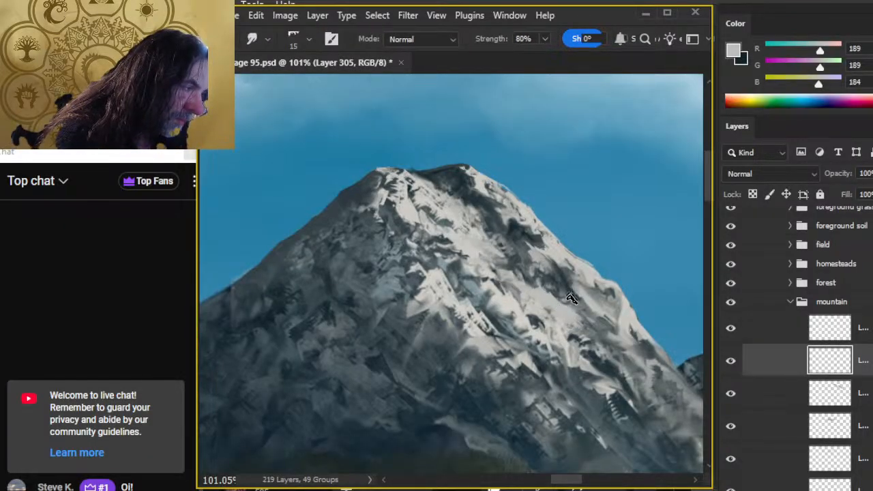
mouse_move(571, 298)
mouse_down()
mouse_move(547, 307)
mouse_move(595, 346)
mouse_up()
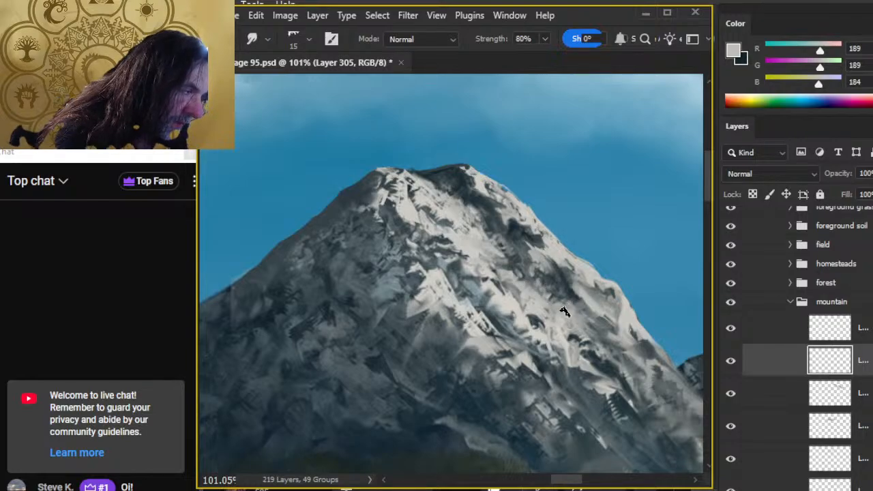
- Brush light grey (189, 189, 184) at size 30 along the tallest peak's right shoulder, and smudge its crest at size 15
key(z)
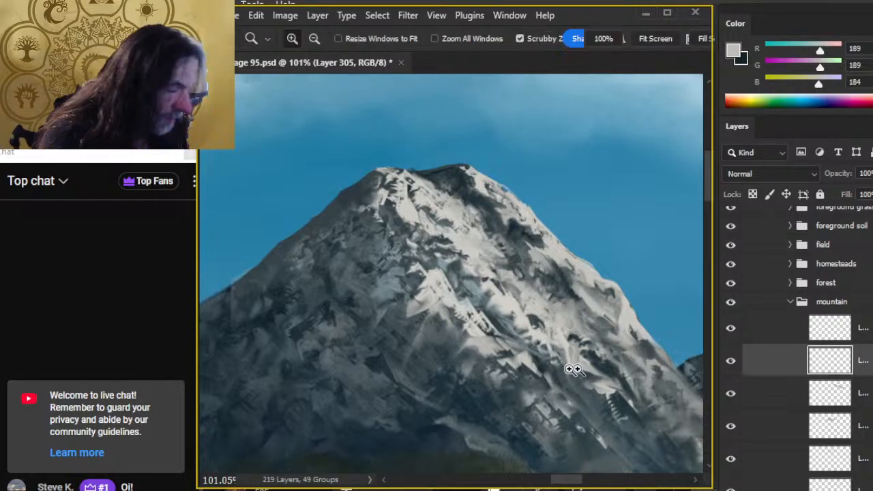
drag(533, 382, 443, 324)
key(b)
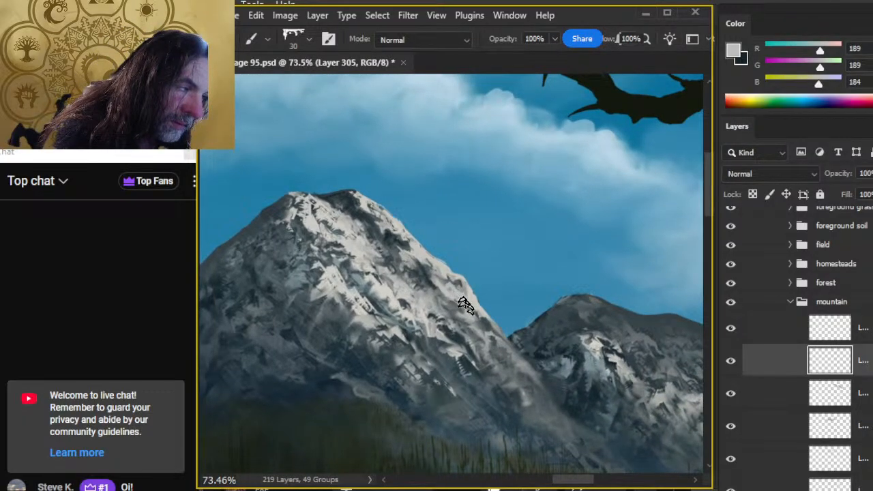
key(r)
mouse_move(459, 287)
mouse_down()
mouse_move(448, 282)
mouse_move(461, 287)
mouse_up()
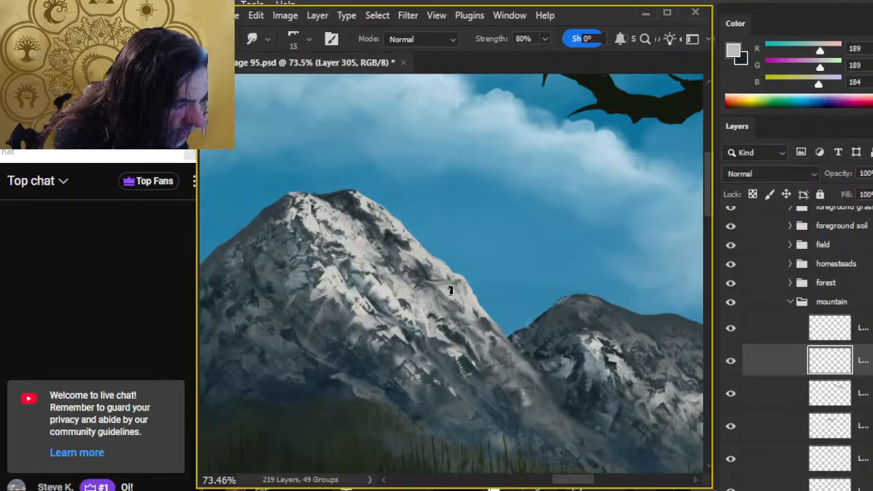
key(f)
key(f)
key(f)
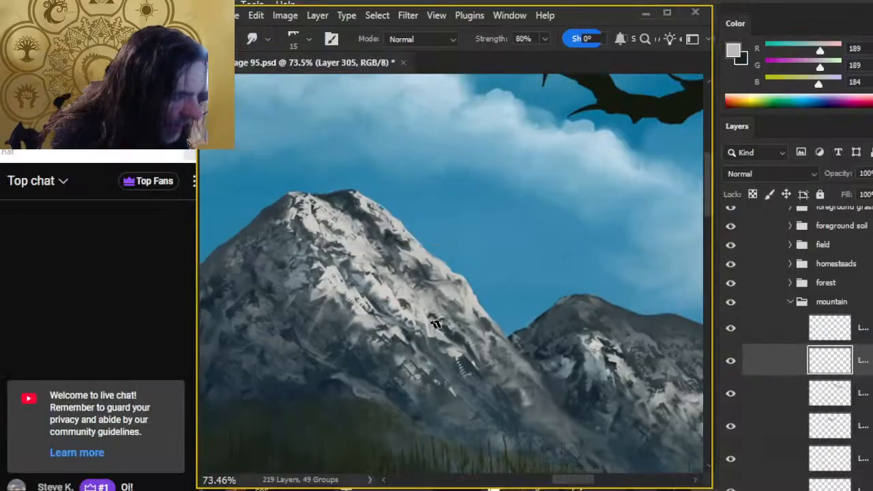
- Cover the thin dark streak below the right shoulder's crest with light grey (189, 189, 184), and smudge it at size 15
drag(489, 331, 428, 315)
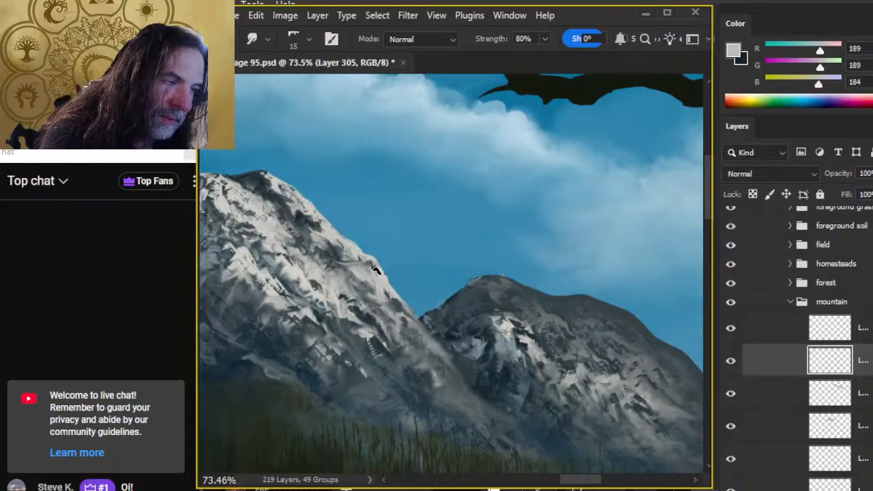
key(b)
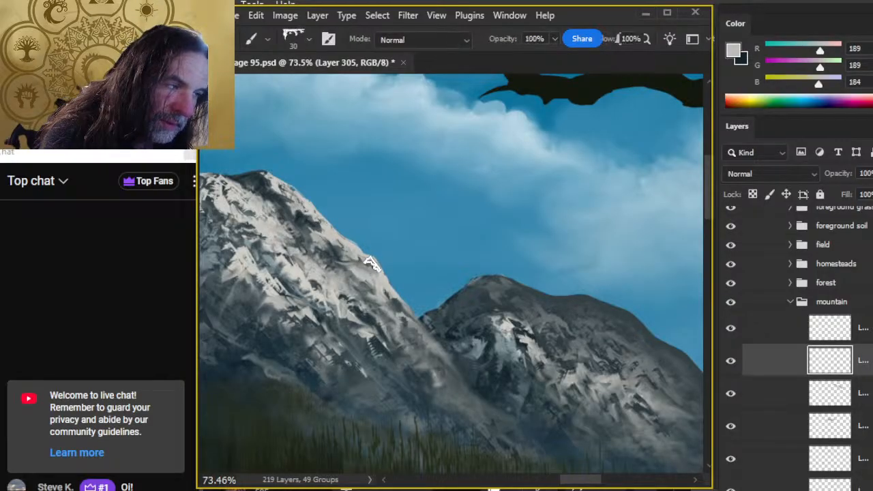
drag(370, 261, 366, 267)
key(r)
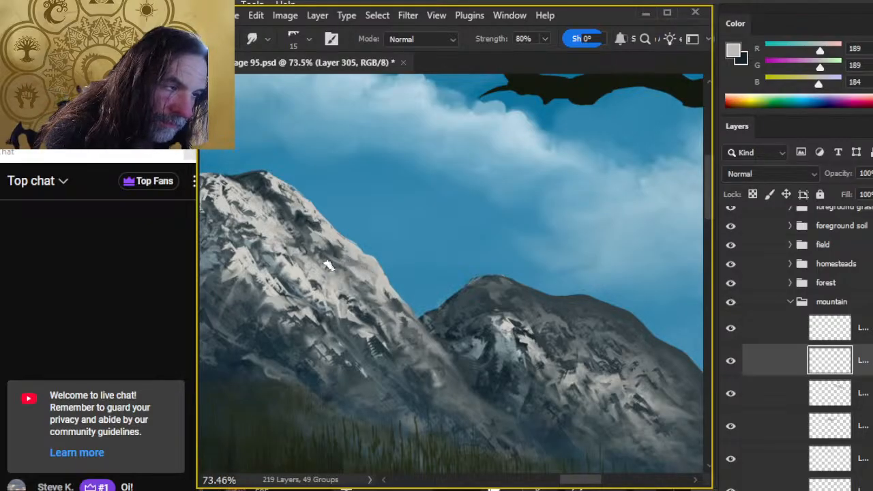
- Paint light grey (189, 189, 184) highlights at size 30 on the snow just below the summit notch, and smudge them at size 15
key(z)
drag(384, 331, 319, 314)
drag(373, 293, 449, 298)
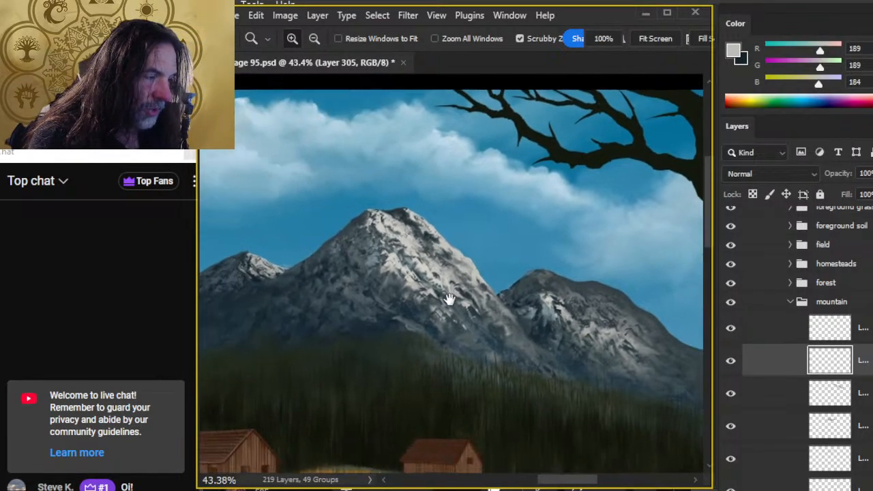
drag(353, 253, 382, 253)
key(b)
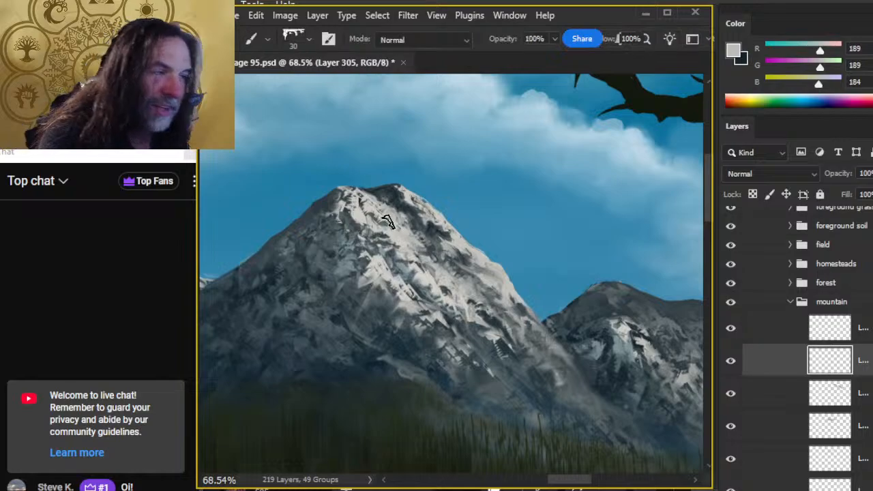
key(r)
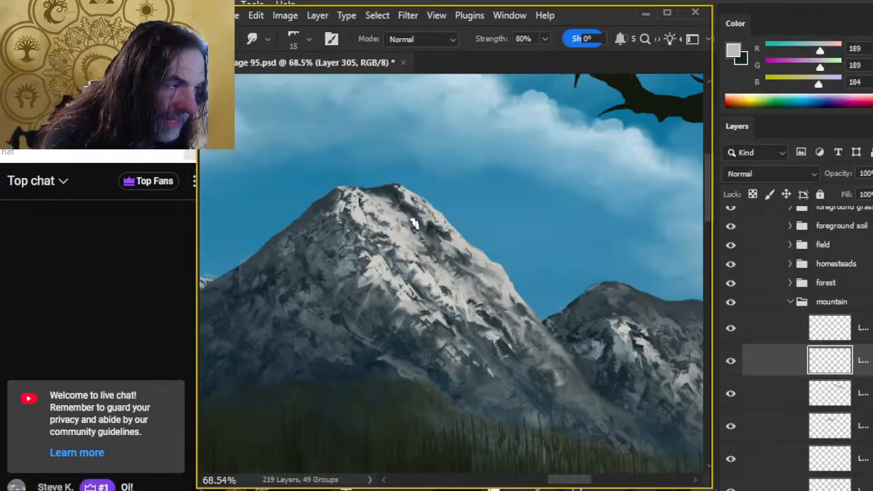
- Brush light grey (189, 189, 184) at size 30 along the crest at the summit notch, and smudge it at size 15
drag(506, 303, 342, 201)
drag(382, 273, 643, 345)
drag(305, 275, 148, 300)
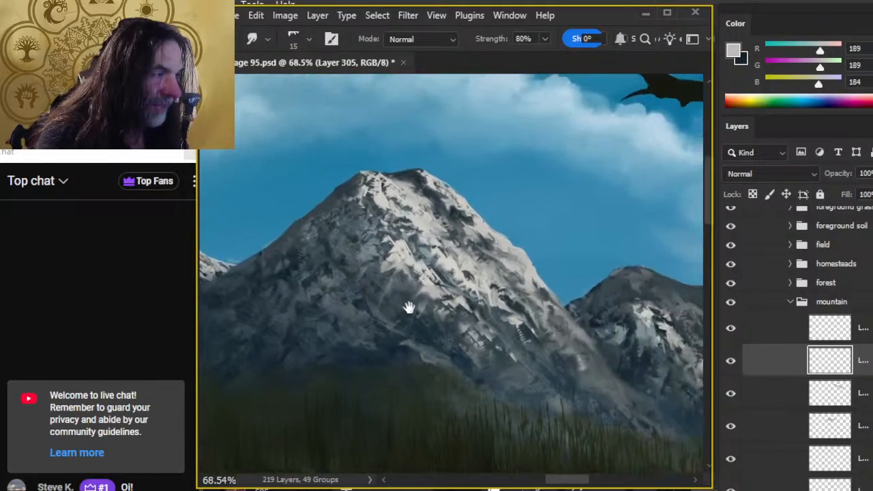
key(b)
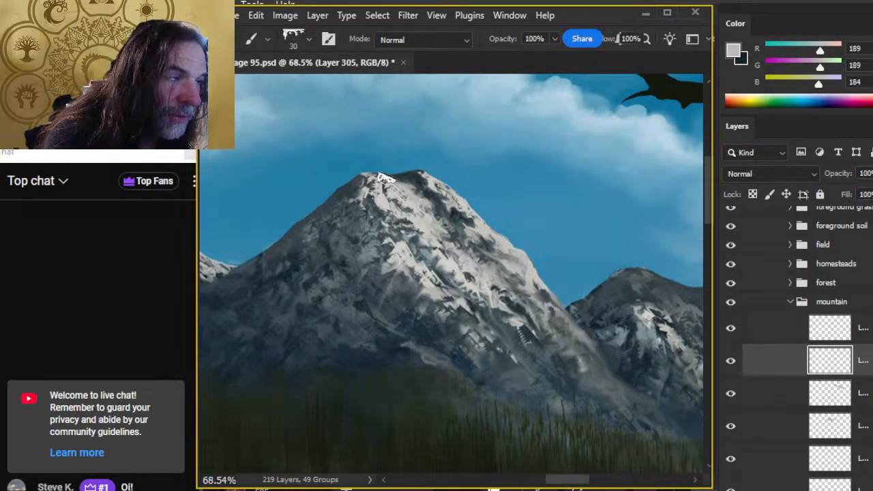
key(r)
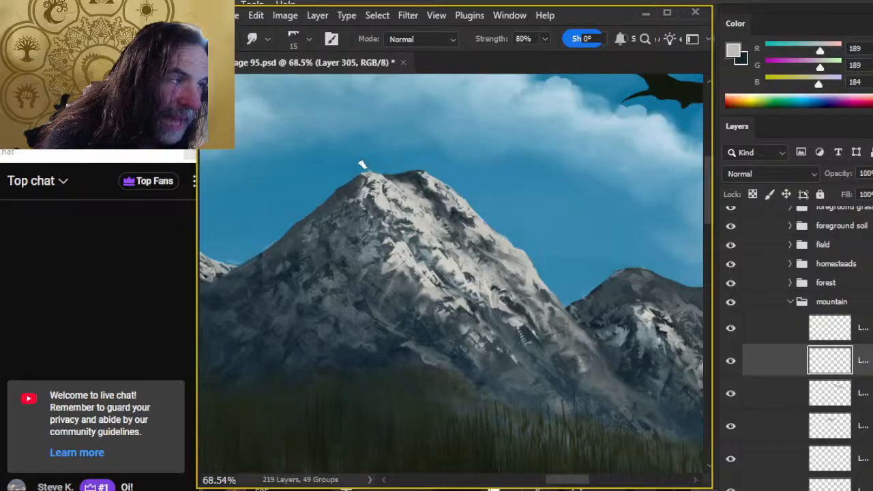
drag(369, 172, 396, 174)
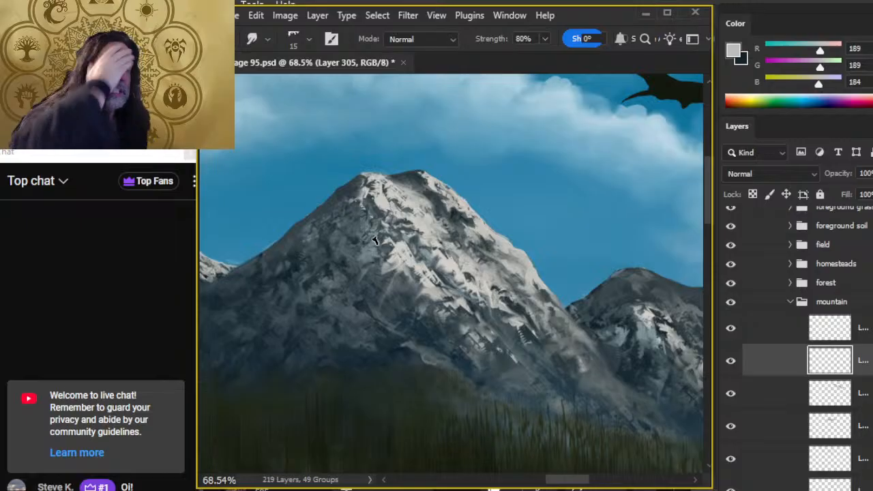
- Check the latest mountain highlights by hiding and reshowing their layer, and return to the Brush tool
click(730, 361)
click(731, 363)
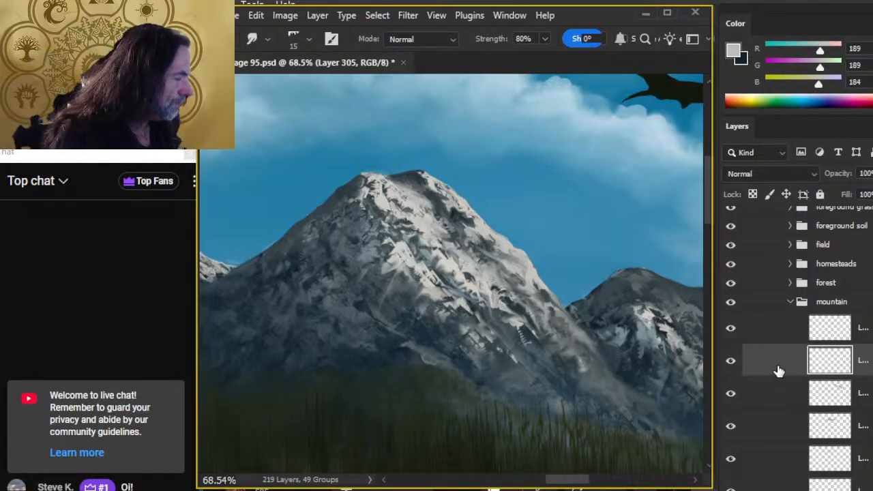
key(b)
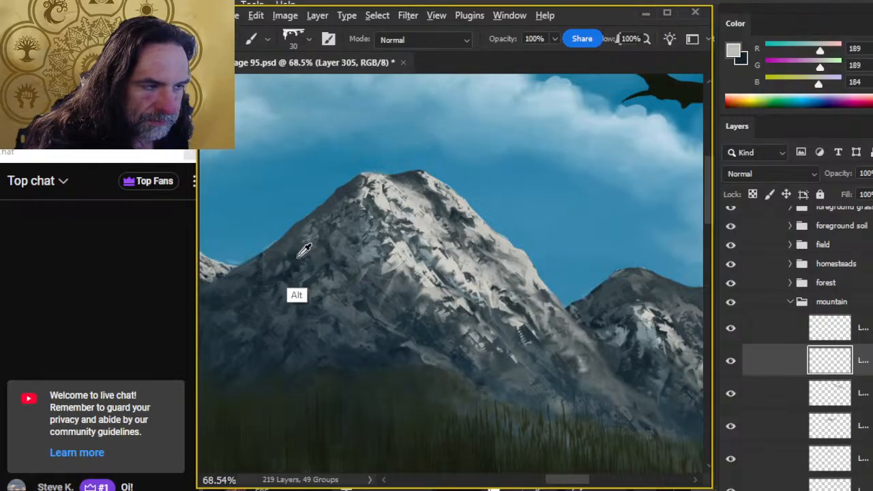
- Brush sampled dark slate (38, 49, 57) and grey (81, 94, 100) at size 30 along the main peak's left crest, and smudge it
alt+click(302, 242)
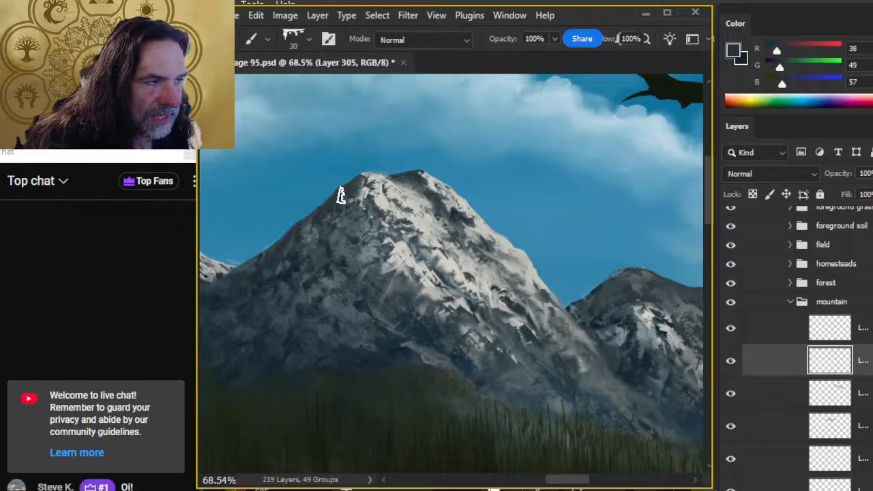
alt+click(358, 229)
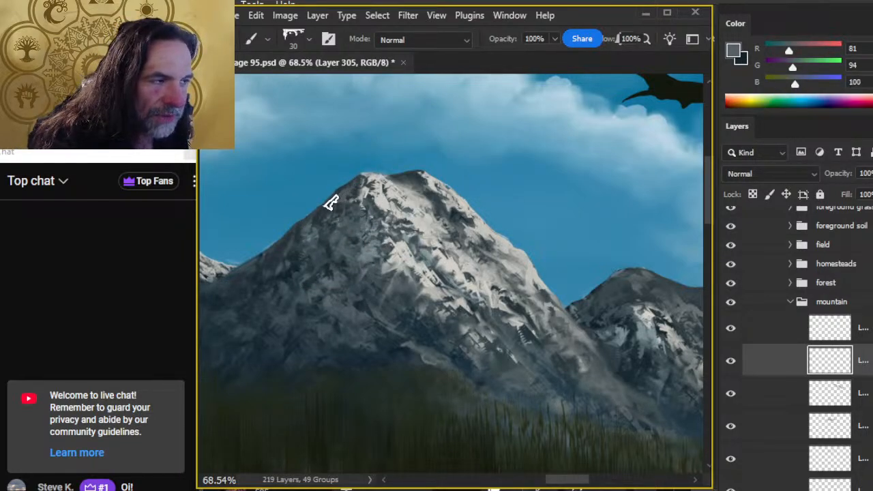
key(r)
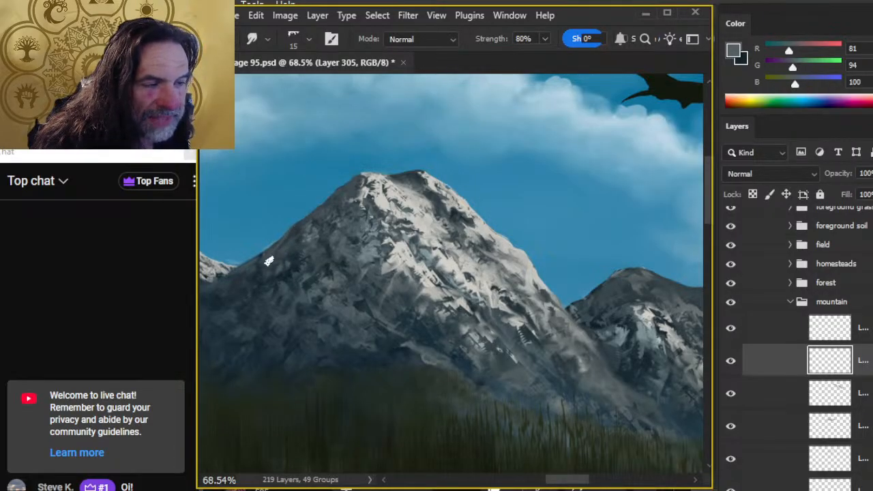
- Paint grey (81, 94, 100) rock strokes at size 30 on the main peak's lower left shoulder, smudging them at size 15
drag(288, 302, 400, 312)
key(b)
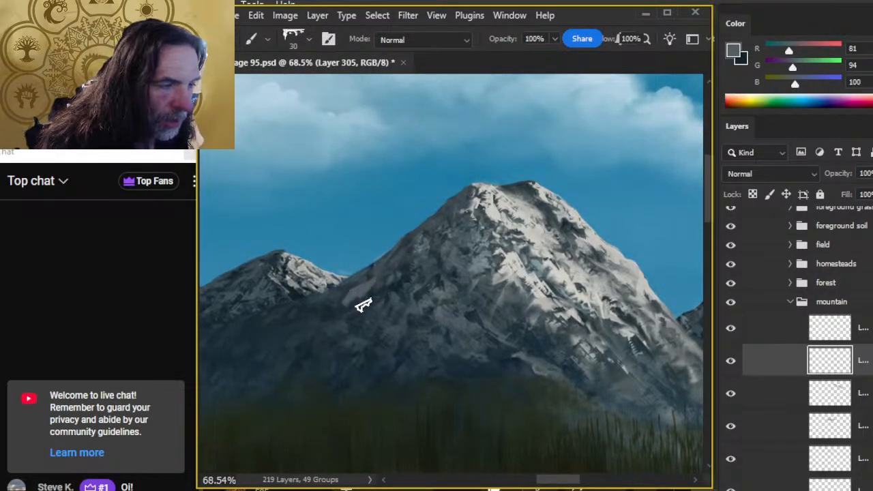
key(r)
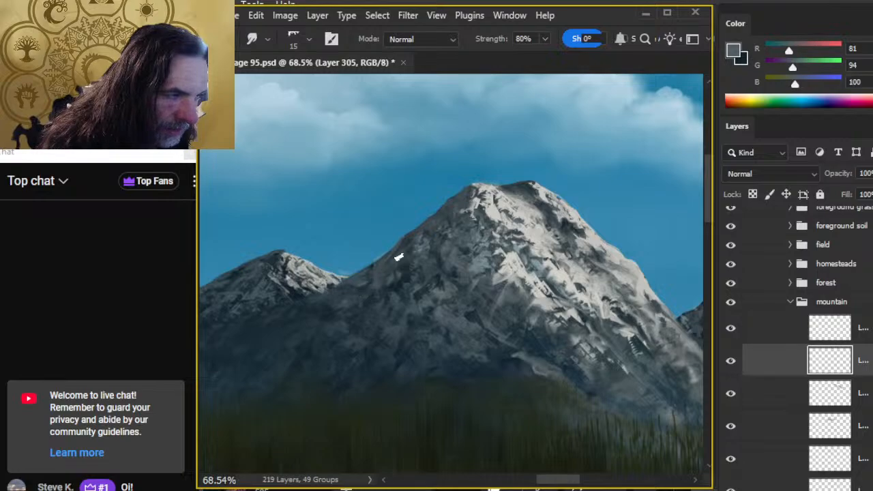
key(b)
key(r)
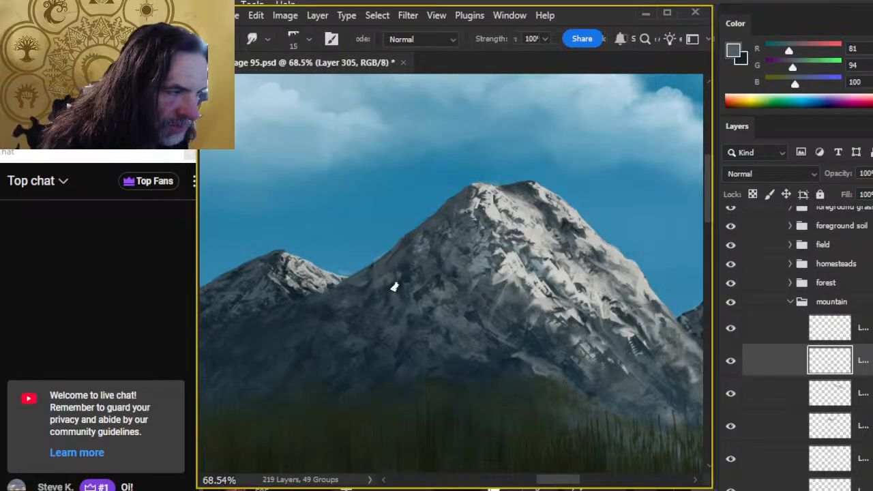
key(b)
key(r)
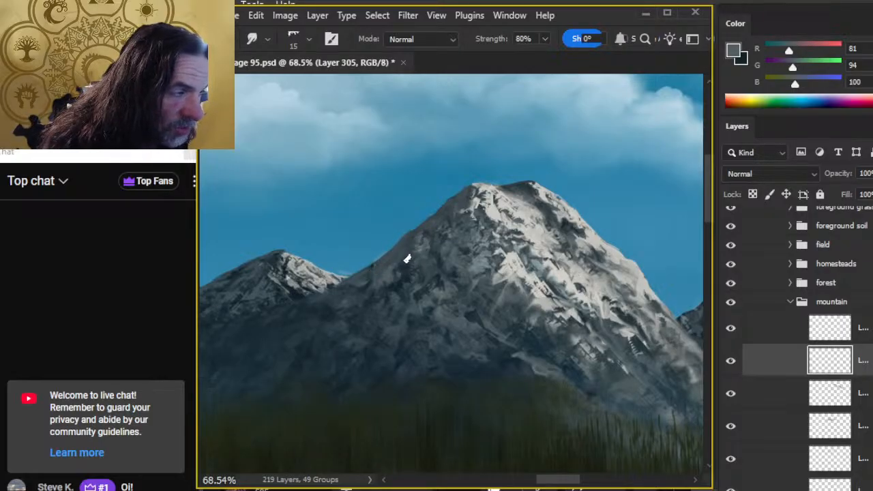
- Clean up the main peak's left crest edge with the Eraser at size 40, and smudge the shoulder strokes at size 15
key(e)
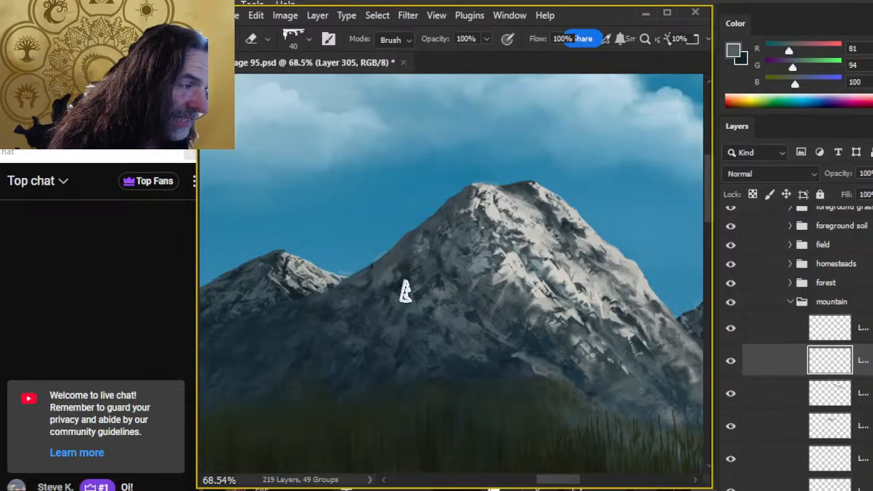
key(r)
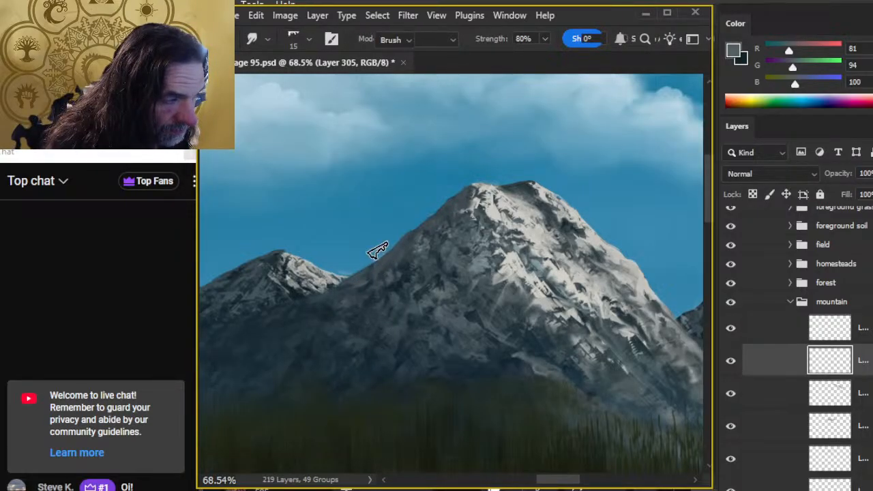
key(e)
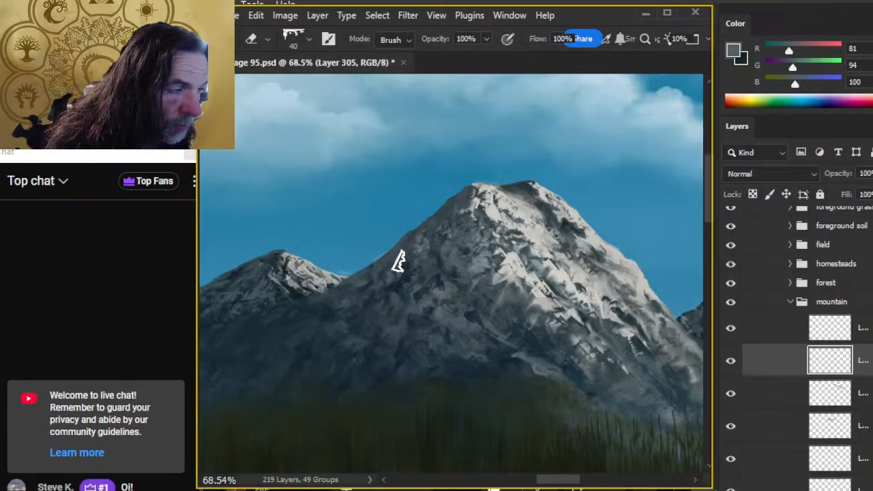
- Brush sampled blue-grey (87, 101, 109) at size 30 along the left crest on a new layer, and smudge it at size 15
key(z)
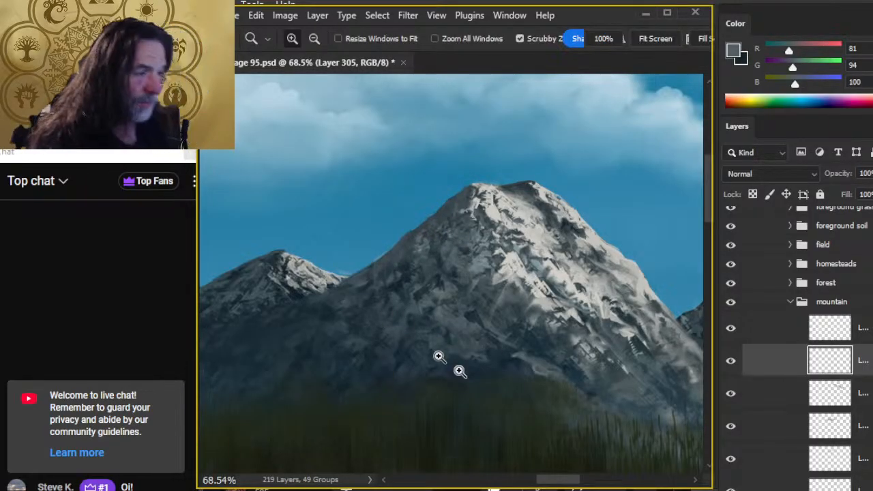
drag(482, 368, 432, 349)
drag(356, 333, 380, 306)
drag(292, 250, 322, 315)
key(b)
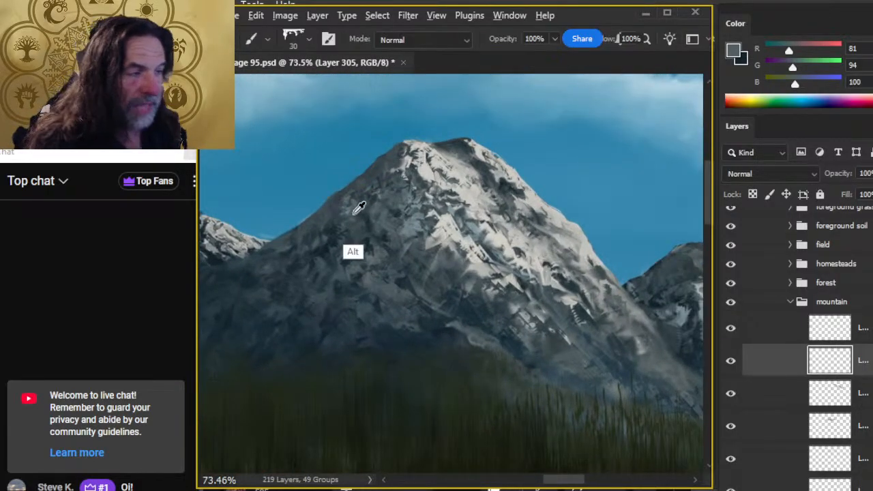
alt+click(347, 206)
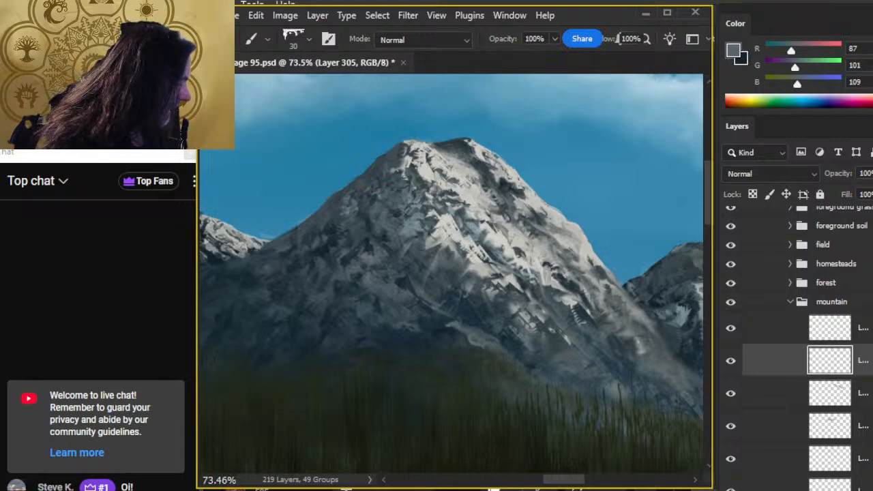
key(ctrl+shift+alt+n)
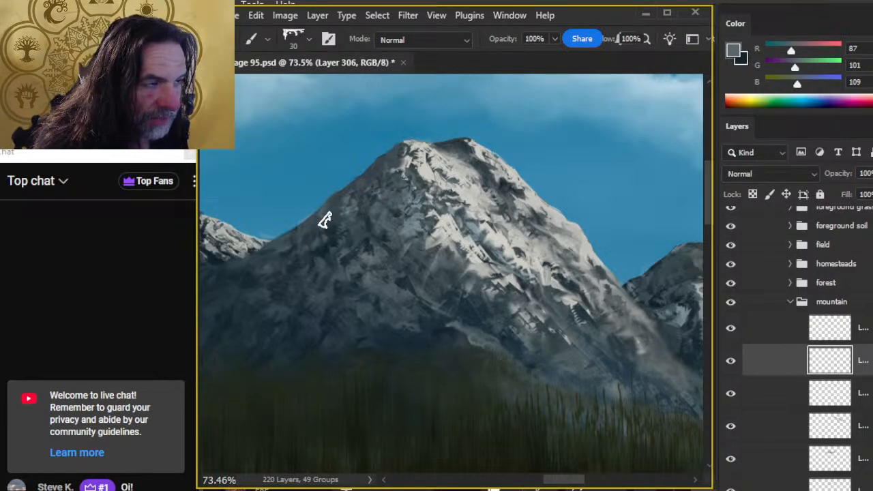
key(r)
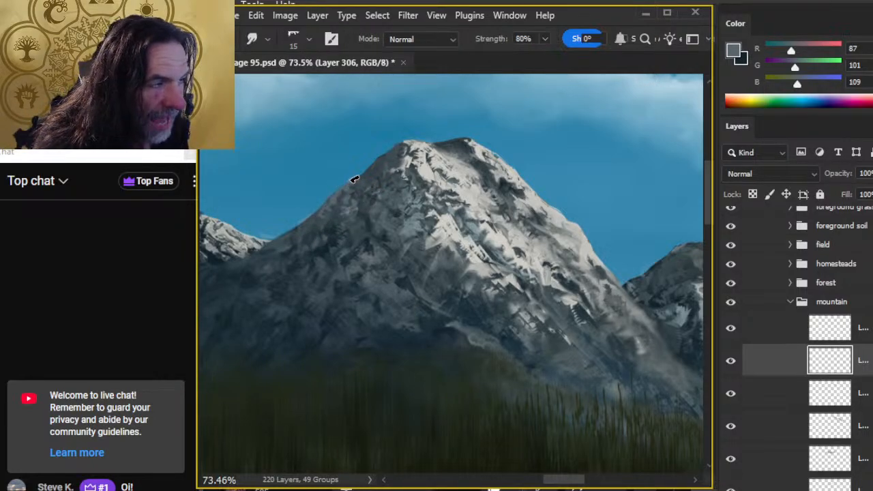
- Add blue-grey (87, 101, 109) rock facets at size 30 just below the middle of the left crest, smudging them at size 15
key(b)
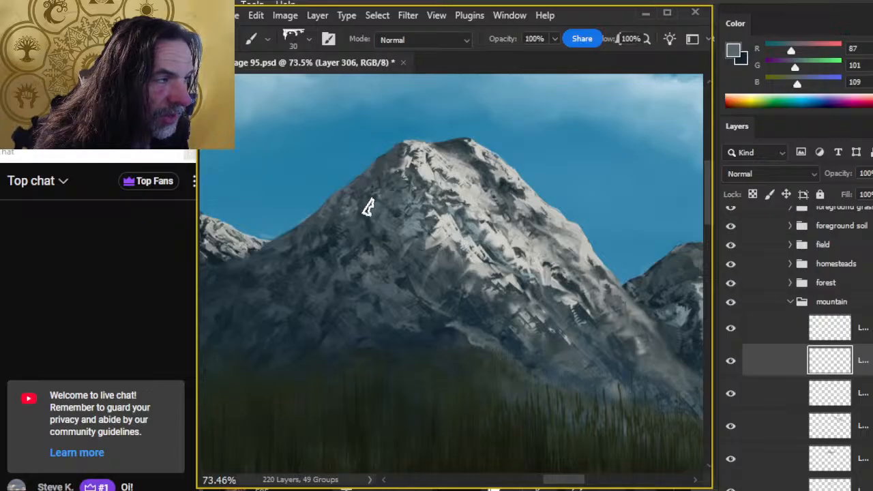
key(r)
key(b)
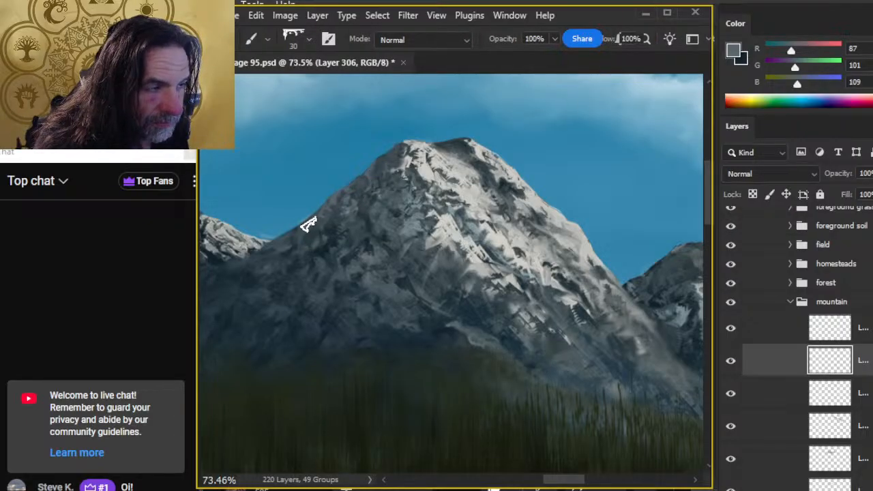
key(r)
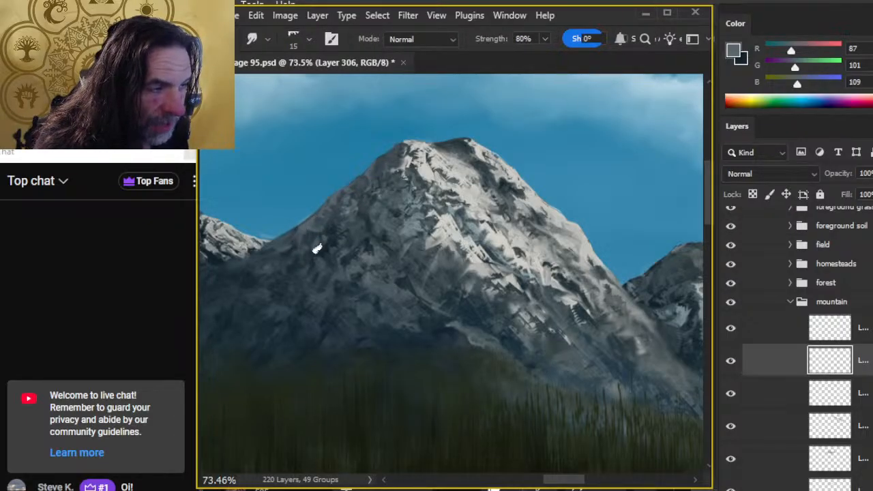
key(b)
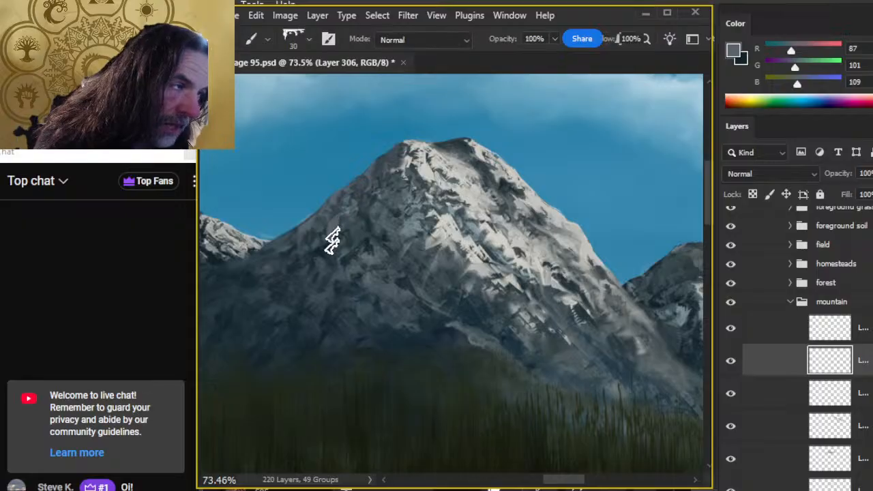
key(r)
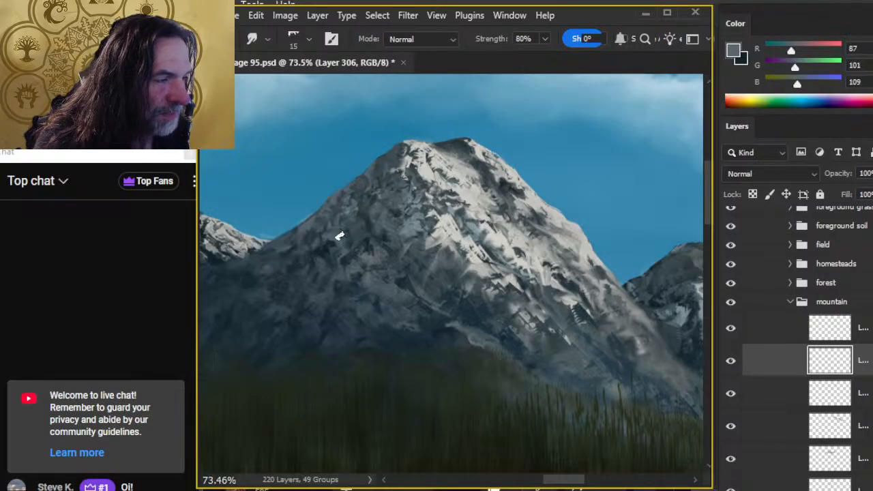
- Work blue-grey (87, 101, 109) strokes at size 30 into the middle of the shaded left face, smudging them at size 15
key(b)
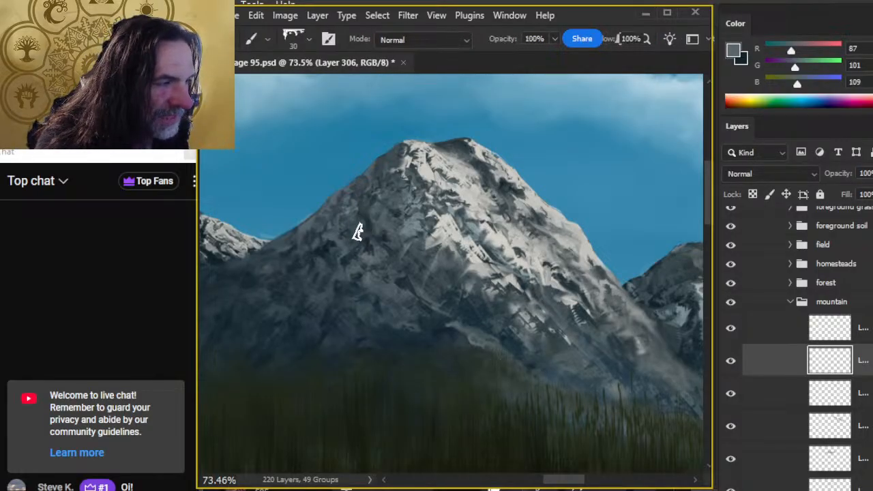
key(r)
key(b)
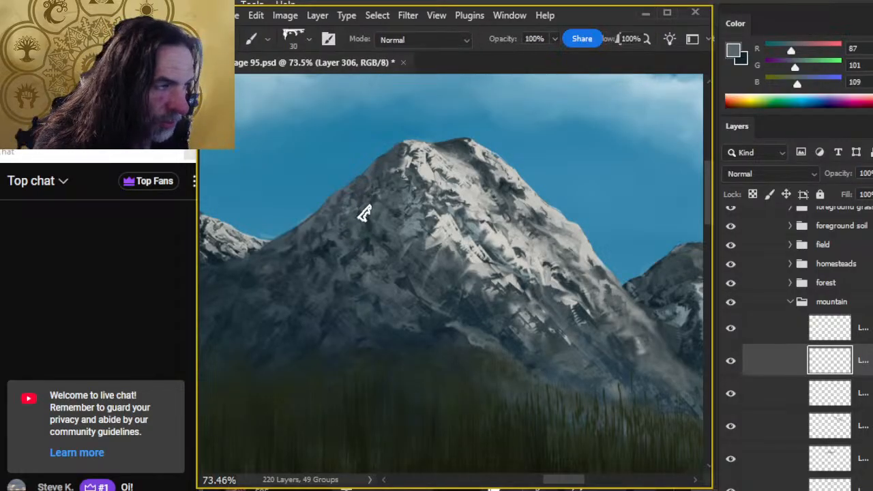
key(r)
key(b)
key(r)
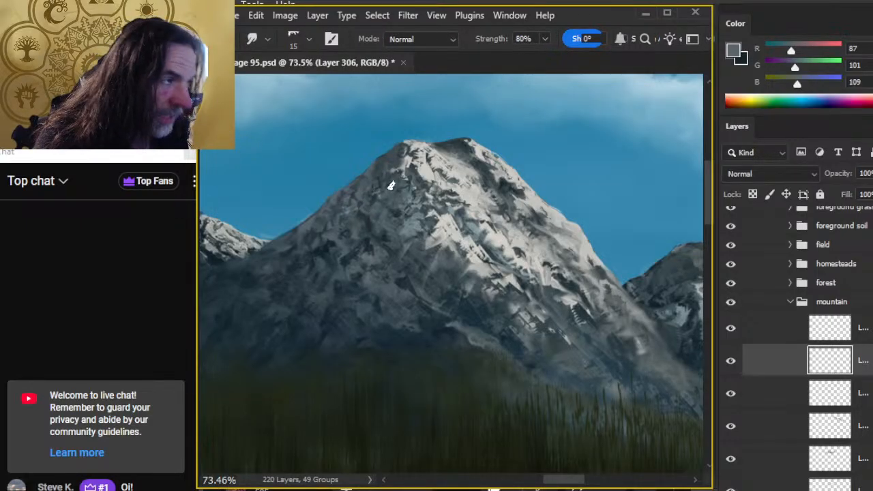
- Paint blue-grey (87, 101, 109) strokes at size 30 on the upper left face up to the summit snow, smudging them at size 15
key(b)
key(r)
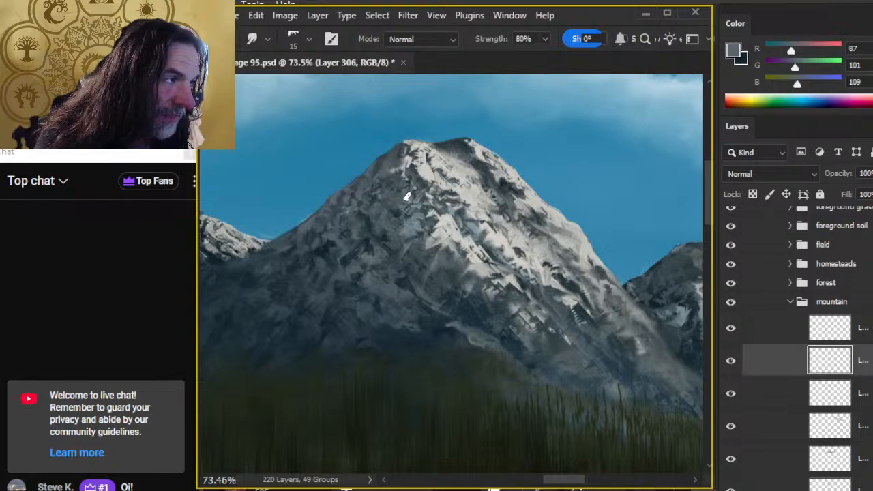
key(b)
key(r)
key(b)
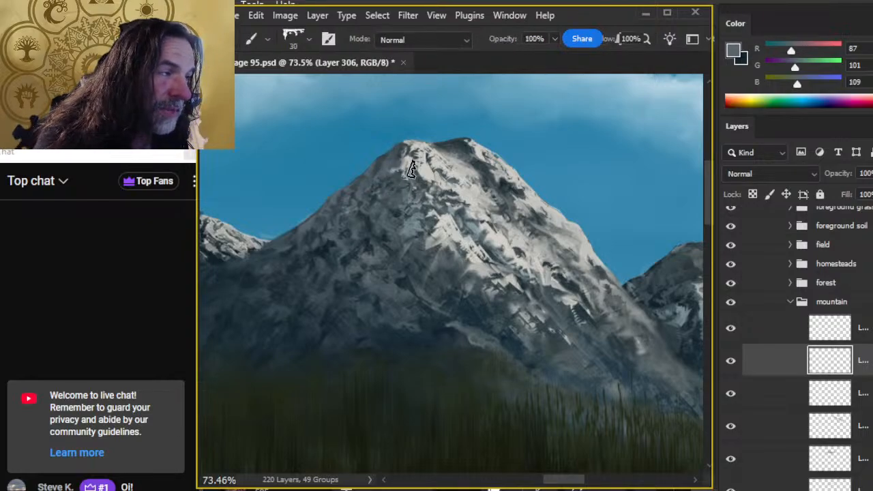
key(r)
- Erase parts of the snow edge left of the summit on the mountain group's uppermost layer at size 40, and smudge it
click(784, 334)
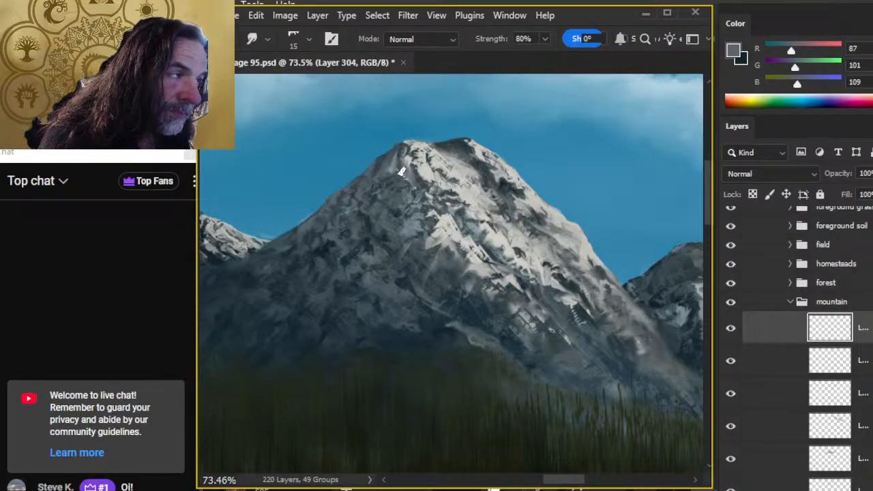
key(e)
mouse_move(396, 168)
mouse_down()
mouse_move(404, 193)
mouse_move(409, 171)
mouse_up()
key(r)
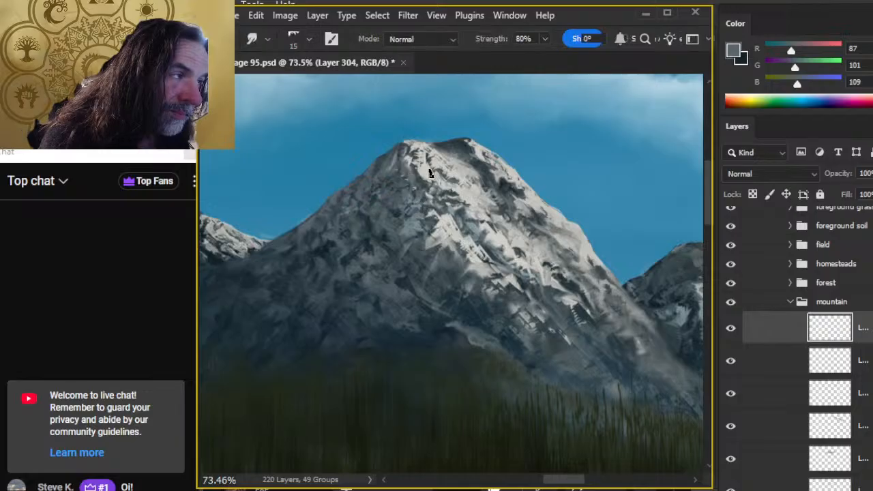
key(e)
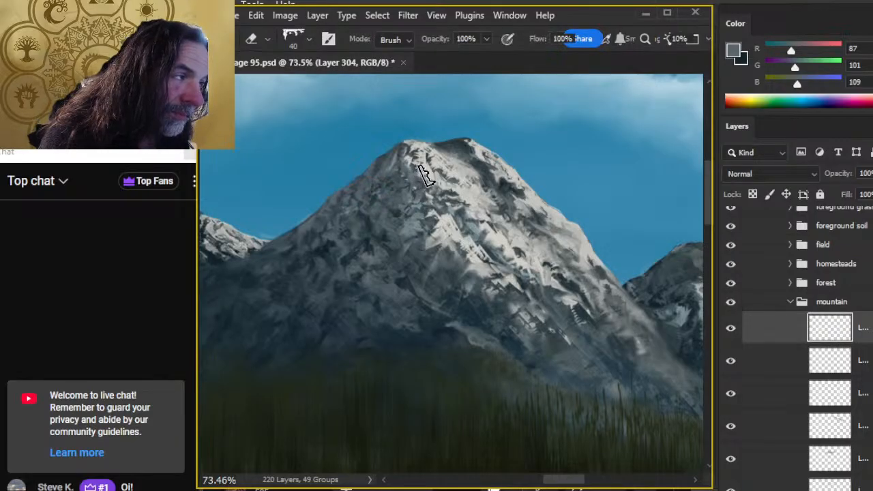
key(r)
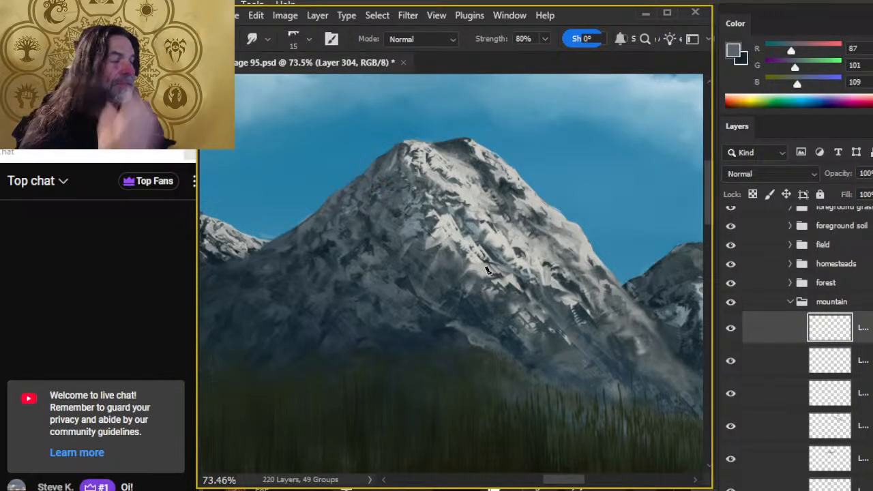
- Paint sampled light grey (199, 199, 192) snow highlights at size 35 along the central ridge, and smudge them at size 15
key(b)
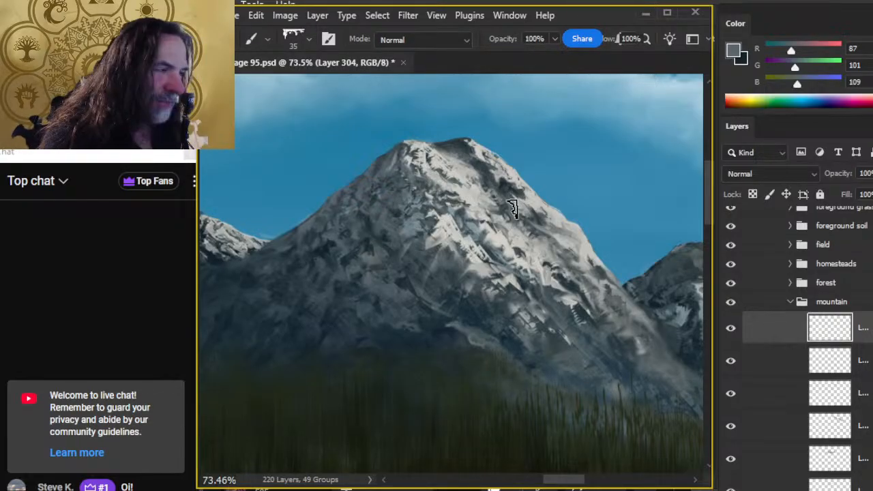
alt+click(456, 234)
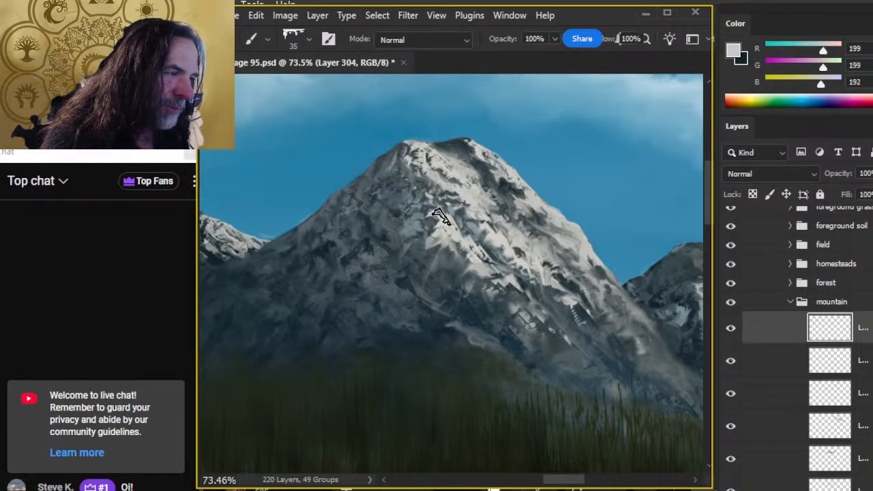
key(r)
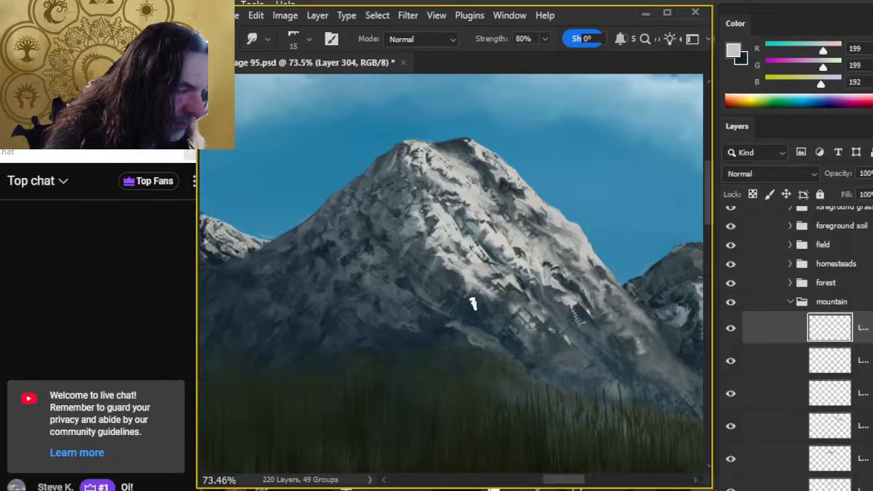
- Extend the light grey (199, 199, 192) highlights onto the lower central ridge, then smudge and partly erase them
key(b)
mouse_move(437, 276)
mouse_down()
mouse_move(453, 312)
mouse_move(434, 269)
mouse_up()
key(r)
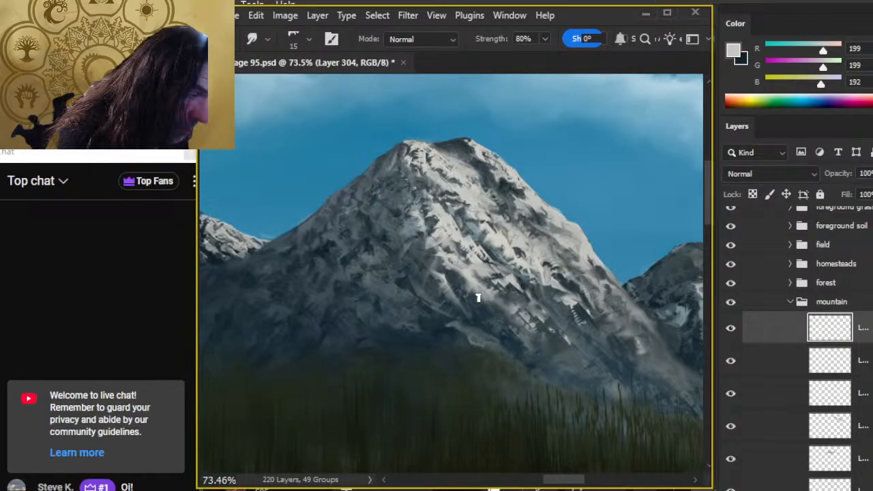
key(e)
key(r)
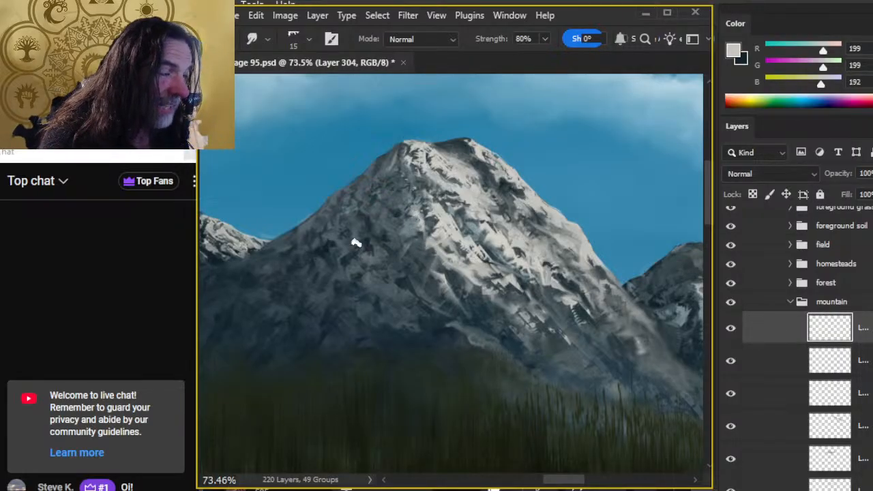
- Brush light grey (199, 199, 192) highlights on the upper central ridge below the summit, and smudge them at size 15
key(b)
drag(411, 197, 415, 211)
key(r)
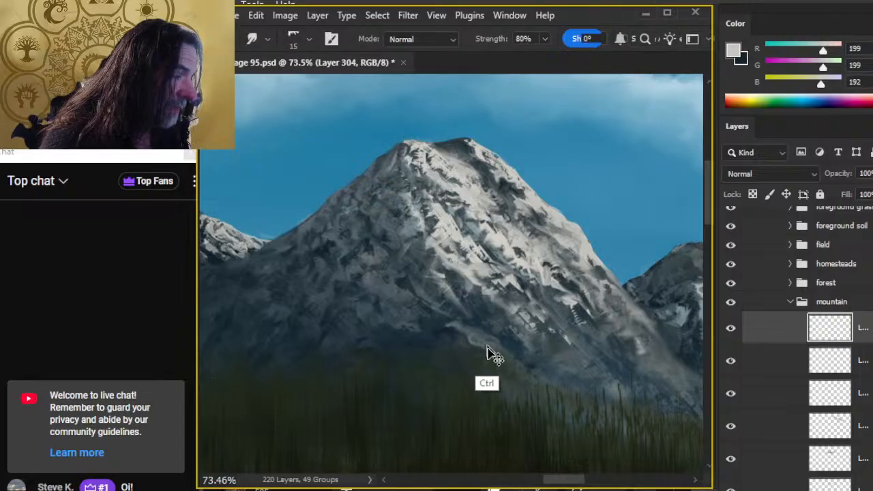
- Examine the whole landscape, checking what the second, third and fourth layers of the mountain group contribute by toggling their visibility
key(z)
drag(515, 347, 510, 349)
drag(562, 334, 484, 287)
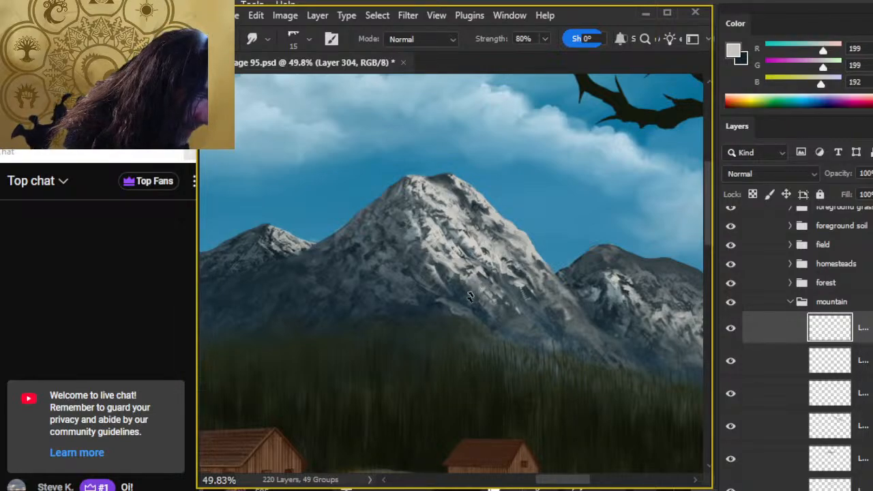
key(ctrl+space)
mouse_move(471, 335)
mouse_down()
mouse_move(430, 325)
mouse_move(452, 356)
mouse_move(480, 285)
mouse_move(454, 280)
mouse_move(420, 238)
mouse_up()
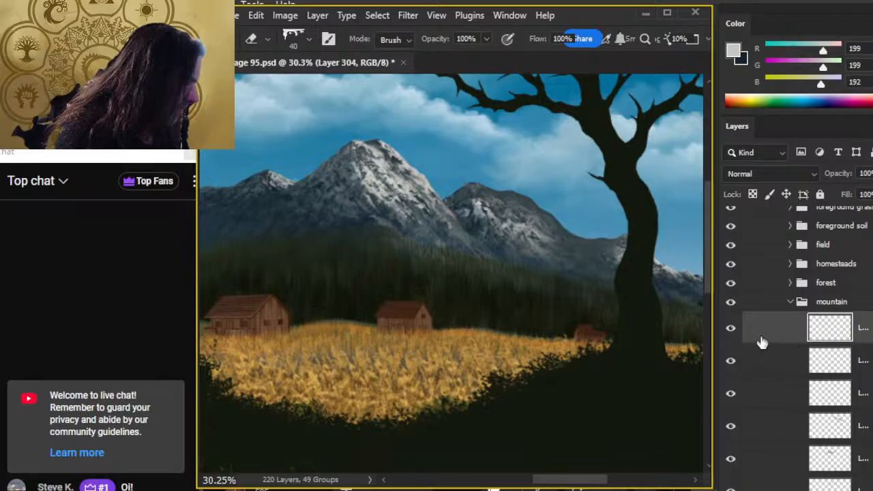
click(730, 363)
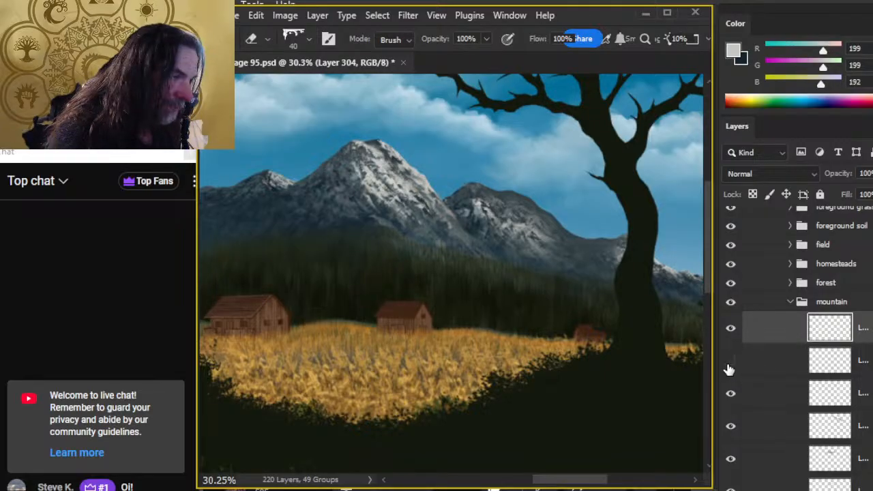
click(730, 364)
click(733, 394)
click(734, 397)
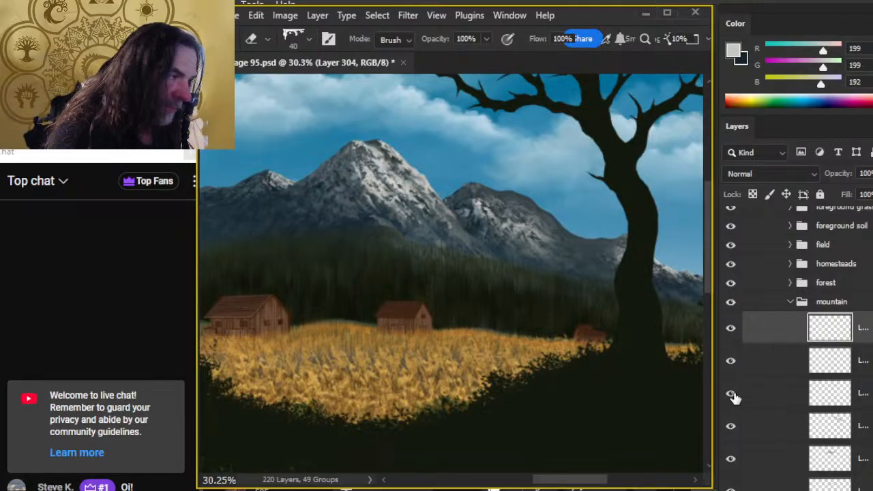
click(734, 428)
click(732, 427)
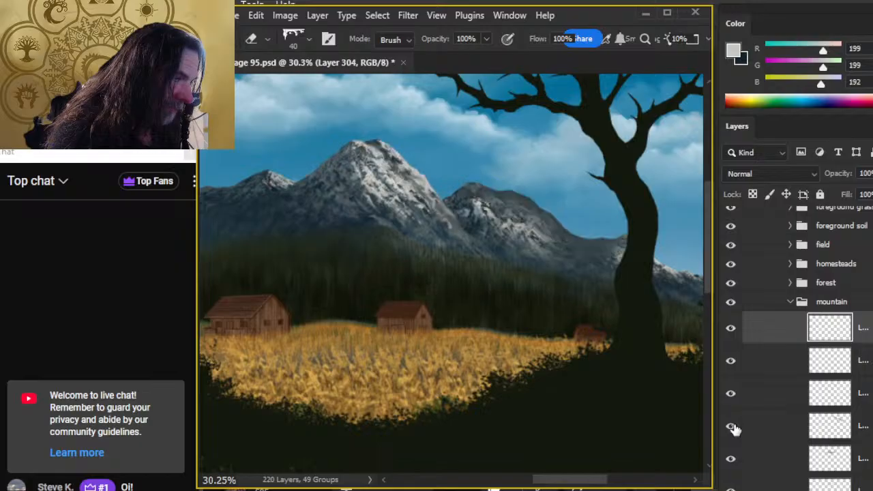
- Group the top three layers of the mountain group and name the new group "front"
click(764, 419)
shift+click(779, 341)
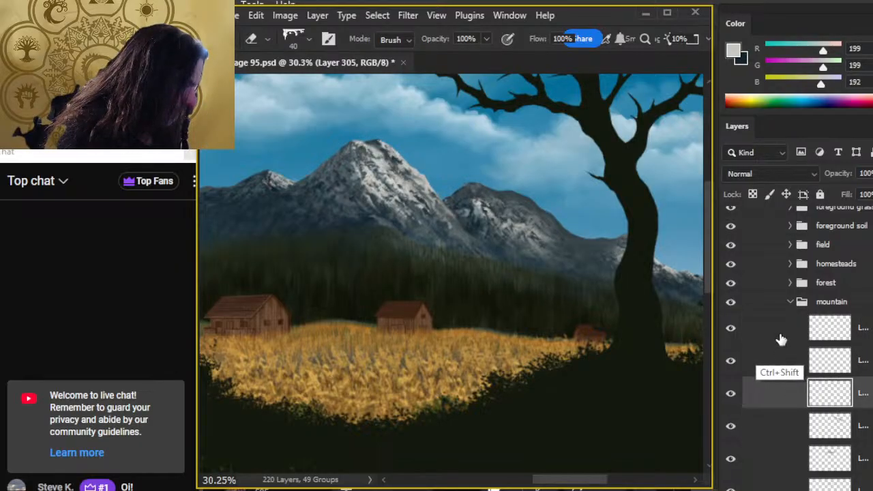
key(ctrl+g)
double_click(845, 321)
text(fr)
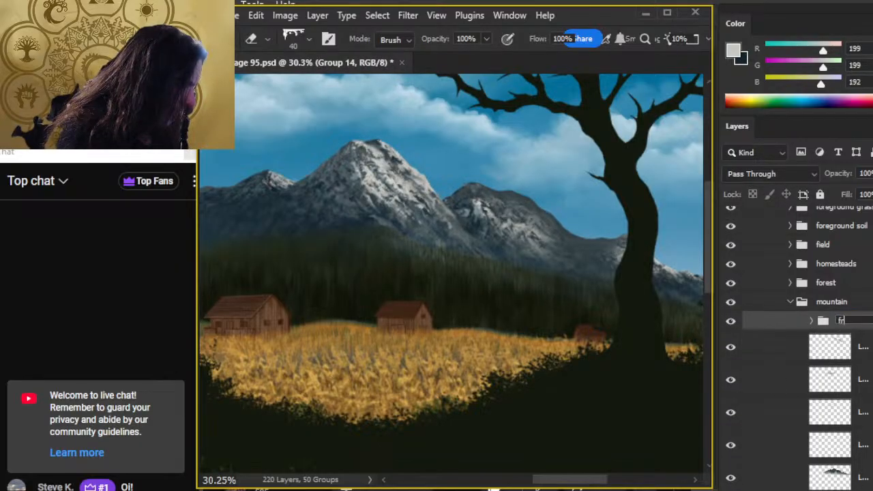
text(ont)
key(Return)
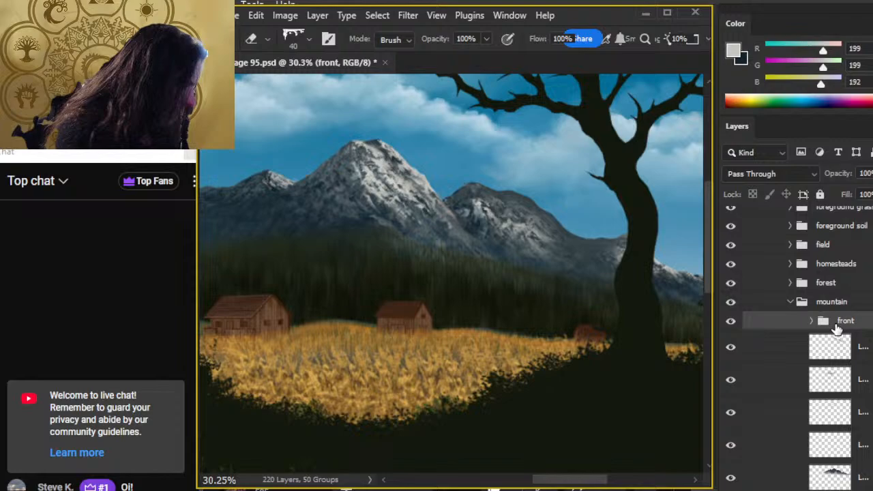
- Add a new empty layer directly beneath the front group inside the mountain group
click(770, 359)
key(ctrl+shift+alt+n)
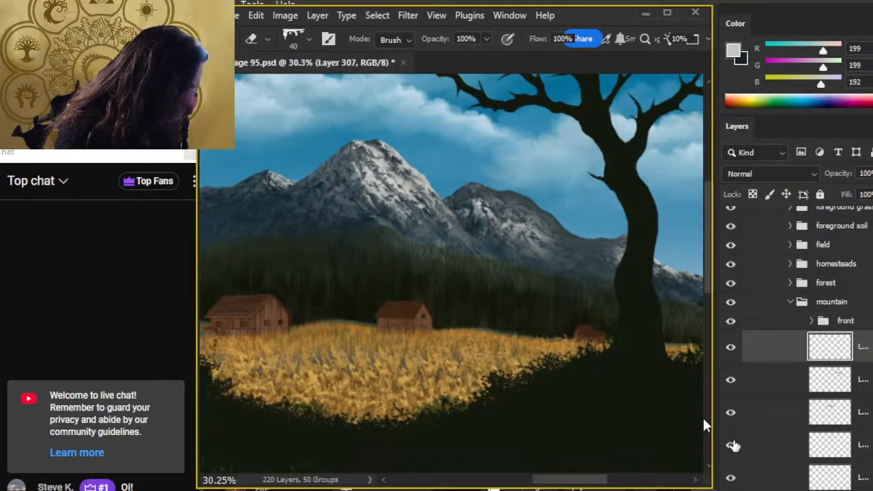
key(z)
key(e)
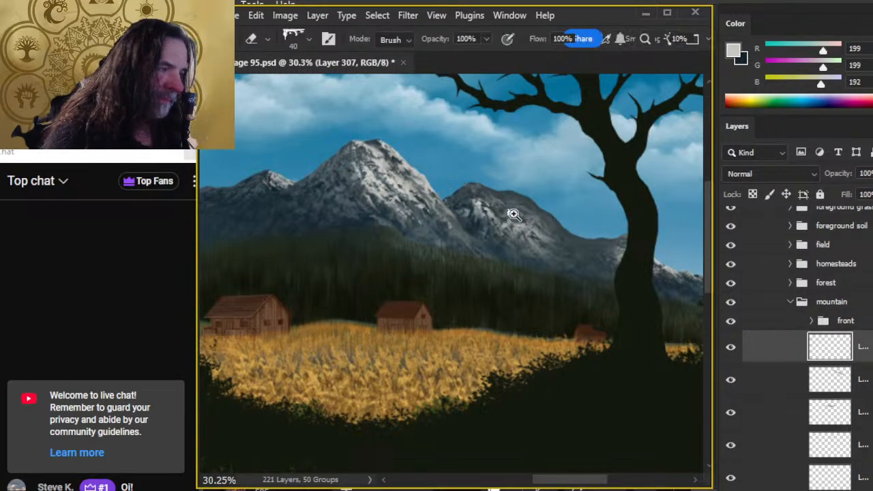
ctrl+shift+click(477, 286)
ctrl+shift+click(477, 287)
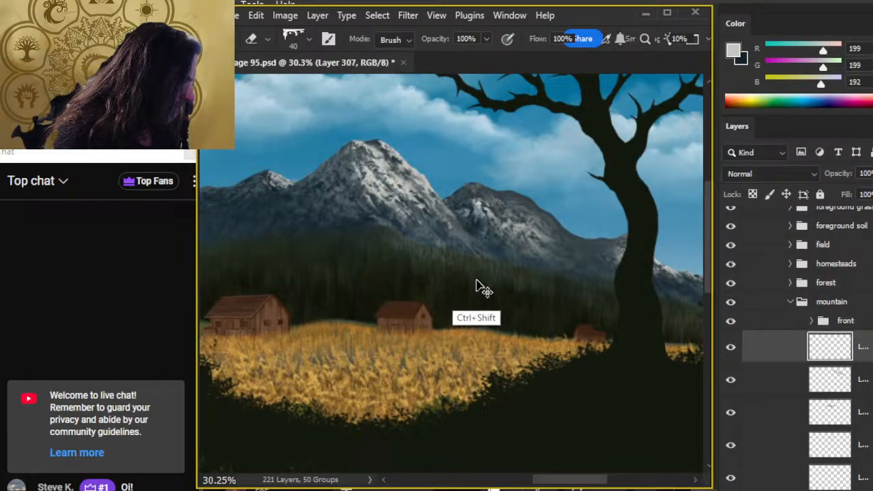
click(731, 348)
click(731, 349)
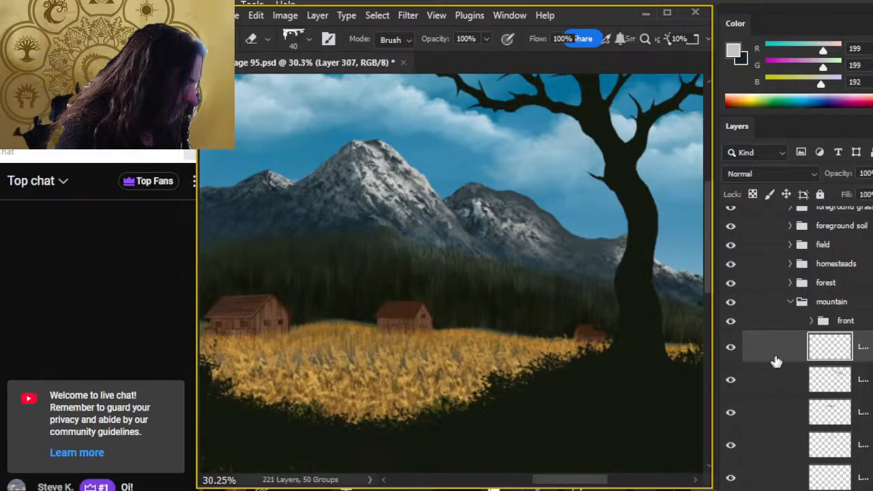
- Place the new empty layer in its own group and name that group "right"
key(ctrl+g)
double_click(840, 340)
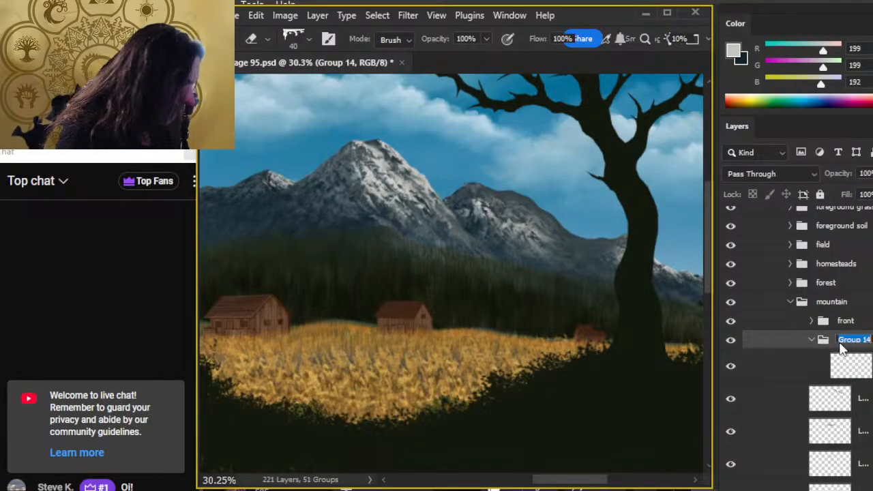
key(BackSpace)
text(right)
key(Return)
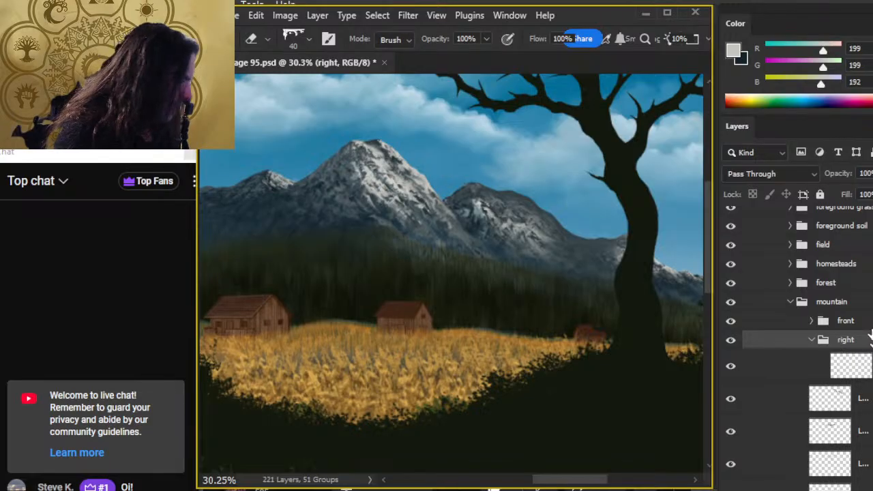
- Paint sampled light grey (211, 208, 200) snow at size 35 along the right mountain's crest, on the layer inside the right group
click(820, 365)
key(z)
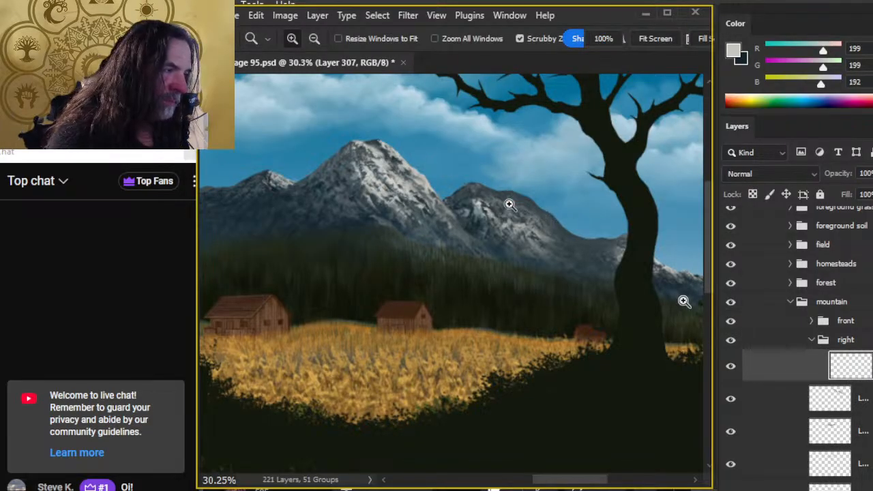
key(b)
key(z)
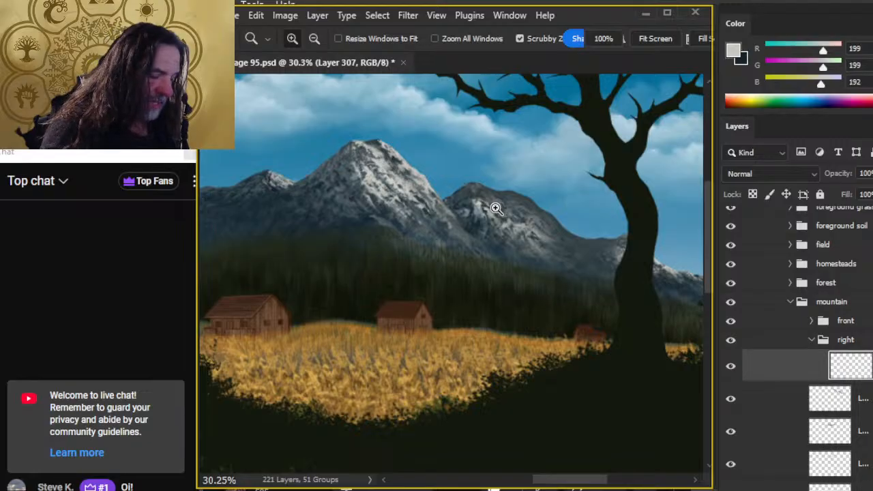
drag(508, 215, 465, 219)
key(b)
alt+click(454, 204)
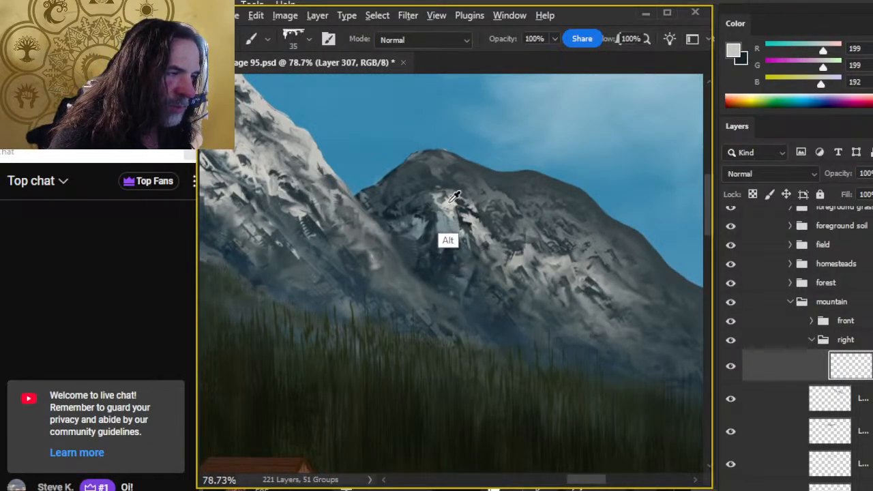
mouse_move(473, 175)
mouse_down()
mouse_move(477, 185)
mouse_move(479, 170)
mouse_up()
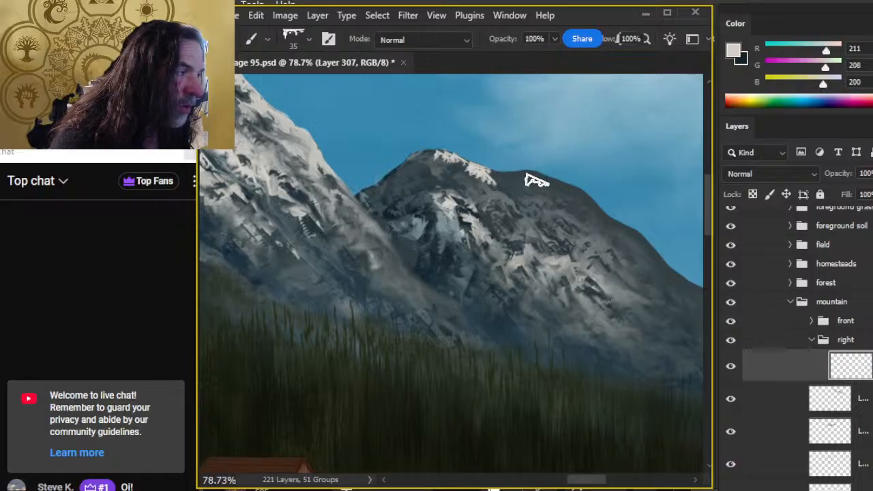
drag(544, 179, 573, 199)
click(578, 192)
- Smudge the crest snow of the right mountain down into the rock at size 15 and 80% strength
key(r)
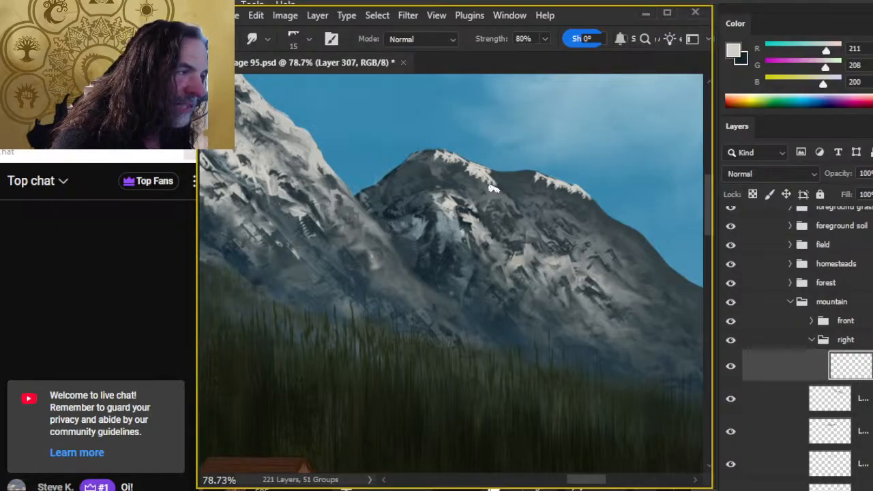
mouse_move(494, 179)
mouse_down()
mouse_move(477, 162)
mouse_move(472, 169)
mouse_move(490, 159)
mouse_move(462, 154)
mouse_move(478, 153)
mouse_move(428, 161)
mouse_move(446, 157)
mouse_move(433, 175)
mouse_up()
mouse_move(507, 250)
mouse_down()
mouse_move(507, 287)
mouse_move(380, 306)
mouse_move(530, 308)
mouse_move(336, 306)
mouse_move(501, 316)
mouse_move(668, 307)
mouse_move(373, 273)
mouse_move(559, 249)
mouse_up()
key(z)
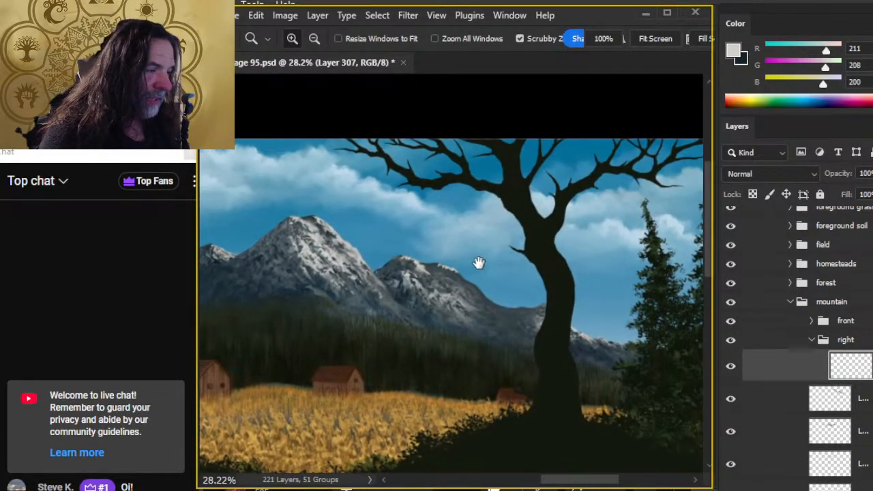
mouse_move(437, 283)
mouse_down()
mouse_move(518, 288)
mouse_move(439, 253)
mouse_up()
key(r)
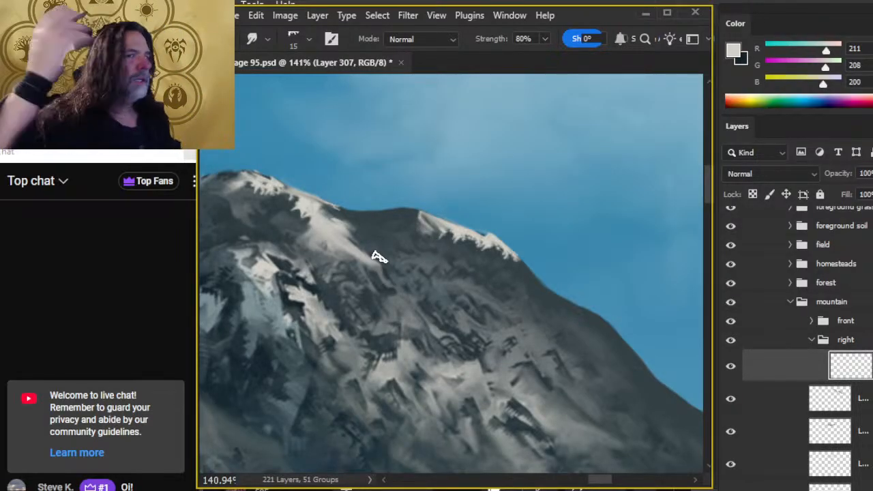
drag(497, 304, 450, 279)
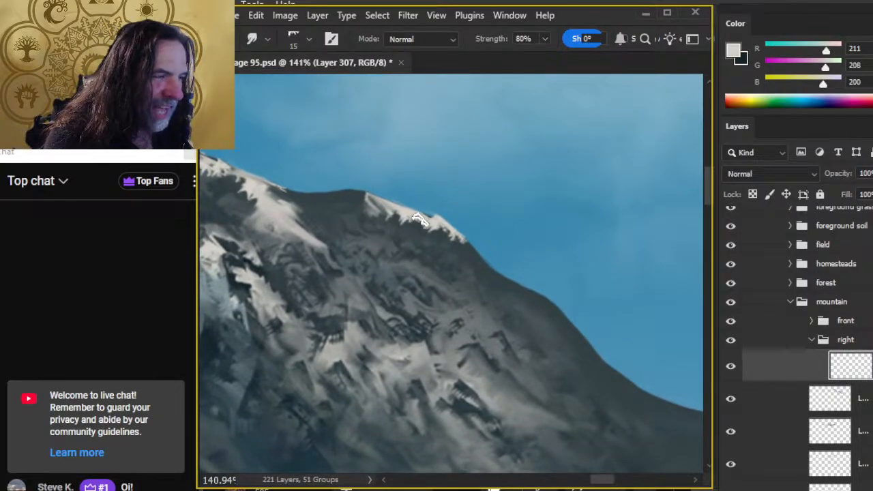
mouse_move(437, 218)
mouse_down()
mouse_move(414, 224)
mouse_move(437, 247)
mouse_move(410, 219)
mouse_move(409, 232)
mouse_move(402, 222)
mouse_move(409, 243)
mouse_move(421, 231)
mouse_move(402, 213)
mouse_move(459, 249)
mouse_move(454, 236)
mouse_move(472, 255)
mouse_move(463, 242)
mouse_move(474, 260)
mouse_move(454, 239)
mouse_move(469, 244)
mouse_move(476, 263)
mouse_move(453, 236)
mouse_move(484, 274)
mouse_move(442, 230)
mouse_move(459, 287)
mouse_move(444, 319)
mouse_up()
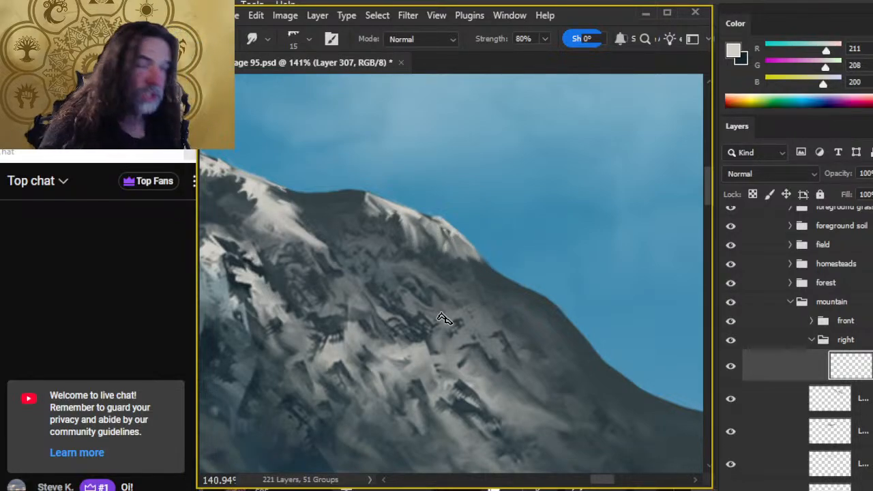
- Brush more light grey (211, 208, 200) snow below the right mountain's crest and down its shoulder, partly erasing and smudging it
key(b)
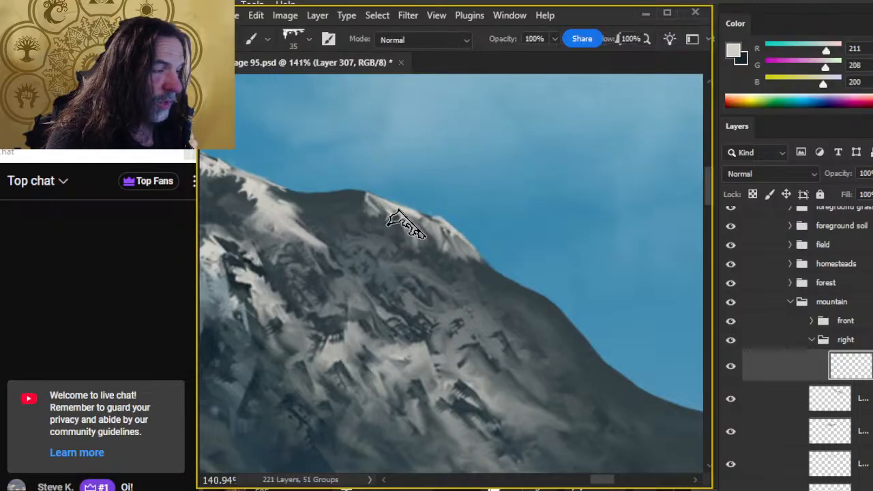
mouse_move(401, 222)
mouse_down()
mouse_move(439, 285)
mouse_move(423, 256)
mouse_move(438, 234)
mouse_move(445, 256)
mouse_move(410, 237)
mouse_move(403, 250)
mouse_move(435, 259)
mouse_move(461, 288)
mouse_move(445, 247)
mouse_move(436, 251)
mouse_move(464, 281)
mouse_move(381, 239)
mouse_move(417, 252)
mouse_up()
key(r)
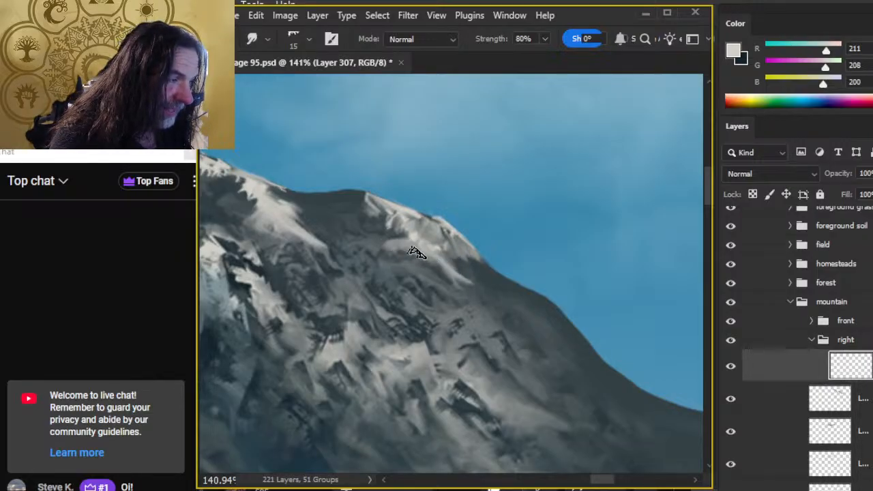
key(e)
key(r)
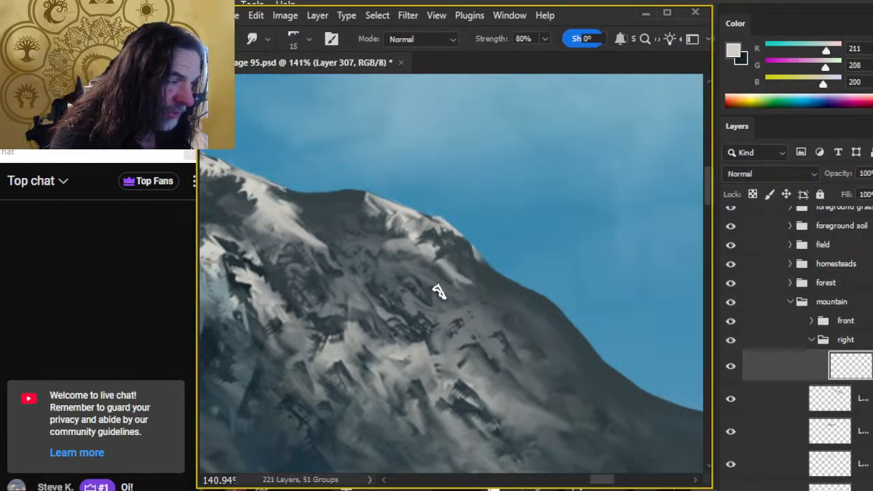
mouse_move(458, 250)
mouse_down()
mouse_move(471, 252)
mouse_move(487, 285)
mouse_up()
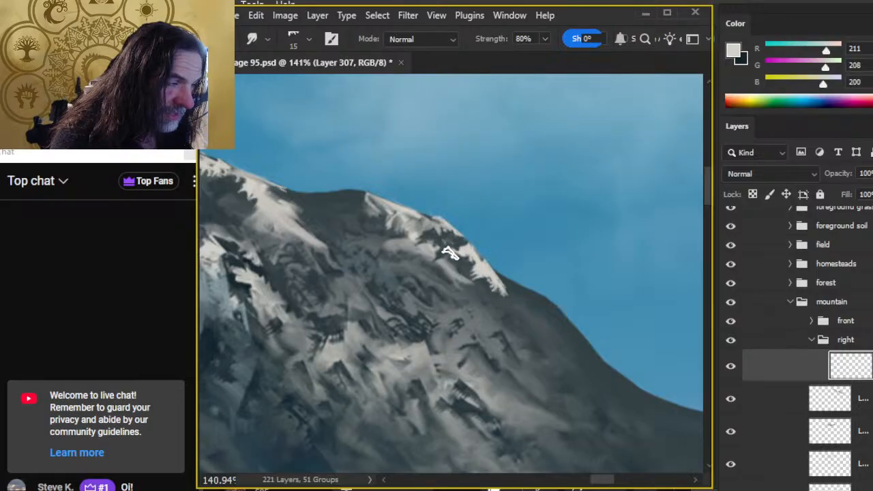
mouse_move(460, 251)
mouse_down()
mouse_move(471, 270)
mouse_move(391, 250)
mouse_move(398, 255)
mouse_move(380, 234)
mouse_move(396, 245)
mouse_move(382, 234)
mouse_move(406, 232)
mouse_move(401, 237)
mouse_move(427, 249)
mouse_move(416, 232)
mouse_move(433, 256)
mouse_move(413, 256)
mouse_move(468, 254)
mouse_move(506, 283)
mouse_up()
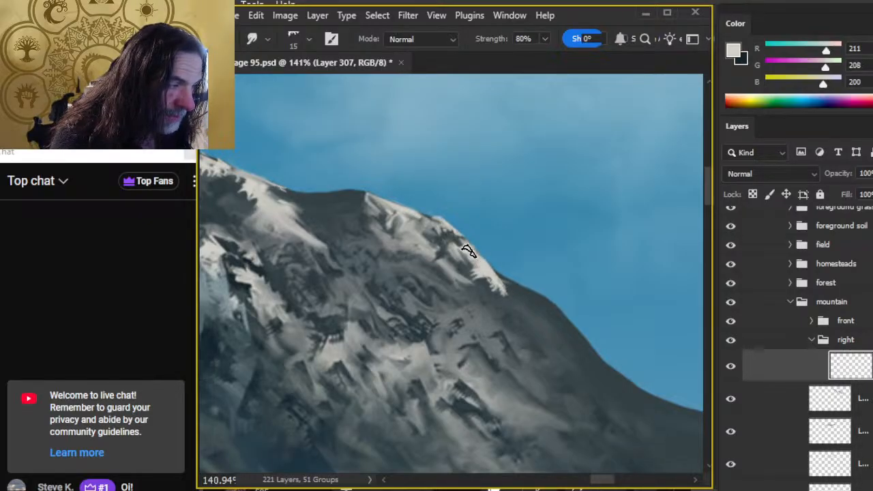
- Break up the shoulder snow with the Eraser at size 40, extend the highlight down the crest, and smudge it at size 15
key(e)
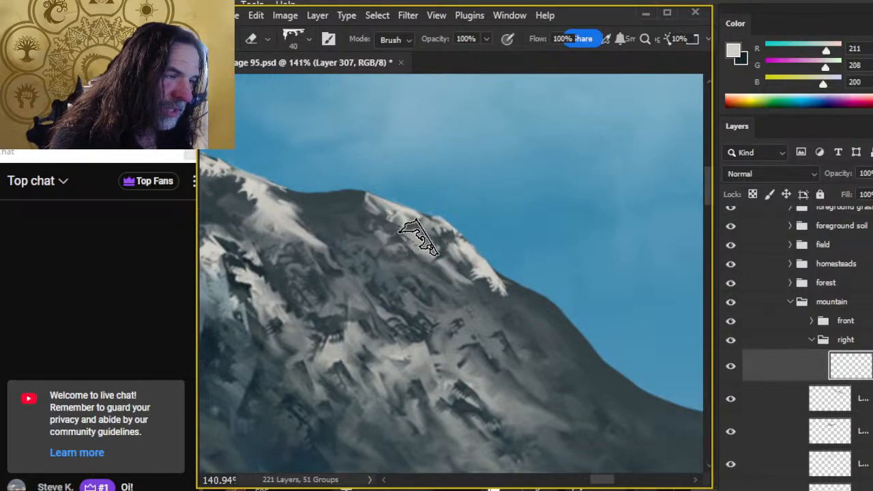
mouse_move(418, 238)
mouse_down()
mouse_move(440, 270)
mouse_move(395, 228)
mouse_move(359, 213)
mouse_move(447, 276)
mouse_move(499, 289)
mouse_move(536, 315)
mouse_move(511, 280)
mouse_move(496, 282)
mouse_move(509, 288)
mouse_move(495, 276)
mouse_move(515, 291)
mouse_move(486, 273)
mouse_move(517, 290)
mouse_up()
key(r)
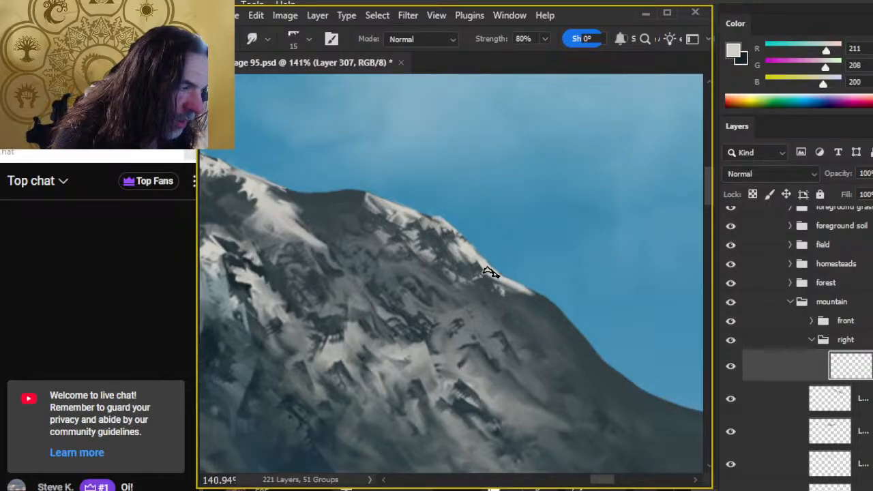
key(e)
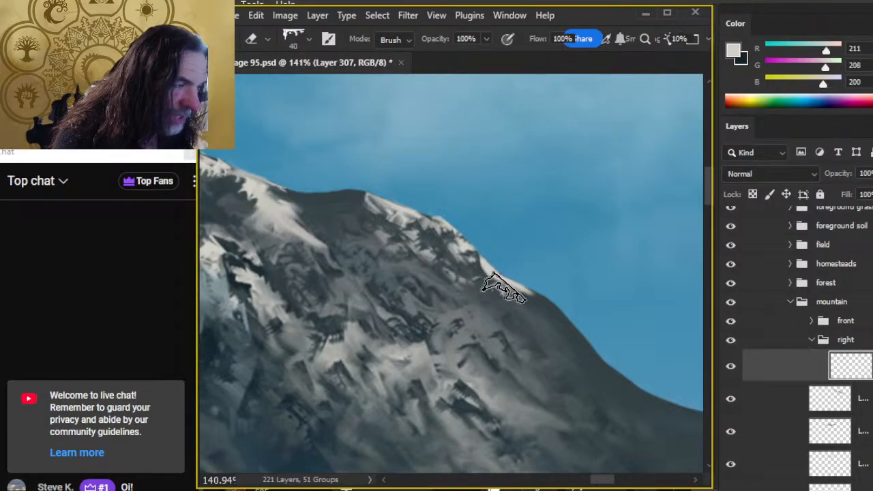
key(r)
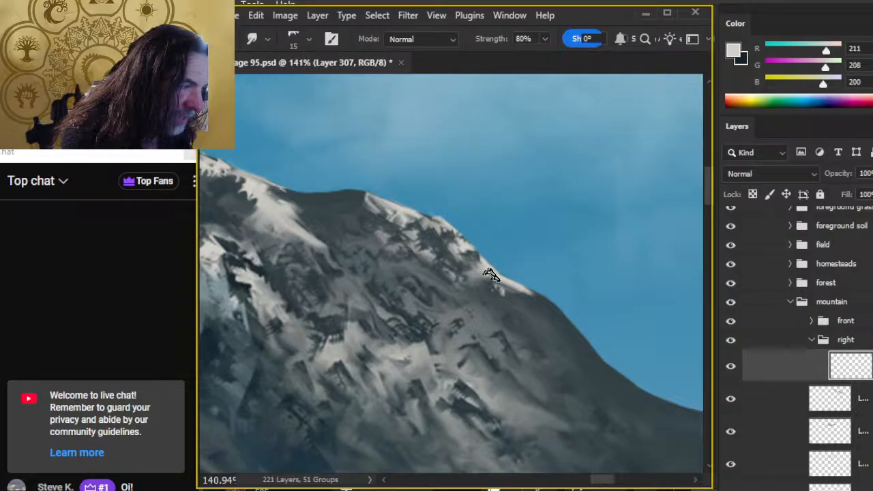
mouse_move(489, 275)
mouse_down()
mouse_move(523, 301)
mouse_move(537, 295)
mouse_move(522, 293)
mouse_move(541, 296)
mouse_move(519, 289)
mouse_move(545, 302)
mouse_move(486, 274)
mouse_move(499, 301)
mouse_up()
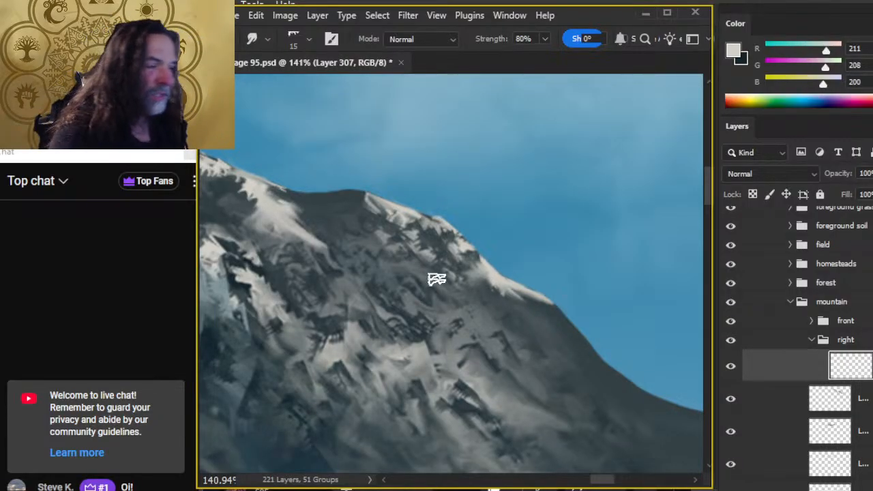
- Smudge the upper shoulder highlights on the right mountain into the rock, reducing the smudge size to 10
mouse_move(416, 266)
mouse_down()
mouse_move(429, 250)
mouse_move(439, 277)
mouse_move(453, 260)
mouse_move(423, 267)
mouse_move(425, 236)
mouse_move(443, 266)
mouse_move(438, 239)
mouse_move(449, 276)
mouse_move(401, 263)
mouse_move(433, 254)
mouse_move(417, 241)
mouse_up()
mouse_move(384, 214)
mouse_down()
mouse_move(407, 224)
mouse_move(421, 215)
mouse_move(436, 224)
mouse_move(443, 214)
mouse_move(372, 209)
mouse_up()
key(bracketleft)
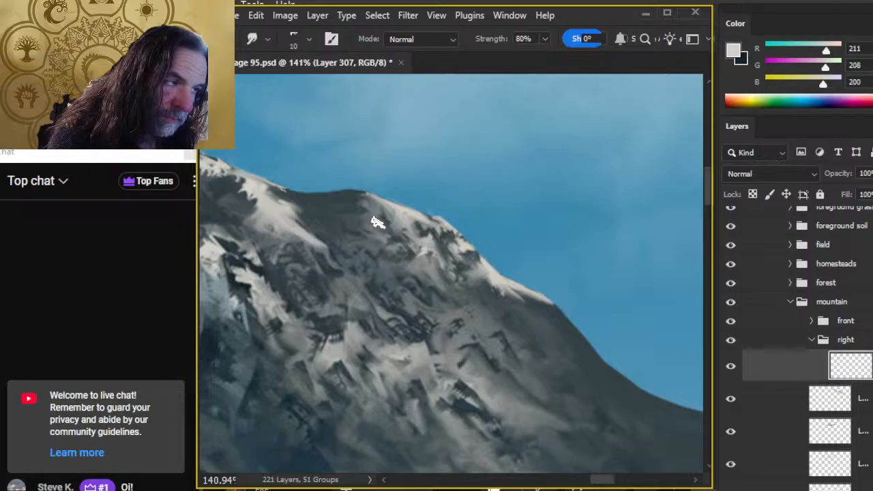
- Erase and smudge the snow along the right mountain's descending ridge at 80% smudge strength, and clean its edge against the sky
key(e)
mouse_move(387, 231)
mouse_down()
mouse_move(406, 244)
mouse_move(421, 278)
mouse_move(427, 253)
mouse_up()
key(r)
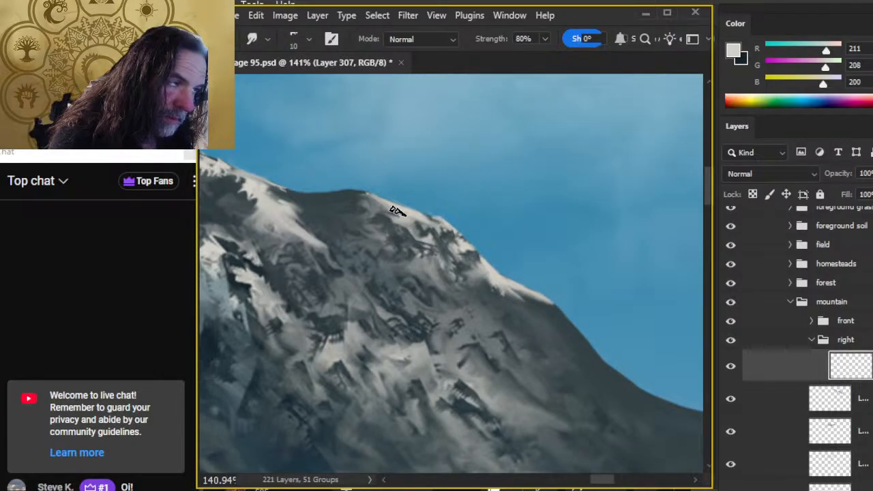
mouse_move(424, 219)
mouse_down()
mouse_move(446, 240)
mouse_move(424, 265)
mouse_move(405, 232)
mouse_move(428, 251)
mouse_move(422, 233)
mouse_move(439, 239)
mouse_move(426, 233)
mouse_move(423, 241)
mouse_move(437, 266)
mouse_move(428, 254)
mouse_move(425, 266)
mouse_move(423, 249)
mouse_move(430, 243)
mouse_move(443, 284)
mouse_move(432, 252)
mouse_move(422, 272)
mouse_move(442, 281)
mouse_move(439, 262)
mouse_move(449, 295)
mouse_move(447, 274)
mouse_move(476, 306)
mouse_move(456, 324)
mouse_move(475, 344)
mouse_move(428, 295)
mouse_move(465, 290)
mouse_move(392, 222)
mouse_move(485, 255)
mouse_move(478, 261)
mouse_move(492, 284)
mouse_move(471, 282)
mouse_move(474, 292)
mouse_move(484, 284)
mouse_move(529, 303)
mouse_move(495, 276)
mouse_move(530, 296)
mouse_move(513, 314)
mouse_move(555, 319)
mouse_move(562, 330)
mouse_move(547, 309)
mouse_move(559, 317)
mouse_move(523, 290)
mouse_move(538, 297)
mouse_move(519, 287)
mouse_move(531, 305)
mouse_move(531, 298)
mouse_move(493, 283)
mouse_up()
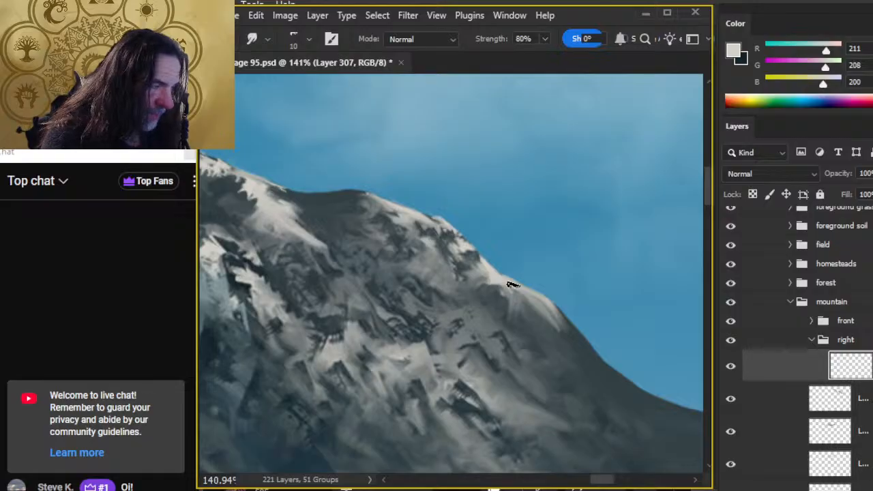
key(e)
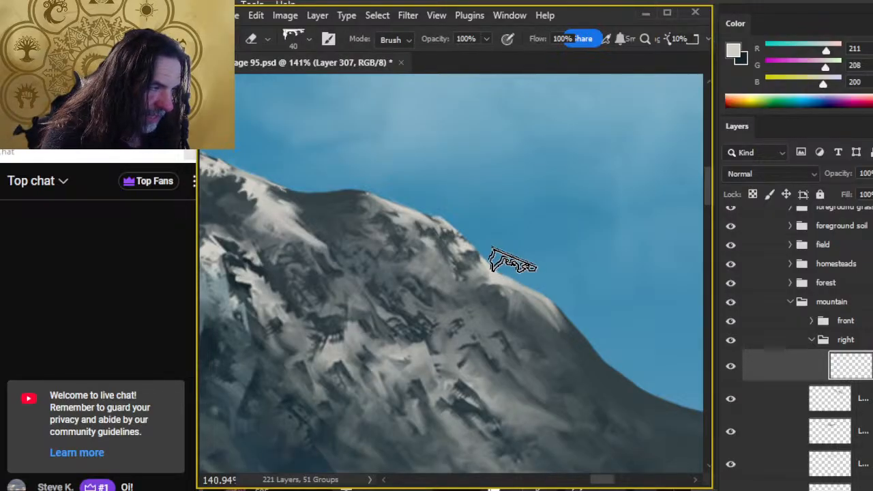
drag(512, 241, 526, 261)
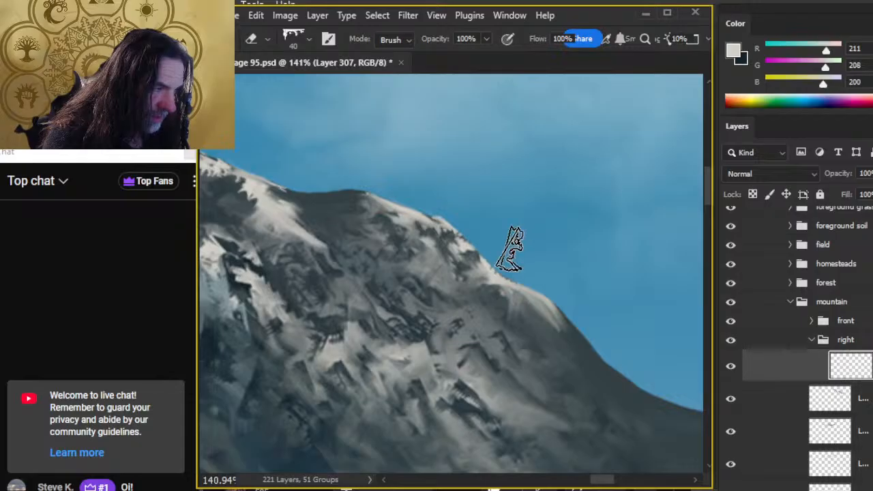
- Paint and smudge light snow streaks down the slope beneath the right ridge, trimming them with the eraser
key(r)
mouse_move(472, 282)
mouse_down()
mouse_move(485, 302)
mouse_move(500, 279)
mouse_move(525, 286)
mouse_move(479, 265)
mouse_move(493, 289)
mouse_move(495, 278)
mouse_move(478, 268)
mouse_move(460, 294)
mouse_move(431, 304)
mouse_move(440, 303)
mouse_move(430, 292)
mouse_move(444, 295)
mouse_move(397, 261)
mouse_move(424, 272)
mouse_move(428, 258)
mouse_move(430, 283)
mouse_move(373, 253)
mouse_move(393, 291)
mouse_move(384, 251)
mouse_move(396, 258)
mouse_move(390, 248)
mouse_move(399, 247)
mouse_move(413, 279)
mouse_move(401, 255)
mouse_move(436, 291)
mouse_move(422, 265)
mouse_move(436, 261)
mouse_move(417, 264)
mouse_move(424, 256)
mouse_move(470, 323)
mouse_move(456, 306)
mouse_move(470, 306)
mouse_move(478, 310)
mouse_move(444, 313)
mouse_move(485, 311)
mouse_move(483, 268)
mouse_move(508, 305)
mouse_move(468, 280)
mouse_move(481, 292)
mouse_move(476, 296)
mouse_move(545, 303)
mouse_move(532, 296)
mouse_move(568, 332)
mouse_move(552, 306)
mouse_move(572, 329)
mouse_move(542, 369)
mouse_up()
key(e)
key(r)
key(b)
key(r)
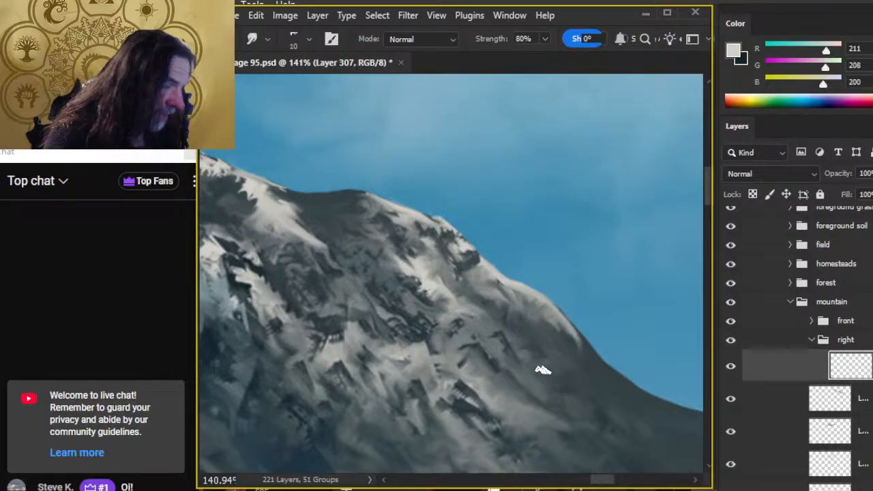
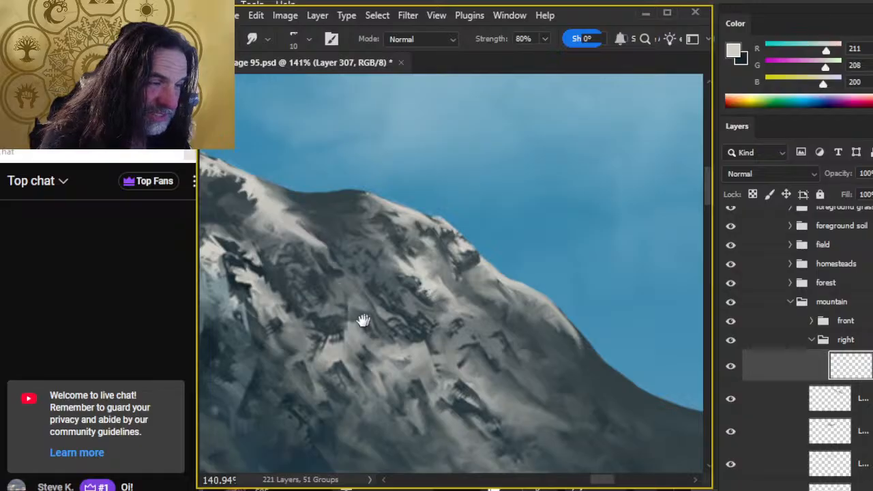
- Smudge the snow patch left of the saddle into jagged downhill streaks at 100% strength and break it up with the eraser
mouse_move(362, 318)
mouse_down()
mouse_move(485, 353)
mouse_move(437, 336)
mouse_up()
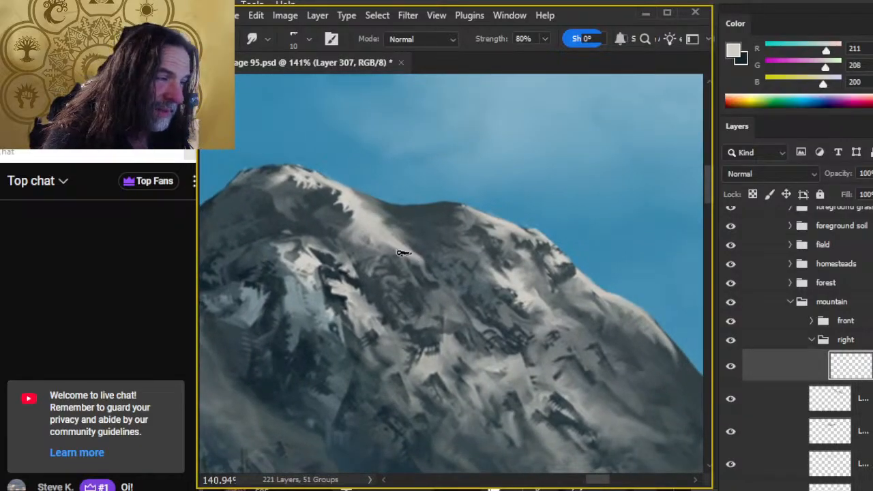
mouse_move(394, 244)
mouse_down()
mouse_move(366, 265)
mouse_move(400, 275)
mouse_move(389, 264)
mouse_move(402, 294)
mouse_up()
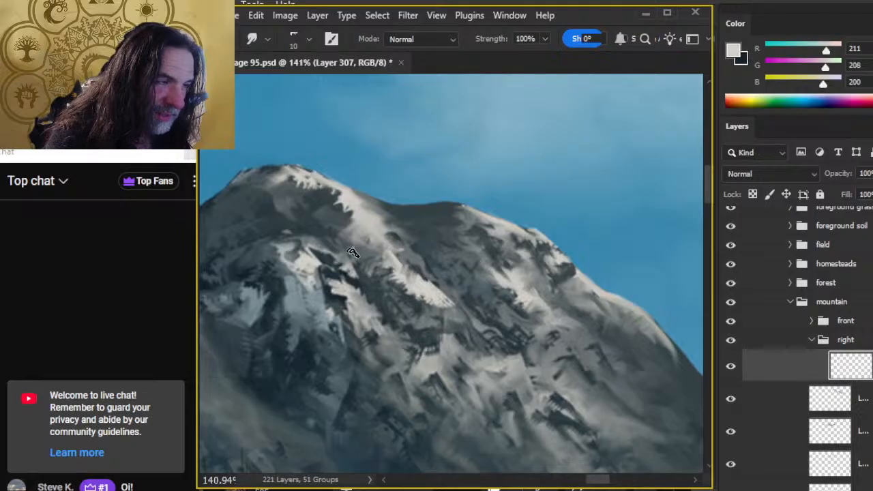
key(e)
mouse_move(363, 240)
mouse_down()
mouse_move(347, 211)
mouse_move(358, 221)
mouse_up()
key(r)
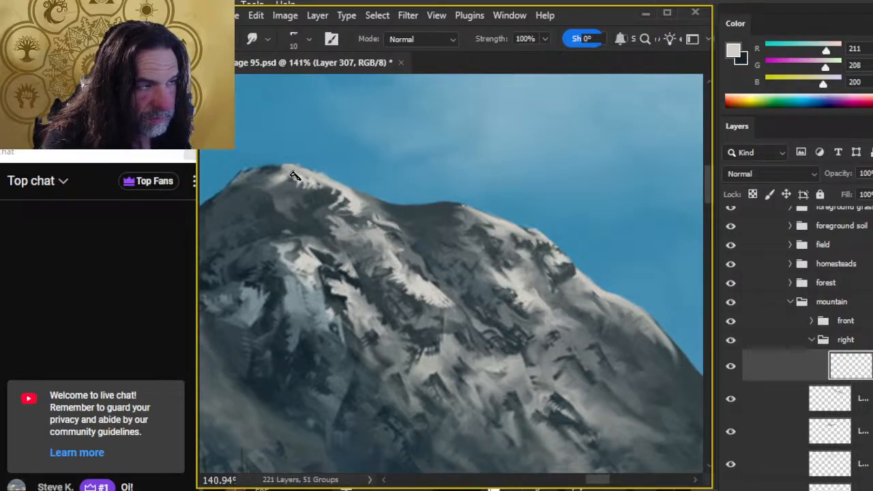
- Break up the snow on the summit's right shoulder with smudge strokes and add small snow patches beneath it
mouse_move(294, 175)
mouse_down()
mouse_move(355, 191)
mouse_move(371, 208)
mouse_move(357, 183)
mouse_up()
mouse_move(384, 210)
mouse_down()
mouse_move(353, 191)
mouse_move(392, 216)
mouse_move(364, 205)
mouse_move(356, 211)
mouse_move(386, 213)
mouse_move(366, 200)
mouse_move(401, 217)
mouse_move(368, 202)
mouse_move(356, 216)
mouse_move(331, 189)
mouse_move(338, 203)
mouse_move(302, 198)
mouse_move(315, 213)
mouse_move(296, 191)
mouse_move(307, 186)
mouse_move(343, 216)
mouse_move(316, 238)
mouse_move(346, 232)
mouse_move(352, 244)
mouse_move(315, 214)
mouse_move(330, 212)
mouse_move(337, 226)
mouse_move(315, 211)
mouse_move(322, 203)
mouse_move(349, 244)
mouse_move(335, 225)
mouse_move(375, 257)
mouse_move(344, 251)
mouse_move(359, 239)
mouse_move(364, 262)
mouse_up()
key(b)
key(r)
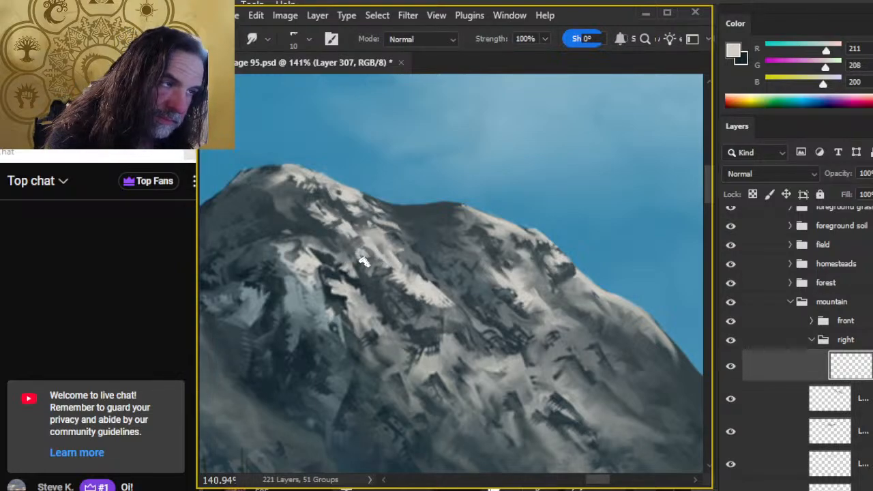
drag(310, 216, 299, 208)
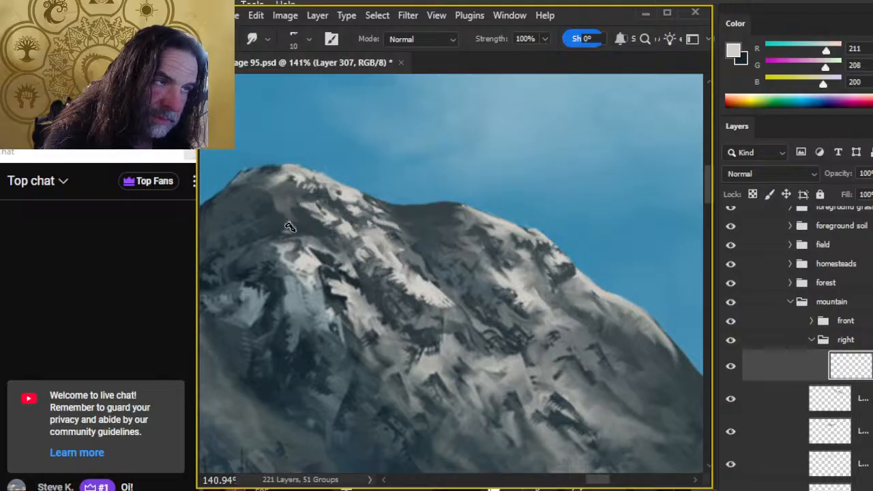
- Paint a bright diagonal snow band across the central face below the summit and smudge it into the surrounding rock
key(z)
drag(400, 327, 348, 326)
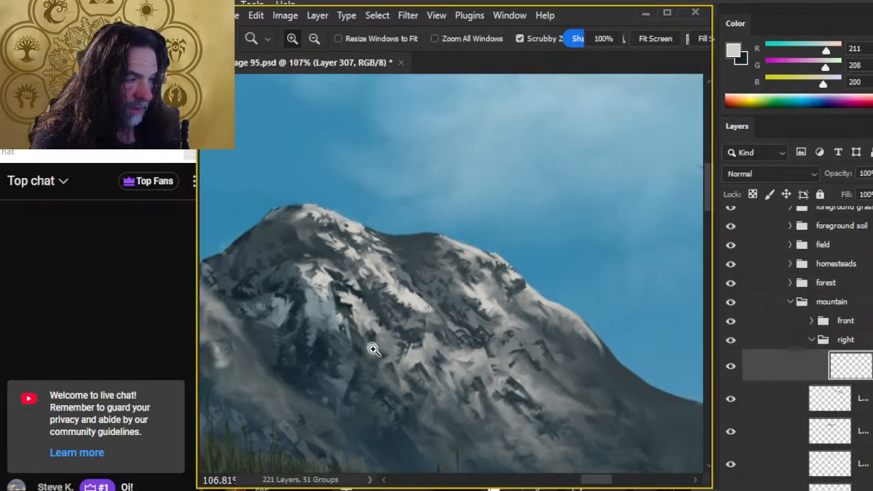
mouse_move(421, 331)
mouse_down()
mouse_move(450, 285)
mouse_move(453, 235)
mouse_up()
key(b)
mouse_move(381, 232)
mouse_down()
mouse_move(416, 238)
mouse_move(452, 273)
mouse_up()
key(r)
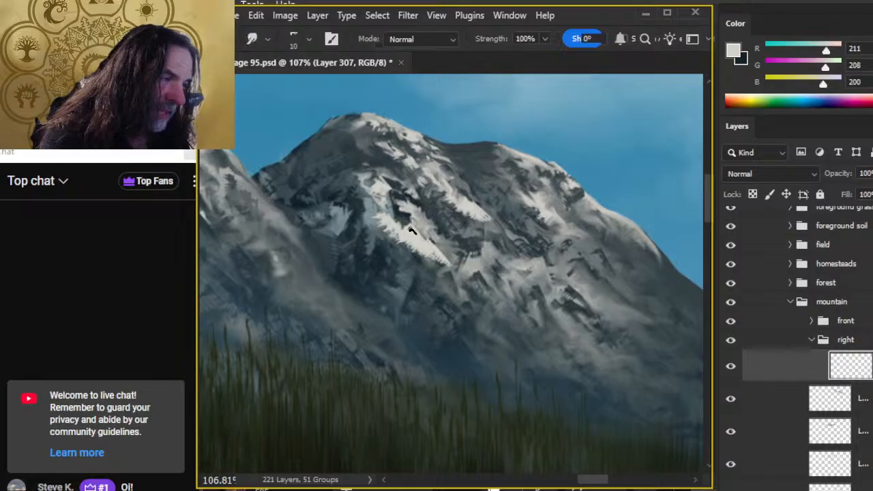
mouse_move(409, 230)
mouse_down()
mouse_move(429, 246)
mouse_move(424, 235)
mouse_move(376, 224)
mouse_move(378, 213)
mouse_move(370, 227)
mouse_move(381, 224)
mouse_move(399, 245)
mouse_move(371, 220)
mouse_move(438, 224)
mouse_move(446, 204)
mouse_move(458, 222)
mouse_move(450, 204)
mouse_move(467, 223)
mouse_move(461, 209)
mouse_move(471, 225)
mouse_move(478, 216)
mouse_move(499, 232)
mouse_move(476, 218)
mouse_move(487, 215)
mouse_move(512, 235)
mouse_move(488, 221)
mouse_move(506, 242)
mouse_move(486, 218)
mouse_move(548, 261)
mouse_move(533, 249)
mouse_move(544, 253)
mouse_move(541, 245)
mouse_move(548, 262)
mouse_move(558, 265)
mouse_move(533, 236)
mouse_move(570, 263)
mouse_up()
- Refine the snow and rock texture on the right side of the face with alternating size 30 eraser and smudge strokes
key(e)
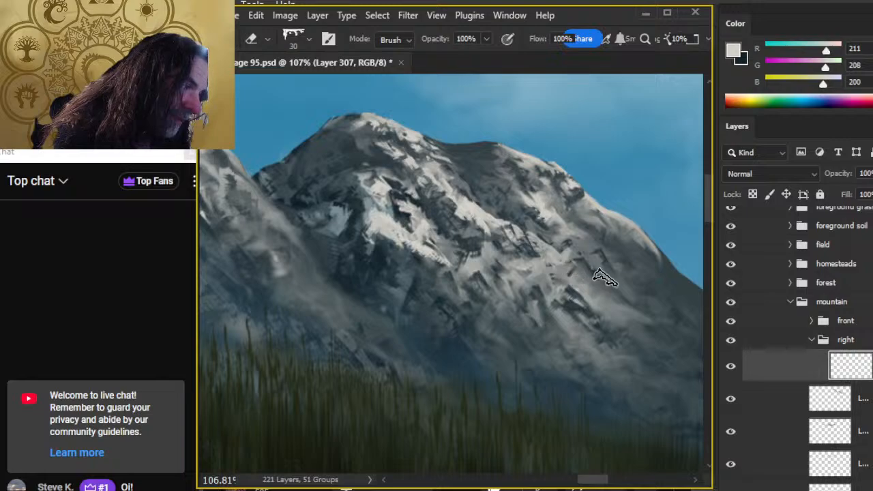
key(r)
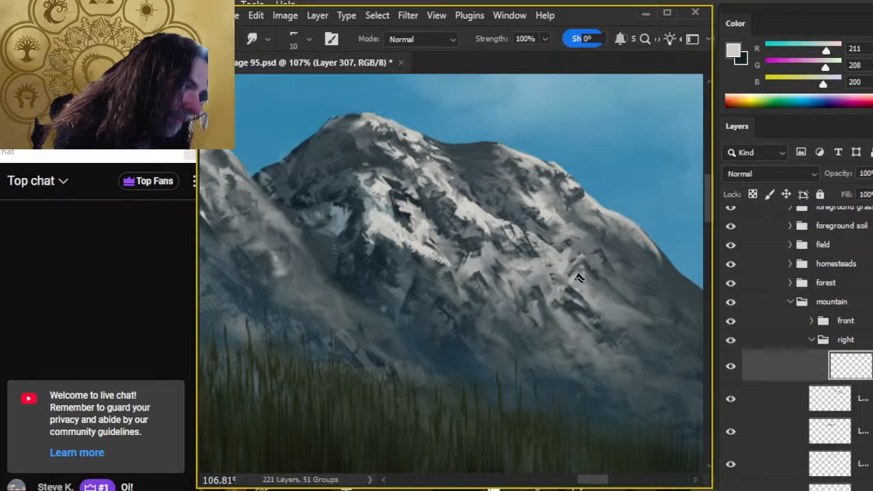
key(e)
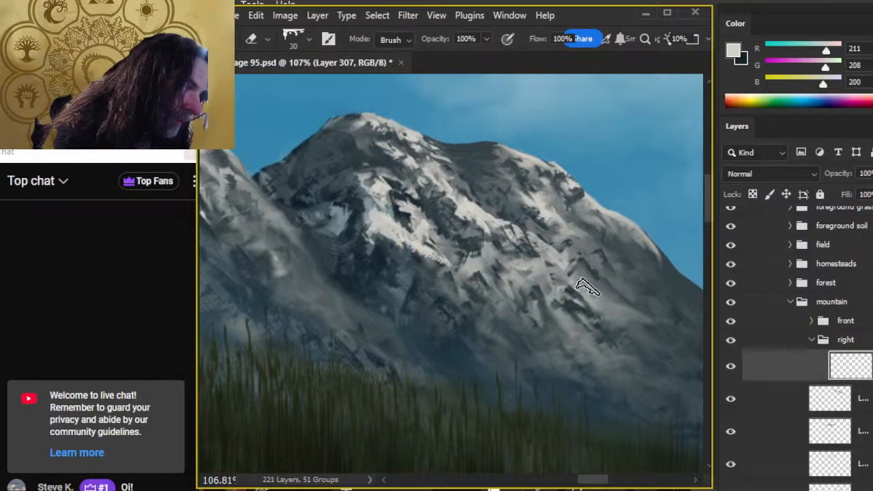
key(r)
- Smudge the bright snow on the face below the summit and soften the highlights with the eraser at 23% opacity
key(z)
mouse_move(477, 289)
mouse_down()
mouse_move(394, 287)
mouse_move(498, 357)
mouse_move(450, 335)
mouse_move(411, 296)
mouse_move(353, 291)
mouse_up()
drag(318, 253, 397, 270)
key(r)
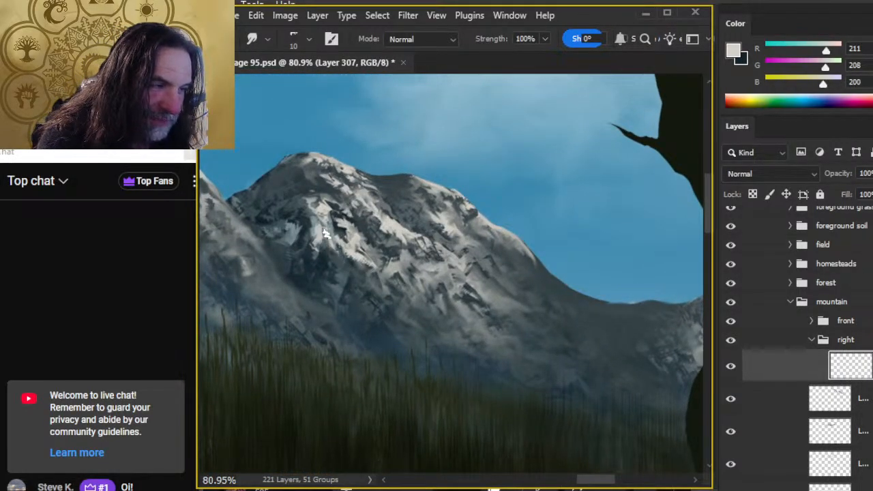
key(e)
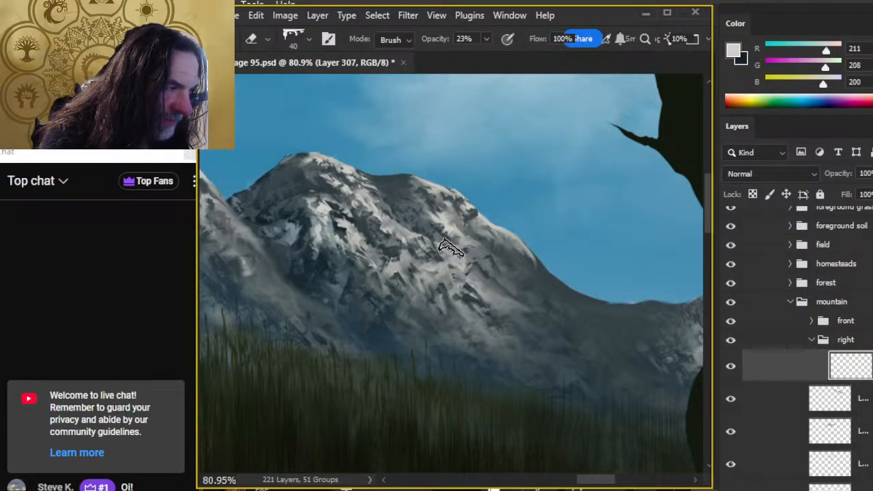
- Add faint snow texture in the dark saddle between the two peaks, blending it with smudging and 23% opacity erasing
key(r)
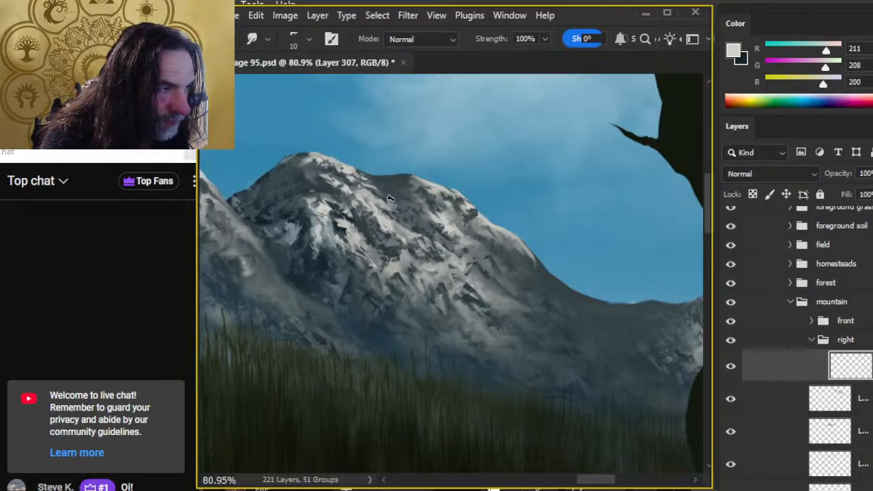
key(e)
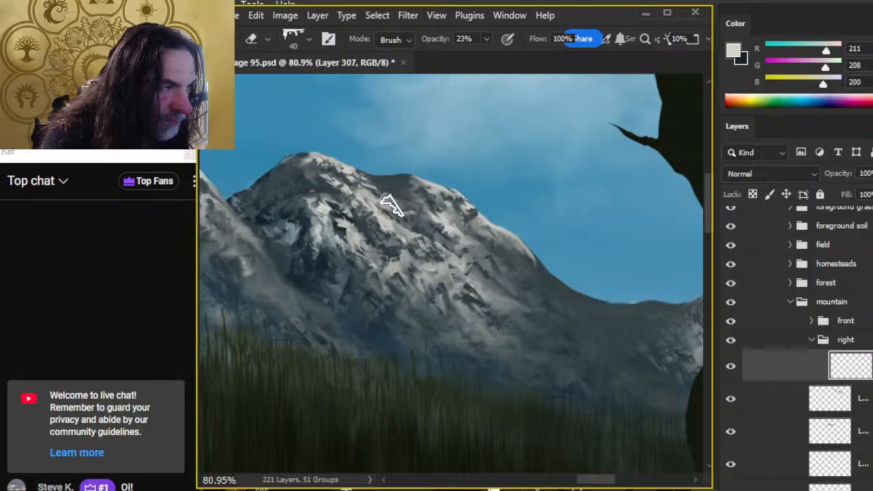
key(r)
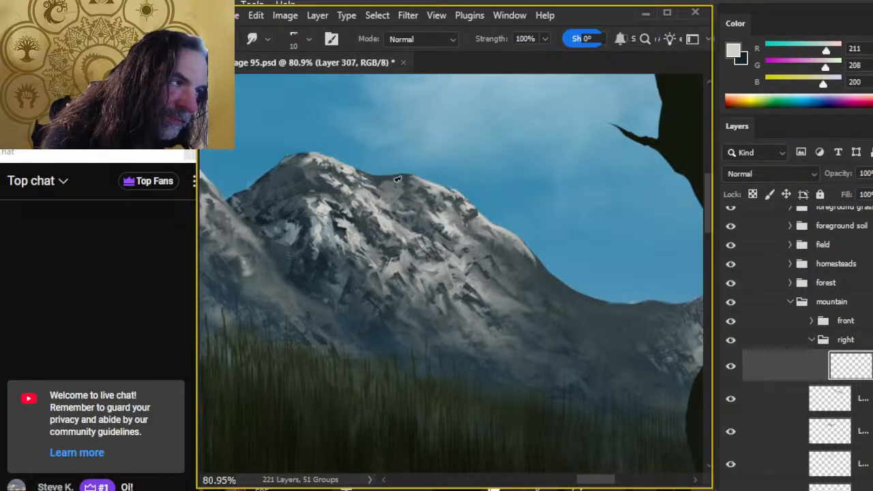
key(e)
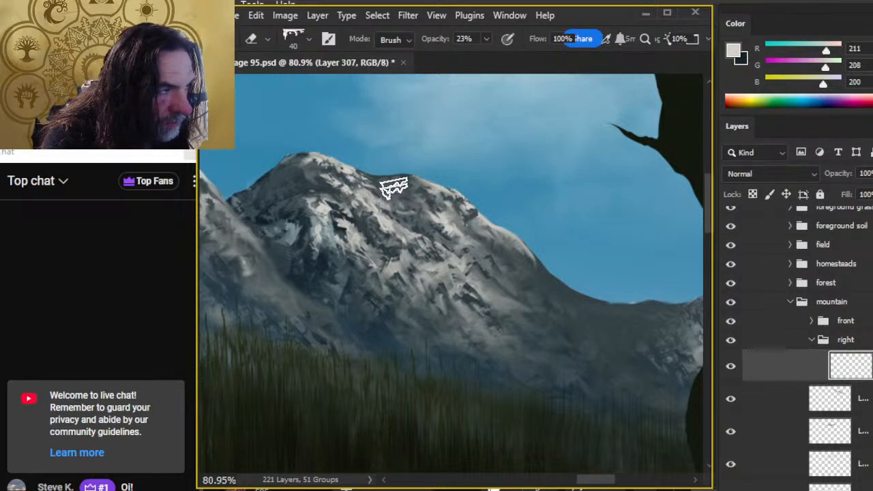
key(b)
key(r)
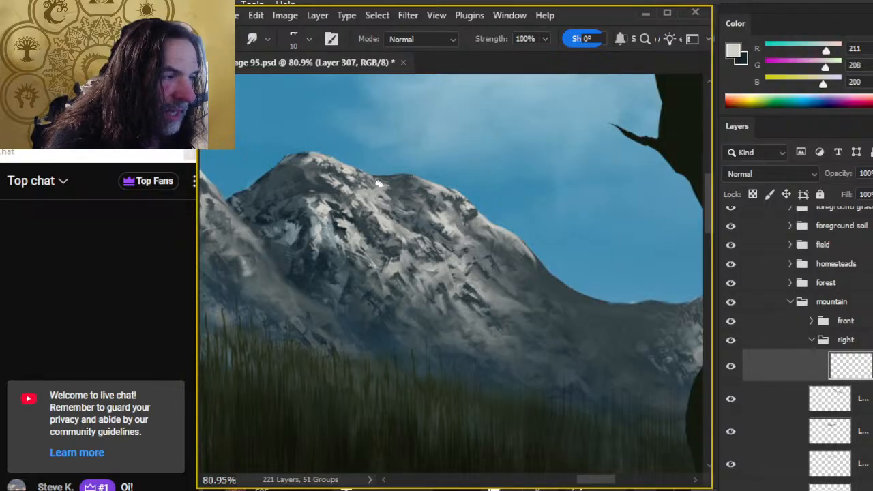
key(e)
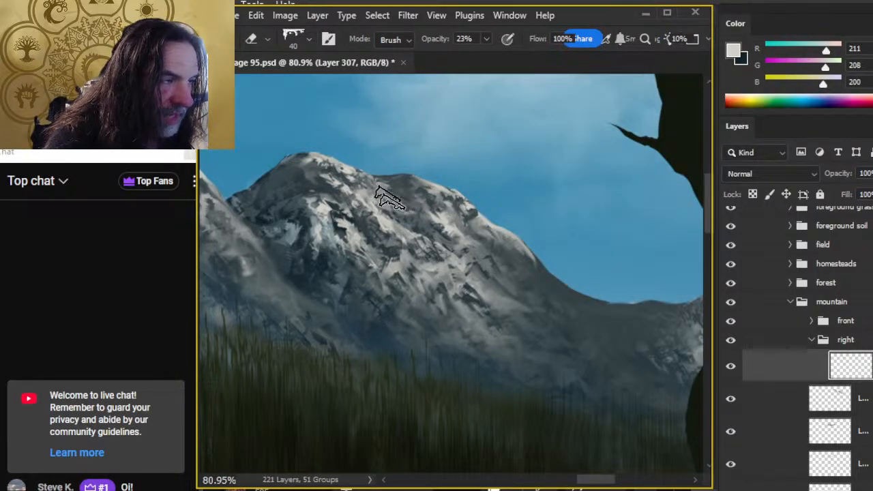
key(r)
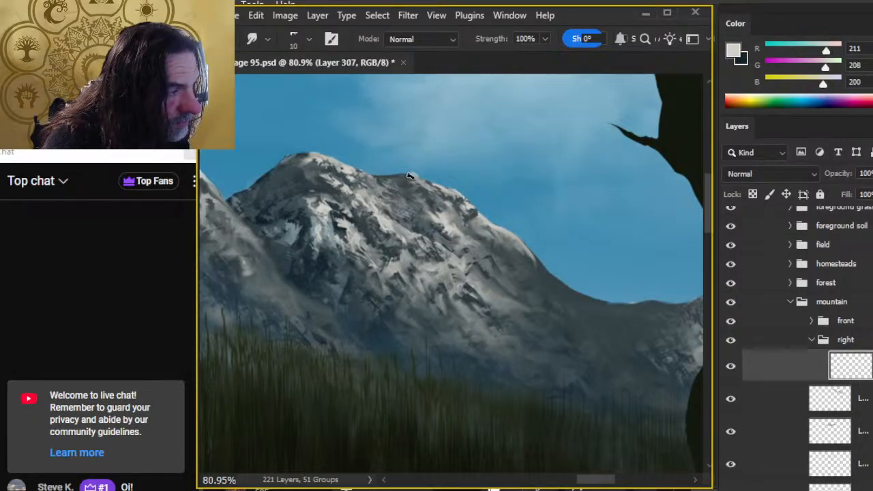
- Erase the stray snow paint above the crest right of the saddle at 100% eraser opacity
key(e)
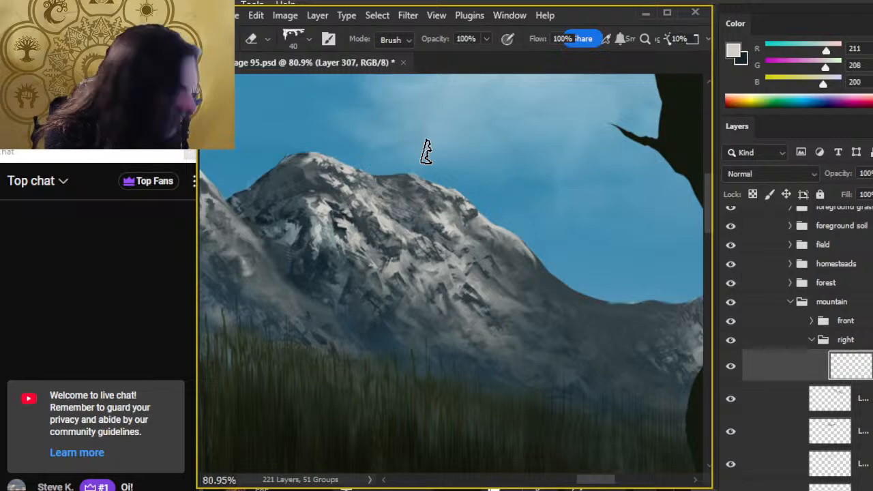
key(z)
drag(423, 168, 473, 189)
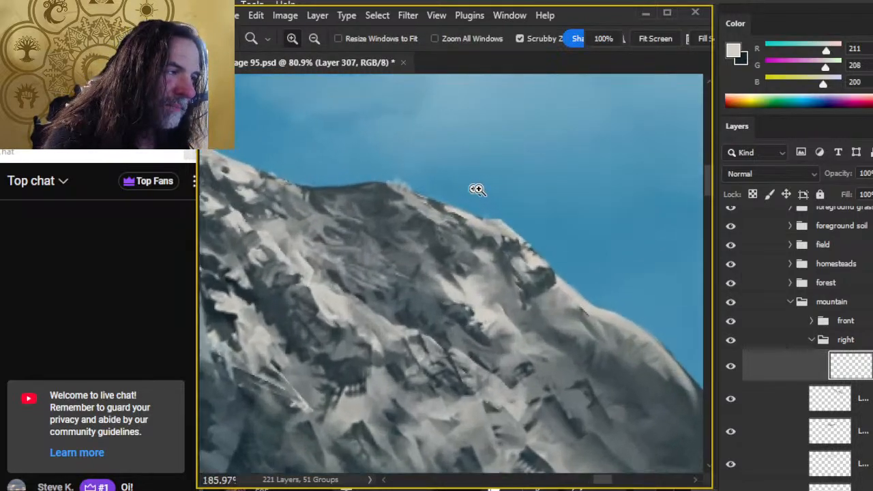
key(e)
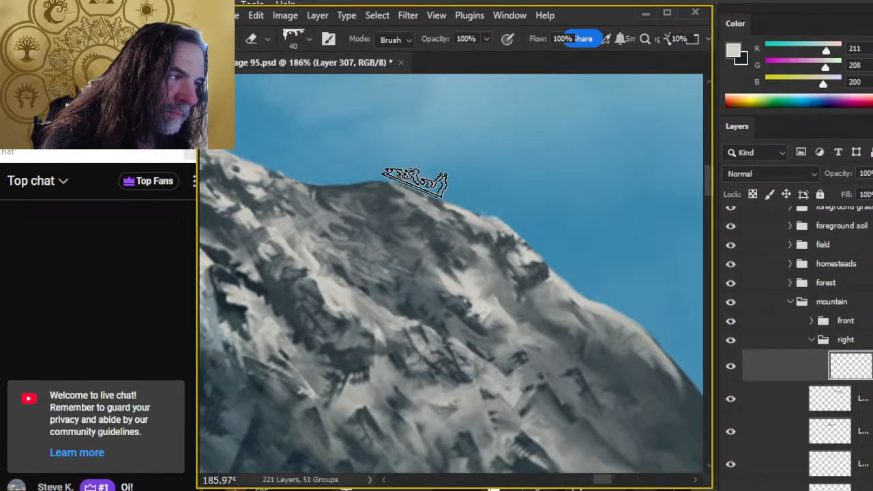
- Paint a size 25 snow highlight on the shoulder right of the saddle, shaping it with size 7 smudging and size 35 erasing
key(b)
key(bracketleft)
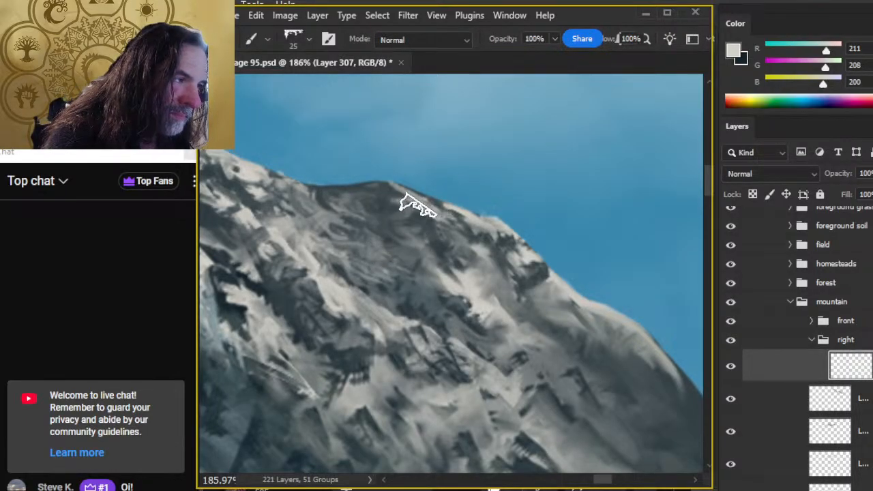
key(r)
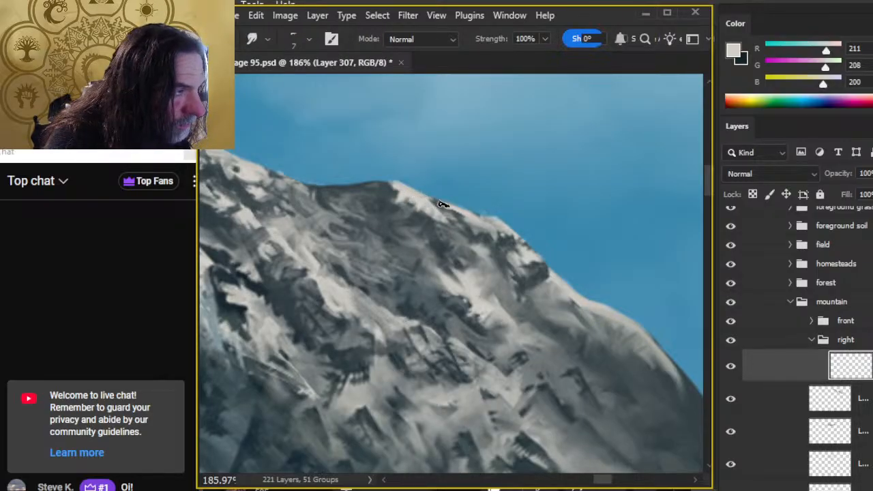
key(e)
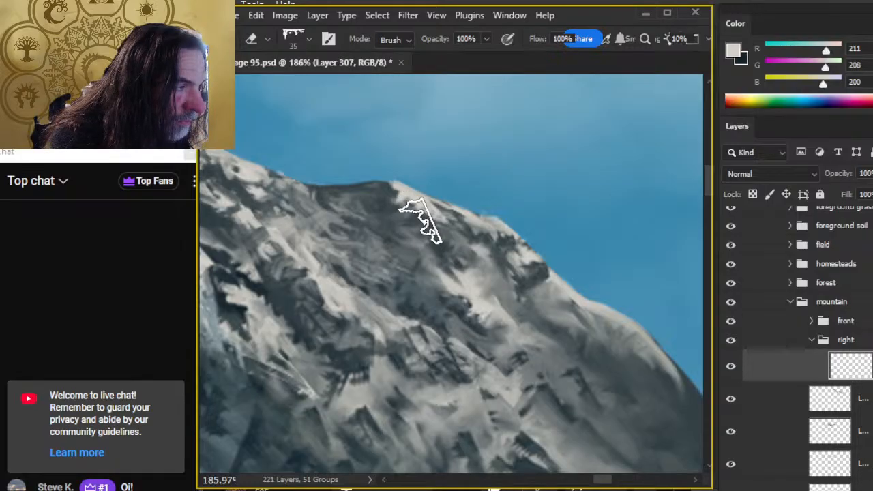
key(r)
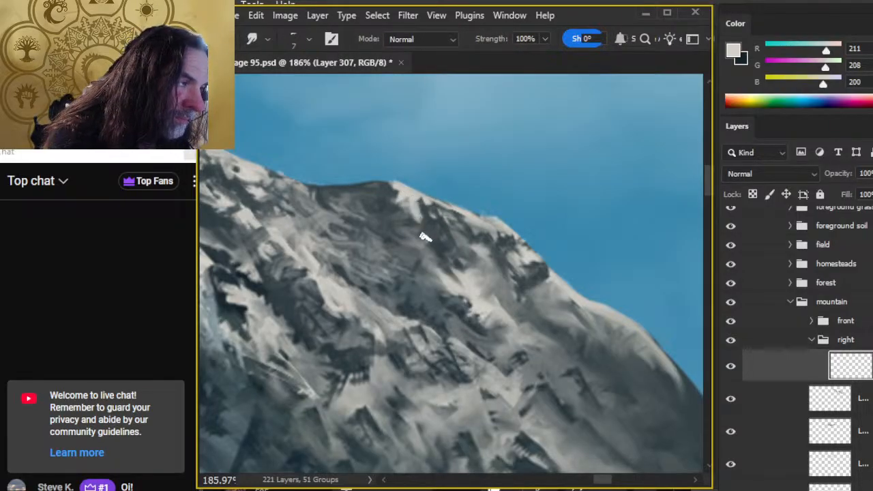
- Blend the shoulder's snow into the dark rock with smudging at 40% and 70% strength, and soften it with 32% opacity erasing
key(4)
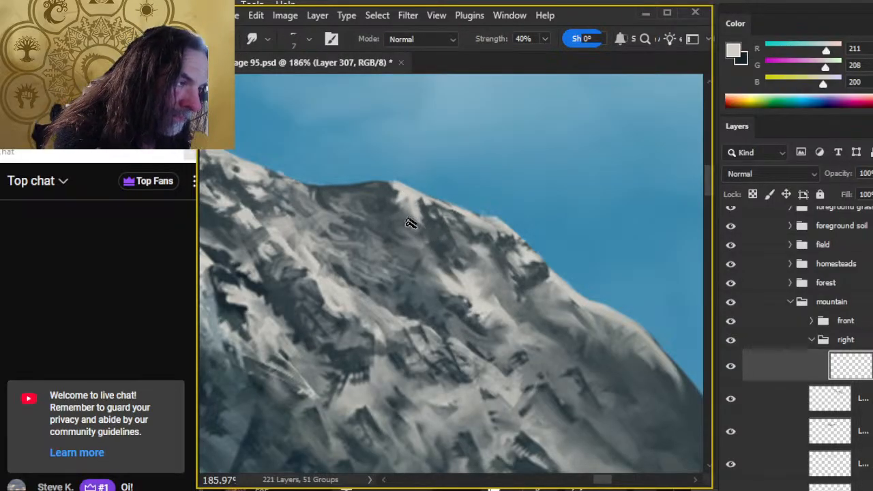
key(7)
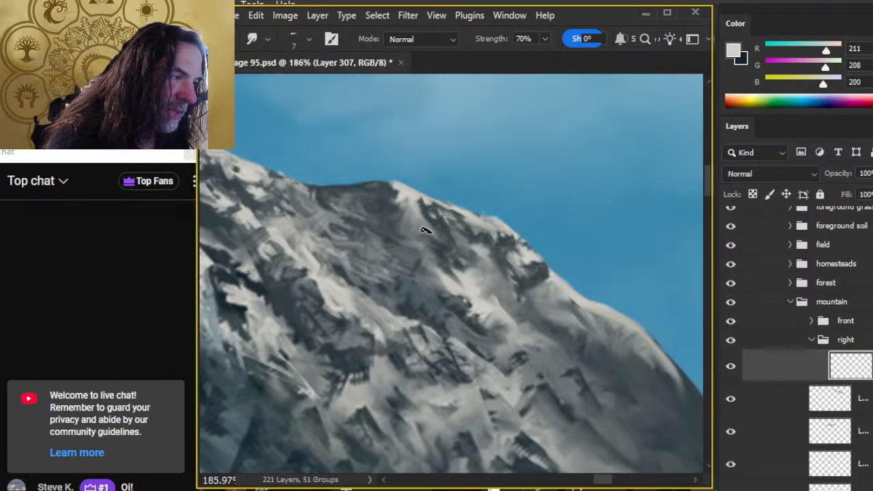
key(e)
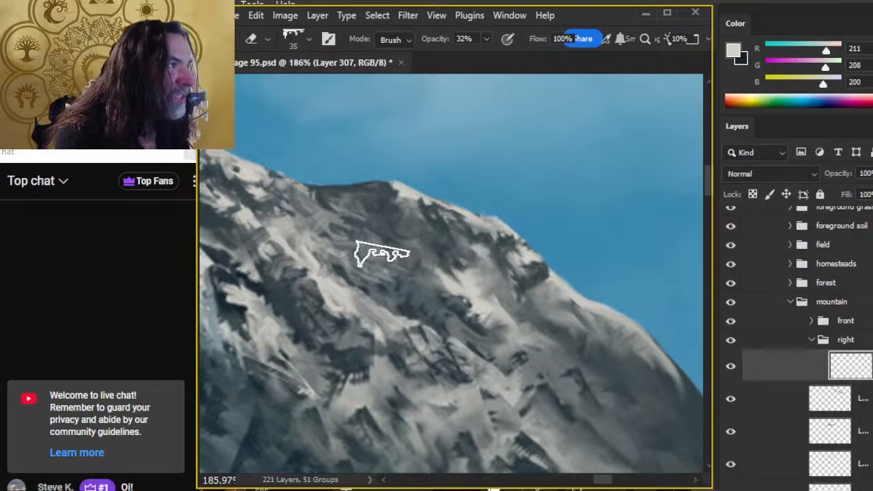
- Blend the snow and dark rock on the shoulder right of the saddle with size 7 smudging at 70% strength and size 35 erasing at 32% opacity
key(r)
key(e)
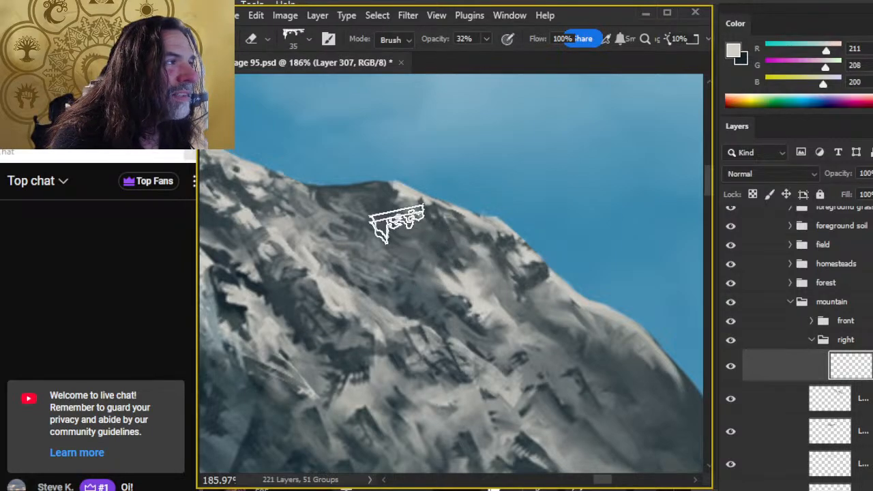
key(r)
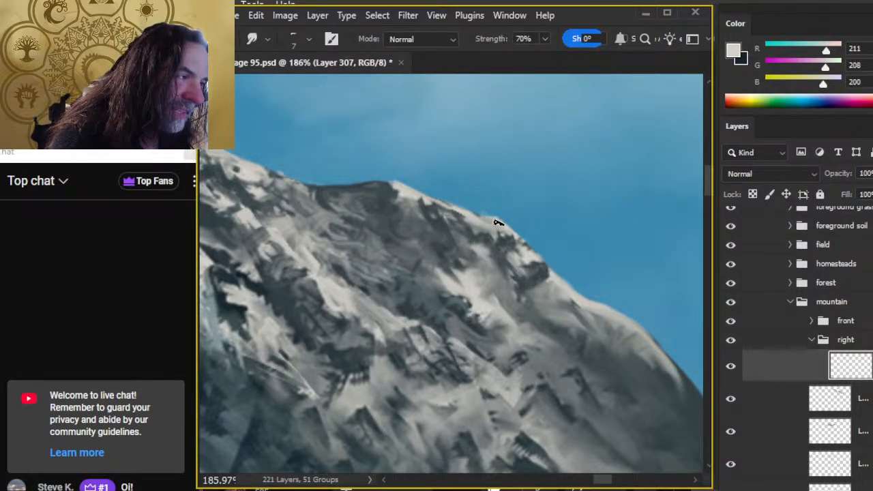
mouse_move(497, 222)
mouse_down()
mouse_move(481, 213)
mouse_move(498, 214)
mouse_move(474, 245)
mouse_up()
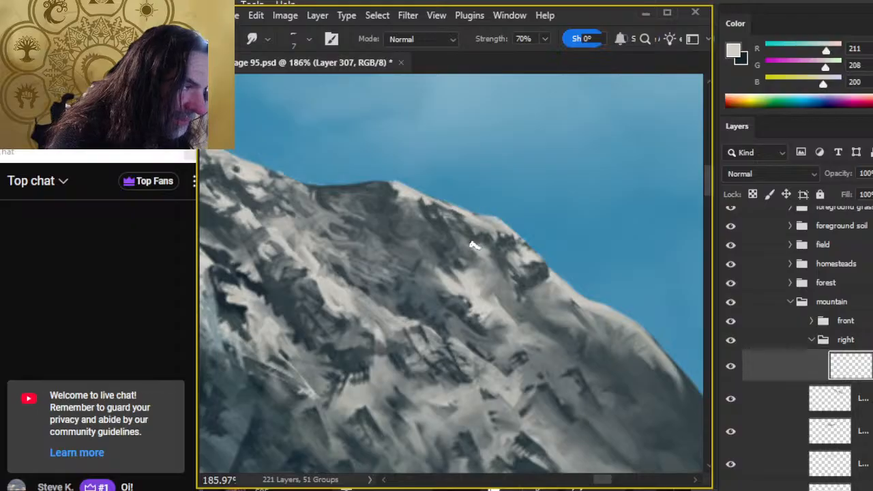
key(e)
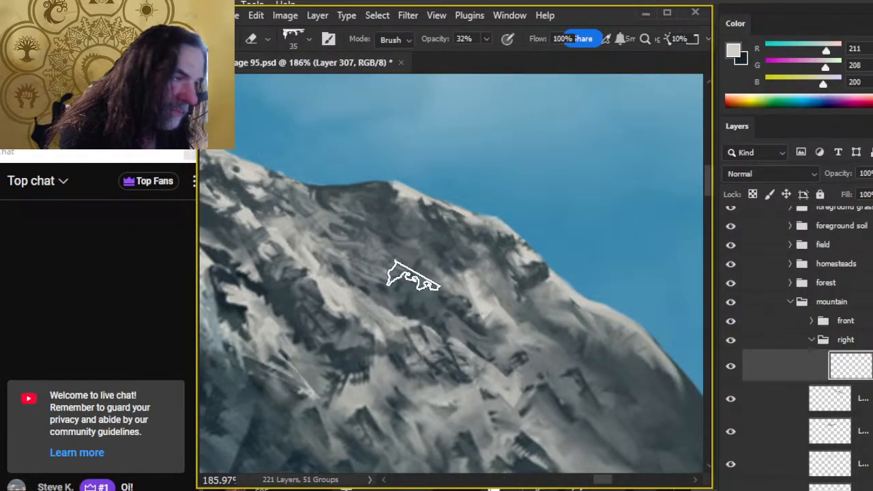
key(r)
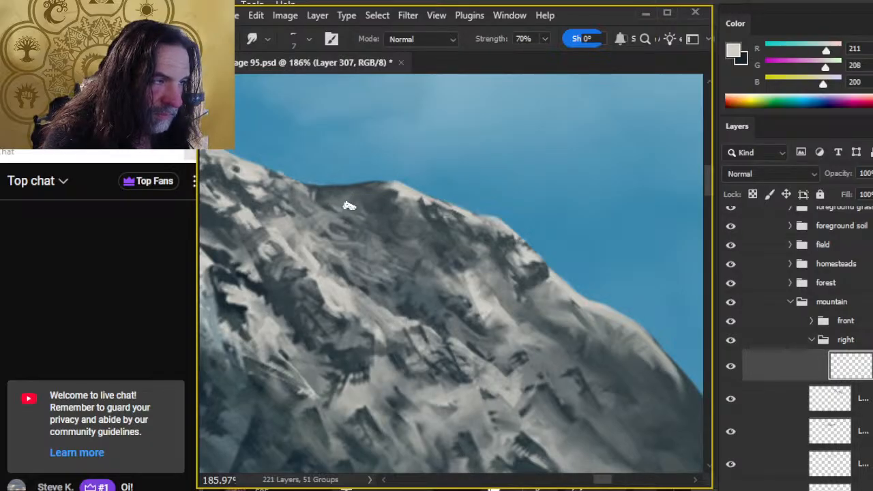
- Carve darker rock texture into the saddle and shoulder with size 30 erasing at 100% opacity and size 7 smudging at 100% strength
key(e)
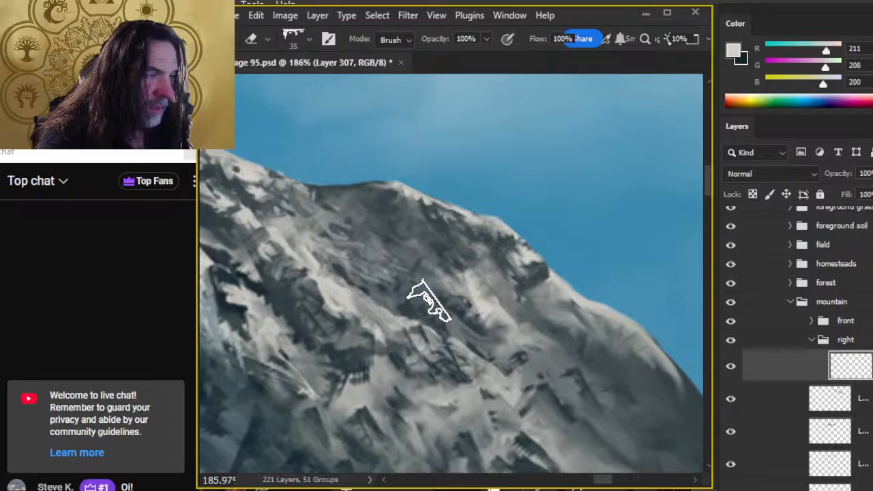
key(bracketleft)
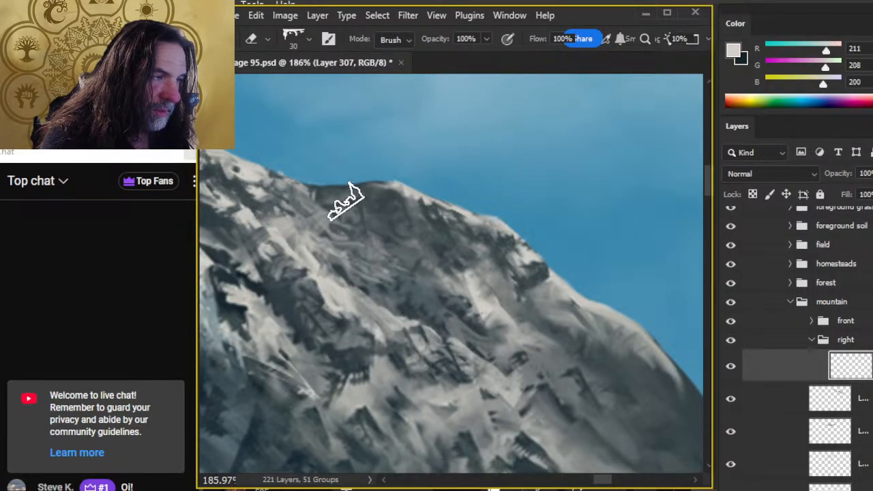
key(r)
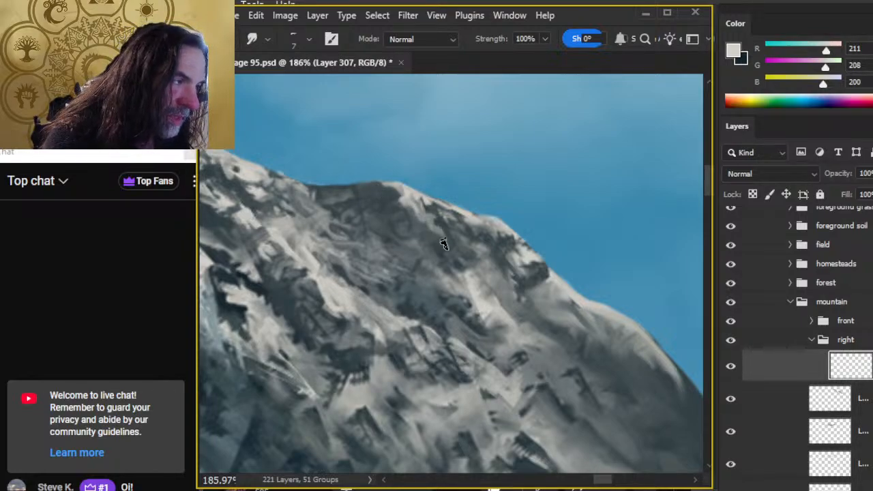
- Paint size 25 snow in a sampled light grey below the shoulder's crest, refining it with size 9 smudging and size 30 erasing at 100%
key(z)
mouse_move(468, 292)
mouse_down()
mouse_move(382, 272)
mouse_move(441, 247)
mouse_up()
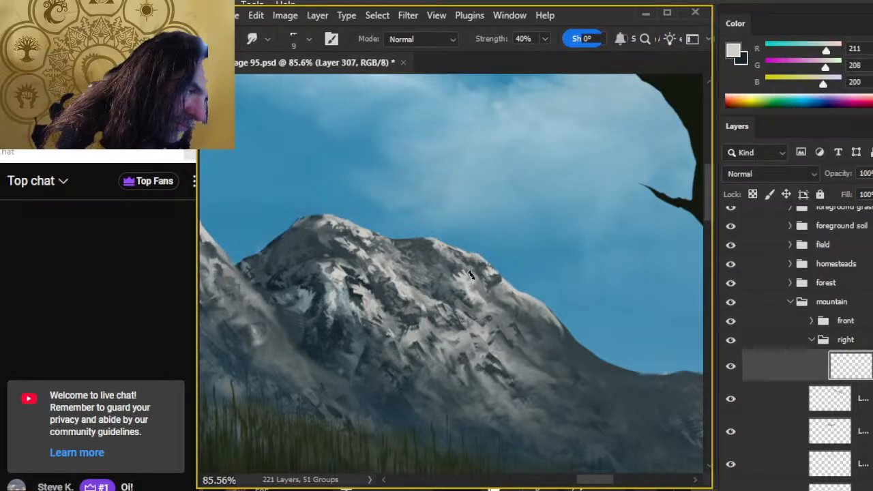
key(e)
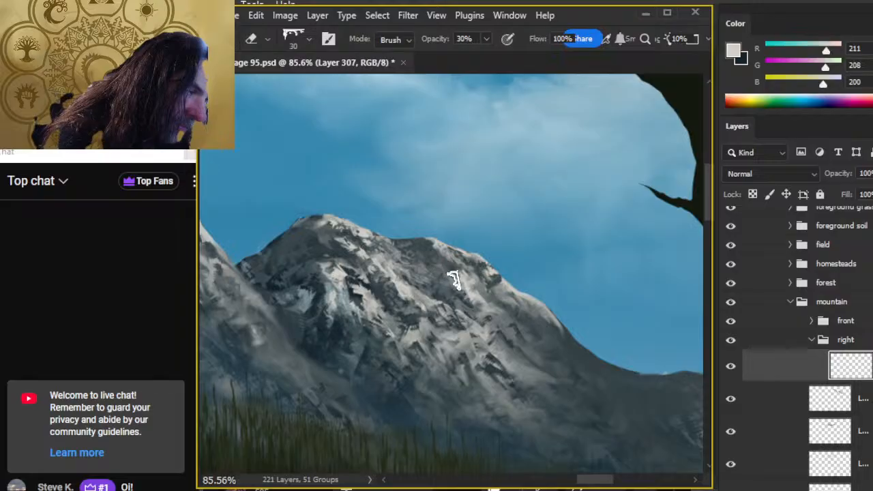
key(b)
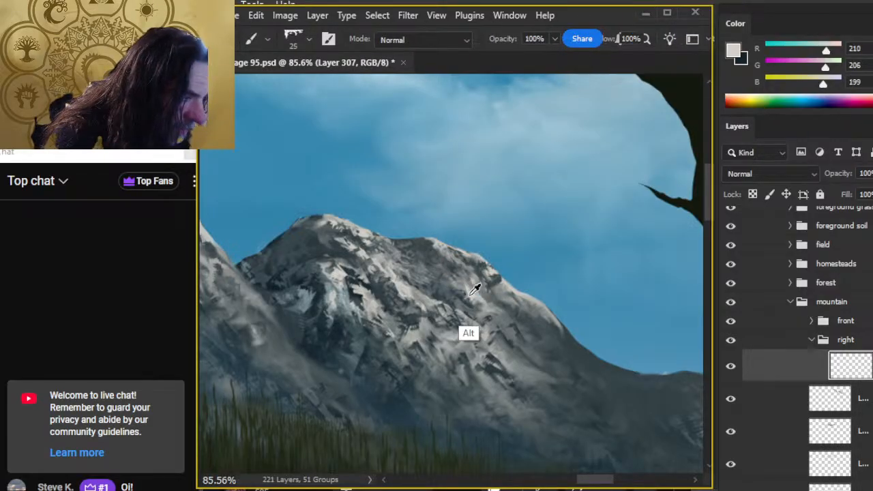
key(r)
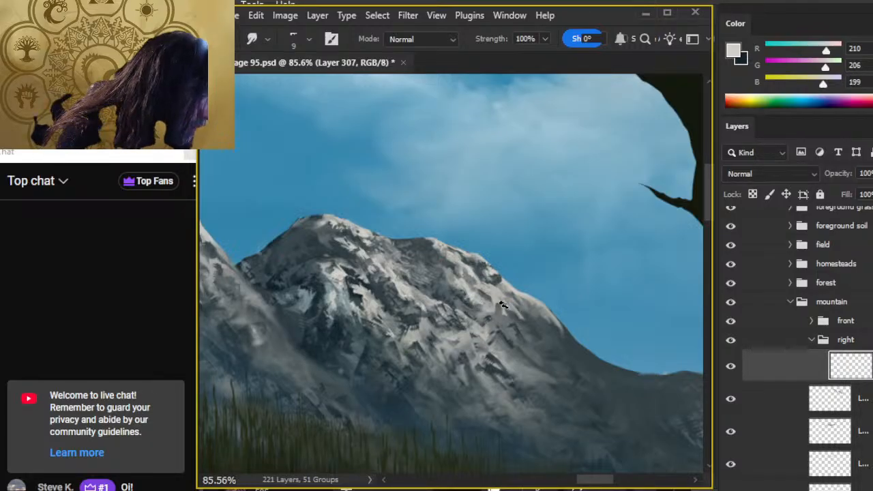
key(e)
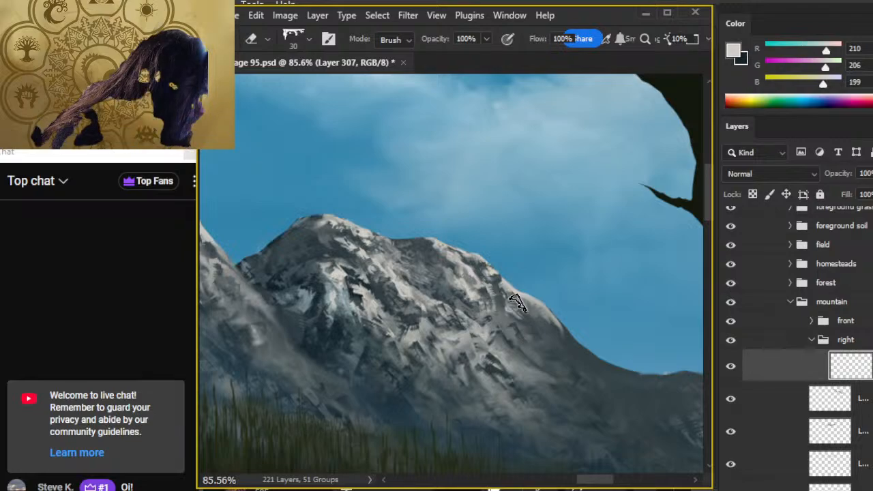
- Blend the snow edge along the descending right ridge with size 15 smudging at 100% and 60% strength
key(r)
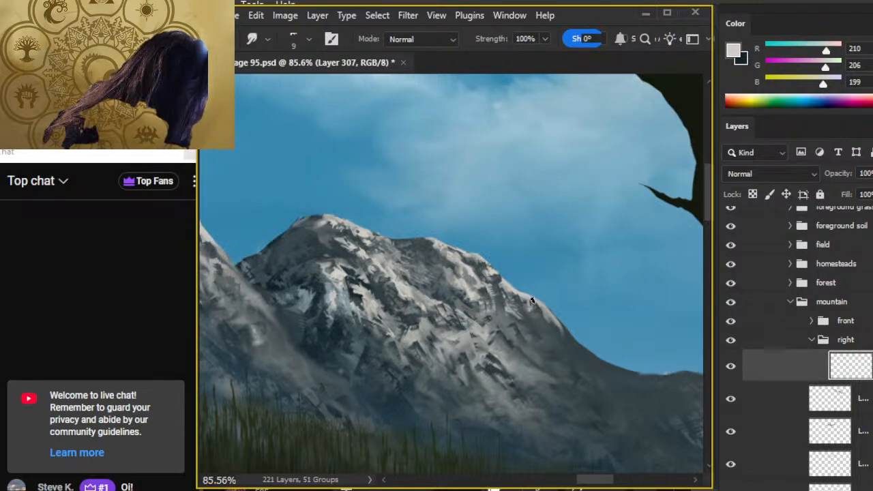
key(bracketright)
key(bracketright)
drag(574, 344, 561, 334)
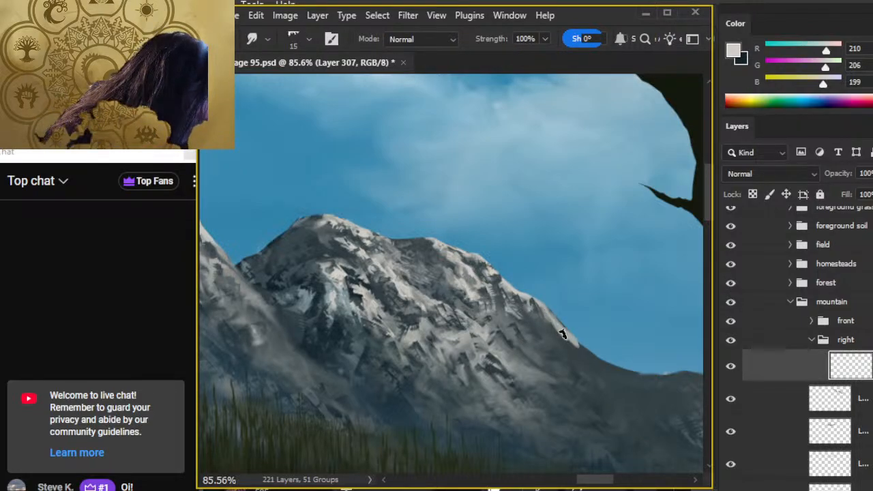
key(6)
key(7)
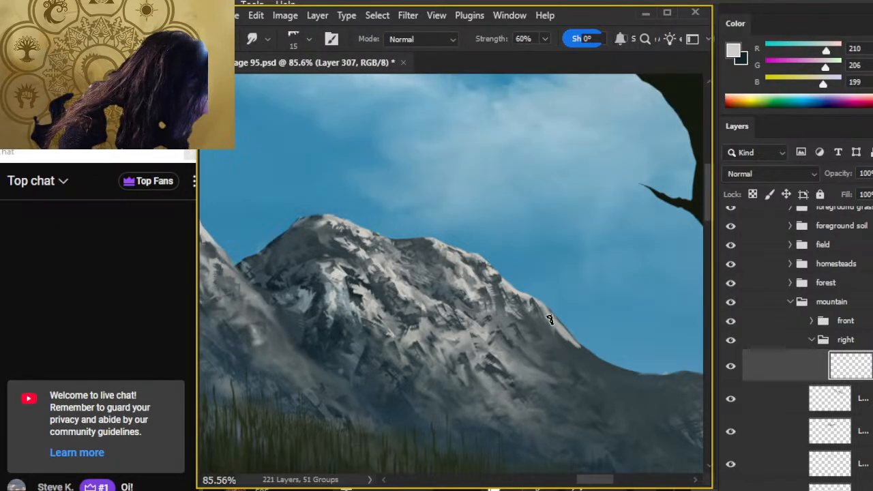
drag(567, 337, 563, 333)
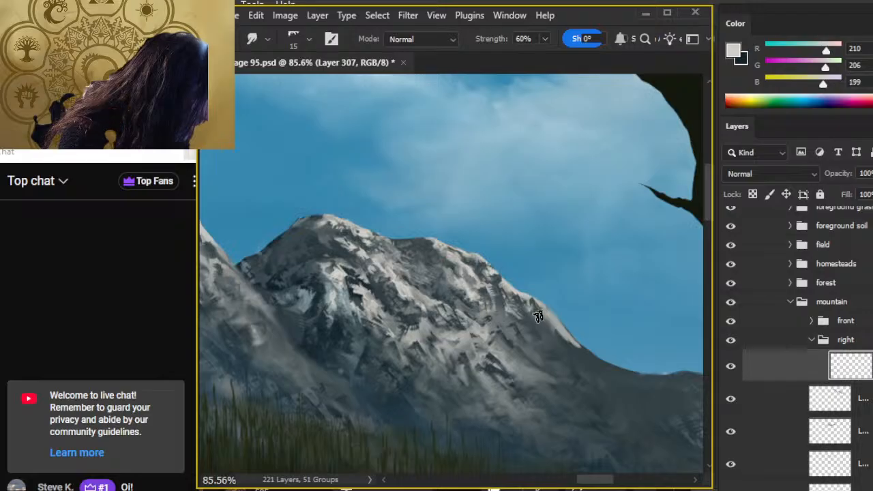
- Extend the ridge's snow down toward the low pass with size 25 smudging at 60% strength
key(bracketright)
key(bracketright)
mouse_move(567, 335)
mouse_down()
mouse_move(584, 354)
mouse_move(550, 336)
mouse_move(559, 328)
mouse_move(559, 357)
mouse_move(578, 361)
mouse_move(571, 343)
mouse_move(583, 362)
mouse_move(599, 372)
mouse_move(569, 344)
mouse_move(623, 381)
mouse_move(581, 356)
mouse_move(582, 366)
mouse_move(580, 358)
mouse_move(618, 380)
mouse_up()
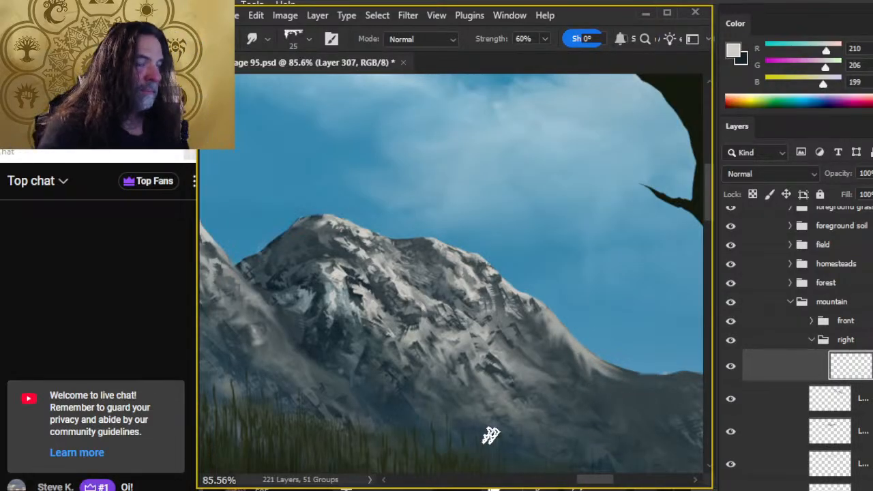
- Paint a bright snow patch with the size 25 brush just below the middle of the right ridge
drag(491, 432, 425, 351)
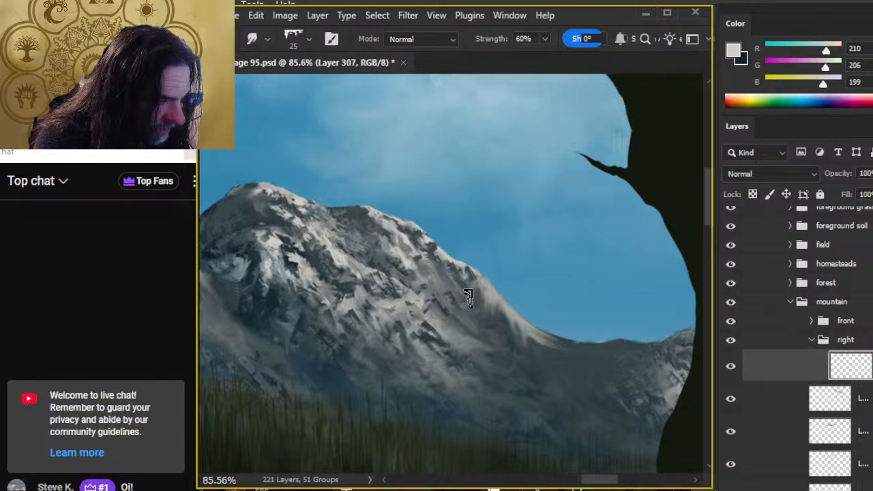
key(b)
drag(456, 289, 435, 270)
key(r)
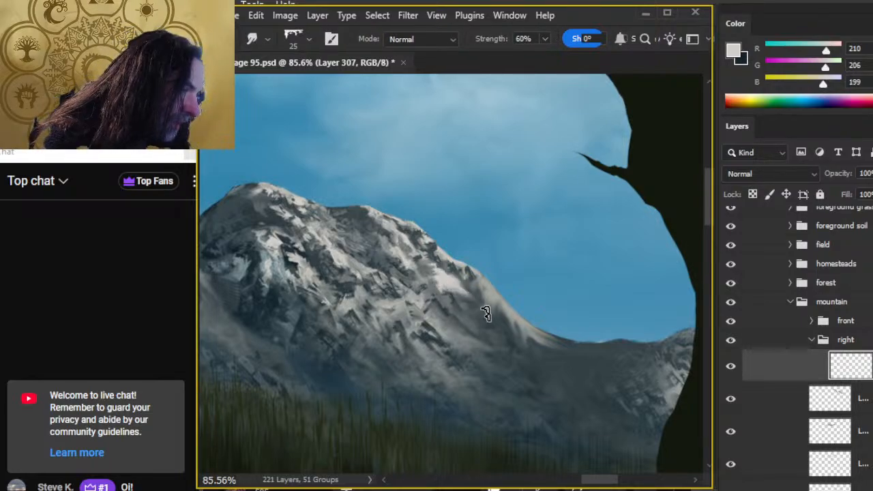
- Add snow touches to the slope around the new patch and work them in with size 25 smudging at 100% strength
key(z)
drag(481, 363, 419, 341)
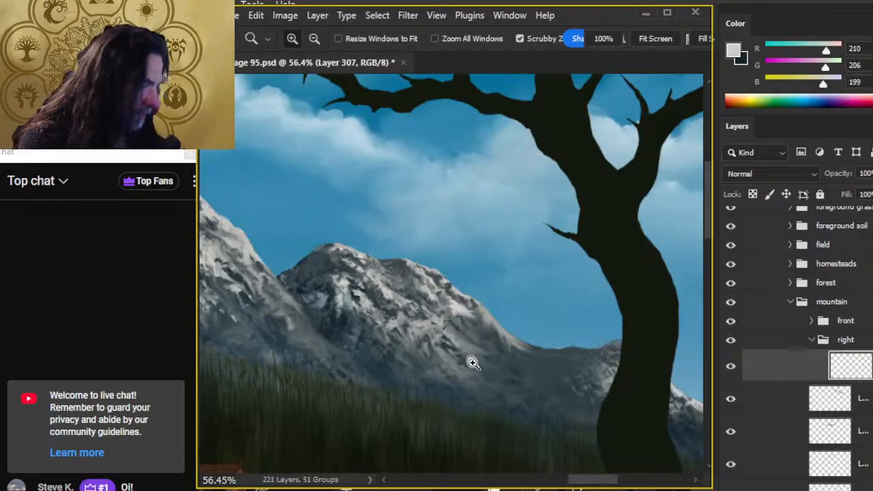
drag(481, 327, 491, 348)
key(b)
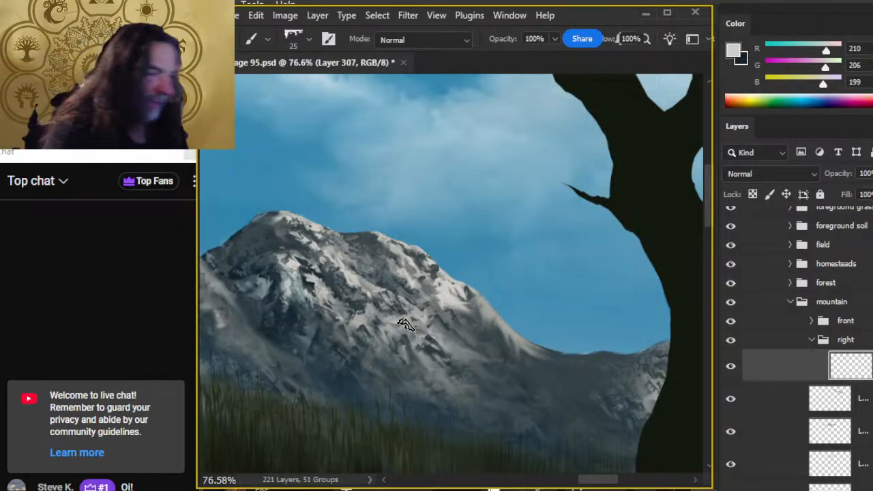
key(r)
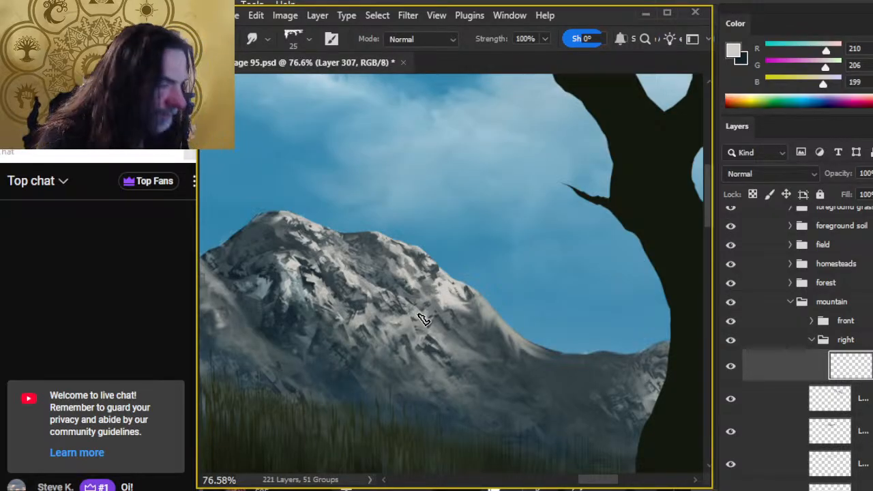
- Shape a jagged lower snow edge farther down the ridge with size 20 smudging at 100% strength and size 30 erasing
drag(462, 312, 478, 317)
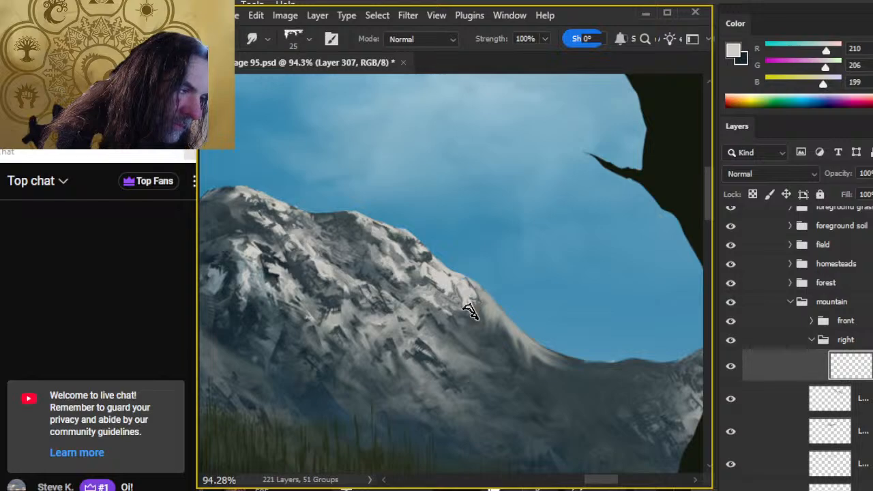
key(bracketleft)
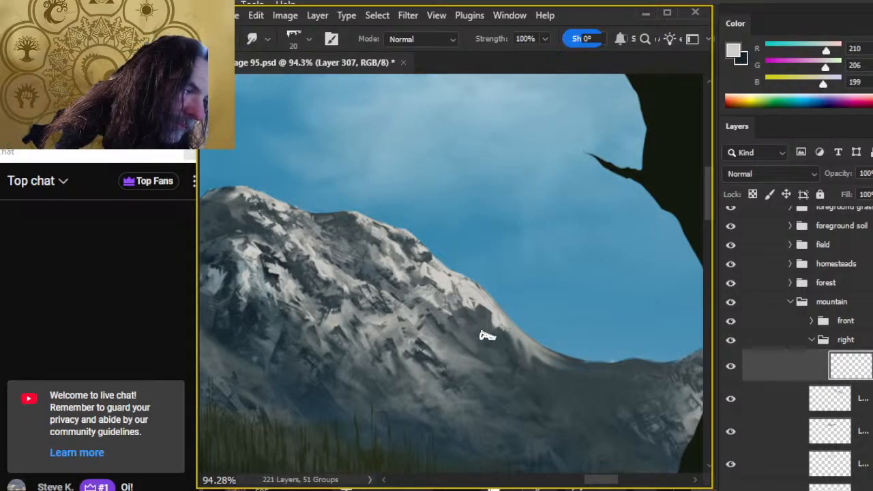
key(e)
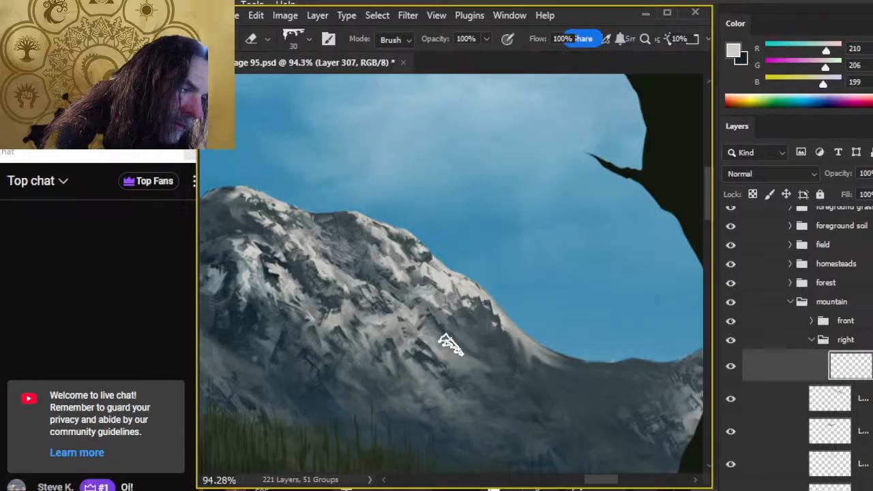
- Break up the snow below the ridge into rock streaks with size 20 smudging at 76% strength and size 30 erasing at 100% opacity
key(r)
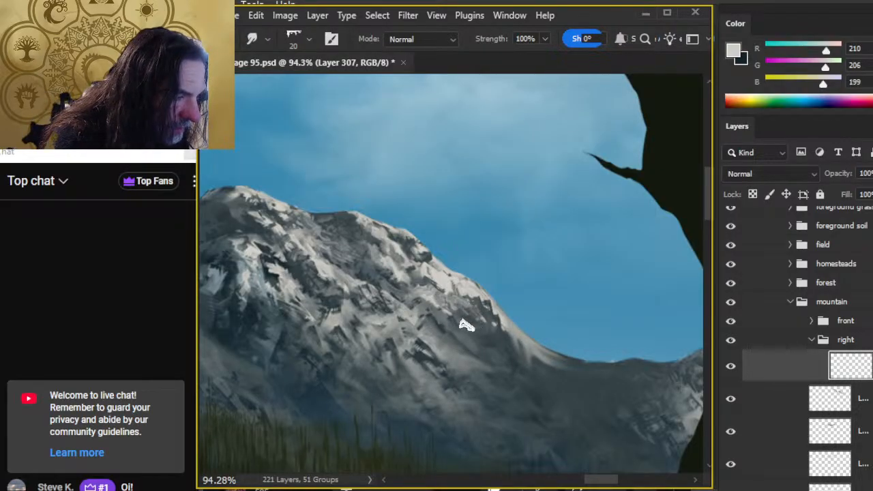
key(7)
key(6)
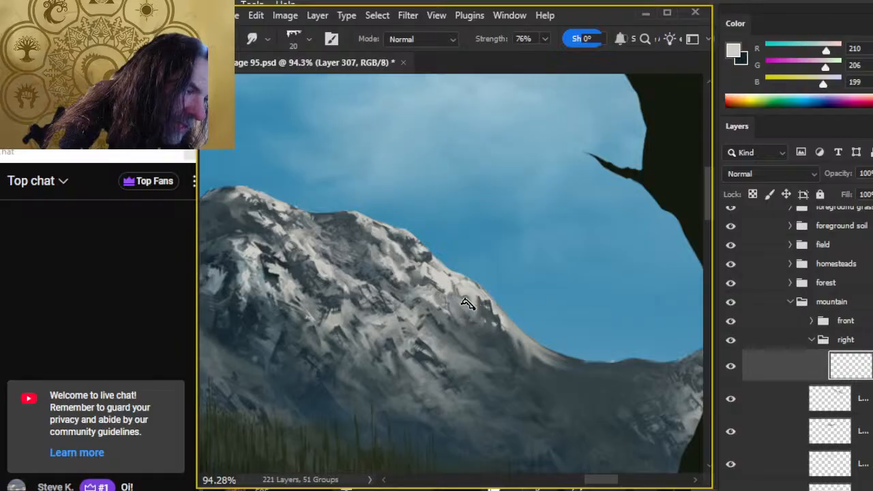
key(e)
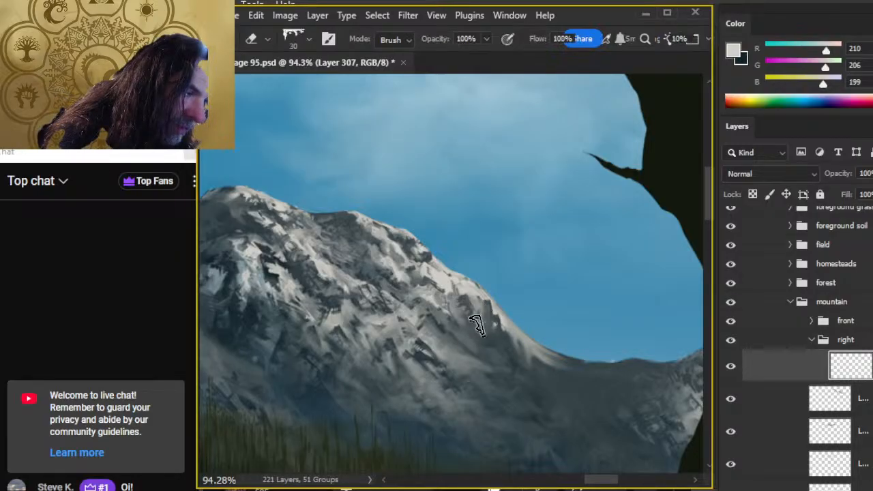
key(r)
key(e)
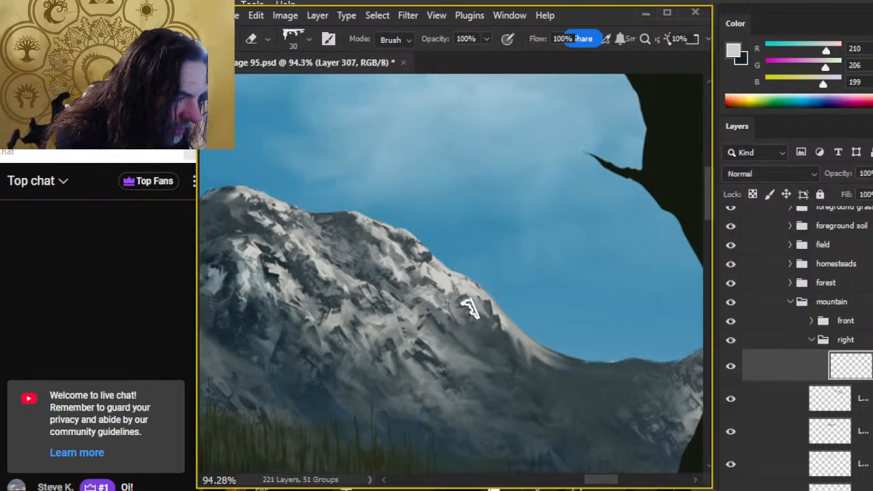
key(r)
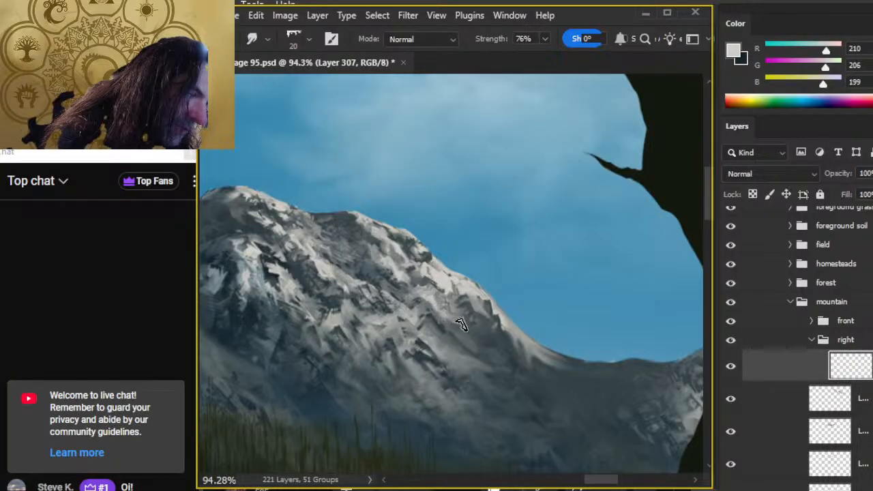
key(e)
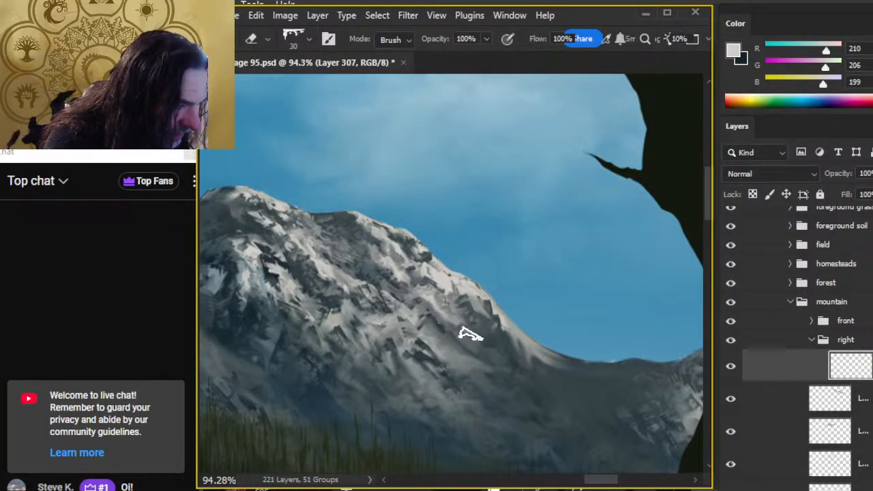
- Develop the snow down the lower ridge and its dark slope with 76% strength smudging, refining it with the size 30 eraser
key(r)
mouse_move(476, 316)
mouse_down()
mouse_move(499, 335)
mouse_move(489, 312)
mouse_move(493, 334)
mouse_move(482, 334)
mouse_move(485, 323)
mouse_move(503, 368)
mouse_move(483, 326)
mouse_move(504, 353)
mouse_move(511, 340)
mouse_move(547, 359)
mouse_move(497, 320)
mouse_move(541, 350)
mouse_move(528, 346)
mouse_move(513, 332)
mouse_move(573, 365)
mouse_move(550, 354)
mouse_move(570, 361)
mouse_move(551, 366)
mouse_move(516, 355)
mouse_move(502, 339)
mouse_move(512, 352)
mouse_move(488, 336)
mouse_move(490, 348)
mouse_move(494, 340)
mouse_move(471, 336)
mouse_move(503, 360)
mouse_move(478, 310)
mouse_move(480, 352)
mouse_move(441, 351)
mouse_move(495, 353)
mouse_move(509, 337)
mouse_move(504, 363)
mouse_move(493, 344)
mouse_move(507, 332)
mouse_move(516, 351)
mouse_move(507, 355)
mouse_move(565, 361)
mouse_move(551, 352)
mouse_move(570, 368)
mouse_move(518, 357)
mouse_up()
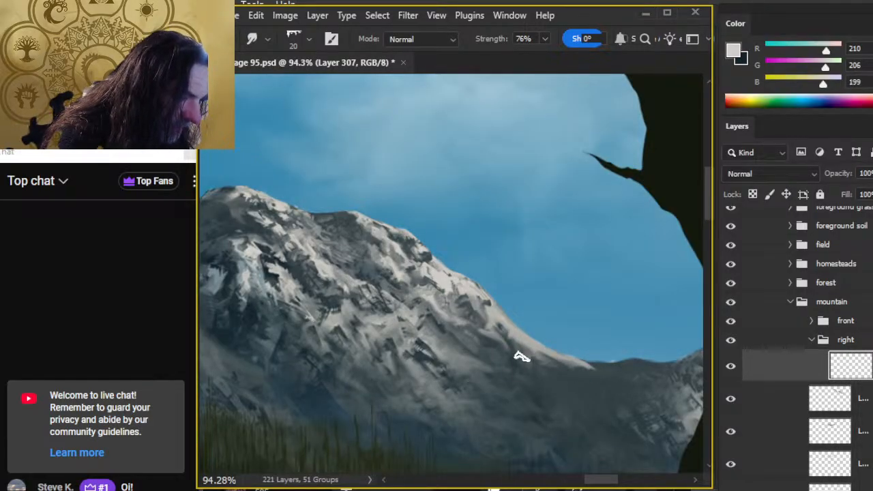
mouse_move(485, 327)
mouse_down()
mouse_move(473, 325)
mouse_move(489, 338)
mouse_up()
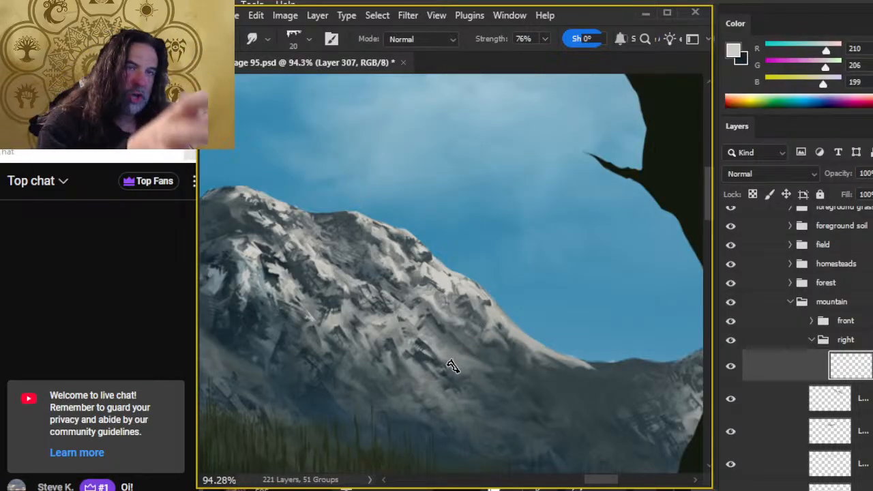
key(e)
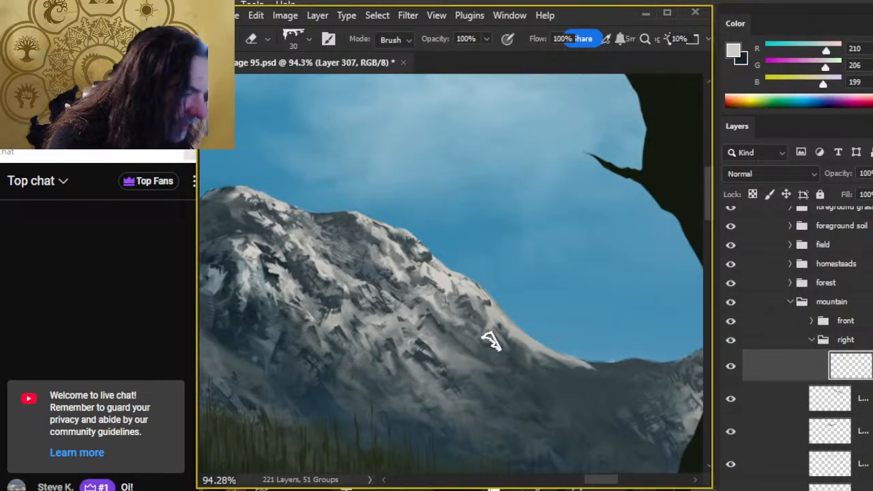
- Cut dark rock notches into the snow along the right mountain's descending ridge with the size 30 eraser at 100% opacity
mouse_move(499, 345)
mouse_down()
mouse_move(471, 340)
mouse_move(485, 315)
mouse_up()
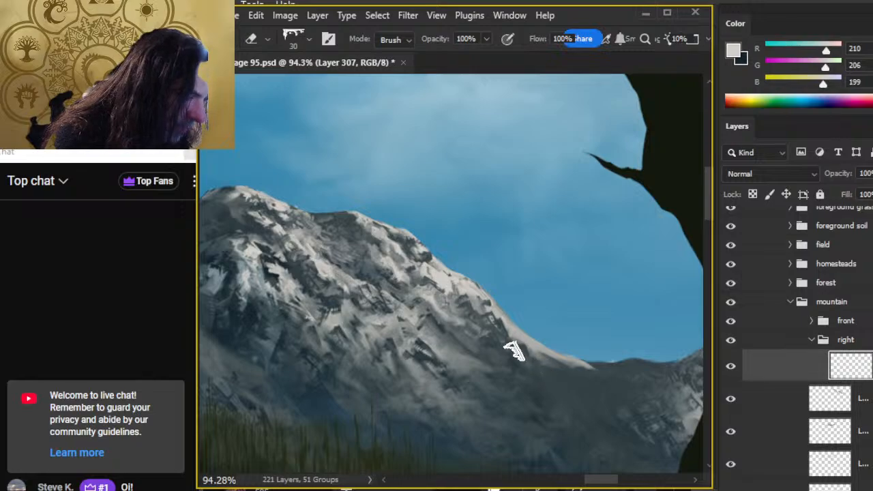
mouse_move(514, 350)
mouse_down()
mouse_move(570, 360)
mouse_move(556, 357)
mouse_up()
key(r)
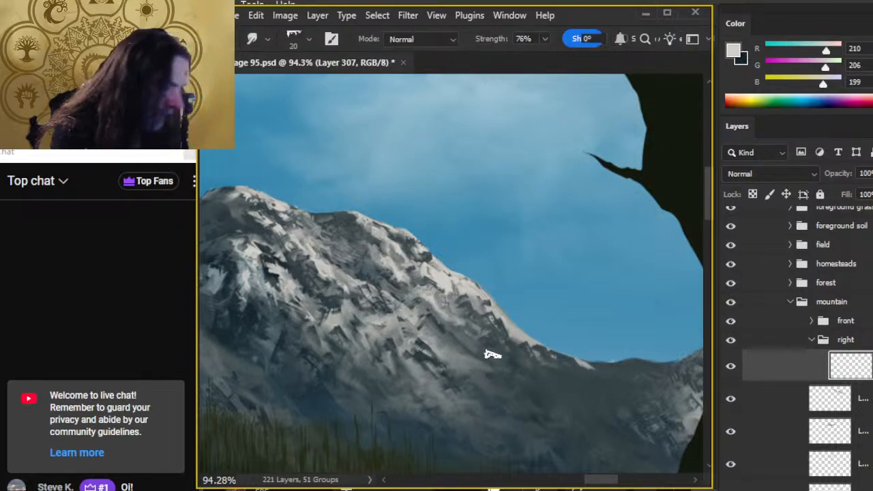
- Add size 25 snow strokes to the slope beneath the right ridge and blend them with size 20 smudging at 76% strength
key(z)
mouse_move(478, 340)
mouse_down()
mouse_move(460, 337)
mouse_move(518, 373)
mouse_up()
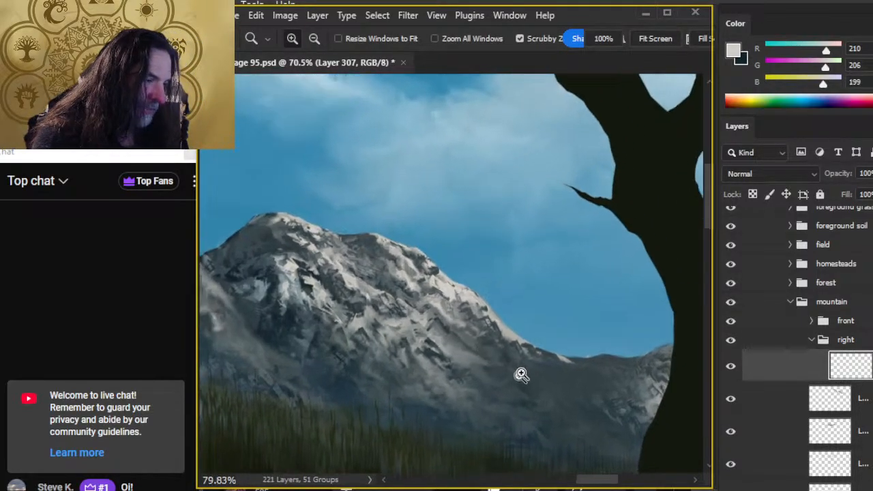
key(b)
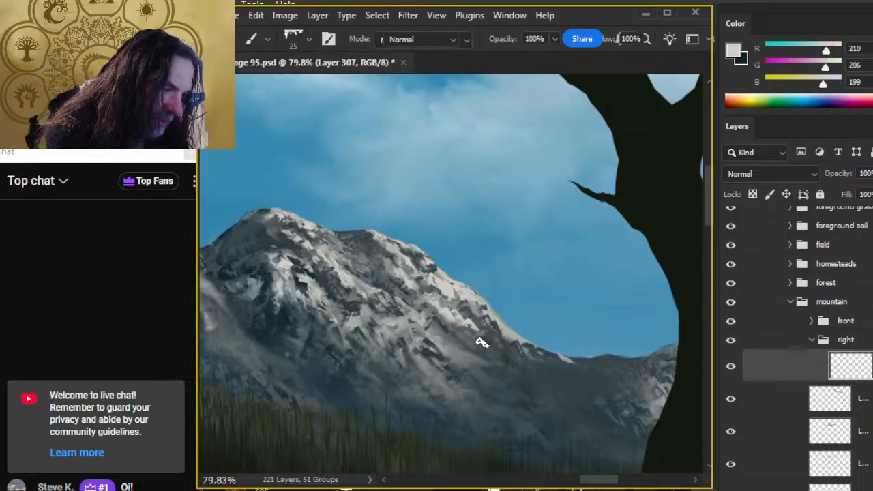
key(r)
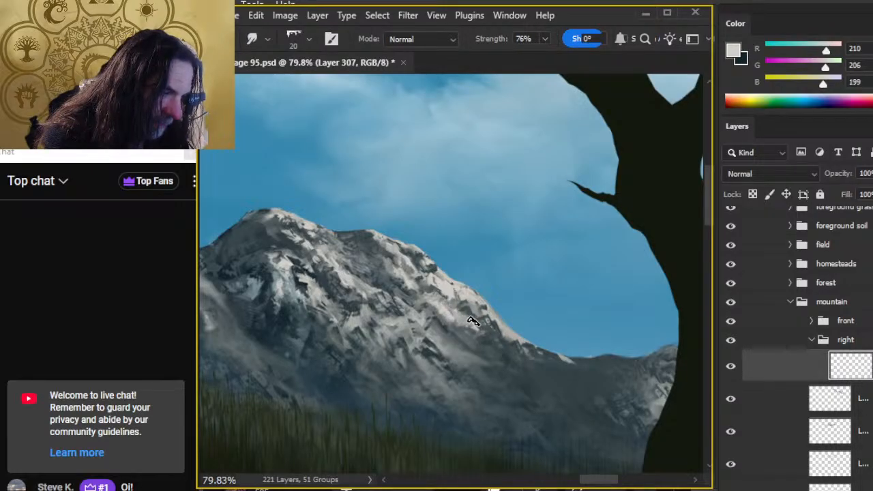
mouse_move(484, 344)
mouse_down()
mouse_move(463, 331)
mouse_move(460, 340)
mouse_move(481, 351)
mouse_move(455, 336)
mouse_move(486, 334)
mouse_up()
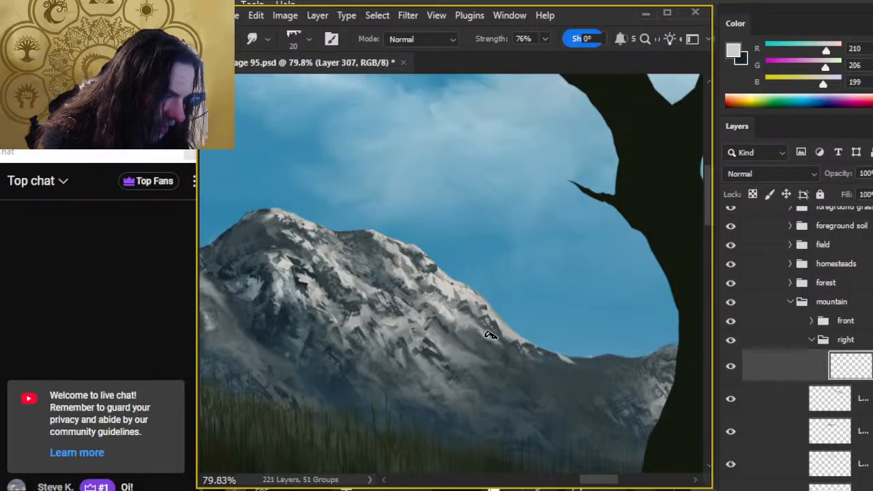
key(b)
mouse_move(413, 270)
mouse_down()
mouse_move(394, 247)
mouse_move(440, 297)
mouse_move(391, 294)
mouse_up()
key(r)
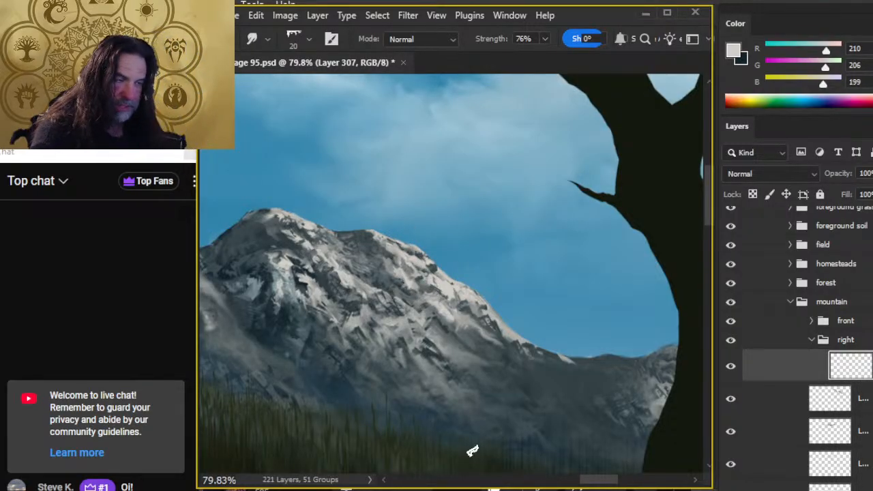
- Soften the snow on the lower right ridge and slope by alternating the eraser with size 20 smudging at 76% strength
key(e)
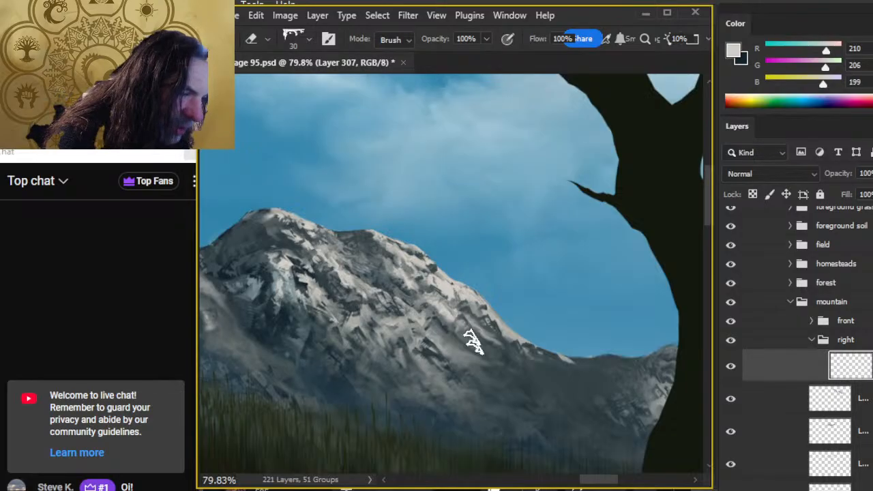
key(r)
mouse_move(462, 329)
mouse_down()
mouse_move(499, 345)
mouse_move(483, 328)
mouse_move(474, 336)
mouse_move(494, 346)
mouse_move(476, 343)
mouse_move(509, 364)
mouse_move(503, 331)
mouse_move(514, 347)
mouse_move(494, 338)
mouse_move(509, 336)
mouse_move(520, 351)
mouse_move(527, 345)
mouse_move(610, 368)
mouse_move(576, 367)
mouse_move(498, 326)
mouse_move(548, 371)
mouse_move(498, 319)
mouse_move(558, 378)
mouse_move(426, 346)
mouse_move(500, 336)
mouse_move(486, 313)
mouse_move(482, 353)
mouse_move(468, 349)
mouse_move(447, 317)
mouse_move(448, 371)
mouse_move(464, 333)
mouse_move(446, 324)
mouse_move(474, 384)
mouse_move(465, 378)
mouse_move(494, 375)
mouse_move(497, 401)
mouse_move(450, 391)
mouse_move(460, 352)
mouse_up()
key(e)
key(r)
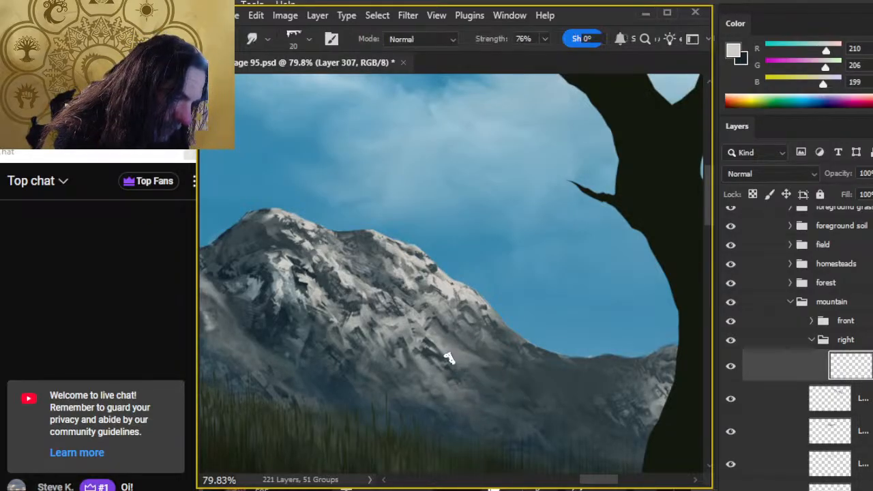
mouse_move(448, 359)
mouse_down()
mouse_move(473, 359)
mouse_move(496, 386)
mouse_move(459, 356)
mouse_move(453, 374)
mouse_move(481, 372)
mouse_move(460, 375)
mouse_up()
- Paint size 25 snow strokes on the right mountain's left slope beside the front mountain and smudge them at 76% strength
key(z)
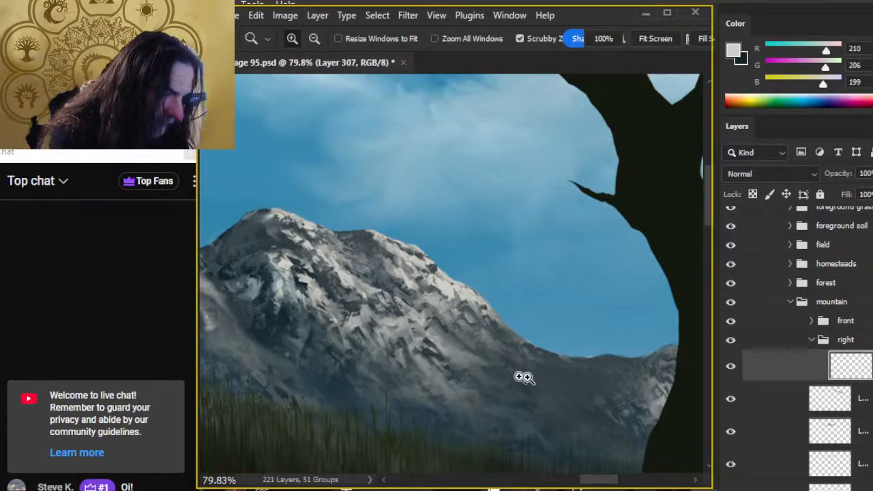
drag(522, 384, 489, 389)
drag(525, 412, 491, 421)
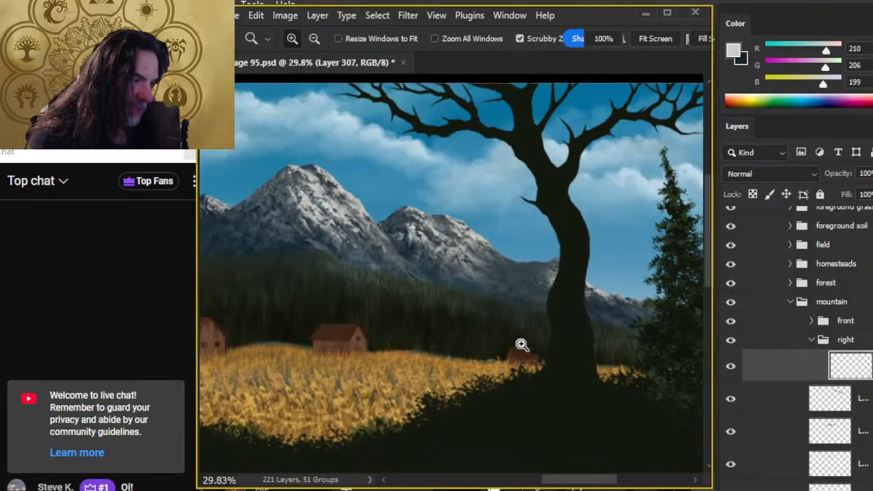
drag(520, 343, 481, 340)
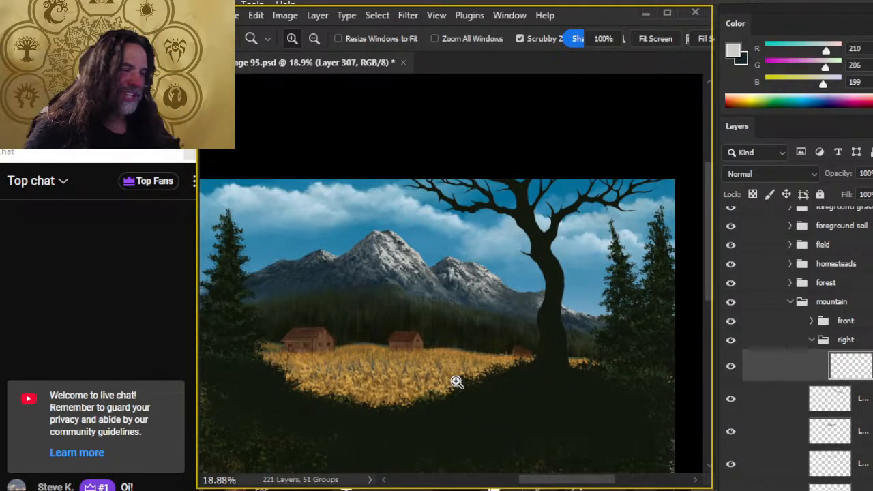
drag(458, 288, 485, 306)
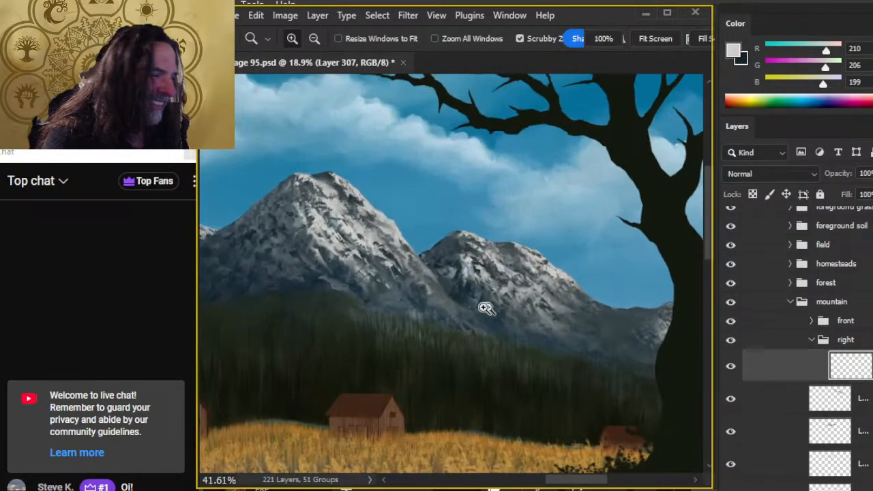
drag(399, 282, 430, 286)
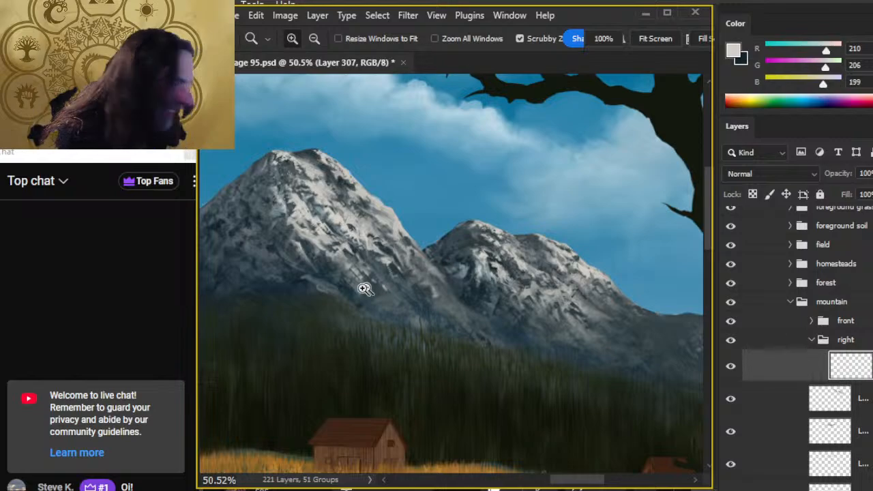
key(b)
drag(412, 257, 429, 270)
key(r)
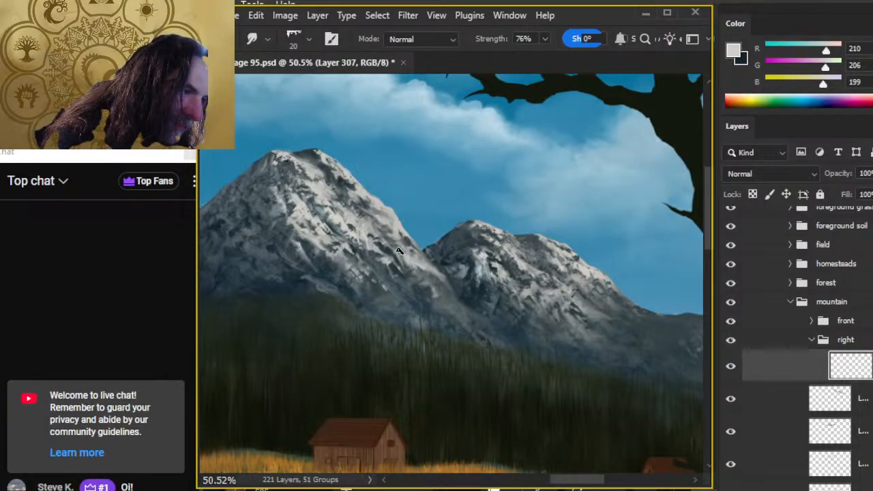
key(b)
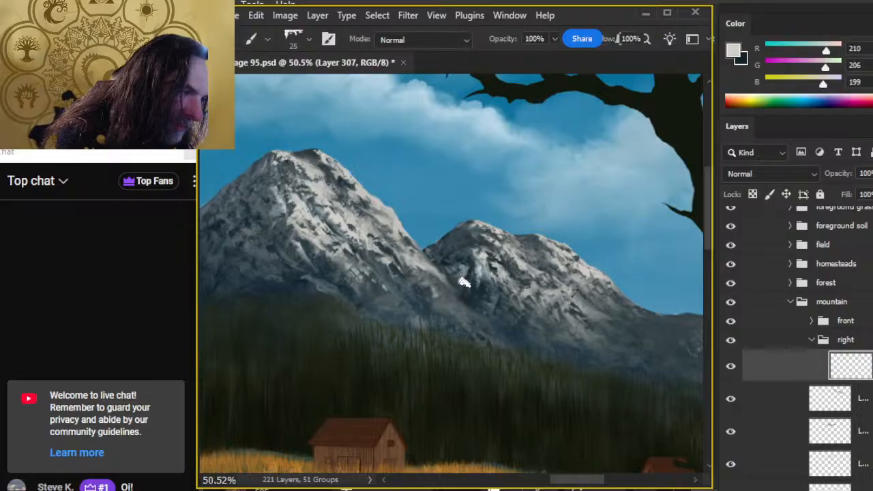
key(r)
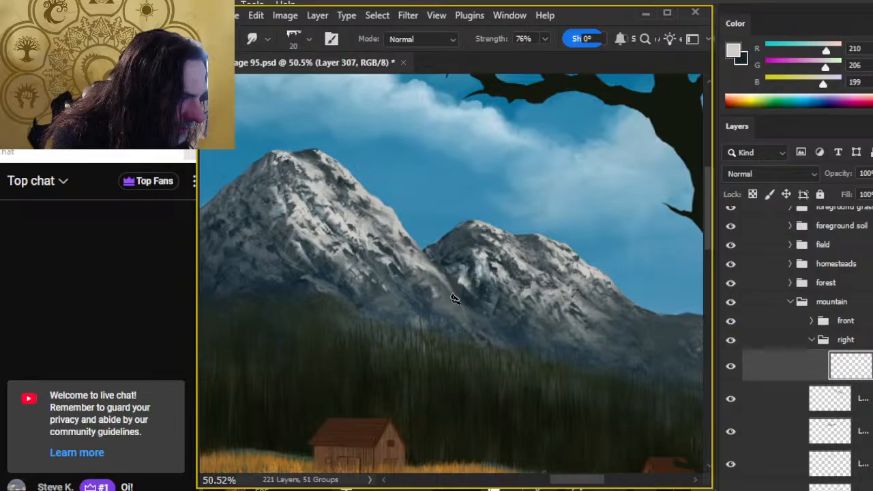
- Refine the snow streaks down the right mountain's lower left slope with size 40 erasing at 20% opacity and 76% strength smudging
key(e)
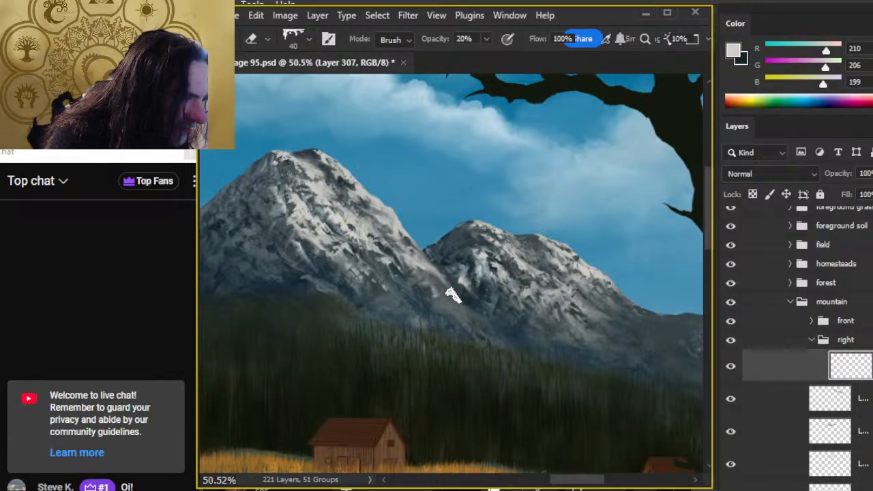
key(r)
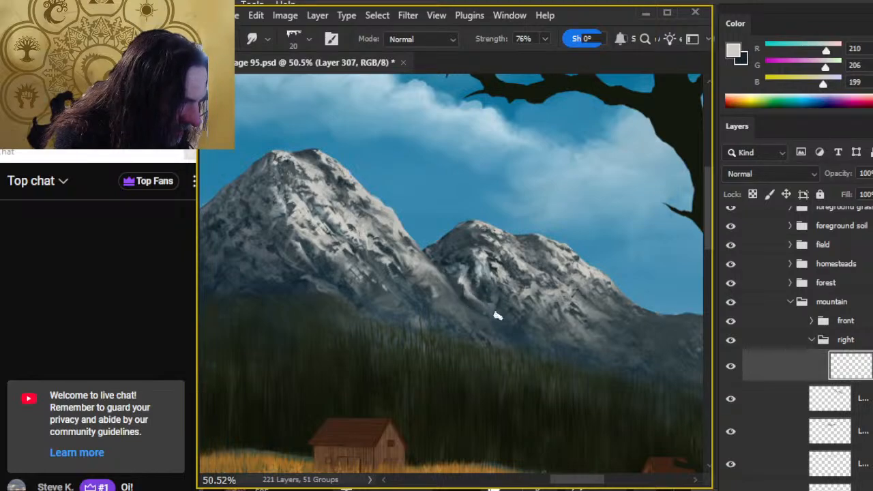
key(b)
drag(497, 311, 502, 315)
key(r)
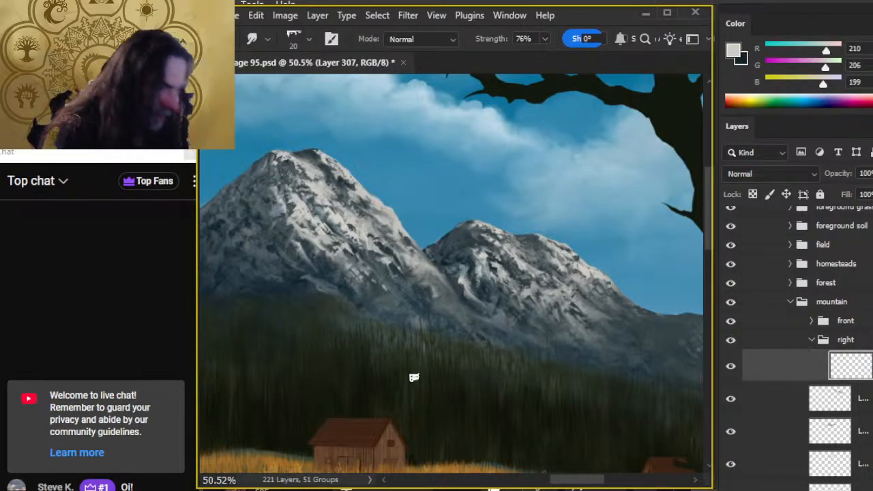
key(e)
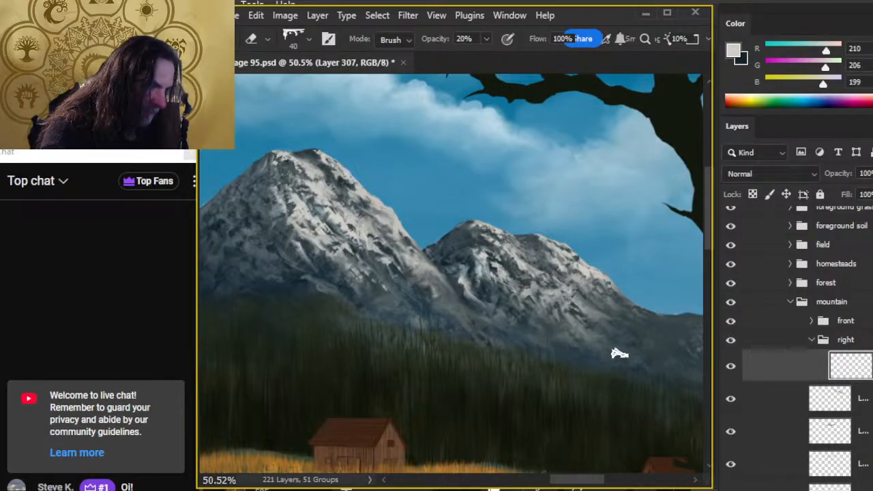
- Open the front mountain's layer group and add a new layer above its top layer
key(z)
scroll(614, 371, down, 2)
scroll(614, 375, down, 1)
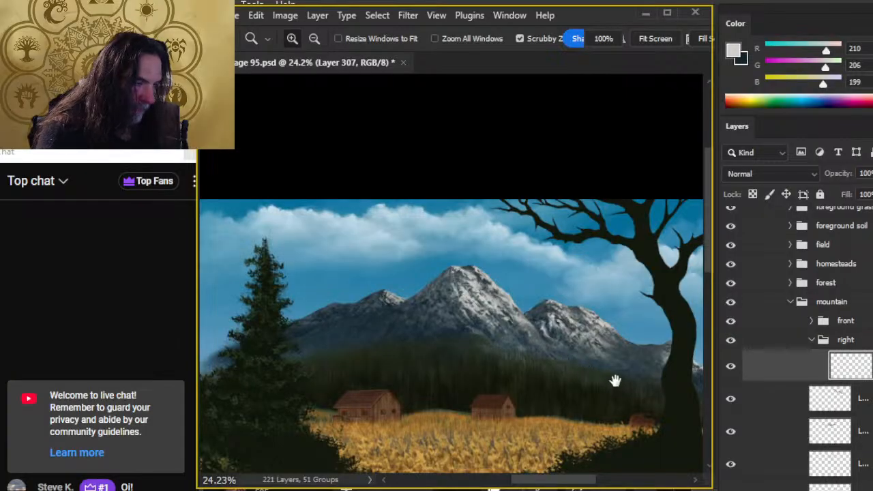
drag(616, 380, 483, 325)
scroll(323, 218, up, 3)
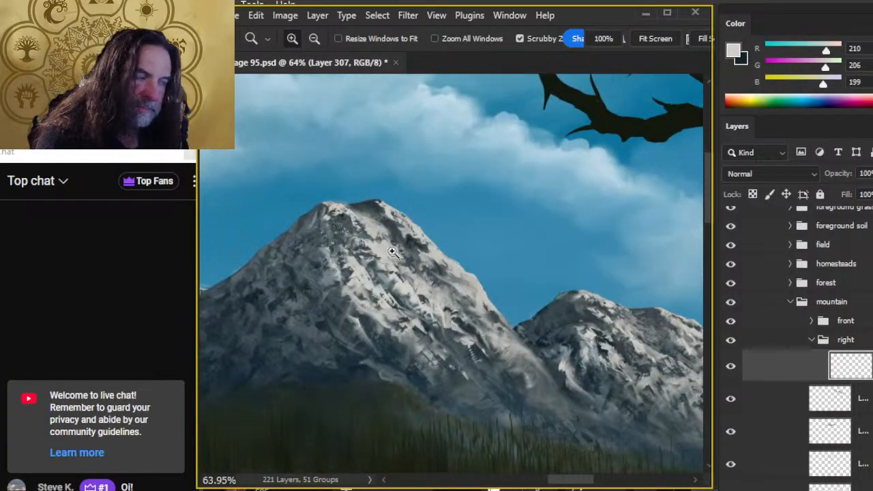
key(b)
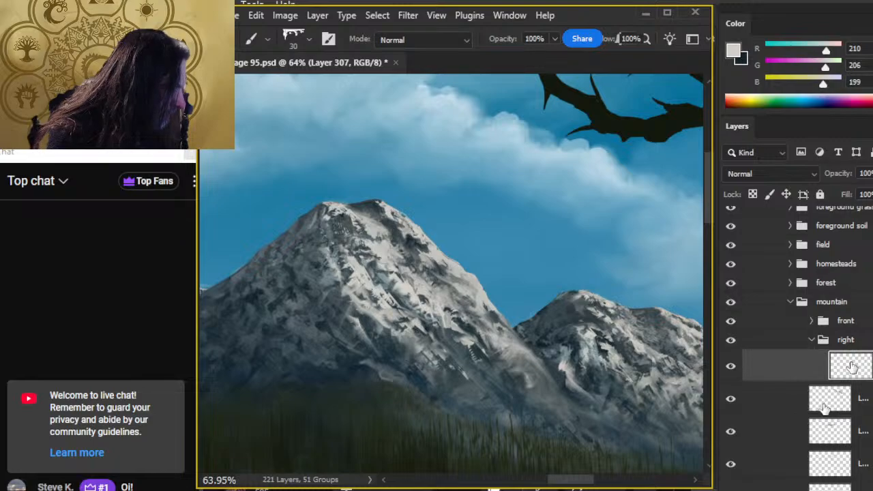
click(811, 320)
click(805, 346)
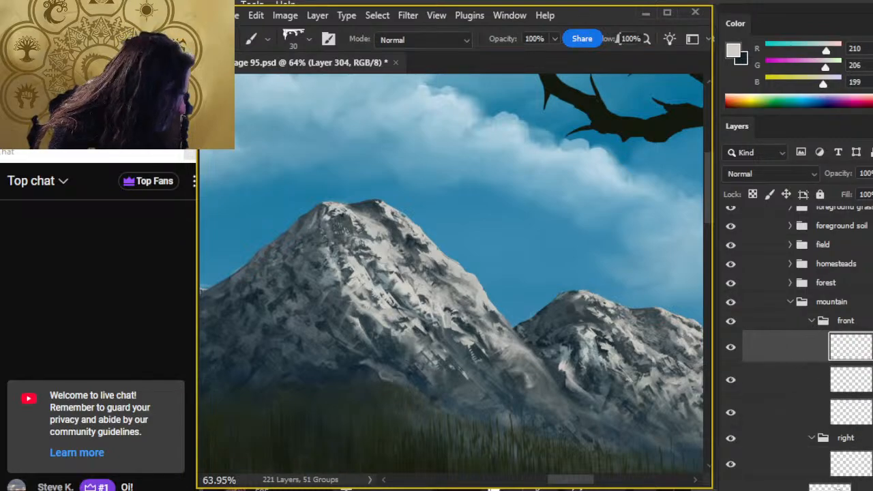
key(ctrl+shift+alt+n)
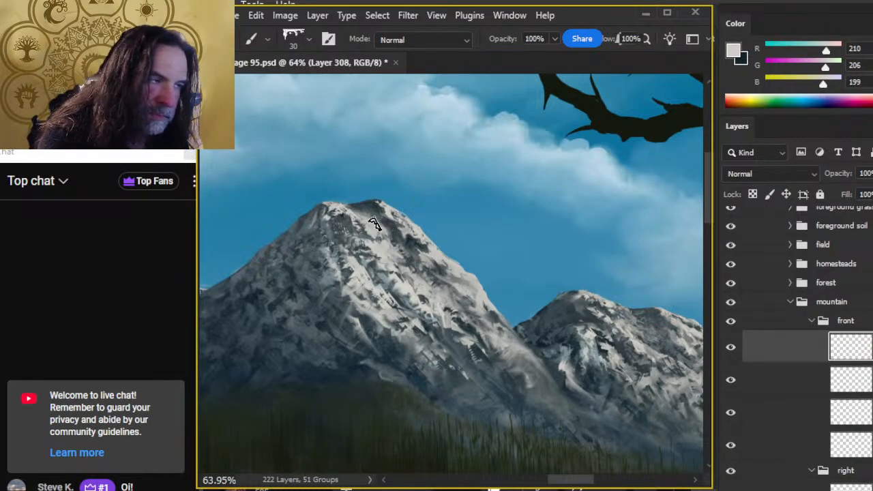
- Work snow into the dark rock below the front mountain's summit with size 20 smudging at 76% strength and light erasing
key(r)
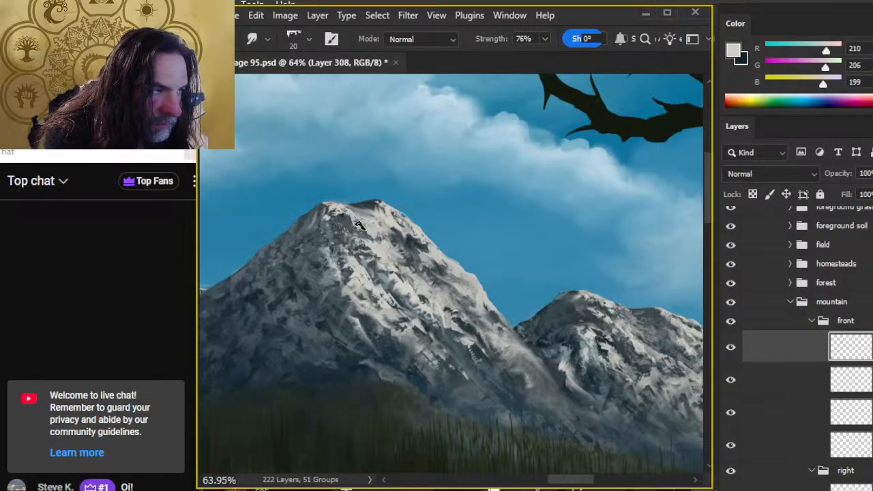
key(e)
drag(393, 235, 409, 258)
key(r)
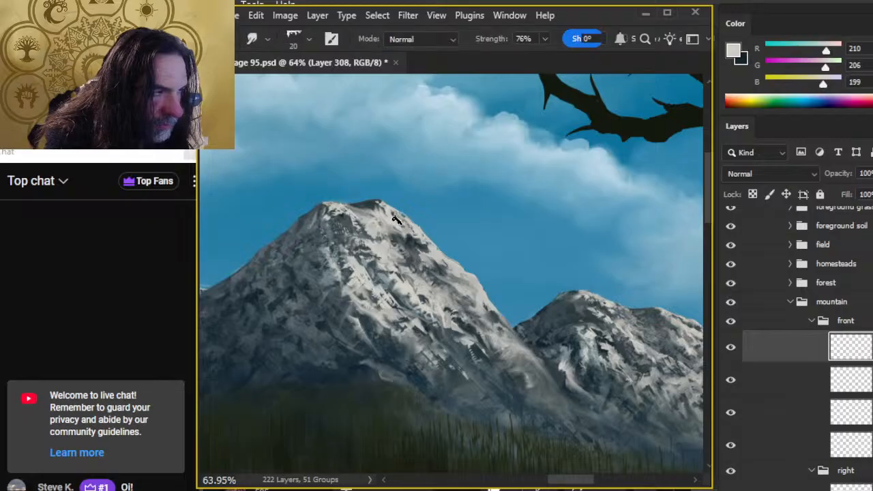
mouse_move(394, 218)
mouse_down()
mouse_move(414, 252)
mouse_move(398, 245)
mouse_up()
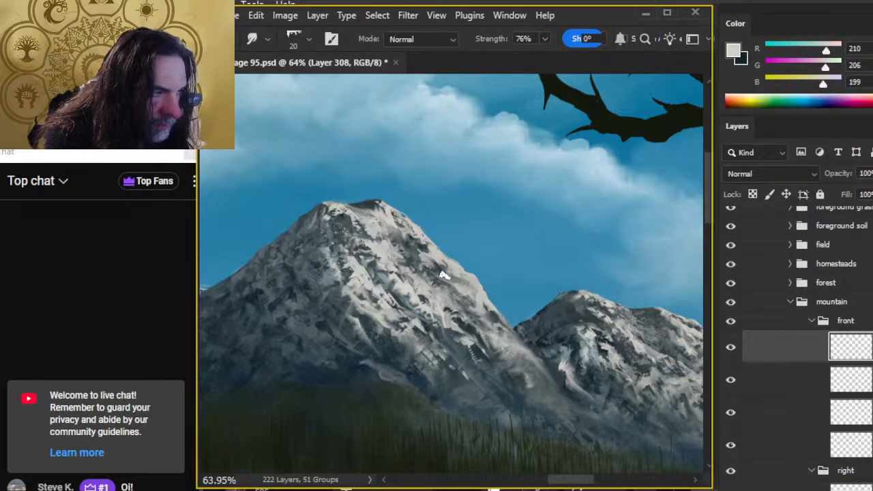
- Brush size 30 snow onto the front mountain's upper right face, smudge it at 76% strength, and save the painting
key(z)
drag(456, 336, 450, 344)
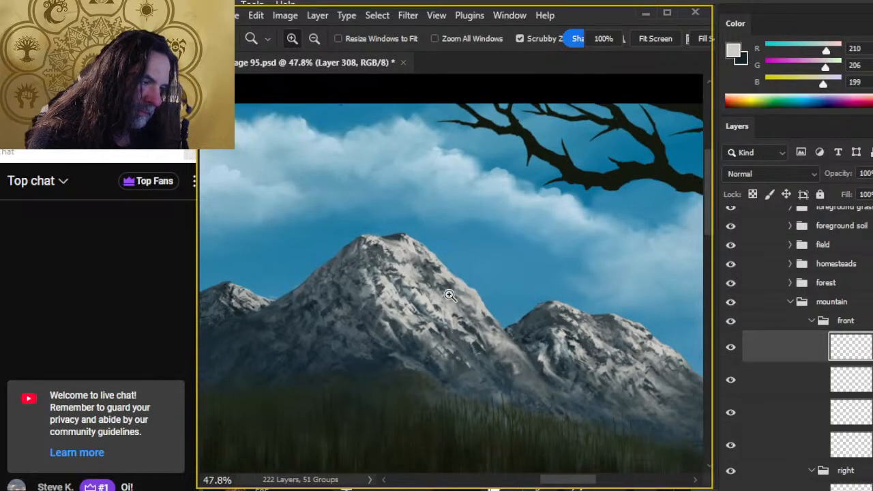
key(r)
key(b)
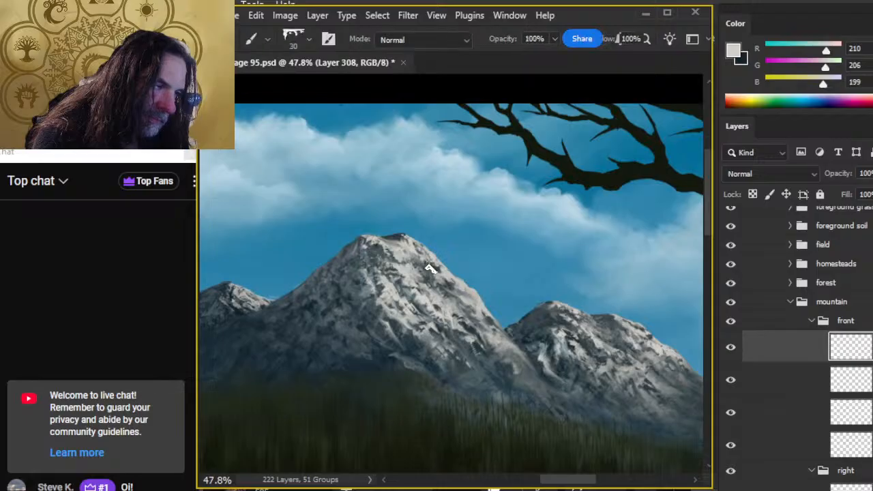
key(r)
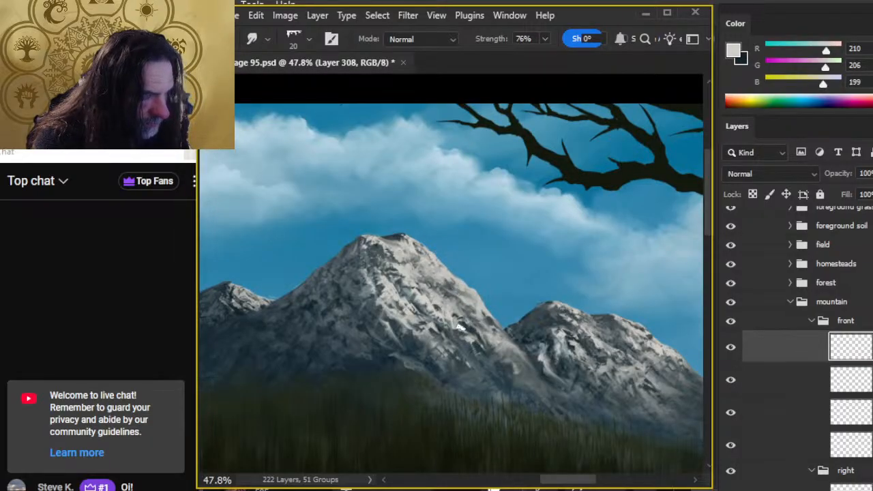
key(ctrl+s)
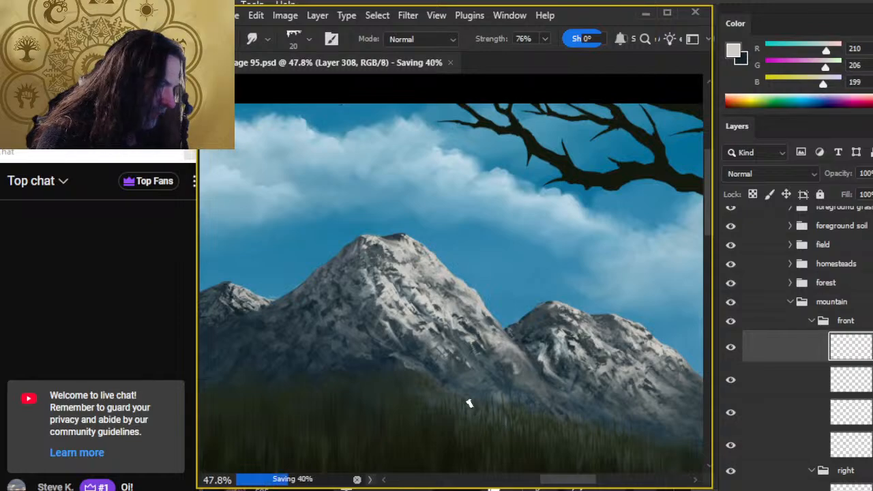
- Touch up the snow on the front mountain's upper right face with a size 30 brush stroke and 76% strength smudging
key(b)
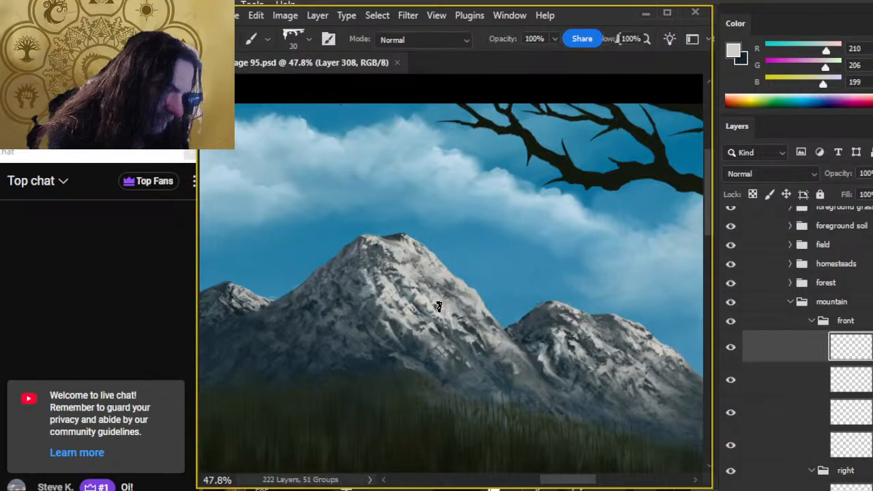
drag(440, 283, 444, 292)
key(r)
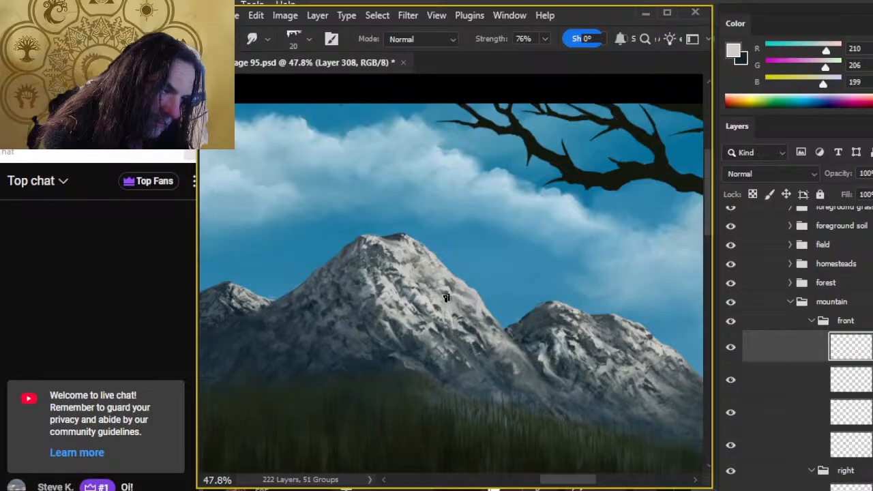
- Sample the dark grey rock (RGB 85, 98, 102) at the front mountain's summit and touch up the snow there with brush and smudge
key(z)
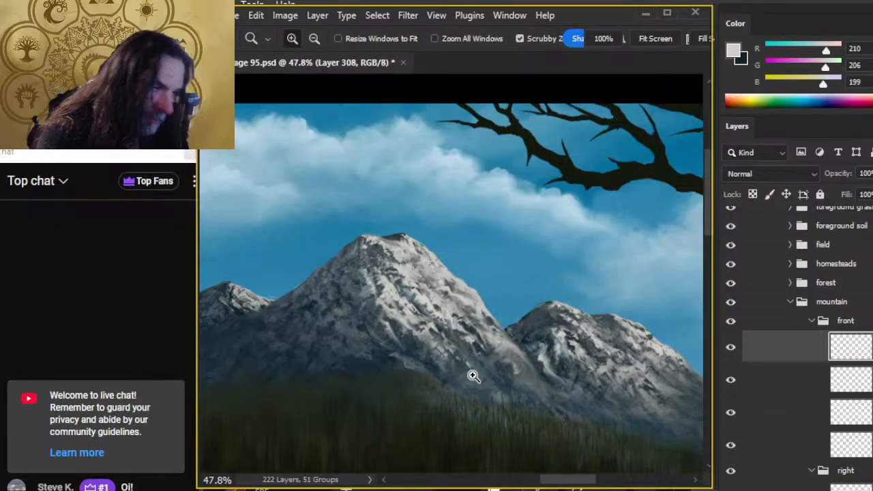
drag(464, 345, 403, 301)
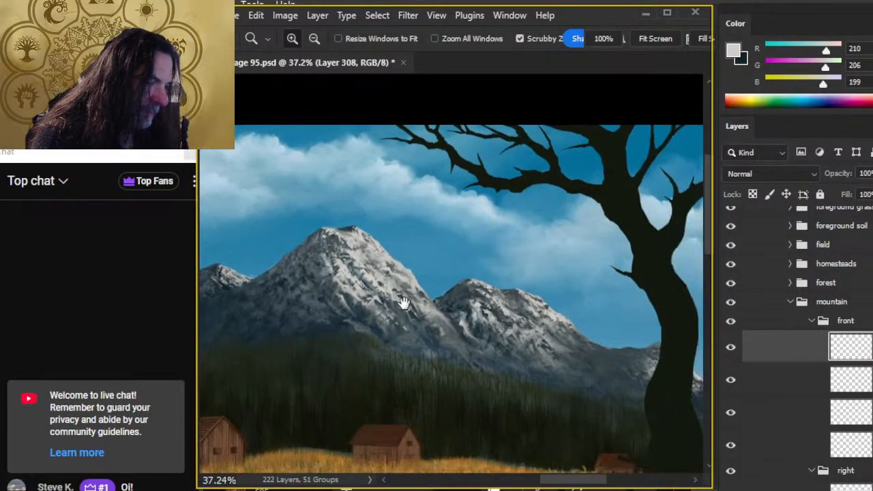
drag(281, 236, 353, 256)
key(b)
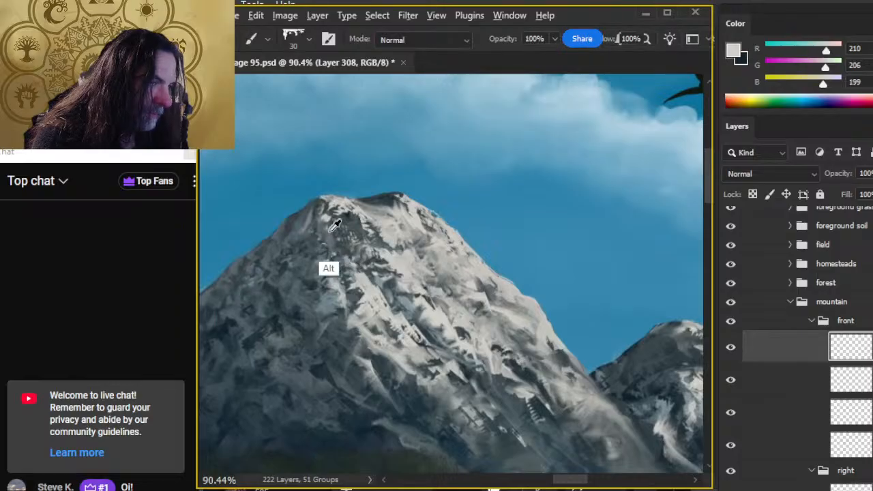
alt+click(323, 219)
key(r)
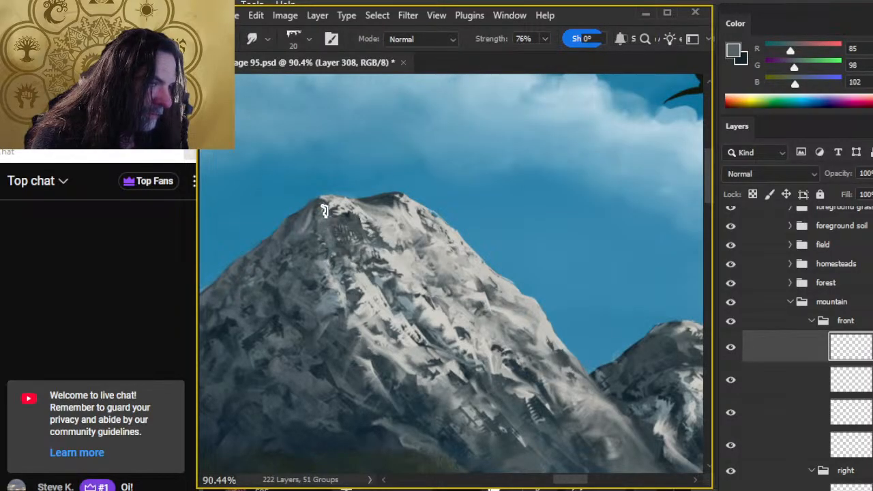
- Return to the right mountain, collapsing the front layer group and selecting the top layer of the right group
key(z)
drag(431, 323, 391, 319)
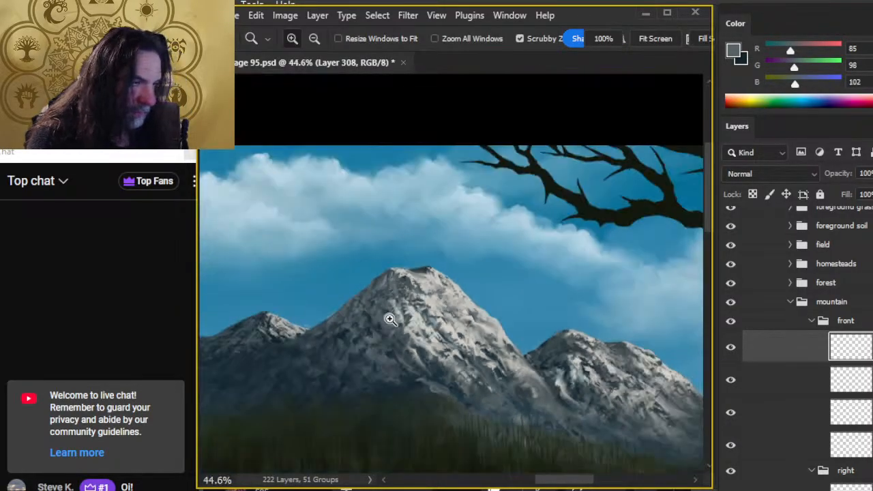
mouse_move(496, 389)
mouse_down()
mouse_move(429, 318)
mouse_move(438, 320)
mouse_up()
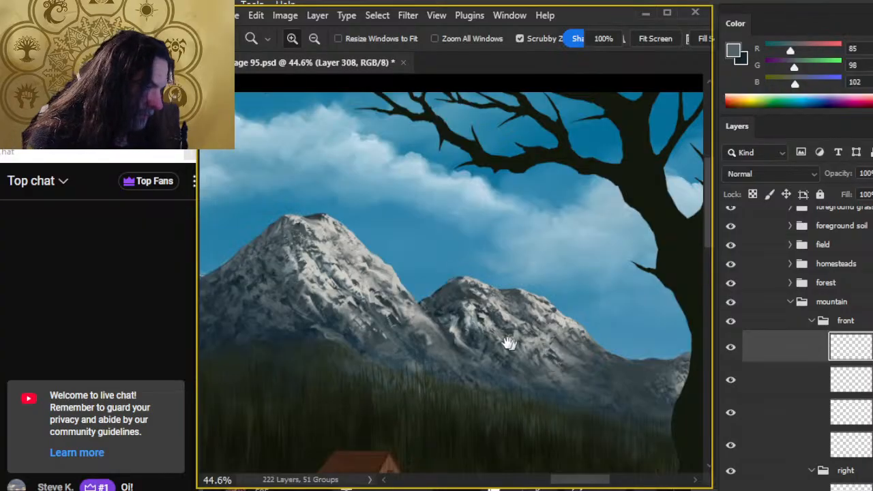
drag(505, 343, 448, 312)
drag(415, 262, 385, 272)
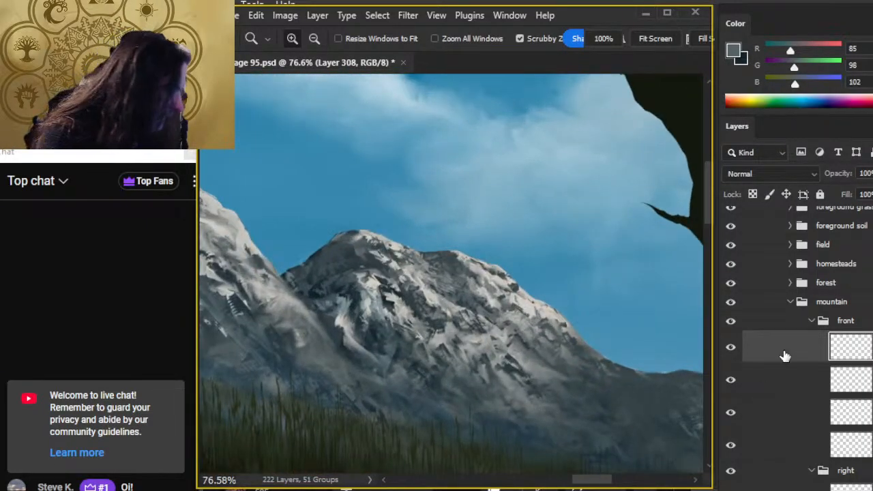
click(815, 322)
click(764, 366)
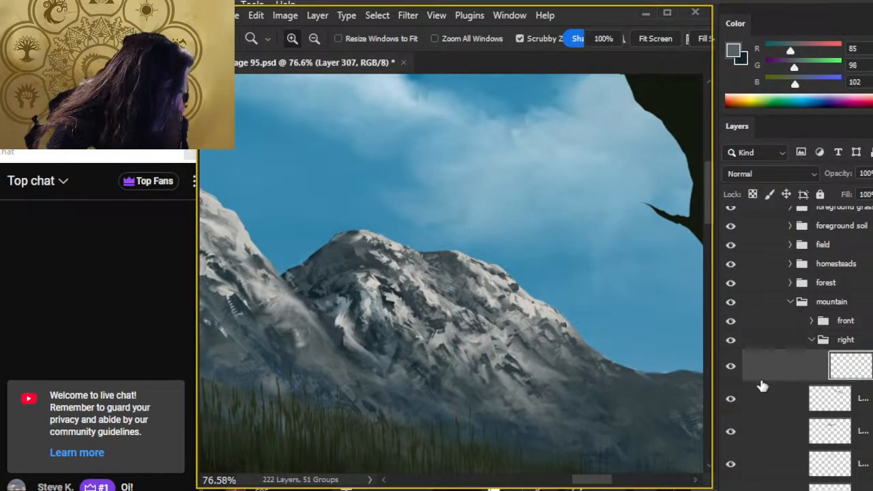
- Compare the right mountain with and without its top layer, leave that layer visible, and add a new layer above it
click(731, 368)
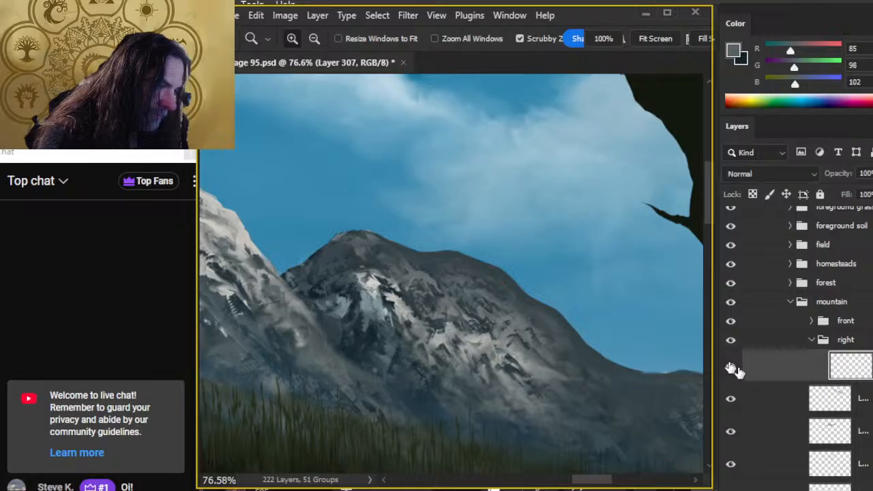
click(731, 370)
click(731, 372)
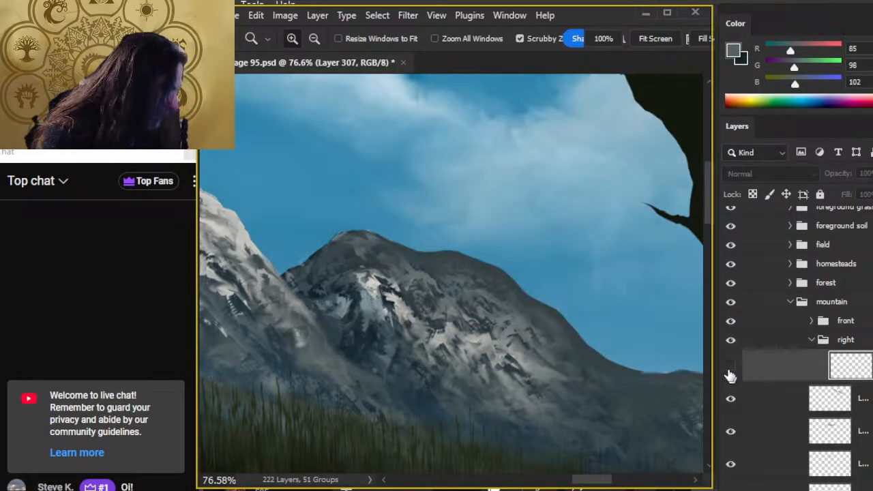
click(730, 371)
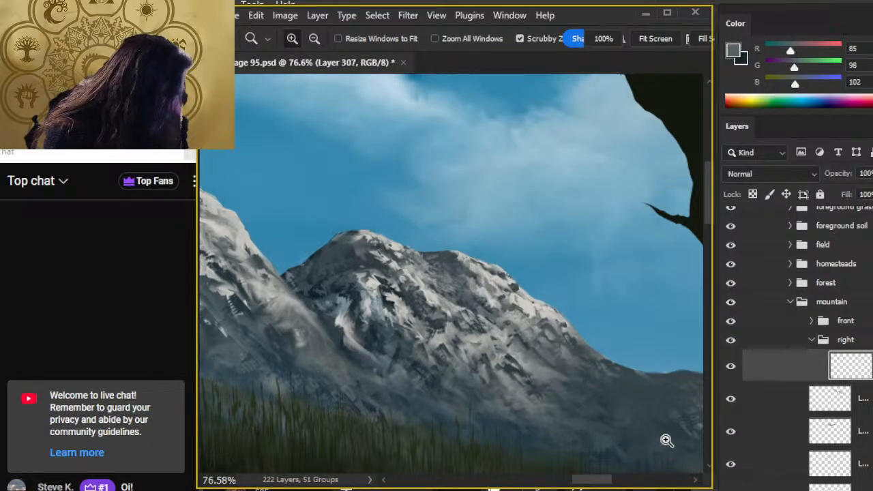
key(ctrl+shift+alt+n)
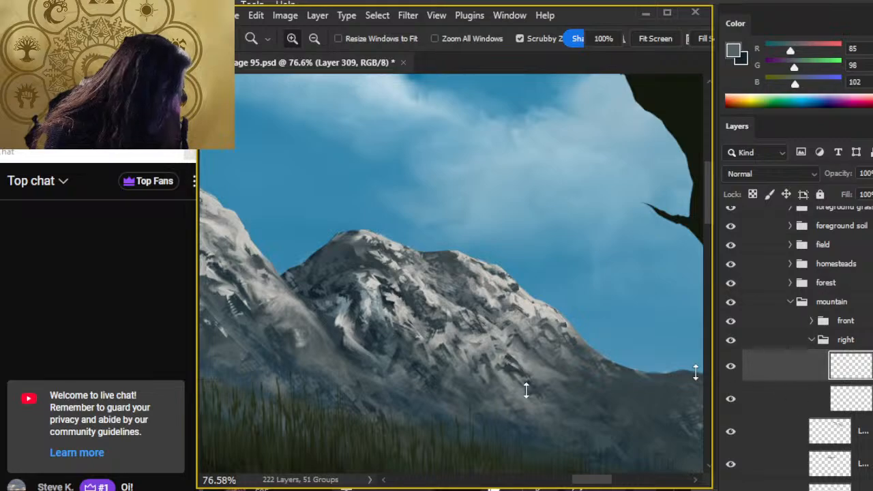
- Brush size 30 snow in sampled light grey (RGB 209, 206, 198) below the right mountain's summit ridge and smudge it at 76% strength
key(b)
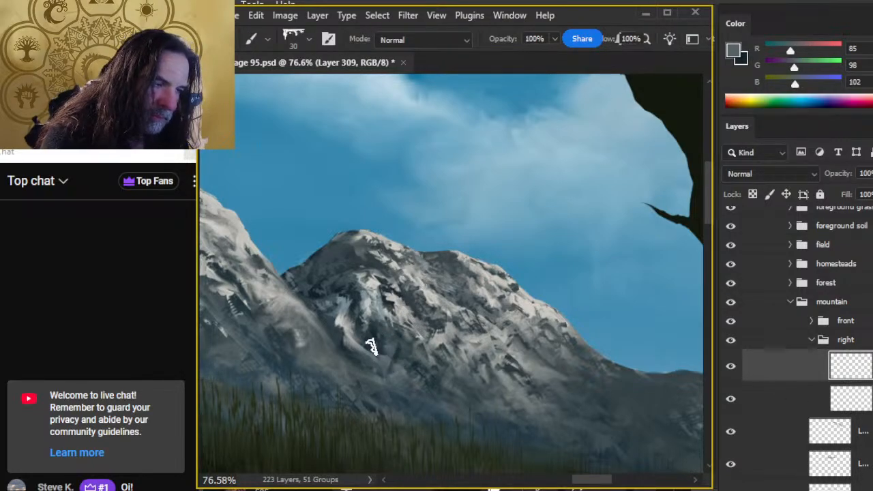
alt+click(374, 317)
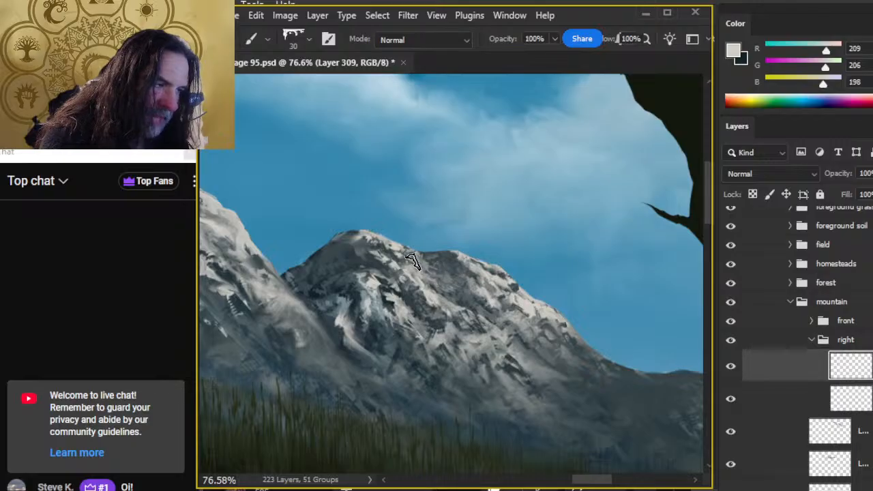
mouse_move(413, 262)
mouse_down()
mouse_move(435, 275)
mouse_move(404, 257)
mouse_move(437, 276)
mouse_move(461, 275)
mouse_move(449, 280)
mouse_move(445, 272)
mouse_move(467, 275)
mouse_move(446, 269)
mouse_move(448, 262)
mouse_move(447, 271)
mouse_move(442, 259)
mouse_move(461, 271)
mouse_move(454, 274)
mouse_move(467, 272)
mouse_move(451, 273)
mouse_move(465, 291)
mouse_move(452, 271)
mouse_move(472, 281)
mouse_move(450, 266)
mouse_move(474, 287)
mouse_up()
key(r)
key(b)
key(r)
key(b)
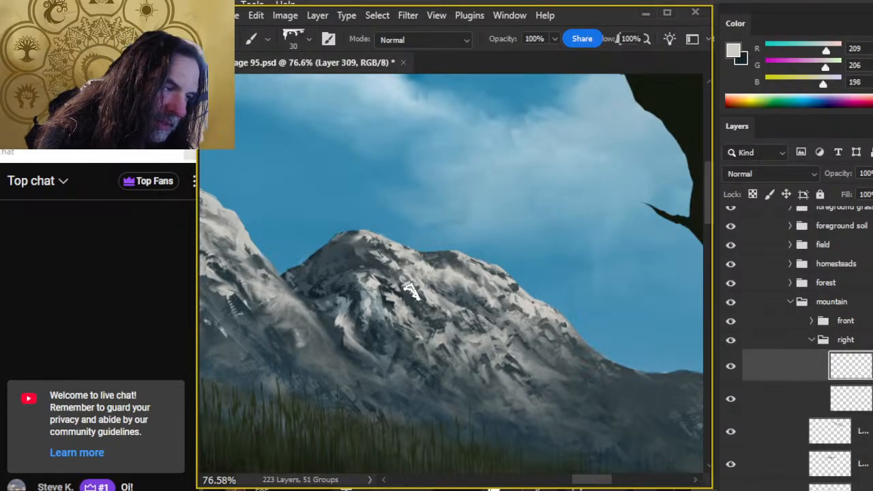
- Extend the size 30 snow across the right mountain's upper slope toward its right ridge, blending with size 20 smudging and erasing
mouse_move(410, 290)
mouse_down()
mouse_move(384, 271)
mouse_move(418, 288)
mouse_move(410, 296)
mouse_move(411, 283)
mouse_move(382, 277)
mouse_move(434, 280)
mouse_move(409, 257)
mouse_move(431, 274)
mouse_move(419, 258)
mouse_move(416, 271)
mouse_move(412, 257)
mouse_move(425, 273)
mouse_move(438, 279)
mouse_move(437, 267)
mouse_move(469, 285)
mouse_move(453, 271)
mouse_move(497, 308)
mouse_move(457, 274)
mouse_move(466, 273)
mouse_move(461, 287)
mouse_move(488, 281)
mouse_move(475, 275)
mouse_move(521, 296)
mouse_move(514, 288)
mouse_move(531, 309)
mouse_move(489, 271)
mouse_move(496, 293)
mouse_move(490, 273)
mouse_move(470, 261)
mouse_move(507, 277)
mouse_move(515, 292)
mouse_move(500, 276)
mouse_move(518, 293)
mouse_move(503, 276)
mouse_move(523, 295)
mouse_up()
key(r)
key(e)
key(r)
key(e)
key(r)
key(b)
key(r)
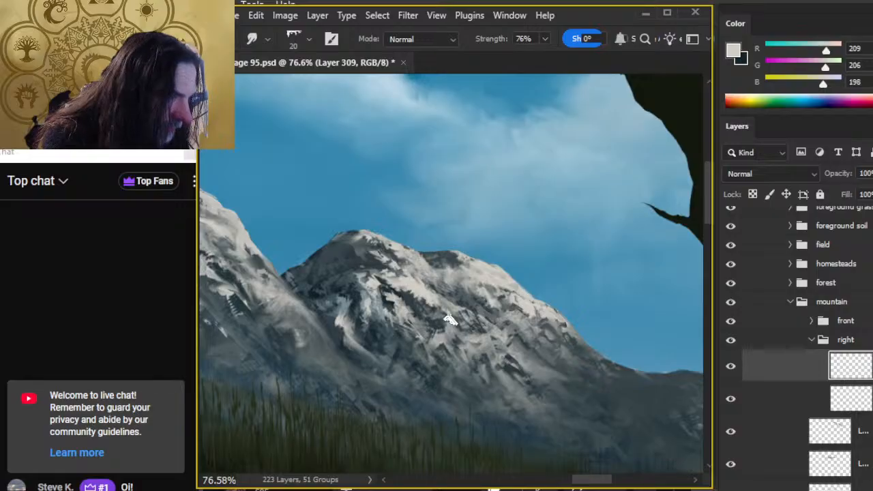
- Break up the new snow on the right mountain's upper slope with size 40 erasing and size 20 smudging at 76% strength
key(e)
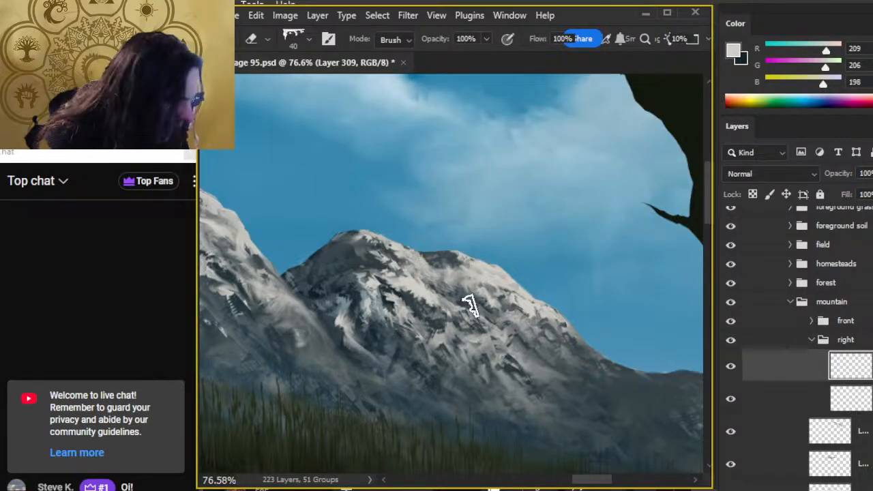
mouse_move(415, 296)
mouse_down()
mouse_move(463, 272)
mouse_move(446, 276)
mouse_move(480, 286)
mouse_up()
key(r)
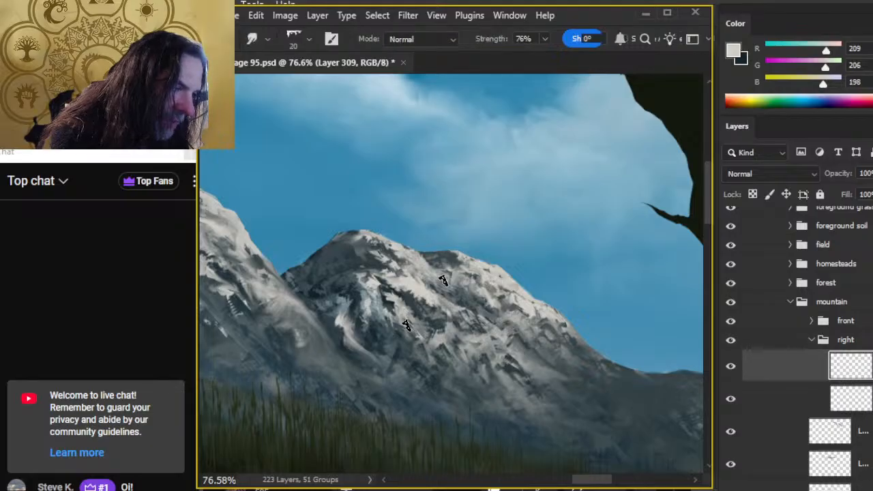
key(e)
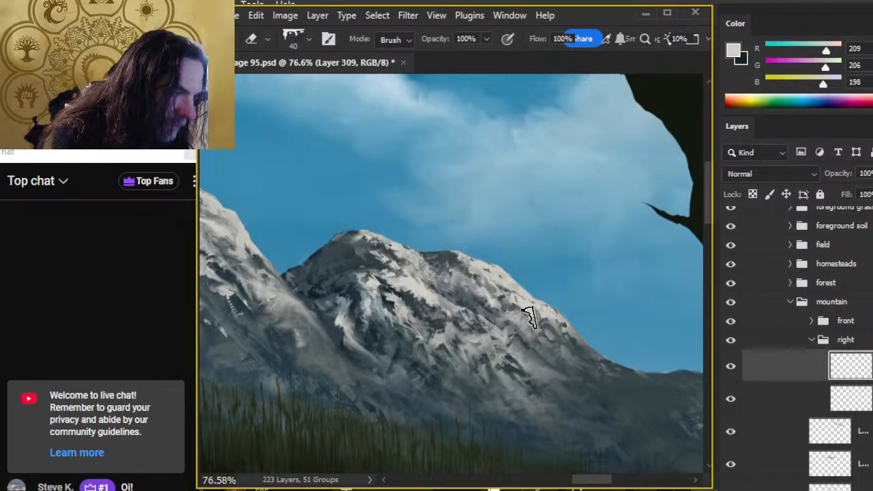
key(r)
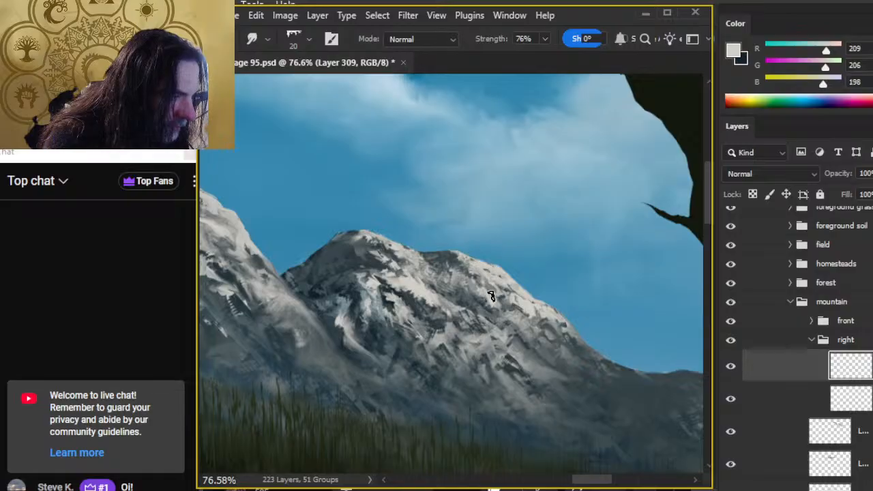
key(e)
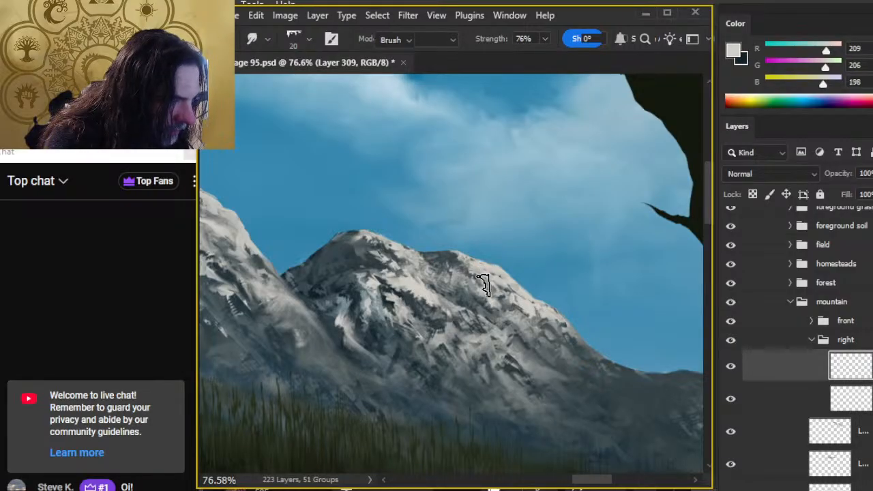
key(r)
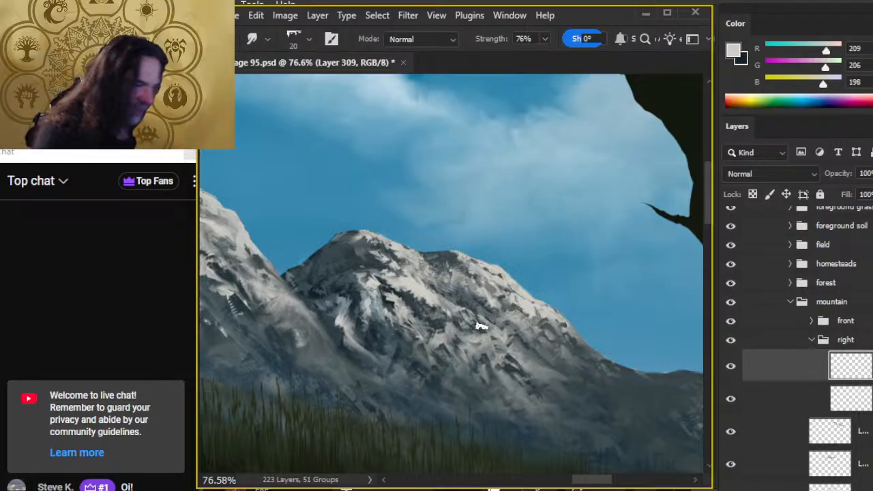
key(e)
key(r)
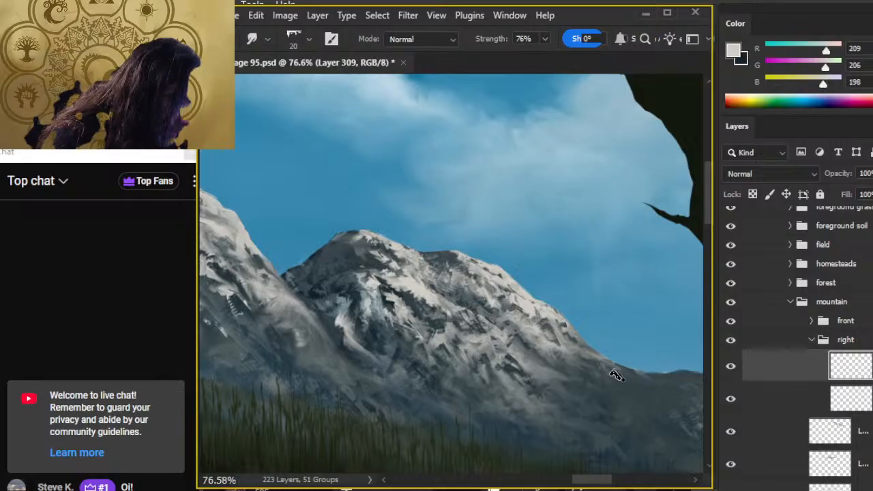
- Brush size 30 snow down the right mountain's lower right slope and blend it with size 40 erasing and 76% strength smudging
key(b)
drag(547, 327, 571, 356)
key(r)
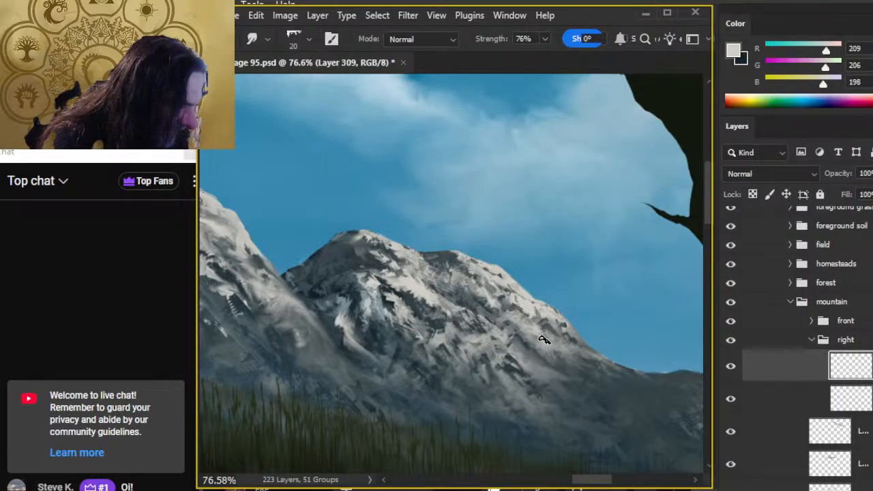
key(e)
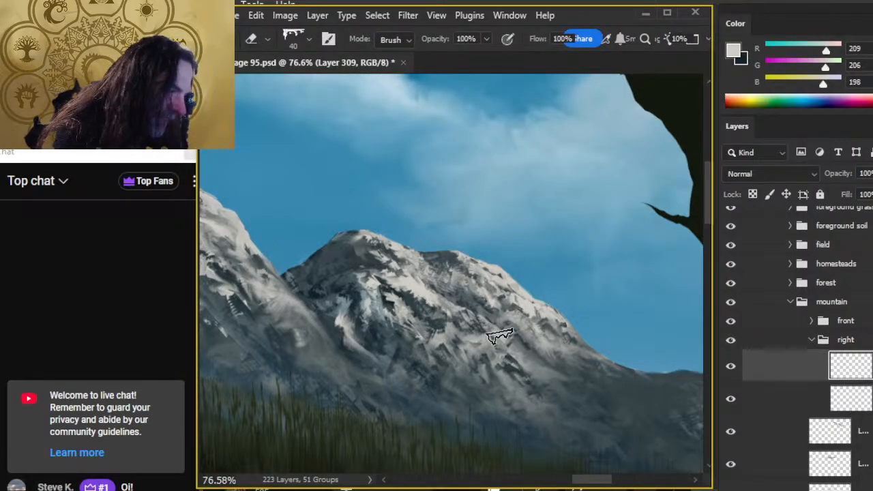
key(r)
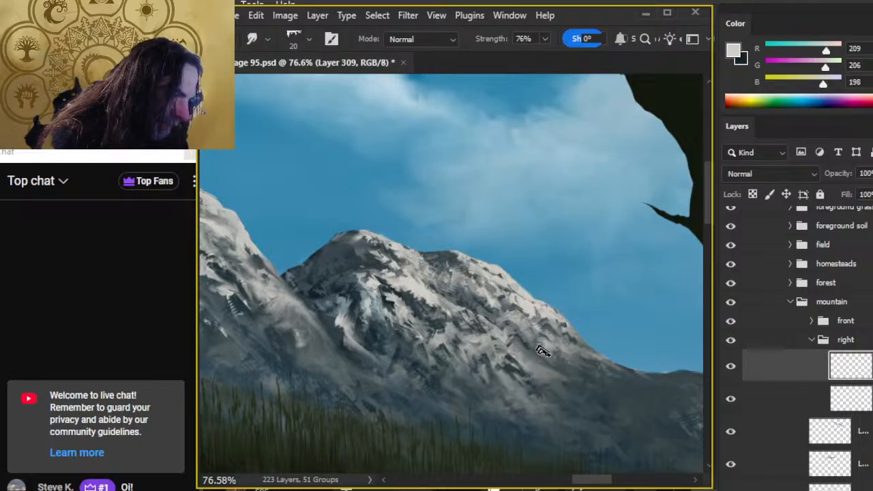
key(e)
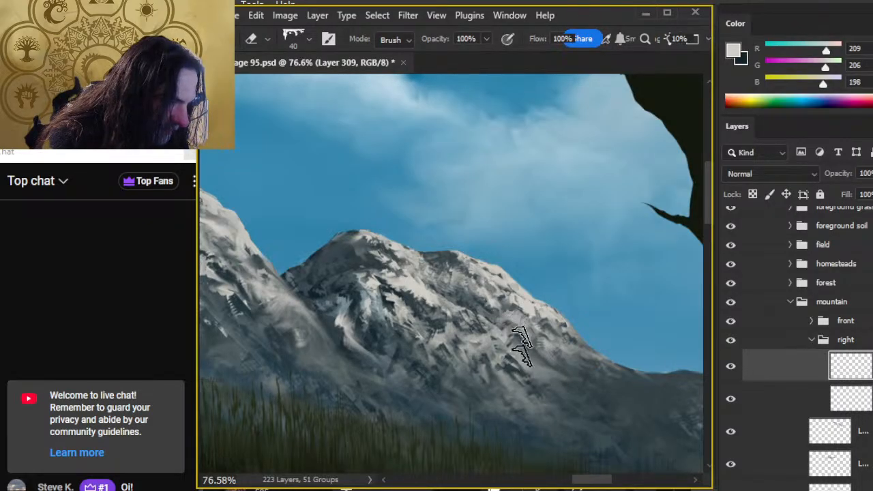
key(b)
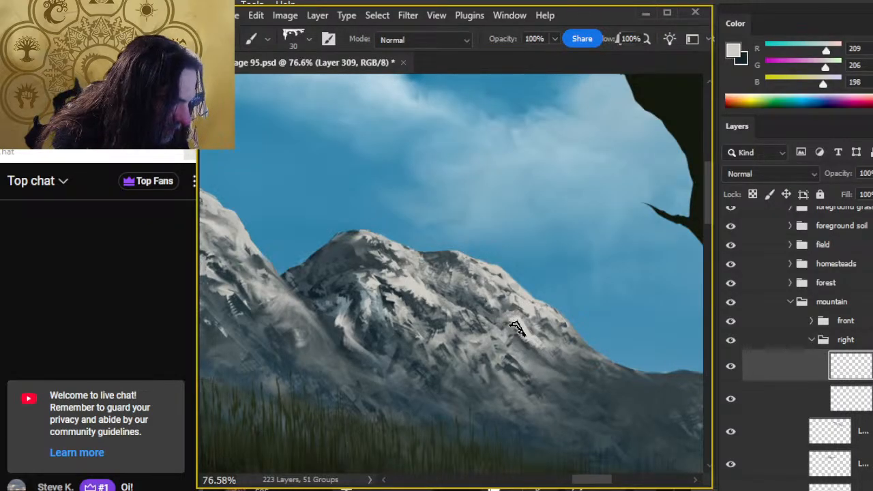
key(r)
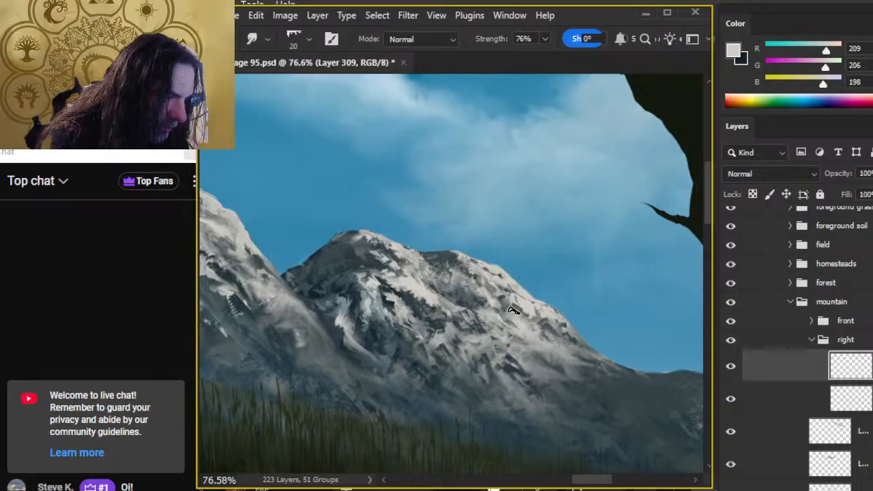
- Add dark rock marks in RGB 18, 34, 42 on the right mountain's middle slope with a size 15 brush and smudge them at 76% strength
key(z)
drag(478, 315, 484, 319)
key(b)
key(bracketleft)
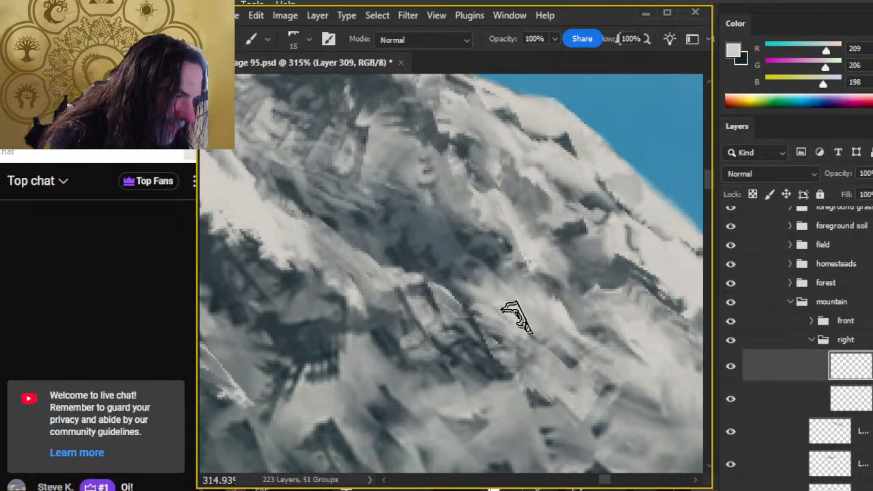
alt+click(493, 314)
key(r)
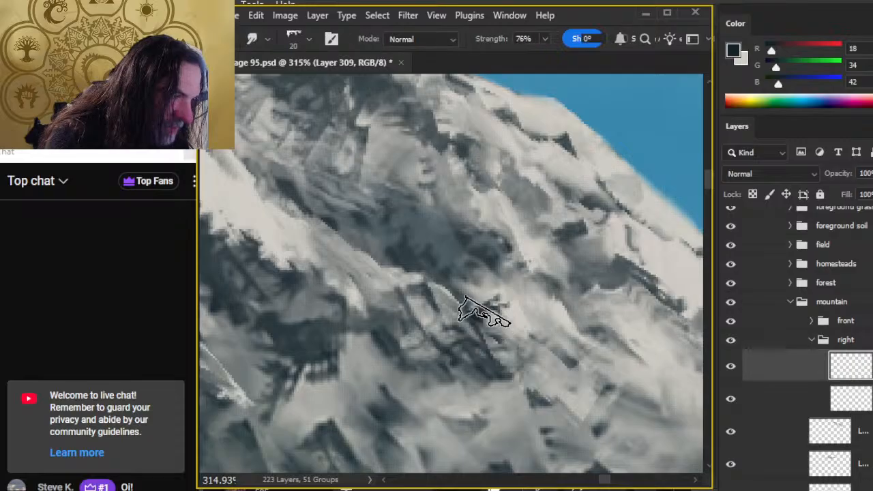
mouse_move(459, 298)
mouse_down()
mouse_move(519, 314)
mouse_move(491, 303)
mouse_move(501, 317)
mouse_move(479, 304)
mouse_move(502, 311)
mouse_up()
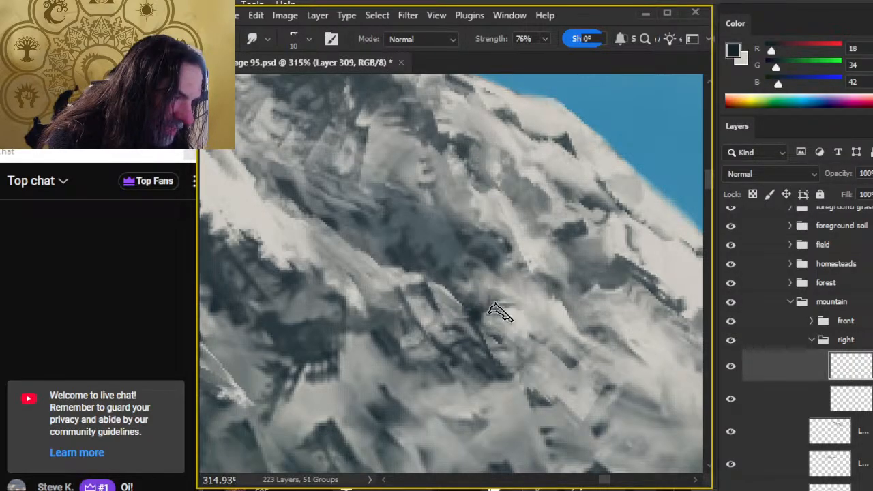
- Refine the dark rock mark's edge with further dark strokes and light grey snow (RGB 209, 206, 198), blending with size 10 smudging
key(b)
click(501, 312)
key(r)
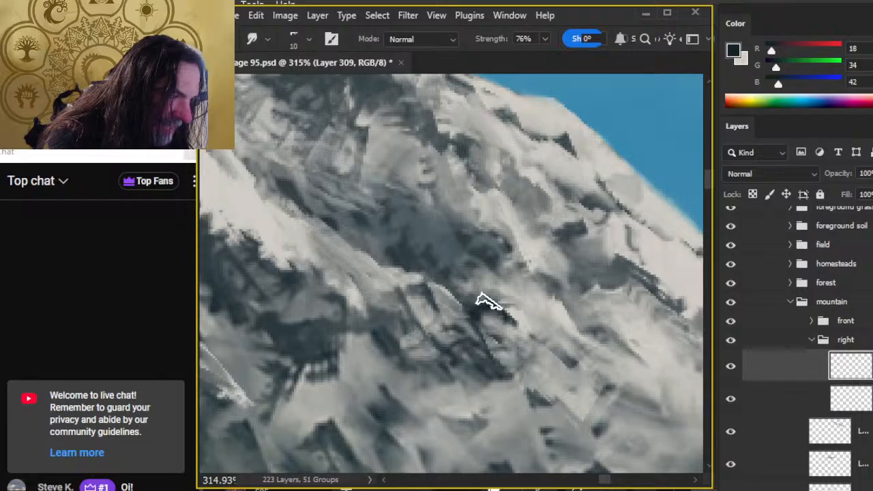
key(b)
alt+click(522, 324)
key(r)
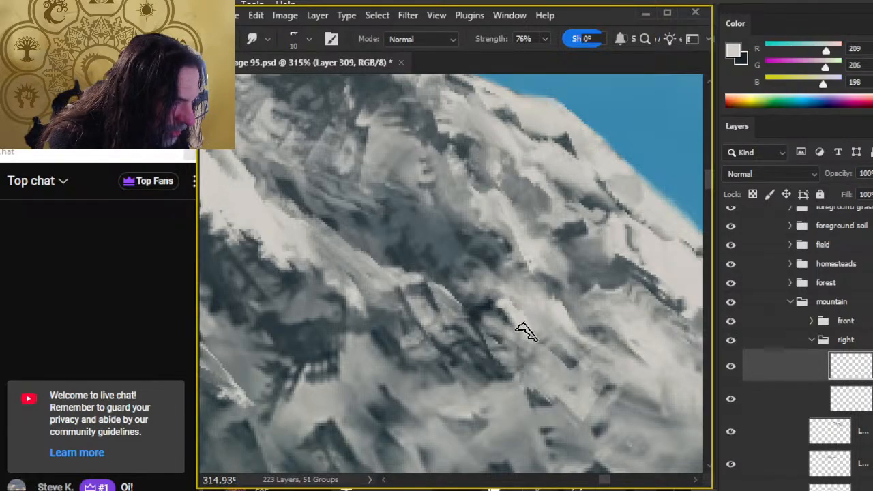
mouse_move(526, 330)
mouse_down()
mouse_move(561, 354)
mouse_move(541, 347)
mouse_move(547, 354)
mouse_move(538, 364)
mouse_move(584, 364)
mouse_move(538, 375)
mouse_move(565, 351)
mouse_move(565, 304)
mouse_move(560, 311)
mouse_move(518, 265)
mouse_move(529, 287)
mouse_move(554, 286)
mouse_move(511, 263)
mouse_move(504, 227)
mouse_move(535, 287)
mouse_move(503, 246)
mouse_move(498, 265)
mouse_move(538, 311)
mouse_move(499, 296)
mouse_move(477, 298)
mouse_move(494, 287)
mouse_move(474, 327)
mouse_up()
- Review the whole painting and both snowy mountains, comparing the right mountain with its top snow layer hidden and shown
key(ctrl+space)
mouse_move(570, 370)
mouse_down()
mouse_move(485, 344)
mouse_move(592, 380)
mouse_move(597, 402)
mouse_move(399, 299)
mouse_move(430, 277)
mouse_move(483, 348)
mouse_move(390, 312)
mouse_move(464, 354)
mouse_move(411, 333)
mouse_move(420, 333)
mouse_move(439, 371)
mouse_move(499, 227)
mouse_up()
key(f)
key(f)
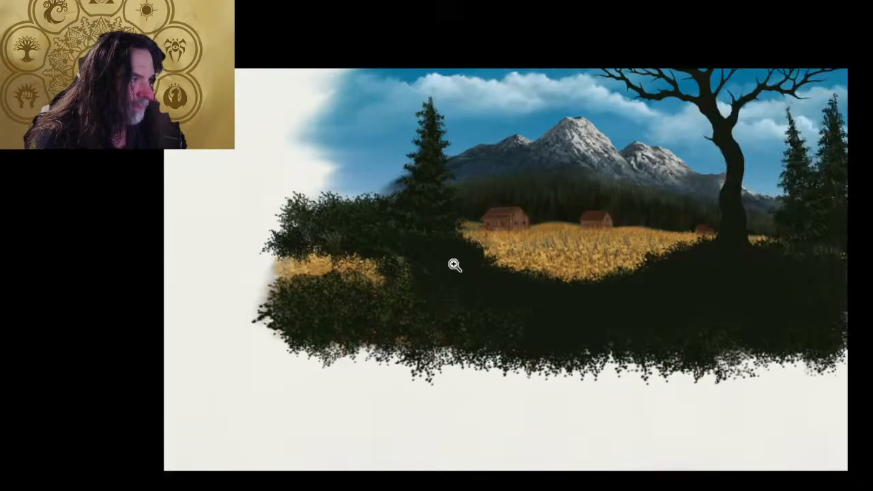
mouse_move(455, 265)
mouse_down()
mouse_move(605, 277)
mouse_move(689, 300)
mouse_move(680, 268)
mouse_move(732, 210)
mouse_move(771, 221)
mouse_move(744, 250)
mouse_up()
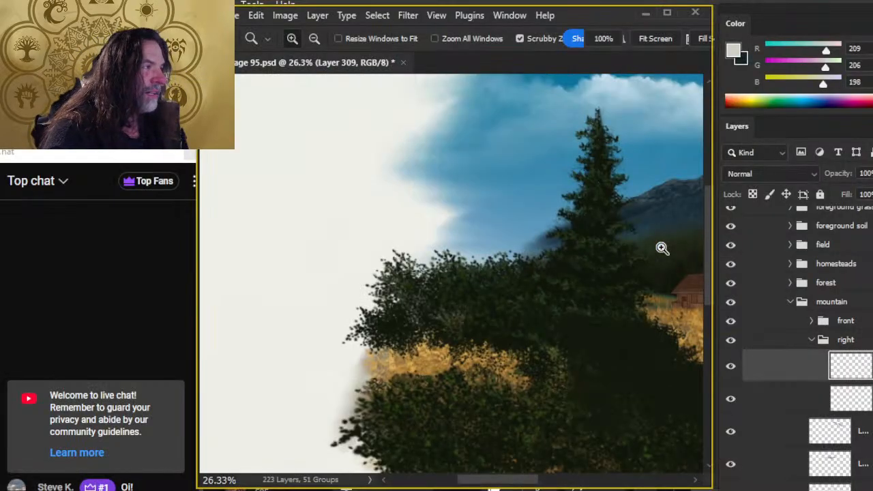
mouse_move(641, 279)
mouse_down()
mouse_move(385, 317)
mouse_move(236, 310)
mouse_up()
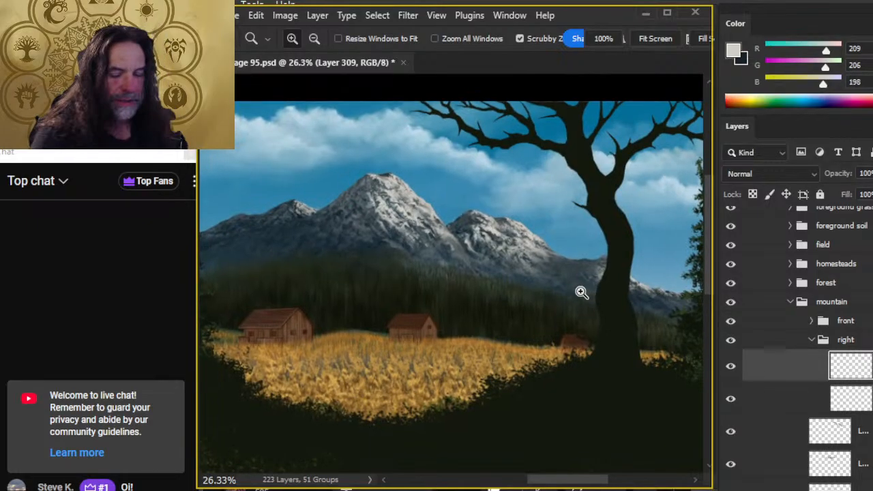
click(384, 191)
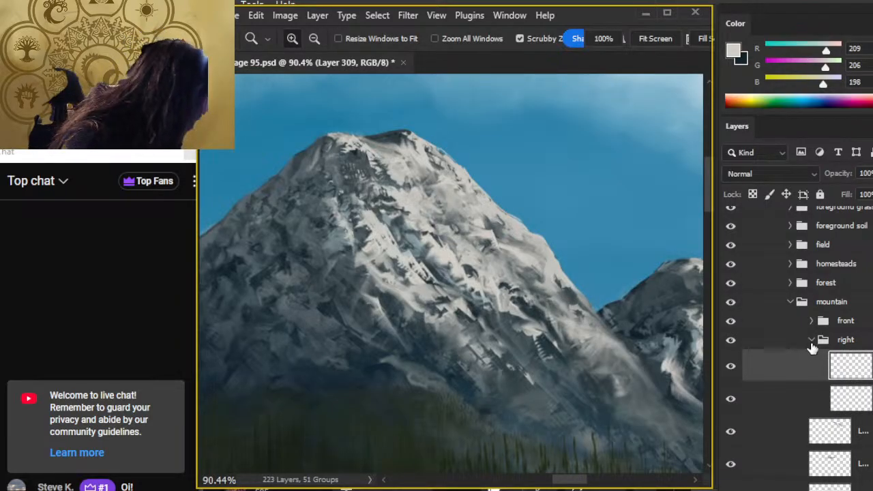
drag(650, 364, 443, 326)
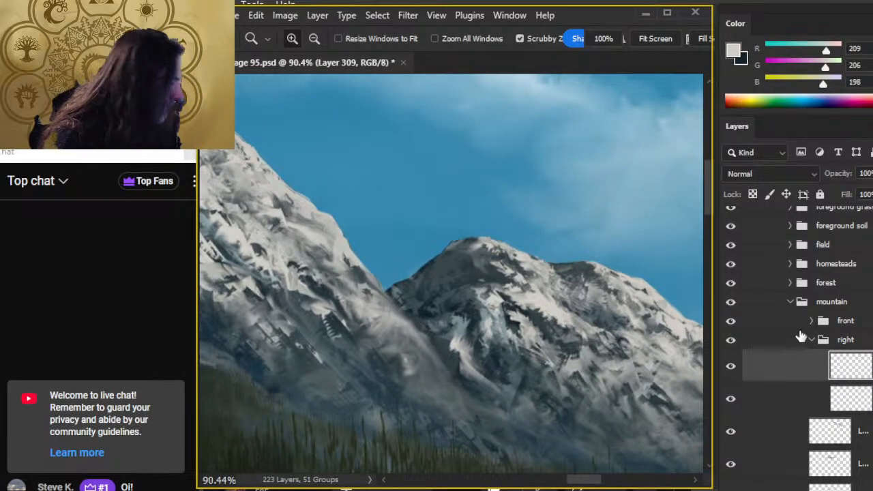
click(735, 369)
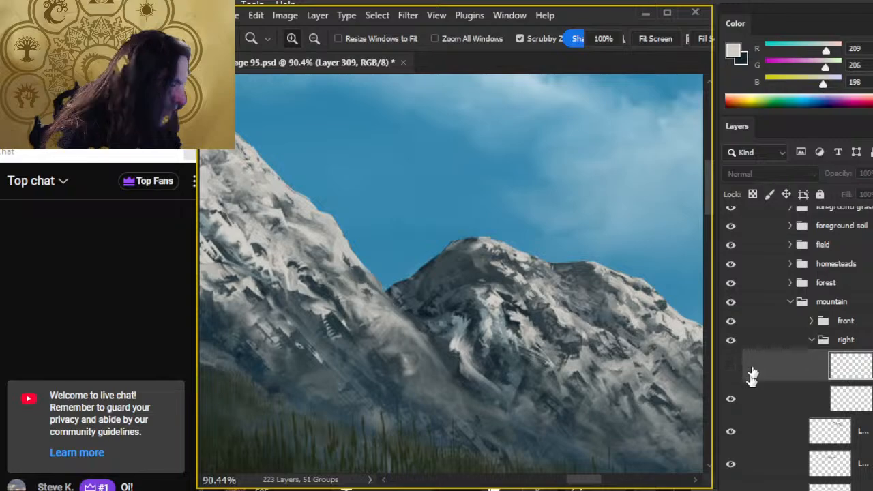
click(731, 367)
- Brush size 20 light grey snow below the right mountain's summit, refining it with size 40 erasing and size 10 smudging at 76% strength
key(b)
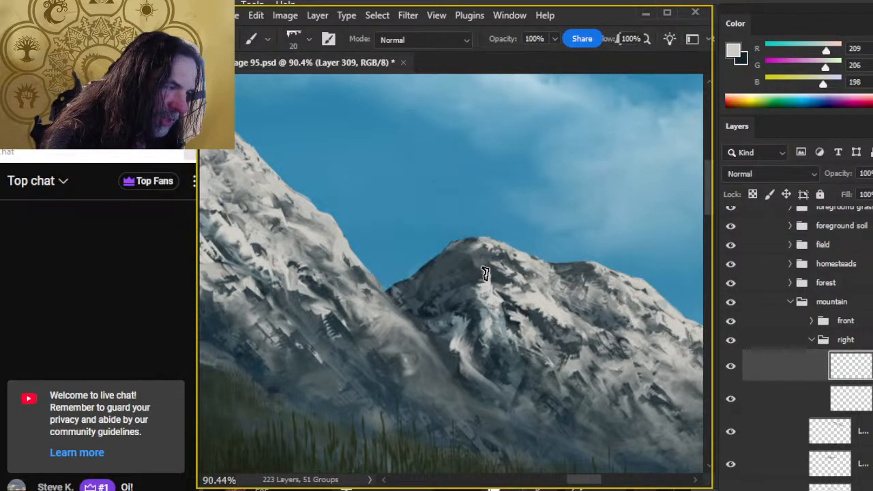
key(r)
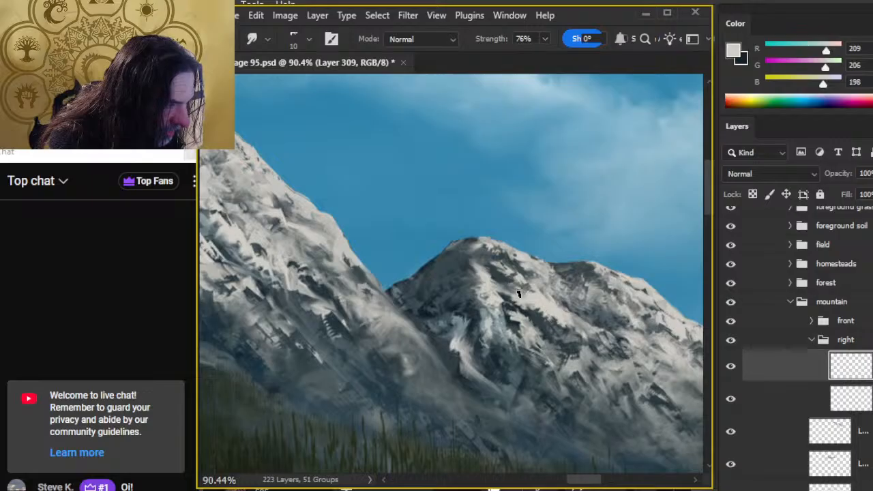
key(b)
key(r)
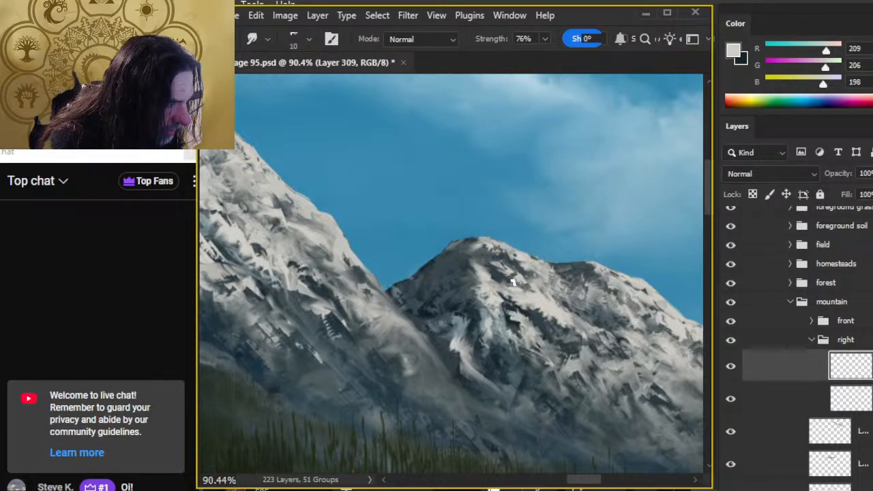
key(b)
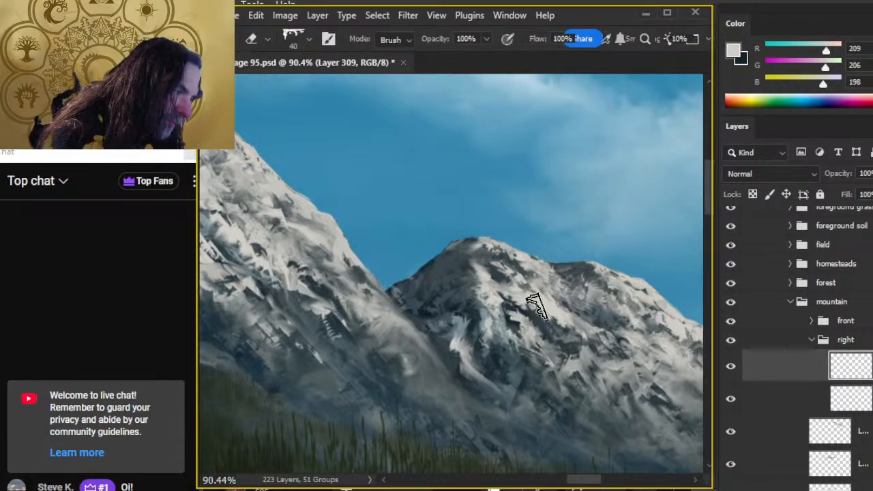
key(r)
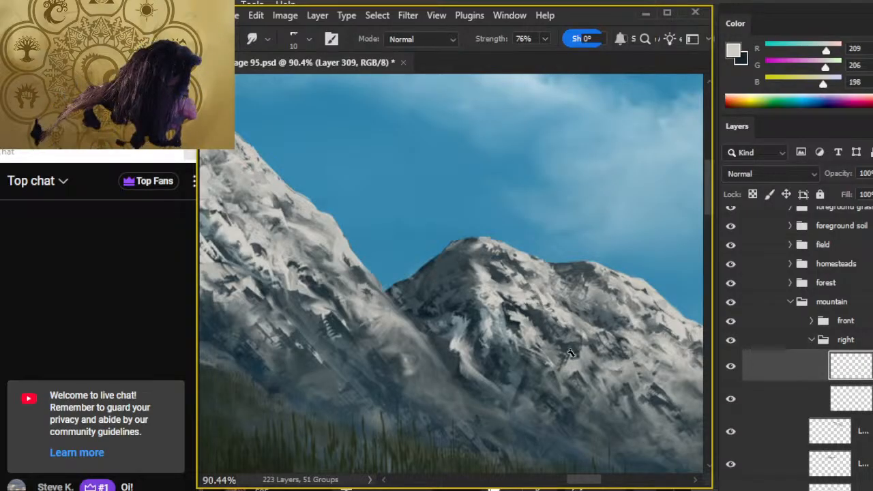
- On the right mountain's top layer, paint light grey snow at the lower end of the curved streak and smudge it at size 10
click(780, 408)
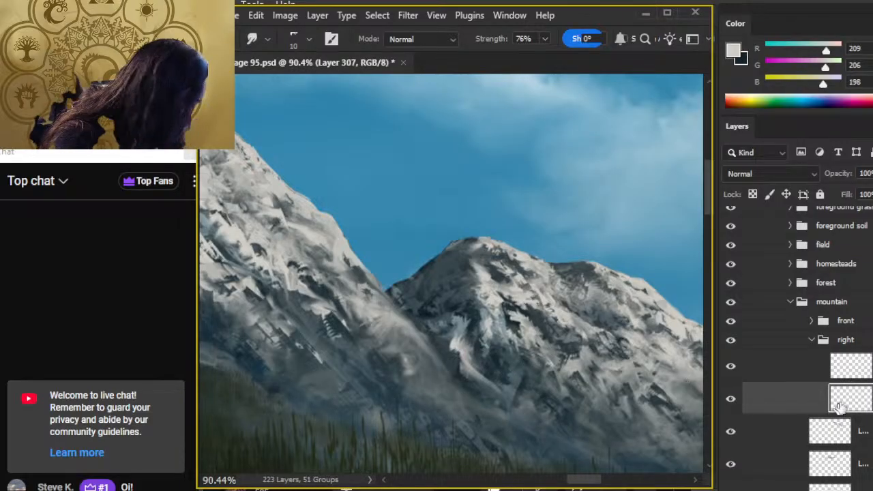
click(811, 369)
key(b)
mouse_move(487, 390)
mouse_down()
mouse_move(511, 382)
mouse_move(489, 395)
mouse_move(494, 390)
mouse_up()
key(r)
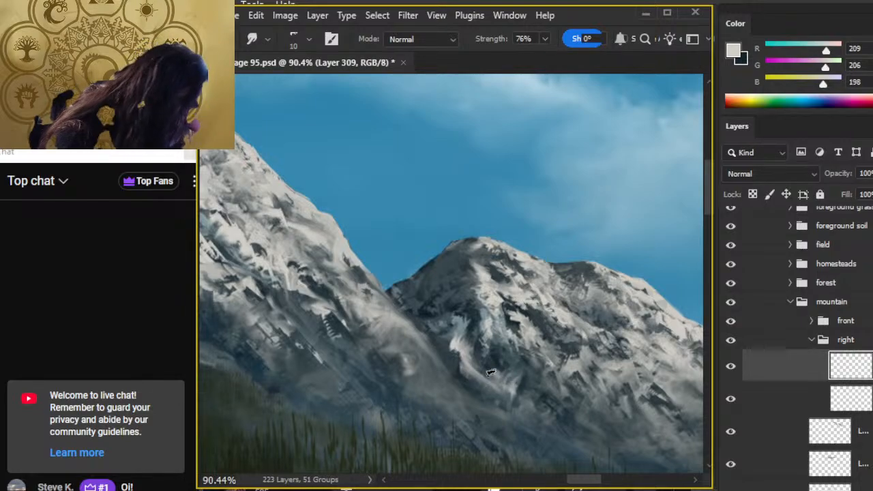
- Extend the snow at the curved streak's lower end, tone it down with sampled blue-grey (RGB 73, 87, 94), and smudge it at size 10
key(b)
drag(511, 397, 538, 408)
key(r)
key(b)
alt+click(516, 403)
key(r)
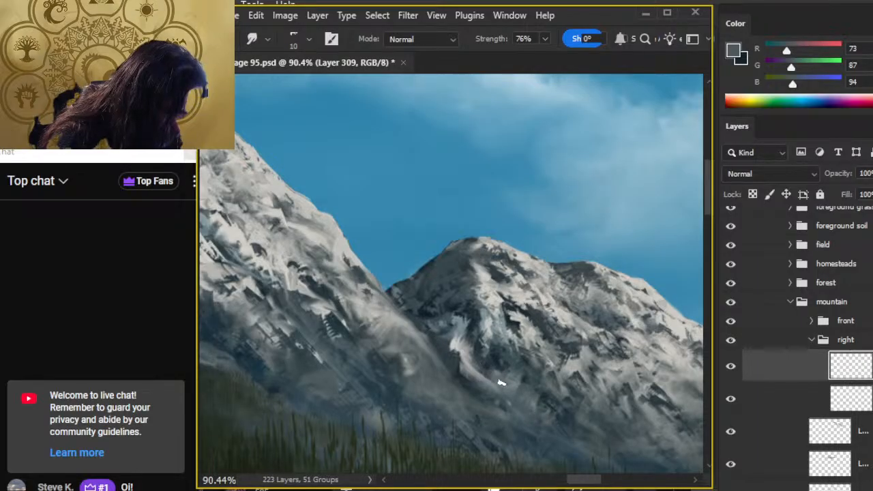
- Brush size 20 dark grey (RGB 71, 87, 88) over the hollow between the two mountains and blend it with size 25 smudging
key(z)
key(z)
mouse_move(544, 431)
mouse_down()
mouse_move(501, 423)
mouse_move(469, 366)
mouse_up()
click(466, 361)
key(b)
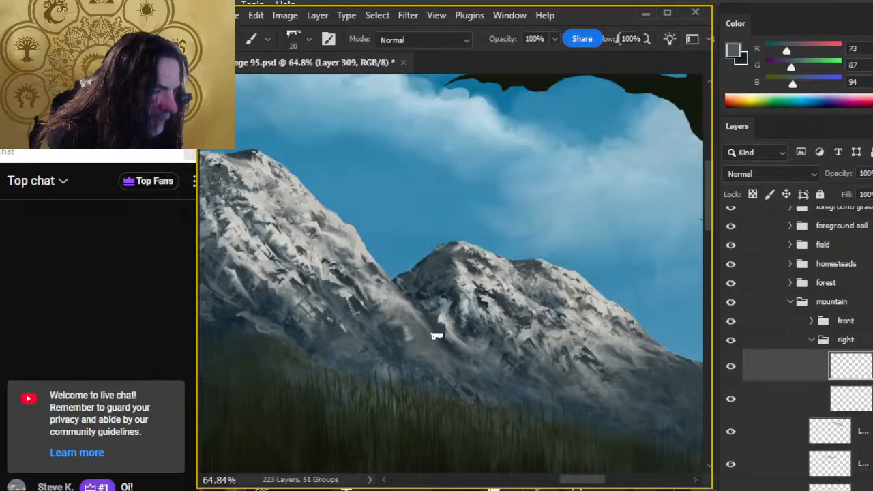
key(r)
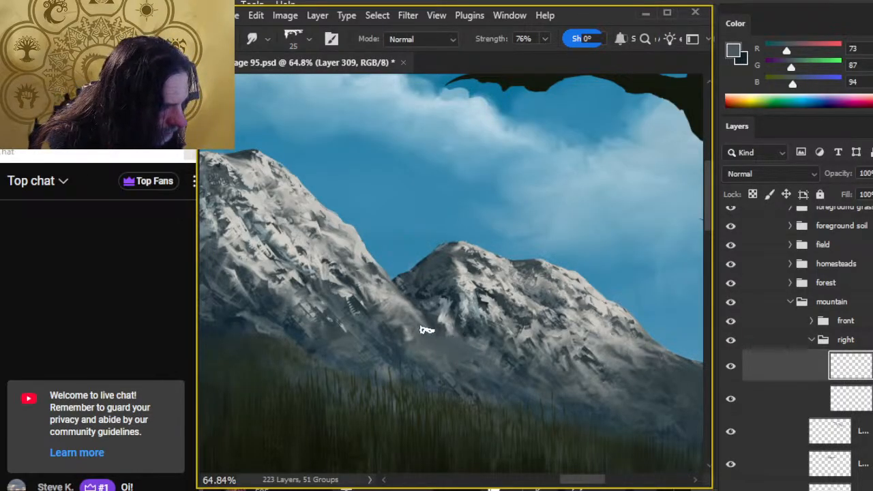
key(b)
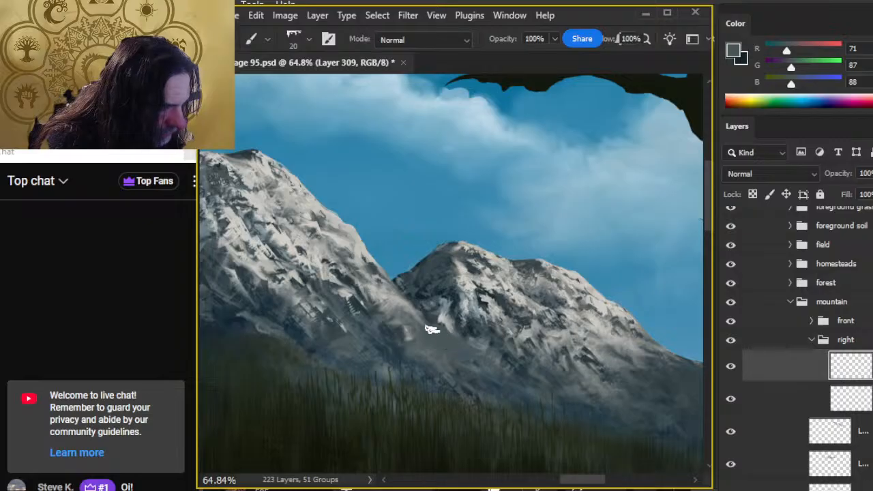
key(r)
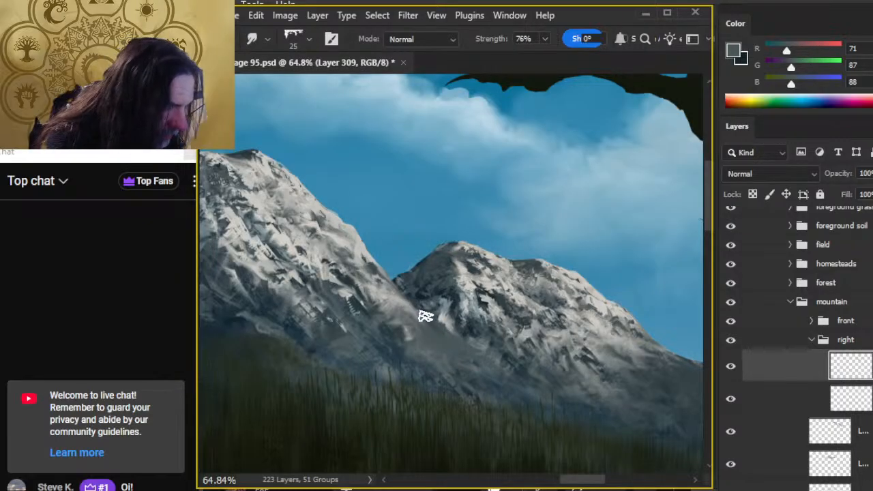
- Paint mid-grey snow (RGB 174, 176, 172) along the hollow between the mountains, smudge it at size 25, and soften it with a 20% opacity eraser
key(b)
alt+click(448, 337)
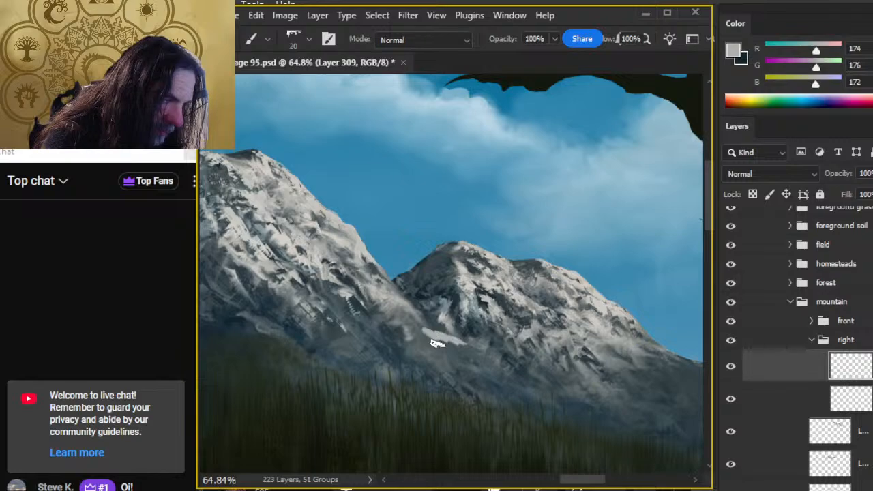
key(r)
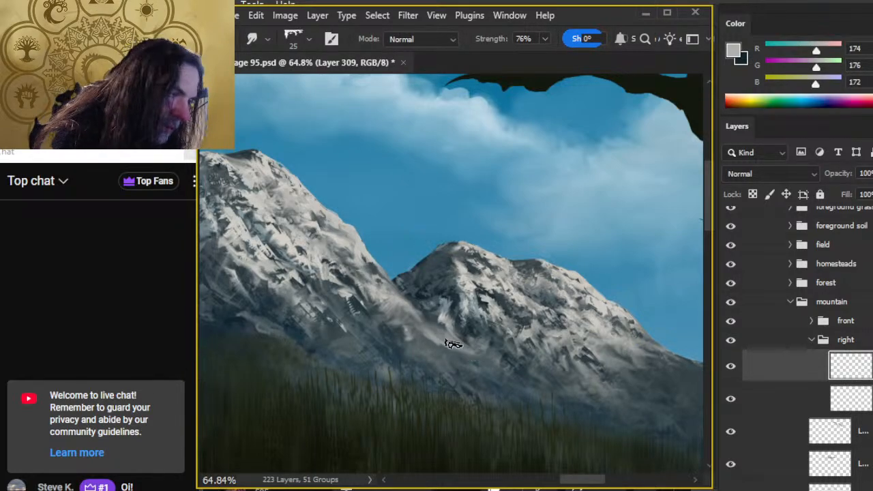
mouse_move(458, 346)
mouse_down()
mouse_move(495, 359)
mouse_move(467, 343)
mouse_move(512, 376)
mouse_move(428, 334)
mouse_move(482, 345)
mouse_move(519, 366)
mouse_up()
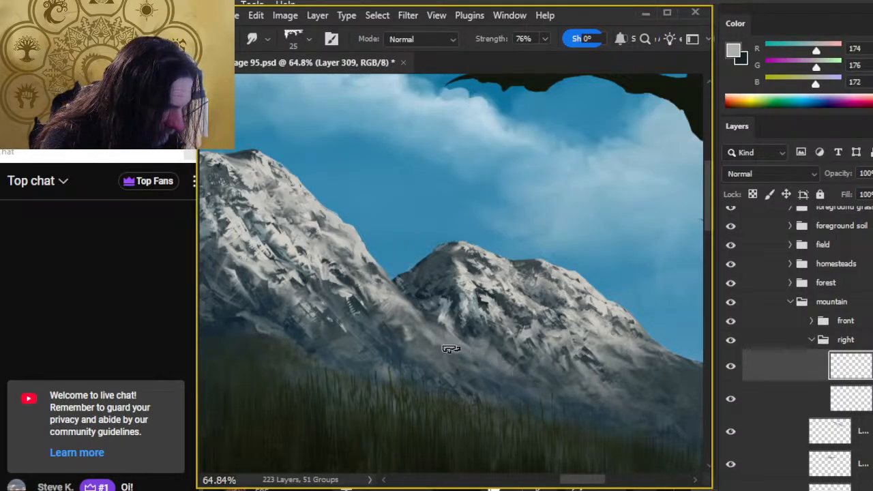
drag(452, 348, 501, 385)
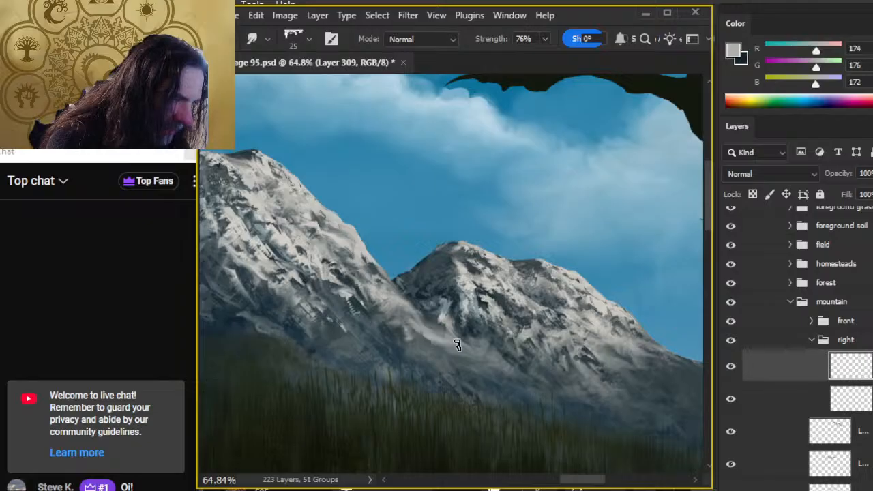
mouse_move(518, 366)
mouse_down()
mouse_move(359, 308)
mouse_move(472, 334)
mouse_up()
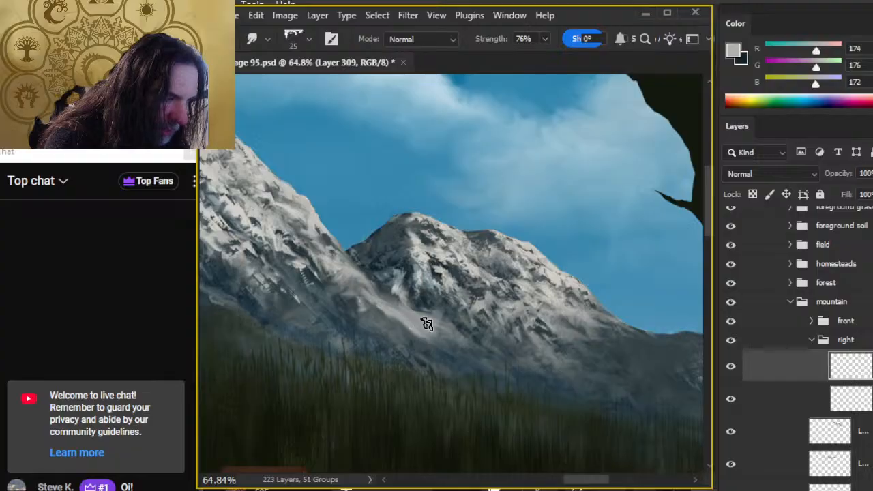
key(e)
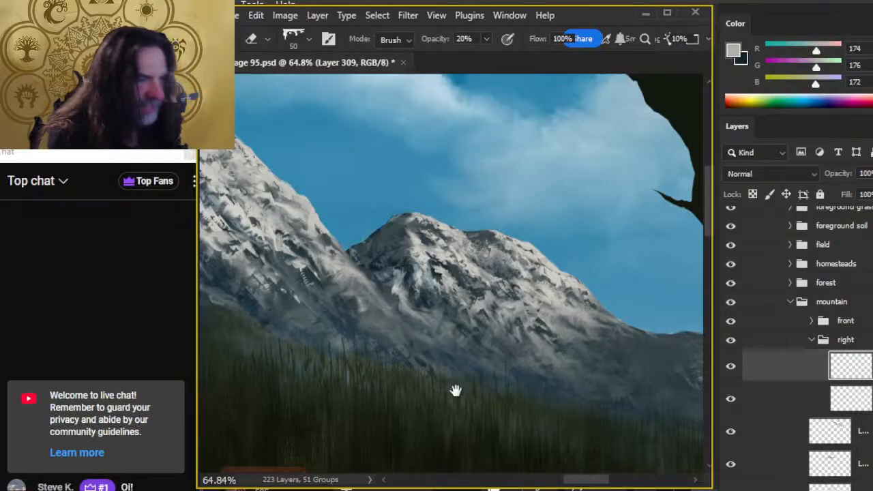
- Brush size 20 mid-grey snow just below the front mountain's summit and smudge it at size 25 with 76% strength
mouse_move(382, 303)
mouse_down()
mouse_move(600, 394)
mouse_move(594, 385)
mouse_up()
key(b)
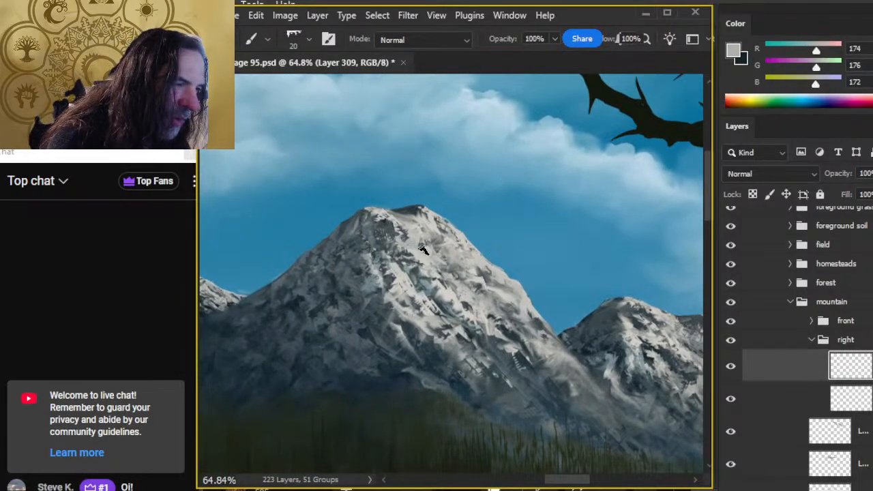
key(r)
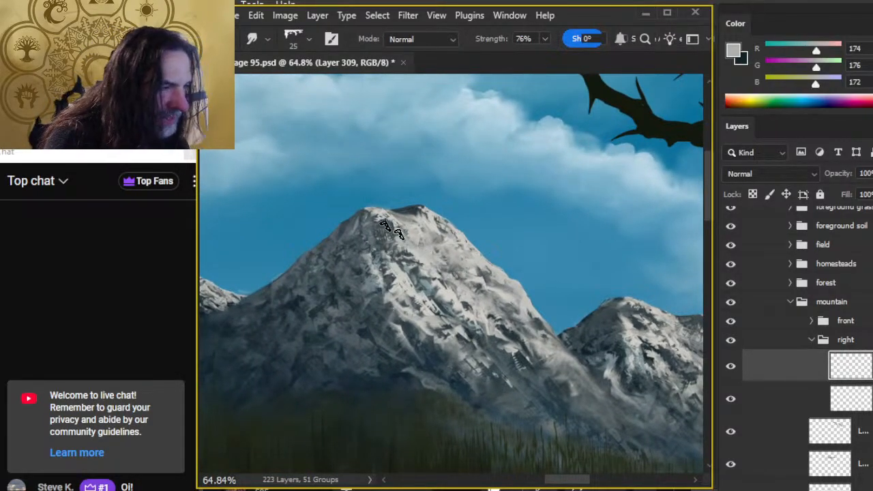
mouse_move(409, 246)
mouse_down()
mouse_move(378, 222)
mouse_move(411, 251)
mouse_move(378, 236)
mouse_move(401, 251)
mouse_up()
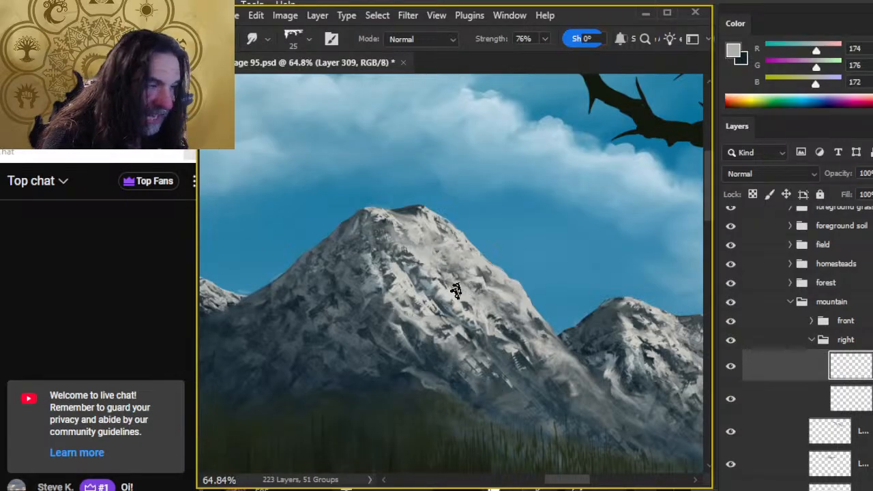
- Brush size 20 snow in sampled light grey (RGB 210, 206, 199) down the front mountain's upper slope and blend it with size 25 smudging
key(z)
drag(526, 366, 489, 369)
mouse_move(497, 338)
mouse_down()
mouse_move(553, 356)
mouse_move(545, 371)
mouse_up()
key(b)
alt+click(478, 273)
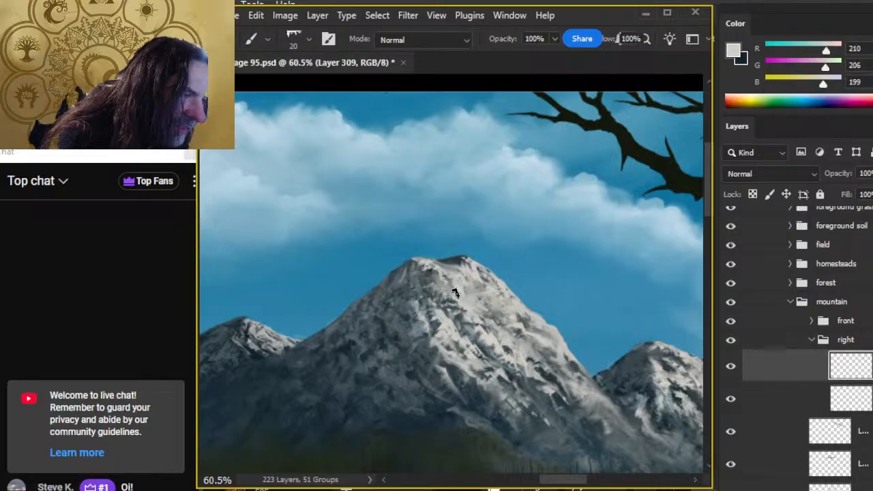
mouse_move(456, 293)
mouse_down()
mouse_move(485, 308)
mouse_move(463, 299)
mouse_move(476, 305)
mouse_move(483, 296)
mouse_move(508, 327)
mouse_up()
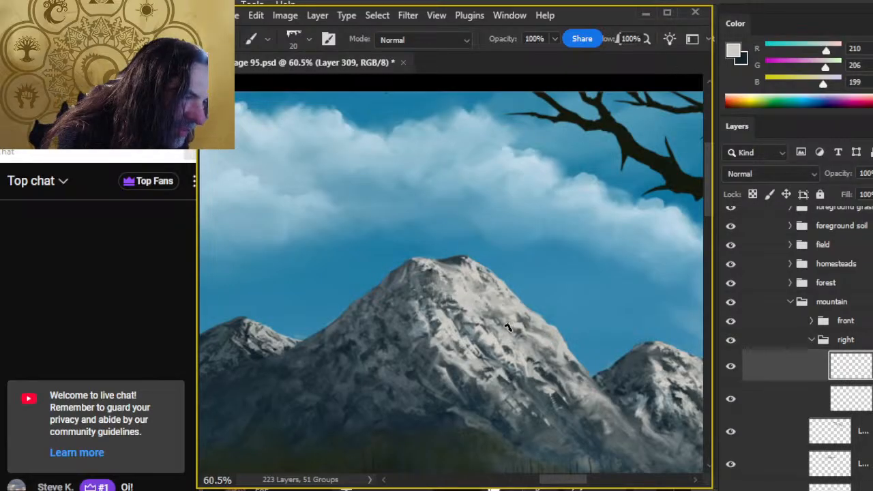
key(r)
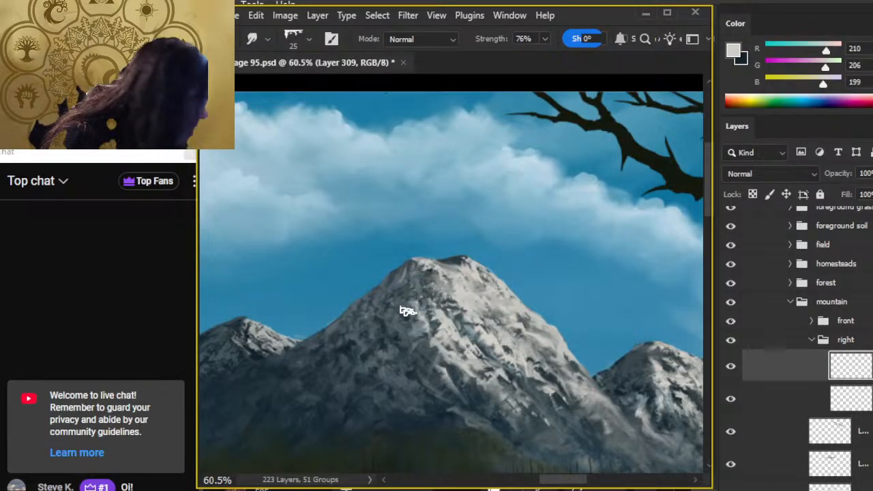
- Brush size 20 light grey snow (RGB 210, 206, 199) below the right mountain's second summit and smudge it at size 25 with 76% strength
mouse_move(481, 298)
mouse_down()
mouse_move(488, 310)
mouse_move(441, 290)
mouse_move(448, 303)
mouse_up()
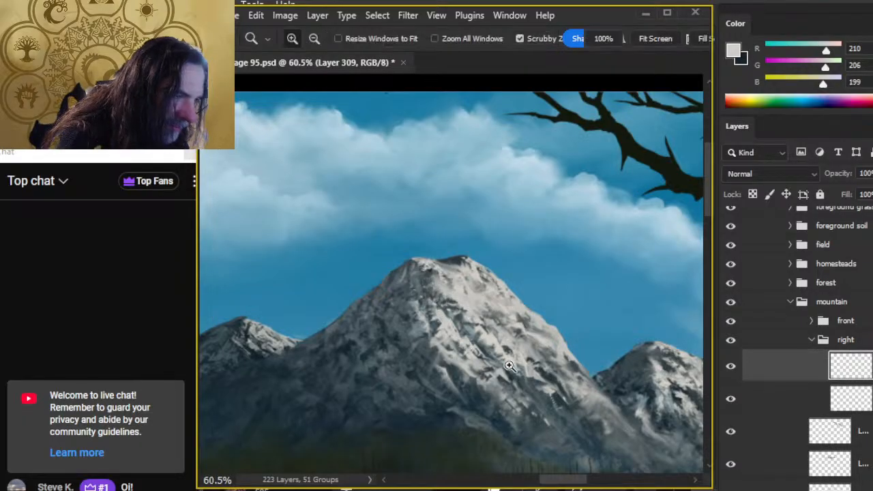
drag(508, 365, 464, 359)
drag(537, 383, 388, 292)
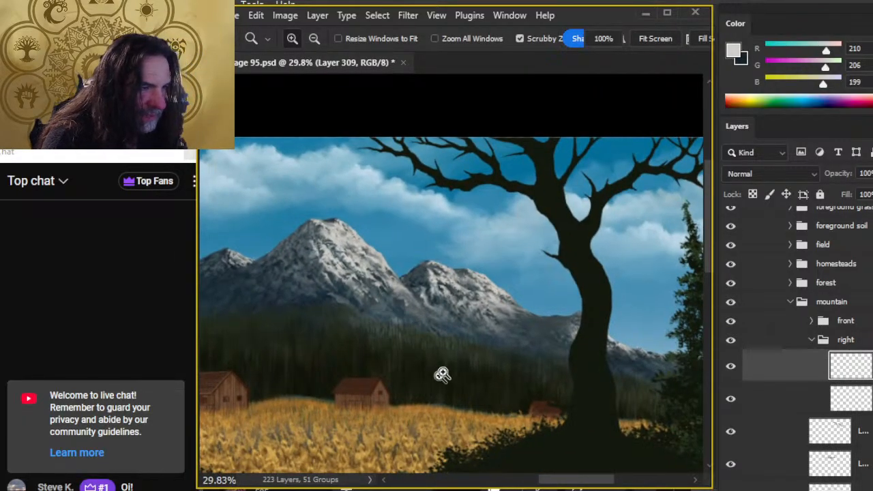
mouse_move(490, 291)
mouse_down()
mouse_move(525, 305)
mouse_move(449, 281)
mouse_up()
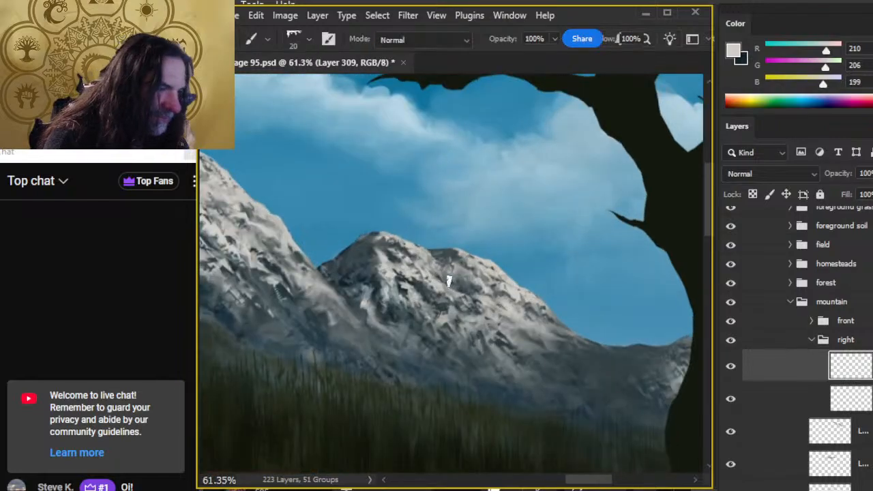
key(r)
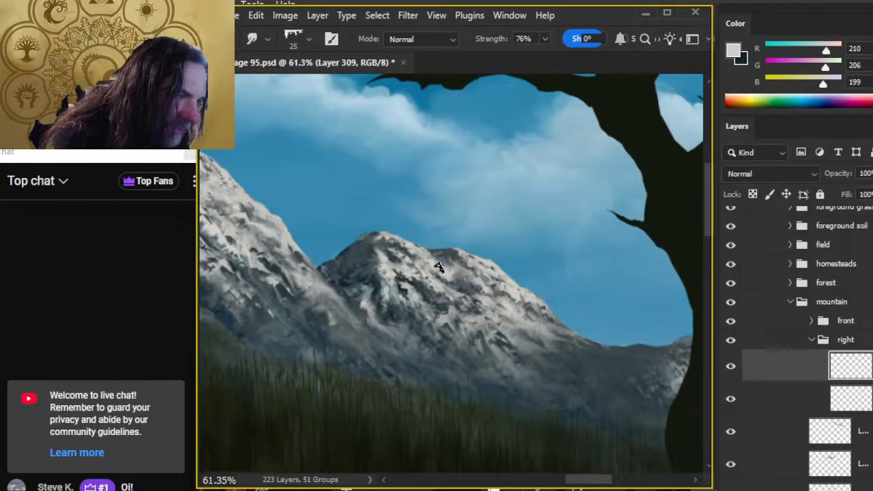
key(b)
key(0)
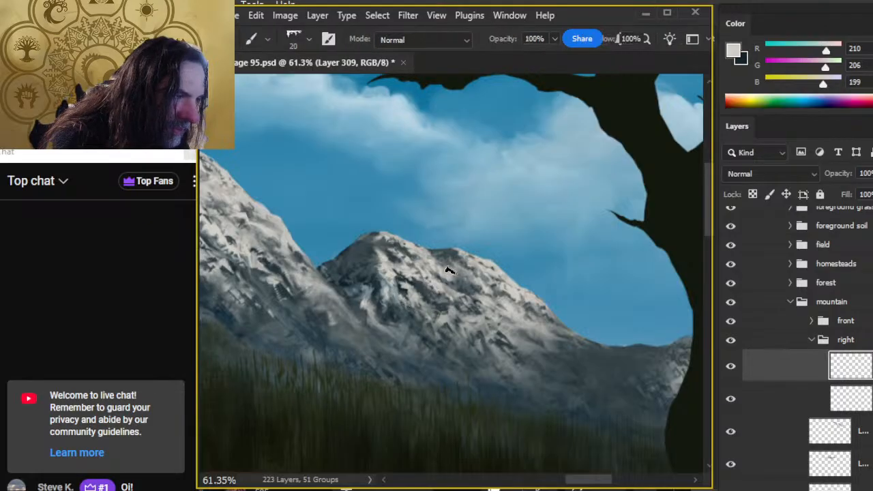
key(r)
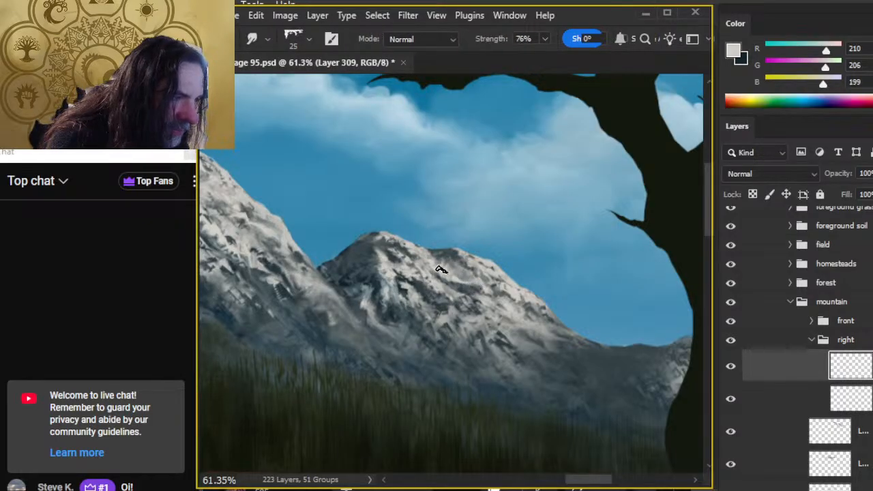
key(b)
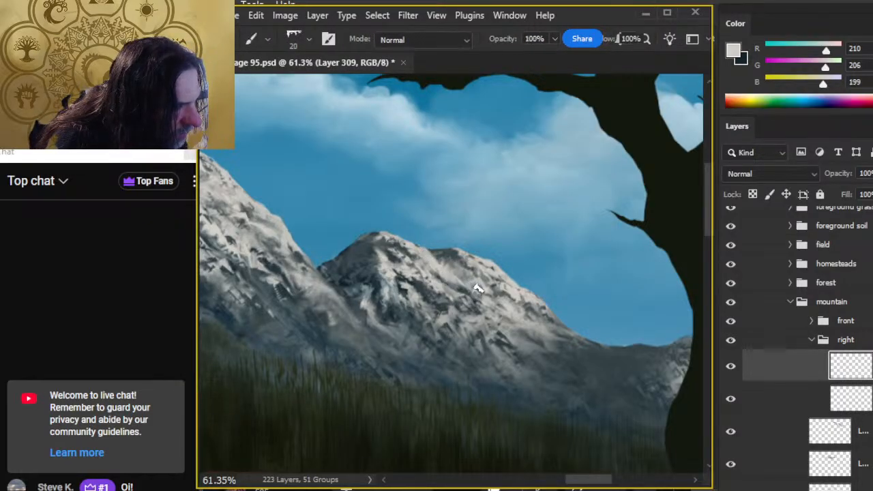
key(r)
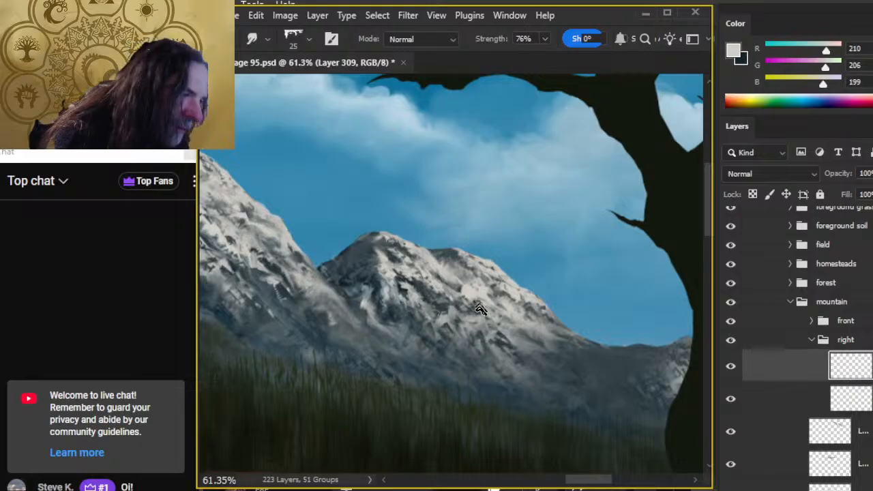
- Soften the snow on the right mountain's middle slope with a 20% opacity eraser, adding size 20 light grey touches and smudging them at size 25
key(e)
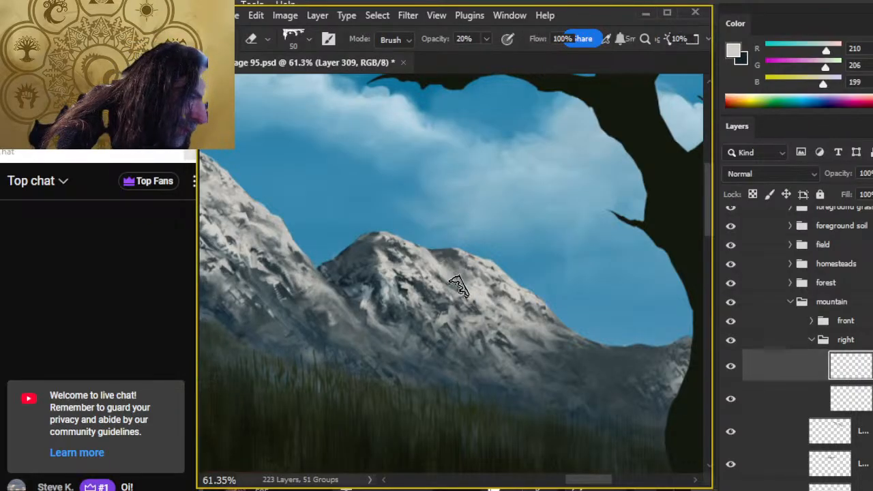
key(r)
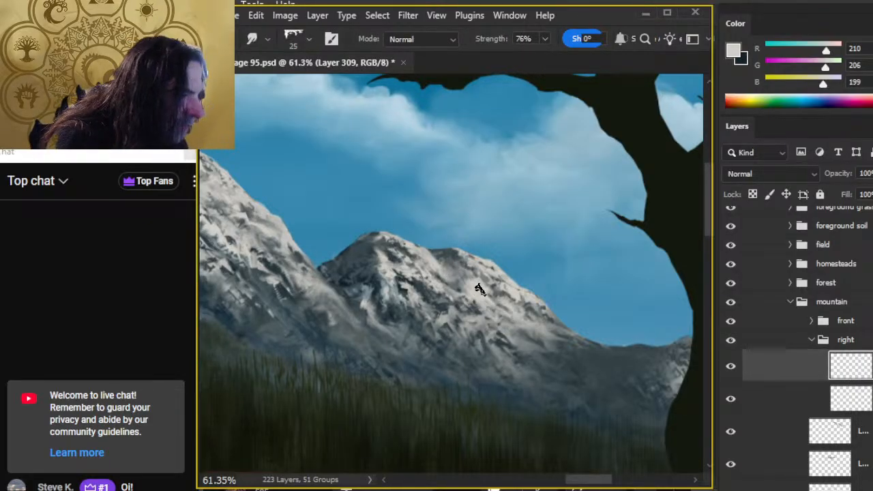
key(e)
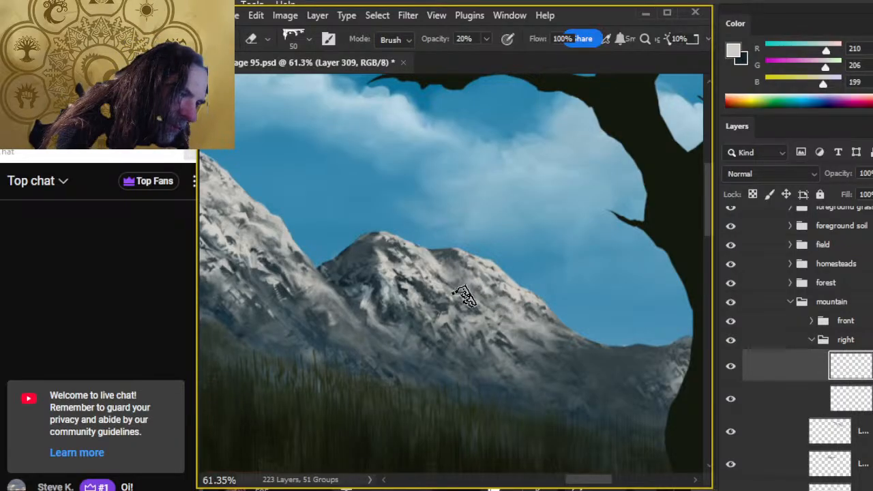
key(b)
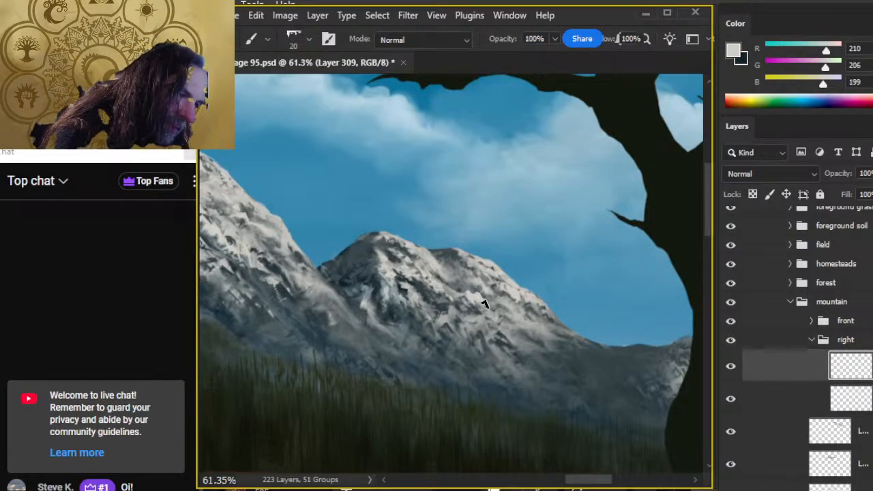
key(e)
key(r)
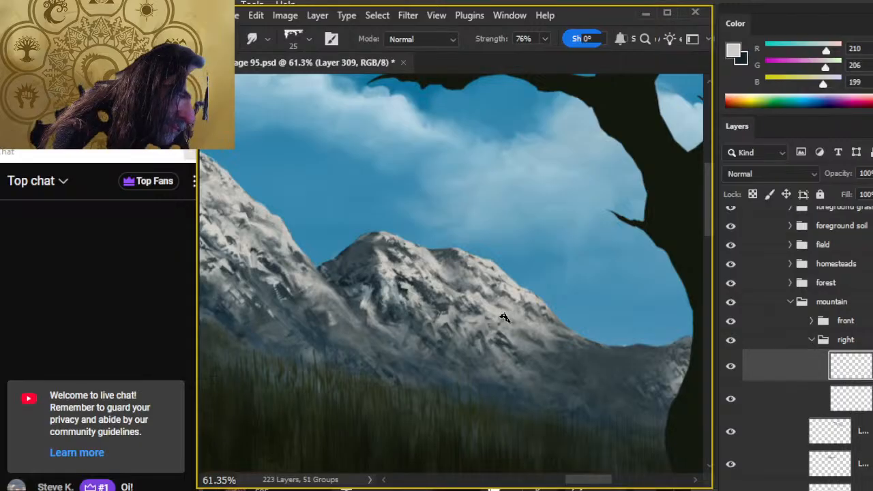
key(e)
key(r)
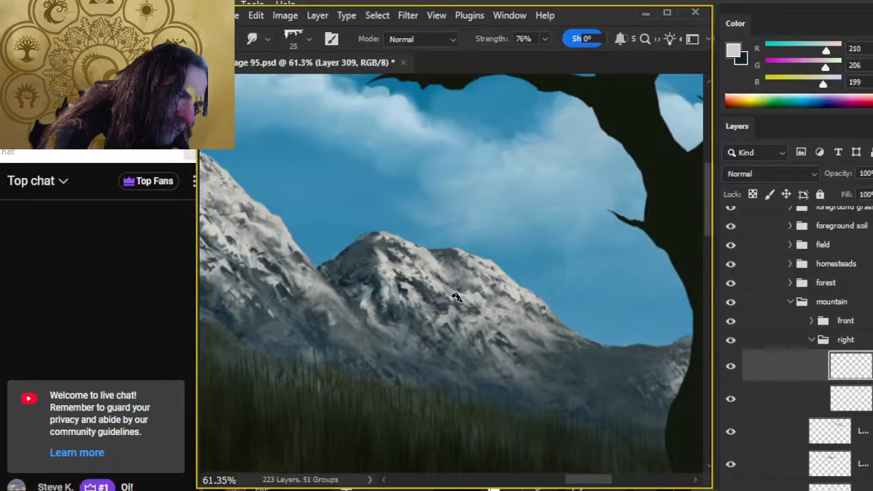
- Paint size 20 light grey snow around the dark gully below the right mountain's main peak and blend it with size 25 smudging
key(z)
drag(480, 362, 416, 317)
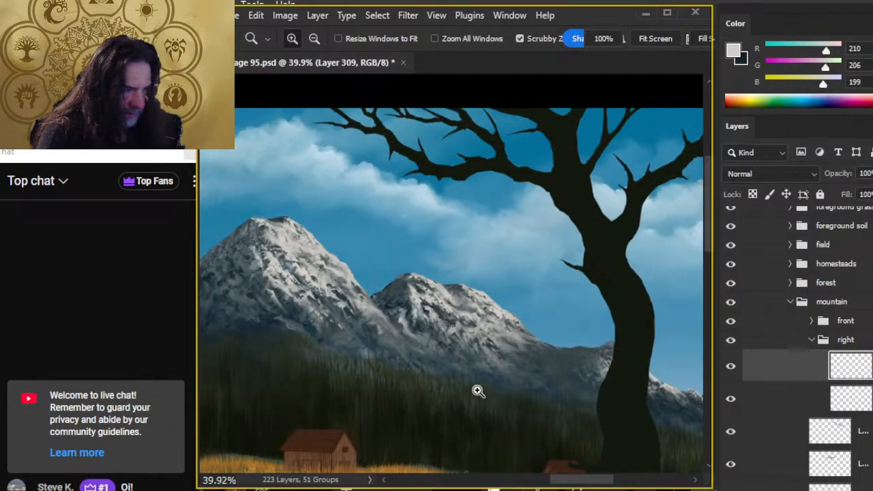
drag(478, 390, 417, 327)
drag(345, 295, 364, 288)
key(b)
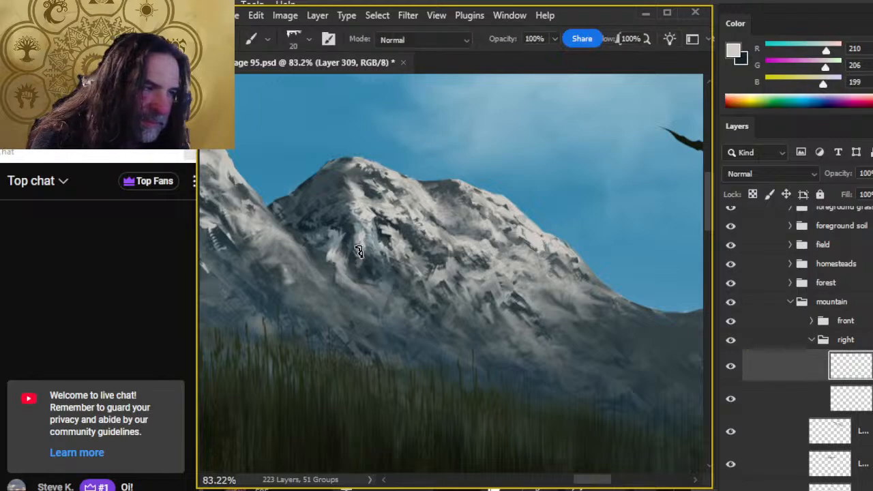
key(r)
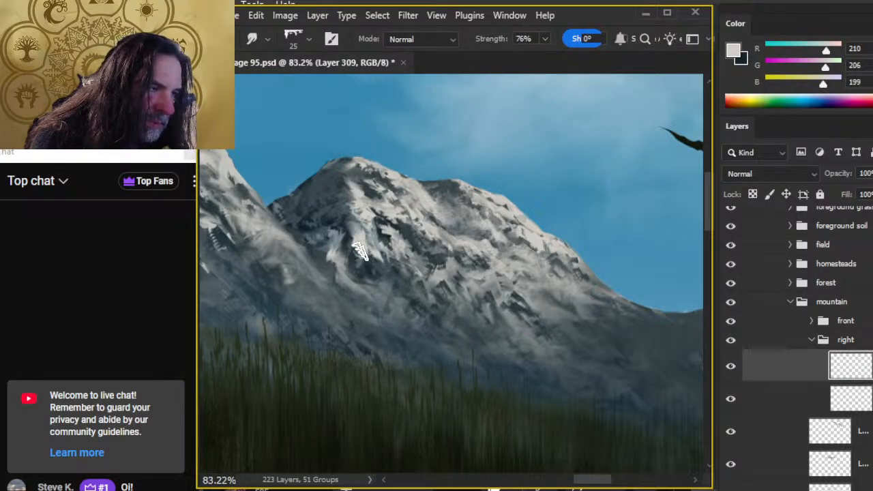
key(e)
key(r)
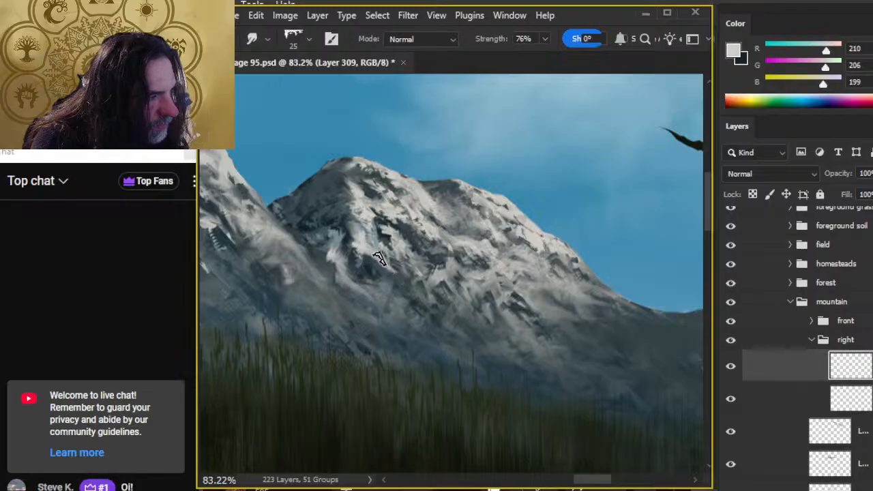
mouse_move(388, 278)
mouse_down()
mouse_move(405, 285)
mouse_move(391, 280)
mouse_up()
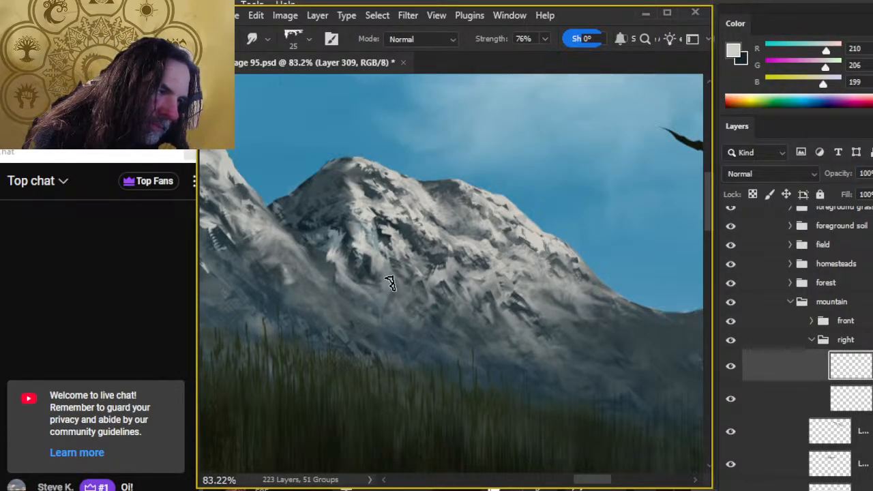
- Brush sampled greys (RGB 104, 112, 115 and 125, 135, 134) over the slope beneath the gully and smudge them at size 25
key(b)
alt+click(409, 291)
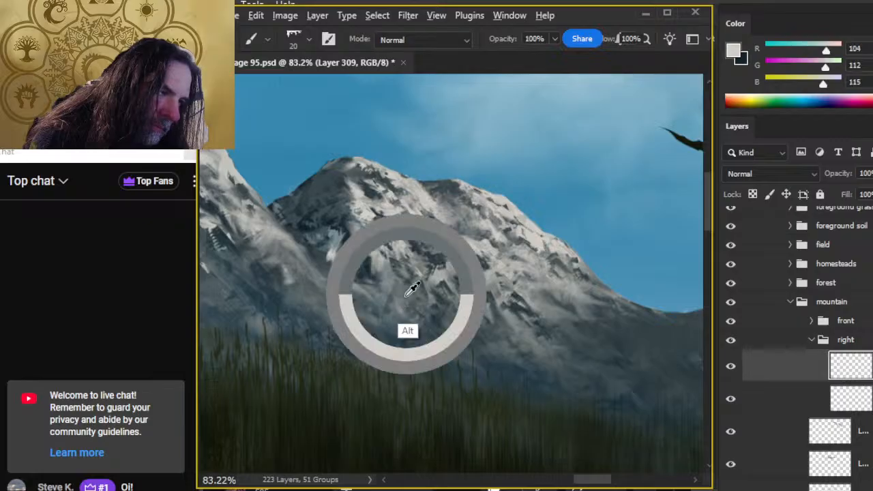
key(r)
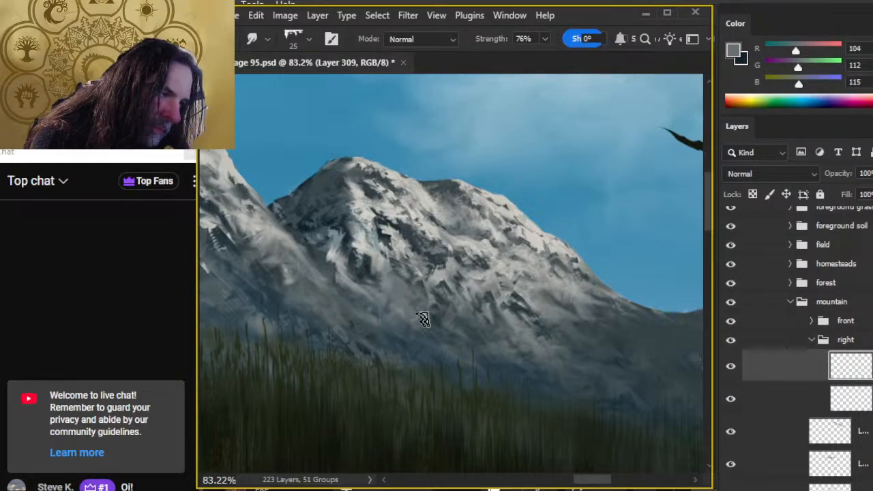
key(b)
alt+click(392, 285)
key(r)
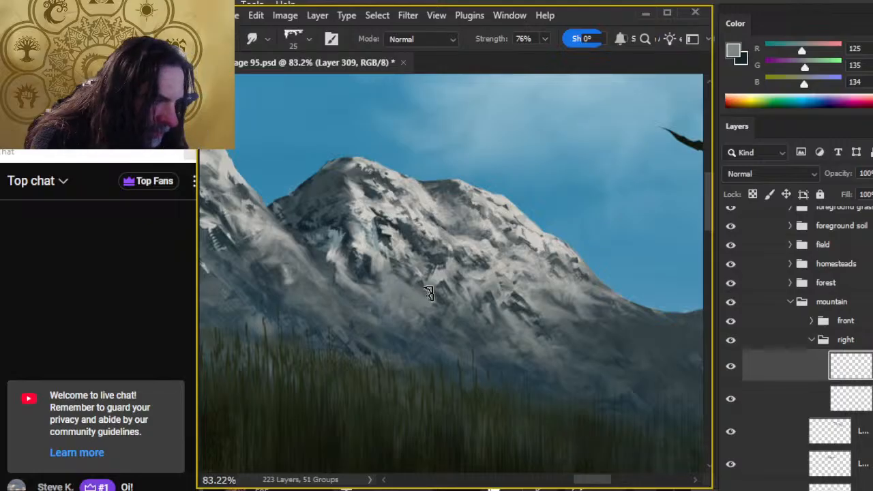
mouse_move(399, 285)
mouse_down()
mouse_move(405, 302)
mouse_move(460, 334)
mouse_move(455, 336)
mouse_move(435, 302)
mouse_move(397, 303)
mouse_move(437, 342)
mouse_up()
- Enlarge the smudge brush to 35 and blend the grey snow along the right mountain's lower slope
key(bracketright)
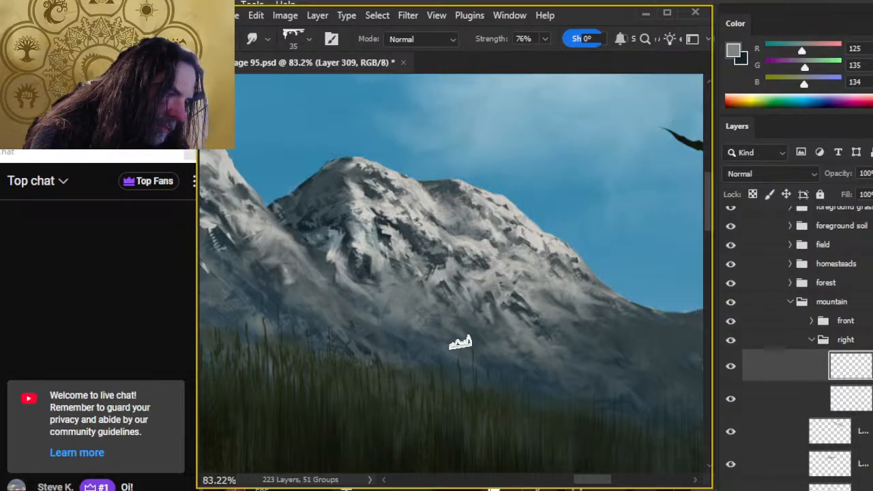
mouse_move(409, 313)
mouse_down()
mouse_move(452, 338)
mouse_move(502, 351)
mouse_up()
mouse_move(359, 304)
mouse_down()
mouse_move(422, 317)
mouse_move(415, 299)
mouse_move(390, 296)
mouse_move(384, 310)
mouse_move(427, 309)
mouse_move(375, 298)
mouse_move(387, 313)
mouse_move(468, 337)
mouse_move(379, 301)
mouse_move(405, 313)
mouse_move(367, 284)
mouse_move(396, 293)
mouse_up()
- Add a new layer in the right mountain group and brush sampled grey (RGB 136, 144, 142) on the lower slope at size 25
key(z)
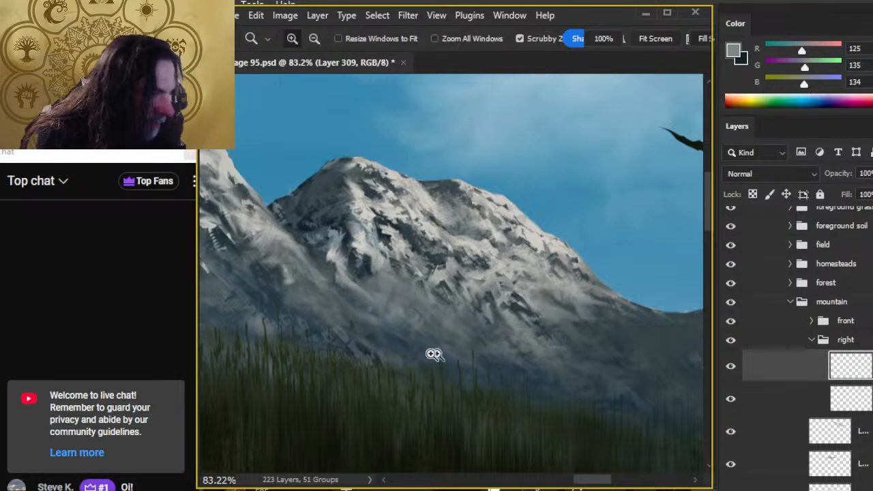
drag(434, 354, 364, 343)
drag(462, 366, 451, 390)
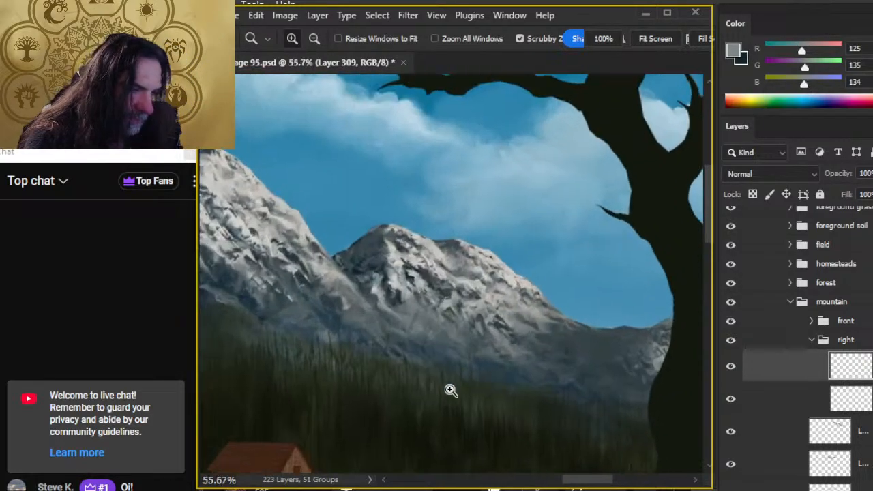
key(b)
alt+click(411, 291)
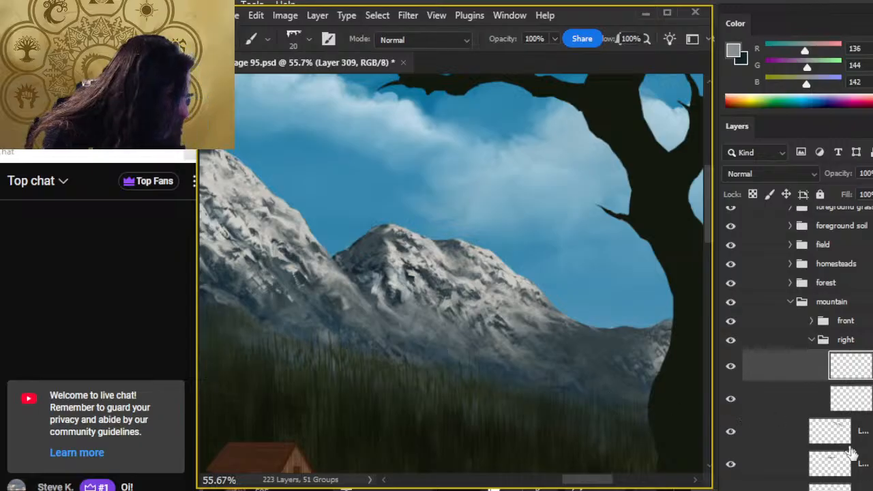
key(ctrl+shift+alt+n)
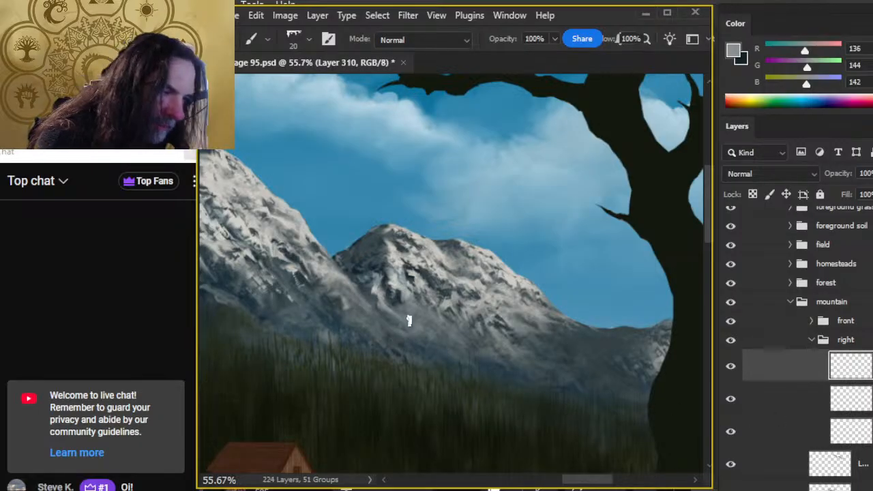
key(bracketright)
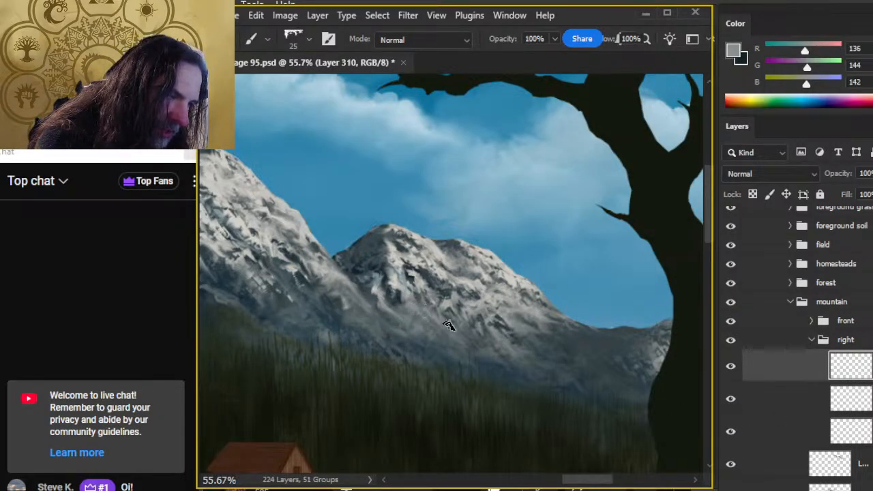
- Paint size 25 light grey snow (RGB 194, 193, 190) below the gully, smudge it at size 35, and soften it with a 20% opacity eraser
alt+click(409, 312)
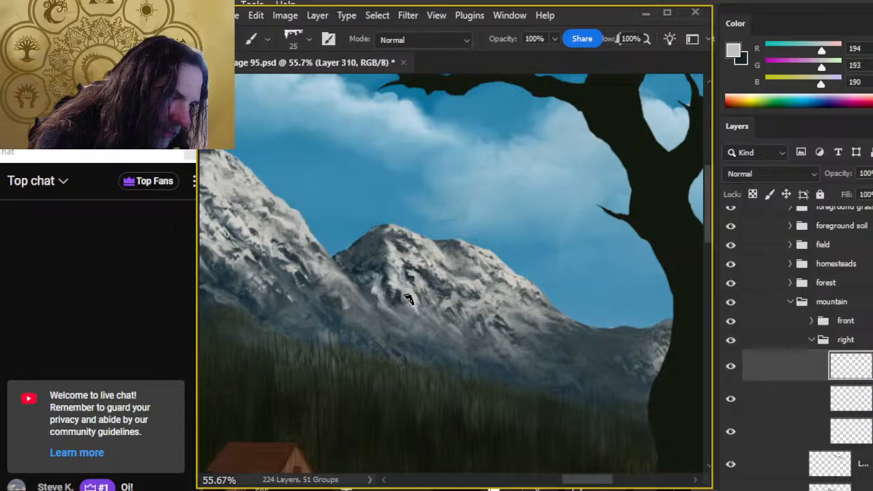
key(r)
key(b)
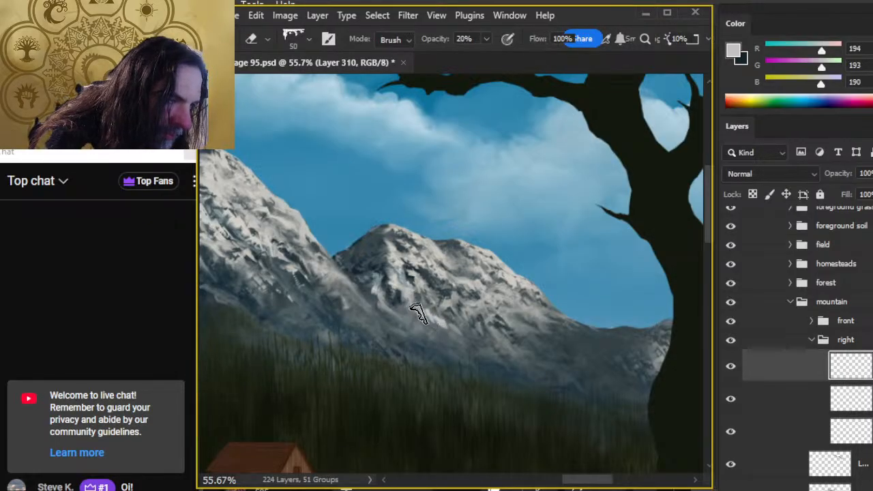
key(r)
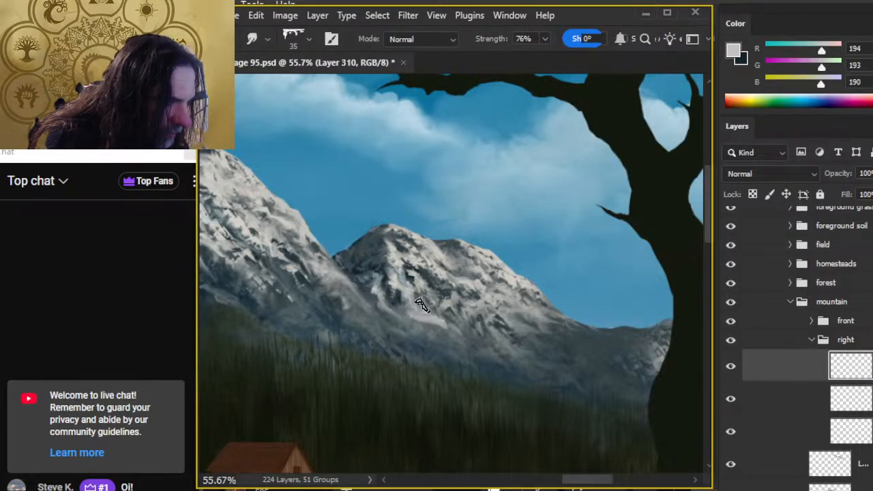
key(b)
key(r)
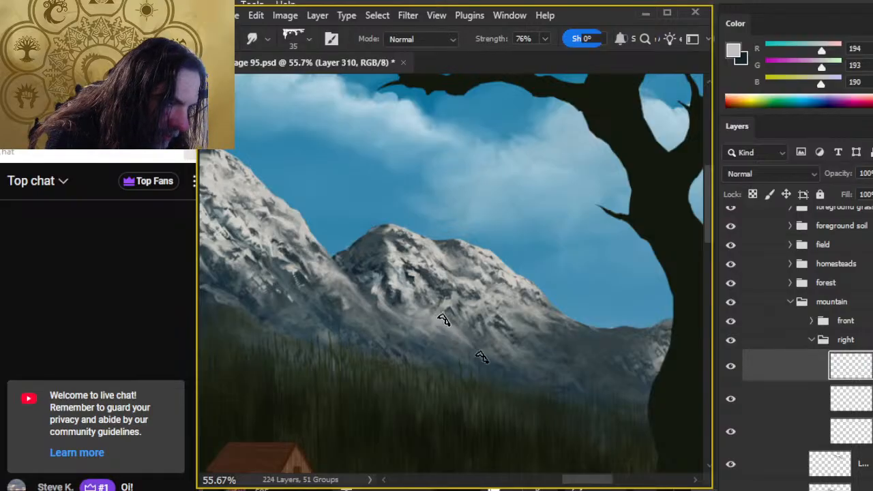
key(e)
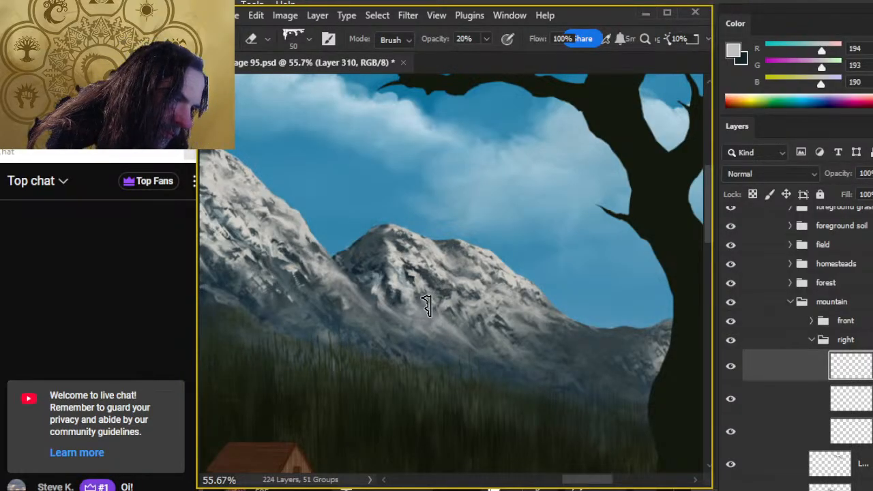
key(z)
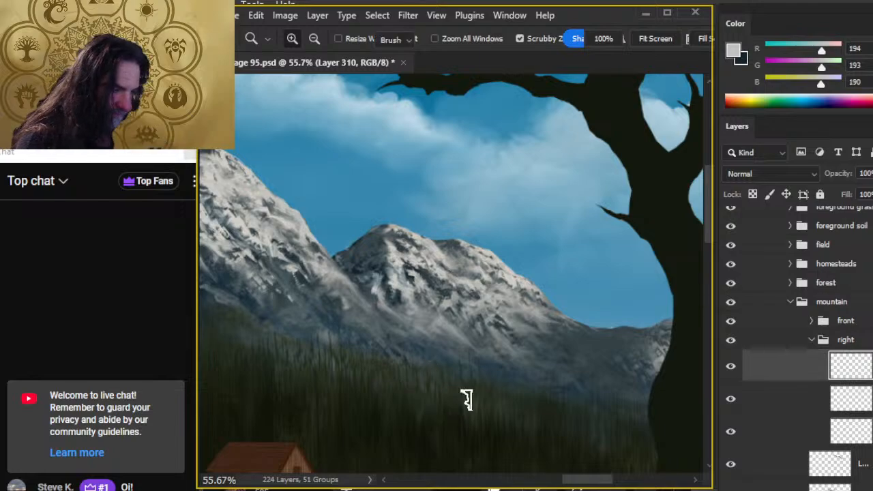
drag(467, 400, 439, 403)
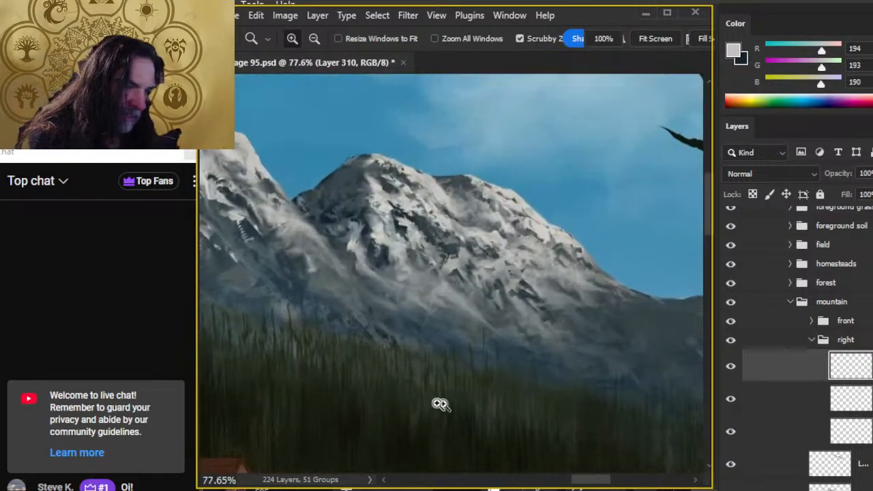
- Brush sampled greys (RGB 111, 119, 120 and 49, 62, 66) around the right mountain's gully at size 25 and smudge them
key(b)
alt+click(414, 273)
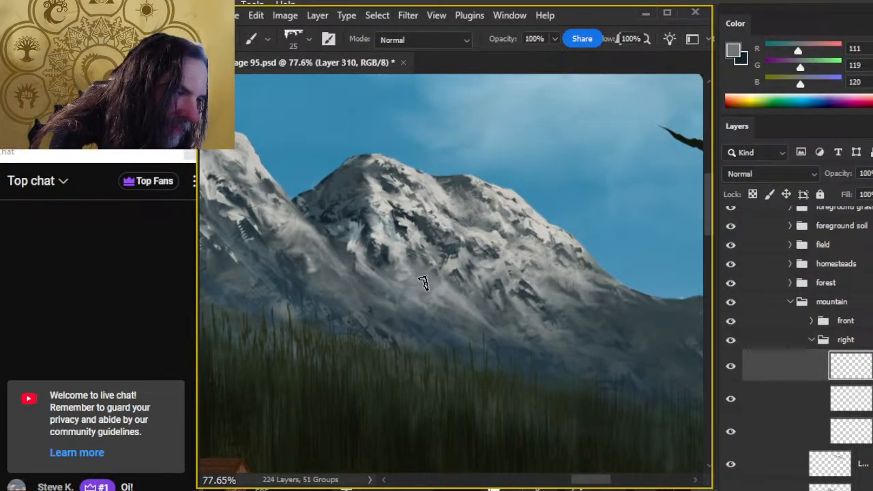
alt+click(429, 239)
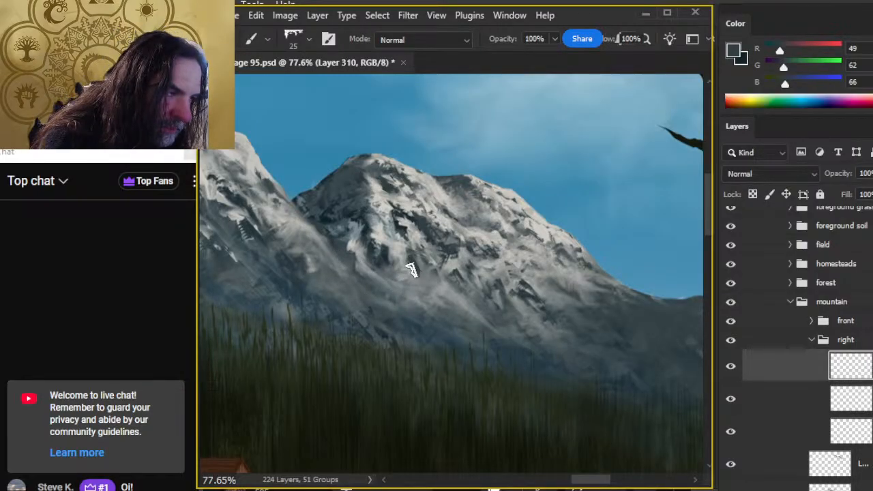
key(r)
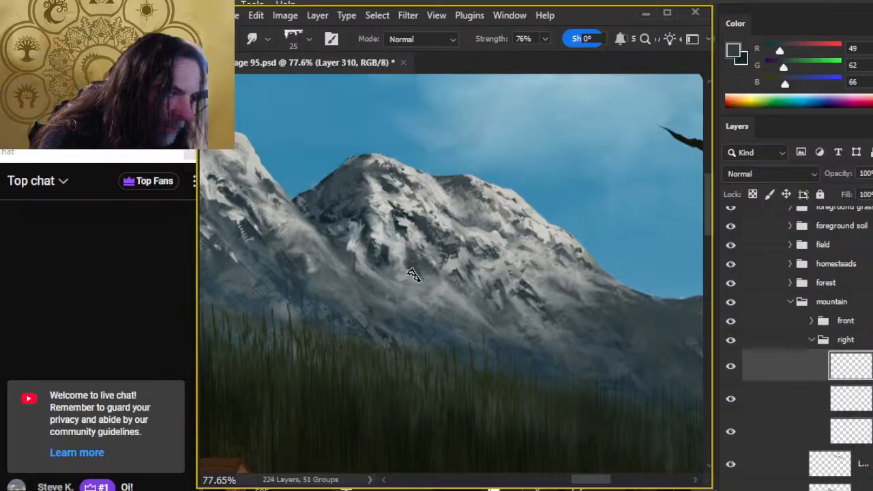
- Paint size 25 light grey snow (RGB 183, 185, 181) below the gully's dark rocks and smudge it at 76% strength
key(z)
scroll(430, 303, down, 3)
scroll(431, 310, up, 3)
key(b)
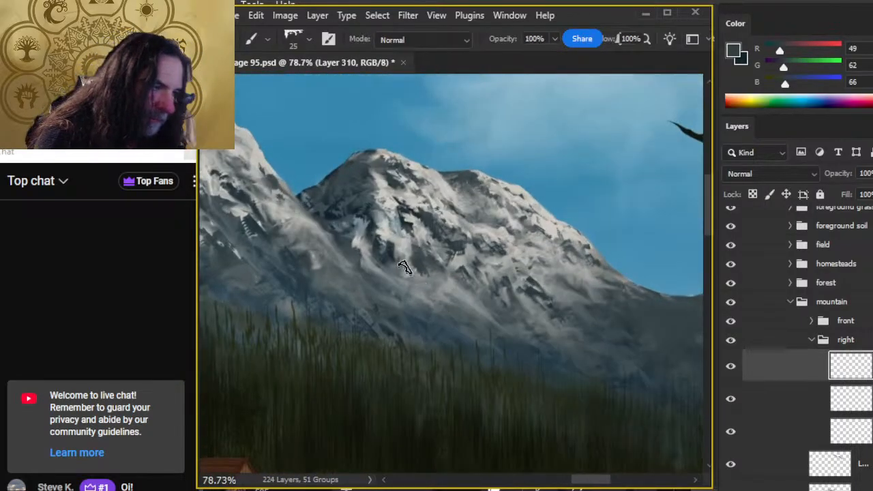
alt+click(417, 274)
key(r)
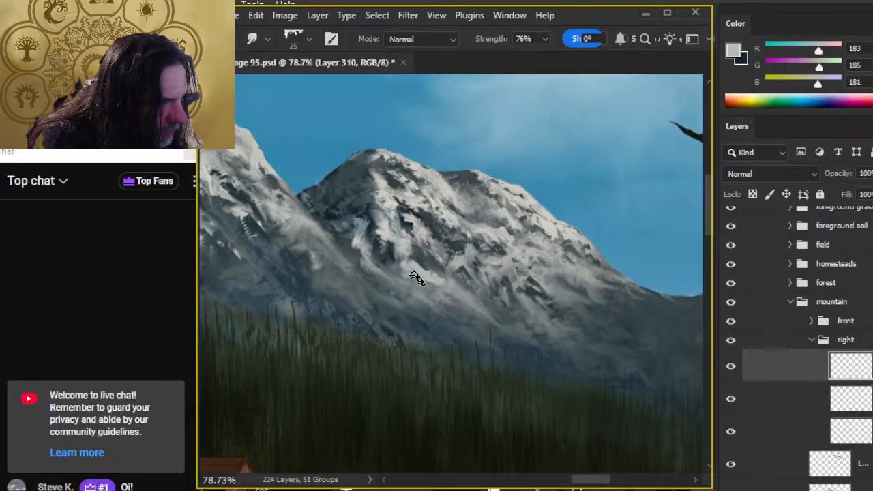
drag(406, 247, 430, 275)
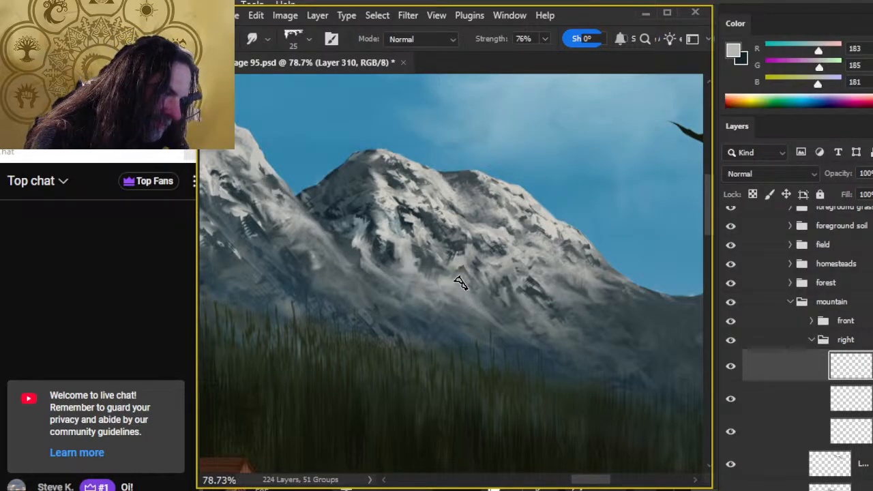
key(b)
key(r)
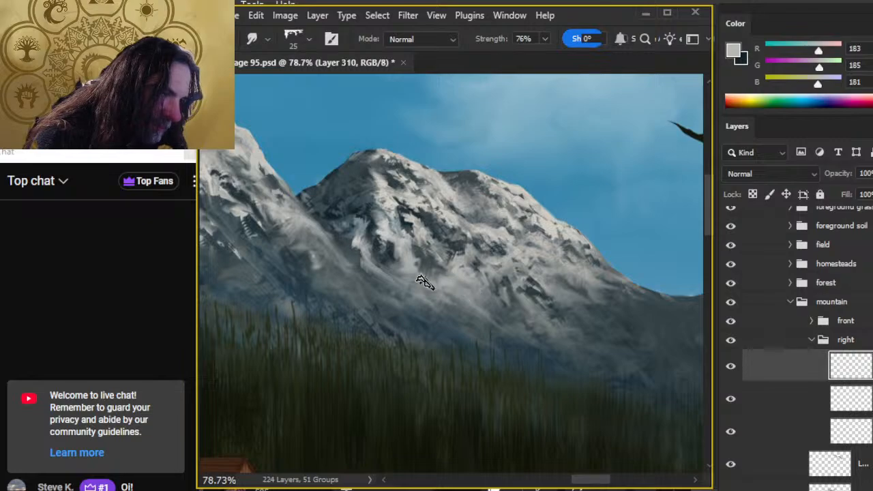
- Smudge the right mountain's lower slope at size 25 and soften it with a size 70 eraser at 23% opacity
key(z)
drag(465, 328, 409, 316)
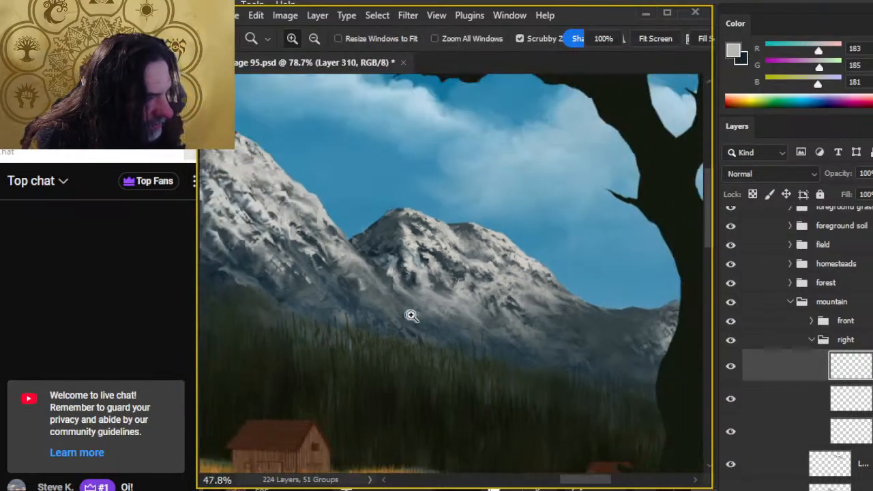
key(r)
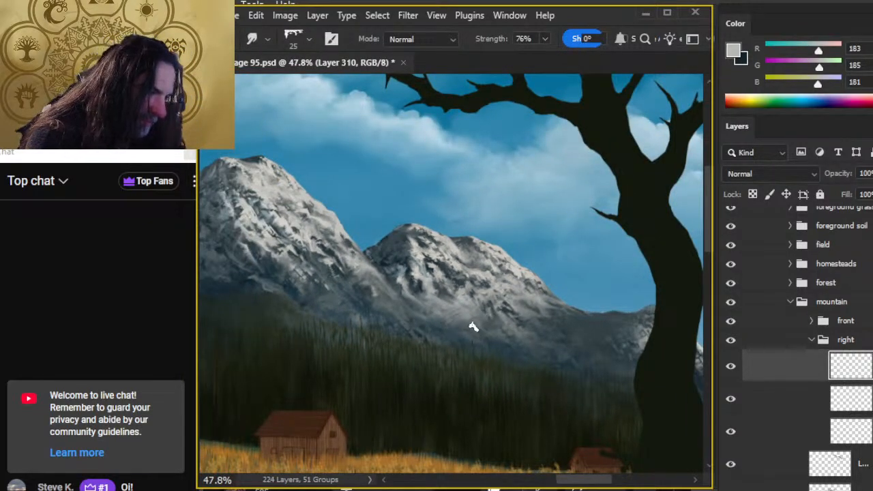
key(e)
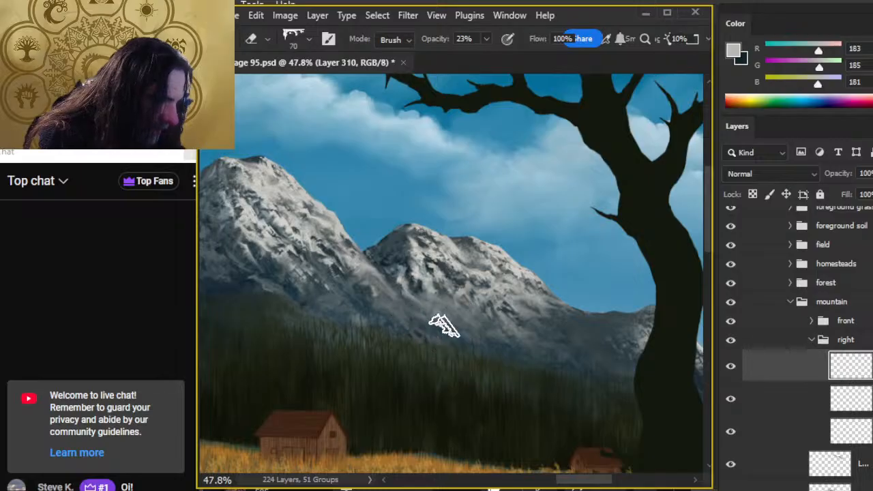
- Brush more light grey snow on the right mountain's middle slope and blend it with the size 25 smudge brush
key(z)
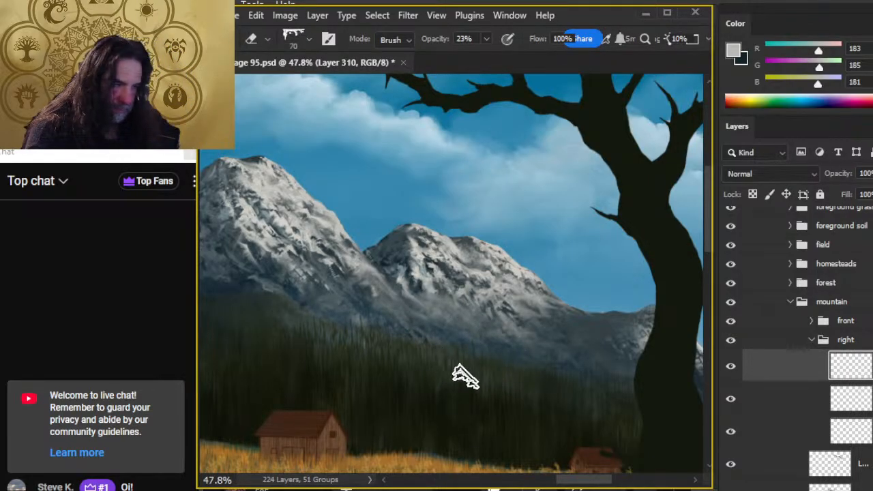
key(ctrl+space)
key(ctrl+space)
mouse_move(486, 372)
mouse_down()
mouse_move(454, 368)
mouse_move(522, 382)
mouse_move(437, 341)
mouse_move(497, 351)
mouse_move(432, 304)
mouse_move(444, 310)
mouse_move(437, 299)
mouse_move(446, 298)
mouse_move(466, 320)
mouse_up()
key(b)
key(r)
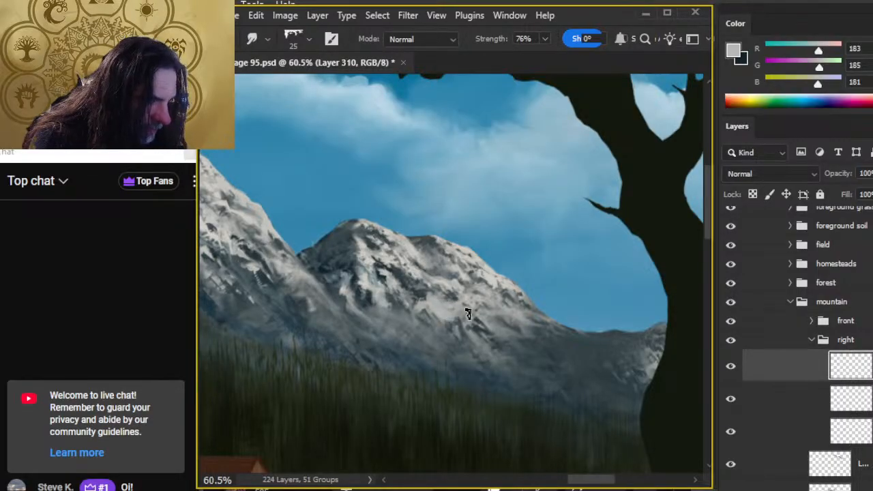
key(b)
key(z)
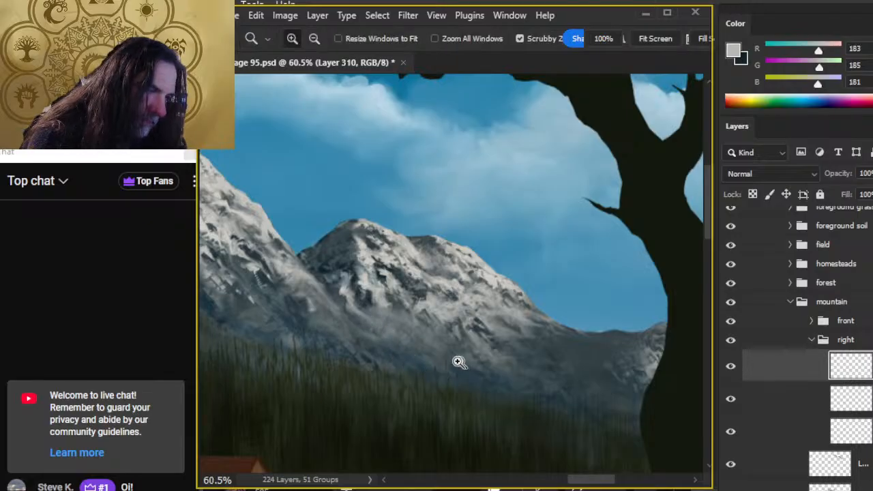
- Compare the slope with the top layer hidden and shown, then brush size 30 light grey into the hollow below the second summit and smudge it
drag(458, 361, 436, 405)
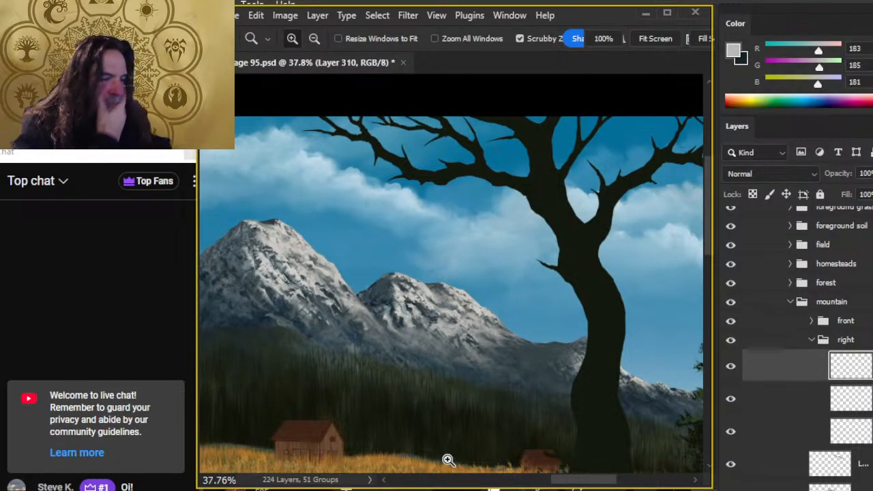
drag(452, 323, 478, 321)
key(b)
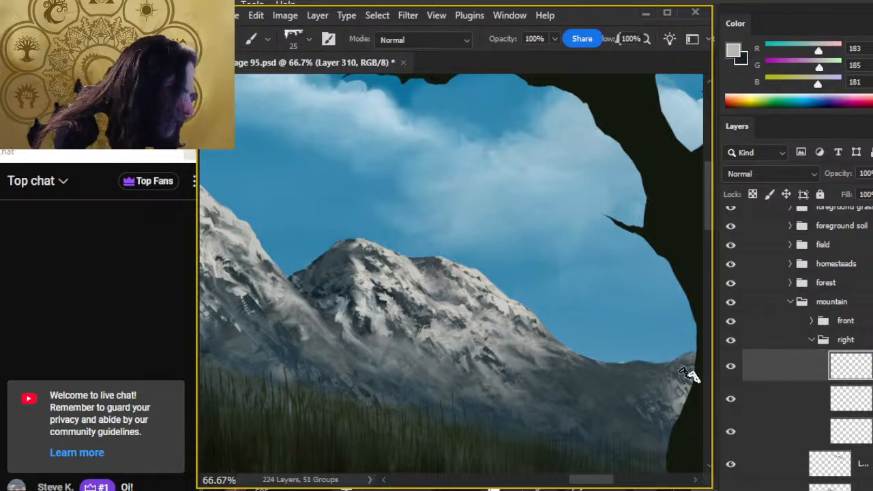
click(730, 369)
click(730, 369)
key(bracketright)
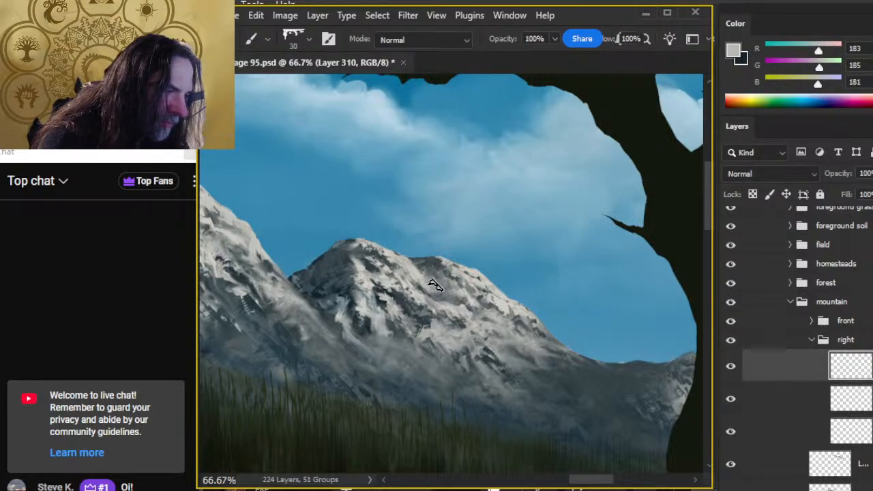
key(r)
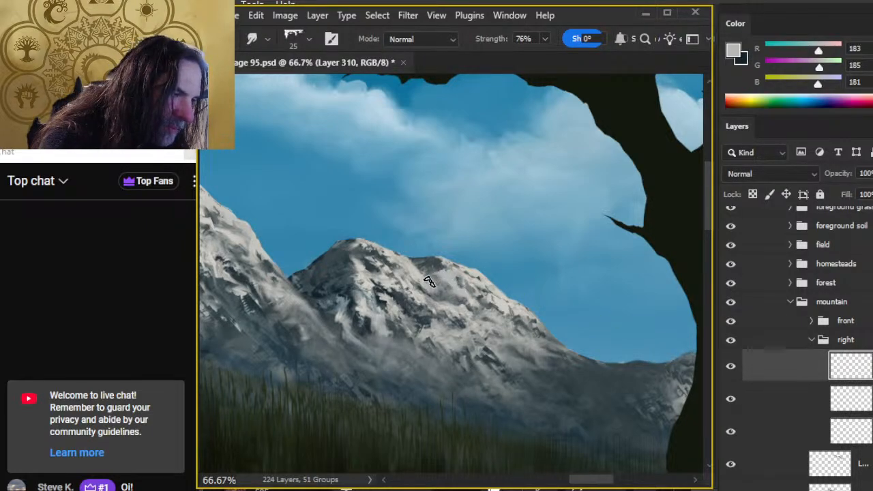
- Examine the snow texture on the front and right mountains up close and within the whole landscape
key(z)
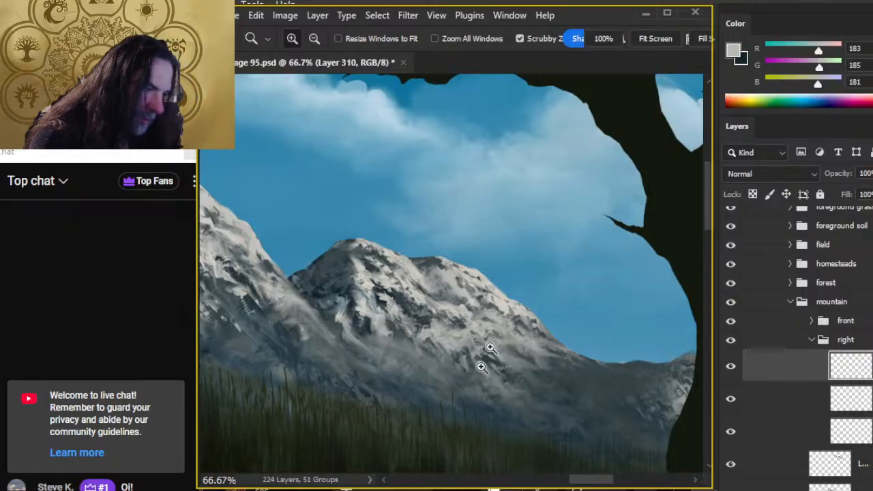
drag(483, 365, 437, 372)
mouse_move(521, 419)
mouse_down()
mouse_move(455, 335)
mouse_move(438, 341)
mouse_move(440, 356)
mouse_up()
drag(361, 279, 456, 280)
key(b)
key(r)
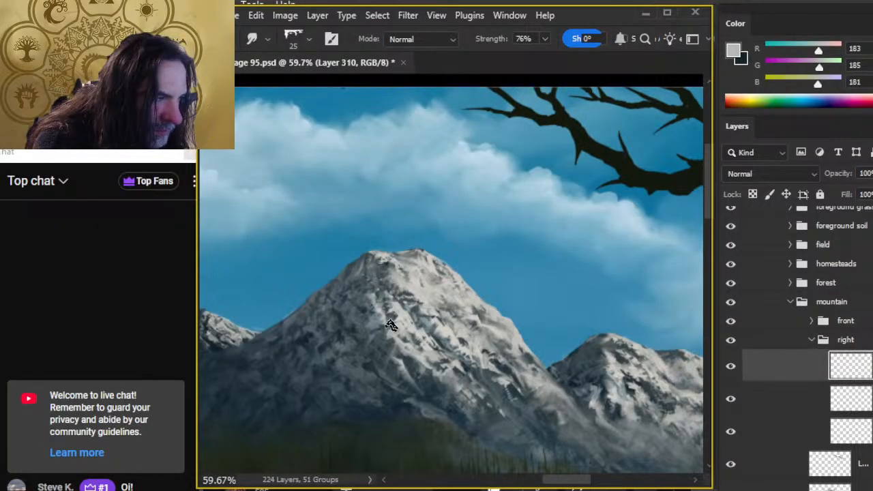
key(z)
drag(423, 317, 375, 321)
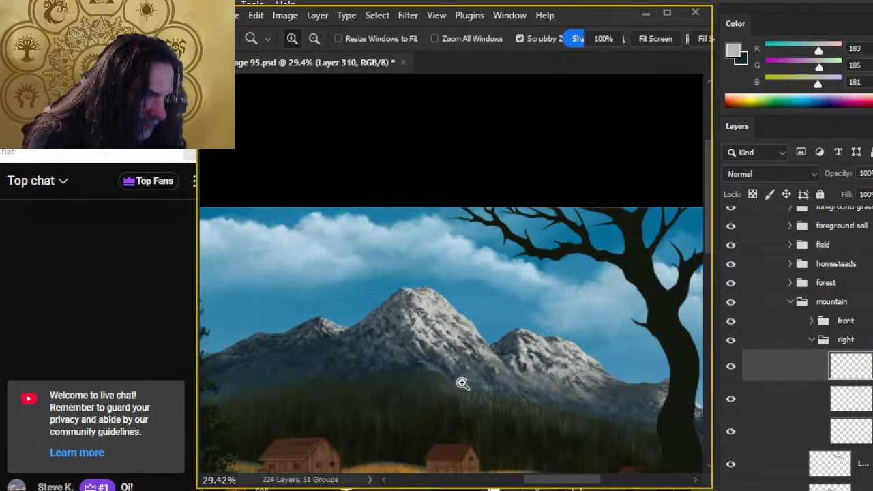
drag(460, 382, 379, 316)
drag(499, 376, 423, 347)
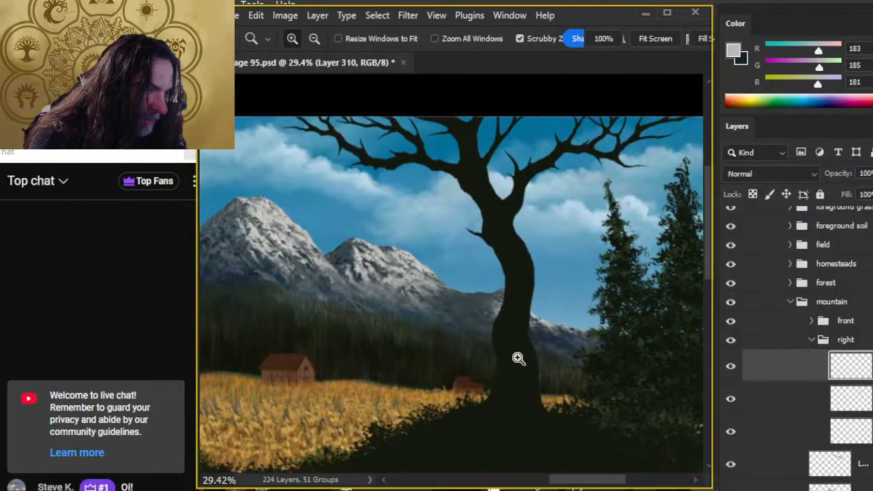
- Brush size 30 light grey along the right mountain's second summit, smudge it at size 25, and soften it with a 23% opacity eraser
drag(396, 274, 471, 287)
key(b)
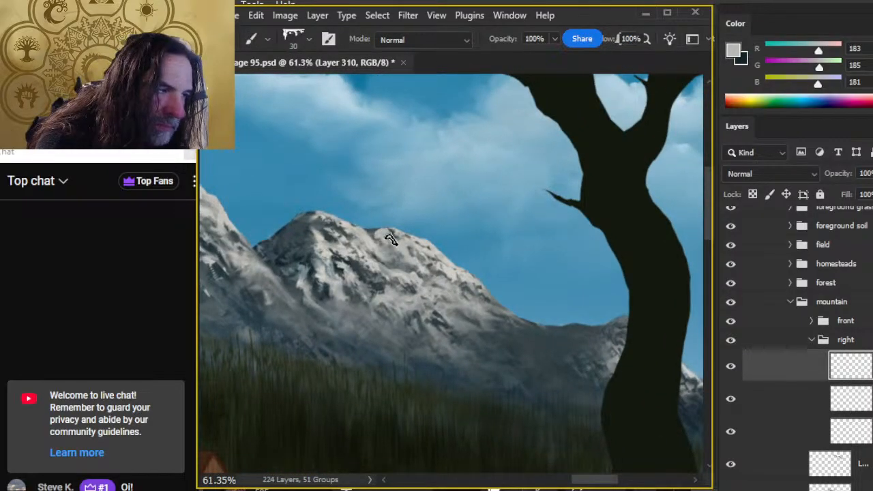
key(r)
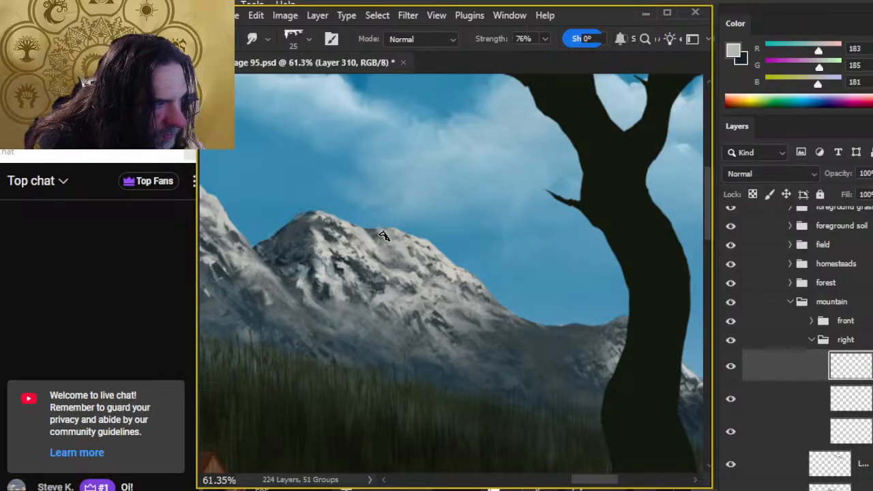
key(b)
key(r)
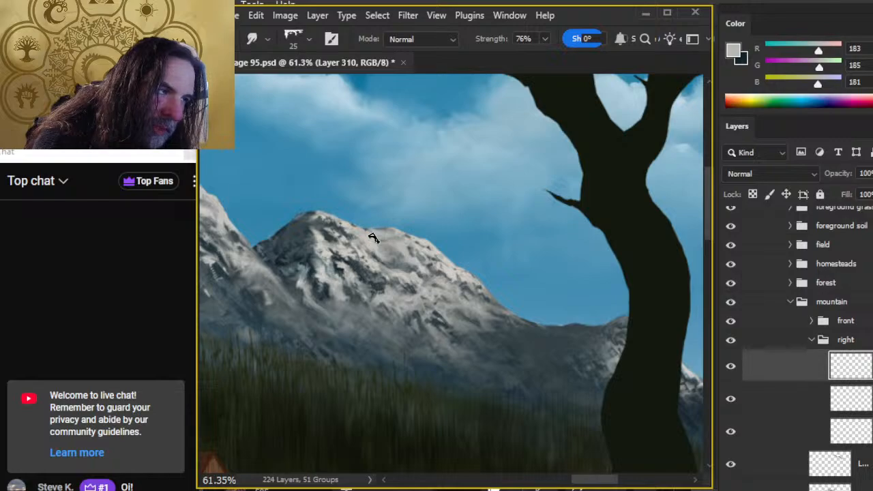
key(e)
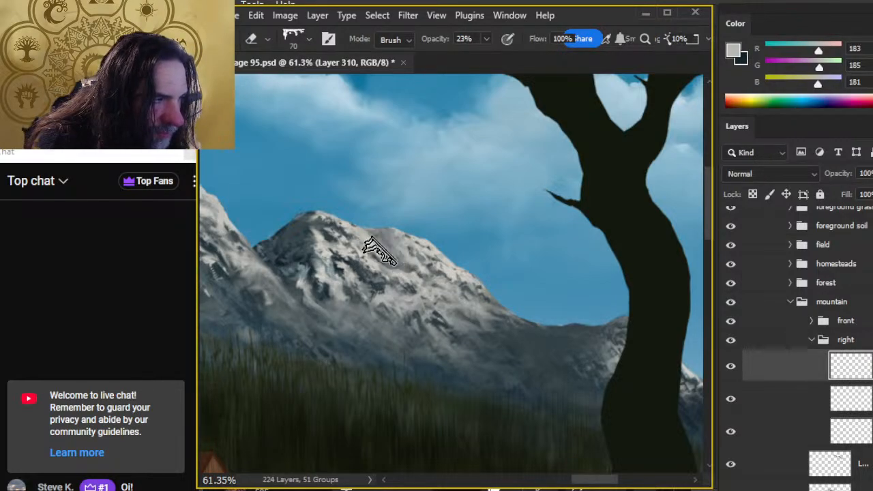
- Add light grey snow in the hollow below the second summit, reduce it with a size 40 eraser, and smudge it at 100% strength
key(b)
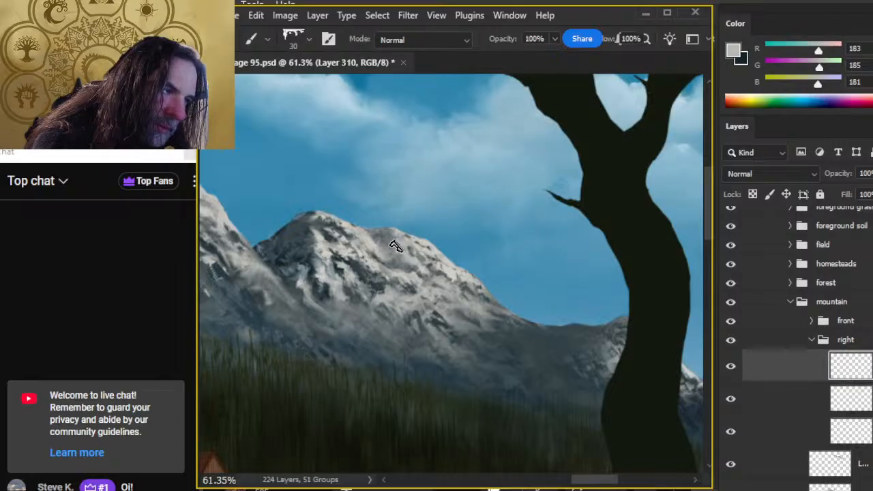
key(r)
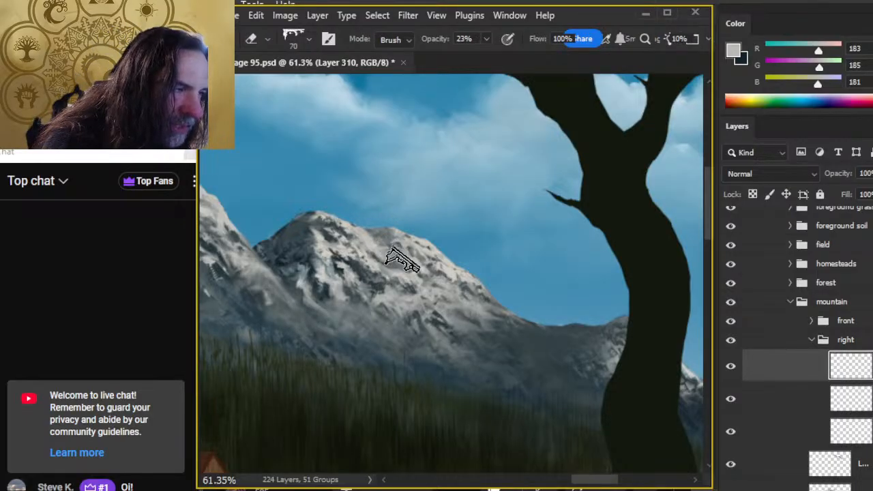
key(bracketleft)
key(bracketleft)
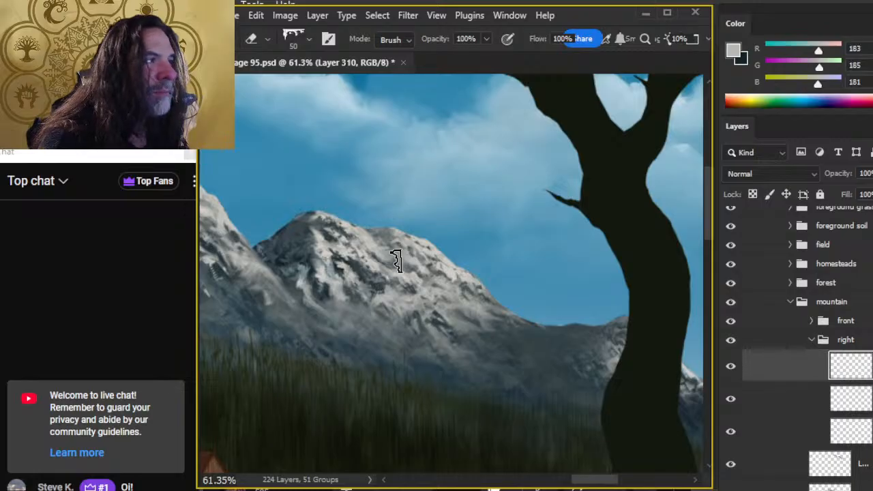
key(bracketleft)
drag(380, 244, 418, 264)
key(r)
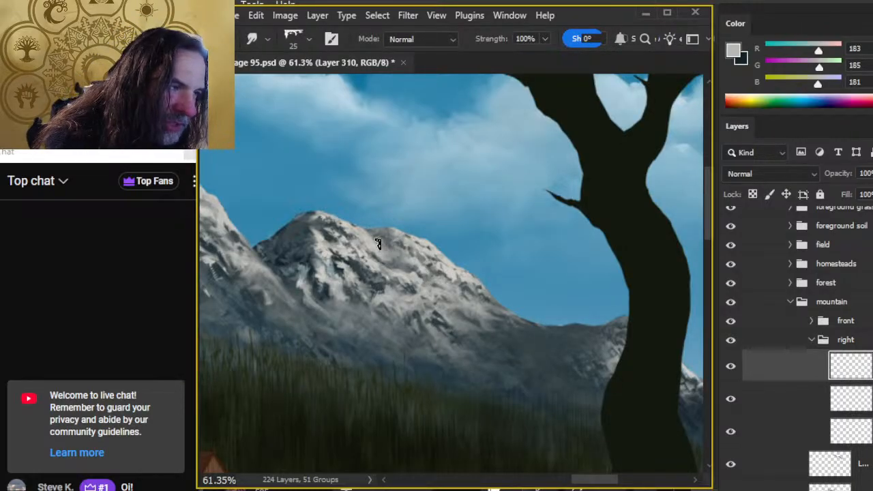
- Brush light grey snow along the right mountain's lower ridge, smudge it at size 25, and soften it with a size 40 eraser at 30% opacity
key(z)
mouse_move(430, 357)
mouse_down()
mouse_move(395, 333)
mouse_move(448, 337)
mouse_up()
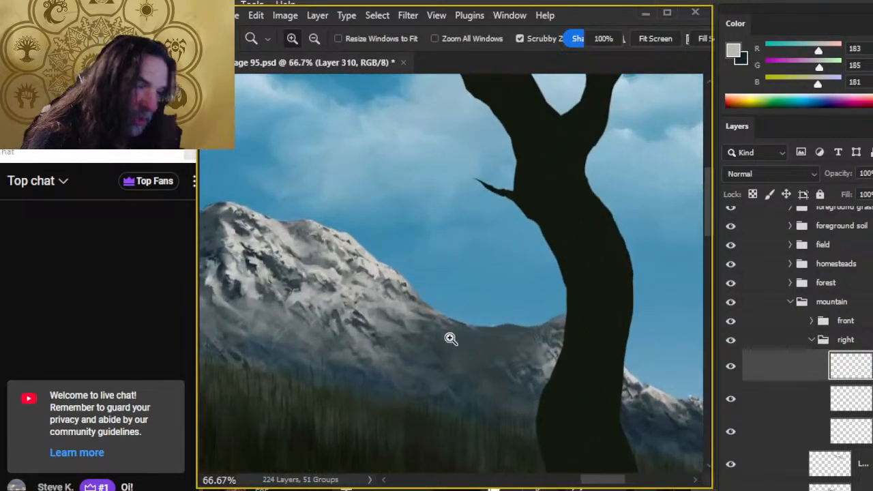
key(b)
key(r)
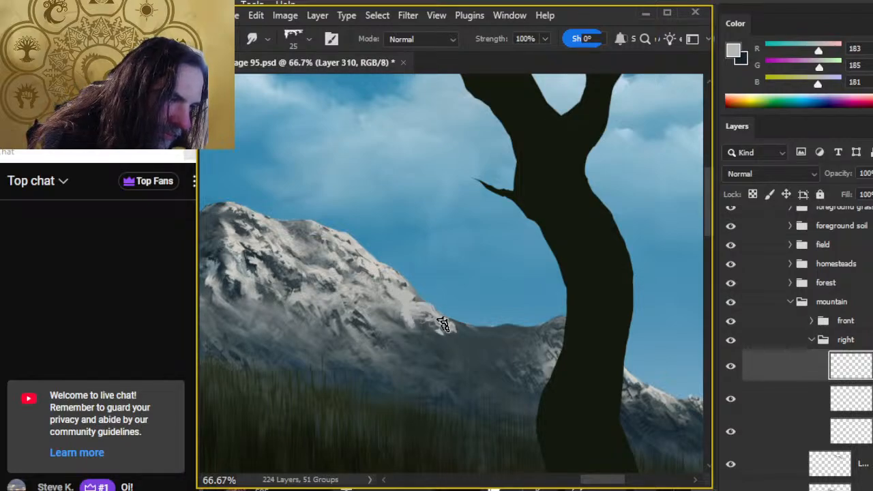
key(e)
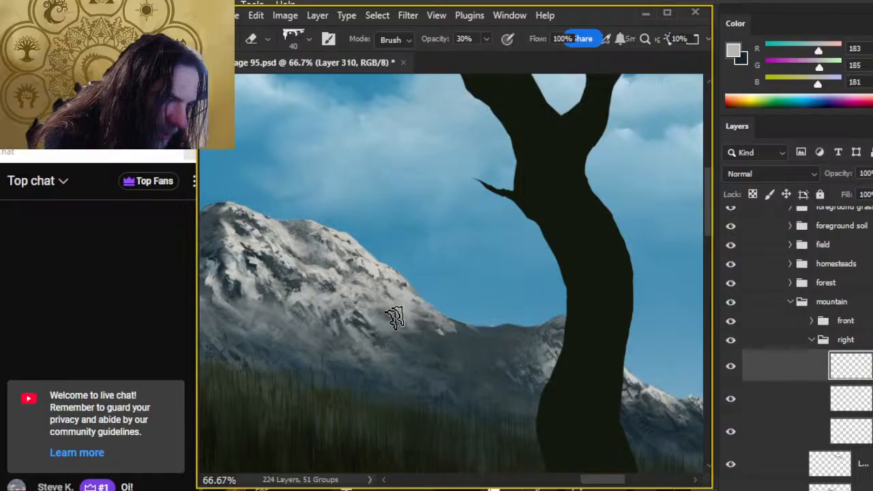
key(r)
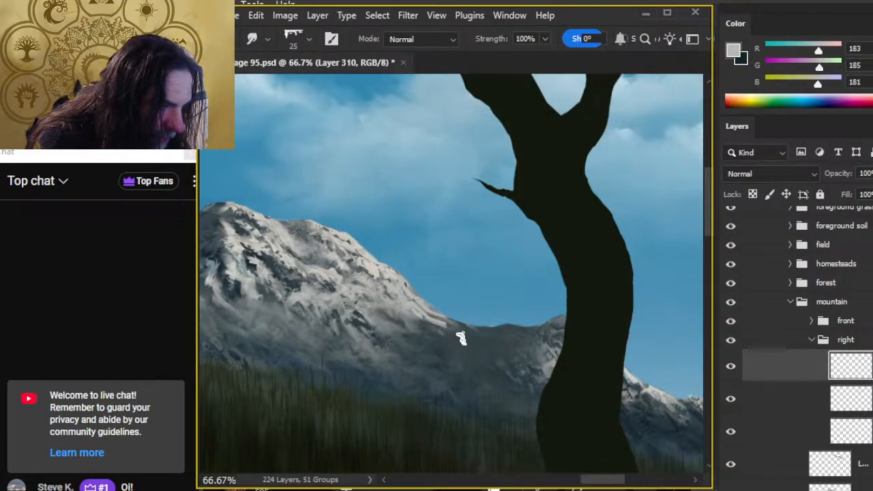
key(e)
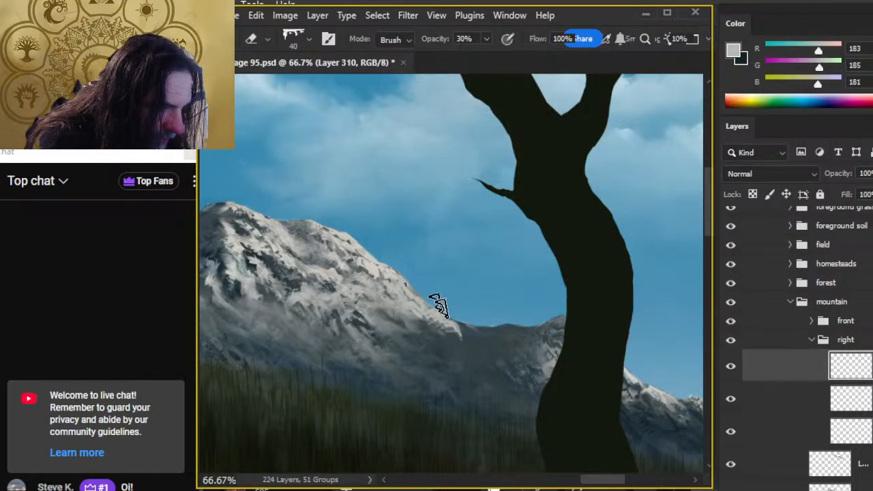
key(r)
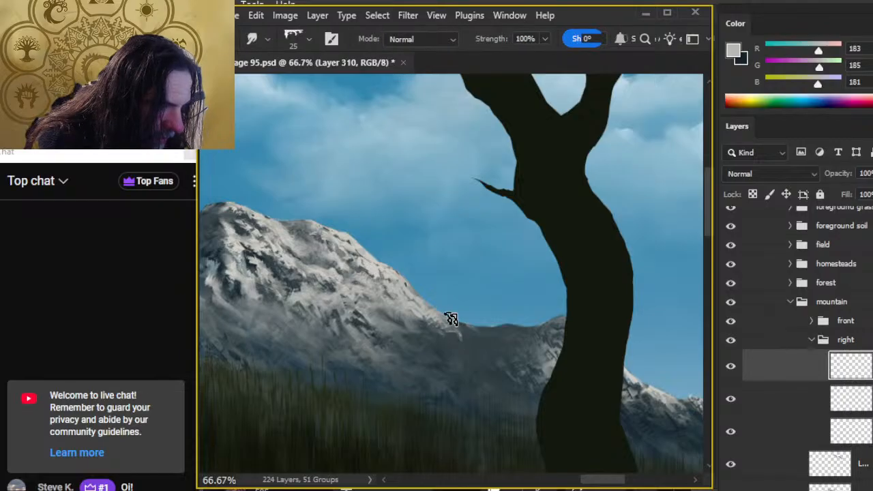
key(e)
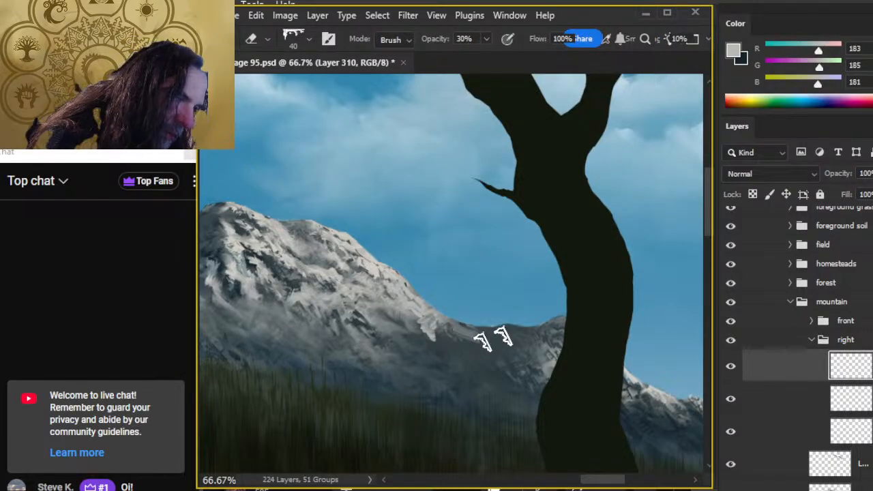
key(r)
key(e)
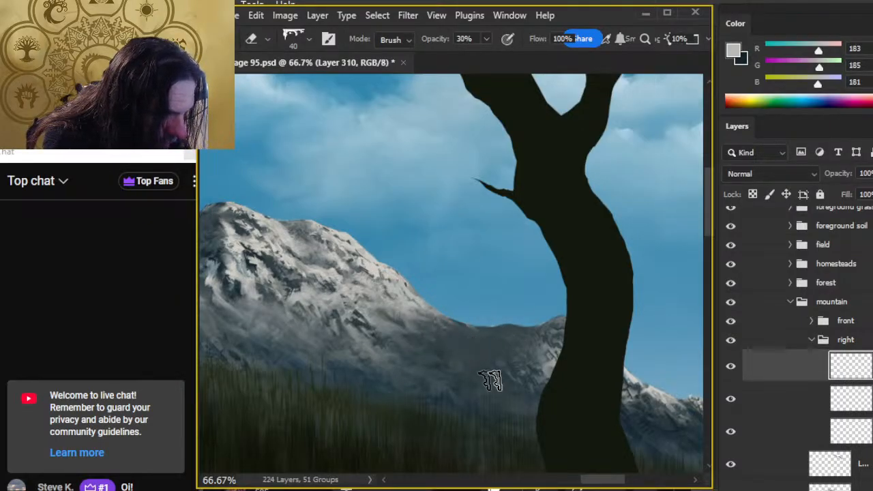
- Identify the layer of the far right ridge by toggling layer visibility, and add a new layer above it
key(z)
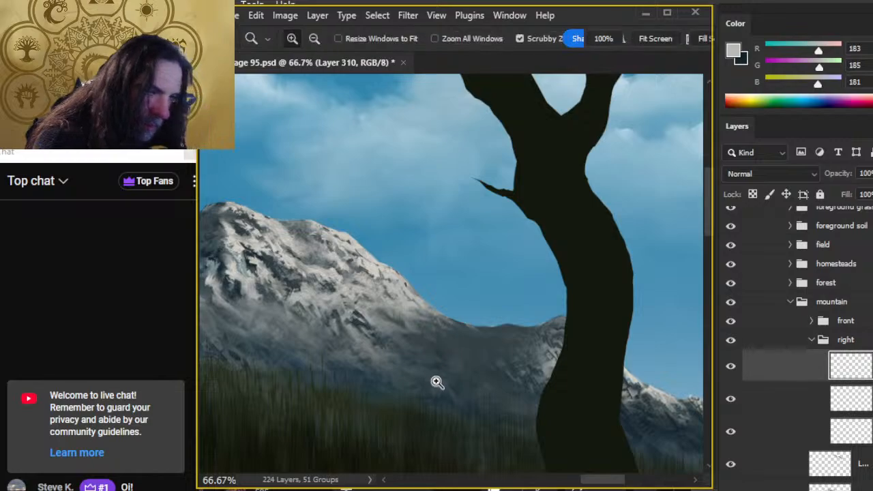
drag(435, 385, 434, 302)
key(space)
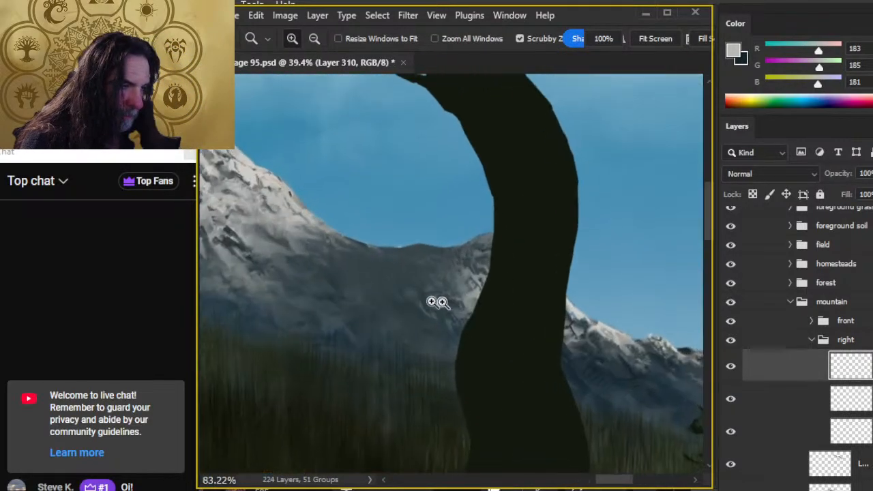
click(813, 343)
click(731, 370)
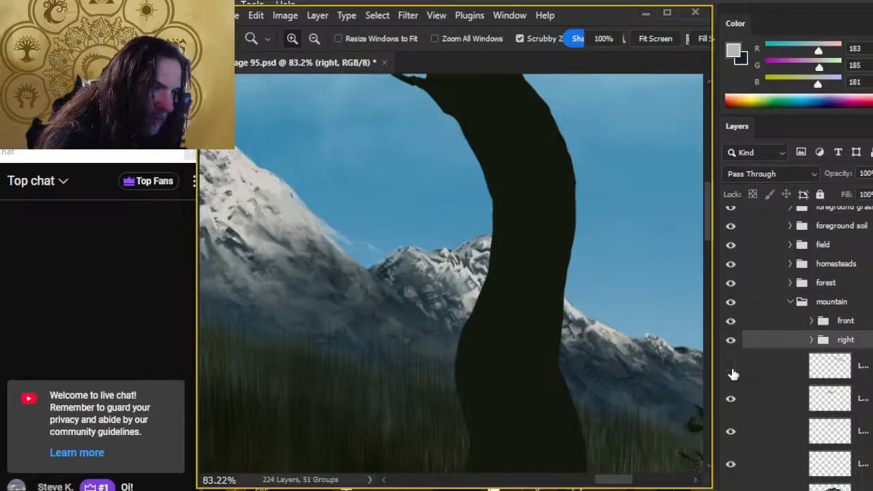
click(733, 369)
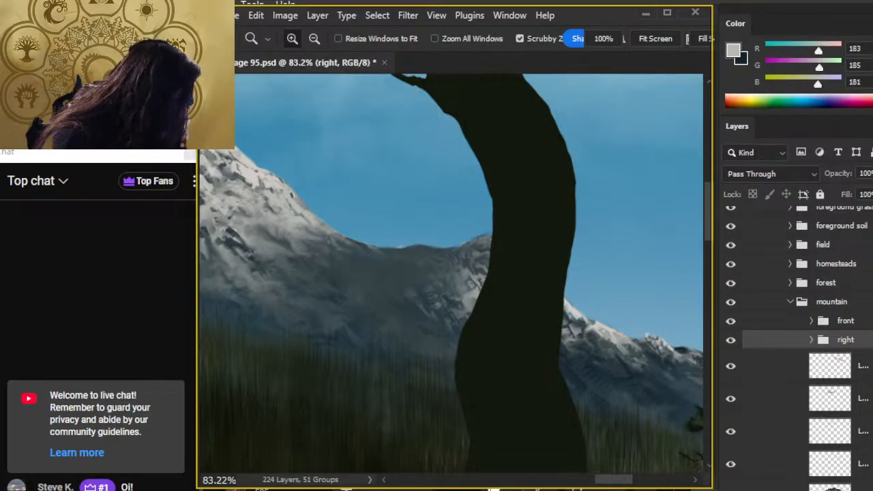
click(830, 365)
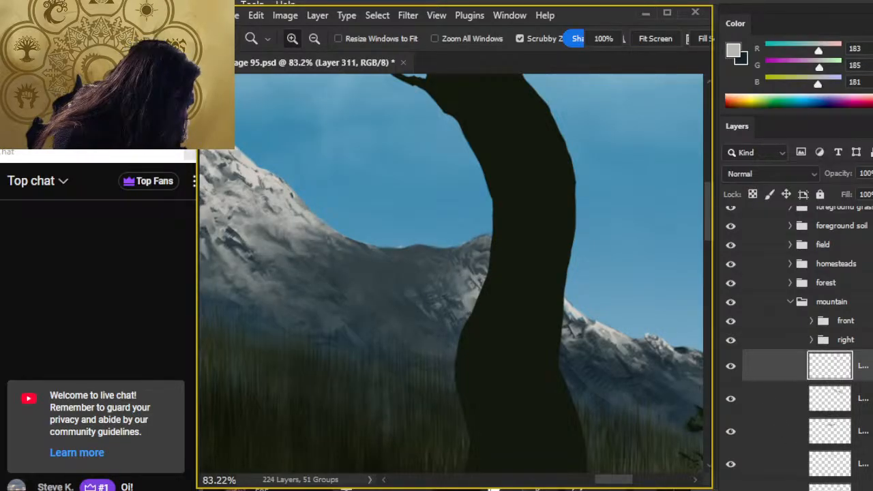
click(732, 372)
click(733, 376)
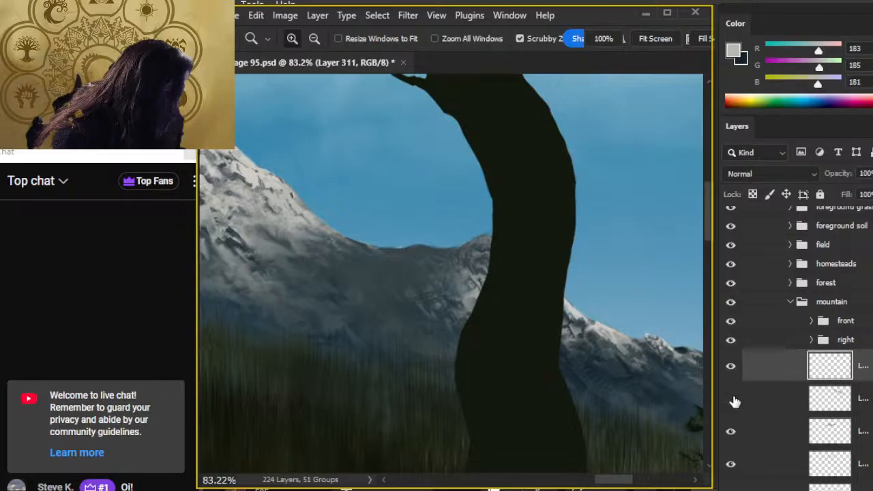
click(732, 400)
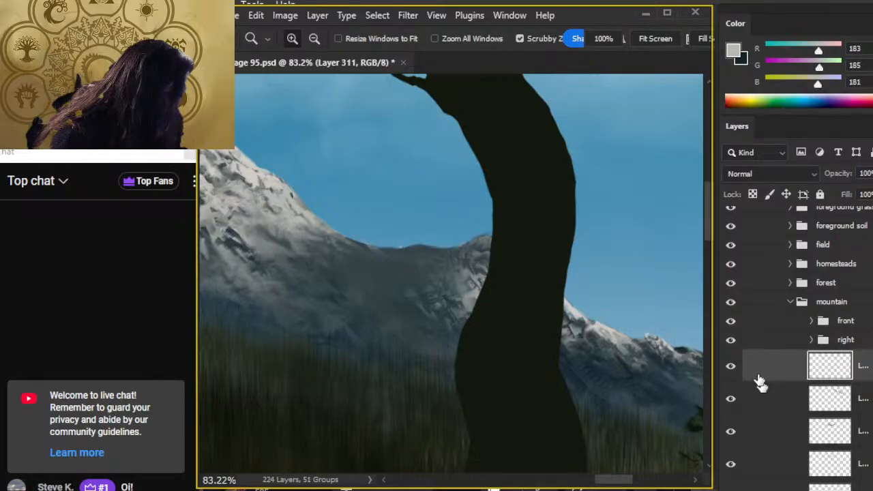
- Put the new layer in its own group named far rightbb and select the layer inside it
key(ctrl+g)
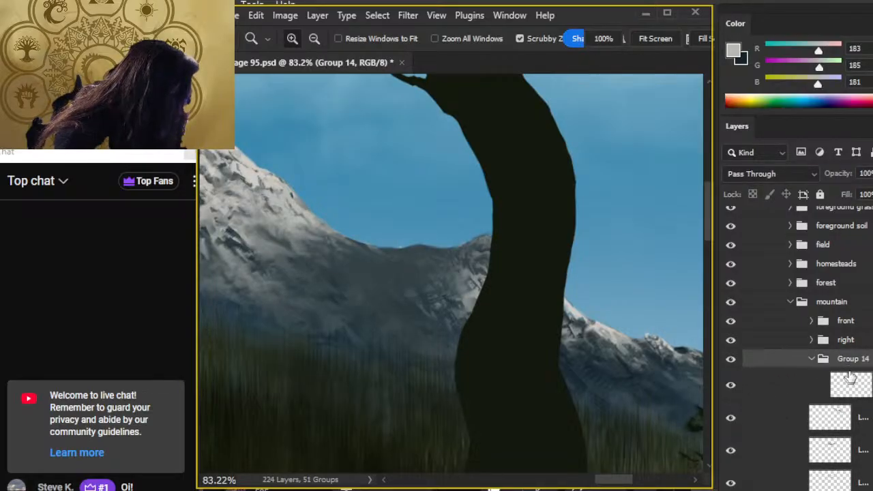
double_click(851, 359)
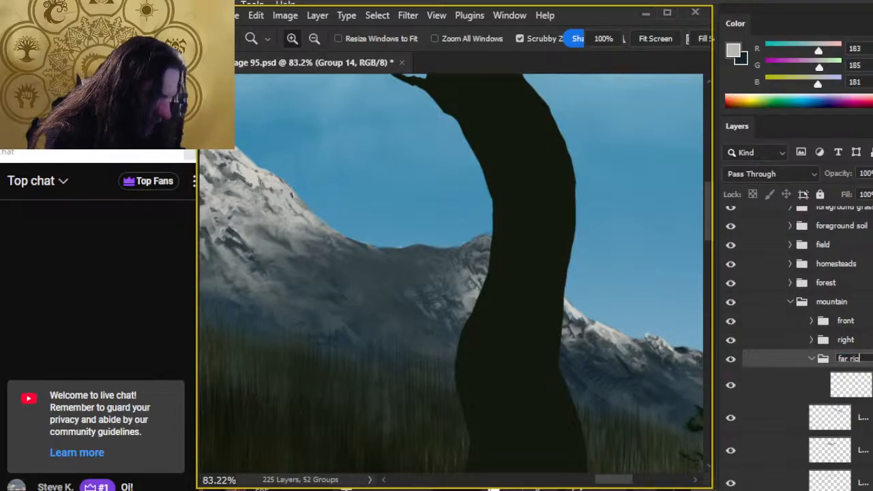
text(far right)
key(alt)
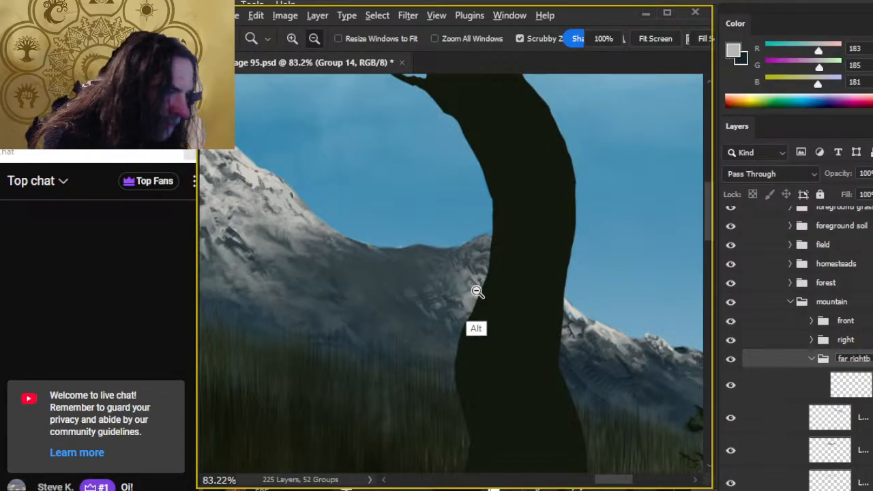
text(bb)
click(775, 394)
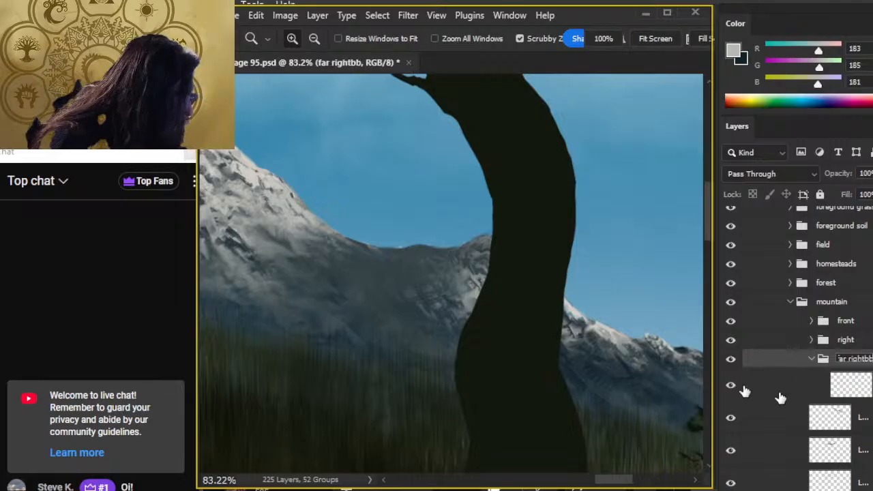
- Paint sampled grey snow at size 30 on the saddle beside the trunk, smudge it at 100%, and thin it with a 30% opacity eraser
key(b)
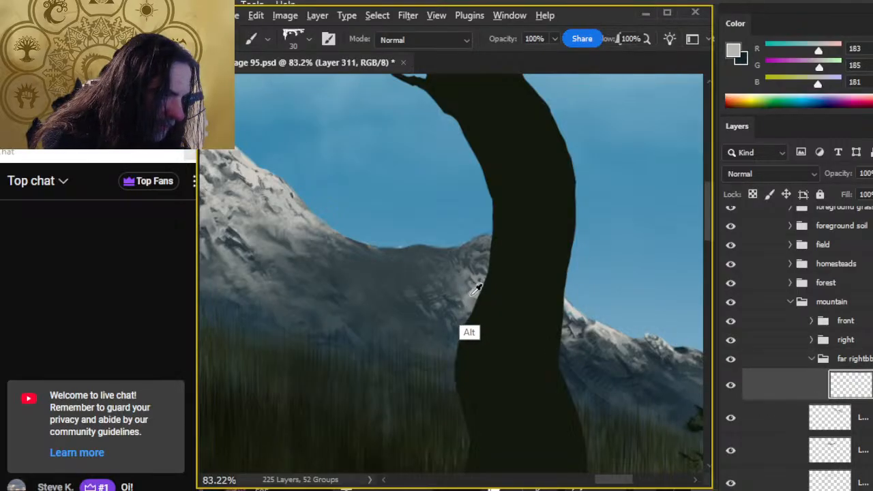
alt+click(470, 298)
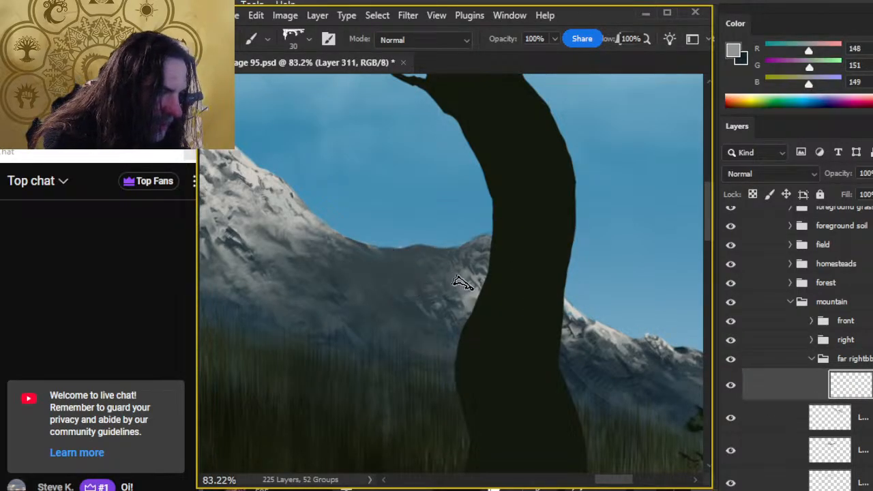
mouse_move(460, 284)
mouse_down()
mouse_move(444, 259)
mouse_move(476, 278)
mouse_up()
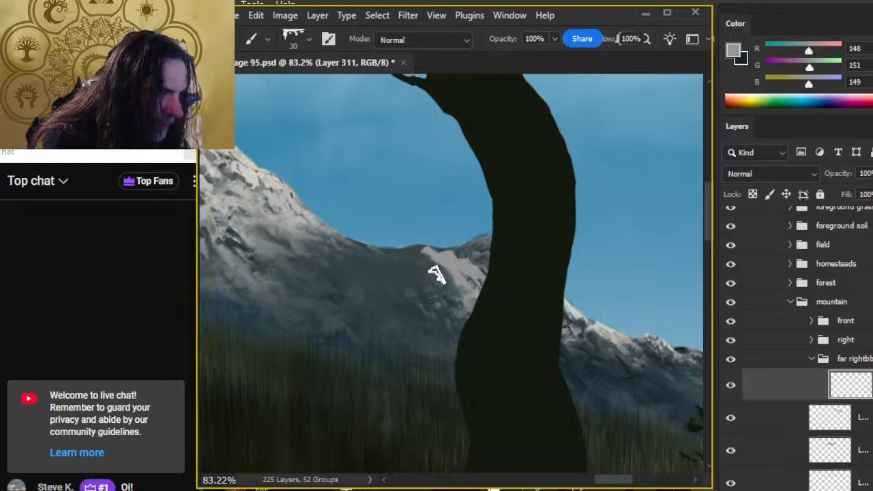
key(r)
drag(425, 253, 452, 253)
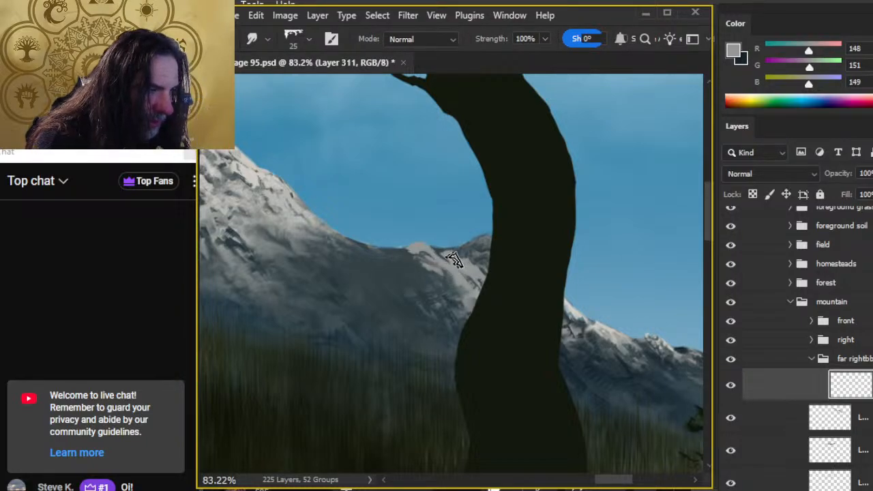
key(e)
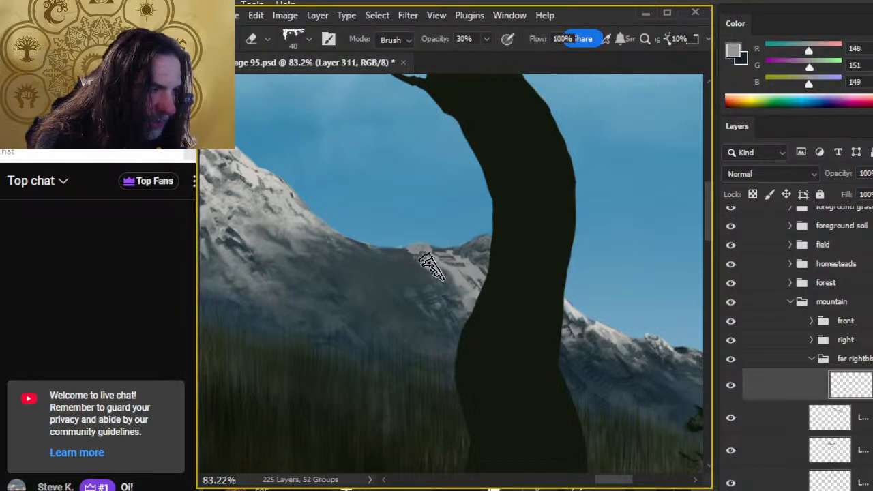
key(r)
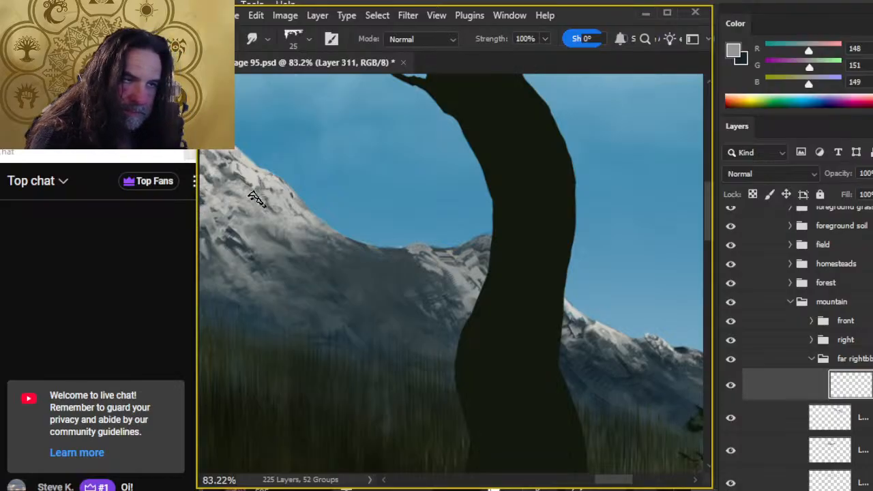
mouse_move(445, 270)
mouse_down()
mouse_move(453, 297)
mouse_move(414, 277)
mouse_move(440, 268)
mouse_move(470, 283)
mouse_move(457, 267)
mouse_move(473, 246)
mouse_move(480, 261)
mouse_move(463, 266)
mouse_move(395, 259)
mouse_move(459, 315)
mouse_up()
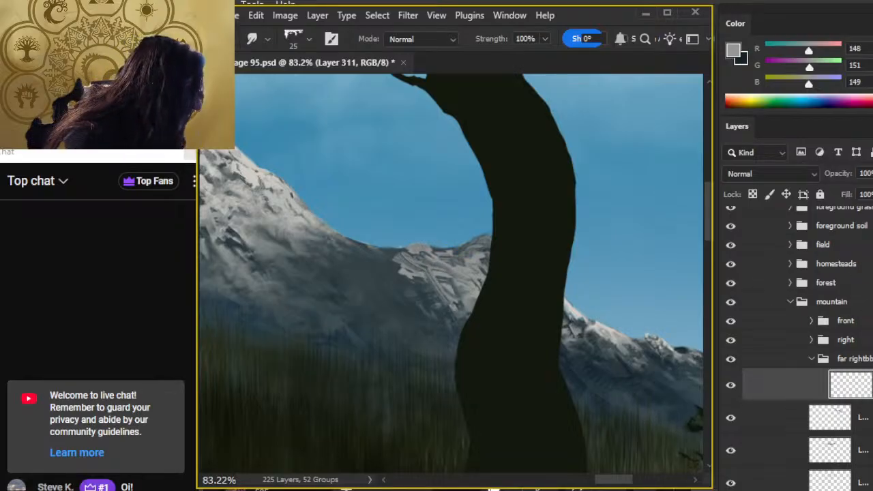
- Hide the tree trunk's layer and smudge the snow between the saddle and the far right summit at 100% strength
scroll(776, 247, up, 3)
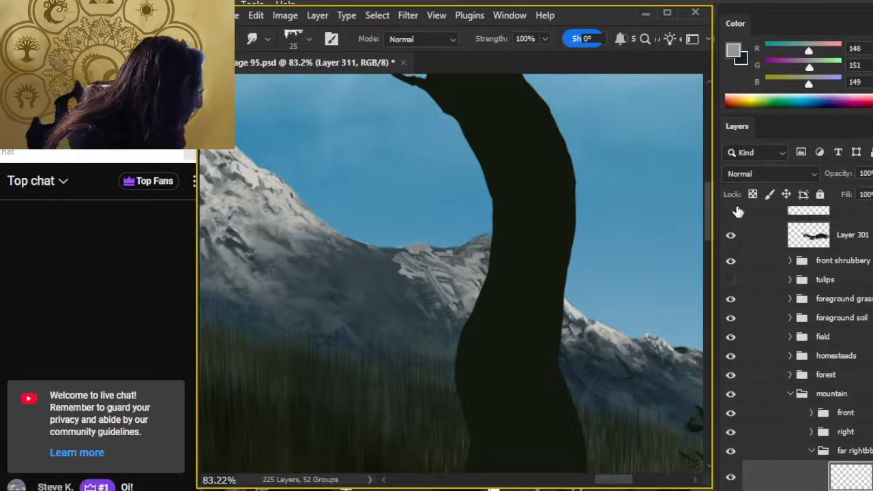
click(733, 213)
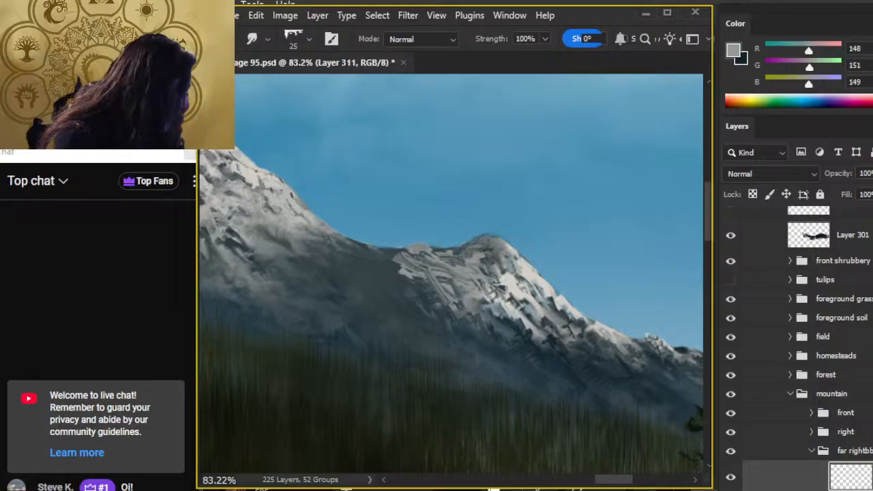
scroll(798, 341, down, 2)
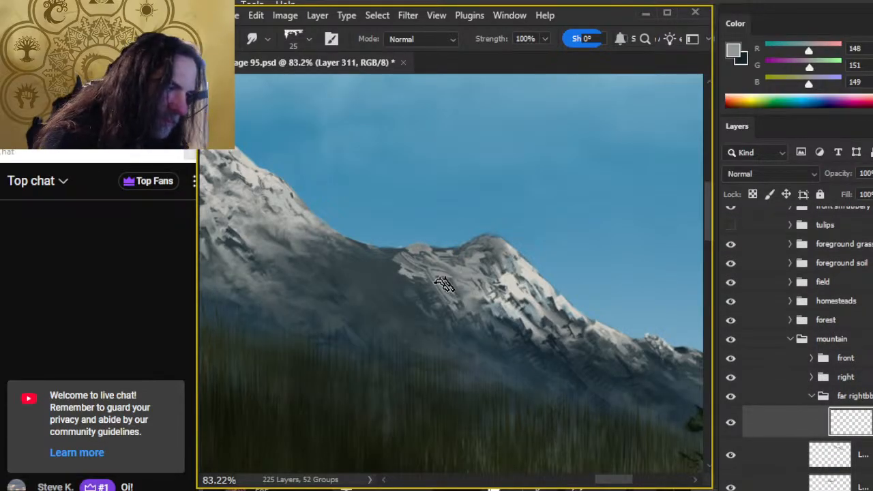
mouse_move(443, 285)
mouse_down()
mouse_move(493, 314)
mouse_move(402, 255)
mouse_move(433, 270)
mouse_move(428, 261)
mouse_move(451, 262)
mouse_move(486, 244)
mouse_move(480, 257)
mouse_move(484, 249)
mouse_move(516, 277)
mouse_up()
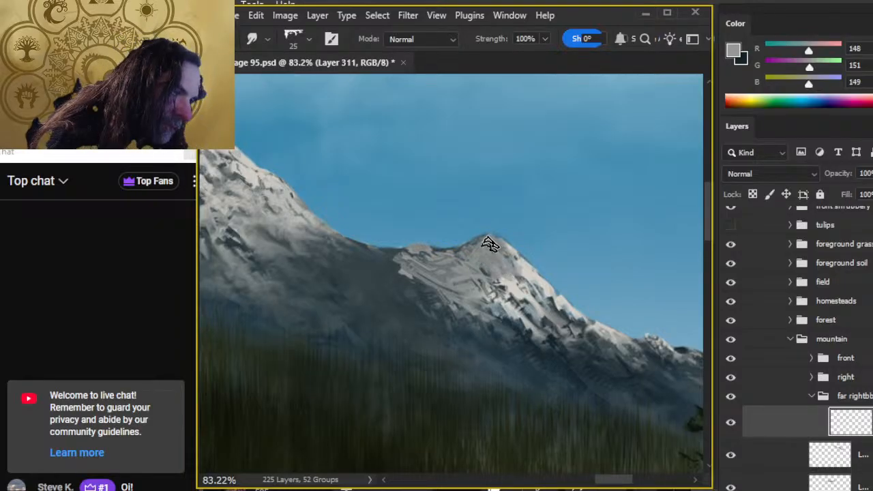
mouse_move(489, 244)
mouse_down()
mouse_move(437, 259)
mouse_move(368, 270)
mouse_move(399, 258)
mouse_move(351, 251)
mouse_move(392, 262)
mouse_move(370, 265)
mouse_move(340, 248)
mouse_move(356, 250)
mouse_move(377, 273)
mouse_move(359, 253)
mouse_move(393, 262)
mouse_move(355, 255)
mouse_move(407, 255)
mouse_move(346, 251)
mouse_move(356, 265)
mouse_move(449, 280)
mouse_move(423, 294)
mouse_move(395, 284)
mouse_move(439, 277)
mouse_move(468, 298)
mouse_move(477, 269)
mouse_move(445, 296)
mouse_move(355, 256)
mouse_move(373, 277)
mouse_move(342, 258)
mouse_move(352, 279)
mouse_move(308, 250)
mouse_move(321, 254)
mouse_move(332, 243)
mouse_move(353, 253)
mouse_move(389, 296)
mouse_up()
- Brush grey tones sampled from the neighbouring slope across the saddle and blend them with the Smudge tool at 40% strength
key(e)
key(b)
alt+click(306, 269)
alt+click(287, 268)
mouse_move(326, 276)
mouse_down()
mouse_move(358, 292)
mouse_move(355, 272)
mouse_move(397, 298)
mouse_move(482, 322)
mouse_move(442, 315)
mouse_move(448, 306)
mouse_move(403, 279)
mouse_move(437, 289)
mouse_move(399, 308)
mouse_up()
key(r)
key(4)
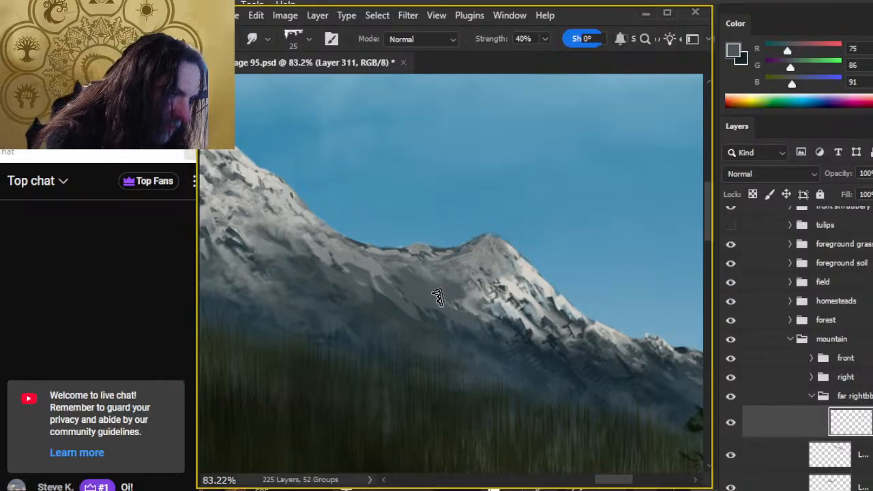
- Smudge the saddle's slopes at 70% strength and carve rock edges into them with a size 45 eraser at 100% opacity
key(7)
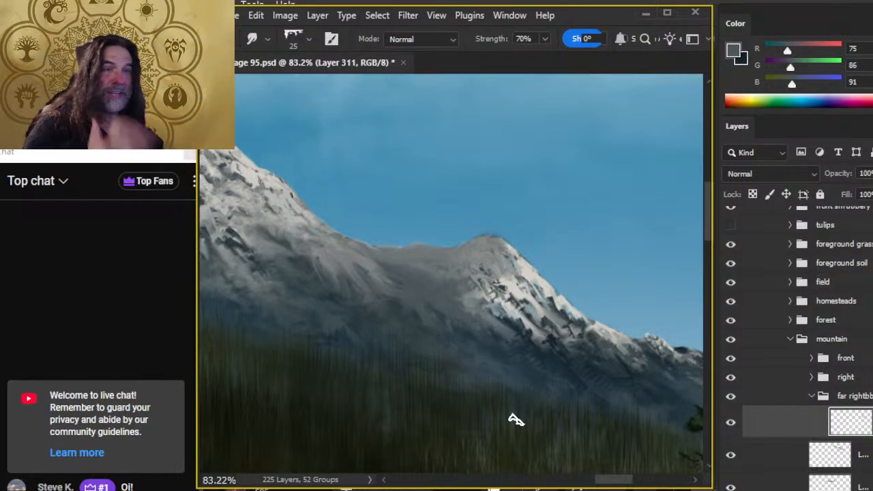
drag(432, 343, 557, 337)
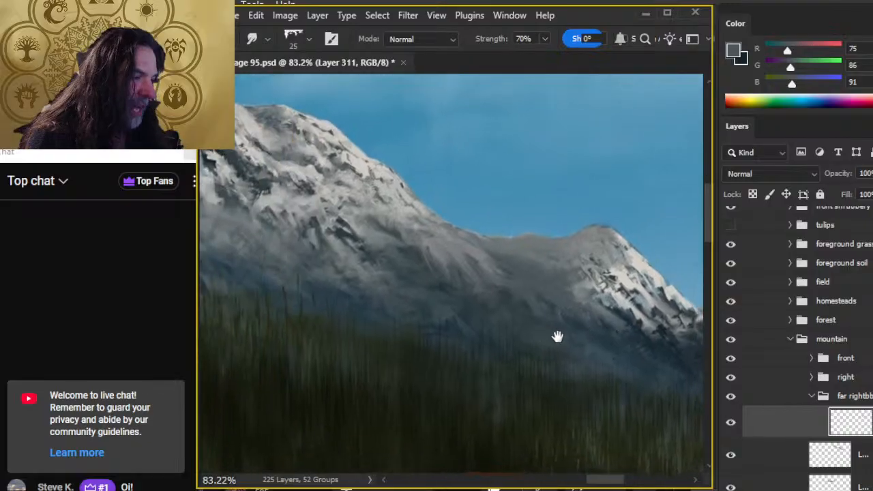
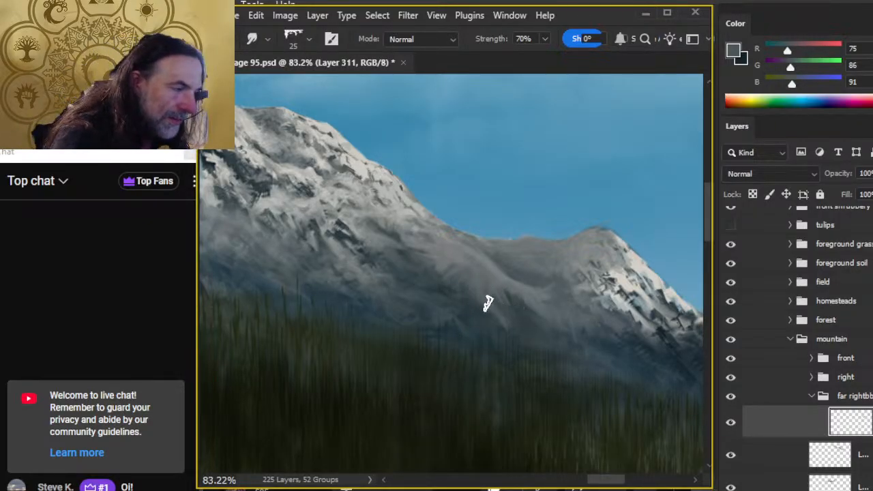
key(e)
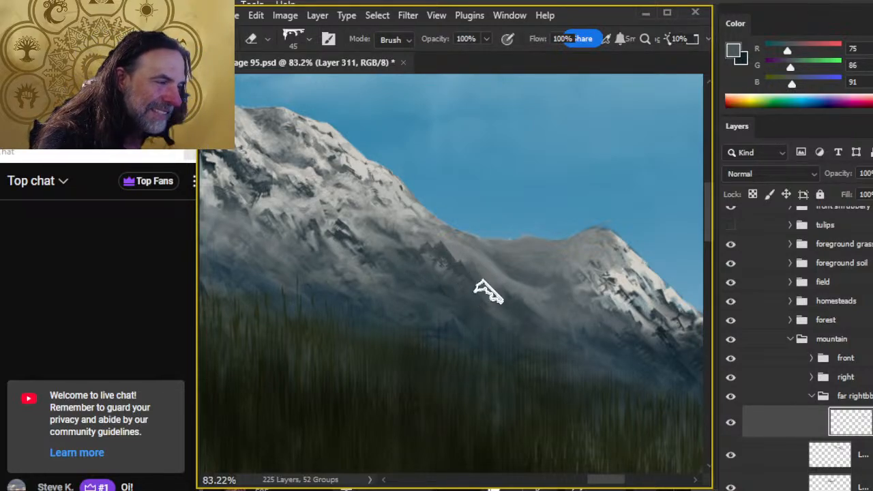
- Carve rock edges into the saddle's slope and the summit's shaded flank, reducing the eraser to size 25, and smudge them at 70% strength
drag(488, 291, 510, 307)
key(r)
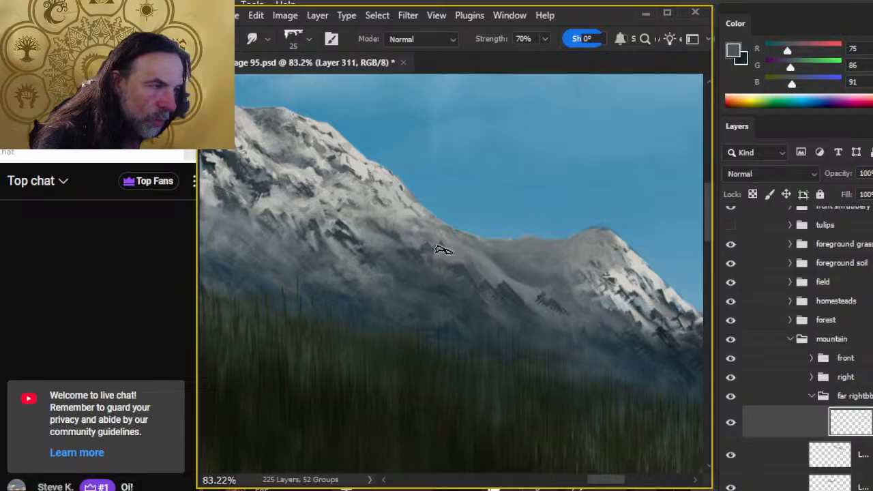
key(e)
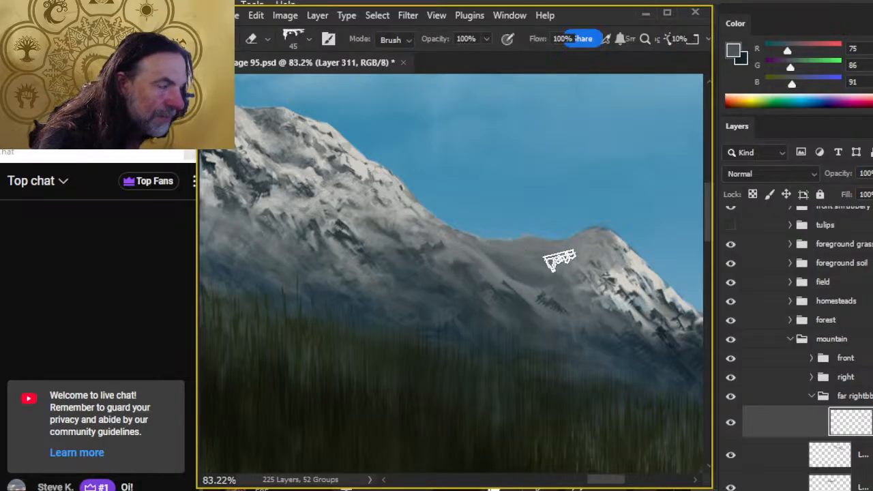
key(bracketleft)
key(bracketleft)
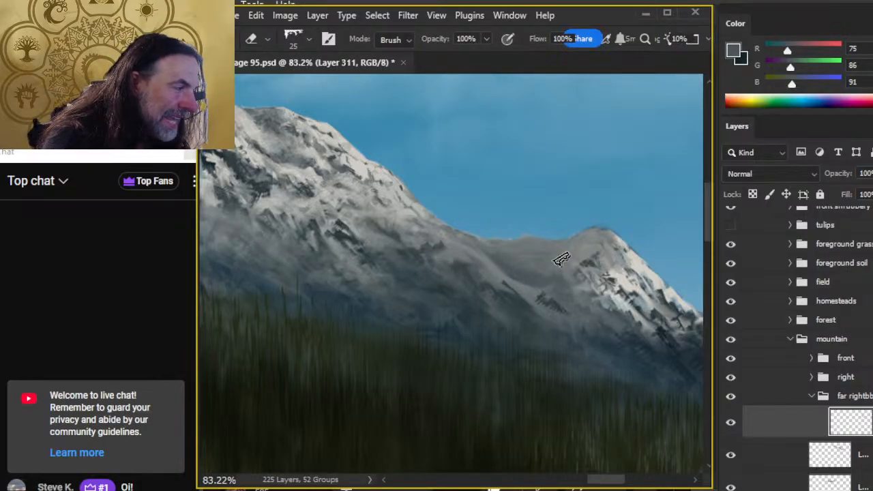
mouse_move(561, 259)
mouse_down()
mouse_move(583, 248)
mouse_move(546, 266)
mouse_move(595, 251)
mouse_move(626, 273)
mouse_move(608, 265)
mouse_move(595, 234)
mouse_move(575, 236)
mouse_move(545, 268)
mouse_move(577, 251)
mouse_move(555, 250)
mouse_move(583, 257)
mouse_move(523, 269)
mouse_move(560, 270)
mouse_move(567, 258)
mouse_move(555, 269)
mouse_move(548, 264)
mouse_move(586, 242)
mouse_move(524, 253)
mouse_move(528, 242)
mouse_move(541, 254)
mouse_move(528, 251)
mouse_move(542, 232)
mouse_up()
key(r)
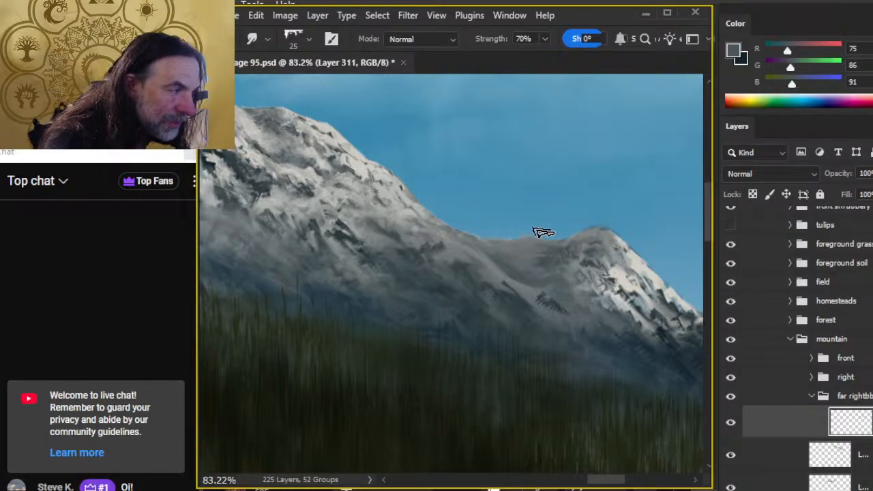
- Carve gullies below the saddle's ridge line with the size 25 eraser at 100% opacity and blend them with the Smudge tool
key(e)
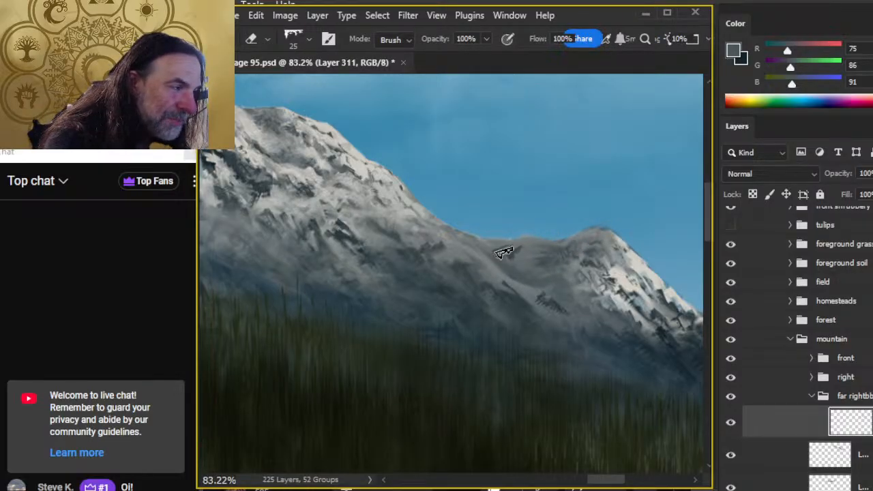
mouse_move(518, 255)
mouse_down()
mouse_move(495, 267)
mouse_move(505, 267)
mouse_move(489, 246)
mouse_move(520, 264)
mouse_move(476, 247)
mouse_up()
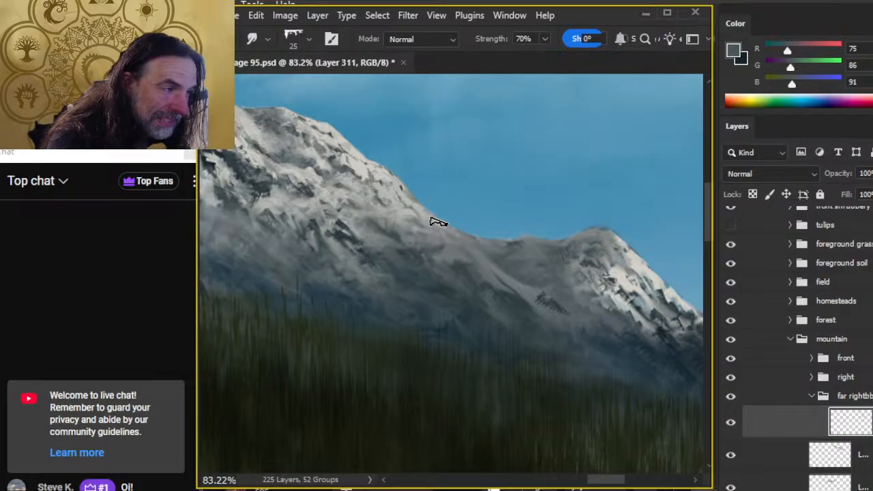
key(e)
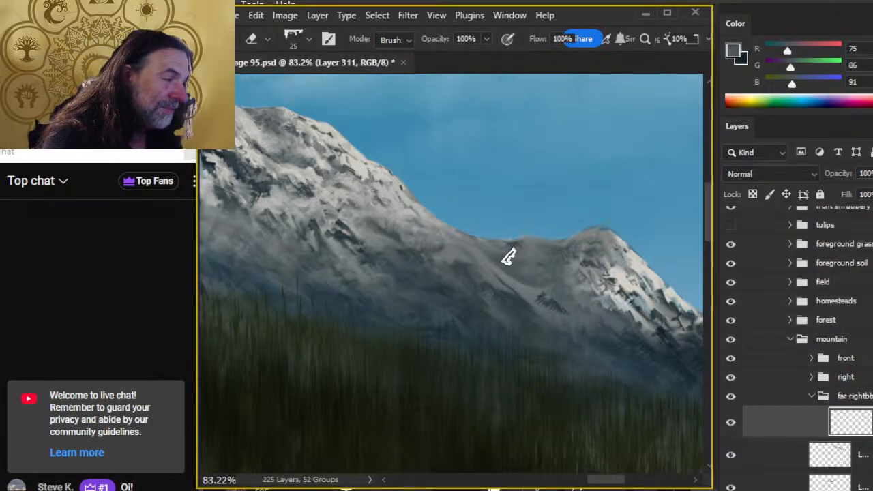
mouse_move(519, 262)
mouse_down()
mouse_move(540, 255)
mouse_move(557, 269)
mouse_move(540, 267)
mouse_move(567, 270)
mouse_move(592, 261)
mouse_move(573, 258)
mouse_move(588, 278)
mouse_move(573, 266)
mouse_move(596, 248)
mouse_move(578, 249)
mouse_move(581, 282)
mouse_move(600, 298)
mouse_up()
key(r)
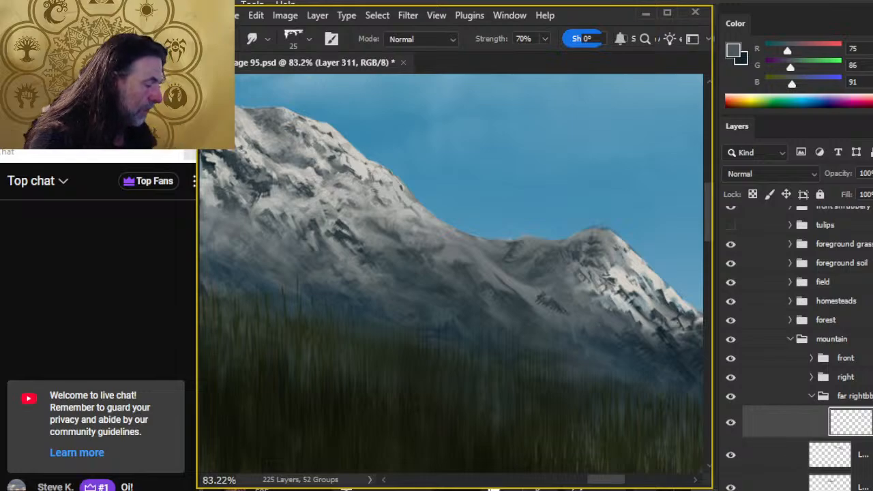
- Add a new layer, brush dark grey sampled from the saddle over the far right summit's shaded flank, and smudge it at 70% strength
key(ctrl+shift+alt+n)
key(b)
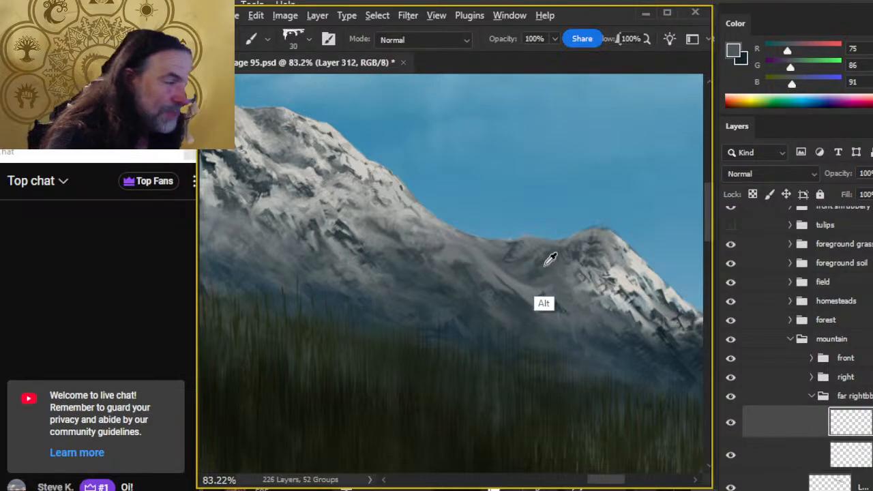
alt+click(516, 244)
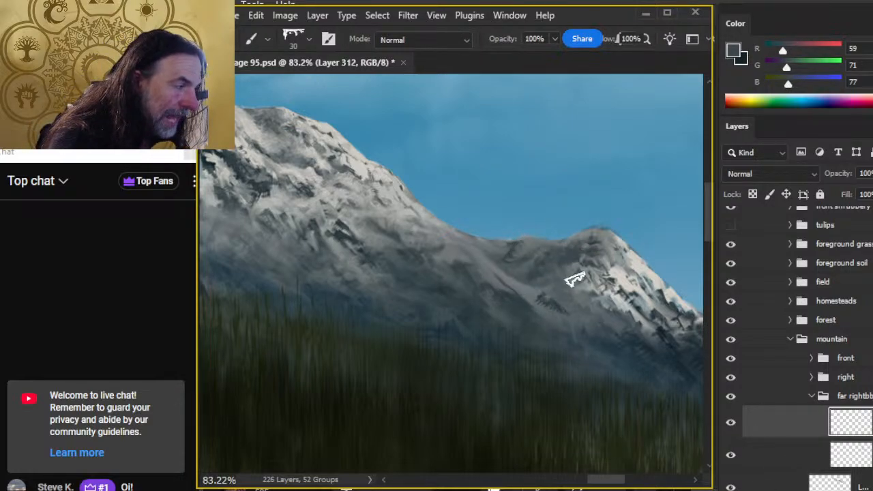
key(r)
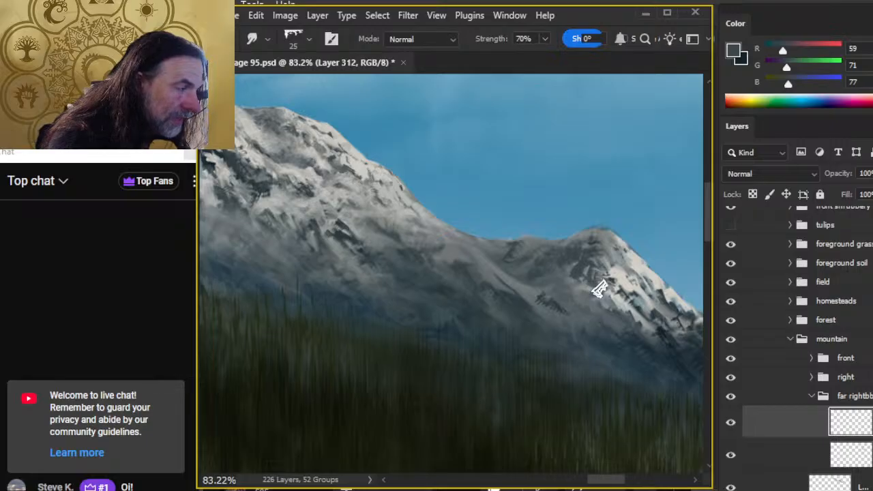
mouse_move(599, 289)
mouse_down()
mouse_move(589, 292)
mouse_move(571, 266)
mouse_move(595, 242)
mouse_up()
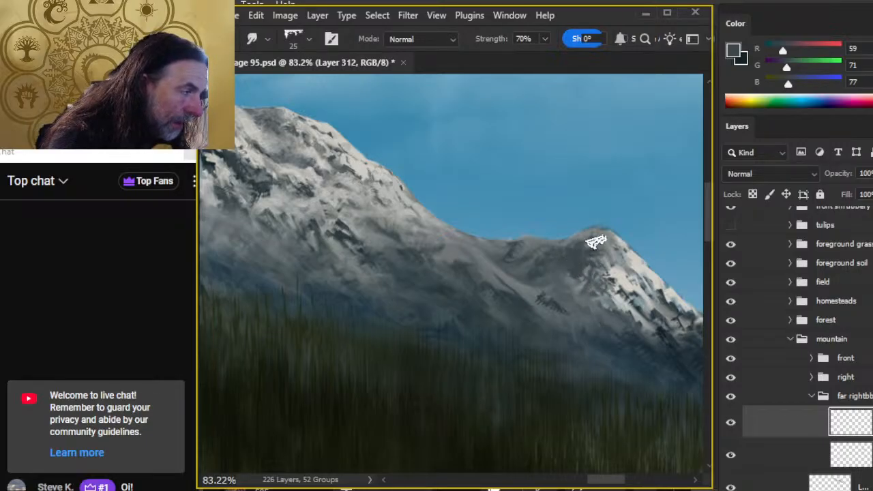
key(b)
key(r)
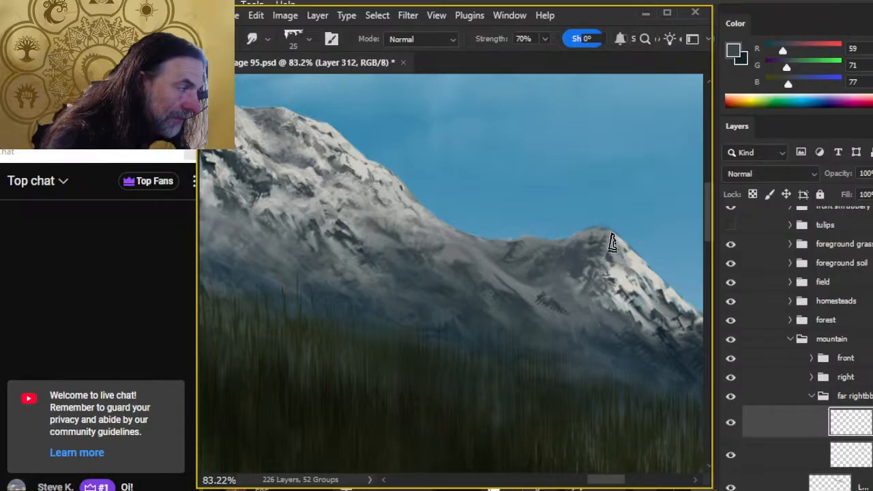
key(b)
key(r)
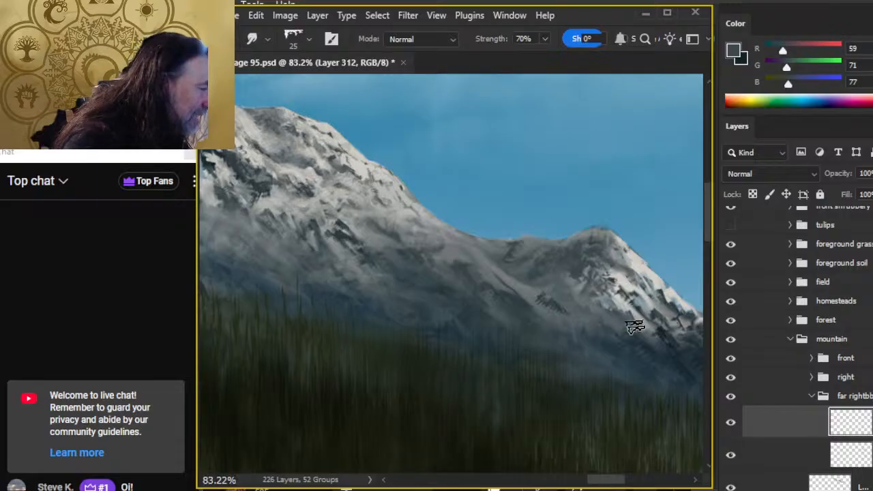
- On Layer 311, paint light snow sampled from the sunlit slope below the far right summit at size 30 and smudge it at 70%
click(791, 455)
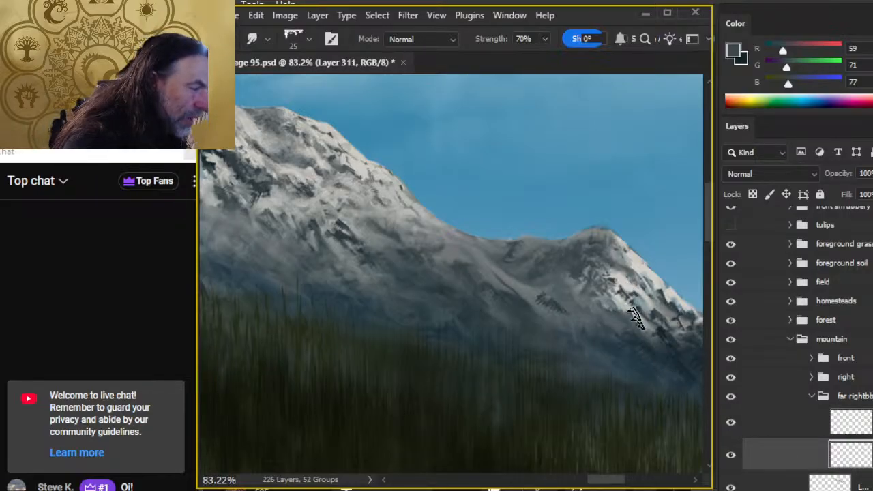
click(730, 455)
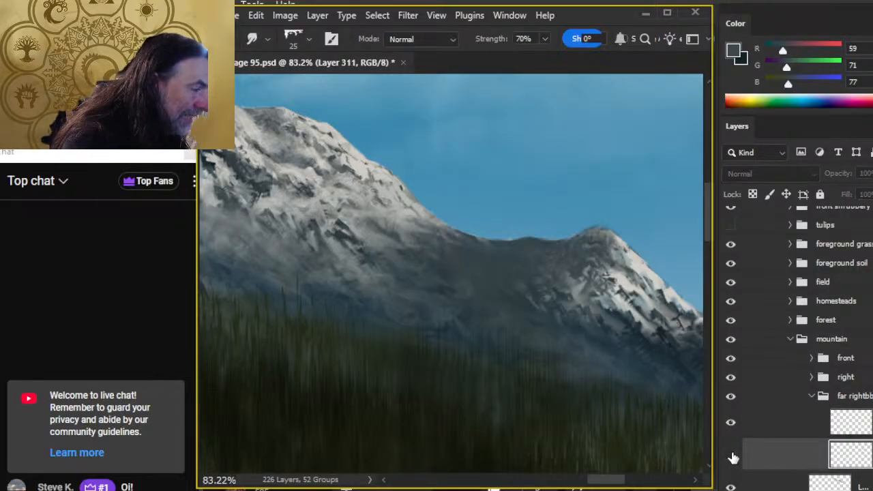
click(731, 454)
key(b)
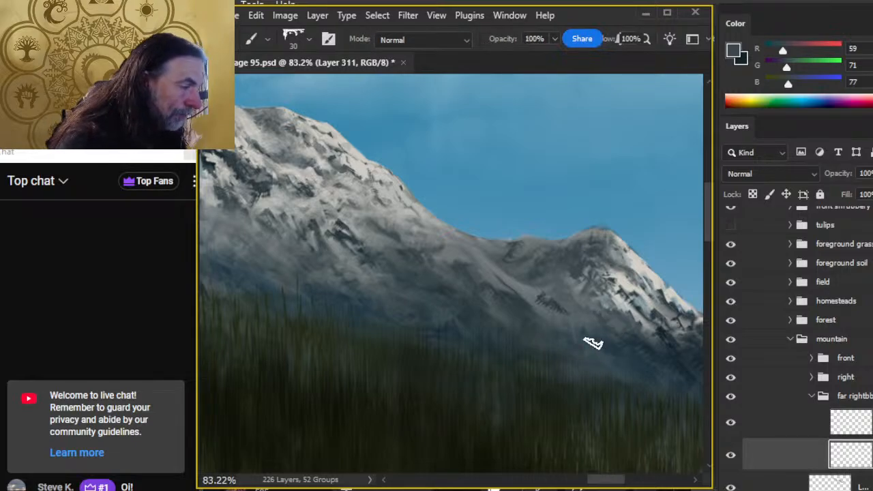
alt+click(638, 306)
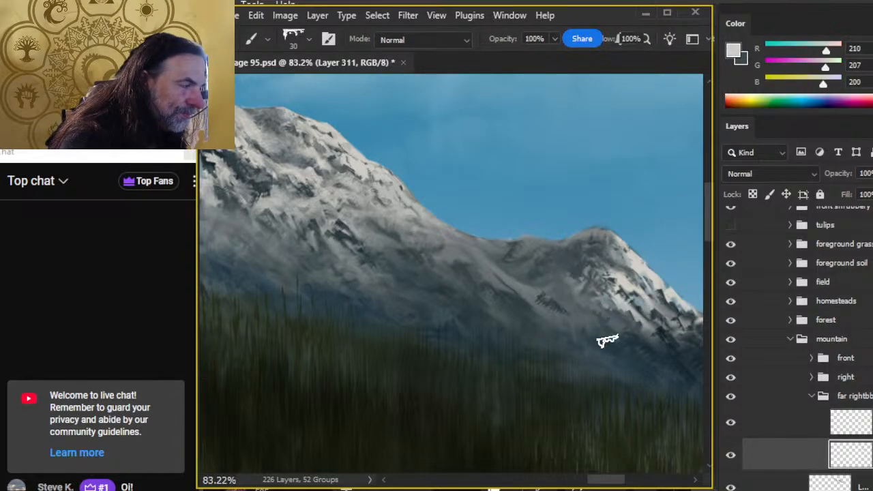
mouse_move(605, 306)
mouse_down()
mouse_move(628, 333)
mouse_move(607, 312)
mouse_move(628, 330)
mouse_move(615, 319)
mouse_up()
key(r)
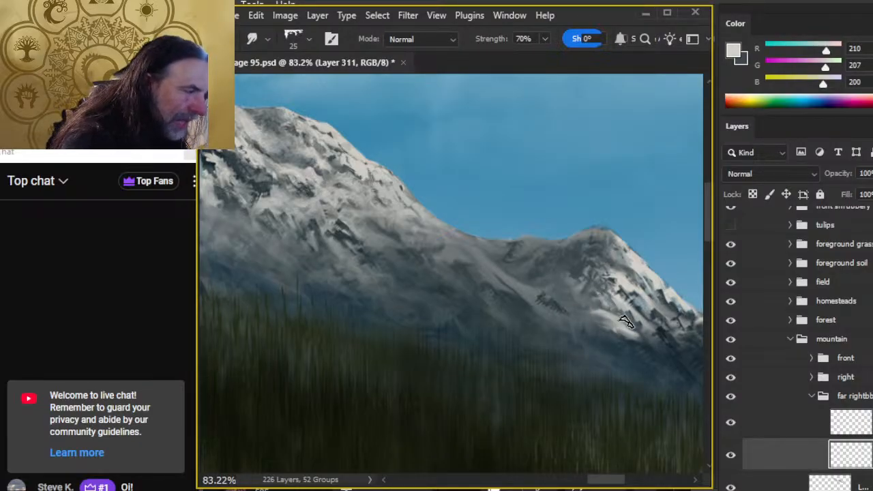
- Brush snow highlights along the far right summit's sunlit ridge, trim them with the size 25 eraser, and smudge the summit at 70% strength
key(b)
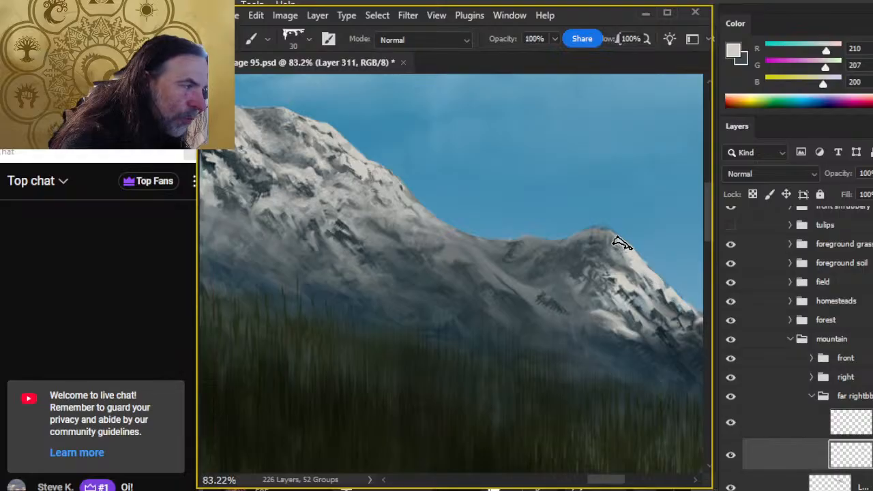
key(r)
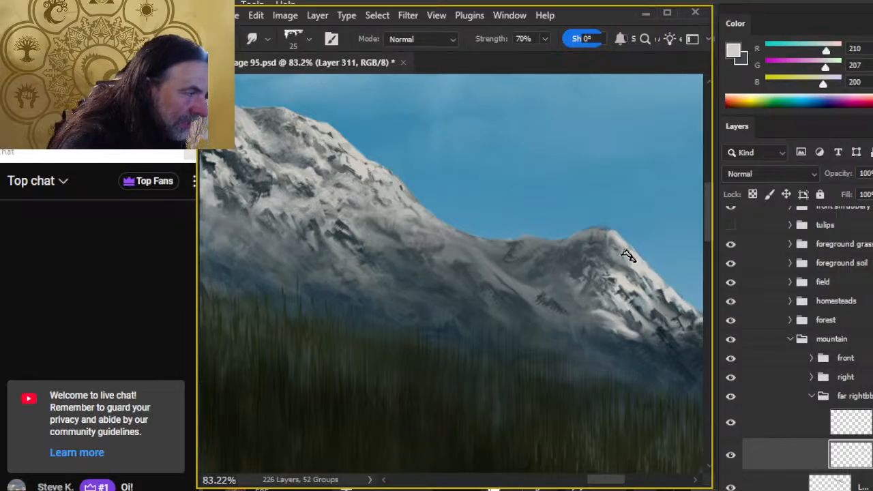
key(e)
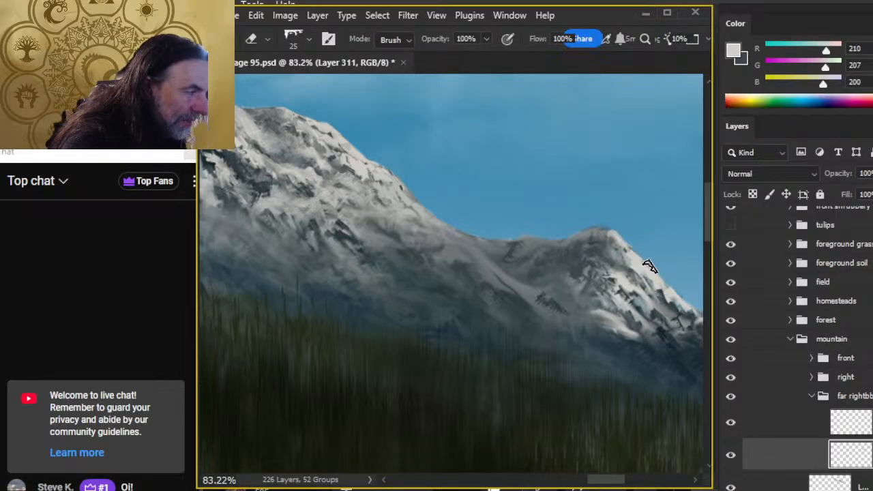
key(r)
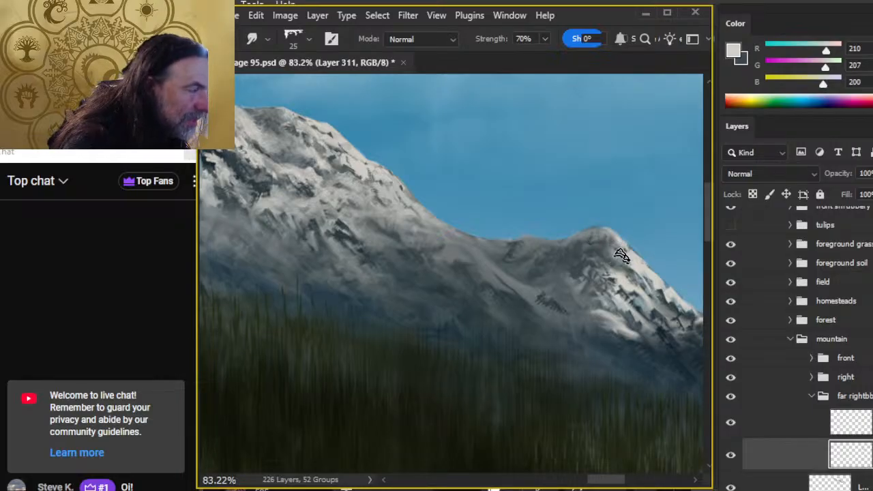
key(e)
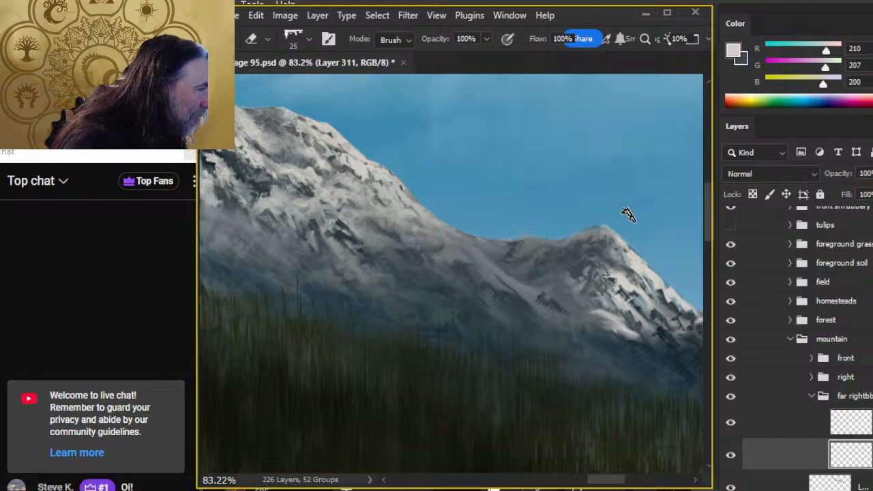
key(r)
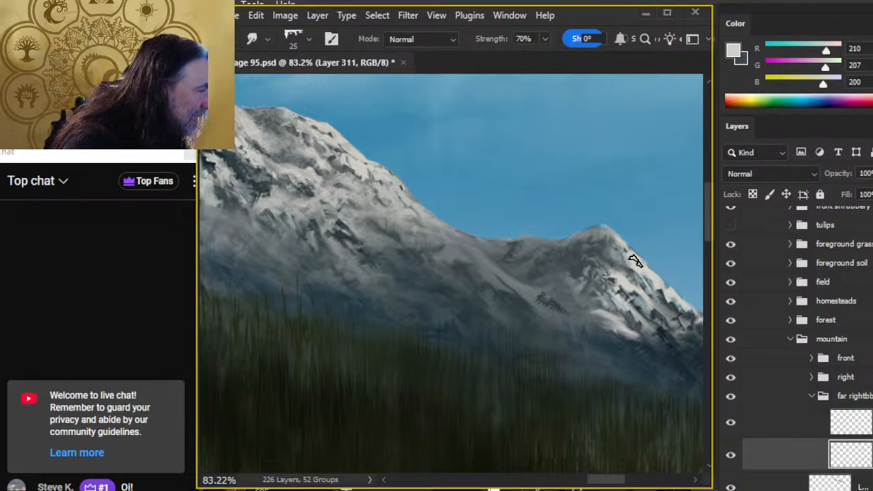
drag(555, 271, 578, 266)
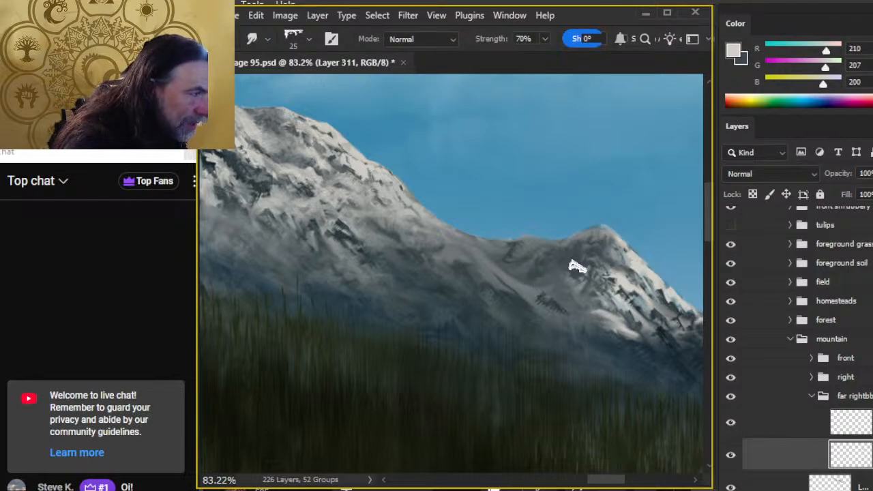
- Try to paint a light snow patch on the lower slope below the saddle and undo the stroke
key(b)
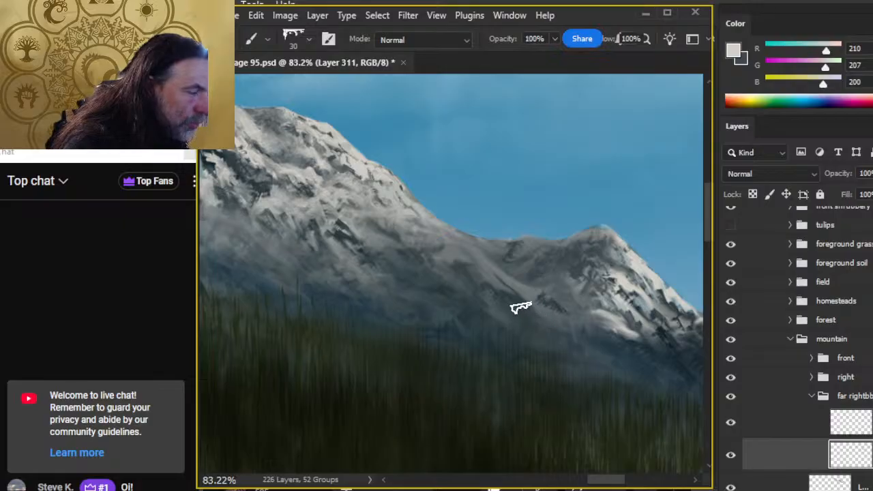
key(r)
key(b)
drag(530, 295, 556, 319)
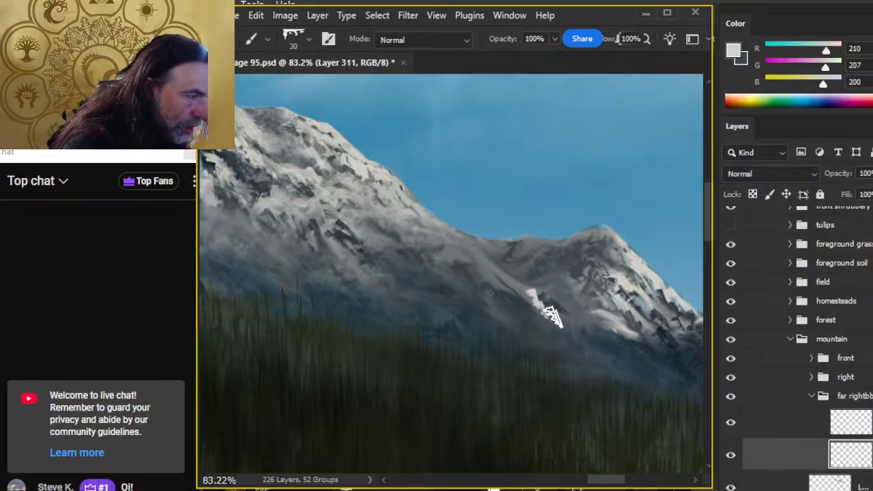
key(r)
key(ctrl+z)
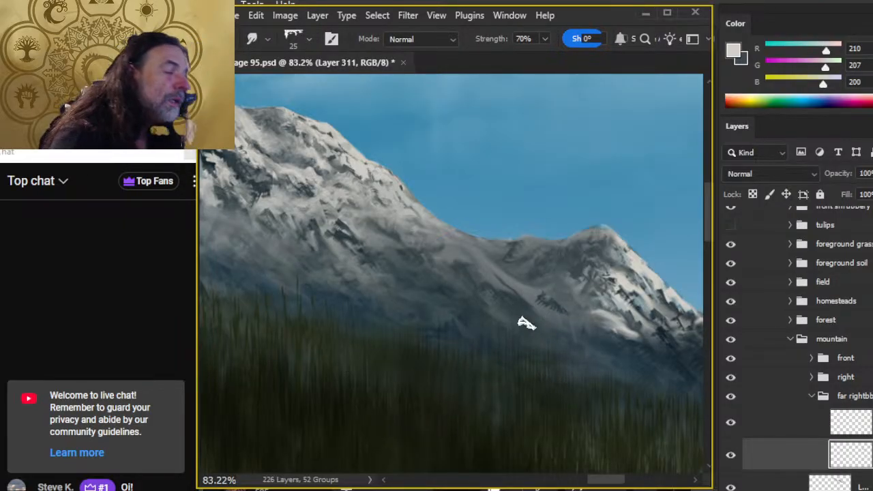
- Break up the snow on the lower slopes below the saddle and far right summit with the size 25 eraser and smudge it at 70%
key(b)
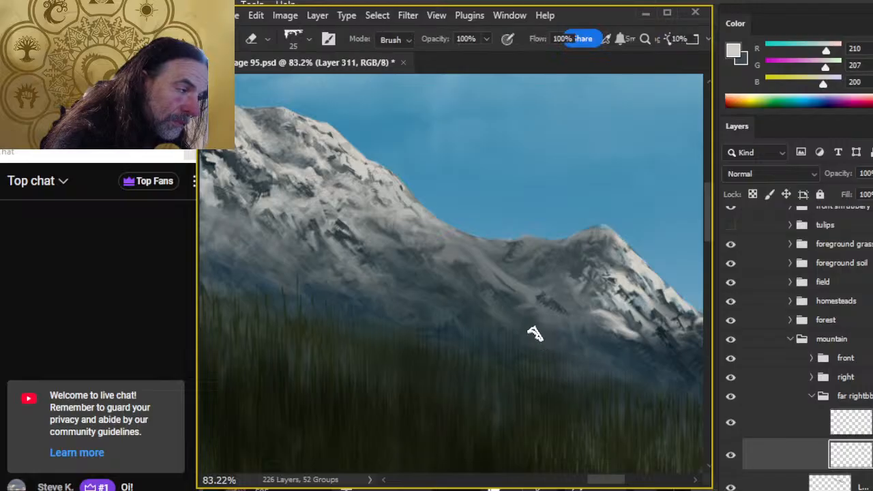
key(r)
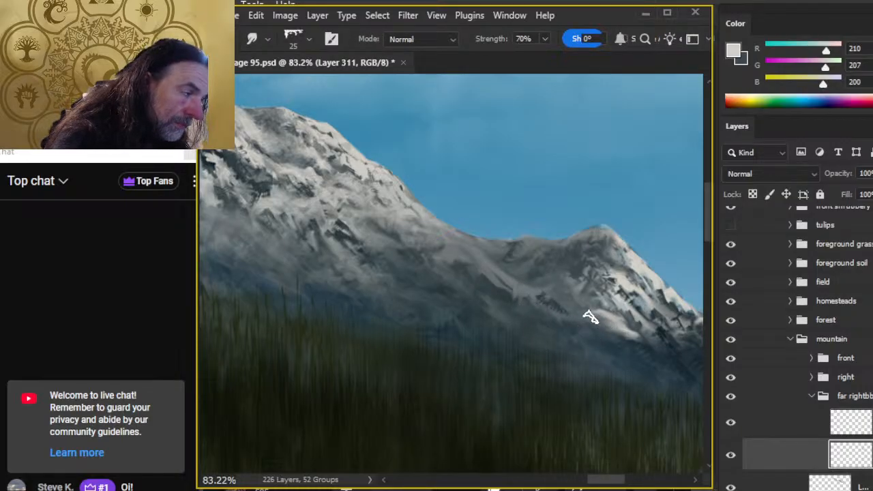
key(b)
key(r)
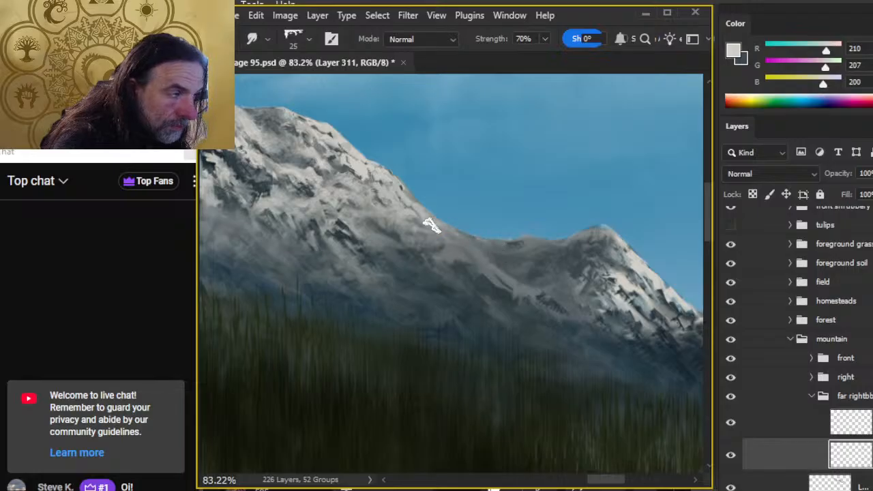
- Carve darker rock into the saddle with a size 35 eraser at 100% opacity and blend its slopes at 70% smudge strength
key(e)
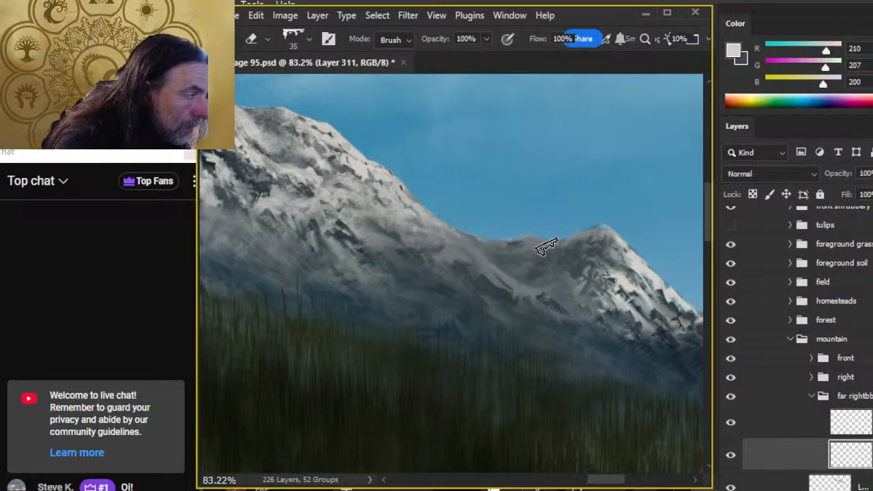
key(r)
key(b)
key(r)
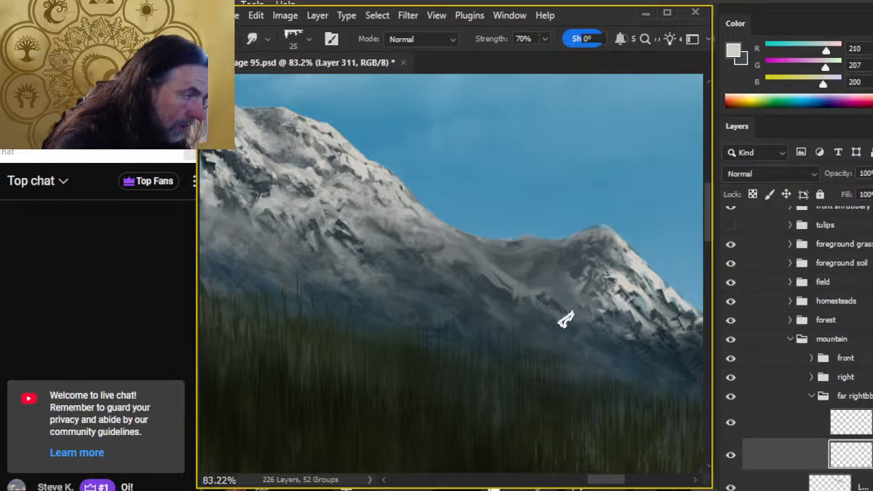
key(z)
scroll(552, 386, down, 5)
drag(551, 386, 462, 323)
scroll(416, 245, up, 3)
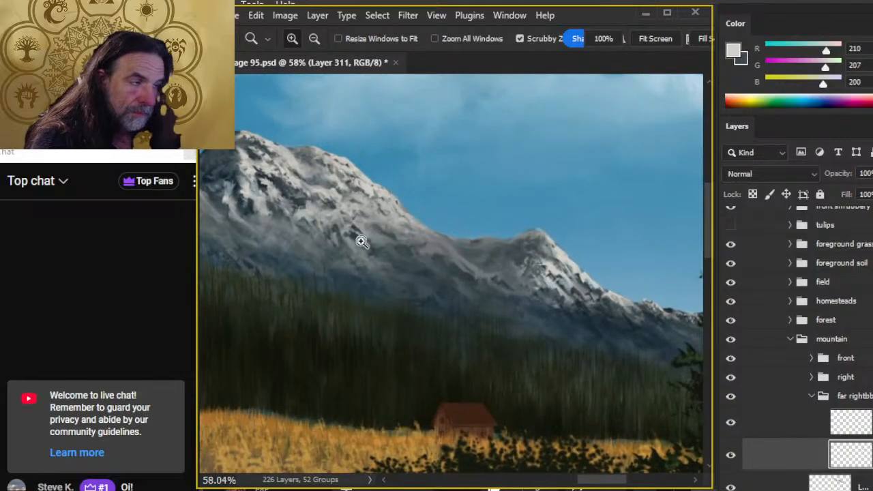
- Sample a light gray and paint size 30 snow strokes down the ridge into the saddle, smudging them at 70% strength
key(b)
key(alt)
alt+click(399, 206)
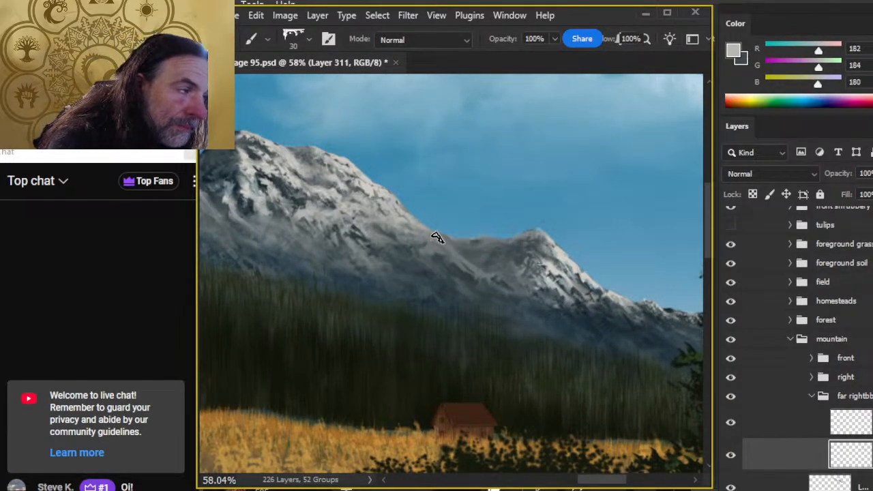
key(r)
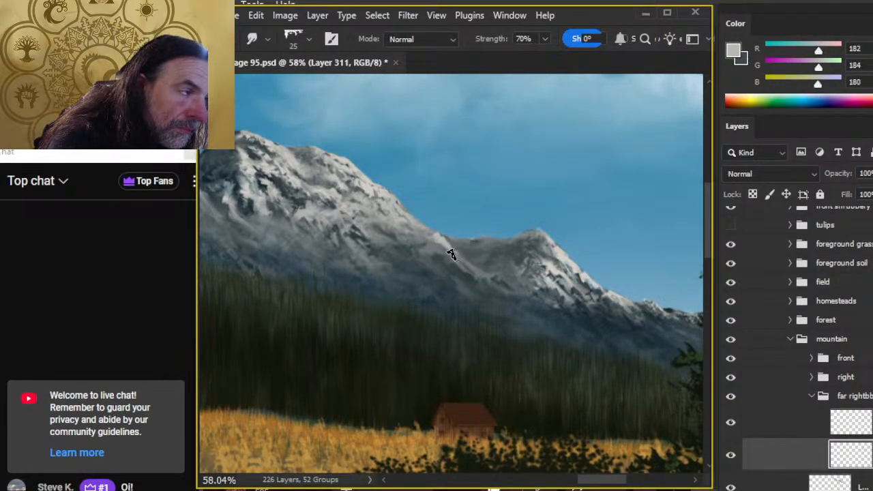
key(b)
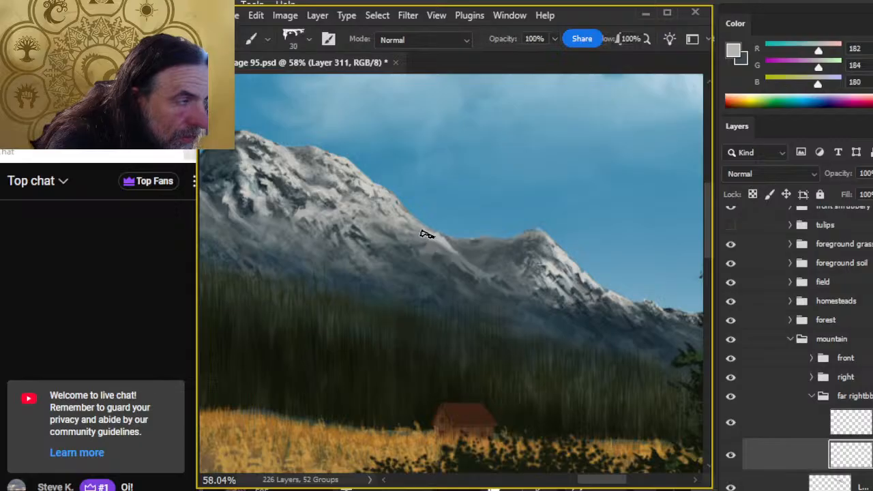
key(r)
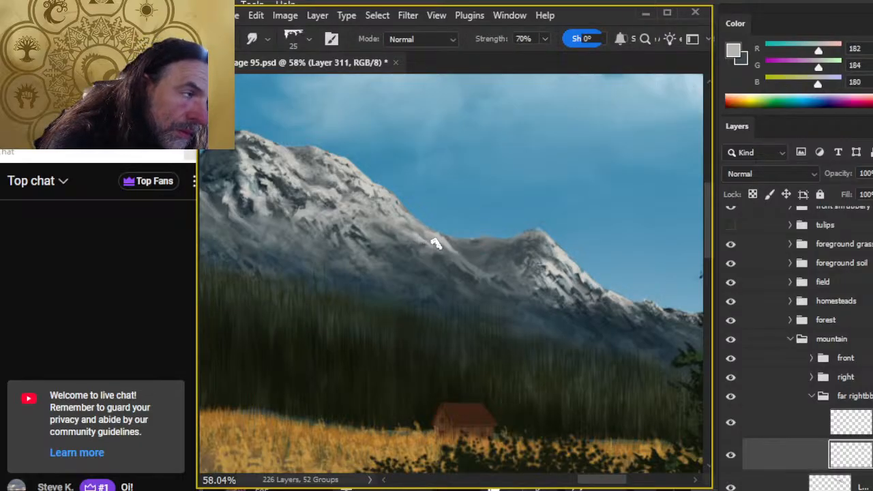
key(b)
key(r)
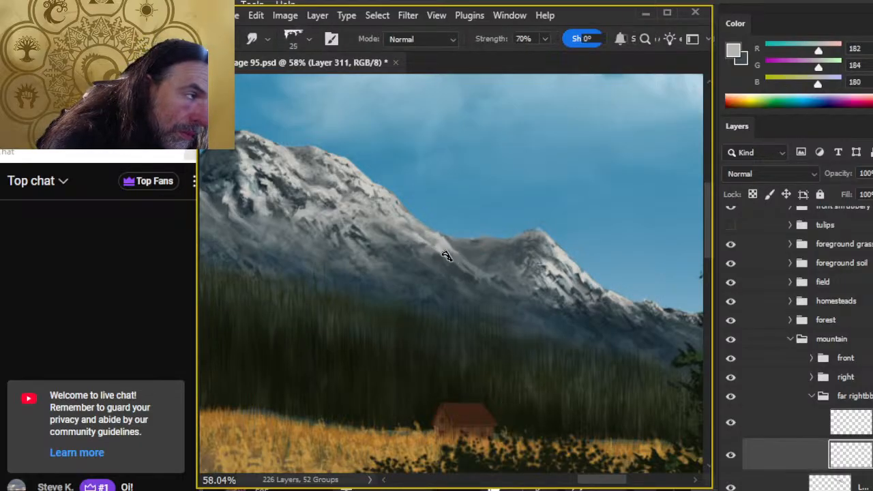
drag(461, 258, 481, 270)
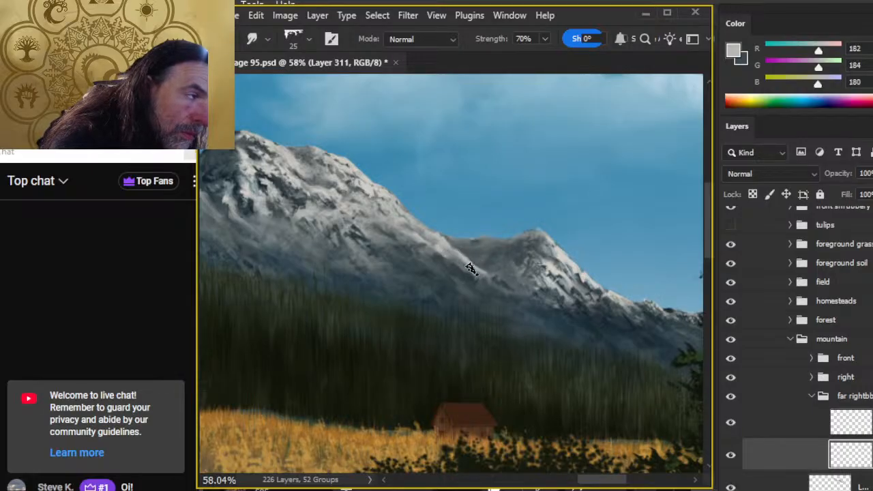
- Soften the ridge snow beside the saddle with the size 35 eraser at 20% opacity, compare it with the layer hidden, and smudge at 70%
key(e)
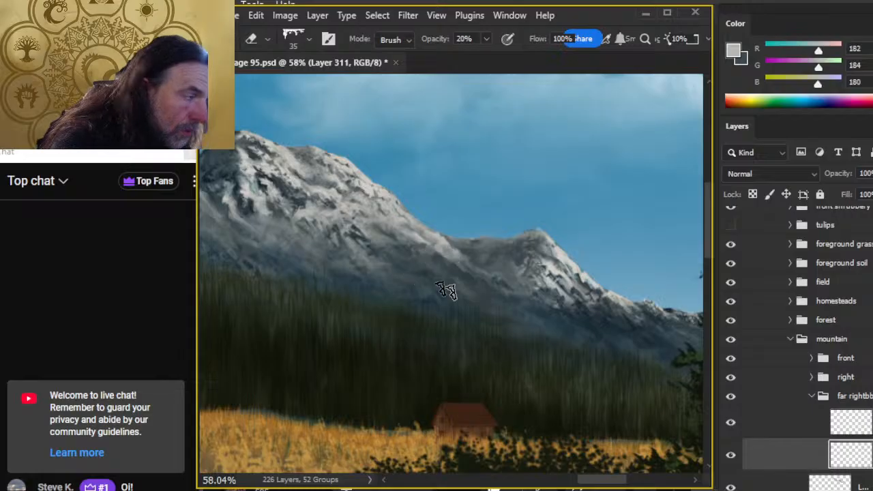
click(731, 454)
click(732, 453)
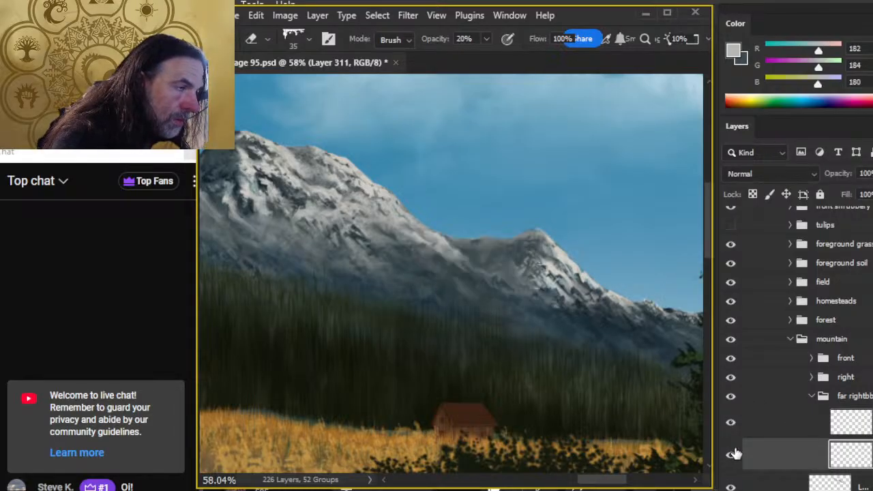
key(r)
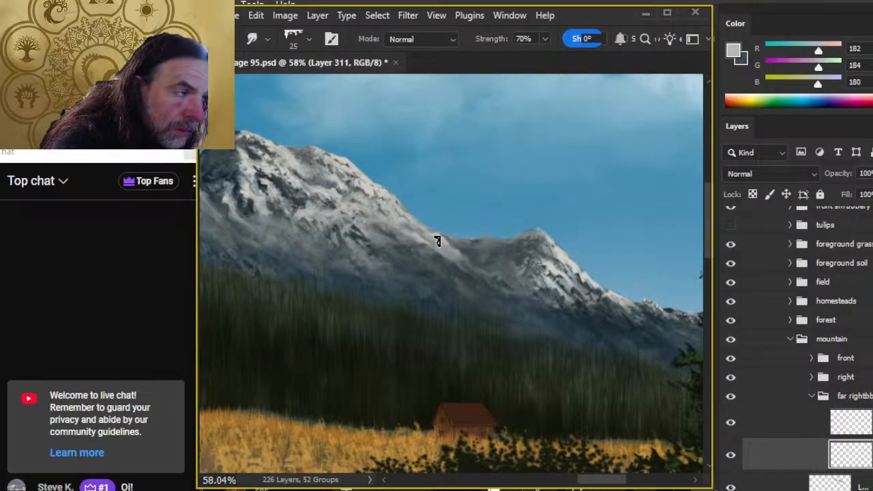
key(e)
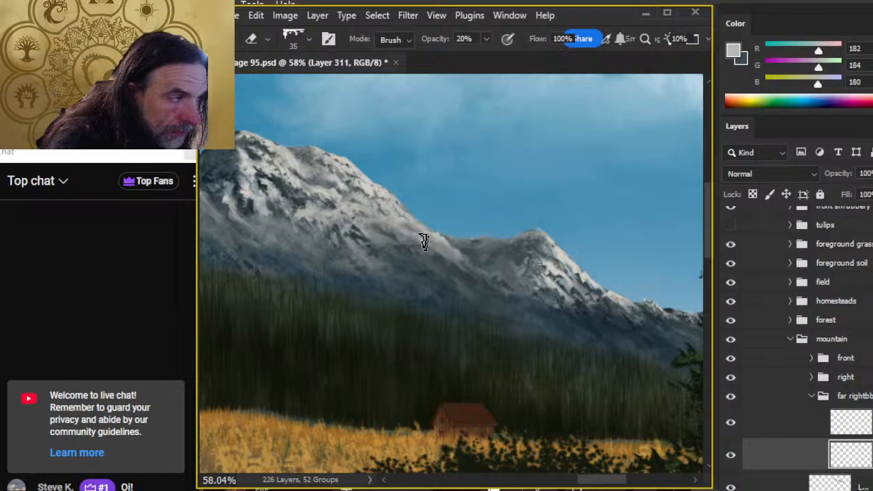
key(r)
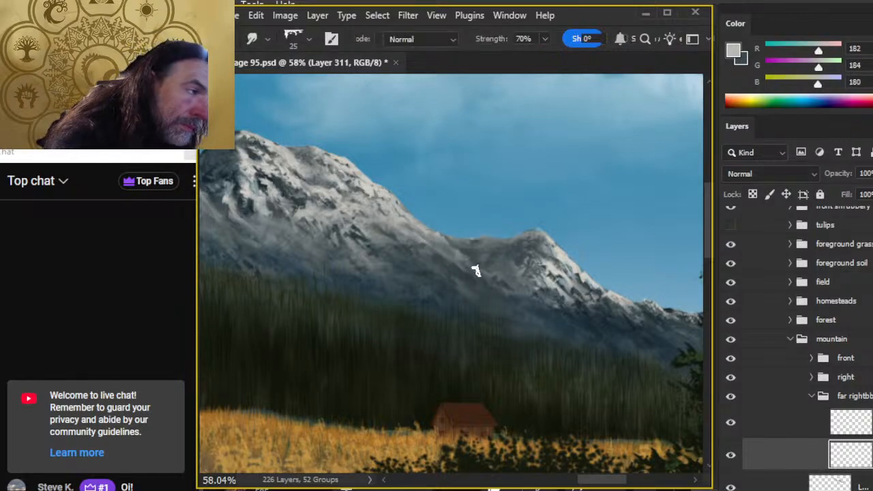
key(e)
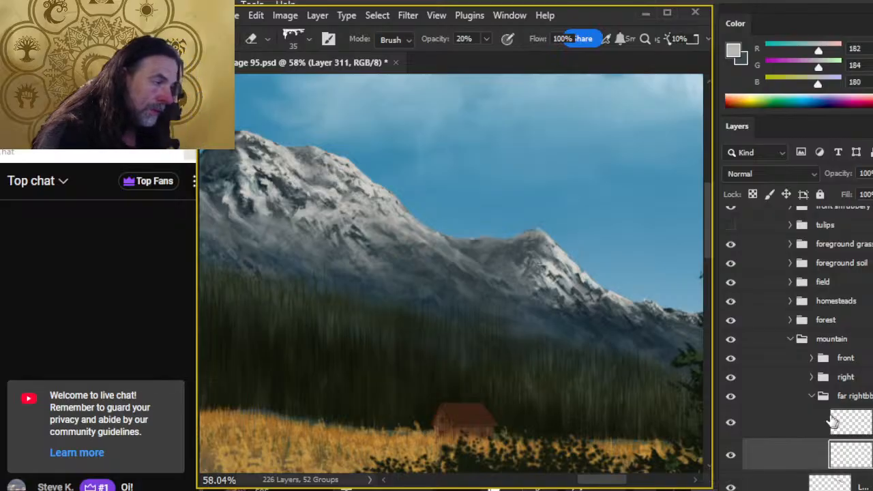
- Add a new layer at the top of the far right mountain group and merge Layer 312 down into Layer 311, keeping the new layer active
click(764, 430)
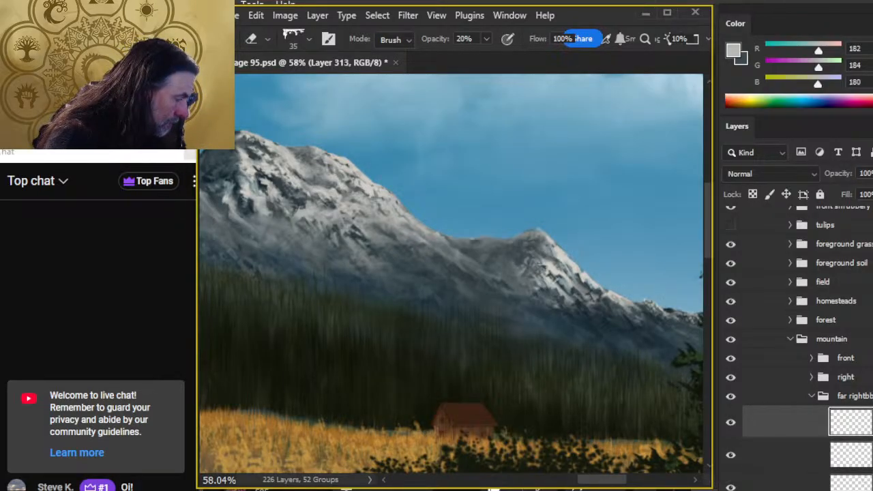
right_click(798, 463)
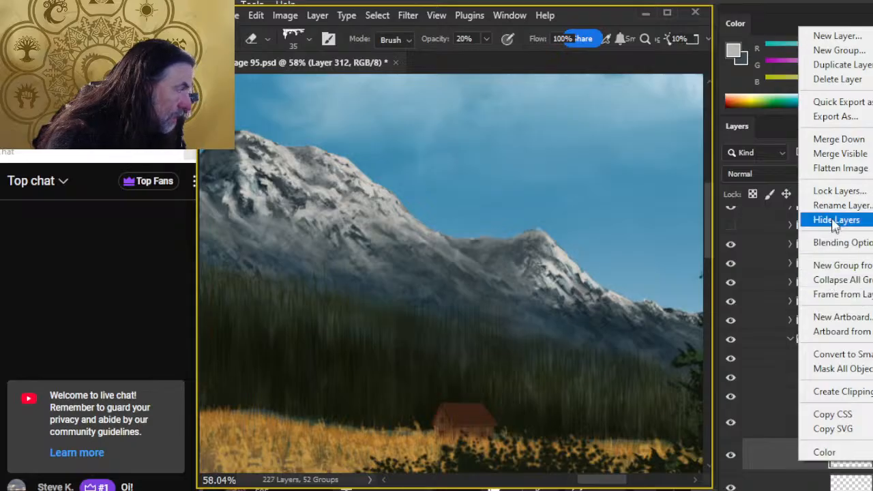
click(839, 139)
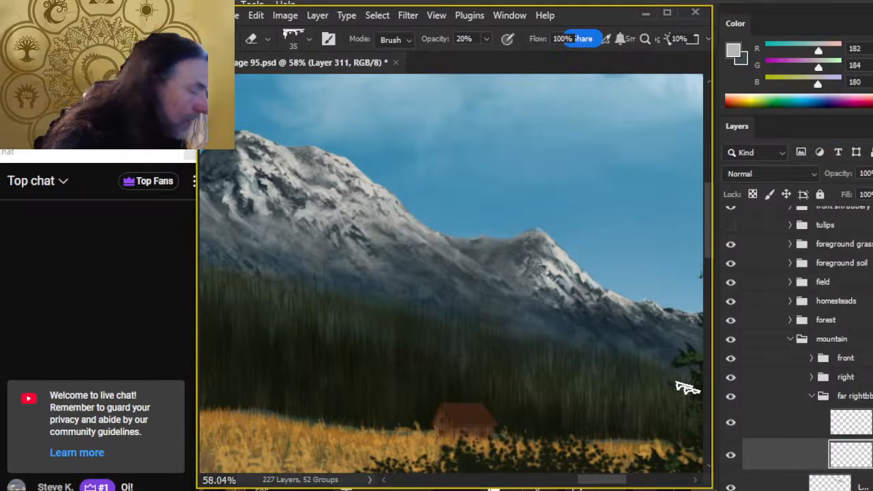
click(783, 426)
- Sample light gray from the far right summit's snow, paint highlights just below its peak, and smudge them at 70% strength
key(b)
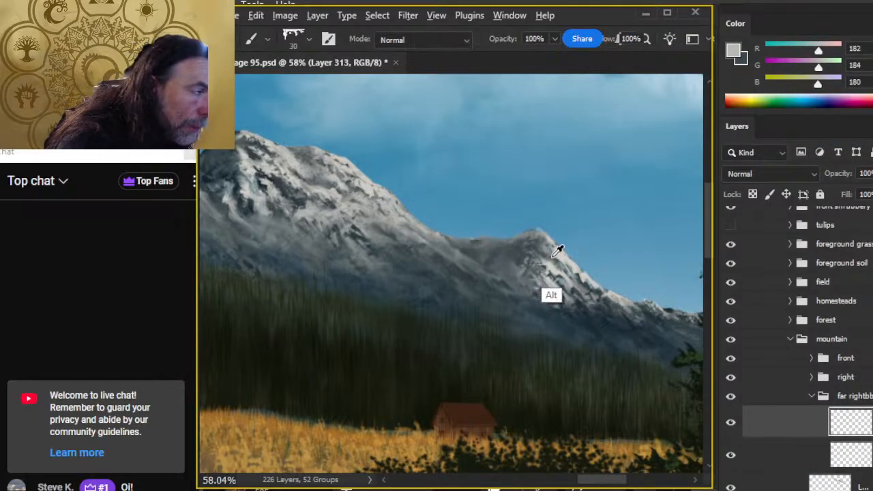
alt+click(553, 295)
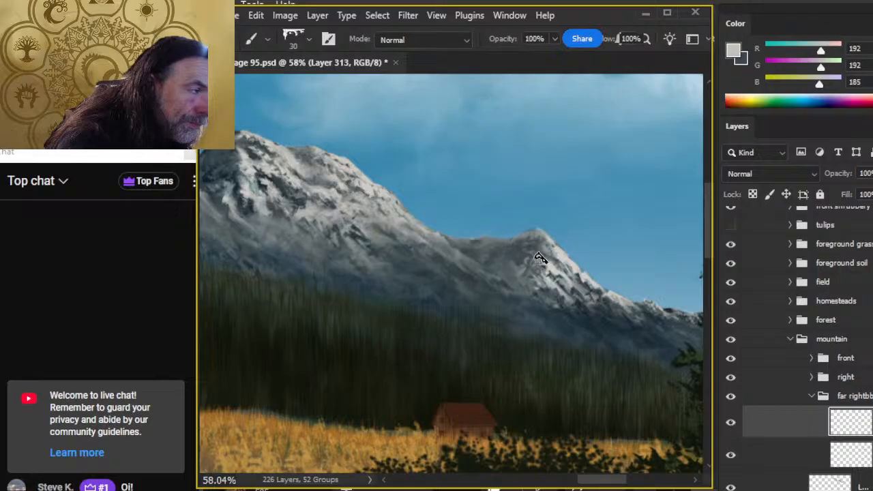
key(r)
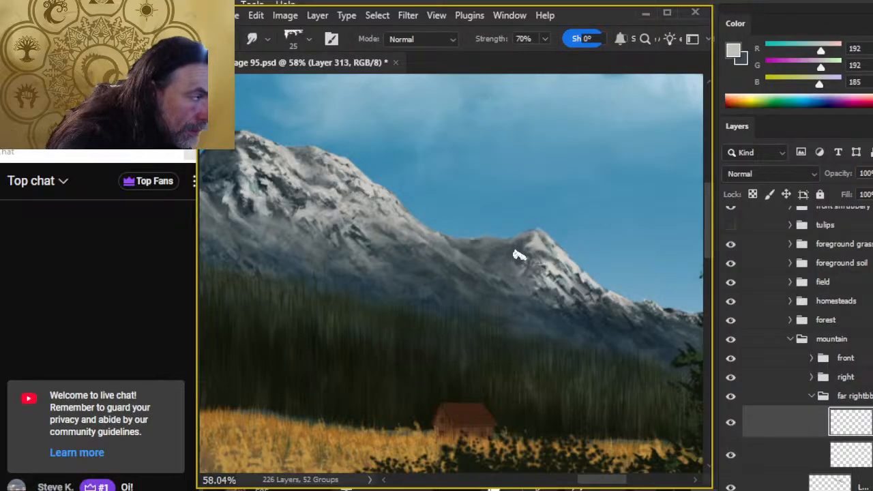
- Paint sampled dark blue-gray rock shadows into the saddle and the far right summit's shaded face, blending them at 70% smudge strength
key(b)
alt+click(511, 257)
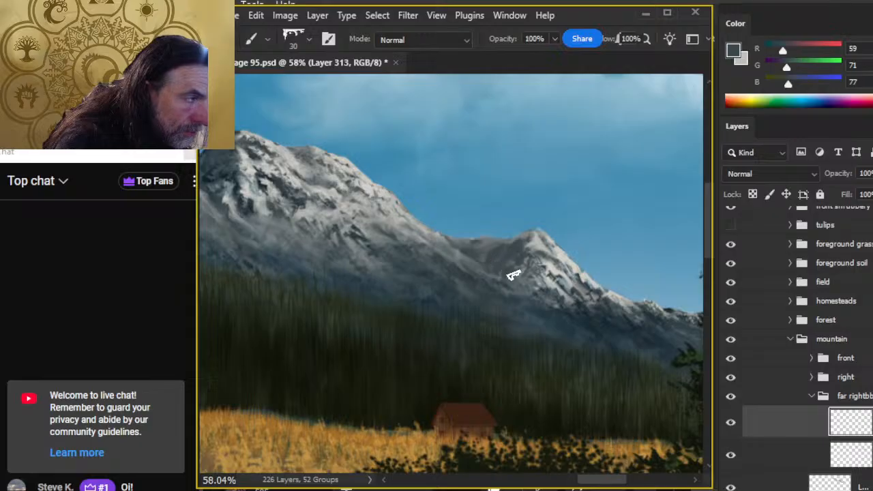
alt+click(349, 232)
drag(349, 232, 356, 231)
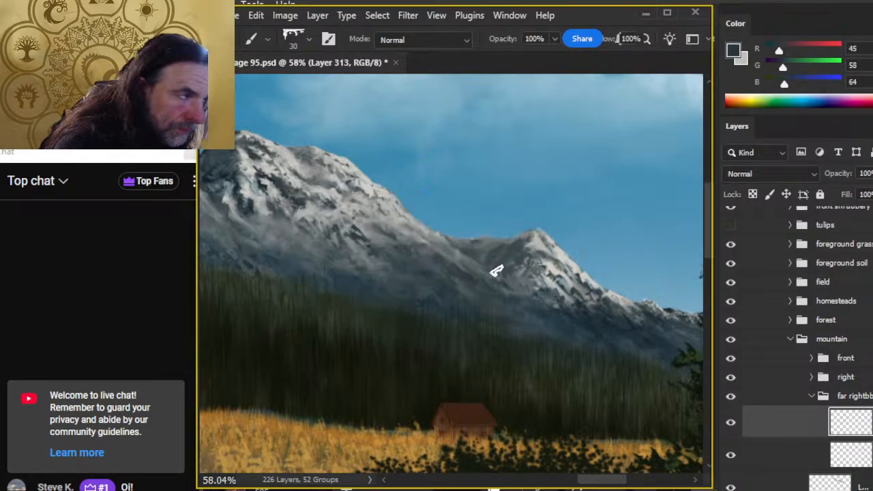
key(r)
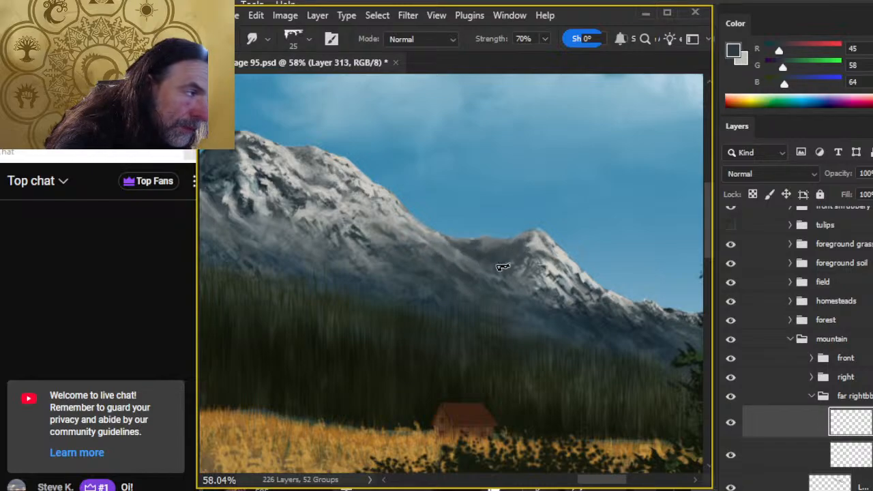
key(b)
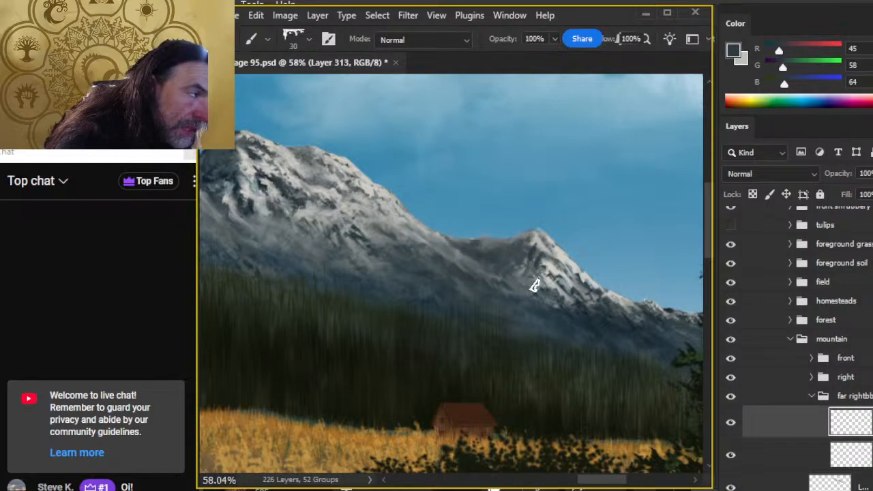
key(r)
key(b)
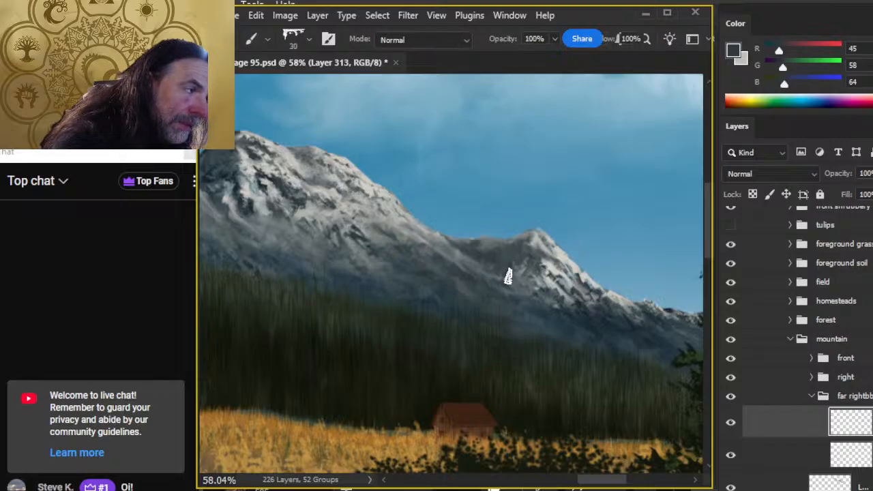
key(r)
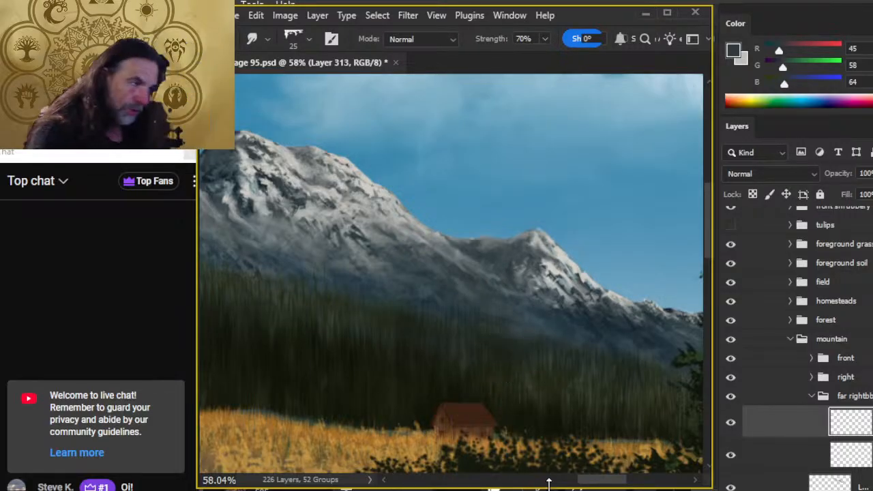
- Sample a mid-light gray, paint a jagged snow ridge descending in front of the saddle, and smudge it at 70% strength
key(b)
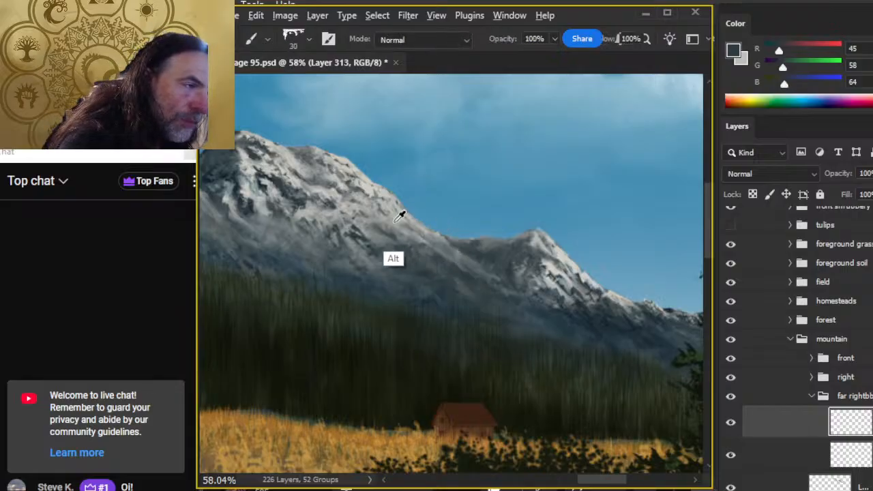
alt+click(396, 219)
alt+click(391, 224)
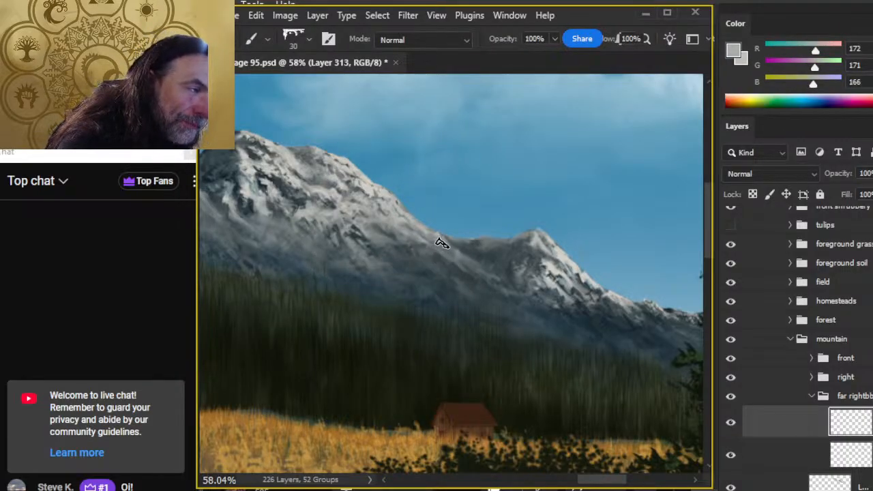
drag(444, 242, 487, 268)
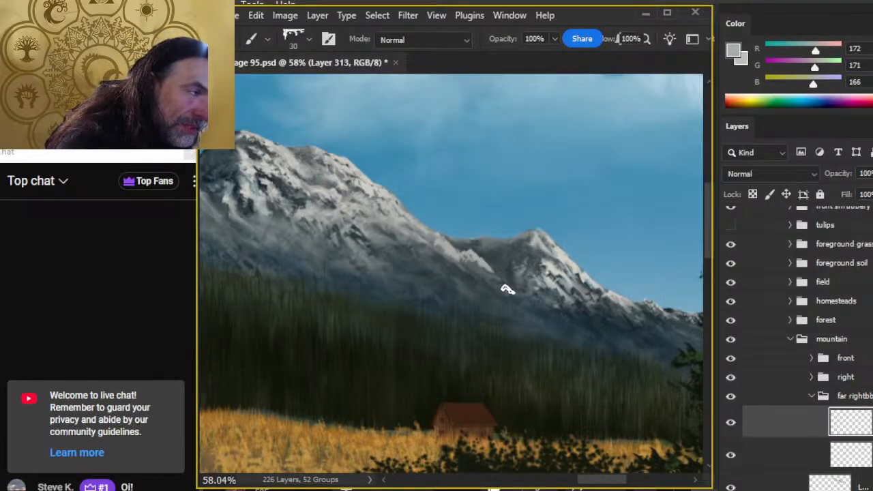
key(r)
mouse_move(440, 246)
mouse_down()
mouse_move(463, 277)
mouse_move(443, 252)
mouse_move(483, 277)
mouse_up()
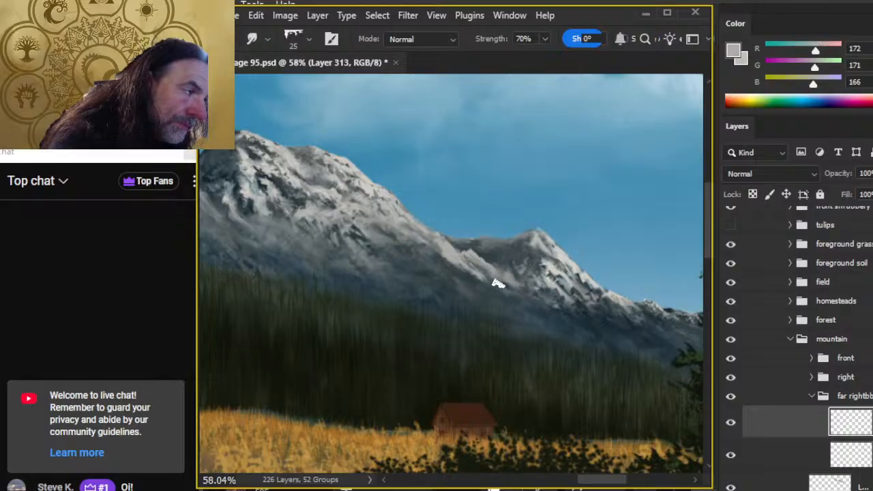
- Extend the snow to the far right summit's lower slope, trim it with the size 35 eraser at 100% opacity, and smudge it at 70%
key(b)
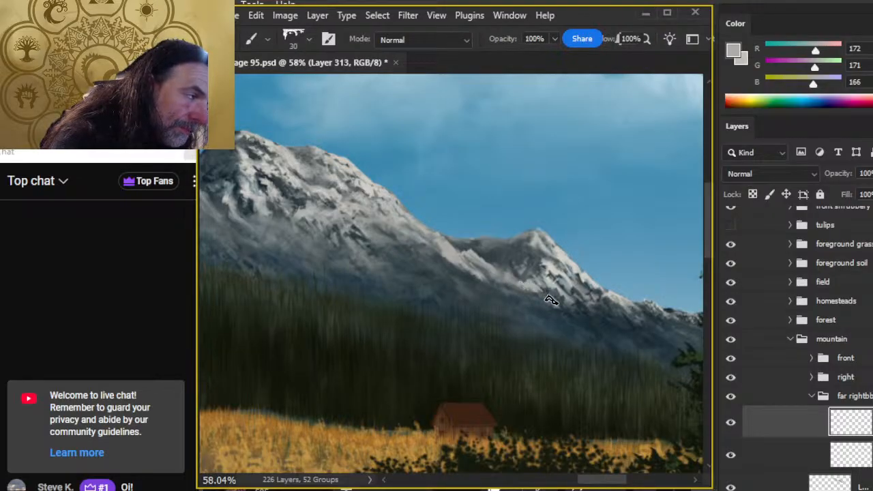
key(r)
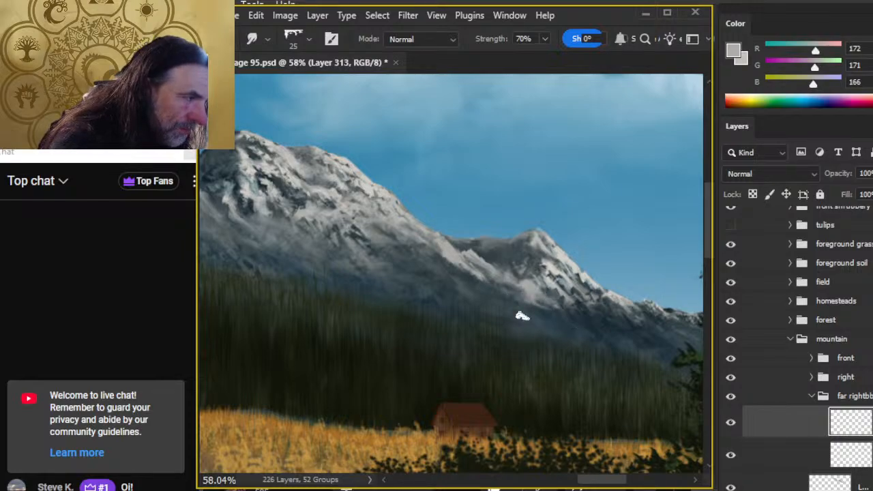
key(e)
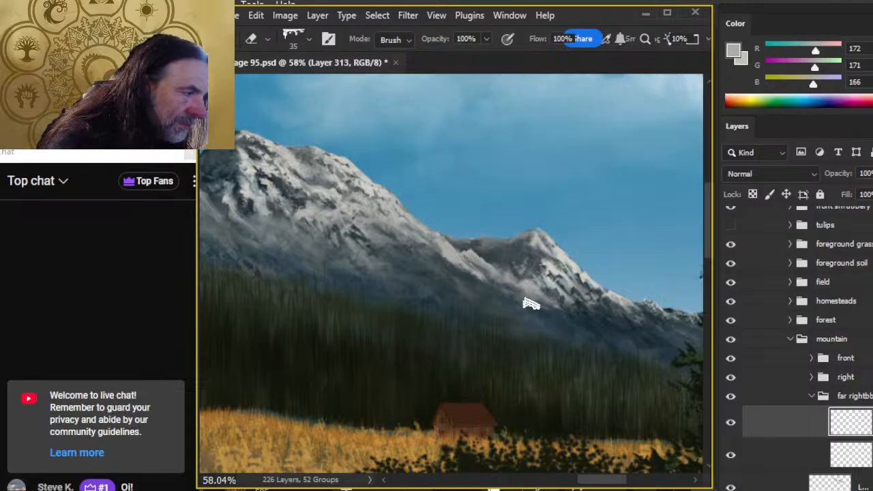
key(r)
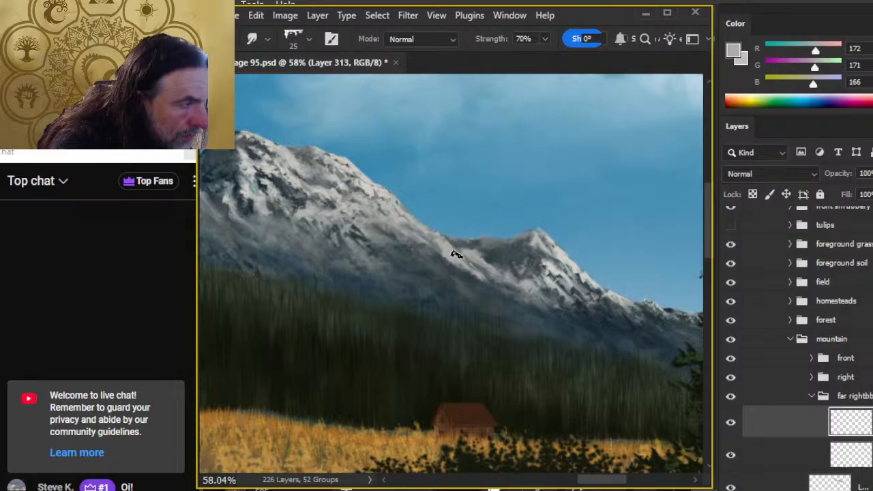
- Sample light gray from the upper ridge's snow, paint highlights where the ridge meets the saddle, and smudge them at 70% strength
key(b)
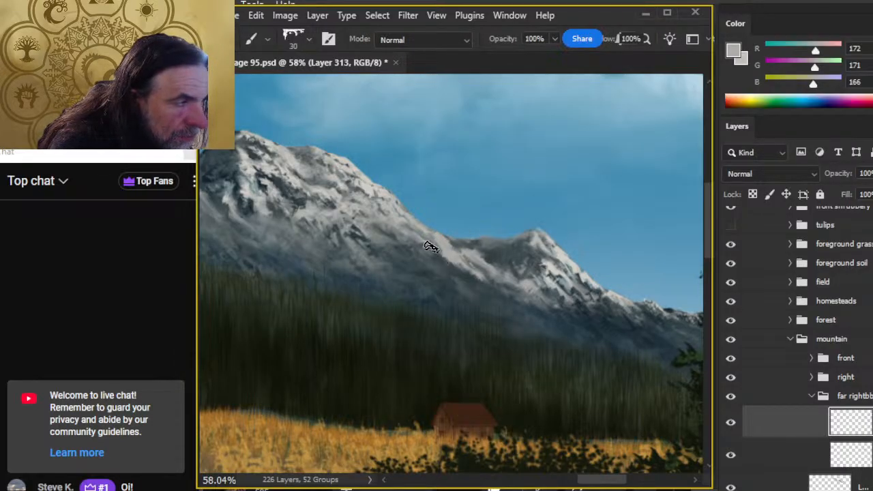
alt+click(394, 261)
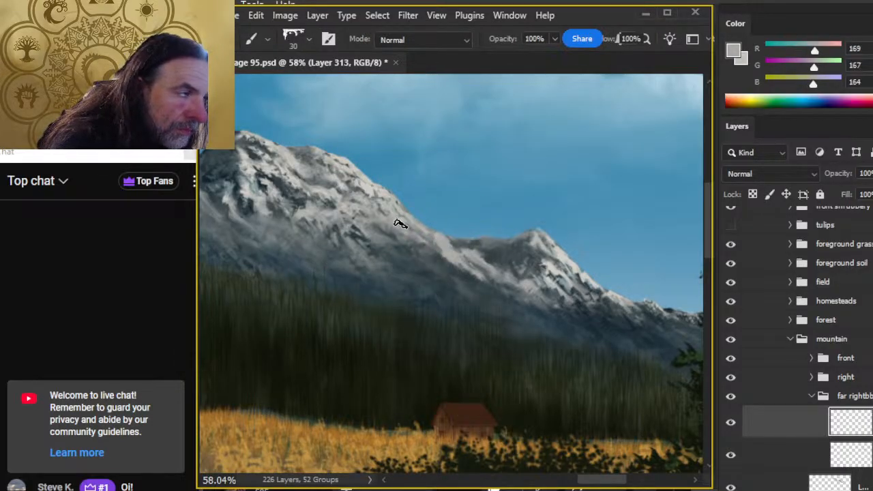
alt+click(392, 193)
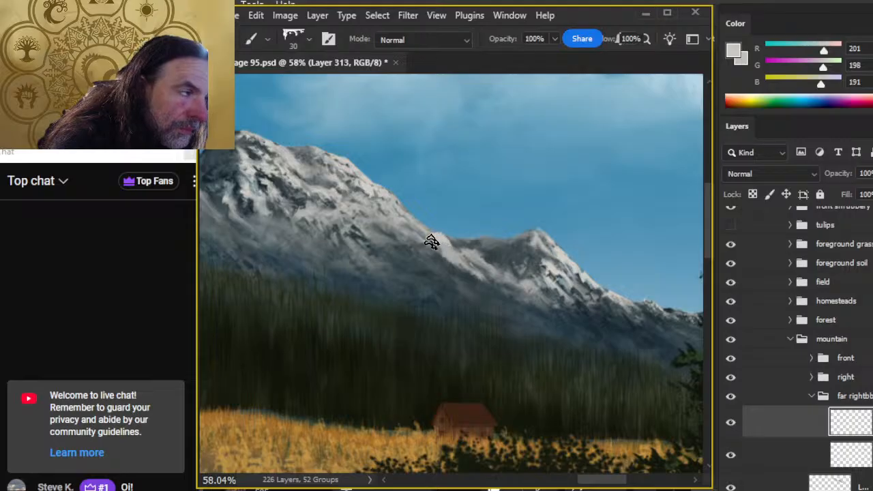
key(r)
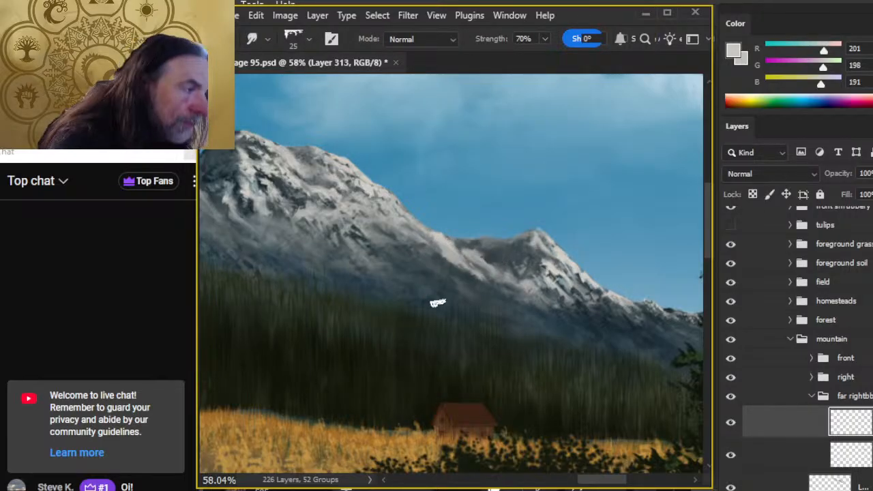
- Sample mid gray from the saddle, paint soft rock highlights across it and the far right summit's shaded face, and smudge at 70%
key(b)
alt+click(485, 252)
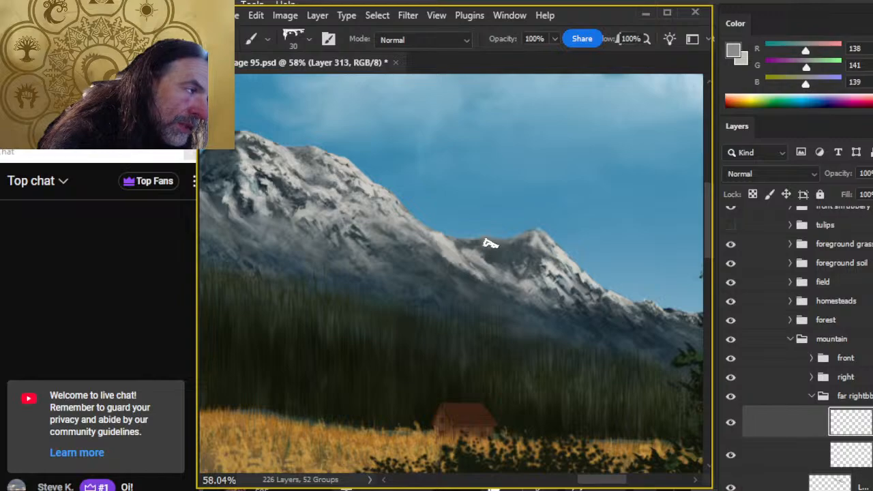
key(r)
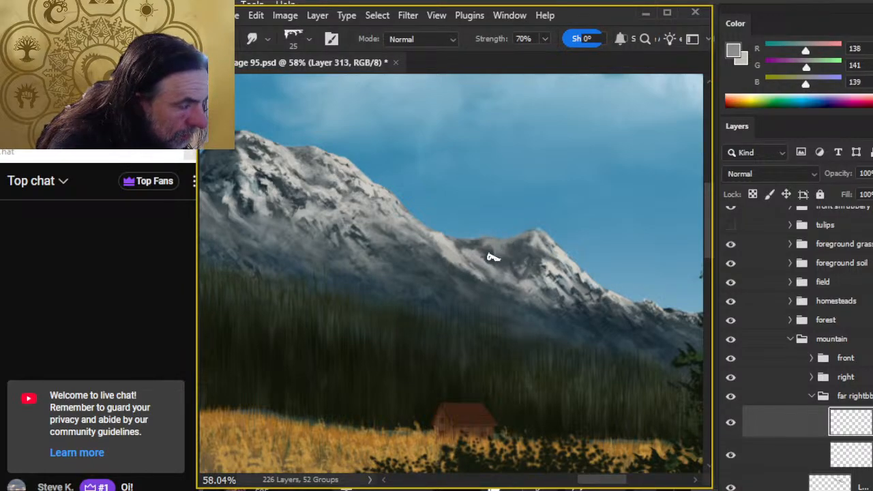
key(z)
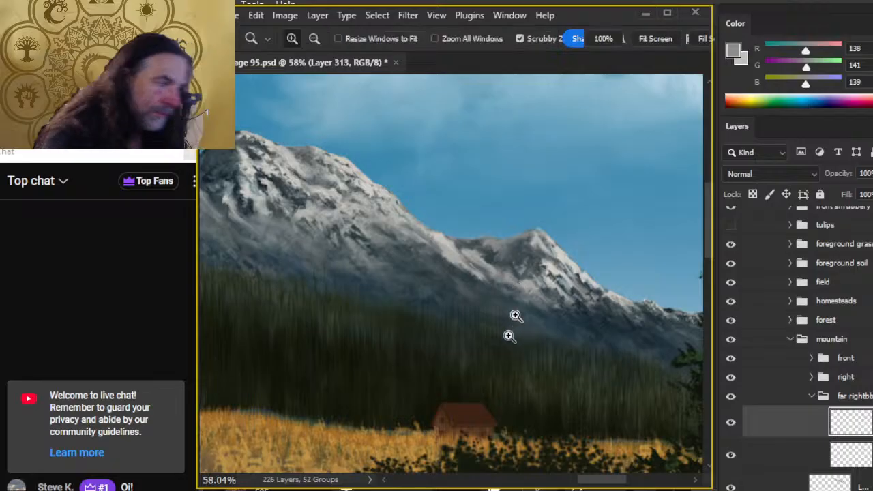
key(b)
key(r)
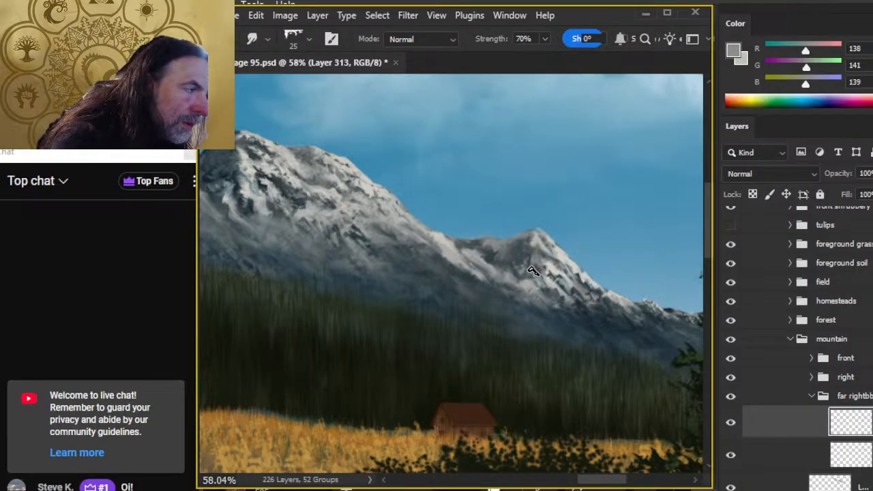
key(b)
key(r)
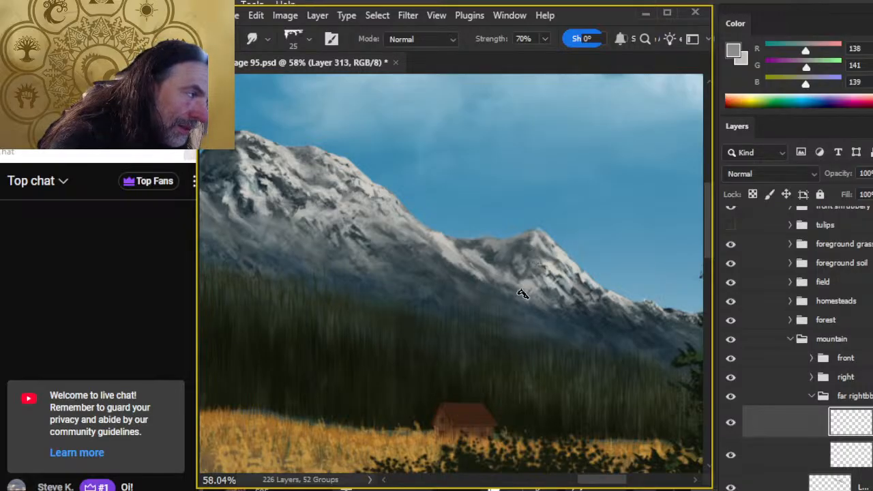
- Trim the snow ridge in front of the saddle with the size 35 eraser and smudge its edges at 70% strength
key(e)
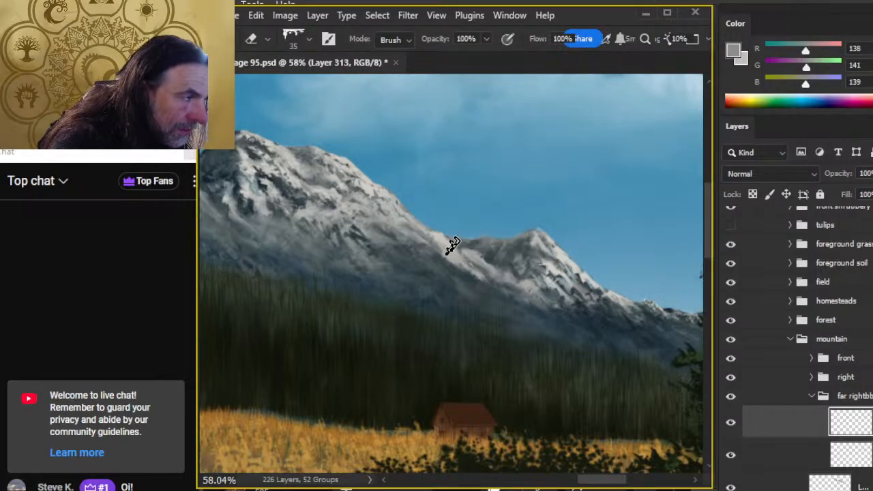
key(r)
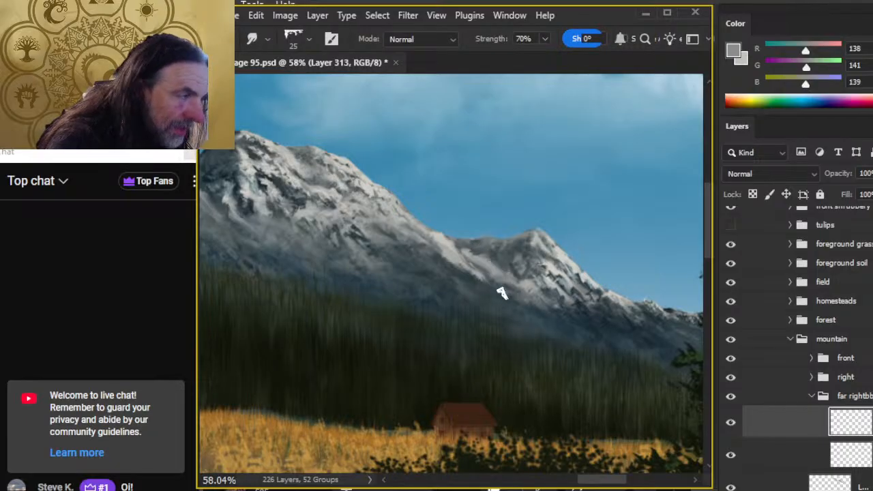
key(e)
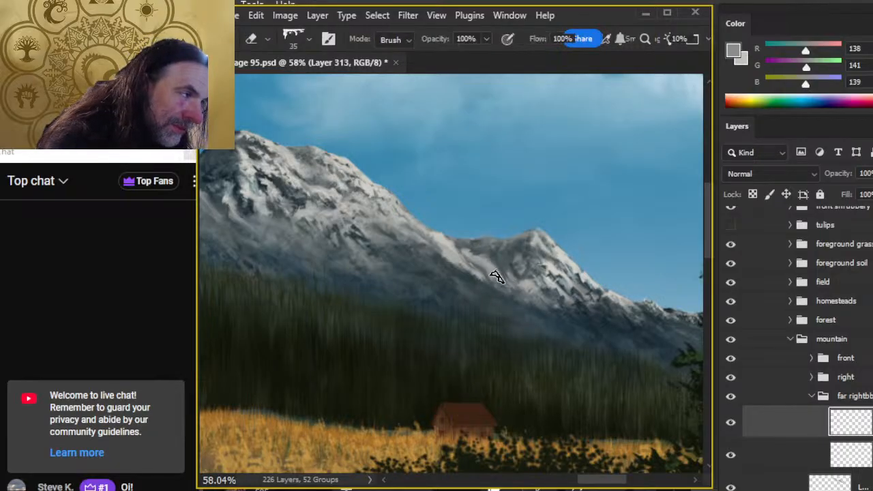
key(r)
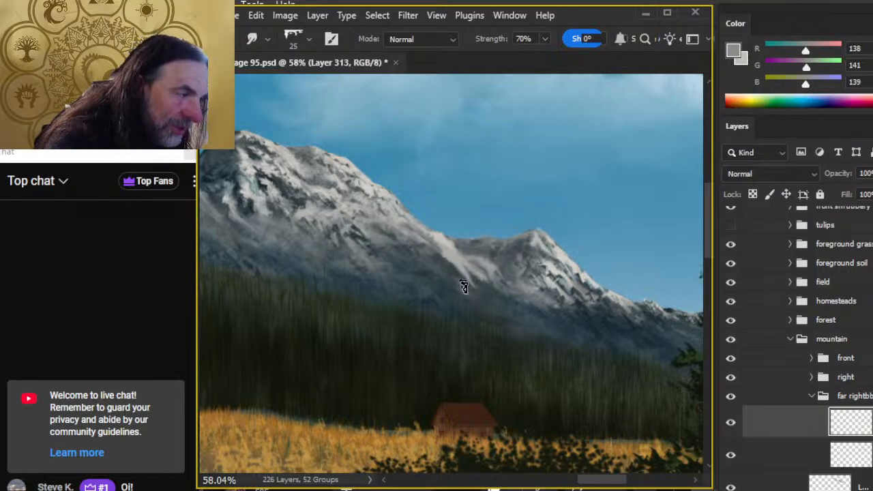
- Try erasing and smudging the ridge's lower edge below the saddle, and undo those strokes
key(e)
key(r)
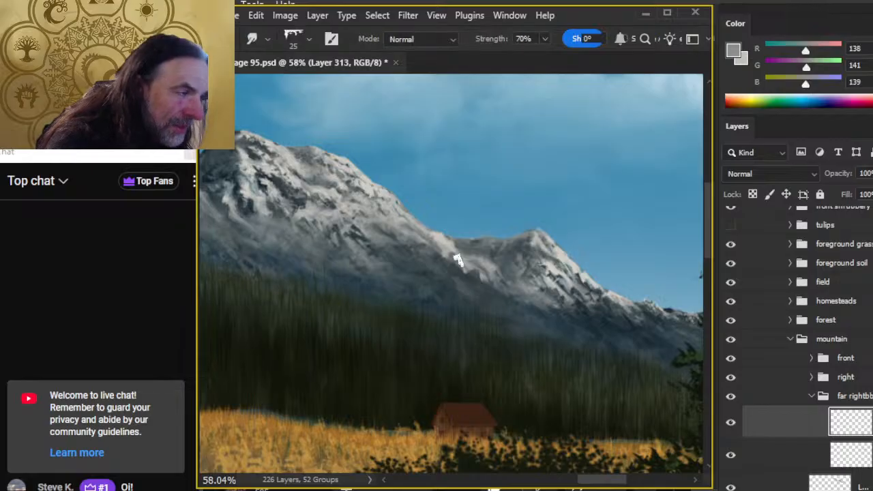
drag(450, 245, 442, 270)
key(ctrl+z)
key(ctrl+z)
key(ctrl+z)
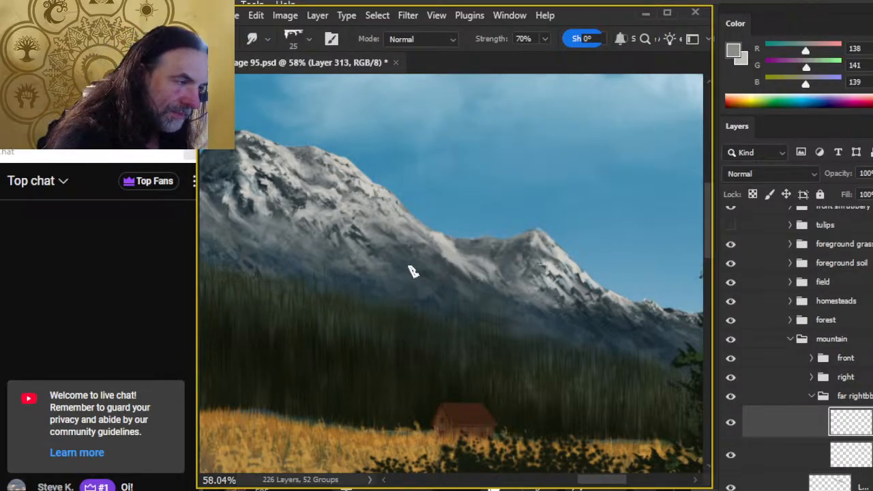
- Smear the ridge's snow down the slope with the size 35 smudge, and set the eraser to the Smudge - Clouds brush at 35 px
key(bracketright)
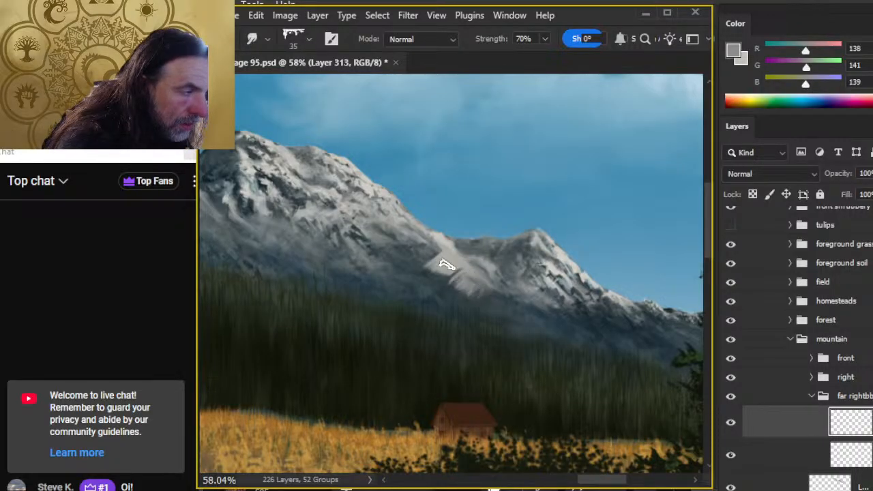
key(e)
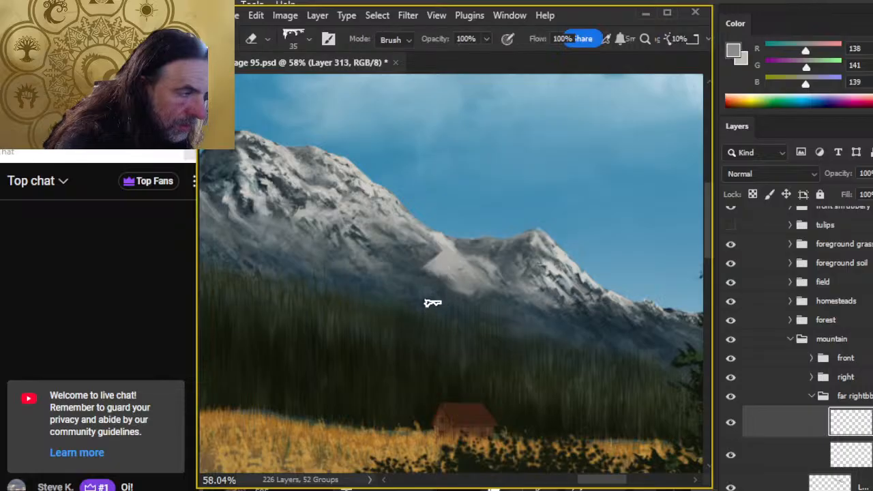
right_click(458, 315)
click(558, 367)
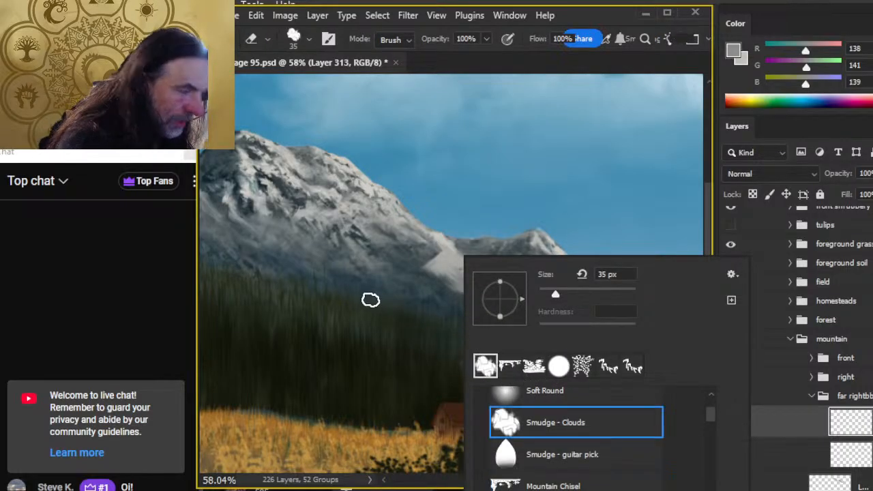
click(370, 298)
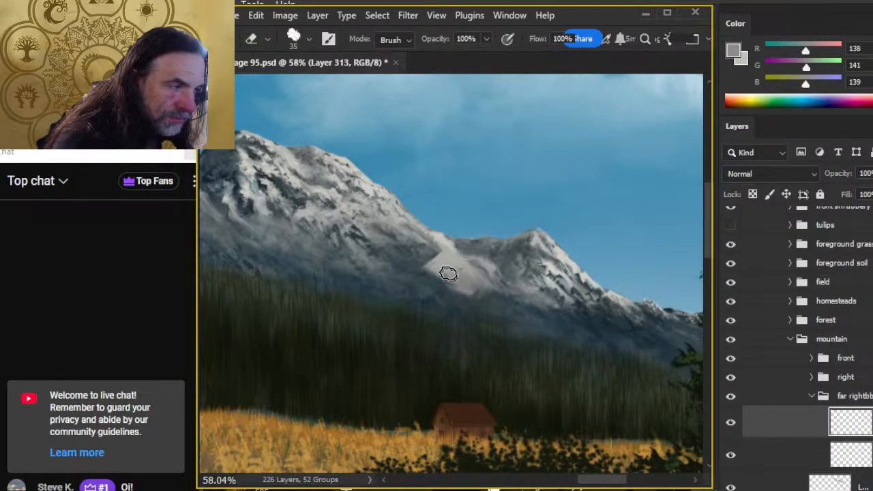
- Soften the smeared snow patch down into the lower slope with the 45 px Smudge - Clouds brush at 40% smudge strength
key(r)
right_click(461, 318)
click(478, 372)
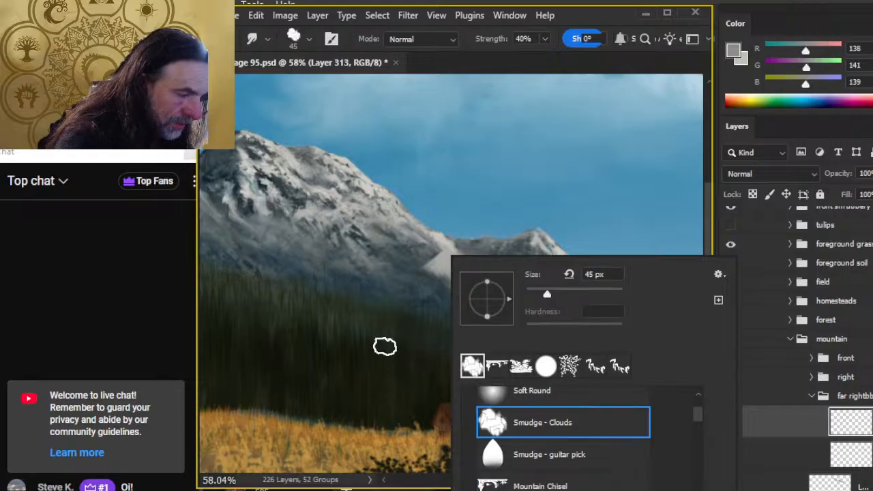
click(385, 345)
mouse_move(463, 270)
mouse_down()
mouse_move(443, 276)
mouse_move(474, 274)
mouse_move(477, 291)
mouse_move(474, 275)
mouse_move(494, 296)
mouse_move(484, 282)
mouse_move(483, 293)
mouse_move(438, 288)
mouse_move(450, 276)
mouse_move(427, 270)
mouse_move(445, 273)
mouse_move(431, 256)
mouse_move(456, 279)
mouse_move(437, 258)
mouse_move(449, 283)
mouse_move(432, 262)
mouse_move(415, 285)
mouse_move(442, 259)
mouse_move(437, 277)
mouse_move(426, 270)
mouse_move(414, 278)
mouse_move(433, 271)
mouse_move(463, 296)
mouse_move(459, 276)
mouse_move(542, 334)
mouse_move(474, 315)
mouse_move(543, 316)
mouse_move(575, 334)
mouse_move(499, 311)
mouse_move(569, 320)
mouse_move(542, 311)
mouse_move(630, 335)
mouse_move(493, 320)
mouse_move(553, 326)
mouse_move(564, 314)
mouse_move(529, 315)
mouse_move(564, 324)
mouse_move(405, 324)
mouse_up()
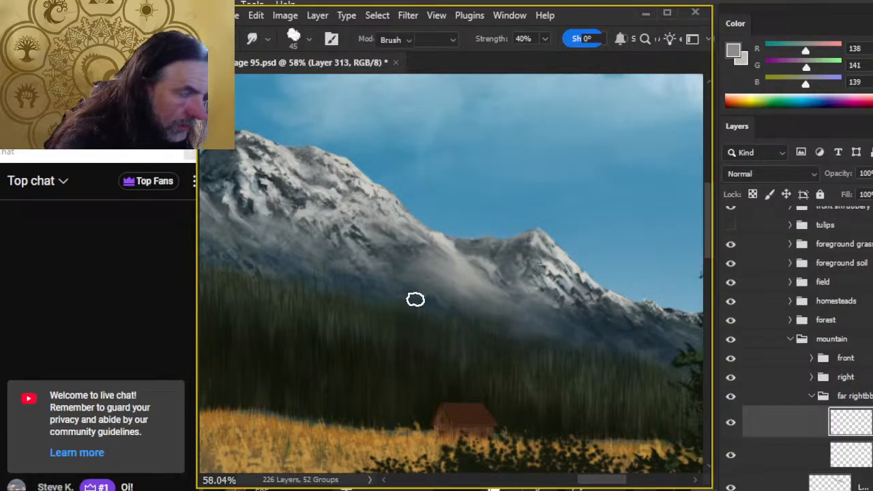
- Carve rock edges into the softened snow patch using the Mountain Chisel eraser at size 50 and 100% opacity
key(e)
right_click(449, 338)
click(508, 368)
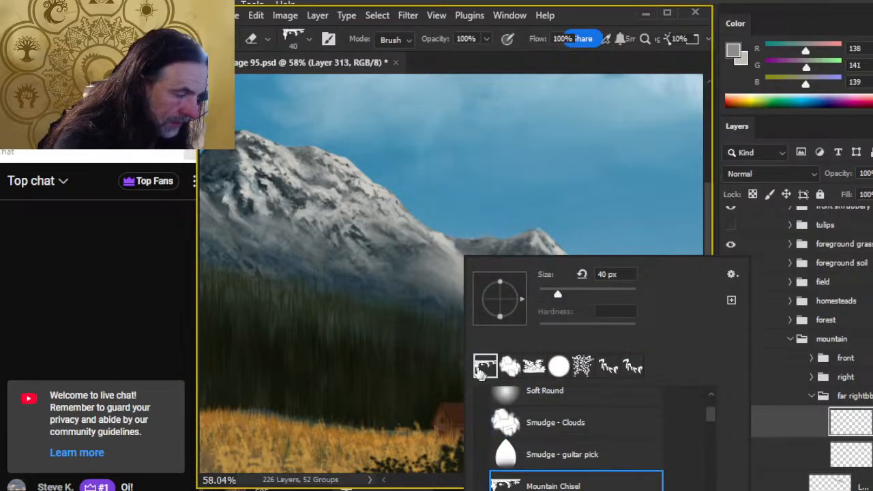
click(517, 92)
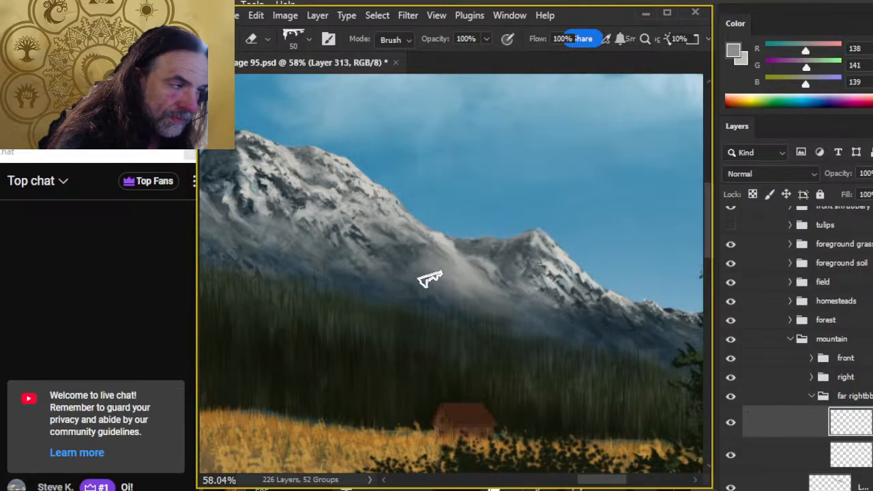
- Shape the carved slope below the saddle with the Mountain Chisel smudge at size 45 and 85% strength, trimming with the size 50 eraser
key(r)
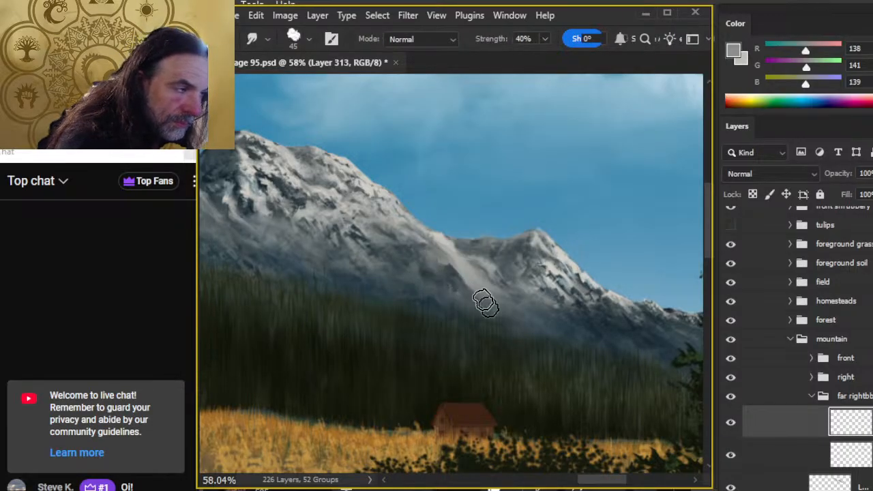
right_click(485, 344)
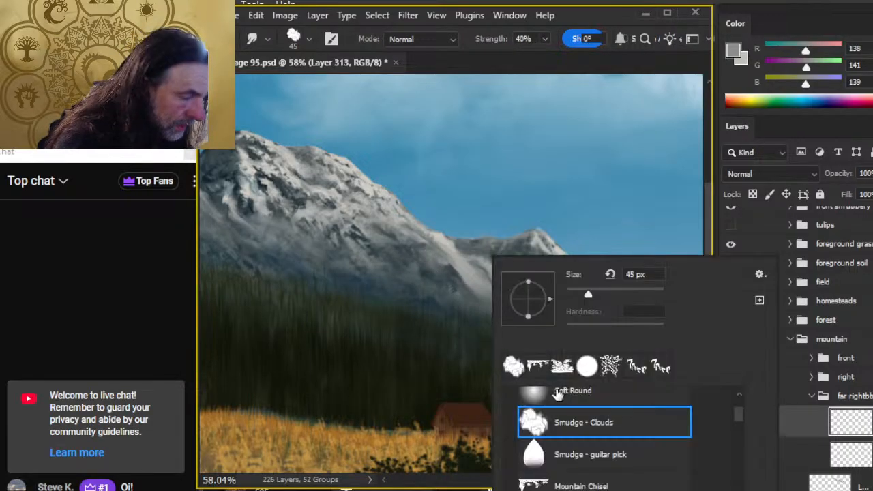
click(580, 77)
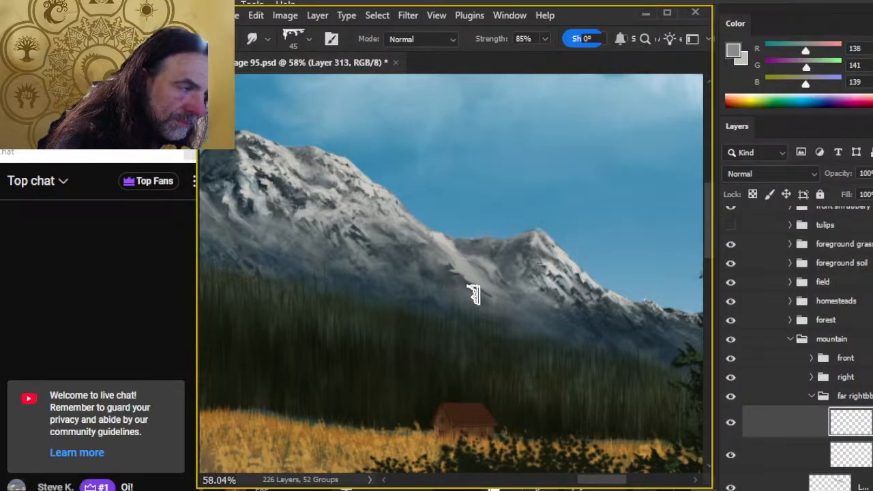
key(e)
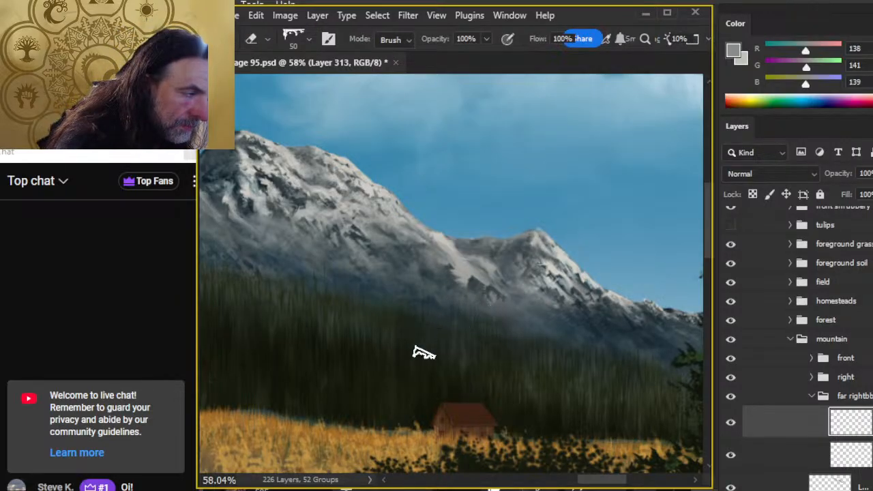
key(r)
key(e)
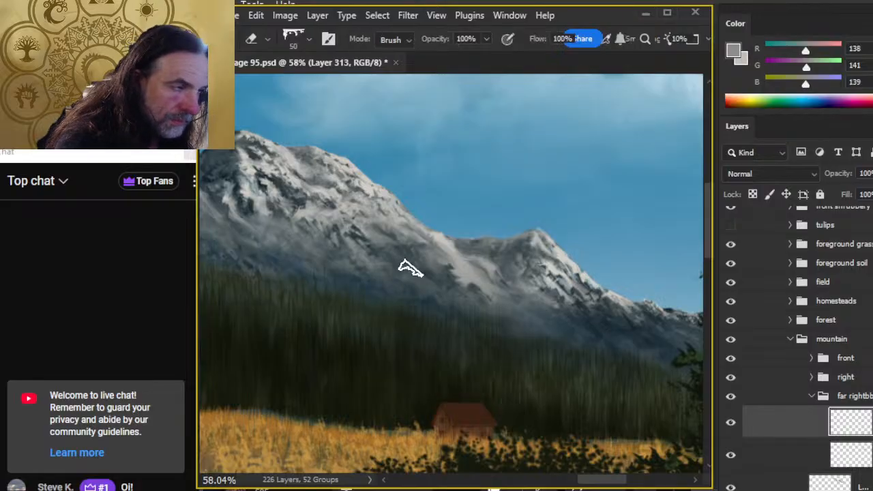
- Try breaking up the snow ridge below the saddle with more Mountain Chisel smudge and eraser strokes
key(r)
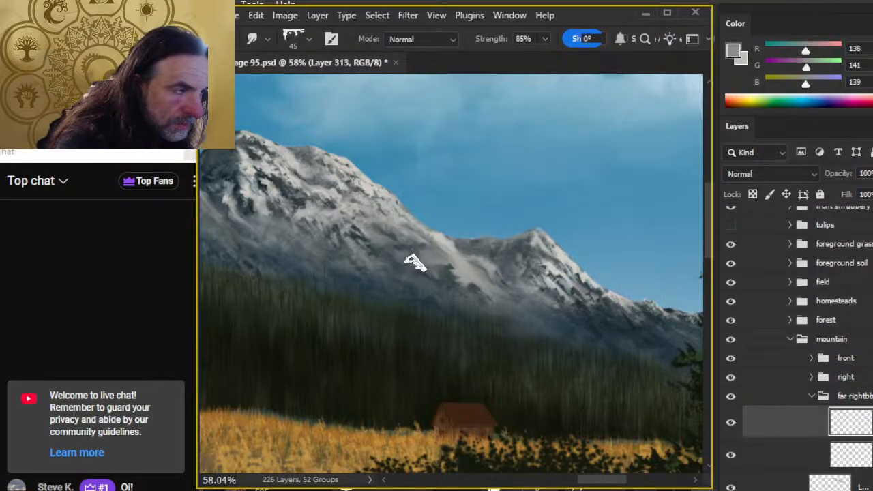
key(e)
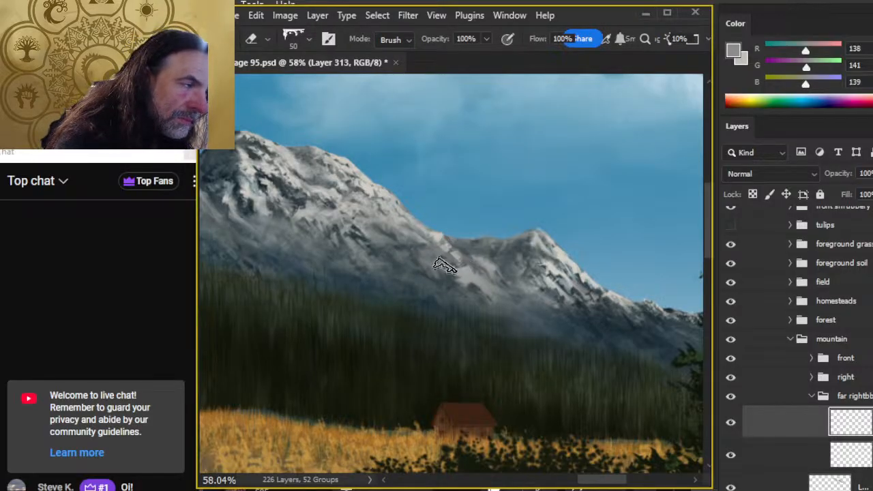
key(r)
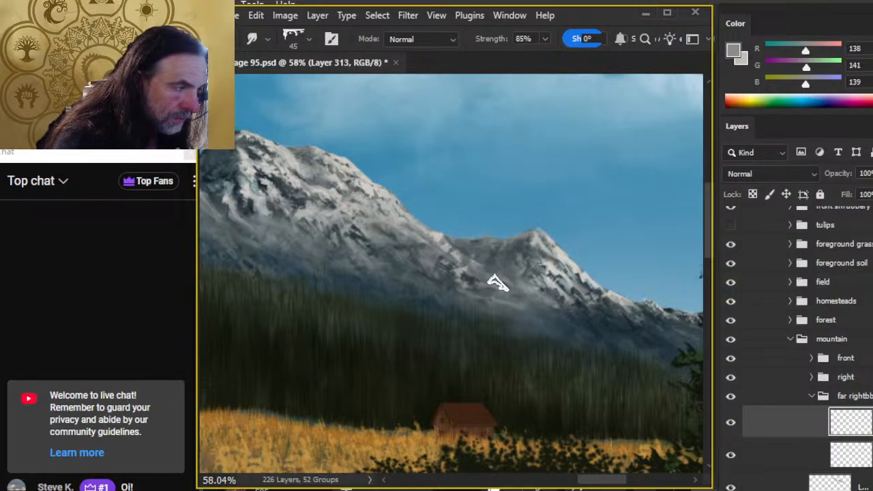
- Undo the latest smudge and eraser strokes that broke up the snow ridge below the saddle
key(z)
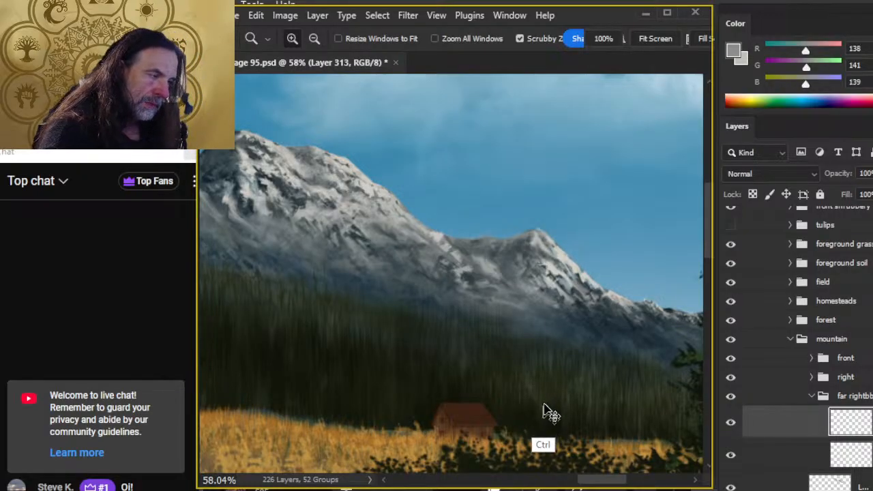
key(ctrl+z)
key(ctrl+z)
key(ctrl+z)
key(ctrl+z)
key(ctrl+z)
key(ctrl+z)
key(ctrl+z)
key(ctrl+z)
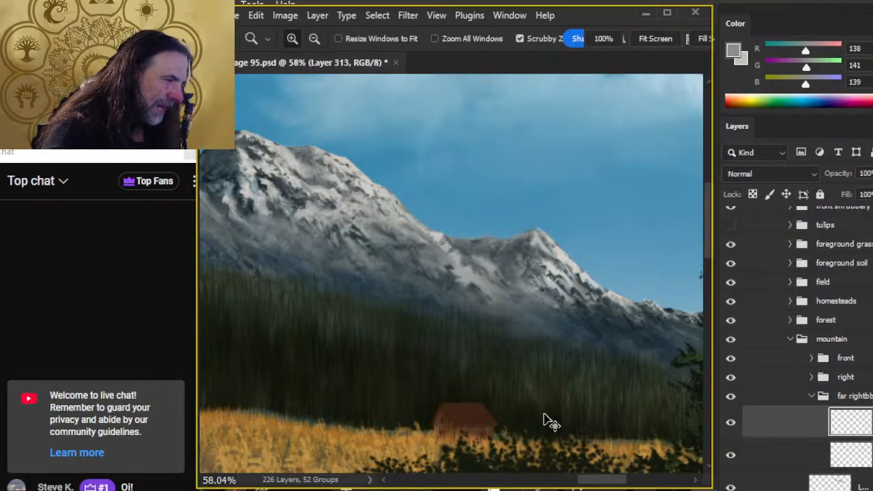
key(ctrl+z)
key(ctrl+z)
key(ctrl+z)
key(ctrl+z)
key(ctrl+z)
key(ctrl+z)
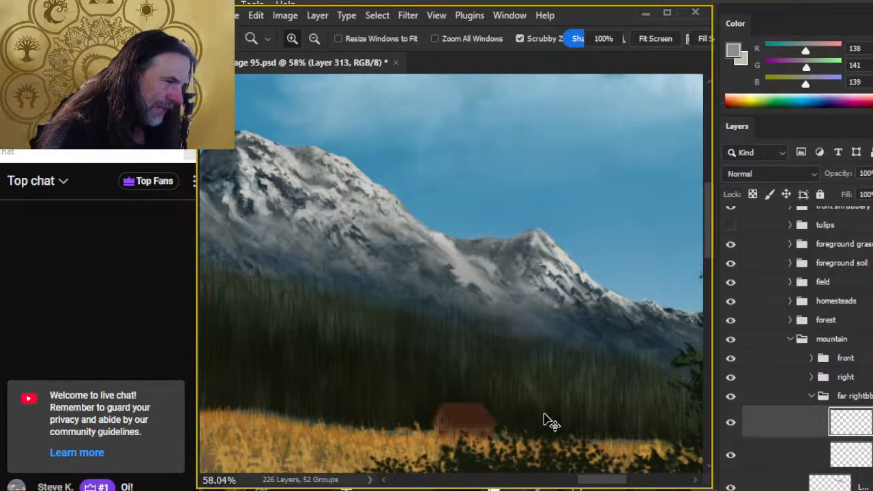
- Undo the recent brushwork on the snowy slope below the saddle between the peaks, and redo the last two undone changes
key(ctrl+z)
key(ctrl+z)
key(ctrl+z)
key(ctrl+z)
key(ctrl+z)
key(ctrl+z)
key(ctrl+z)
key(ctrl+z)
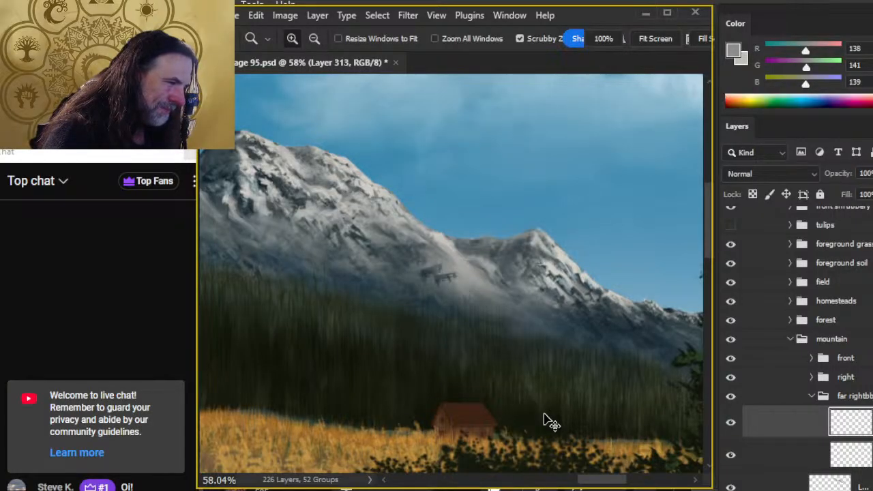
key(ctrl+z)
key(ctrl+z)
key(ctrl+z)
key(ctrl+z)
key(ctrl+z)
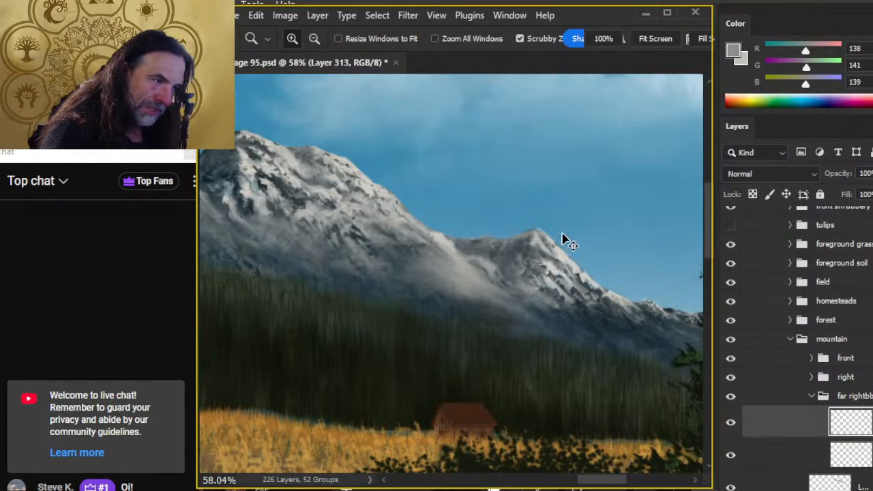
key(ctrl+z)
key(ctrl+z)
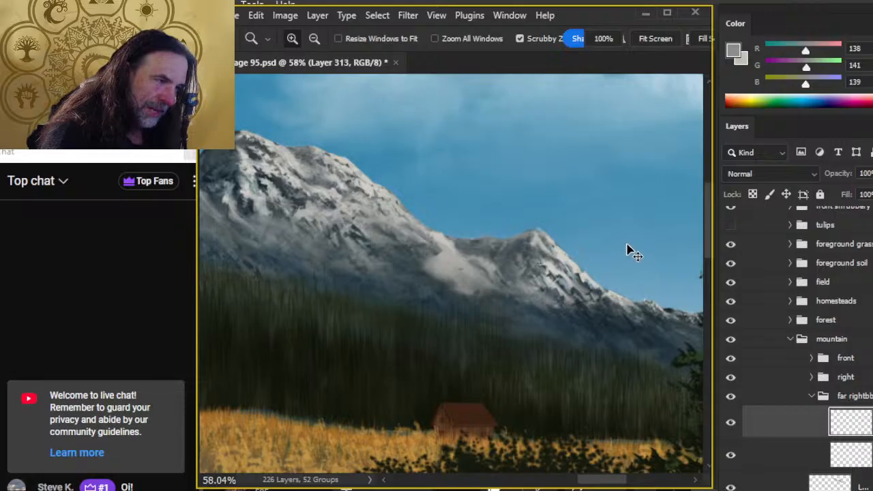
key(ctrl+z)
key(ctrl+z)
key(ctrl+z)
key(ctrl+z)
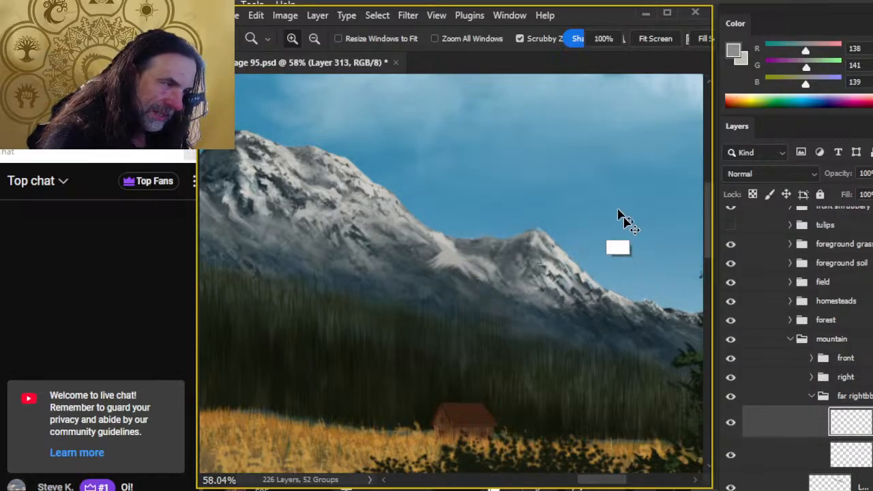
key(ctrl+z)
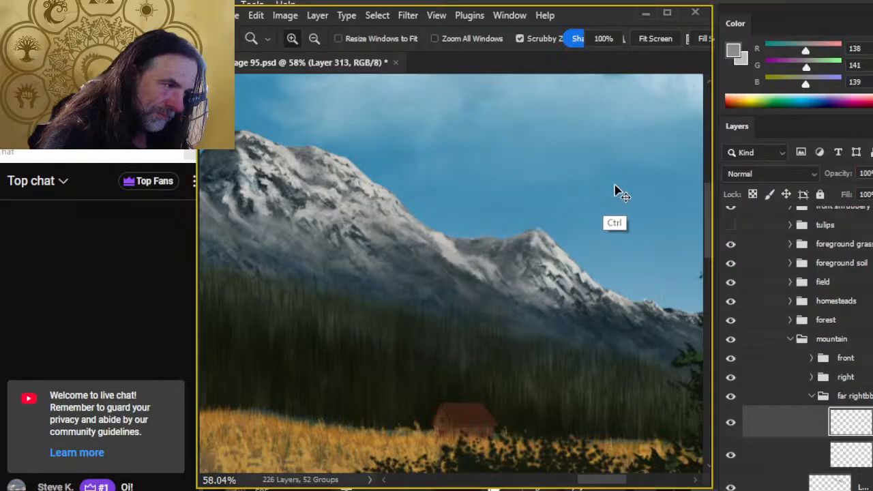
key(ctrl+shift+z)
key(ctrl+shift+z)
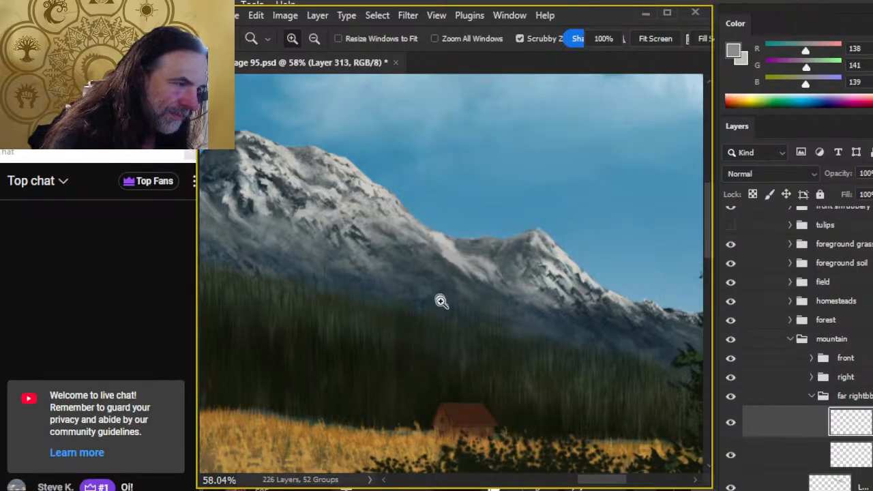
- Smudge the light snow from the saddle down the slope at 85% strength, reducing the smudge brush size to 40
key(r)
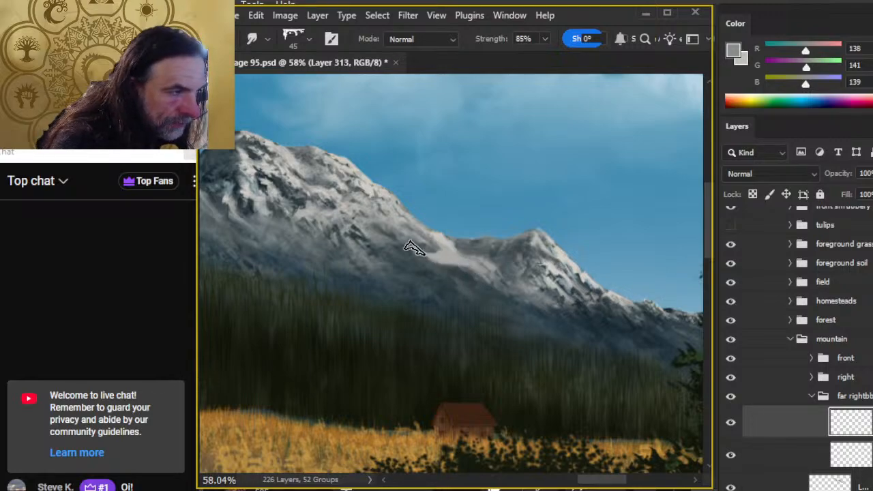
mouse_move(412, 249)
mouse_down()
mouse_move(455, 278)
mouse_move(441, 261)
mouse_move(426, 264)
mouse_move(463, 262)
mouse_up()
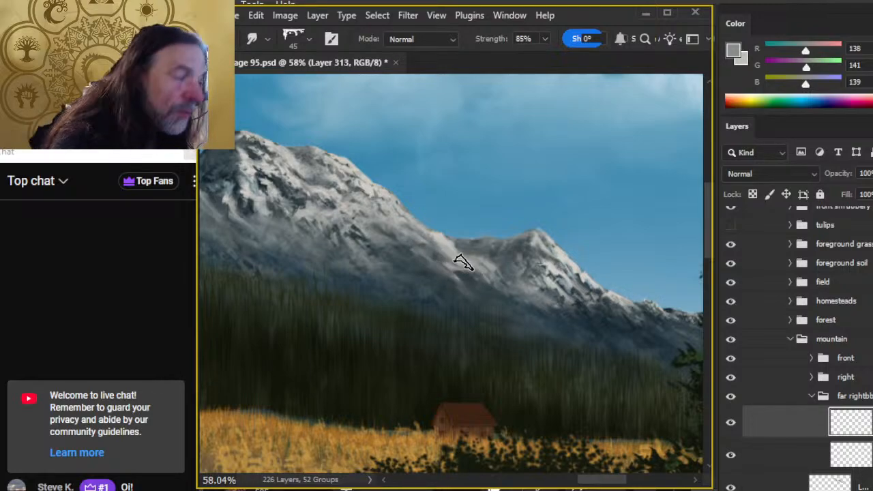
key(bracketleft)
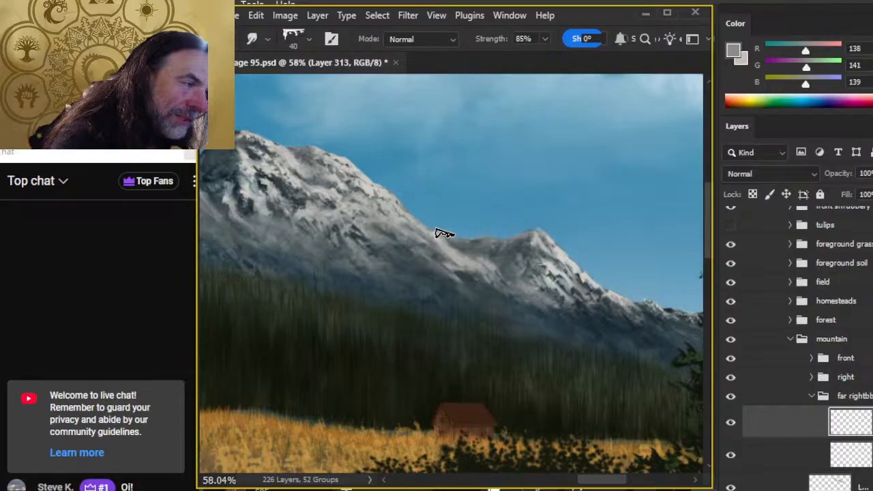
mouse_move(456, 248)
mouse_down()
mouse_move(514, 285)
mouse_move(511, 292)
mouse_move(500, 284)
mouse_up()
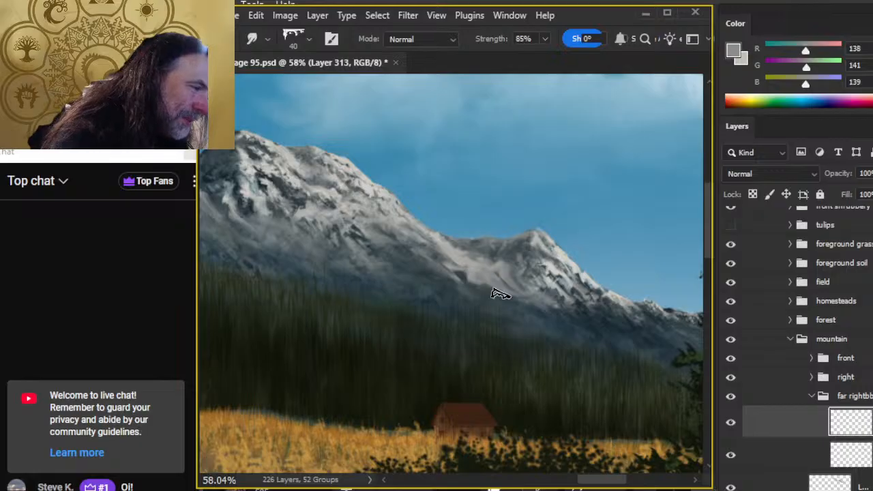
key(e)
key(r)
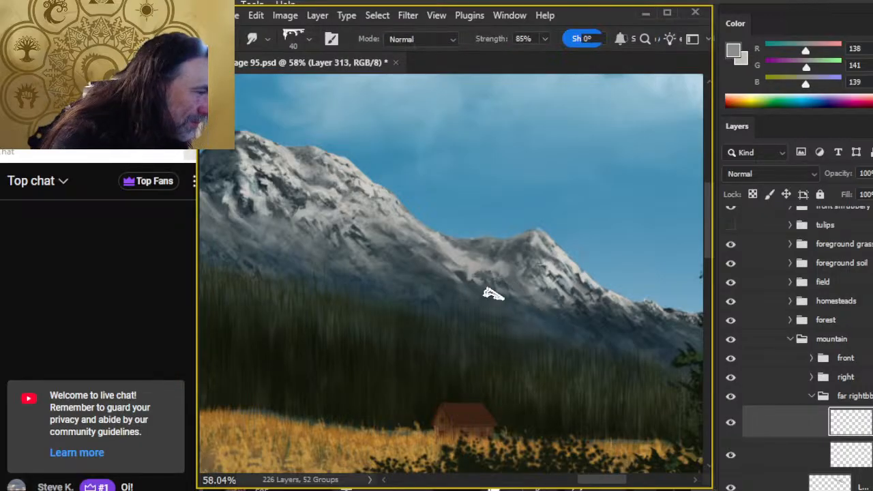
mouse_move(491, 294)
mouse_down()
mouse_move(500, 275)
mouse_move(537, 315)
mouse_up()
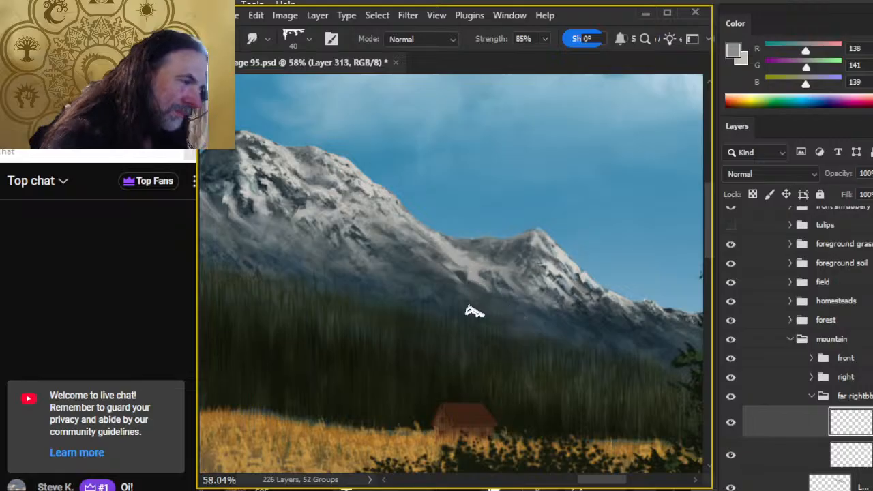
- Blend the snow into the dark lower slope below the far peak, alternating size 40 smudging with size 50 erasing at 23% opacity
key(z)
key(r)
key(z)
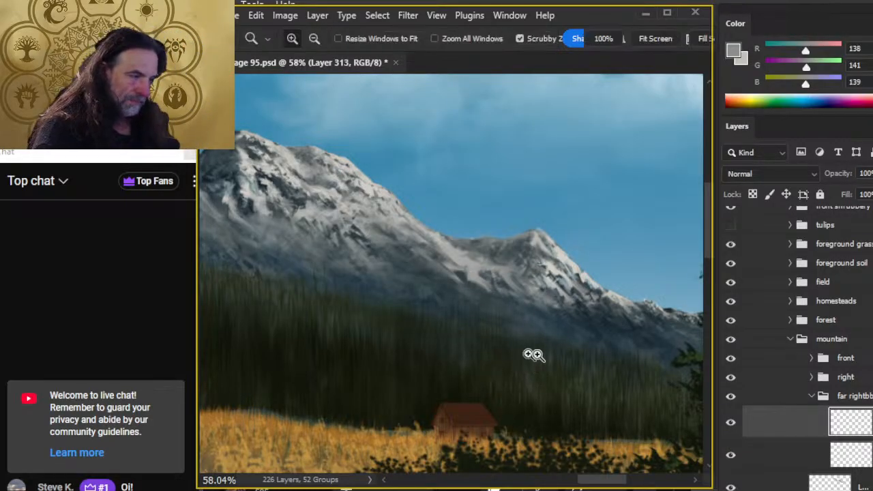
drag(532, 355, 482, 335)
key(e)
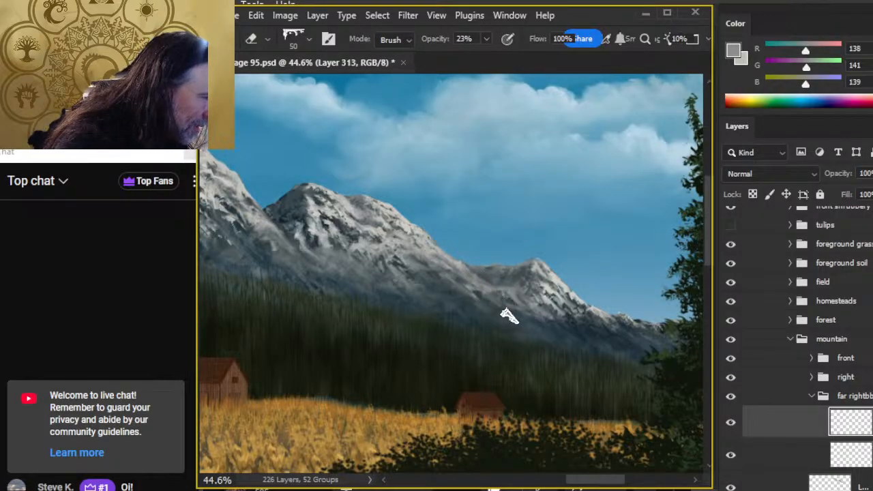
key(r)
key(e)
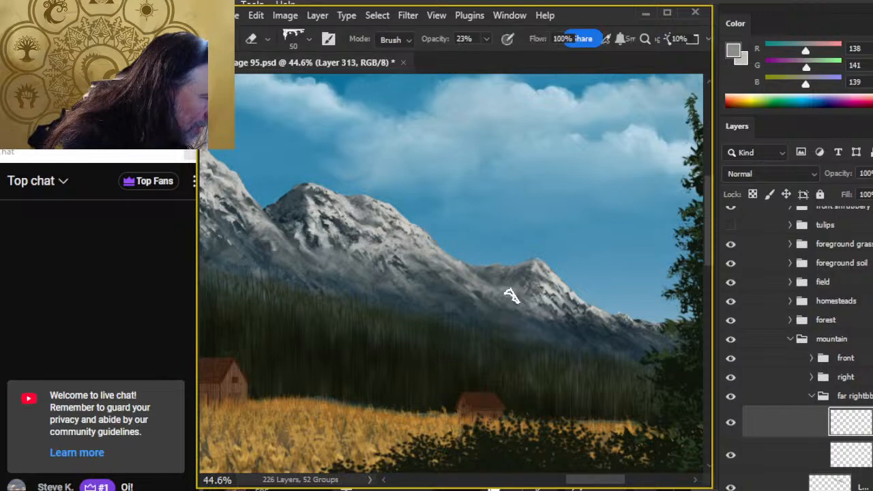
key(r)
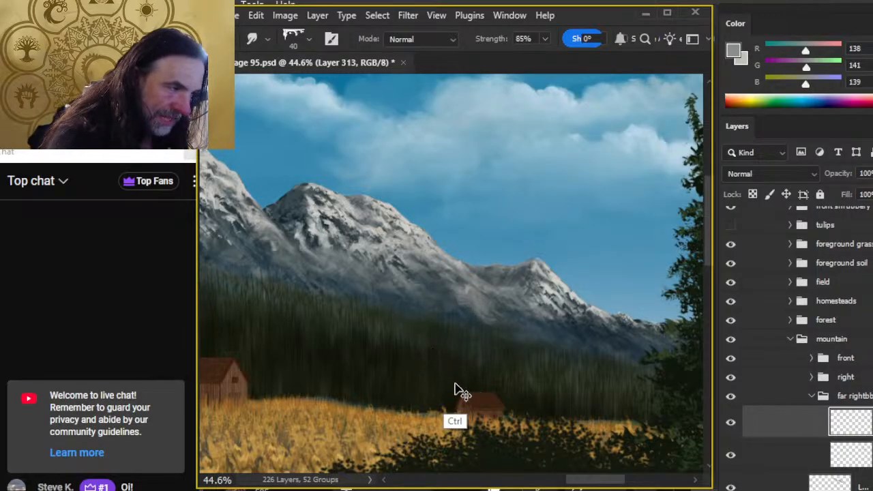
key(e)
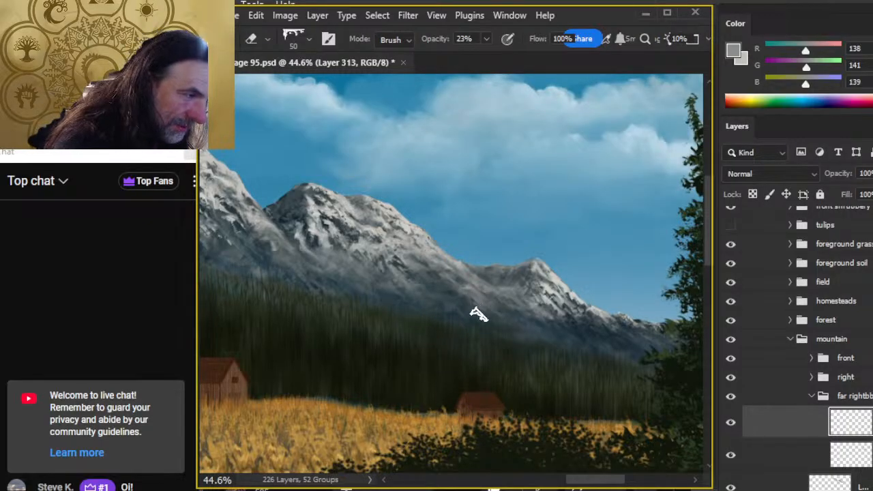
key(r)
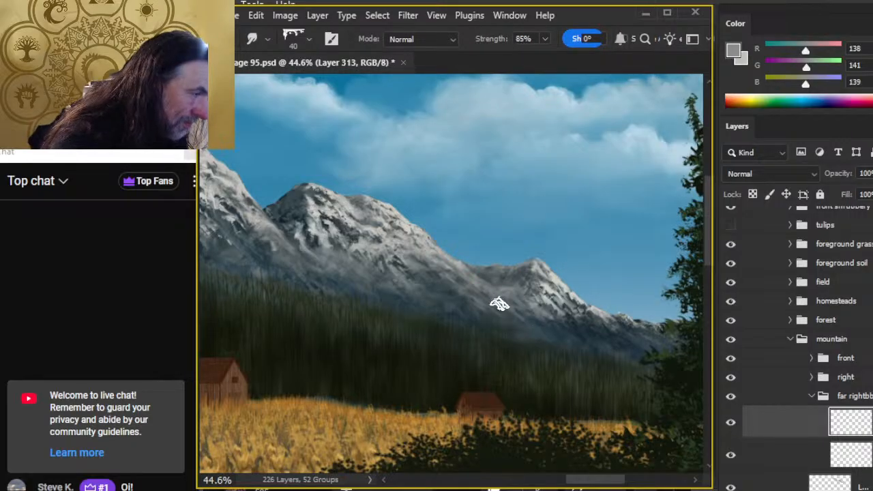
key(e)
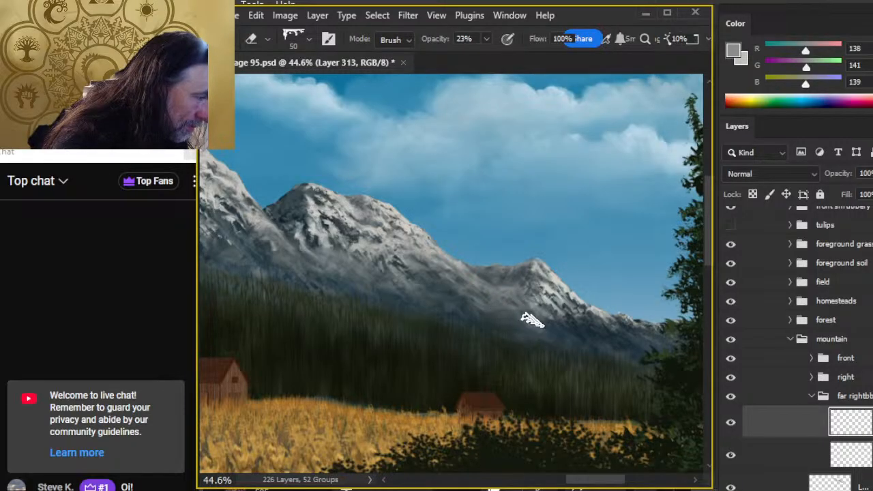
key(r)
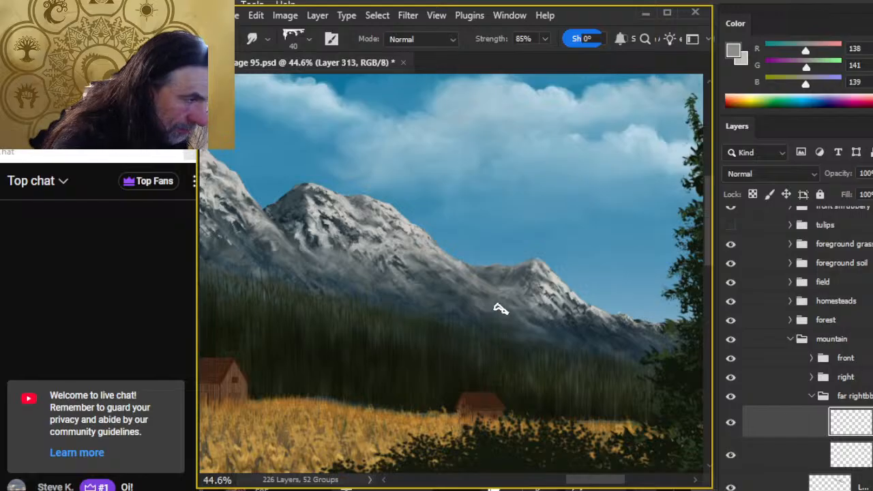
key(e)
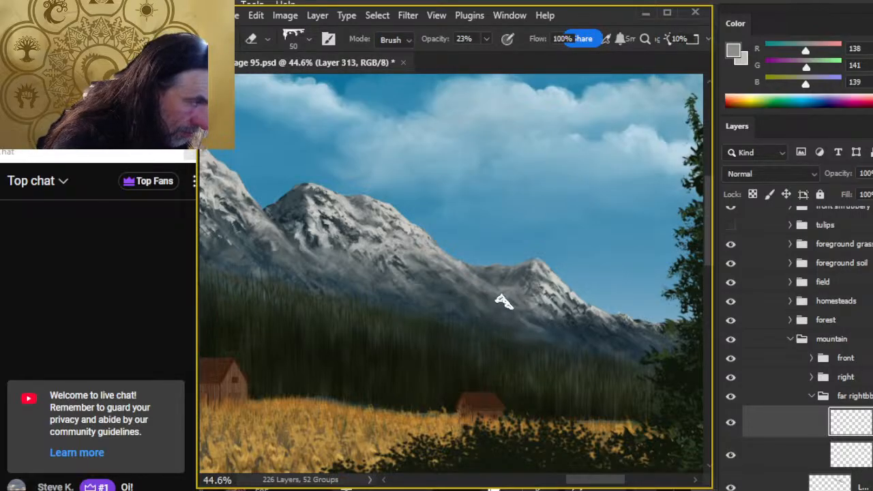
key(r)
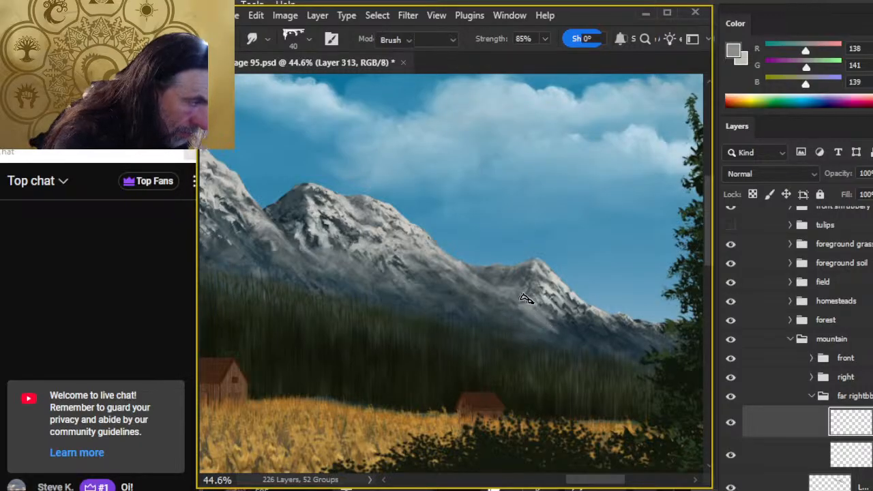
key(e)
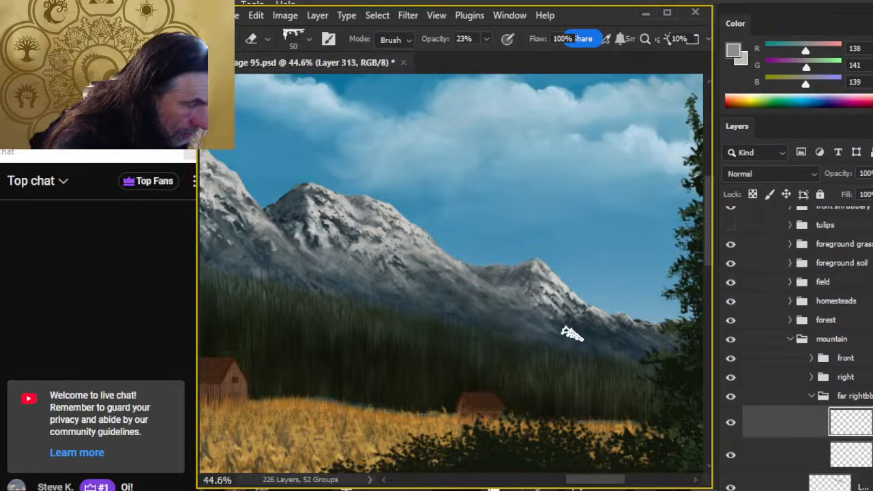
- Paint blue-grey sampled from the slope (RGB 92, 99, 102) beneath the far peak, softening it with smudging and size 70 erasing at 23% opacity
key(b)
alt+click(536, 296)
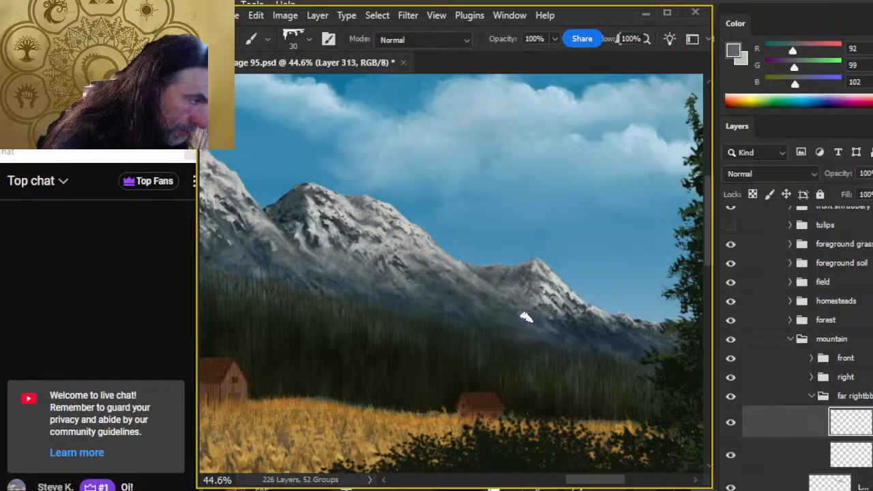
key(r)
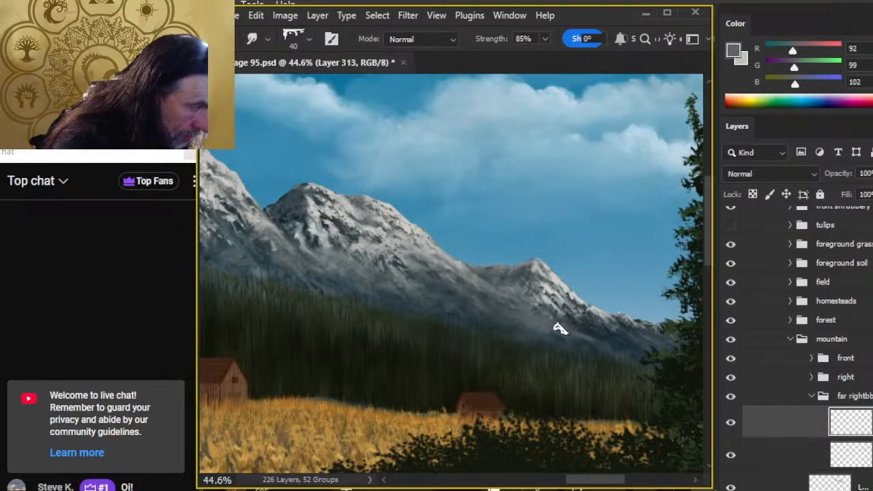
key(e)
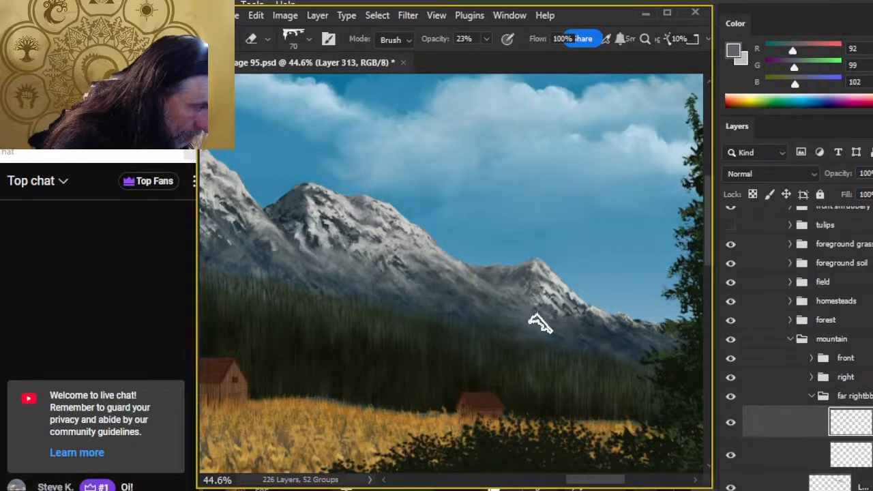
key(r)
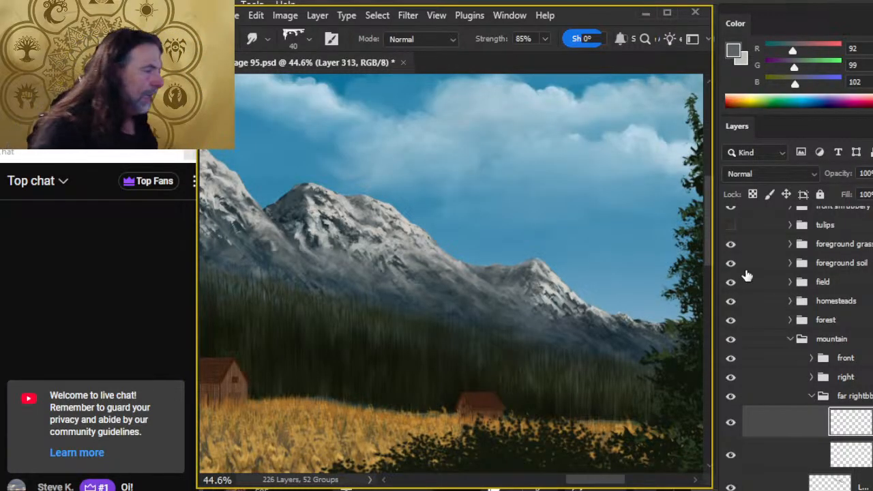
- Show the foreground tree on Layer 302 and add a new empty layer inside the far right mountain group
scroll(750, 290, up, 6)
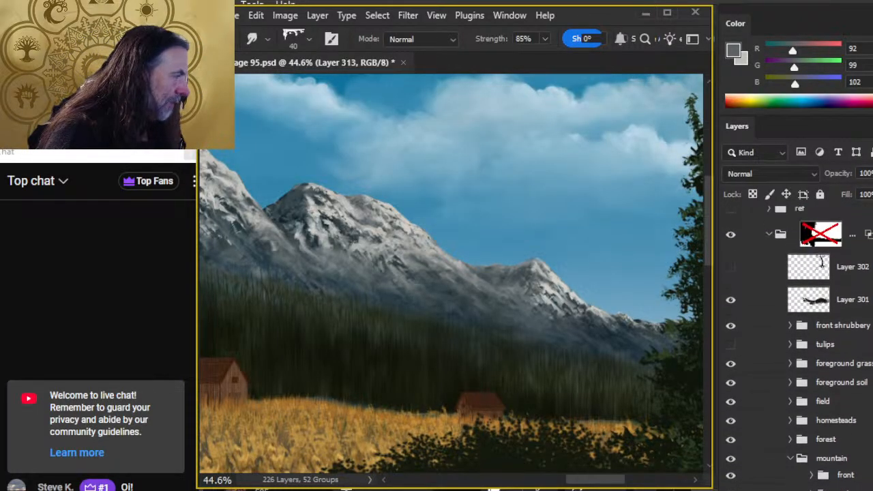
click(731, 294)
key(z)
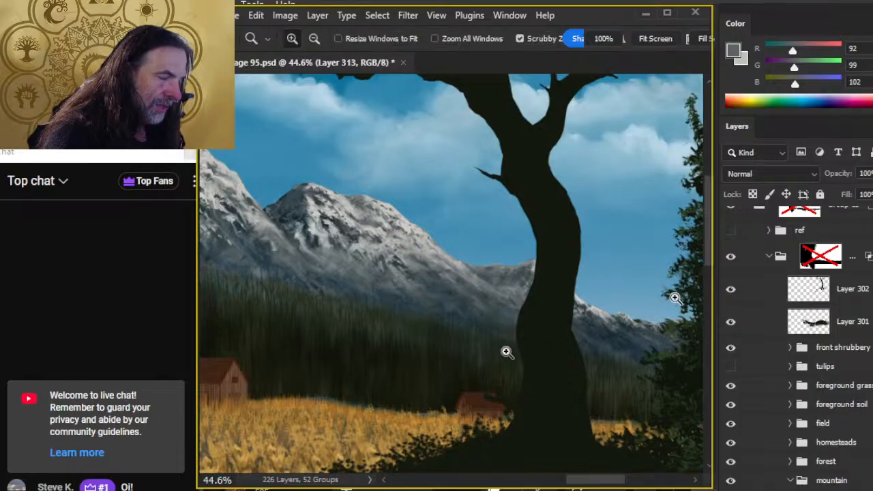
drag(502, 378, 436, 350)
drag(496, 376, 569, 386)
scroll(821, 285, down, 4)
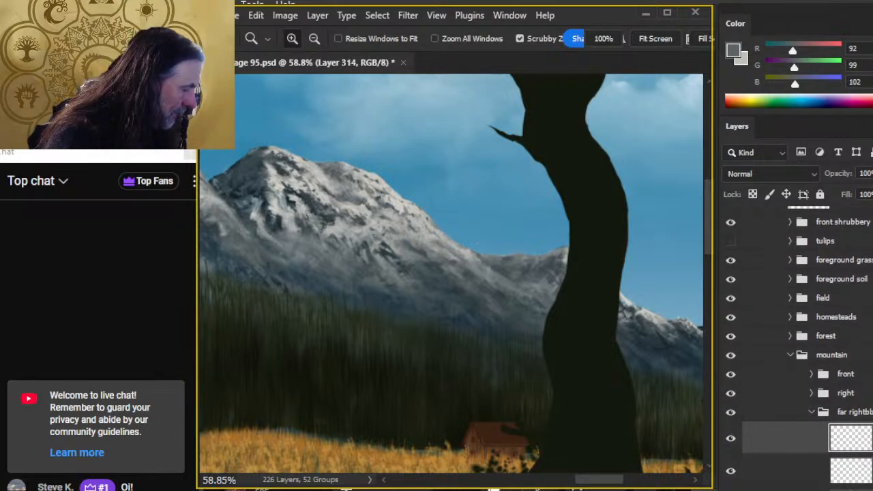
- Paint sampled light-grey snow (RGB 153, 158, 155) on the slope beside the tree, blending it with 85% smudging and 58% erasing
key(b)
alt+click(434, 260)
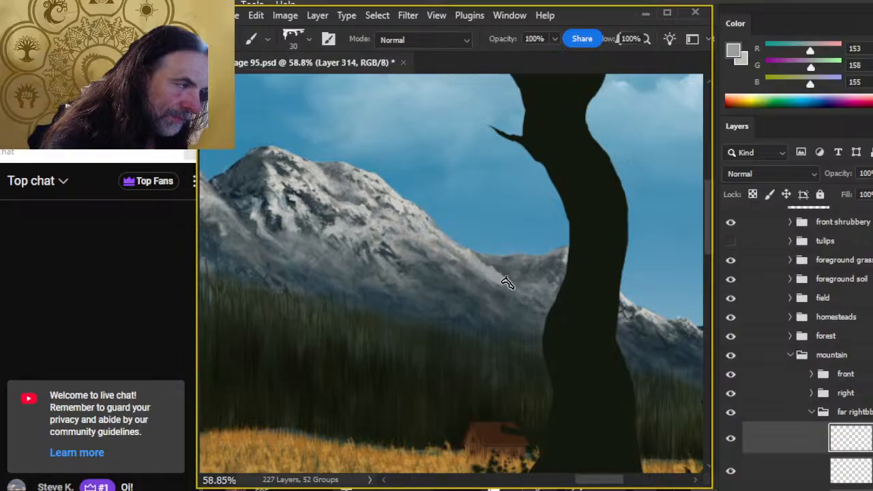
key(r)
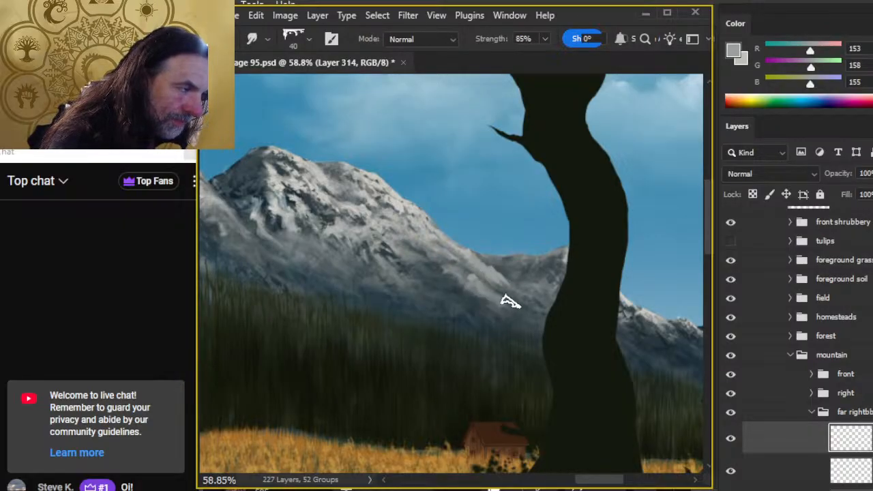
key(e)
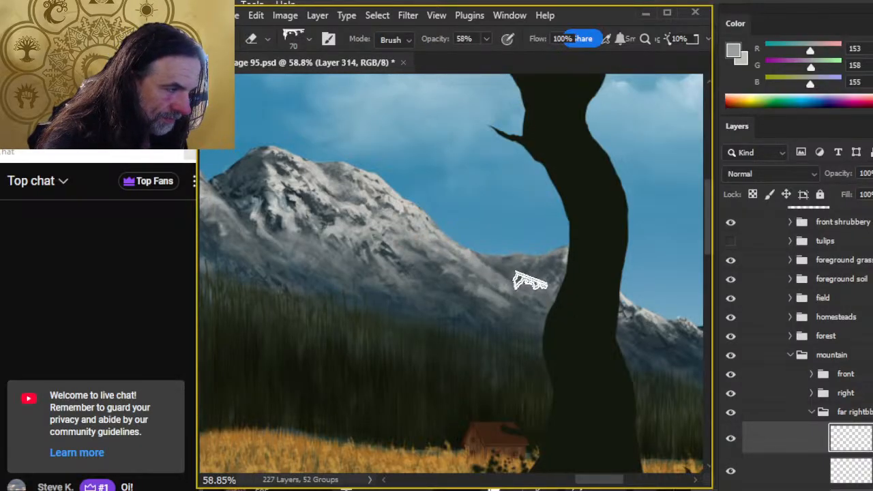
key(b)
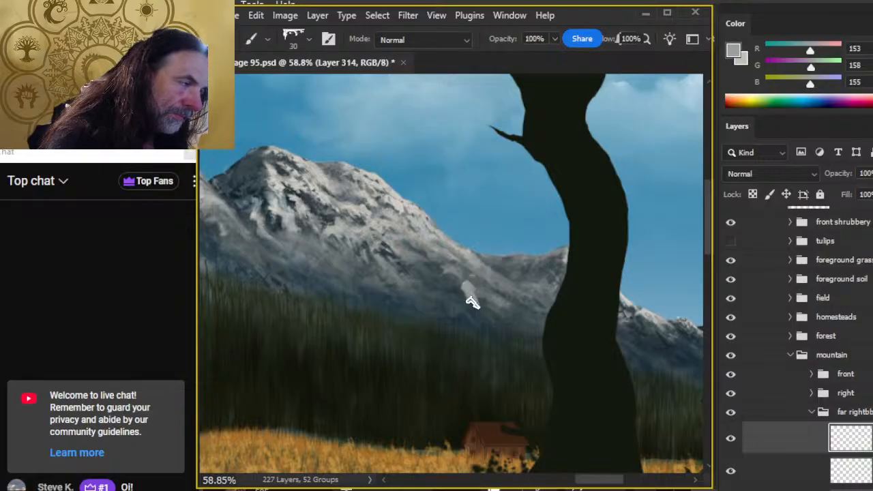
key(r)
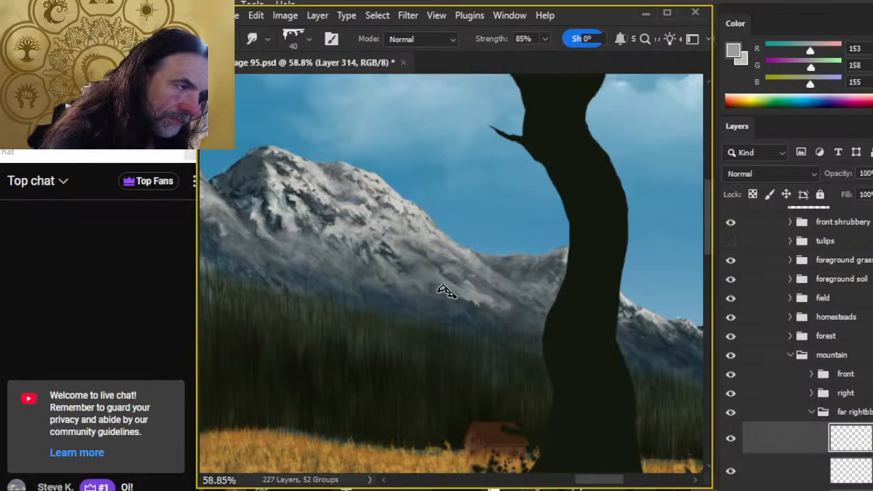
- Blend the light-grey snow patch on the lower middle slope and extend it toward the trunk, using 85% smudging and size 70 erasing at 58% opacity
key(e)
key(r)
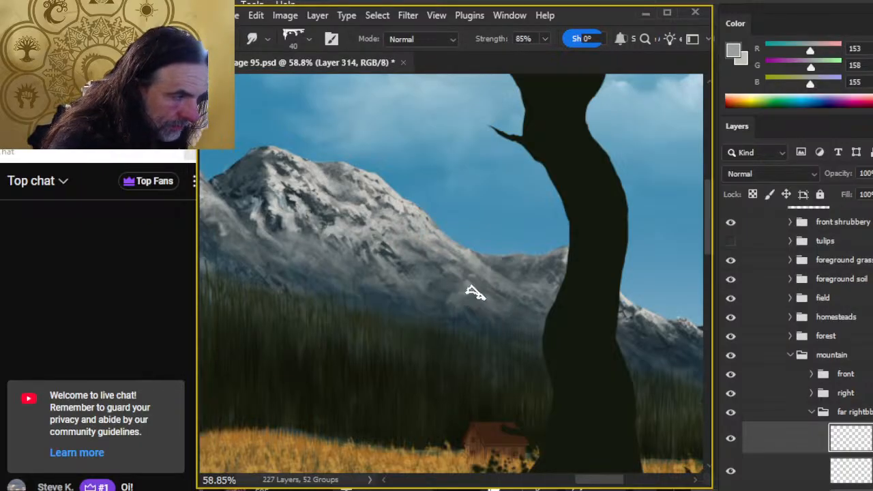
key(e)
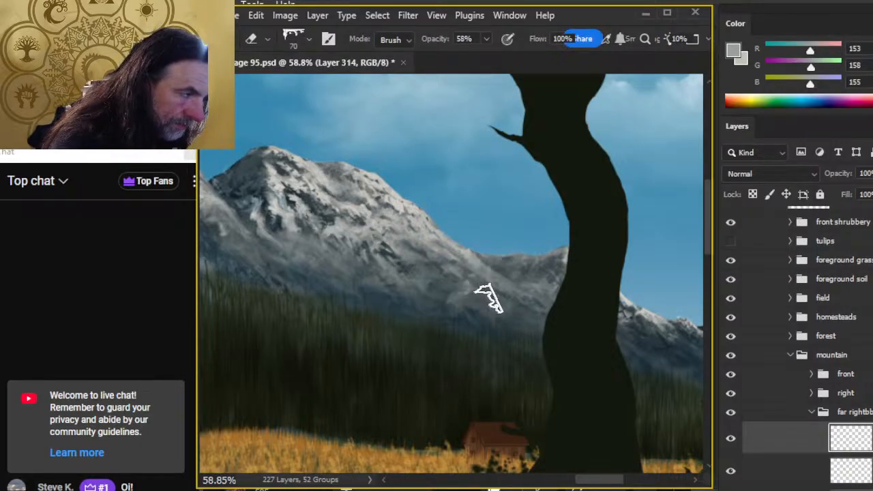
key(b)
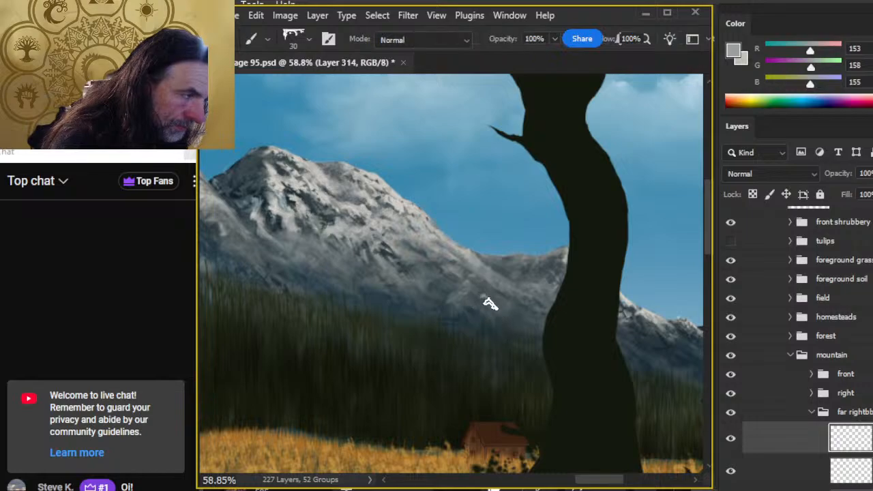
key(r)
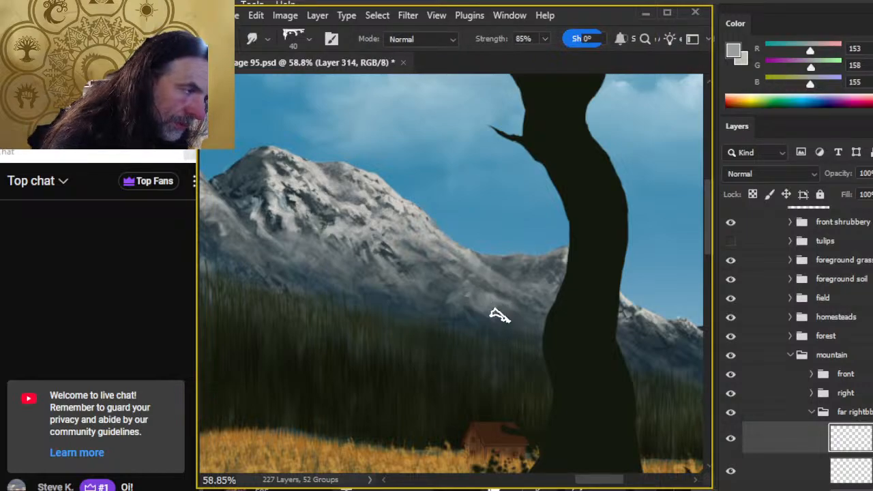
key(e)
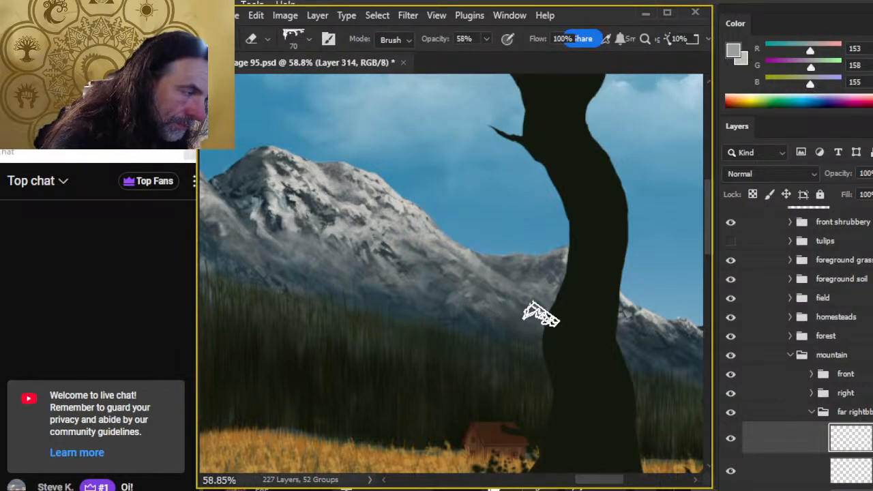
- Paint size 30 light-grey snow on the slope just beneath the saddle beside the trunk, softening it with 85% smudging and 58% erasing
key(z)
key(b)
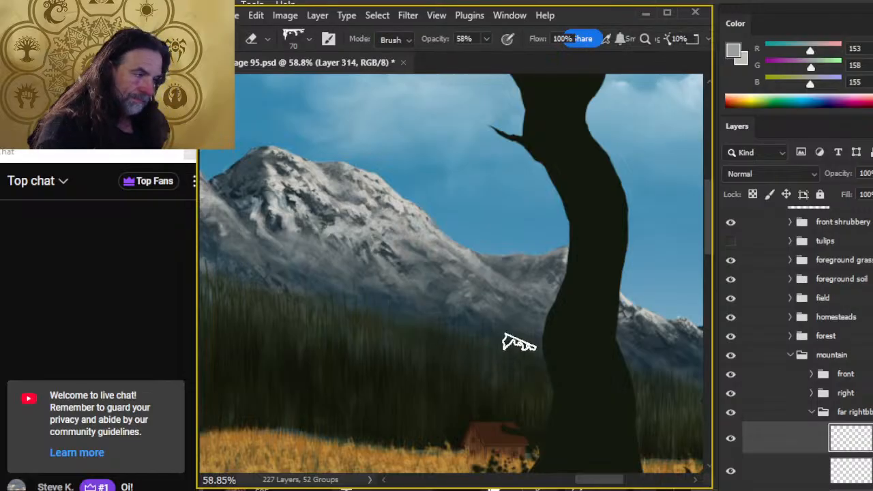
key(r)
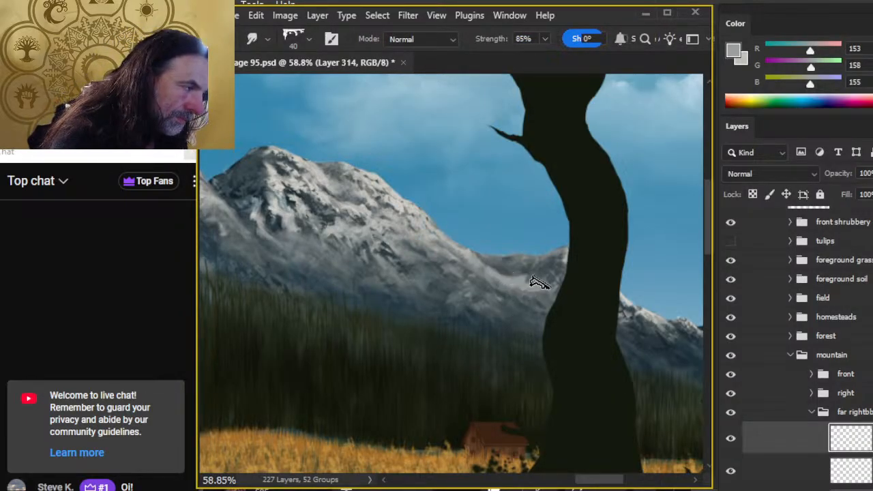
key(e)
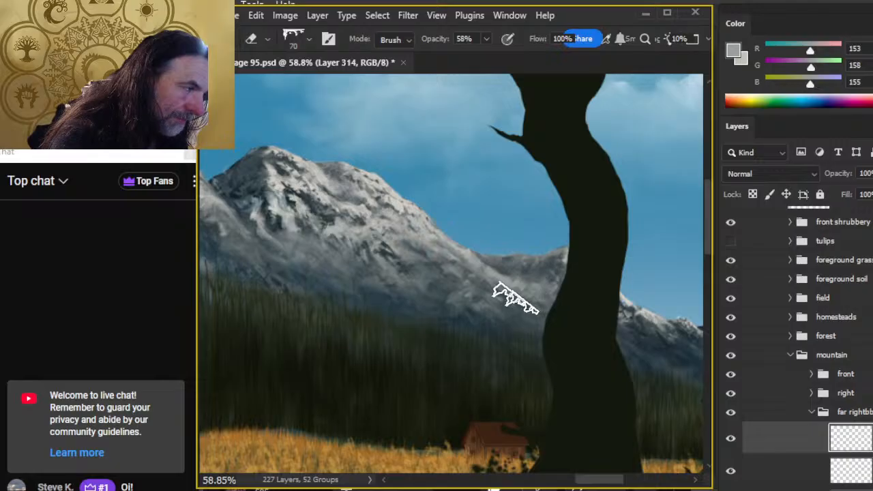
key(z)
key(e)
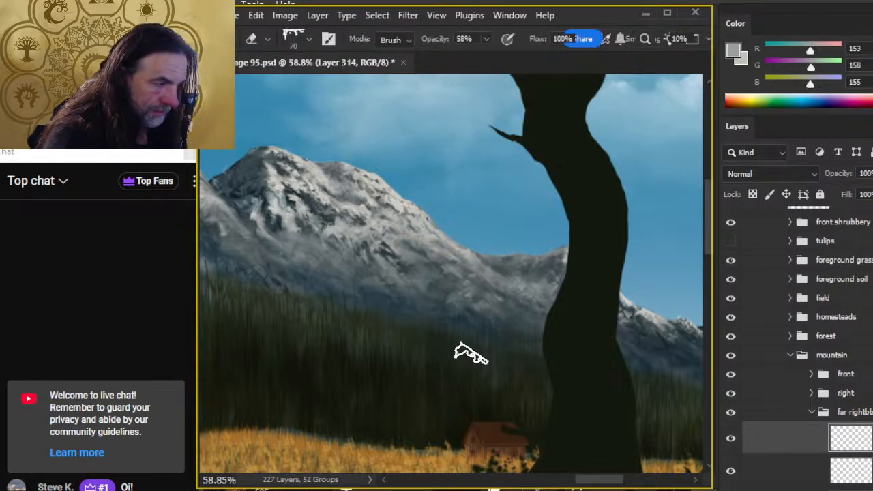
- Paint faint light-grey snow low on the slope against the trunk's near edge, fading it toward the forest by smudging and erasing
key(z)
mouse_move(513, 368)
mouse_down()
mouse_move(448, 361)
mouse_move(572, 398)
mouse_up()
key(b)
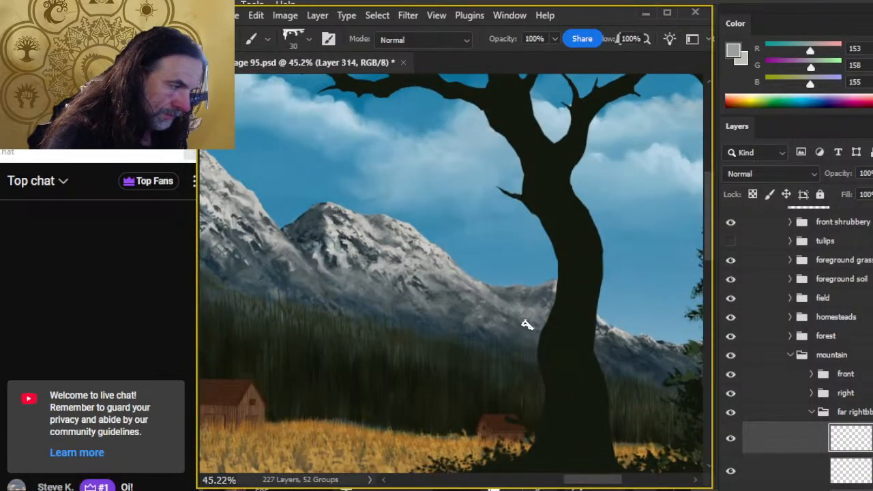
key(r)
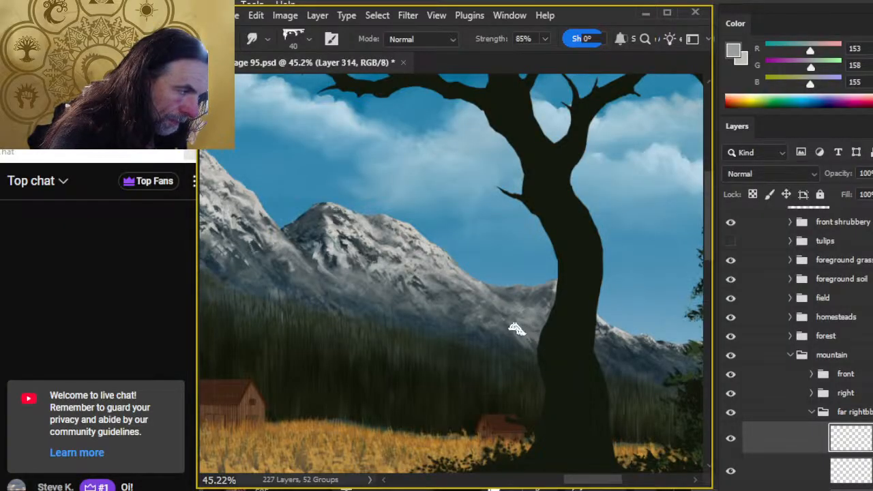
key(e)
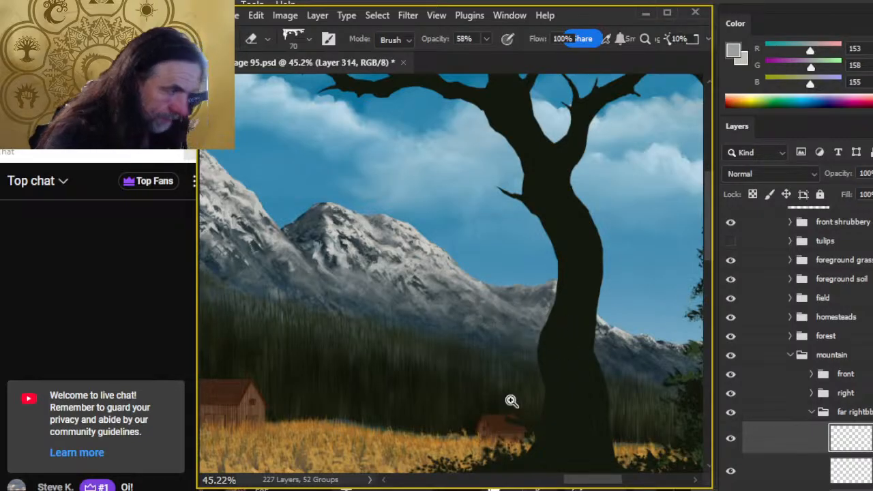
- Paint light-grey snow on the ridge between the trunk and the evergreens, blending it with size 40 smudging and size 70 erasing at 58%
key(z)
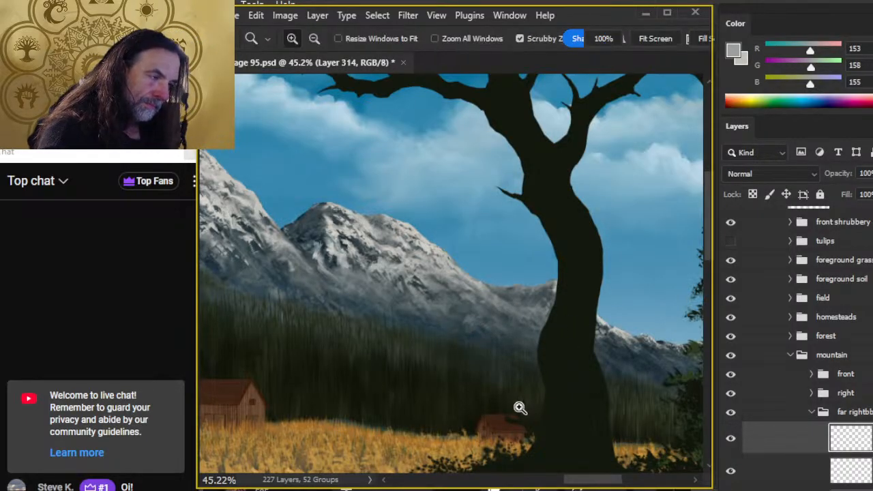
drag(518, 406, 490, 392)
drag(561, 444, 482, 366)
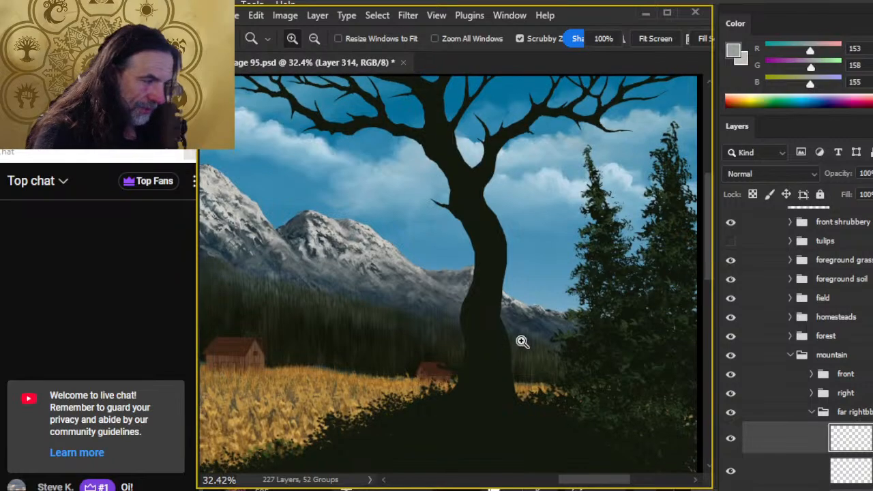
drag(520, 343, 555, 356)
key(b)
key(r)
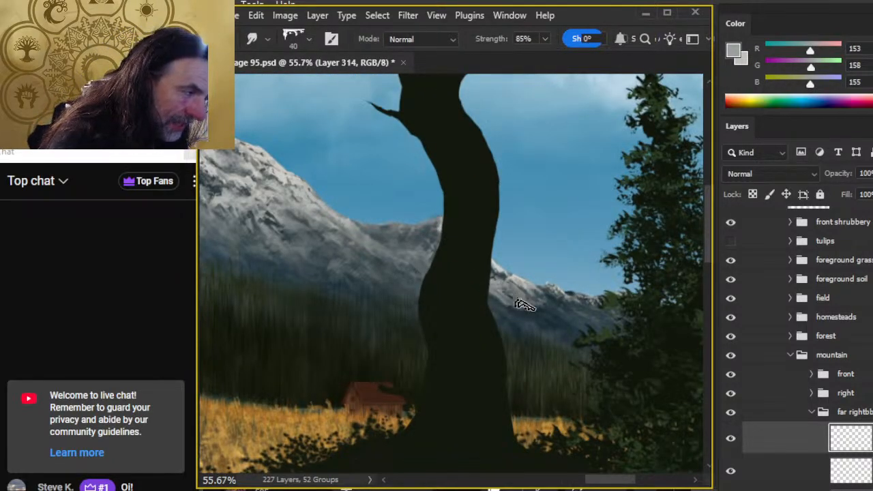
key(e)
key(r)
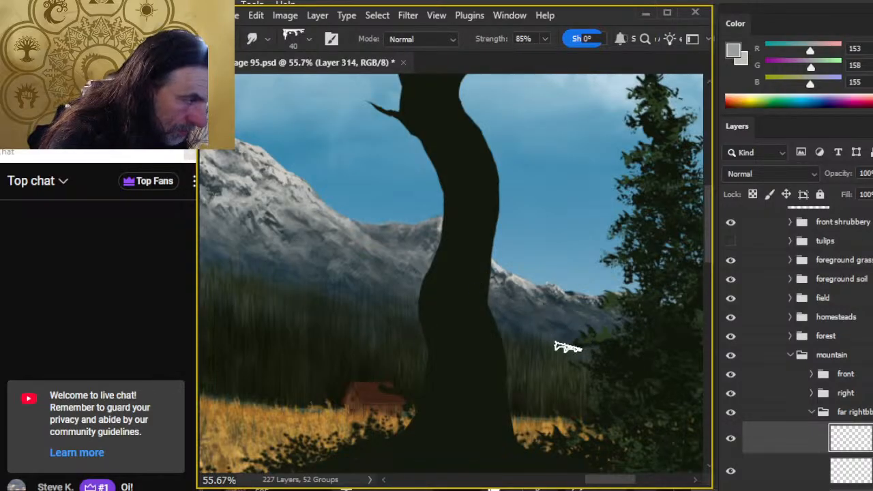
key(e)
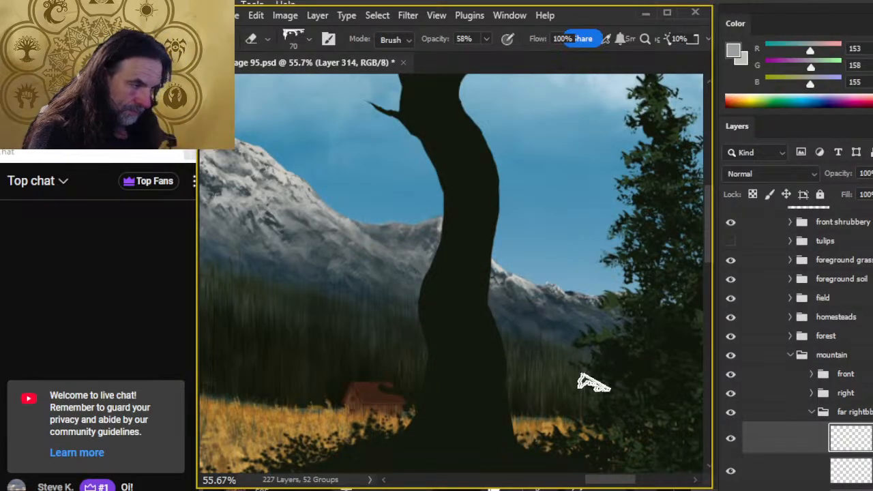
- Toggle the visibility of Layer 314 to compare the snow, and add a new empty layer in the far right mountain group
key(ctrl+space)
key(ctrl+space)
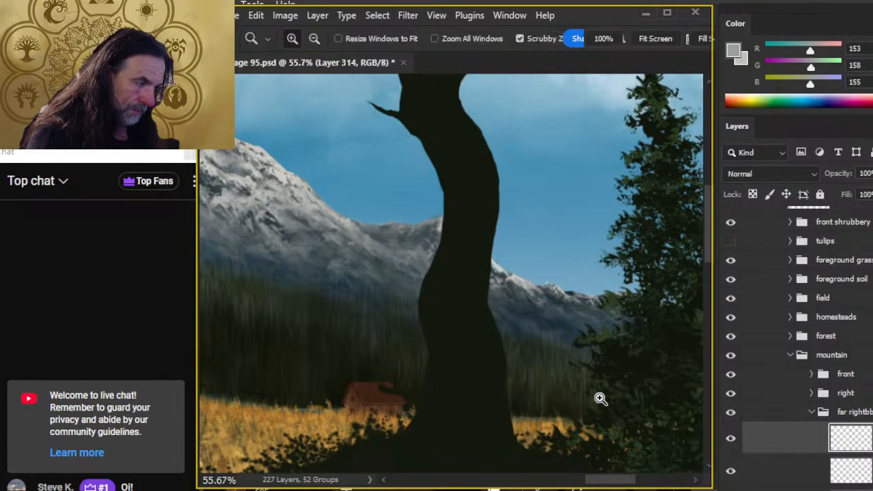
drag(600, 399, 498, 317)
drag(435, 266, 498, 280)
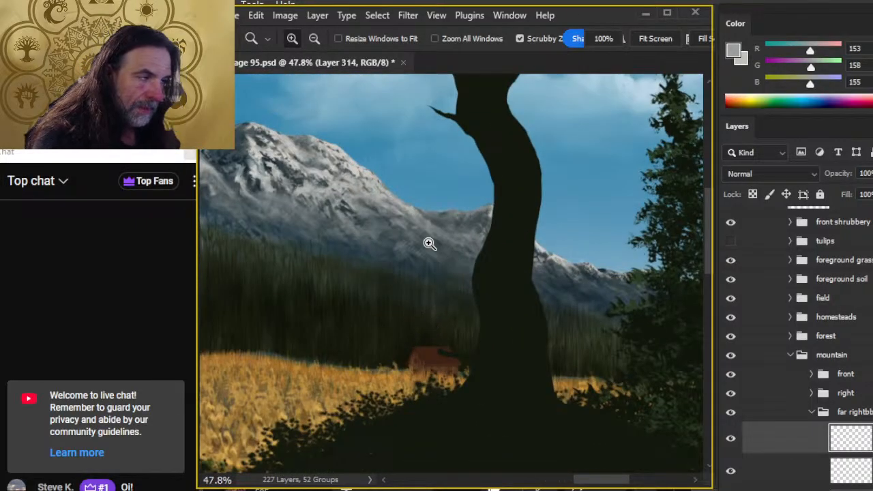
click(730, 444)
click(730, 443)
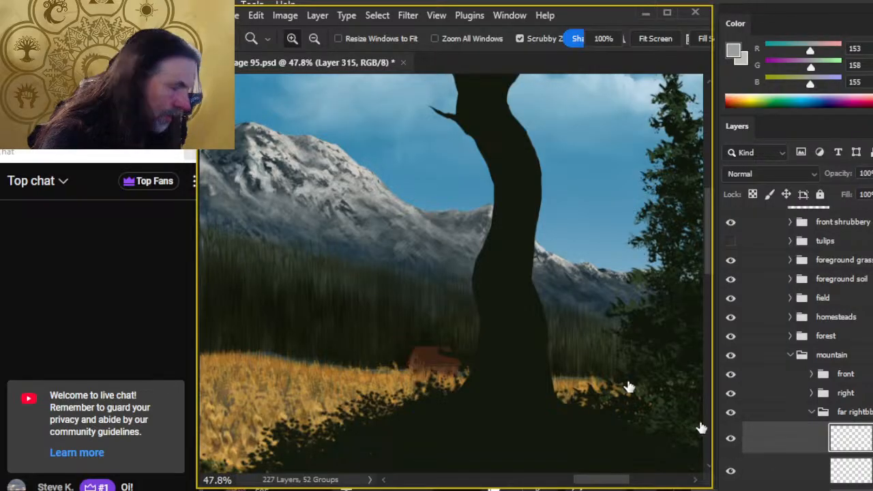
- Paint brighter snow sampled from the ridge (RGB 171, 173, 169) on the small peak beside the trunk, shaping it with smudging and erasing
key(b)
alt+click(387, 186)
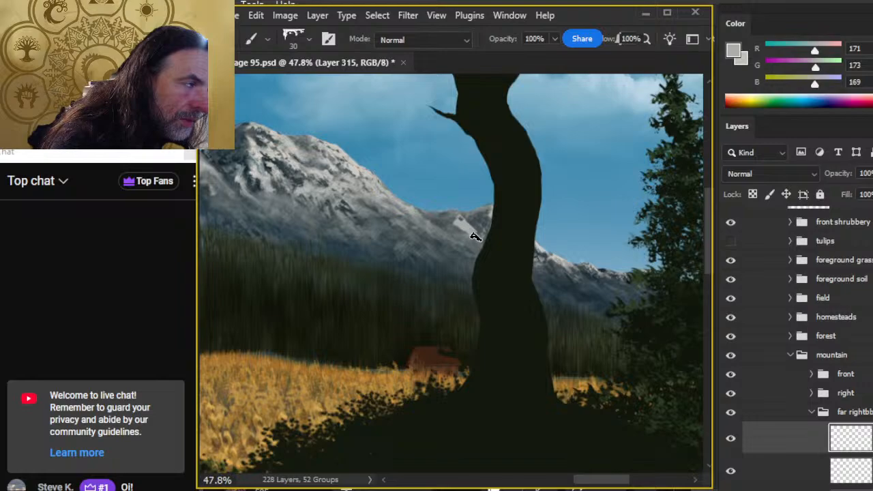
key(r)
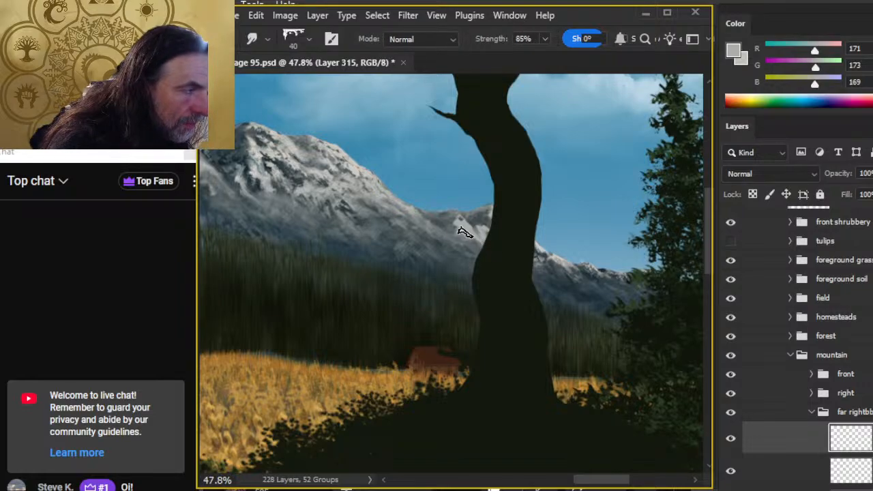
mouse_move(463, 232)
mouse_down()
mouse_move(445, 219)
mouse_move(452, 236)
mouse_move(444, 226)
mouse_move(466, 231)
mouse_move(480, 249)
mouse_up()
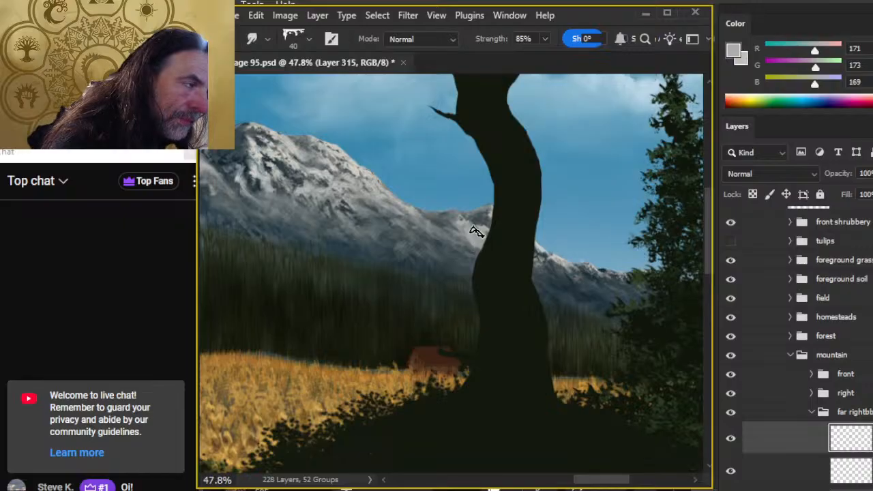
key(e)
drag(479, 236, 473, 245)
key(r)
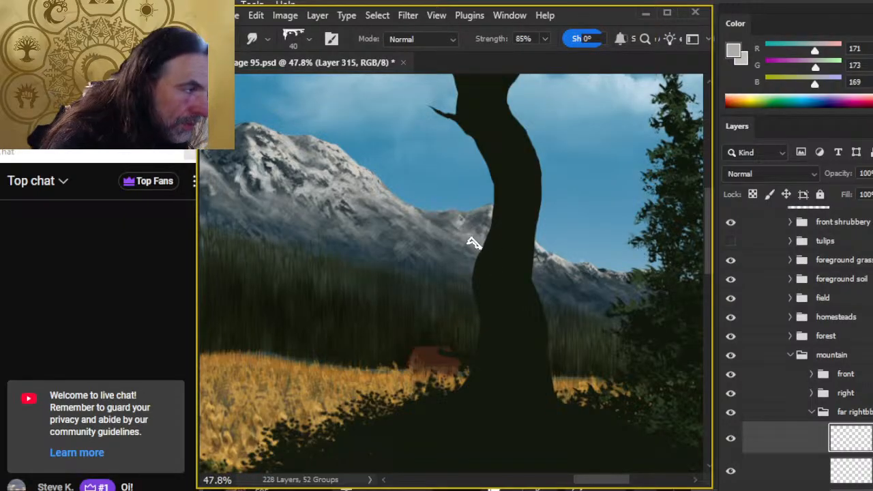
- Paint bright snow streaks along the descending ridge below the saddle toward the trunk, blending them with 85% smudging and 58% erasing
key(b)
key(r)
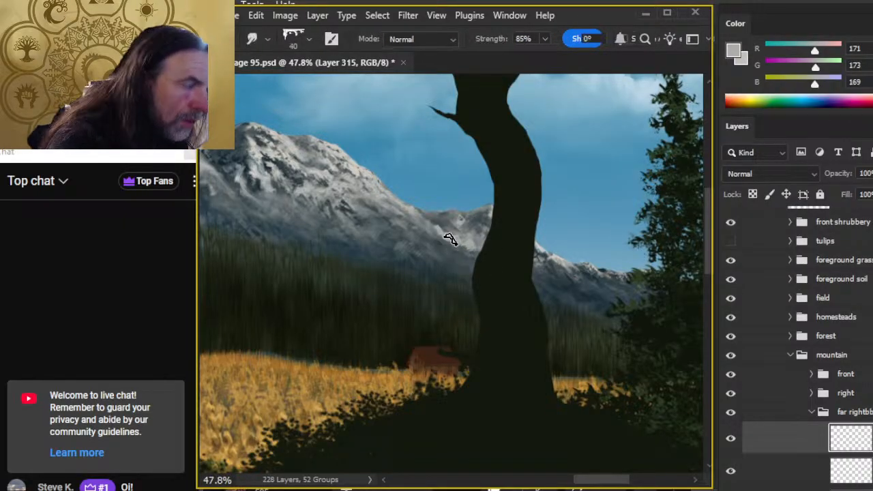
key(e)
drag(480, 260, 439, 238)
key(r)
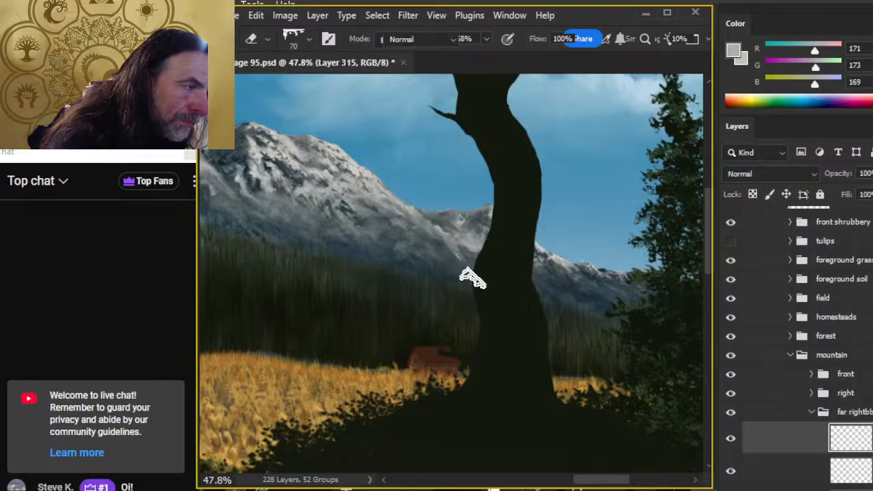
key(e)
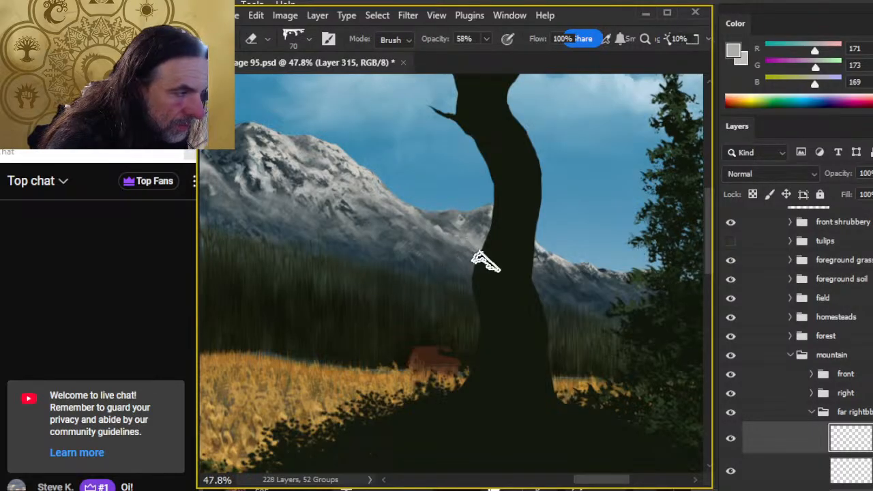
key(r)
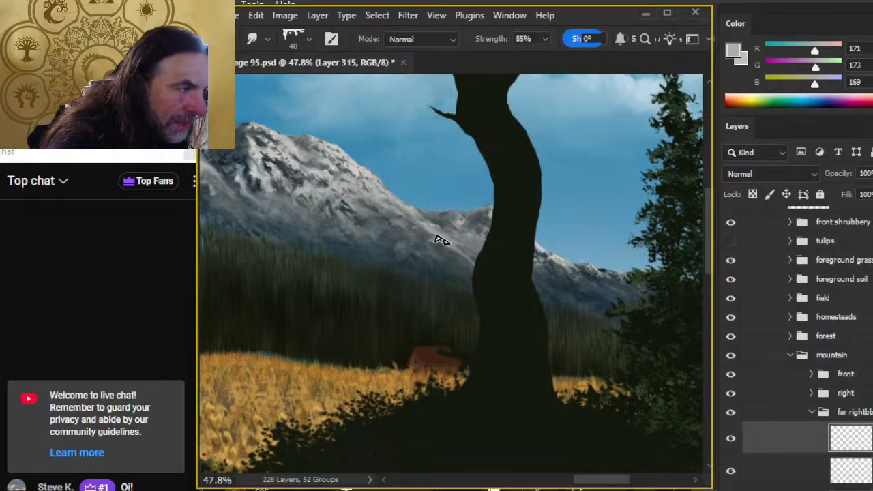
key(e)
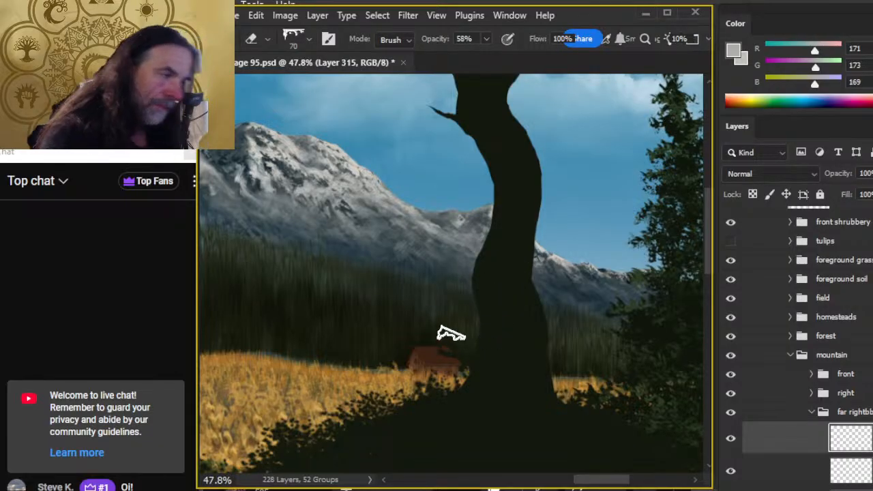
- Paint bright snow on the ridge where the main slope meets the saddle, and smudge it down the slope at 85% strength
key(z)
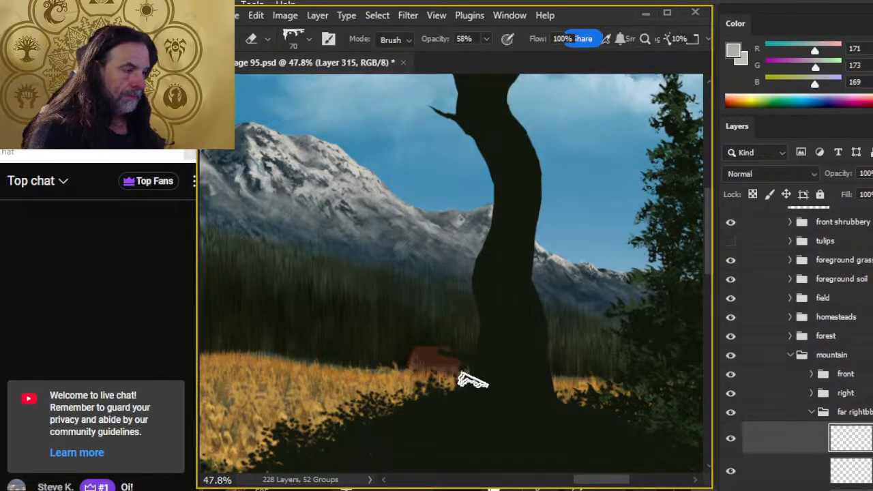
key(z)
key(z)
mouse_move(467, 389)
mouse_down()
mouse_move(512, 394)
mouse_move(440, 369)
mouse_move(475, 317)
mouse_move(506, 336)
mouse_move(493, 351)
mouse_move(477, 348)
mouse_move(487, 296)
mouse_move(567, 332)
mouse_move(390, 274)
mouse_up()
key(b)
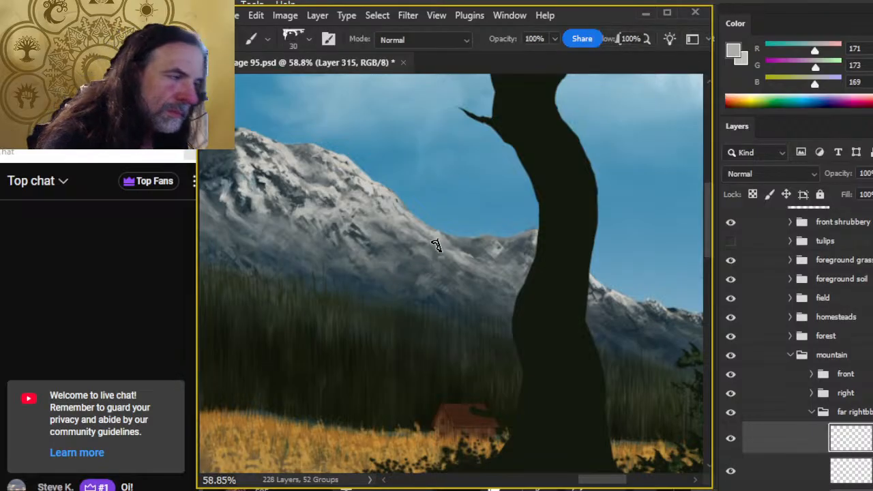
key(r)
drag(431, 250, 451, 266)
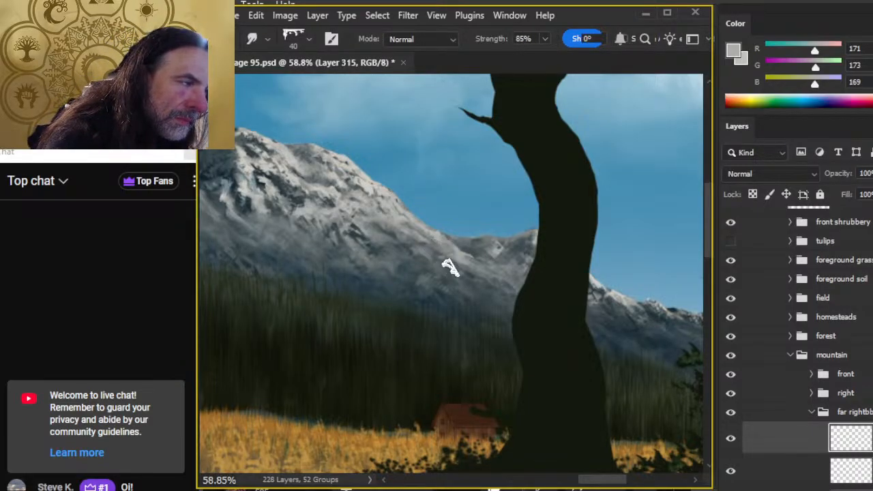
- Paint more size 30 bright snow strokes just below that ridge, blending them downhill with size 40 smudging and size 70 erasing
key(b)
key(r)
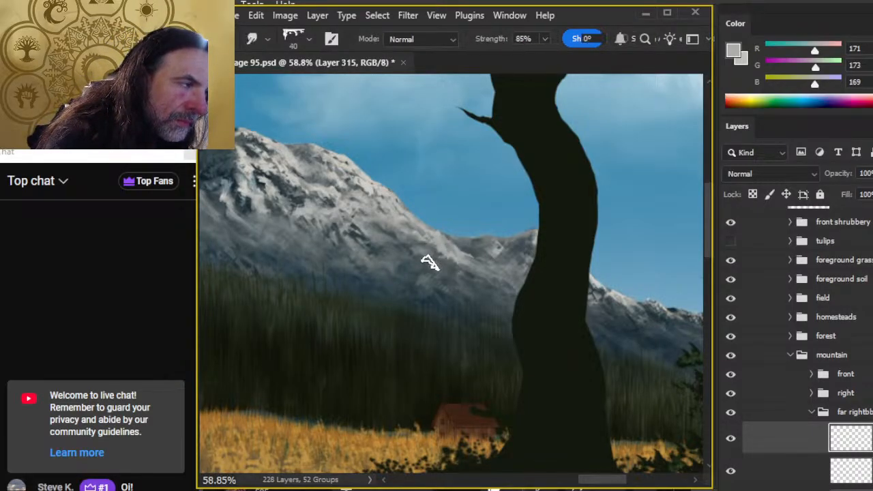
mouse_move(424, 250)
mouse_down()
mouse_move(436, 273)
mouse_move(435, 265)
mouse_move(456, 279)
mouse_up()
key(b)
key(r)
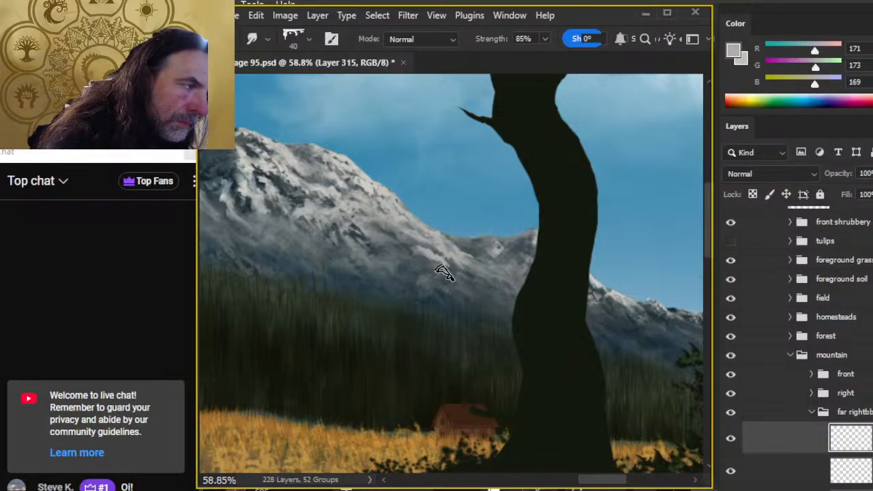
key(e)
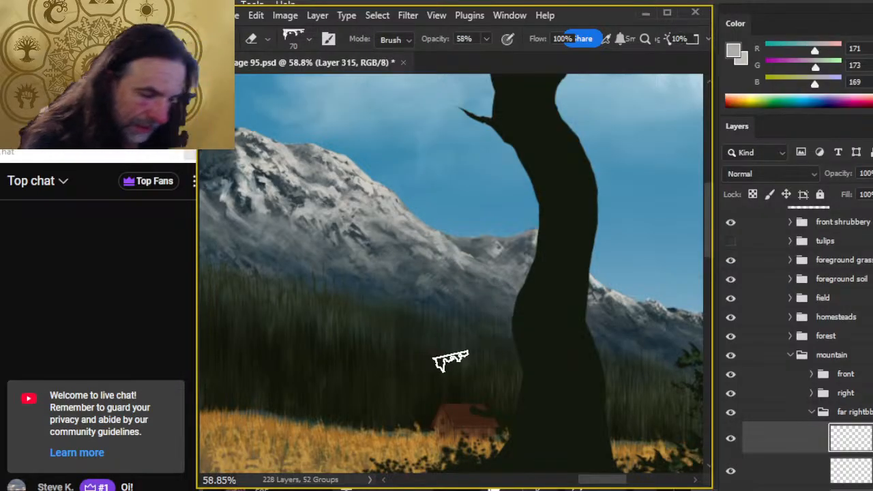
- Paint size 30 snow strokes lower on the descending slope, blending them with 85% smudging and 58% erasing
key(b)
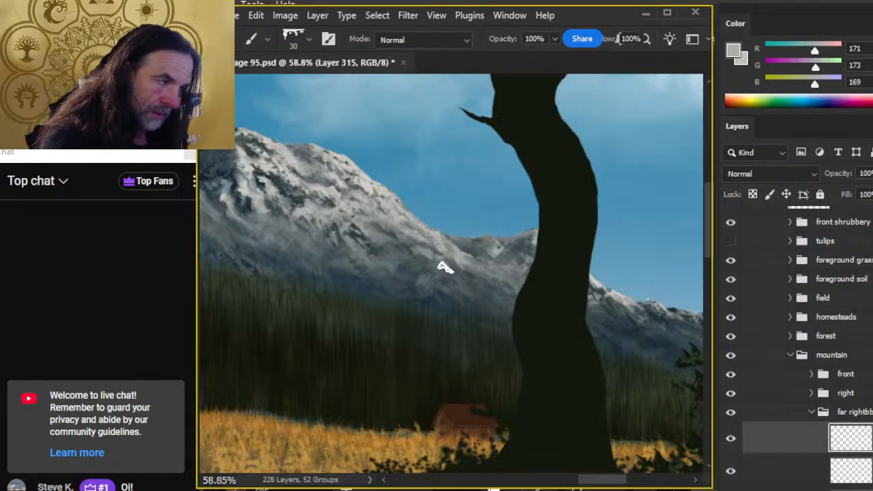
key(r)
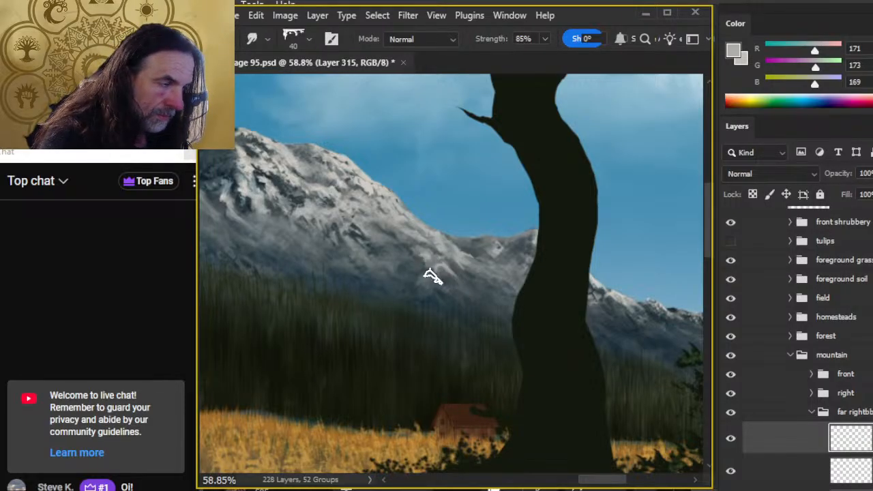
key(e)
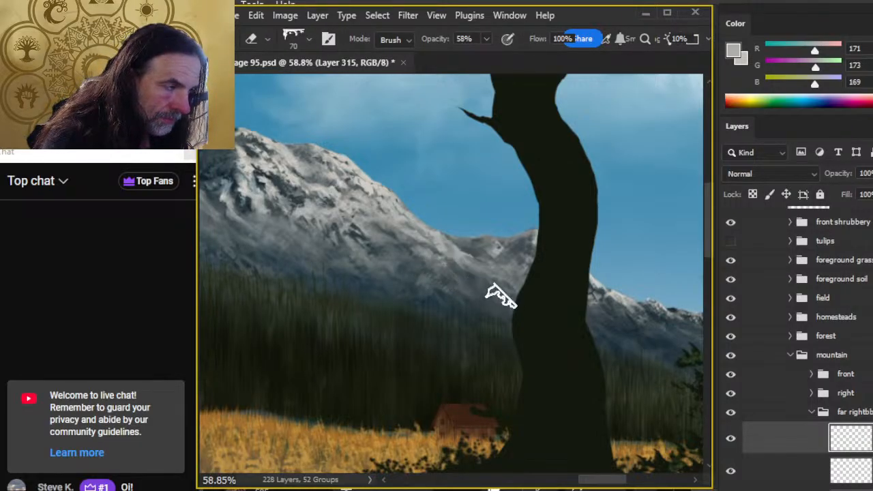
- Paint brighter size 30 snow on the small peak beside the trunk, blending it downhill with size 40 smudging and size 70 erasing
key(z)
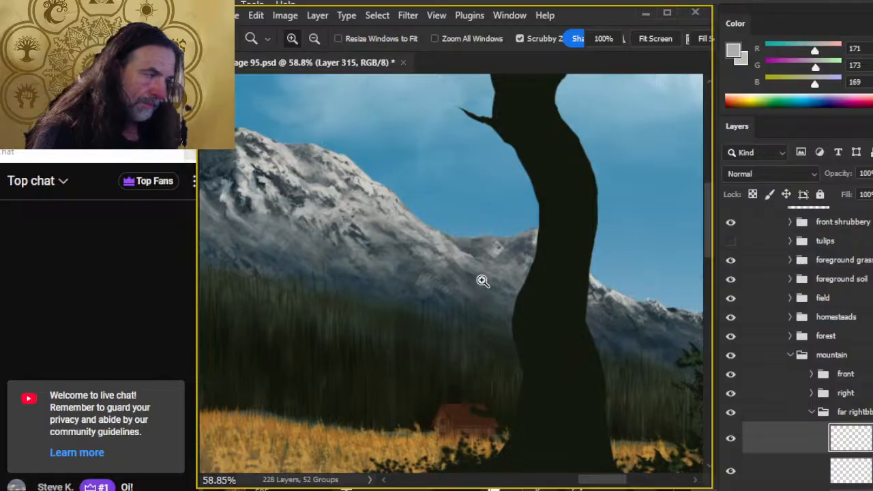
key(b)
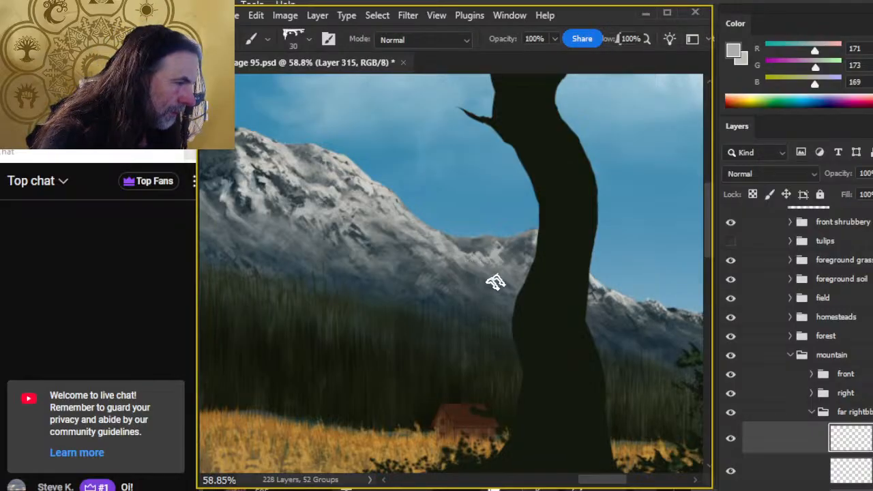
key(r)
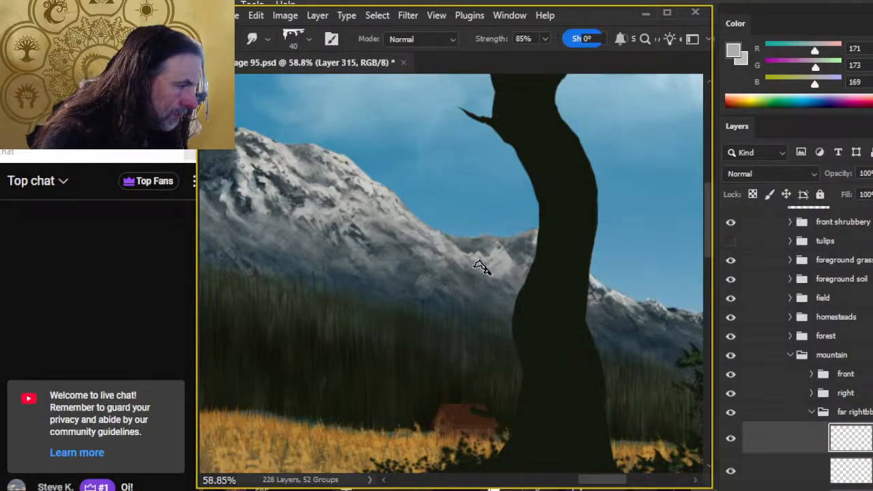
key(e)
key(r)
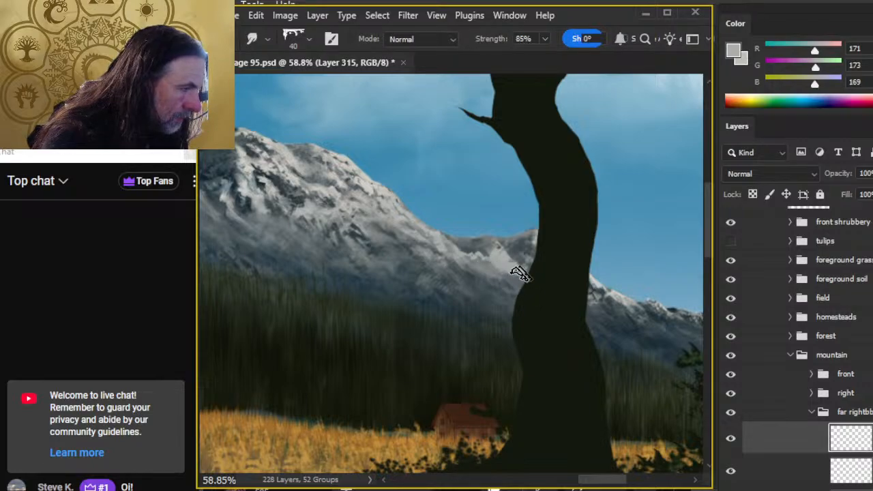
key(e)
key(r)
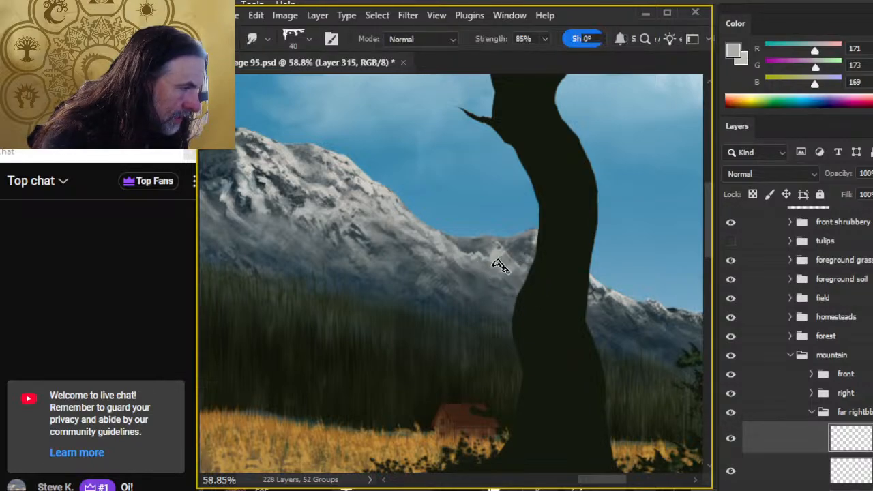
key(e)
- Break up the bright snow on the small peak's face by alternating 85% smudging with 58% erasing
key(z)
drag(524, 330, 385, 352)
drag(484, 383, 555, 384)
key(r)
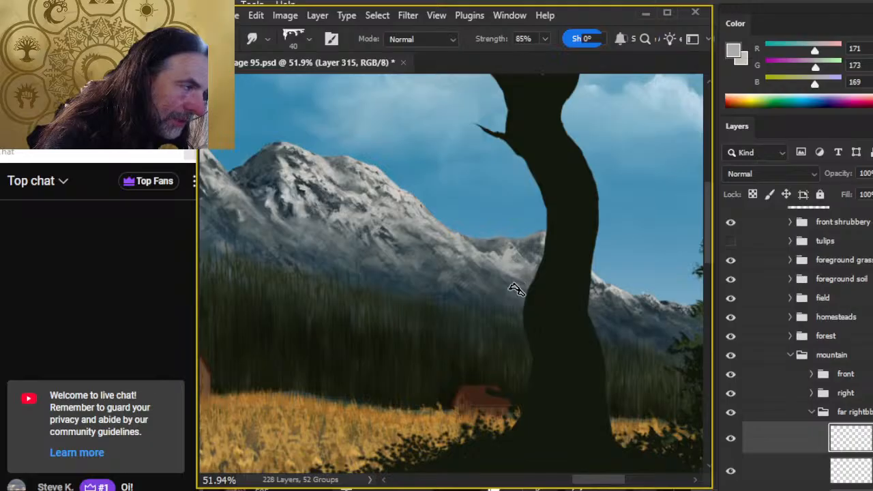
key(e)
key(r)
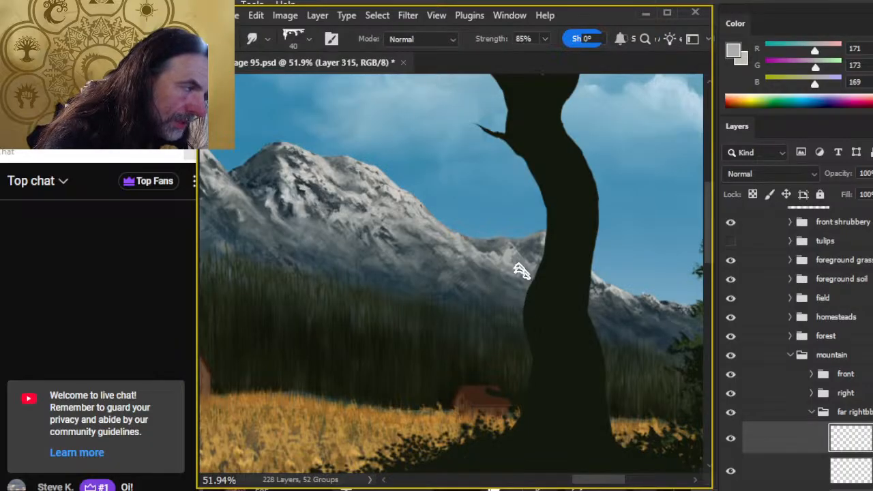
key(e)
key(r)
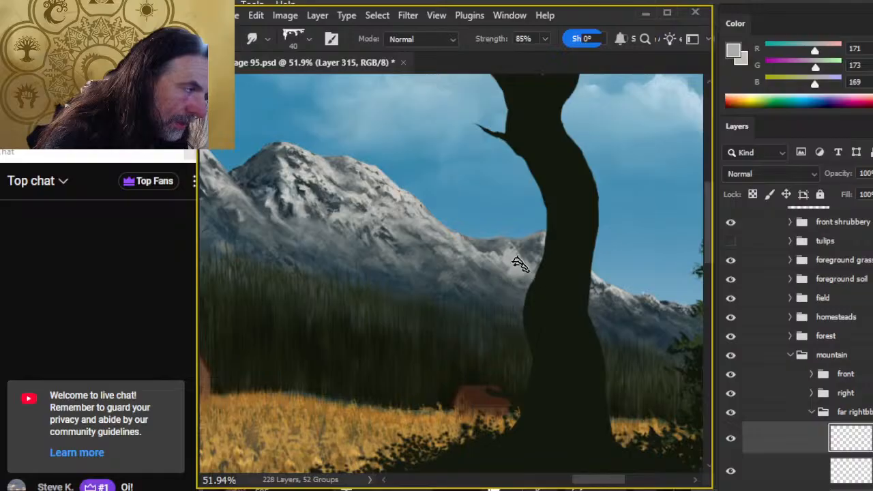
key(e)
key(r)
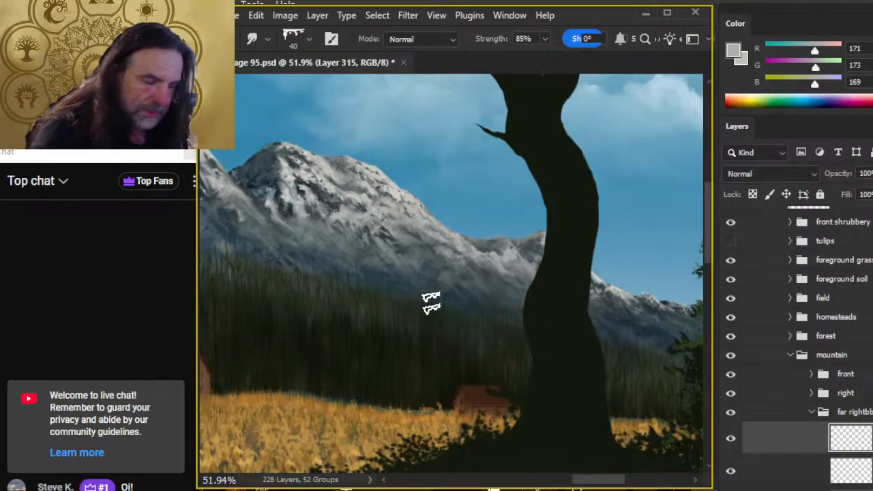
- Check the painting in full-screen view, and blend the slope below the descending ridge with size 40 smudging and size 70 erasing
key(t)
key(f)
key(f)
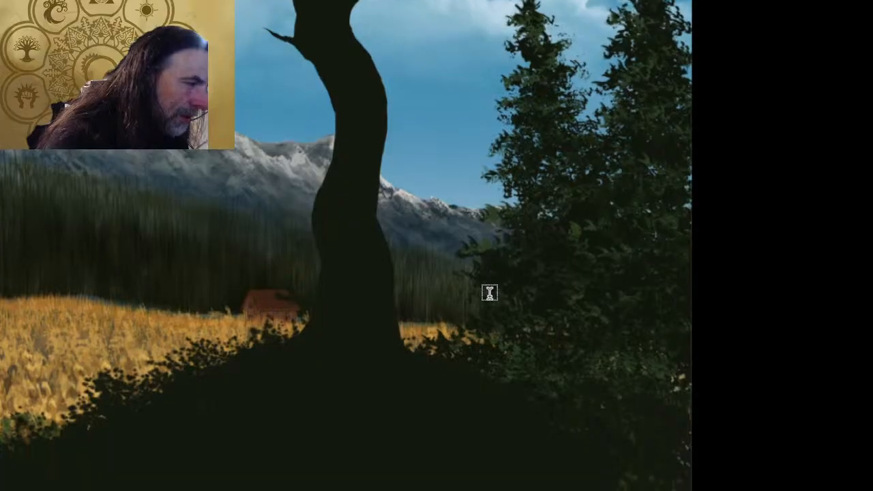
key(f)
key(r)
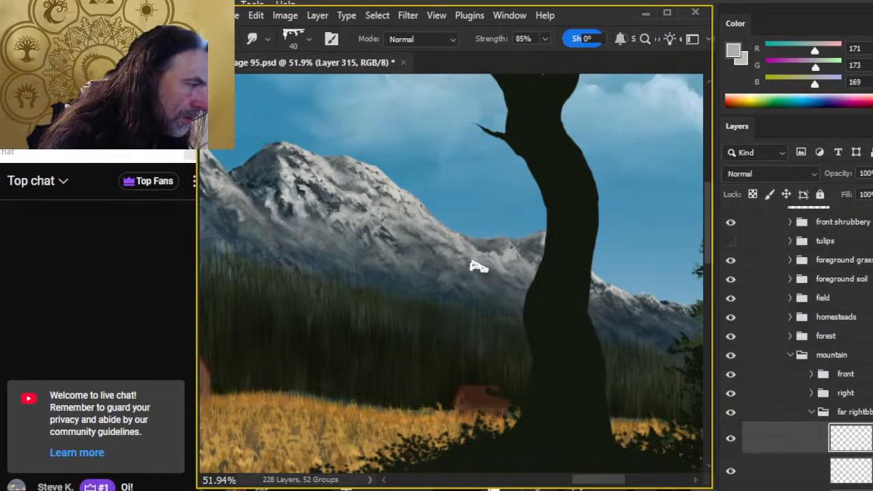
key(e)
key(r)
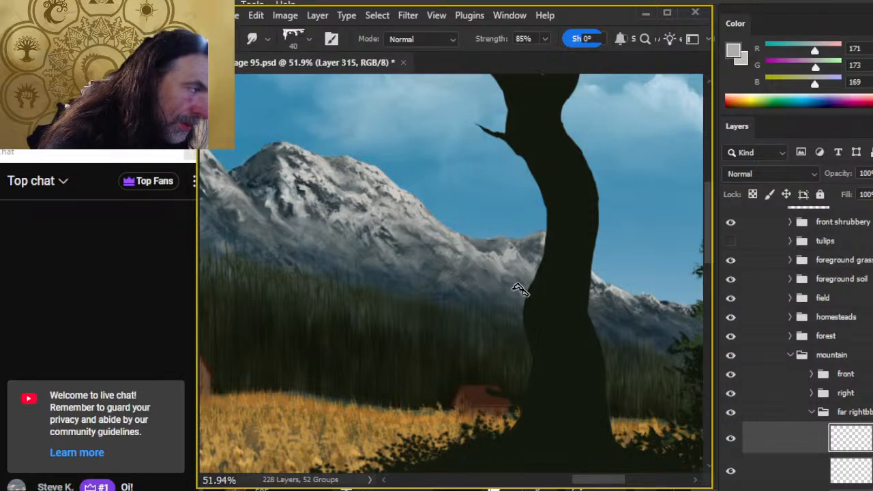
- Soften the snow between the small peak and the trunk's edge with 58% erasing and 85% smudging
key(e)
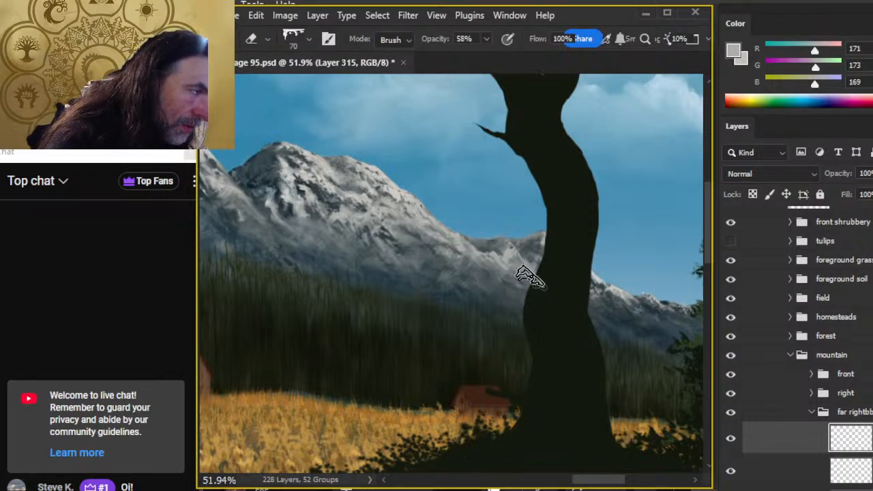
key(r)
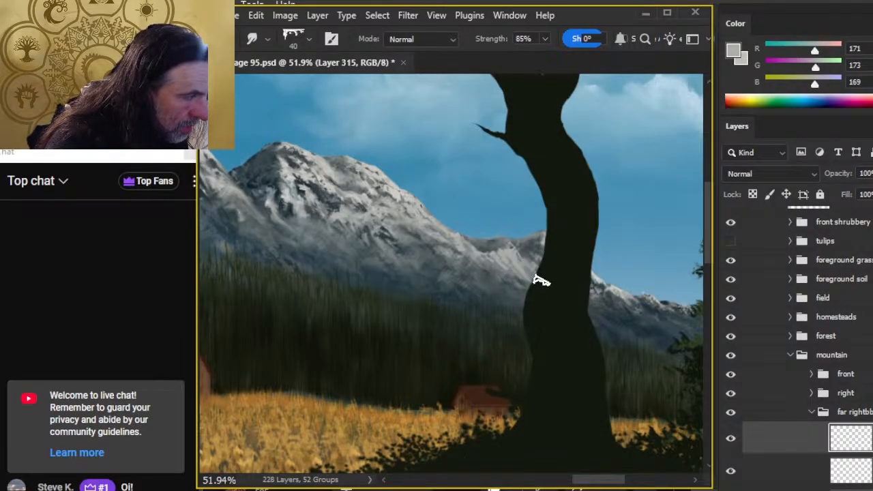
key(e)
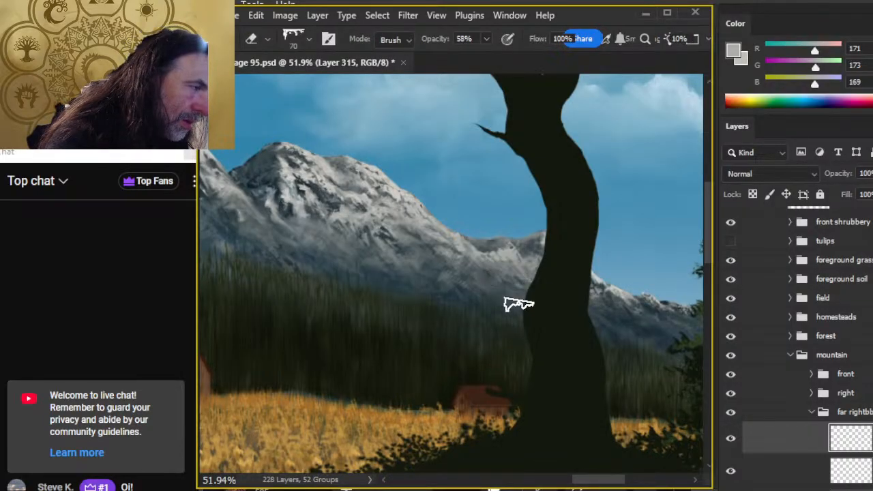
key(r)
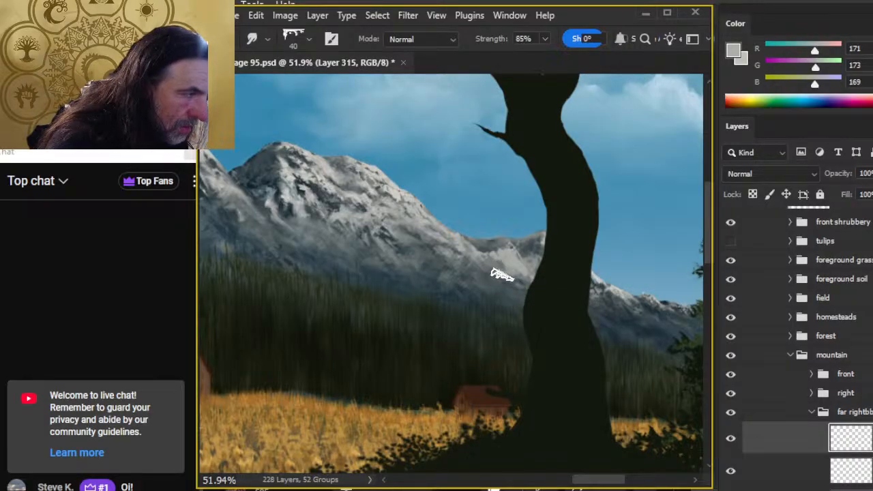
key(e)
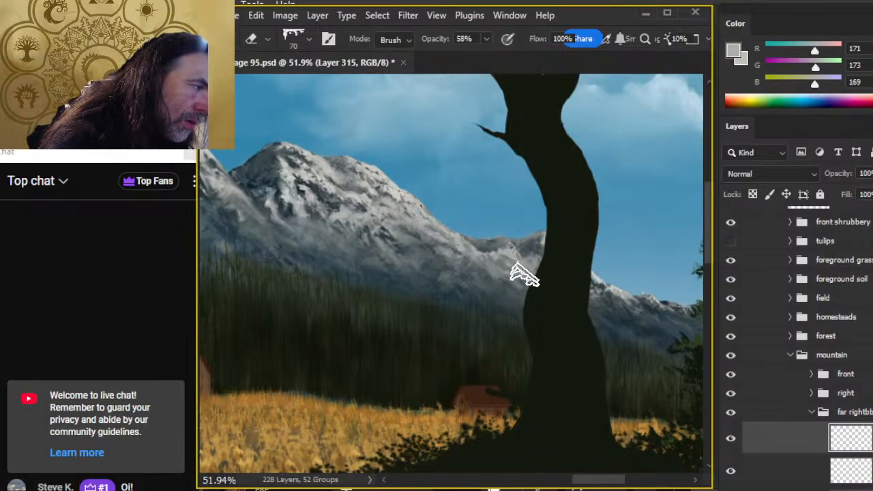
key(r)
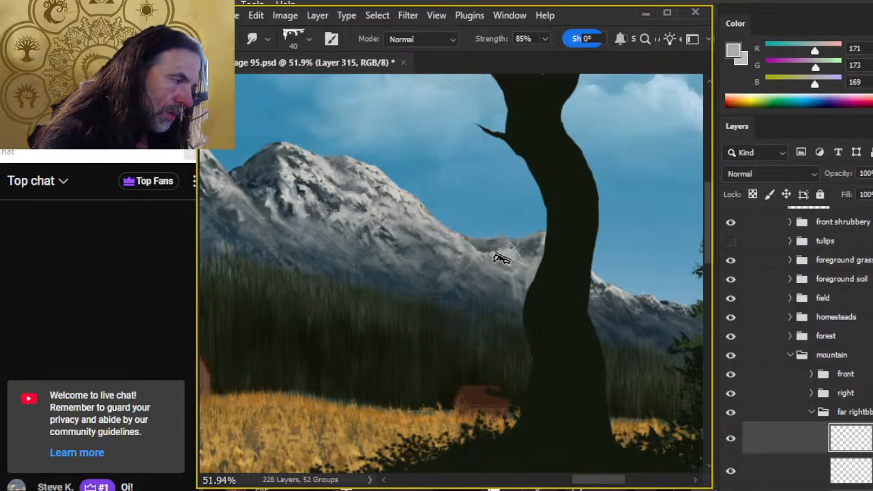
- Paint a size 30 snow patch on the slope below the small peak, blending it toward the trunk with 85% smudging and 58% erasing
key(b)
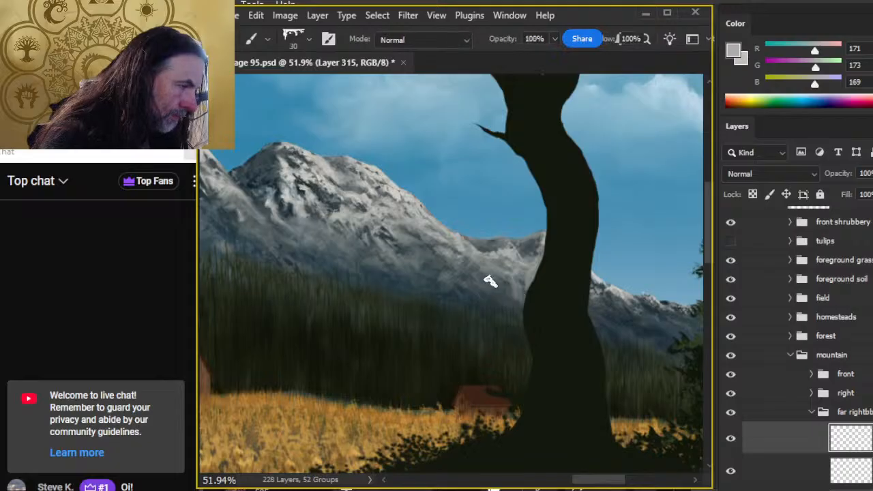
key(r)
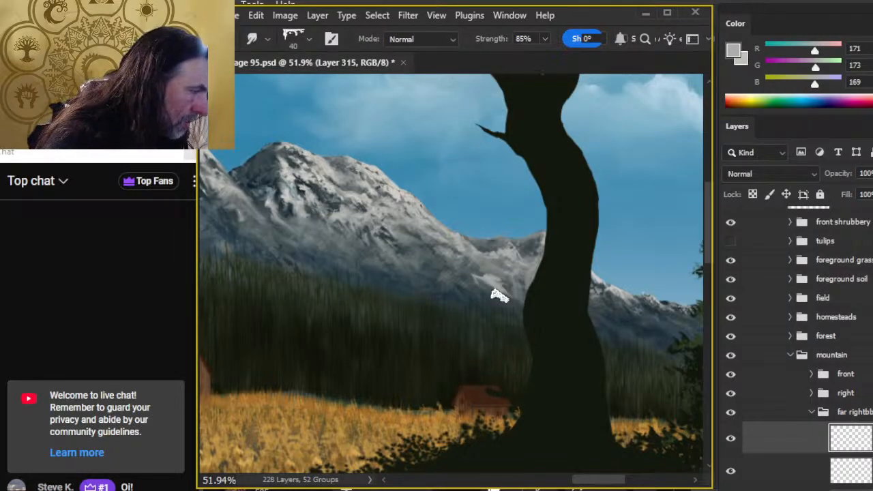
mouse_move(493, 292)
mouse_down()
mouse_move(477, 279)
mouse_move(512, 302)
mouse_up()
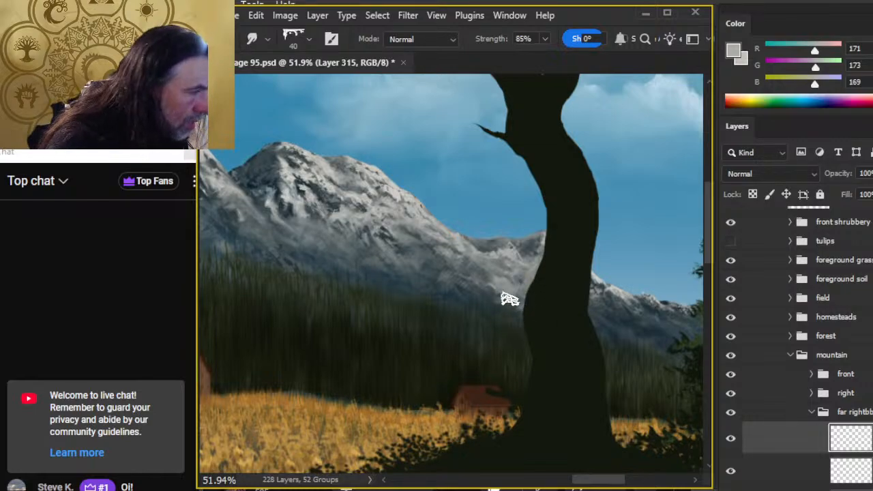
key(e)
key(e)
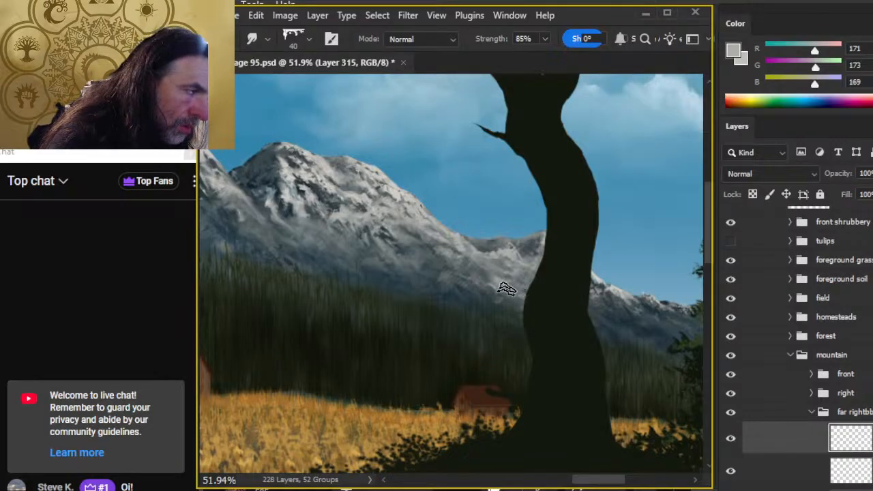
key(e)
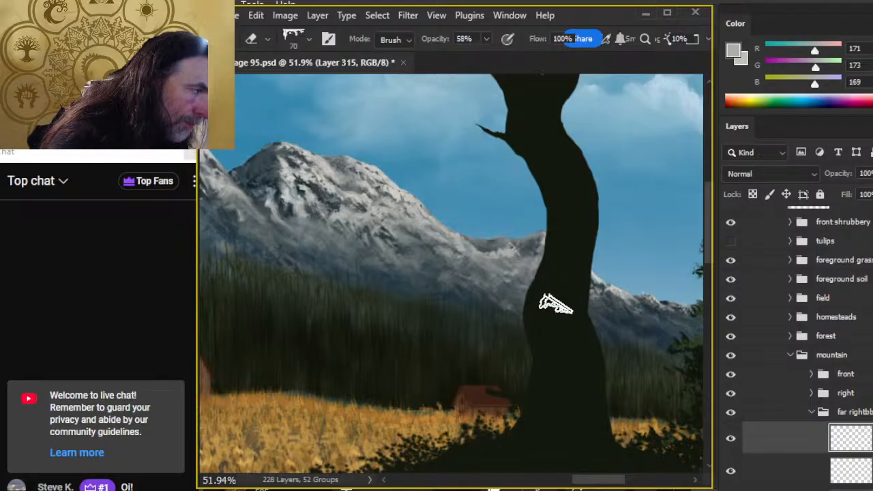
key(e)
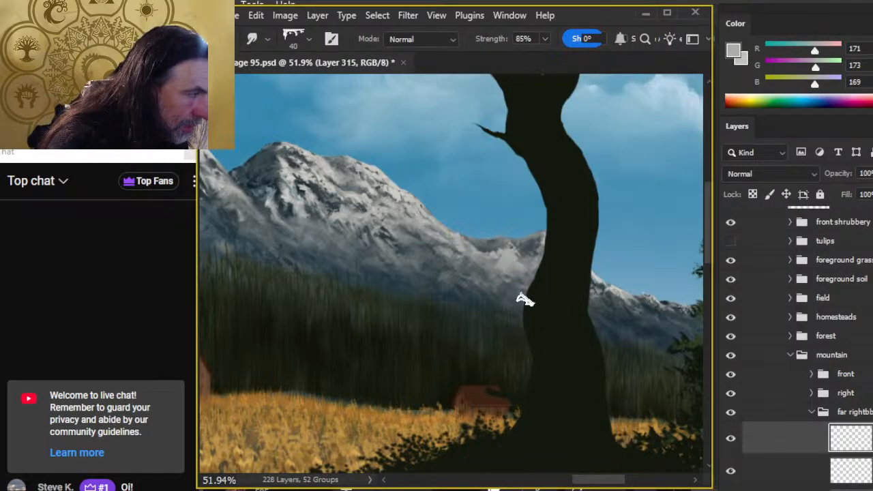
key(e)
key(e)
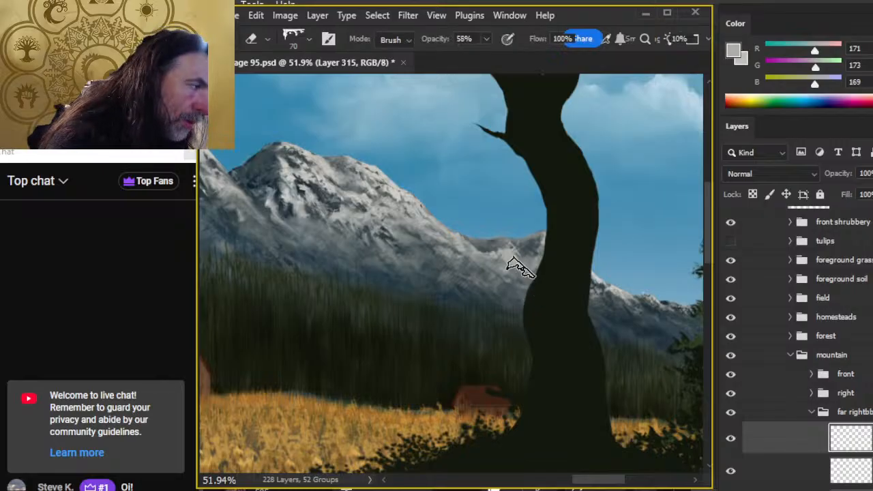
key(e)
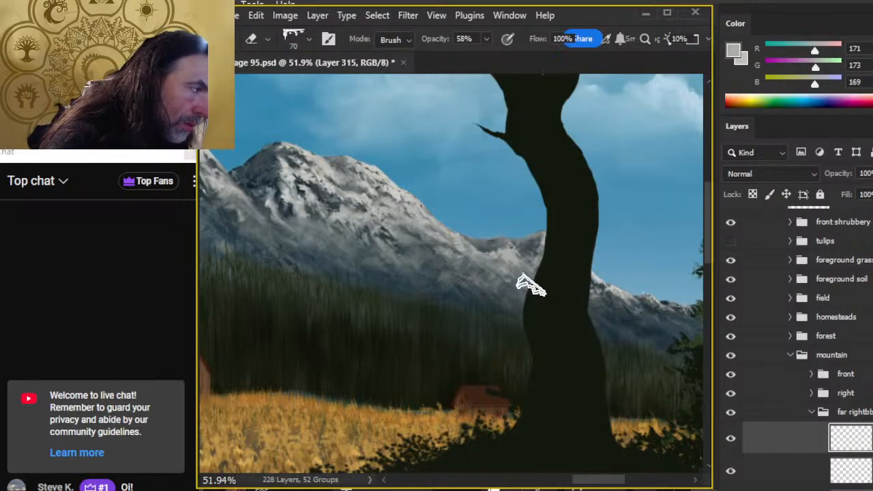
- Paint bright size 30 snow between the small peak and the trunk's edge, and smudge it at 85% strength
key(ctrl+space)
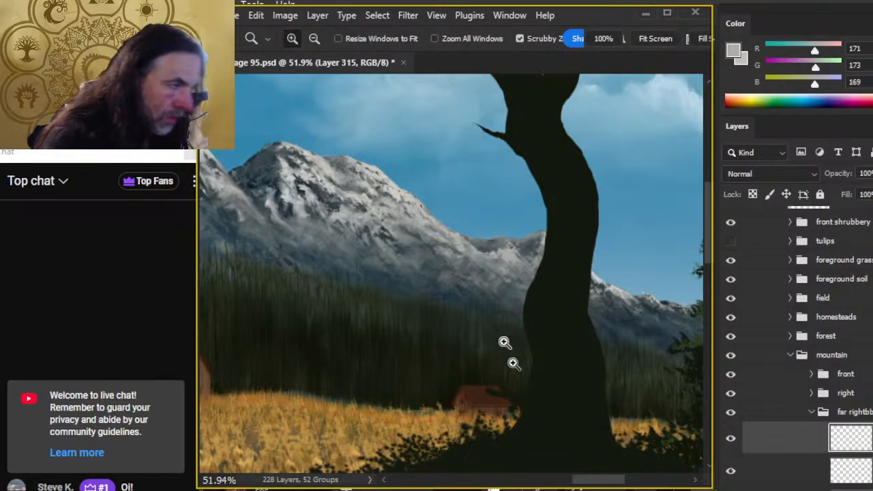
key(ctrl+space)
mouse_move(518, 341)
mouse_down()
mouse_move(483, 349)
mouse_move(525, 415)
mouse_move(509, 391)
mouse_move(583, 407)
mouse_move(485, 366)
mouse_up()
drag(440, 276, 486, 313)
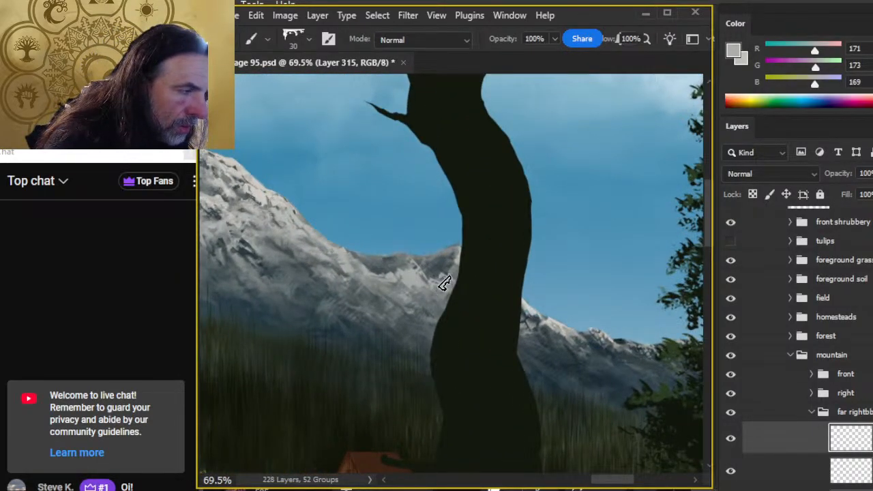
key(r)
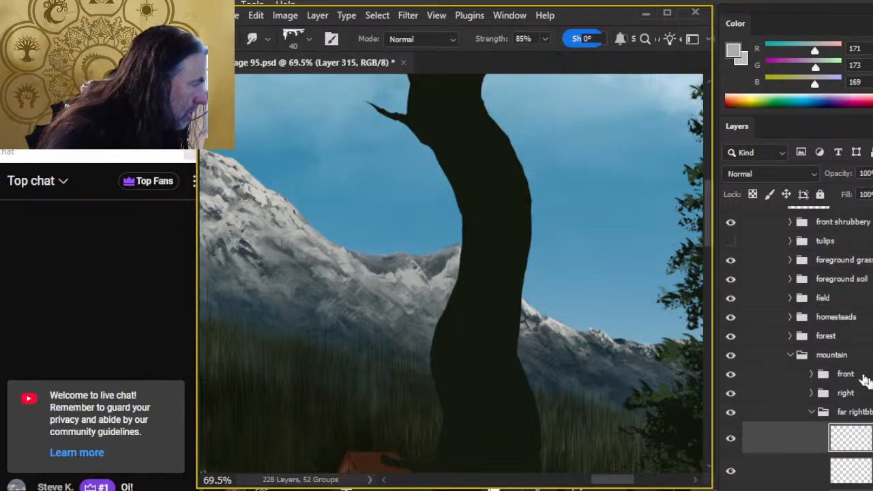
- Hide the tree trunk on Layer 302 and sample brighter snow (RGB 210, 207, 199) from the peak behind it
scroll(791, 341, up, 5)
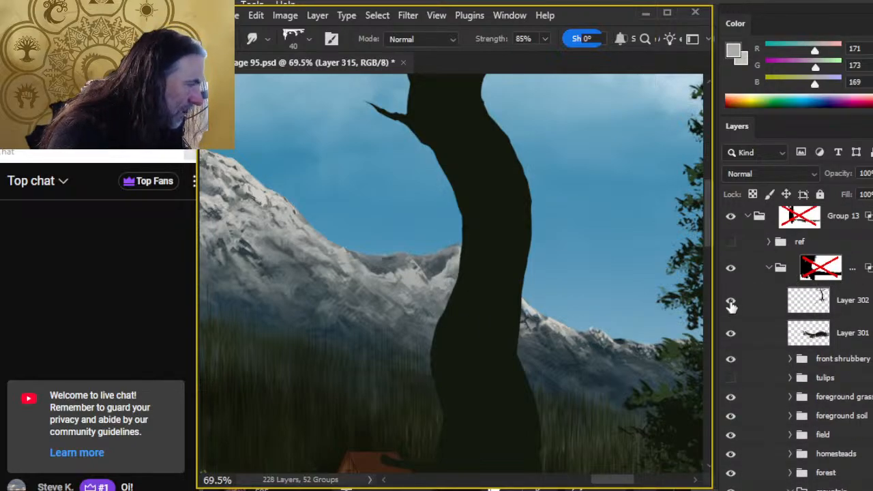
click(731, 300)
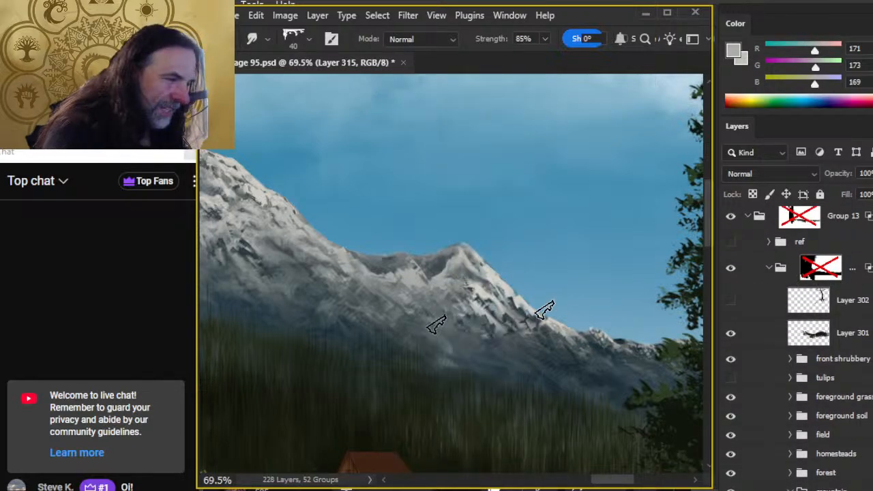
key(b)
alt+click(469, 285)
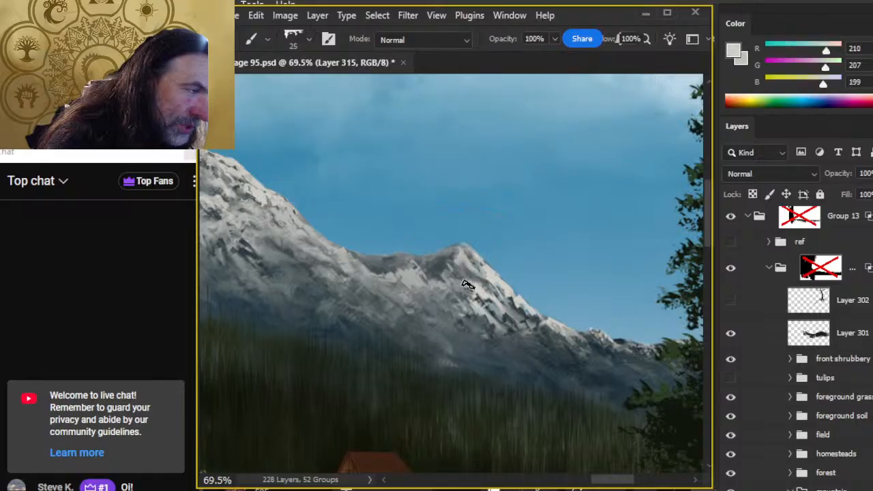
- Shade the small peak's left shoulder with sampled mid gray (RGB 113, 116, 119) at size 25, smudging it at 85% strength
key(r)
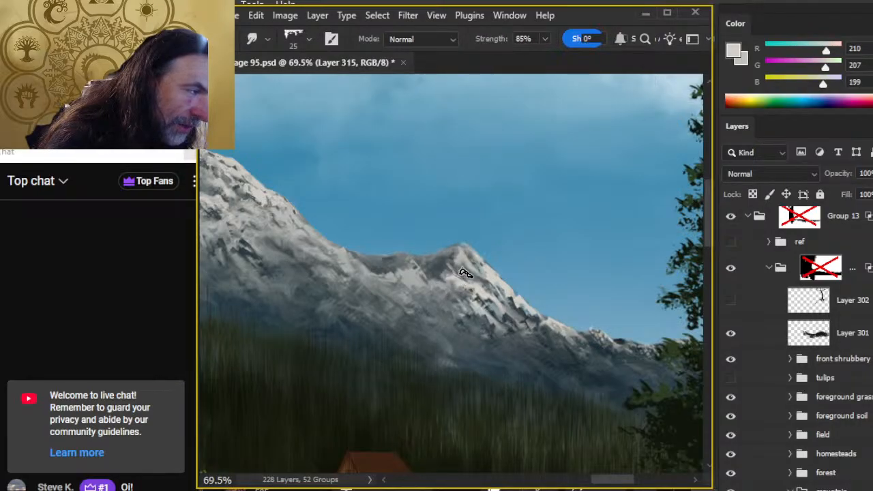
key(b)
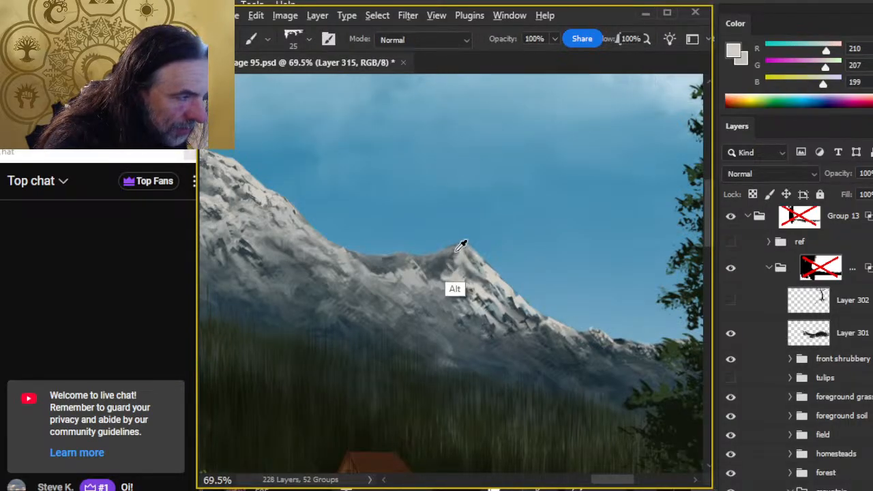
alt+click(453, 247)
alt+click(443, 262)
key(r)
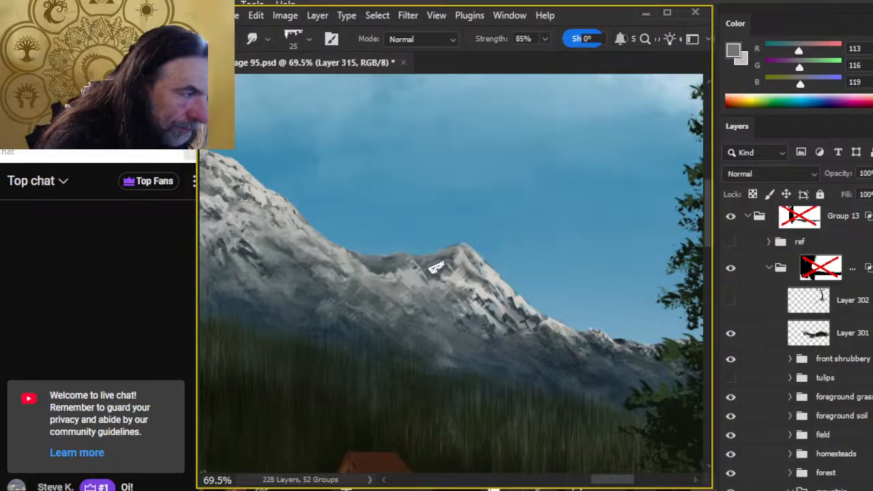
key(b)
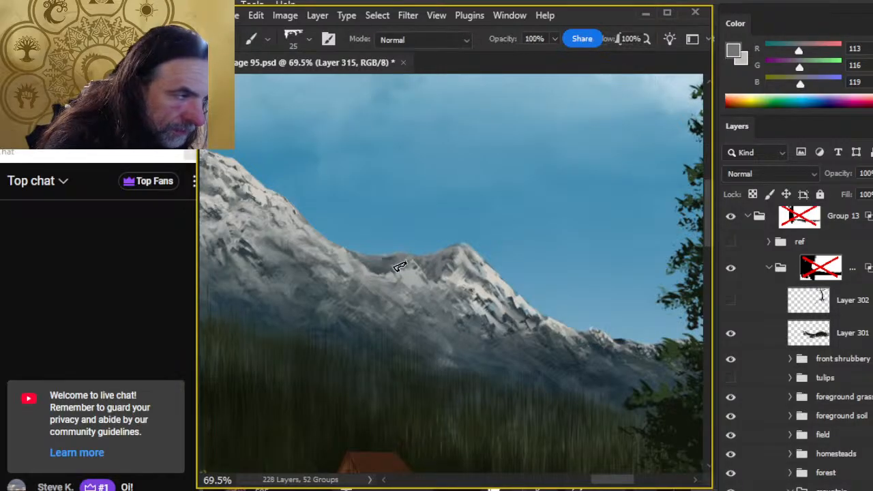
- Darken the saddle beside the small peak with sampled blue-gray (RGB 60, 73, 78) and smudge it into the snow at 85%
key(r)
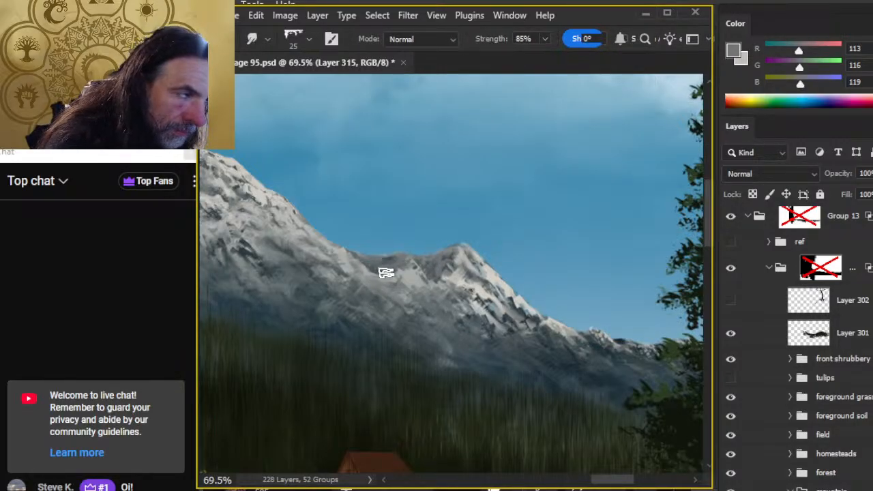
key(b)
alt+click(390, 263)
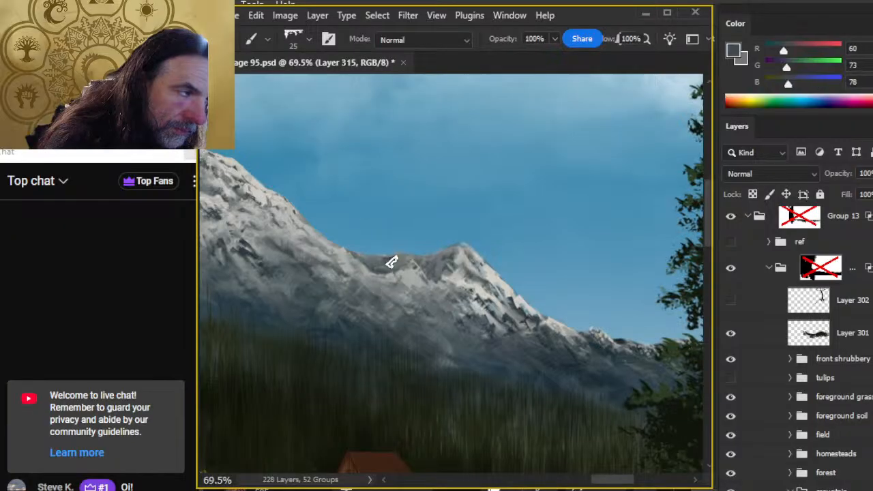
key(r)
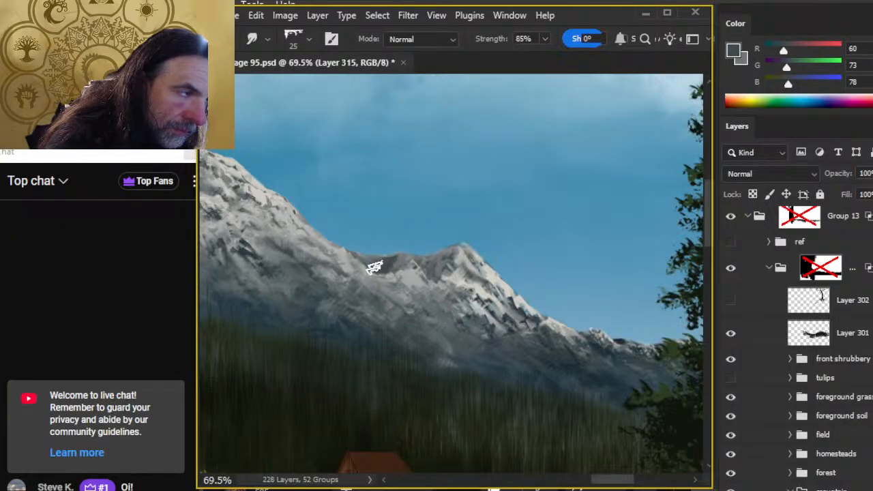
drag(376, 266, 410, 269)
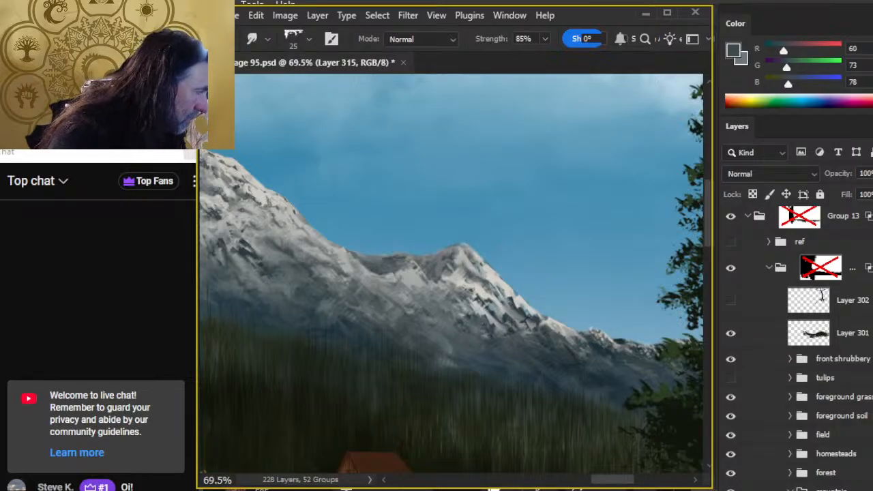
- Identify Layer 303 by toggling its visibility, then erase along the saddle's skyline on that layer with a size 45 eraser
scroll(798, 341, down, 10)
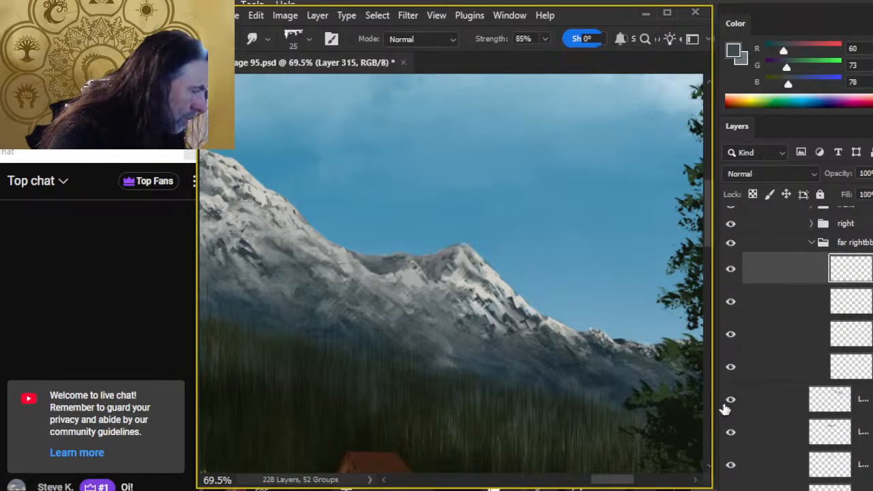
click(725, 405)
click(730, 405)
click(743, 403)
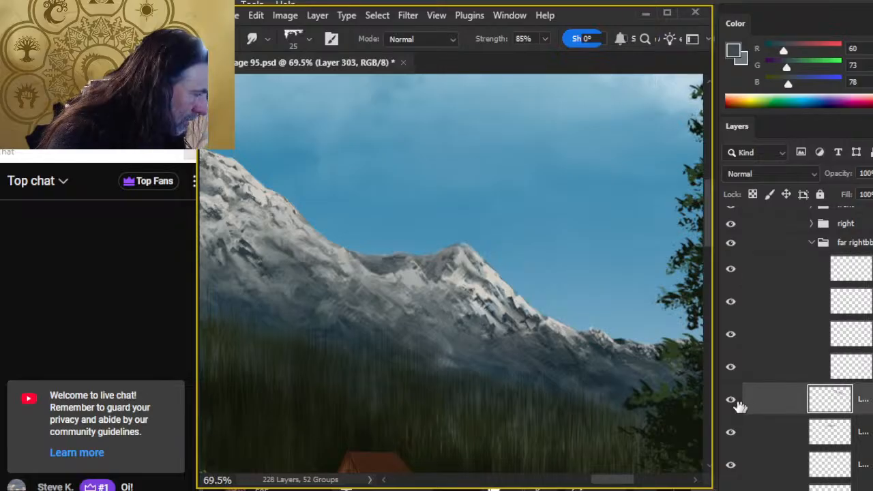
key(e)
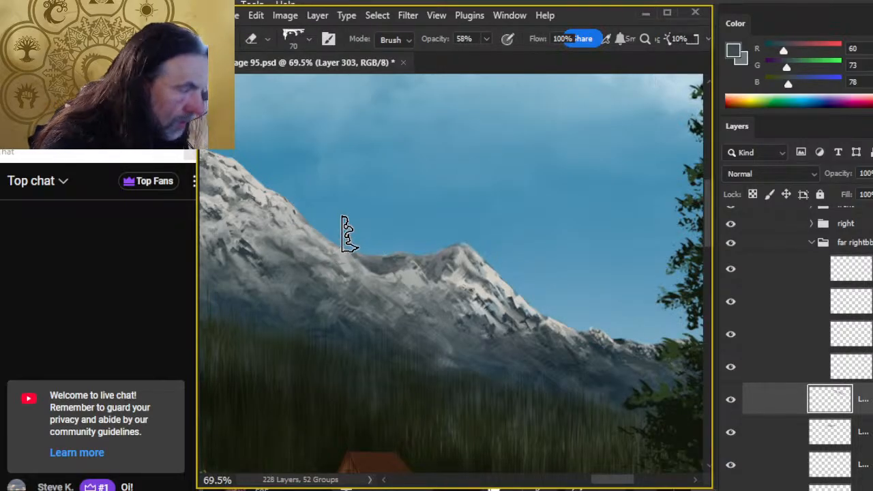
key(bracketleft)
key(bracketleft)
key(bracketleft)
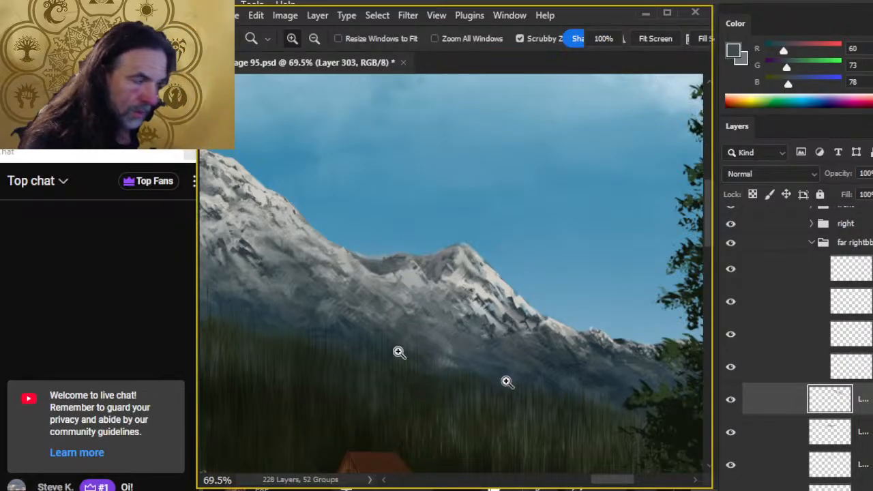
- Smudge the snow below the saddle on Layer 315 at 85% strength, and soften it with a 32% opacity eraser
drag(509, 399, 446, 384)
drag(532, 411, 508, 288)
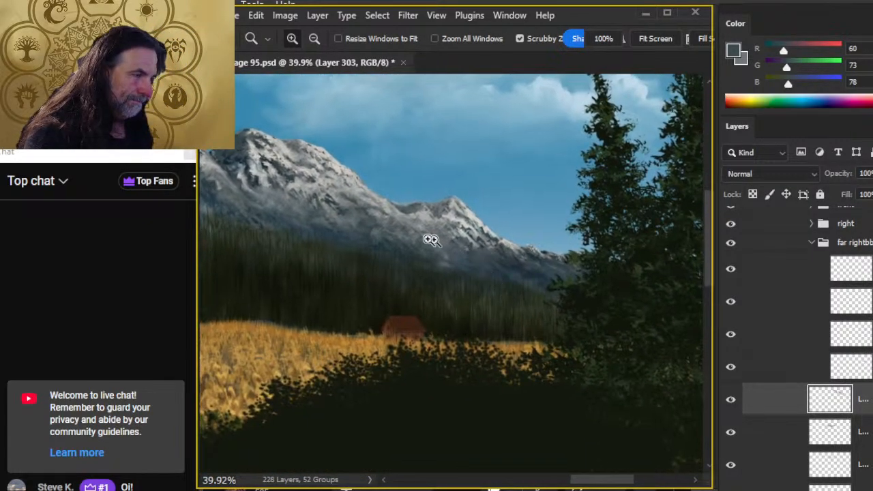
drag(412, 235, 492, 256)
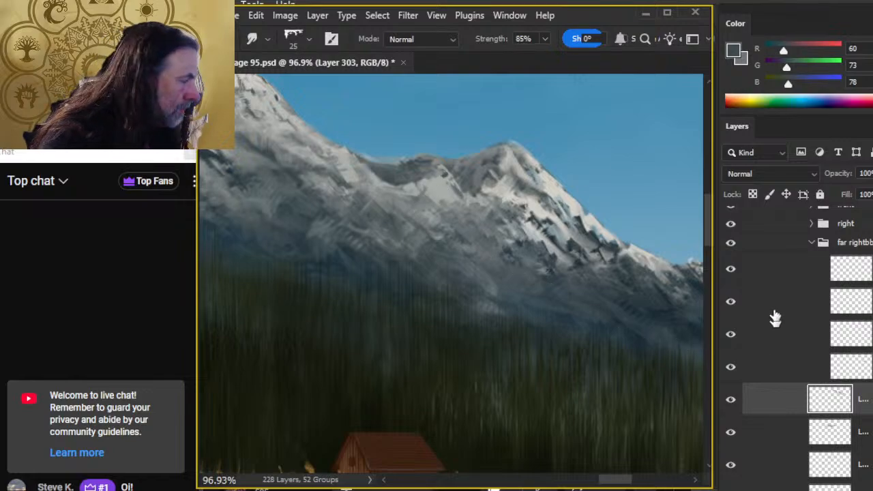
click(777, 274)
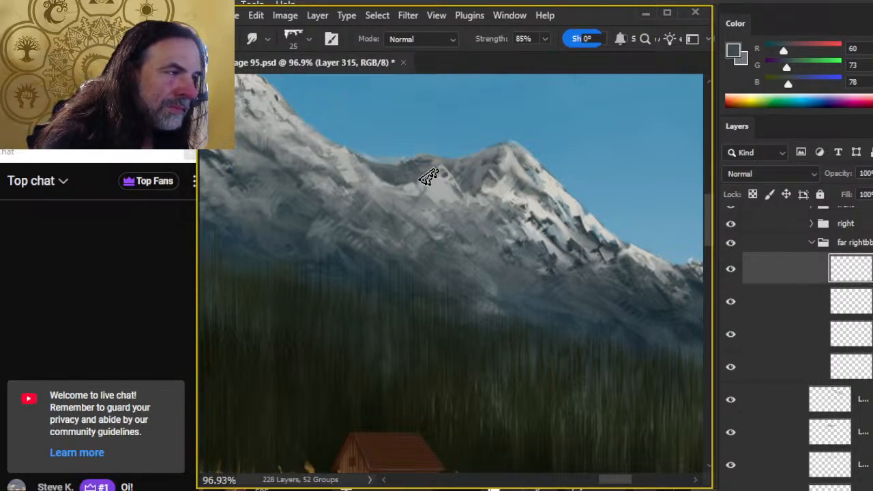
mouse_move(428, 176)
mouse_down()
mouse_move(395, 182)
mouse_move(411, 177)
mouse_move(409, 194)
mouse_move(424, 181)
mouse_move(403, 172)
mouse_move(412, 171)
mouse_move(388, 190)
mouse_move(398, 173)
mouse_move(393, 198)
mouse_move(403, 170)
mouse_move(386, 194)
mouse_move(413, 170)
mouse_move(403, 180)
mouse_move(384, 174)
mouse_move(424, 170)
mouse_move(406, 187)
mouse_up()
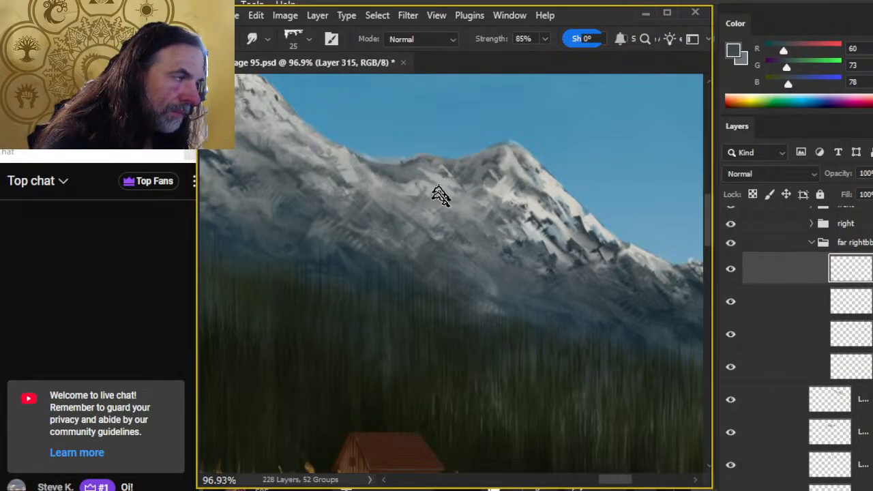
key(e)
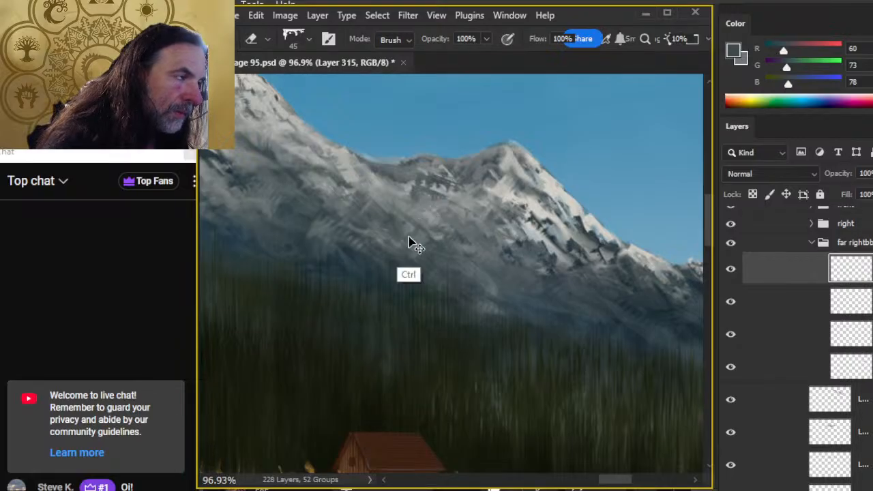
key(3)
key(2)
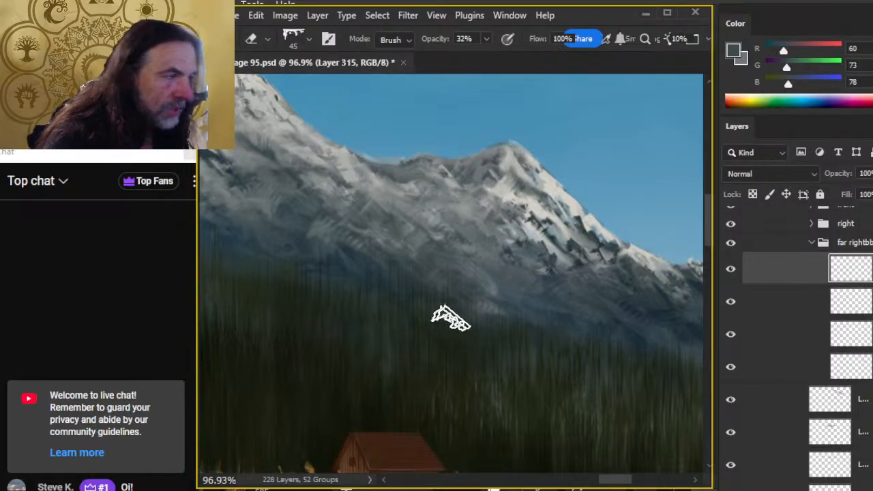
- Examine the whole right-hand mountain, then compare the saddle area with Layer 315 hidden and shown
key(z)
drag(520, 350, 496, 355)
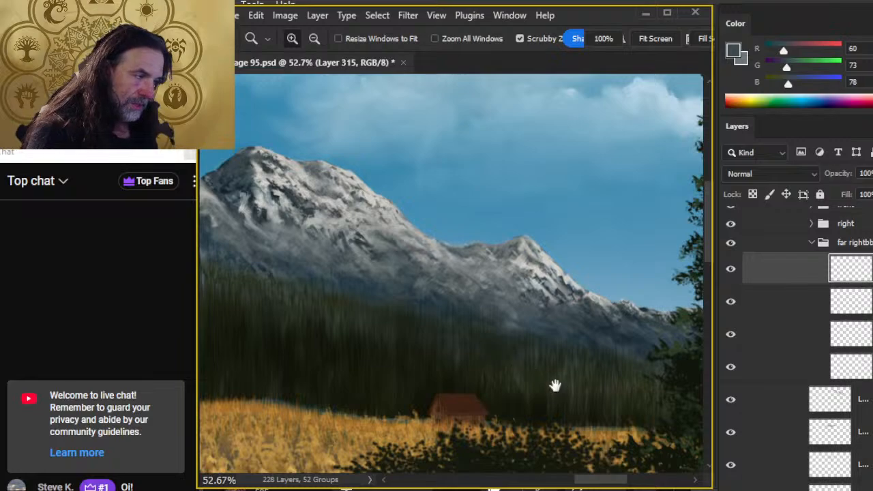
drag(554, 386, 493, 337)
drag(429, 250, 376, 241)
key(b)
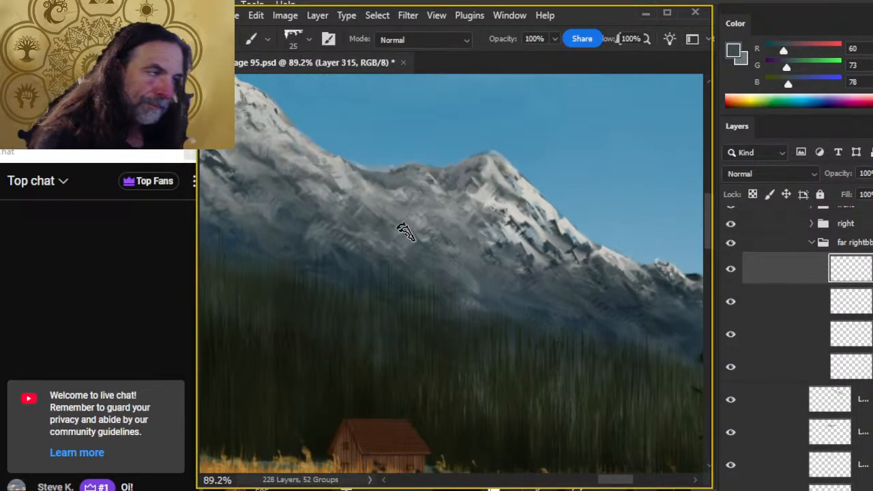
click(731, 270)
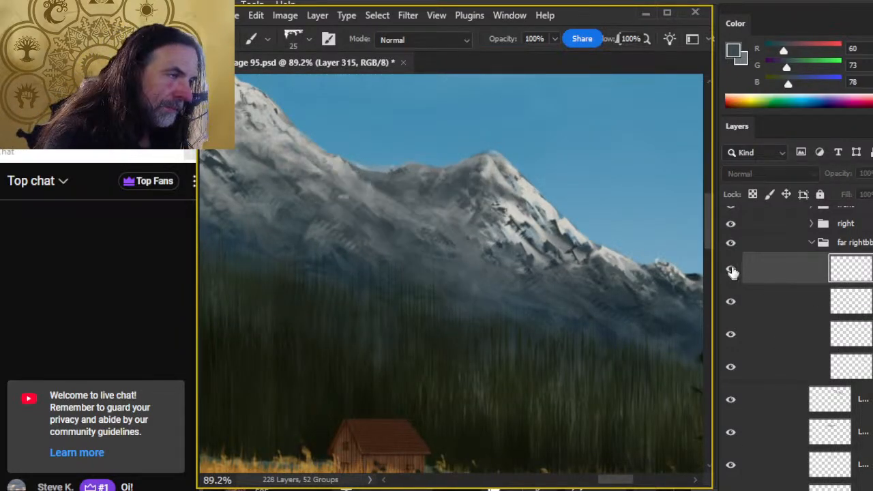
click(731, 271)
- Try a dark rock stroke below the saddle on a new layer above Layer 315, then undo it
key(ctrl+shift+alt+n)
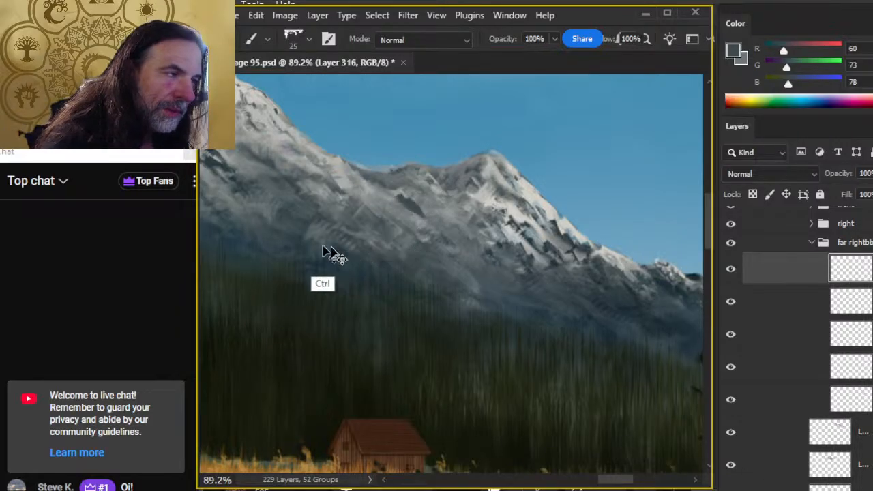
key(ctrl+z)
- Paint light snow (RGB 174, 174, 172) sampled from the ridge below the saddle, blending it with 85% smudging and 32% erasing
alt+click(345, 164)
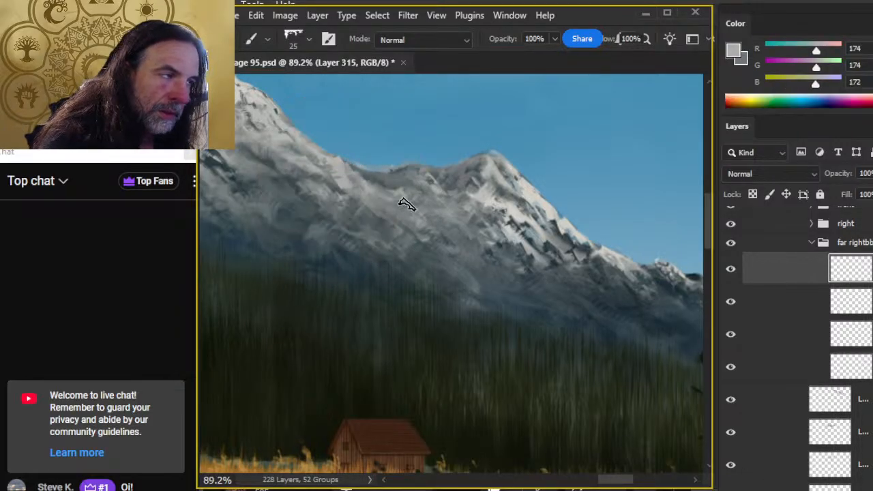
key(r)
mouse_move(429, 209)
mouse_down()
mouse_move(454, 240)
mouse_move(442, 218)
mouse_up()
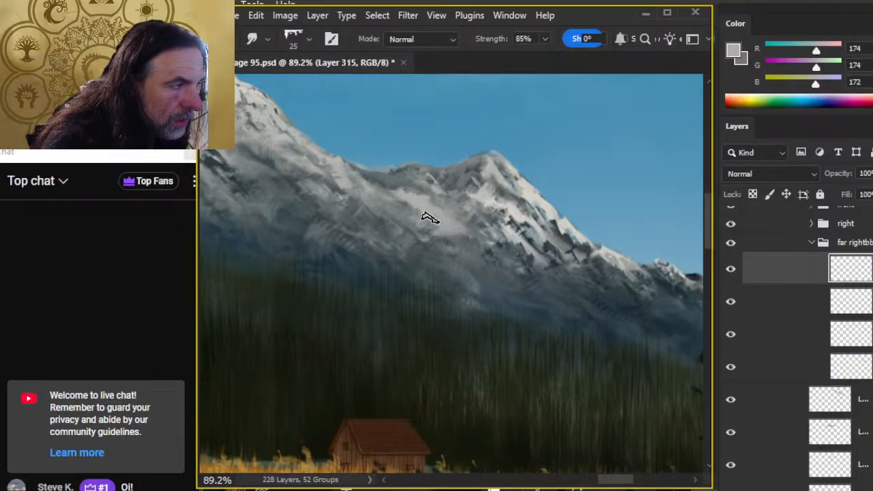
key(e)
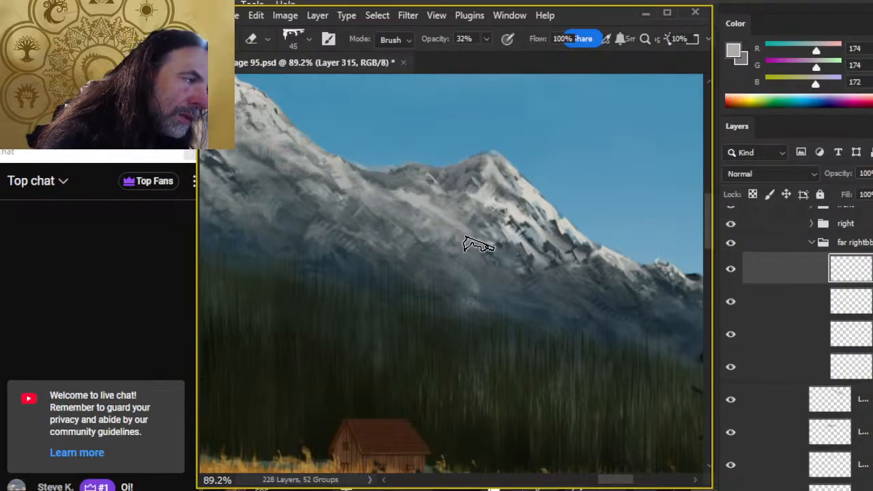
- Add size 25 light snow streaks between the saddle and the small peak's lower flank, smudging each at 85% strength
key(b)
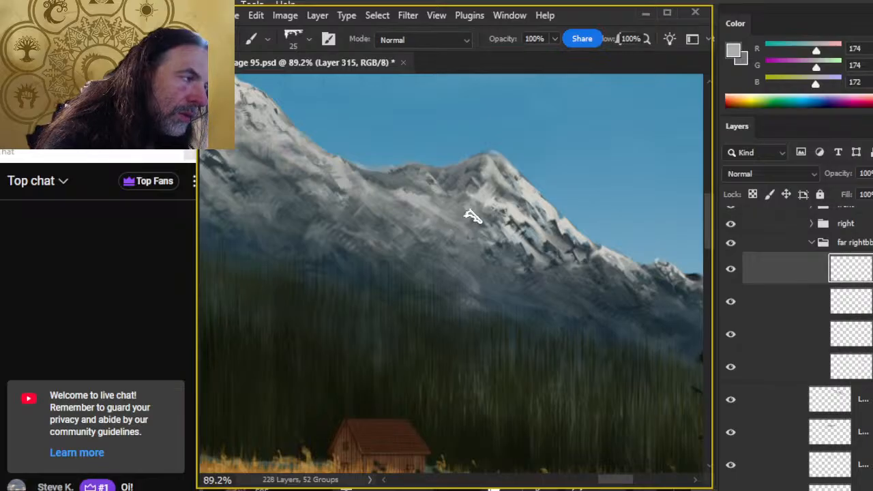
key(r)
key(b)
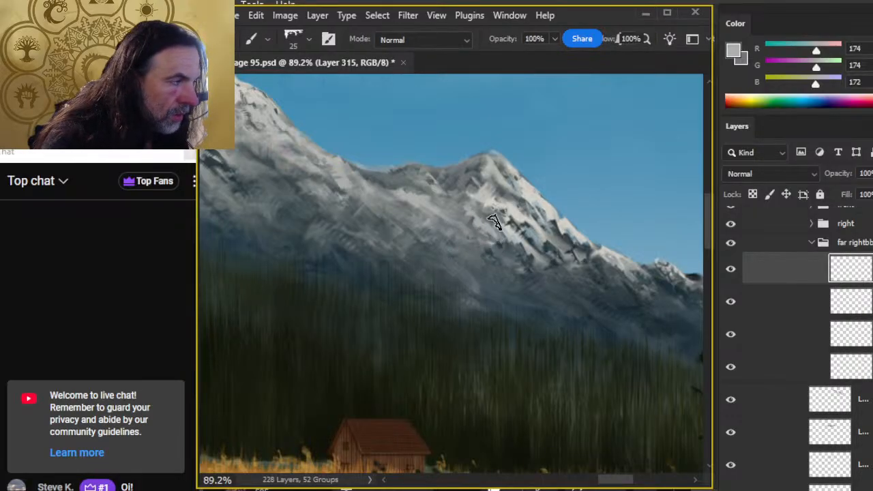
key(r)
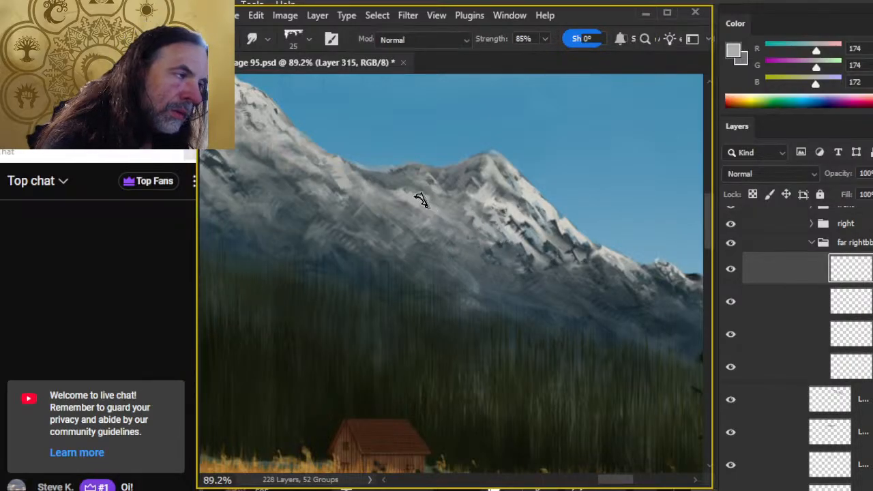
key(b)
key(r)
key(b)
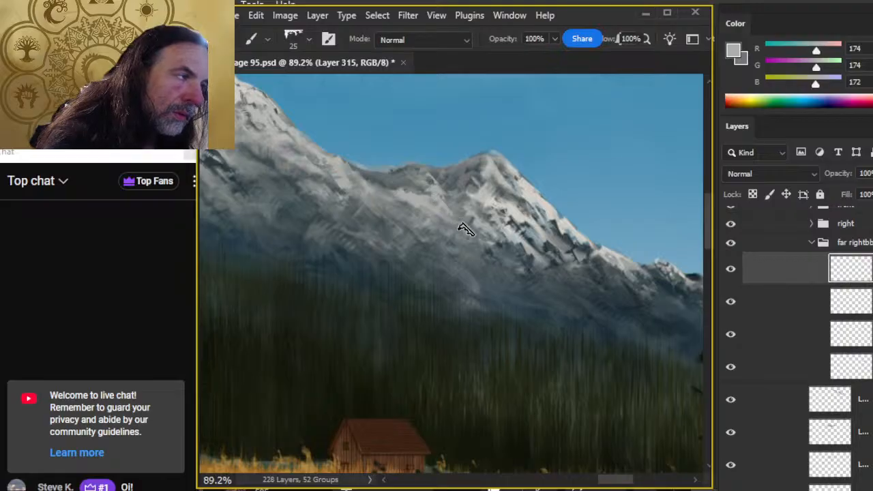
key(r)
- Paint light snow along the saddle's lower left edge, and blend it downslope with 85% smudging and 32% erasing
key(b)
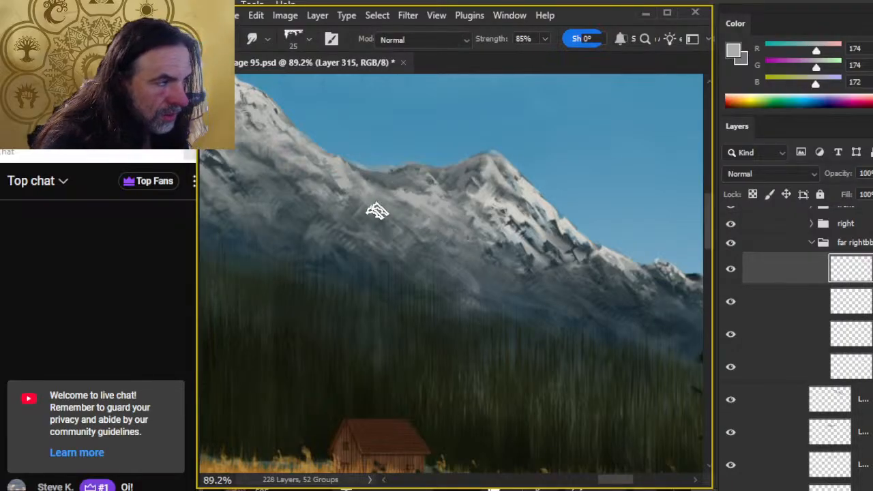
key(r)
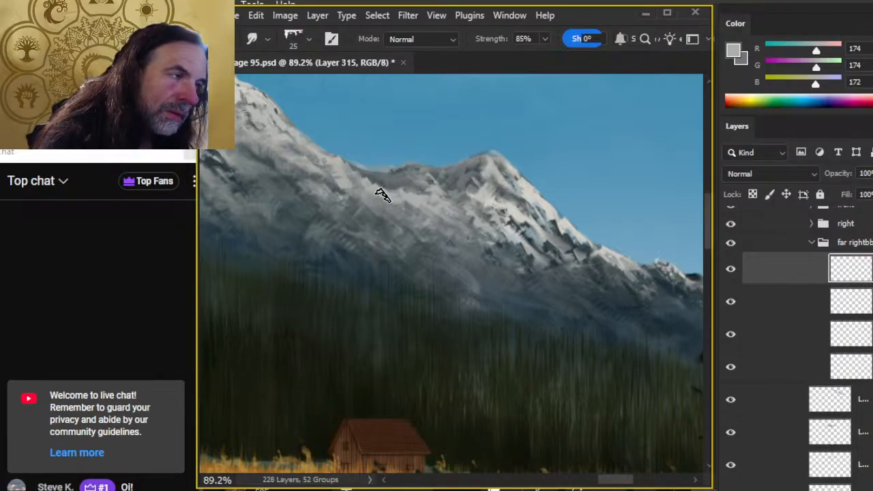
drag(386, 183, 359, 168)
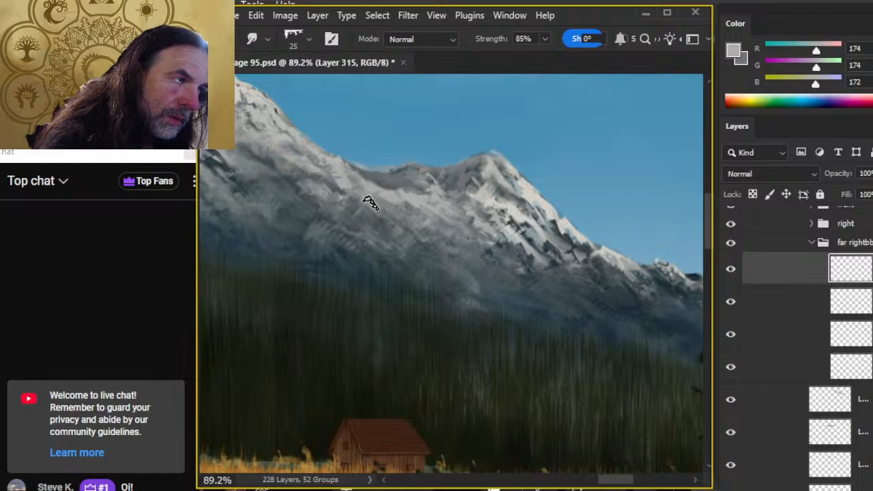
key(b)
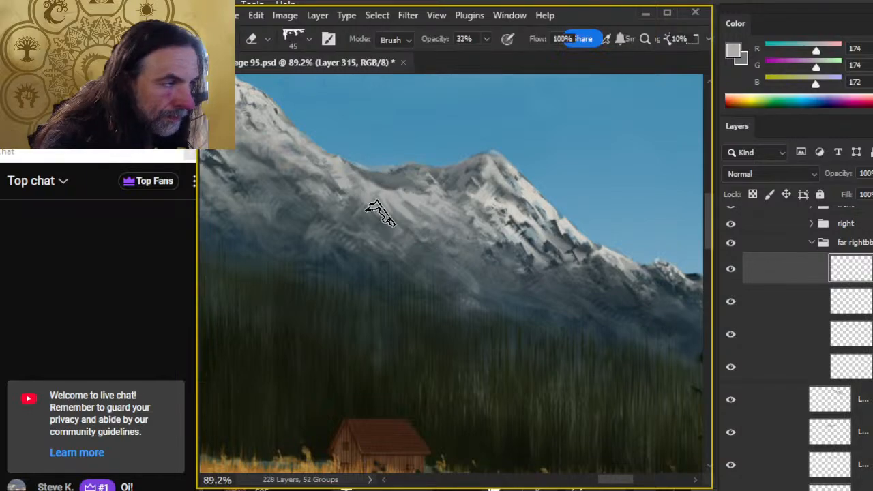
key(r)
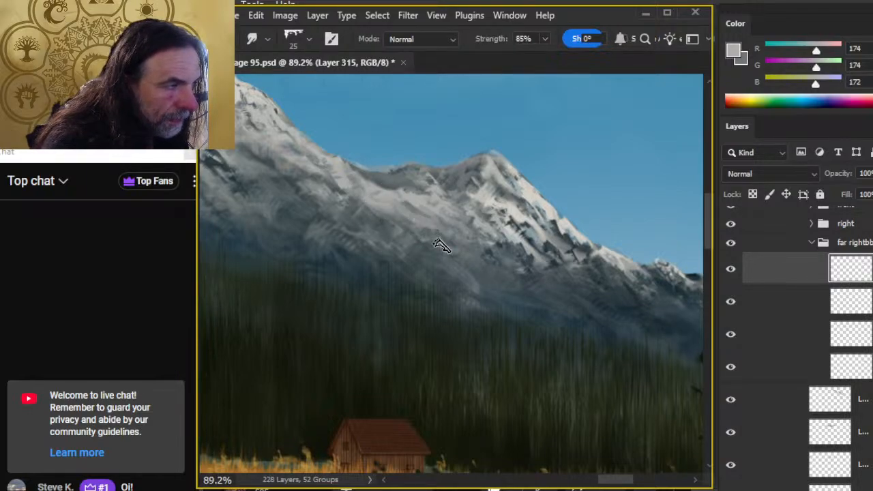
key(b)
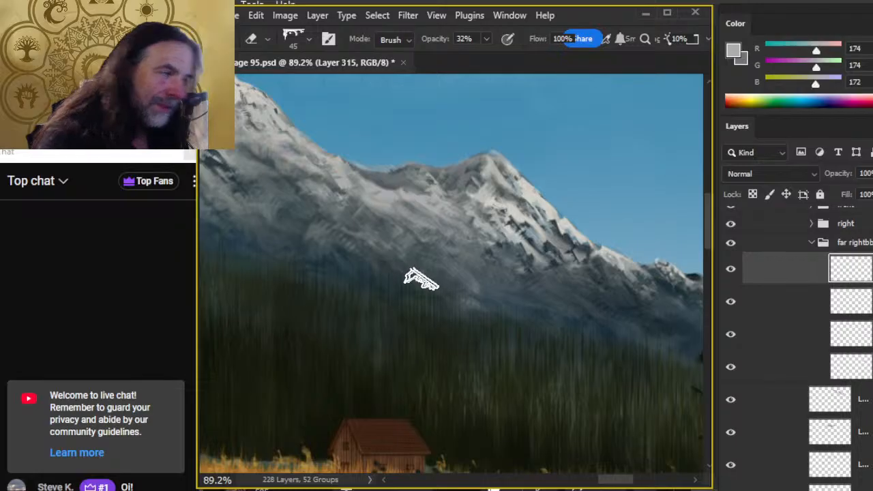
- Paint a size 25 light snow stroke (RGB 174, 174, 172) below the saddle, and blend it with 85% smudging and 32% erasing
key(z)
key(b)
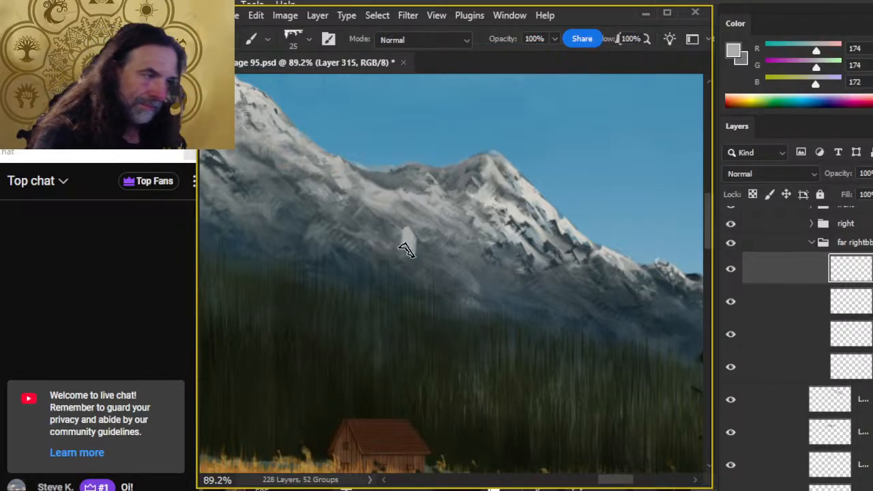
key(r)
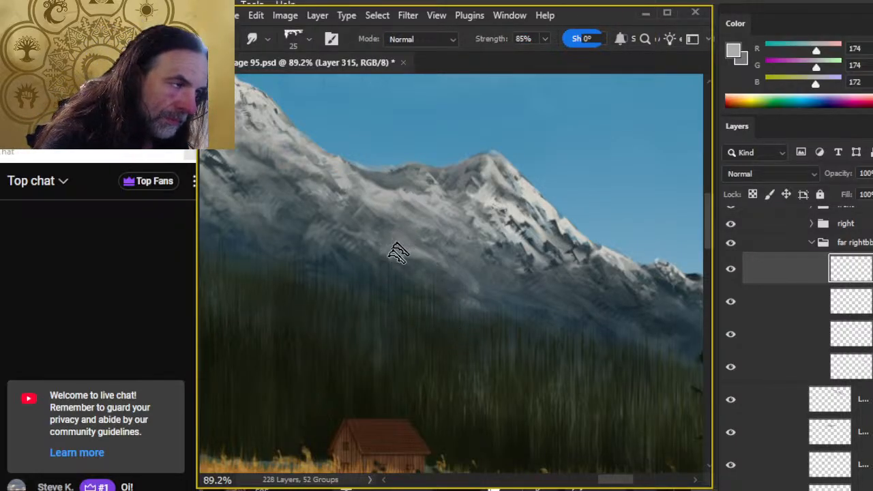
key(e)
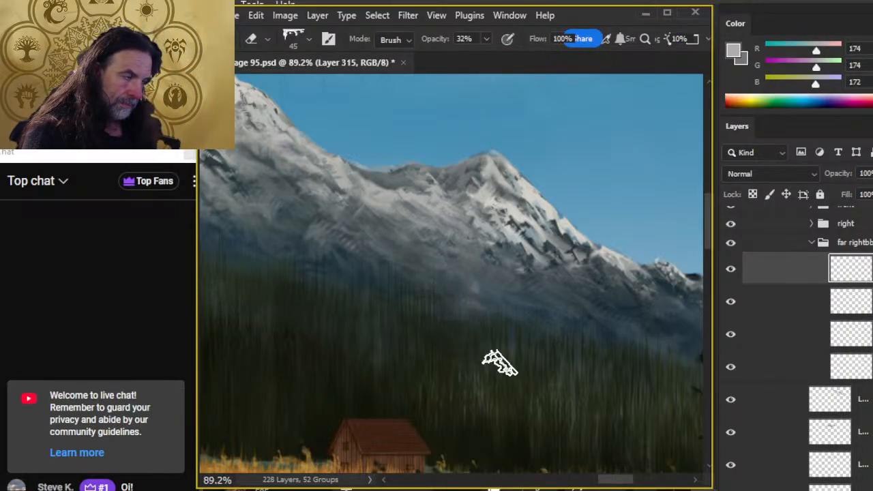
- Review the whole mountain range, and touch up the snow just below the saddle with light paint, 85% smudging and 32% erasing
key(z)
drag(548, 350, 518, 353)
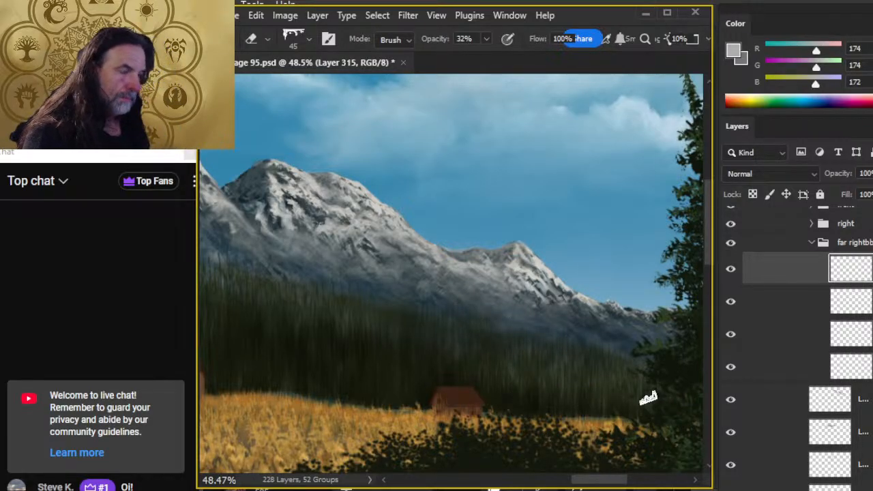
key(z)
drag(525, 352, 514, 384)
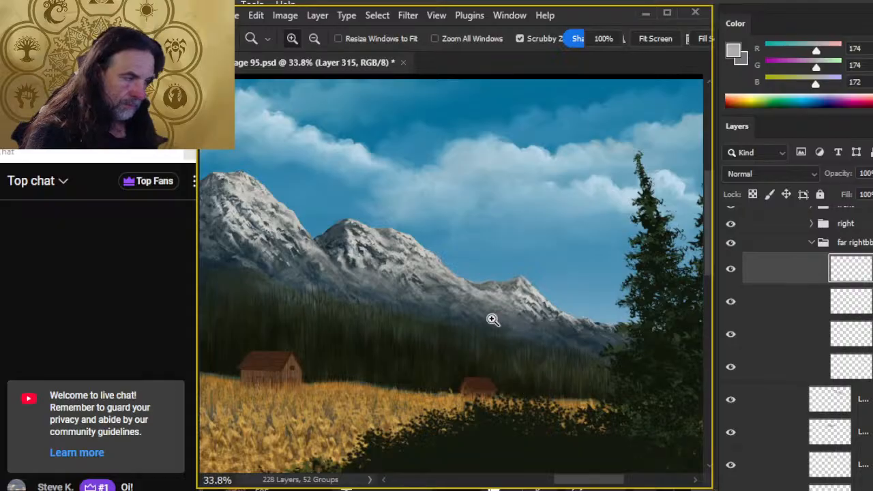
drag(493, 319, 550, 345)
key(b)
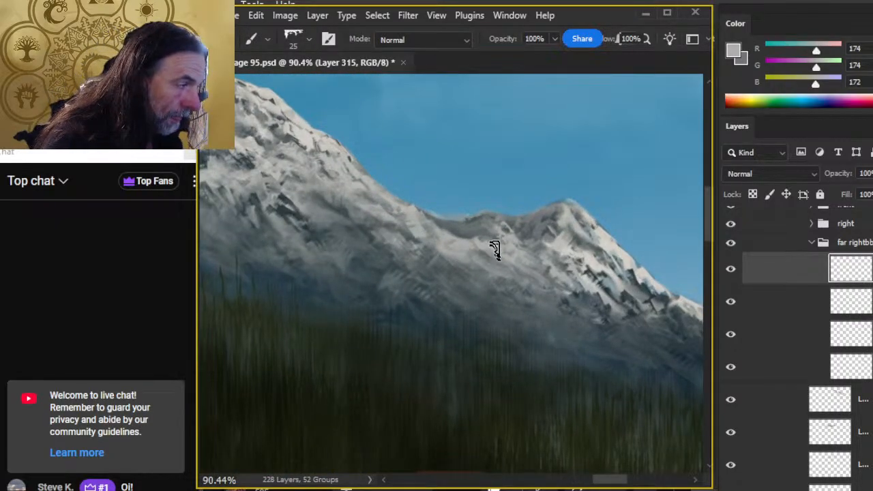
key(r)
key(b)
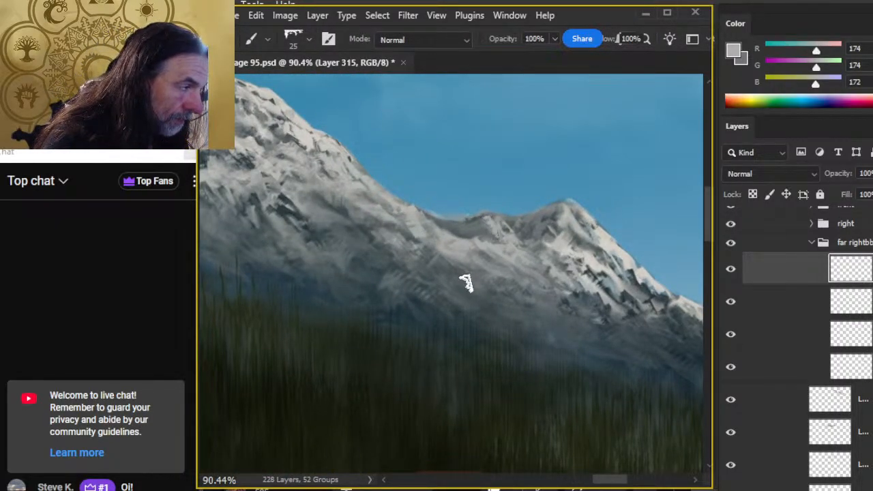
key(e)
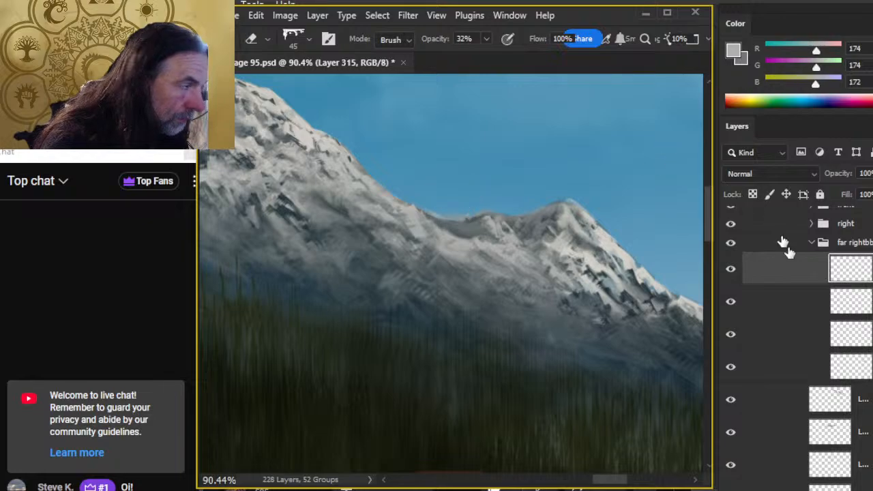
- Check the far right mountain's layers by toggling visibility, and try a size 30 eraser along the saddle's skyline on Layers 133, 132 and 150
click(731, 245)
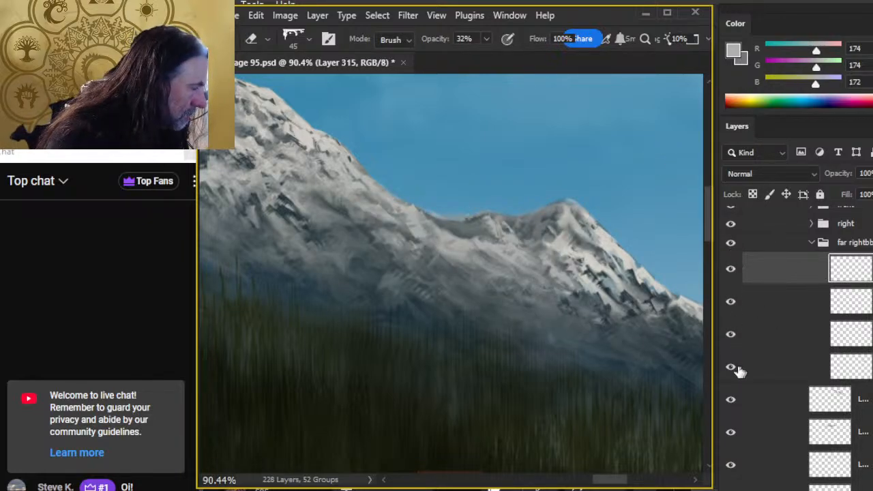
click(730, 401)
click(730, 401)
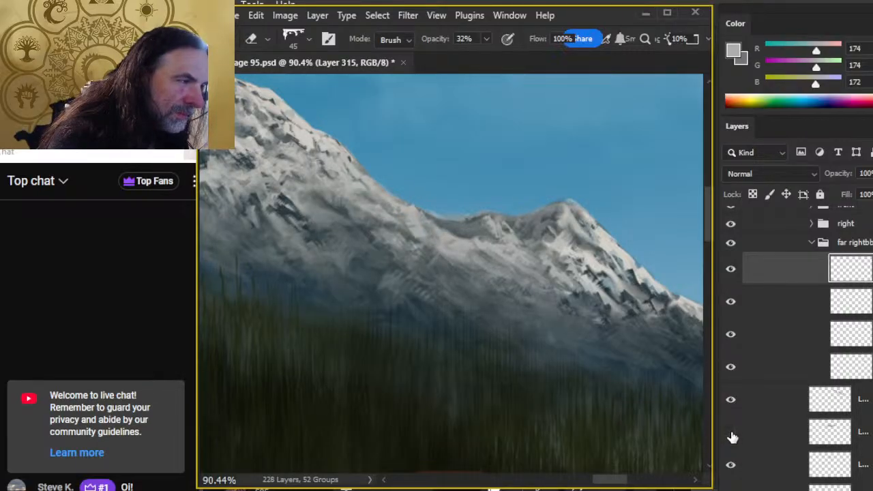
click(731, 467)
click(731, 466)
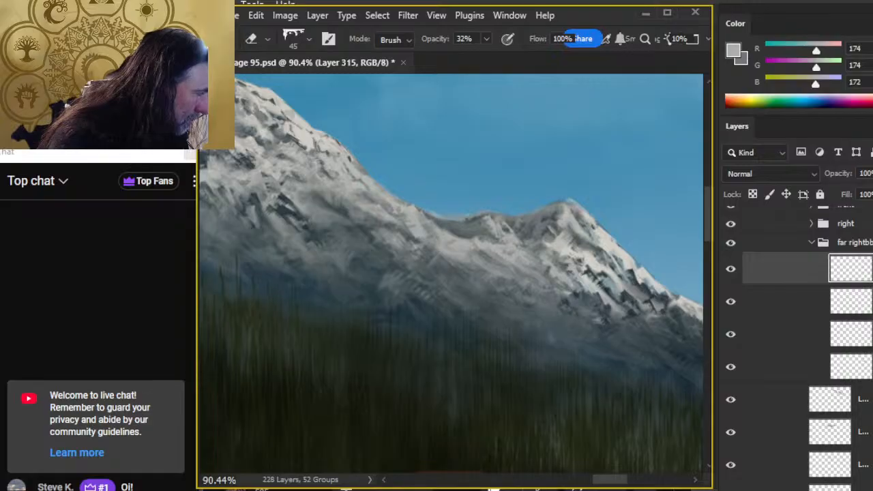
scroll(798, 341, down, 3)
click(747, 381)
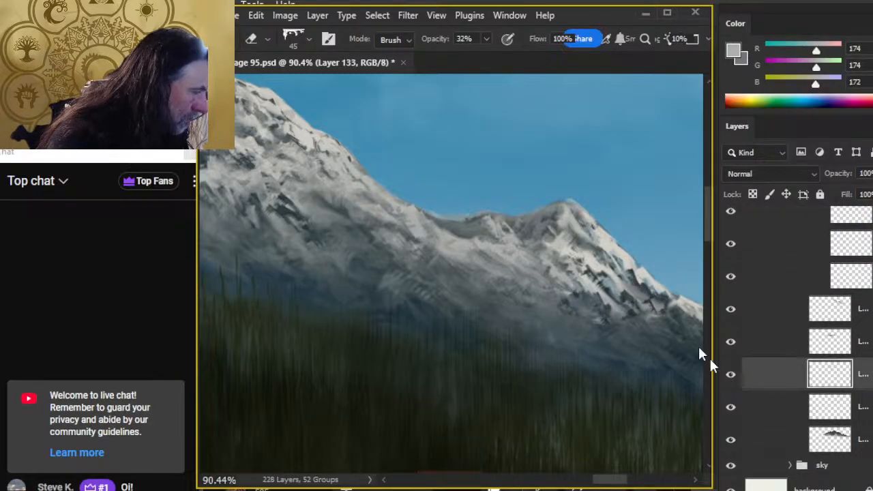
key(bracketleft)
key(bracketleft)
key(bracketleft)
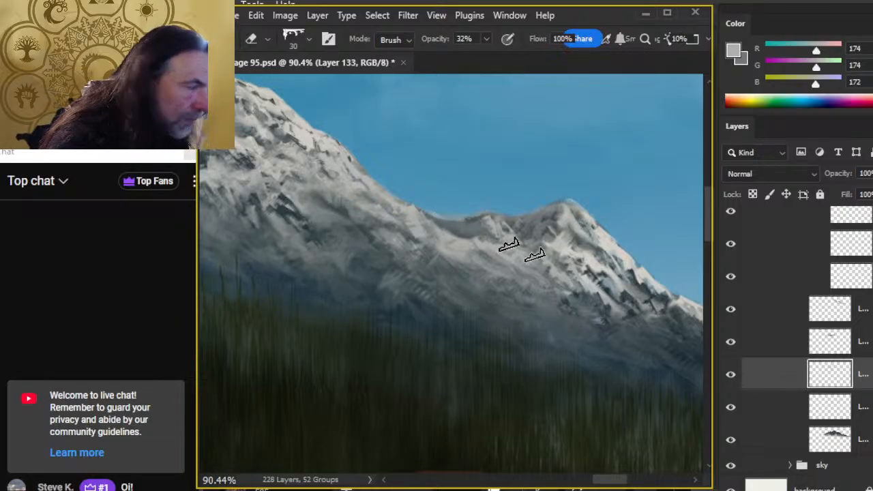
click(764, 409)
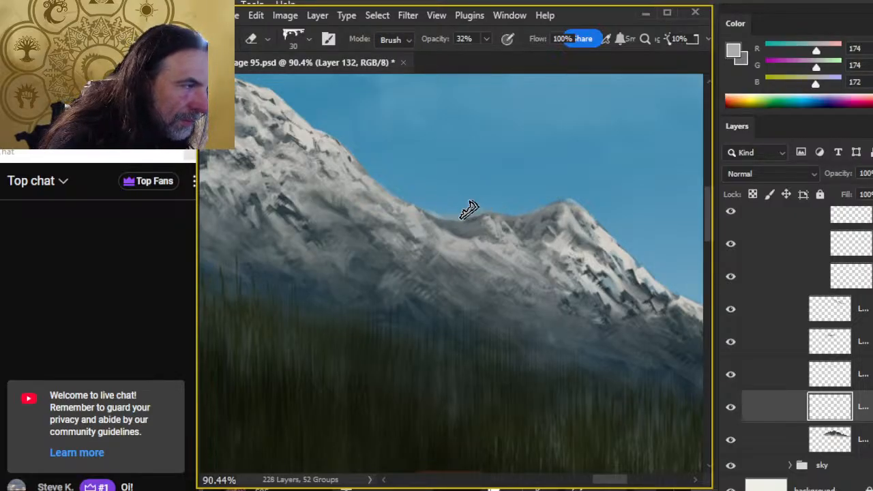
click(775, 452)
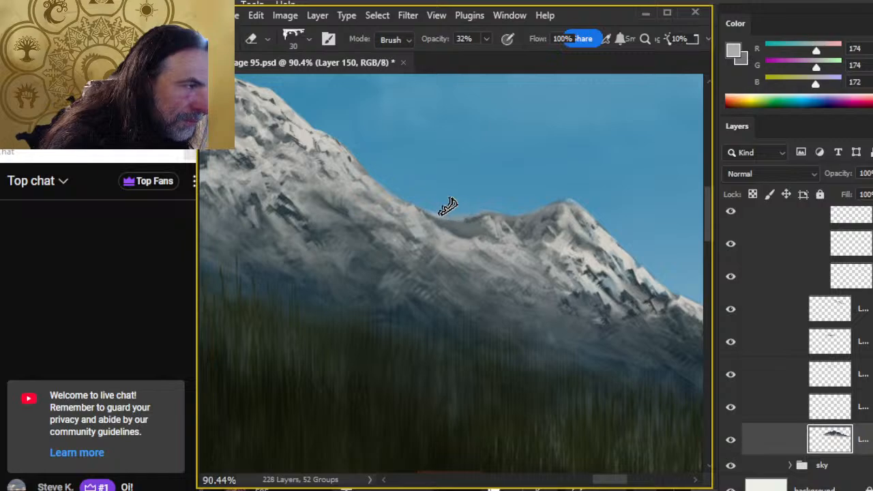
- Check Layer 150's contribution to the saddle, and set the eraser to a 30 px Hard Round brush at 100% opacity
key(z)
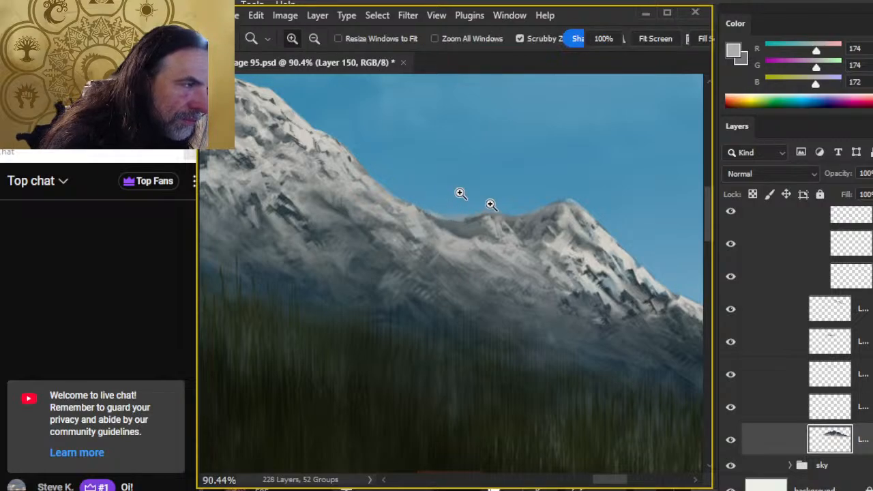
mouse_move(490, 204)
mouse_down()
mouse_move(442, 201)
mouse_move(497, 212)
mouse_up()
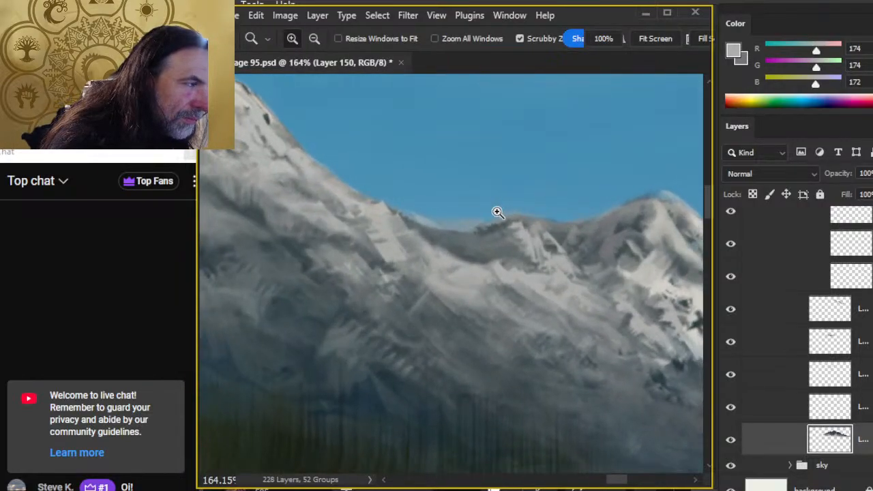
click(732, 441)
click(732, 441)
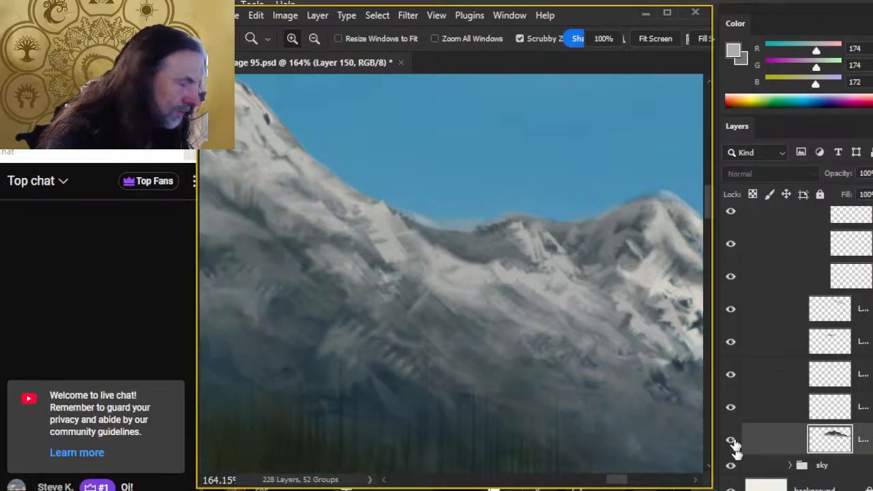
key(e)
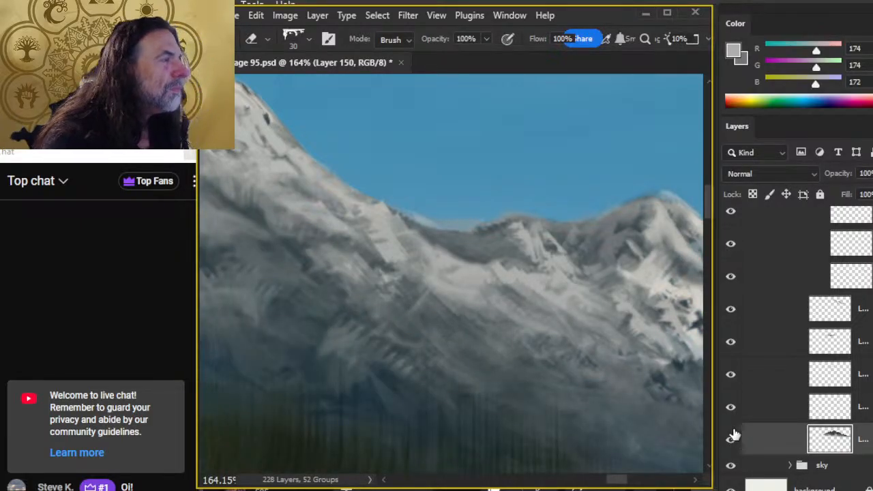
right_click(526, 253)
click(649, 368)
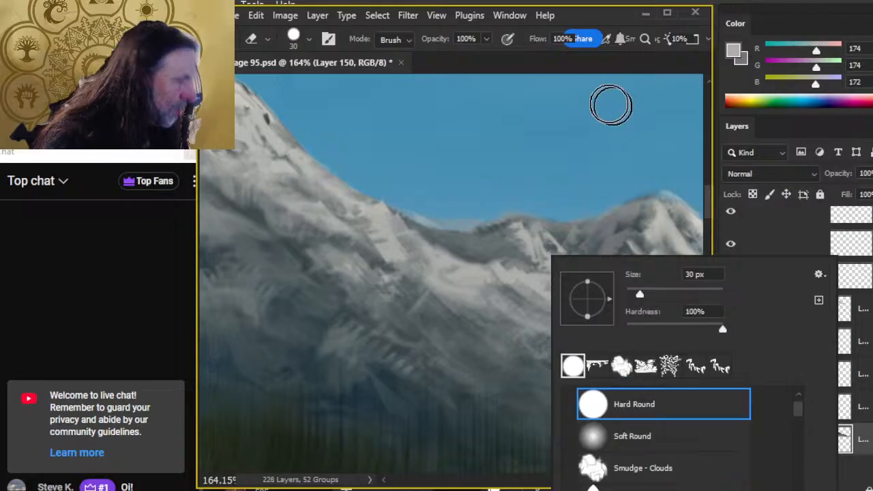
click(566, 75)
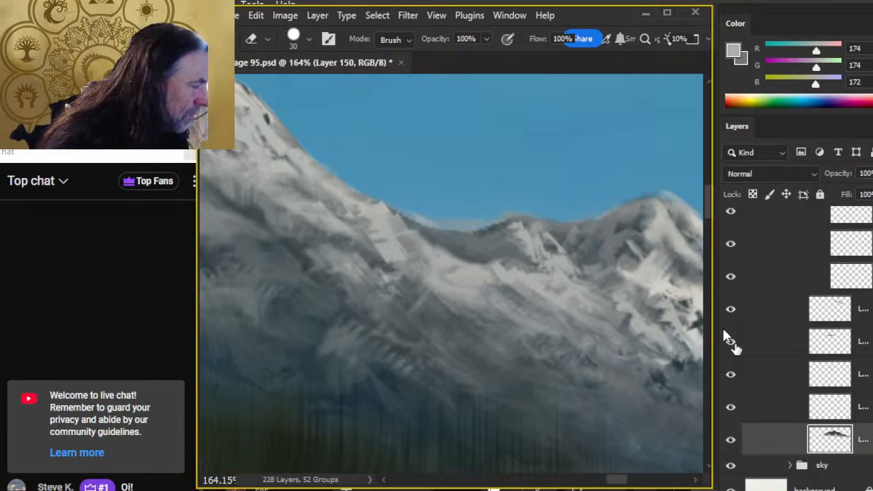
- Try erasing the pale fringe above the saddle on Layer 133 and Layer 303, checking the neighbouring layers' visibility
click(735, 409)
click(732, 409)
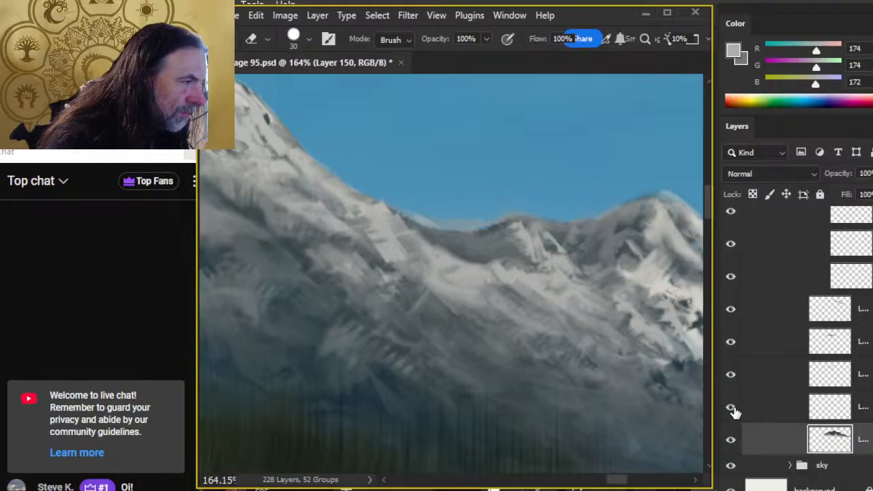
click(732, 378)
click(732, 379)
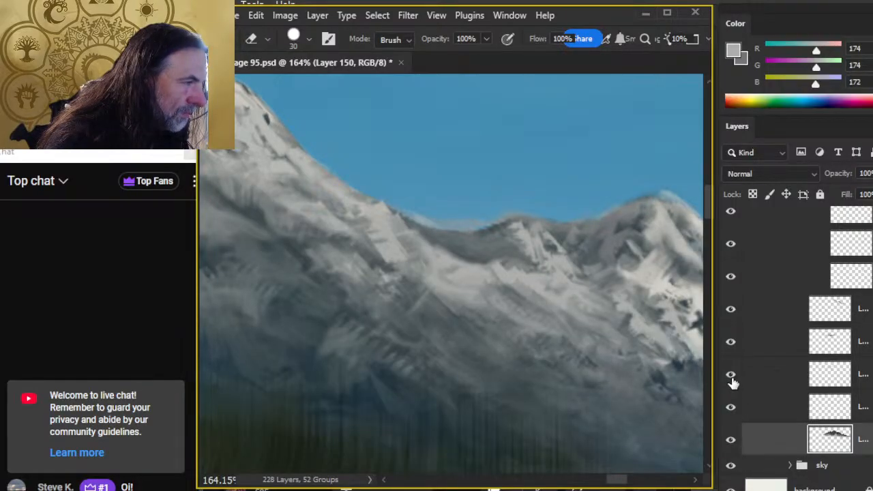
click(766, 380)
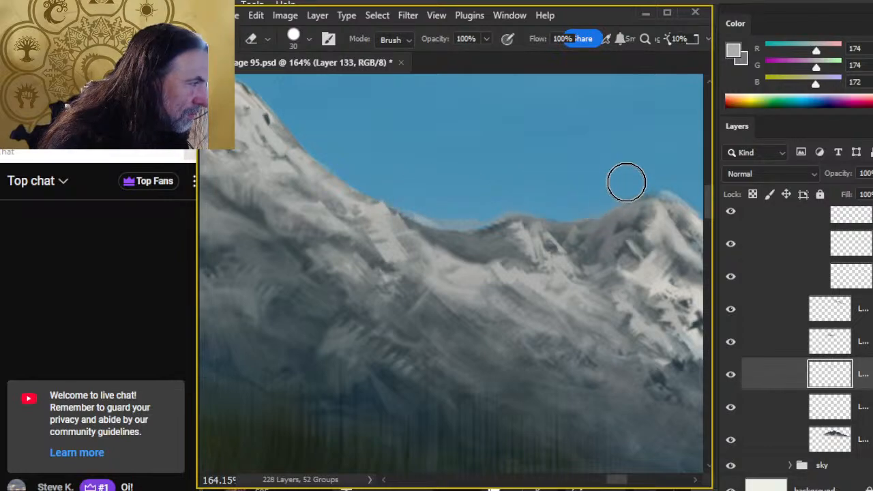
click(730, 311)
click(731, 311)
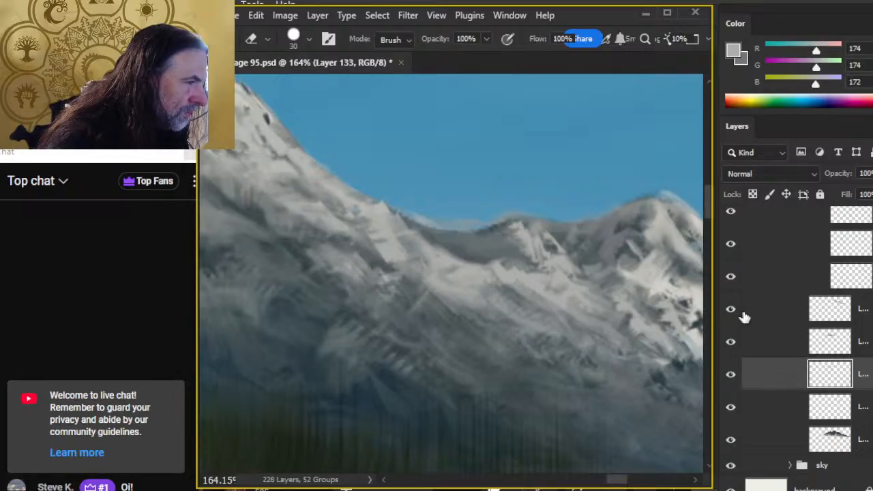
click(754, 311)
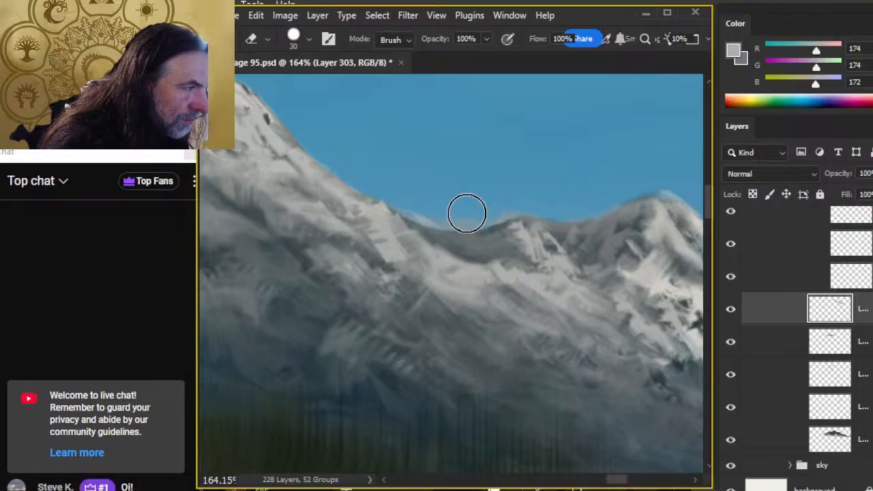
- Hide the sky group to show the mountain's edge against the plain background
click(730, 466)
click(731, 466)
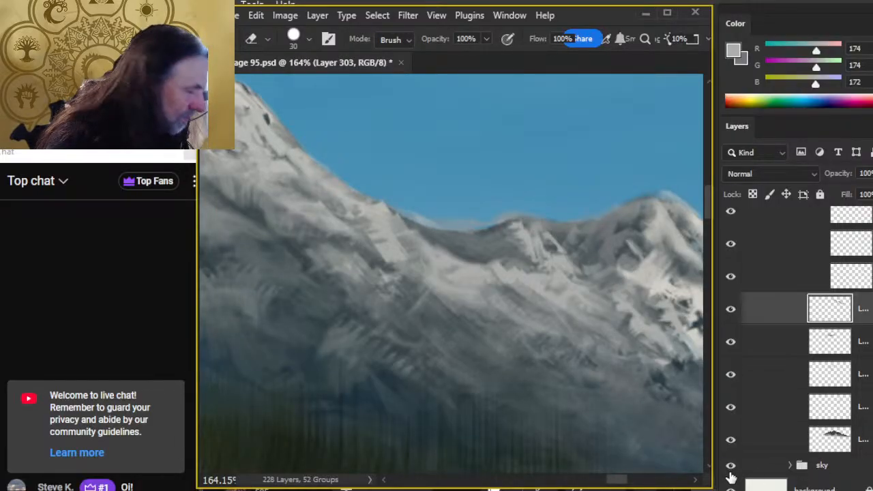
click(730, 466)
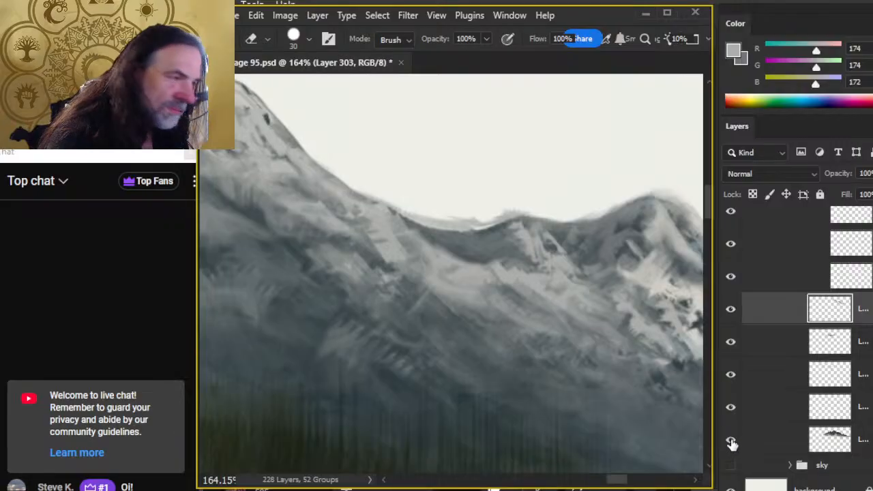
- Toggle the mountain layers one at a time to examine which one holds the pale fringe along the saddle's skyline
click(731, 441)
click(730, 437)
click(731, 408)
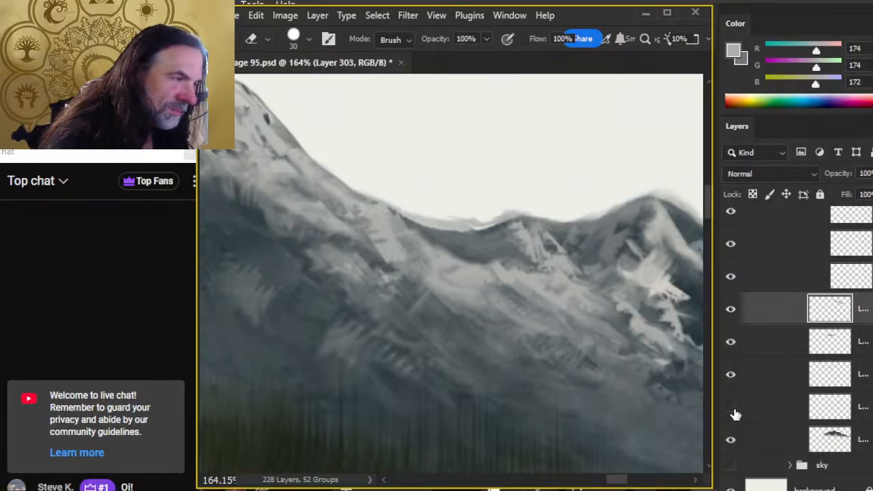
click(731, 406)
click(731, 375)
click(731, 374)
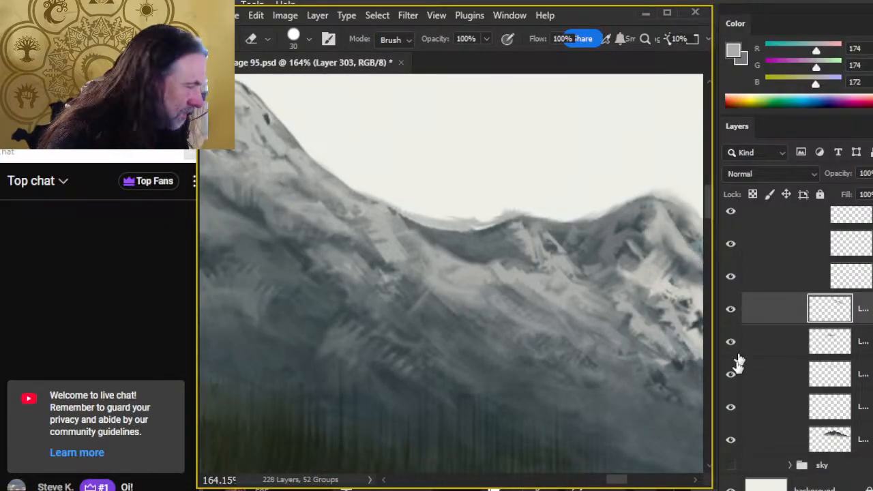
click(731, 311)
click(731, 313)
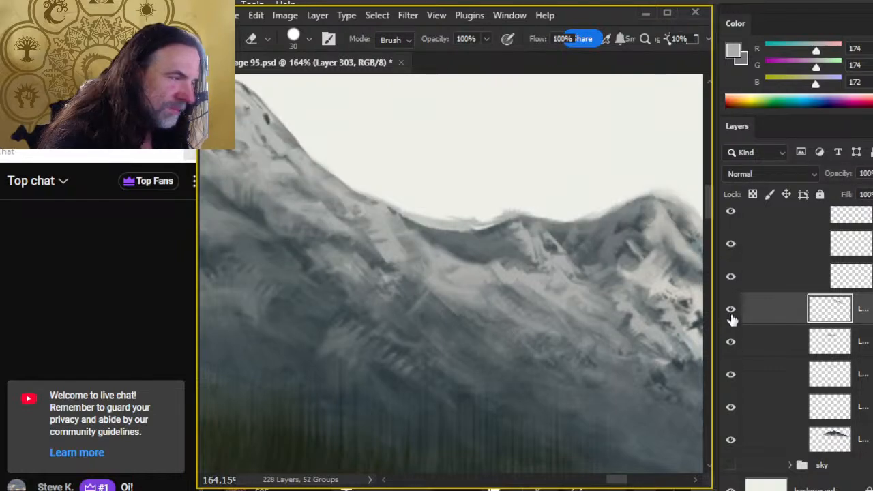
click(732, 277)
click(732, 277)
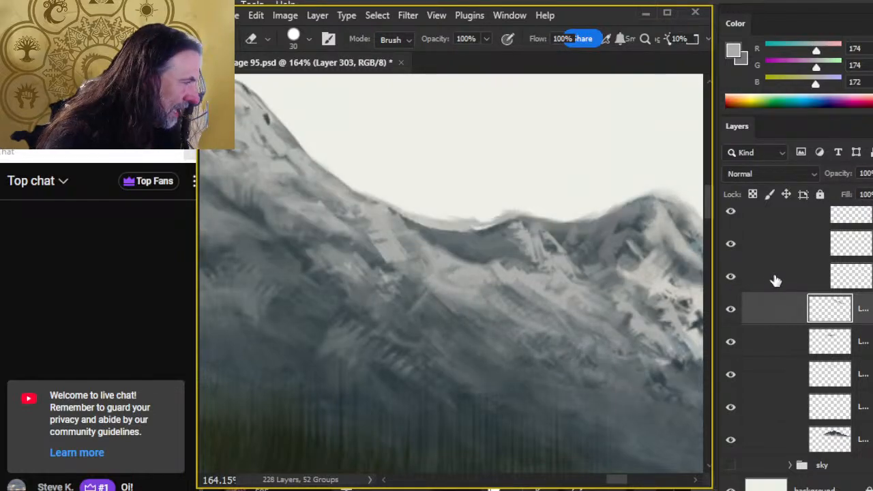
- Erase the pale fringe along the saddle's skyline on Layer 311 with the 30 px eraser
click(773, 278)
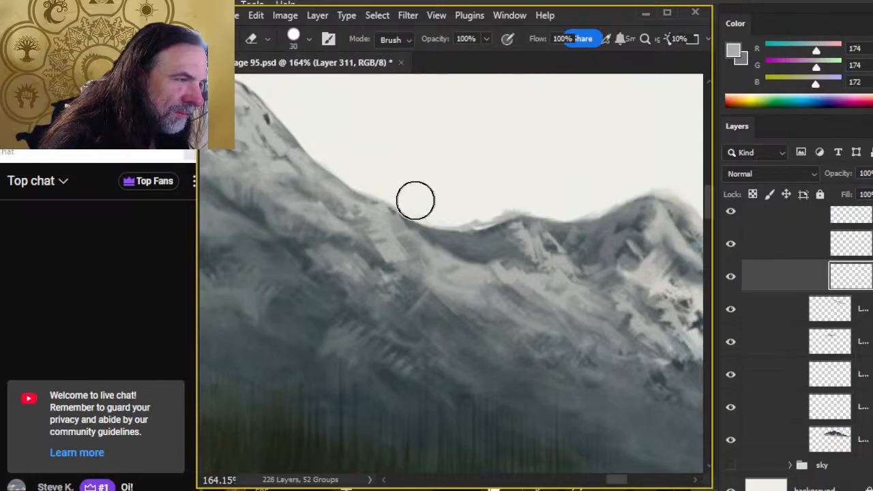
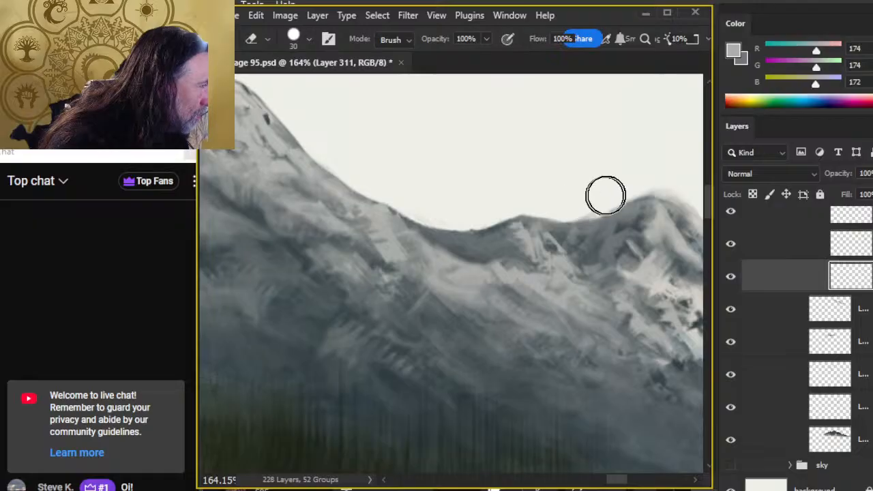
drag(612, 185, 460, 187)
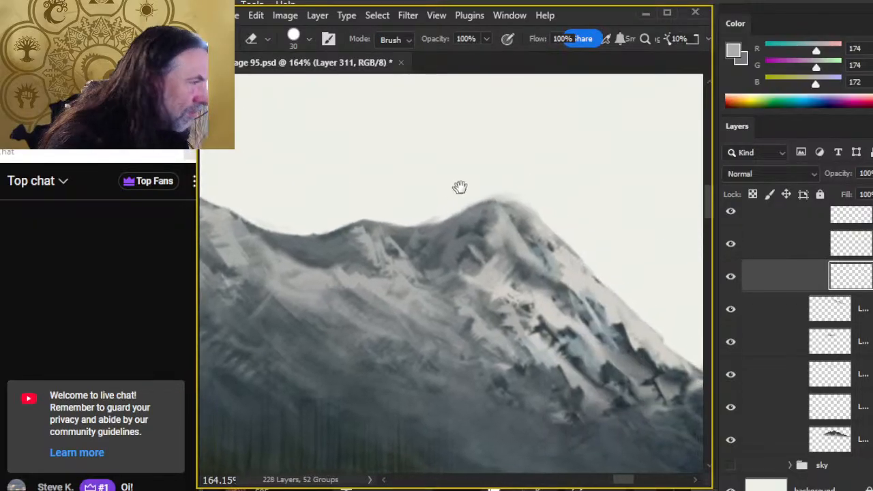
- Smudge the small peak's summit edge on Layer 150 with a 10 px tip at 85% strength
key(r)
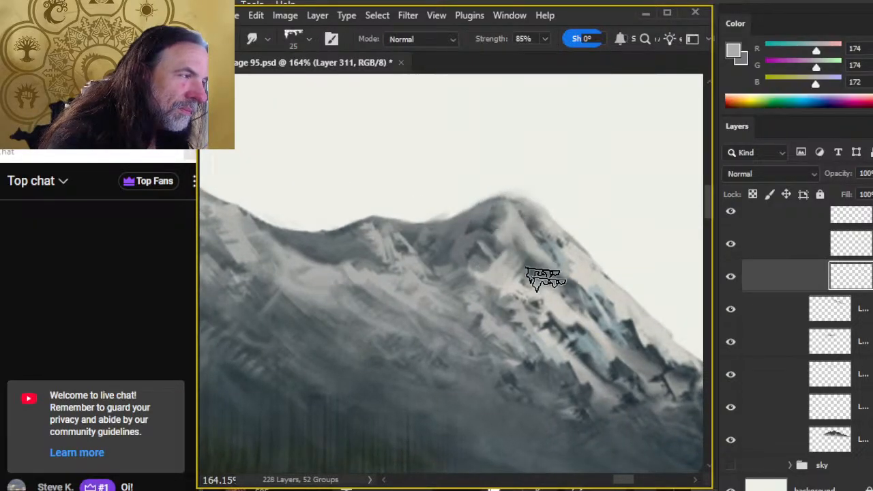
click(730, 440)
click(730, 439)
click(757, 437)
key(bracketleft)
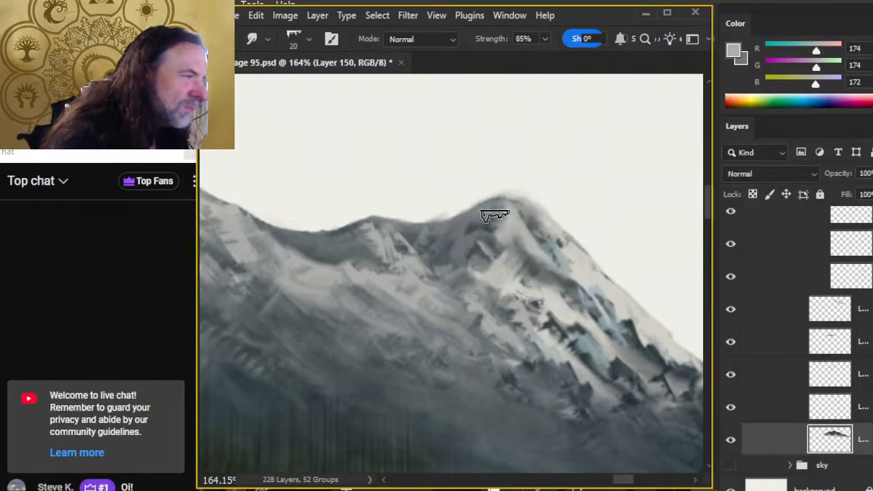
key(bracketleft)
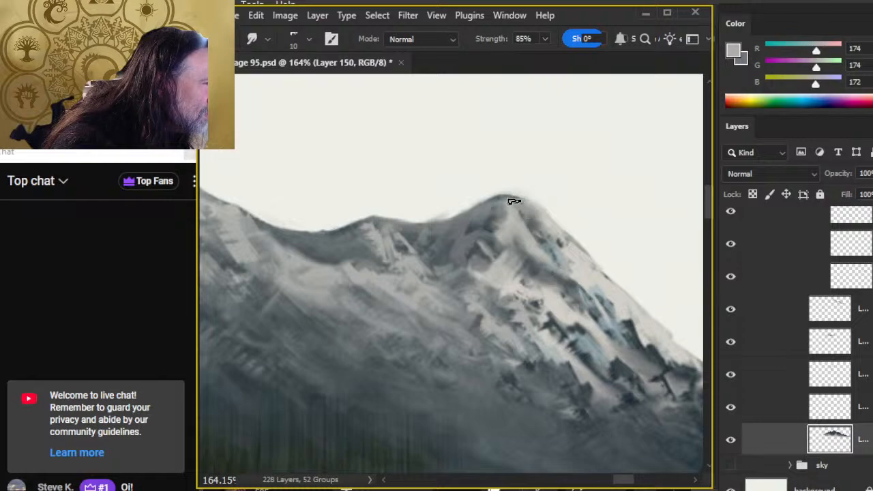
drag(523, 205, 509, 208)
- Check the visibility of the layers above, and erase the fringe between the saddle and the small peak on Layer 313
key(e)
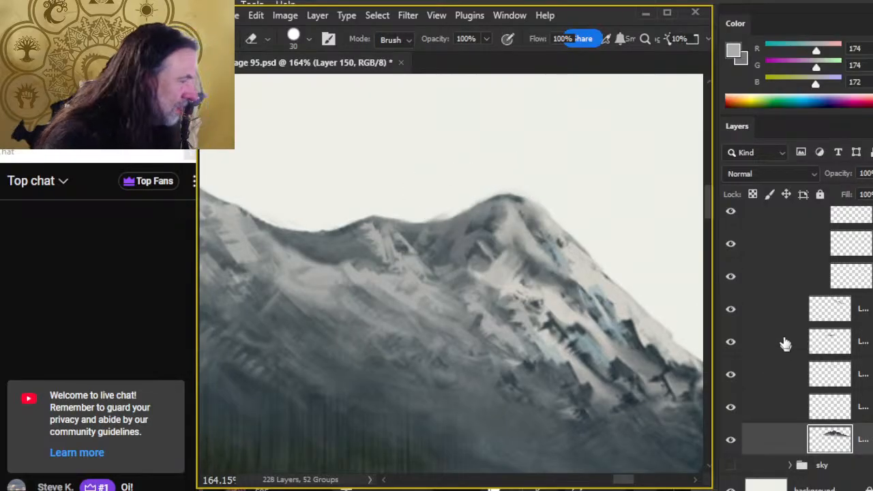
click(731, 282)
click(732, 279)
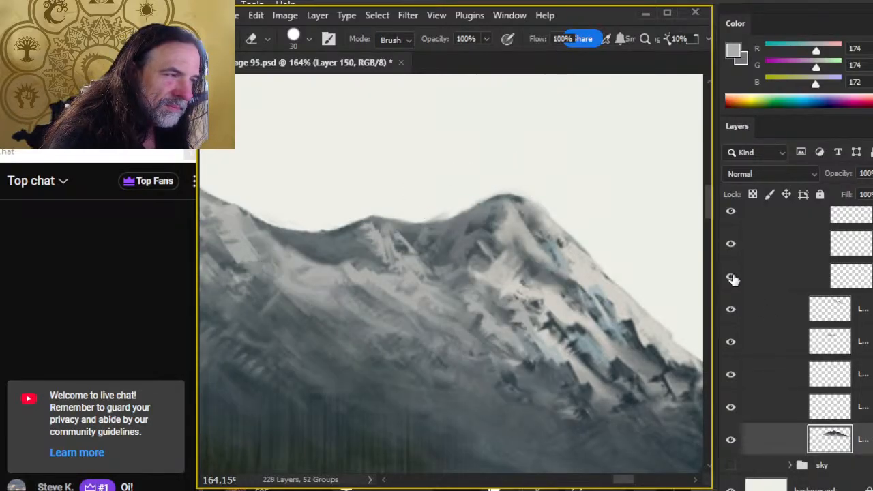
click(730, 243)
click(730, 244)
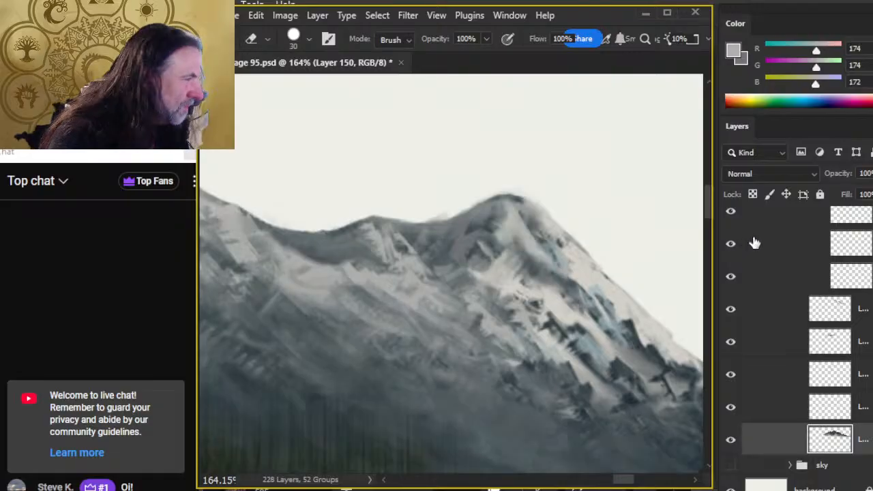
click(777, 243)
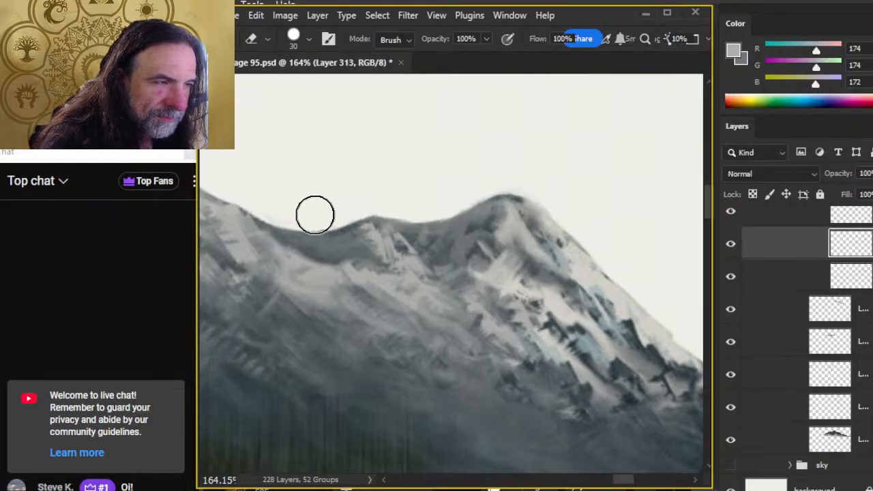
- Show the sky group again behind the mountains
key(z)
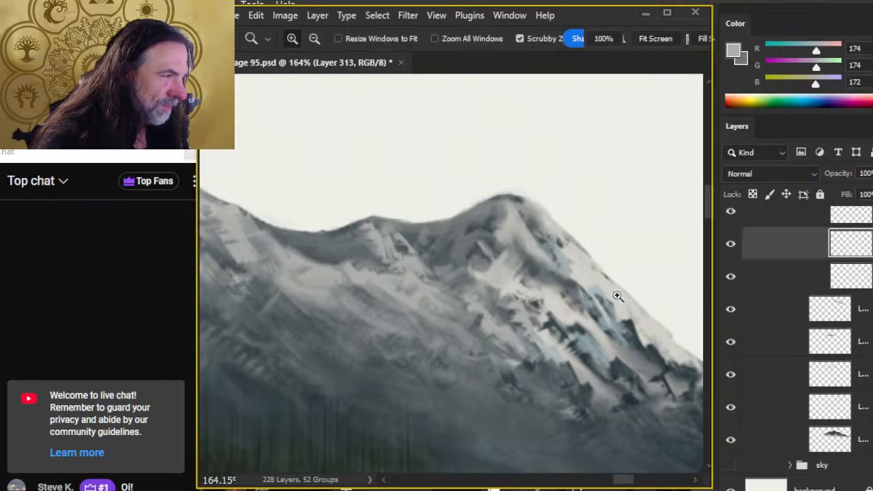
drag(616, 296, 554, 307)
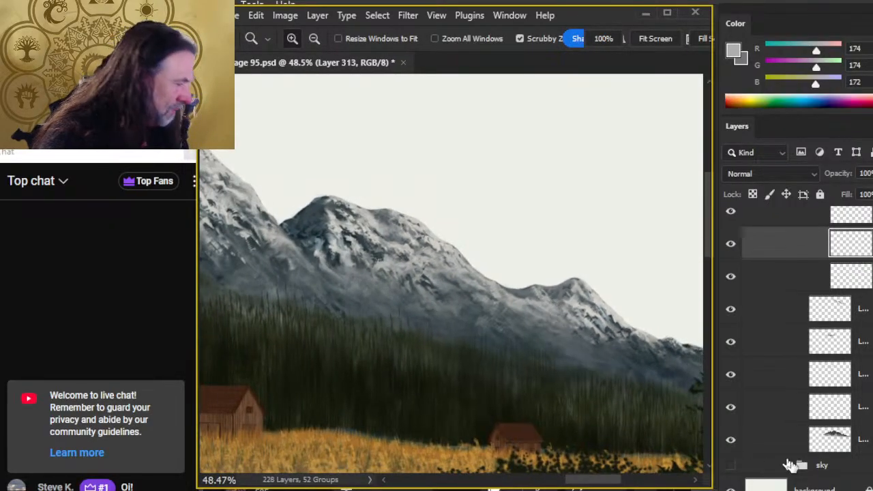
click(730, 465)
click(730, 465)
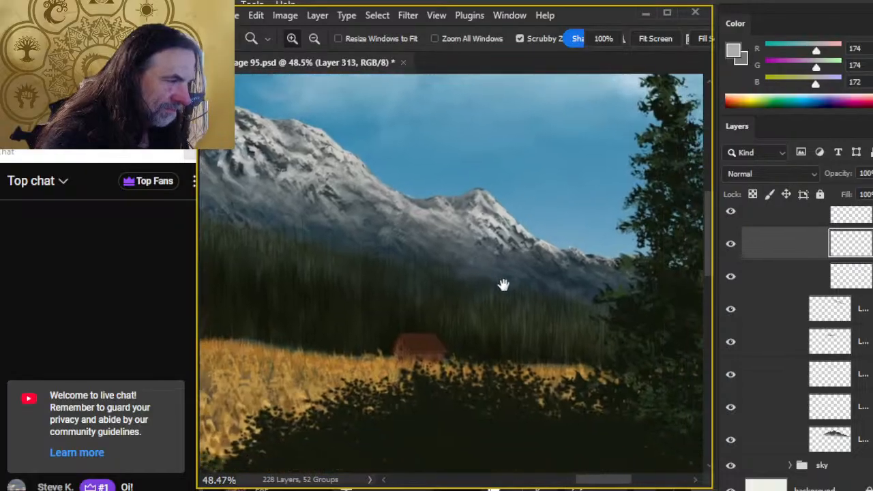
- Toggle the top four layers of the far right mountain group one at a time to examine what each adds to the peak
drag(468, 180, 561, 217)
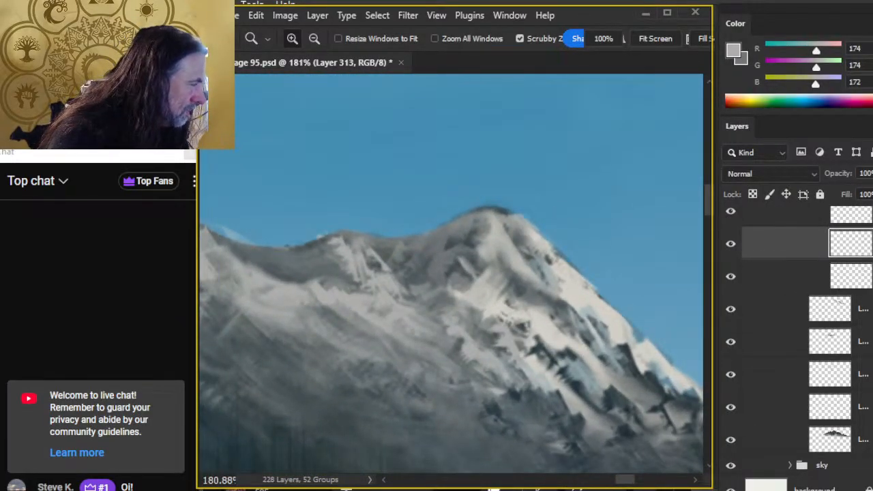
scroll(733, 306, up, 4)
click(731, 306)
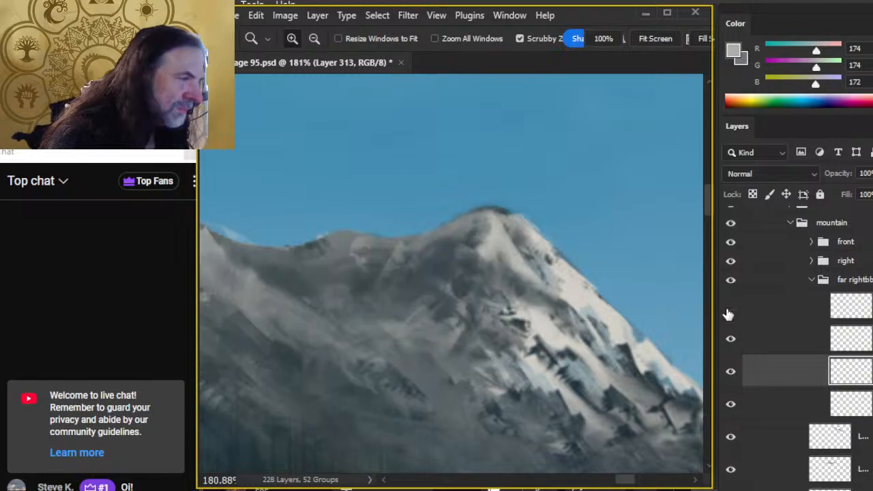
click(730, 310)
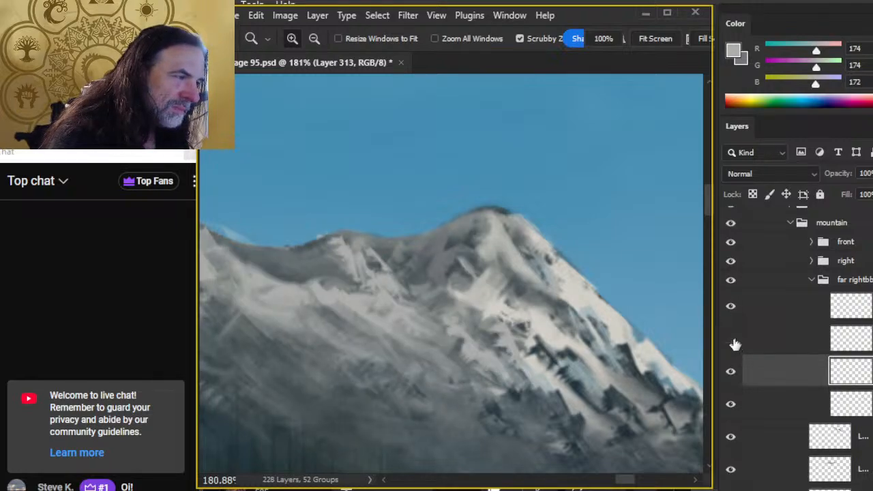
click(733, 340)
click(731, 341)
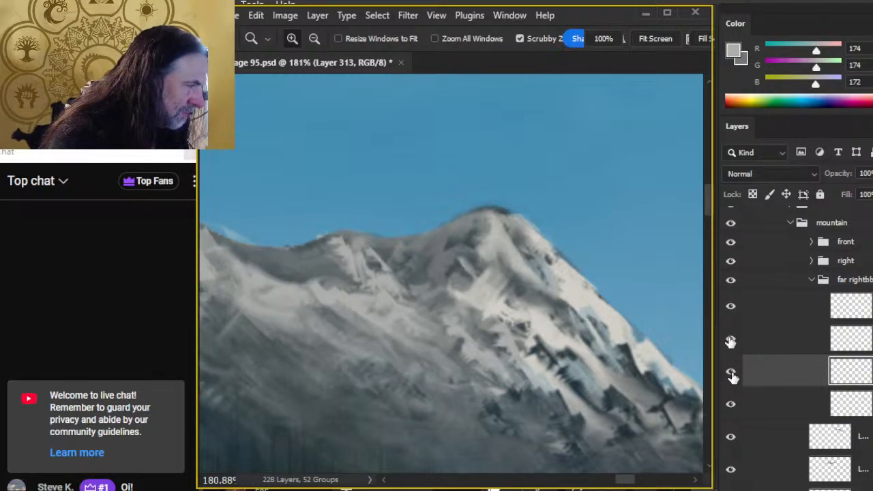
click(731, 375)
click(731, 374)
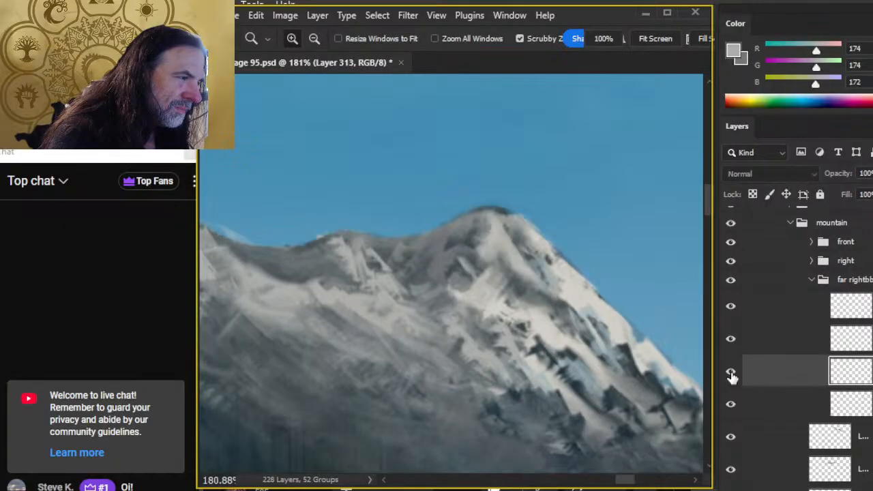
click(731, 406)
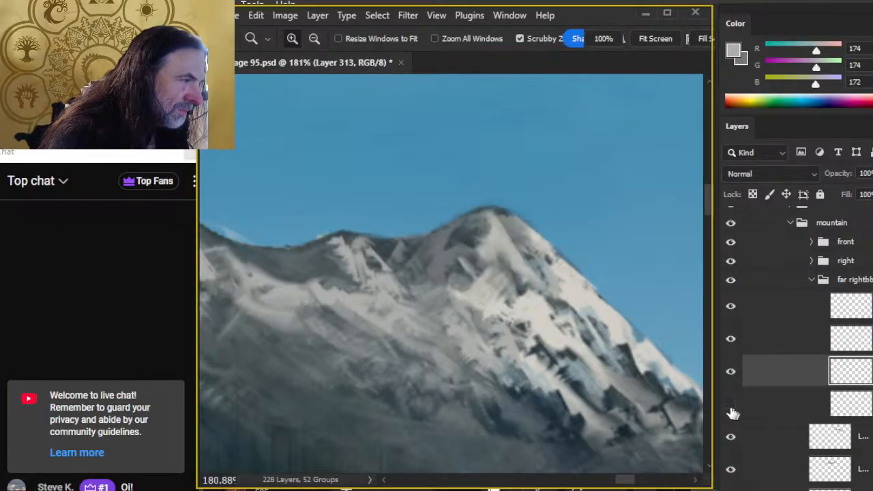
click(731, 406)
- Paint light grey snow (RGB 176, 178, 171) over the summit's dark edge on Layer 311 with an 8 px brush, and smudge it
click(759, 407)
key(b)
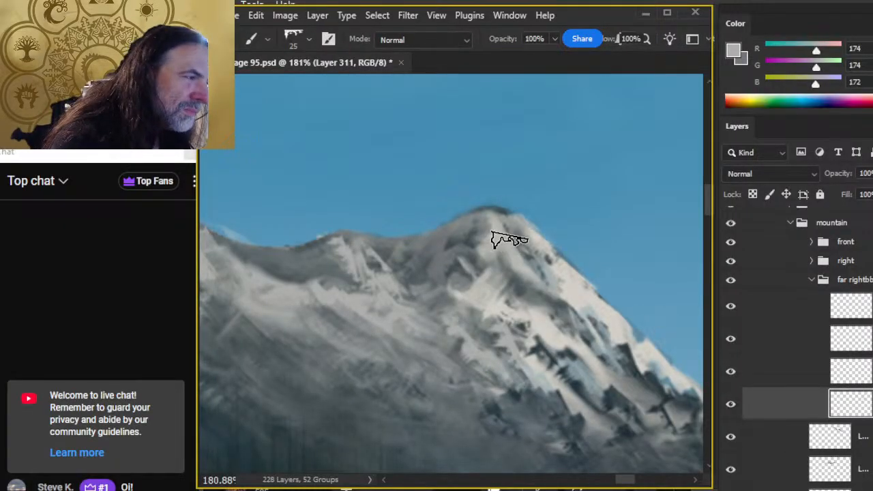
key(bracketleft)
key(bracketleft)
key(bracketleft)
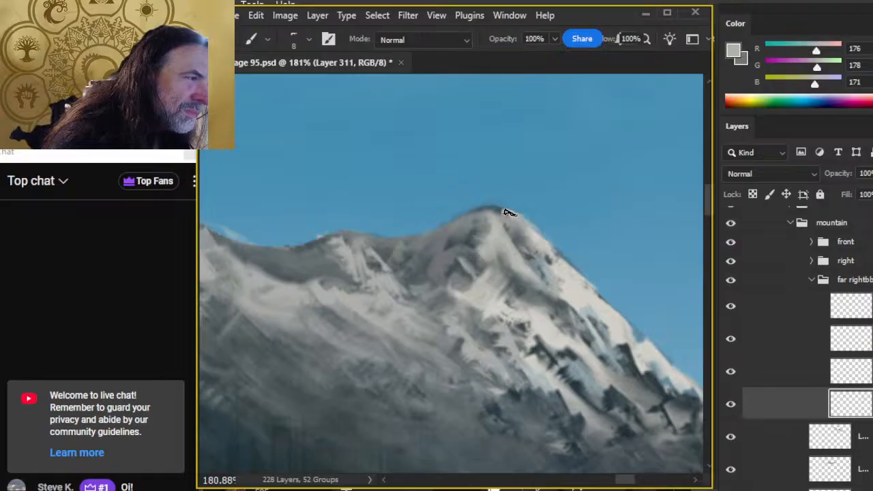
key(r)
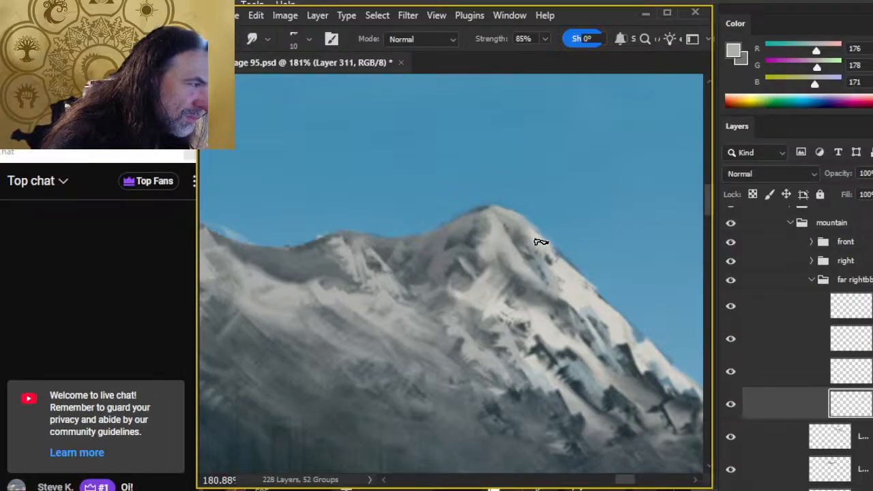
- Extend the light snow down the peak's sunlit outer slope on Layer 311, alternating the 8 px brush and 10 px smudge to clean its edge
key(b)
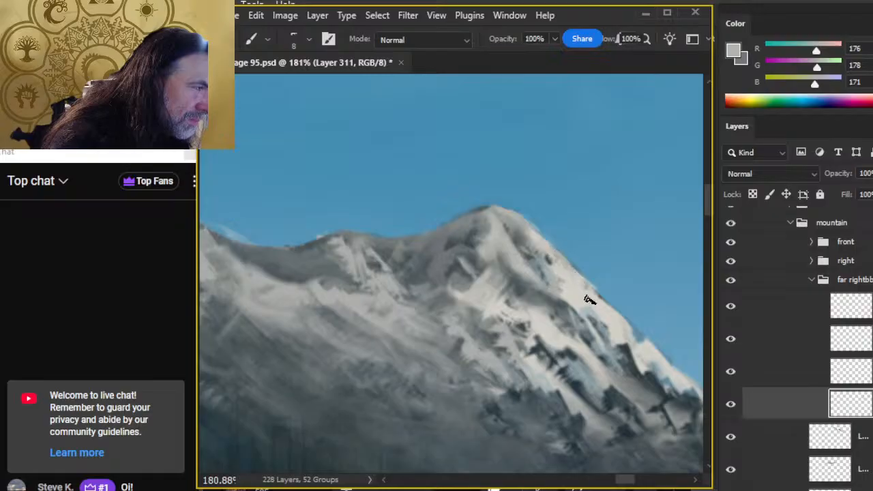
key(r)
key(b)
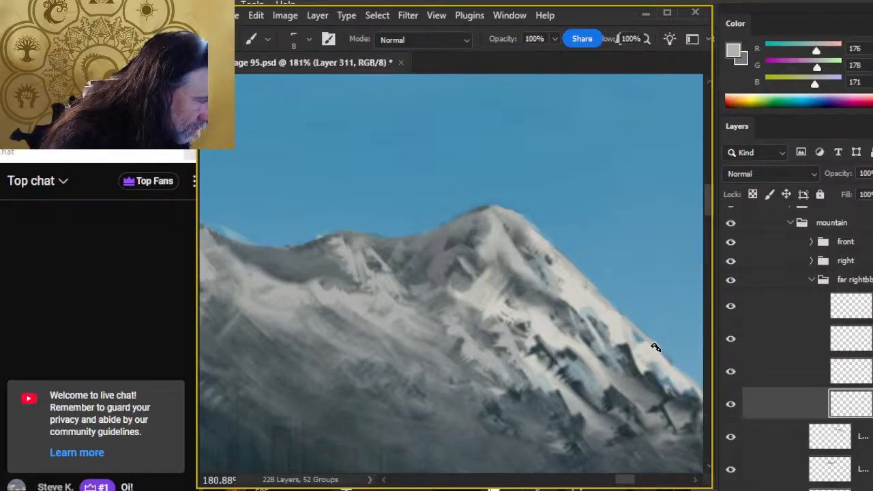
key(r)
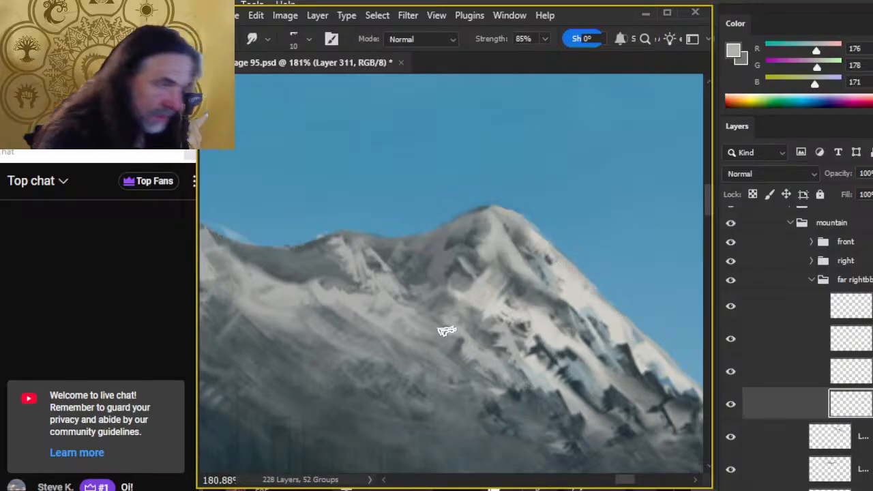
key(b)
key(r)
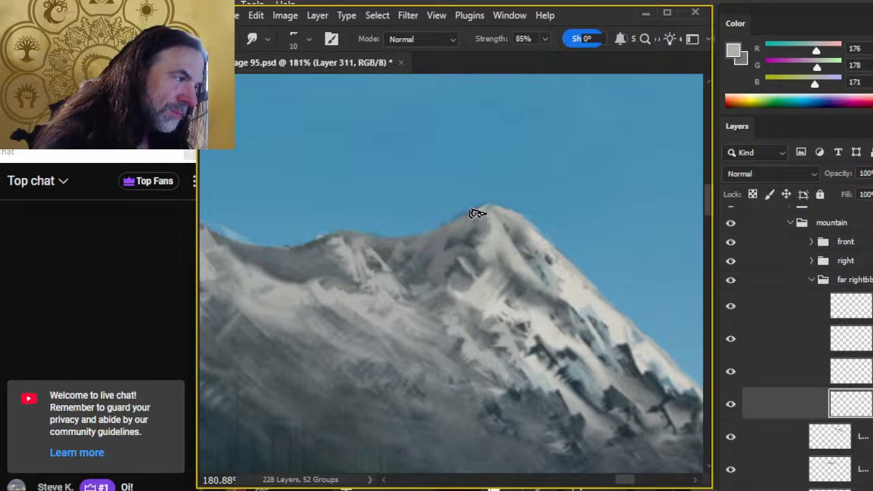
- Toggle the far right, right and front mountain groups to examine which one holds the pale patches above the saddle
key(z)
mouse_move(498, 350)
mouse_down()
mouse_move(440, 331)
mouse_move(483, 332)
mouse_up()
key(b)
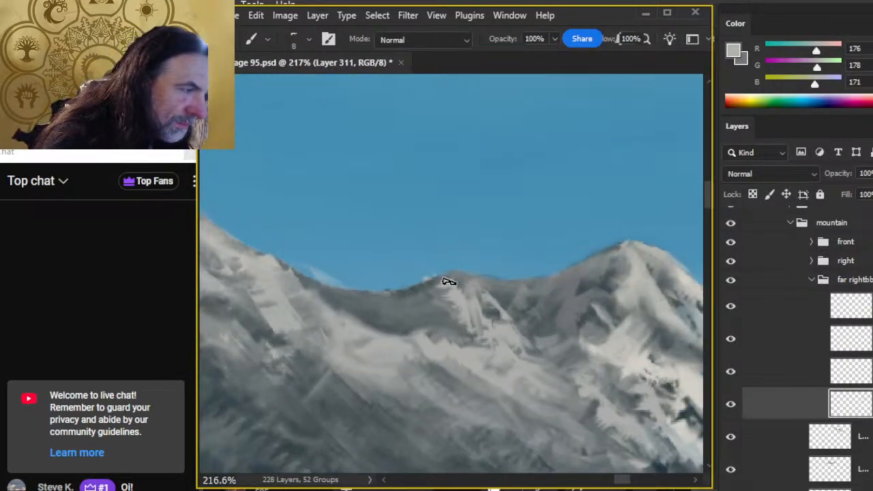
key(e)
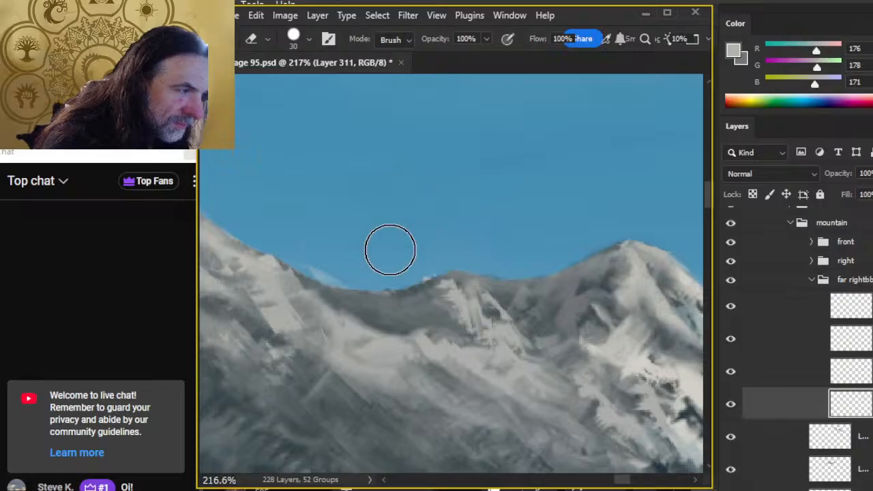
click(731, 281)
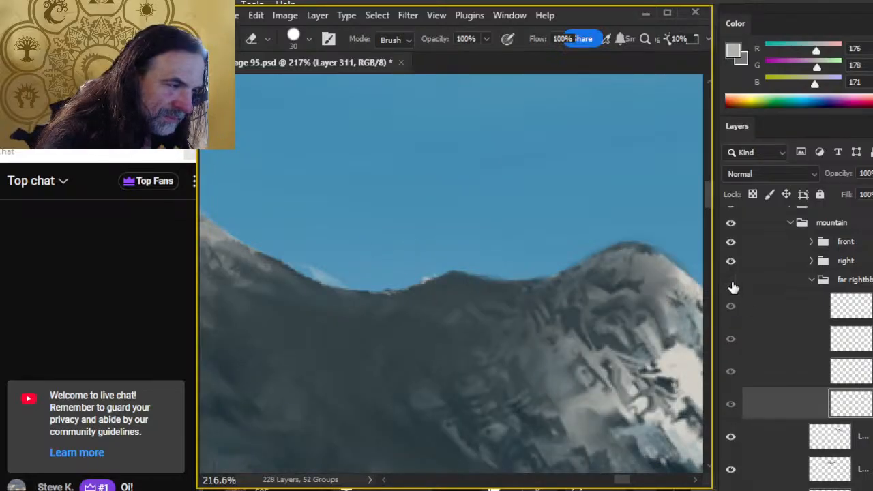
click(731, 281)
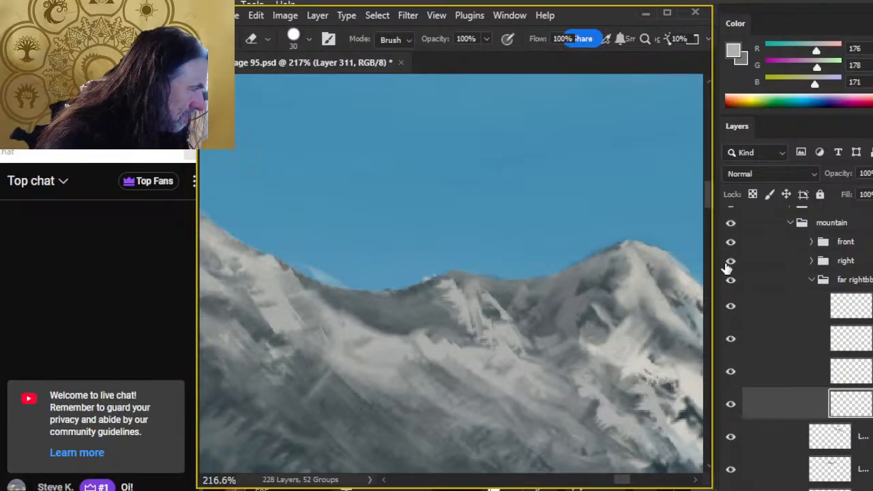
click(730, 264)
click(730, 264)
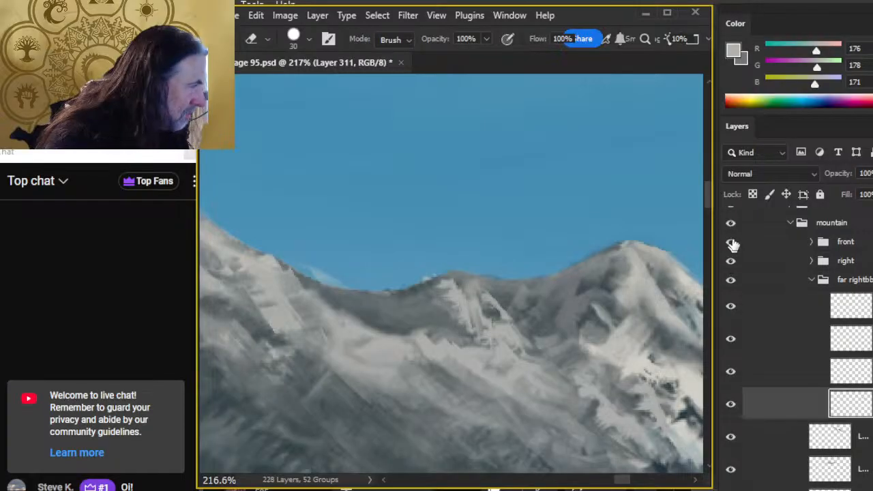
click(730, 242)
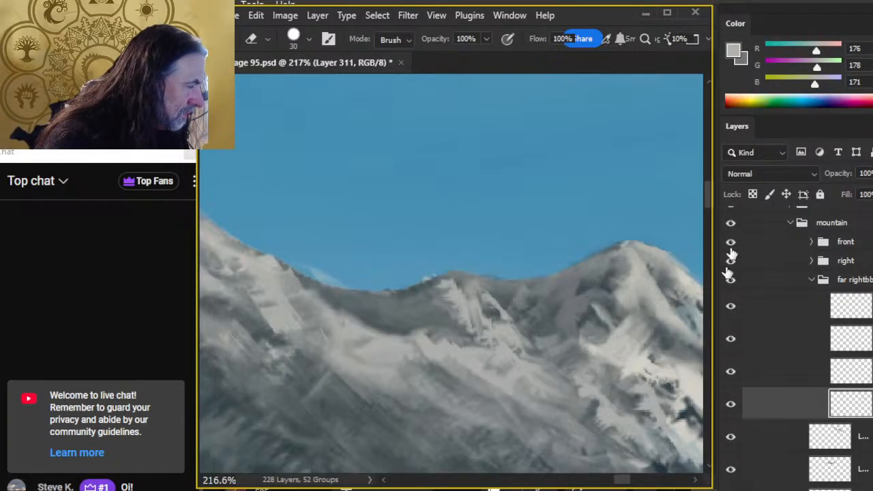
- Toggle the loose layers beneath the far right mountain group to examine which one holds the pale patch beside the small peak
click(730, 440)
click(730, 439)
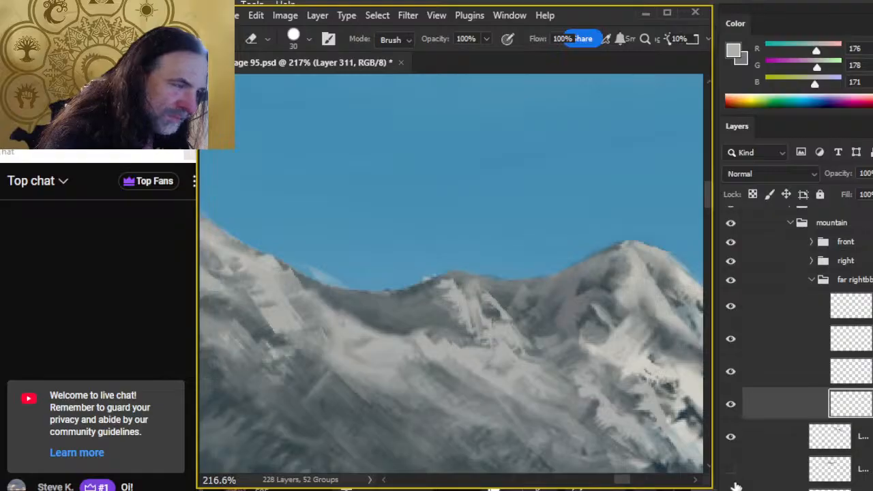
key(ctrl+z)
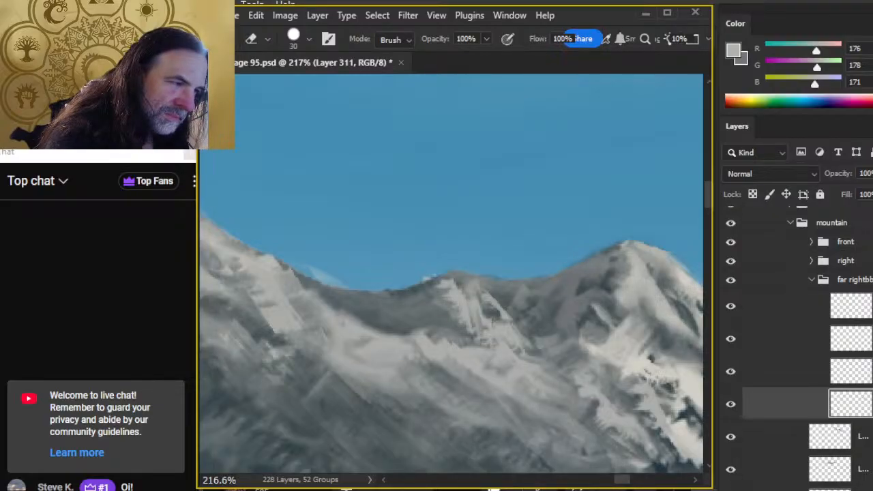
key(ctrl+shift+z)
scroll(864, 408, down, 3)
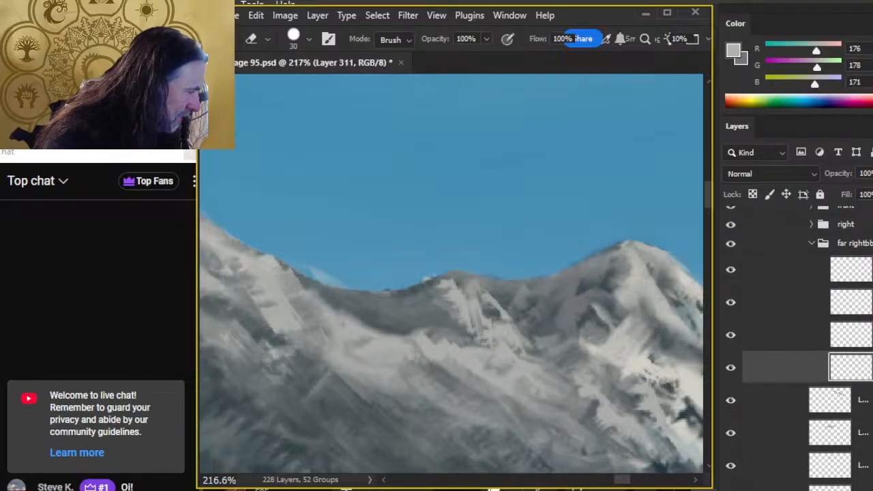
click(727, 429)
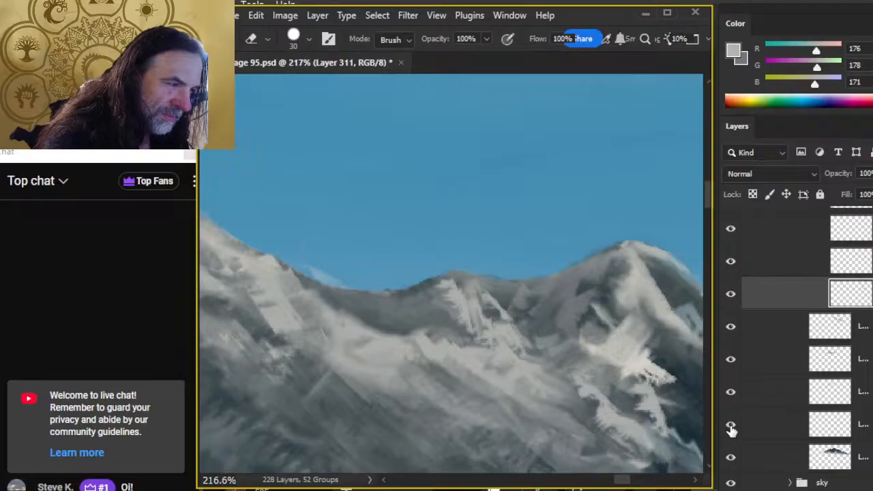
click(731, 426)
- Erase the pale patch on the small peak's skyline on Layer 132 with the 30 px eraser
click(754, 422)
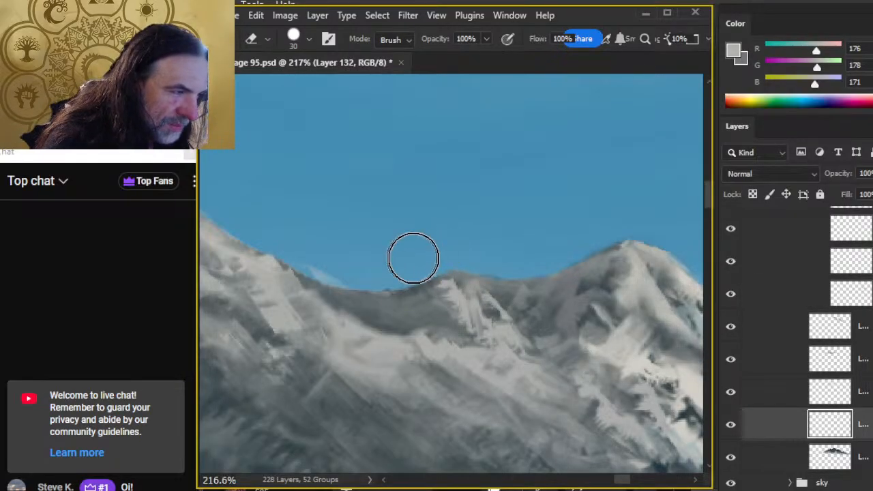
key(z)
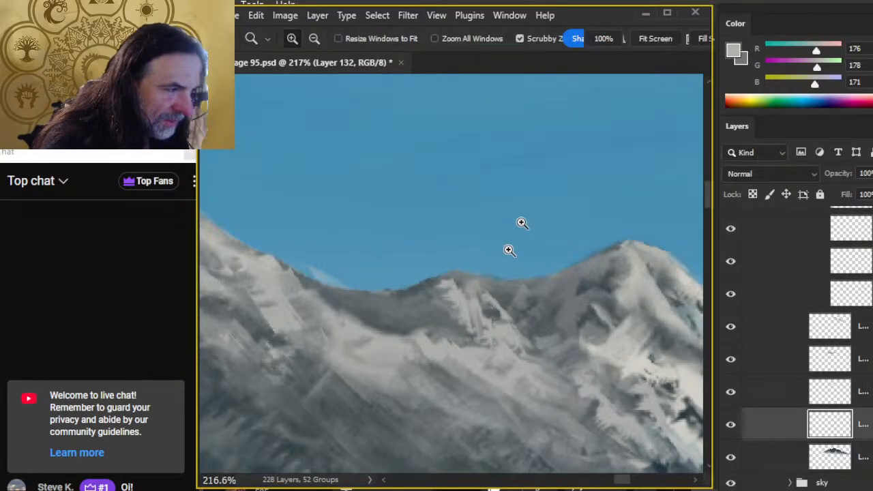
drag(541, 236, 443, 257)
key(b)
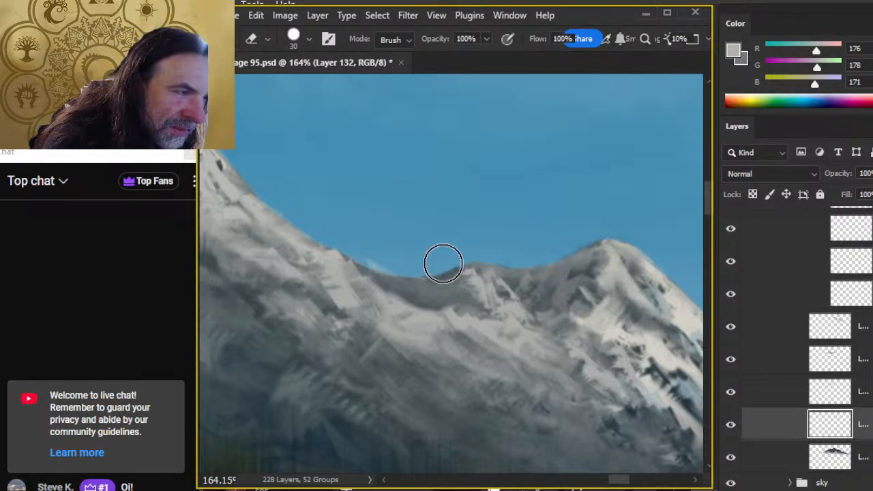
- Toggle the loose mountain layers and the far right and right groups to examine which holds the remaining pale patch above the saddle
click(731, 395)
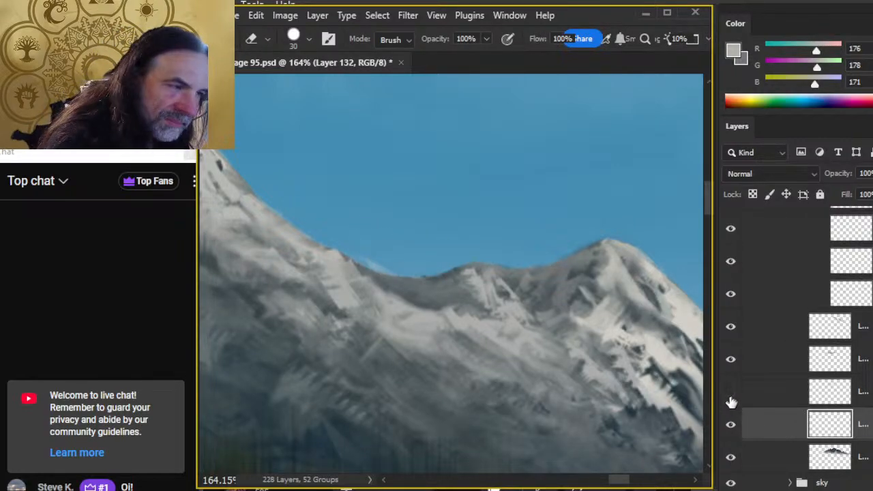
click(731, 394)
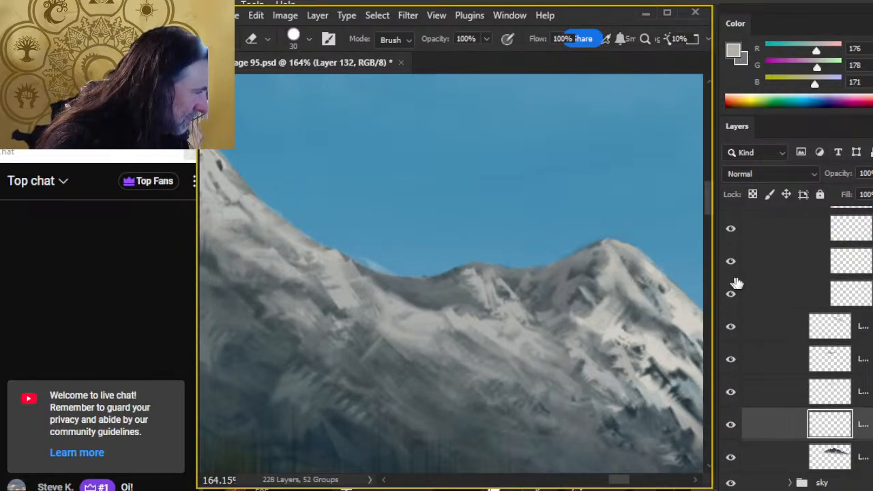
click(731, 328)
click(740, 330)
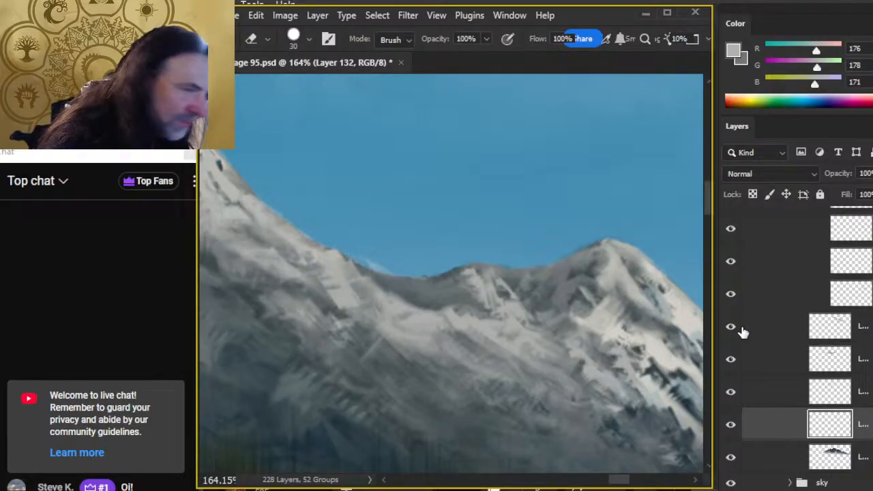
click(733, 395)
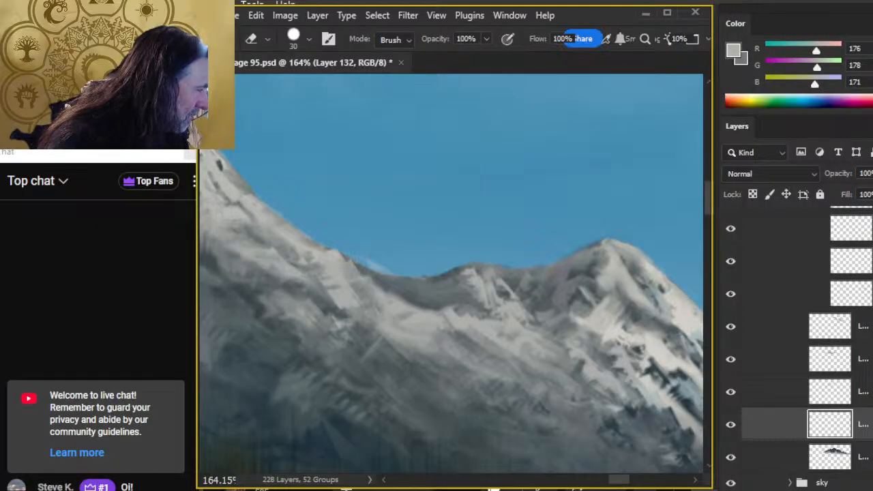
scroll(743, 289, up, 3)
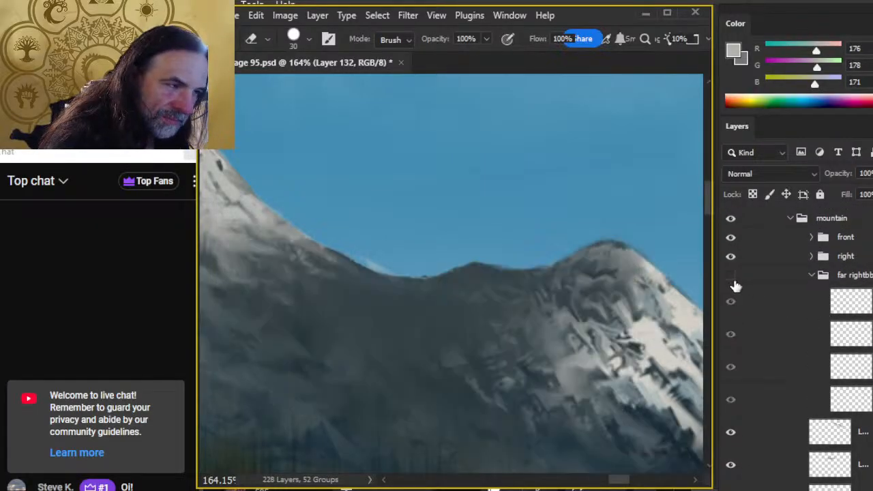
click(732, 279)
click(731, 259)
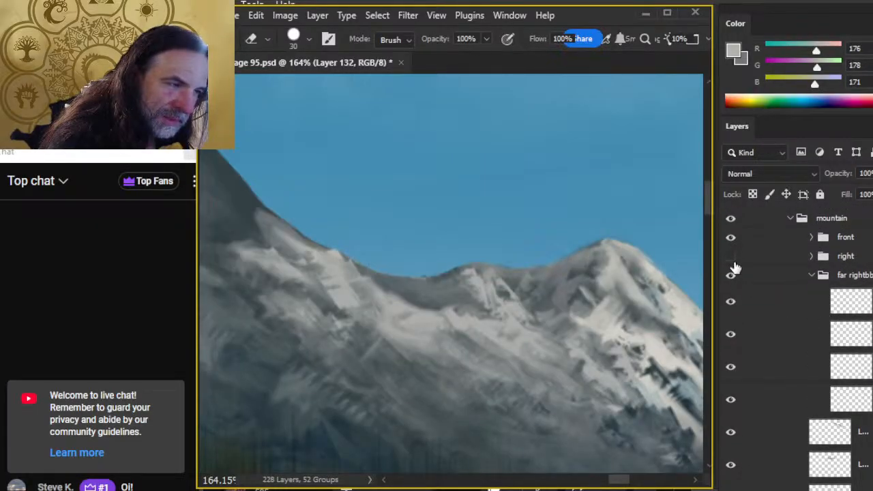
click(734, 263)
- Expand the right mountain group and toggle its three layers one at a time to examine which holds the remaining pale patch
click(811, 258)
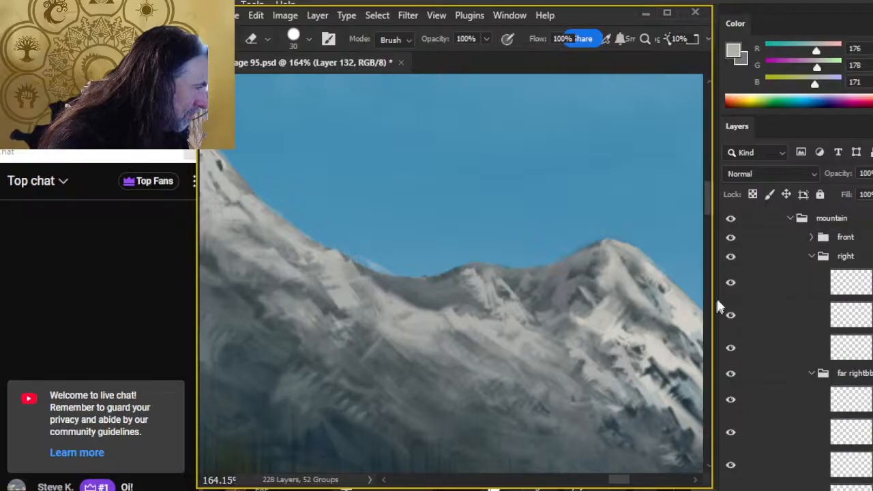
click(733, 283)
click(733, 286)
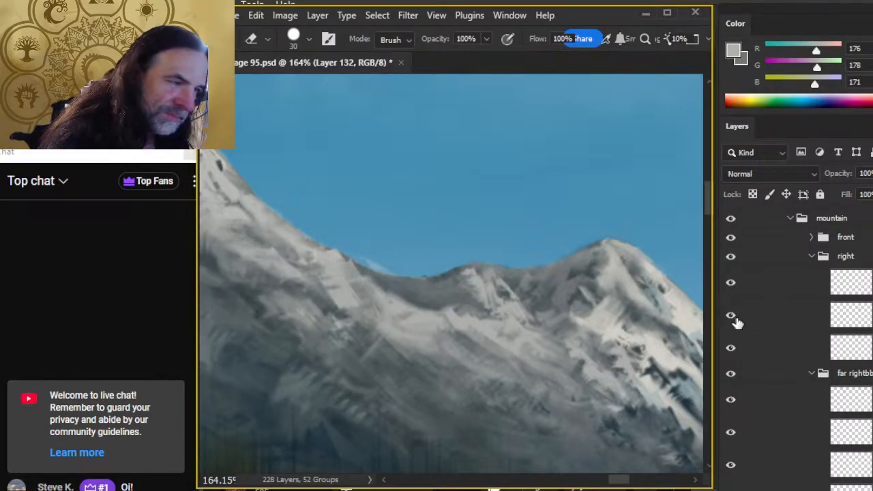
click(735, 320)
click(734, 319)
click(736, 351)
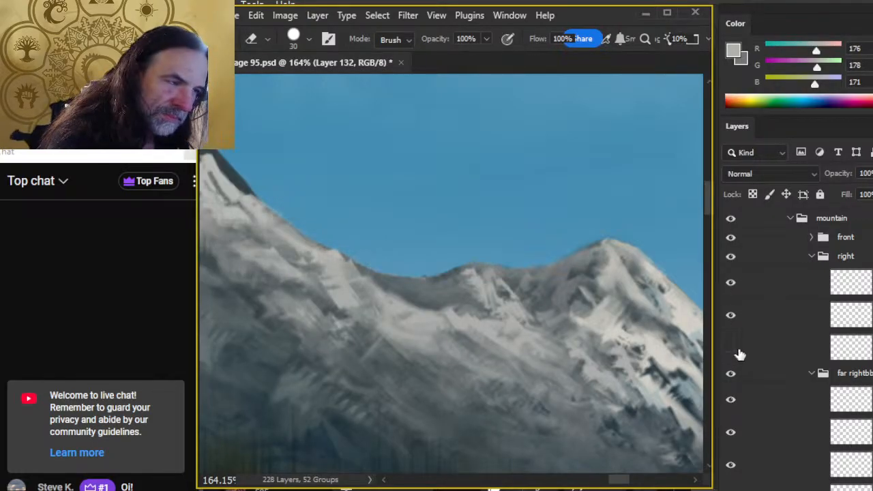
click(737, 353)
- Erase the remaining pale patch along the saddle's skyline on Layer 307 with the 30 px eraser
click(771, 356)
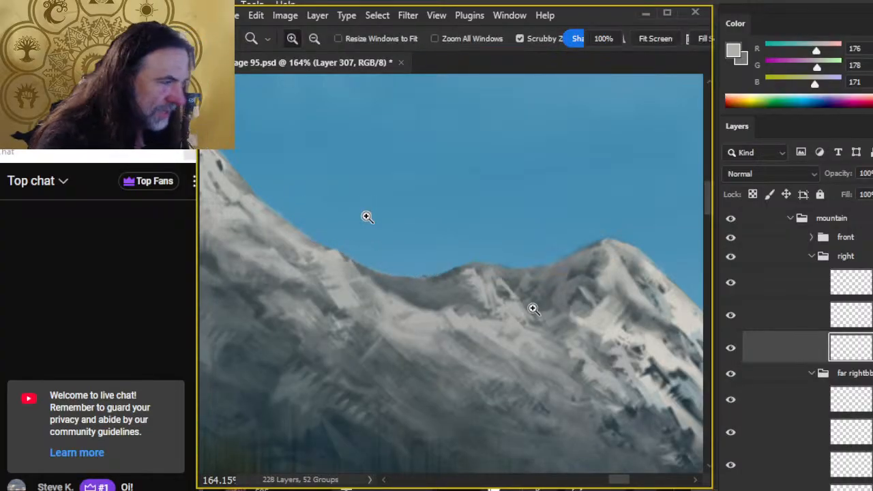
drag(573, 351, 512, 349)
drag(586, 387, 497, 312)
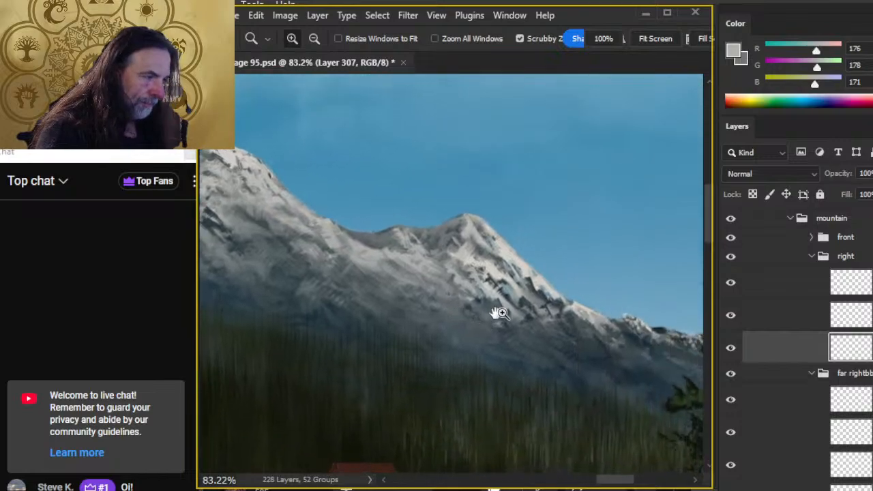
- Collapse the right and far right mountain groups and the mountain group that contains them
click(811, 257)
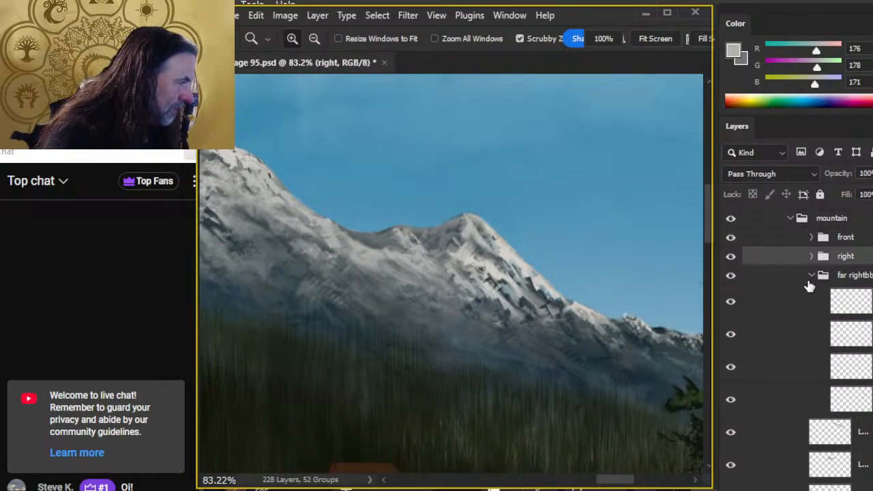
click(811, 275)
drag(546, 399, 490, 392)
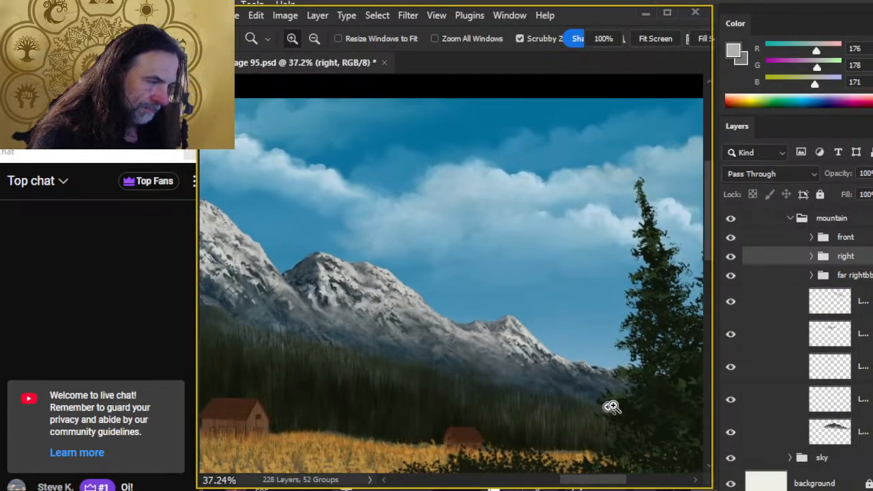
scroll(797, 259, up, 1)
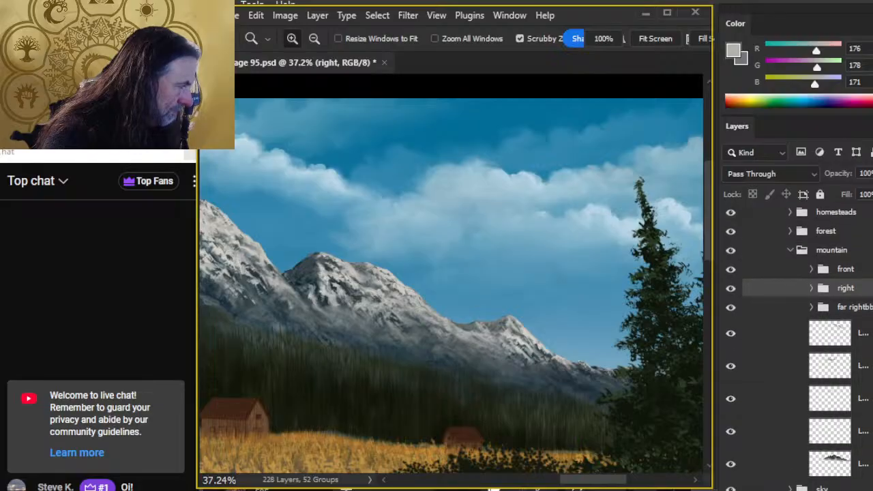
click(793, 248)
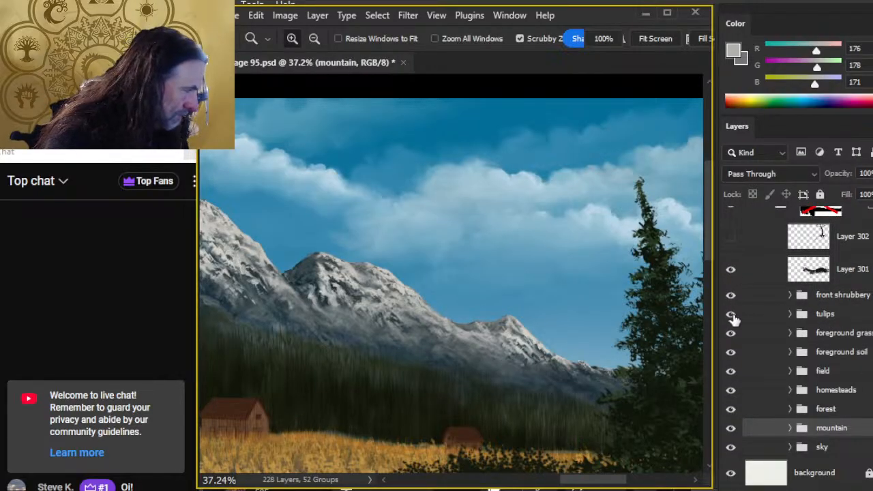
- Hide the tulips group, show the tree silhouette on Layer 302 and shift the tree slightly to the right
click(730, 237)
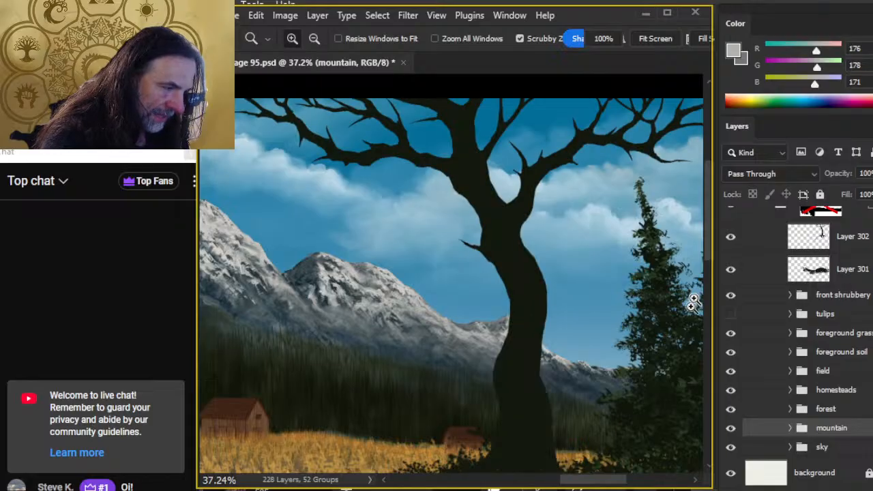
drag(619, 396, 561, 306)
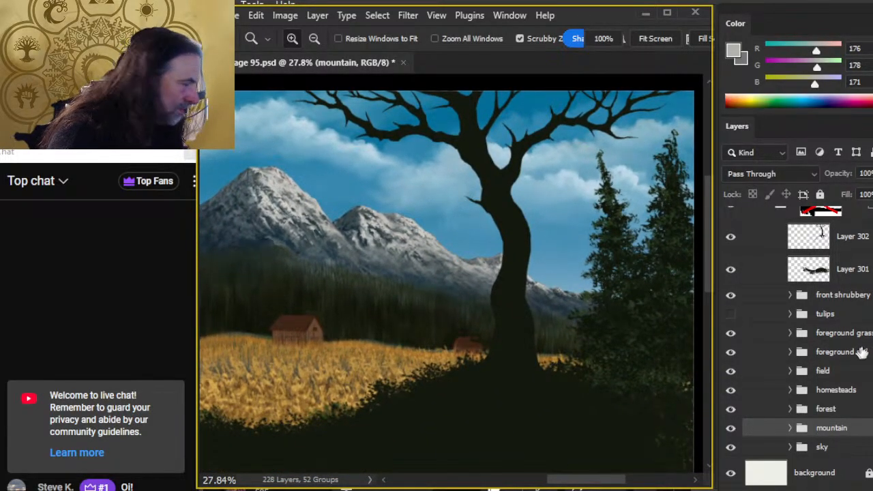
click(855, 243)
key(v)
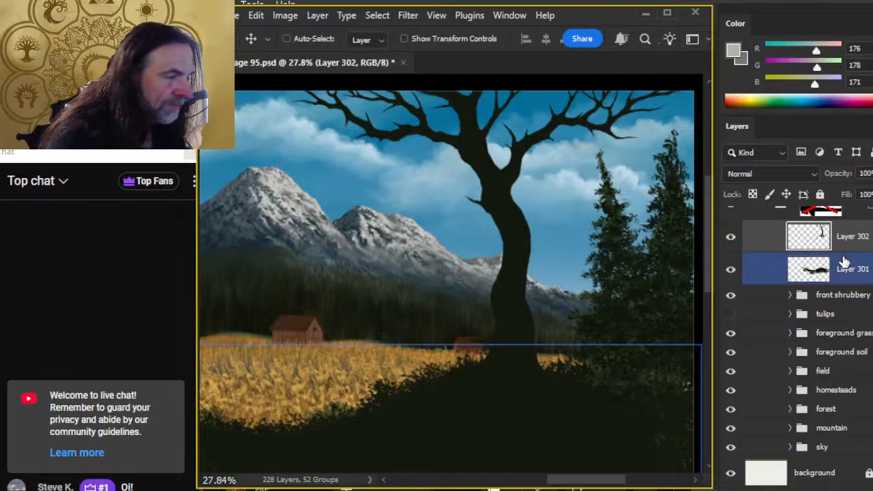
key(z)
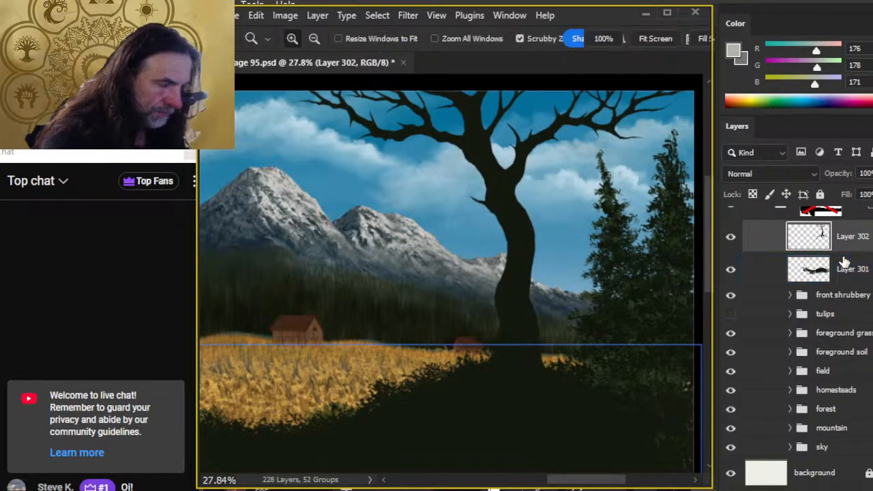
drag(476, 357, 511, 267)
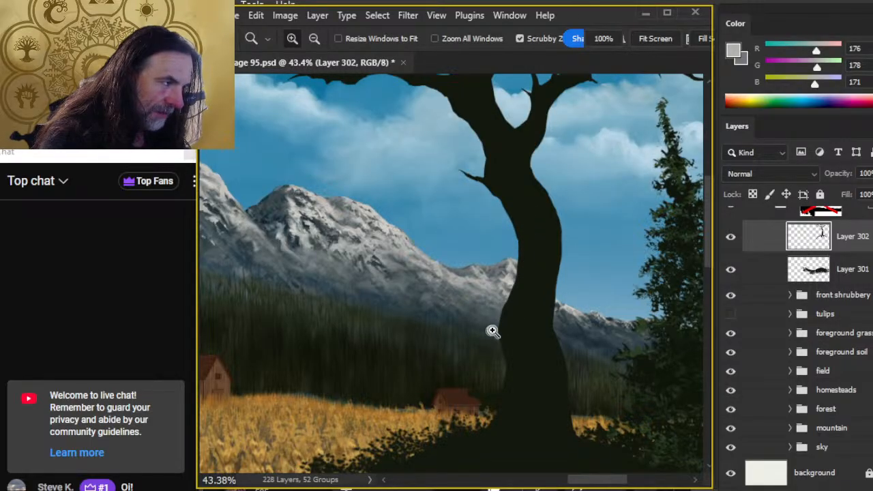
drag(531, 389, 493, 395)
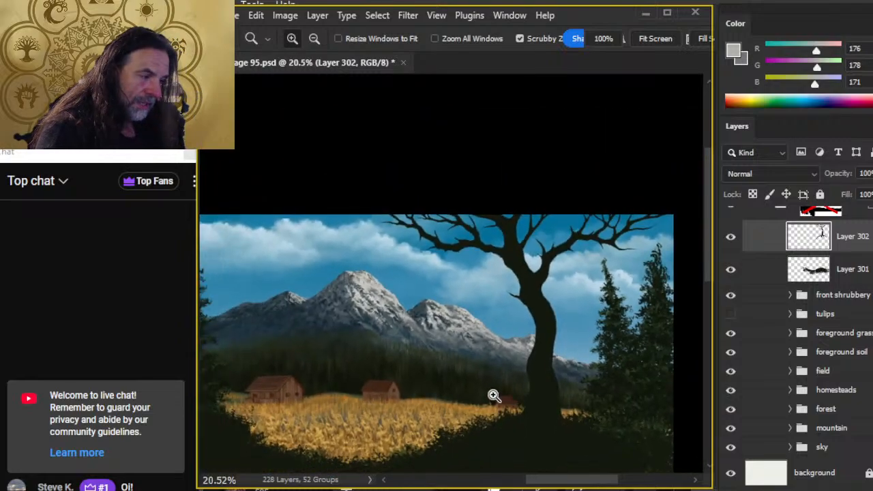
- Shift the tree silhouette on Layer 302 to the left in front of the small far right peak
key(v)
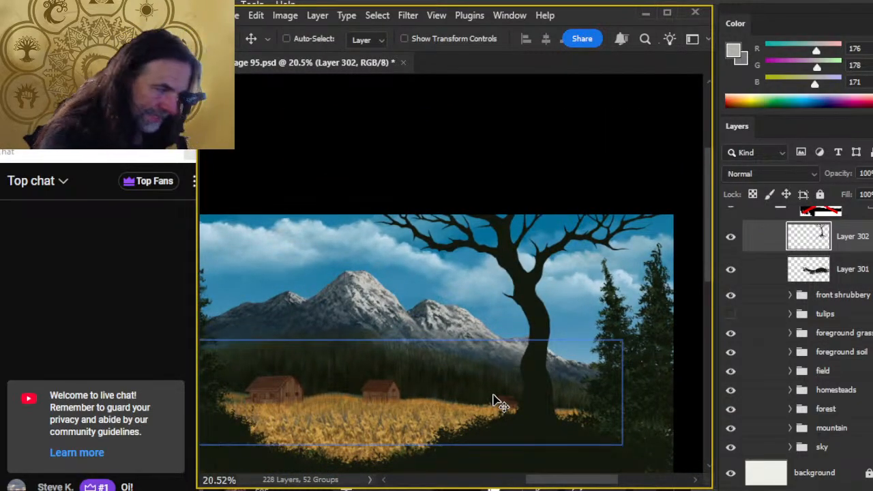
key(z)
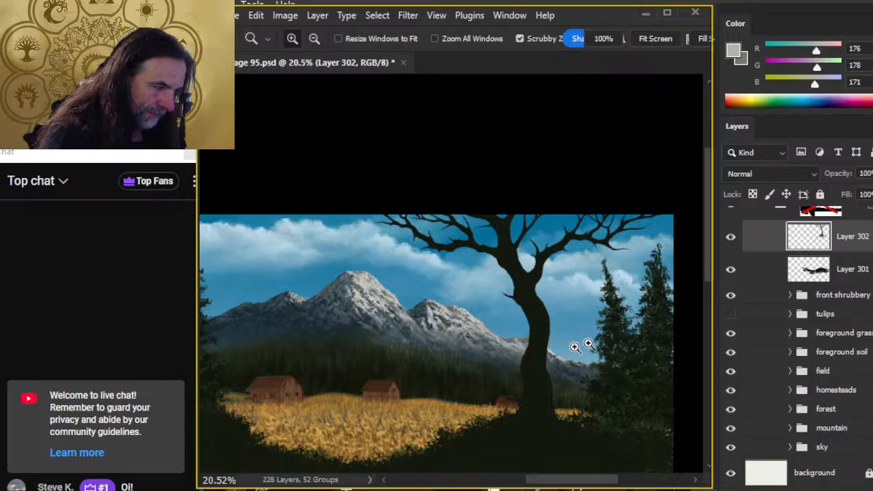
drag(587, 345, 604, 366)
key(v)
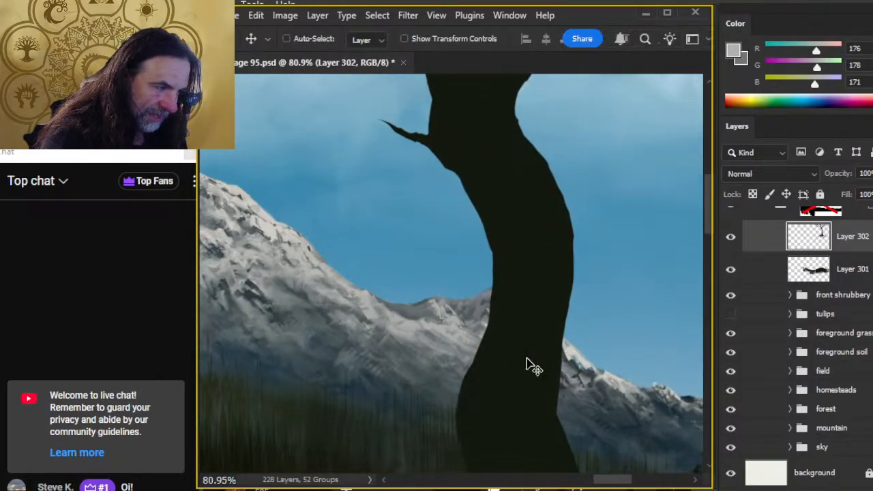
key(Left)
key(Left)
key(Left)
key(Left)
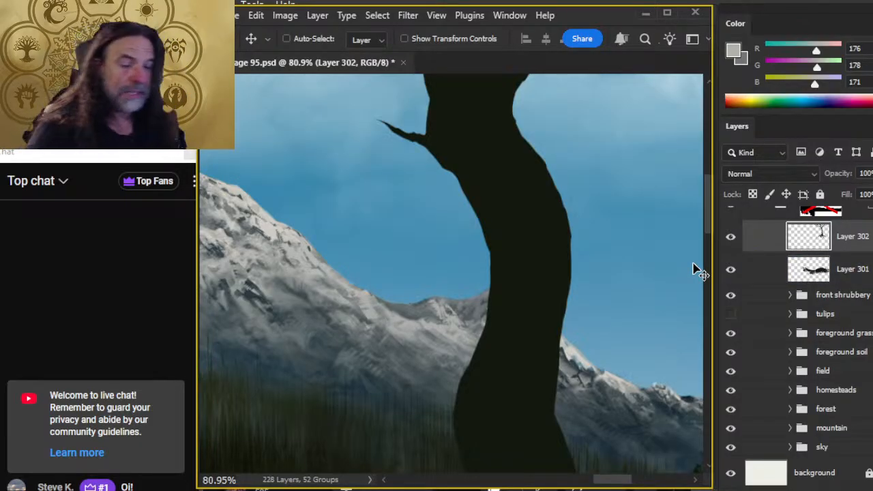
- Nudge the tree silhouette on Layer 302 about 20 px to the right, uncovering more of the small peak
key(z)
drag(600, 366, 567, 343)
key(v)
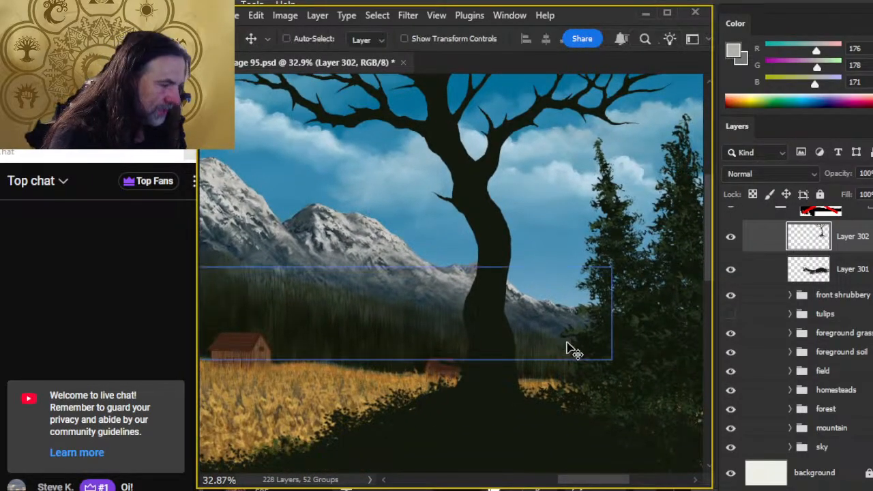
key(Right)
key(Right)
key(Right)
key(Right)
key(Right)
key(Right)
key(Right)
key(Right)
key(Right)
key(Right)
key(Right)
key(Right)
key(Right)
key(Right)
key(Right)
key(Right)
key(Right)
key(Right)
key(Right)
key(Right)
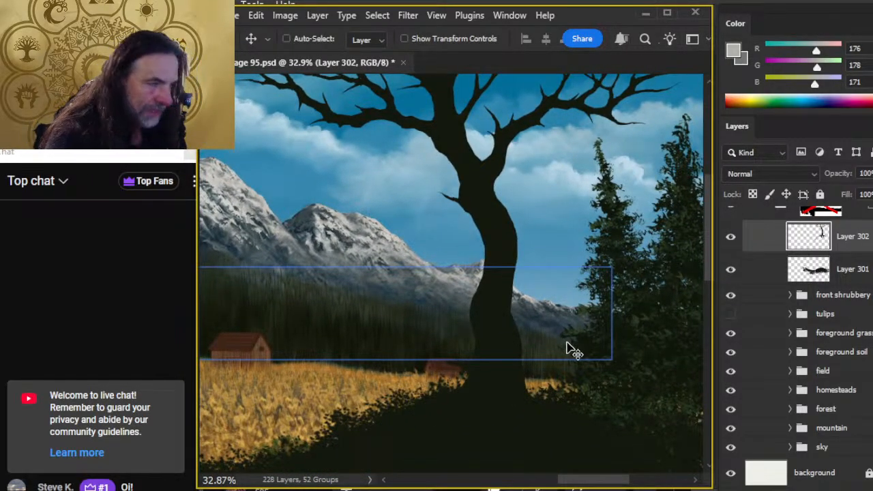
key(z)
drag(503, 263, 523, 281)
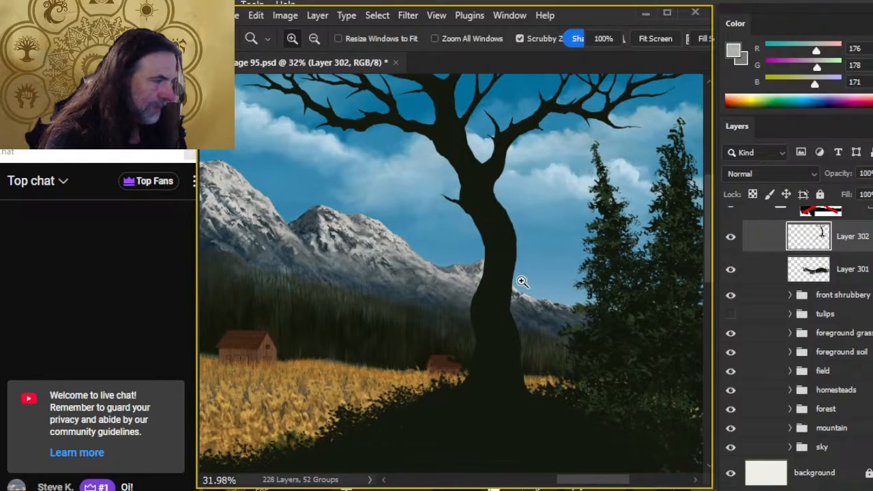
- Sample the dark tree colour and touch up the trunk's edge on Layer 302 with a 9 px round brush
key(b)
alt+click(503, 269)
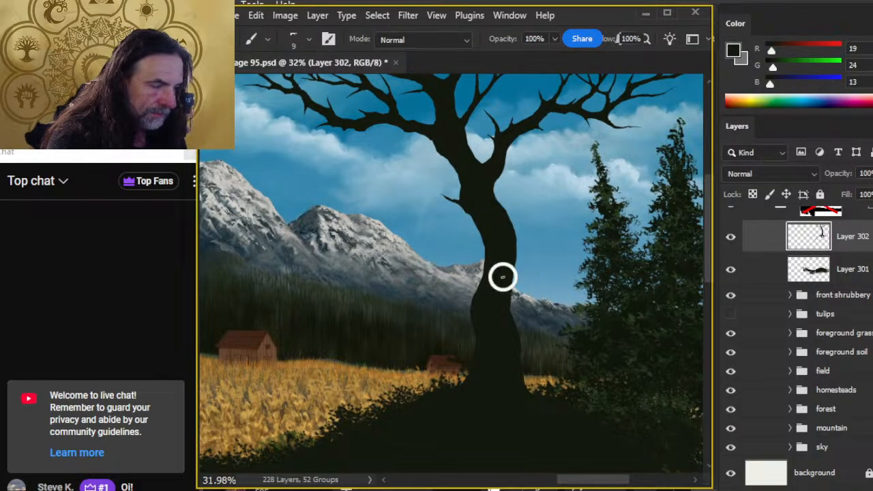
right_click(503, 276)
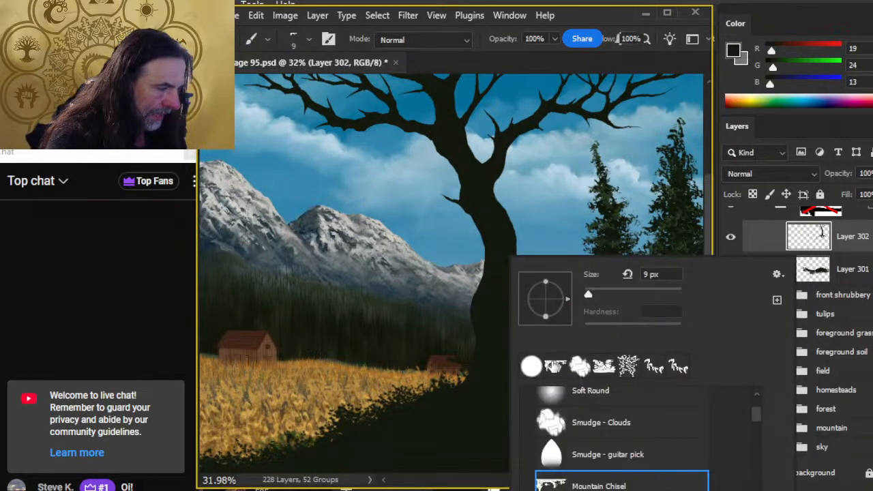
click(566, 70)
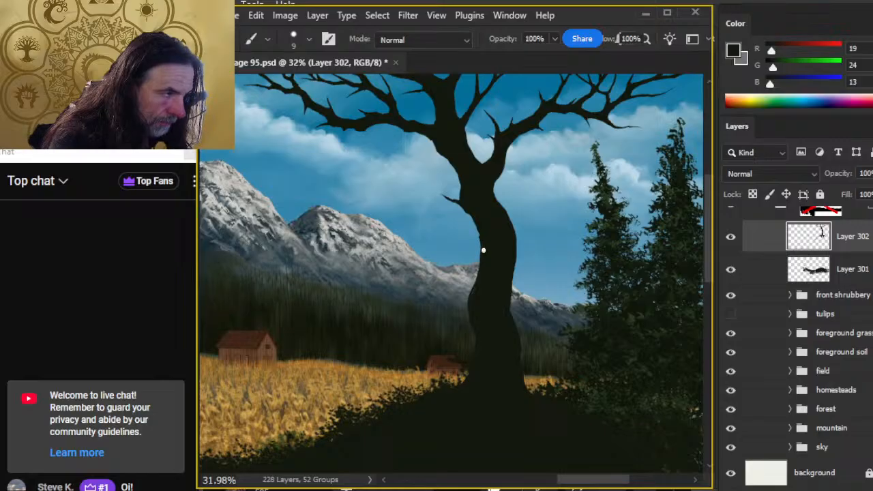
drag(491, 357, 464, 347)
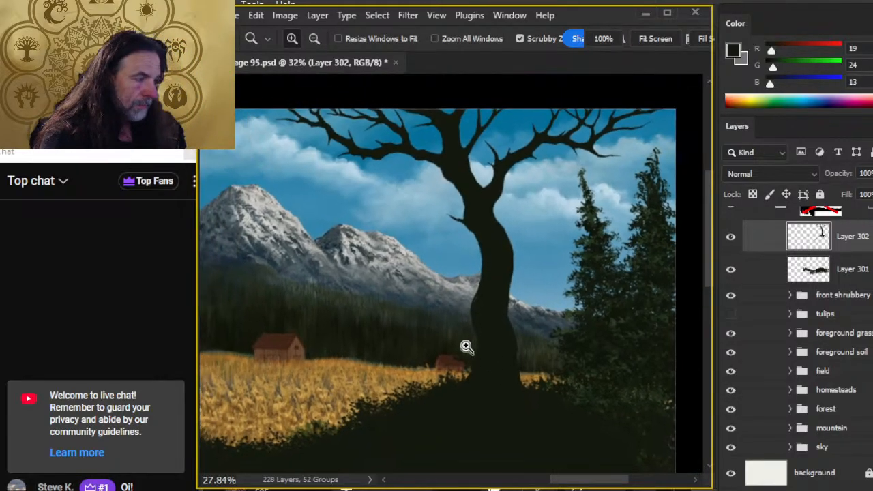
- Reshape the flared base of the trunk on Layer 302, alternating a 15 px dark brush with a 30 px eraser
key(e)
key(b)
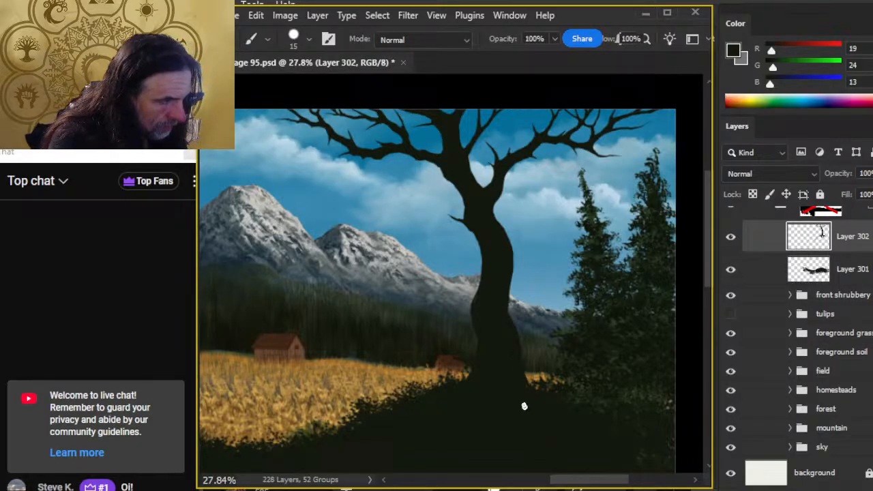
key(e)
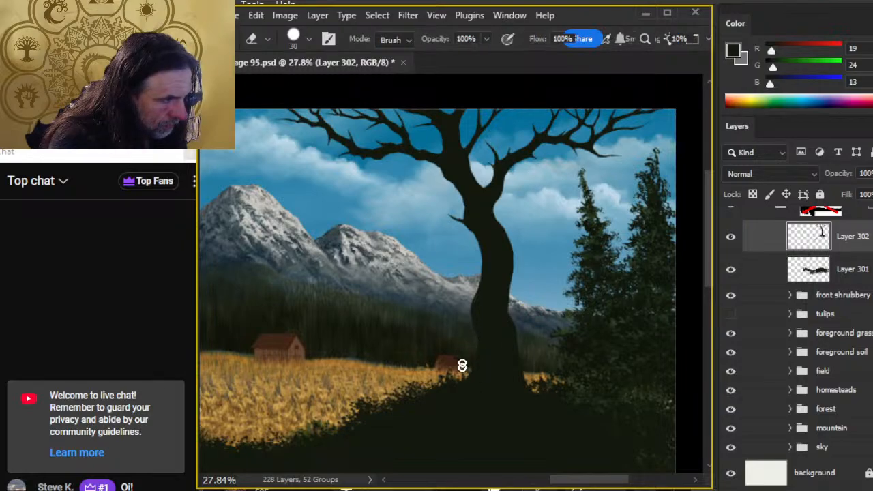
key(b)
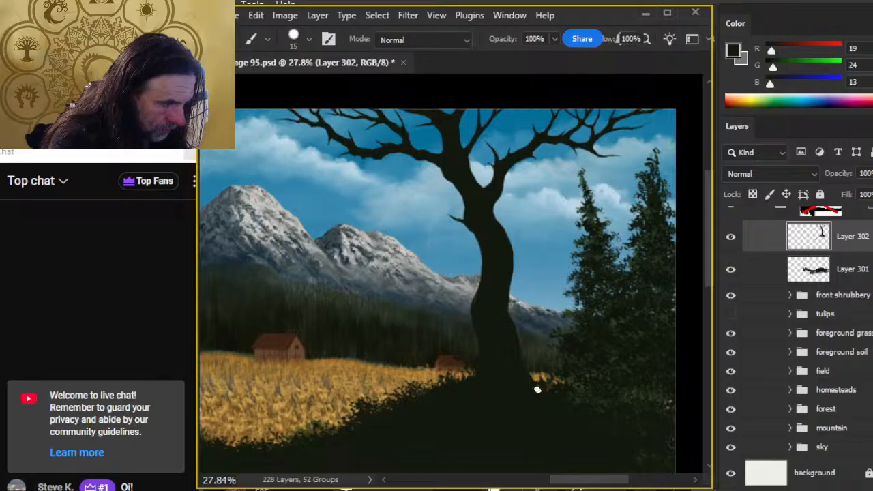
key(e)
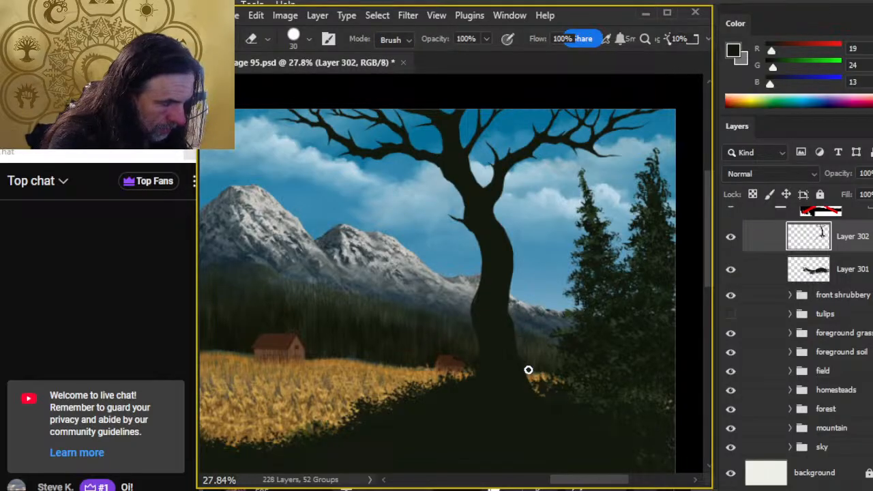
key(b)
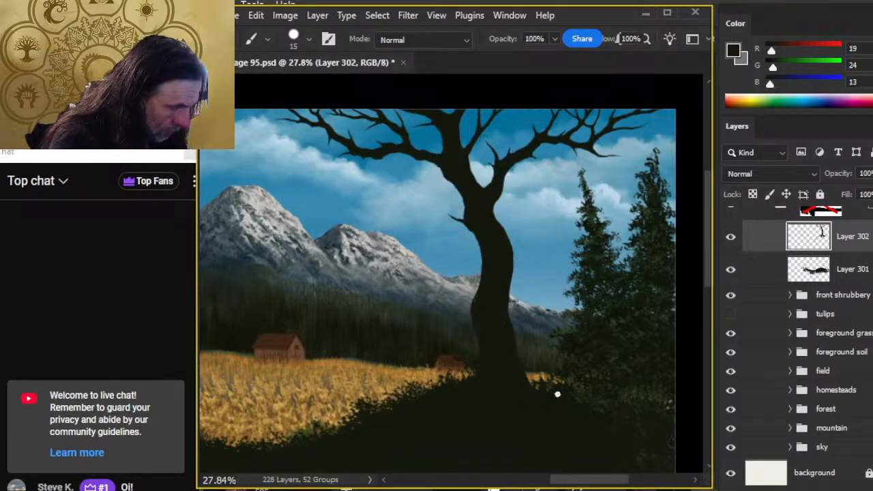
key(e)
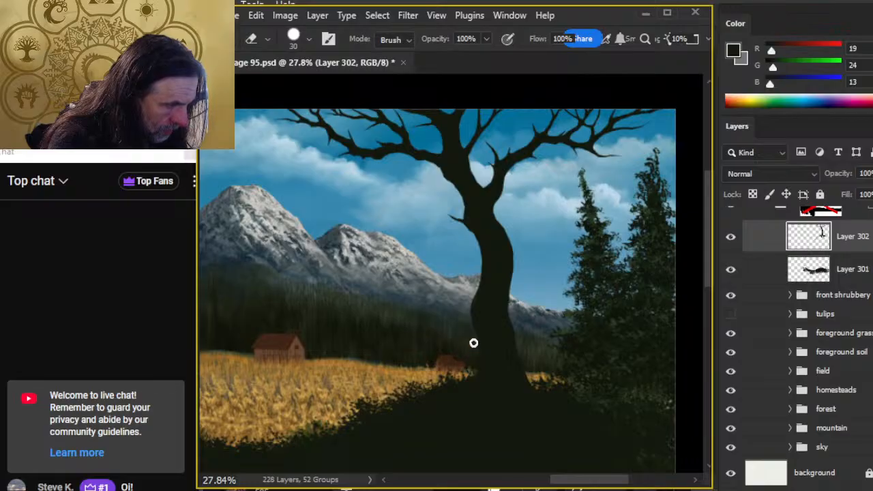
key(b)
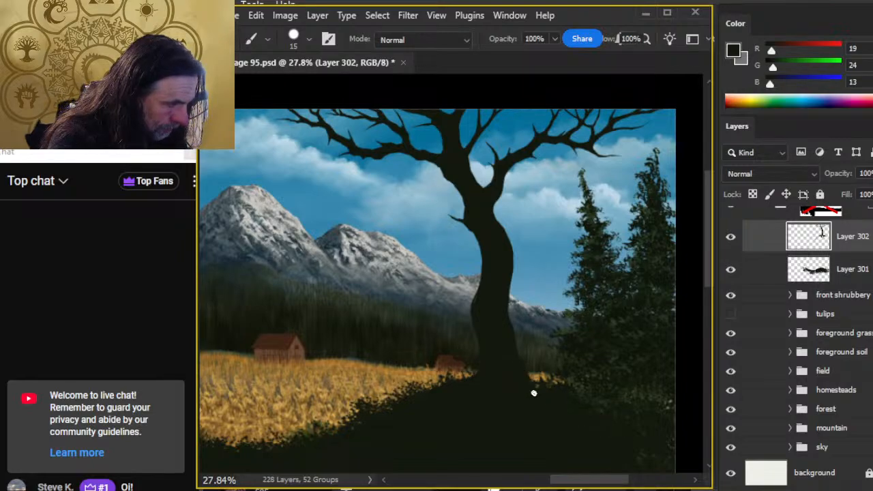
- Check the reshaped tree within the whole composition and save the painting
key(z)
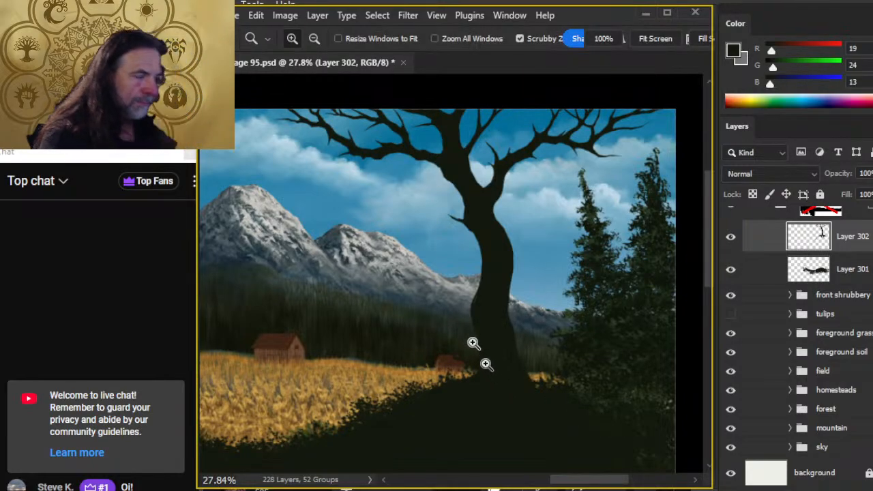
drag(499, 368, 492, 419)
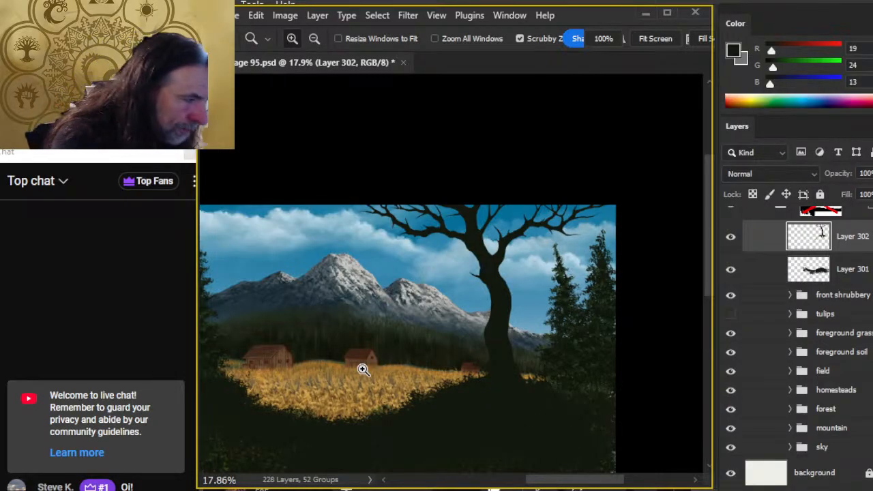
drag(419, 357, 474, 327)
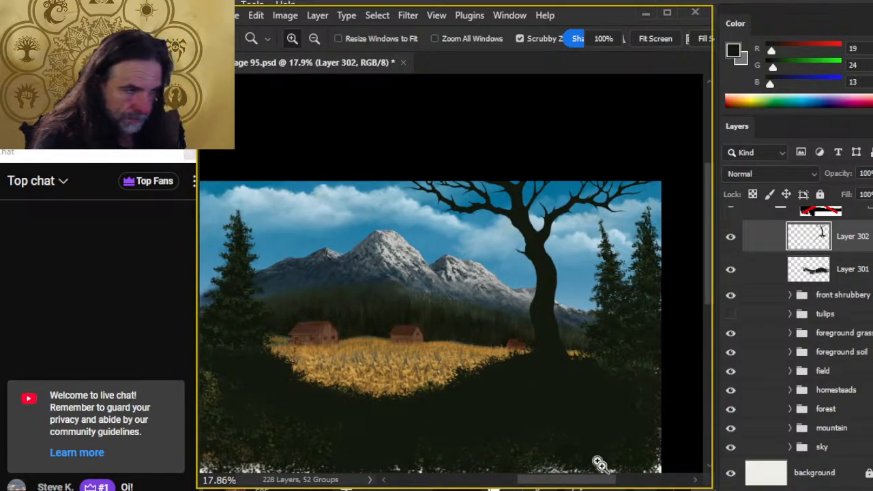
drag(547, 370, 534, 360)
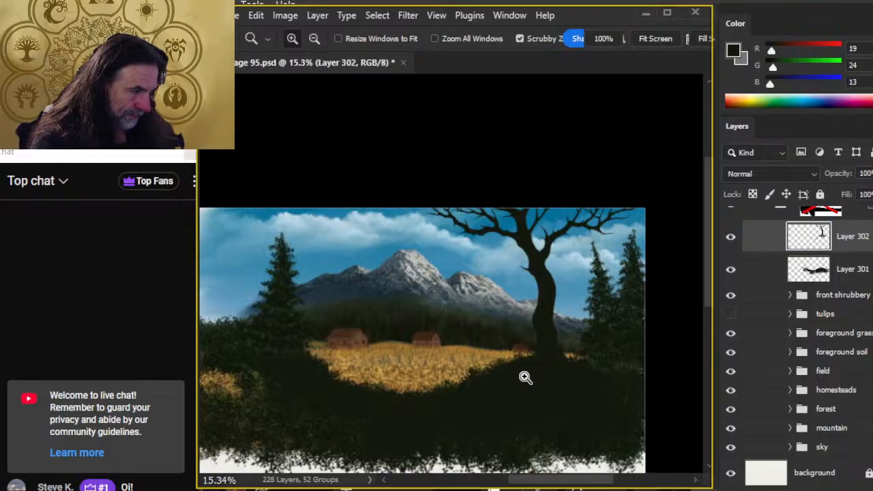
drag(536, 322, 570, 311)
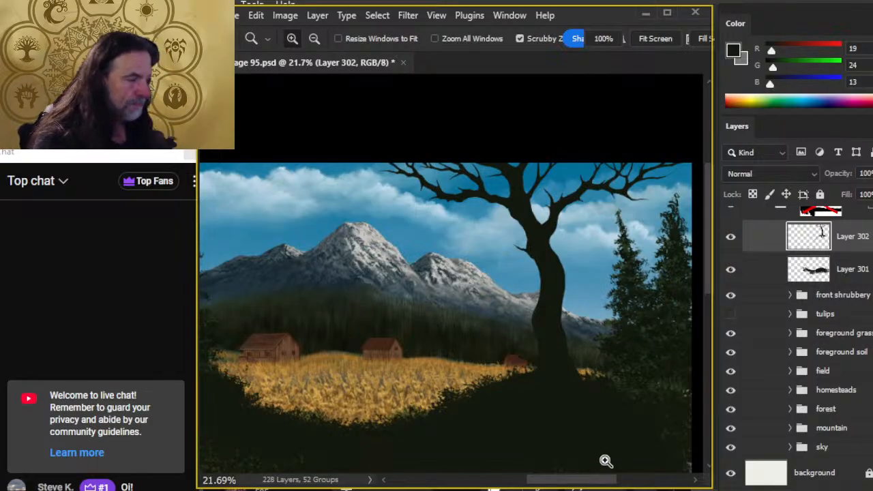
key(ctrl+s)
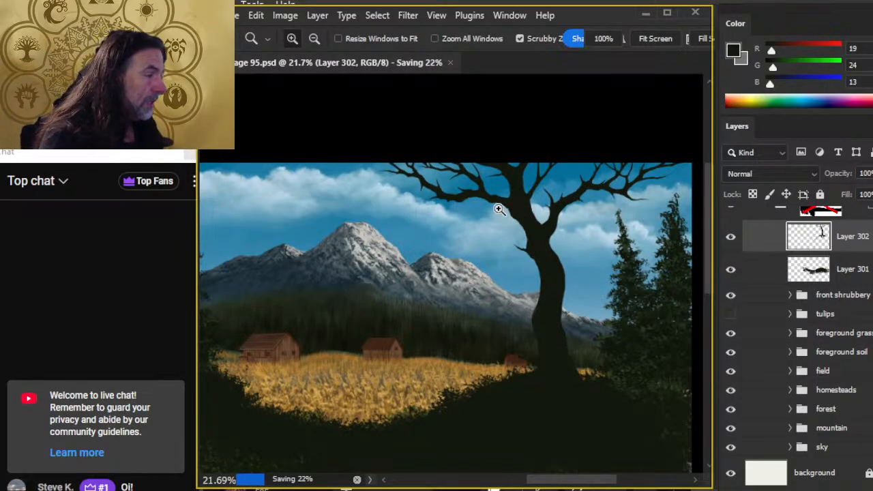
- Examine the tree silhouette's trunk and branches close up and against the mountains in the whole painting
mouse_move(527, 227)
mouse_down()
mouse_move(546, 214)
mouse_move(466, 177)
mouse_up()
key(b)
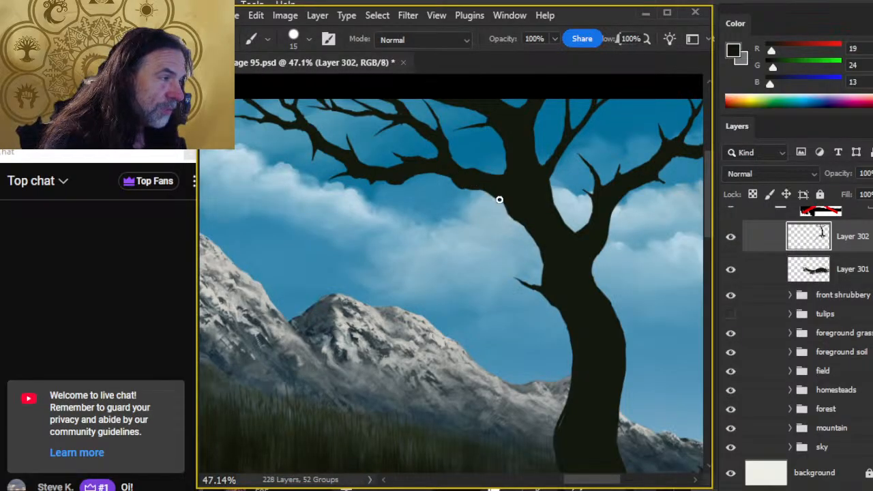
key(z)
drag(546, 272, 454, 270)
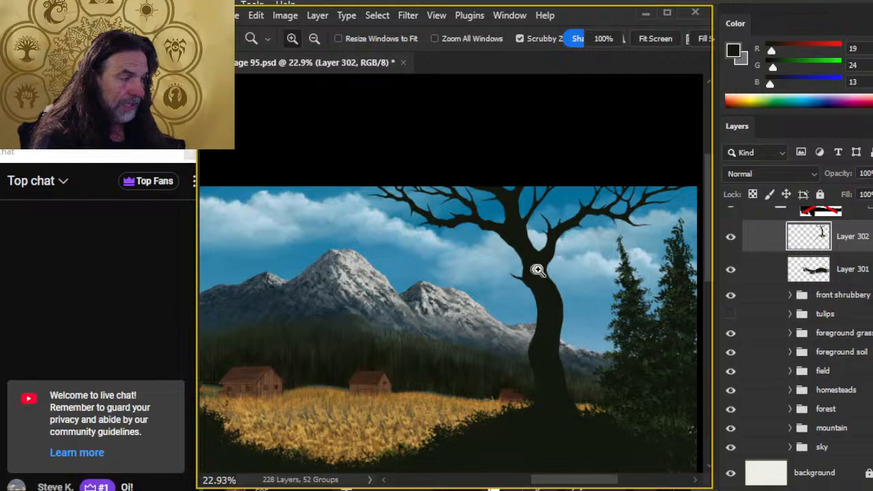
drag(538, 268, 577, 274)
key(b)
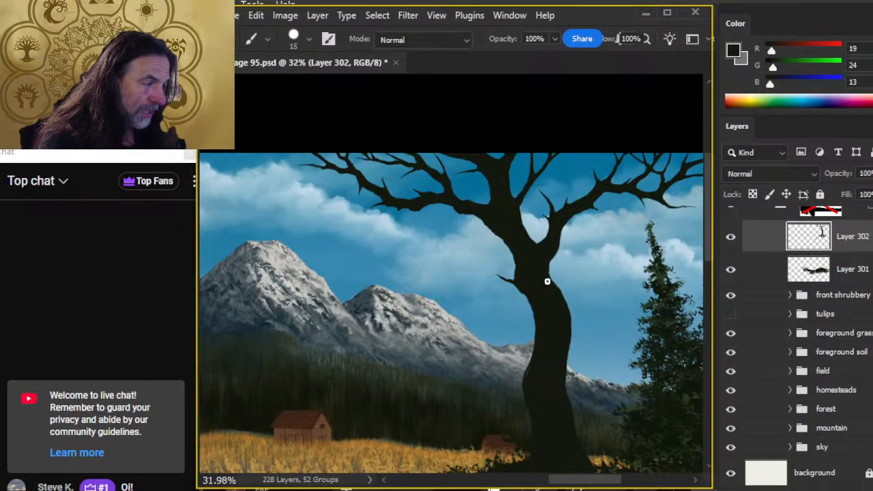
key(ctrl+space)
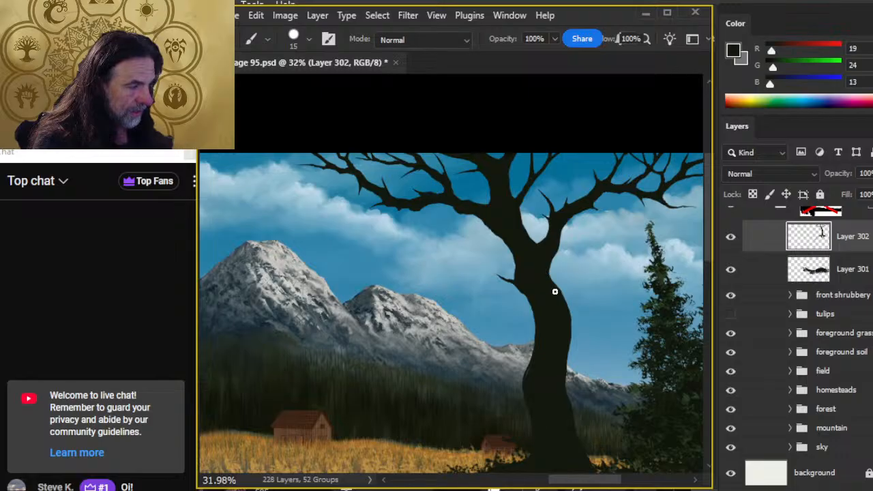
key(ctrl+space)
drag(545, 346, 514, 339)
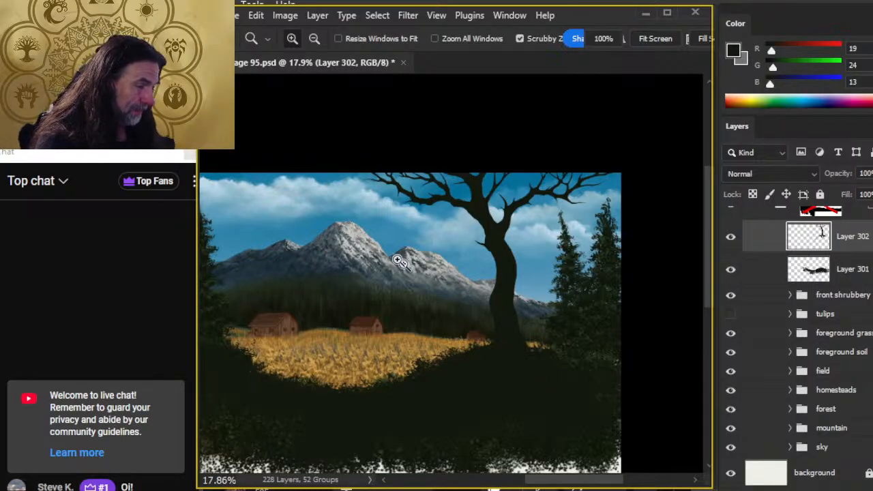
drag(390, 247, 389, 225)
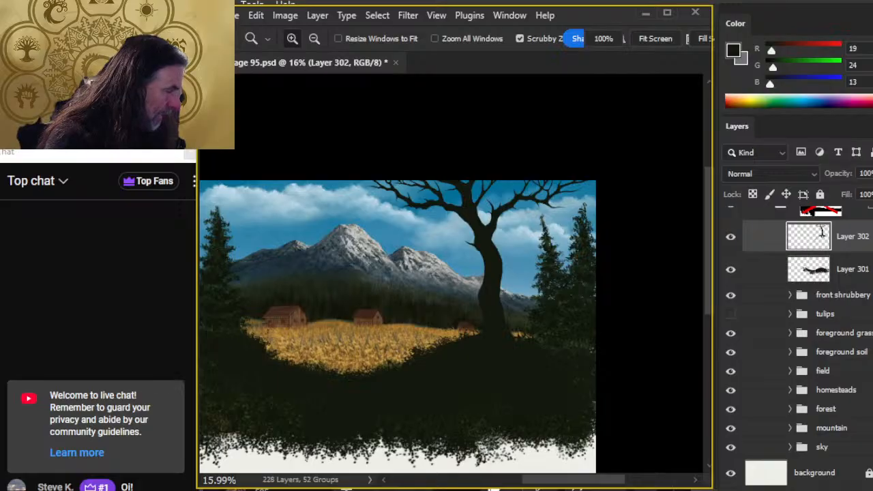
- Move Layer 301 above Layer 302 and toggle its visibility off and on to check the shrubbery covering the tree roots
drag(840, 271, 834, 230)
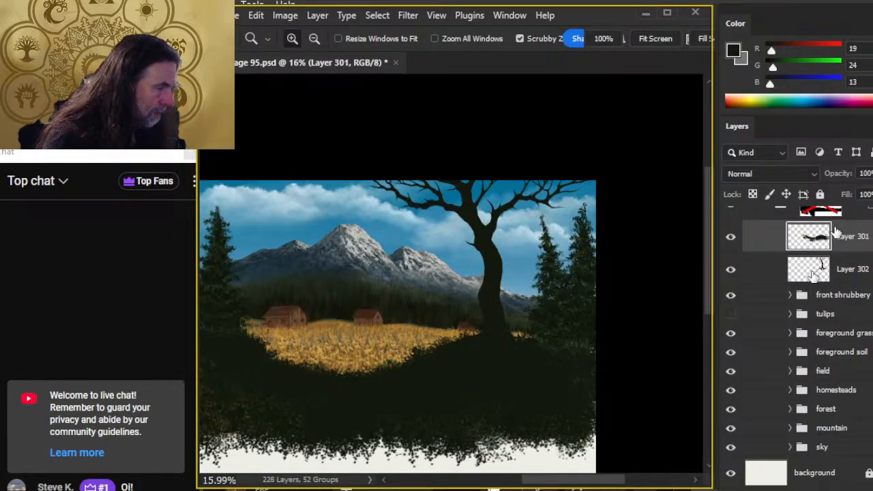
click(733, 238)
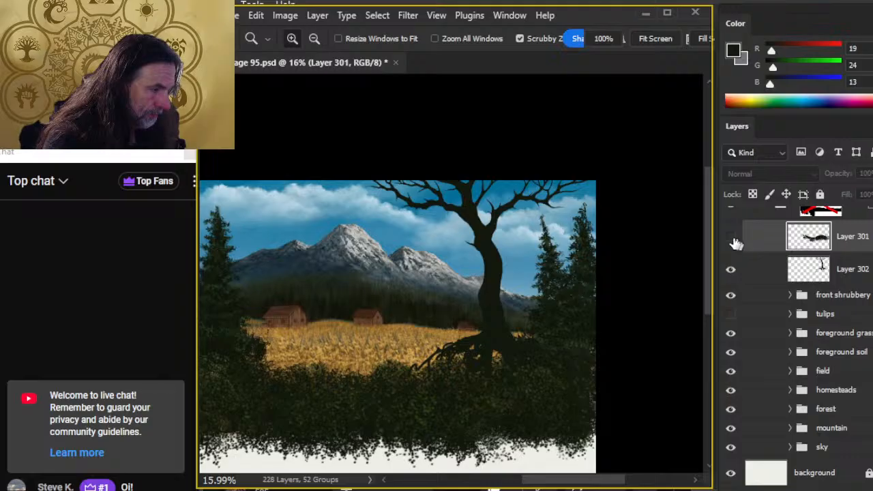
click(733, 240)
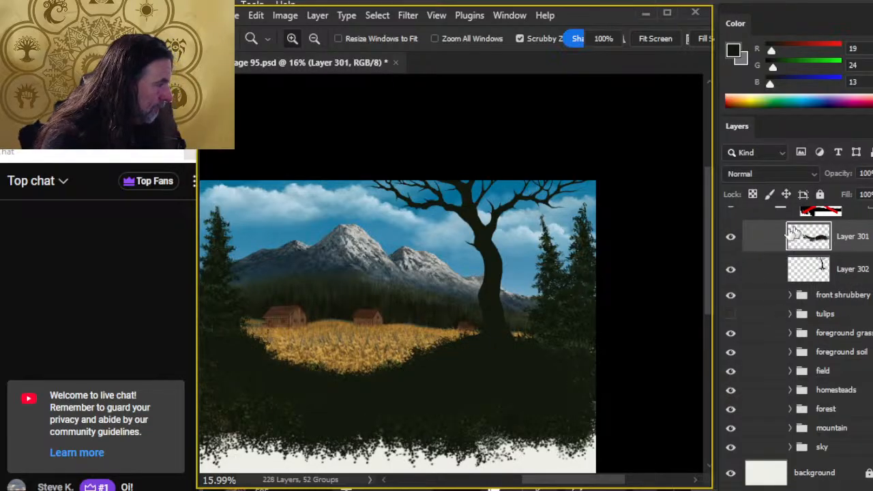
- Put the tree silhouette on Layer 302 into its own group named "fluffy tree"
click(836, 270)
key(ctrl+g)
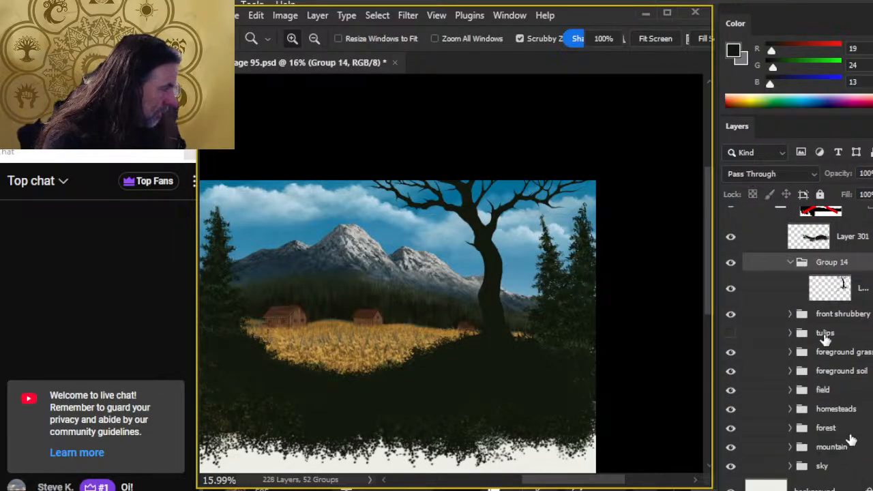
double_click(828, 264)
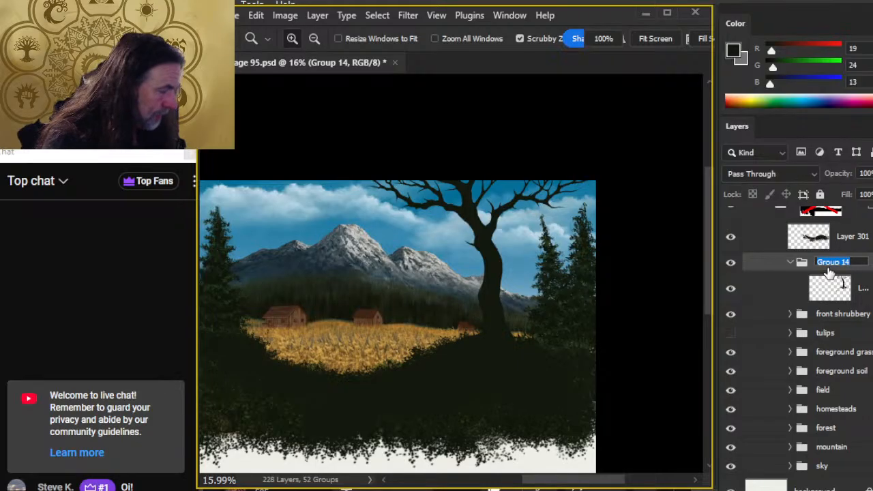
text(fluffy tr)
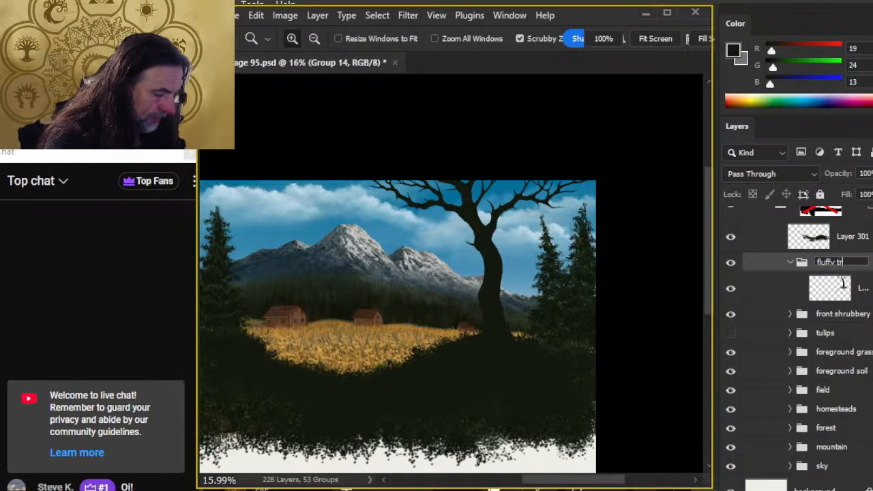
text(ee)
key(Return)
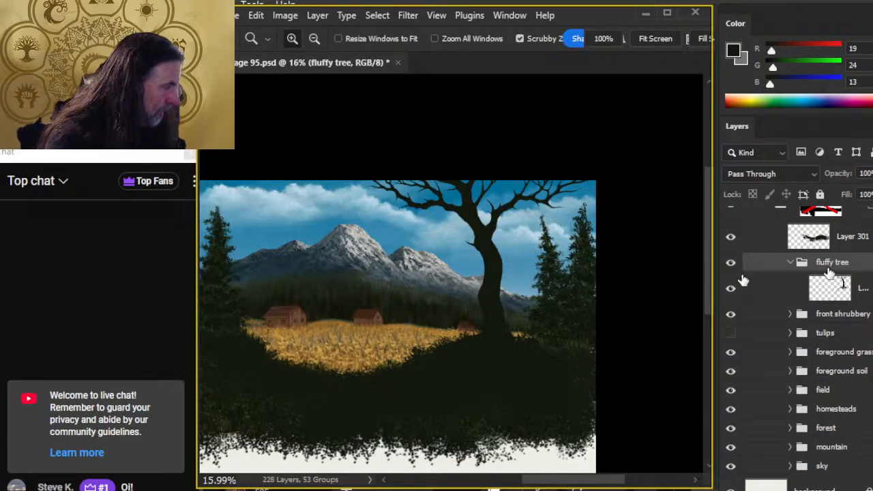
- Put Layer 301 into its own group named "front shrubbery"
click(852, 238)
key(ctrl+g)
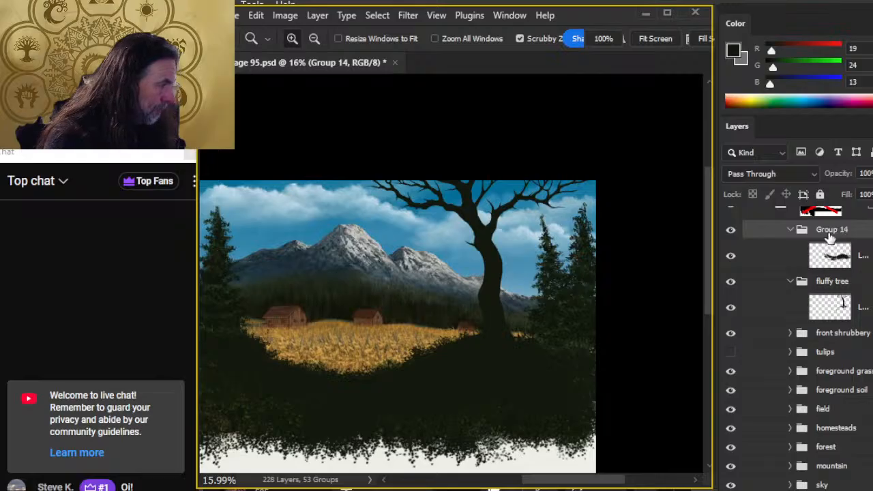
double_click(832, 231)
text(front shrub)
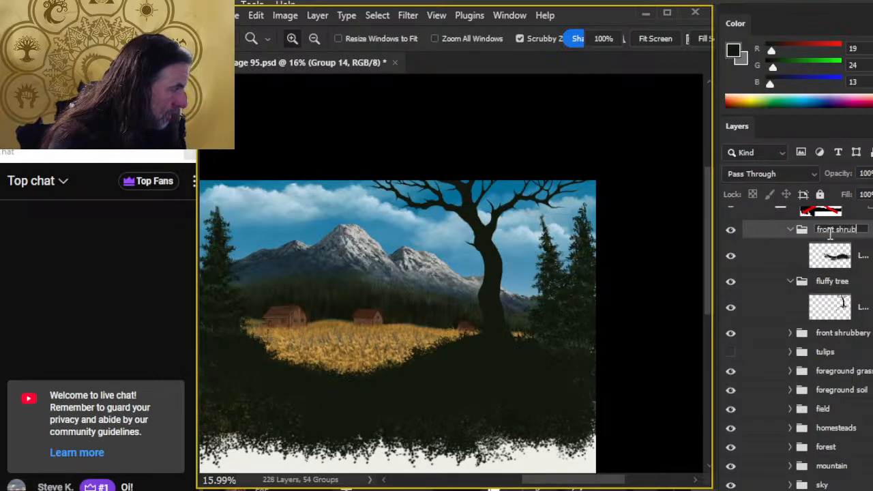
text(bery)
key(Return)
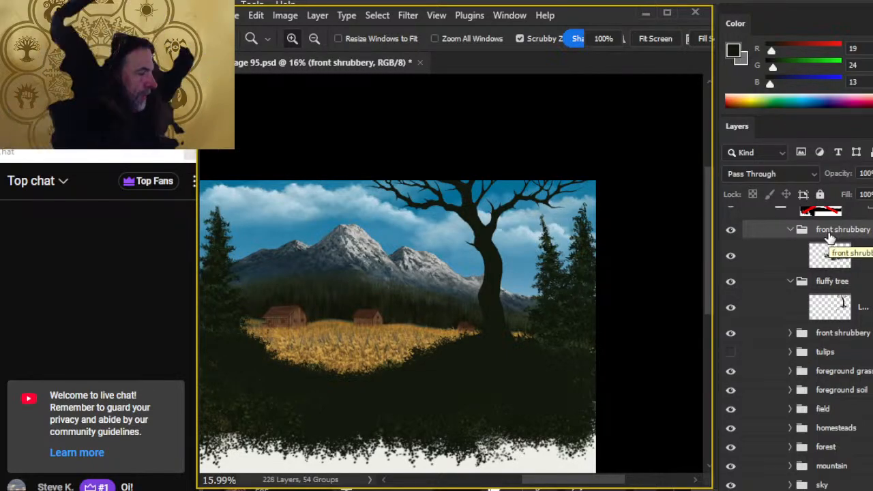
- Rename the lower "front shrubbery" group, beneath the fluffy tree group, to "beind shrubbery" and check its subgroups
double_click(835, 336)
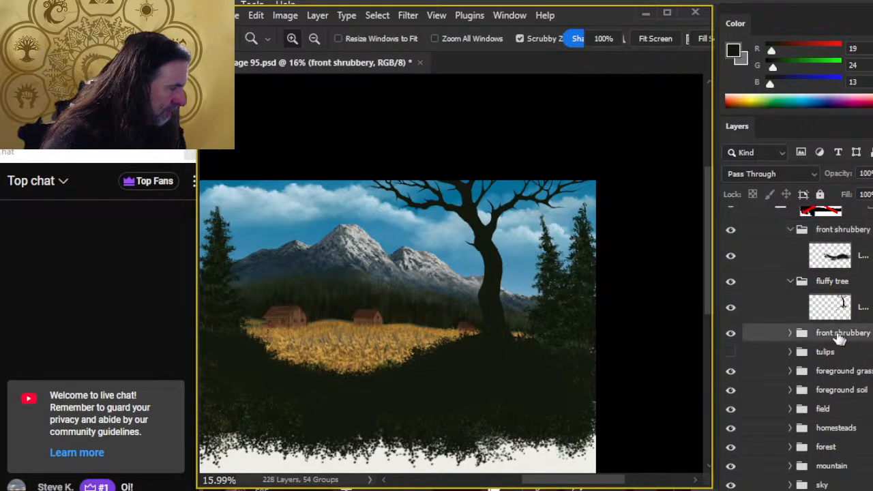
text(behind)
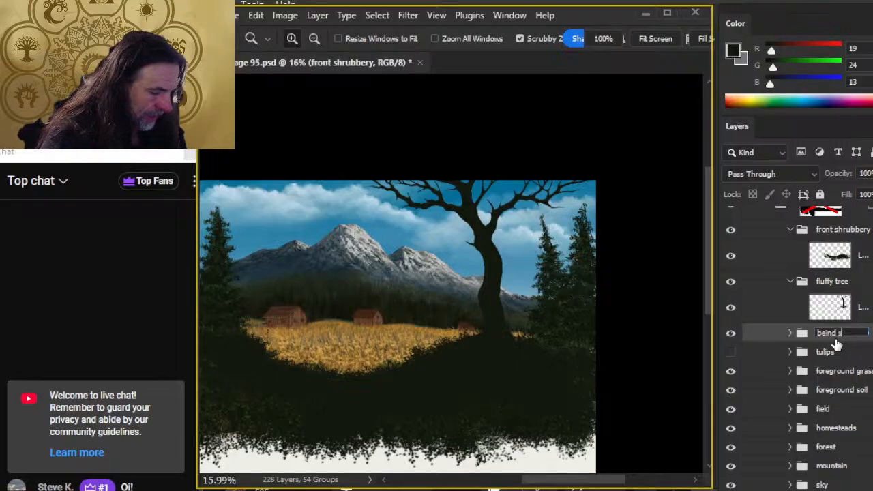
text( shrubbery)
key(Return)
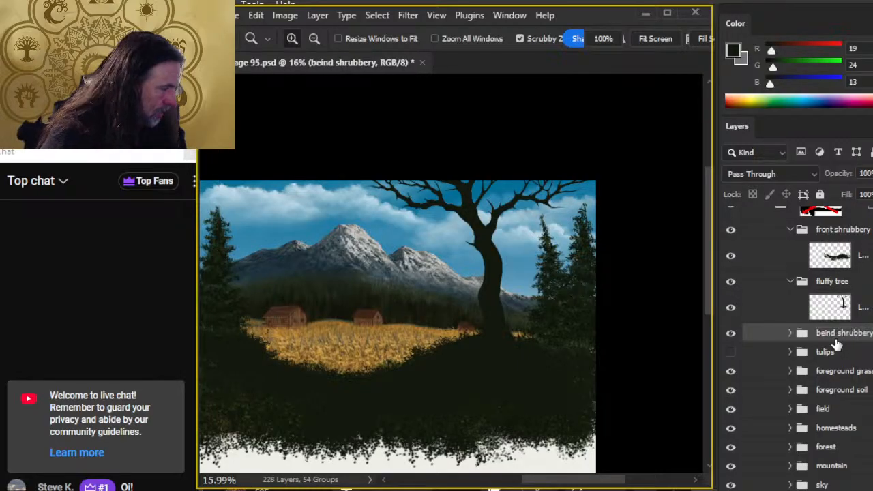
click(789, 333)
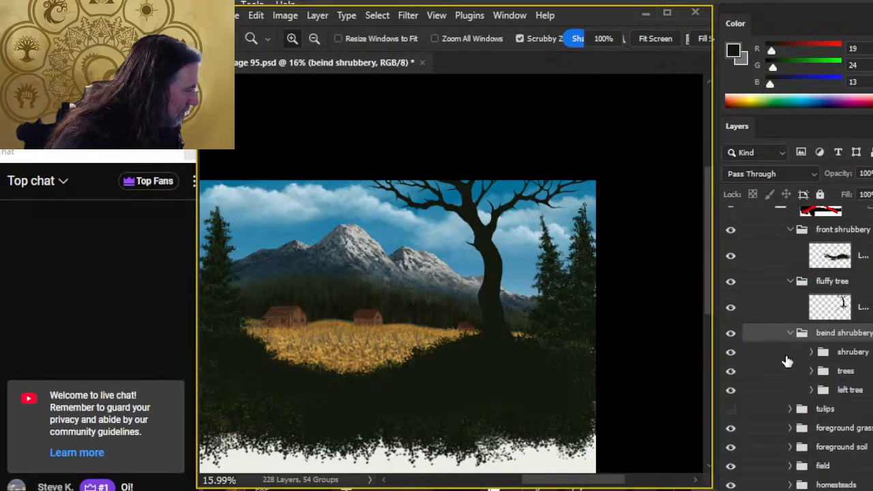
click(790, 333)
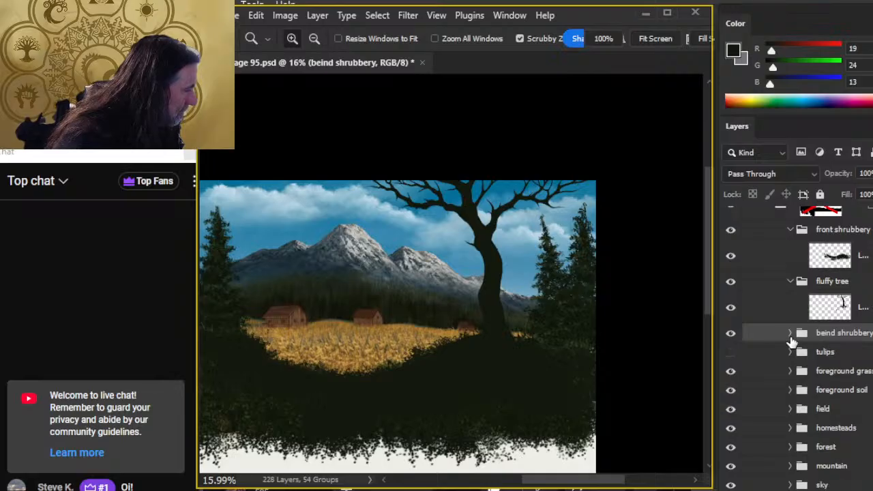
- Add a new empty layer above the tree silhouette in the "fluffy tree" group
click(836, 310)
key(ctrl+shift+alt+n)
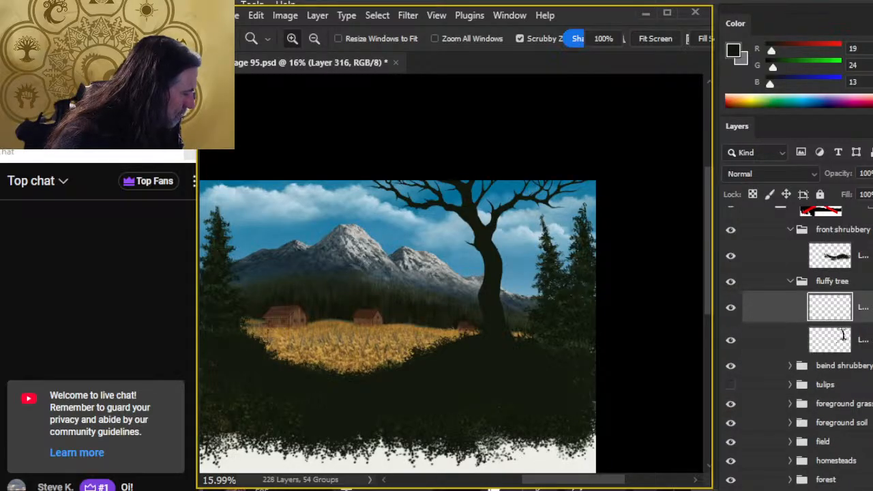
drag(382, 347, 584, 311)
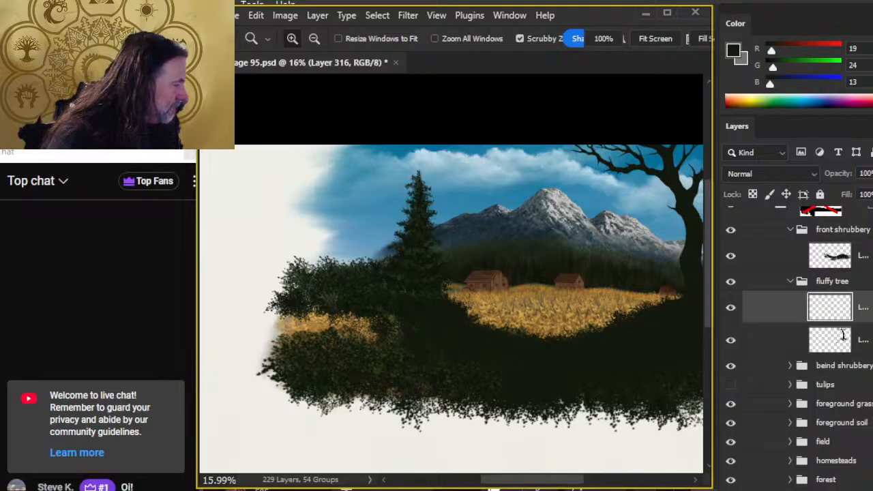
- Show layer 97 with the two figures in the big tree, move it into the "ref" group and make that group visible
scroll(798, 341, up, 3)
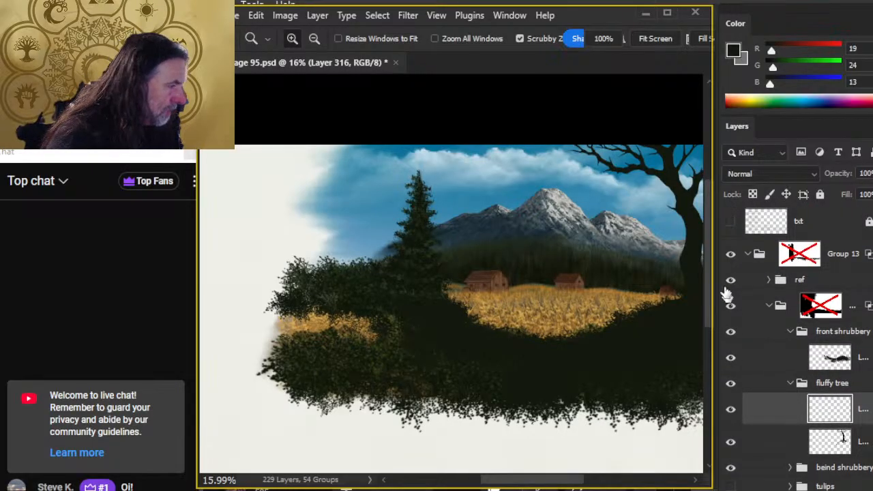
click(727, 292)
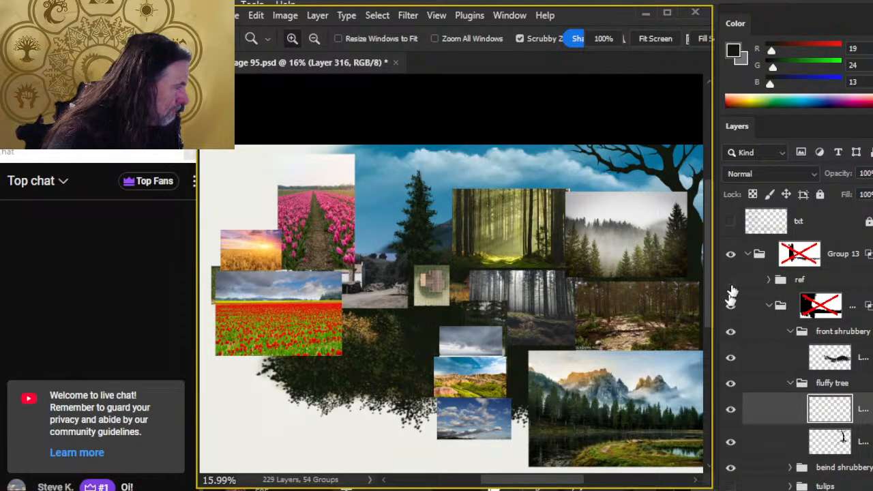
click(730, 281)
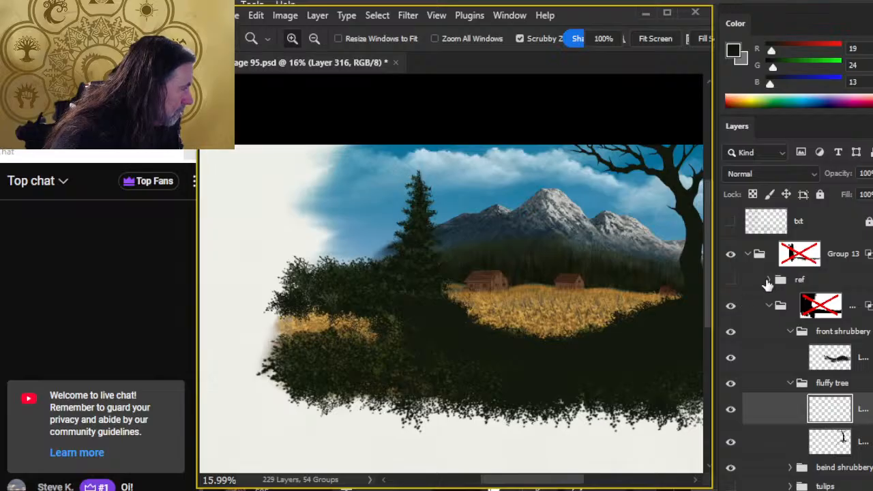
scroll(861, 316, up, 1)
scroll(844, 476, up, 1)
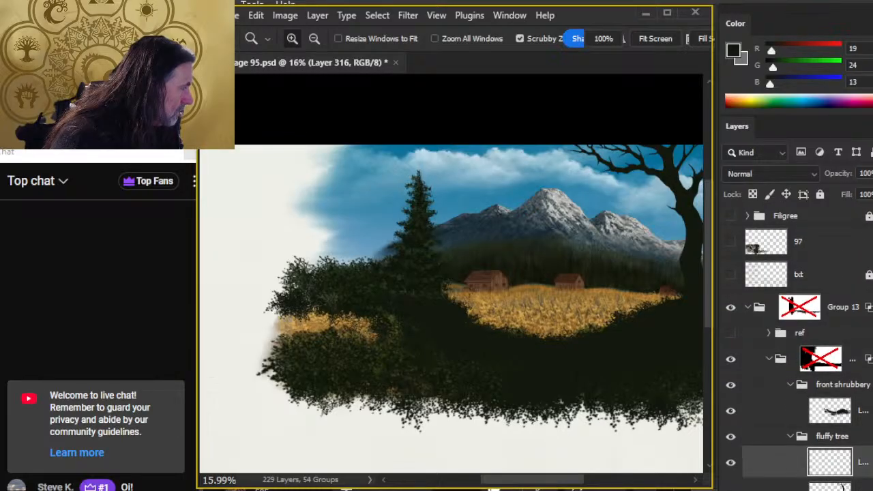
click(730, 242)
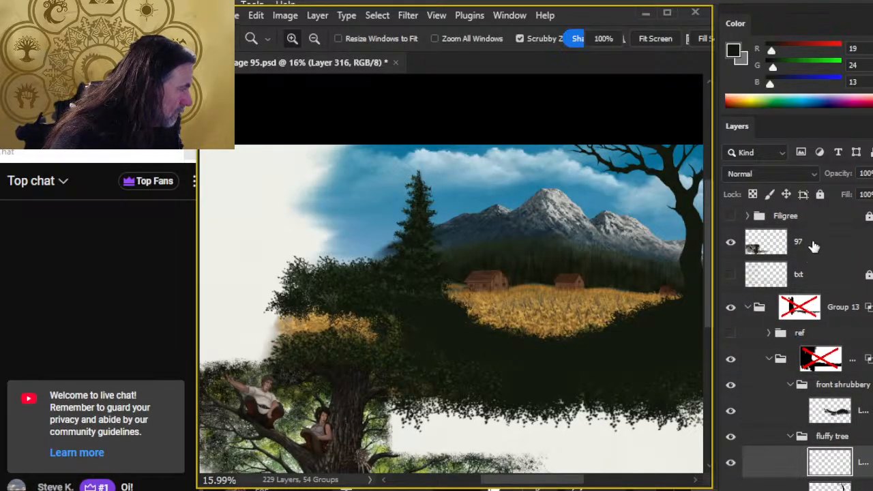
drag(809, 248, 796, 328)
click(769, 334)
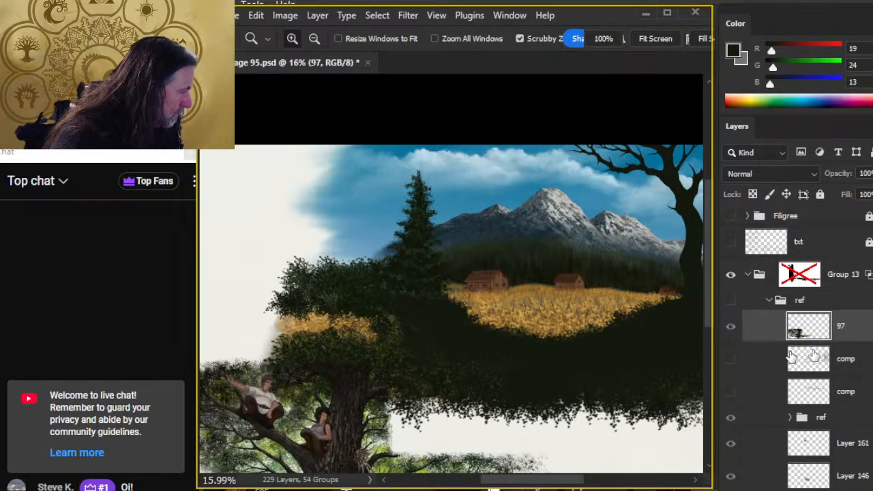
click(770, 301)
click(730, 300)
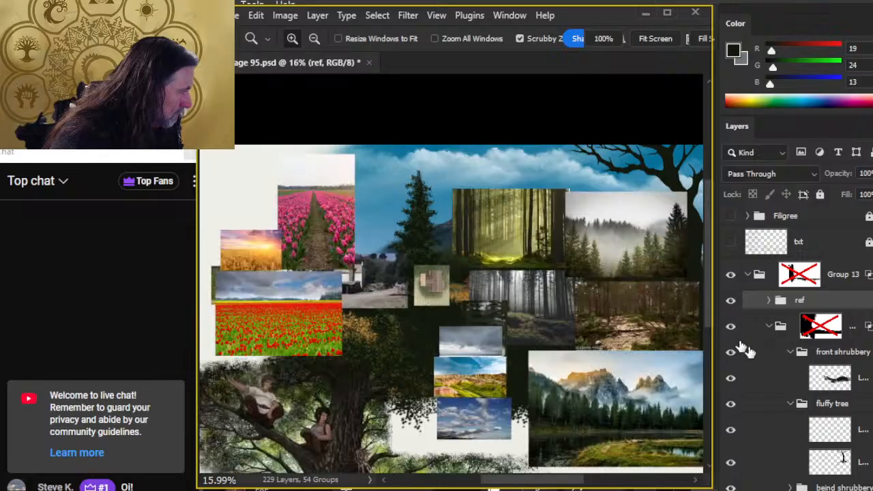
- Hide the nested "ref" group of flower and wheat field photos and check which layers it holds
click(769, 300)
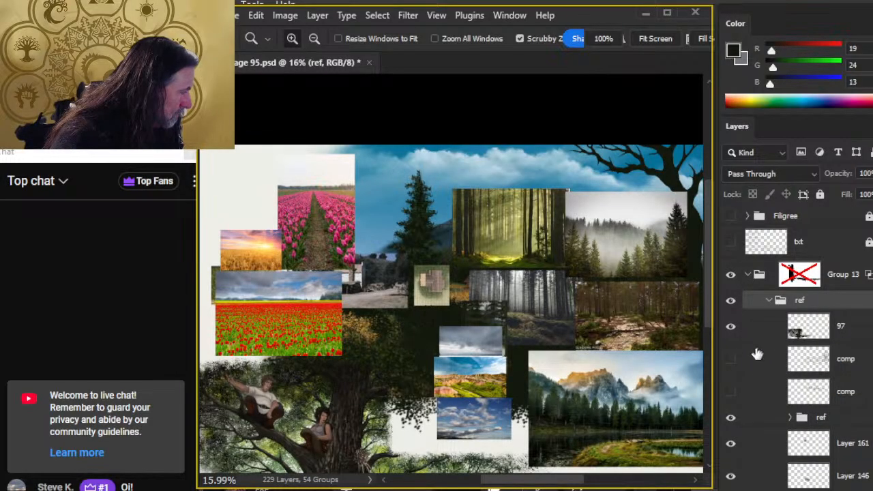
click(764, 374)
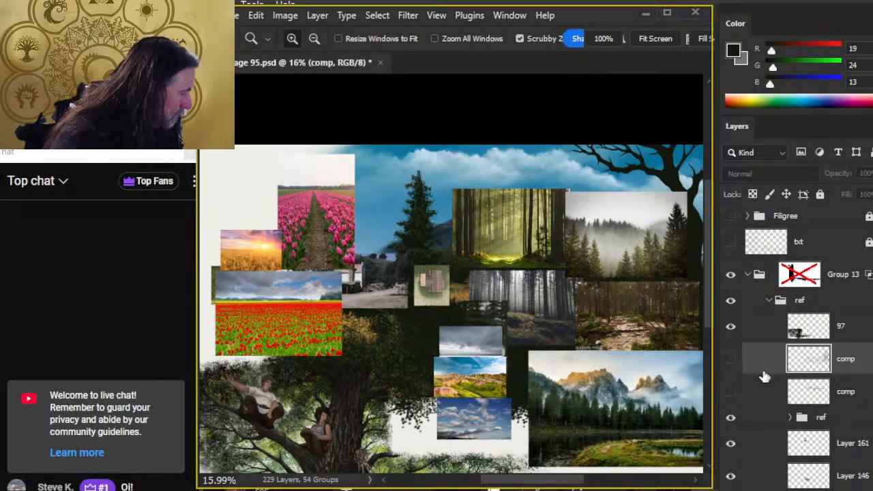
click(767, 449)
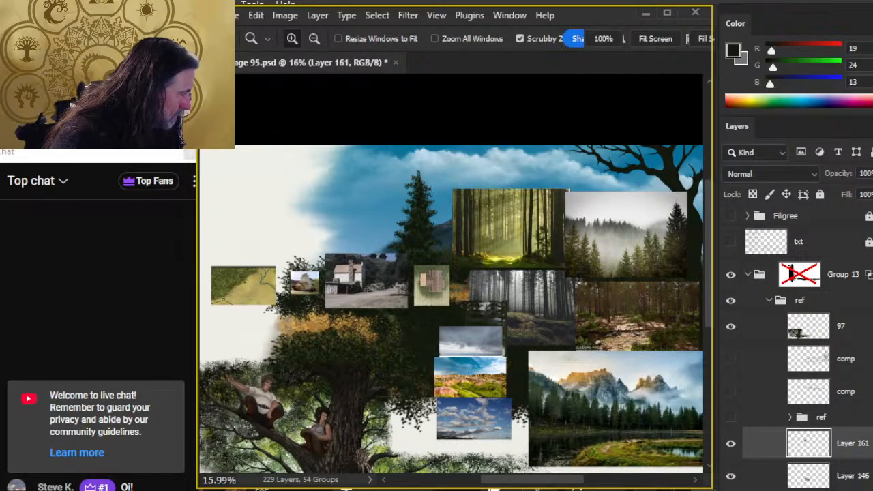
scroll(798, 348, down, 8)
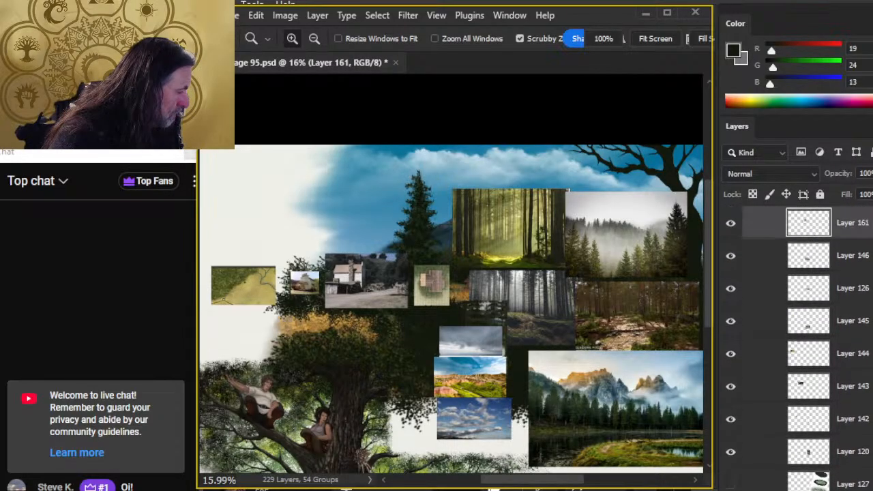
scroll(785, 288, up, 2)
click(796, 259)
click(789, 261)
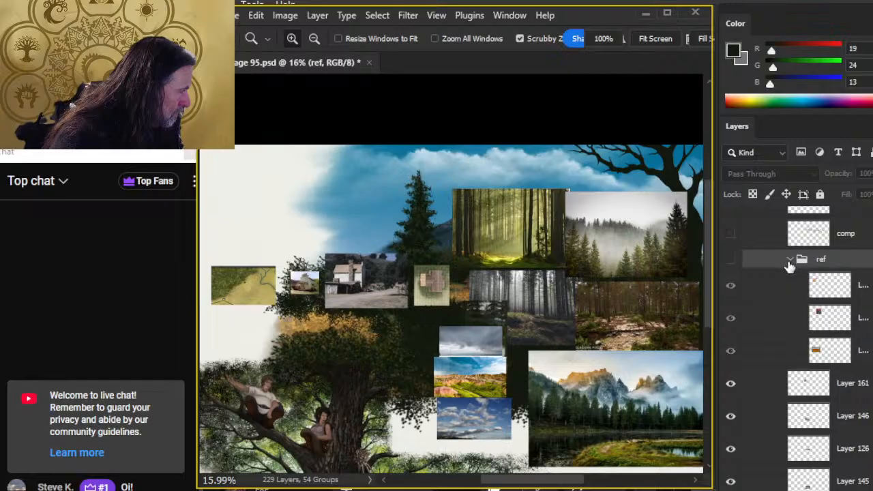
click(789, 260)
- Group the remaining reference photos from Layer 161 through Layer 121 and hide the new group
click(768, 292)
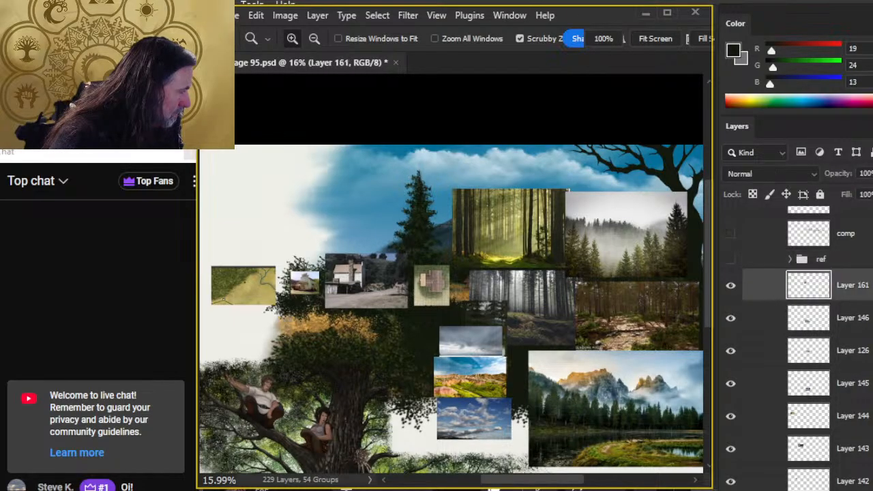
scroll(772, 409, down, 10)
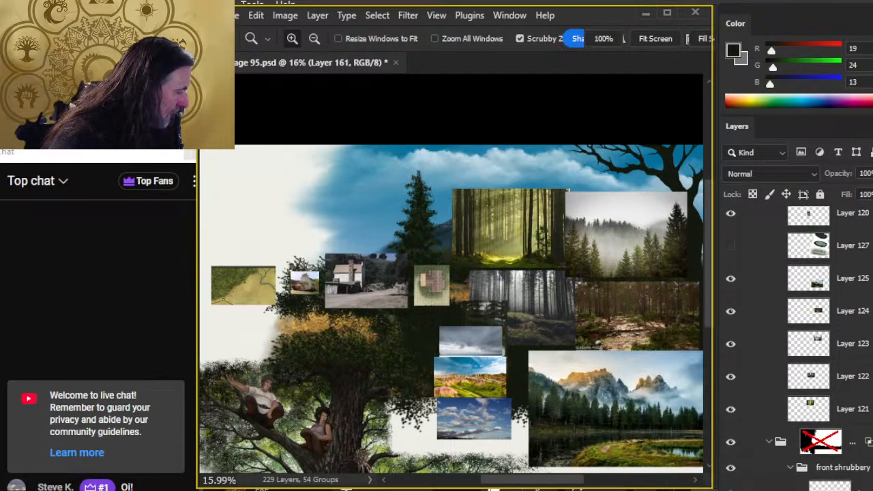
shift+click(764, 416)
key(ctrl+g)
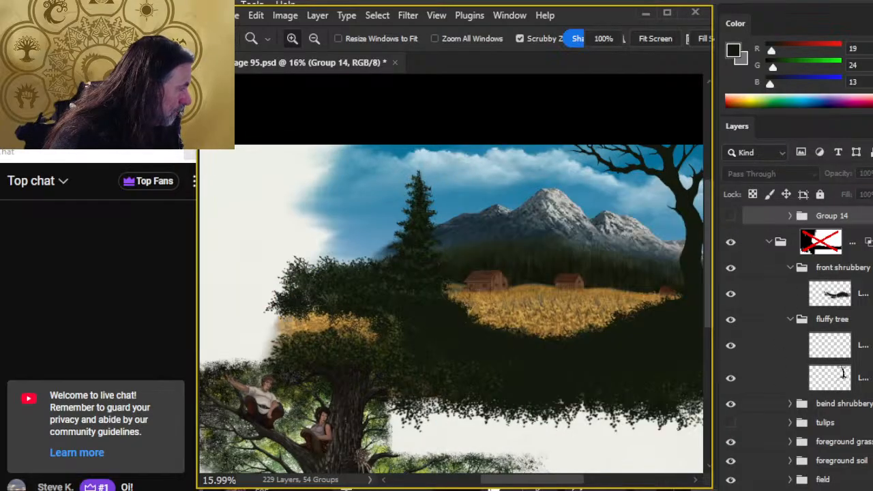
- Move the main "ref" group out of Group 13 to directly above it, then toggle its visibility off and on
scroll(843, 373, up, 5)
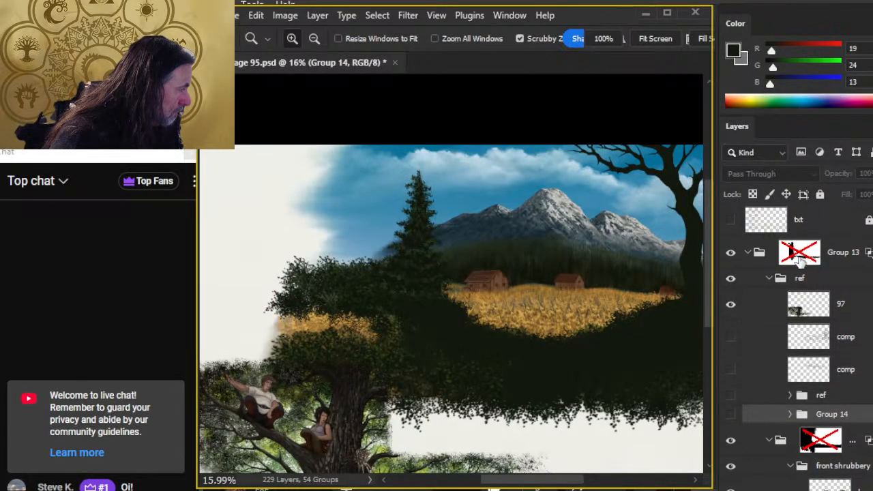
click(767, 278)
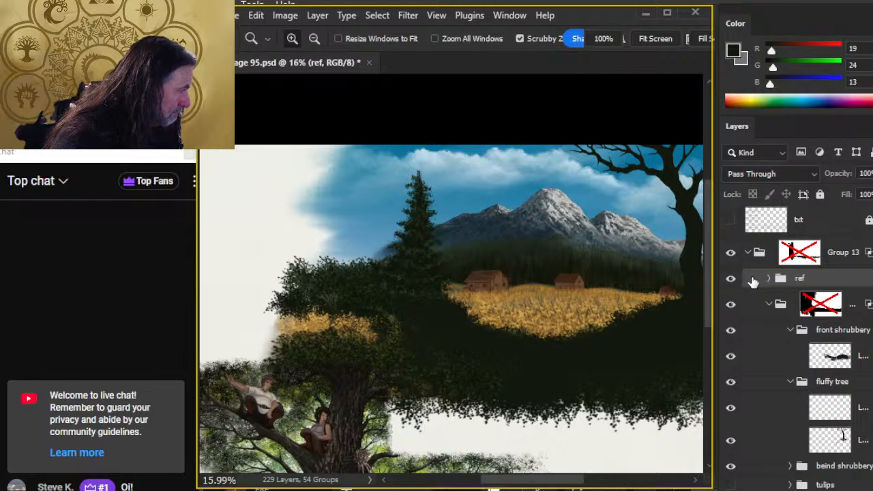
drag(757, 280, 760, 248)
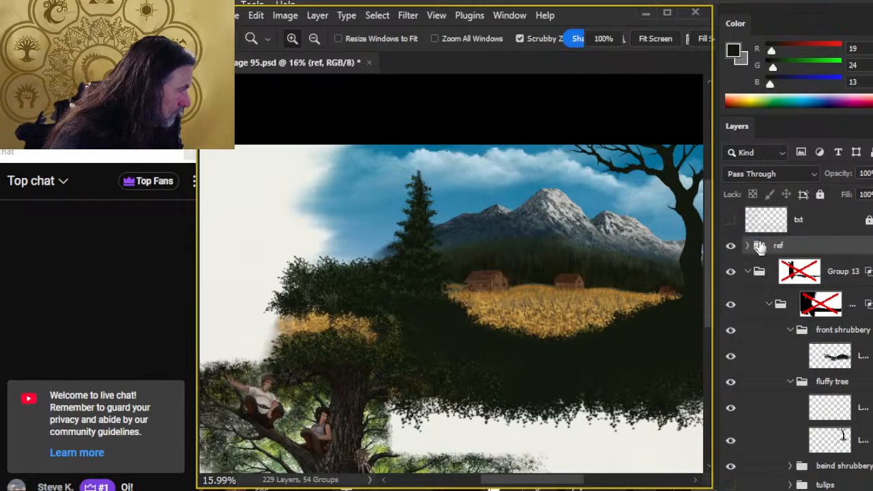
click(731, 246)
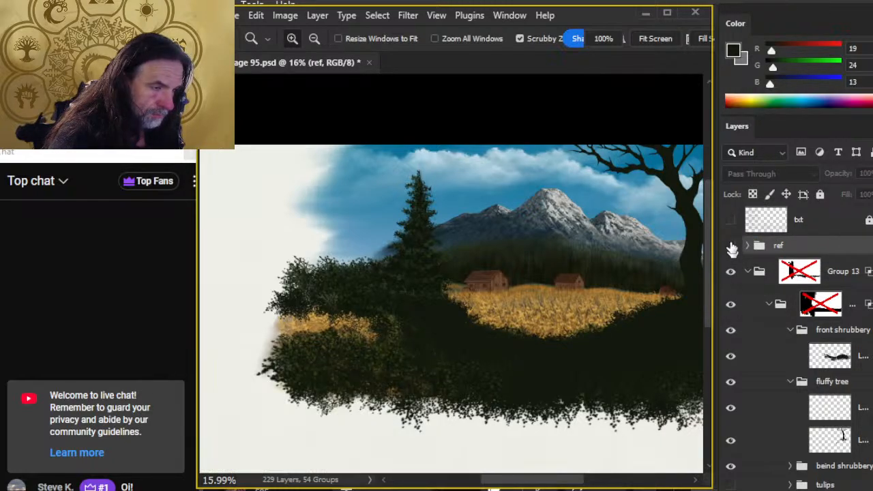
click(731, 247)
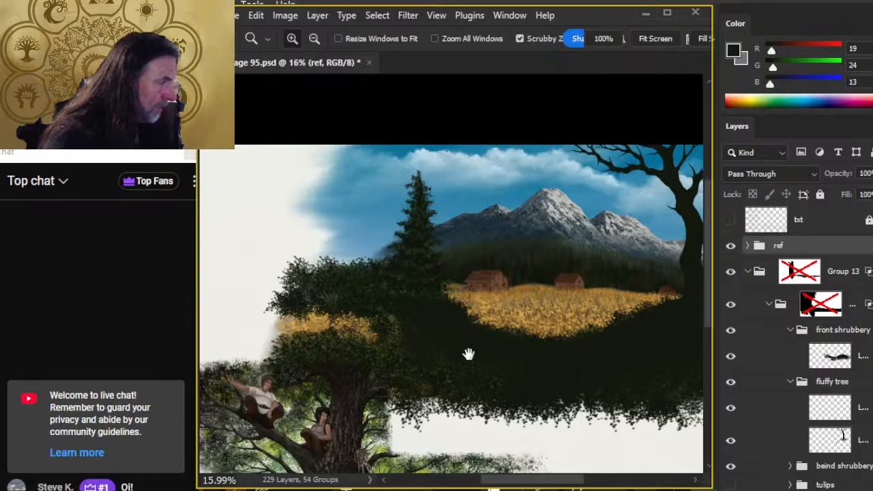
- Select the empty layer in the "fluffy tree" group and sample the dark bark colour (RGB 45, 41, 33) from the reference tree trunk
drag(499, 387, 615, 268)
click(743, 408)
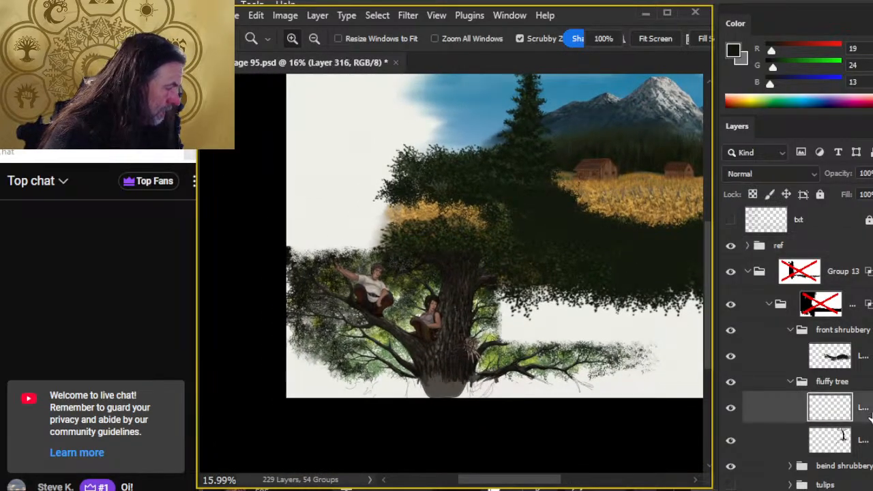
mouse_move(450, 312)
mouse_down()
mouse_move(452, 246)
mouse_move(446, 267)
mouse_move(440, 249)
mouse_up()
key(z)
drag(624, 332, 458, 308)
drag(623, 352, 326, 255)
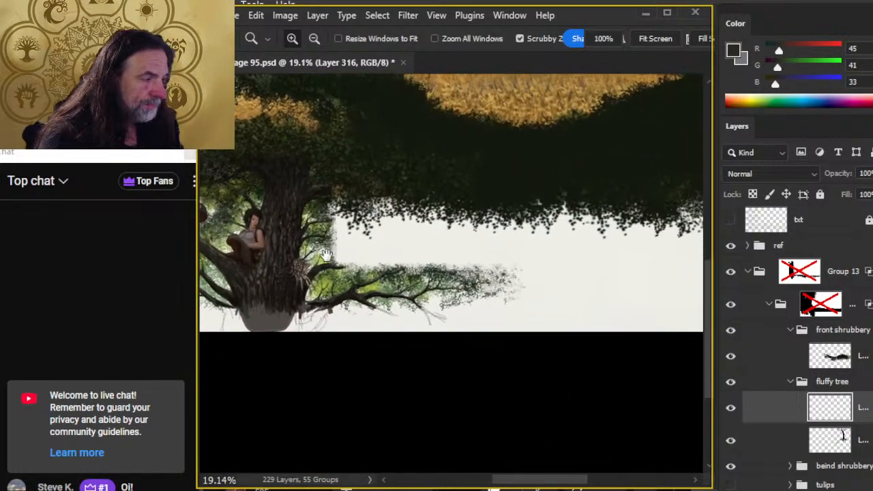
mouse_move(550, 273)
mouse_down()
mouse_move(532, 277)
mouse_move(413, 418)
mouse_up()
drag(614, 217, 567, 290)
drag(483, 249, 497, 263)
- Choose the Mountain Chisel brush and flatten its tip to a thin ellipse
key(b)
right_click(492, 258)
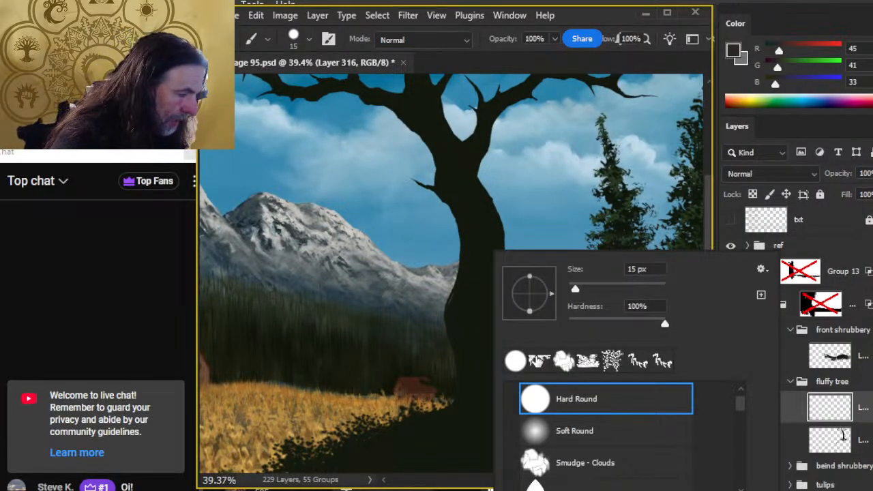
click(539, 362)
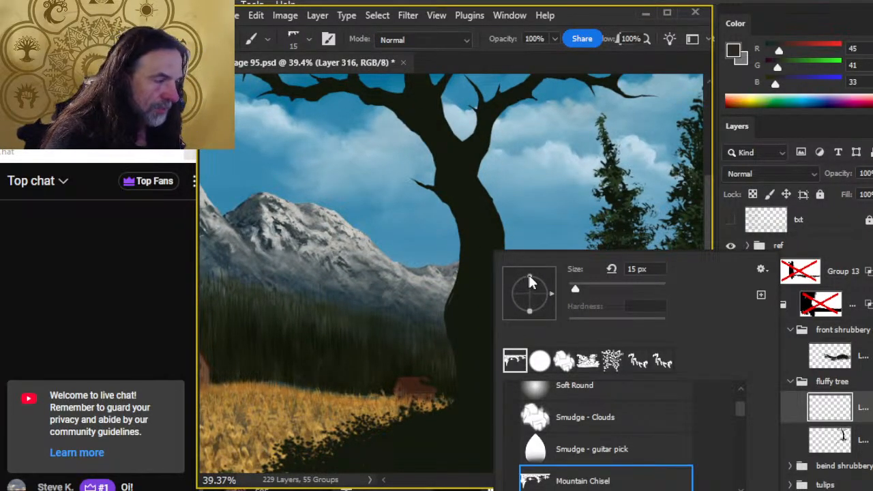
drag(531, 280, 533, 292)
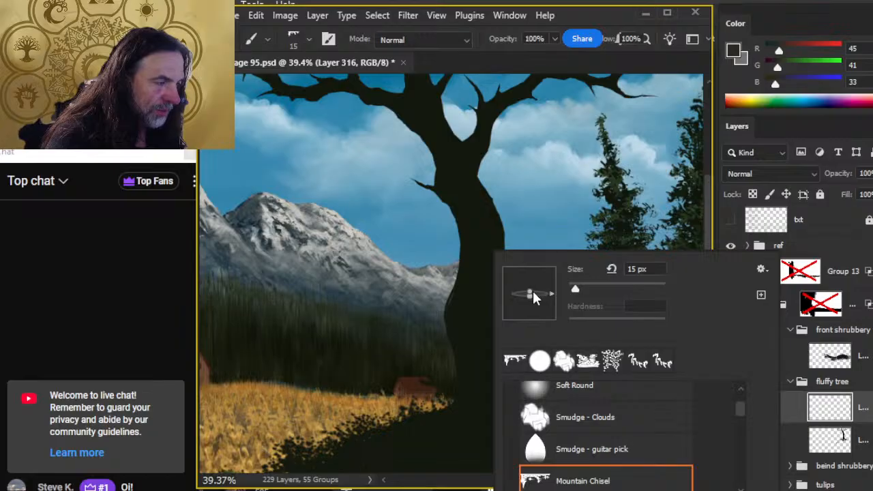
click(487, 65)
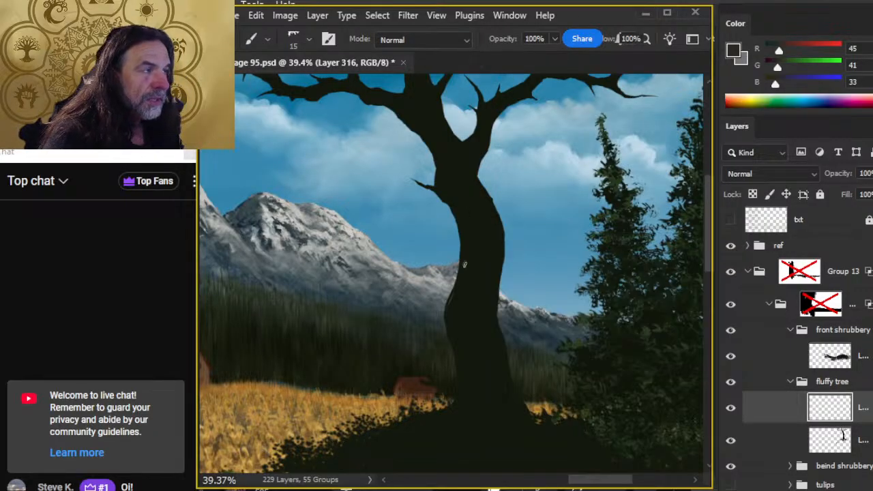
- Set the Mountain Chisel brush size to 125 px for painting bark on the tree trunk
key(bracketright)
key(bracketright)
key(bracketright)
key(bracketright)
key(bracketright)
key(bracketright)
key(bracketright)
key(bracketright)
key(bracketright)
key(bracketright)
key(bracketright)
key(bracketright)
key(bracketright)
key(bracketright)
key(bracketright)
key(bracketright)
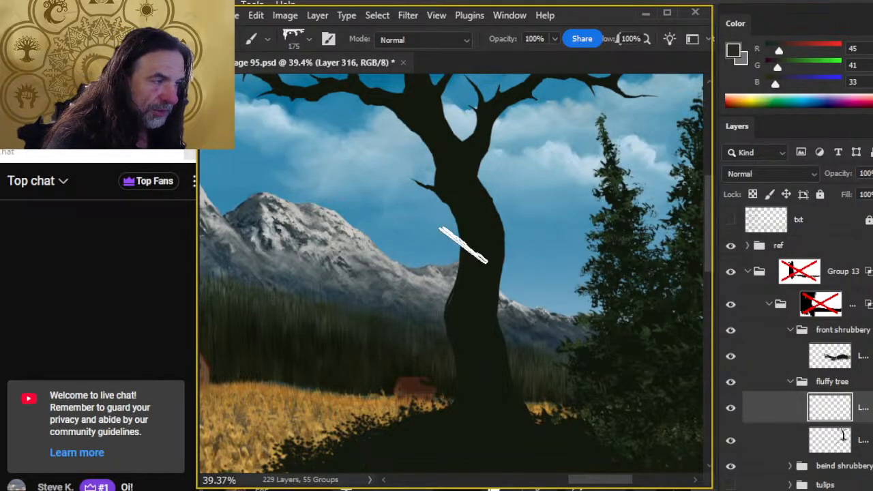
key(bracketleft)
key(bracketleft)
key(bracketleft)
key(bracketleft)
key(bracketleft)
key(bracketleft)
key(bracketleft)
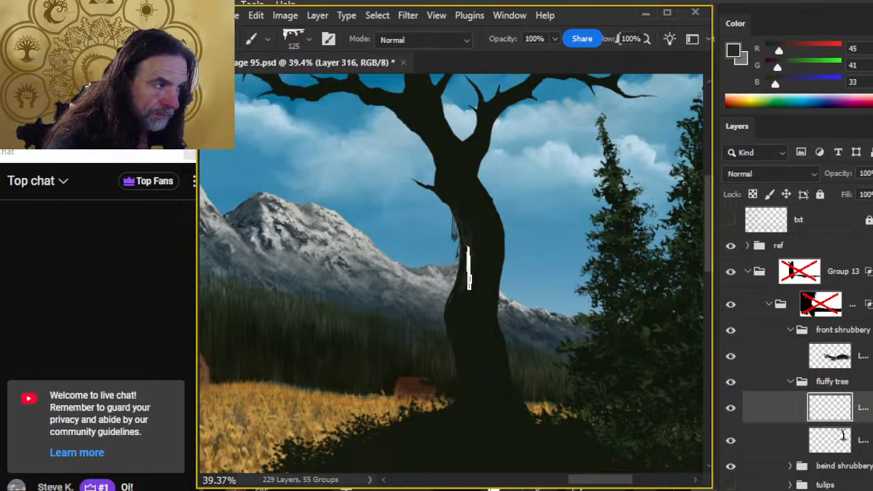
- Paint dark brown bark strokes down the left side of the trunk, with the brush at 150 px and 100 px
key(bracketright)
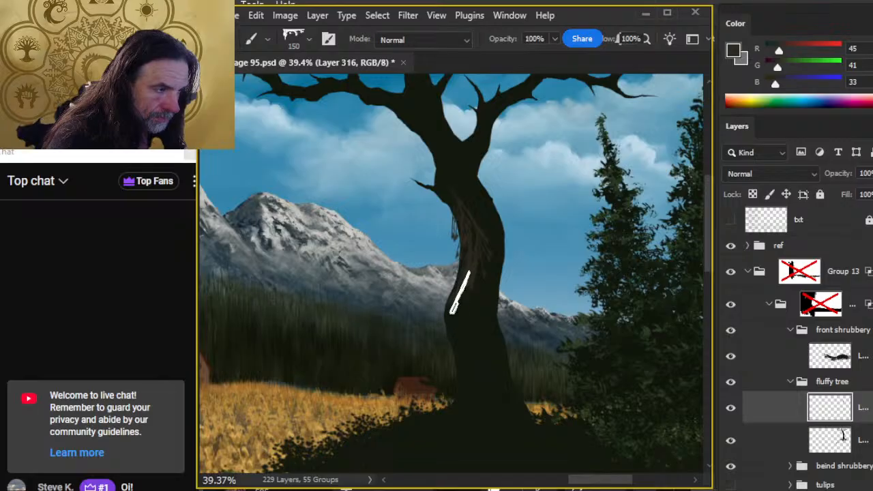
key(bracketleft)
key(bracketleft)
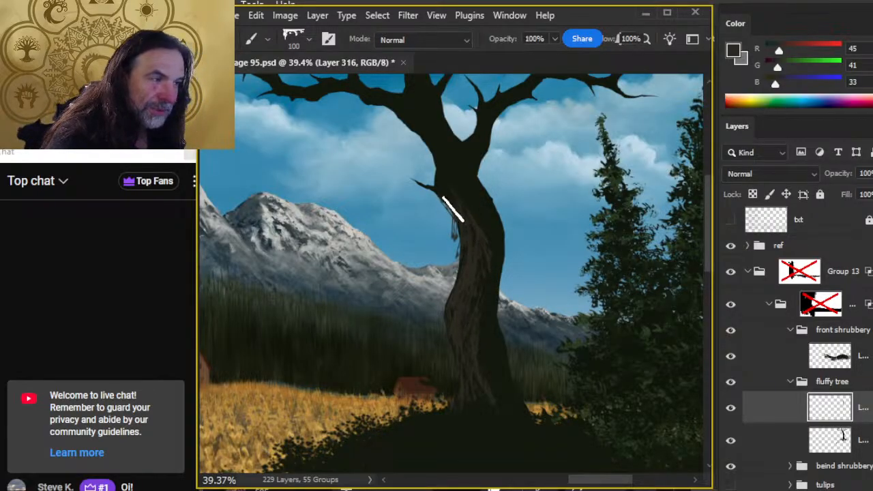
- Erase the bark strokes spilling past the trunk's left edge using a 30 px eraser
key(e)
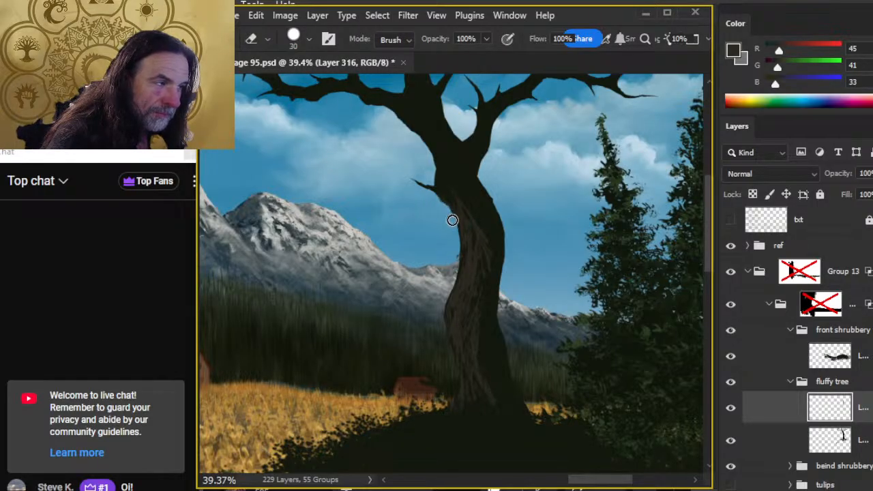
drag(452, 271, 435, 304)
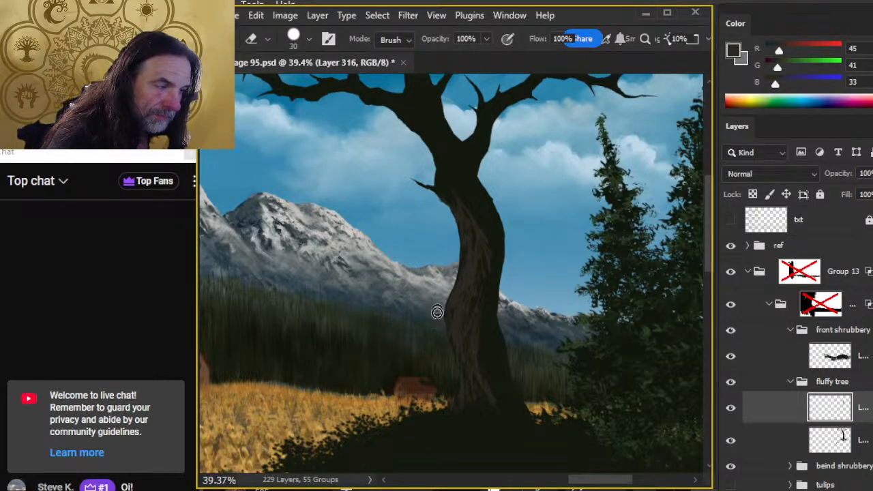
- Paint bark texture over the upper trunk, the fork and the left branch's underside, reducing the brush from 70 px to 45 px
key(b)
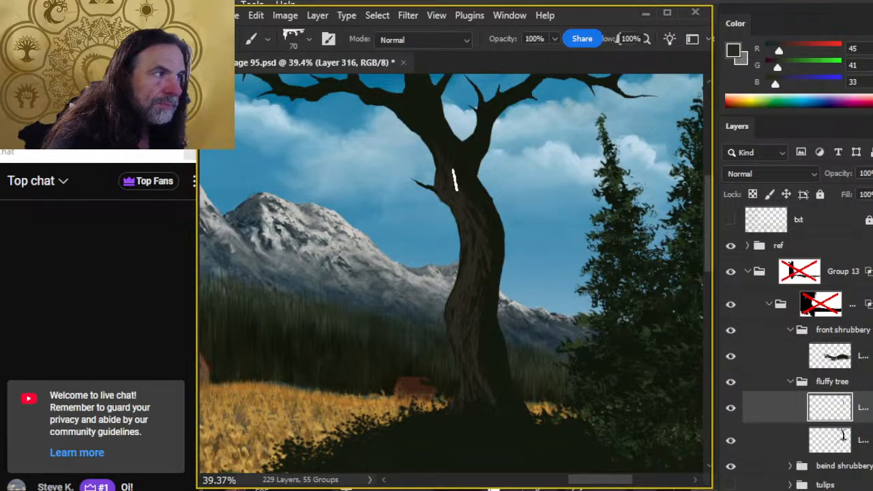
drag(421, 136, 448, 245)
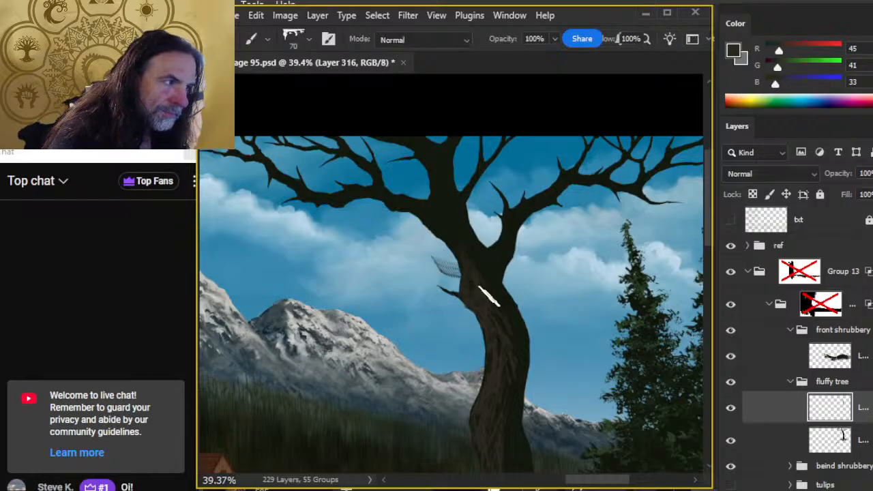
key(z)
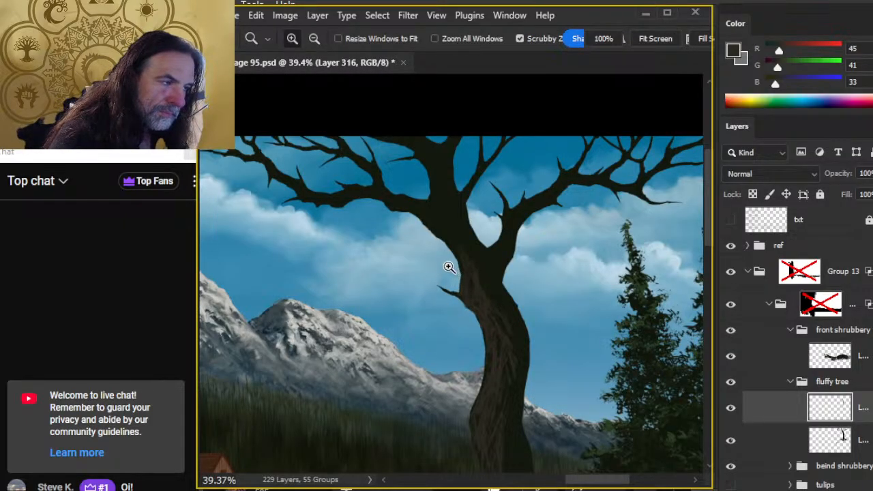
click(448, 267)
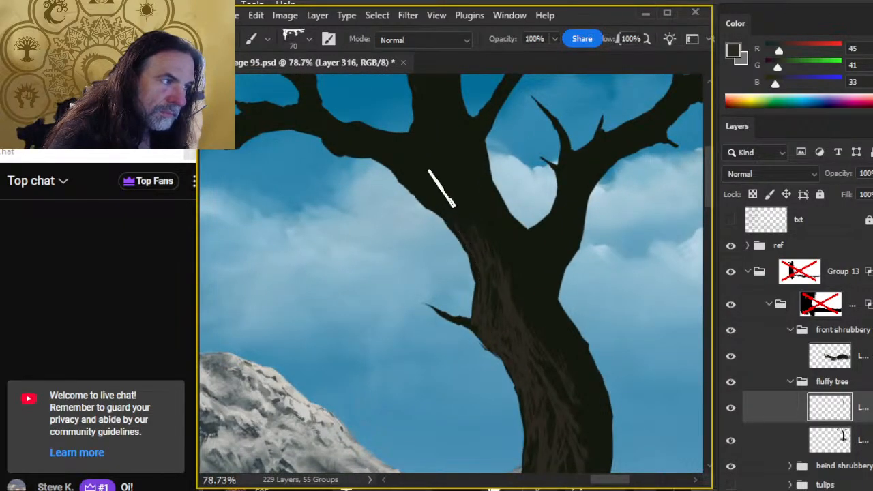
key(bracketleft)
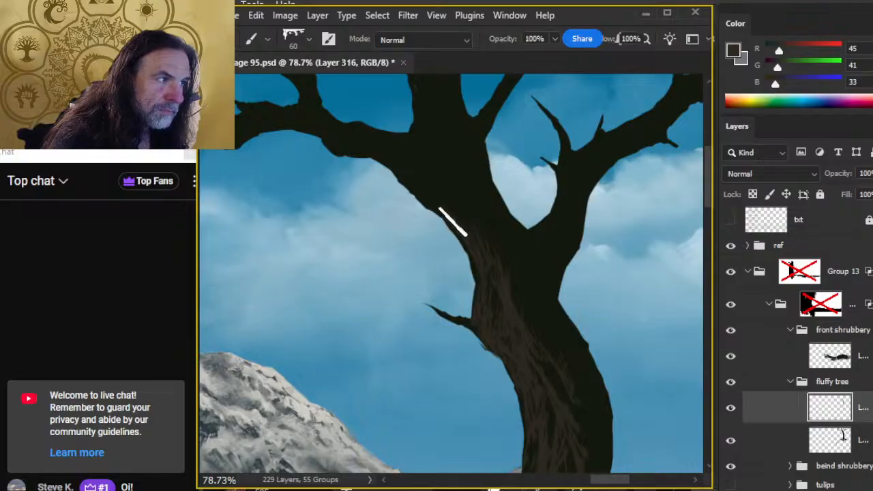
key(bracketright)
key(bracketright)
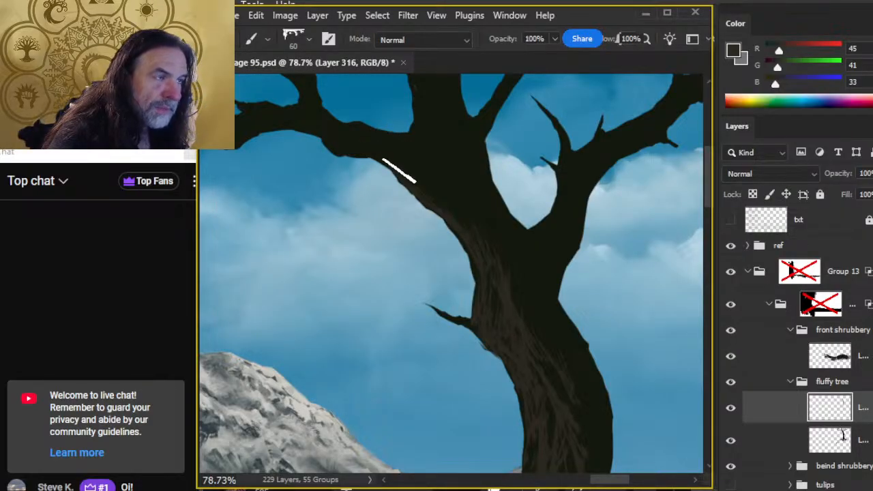
key(bracketleft)
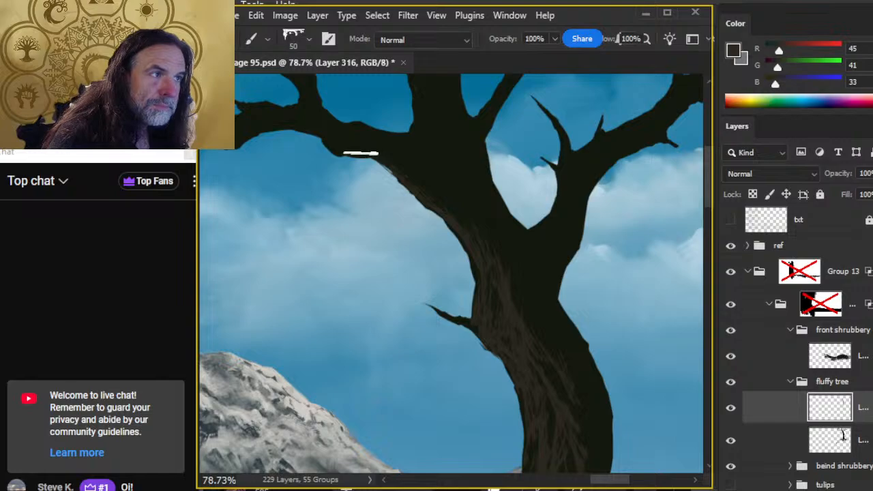
key(bracketleft)
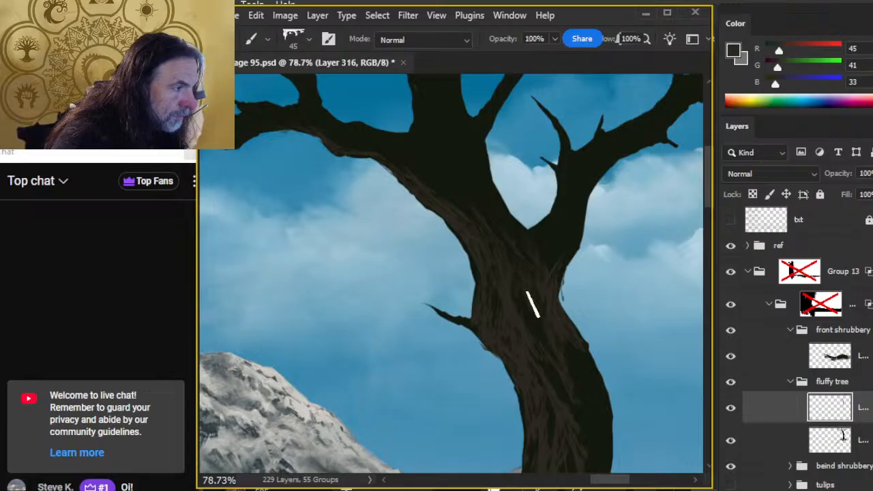
- Extend the bark strokes down the left side of the lower trunk to its base with the 45 px brush
drag(596, 408, 489, 222)
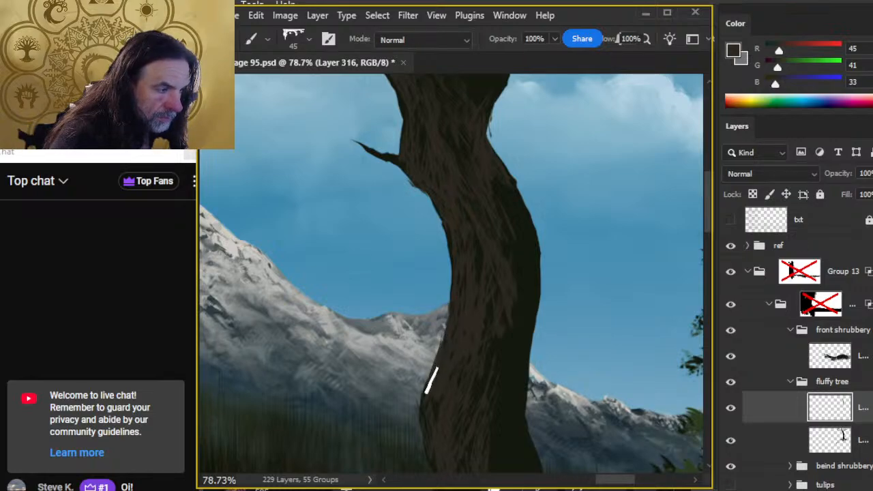
drag(436, 416, 477, 218)
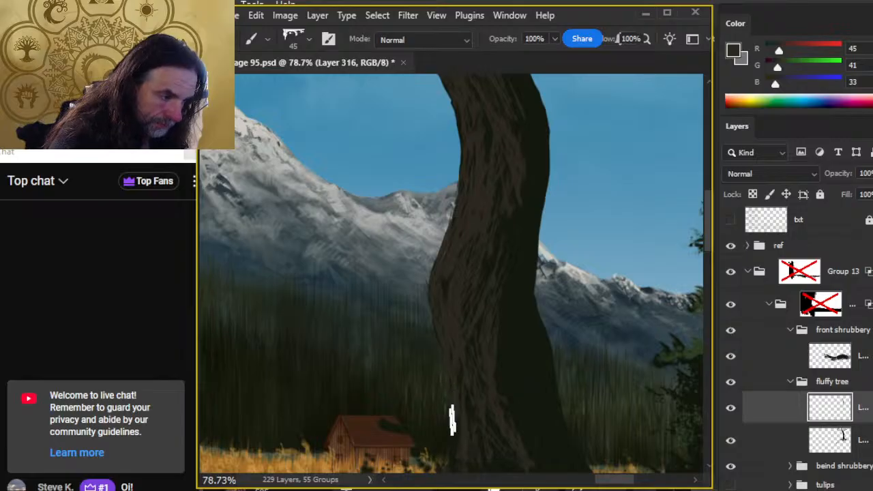
drag(465, 442, 505, 310)
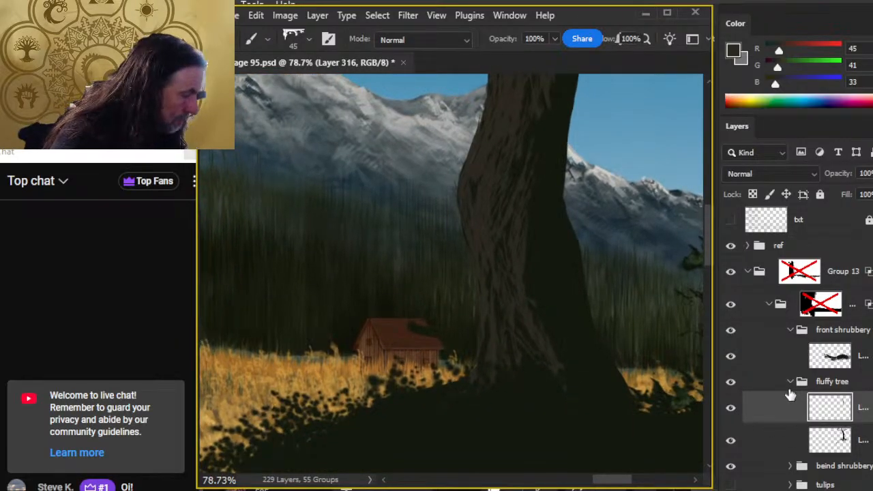
- Erase the dark patch overlapping the cabin roof on the lower layer of the "fluffy tree" group (Layer 302)
click(782, 453)
key(e)
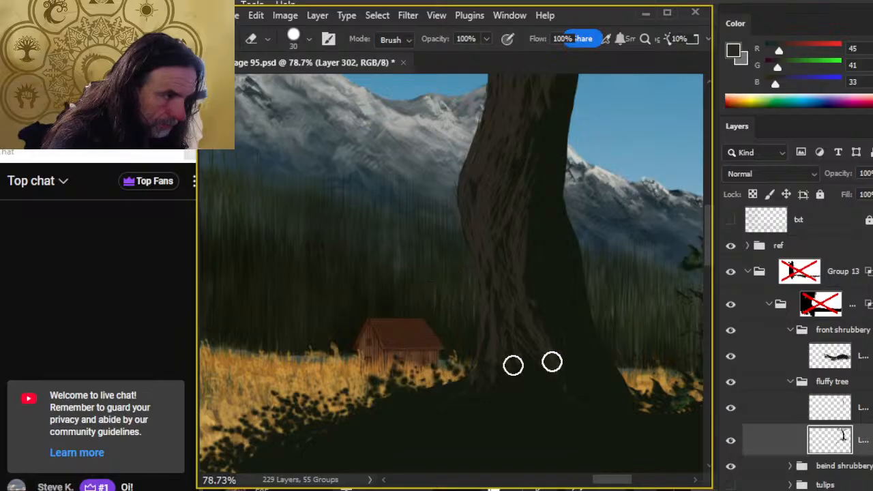
- Return to the bark layer (Layer 316) and paint 45 px bark strokes over the right-hand roots and up the trunk
click(819, 407)
key(b)
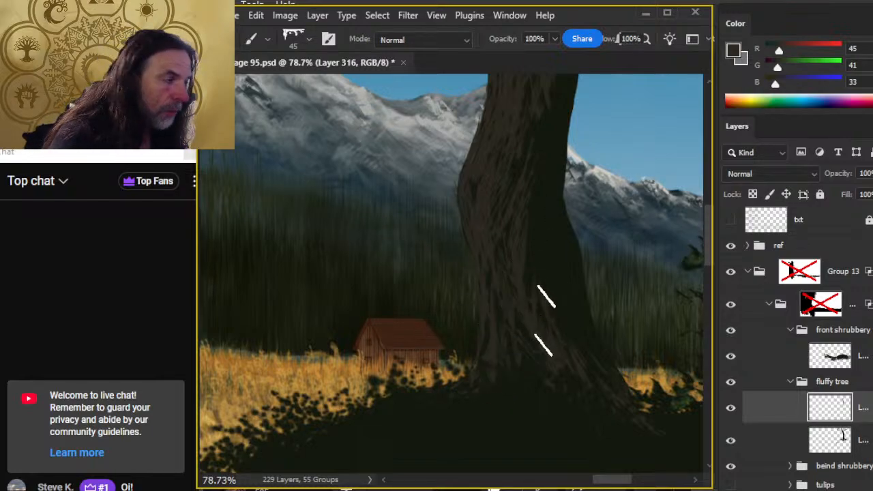
drag(555, 283, 534, 348)
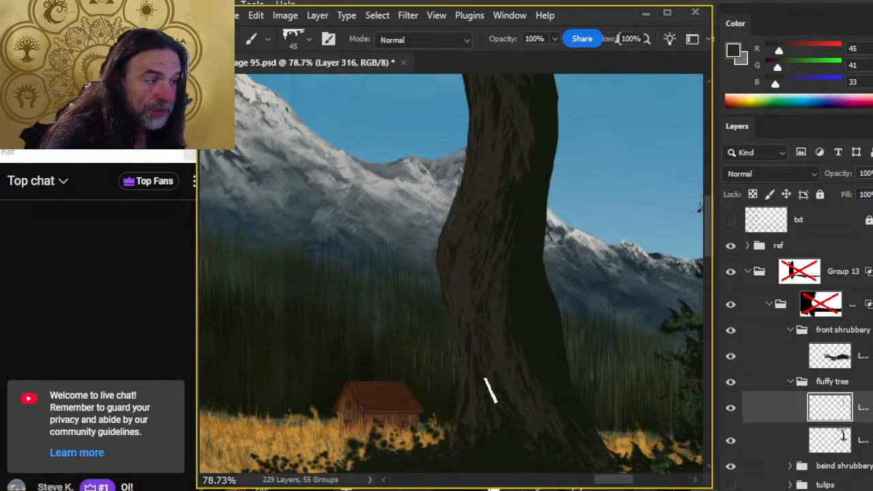
drag(510, 323, 517, 374)
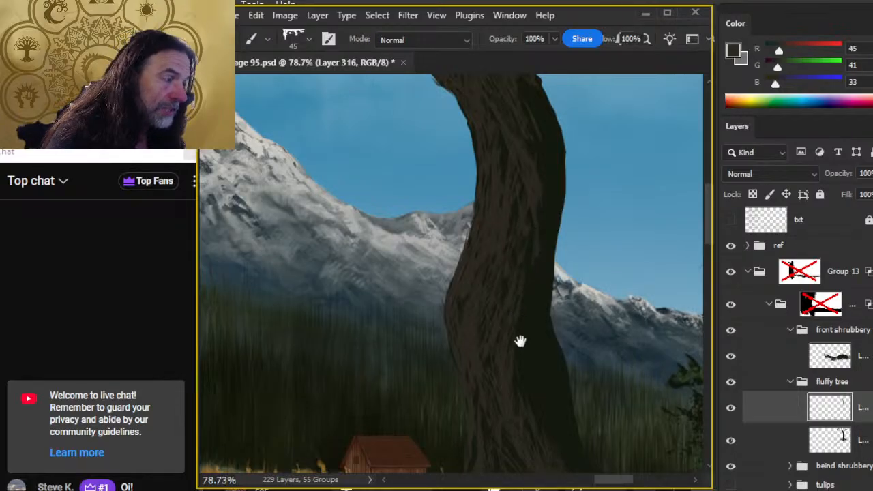
drag(521, 343, 513, 411)
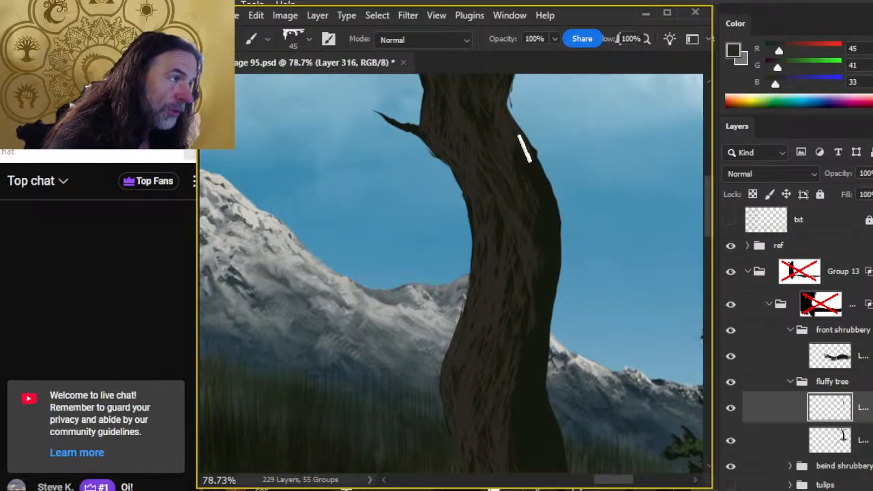
drag(532, 109, 526, 182)
- Erase the bark overspill beside the upper trunk's right edge and touch up the left edge with 45 px bark strokes
key(e)
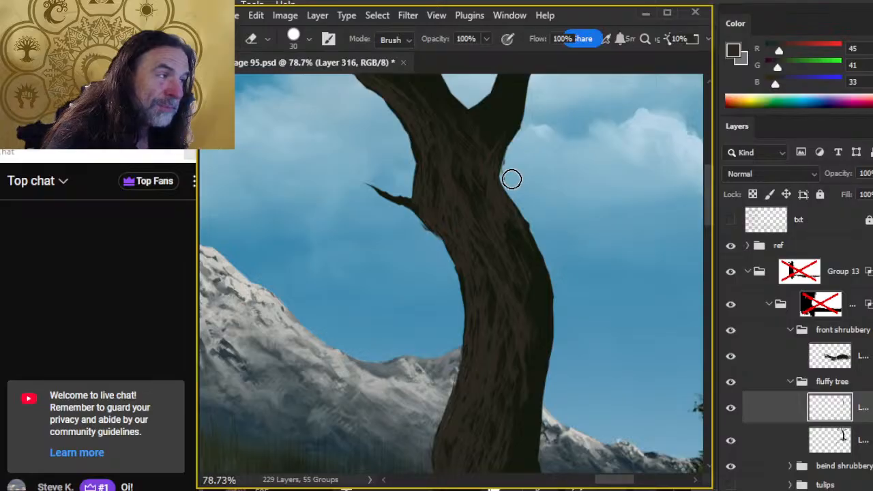
key(b)
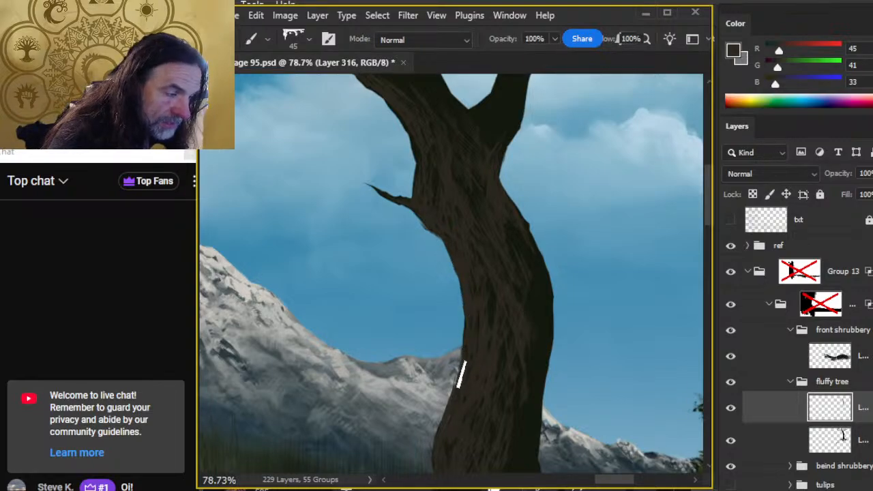
key(e)
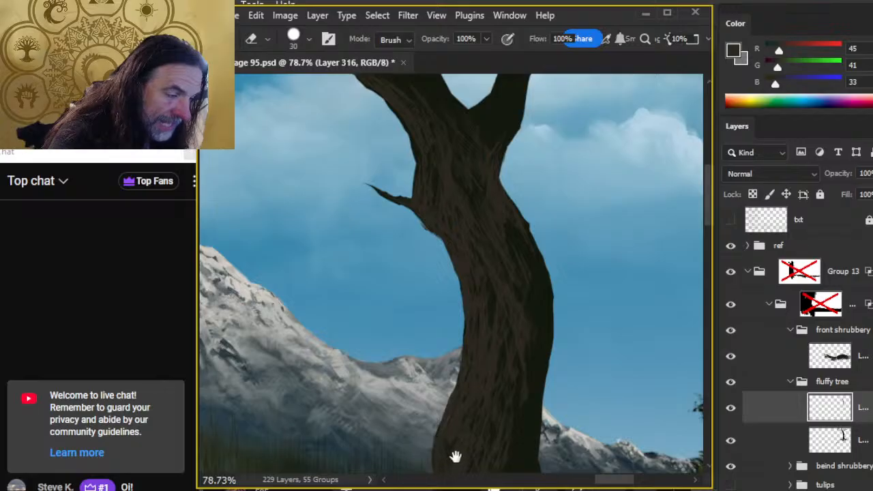
drag(455, 456, 479, 300)
key(b)
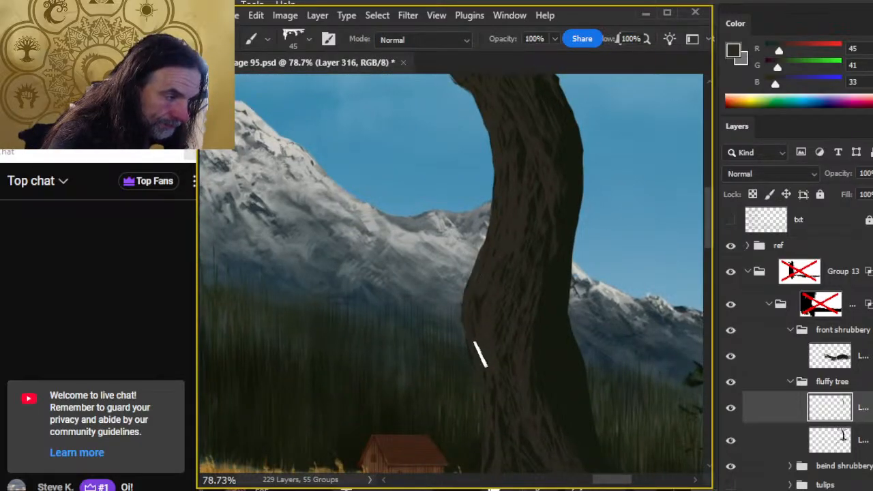
- Clean up the lower trunk's left edge by erasing bark overspill with the 30 px eraser
key(e)
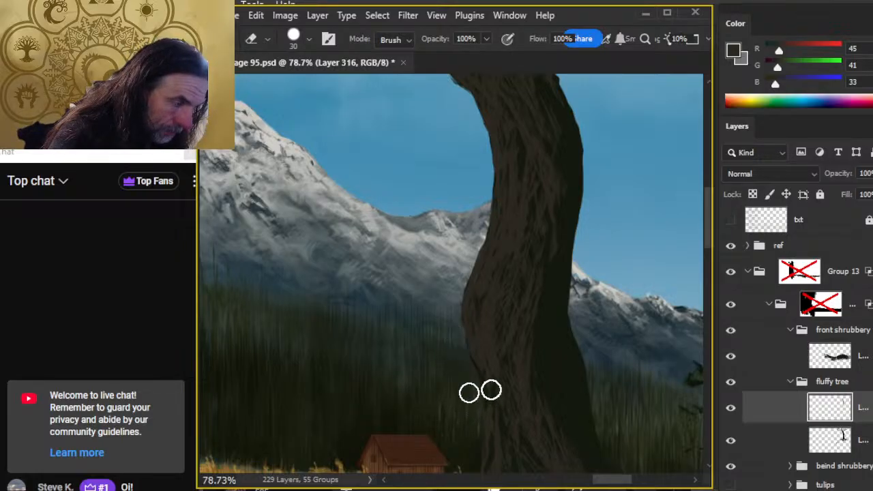
key(b)
key(e)
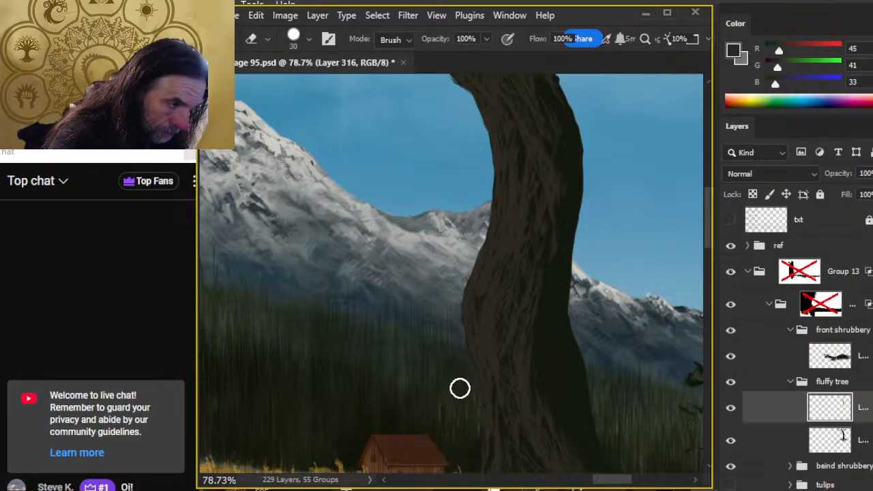
scroll(454, 335, down, 3)
drag(445, 287, 447, 290)
- Add fine bark strokes along the left edge of the lower trunk, with the brush at 30 px and 20 px
key(b)
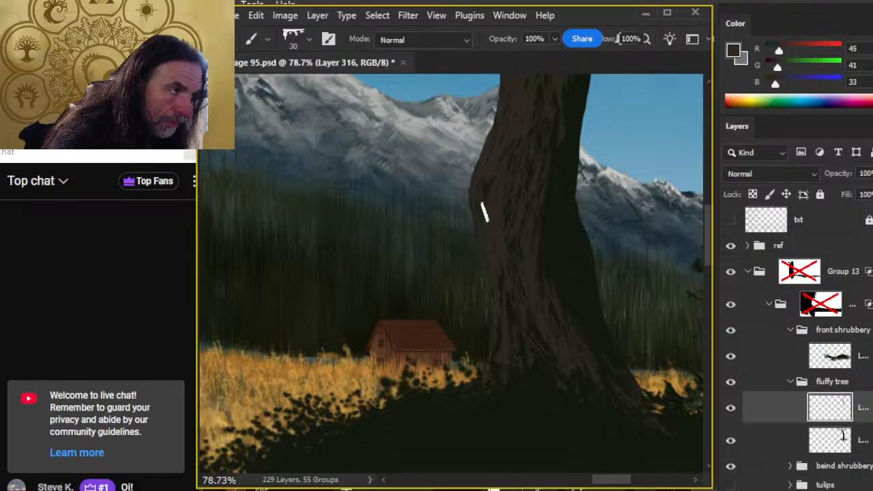
key(bracketleft)
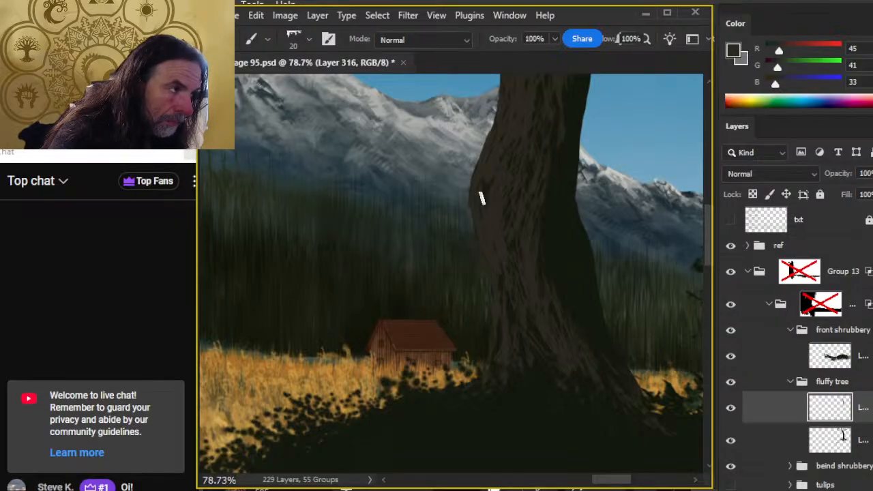
scroll(516, 265, down, 4)
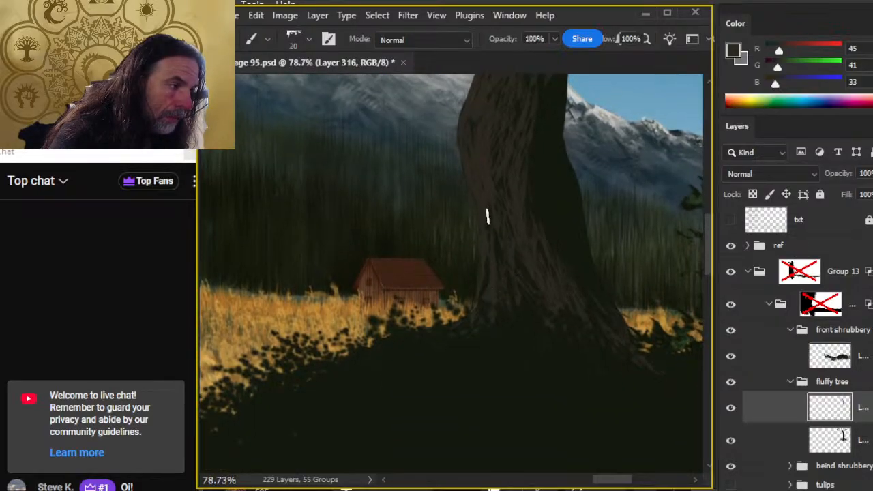
scroll(472, 308, up, 7)
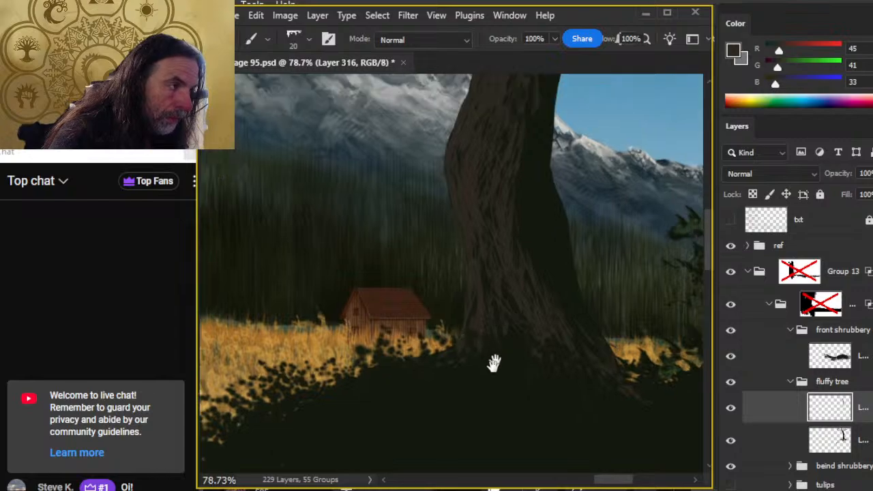
- Set the brush to 35 px and paint bark texture over the dark right side of the lower trunk and roots
key(bracketright)
key(bracketright)
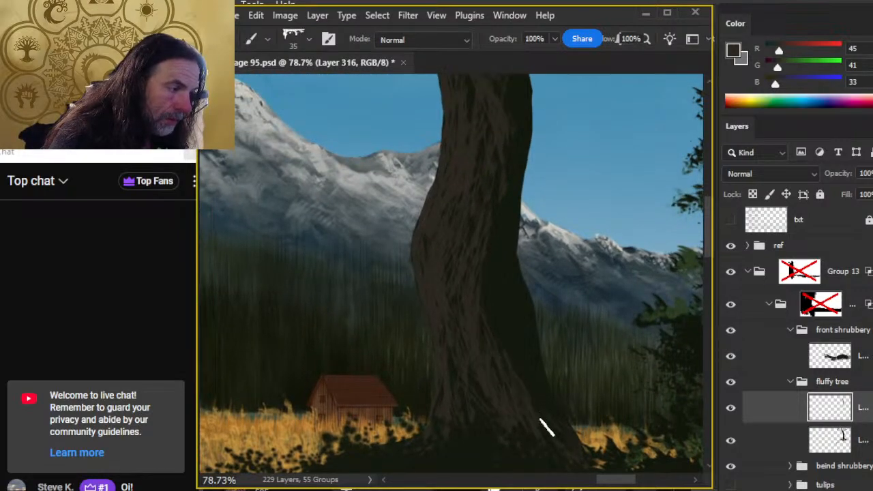
drag(502, 269, 485, 341)
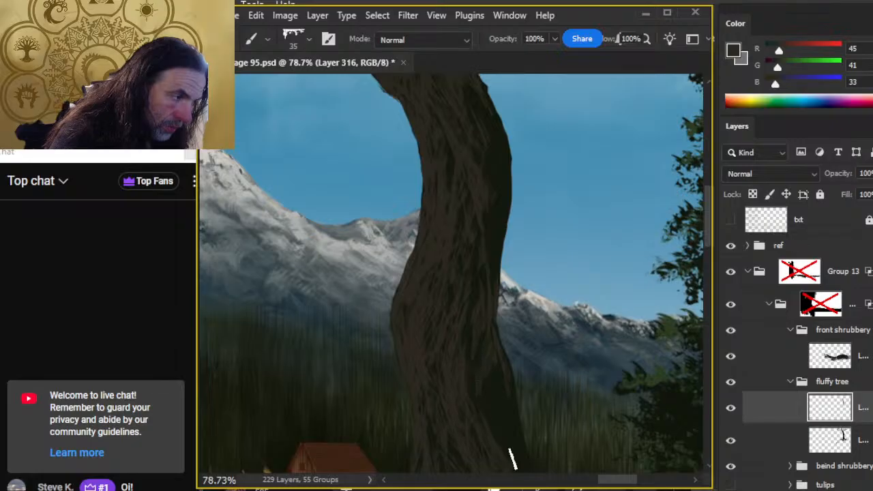
drag(473, 404, 396, 288)
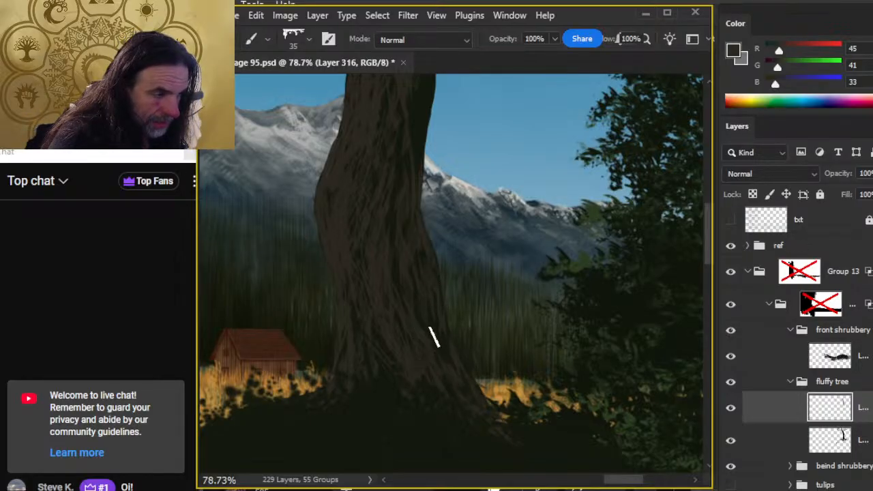
drag(406, 222, 425, 366)
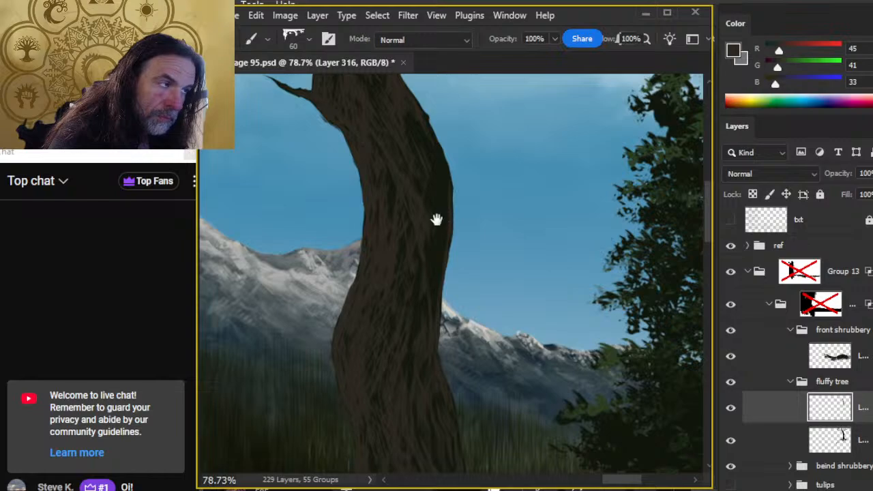
- Set the brush to 45 px and paint bark strokes along the upper trunk's dark right edge
drag(435, 219, 423, 313)
key(bracketleft)
key(bracketleft)
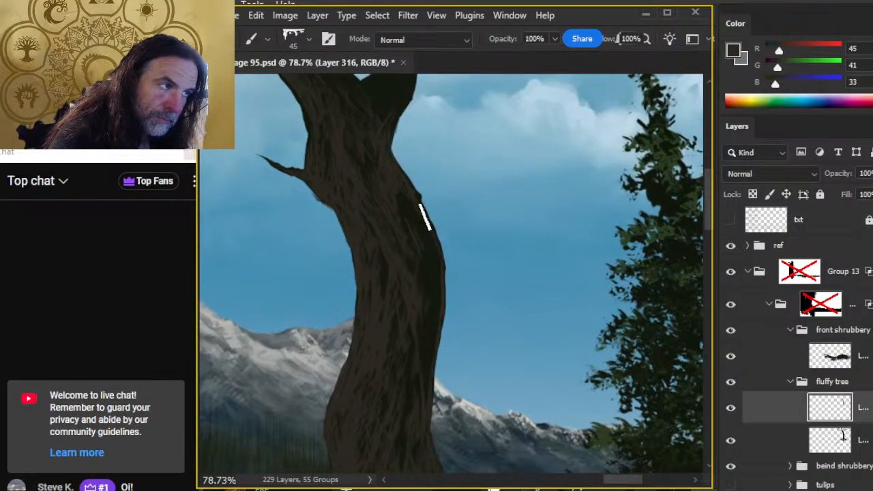
- Erase the small bump on the trunk's right silhouette edge on Layer 302 and reselect the bark layer, Layer 316
click(772, 442)
key(e)
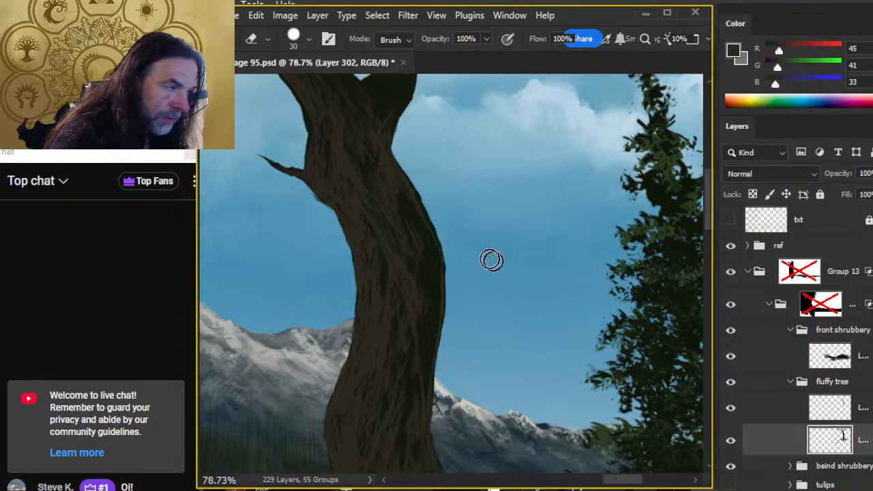
click(772, 398)
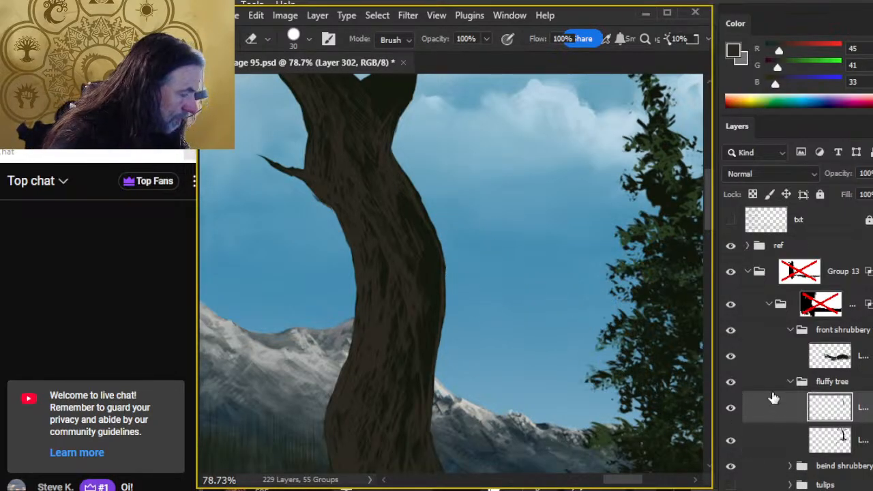
- Fill the remaining dark strip along the upper trunk's right side with 45 px bark strokes
mouse_move(411, 247)
mouse_down()
mouse_move(386, 284)
mouse_move(420, 292)
mouse_up()
key(b)
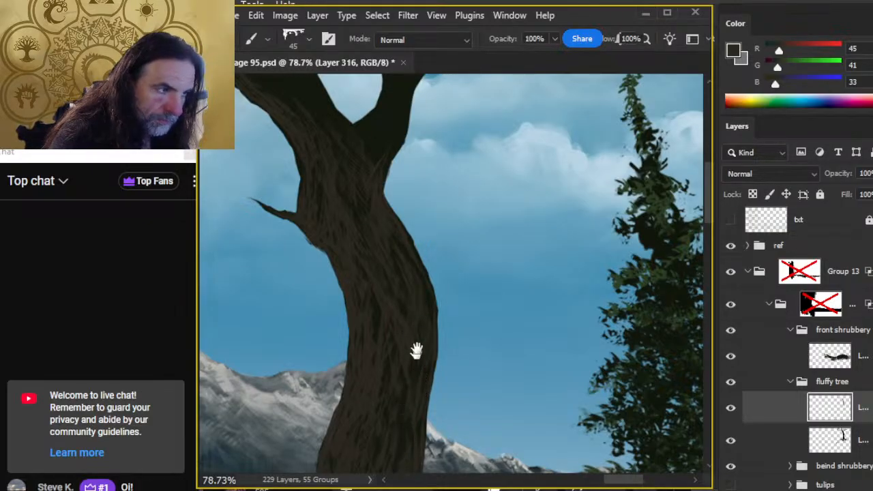
drag(416, 350, 452, 211)
- Paint 45 px bark texture over the right-hand fork and up its main branch, erasing overspill at the edges
key(z)
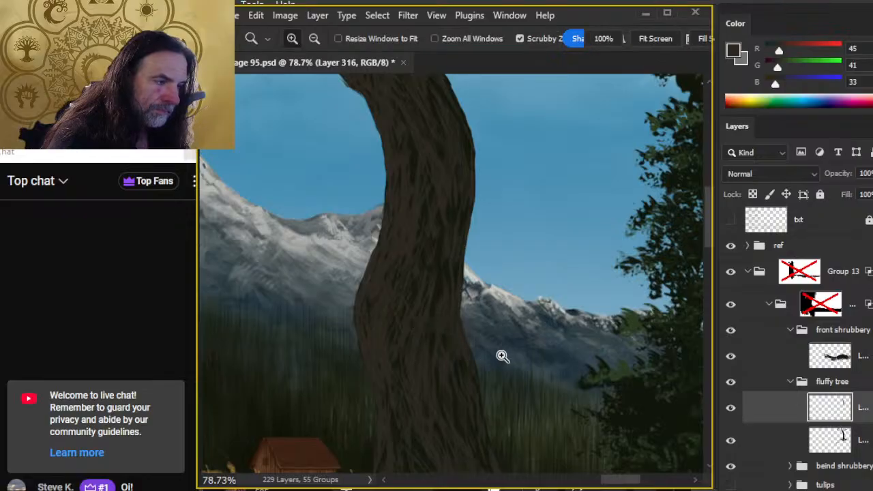
drag(502, 356, 482, 355)
drag(547, 389, 505, 394)
drag(547, 342, 514, 402)
mouse_move(424, 249)
mouse_down()
mouse_move(452, 262)
mouse_move(444, 321)
mouse_up()
key(b)
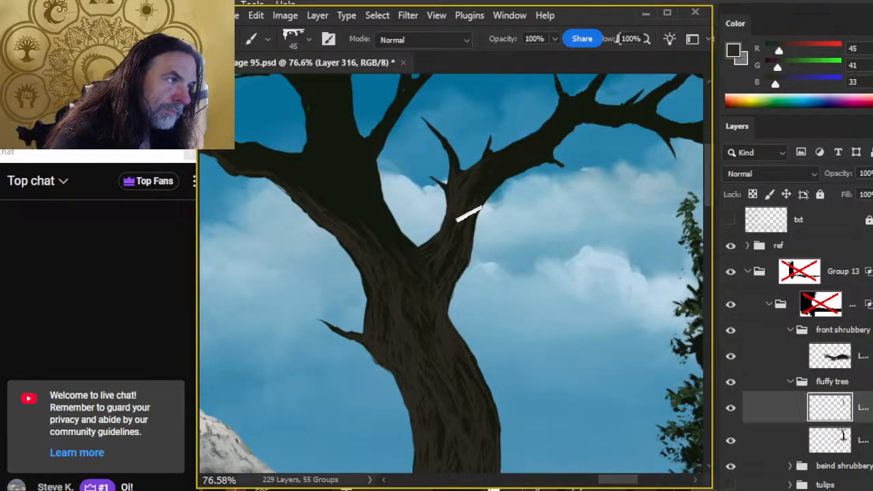
key(e)
key(b)
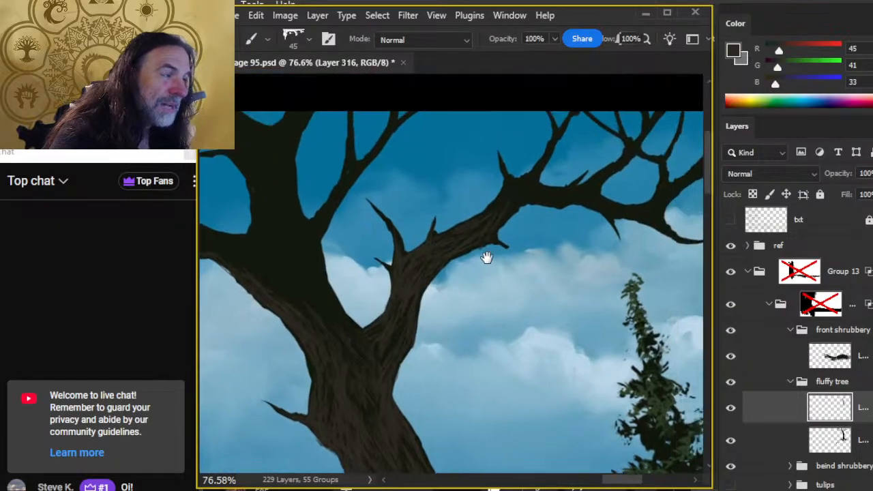
- Extend the 45 px bark texture along the outer right-hand branches and erase overspill around them
drag(561, 114, 487, 204)
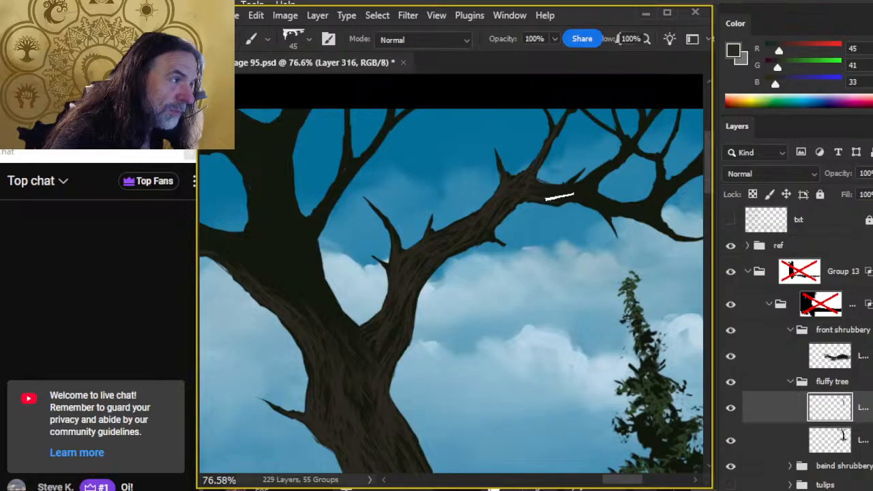
key(e)
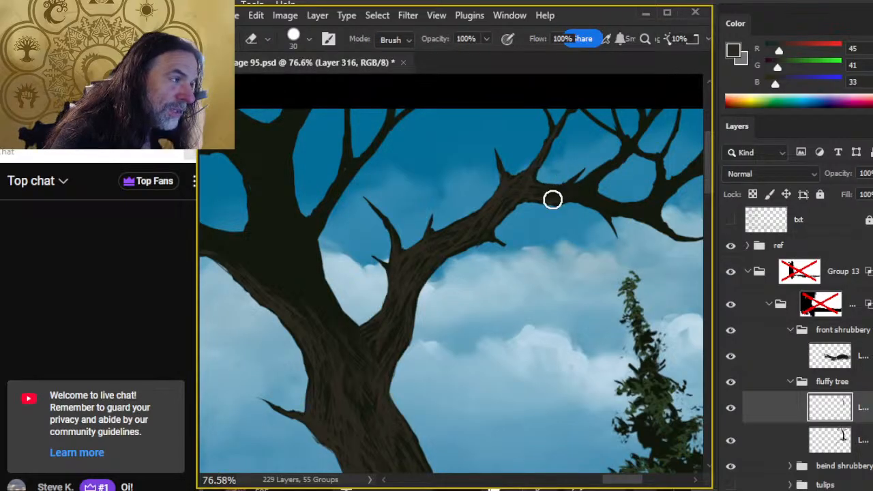
drag(555, 225, 493, 233)
key(b)
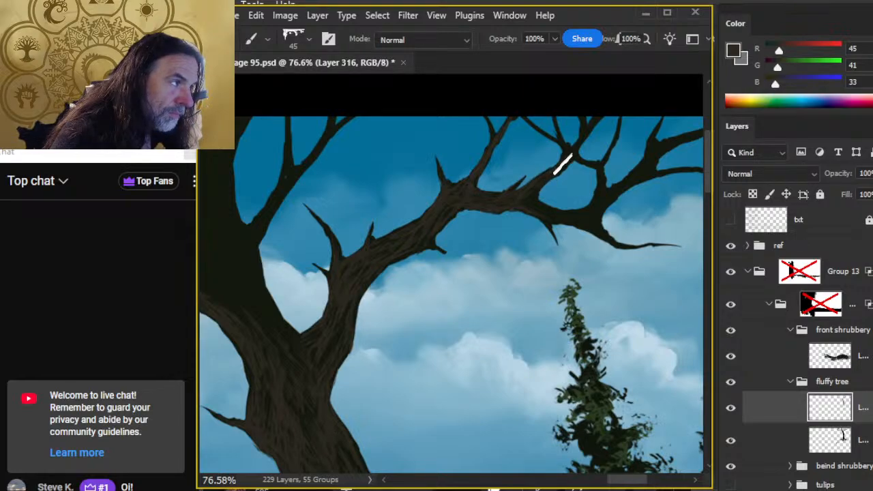
- Set the brush to 60 px and paint bark texture over the dark central fork and its thick upright limb
key(z)
mouse_move(483, 285)
mouse_down()
mouse_move(458, 277)
mouse_move(441, 300)
mouse_move(518, 271)
mouse_up()
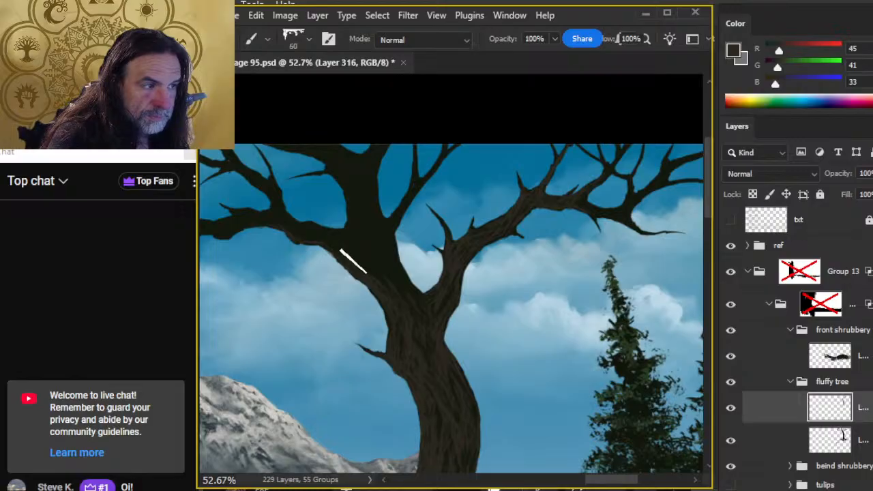
key(bracketright)
key(bracketright)
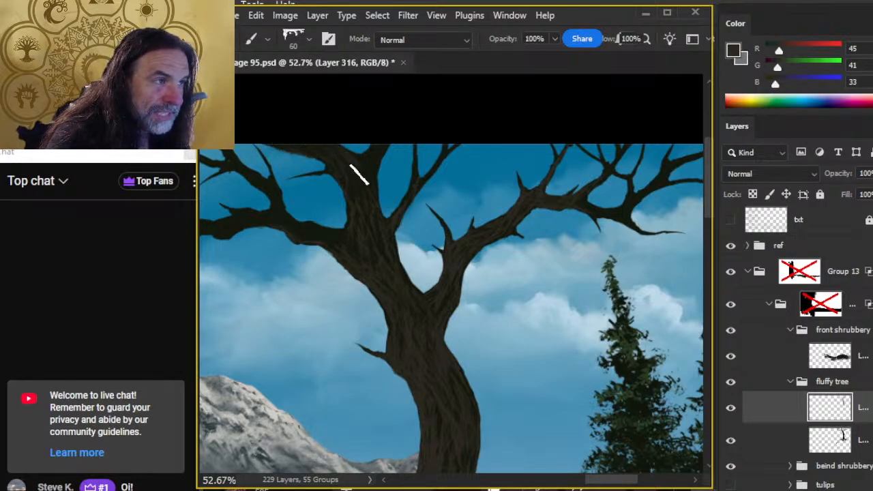
- Examine the bark on the large tree with the seated figures and compare it with the background tree in the whole painting
mouse_move(318, 388)
mouse_down()
mouse_move(583, 177)
mouse_move(400, 353)
mouse_move(473, 259)
mouse_move(608, 206)
mouse_move(330, 379)
mouse_move(591, 201)
mouse_up()
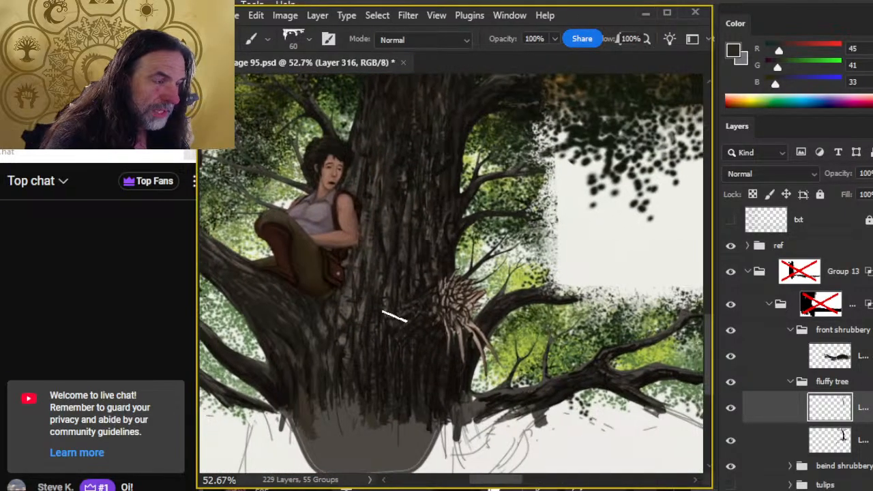
key(z)
drag(473, 264, 431, 264)
drag(478, 194, 457, 268)
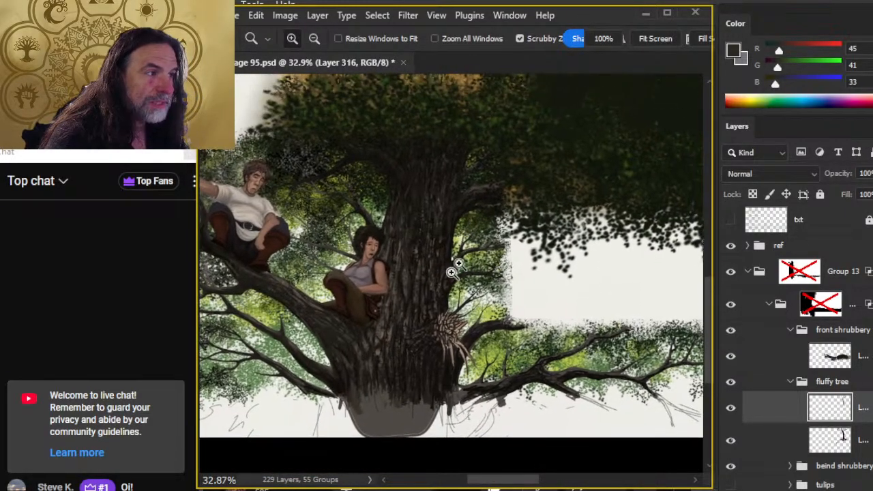
mouse_move(389, 278)
mouse_down()
mouse_move(477, 270)
mouse_move(477, 261)
mouse_move(449, 324)
mouse_move(382, 314)
mouse_move(397, 308)
mouse_up()
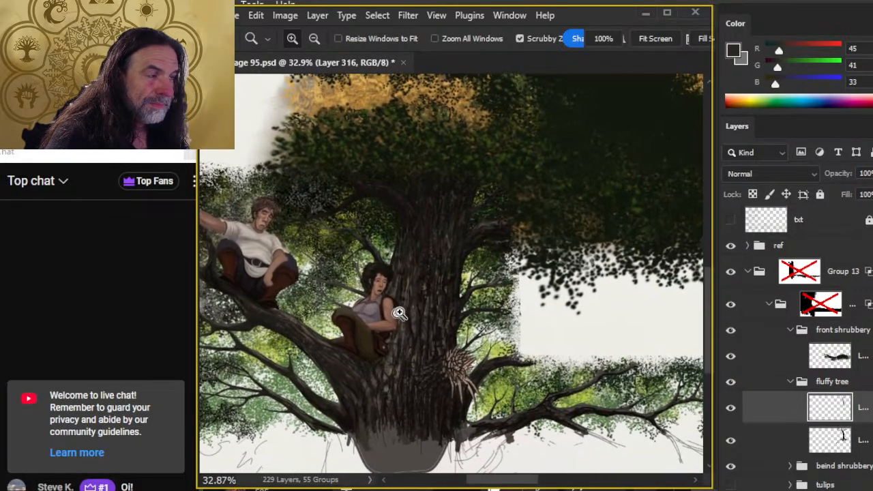
scroll(477, 289, down, 3)
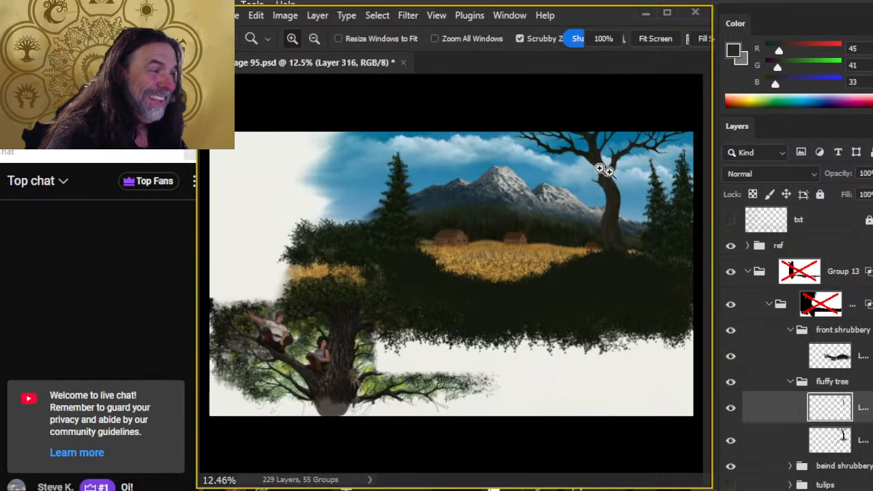
scroll(593, 184, up, 3)
scroll(416, 307, up, 3)
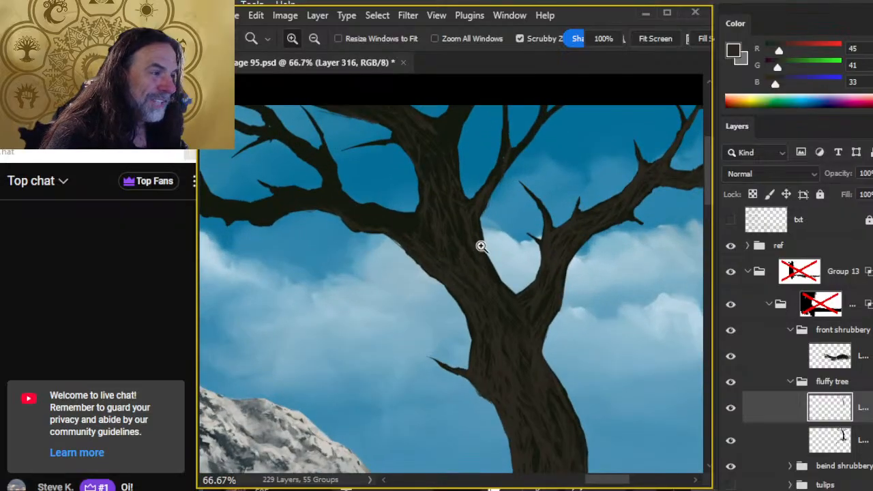
- Paint bark on the base of the left-hand branch and central limb with the brush at 50 px and 40 px, erasing overspill
key(b)
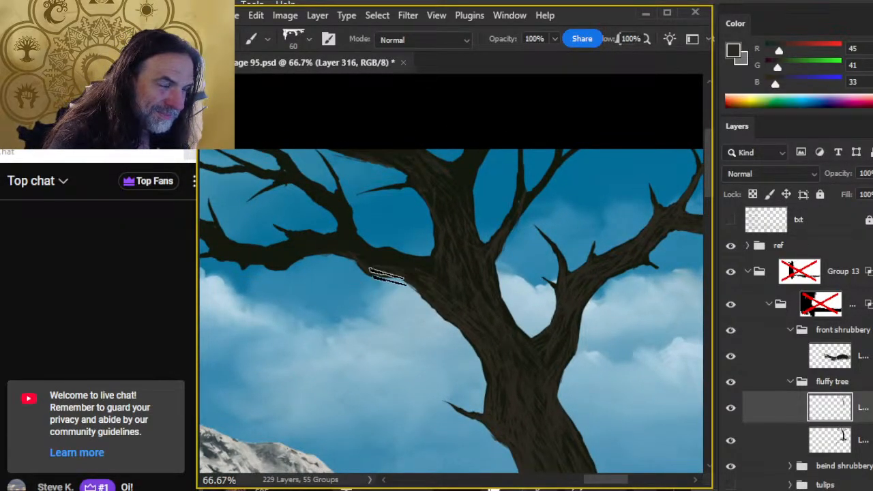
key(bracketleft)
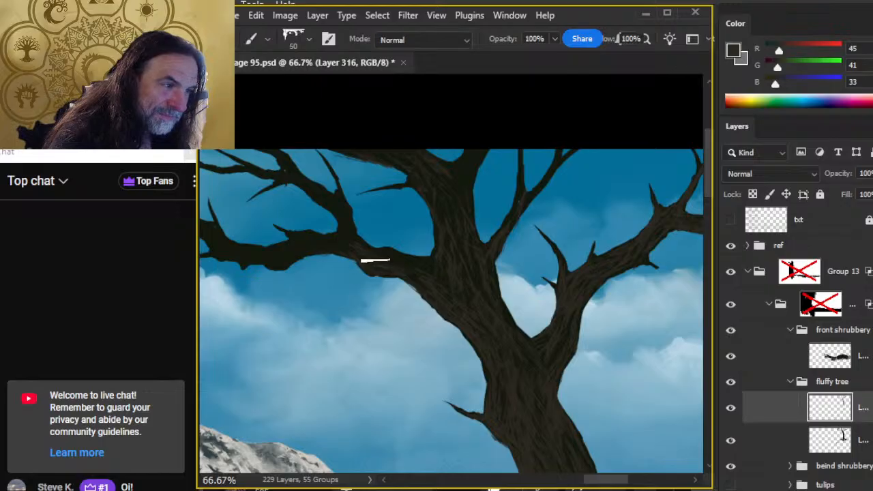
key(bracketleft)
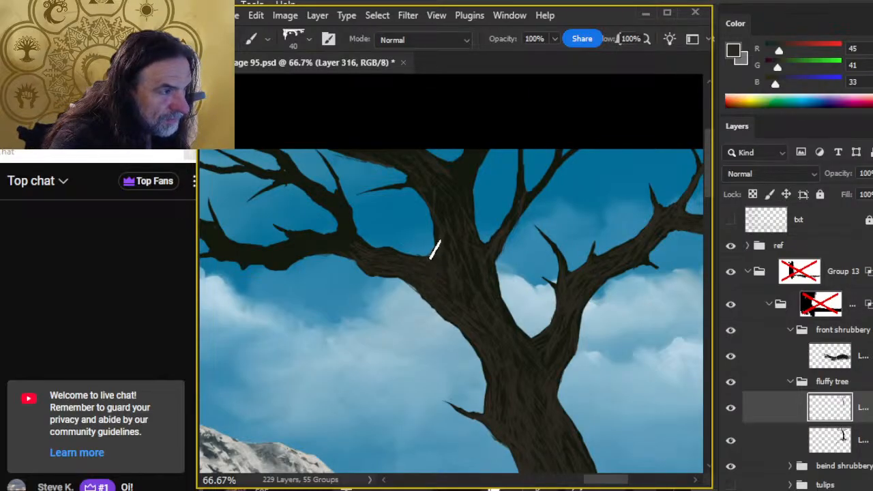
key(e)
key(b)
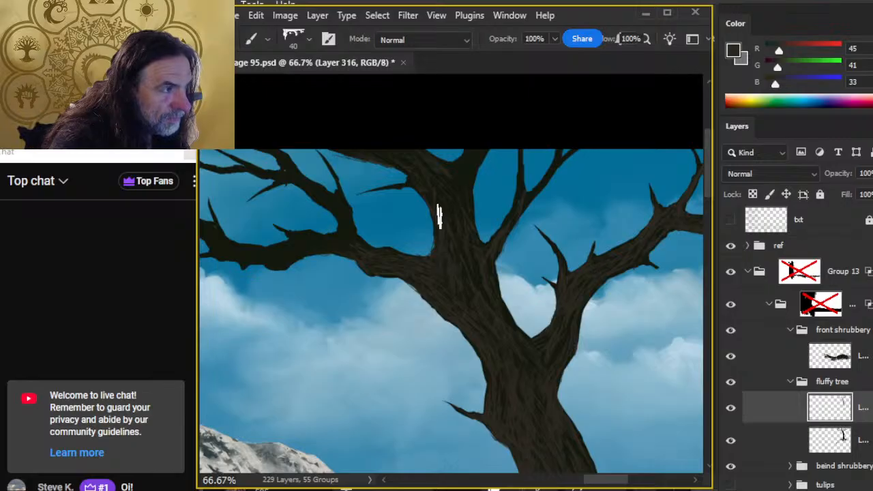
- Review the bark-textured tree within the whole landscape and save the document
key(z)
drag(489, 356, 431, 337)
drag(485, 410, 451, 266)
drag(544, 358, 526, 346)
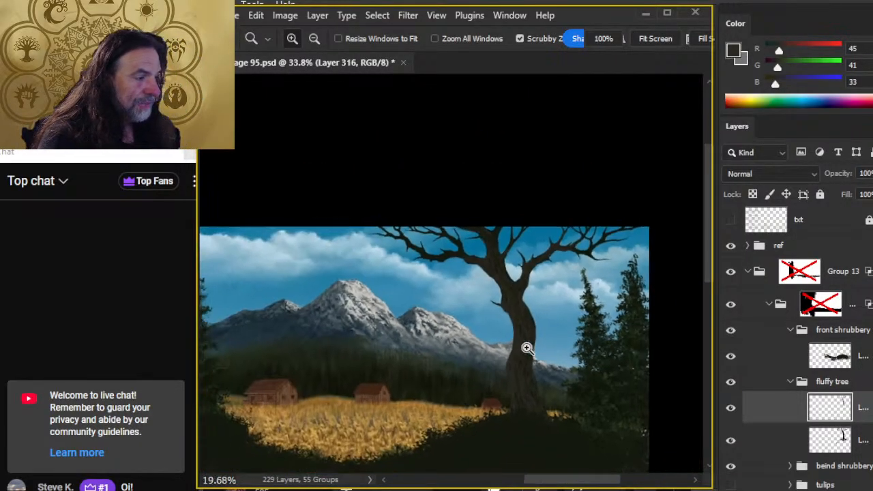
key(ctrl+s)
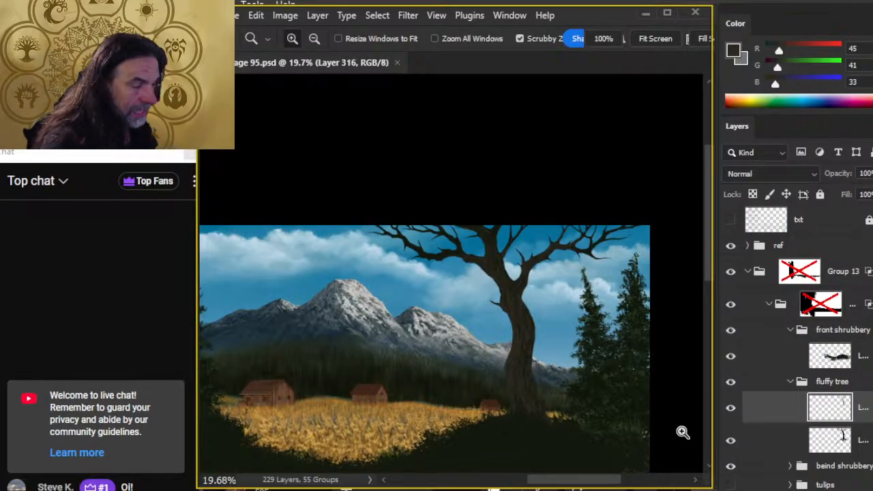
- Hide the ref layer group and save the document
mouse_move(439, 481)
mouse_down()
mouse_move(502, 341)
mouse_move(491, 306)
mouse_up()
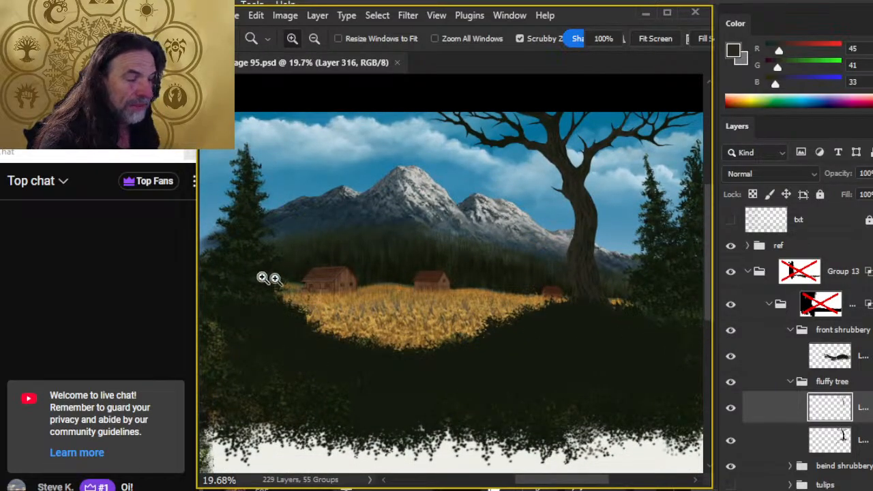
mouse_move(657, 284)
mouse_down()
mouse_move(571, 316)
mouse_move(556, 305)
mouse_move(561, 259)
mouse_up()
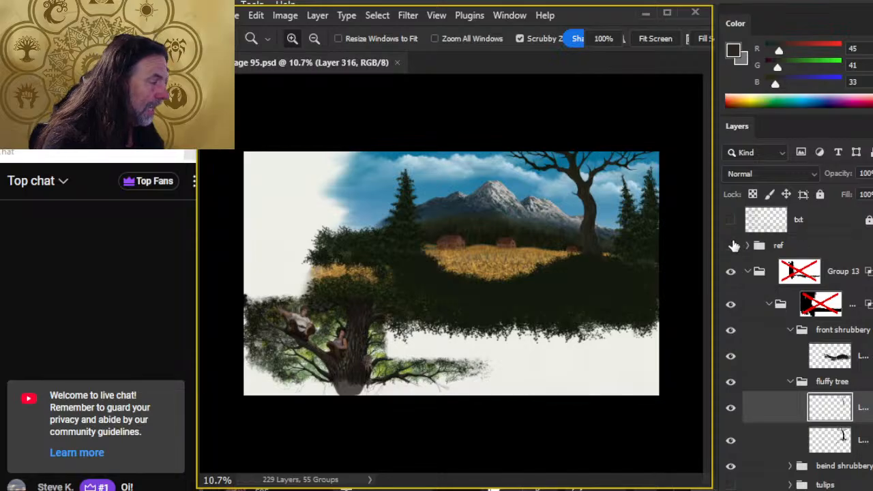
click(730, 245)
drag(588, 249, 571, 271)
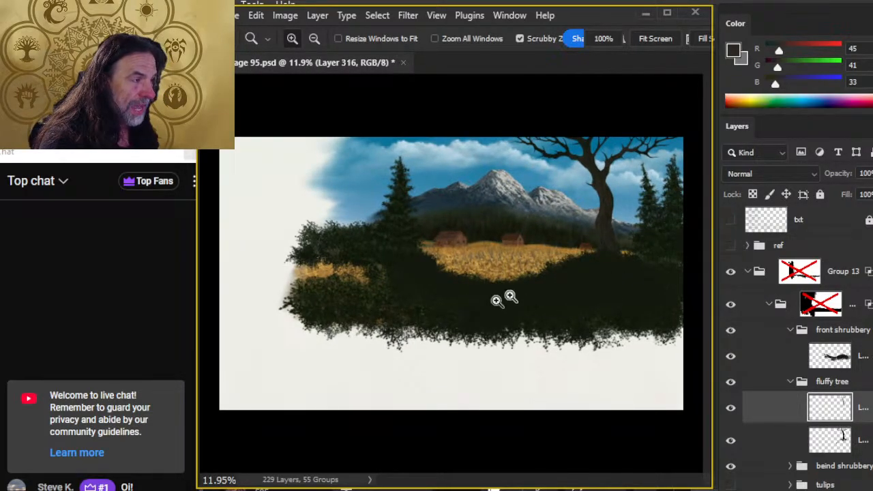
mouse_move(510, 297)
mouse_down()
mouse_move(546, 269)
mouse_move(419, 334)
mouse_move(544, 316)
mouse_up()
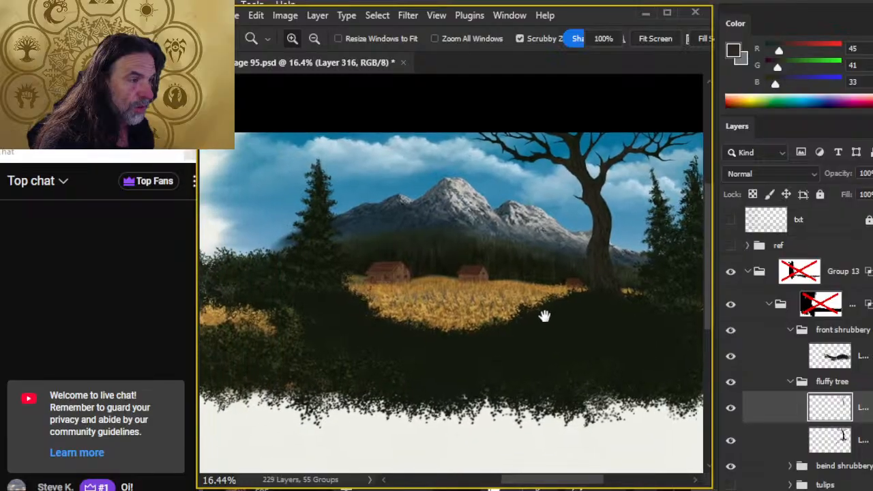
key(ctrl+s)
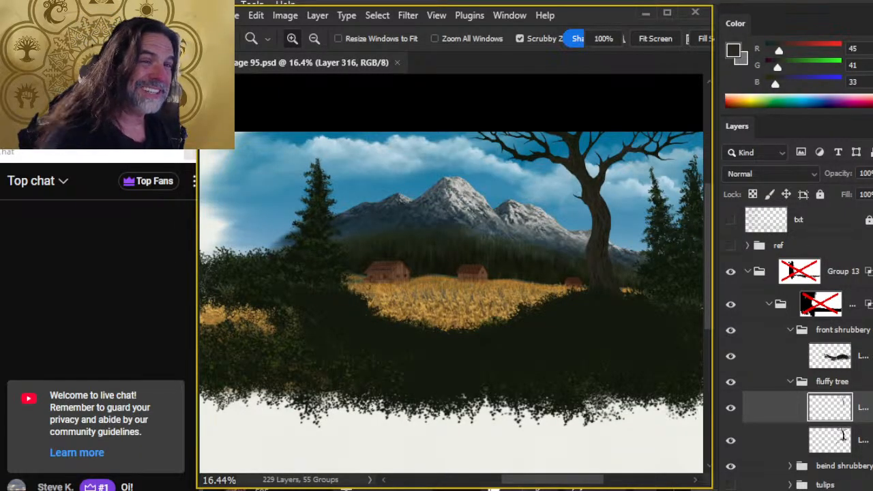
- Switch to the Chrome window showing the Eberron Art Stream
key(alt+Tab)
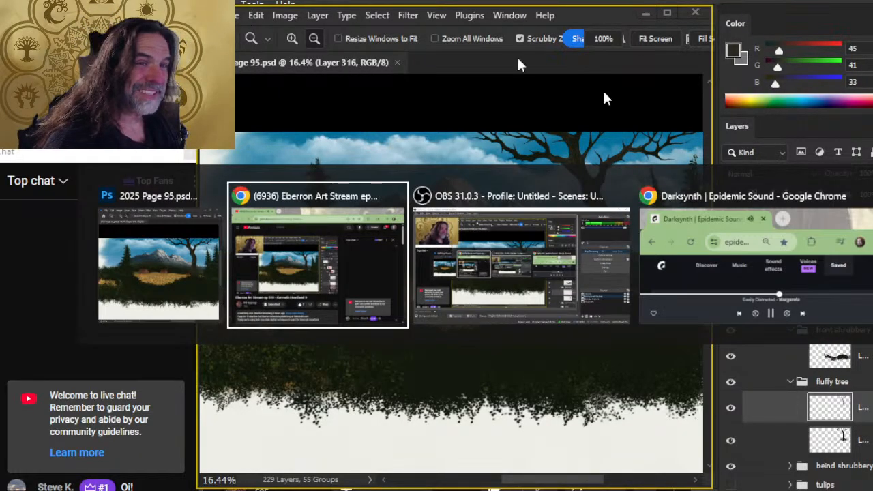